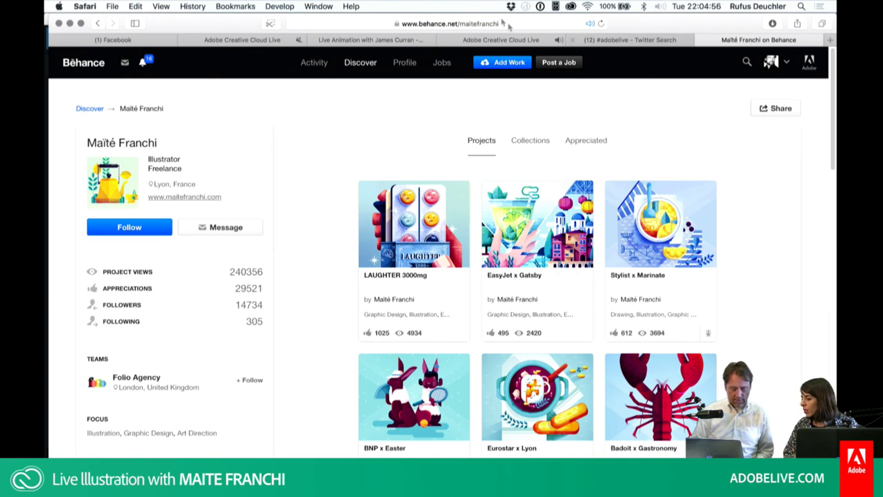
# Step: Open the LAUGHTER 3000mg project and browse its first editorial illustrations
pyautogui.click(403, 275)
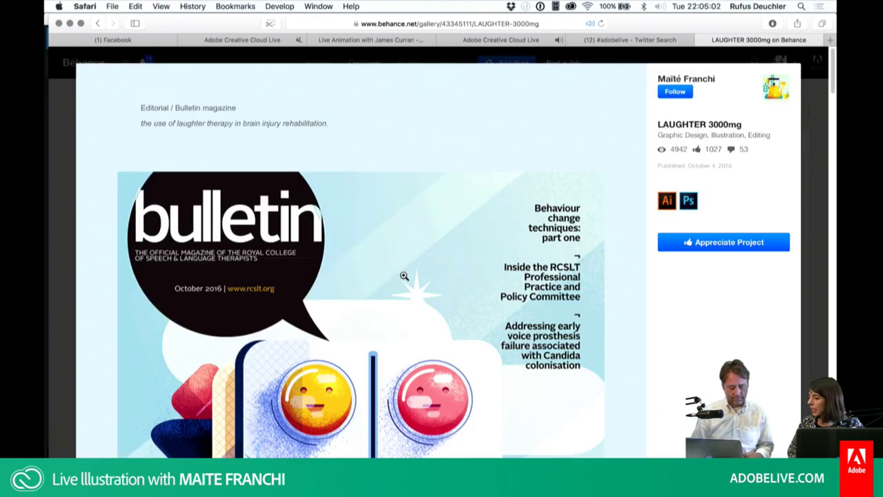
pyautogui.scroll(-2, 405, 276)
pyautogui.scroll(-2, 404, 276)
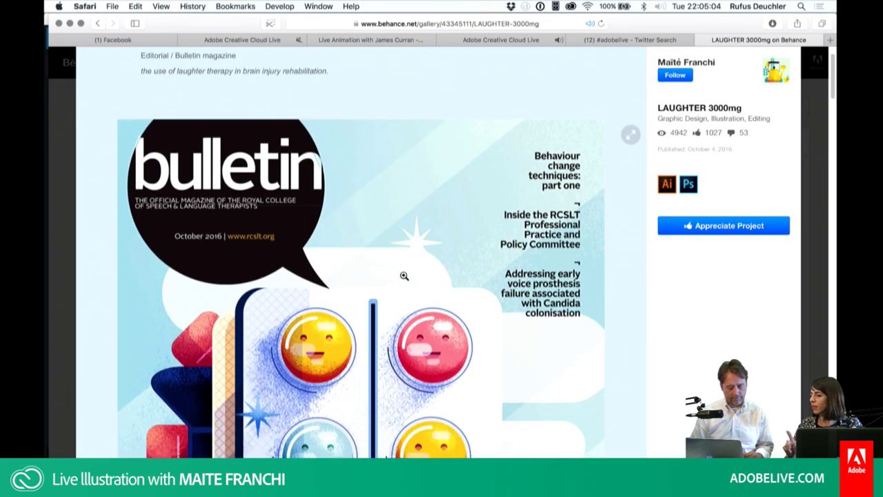
pyautogui.scroll(2, 404, 276)
pyautogui.scroll(2, 404, 276)
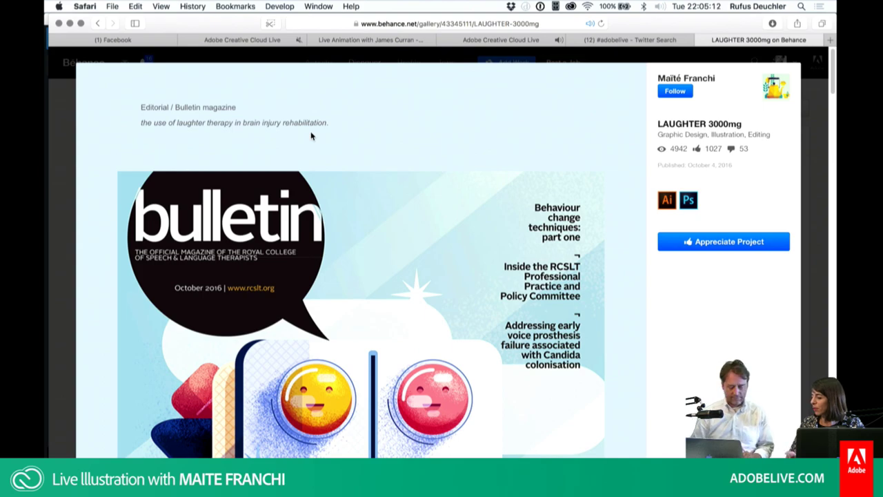
pyautogui.scroll(-2, 311, 135)
pyautogui.scroll(-5, 311, 135)
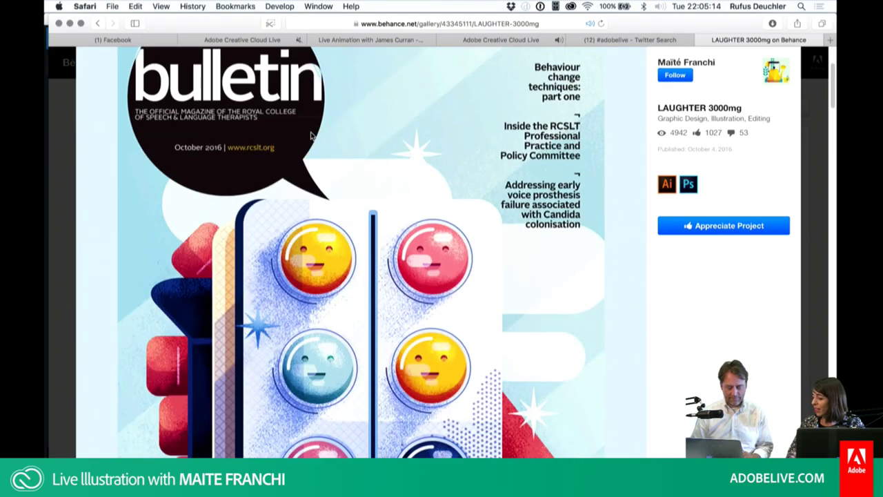
pyautogui.scroll(-2, 311, 134)
pyautogui.scroll(-1, 311, 133)
pyautogui.scroll(-3, 310, 133)
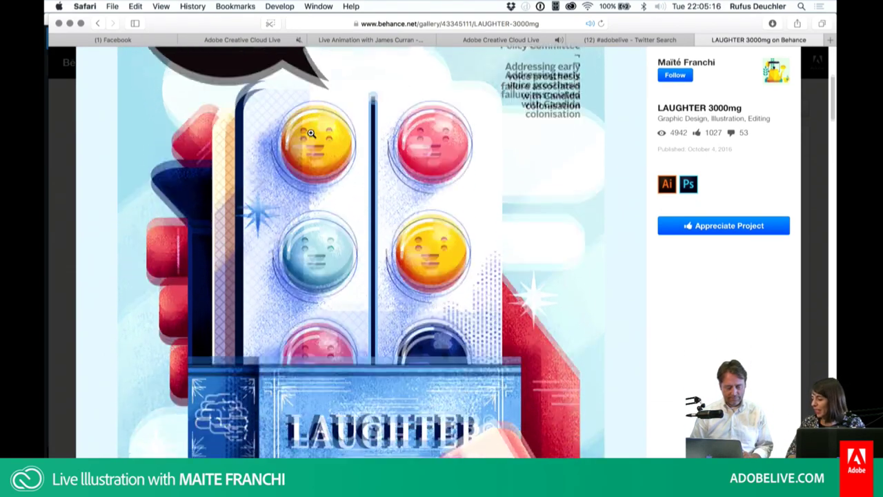
pyautogui.scroll(-2, 310, 133)
pyautogui.scroll(-1, 311, 133)
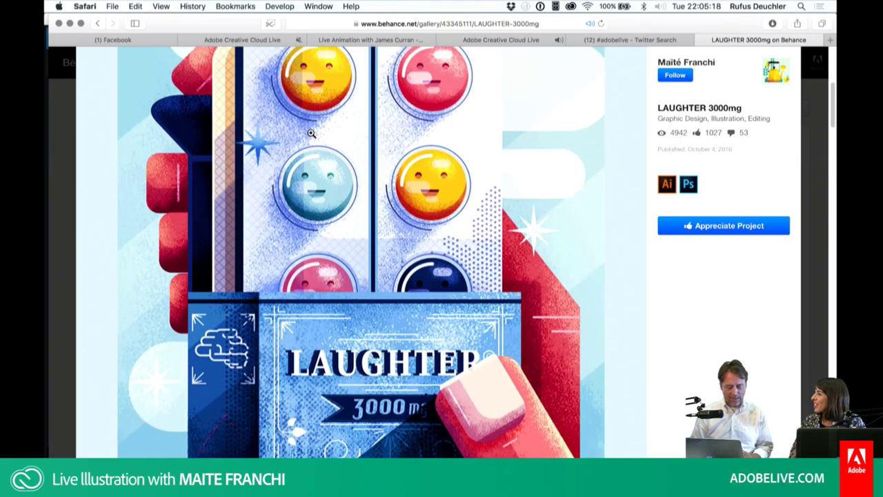
pyautogui.scroll(-1, 311, 133)
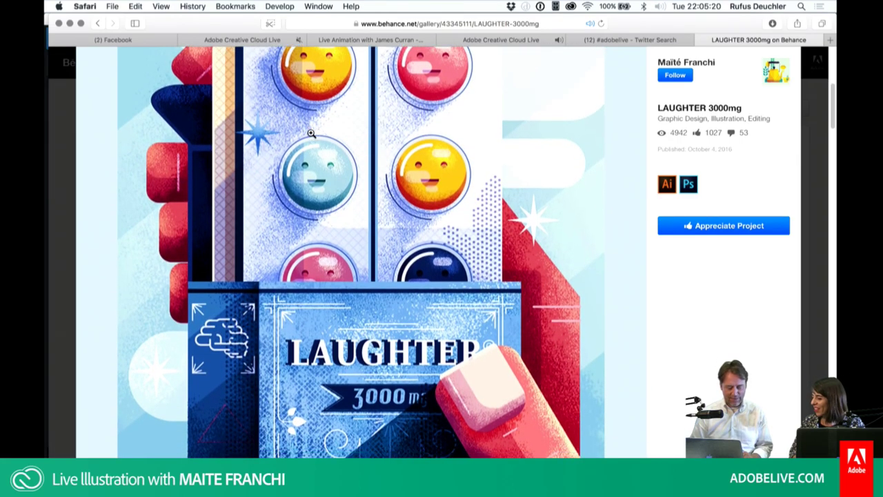
pyautogui.scroll(-2, 311, 133)
pyautogui.scroll(-1, 311, 133)
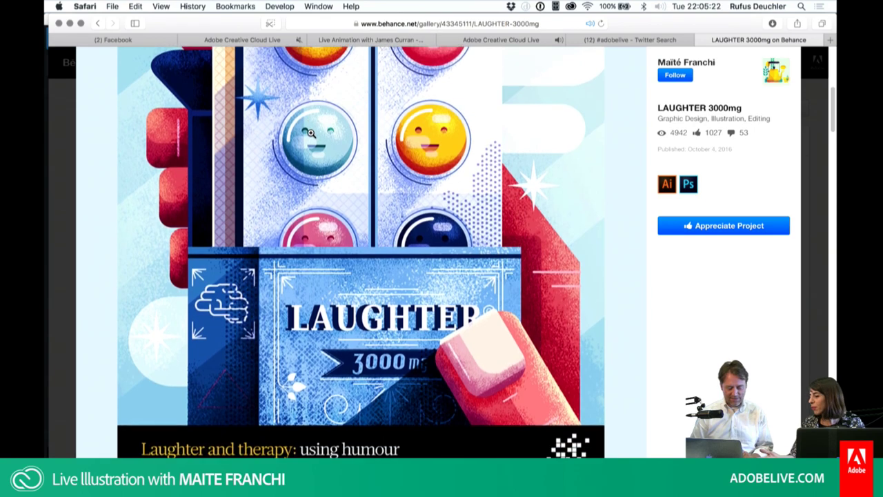
pyautogui.scroll(2, 311, 133)
pyautogui.scroll(1, 311, 133)
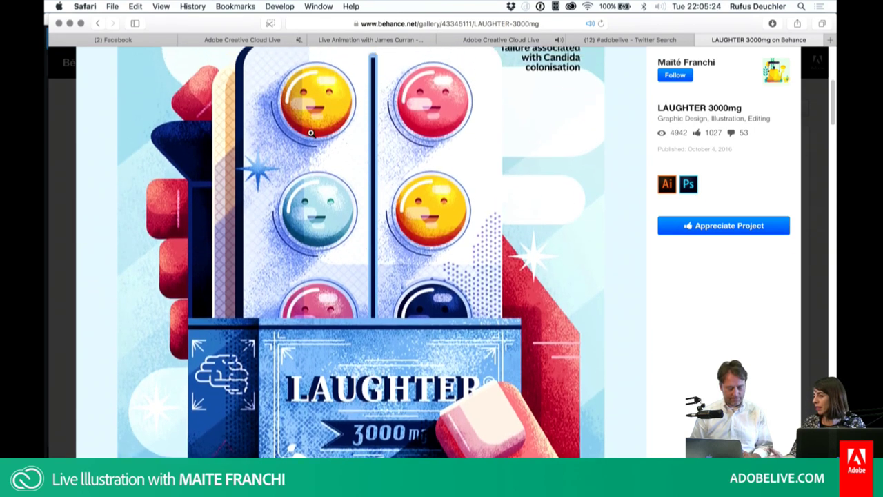
pyautogui.scroll(2, 311, 133)
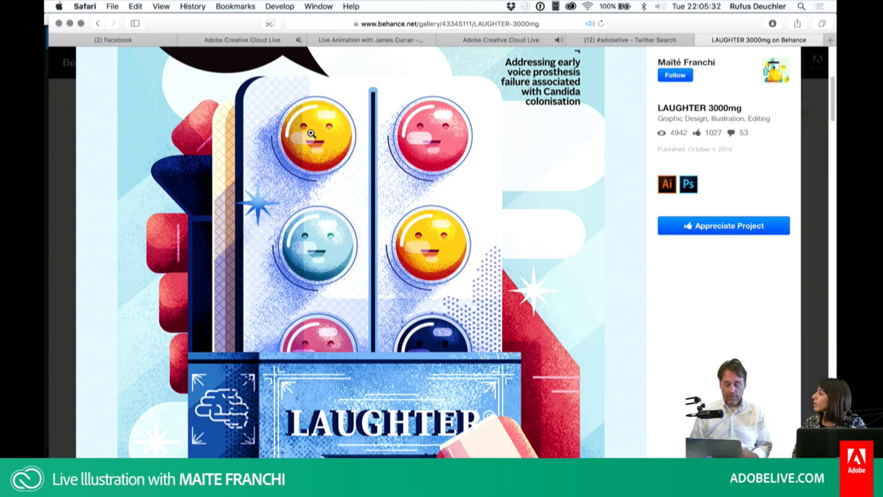
# Step: Scroll through the rest of the gallery, then return to the illustrator's Behance profile
pyautogui.scroll(-5, 310, 132)
pyautogui.scroll(-5, 311, 134)
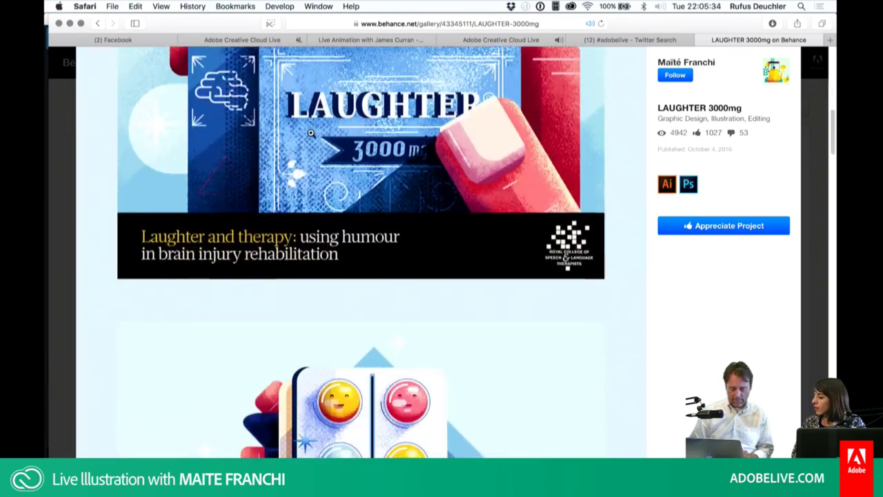
pyautogui.scroll(-3, 311, 134)
pyautogui.scroll(-4, 311, 133)
pyautogui.scroll(-1, 311, 133)
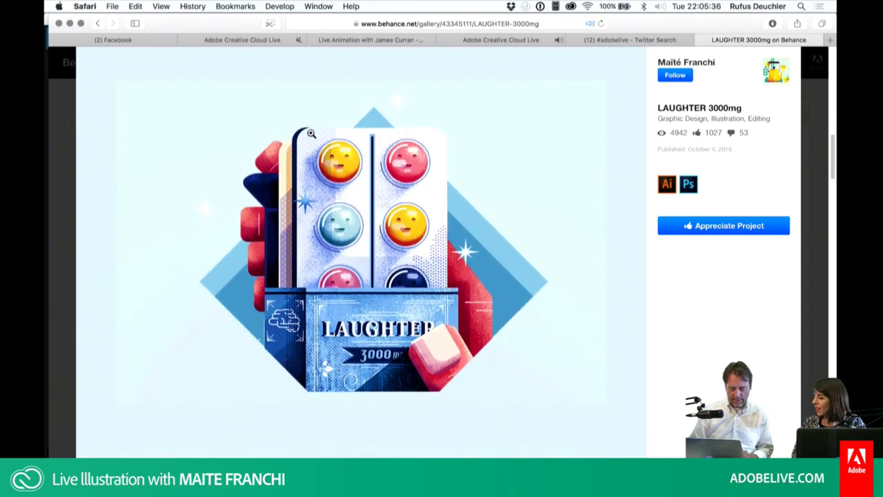
pyautogui.scroll(-2, 311, 133)
pyautogui.scroll(-4, 311, 133)
pyautogui.scroll(5, 311, 134)
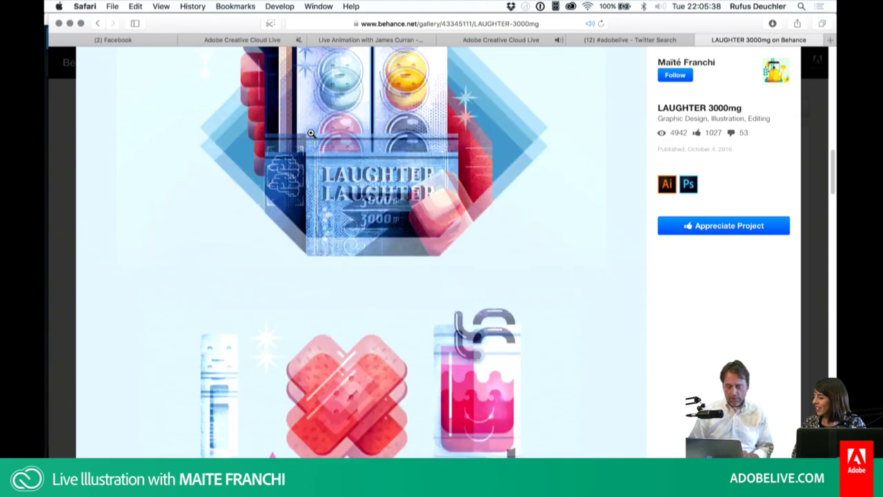
pyautogui.scroll(5, 311, 134)
pyautogui.scroll(5, 311, 133)
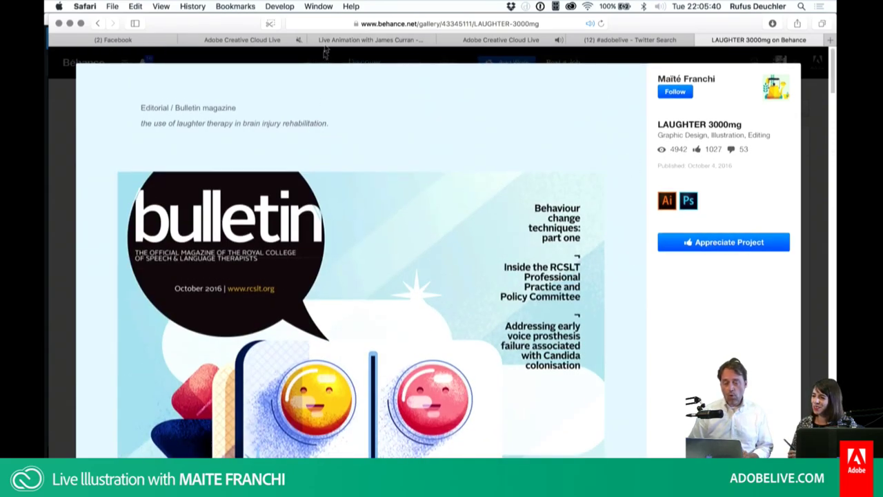
pyautogui.click(98, 23)
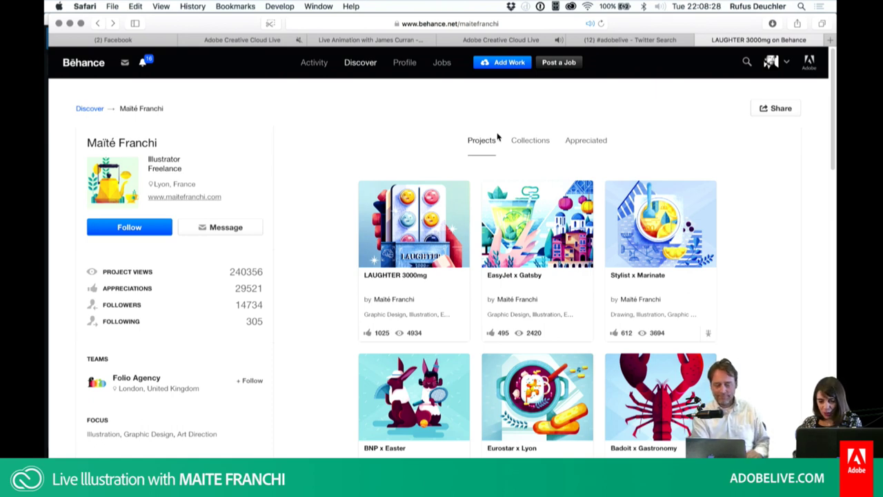
# Step: From the channel's Videos grid, start the DAY 1/3 live illustration stream with sound muted
pyautogui.click(495, 43)
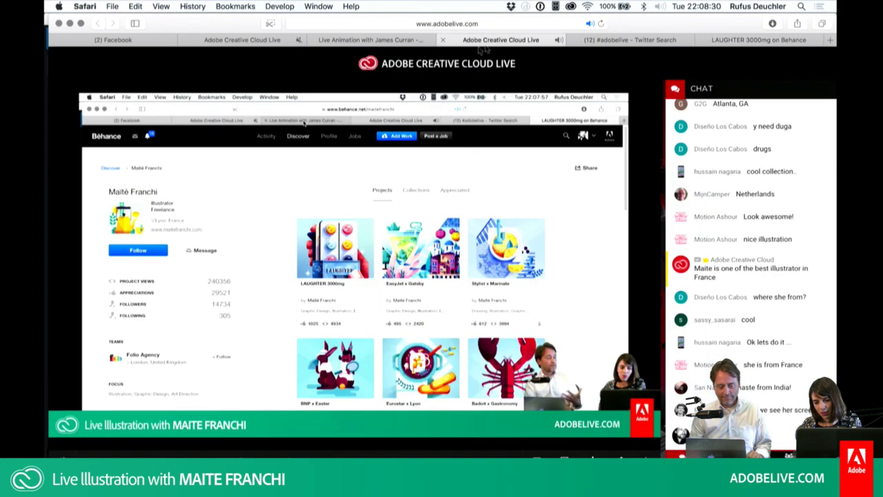
pyautogui.click(383, 43)
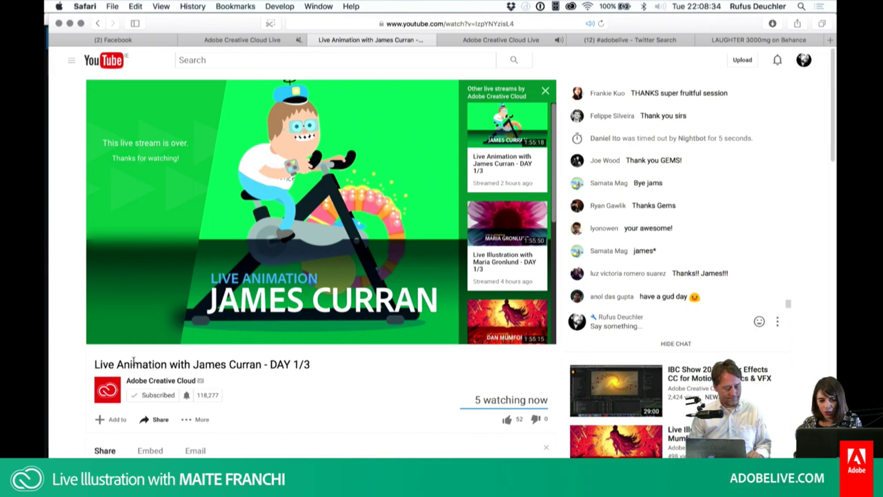
pyautogui.click(99, 25)
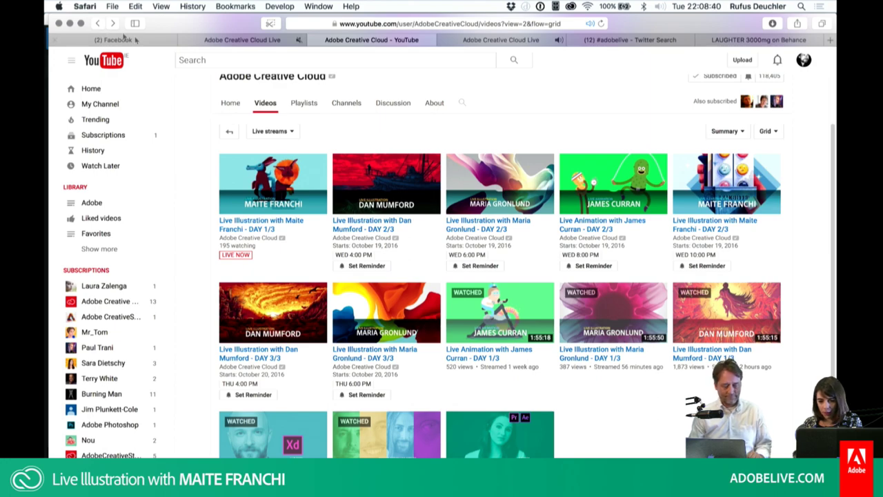
pyautogui.click(249, 224)
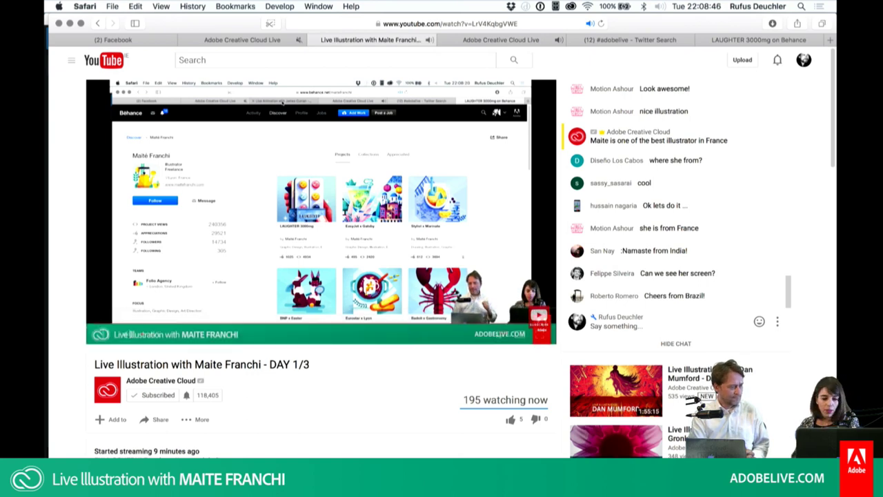
pyautogui.press('XF86AudioMute')
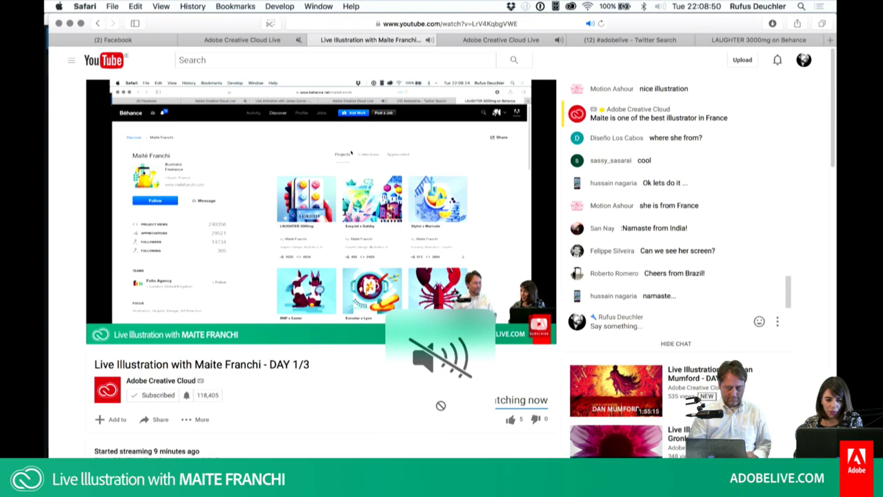
pyautogui.press('XF86AudioMute')
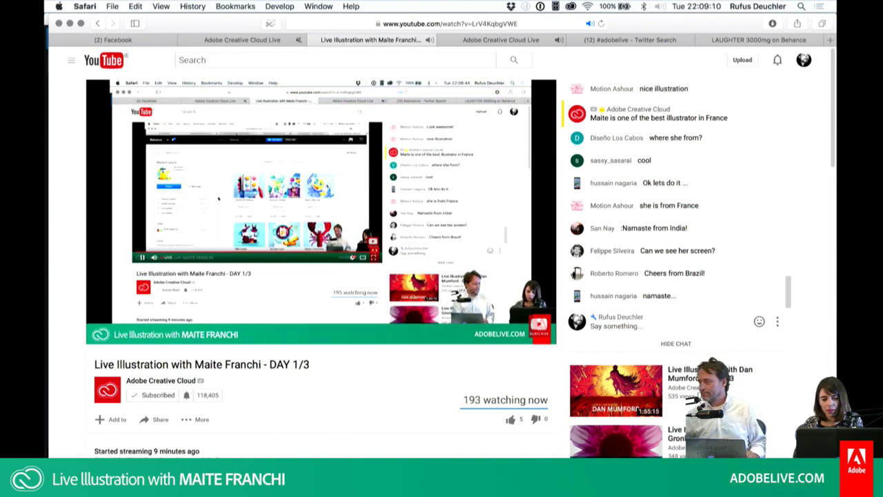
# Step: Give the front window rectangle the maroon swatch fill, then return to Outline view
pyautogui.click(434, 176)
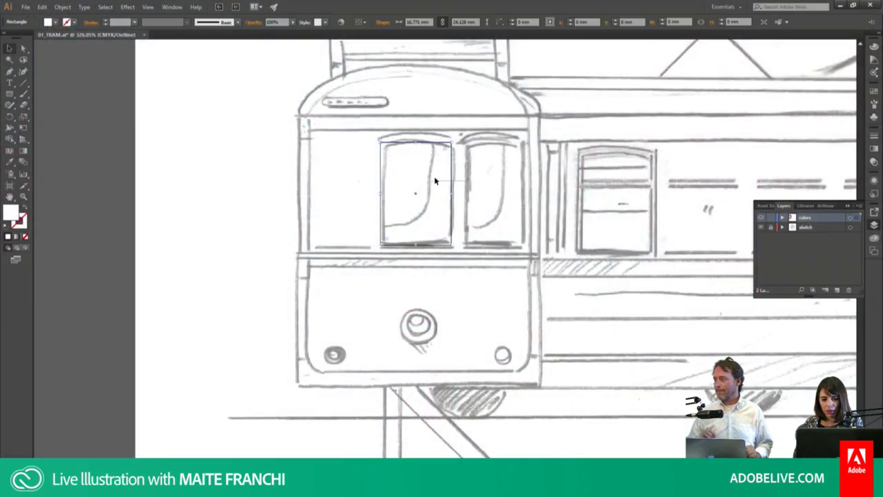
pyautogui.hotkey('ctrl', 'y')
pyautogui.click(874, 92)
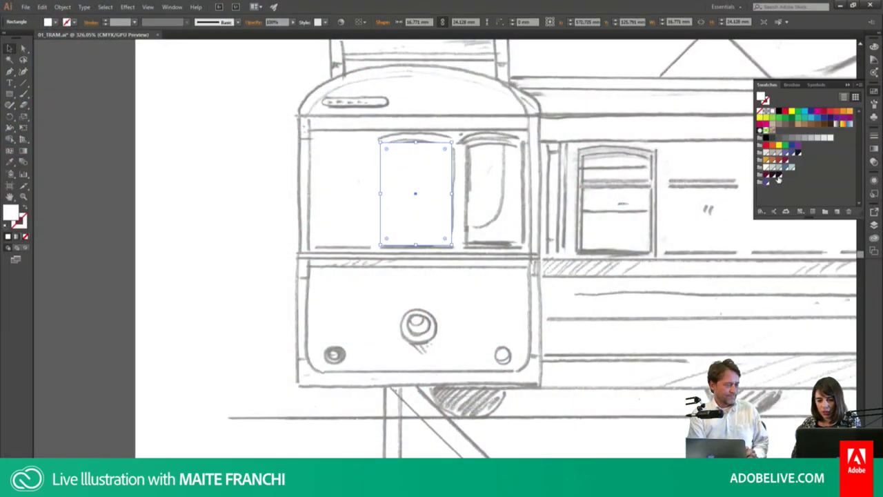
pyautogui.click(779, 166)
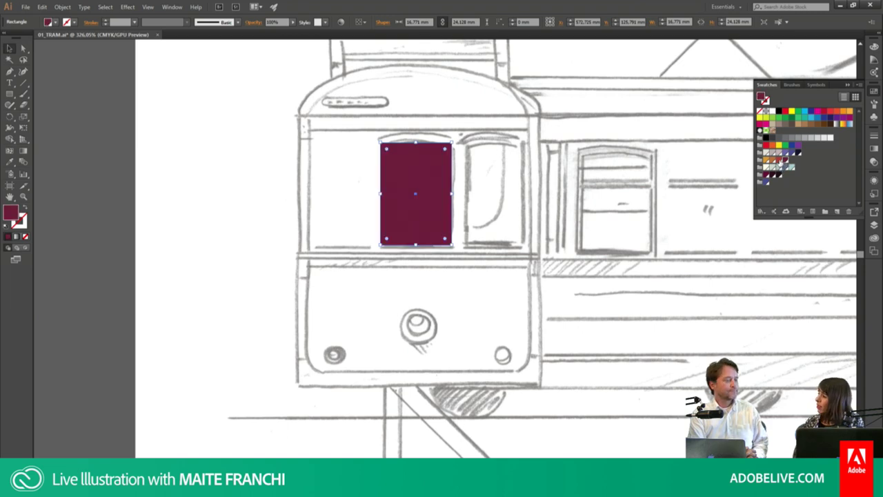
pyautogui.click(456, 169)
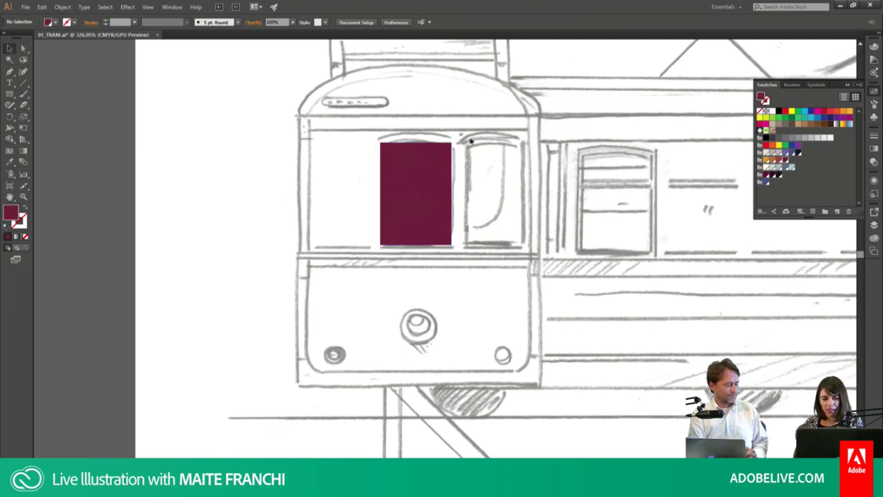
pyautogui.hotkey('ctrl', 'y')
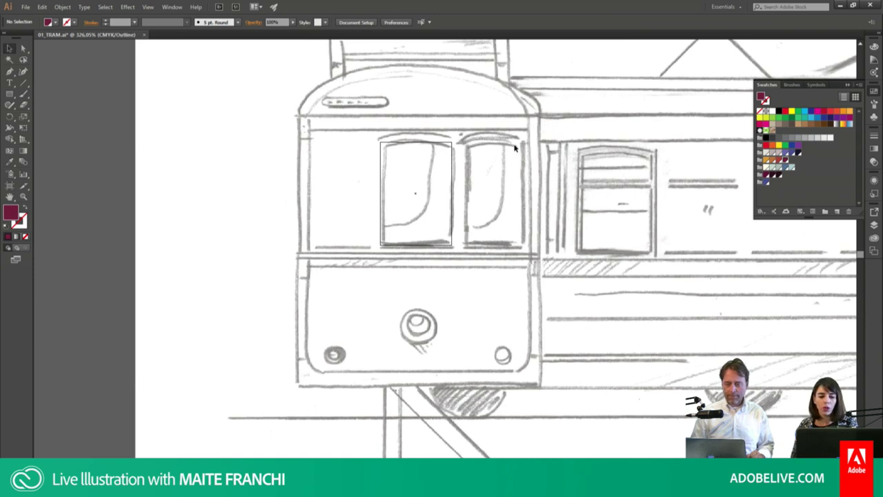
pyautogui.hotkey('ctrl', '-')
# Step: Zoom in close on the tram's front window and select the maroon rectangle
pyautogui.hotkey('ctrl', '1')
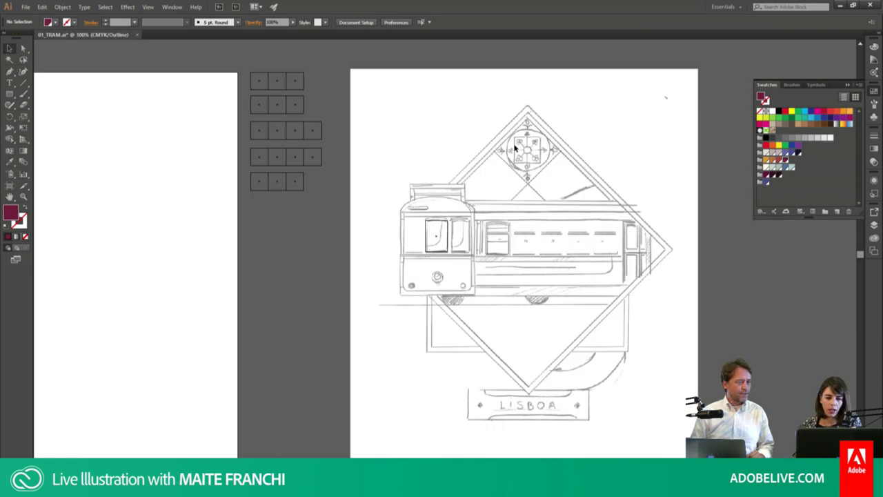
pyautogui.hscroll(2, 436, 278)
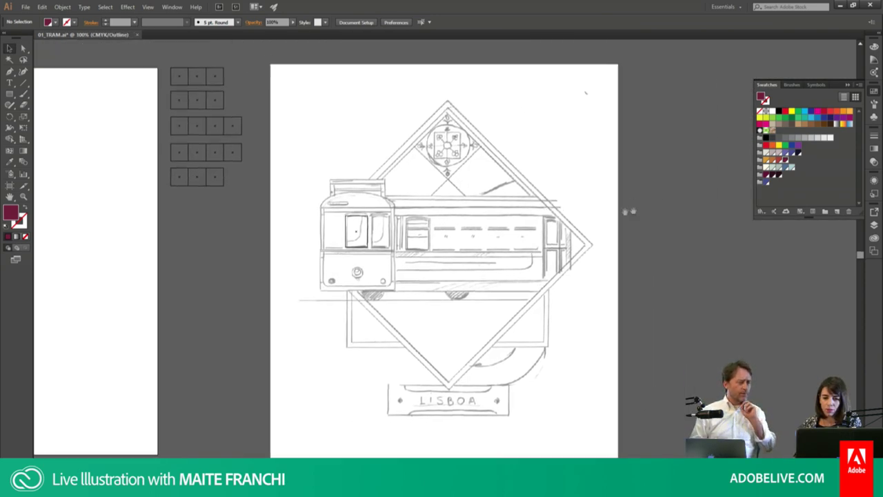
pyautogui.press('z')
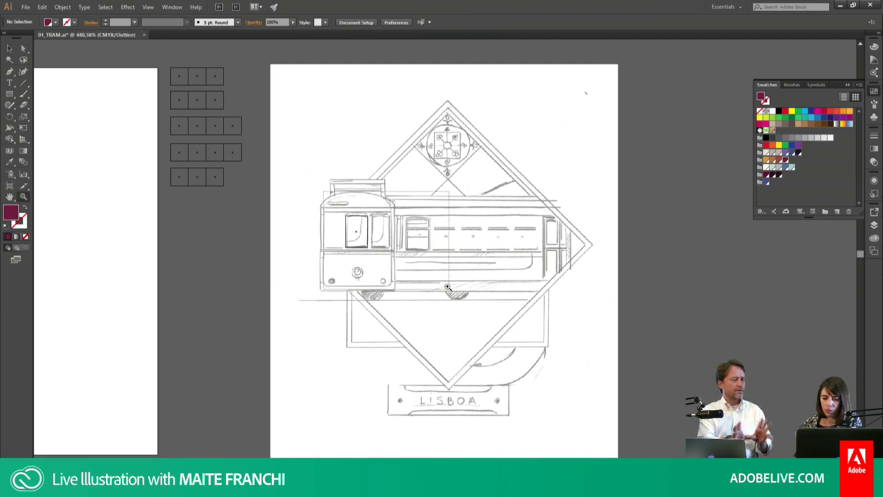
pyautogui.moveTo(373, 238); pyautogui.dragTo(422, 236)
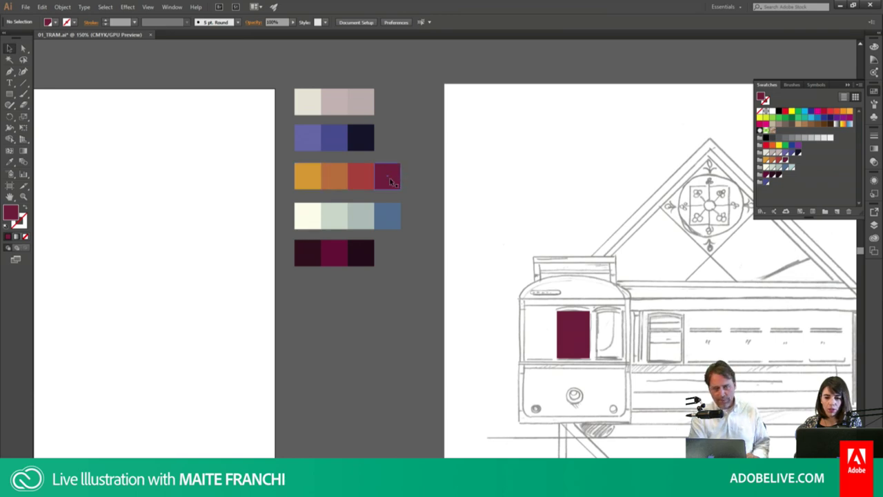
pyautogui.scroll(-3, 498, 225)
pyautogui.hscroll(3, 498, 224)
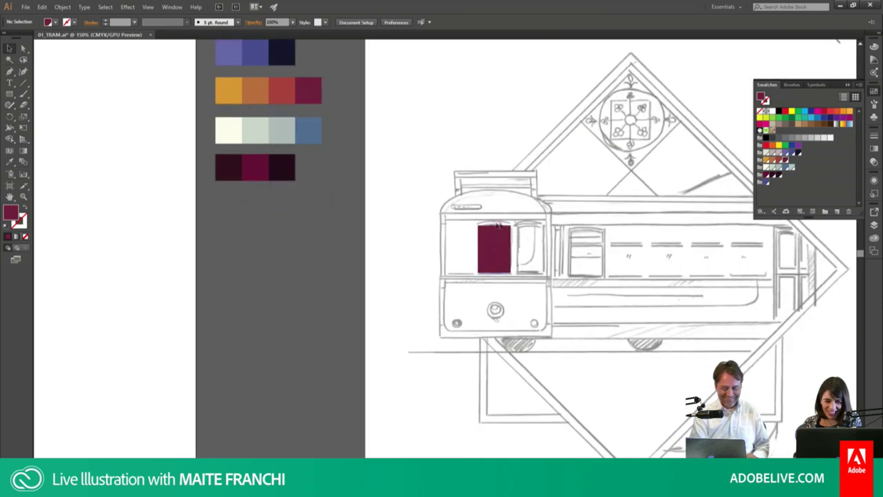
pyautogui.press('z')
pyautogui.moveTo(407, 149)
pyautogui.mouseDown()
pyautogui.moveTo(634, 333)
pyautogui.moveTo(391, 106)
pyautogui.mouseUp()
pyautogui.press('v')
pyautogui.click(418, 200)
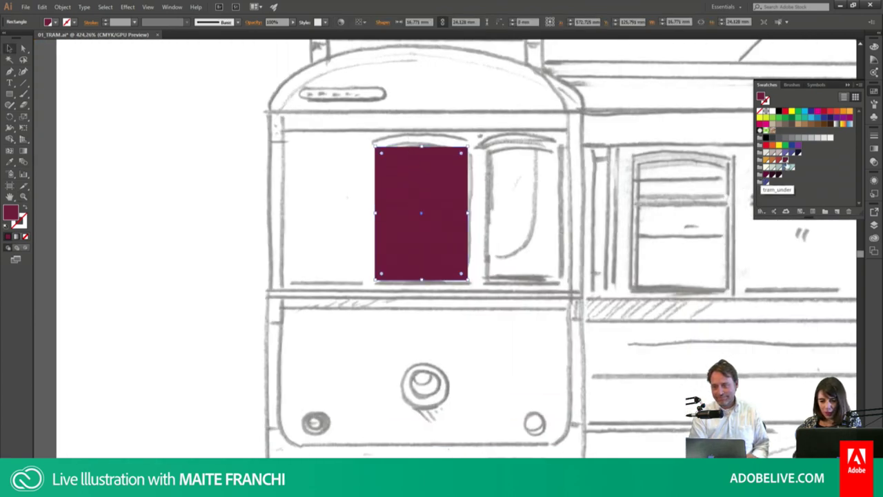
# Step: Redraw the window rectangle's top as a curved arch and adjust the curve
pyautogui.click(498, 163)
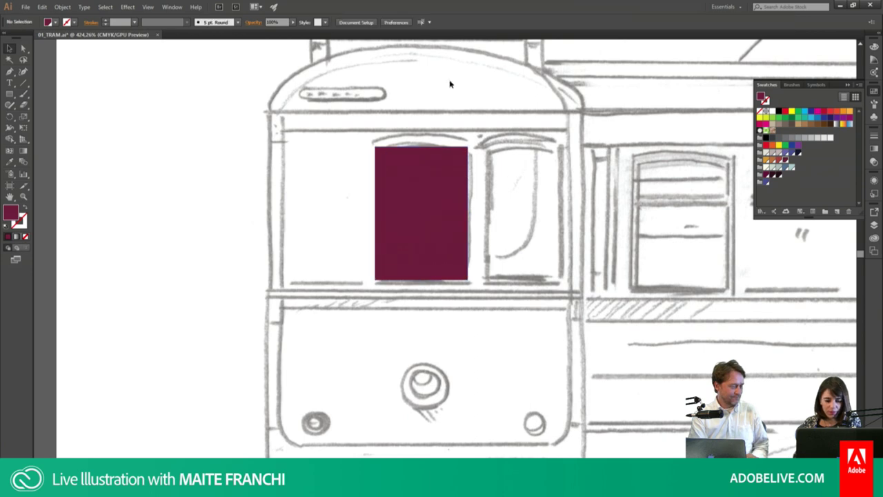
pyautogui.press('p')
pyautogui.click(375, 145)
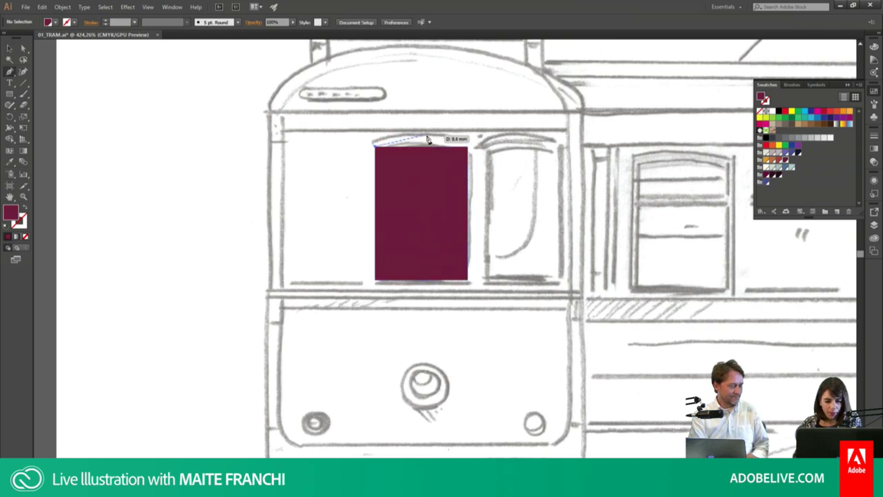
pyautogui.click(467, 146)
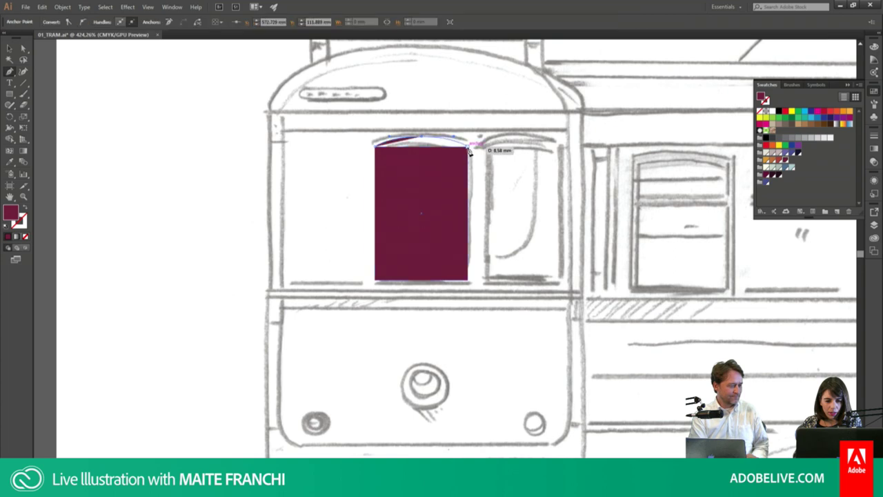
pyautogui.click(375, 146)
pyautogui.press('v')
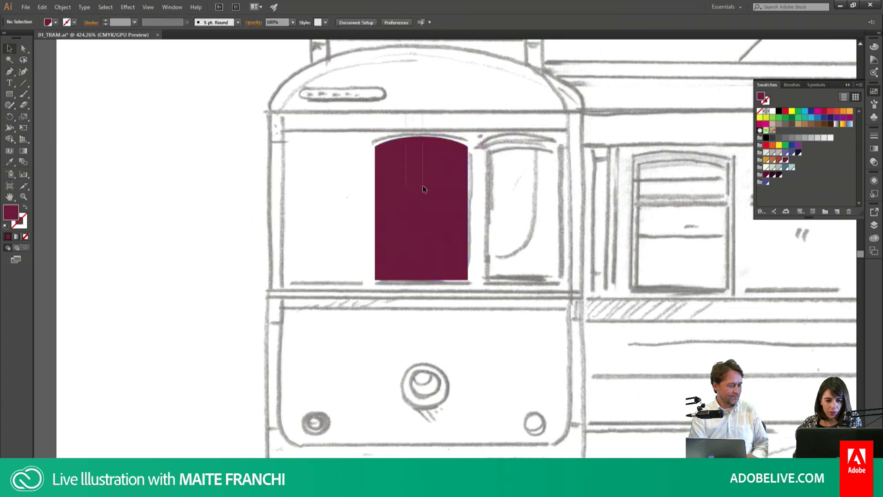
pyautogui.press('a')
pyautogui.click(423, 138)
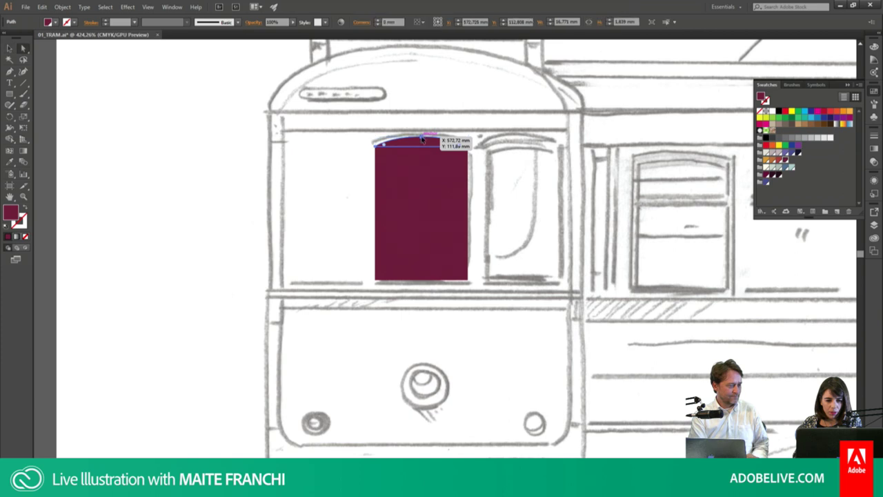
pyautogui.moveTo(422, 138); pyautogui.dragTo(434, 134)
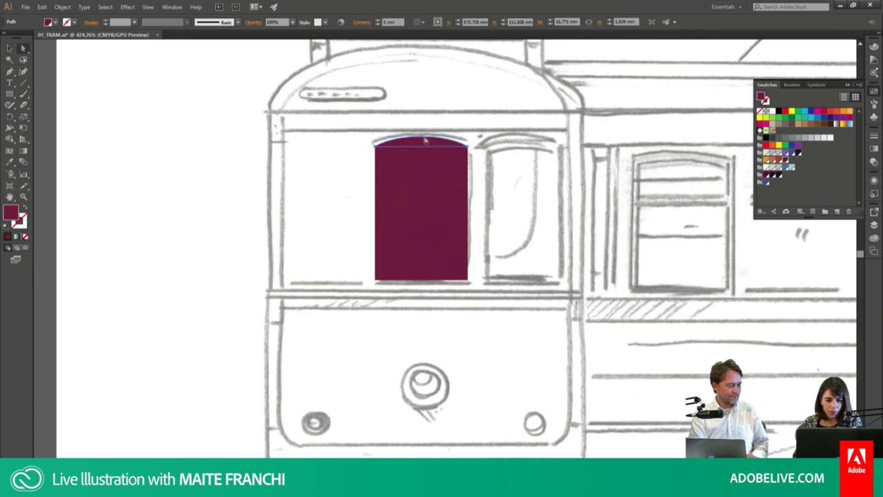
pyautogui.click(435, 136)
pyautogui.press('v')
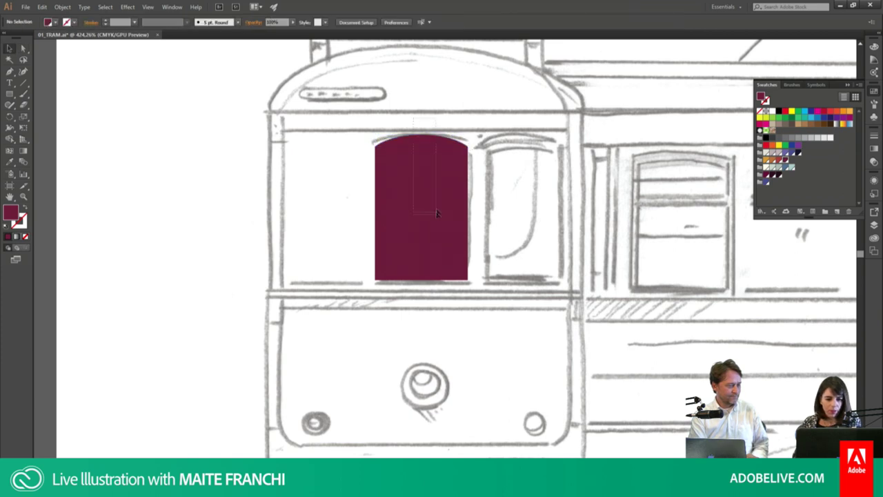
pyautogui.click(440, 189)
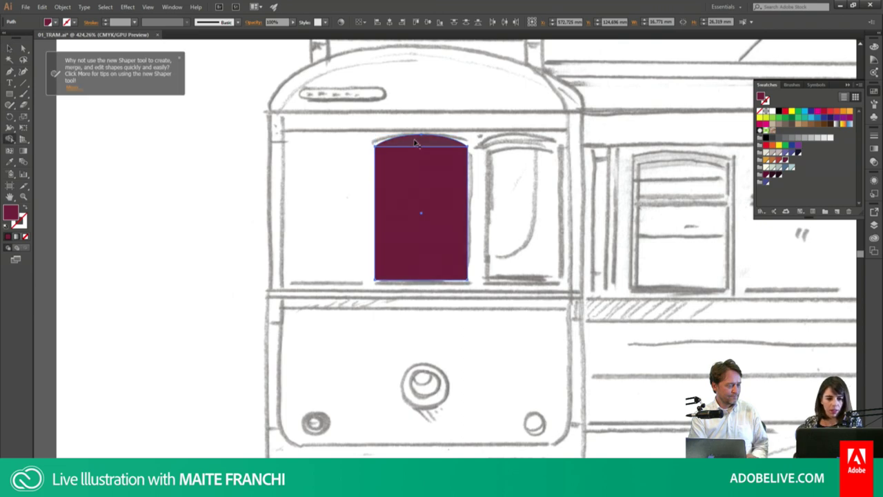
# Step: Shrink a copy of the arch inward, lower its bottom edge, and fill it pale grey-green
pyautogui.press('a')
pyautogui.press('v')
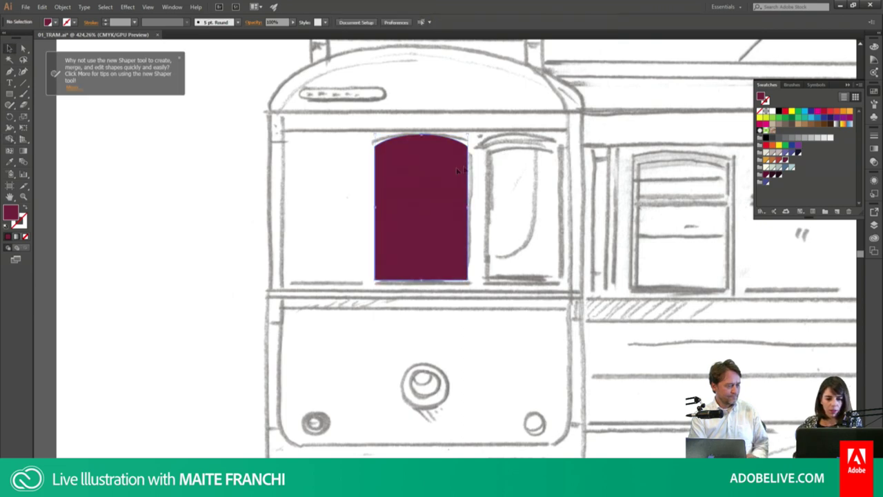
pyautogui.moveTo(468, 137); pyautogui.dragTo(459, 148)
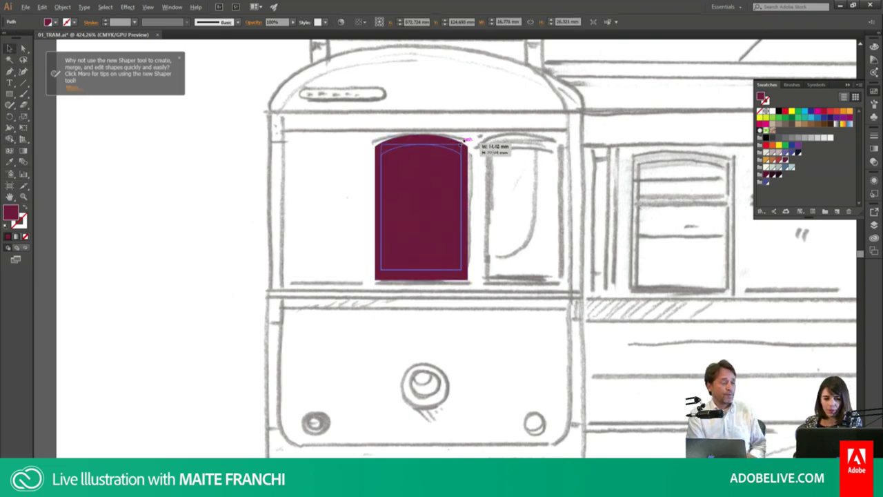
pyautogui.doubleClick(432, 255)
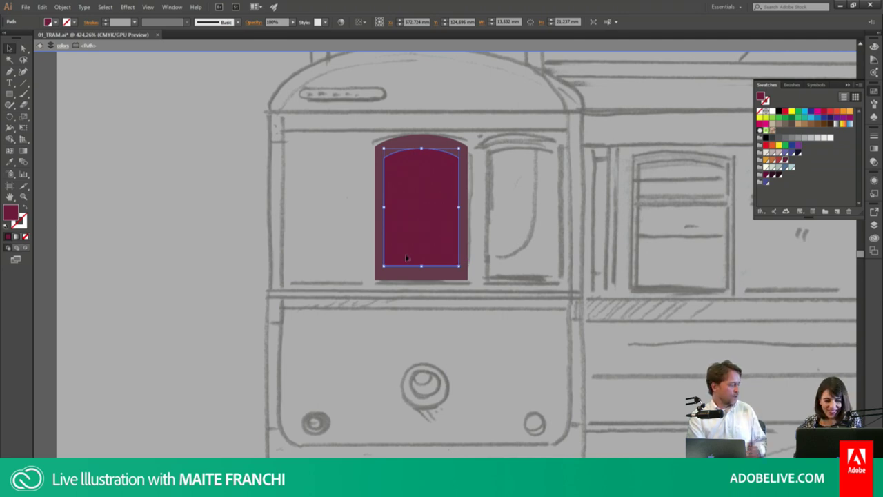
pyautogui.press('a')
pyautogui.click(383, 266)
pyautogui.keyDown('shift'); pyautogui.click(459, 266); pyautogui.keyUp('shift')
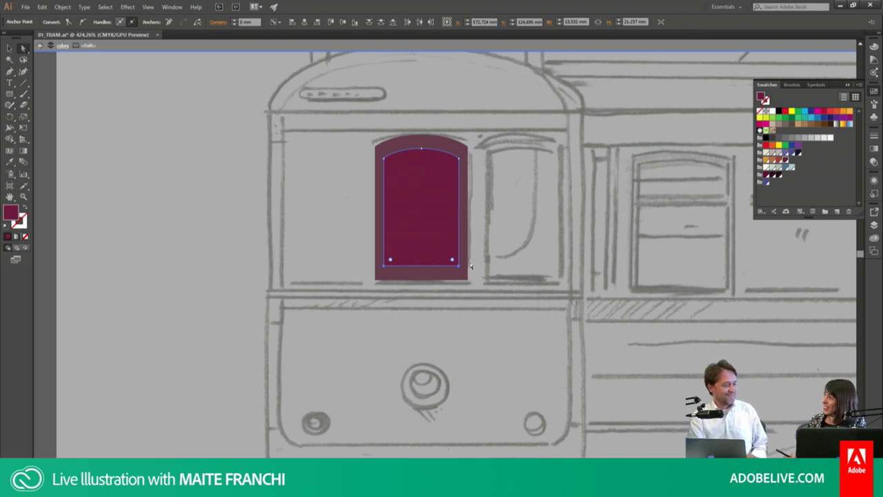
pyautogui.press('Down')
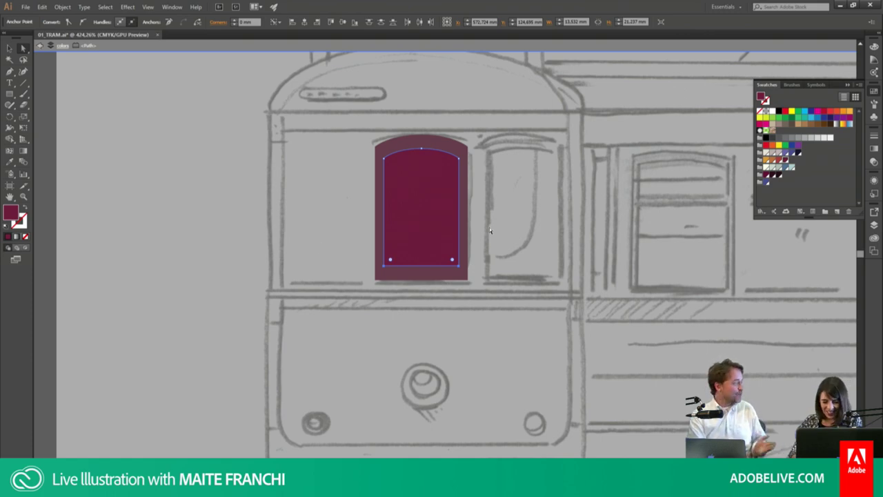
pyautogui.press('Down')
pyautogui.press('Down')
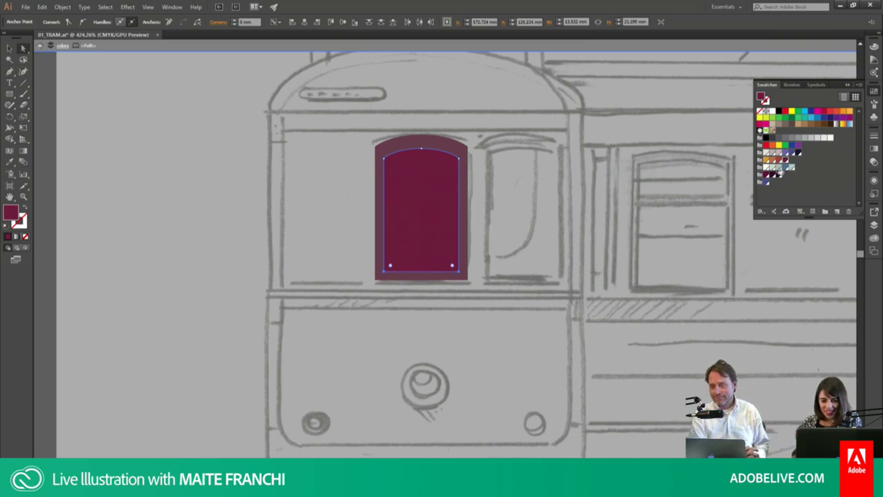
pyautogui.click(765, 167)
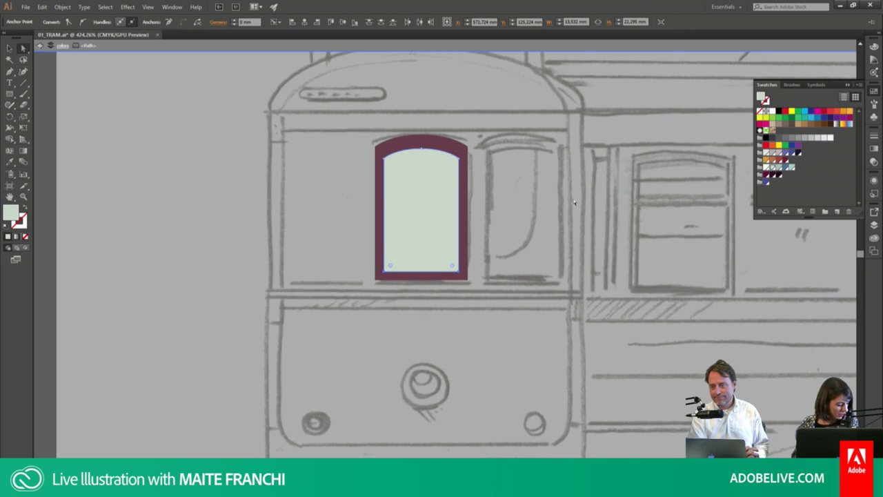
# Step: Set the Rounded Rectangle tool's corner radius to 10
pyautogui.press('v')
pyautogui.click(541, 166)
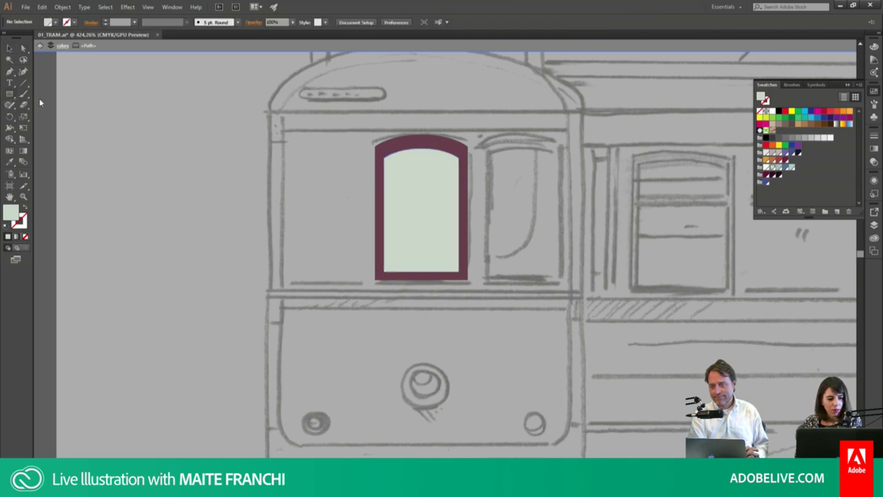
pyautogui.moveTo(10, 94); pyautogui.dragTo(54, 91)
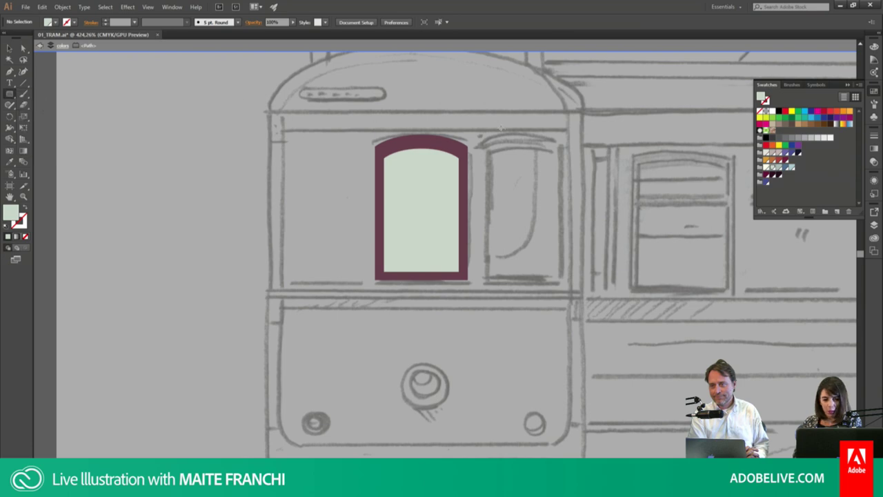
pyautogui.click(529, 188)
pyautogui.click(449, 246)
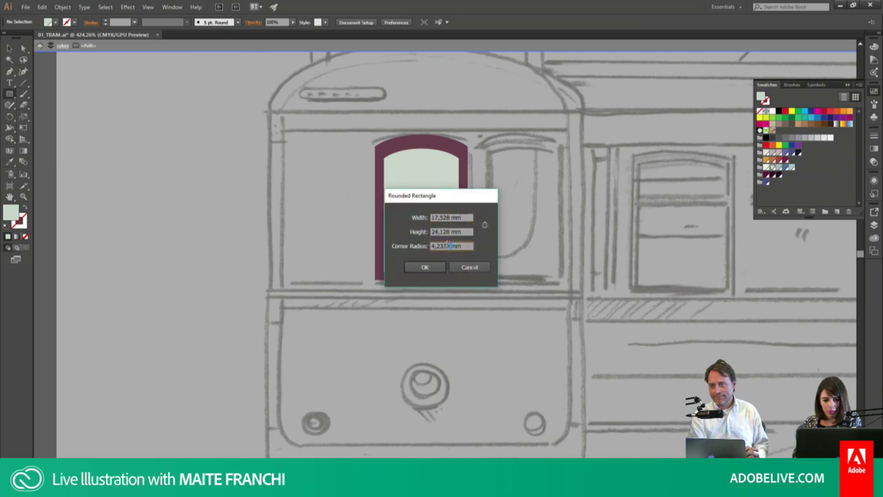
pyautogui.write('10')
pyautogui.press('Return')
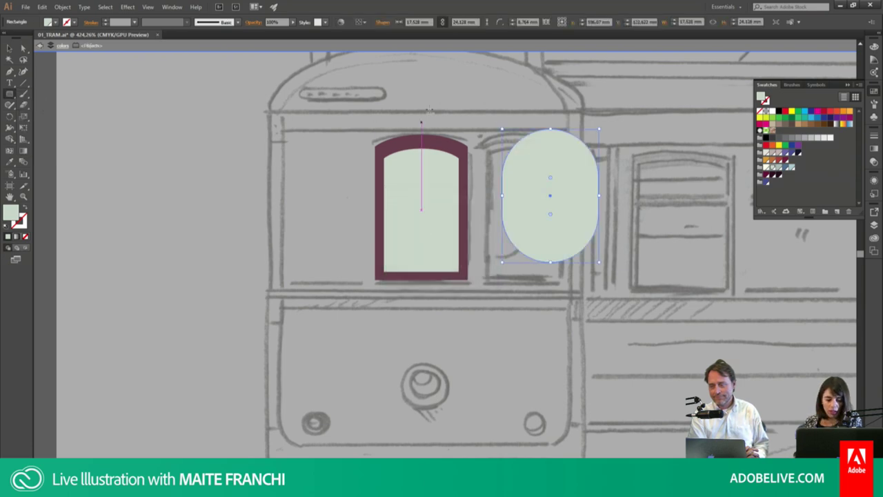
pyautogui.hotkey('ctrl', 'z')
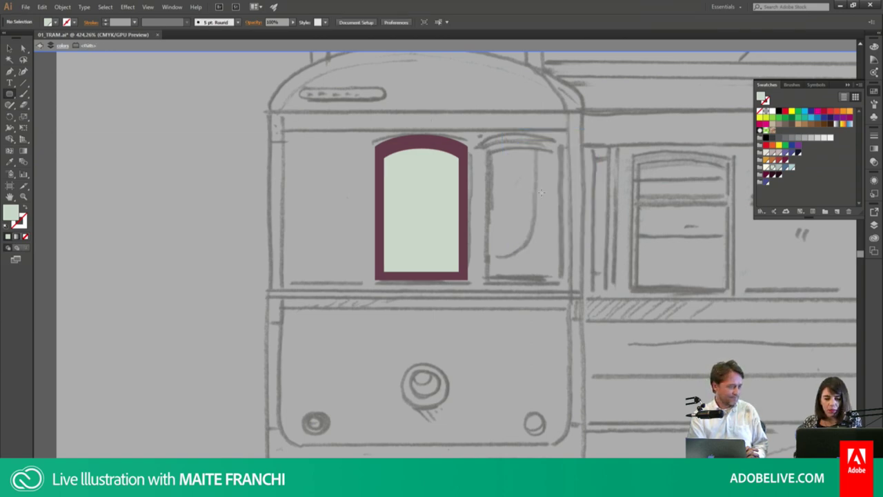
pyautogui.click(540, 194)
pyautogui.click(436, 246)
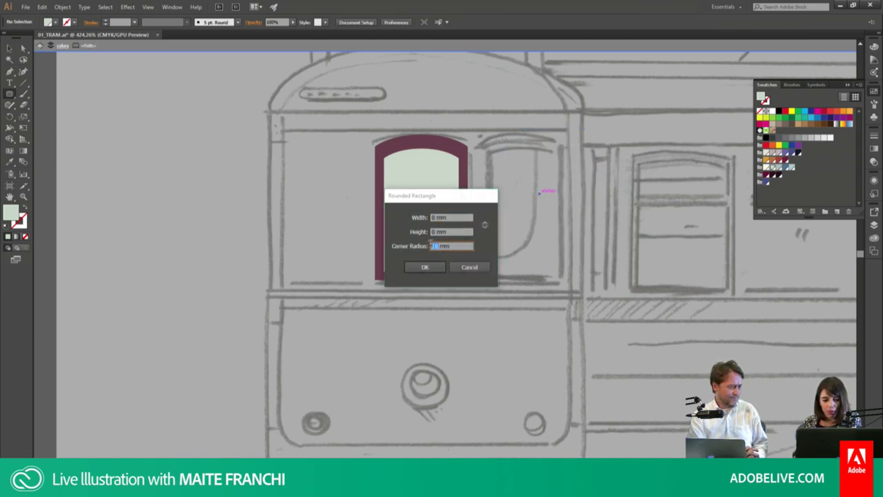
pyautogui.press('Escape')
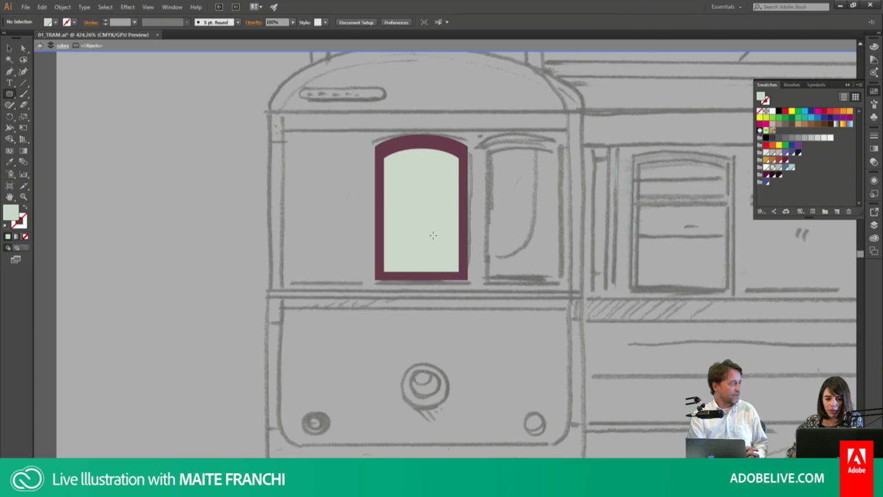
# Step: Split the pane with a rounded shape, remove the excess, and darken the lower piece
pyautogui.moveTo(323, 95); pyautogui.dragTo(441, 249)
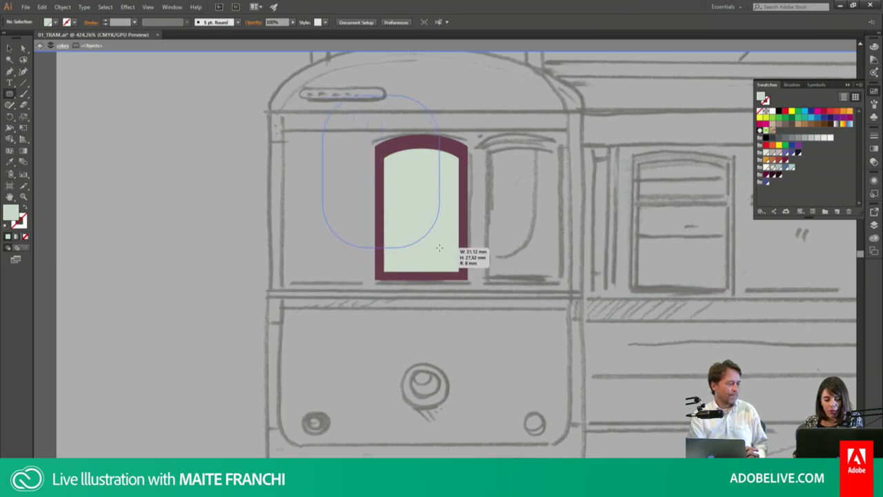
pyautogui.keyDown('shift'); pyautogui.click(449, 260); pyautogui.keyUp('shift')
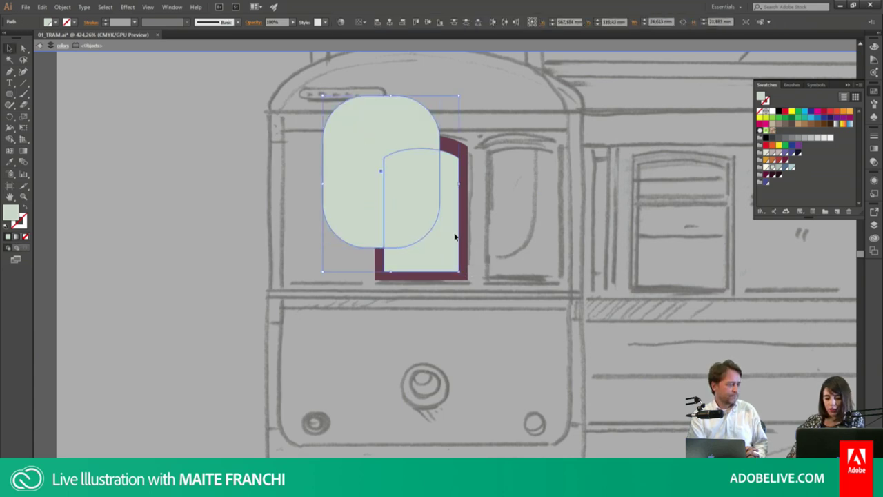
pyautogui.hotkey('shift', 'm')
pyautogui.press('v')
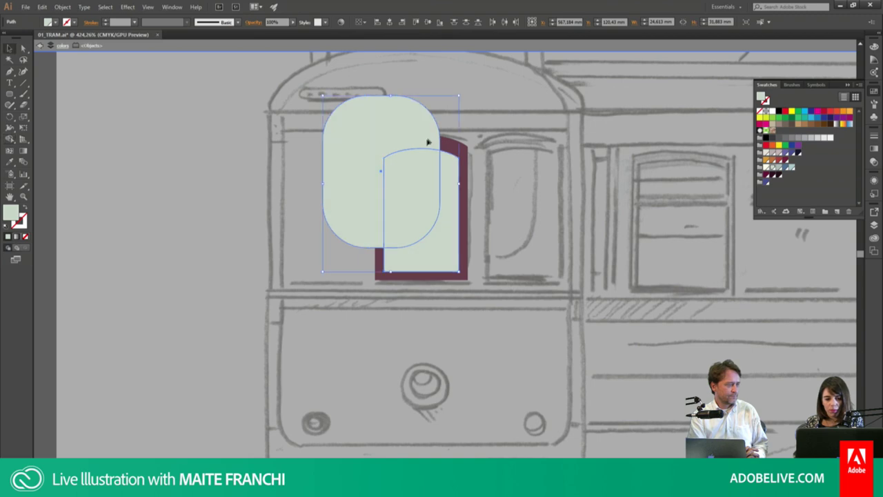
pyautogui.hotkey('shift', 'm')
pyautogui.keyDown('alt'); pyautogui.click(417, 122); pyautogui.keyUp('alt')
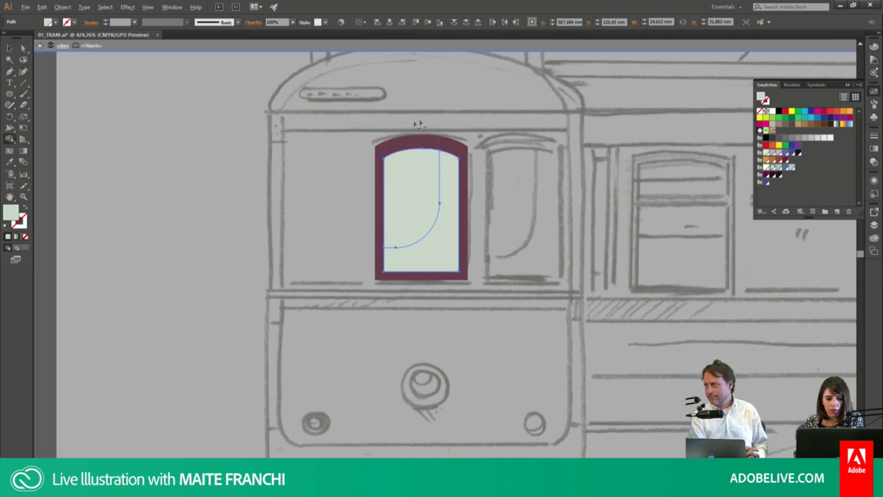
pyautogui.press('v')
pyautogui.press('a')
pyautogui.click(454, 219)
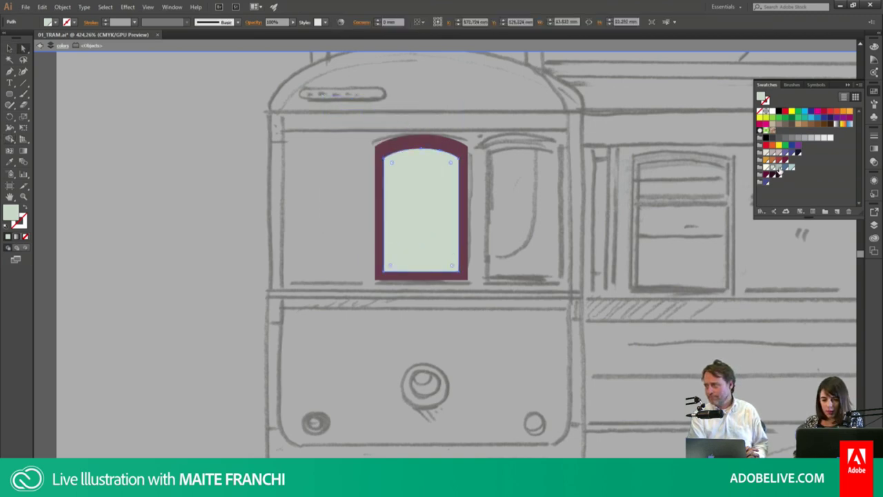
pyautogui.click(776, 168)
pyautogui.click(510, 193)
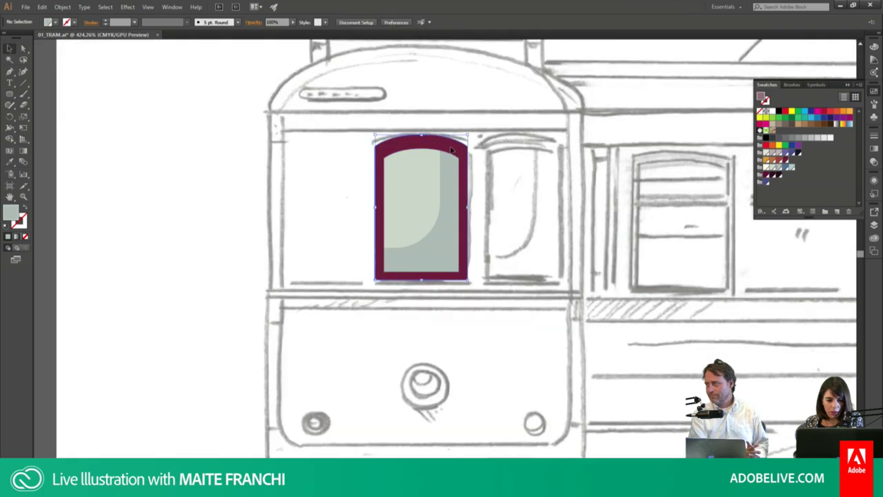
# Step: Turn the window's top arch into a thin orange stroke line
pyautogui.click(468, 135)
pyautogui.hotkey('shift', 'x')
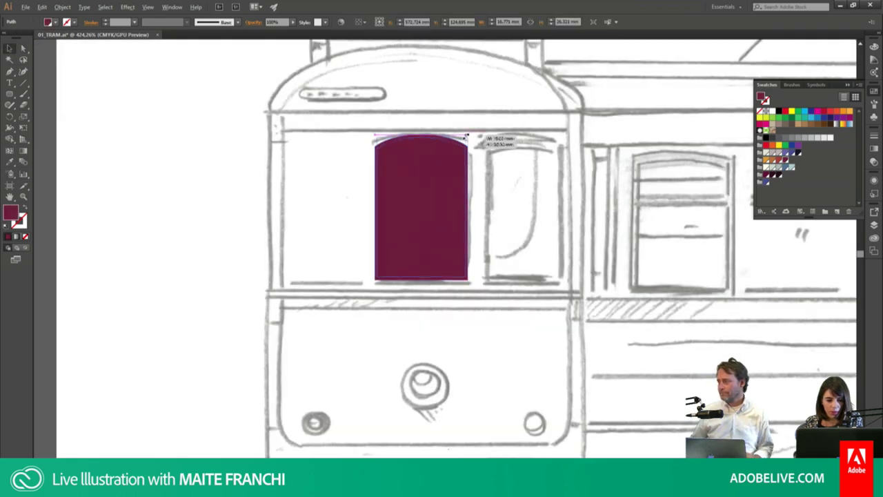
pyautogui.doubleClick(390, 280)
pyautogui.press('a')
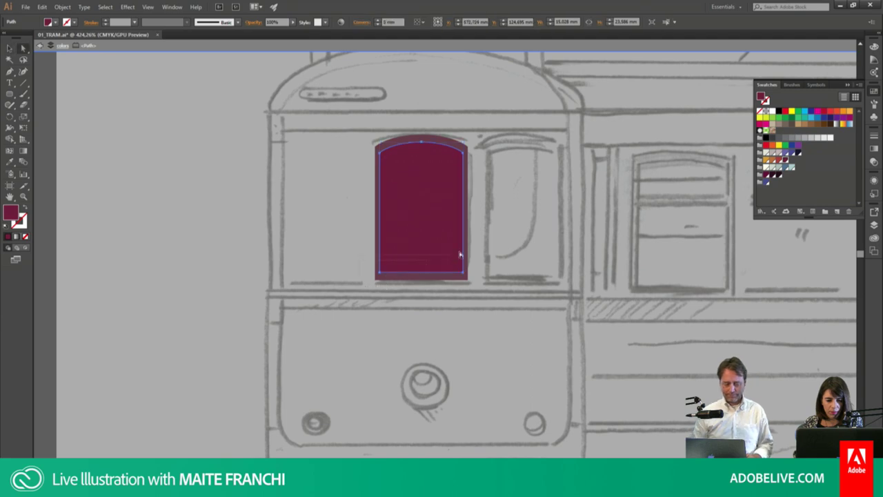
pyautogui.moveTo(469, 248); pyautogui.dragTo(407, 278)
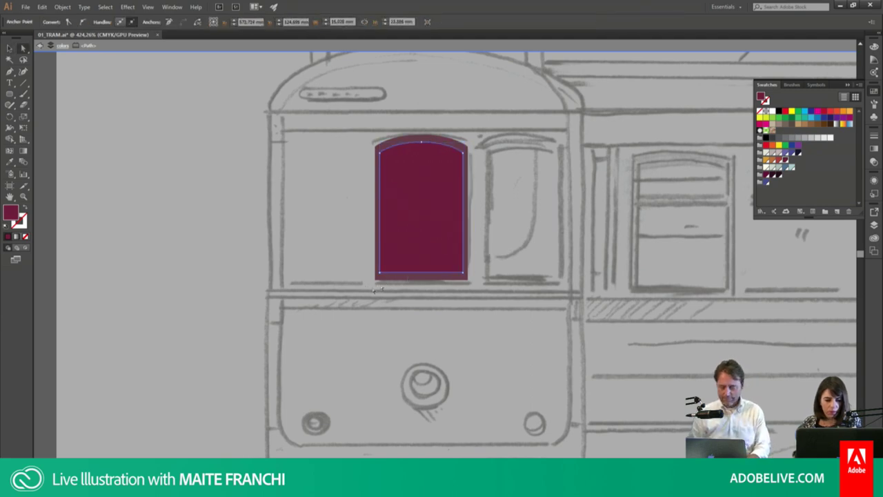
pyautogui.hotkey('ctrl', '8')
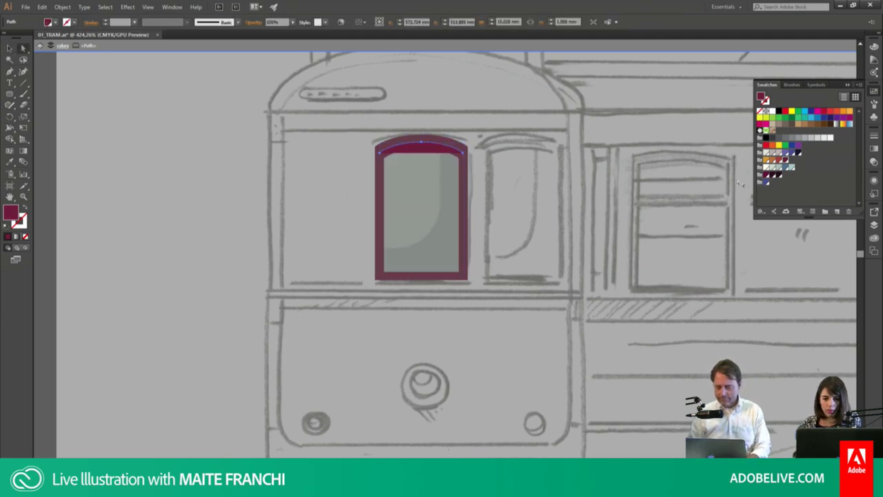
pyautogui.click(771, 159)
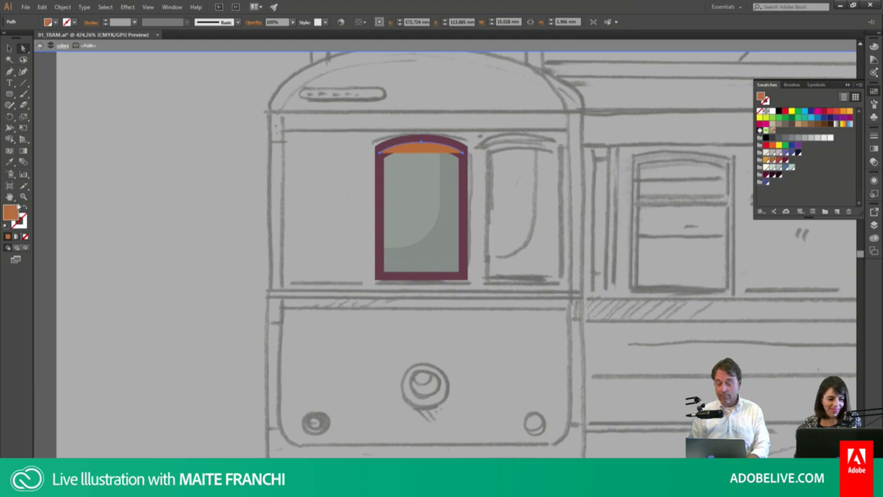
pyautogui.hotkey('shift', 'x')
pyautogui.press('v')
pyautogui.click(524, 152)
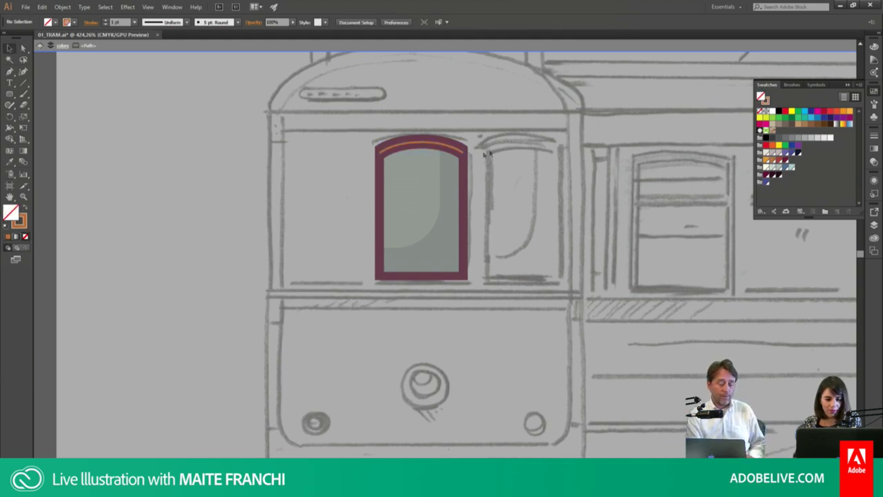
# Step: Cut an arched band from a copy of the glass, place it on top, and set it to Multiply
pyautogui.click(420, 177)
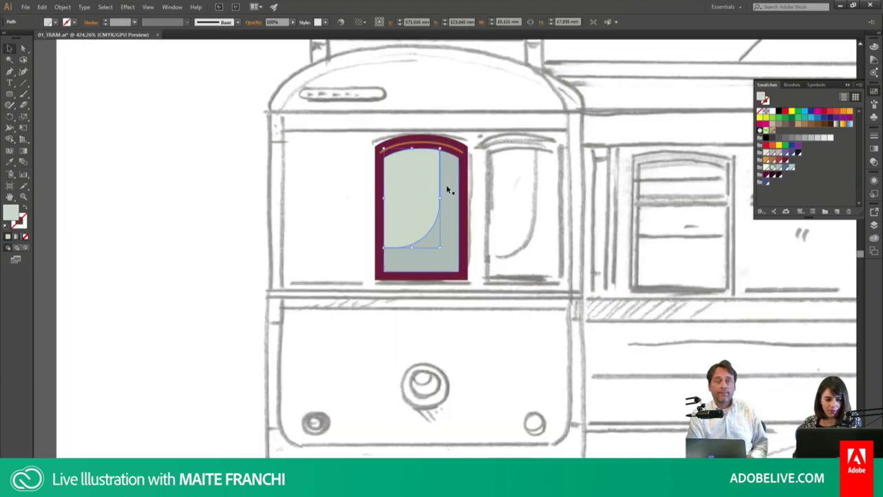
pyautogui.doubleClick(448, 189)
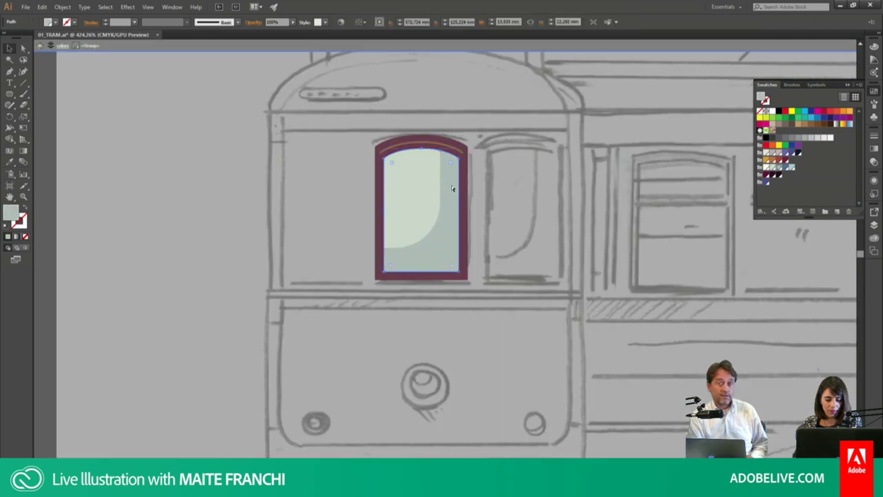
pyautogui.moveTo(452, 182); pyautogui.dragTo(526, 196)
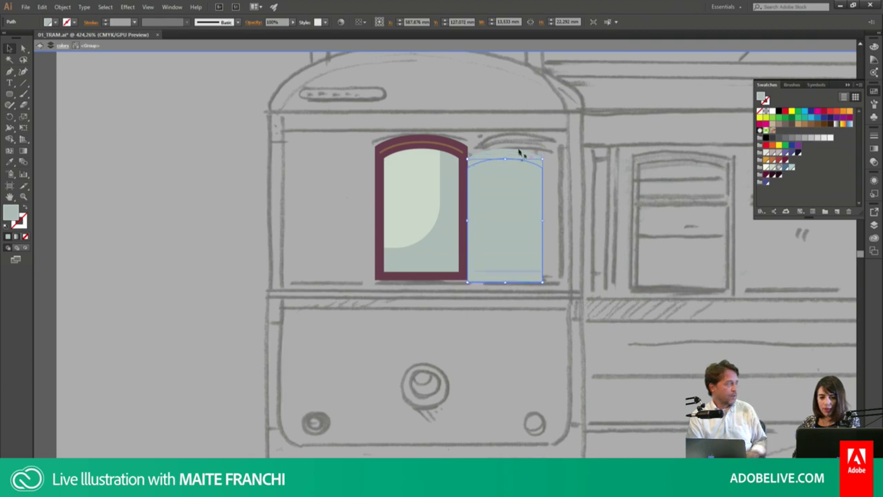
pyautogui.moveTo(540, 165); pyautogui.dragTo(540, 166)
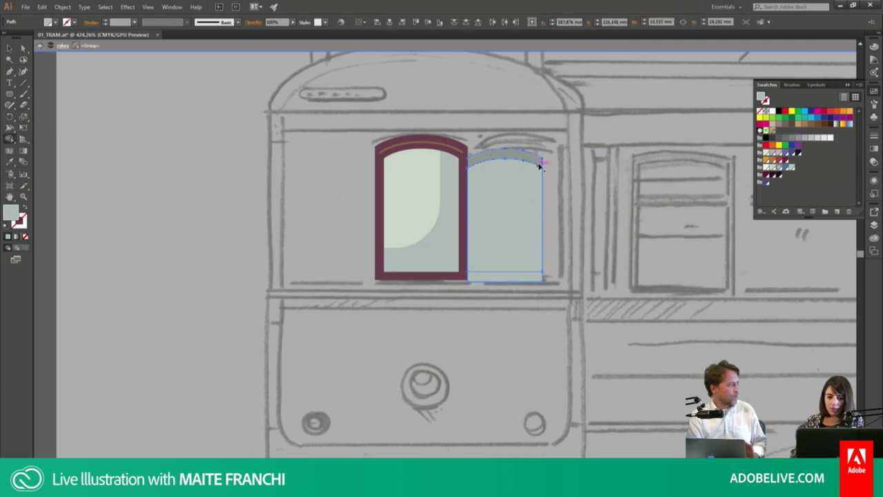
pyautogui.keyDown('alt'); pyautogui.click(508, 252); pyautogui.keyUp('alt')
pyautogui.press('v')
pyautogui.moveTo(507, 143); pyautogui.dragTo(423, 145)
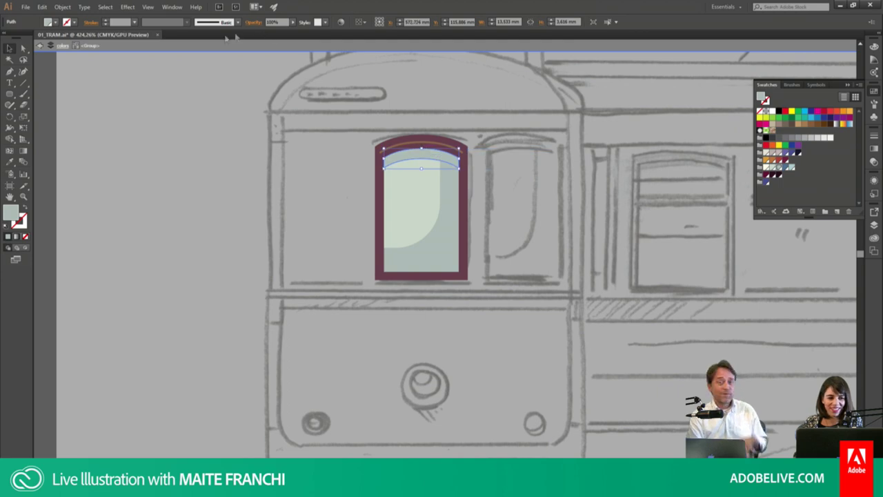
pyautogui.click(253, 22)
pyautogui.click(178, 37)
pyautogui.click(181, 65)
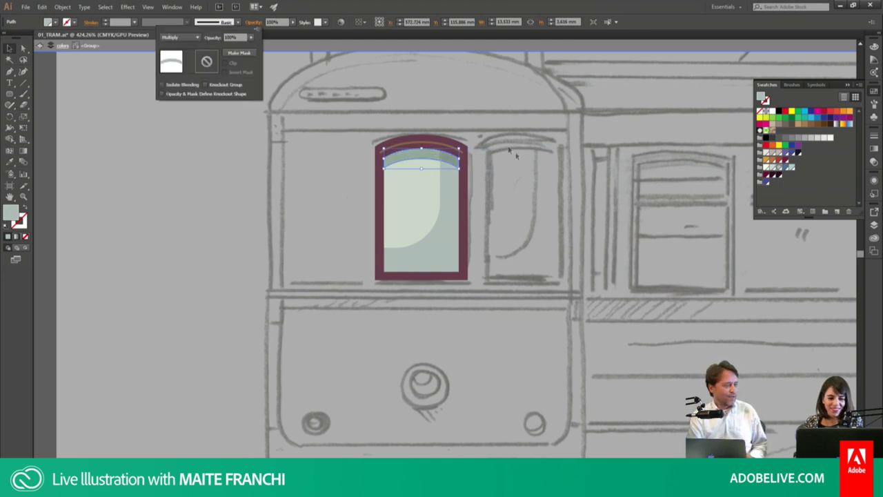
pyautogui.click(514, 160)
pyautogui.doubleClick(503, 159)
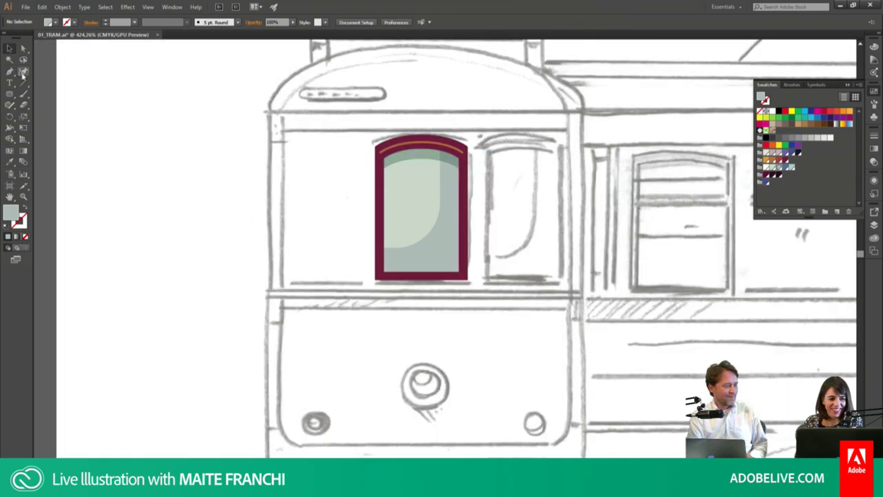
# Step: Trace an orange trim path up the window's left edge, around the arch and down the right
pyautogui.click(10, 71)
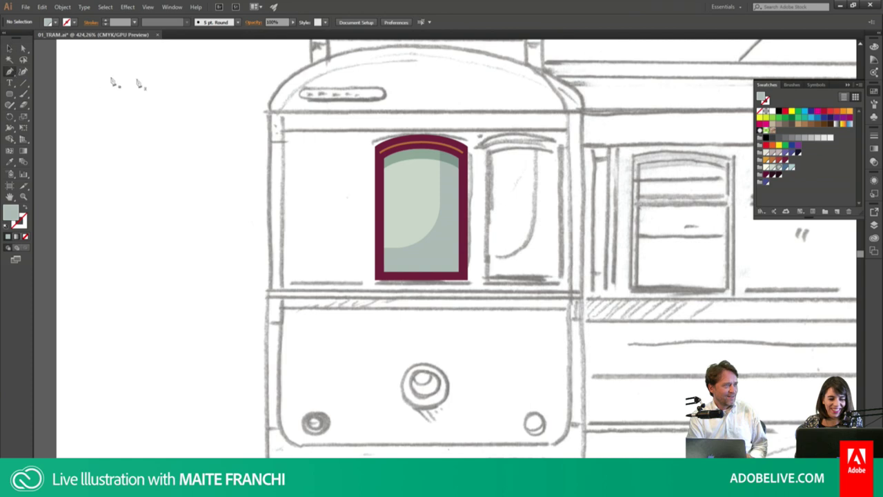
pyautogui.click(383, 275)
pyautogui.click(378, 152)
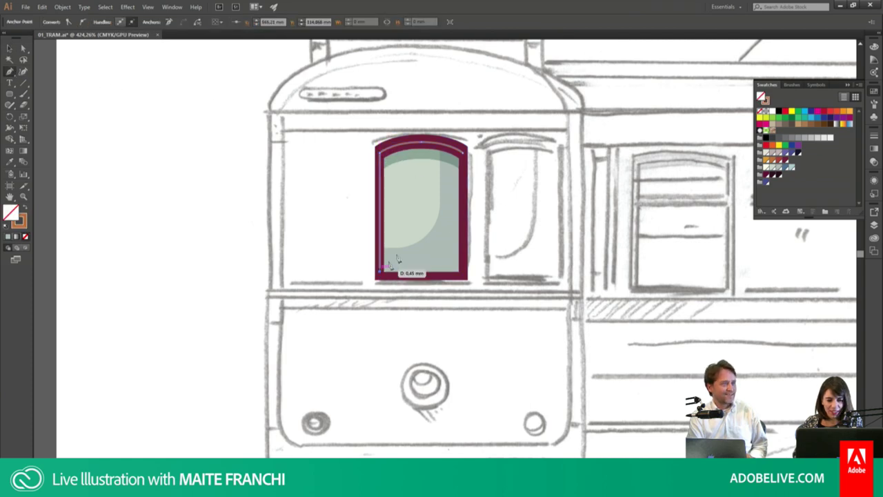
pyautogui.click(464, 159)
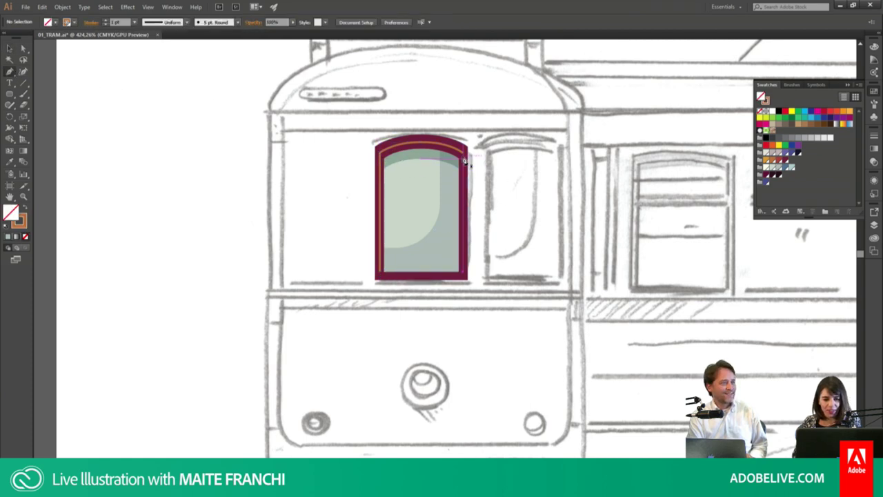
pyautogui.click(464, 273)
pyautogui.press('v')
pyautogui.click(488, 259)
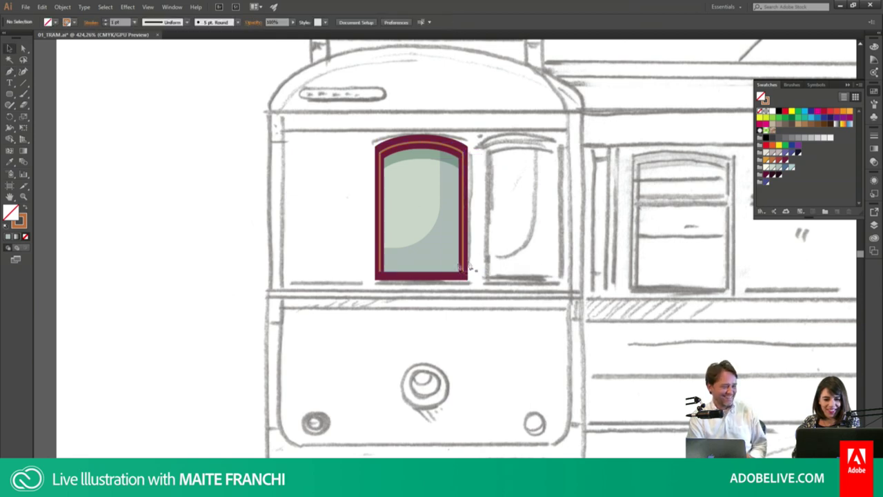
# Step: Draw an orange-filled sill along the window's bottom and lower its bottom-left corner slightly
pyautogui.press('p')
pyautogui.moveTo(378, 278)
pyautogui.mouseDown()
pyautogui.moveTo(392, 282)
pyautogui.moveTo(388, 276)
pyautogui.mouseUp()
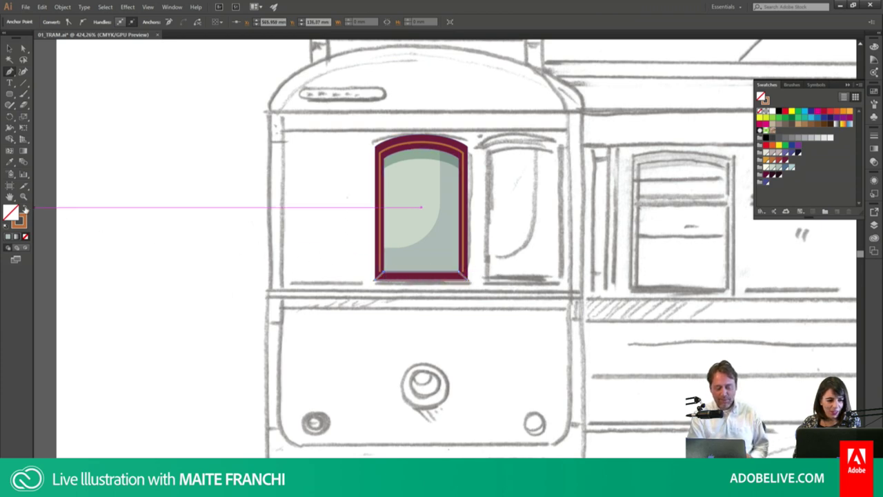
pyautogui.click(24, 209)
pyautogui.press('v')
pyautogui.click(349, 283)
pyautogui.press('a')
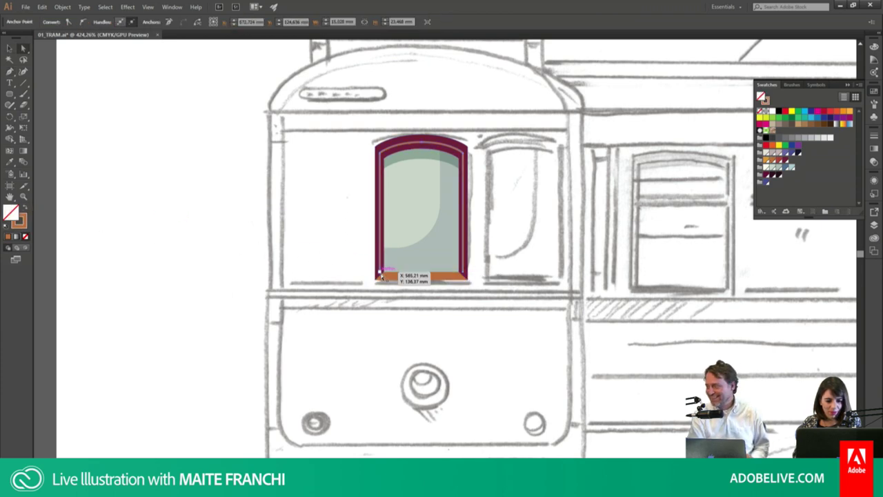
pyautogui.moveTo(378, 272); pyautogui.dragTo(379, 279)
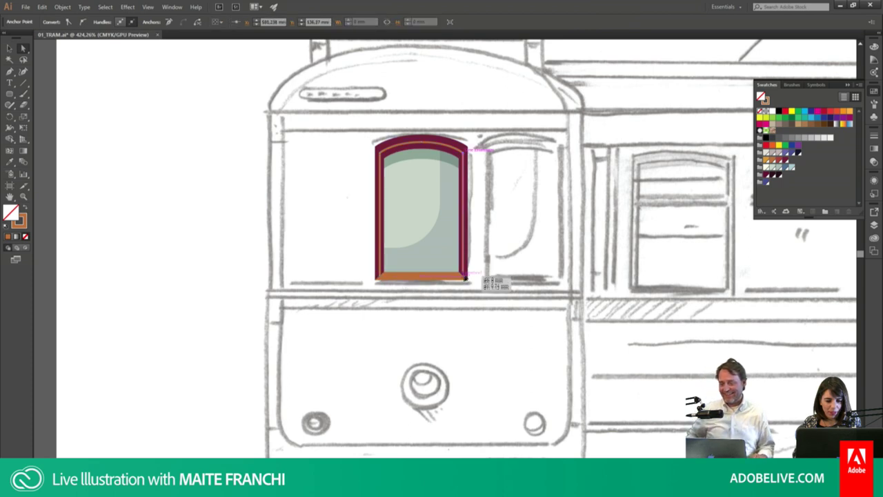
pyautogui.press('v')
pyautogui.click(484, 263)
# Step: Add a thin maroon strip with no outline beneath the sill
pyautogui.press('m')
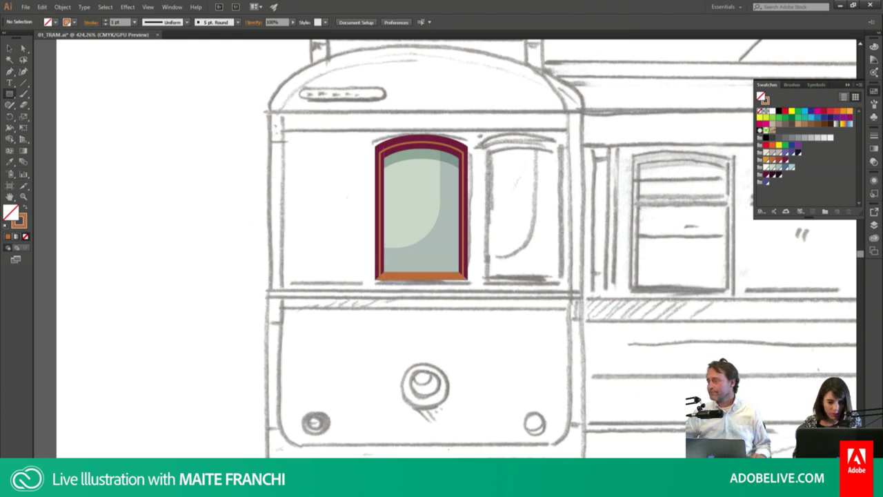
pyautogui.moveTo(376, 278); pyautogui.dragTo(468, 284)
pyautogui.press('v')
pyautogui.hotkey('ctrl', 'shift', 'a')
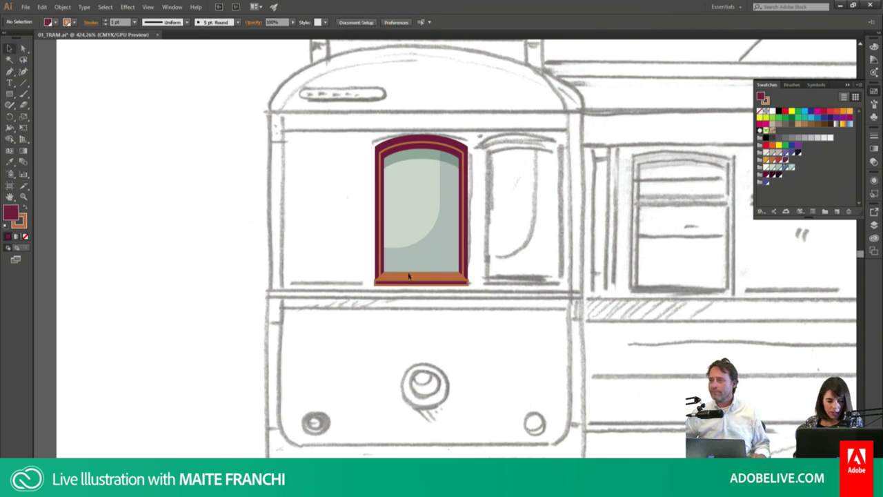
pyautogui.click(400, 284)
pyautogui.click(25, 236)
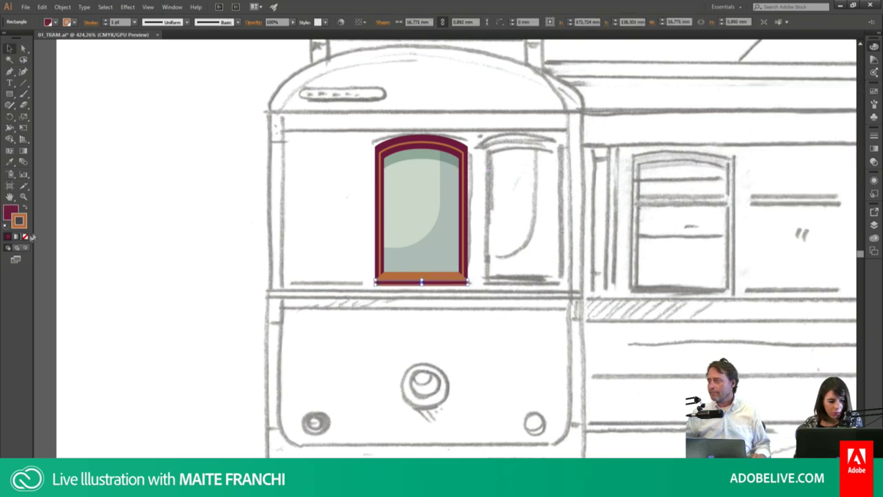
pyautogui.click(518, 200)
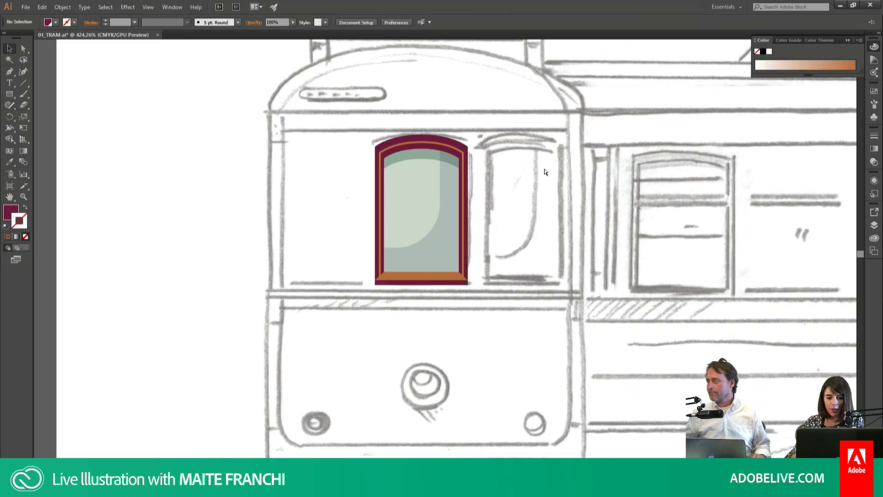
# Step: Add the finished window to the Symbols panel as a symbol named window
pyautogui.hotkey('ctrl', '0')
pyautogui.press('z')
pyautogui.moveTo(350, 157)
pyautogui.mouseDown()
pyautogui.moveTo(569, 313)
pyautogui.moveTo(308, 94)
pyautogui.mouseUp()
pyautogui.hotkey('ctrl', '-')
pyautogui.hotkey('ctrl', '-')
pyautogui.hotkey('ctrl', '-')
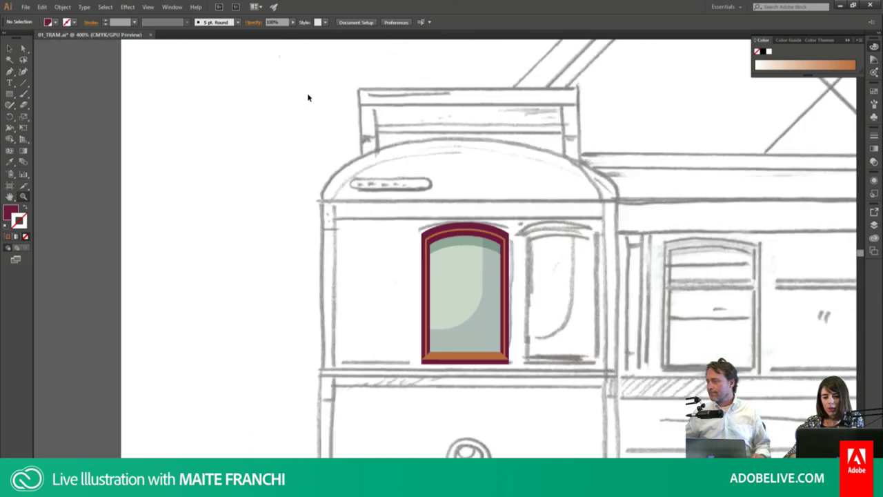
pyautogui.hotkey('ctrl', '-')
pyautogui.scroll(-2, 308, 95)
pyautogui.hscroll(2, 307, 94)
pyautogui.click(873, 117)
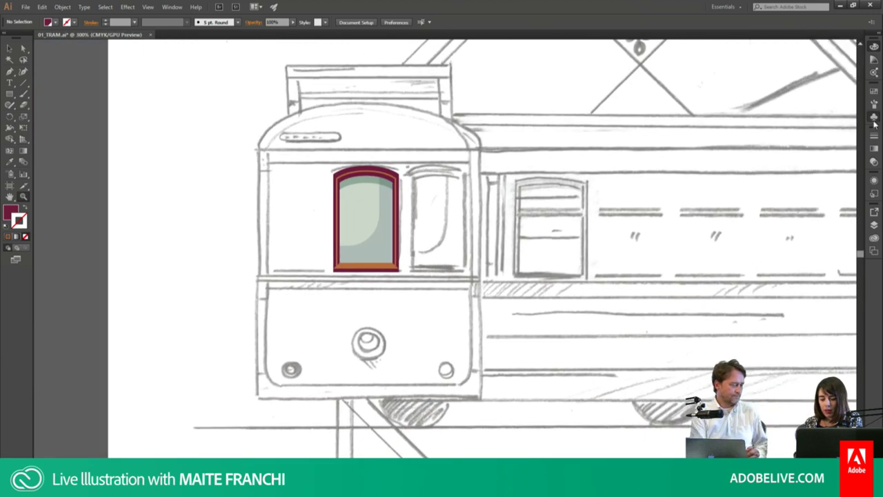
pyautogui.press('v')
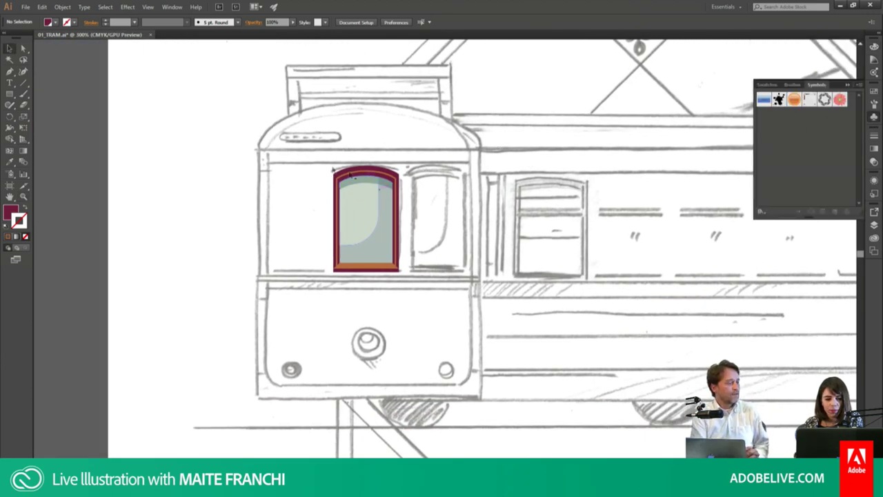
pyautogui.moveTo(370, 250); pyautogui.dragTo(804, 188)
pyautogui.write('window')
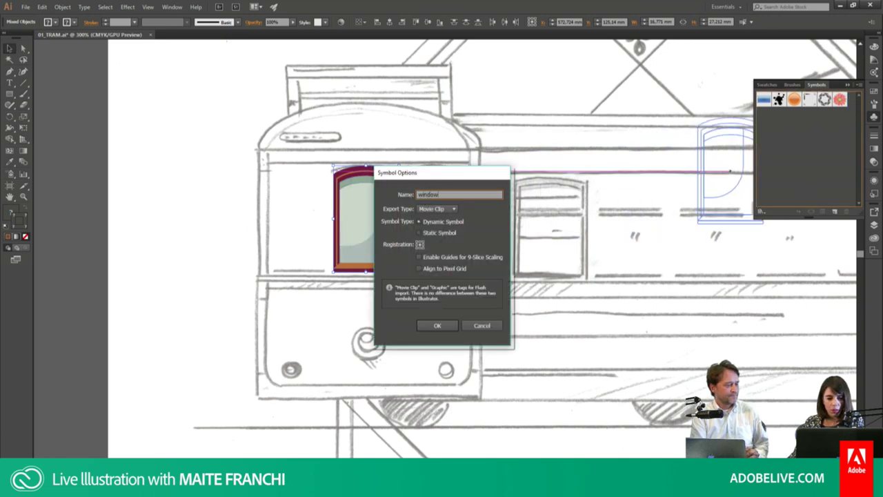
pyautogui.press('Return')
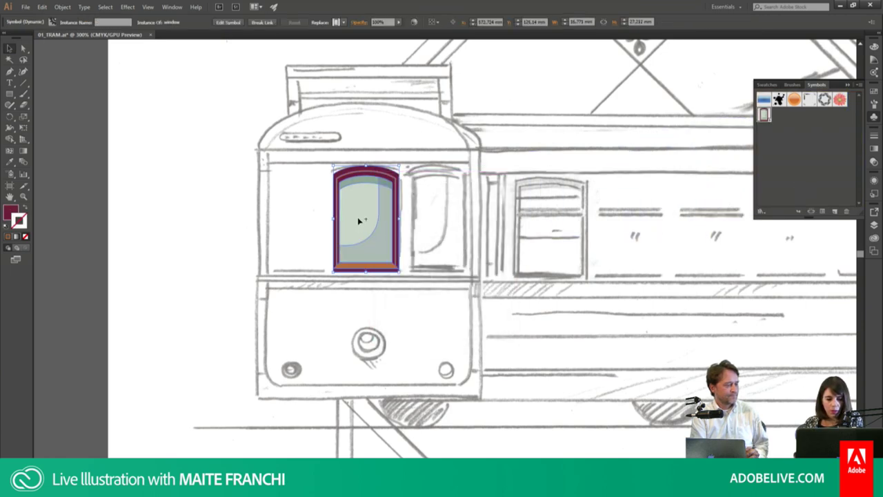
# Step: Place three window copies across the tram front with even gaps between them
pyautogui.moveTo(371, 230)
pyautogui.mouseDown()
pyautogui.moveTo(455, 233)
pyautogui.moveTo(464, 220)
pyautogui.moveTo(314, 236)
pyautogui.mouseUp()
pyautogui.hotkey('ctrl', 'a')
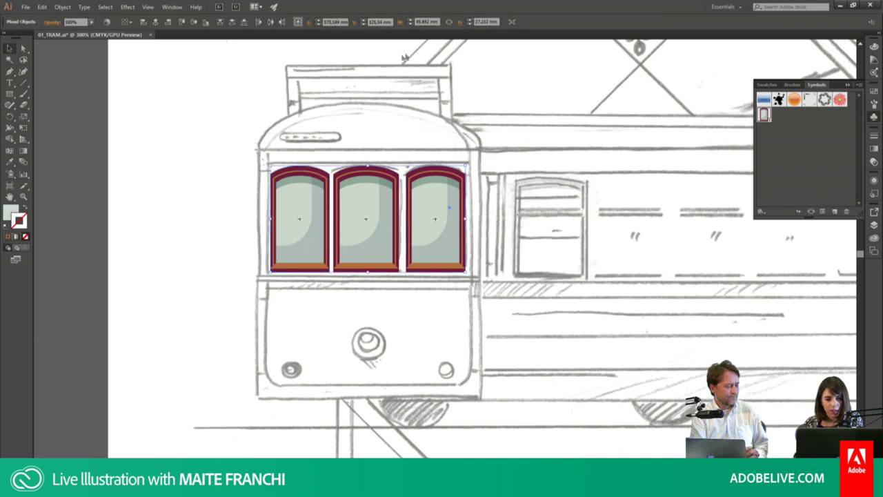
pyautogui.click(271, 25)
pyautogui.hotkey('ctrl', 'z')
pyautogui.click(273, 129)
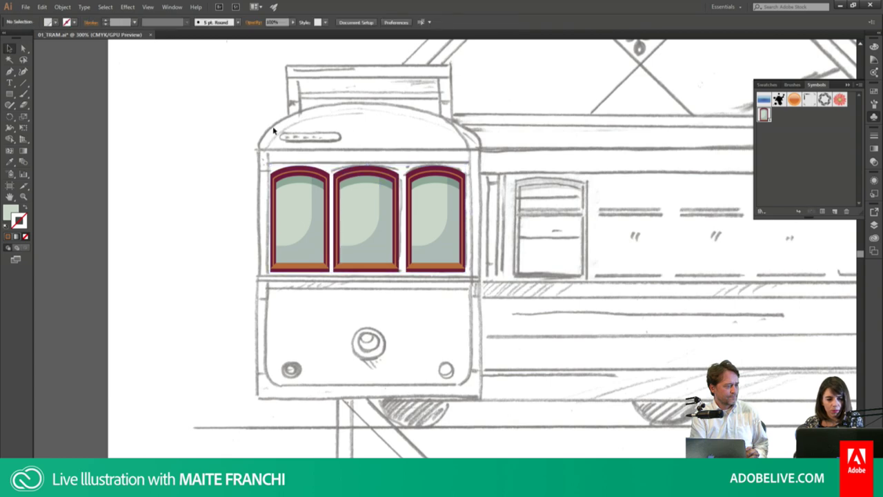
pyautogui.moveTo(273, 130); pyautogui.dragTo(451, 253)
pyautogui.click(271, 22)
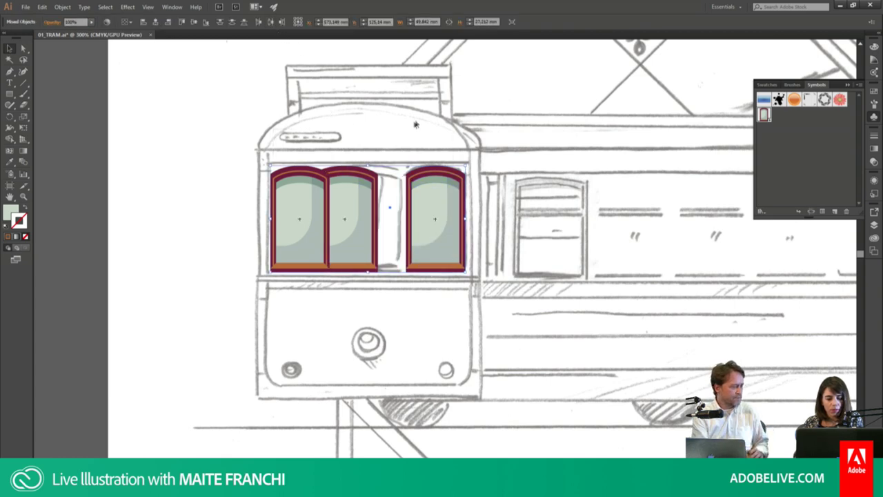
pyautogui.hotkey('ctrl', 'z')
pyautogui.moveTo(371, 184); pyautogui.dragTo(391, 194)
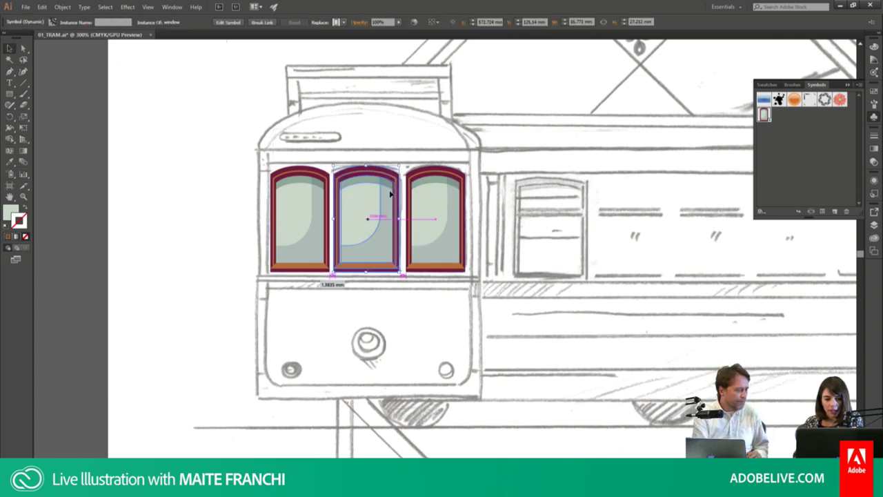
pyautogui.click(311, 223)
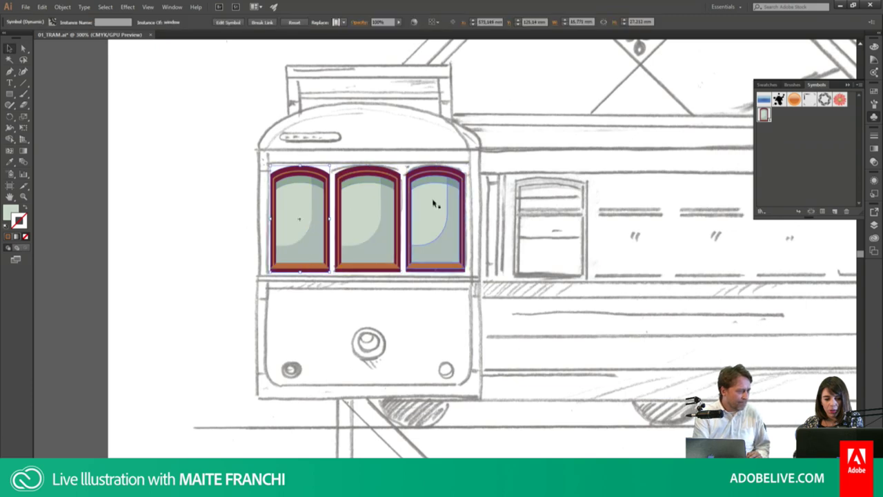
pyautogui.click(373, 209)
pyautogui.click(516, 177)
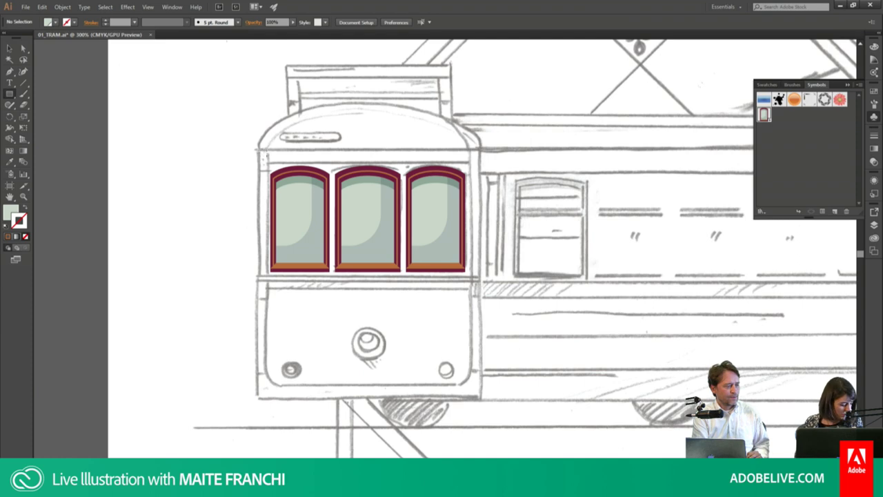
# Step: Draw a cream, outline-free rectangle over the left windows and send it to the back
pyautogui.moveTo(257, 150); pyautogui.dragTo(368, 288)
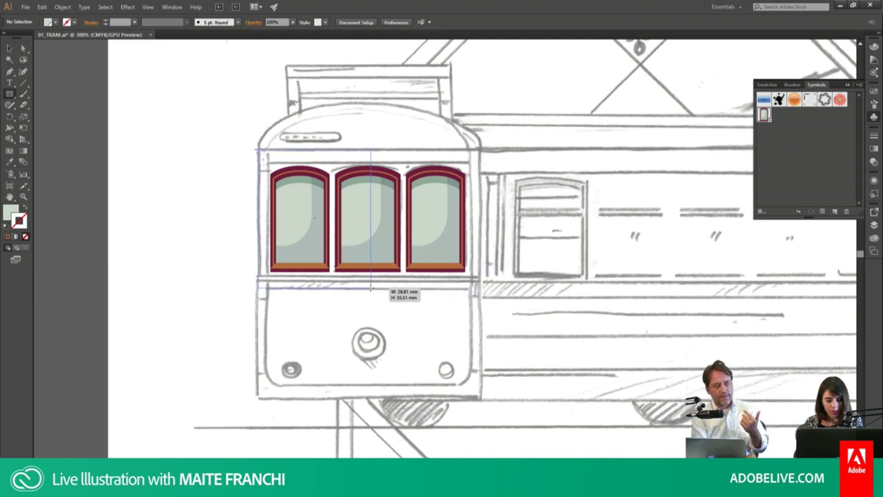
pyautogui.moveTo(368, 289); pyautogui.dragTo(371, 282)
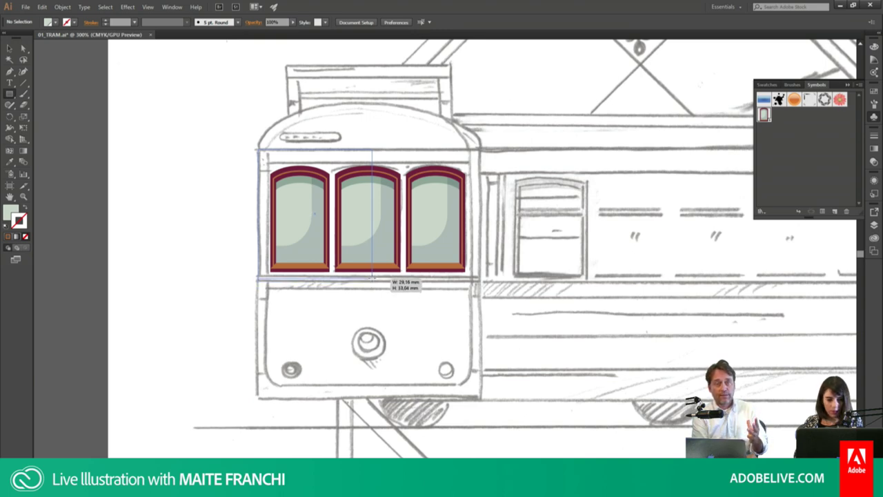
pyautogui.moveTo(371, 282); pyautogui.dragTo(368, 276)
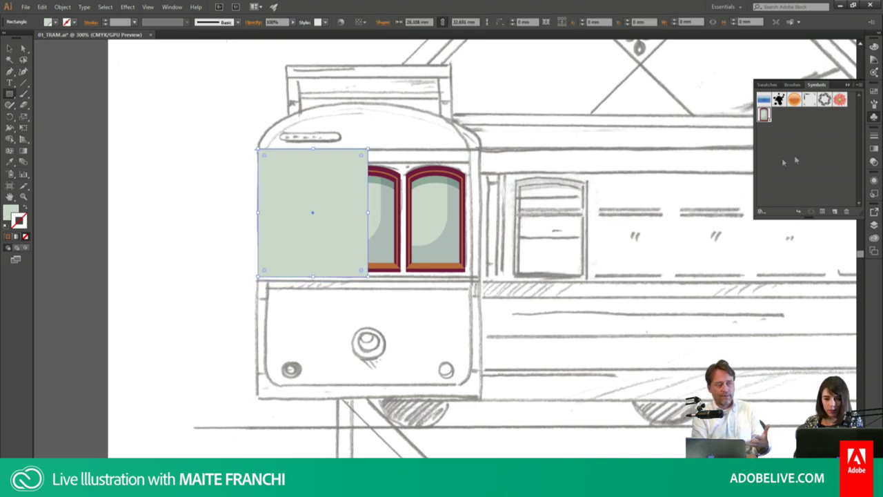
pyautogui.click(875, 95)
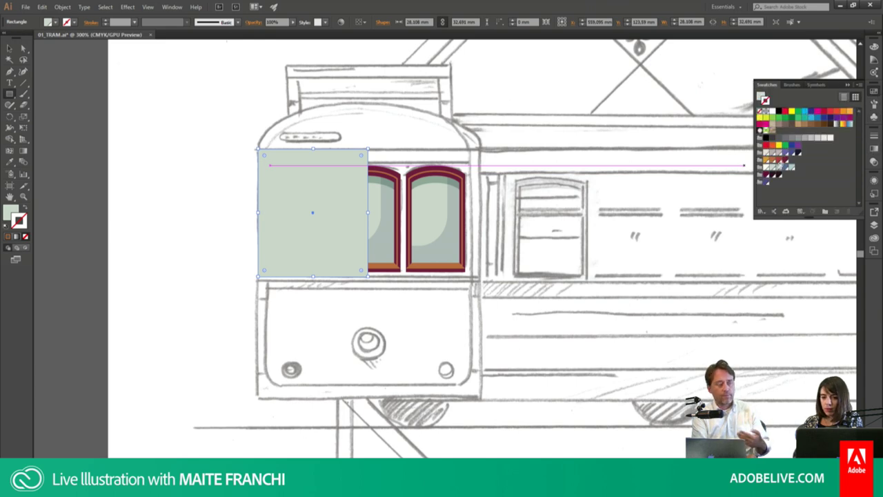
pyautogui.click(772, 111)
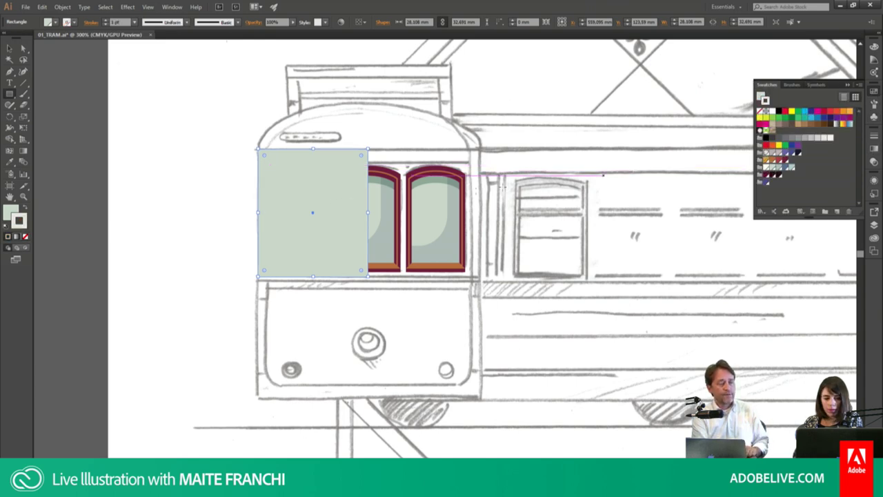
pyautogui.click(26, 236)
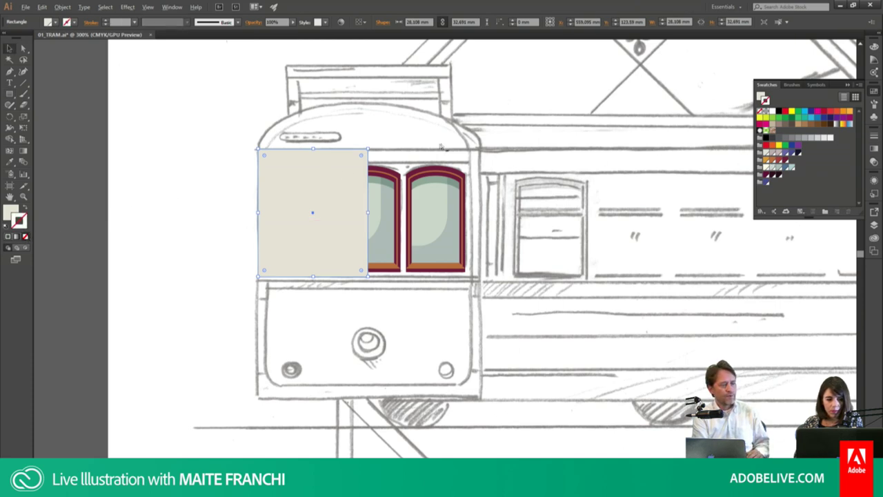
pyautogui.rightClick(349, 170)
pyautogui.moveTo(374, 297)
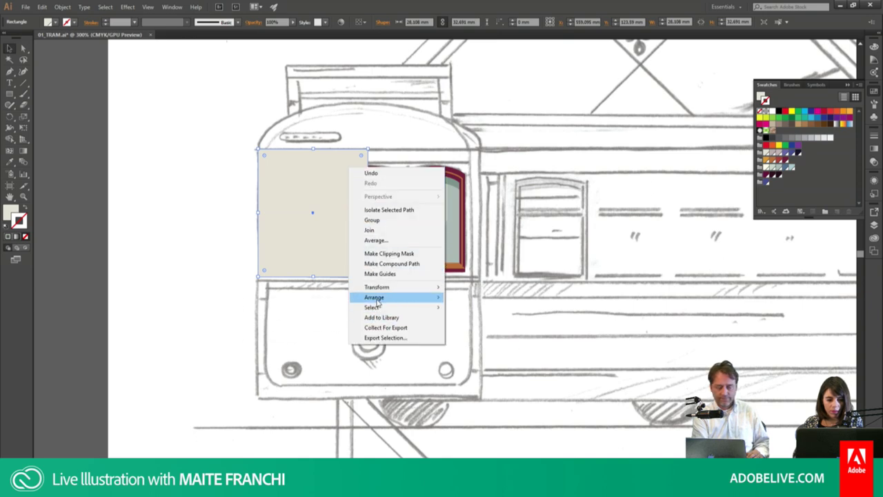
pyautogui.click(318, 328)
pyautogui.click(329, 322)
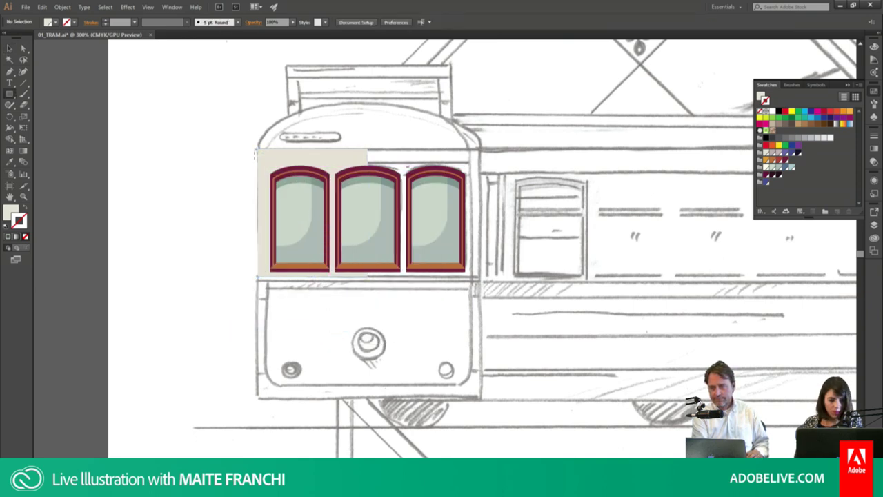
# Step: Draw a narrow outline-free strip on the tram's left edge and switch to Outline view
pyautogui.moveTo(257, 276); pyautogui.dragTo(267, 276)
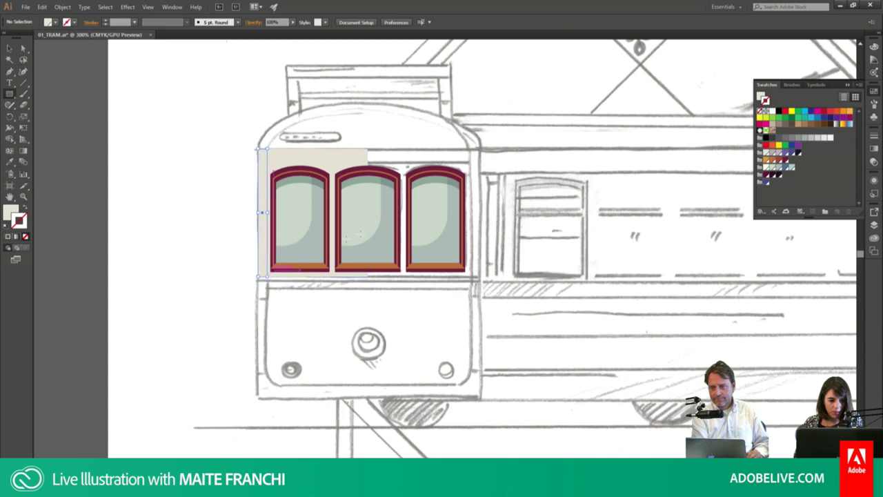
pyautogui.click(776, 154)
pyautogui.click(26, 236)
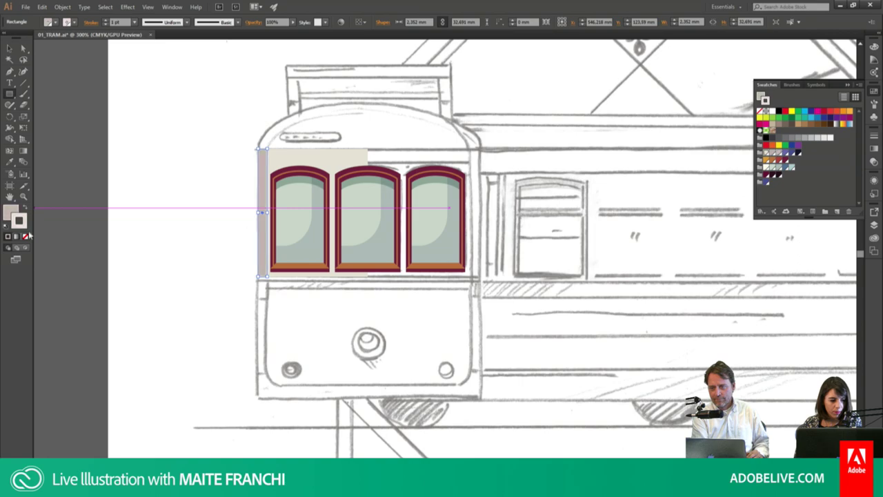
pyautogui.hotkey('ctrl', 'y')
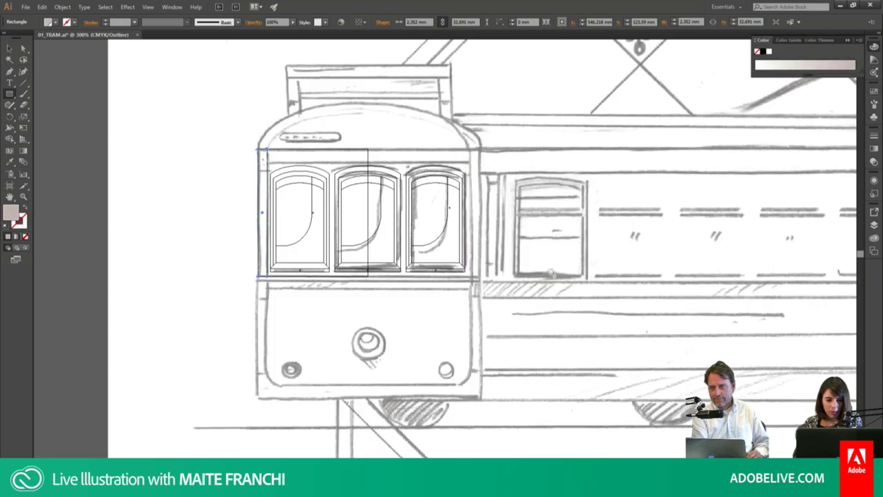
pyautogui.scroll(-1, 513, 228)
pyautogui.press('v')
pyautogui.click(281, 160)
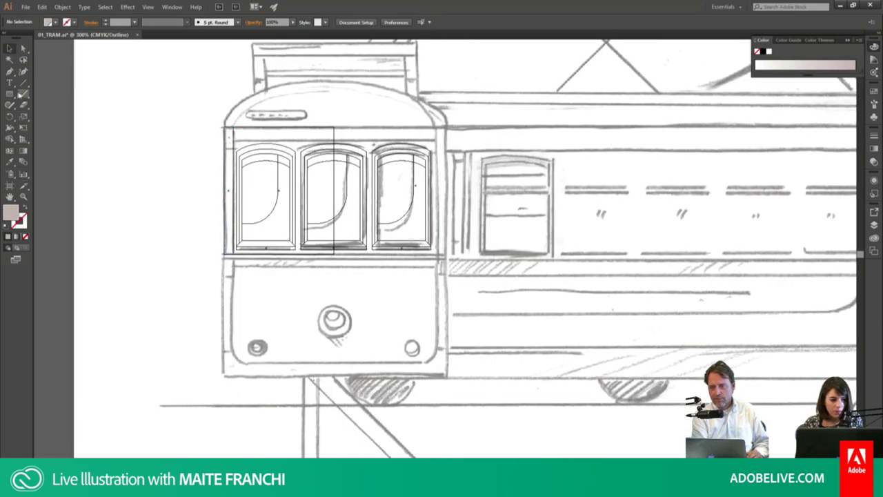
# Step: Add a small lavender-blue rectangle beside the left window and a thin bar above the windows
pyautogui.press('m')
pyautogui.moveTo(233, 147); pyautogui.dragTo(247, 151)
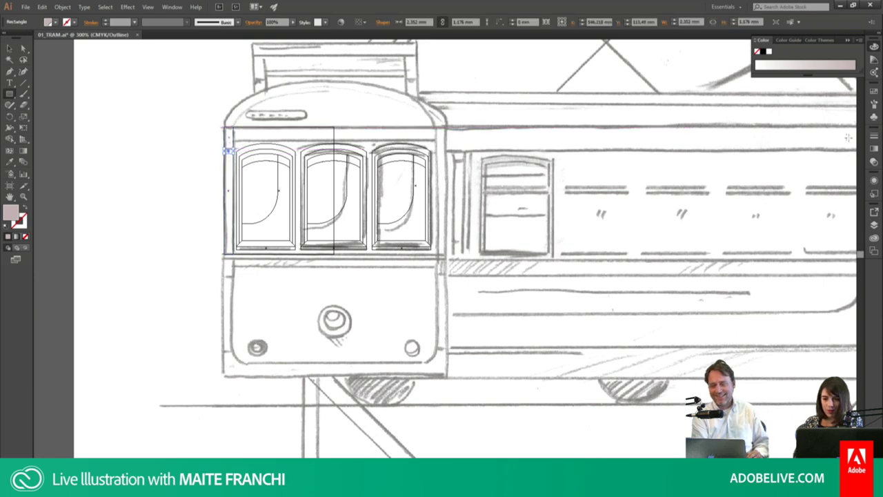
pyautogui.click(874, 91)
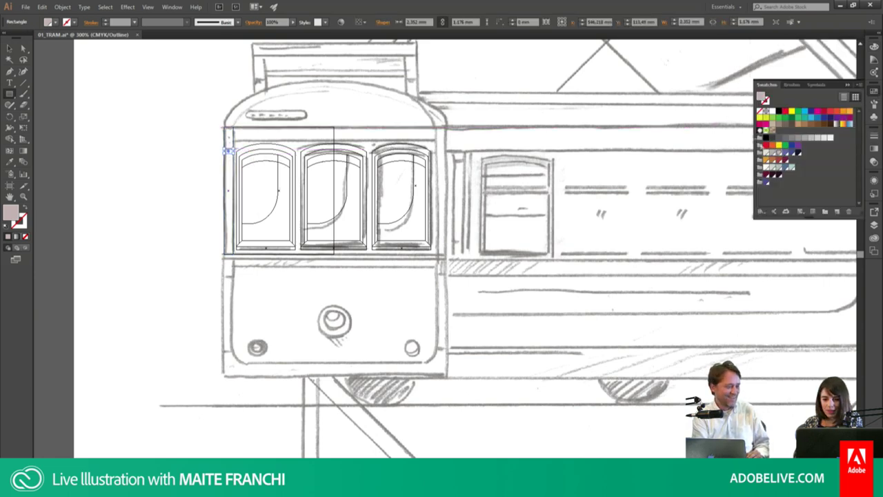
pyautogui.click(787, 155)
pyautogui.keyDown('ctrl'); pyautogui.click(541, 167); pyautogui.keyUp('ctrl')
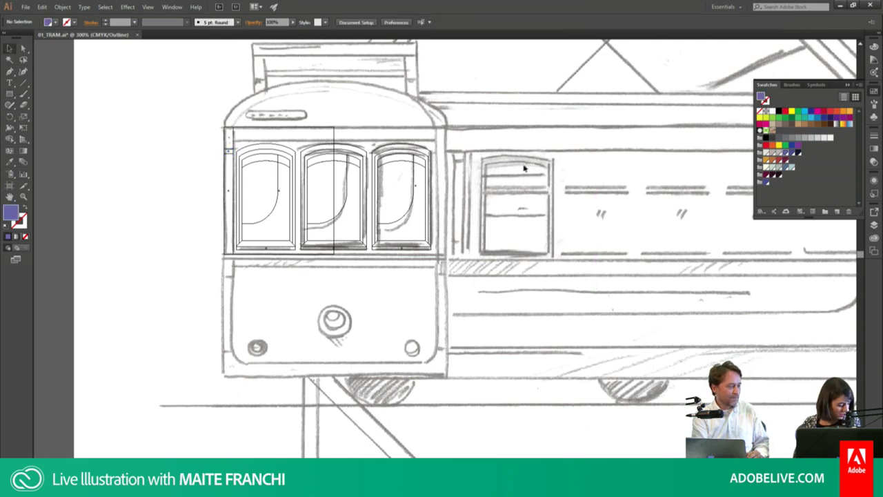
pyautogui.press('m')
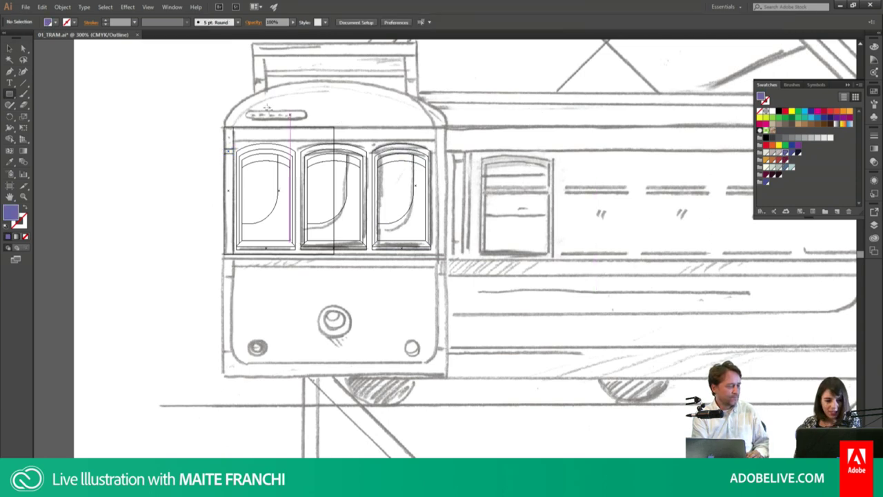
pyautogui.moveTo(233, 140)
pyautogui.mouseDown()
pyautogui.moveTo(411, 148)
pyautogui.moveTo(334, 142)
pyautogui.mouseUp()
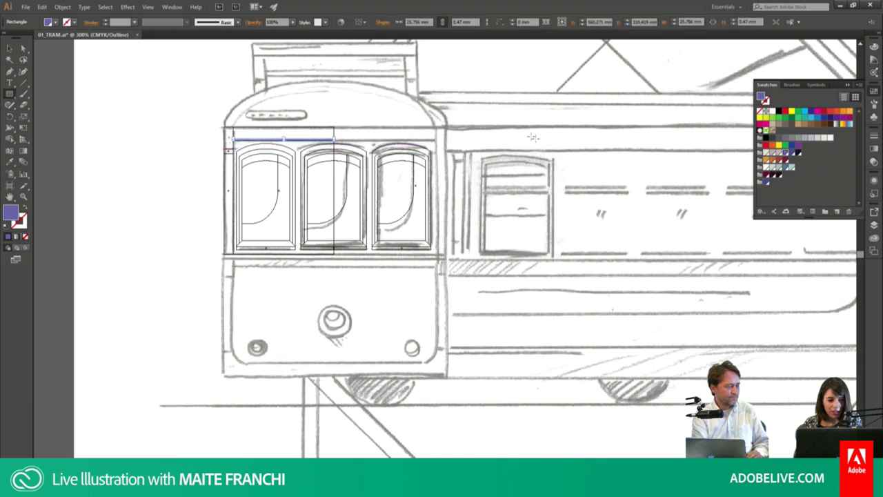
pyautogui.press('v')
pyautogui.click(331, 158)
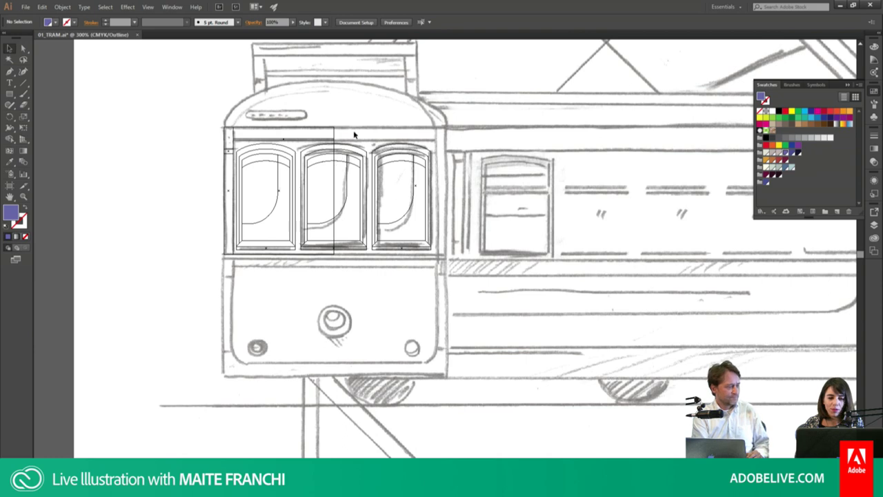
# Step: Cover the lower front with a red rectangle, plus a dark maroon block and maroon strip at left
pyautogui.moveTo(283, 139); pyautogui.dragTo(293, 105)
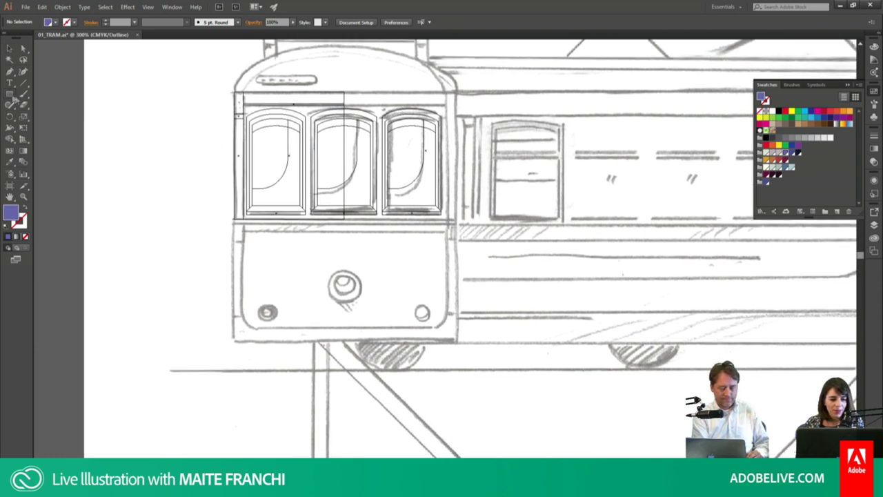
pyautogui.moveTo(236, 219); pyautogui.dragTo(343, 339)
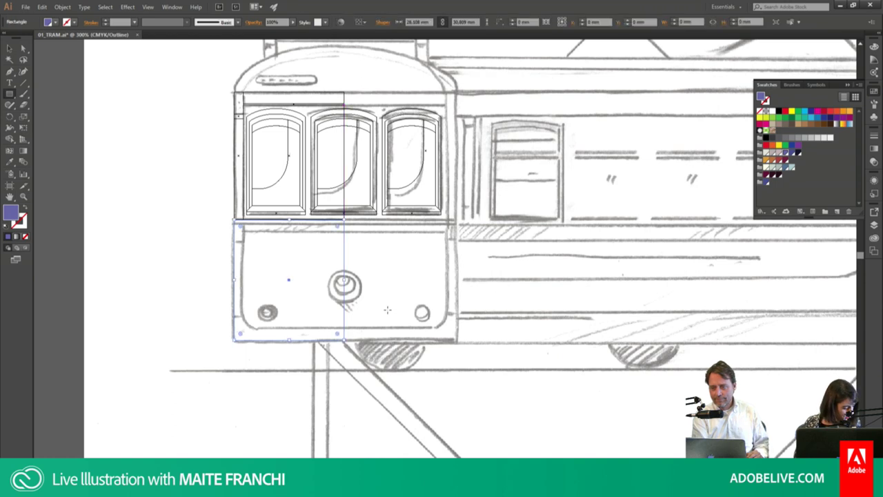
pyautogui.click(780, 163)
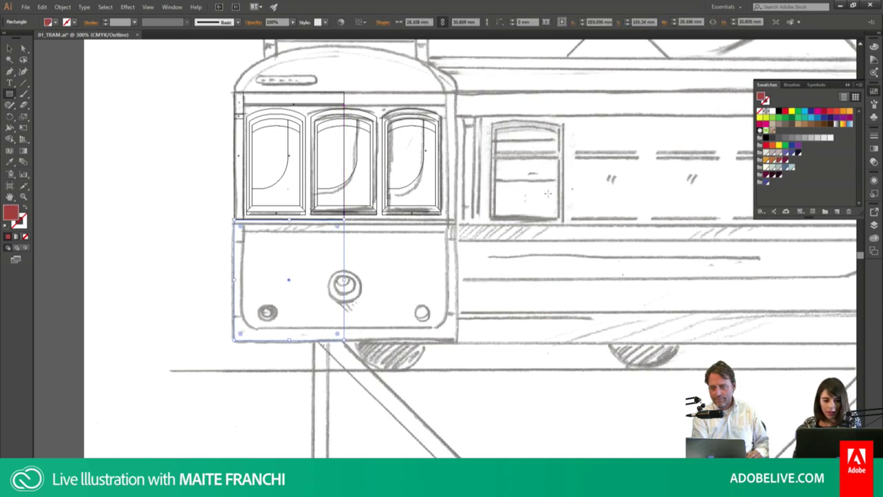
pyautogui.click(10, 49)
pyautogui.click(50, 148)
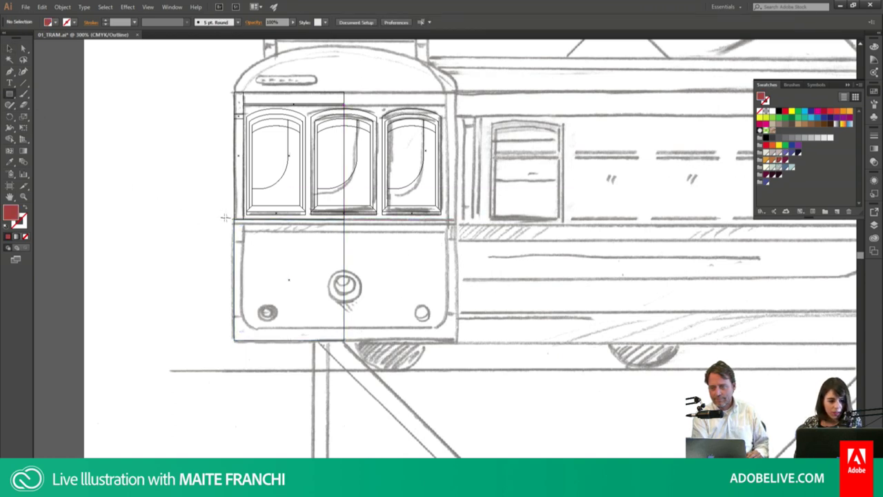
pyautogui.moveTo(233, 221); pyautogui.dragTo(246, 246)
pyautogui.click(778, 174)
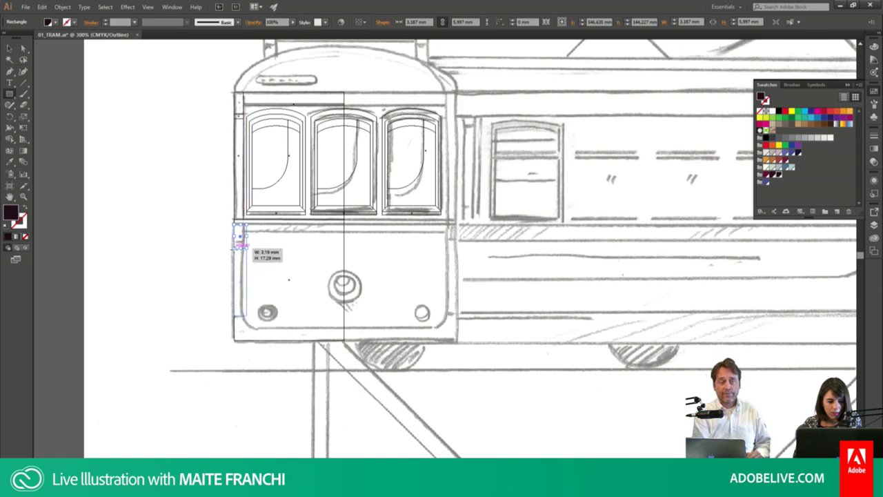
pyautogui.moveTo(245, 311); pyautogui.dragTo(235, 247)
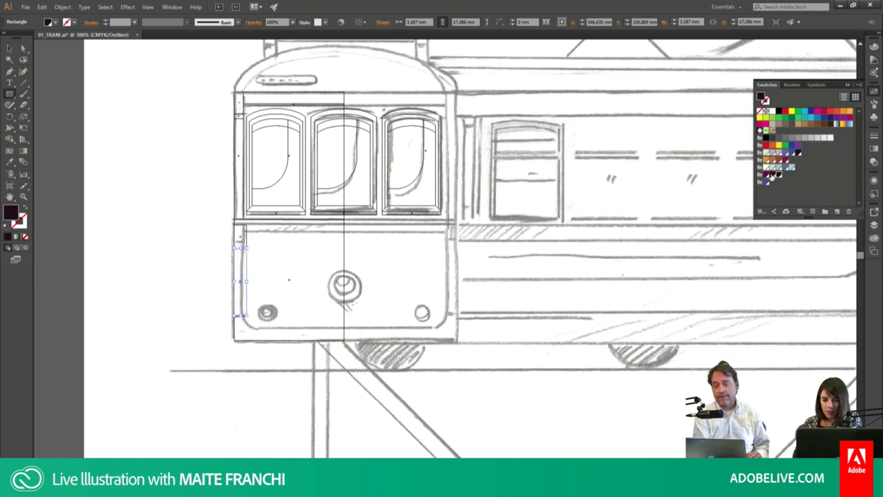
pyautogui.click(766, 176)
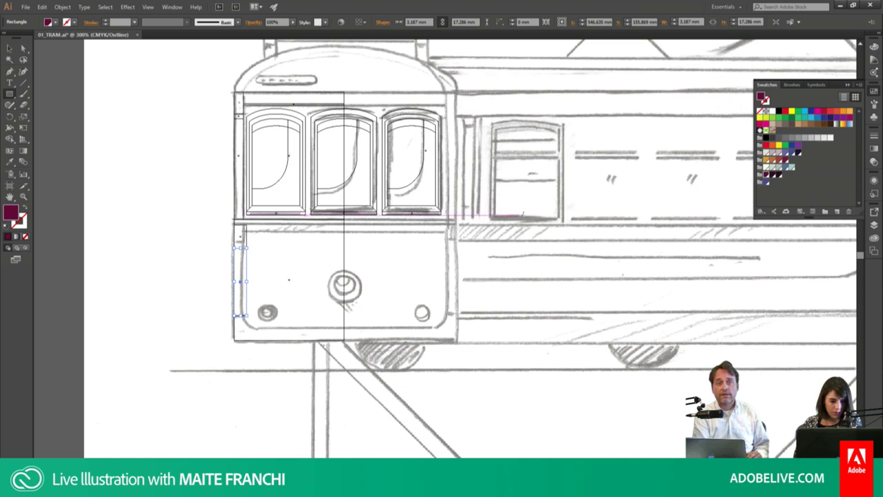
pyautogui.press('v')
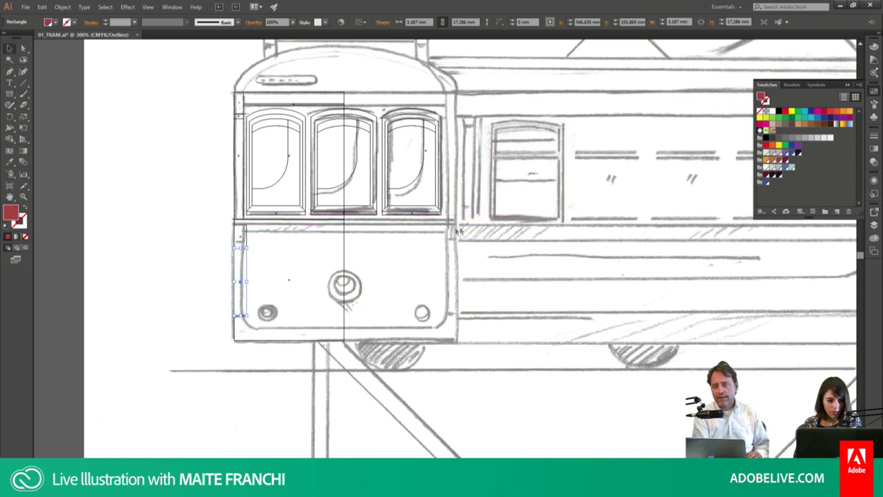
pyautogui.click(36, 111)
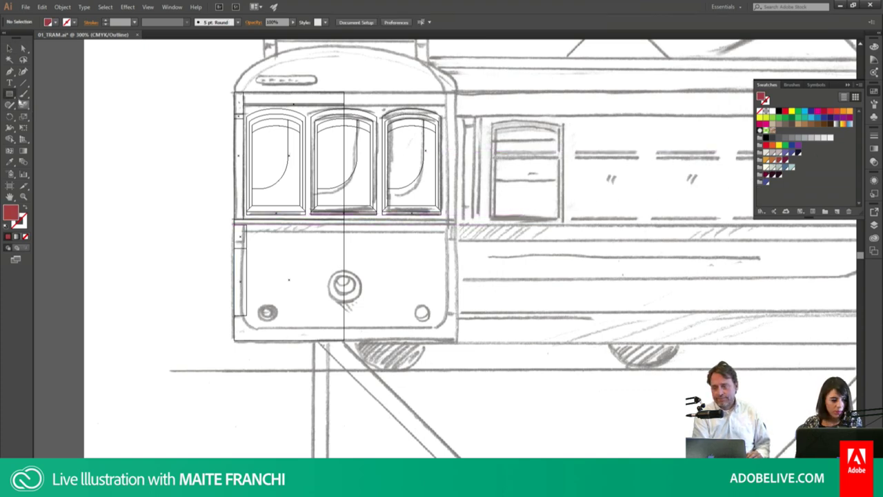
# Step: Draw a rounded panel over the lower front and delete its right part with Shape Builder
pyautogui.moveTo(9, 94); pyautogui.dragTo(48, 89)
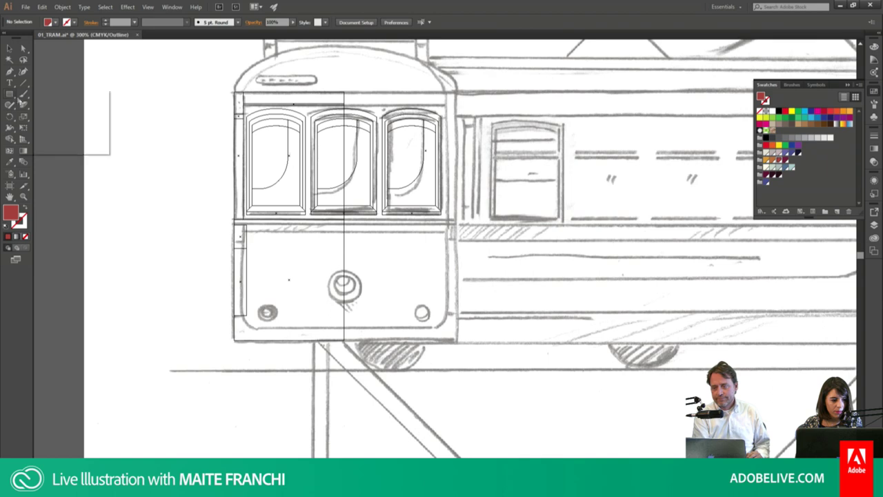
pyautogui.click(473, 255)
pyautogui.doubleClick(438, 247)
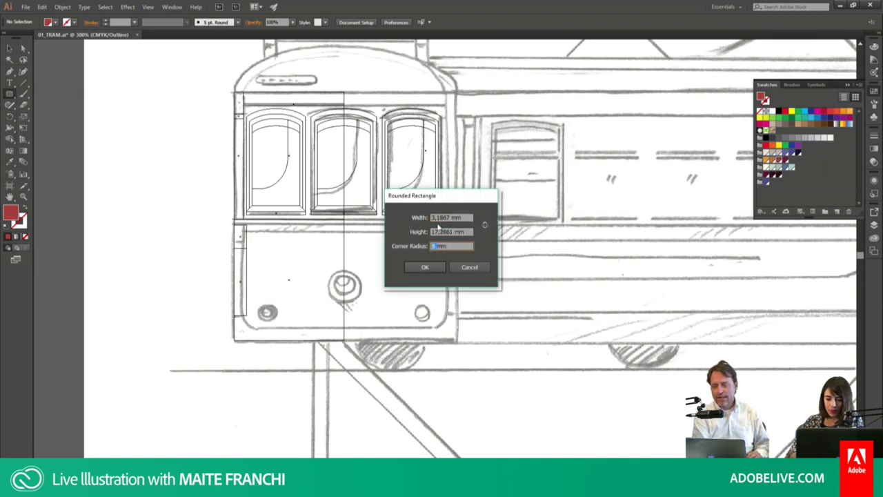
pyautogui.press('Escape')
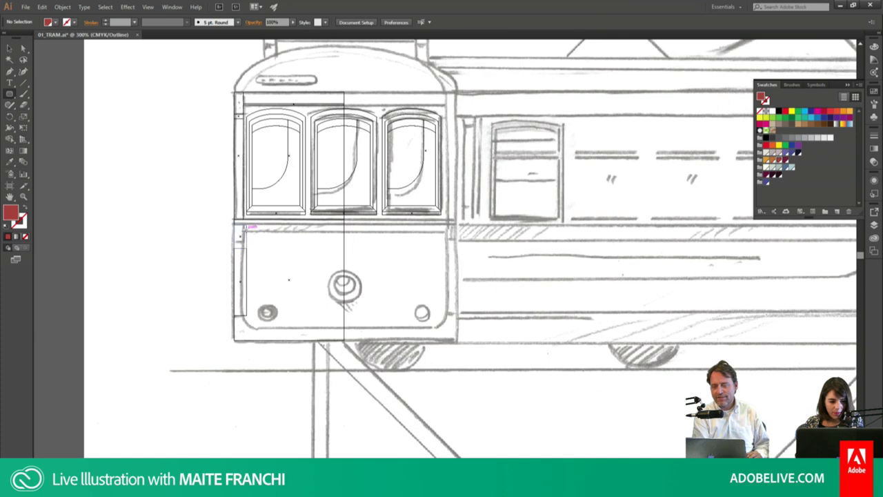
pyautogui.moveTo(247, 224)
pyautogui.mouseDown()
pyautogui.moveTo(345, 331)
pyautogui.moveTo(373, 334)
pyautogui.mouseUp()
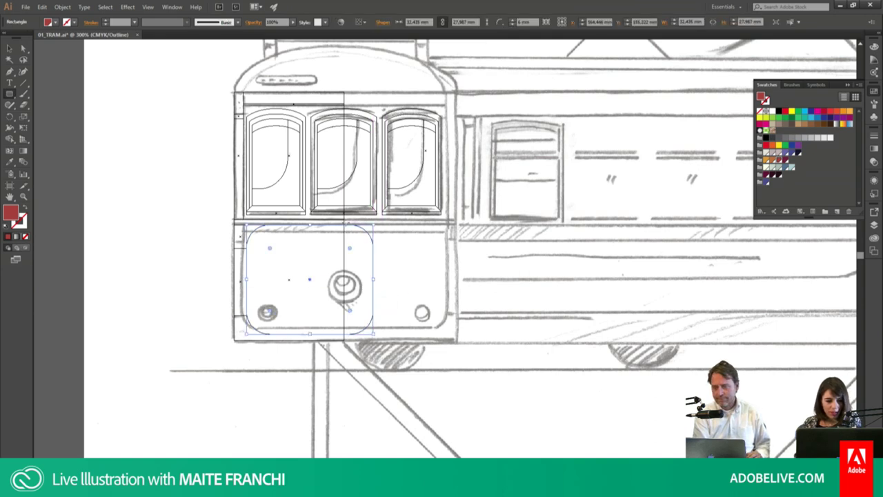
pyautogui.moveTo(345, 223); pyautogui.dragTo(394, 337)
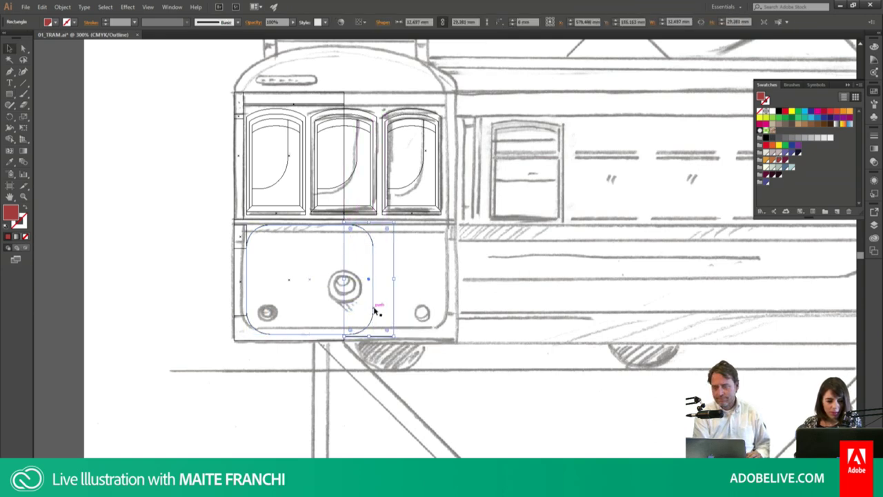
pyautogui.keyDown('shift'); pyautogui.click(375, 310); pyautogui.keyUp('shift')
pyautogui.hotkey('shift', 'm')
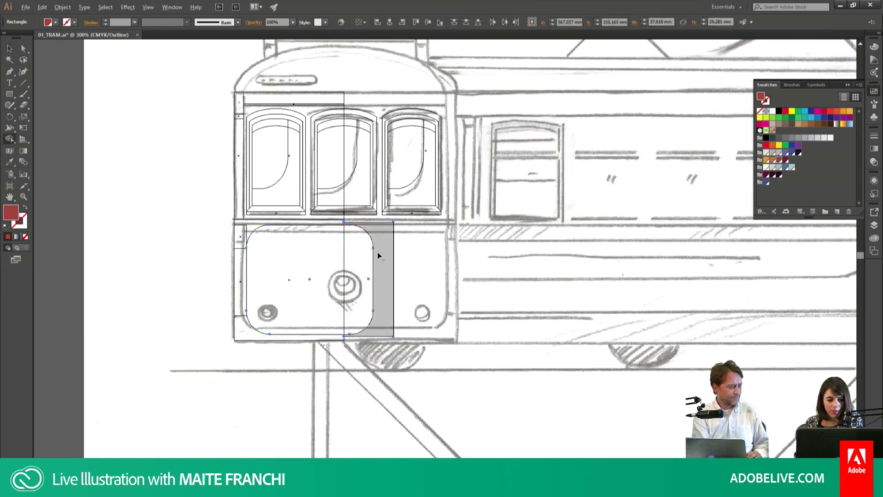
pyautogui.keyDown('alt'); pyautogui.click(375, 257); pyautogui.keyUp('alt')
pyautogui.press('v')
pyautogui.click(384, 261)
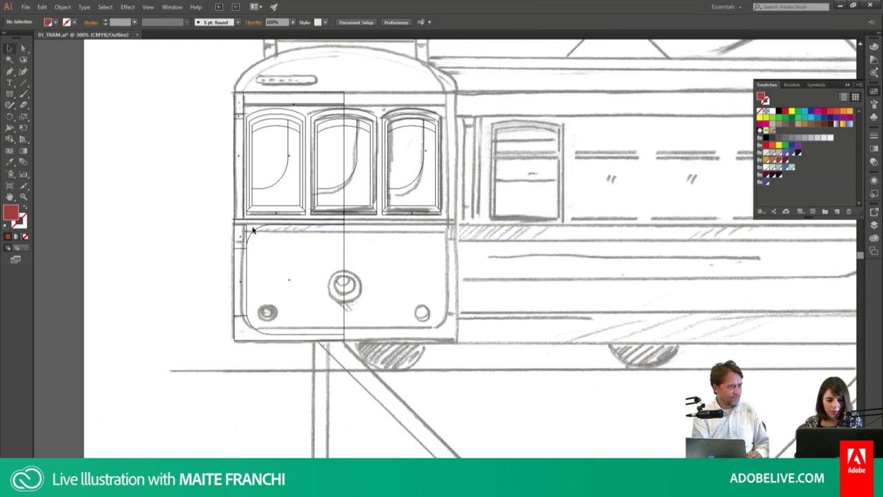
# Step: Merge a new rectangle with the rounded region into one door shape and return to Preview
pyautogui.press('m')
pyautogui.moveTo(247, 225); pyautogui.dragTo(295, 278)
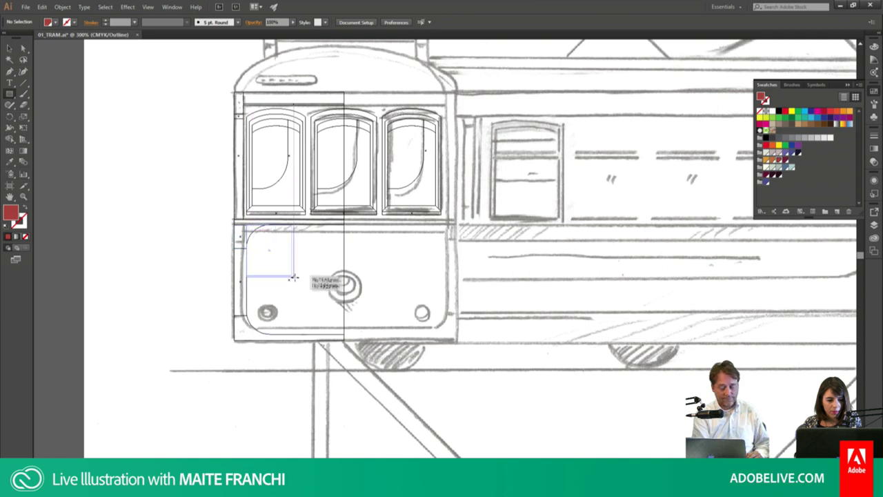
pyautogui.keyDown('shift'); pyautogui.click(250, 324); pyautogui.keyUp('shift')
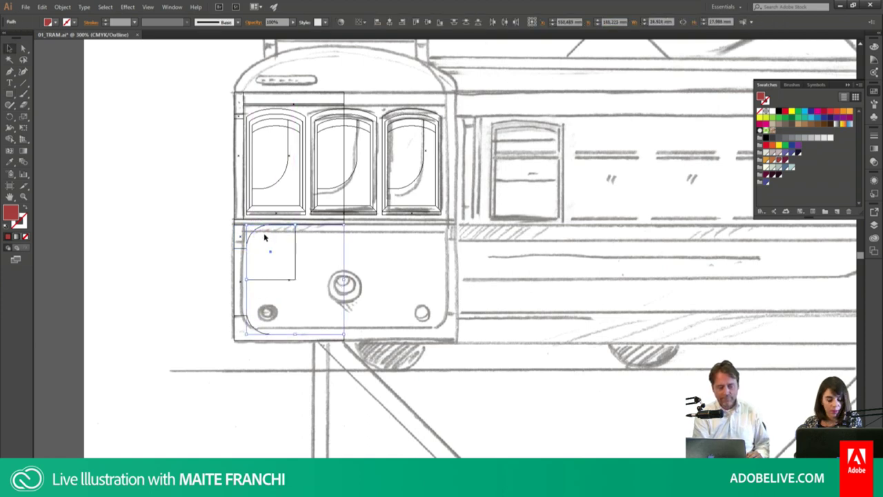
pyautogui.hotkey('shift', 'm')
pyautogui.moveTo(261, 236); pyautogui.dragTo(320, 273)
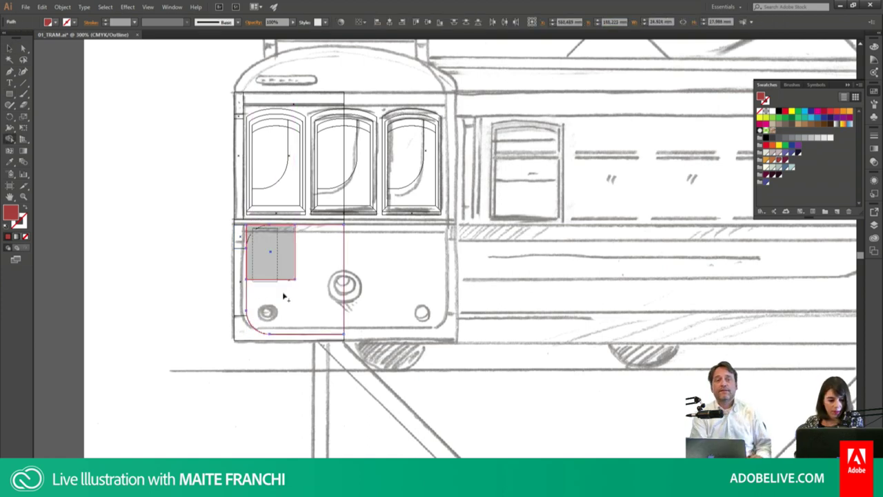
pyautogui.press('v')
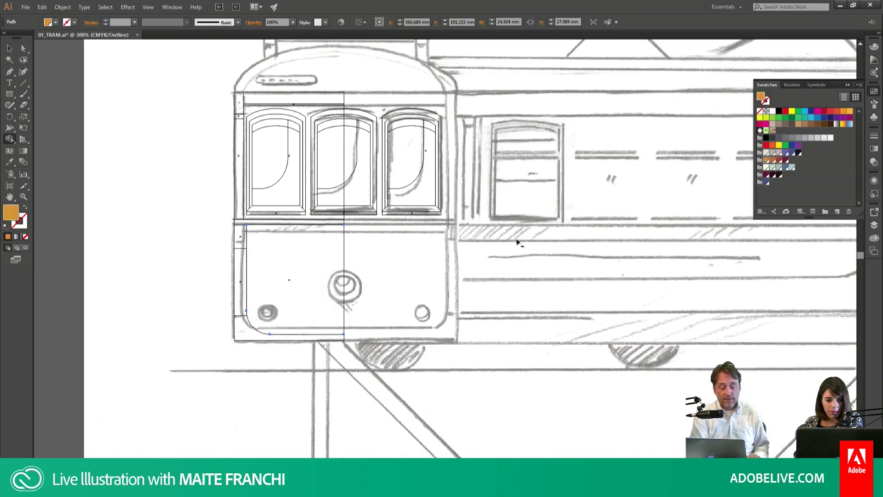
pyautogui.click(515, 240)
pyautogui.hotkey('ctrl', 'y')
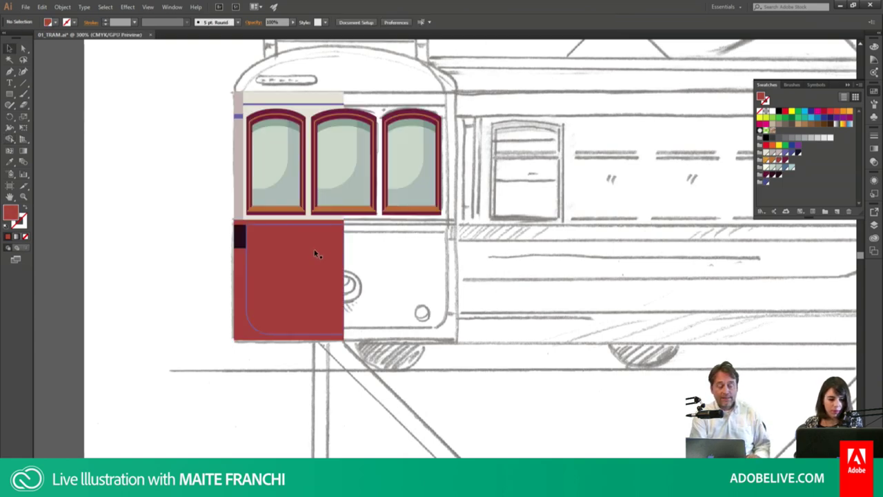
# Step: Fill the door shape orange and enlarge the red frame's rounded bottom-left corner
pyautogui.click(316, 253)
pyautogui.click(767, 159)
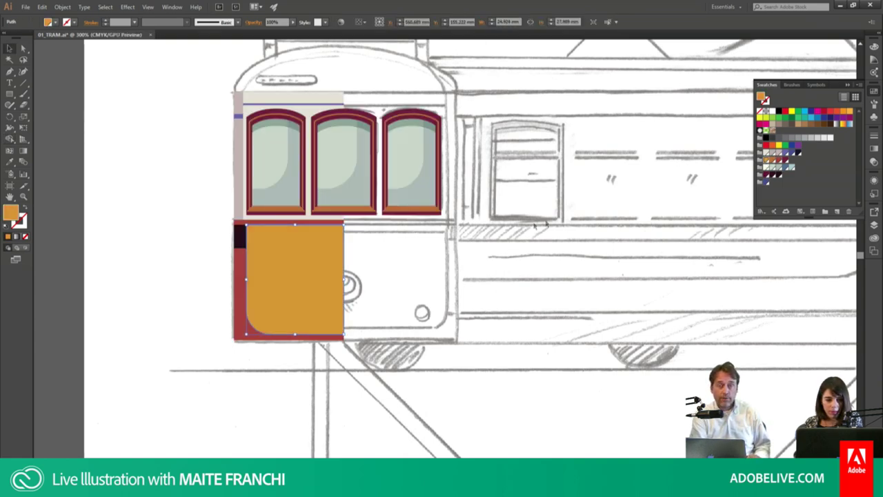
pyautogui.click(506, 231)
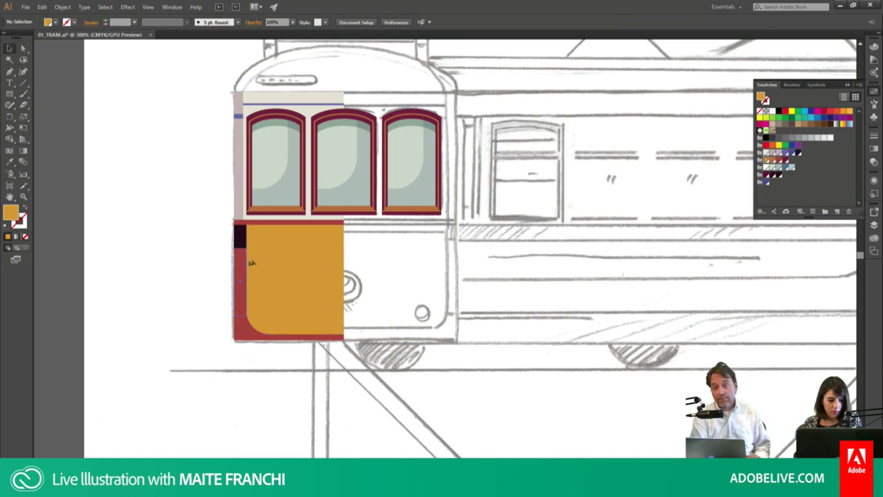
pyautogui.click(242, 271)
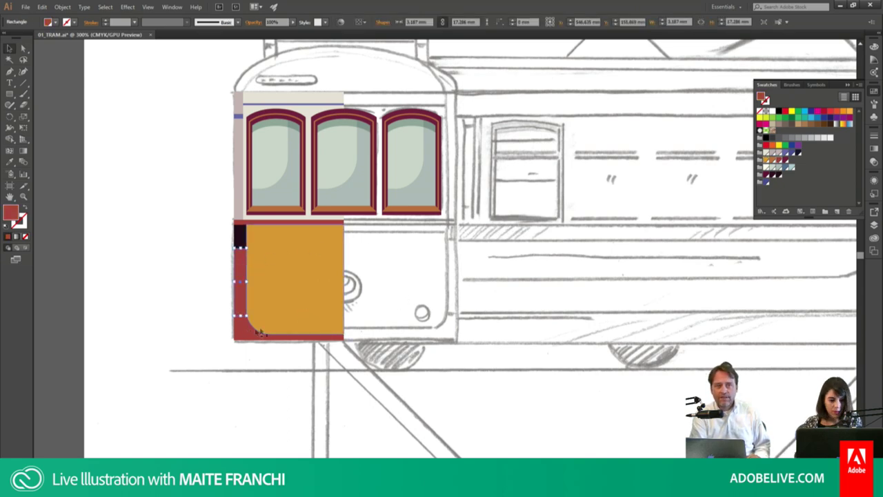
pyautogui.moveTo(261, 333); pyautogui.dragTo(276, 320)
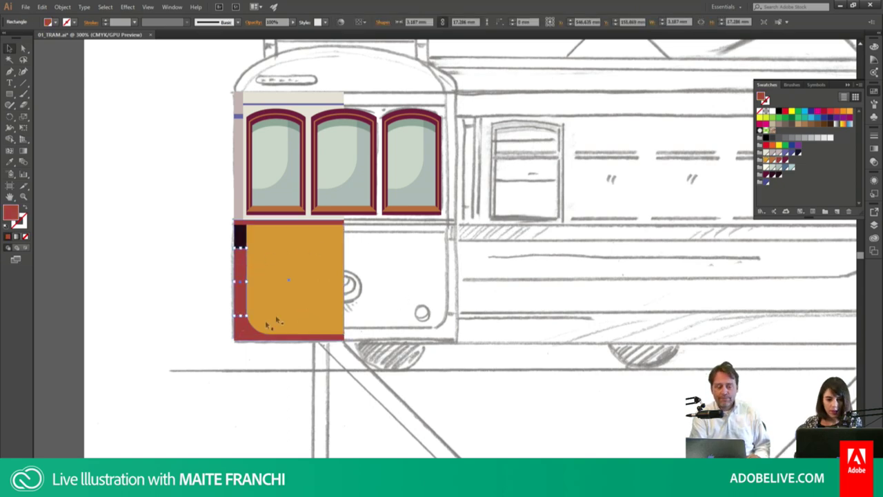
pyautogui.click(426, 267)
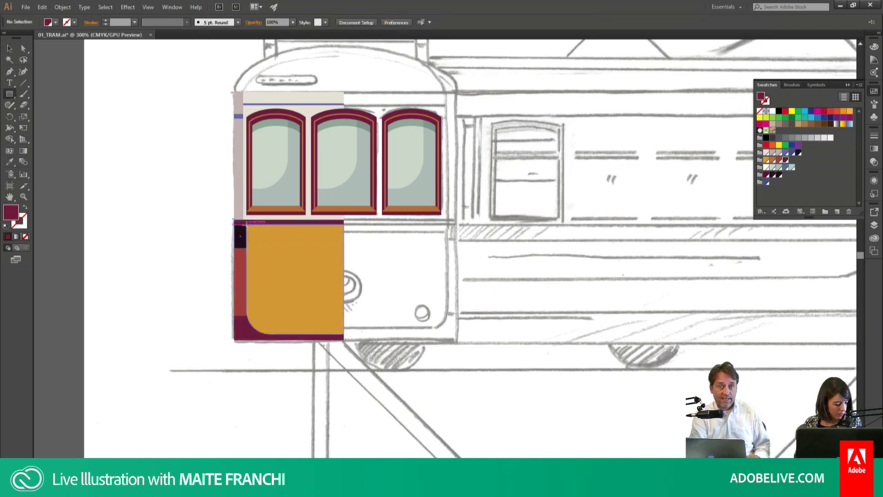
# Step: Add a thin bright red bar and move it onto the top of the orange door
pyautogui.moveTo(251, 228); pyautogui.dragTo(344, 235)
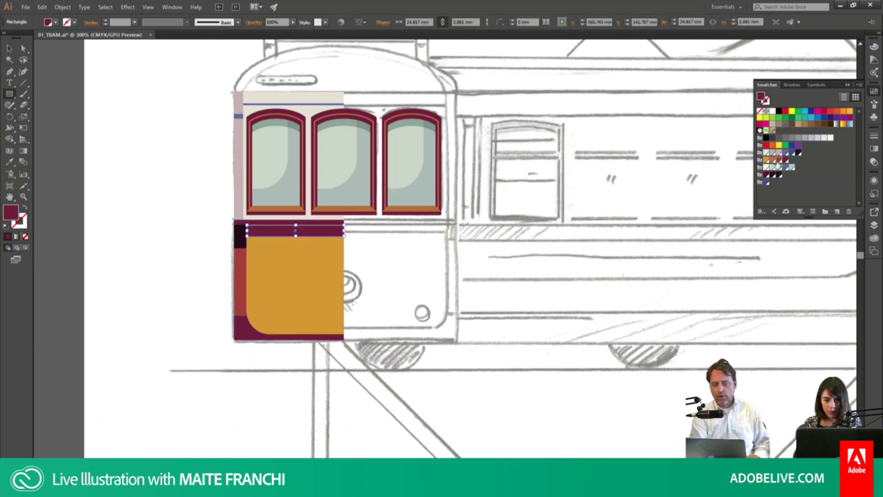
pyautogui.click(771, 144)
pyautogui.press('v')
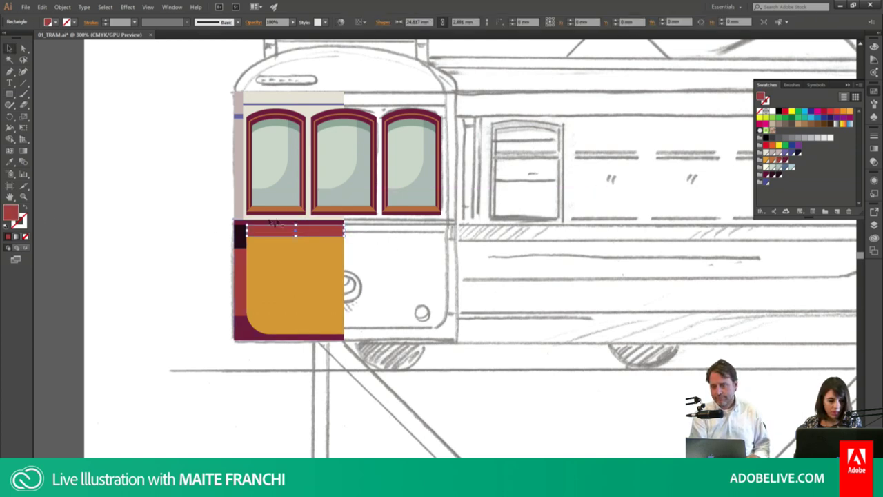
pyautogui.keyDown('alt'); pyautogui.scroll(5, 241, 202); pyautogui.keyUp('alt')
pyautogui.moveTo(376, 310)
pyautogui.mouseDown()
pyautogui.moveTo(388, 337)
pyautogui.moveTo(412, 299)
pyautogui.mouseUp()
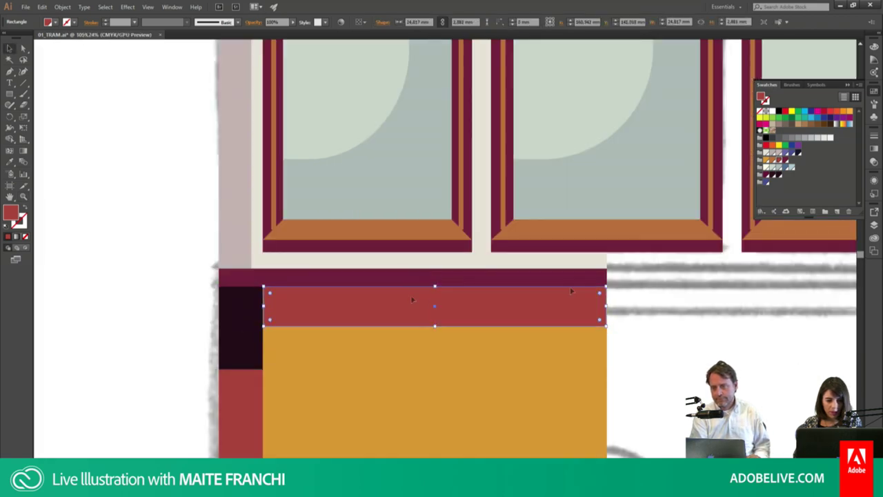
pyautogui.click(671, 276)
pyautogui.keyDown('alt'); pyautogui.scroll(-3, 672, 276); pyautogui.keyUp('alt')
# Step: Draw a maroon strip along the bottom of the door
pyautogui.keyDown('alt'); pyautogui.scroll(-3, 672, 276); pyautogui.keyUp('alt')
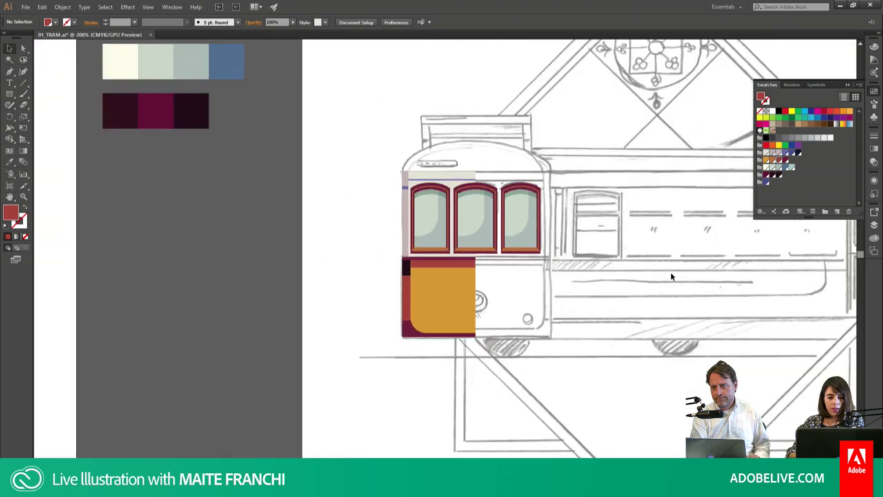
pyautogui.moveTo(490, 310); pyautogui.dragTo(465, 295)
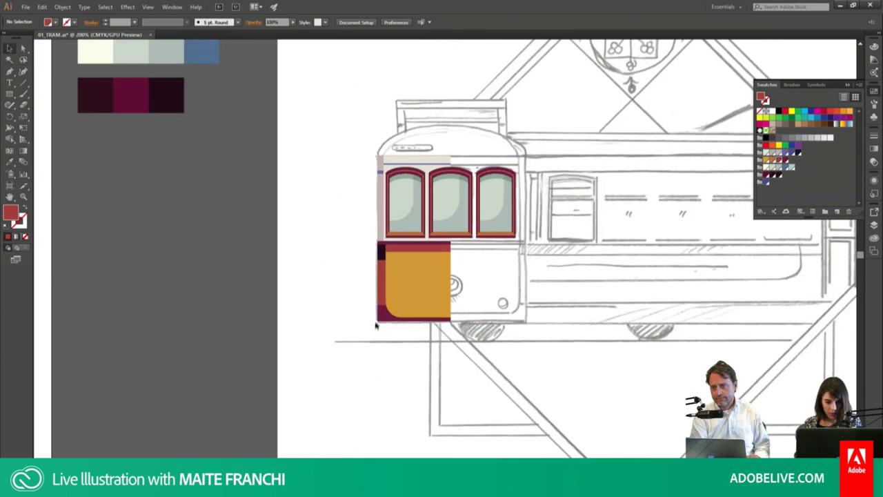
pyautogui.moveTo(376, 317); pyautogui.dragTo(451, 322)
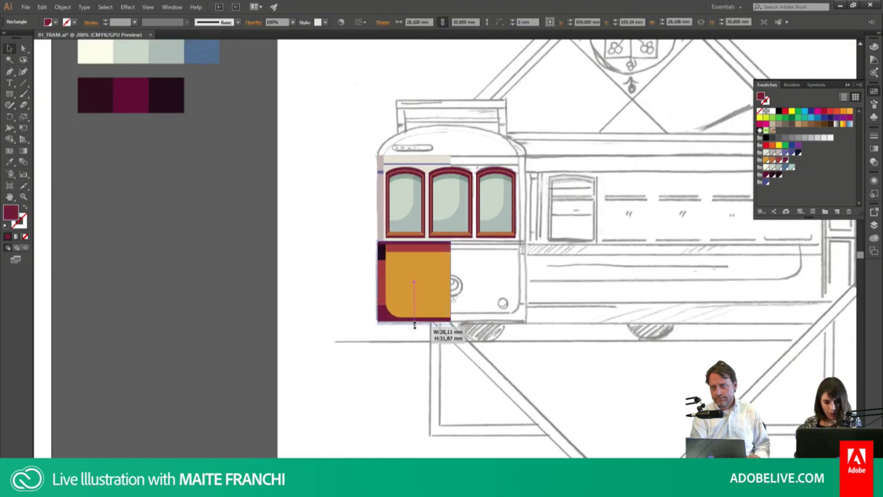
pyautogui.click(466, 304)
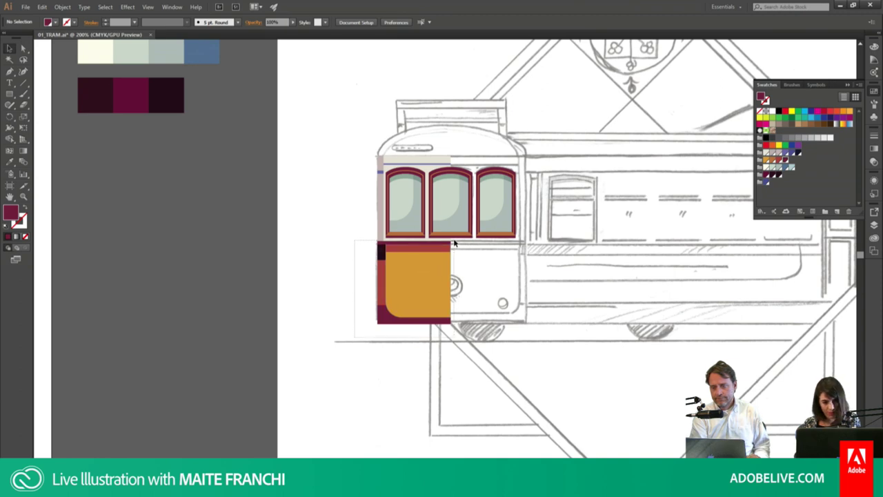
# Step: Save the tram front's window and door pieces as a new symbol in the Symbols panel
pyautogui.moveTo(454, 242); pyautogui.dragTo(396, 164)
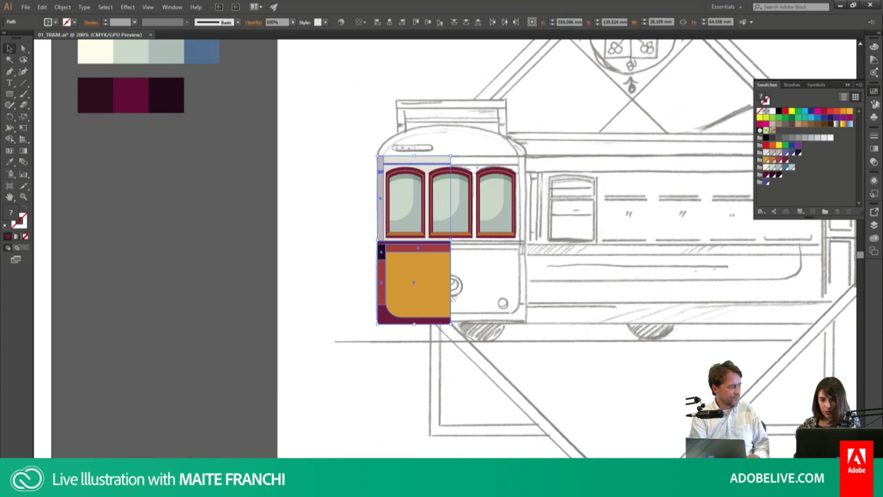
pyautogui.click(874, 103)
pyautogui.click(873, 116)
pyautogui.moveTo(414, 289); pyautogui.dragTo(787, 181)
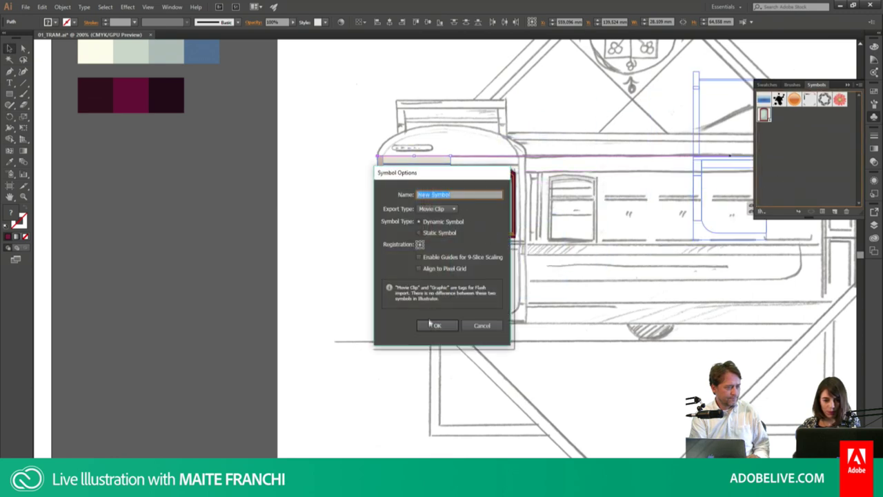
pyautogui.click(430, 325)
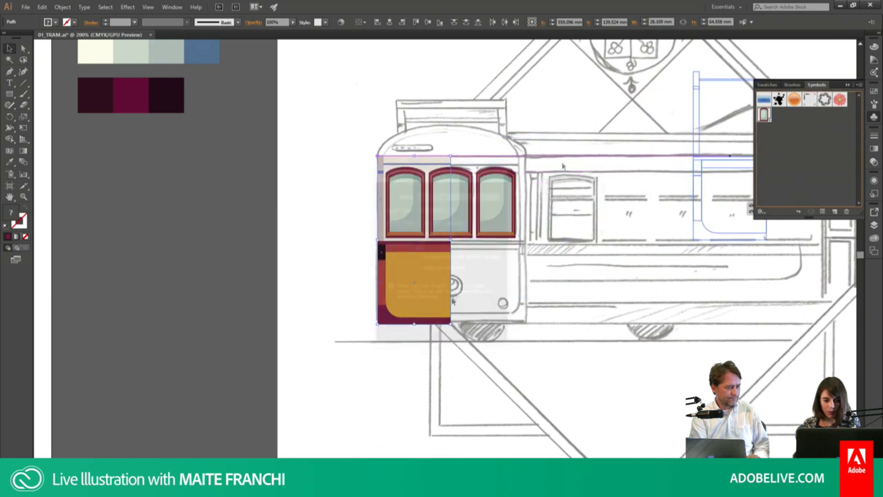
pyautogui.click(432, 161)
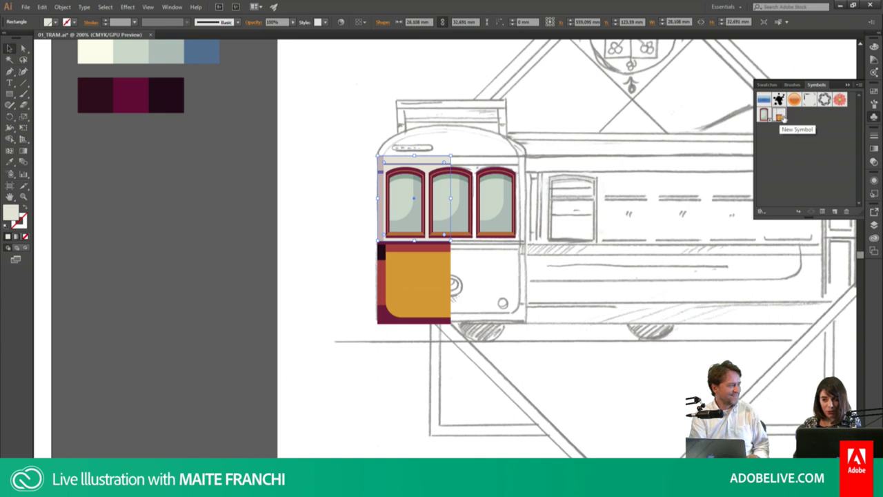
# Step: Paste the cream rectangle into the tram symbol above the door and send it behind the other parts
pyautogui.doubleClick(780, 116)
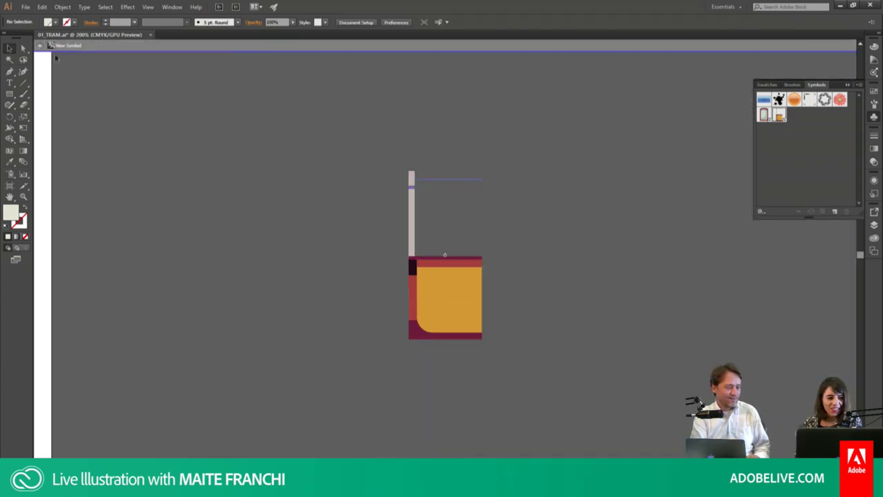
pyautogui.click(39, 46)
pyautogui.click(444, 156)
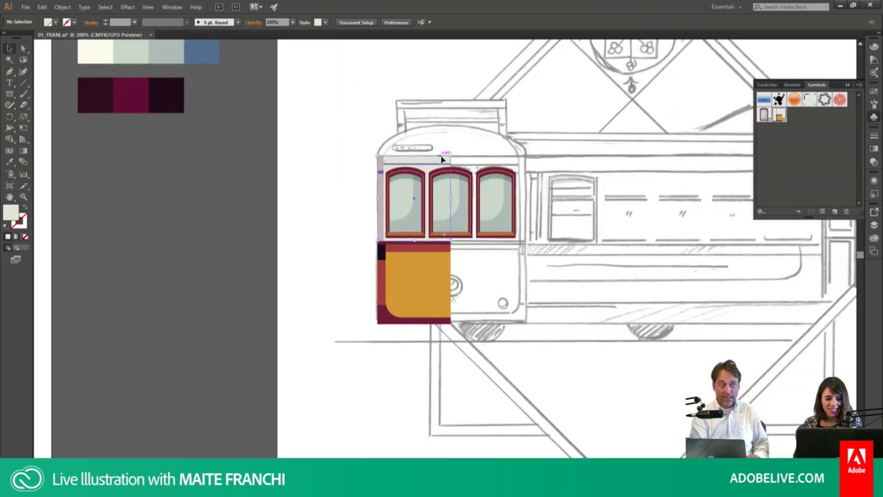
pyautogui.doubleClick(779, 116)
pyautogui.hotkey('ctrl', 'f')
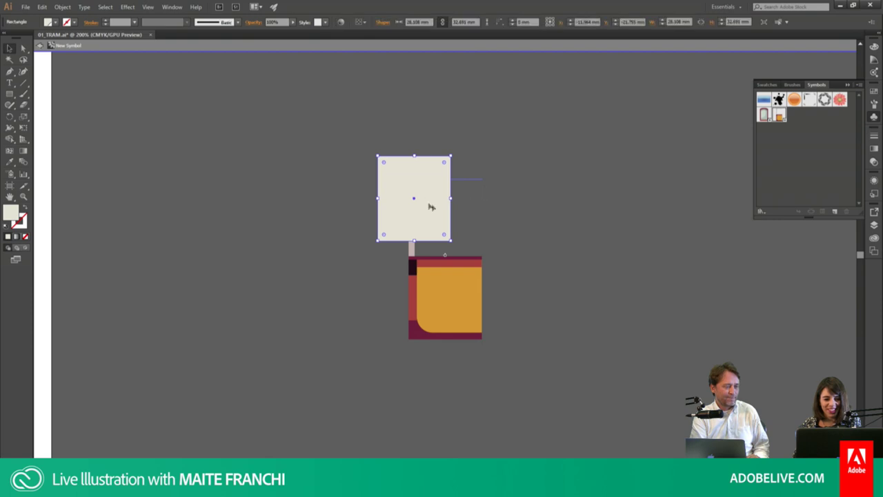
pyautogui.moveTo(417, 199)
pyautogui.mouseDown()
pyautogui.moveTo(449, 215)
pyautogui.moveTo(458, 209)
pyautogui.mouseUp()
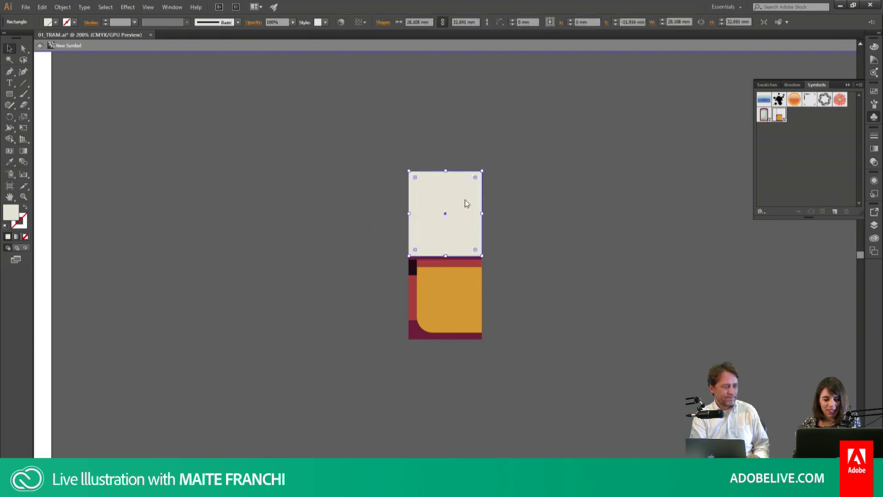
pyautogui.rightClick(465, 203)
pyautogui.moveTo(516, 340)
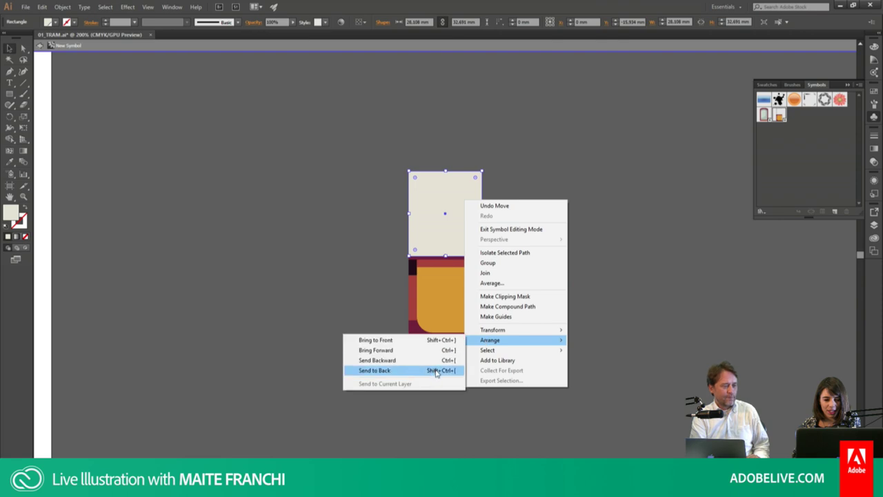
pyautogui.click(375, 370)
pyautogui.click(533, 228)
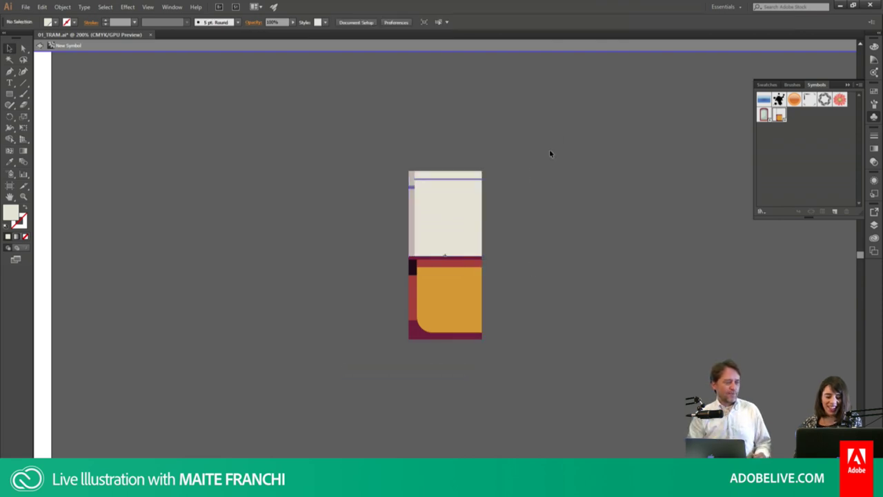
pyautogui.doubleClick(565, 188)
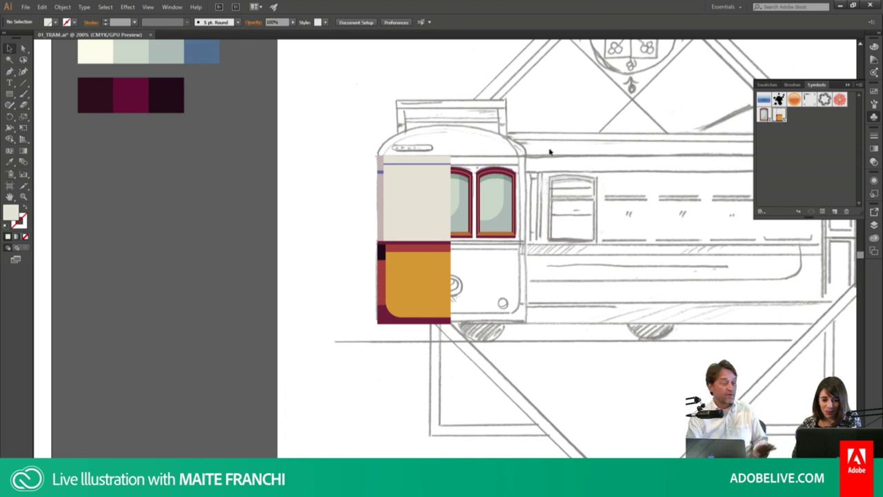
# Step: Reflect a vertical copy of the half-front symbol and move it flush against the original
pyautogui.click(416, 195)
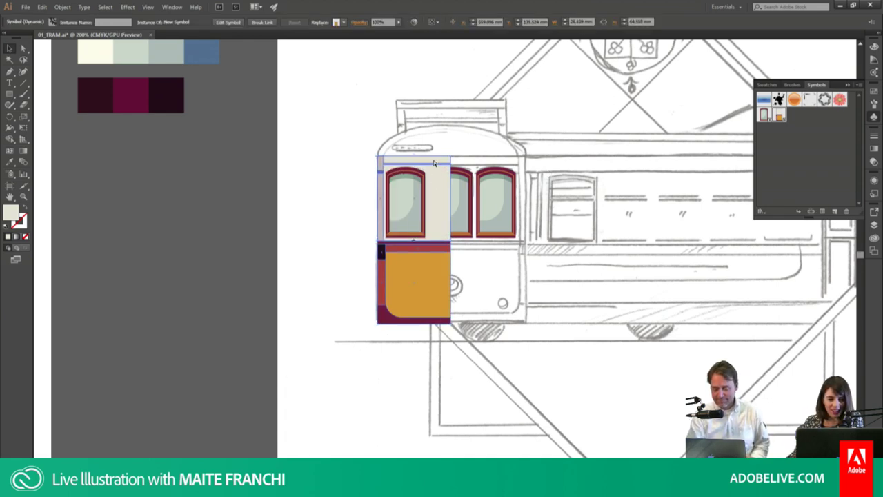
pyautogui.rightClick(402, 259)
pyautogui.moveTo(449, 313)
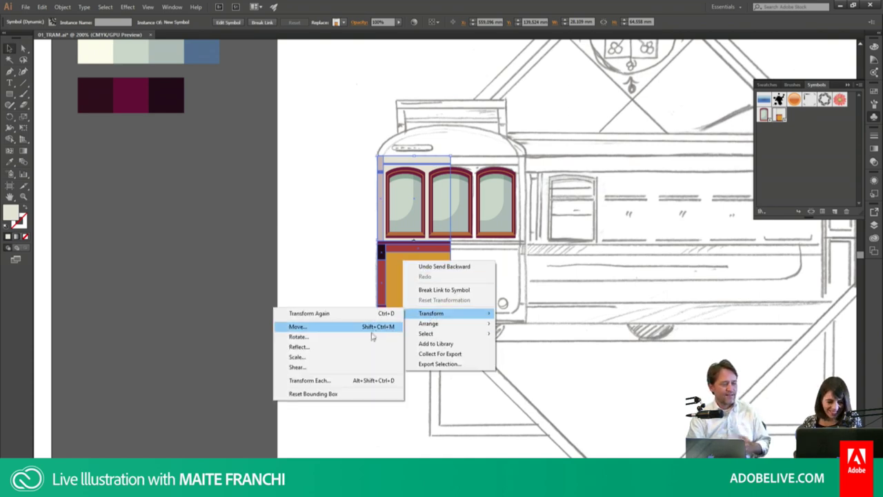
pyautogui.click(368, 347)
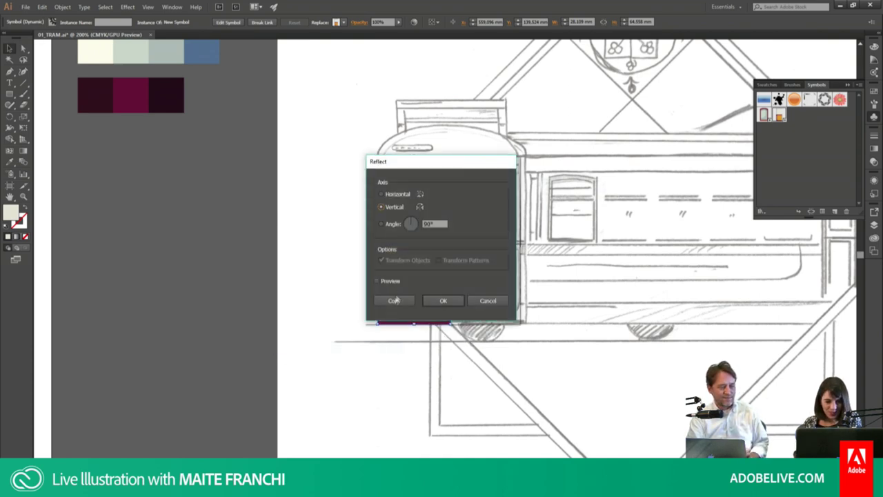
pyautogui.click(444, 299)
pyautogui.moveTo(403, 271); pyautogui.dragTo(490, 265)
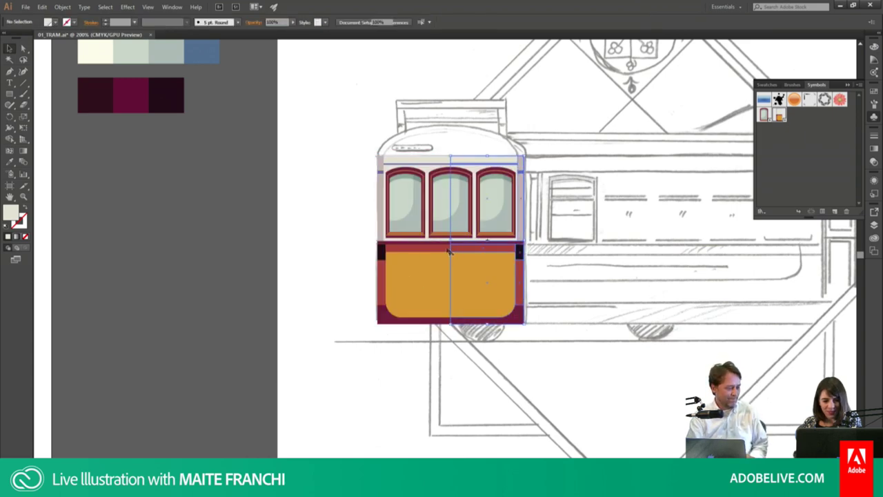
# Step: Nudge the right tram half left to close the gap between the halves
pyautogui.hotkey('ctrl', '+')
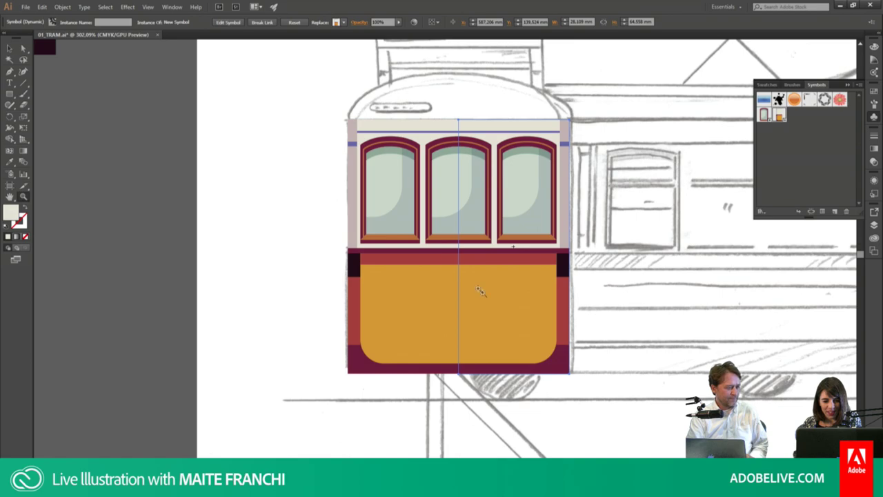
pyautogui.click(479, 291)
pyautogui.moveTo(545, 313); pyautogui.dragTo(514, 317)
pyautogui.click(695, 297)
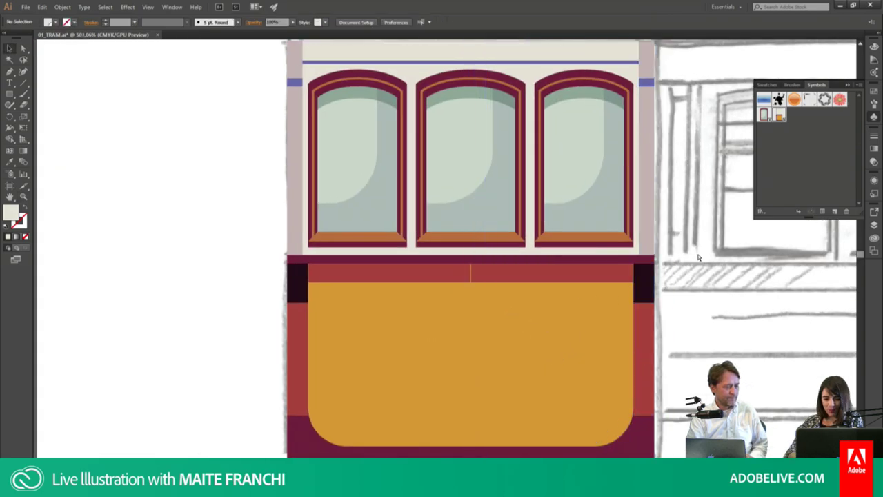
# Step: Draw a curved roof shape over the left half with the Pen tool
pyautogui.hotkey('ctrl', '-')
pyautogui.hotkey('ctrl', '-')
pyautogui.hotkey('ctrl', '-')
pyautogui.hotkey('ctrl', '-')
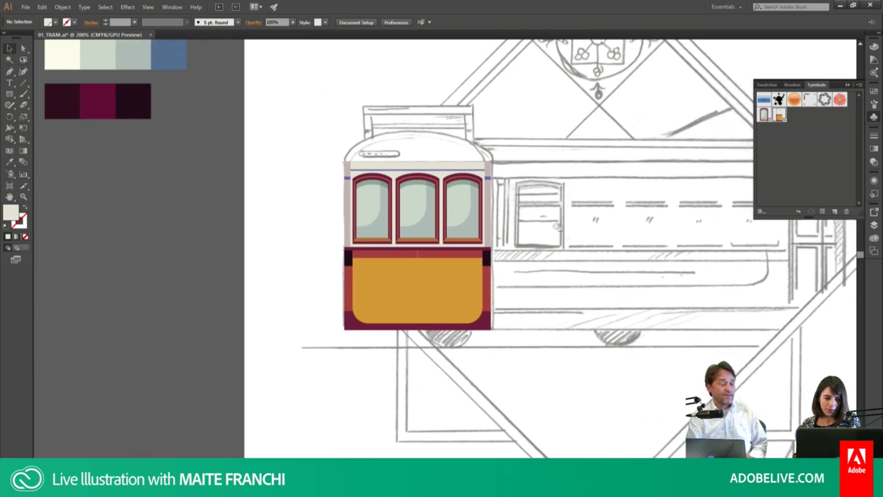
pyautogui.press('z')
pyautogui.moveTo(311, 95); pyautogui.dragTo(579, 303)
pyautogui.keyDown('alt'); pyautogui.click(488, 271); pyautogui.keyUp('alt')
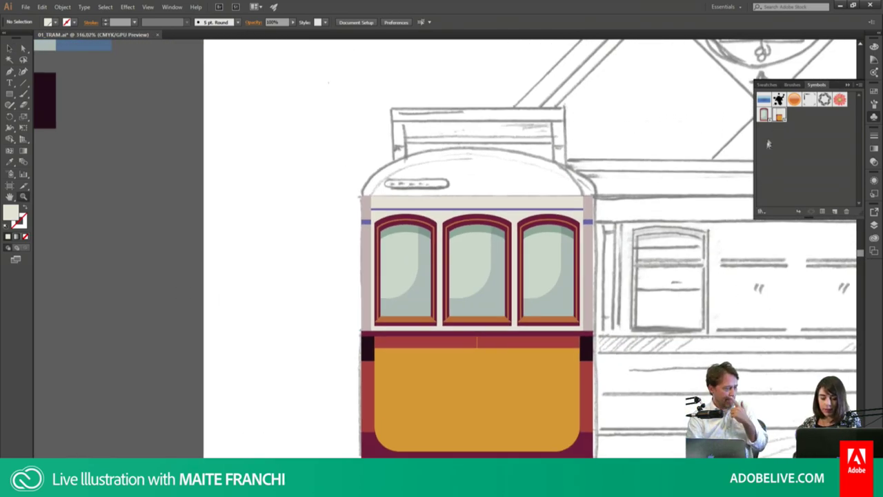
pyautogui.moveTo(656, 214); pyautogui.dragTo(492, 177)
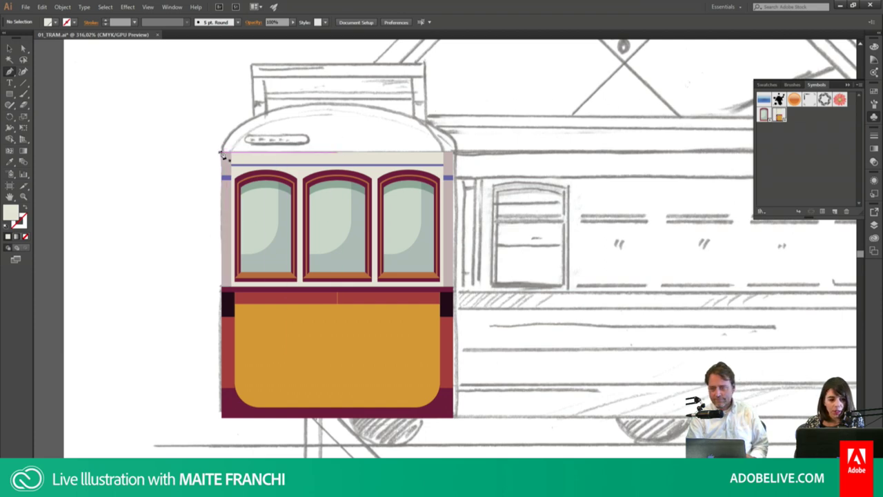
pyautogui.click(222, 152)
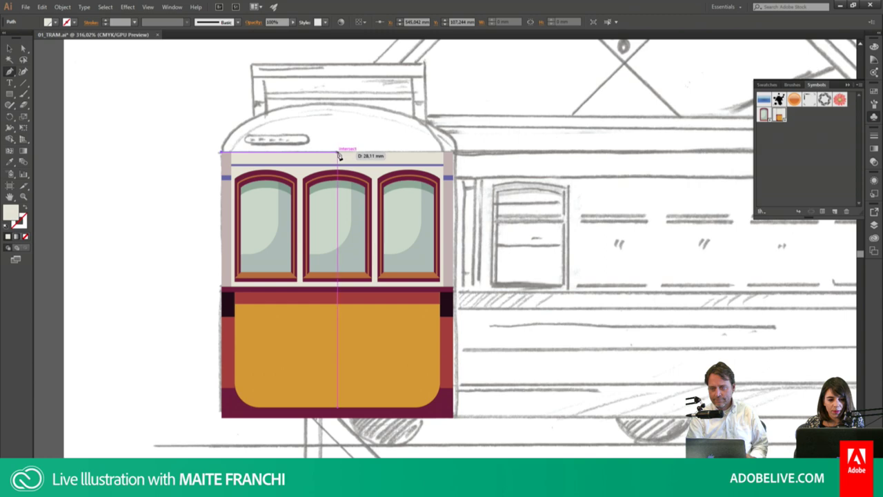
pyautogui.click(338, 152)
pyautogui.click(337, 105)
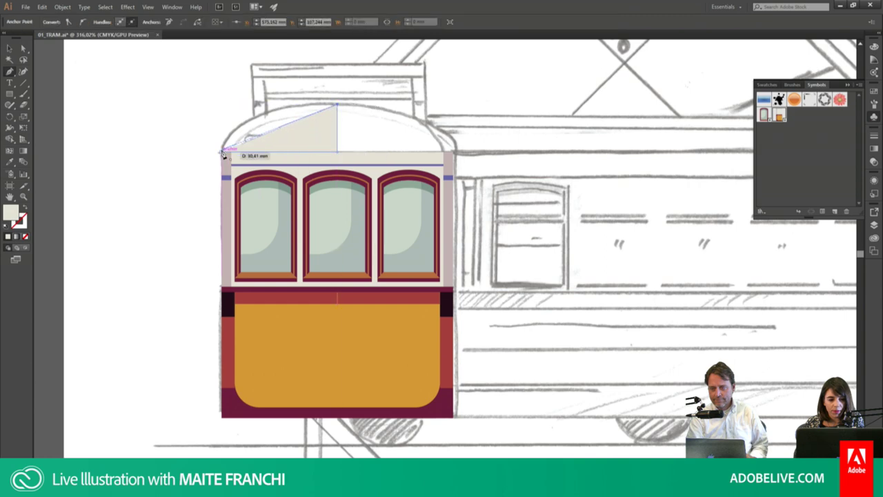
pyautogui.moveTo(222, 153)
pyautogui.mouseDown()
pyautogui.moveTo(221, 204)
pyautogui.moveTo(211, 209)
pyautogui.mouseUp()
# Step: Fill the roof shape with dark blue from the Swatches
pyautogui.click(766, 84)
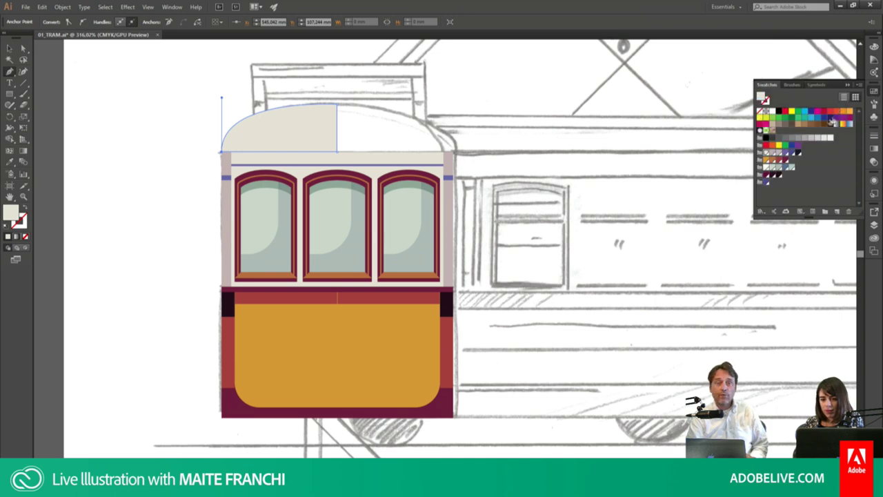
pyautogui.click(784, 154)
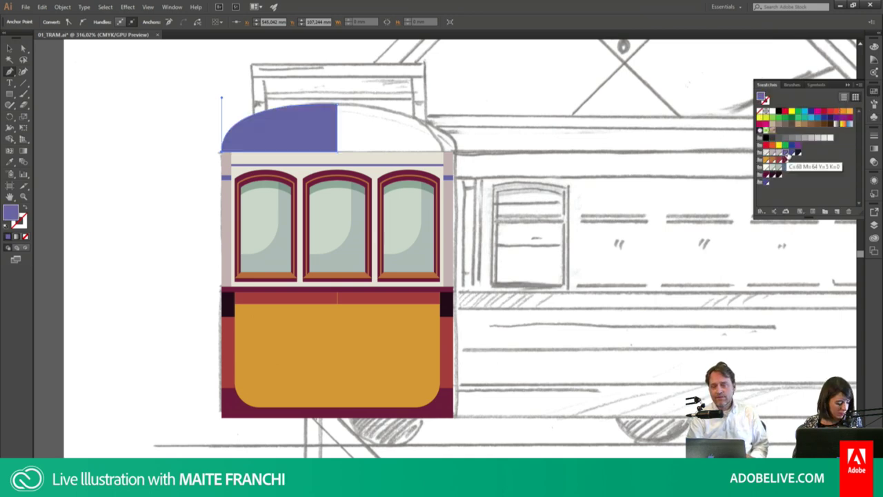
pyautogui.click(795, 155)
# Step: Refine the roof's anchors and curve, nudge it down and raise its bottom edge
pyautogui.press('v')
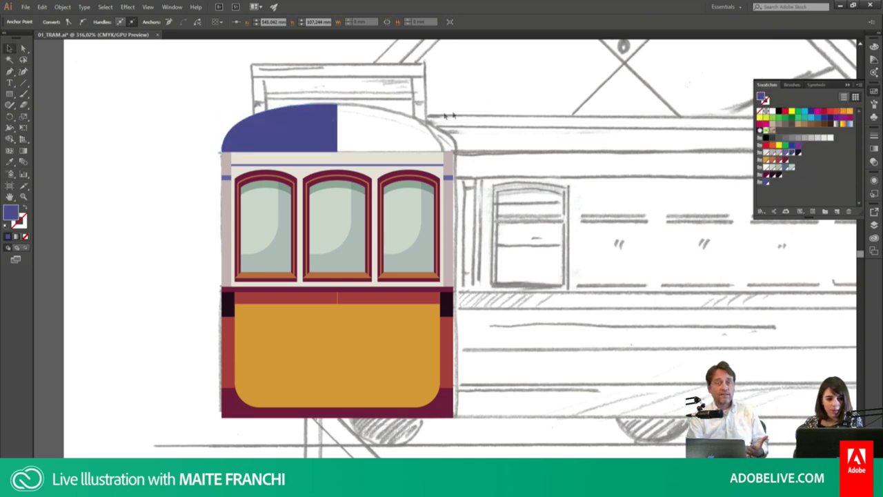
pyautogui.press('a')
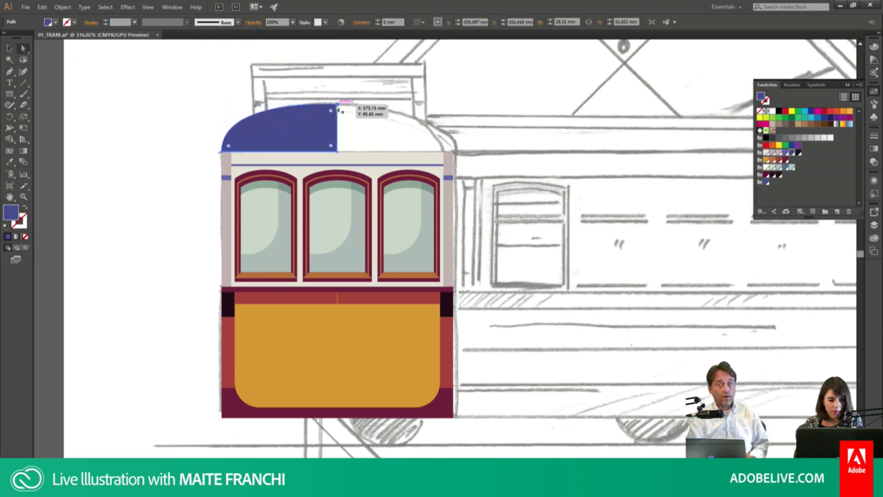
pyautogui.click(331, 109)
pyautogui.moveTo(222, 100); pyautogui.dragTo(221, 108)
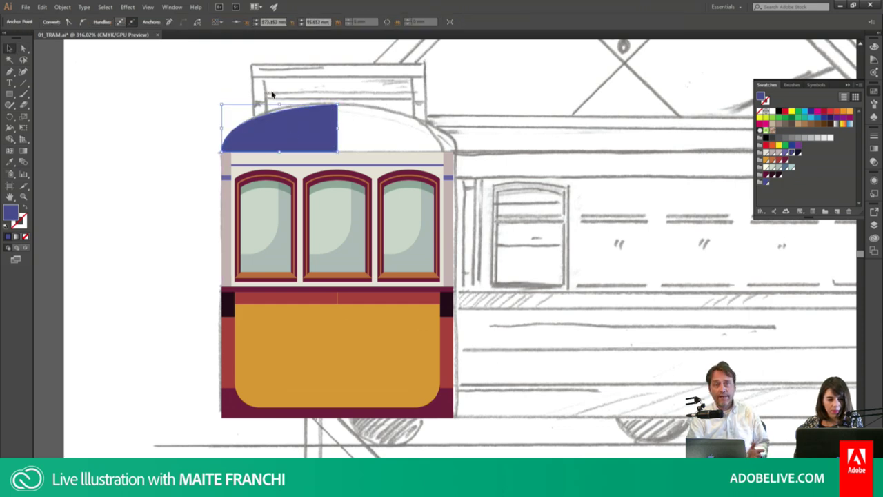
pyautogui.press('v')
pyautogui.press('Down')
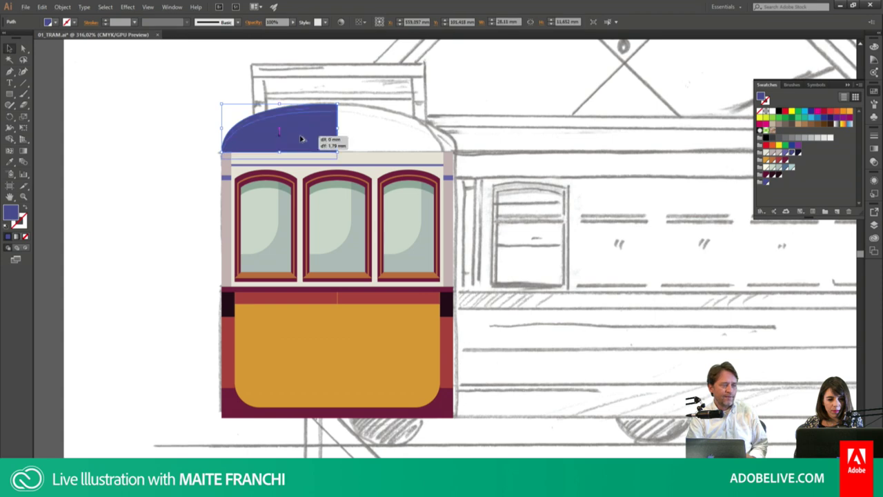
pyautogui.press('Down')
pyautogui.press('Down')
pyautogui.press('a')
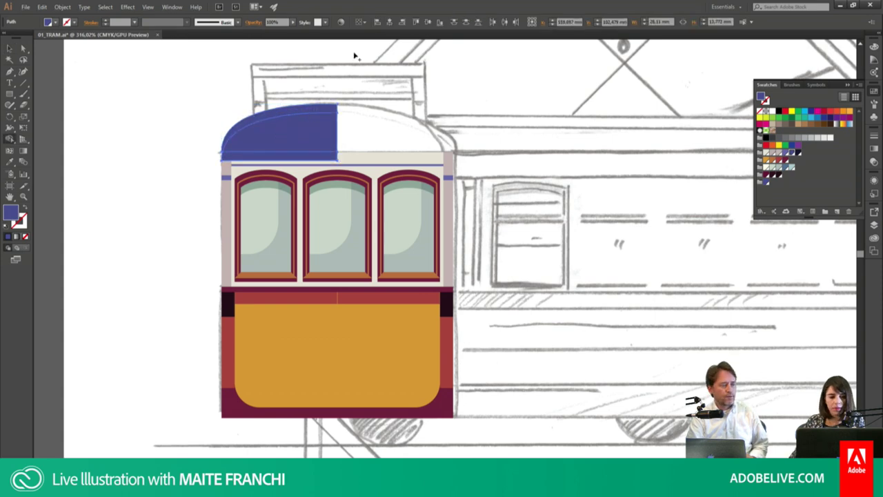
pyautogui.moveTo(275, 158); pyautogui.dragTo(275, 148)
pyautogui.click(334, 111)
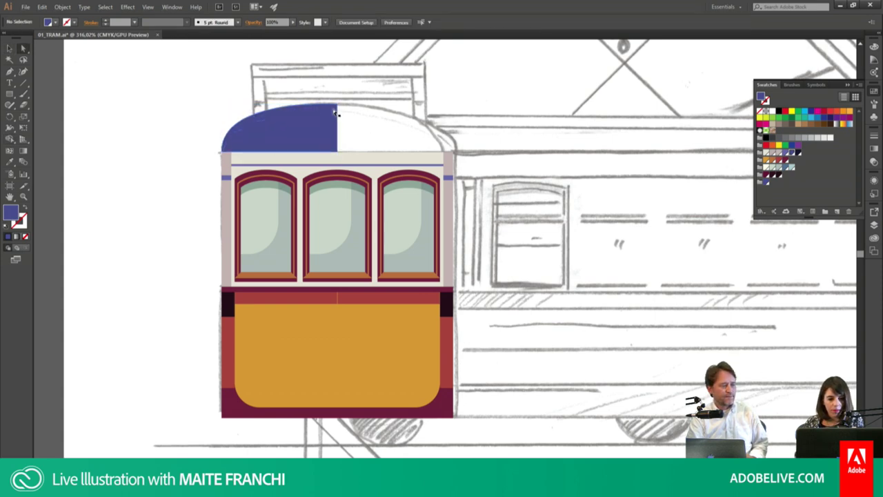
# Step: Recolour the roof copy a lighter blue and select the roof shape
pyautogui.click(791, 157)
pyautogui.click(394, 94)
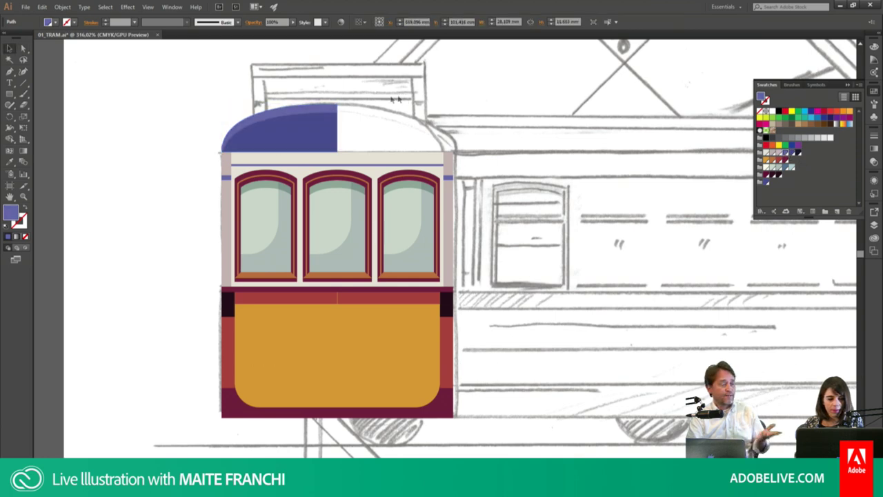
pyautogui.press('v')
pyautogui.click(322, 124)
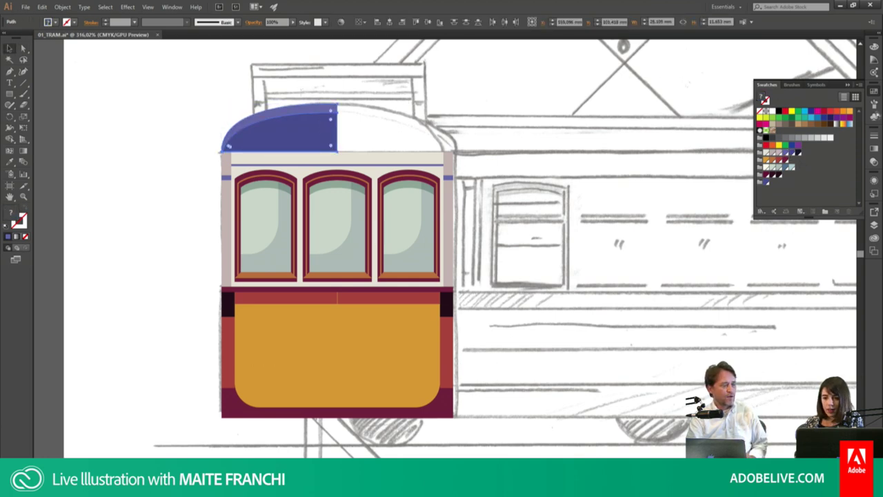
pyautogui.click(816, 84)
# Step: Paste the roof into the half-tram symbol at its top so it mirrors across both halves
pyautogui.doubleClick(778, 115)
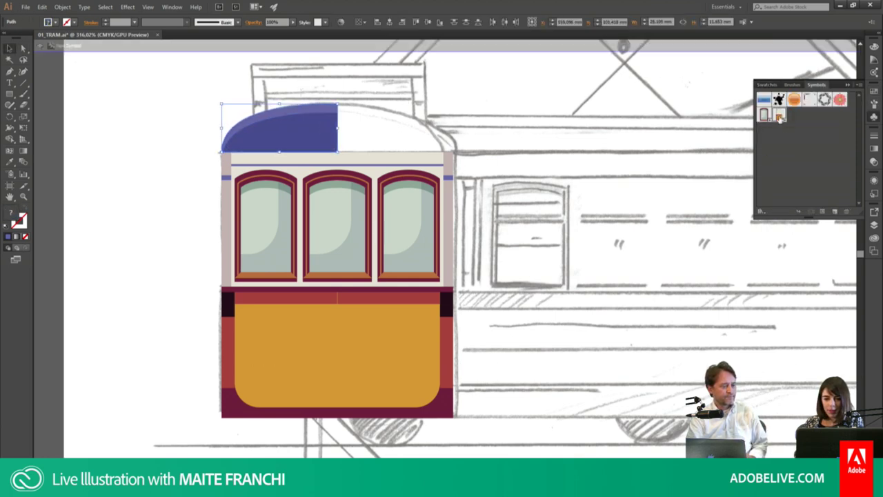
pyautogui.hotkey('ctrl', 'v')
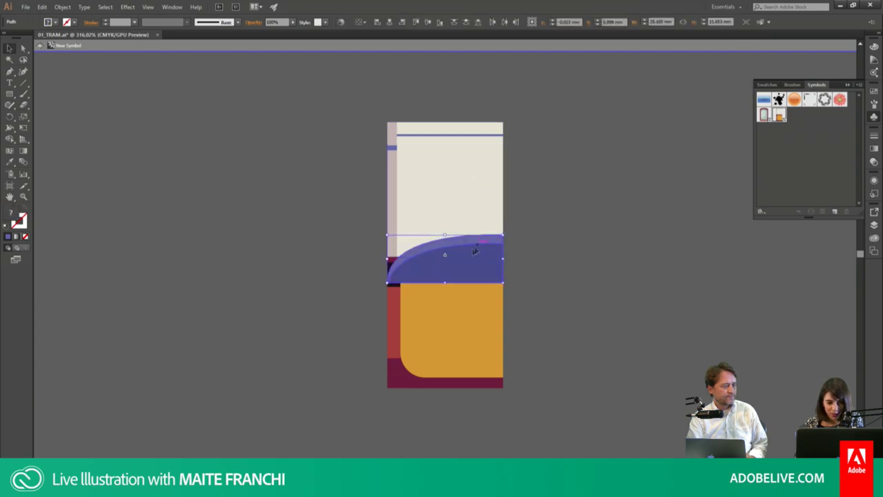
pyautogui.moveTo(474, 253); pyautogui.dragTo(473, 97)
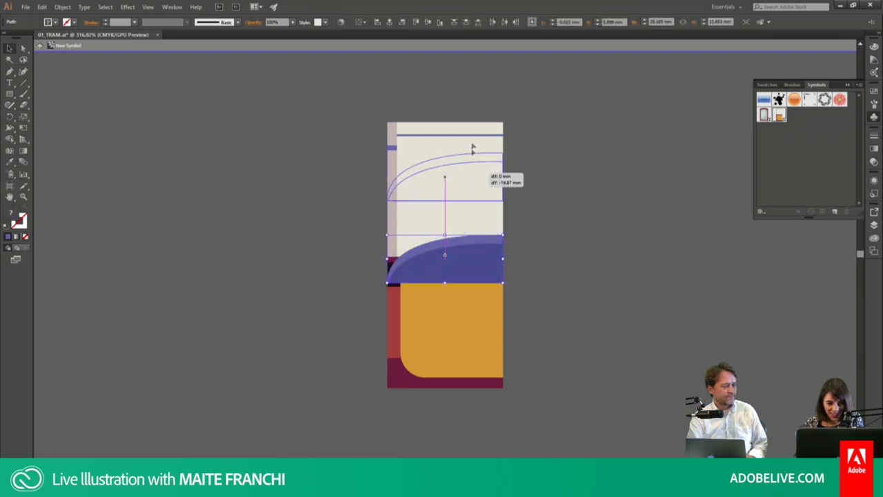
pyautogui.doubleClick(534, 113)
pyautogui.click(322, 137)
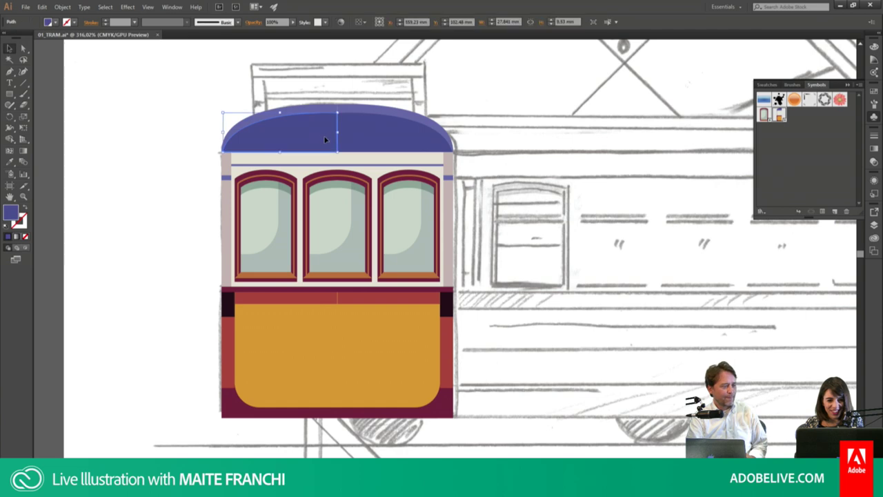
pyautogui.click(444, 85)
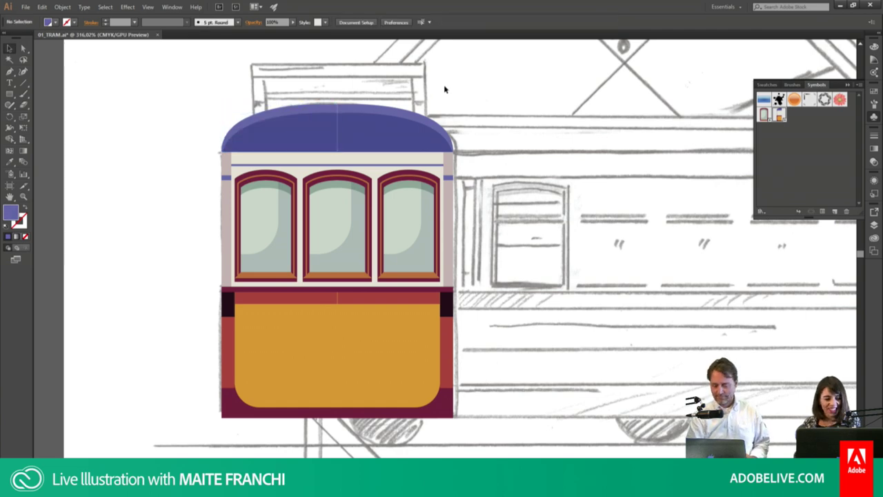
# Step: Re-enter the symbol and zoom in on the roof in Outline view
pyautogui.doubleClick(780, 116)
pyautogui.press('z')
pyautogui.moveTo(475, 84); pyautogui.dragTo(617, 297)
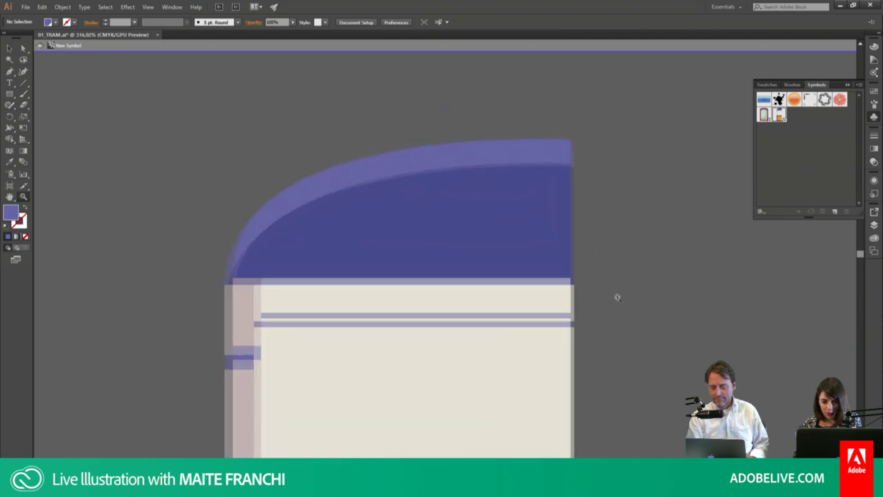
pyautogui.hotkey('ctrl', 'y')
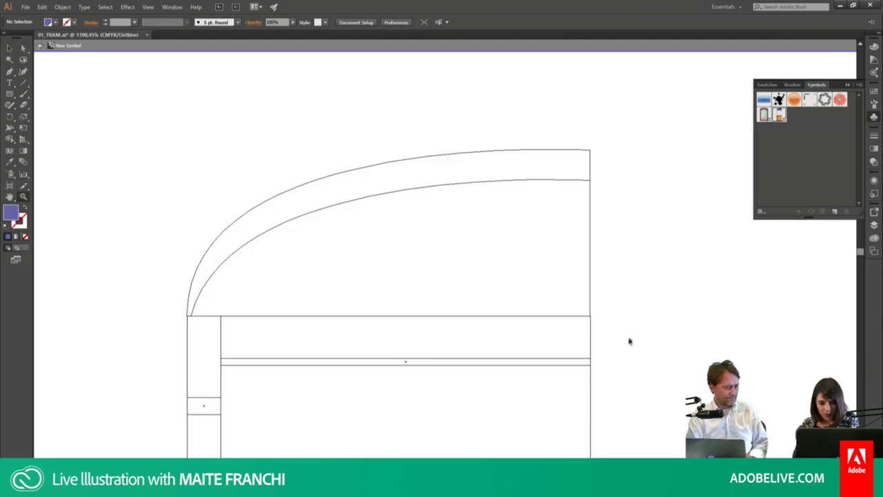
pyautogui.moveTo(629, 341); pyautogui.dragTo(562, 161)
pyautogui.press('b')
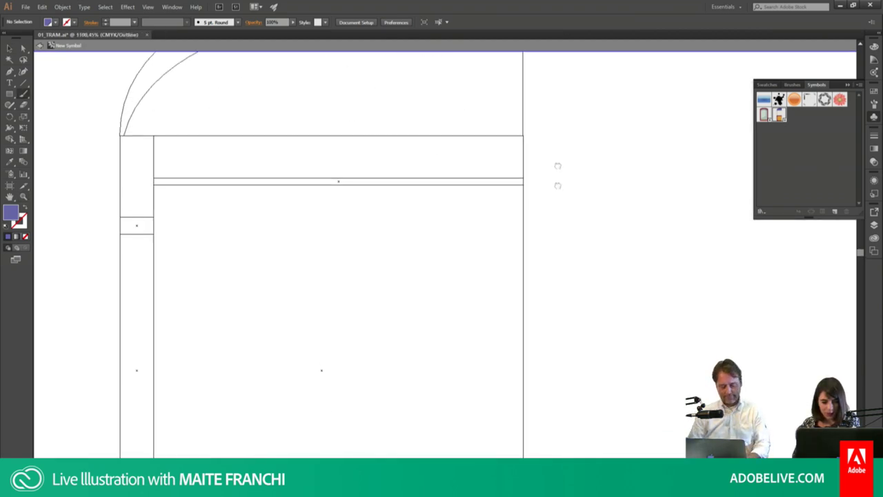
pyautogui.scroll(5, 558, 175)
# Step: Narrow the roof to end at the half's edge, then return to colour preview
pyautogui.press('v')
pyautogui.click(512, 148)
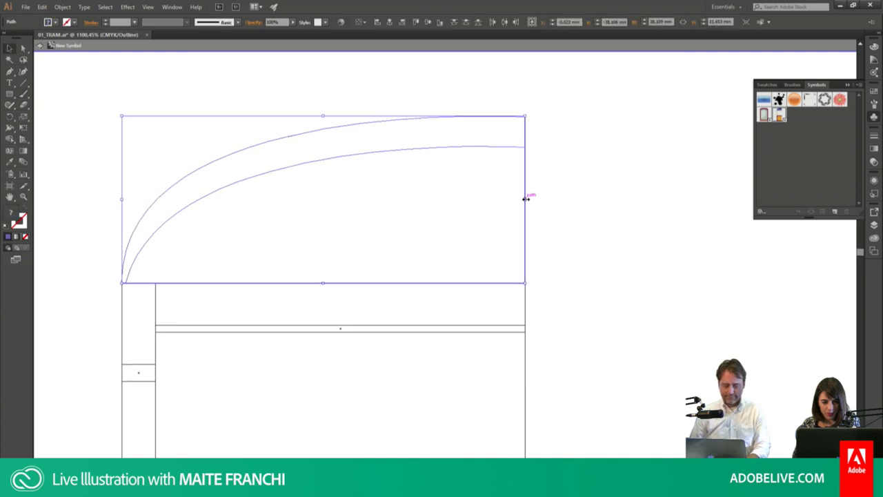
pyautogui.moveTo(526, 199); pyautogui.dragTo(526, 199)
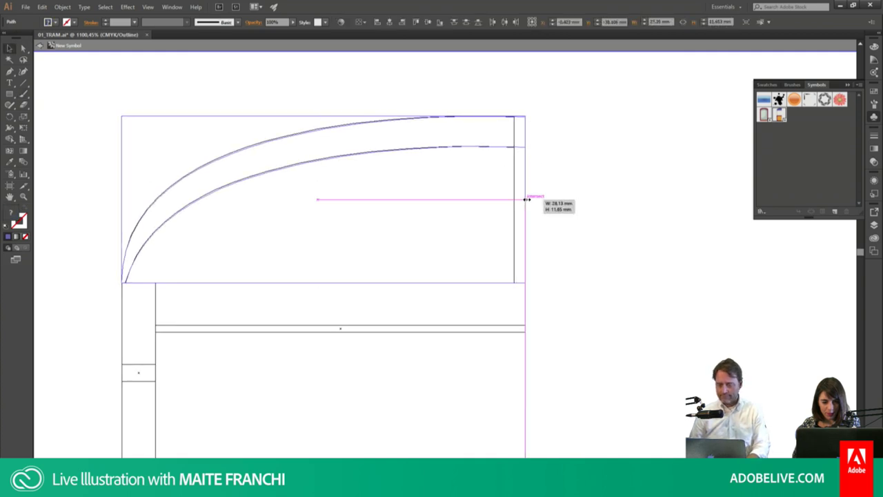
pyautogui.hotkey('ctrl', 'y')
pyautogui.scroll(-3, 551, 195)
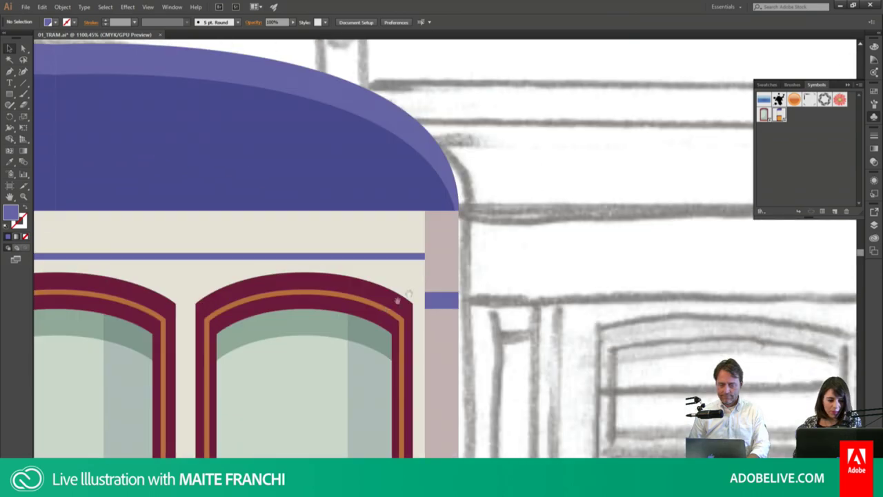
pyautogui.moveTo(398, 298); pyautogui.dragTo(536, 227)
pyautogui.hotkey('ctrl', '-')
pyautogui.hotkey('ctrl', '-')
pyautogui.hotkey('ctrl', '-')
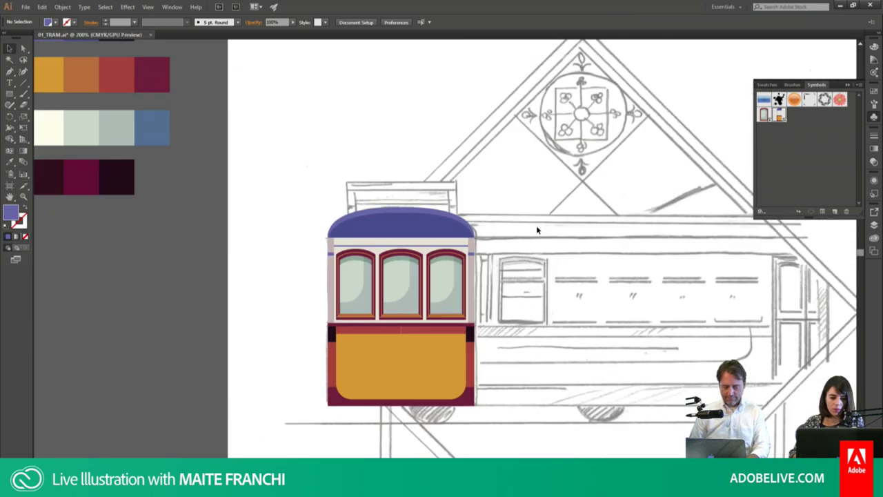
# Step: Drag the red band's right edge inside the tram symbol toward the tram's edge
pyautogui.scroll(-3, 536, 225)
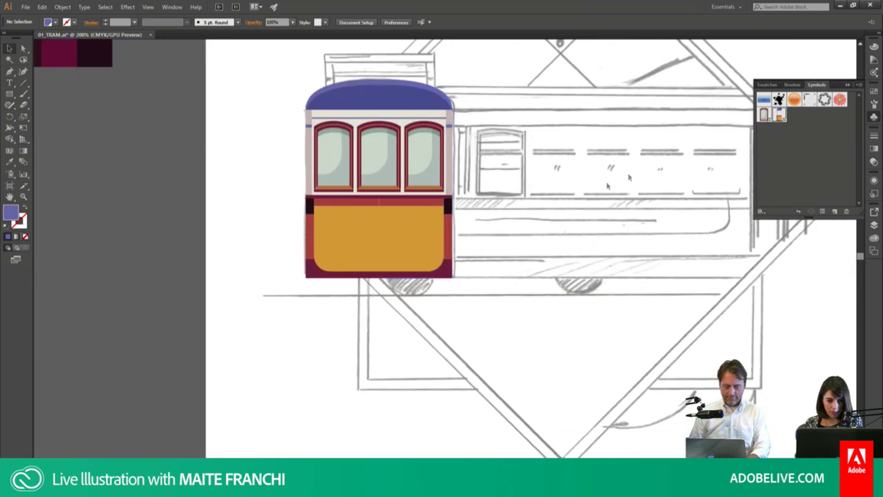
pyautogui.doubleClick(778, 117)
pyautogui.press('z')
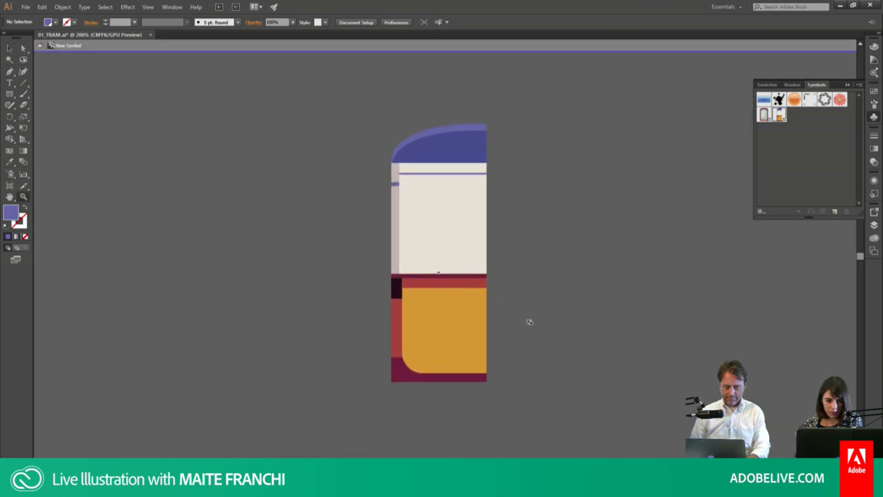
pyautogui.moveTo(486, 292); pyautogui.dragTo(671, 409)
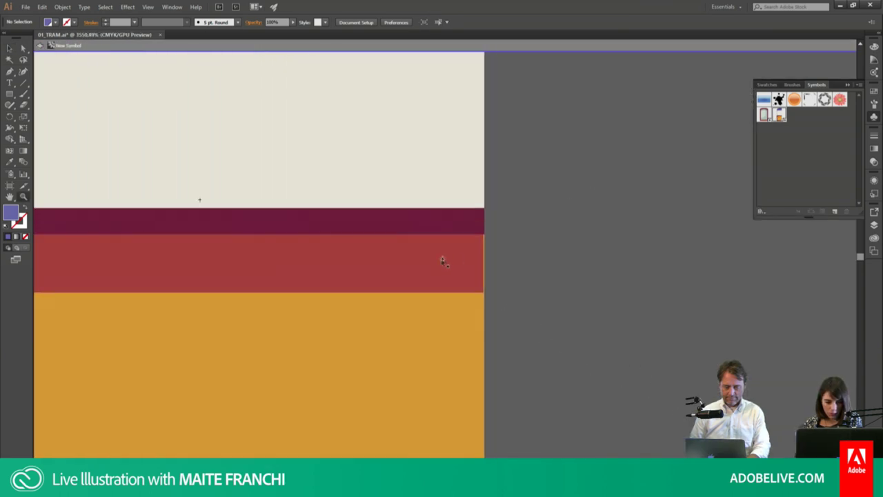
pyautogui.press('v')
pyautogui.click(481, 263)
pyautogui.moveTo(482, 263)
pyautogui.mouseDown()
pyautogui.moveTo(470, 263)
pyautogui.moveTo(483, 263)
pyautogui.mouseUp()
# Step: Exit the symbol, zoom out to the whole tram, then zoom in on the roof
pyautogui.doubleClick(504, 234)
pyautogui.hotkey('ctrl', '-')
pyautogui.hotkey('ctrl', '-')
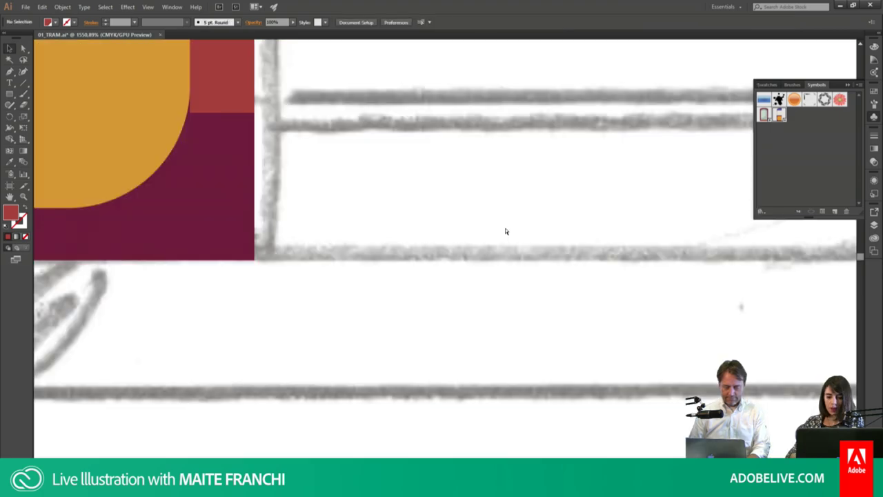
pyautogui.hotkey('ctrl', '-')
pyautogui.hotkey('ctrl', '-')
pyautogui.hotkey('ctrl', '-')
pyautogui.hotkey('ctrl', '-')
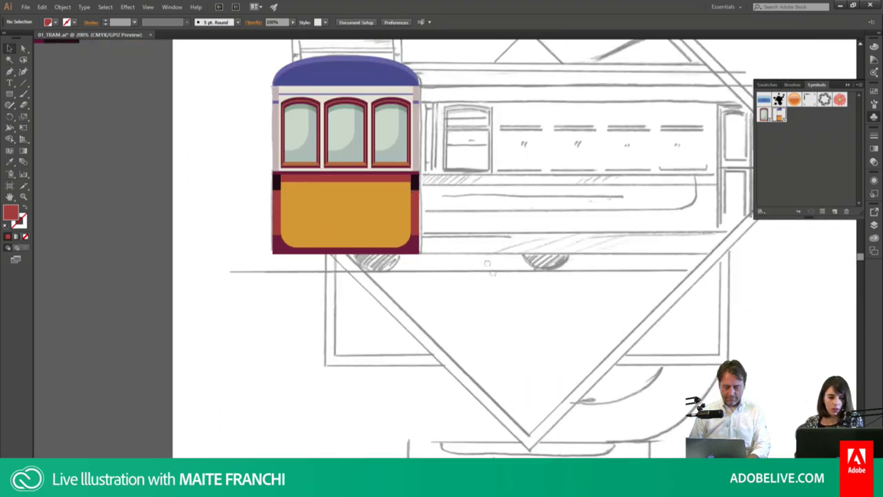
pyautogui.moveTo(487, 264); pyautogui.dragTo(580, 395)
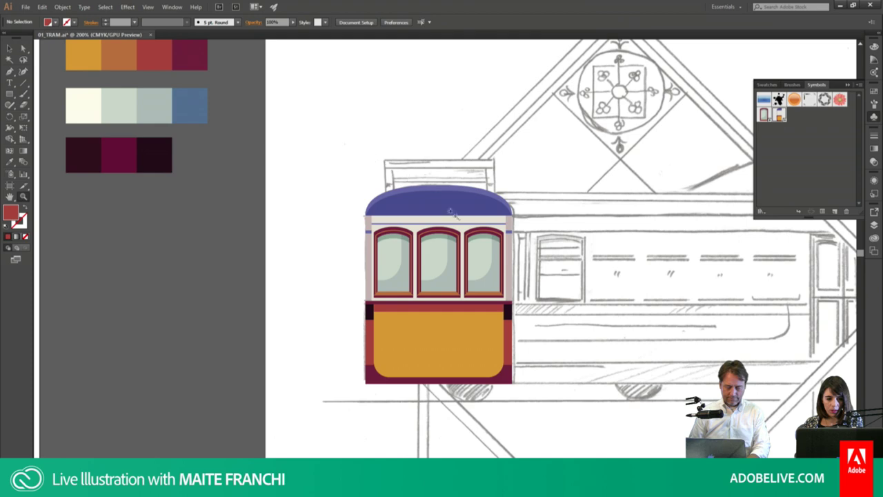
pyautogui.click(406, 176)
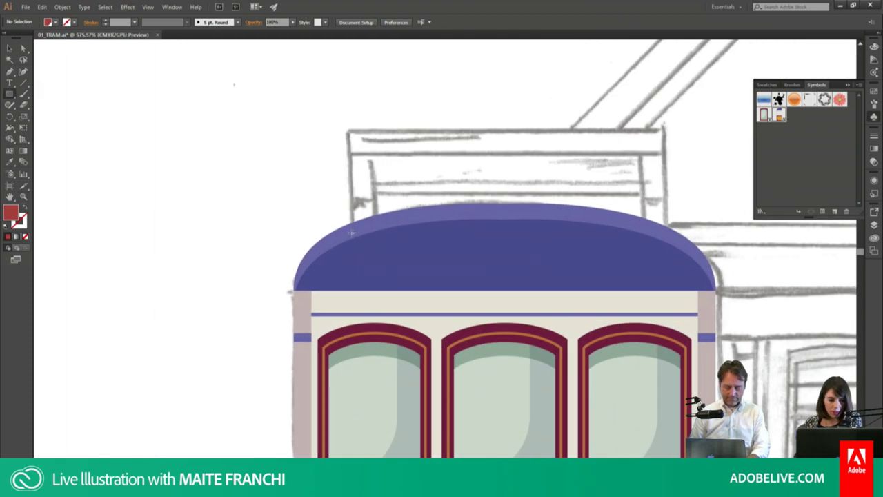
# Step: Draw a roof-blue sign post above the roof with two horizontal bars and an inner rectangle
pyautogui.moveTo(351, 130); pyautogui.dragTo(375, 233)
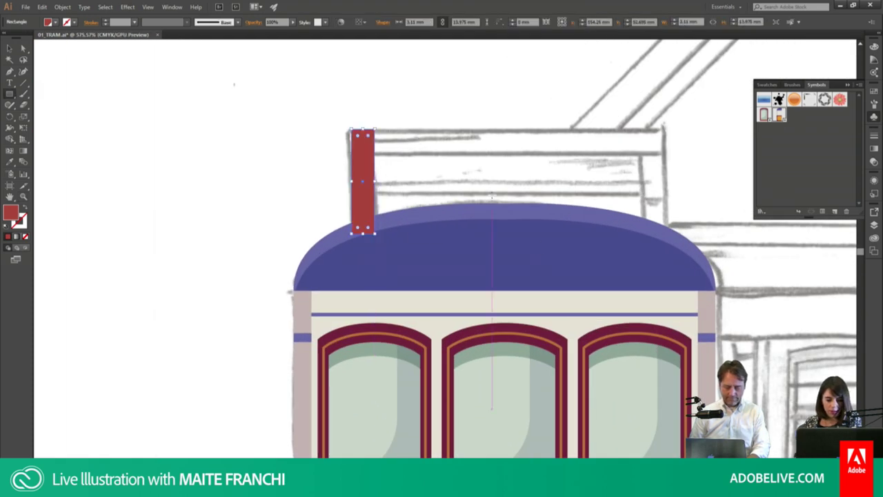
pyautogui.press('i')
pyautogui.click(463, 242)
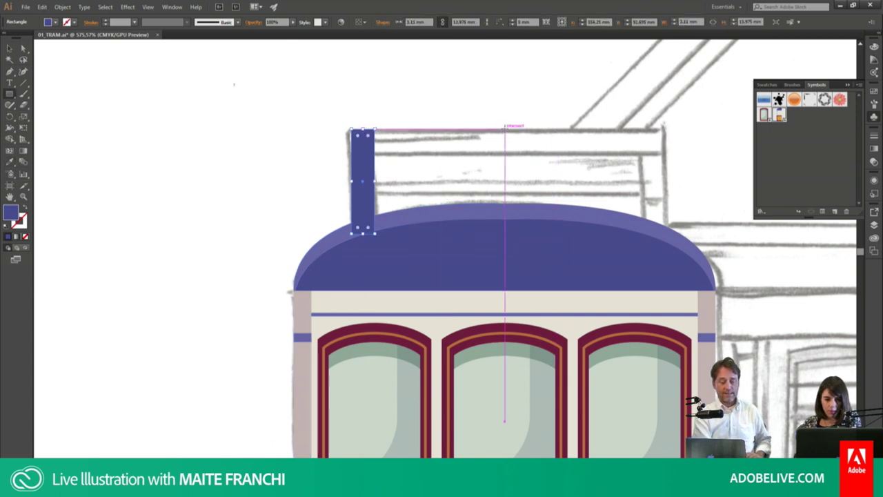
pyautogui.moveTo(505, 133)
pyautogui.mouseDown()
pyautogui.moveTo(407, 156)
pyautogui.moveTo(350, 153)
pyautogui.mouseUp()
pyautogui.press('v')
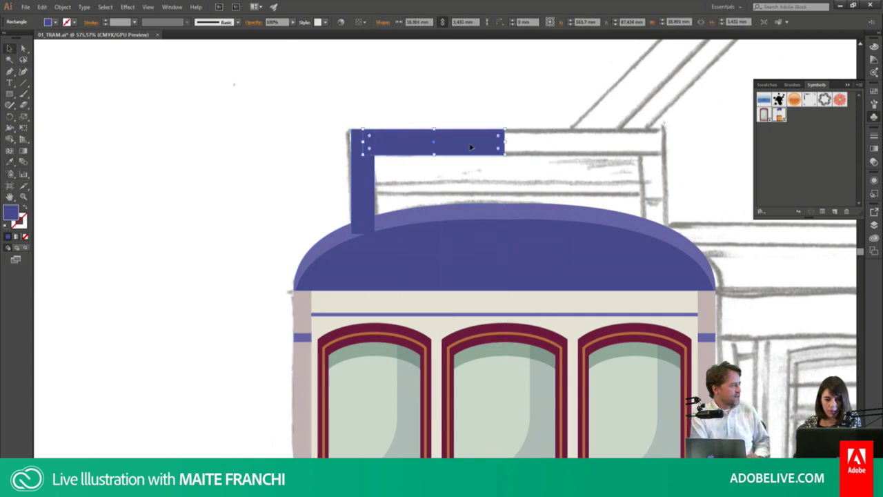
pyautogui.moveTo(467, 151)
pyautogui.mouseDown()
pyautogui.moveTo(466, 188)
pyautogui.moveTo(437, 178)
pyautogui.mouseUp()
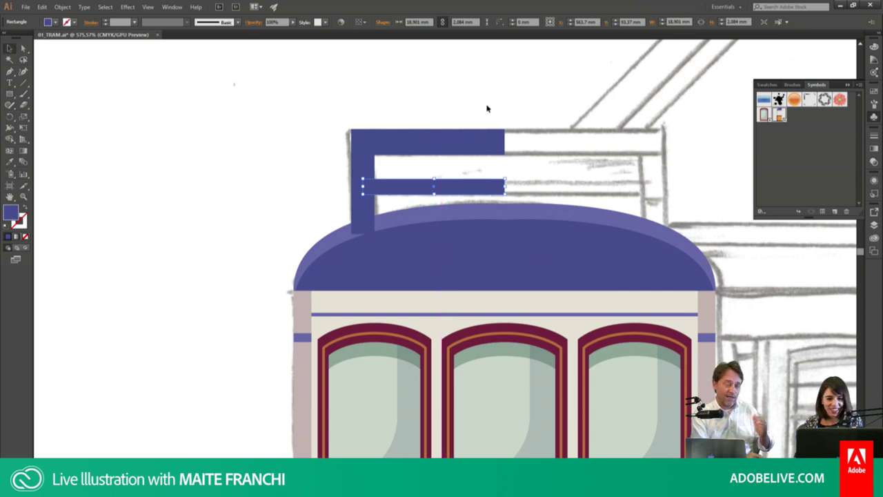
pyautogui.moveTo(377, 153); pyautogui.dragTo(504, 179)
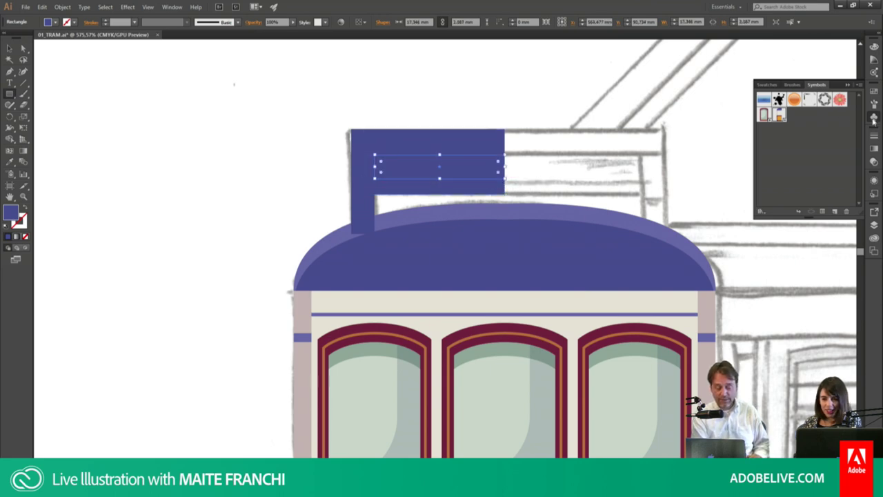
# Step: Fill the inner sign rectangle dark navy and raise its top edge
pyautogui.click(874, 92)
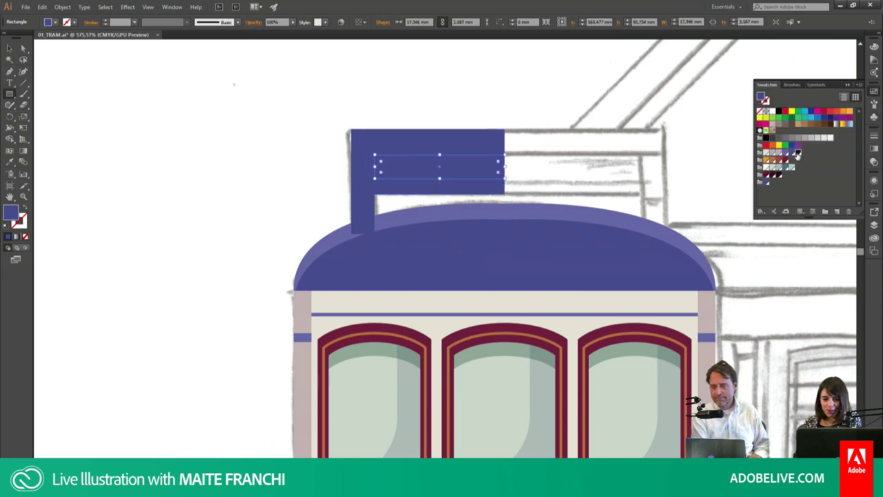
pyautogui.click(798, 153)
pyautogui.press('v')
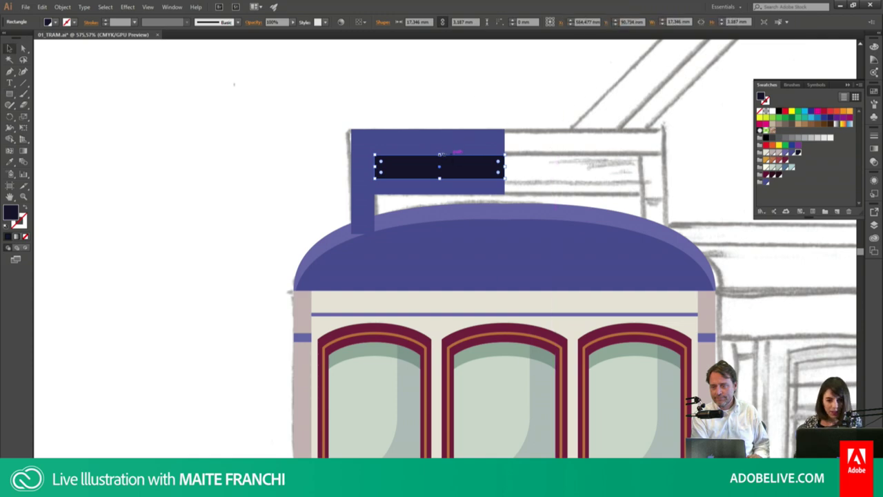
pyautogui.moveTo(440, 154); pyautogui.dragTo(439, 146)
pyautogui.hotkey('ctrl', 'shift', 'a')
# Step: Draw a straight line along the sign's top with a white stroke
pyautogui.press('m')
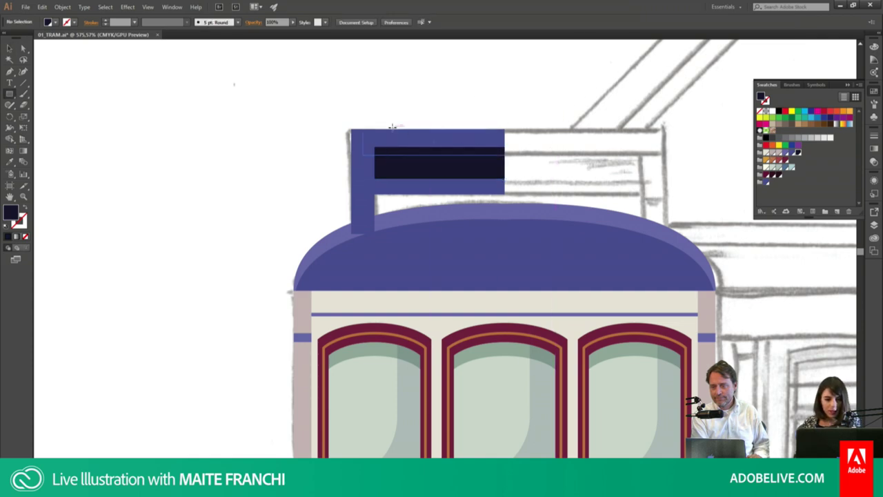
pyautogui.press('p')
pyautogui.click(354, 135)
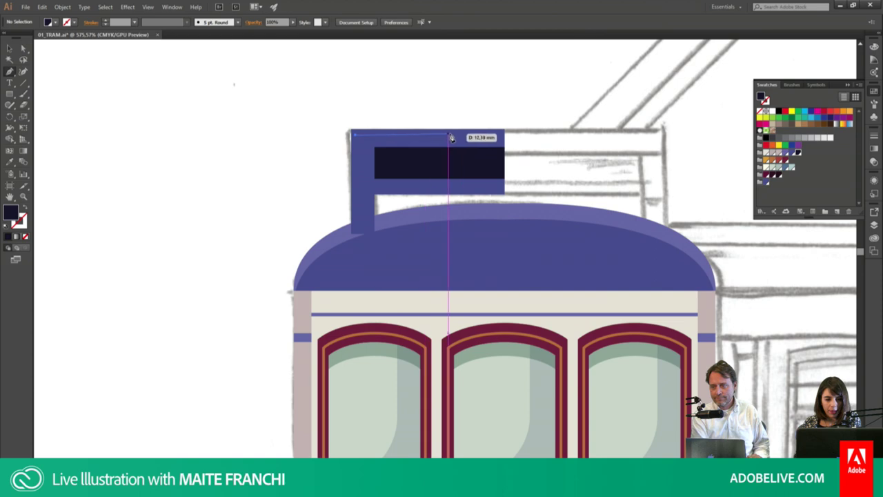
pyautogui.click(453, 135)
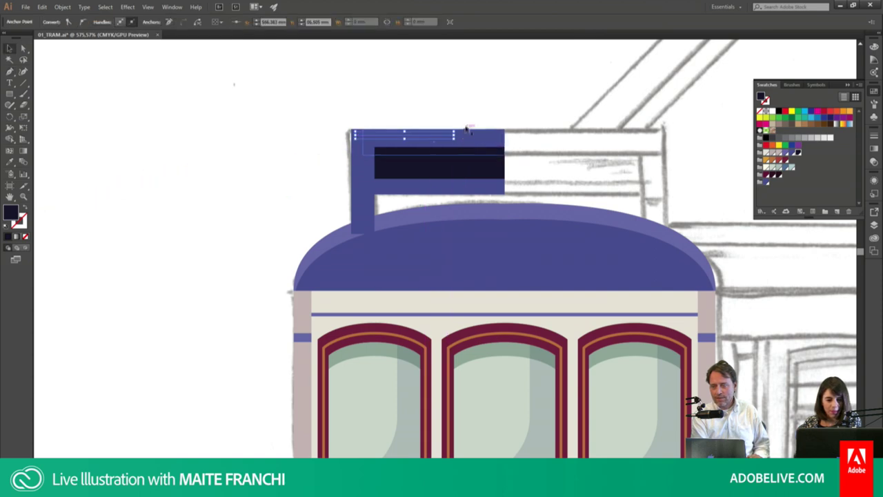
pyautogui.press('v')
pyautogui.click(25, 206)
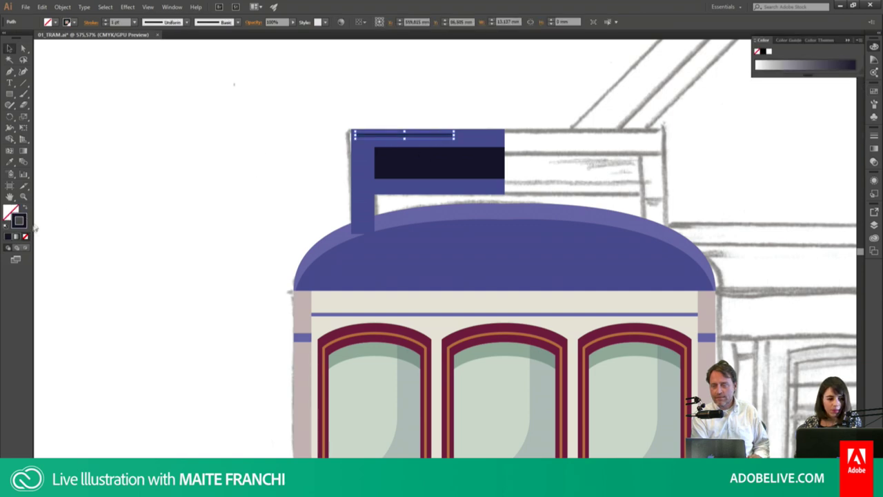
pyautogui.doubleClick(19, 221)
pyautogui.click(322, 182)
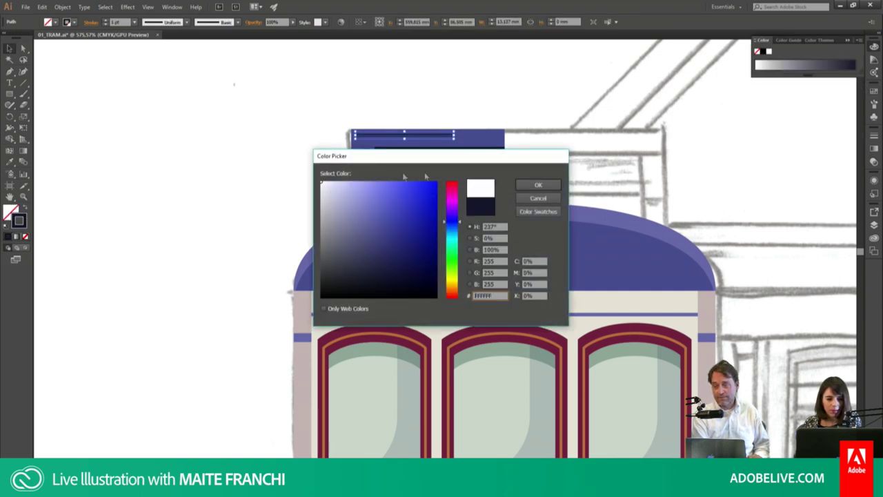
pyautogui.click(537, 185)
pyautogui.click(874, 136)
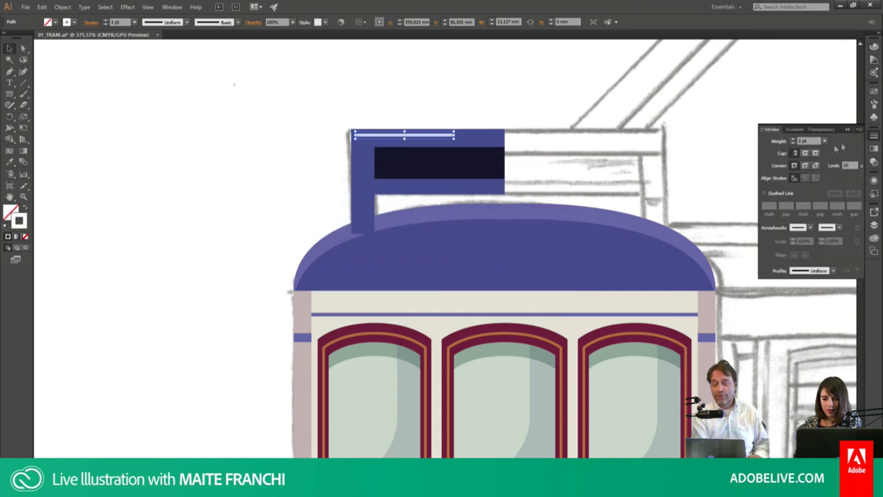
pyautogui.click(567, 124)
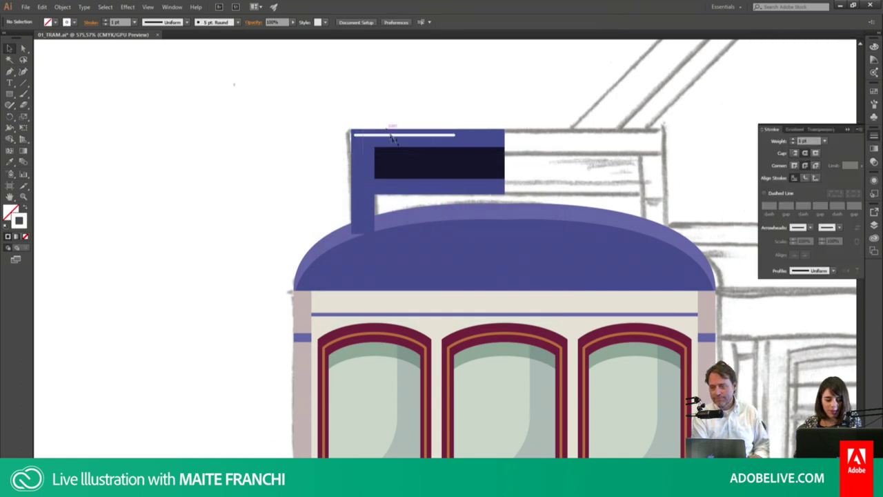
# Step: Add a small rectangle at the sign's left with Darken blend mode
pyautogui.press('m')
pyautogui.moveTo(352, 146); pyautogui.dragTo(374, 164)
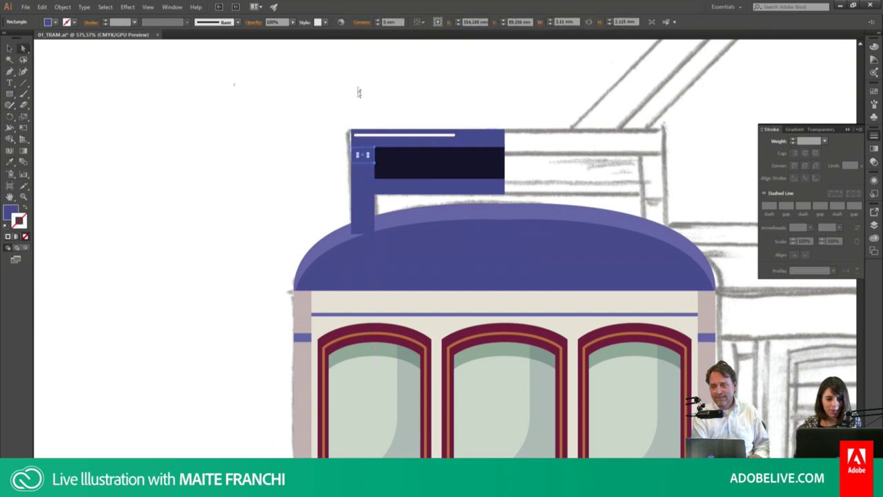
pyautogui.click(249, 22)
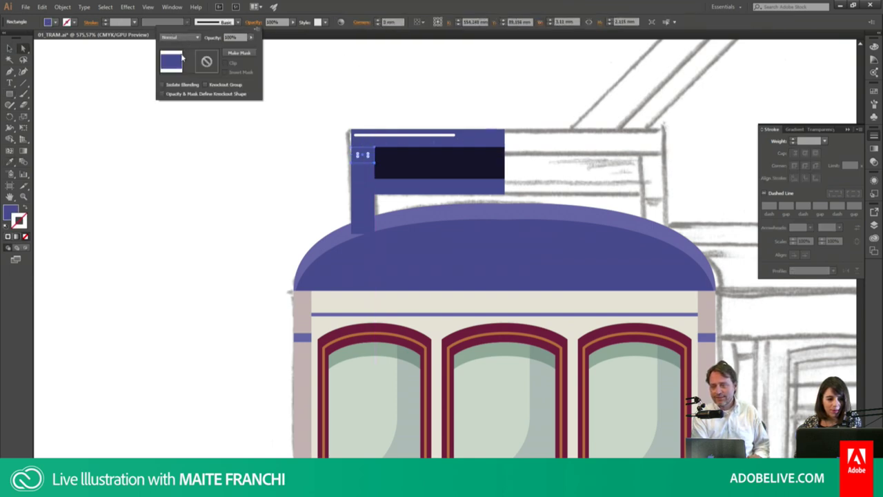
pyautogui.click(178, 37)
pyautogui.click(175, 49)
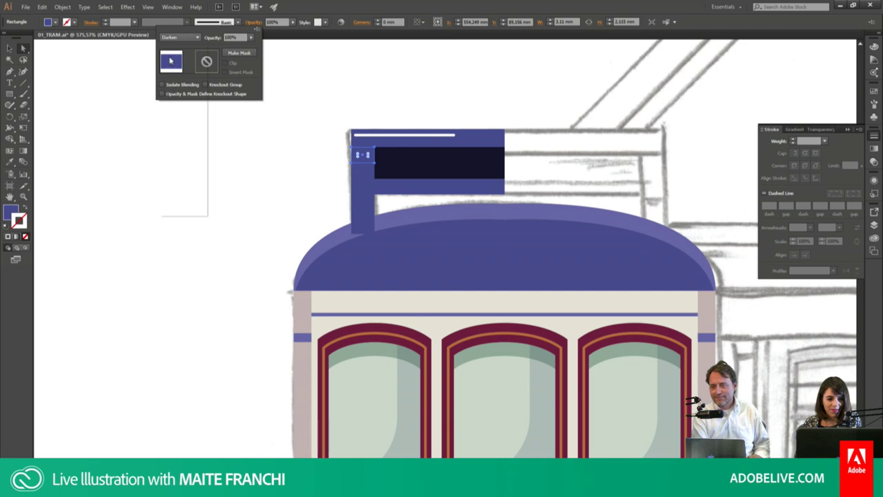
pyautogui.click(178, 38)
pyautogui.click(176, 50)
pyautogui.click(435, 98)
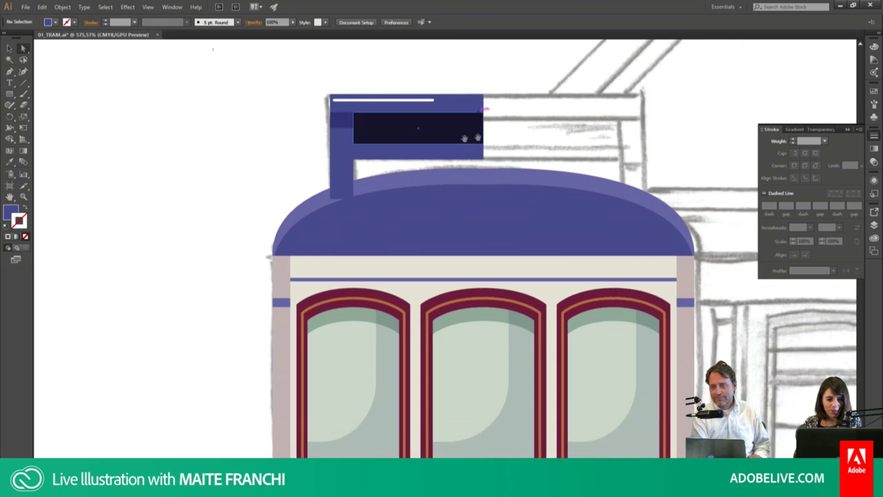
# Step: Extend the sign's post downward, then cut all the sign shapes from the artwork
pyautogui.moveTo(365, 226)
pyautogui.mouseDown()
pyautogui.moveTo(344, 191)
pyautogui.moveTo(342, 205)
pyautogui.mouseUp()
pyautogui.click(344, 192)
pyautogui.click(511, 121)
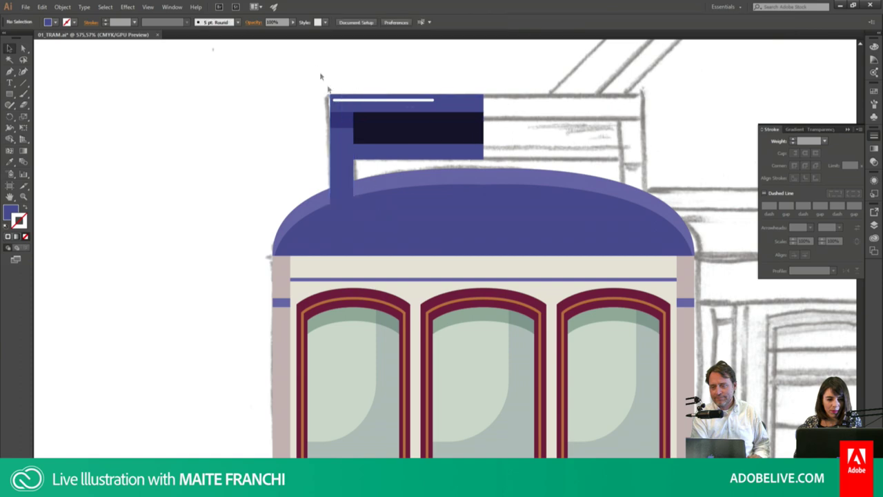
pyautogui.click(433, 157)
pyautogui.press('Delete')
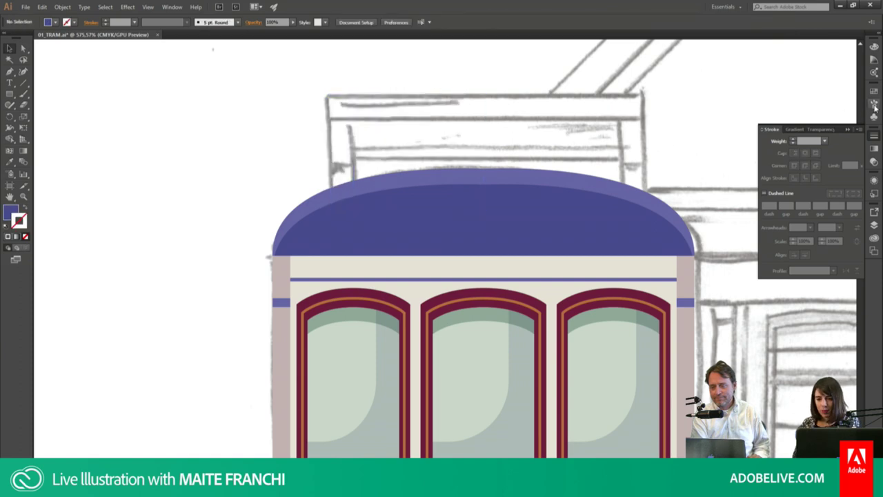
pyautogui.click(873, 115)
# Step: Paste the roof sign into the tram symbol and move it above the roof
pyautogui.doubleClick(781, 116)
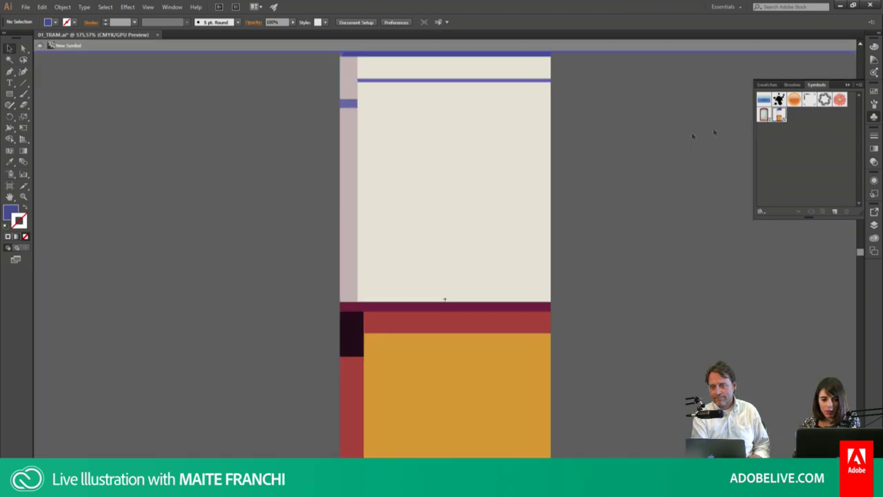
pyautogui.hotkey('ctrl', 'v')
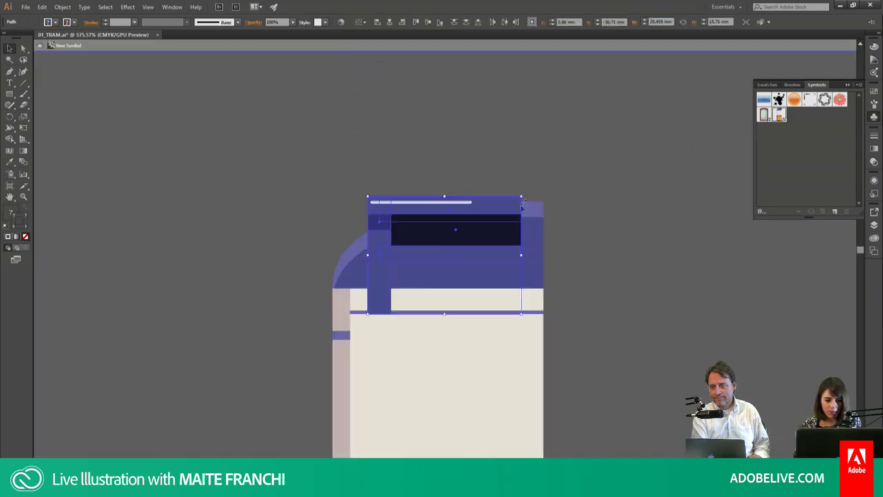
pyautogui.moveTo(495, 240)
pyautogui.mouseDown()
pyautogui.moveTo(505, 161)
pyautogui.moveTo(535, 163)
pyautogui.moveTo(536, 177)
pyautogui.mouseUp()
# Step: Exit the symbol, check the whole artboard in Outline view, then re-enter and zoom on the tram top
pyautogui.doubleClick(580, 163)
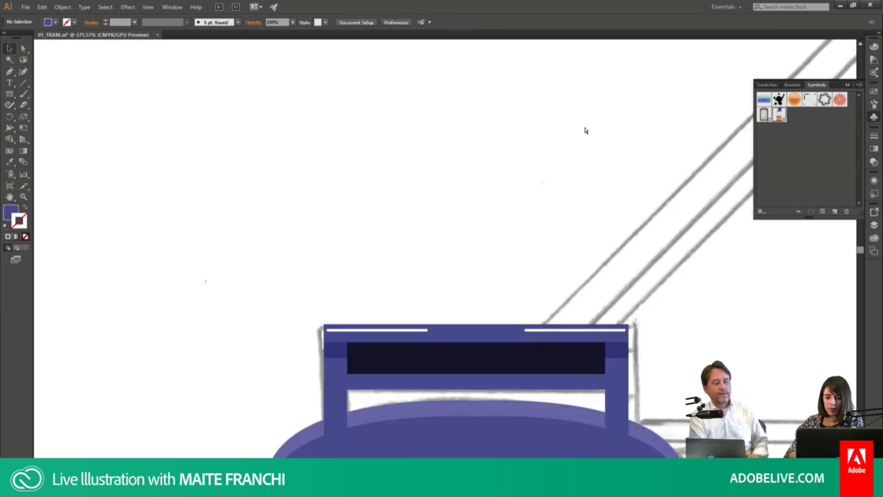
pyautogui.hotkey('ctrl', '-')
pyautogui.hotkey('ctrl', '1')
pyautogui.moveTo(566, 298); pyautogui.dragTo(512, 202)
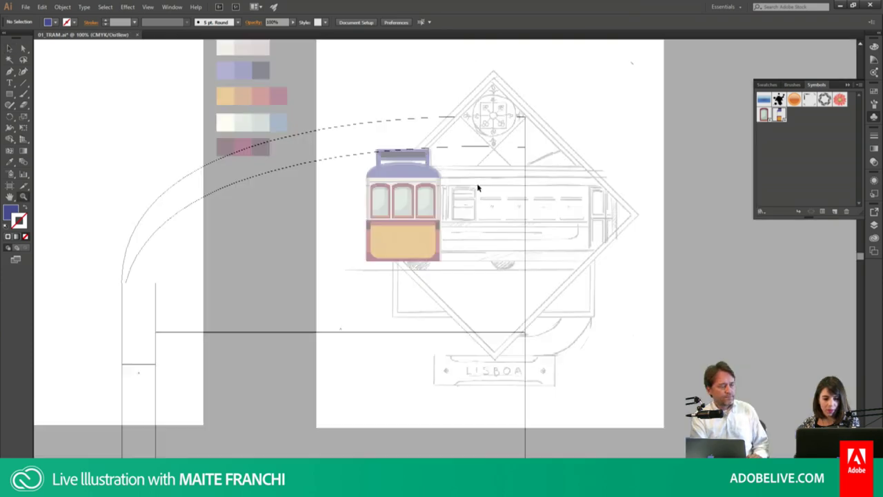
pyautogui.hotkey('ctrl', 'y')
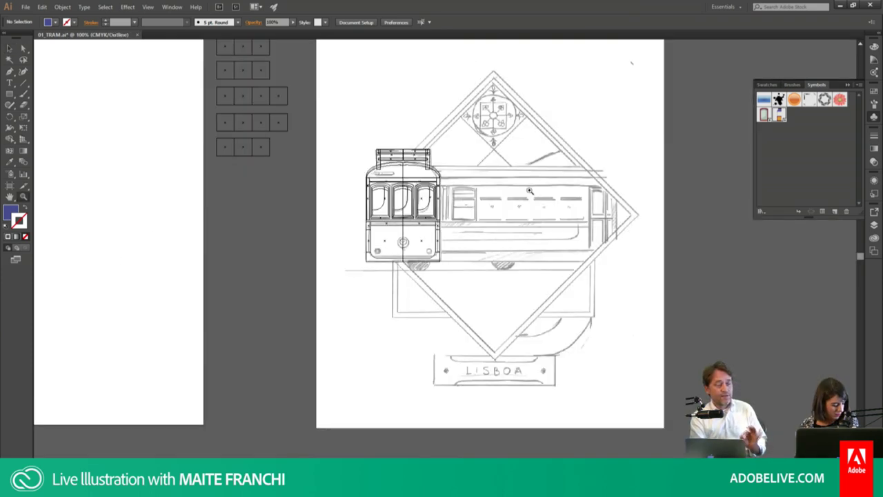
pyautogui.doubleClick(778, 115)
pyautogui.moveTo(444, 221); pyautogui.dragTo(529, 292)
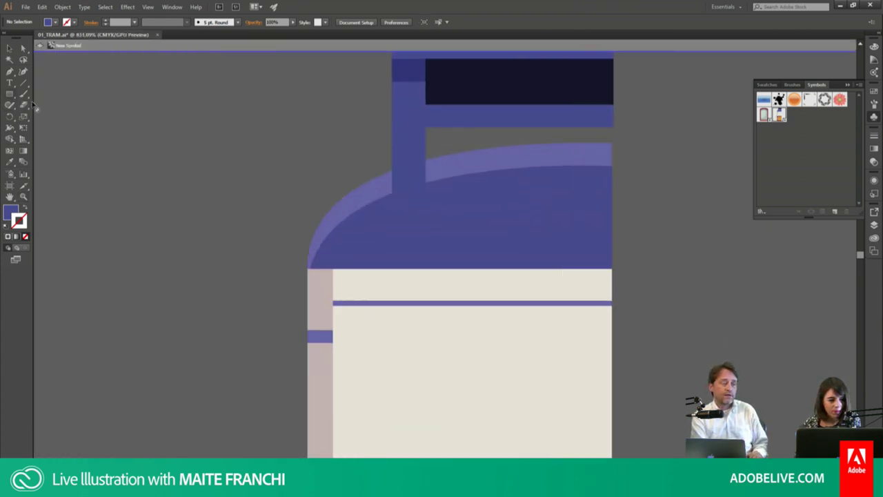
# Step: Draw a cream-filled rounded bar across the tram roof, nudged slightly upward
pyautogui.moveTo(9, 95); pyautogui.dragTo(41, 101)
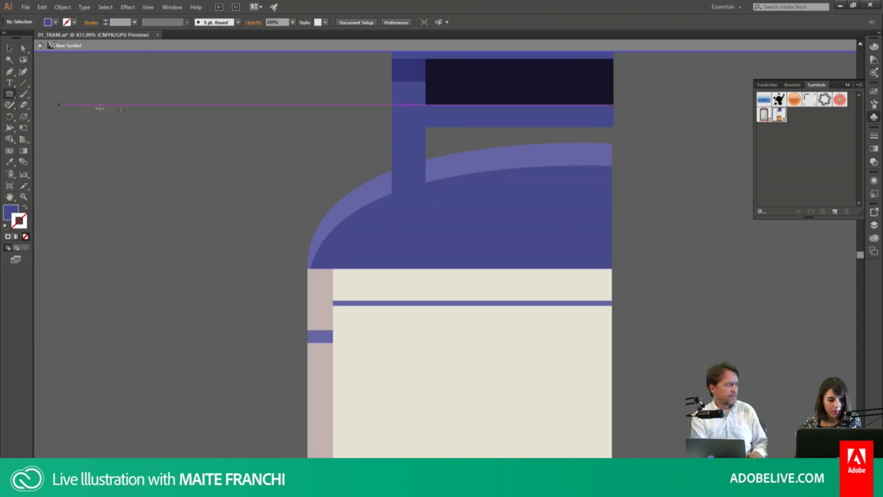
pyautogui.moveTo(373, 236)
pyautogui.mouseDown()
pyautogui.moveTo(522, 257)
pyautogui.moveTo(569, 253)
pyautogui.mouseUp()
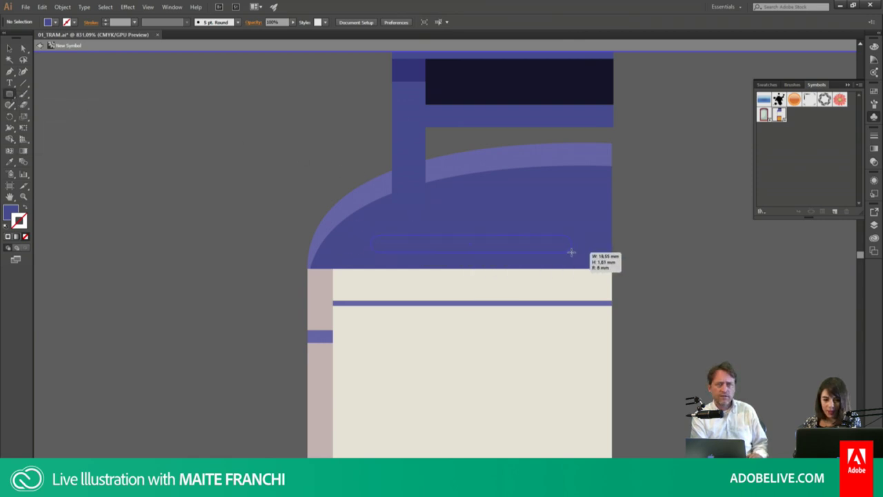
pyautogui.press('i')
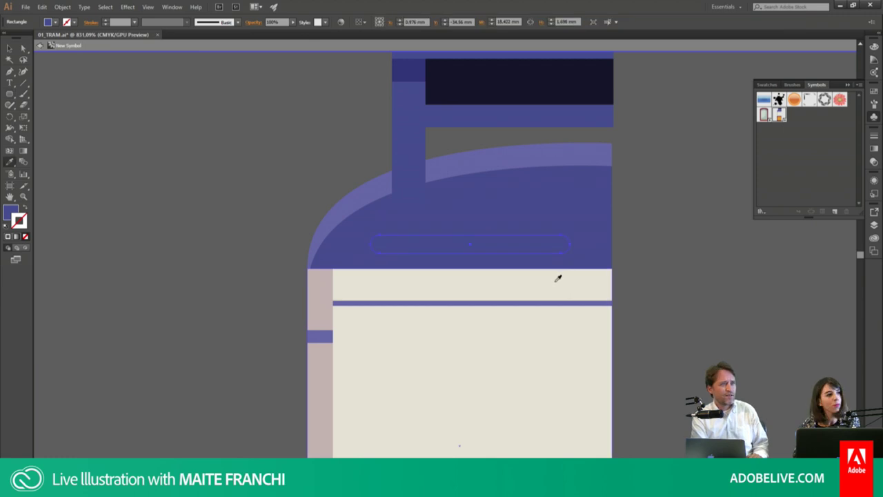
pyautogui.click(558, 278)
pyautogui.press('v')
pyautogui.moveTo(519, 242); pyautogui.dragTo(522, 239)
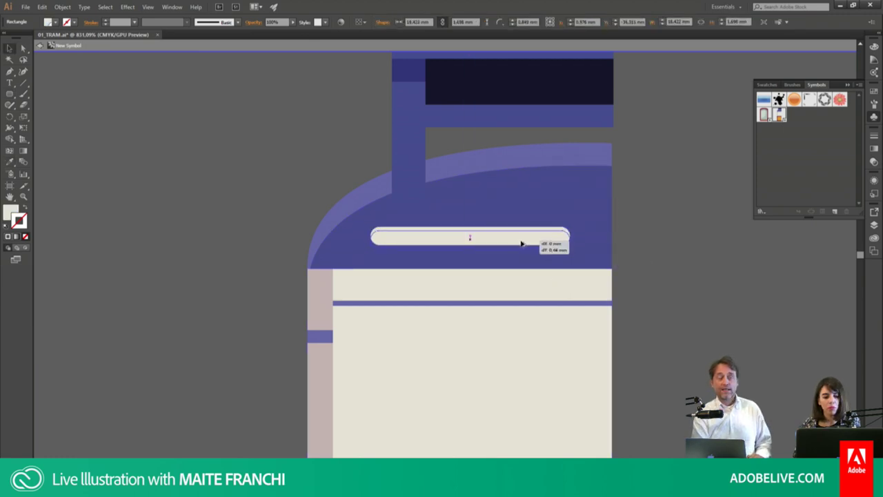
pyautogui.press('i')
pyautogui.click(527, 85)
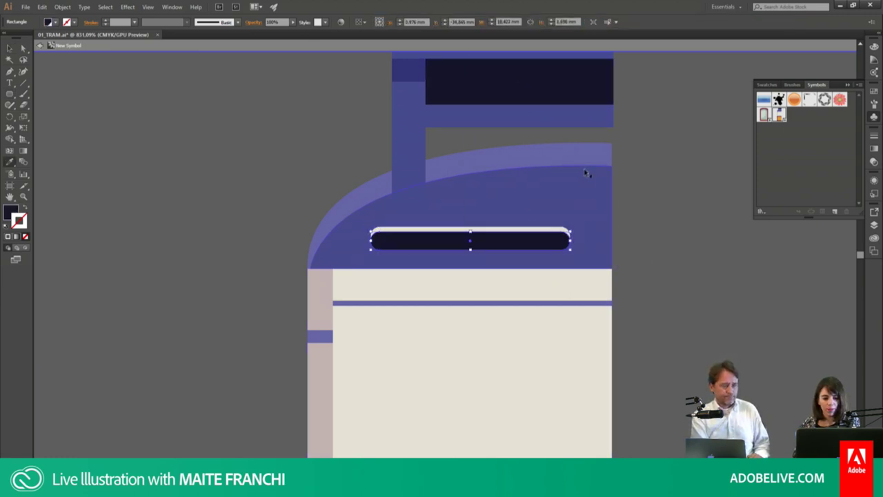
pyautogui.hotkey('ctrl', 'z')
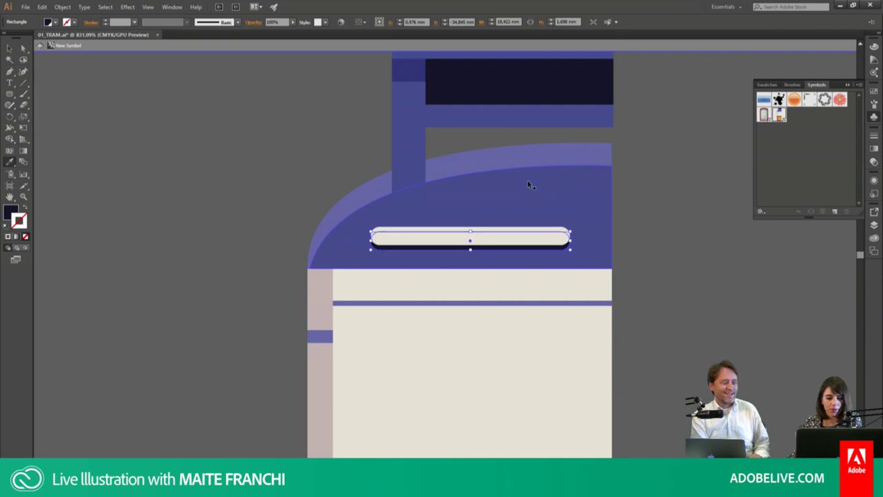
# Step: Add a small ellipse dot at the bar's left end, centred on its line
pyautogui.press('l')
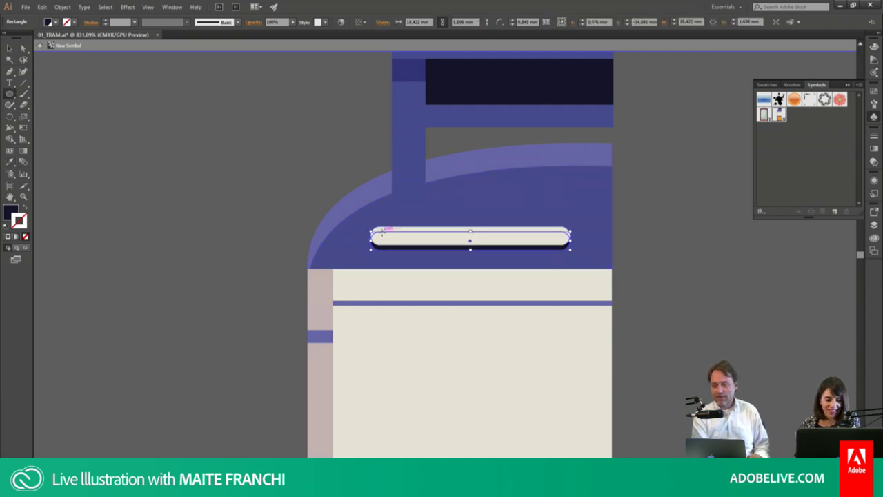
pyautogui.moveTo(379, 229); pyautogui.dragTo(386, 235)
pyautogui.press('i')
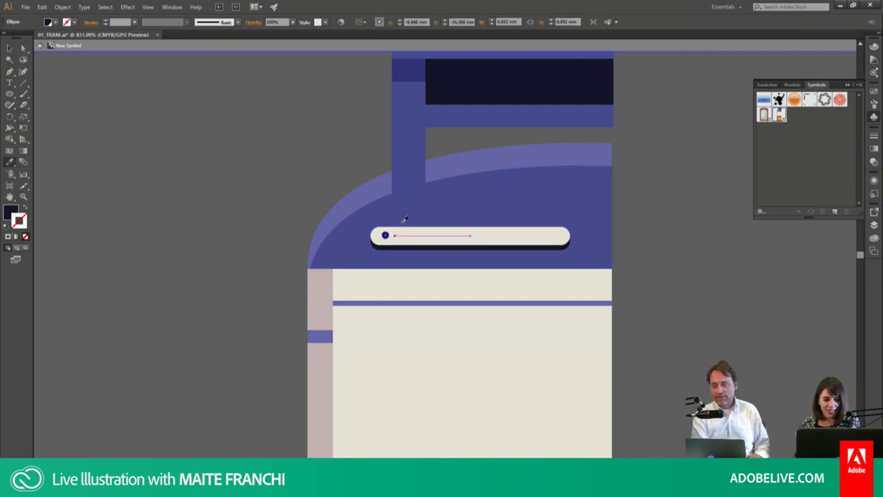
pyautogui.press('v')
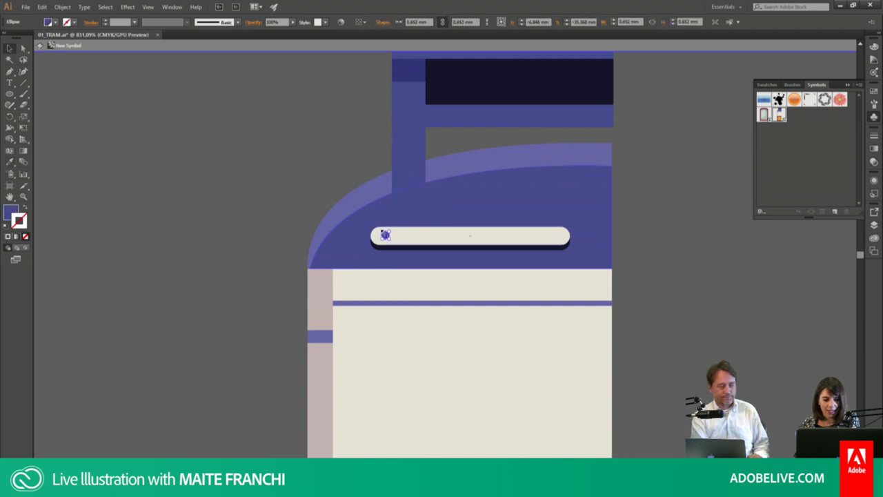
pyautogui.moveTo(385, 236)
pyautogui.mouseDown()
pyautogui.moveTo(405, 219)
pyautogui.moveTo(384, 235)
pyautogui.mouseUp()
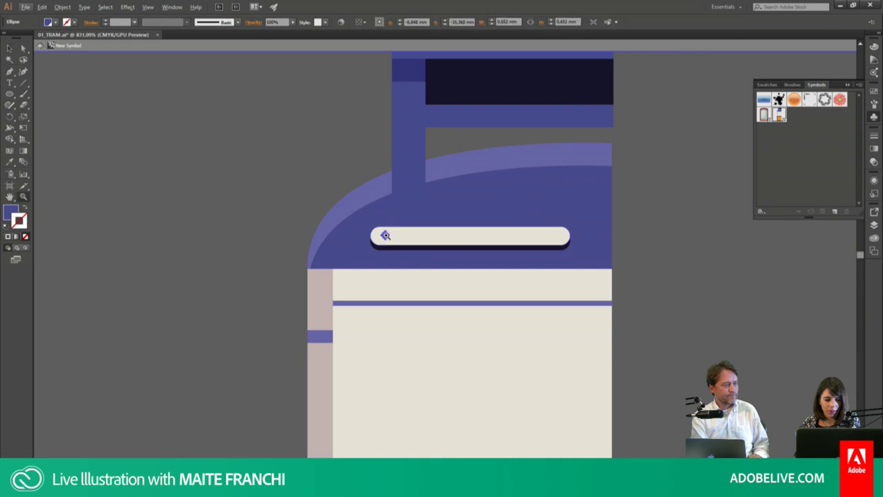
pyautogui.scroll(3, 385, 235)
pyautogui.scroll(2, 385, 235)
# Step: Repeat the dot rightward into an evenly spaced row of blue dots along the strip
pyautogui.keyDown('alt'); pyautogui.moveTo(384, 236); pyautogui.dragTo(438, 236); pyautogui.keyUp('alt')
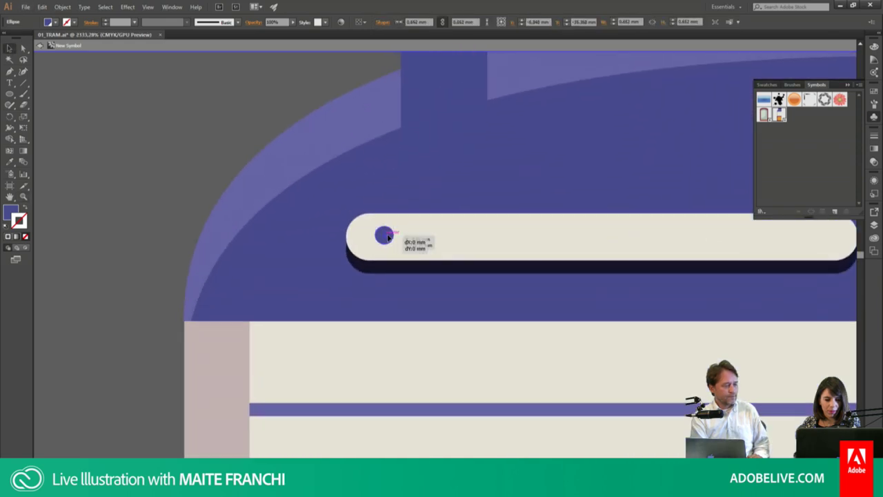
pyautogui.hotkey('ctrl', 'd')
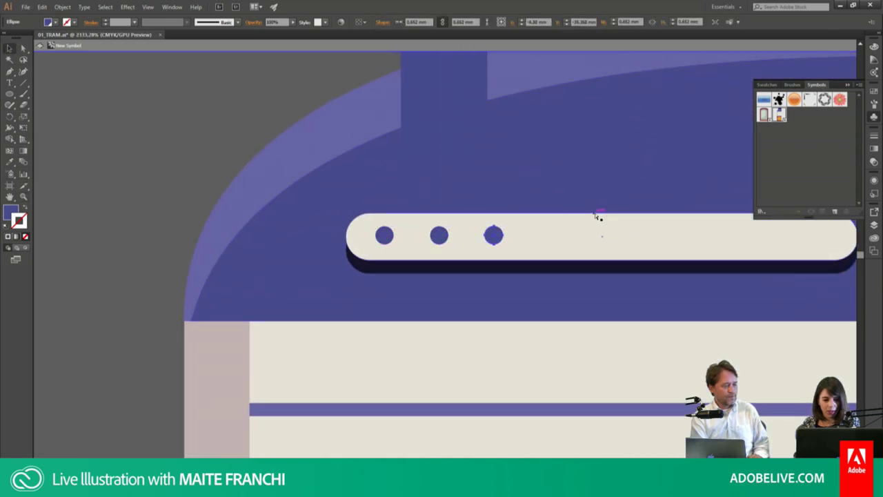
pyautogui.hotkey('ctrl', 'd')
pyautogui.hotkey('ctrl', 'd')
pyautogui.hotkey('ctrl', 'd')
pyautogui.hotkey('ctrl', 'd')
pyautogui.hotkey('ctrl', 'd')
pyautogui.hotkey('ctrl', 'd')
pyautogui.keyDown('shift'); pyautogui.click(767, 236); pyautogui.keyUp('shift')
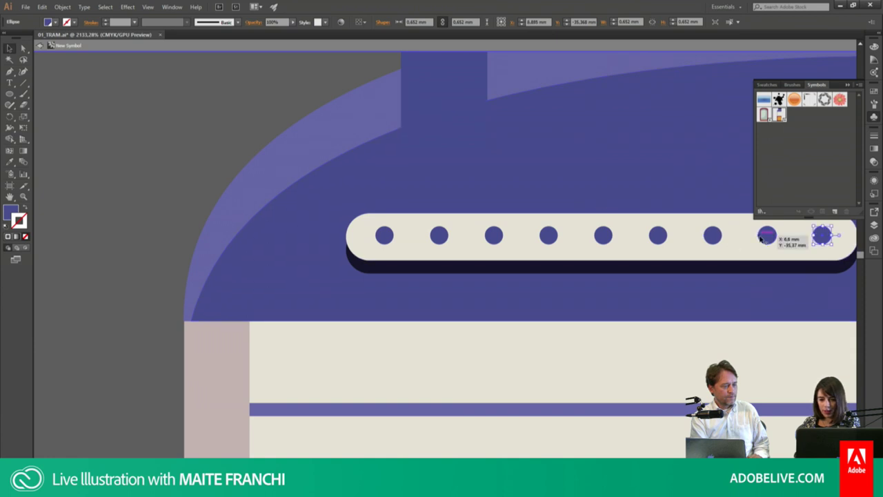
pyautogui.keyDown('shift'); pyautogui.click(712, 235); pyautogui.keyUp('shift')
pyautogui.keyDown('shift'); pyautogui.click(657, 235); pyautogui.keyUp('shift')
pyautogui.keyDown('shift'); pyautogui.click(603, 235); pyautogui.keyUp('shift')
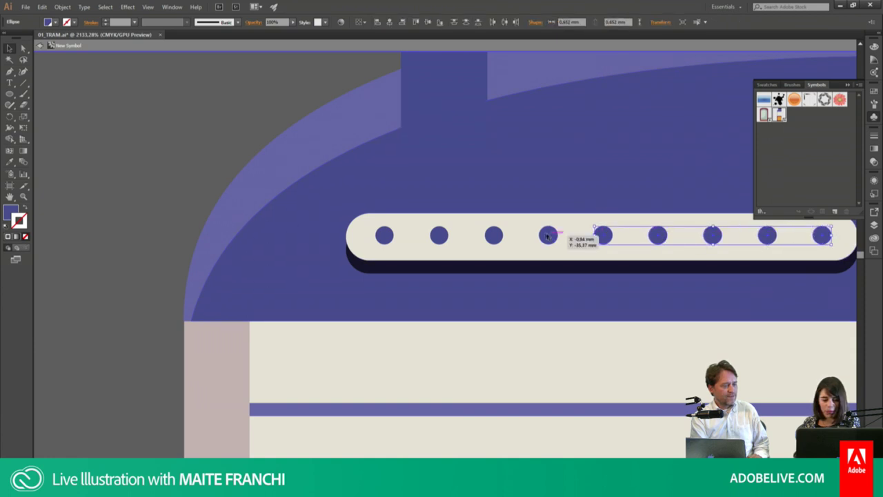
pyautogui.keyDown('shift'); pyautogui.click(548, 235); pyautogui.keyUp('shift')
pyautogui.keyDown('shift'); pyautogui.click(493, 235); pyautogui.keyUp('shift')
pyautogui.keyDown('shift'); pyautogui.click(439, 235); pyautogui.keyUp('shift')
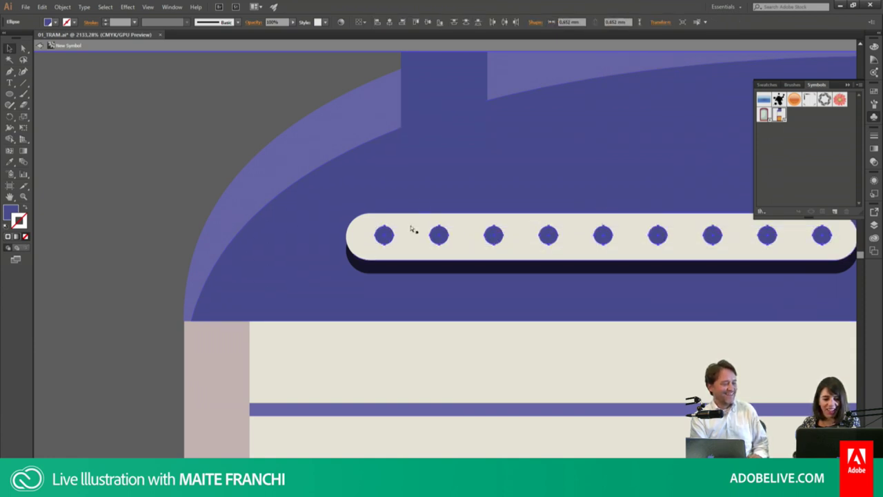
pyautogui.click(276, 100)
# Step: Leave symbol editing, switch to outline view, and zoom out to the whole tram
pyautogui.press('Escape')
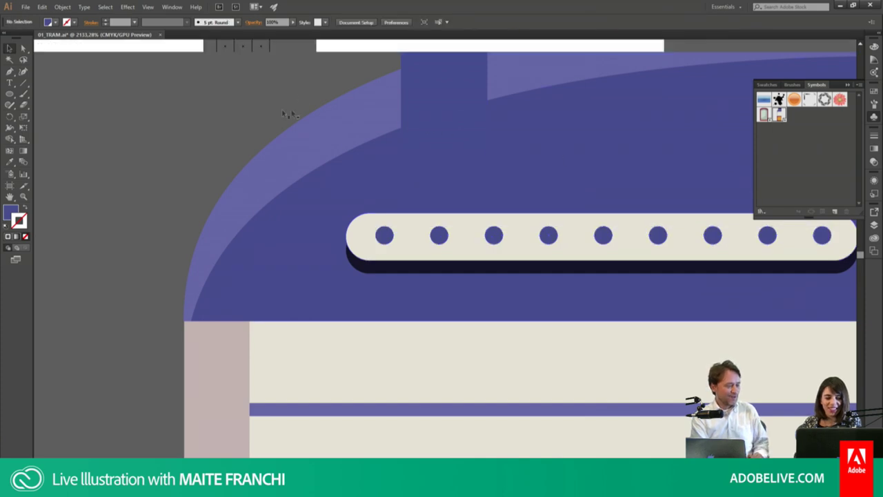
pyautogui.hotkey('ctrl', 'y')
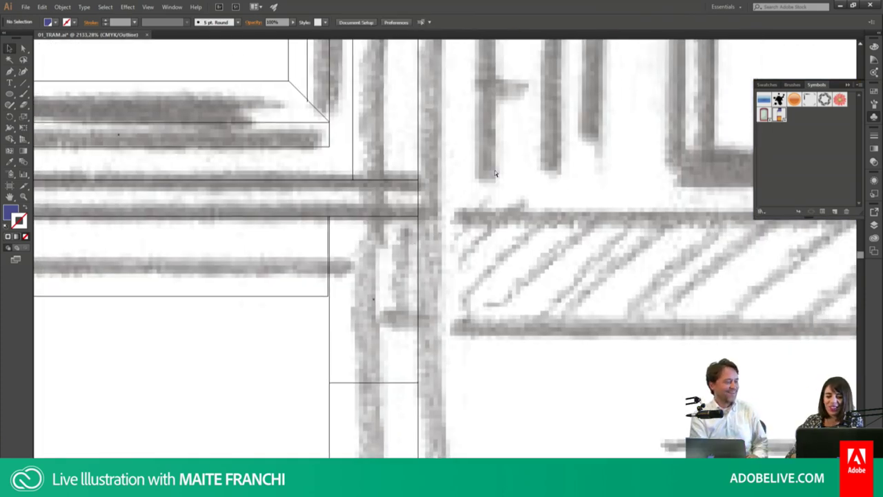
pyautogui.hotkey('ctrl', '-')
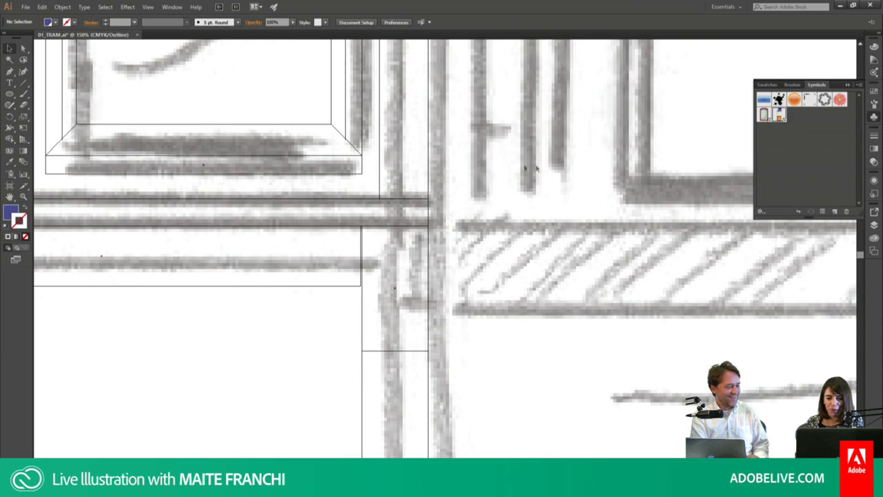
pyautogui.hotkey('ctrl', '-')
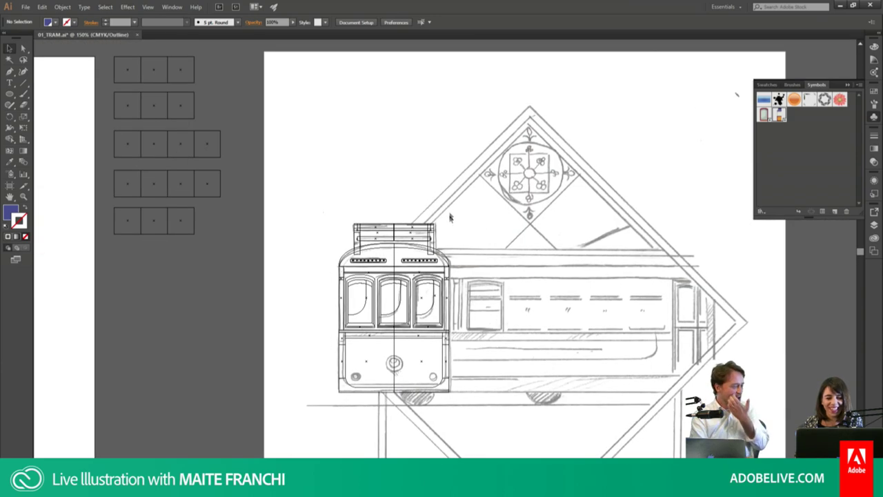
# Step: In coloured preview, zoom to the roof and make a row of ten evenly spaced navy dots above it, then select the row
pyautogui.hotkey('ctrl', 'y')
pyautogui.press('z')
pyautogui.moveTo(407, 202); pyautogui.dragTo(583, 295)
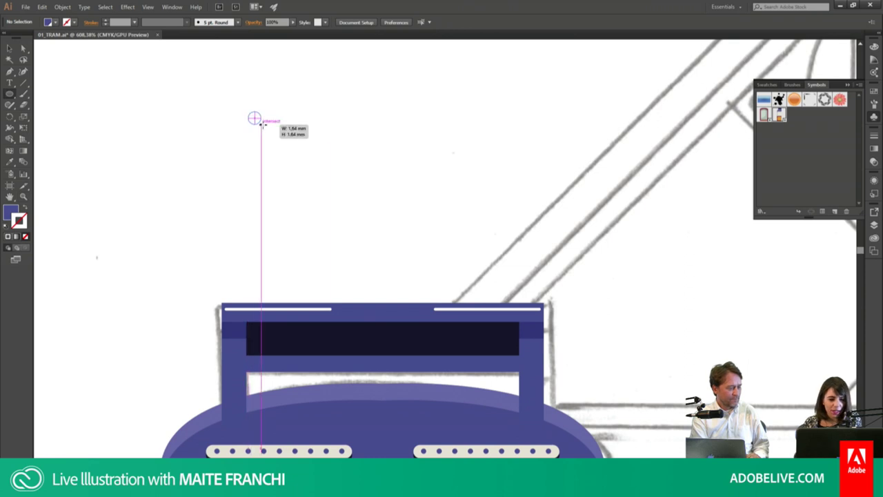
pyautogui.moveTo(248, 111); pyautogui.dragTo(262, 125)
pyautogui.keyDown('ctrl'); pyautogui.click(293, 113); pyautogui.keyUp('ctrl')
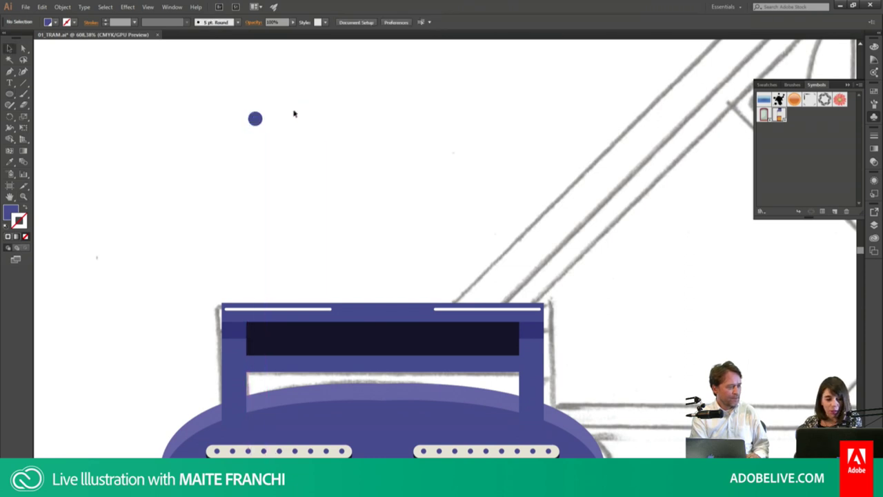
pyautogui.click(255, 118)
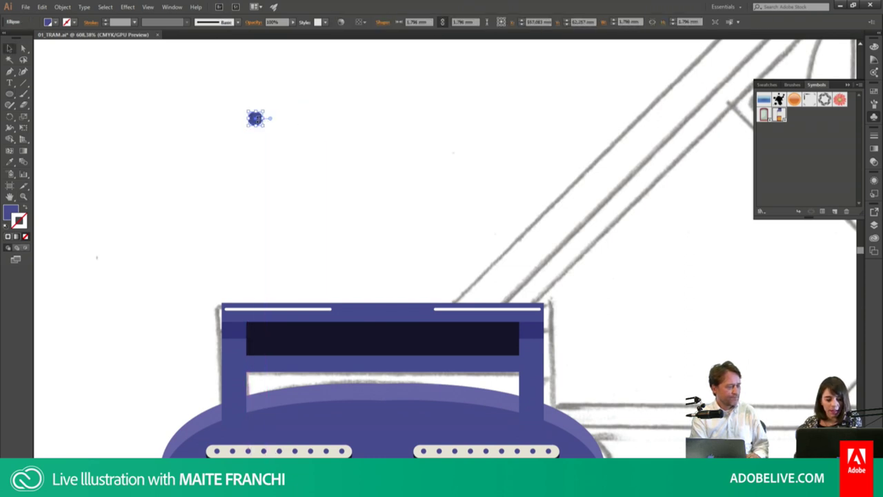
pyautogui.moveTo(255, 118); pyautogui.dragTo(296, 119)
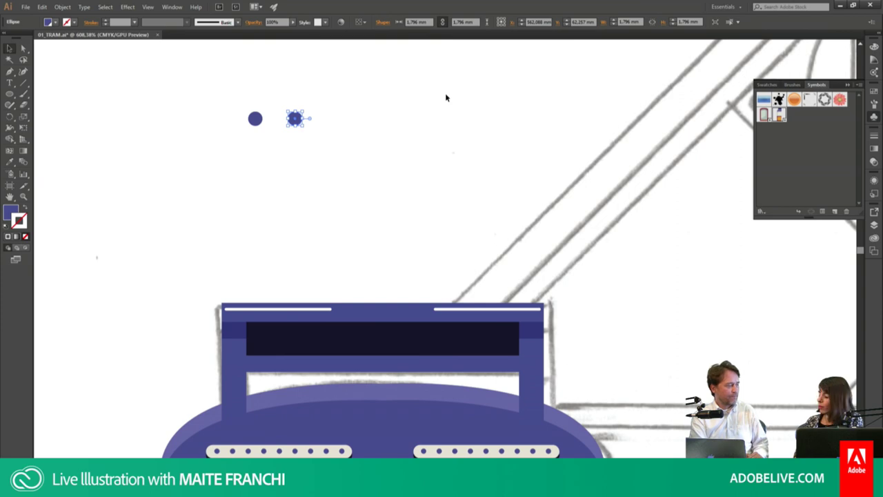
pyautogui.hotkey('ctrl', 'd')
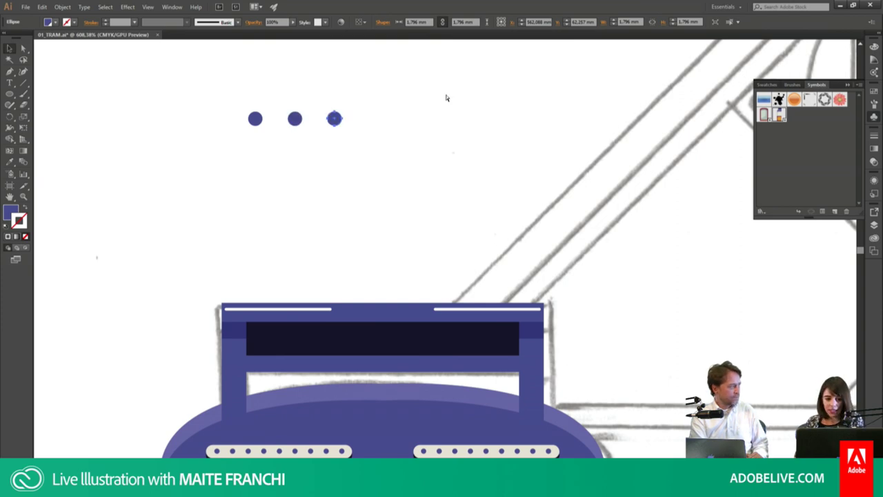
pyautogui.hotkey('ctrl', 'd')
pyautogui.hotkey('ctrl', 'd')
pyautogui.hotkey('ctrl', 'd')
pyautogui.hotkey('ctrl', 'd')
pyautogui.hotkey('ctrl', 'd')
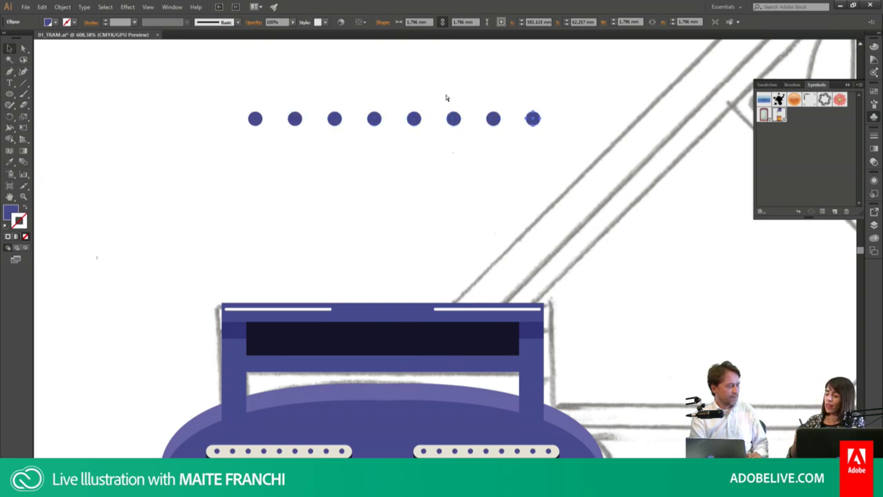
pyautogui.hotkey('ctrl', 'd')
pyautogui.hotkey('ctrl', 'd')
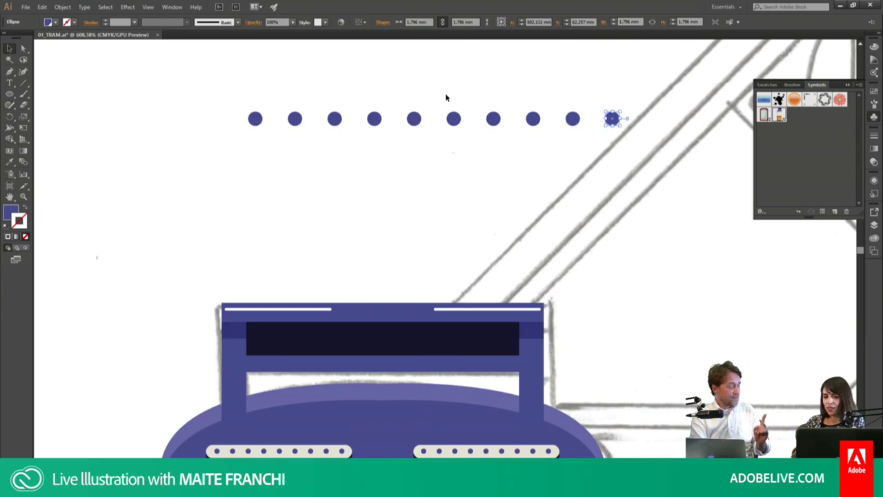
pyautogui.moveTo(207, 95); pyautogui.dragTo(641, 147)
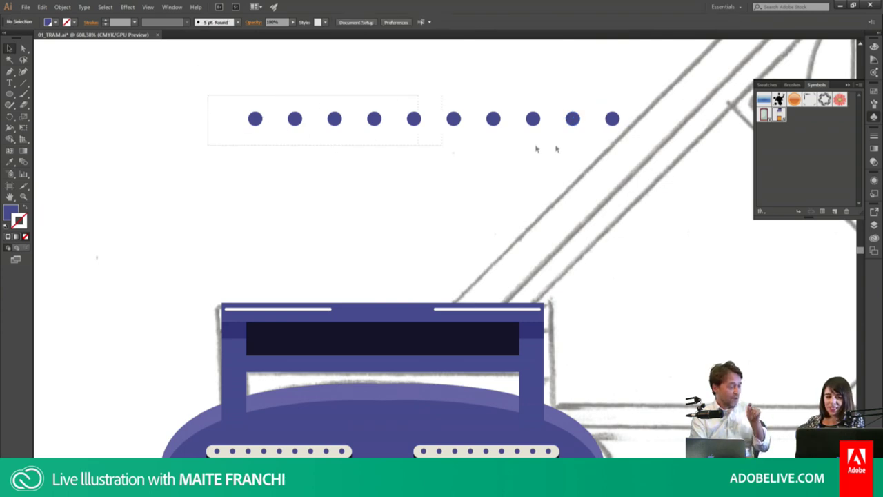
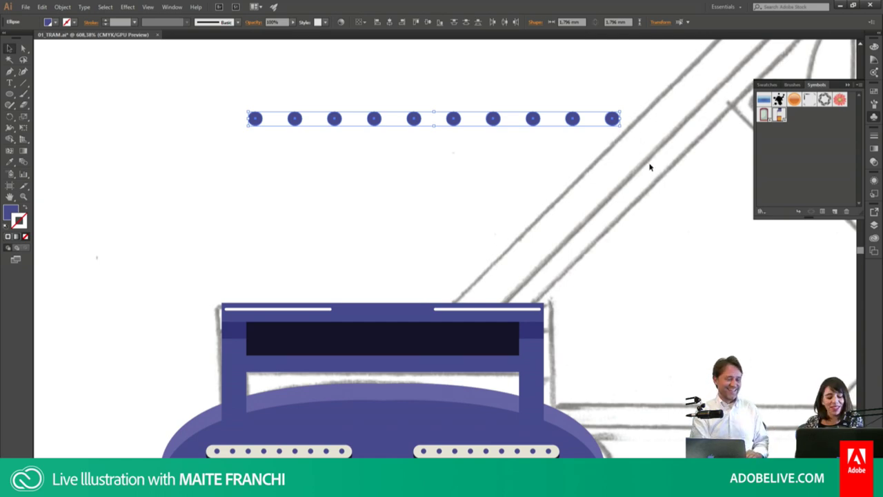
# Step: Deselect the circles and zoom out to show the tram and the sketched carriage
pyautogui.press('Delete')
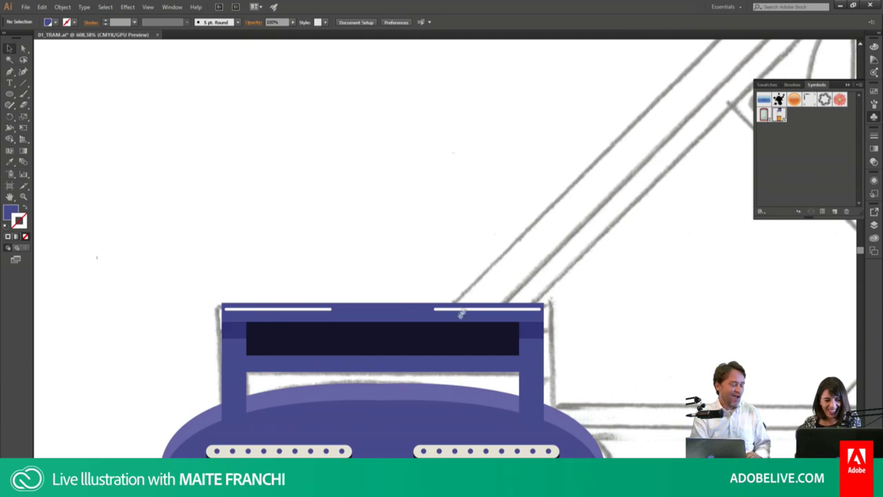
pyautogui.scroll(-2, 441, 166)
pyautogui.scroll(-3, 455, 163)
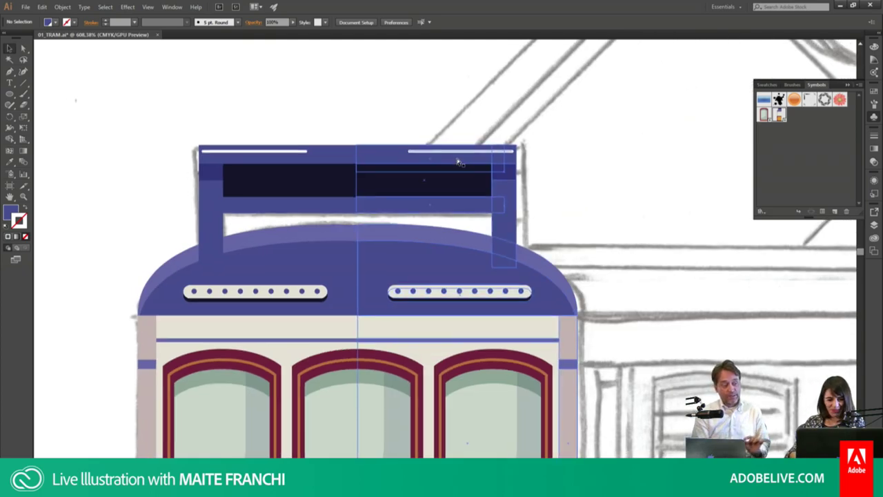
pyautogui.hotkey('ctrl', '-')
pyautogui.hotkey('ctrl', '-')
pyautogui.hotkey('ctrl', '-')
pyautogui.moveTo(615, 281); pyautogui.dragTo(445, 193)
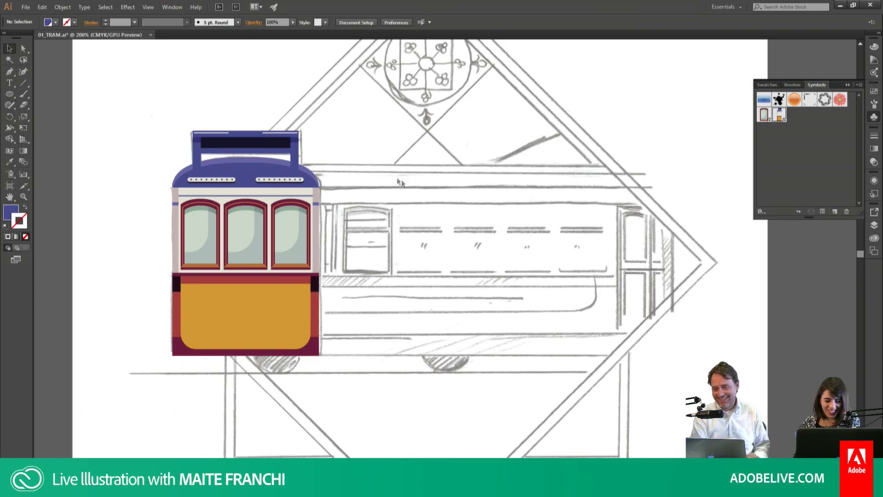
# Step: Draw a long bar rightward from the tram roof and trim its height slightly
pyautogui.press('m')
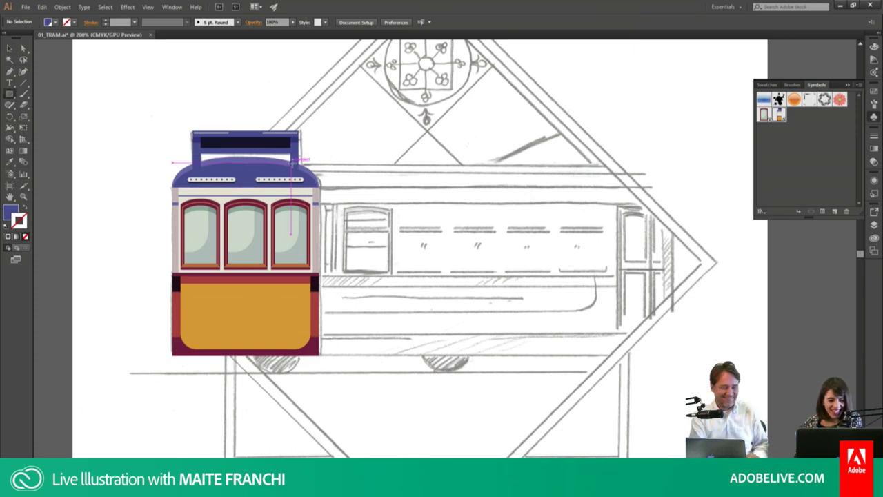
pyautogui.moveTo(298, 163); pyautogui.dragTo(666, 187)
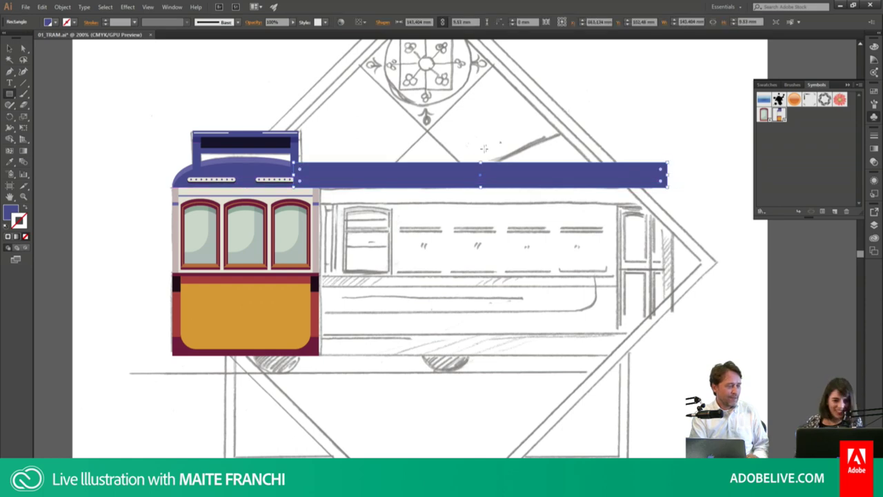
pyautogui.press('v')
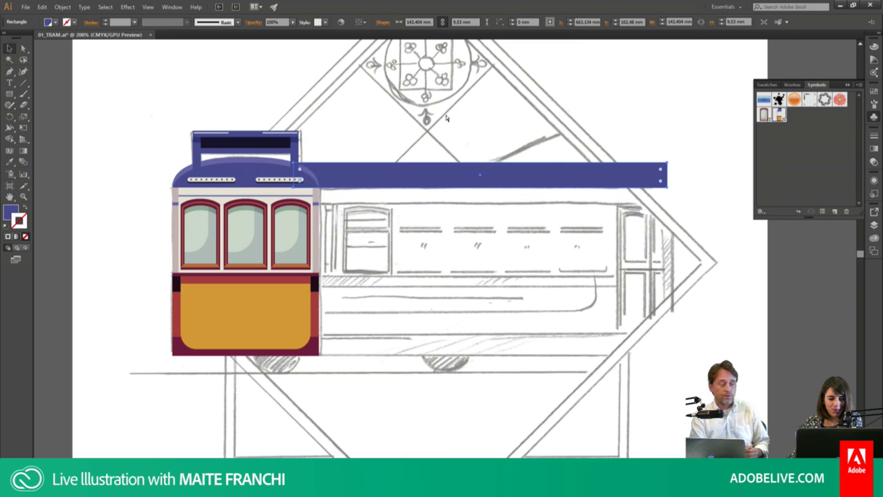
pyautogui.click(382, 149)
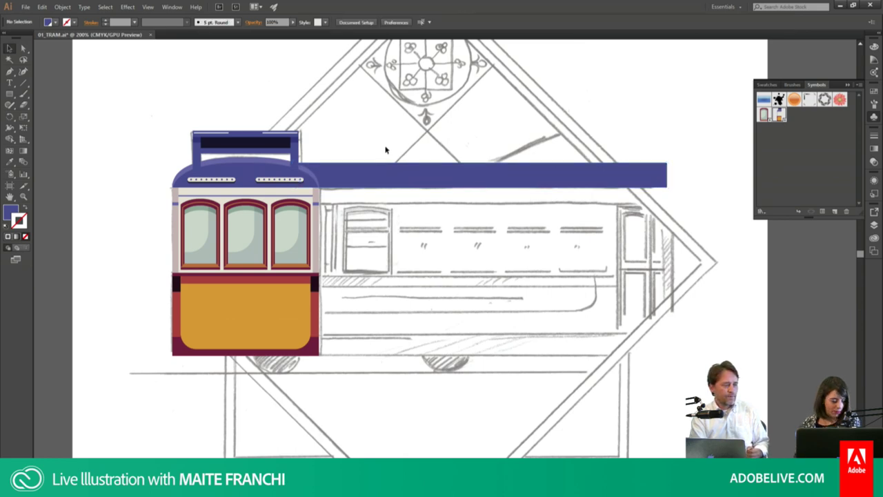
pyautogui.doubleClick(385, 182)
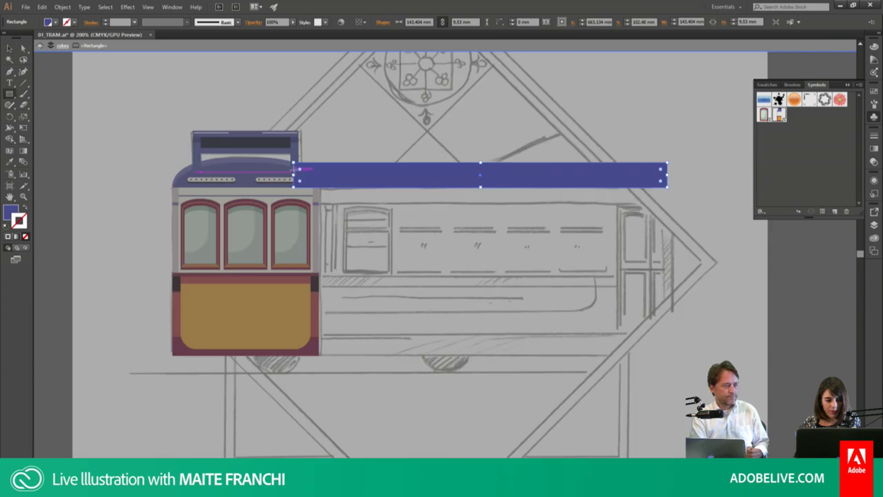
pyautogui.moveTo(667, 187); pyautogui.dragTo(667, 181)
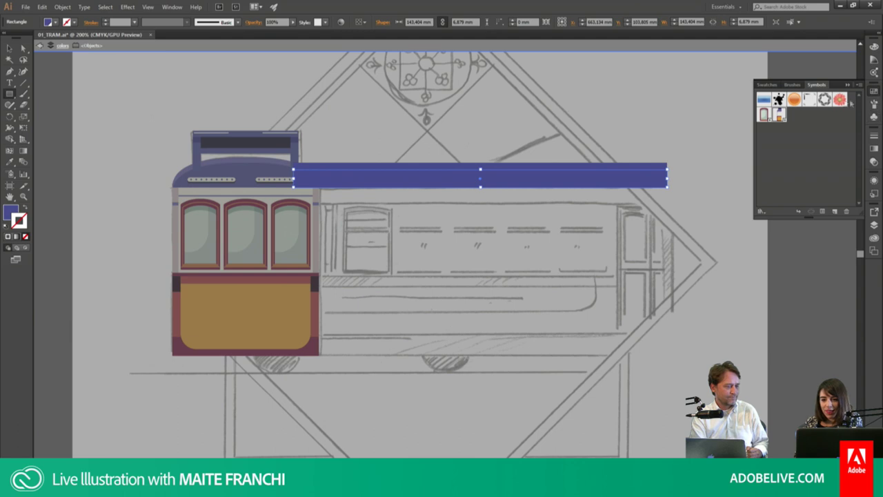
# Step: Fill the bar dark navy with no stroke, then change its fill to purple-blue
pyautogui.click(875, 103)
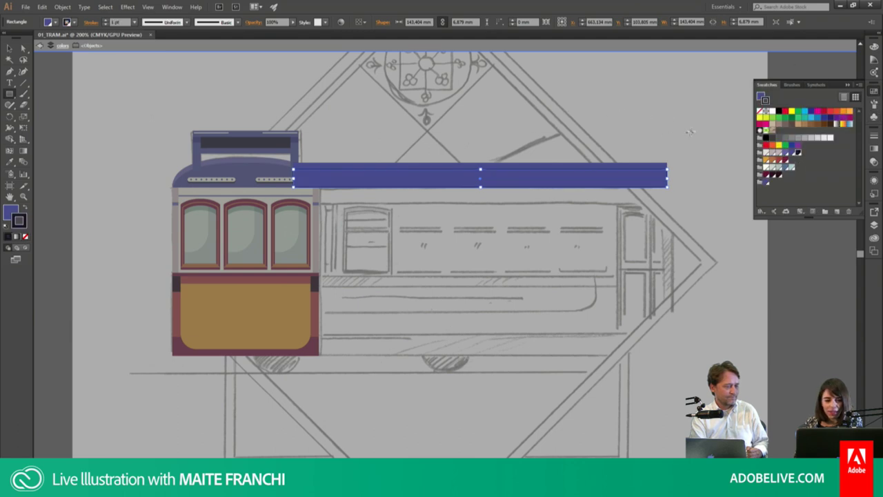
pyautogui.click(25, 209)
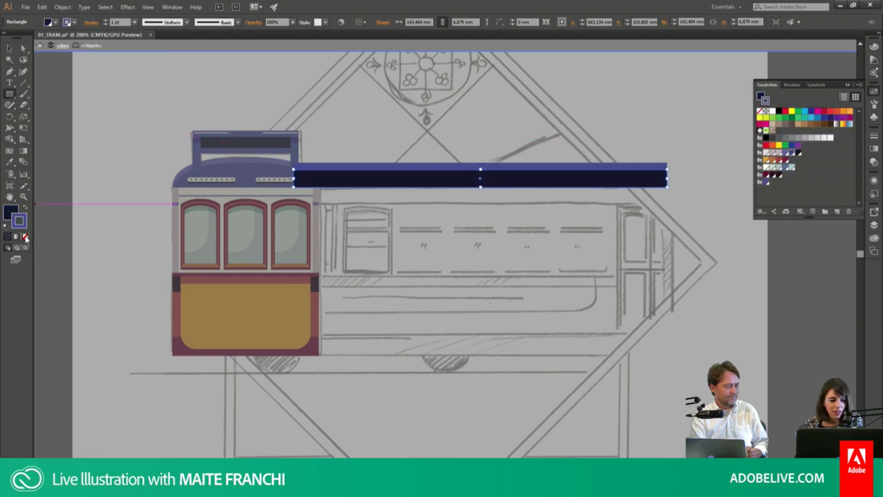
pyautogui.click(26, 238)
pyautogui.press('v')
pyautogui.click(419, 113)
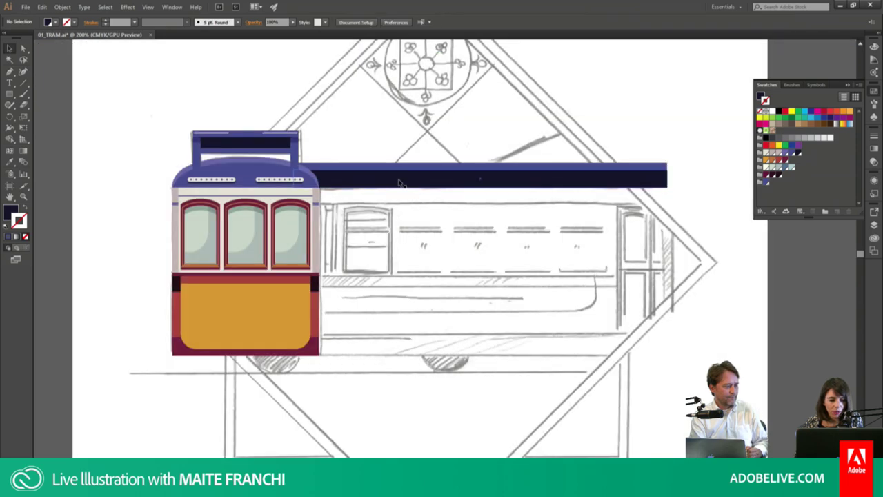
pyautogui.click(432, 169)
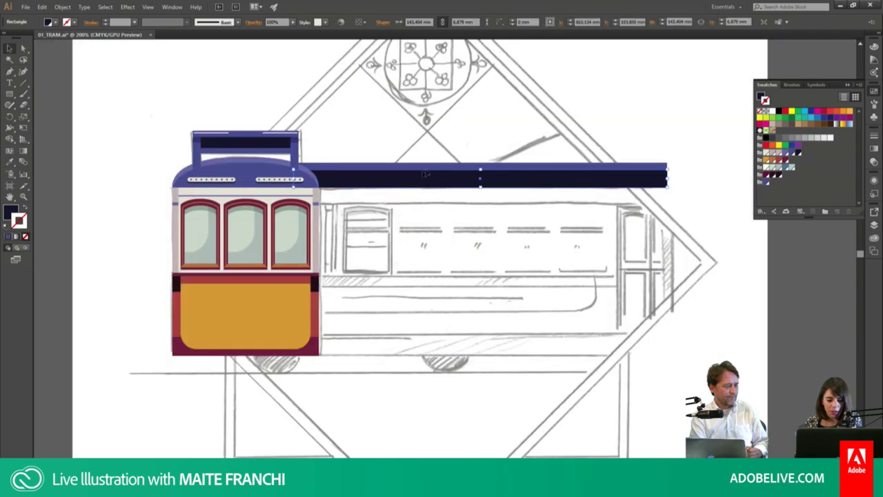
pyautogui.click(795, 153)
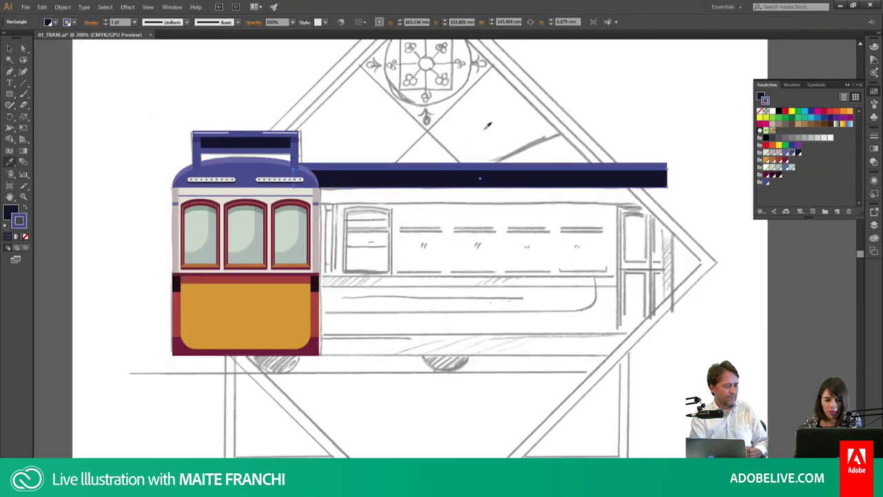
pyautogui.click(27, 207)
pyautogui.click(26, 236)
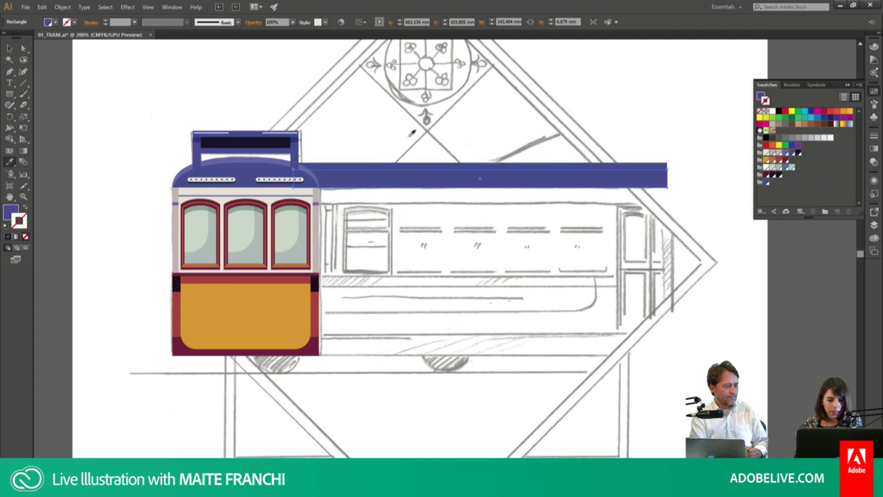
# Step: Reselect the purple-blue bar, clear its outline, and apply the purple-blue swatch to the stroke
pyautogui.press('v')
pyautogui.click(383, 161)
pyautogui.click(383, 163)
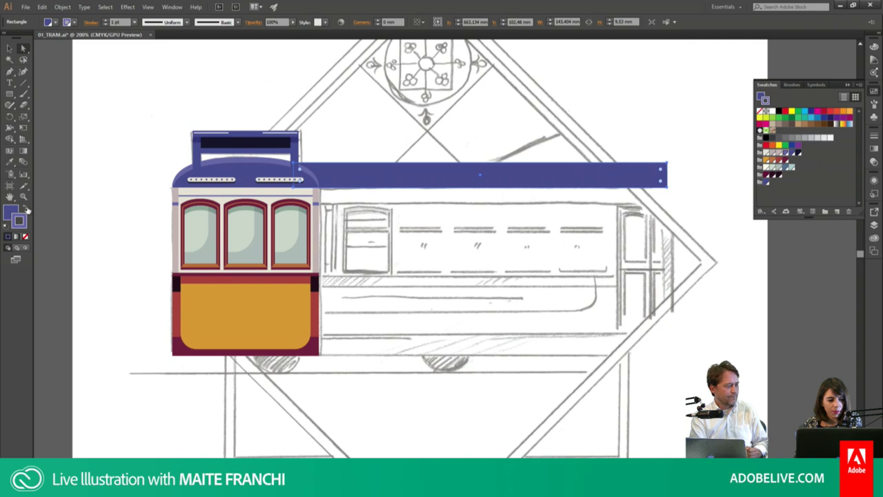
pyautogui.click(26, 237)
pyautogui.click(26, 238)
pyautogui.press('v')
pyautogui.click(736, 127)
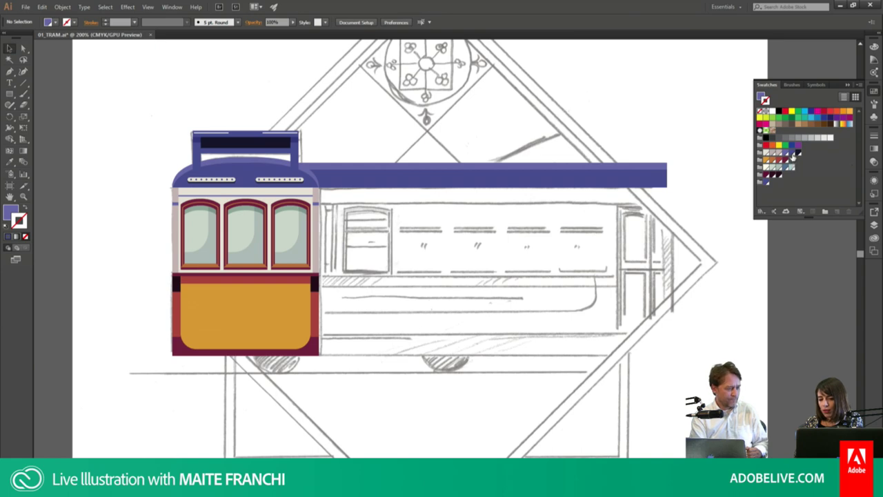
pyautogui.click(792, 155)
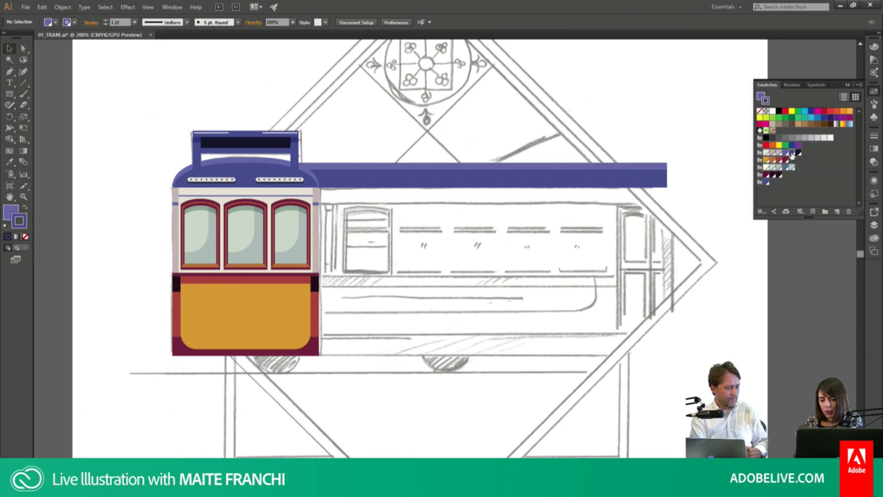
pyautogui.doubleClick(792, 155)
pyautogui.moveTo(471, 153); pyautogui.dragTo(666, 60)
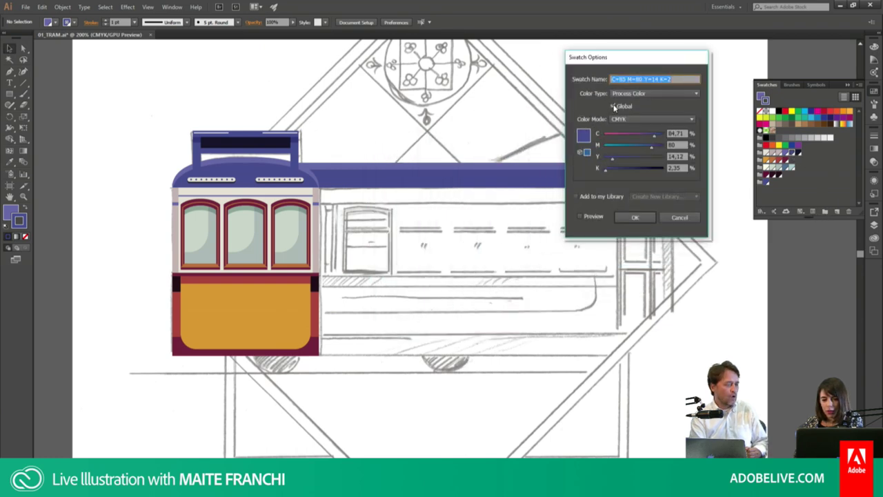
pyautogui.click(581, 216)
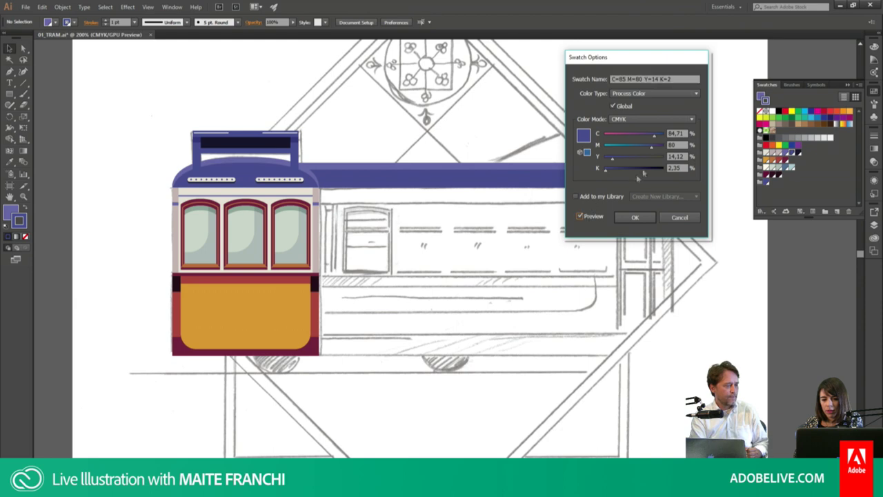
pyautogui.moveTo(654, 139)
pyautogui.mouseDown()
pyautogui.moveTo(630, 139)
pyautogui.moveTo(649, 138)
pyautogui.mouseUp()
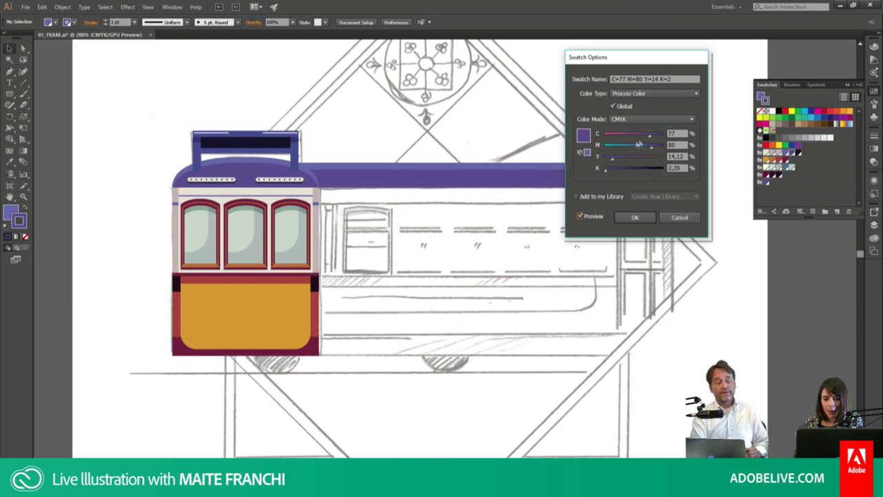
pyautogui.moveTo(649, 136); pyautogui.dragTo(645, 137)
pyautogui.click(678, 217)
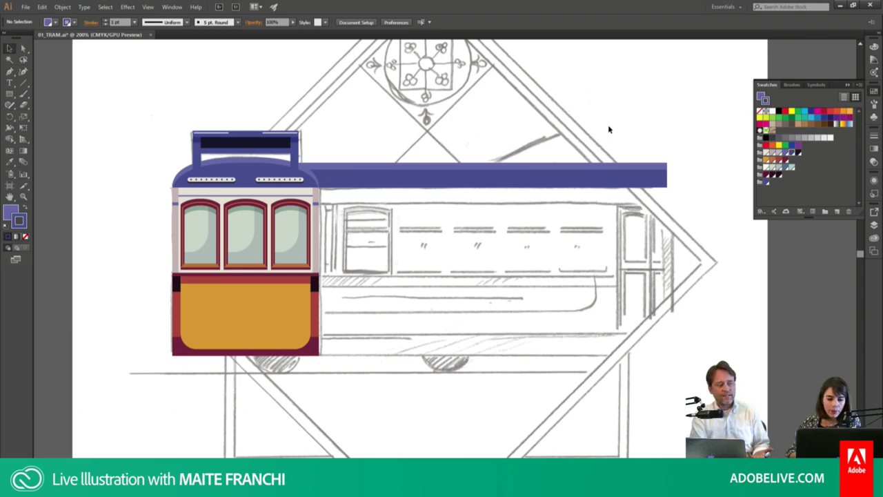
# Step: Select the purple roof bar and the tram together, then deselect them
pyautogui.press('m')
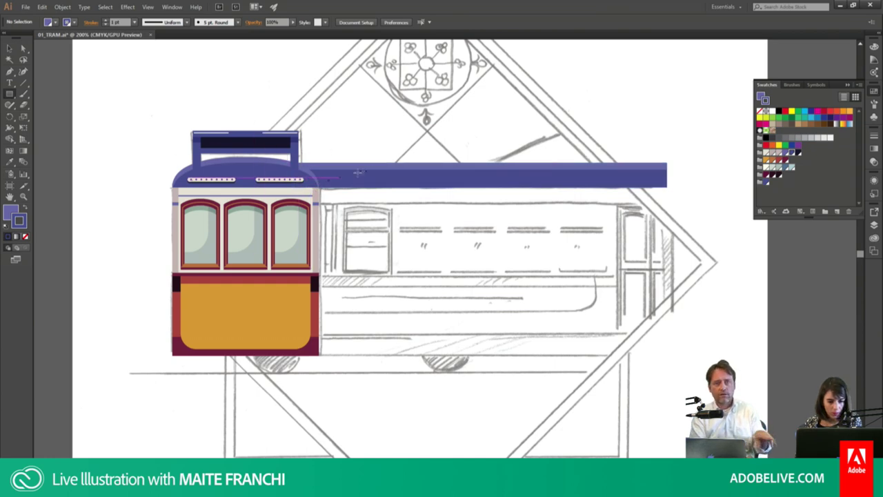
pyautogui.press('v')
pyautogui.click(396, 180)
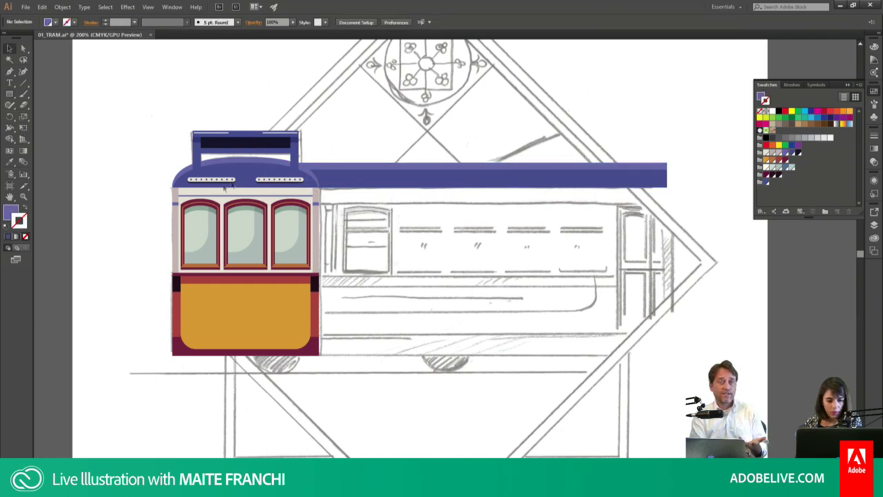
pyautogui.moveTo(124, 104); pyautogui.dragTo(296, 349)
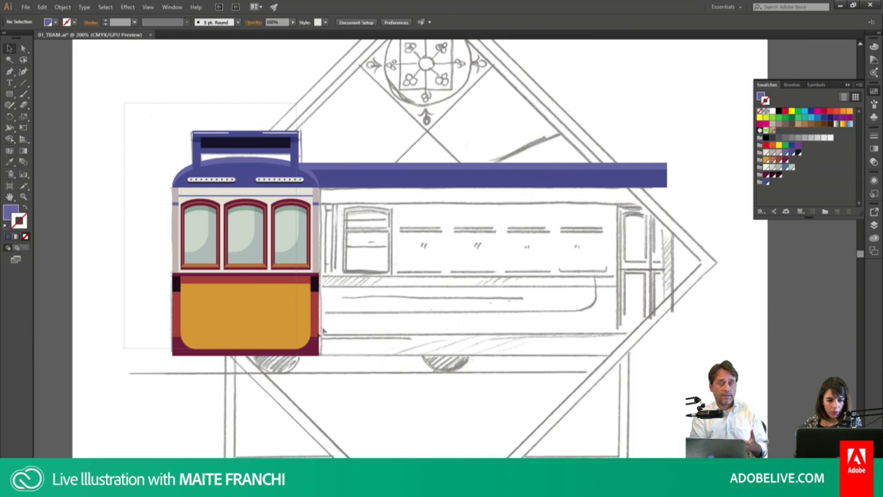
pyautogui.click(403, 194)
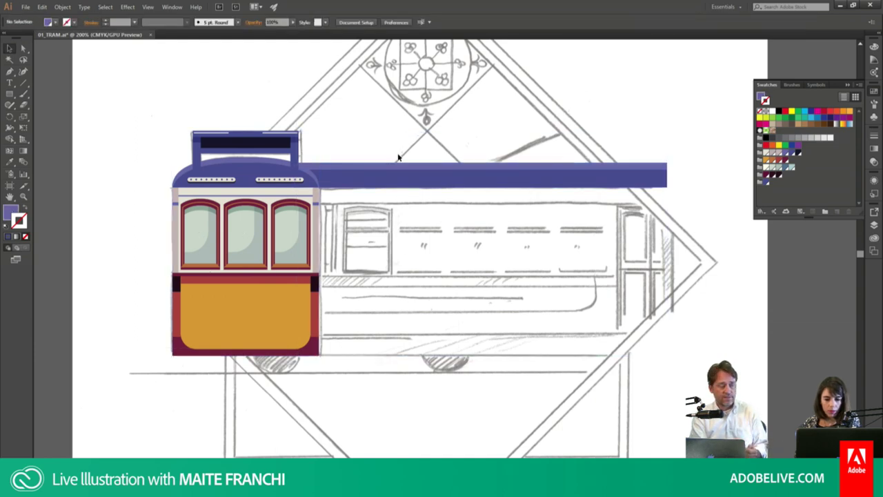
# Step: Draw a carriage panel under the roof bar, match the tram's cream fill, and send it behind
pyautogui.press('m')
pyautogui.moveTo(318, 188)
pyautogui.mouseDown()
pyautogui.moveTo(664, 283)
pyautogui.moveTo(665, 272)
pyautogui.mouseUp()
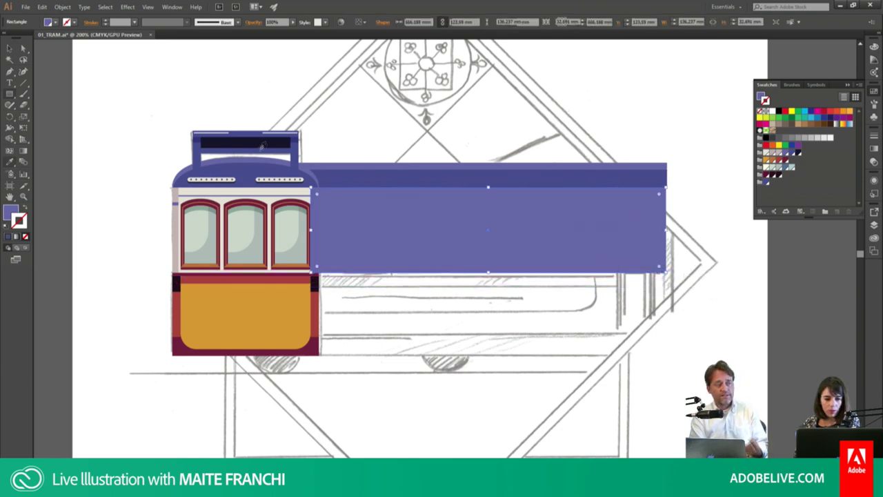
pyautogui.press('i')
pyautogui.click(269, 189)
pyautogui.press('v')
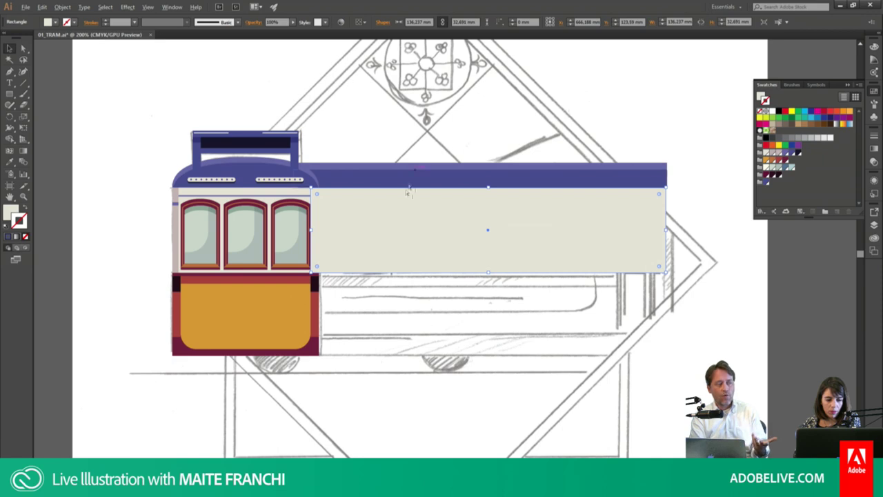
pyautogui.hotkey('ctrl', 'shift', '[')
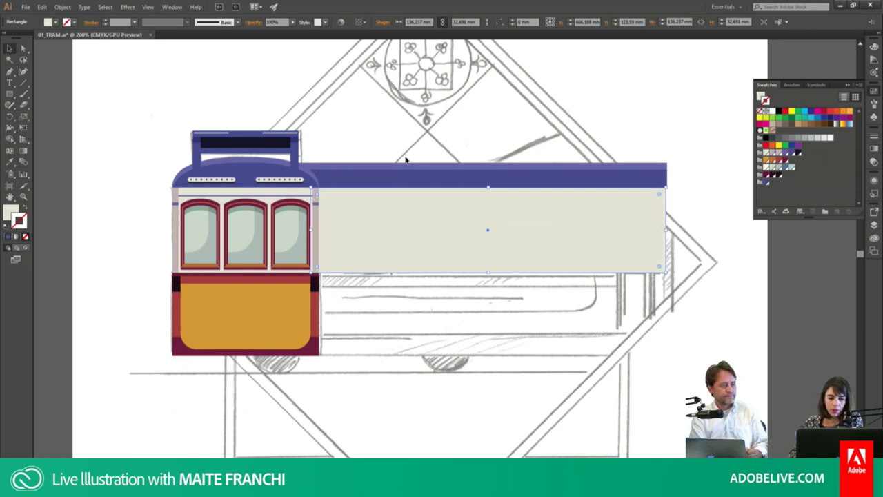
pyautogui.click(530, 140)
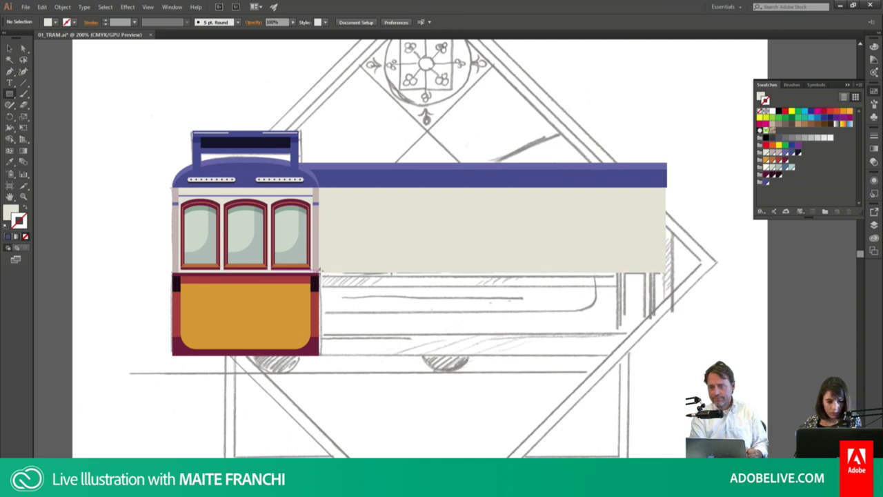
# Step: Draw the lower body band, fill it with the tram's mustard, and send it behind the front
pyautogui.moveTo(319, 270); pyautogui.dragTo(669, 352)
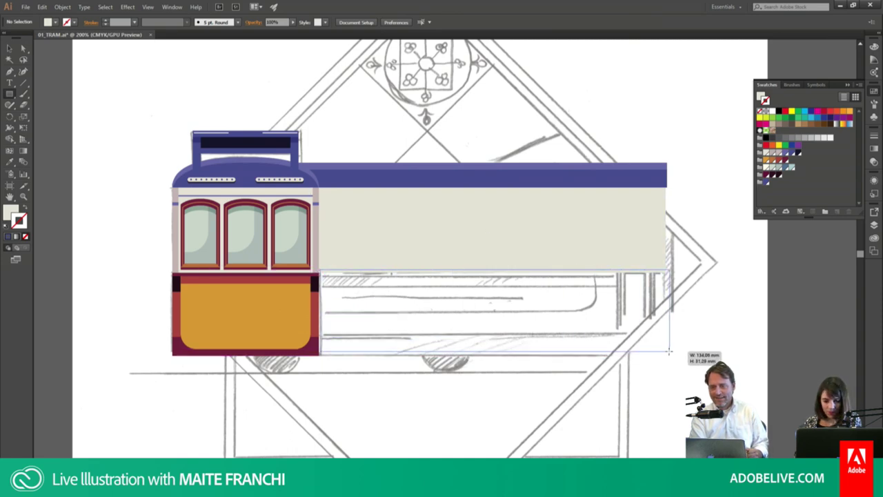
pyautogui.moveTo(669, 352); pyautogui.dragTo(667, 355)
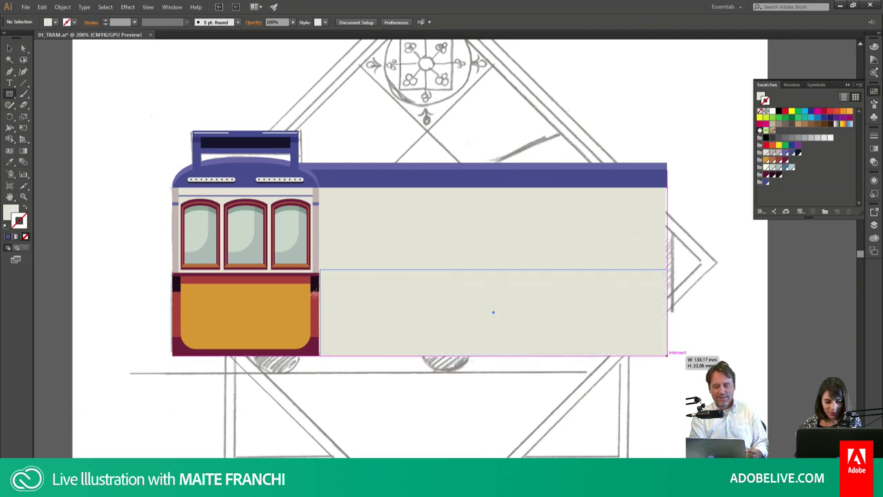
pyautogui.press('v')
pyautogui.moveTo(322, 311); pyautogui.dragTo(311, 314)
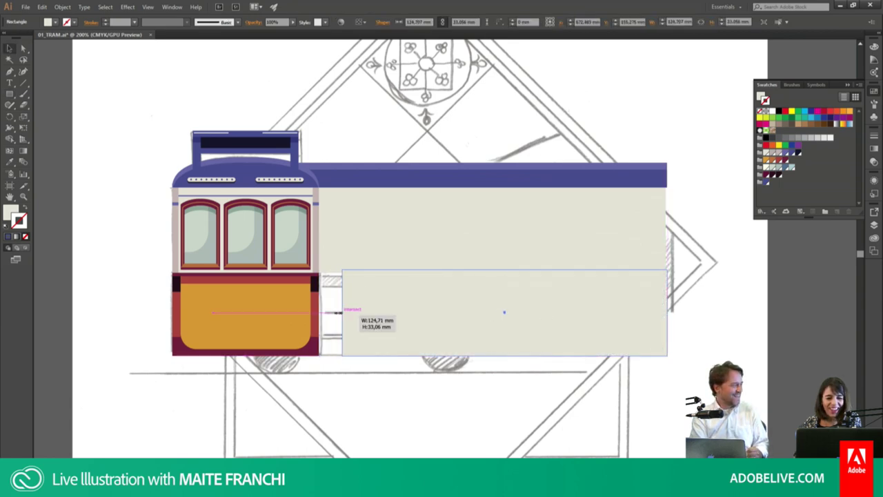
pyautogui.press('i')
pyautogui.click(296, 310)
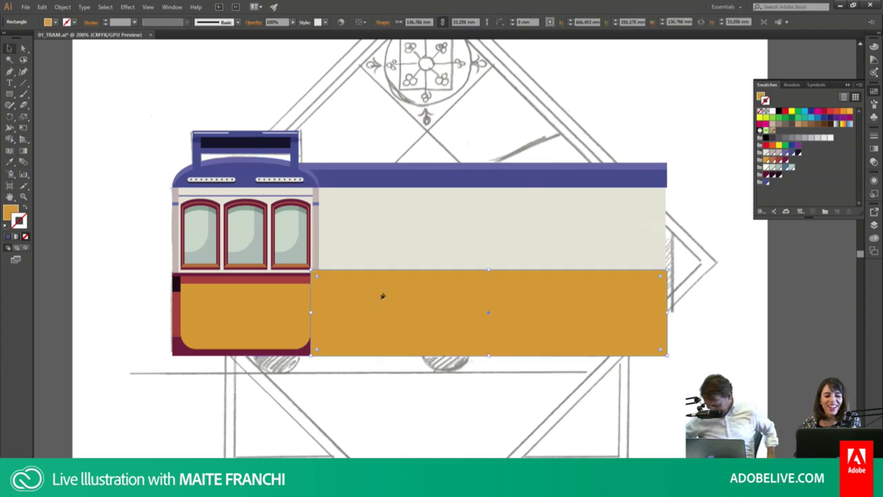
pyautogui.hotkey('ctrl', '[')
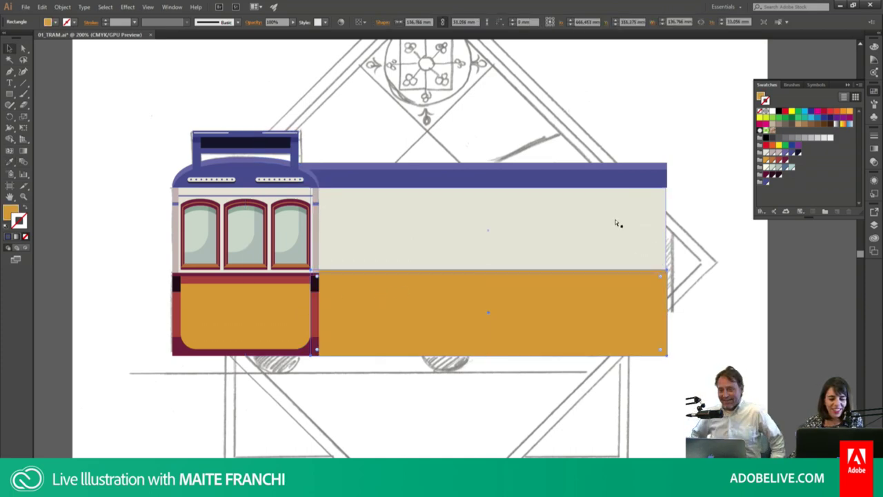
pyautogui.click(553, 129)
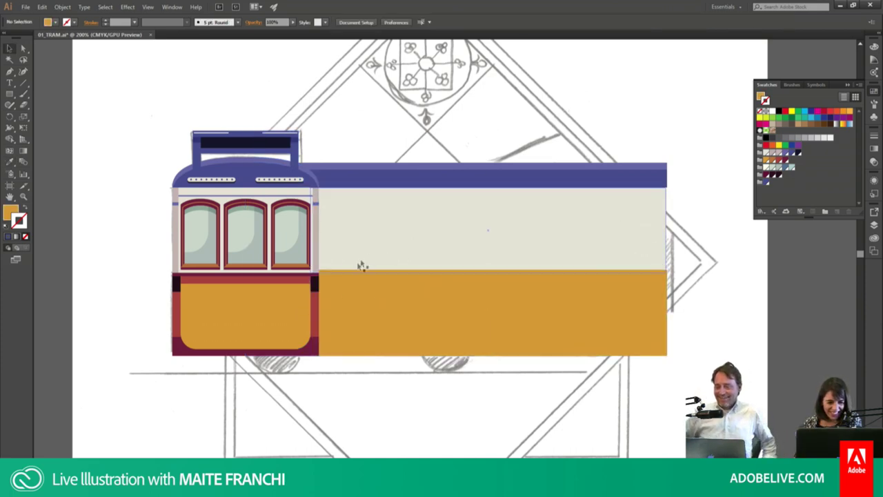
# Step: Add thin maroon and red stripes along the band's top edge
pyautogui.moveTo(319, 270); pyautogui.dragTo(667, 273)
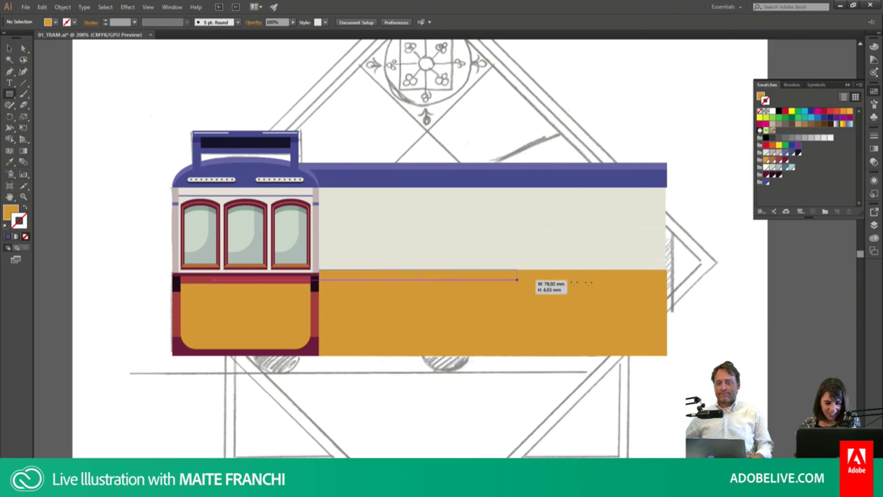
pyautogui.press('i')
pyautogui.click(294, 272)
pyautogui.press('v')
pyautogui.click(412, 145)
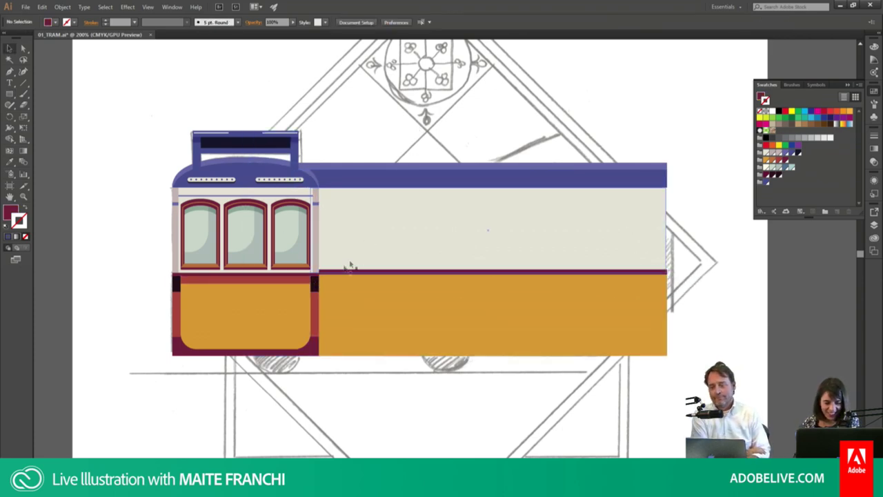
pyautogui.moveTo(320, 284); pyautogui.dragTo(668, 283)
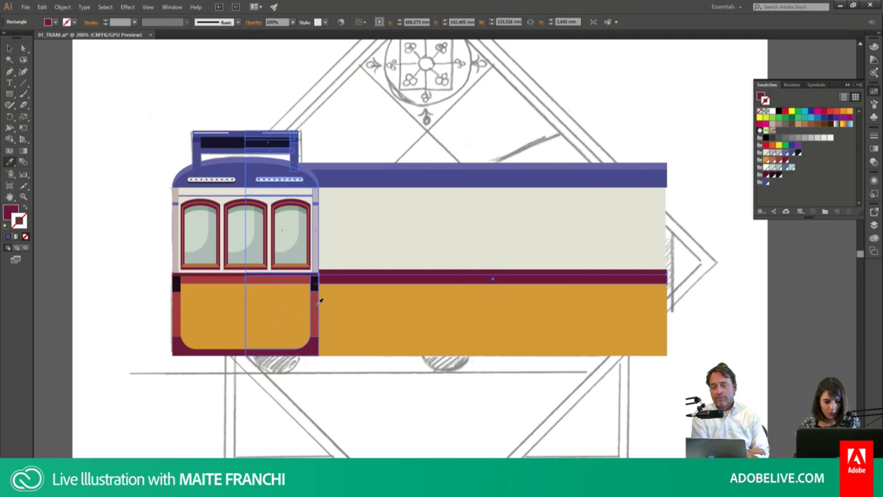
pyautogui.click(455, 97)
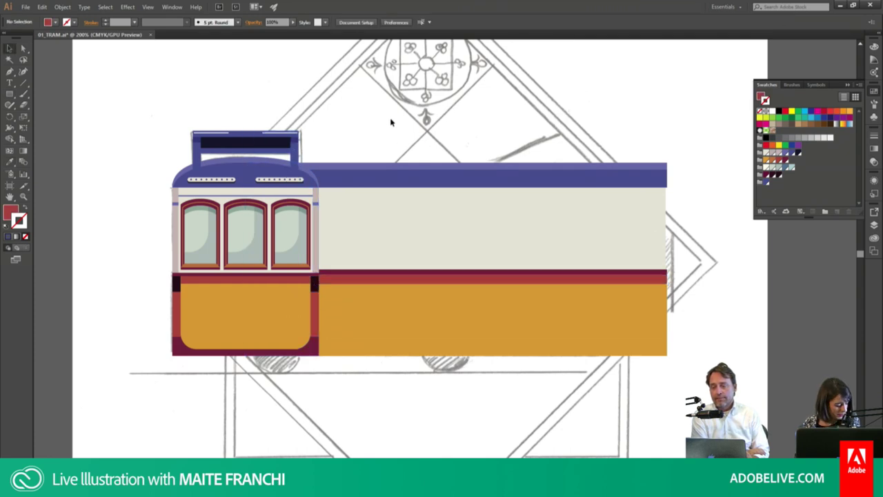
# Step: Divide the mustard band with an overlapping rounded rectangle and make the outer piece rust orange
pyautogui.doubleClick(400, 311)
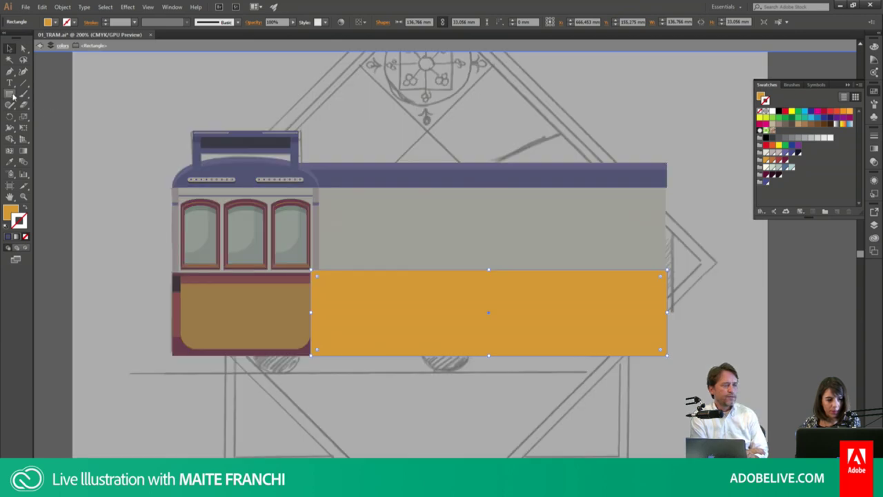
pyautogui.moveTo(10, 94)
pyautogui.mouseDown()
pyautogui.moveTo(58, 122)
pyautogui.moveTo(60, 108)
pyautogui.mouseUp()
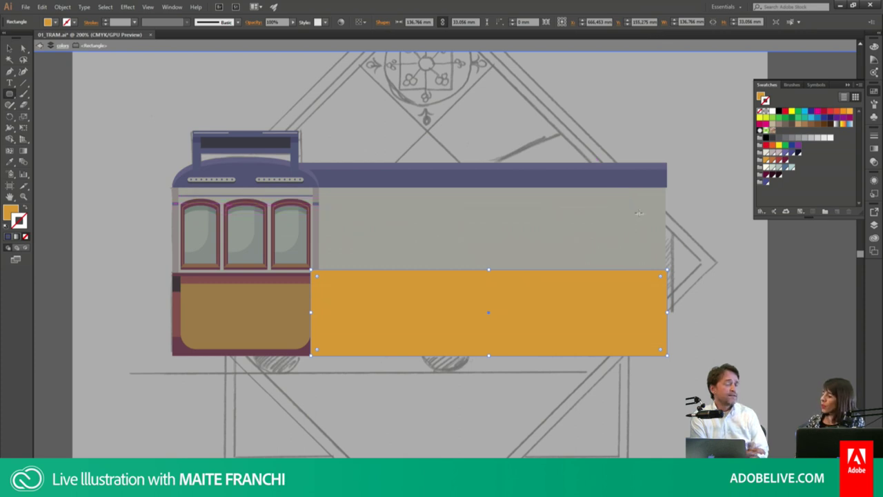
pyautogui.moveTo(265, 198); pyautogui.dragTo(623, 321)
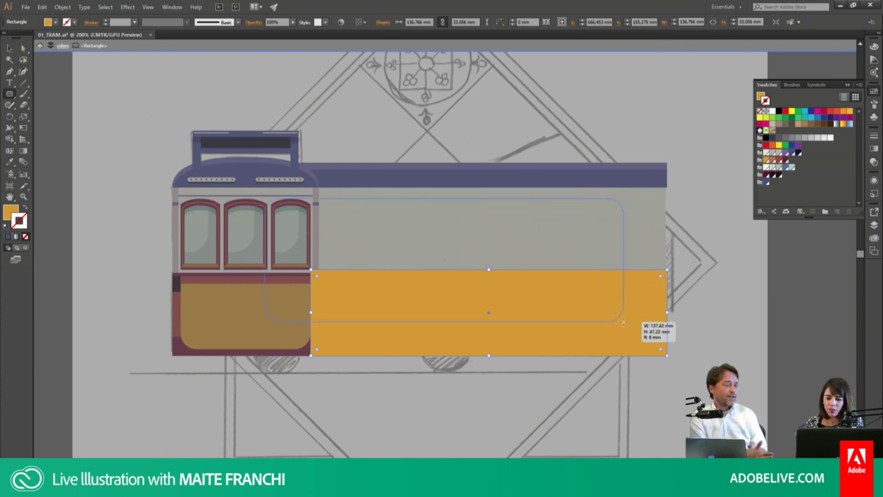
pyautogui.press('v')
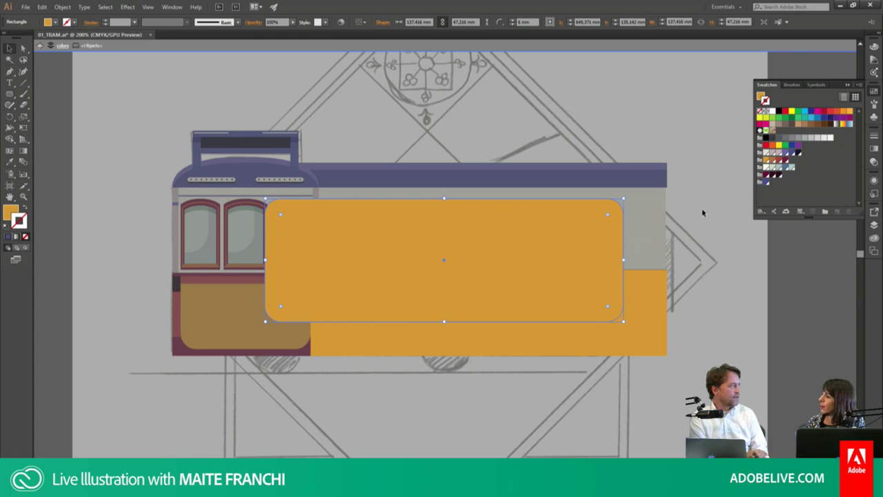
pyautogui.keyDown('shift'); pyautogui.click(653, 281); pyautogui.keyUp('shift')
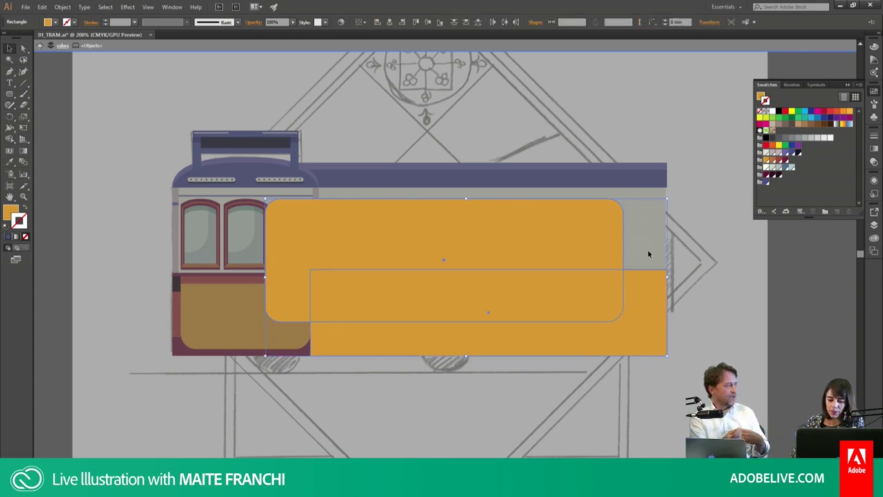
pyautogui.keyDown('alt'); pyautogui.click(499, 202); pyautogui.keyUp('alt')
pyautogui.press('v')
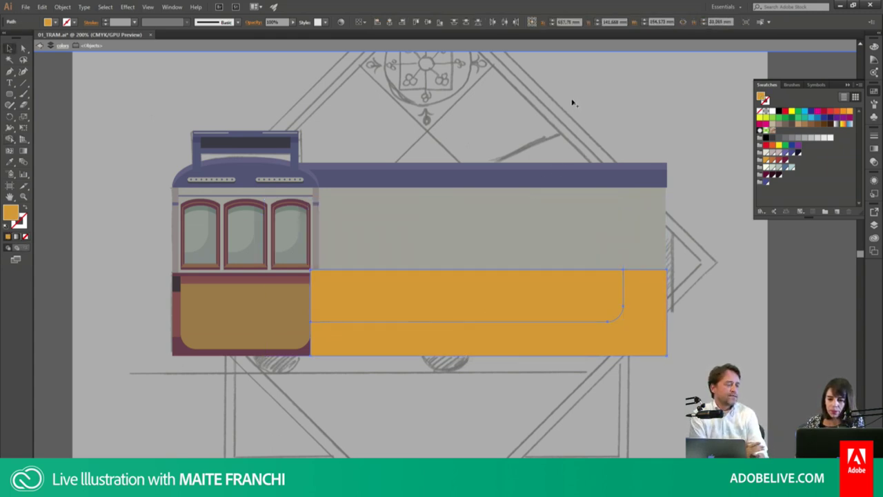
pyautogui.click(779, 163)
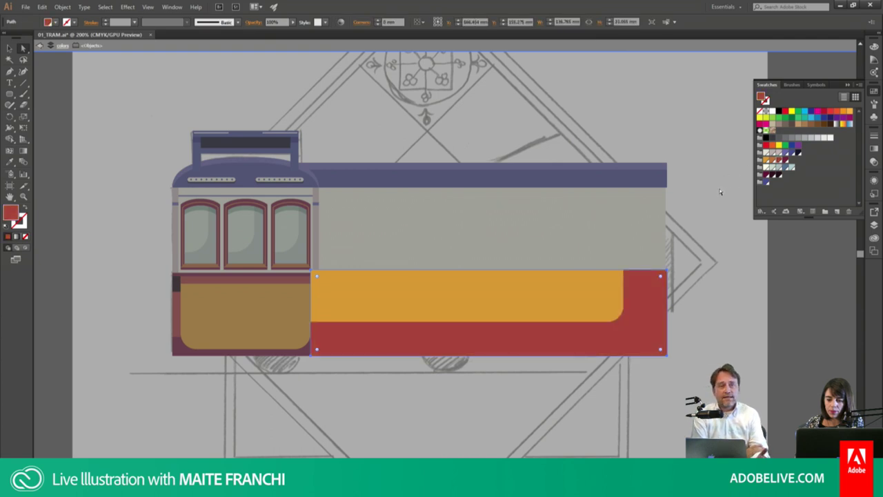
pyautogui.click(776, 165)
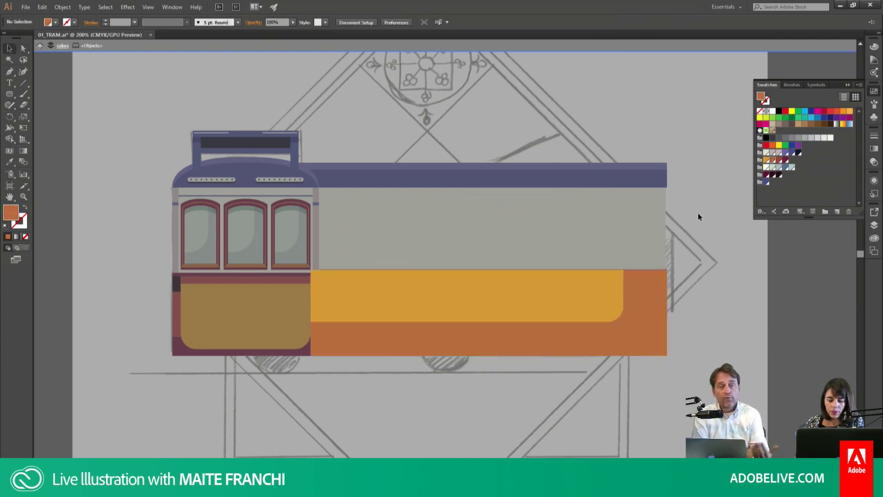
pyautogui.doubleClick(697, 213)
pyautogui.scroll(-2, 690, 228)
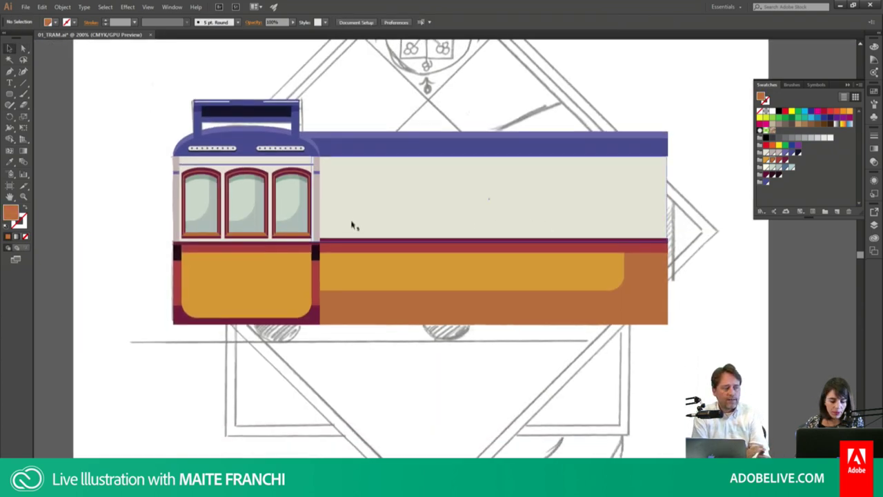
# Step: Draw a straight line across the mustard panel with a white stroke and no fill
pyautogui.press('p')
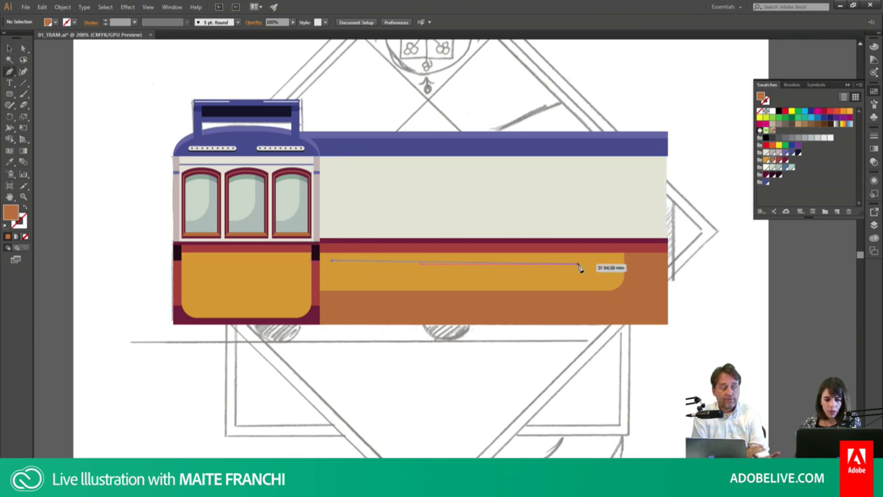
pyautogui.click(579, 260)
pyautogui.click(27, 209)
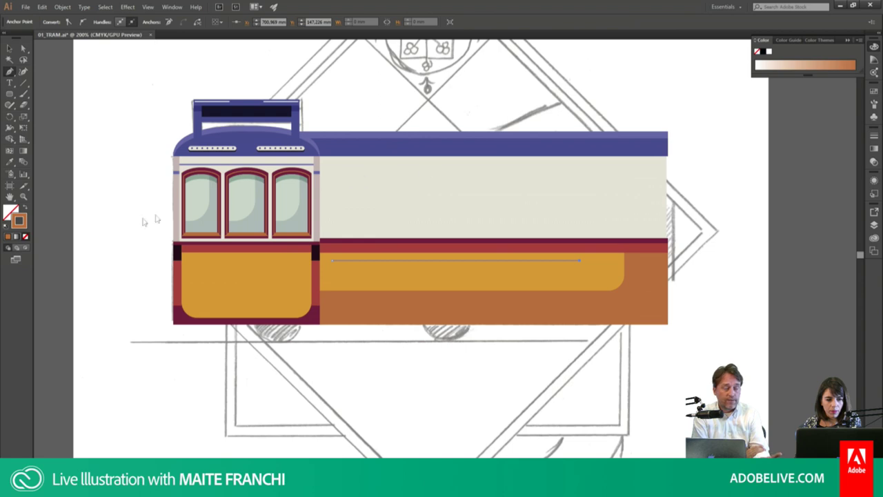
pyautogui.doubleClick(20, 221)
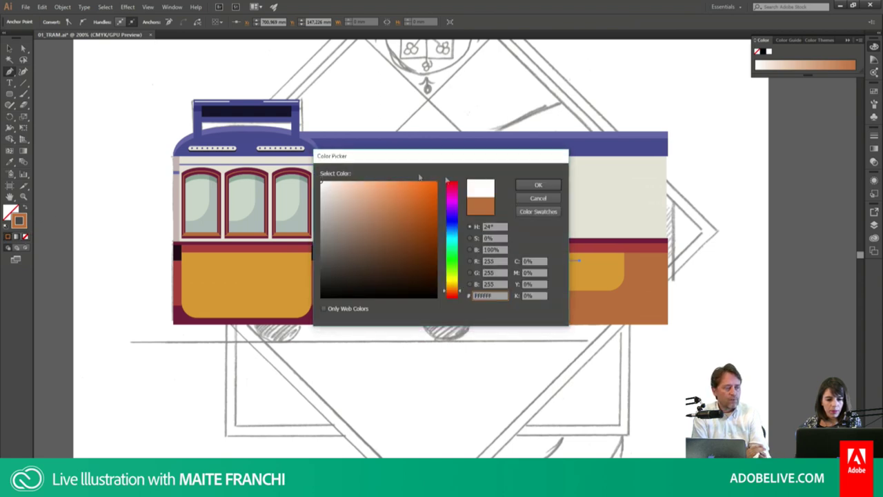
pyautogui.click(545, 184)
# Step: Give the white line round joins and a 2 pt stroke weight
pyautogui.click(874, 140)
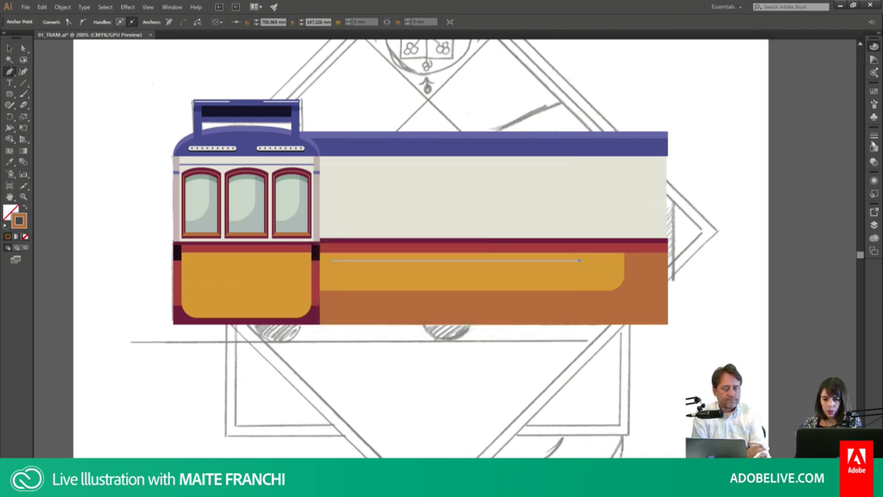
pyautogui.click(874, 138)
pyautogui.click(874, 138)
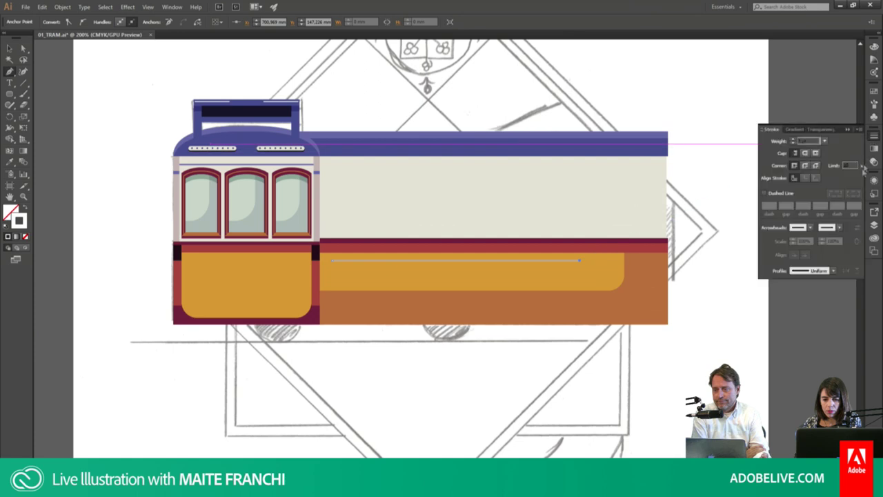
pyautogui.click(805, 166)
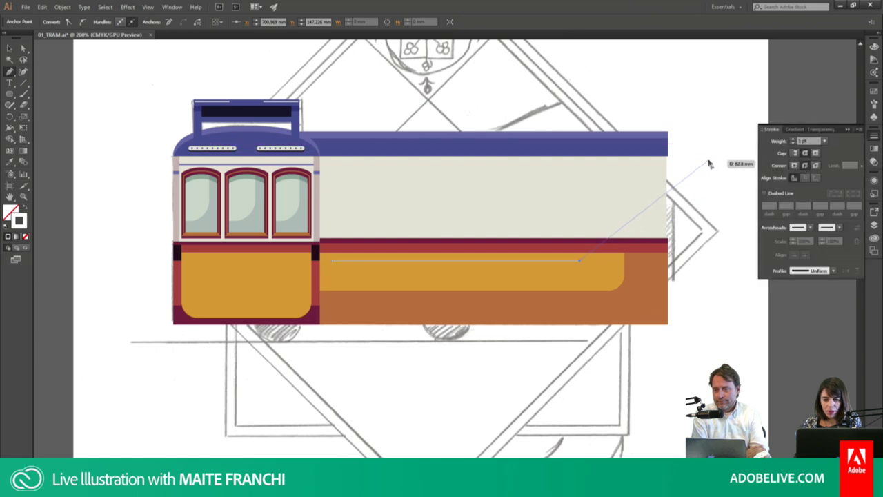
pyautogui.press('v')
pyautogui.click(793, 138)
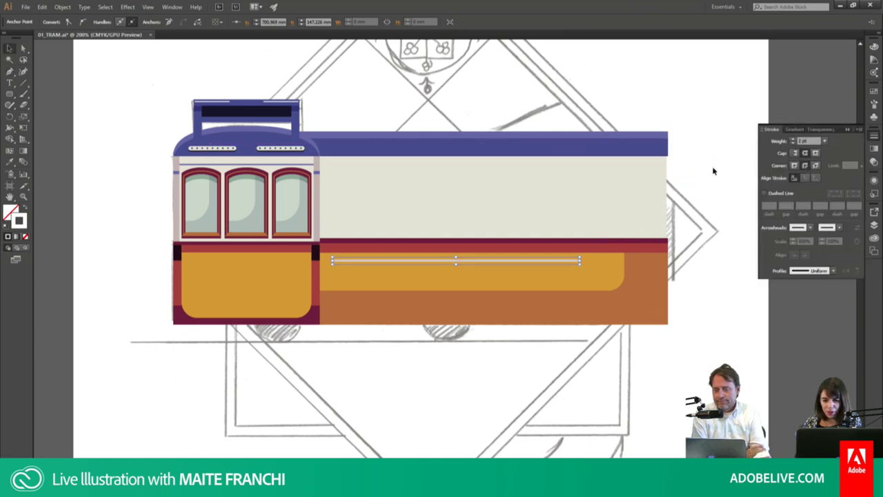
pyautogui.click(708, 209)
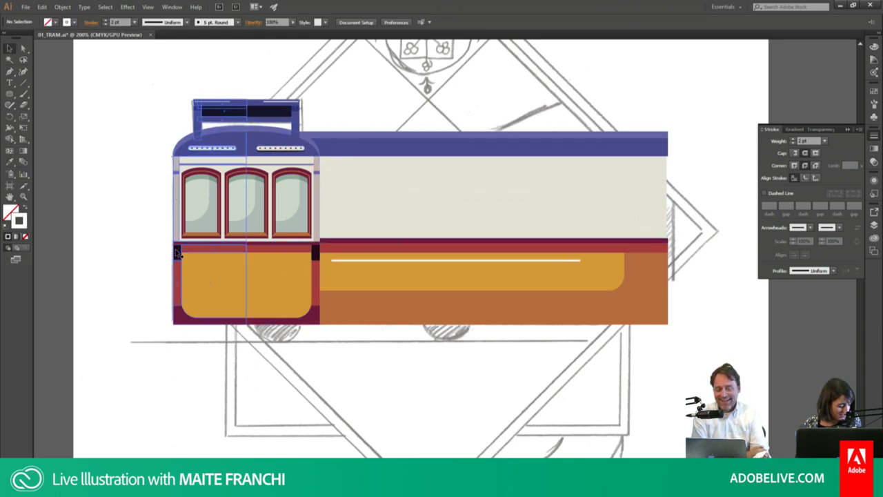
pyautogui.press('z')
pyautogui.moveTo(508, 268); pyautogui.dragTo(477, 267)
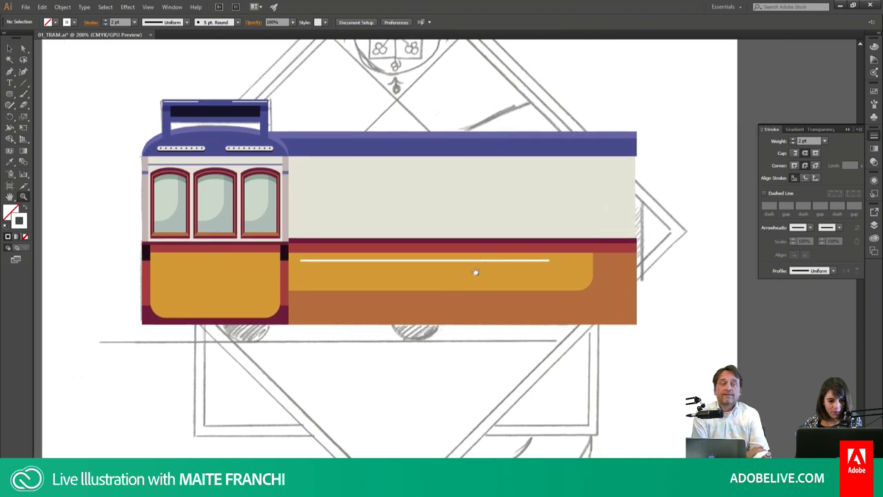
pyautogui.press('v')
pyautogui.click(476, 288)
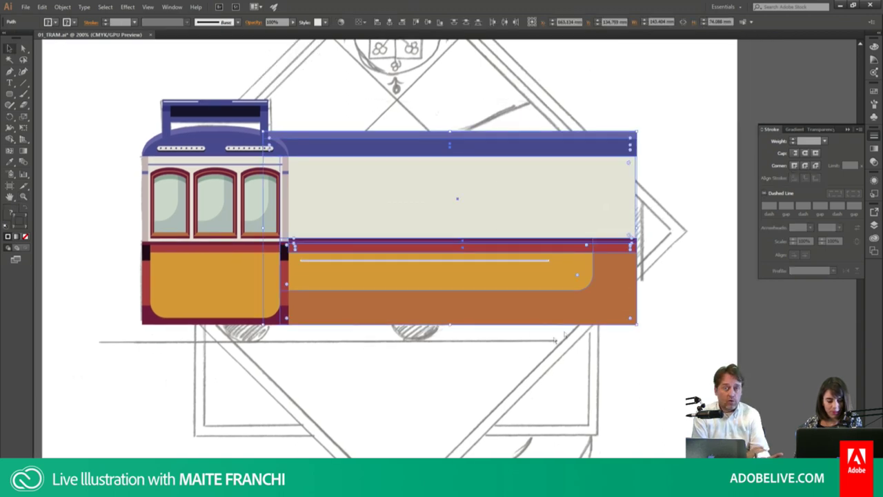
pyautogui.hotkey('ctrl', 'shift', ']')
pyautogui.click(694, 252)
pyautogui.press('z')
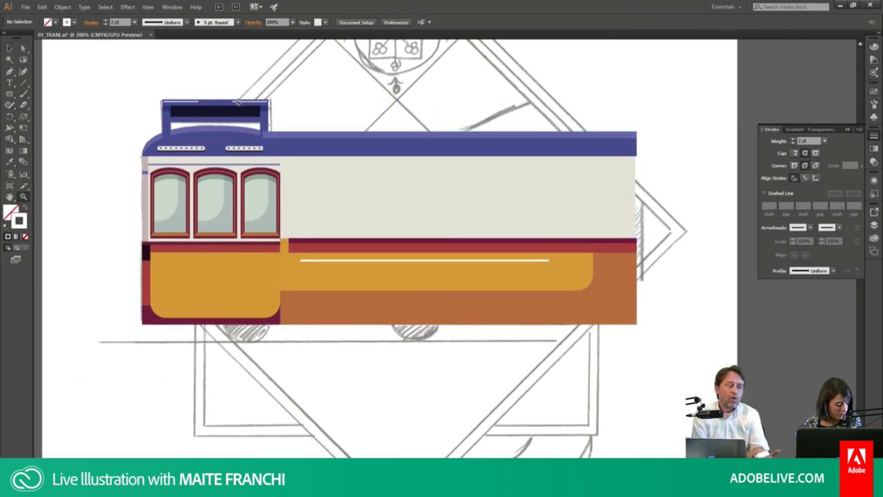
pyautogui.press('v')
pyautogui.click(418, 162)
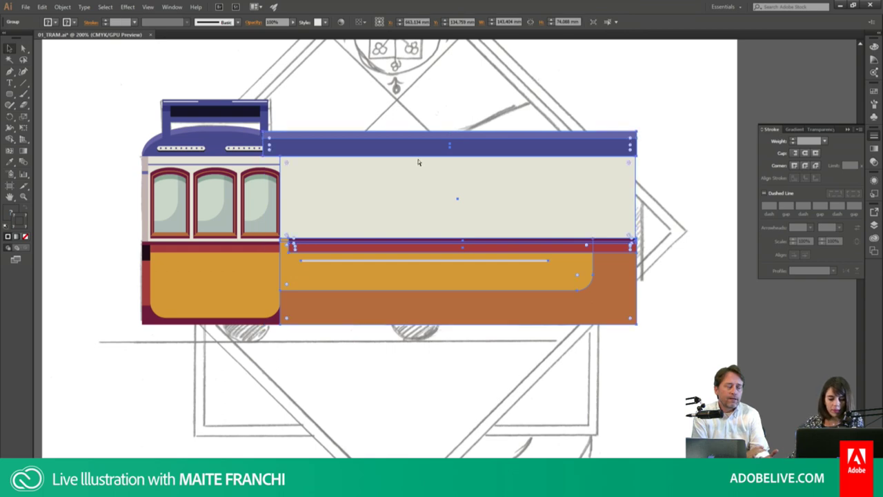
pyautogui.hotkey('ctrl', 'shift', '[')
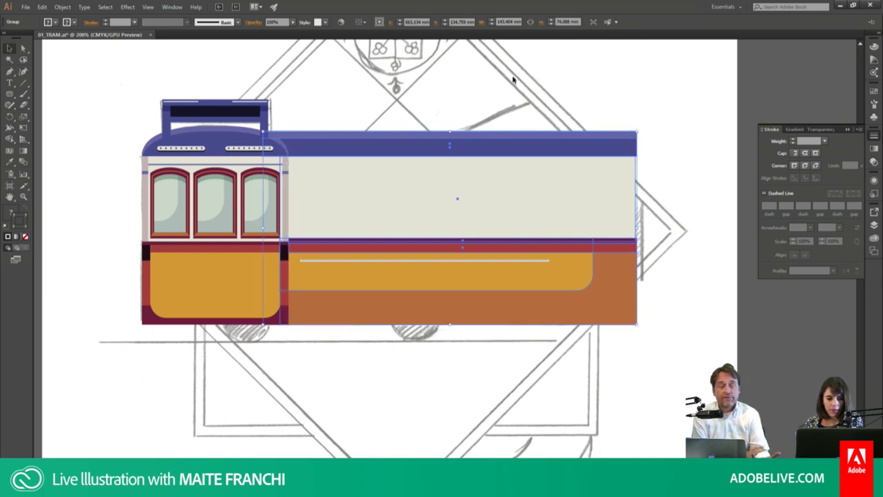
pyautogui.click(499, 87)
pyautogui.press('z')
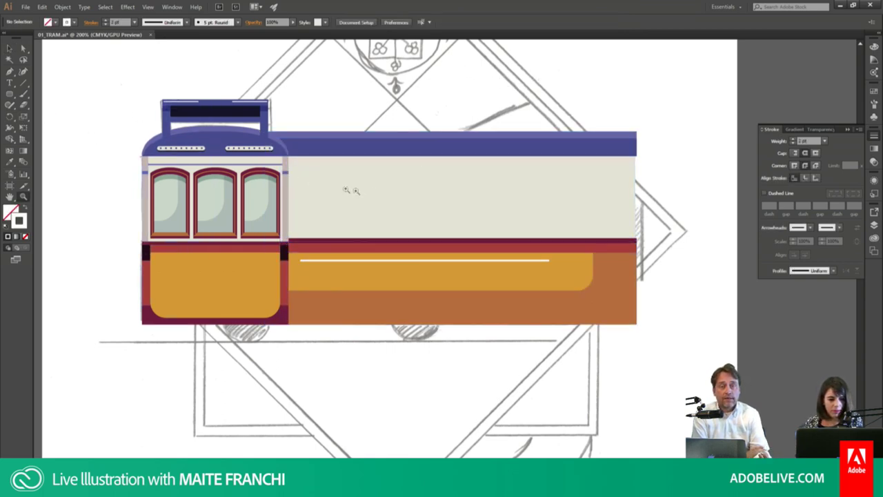
pyautogui.moveTo(255, 105); pyautogui.dragTo(696, 343)
# Step: Switch to Outline view and zoom in on the sketched side window
pyautogui.hotkey('ctrl', 'y')
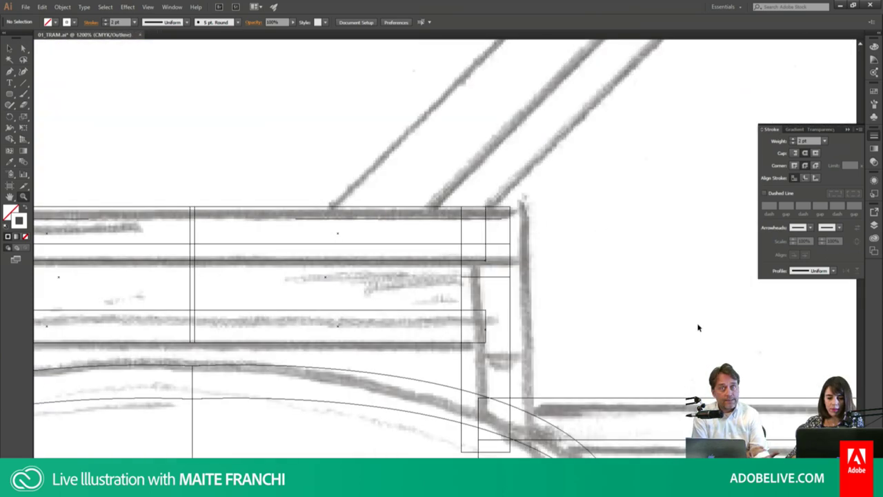
pyautogui.scroll(-5, 698, 327)
pyautogui.scroll(-2, 698, 328)
pyautogui.moveTo(698, 328)
pyautogui.mouseDown()
pyautogui.moveTo(408, 164)
pyautogui.moveTo(326, 81)
pyautogui.mouseUp()
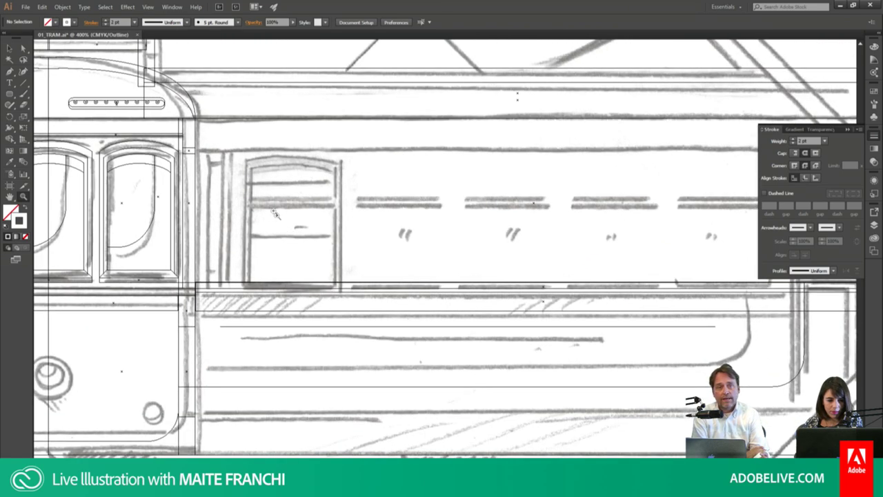
pyautogui.moveTo(214, 143); pyautogui.dragTo(430, 303)
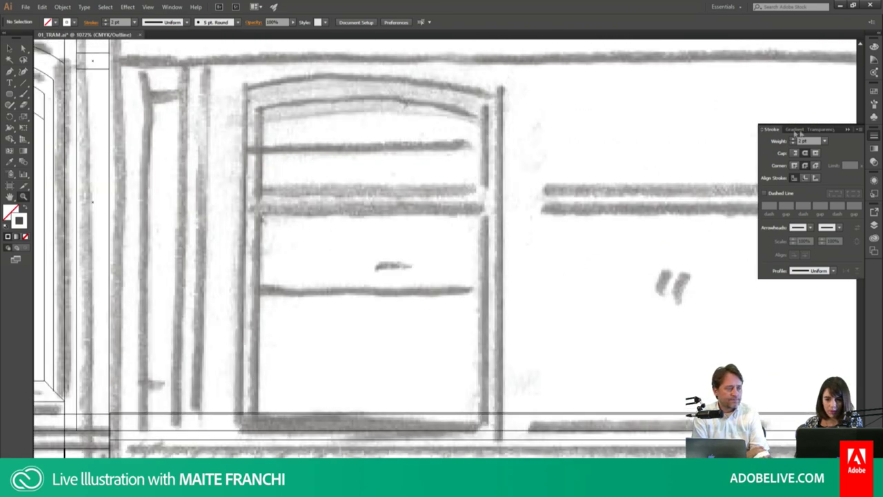
# Step: Copy all the artwork from the window symbol and paste it onto the drawing
pyautogui.click(873, 121)
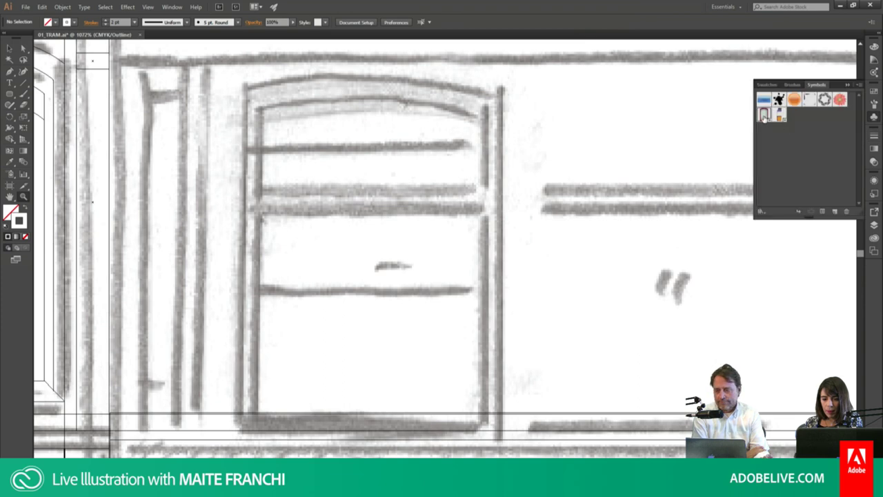
pyautogui.hotkey('ctrl', 'y')
pyautogui.hotkey('ctrl', 'a')
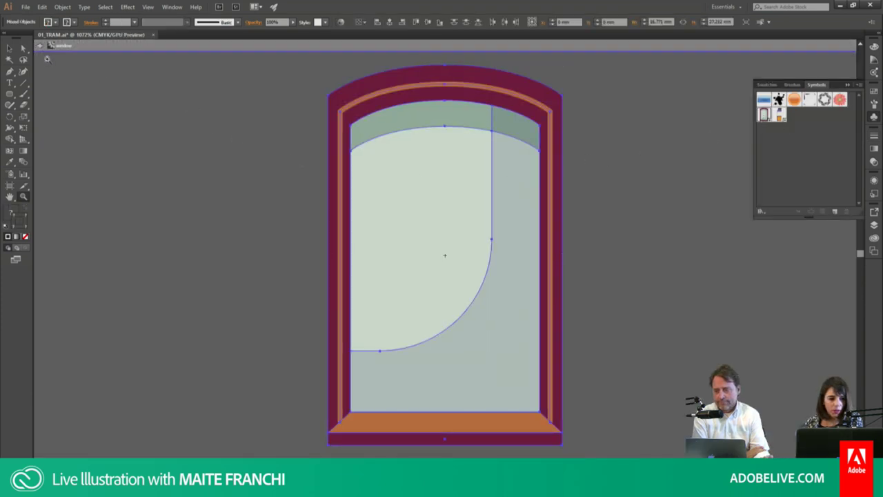
pyautogui.click(39, 45)
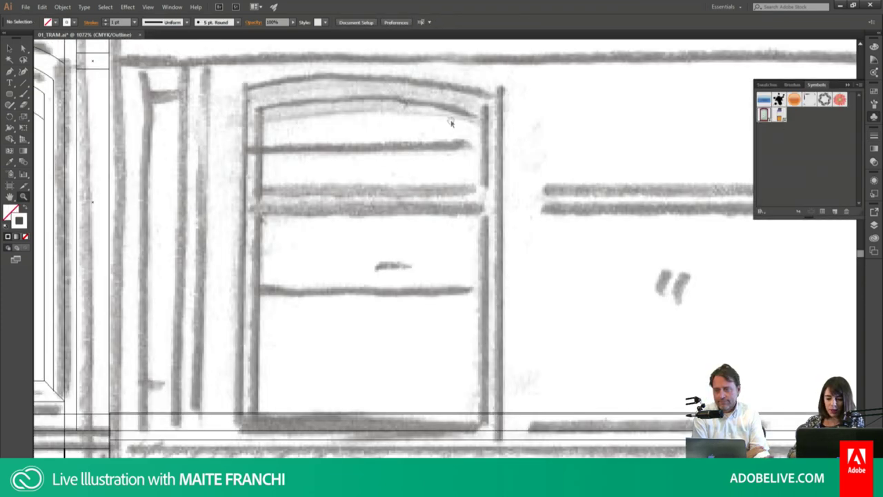
pyautogui.hotkey('ctrl', '-')
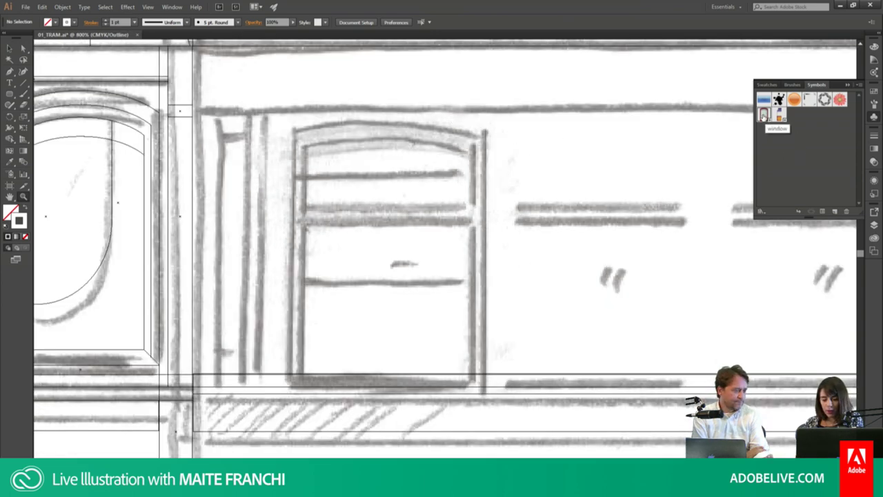
pyautogui.hotkey('ctrl', 'v')
# Step: Move the pasted window onto the sketched window, widen it, and add a thin bar across its glass
pyautogui.moveTo(476, 158)
pyautogui.mouseDown()
pyautogui.moveTo(365, 158)
pyautogui.moveTo(414, 121)
pyautogui.moveTo(415, 140)
pyautogui.mouseUp()
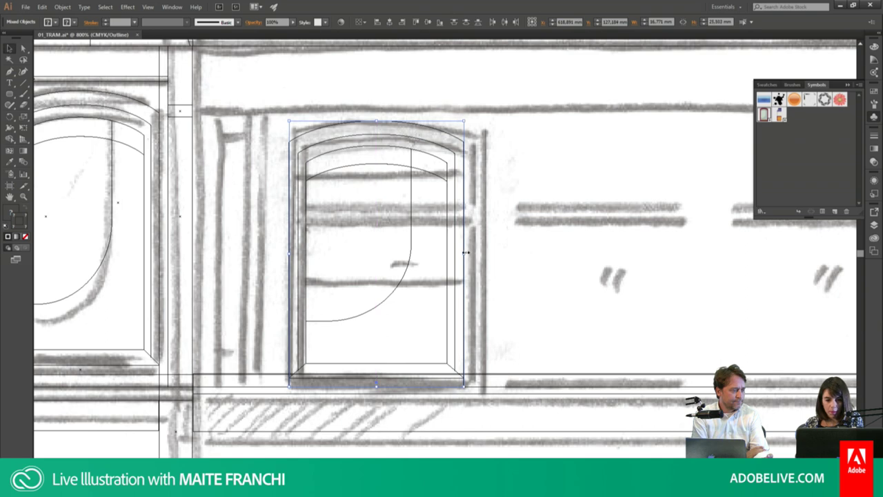
pyautogui.moveTo(465, 253); pyautogui.dragTo(485, 253)
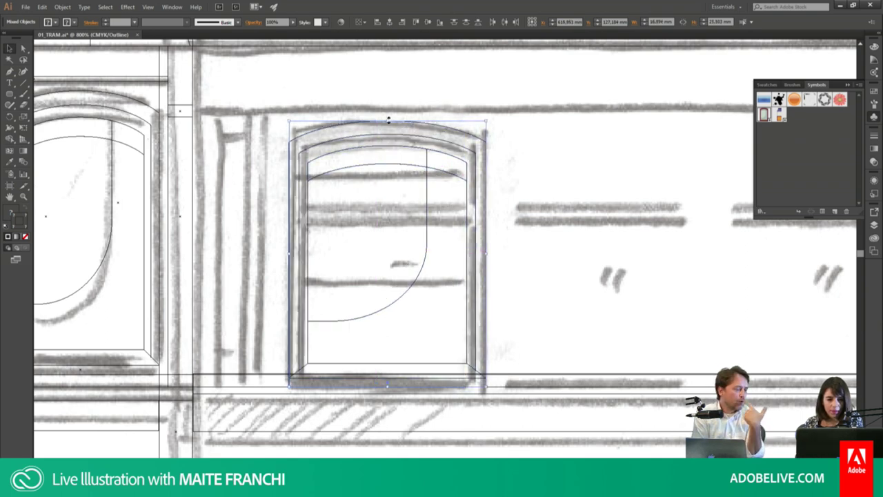
pyautogui.click(386, 93)
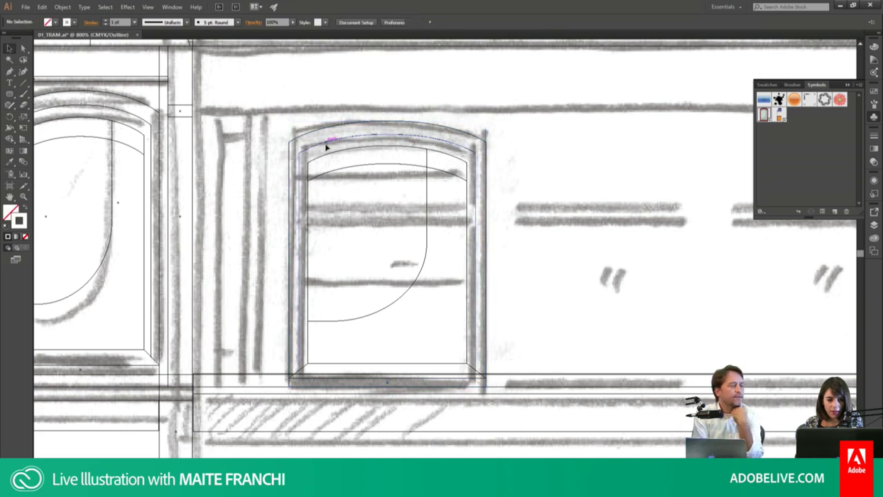
pyautogui.click(338, 170)
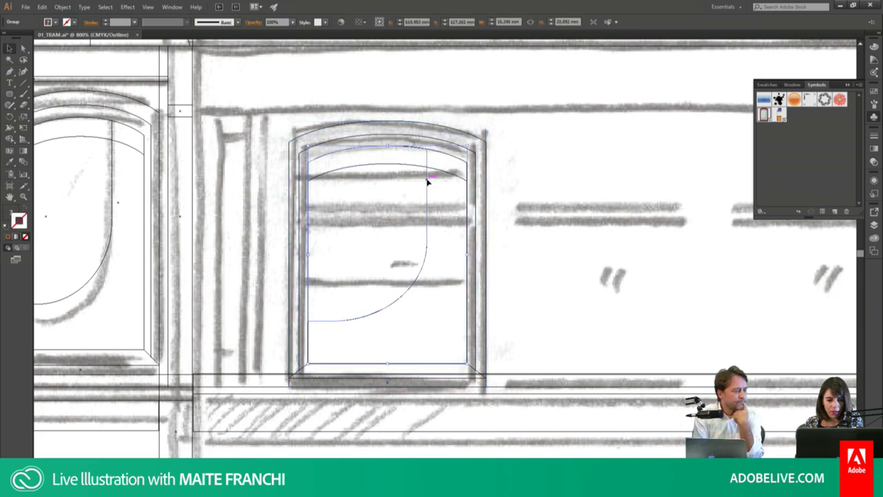
pyautogui.click(391, 192)
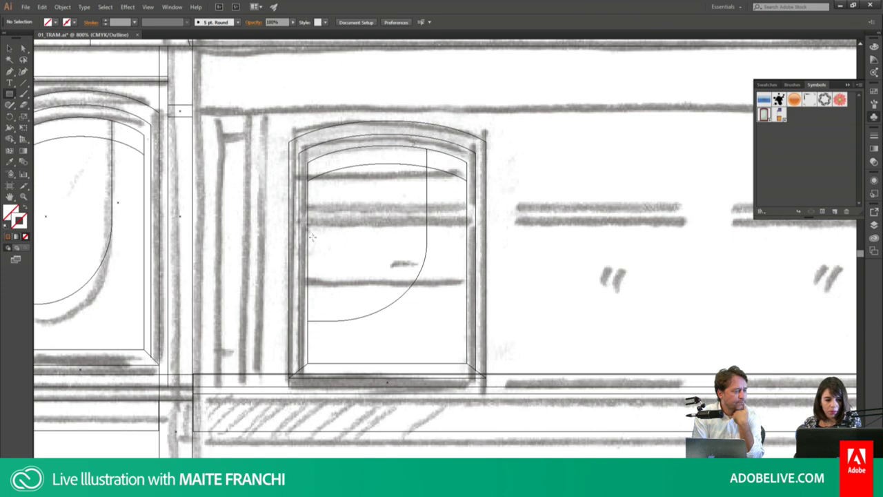
pyautogui.moveTo(306, 228); pyautogui.dragTo(468, 240)
pyautogui.hotkey('ctrl', 'y')
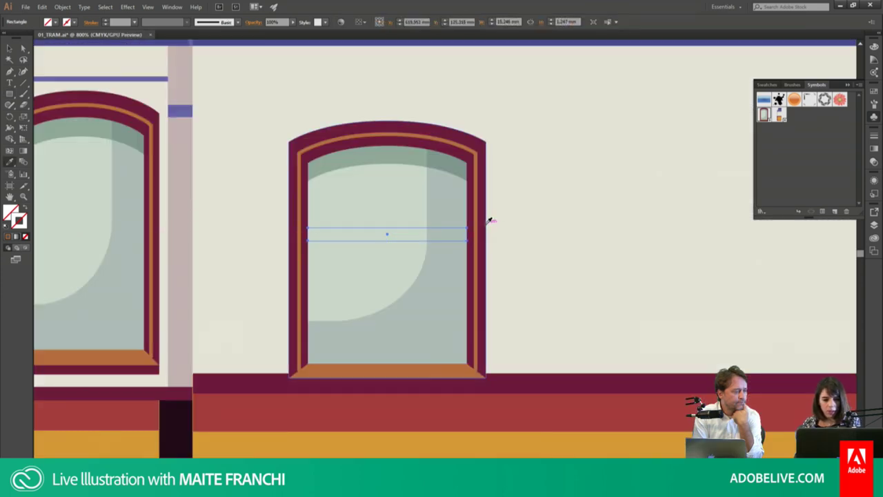
# Step: Undo the recoloured thin bar and widen the window copy to match the sketch
pyautogui.hotkey('shift', 'x')
pyautogui.press('v')
pyautogui.click(445, 224)
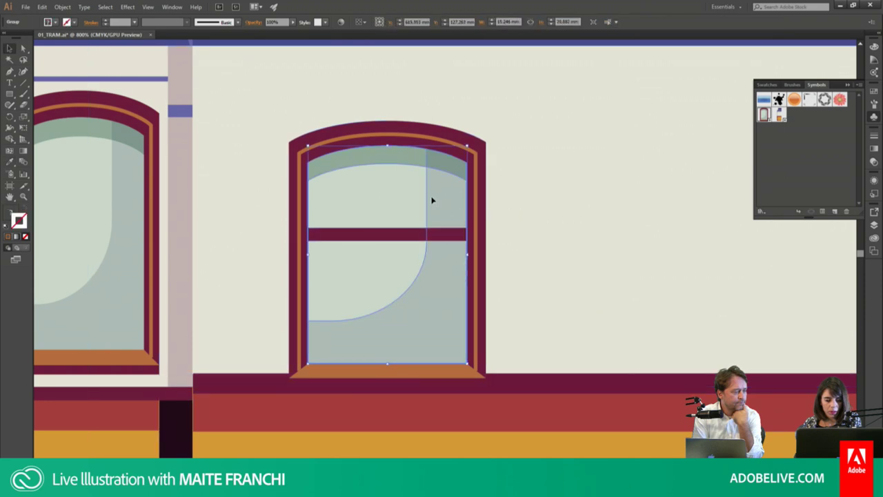
pyautogui.hotkey('ctrl', 'z')
pyautogui.hotkey('ctrl', 'z')
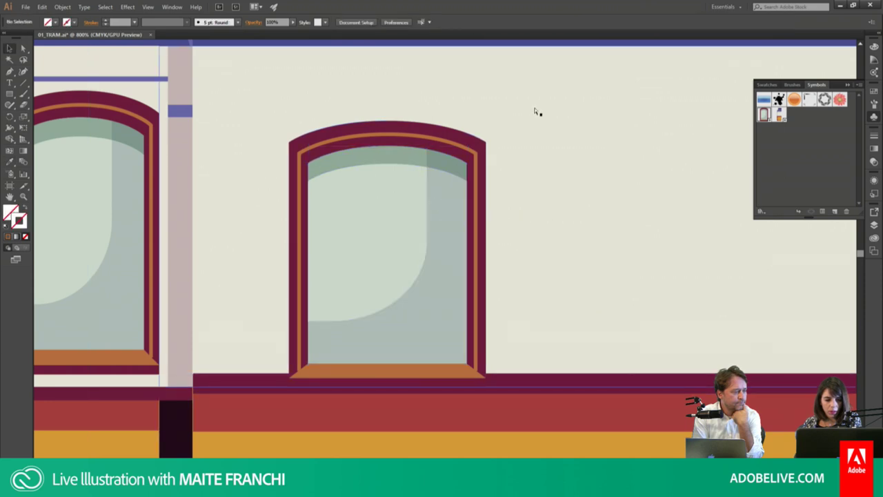
pyautogui.hotkey('ctrl', 'z')
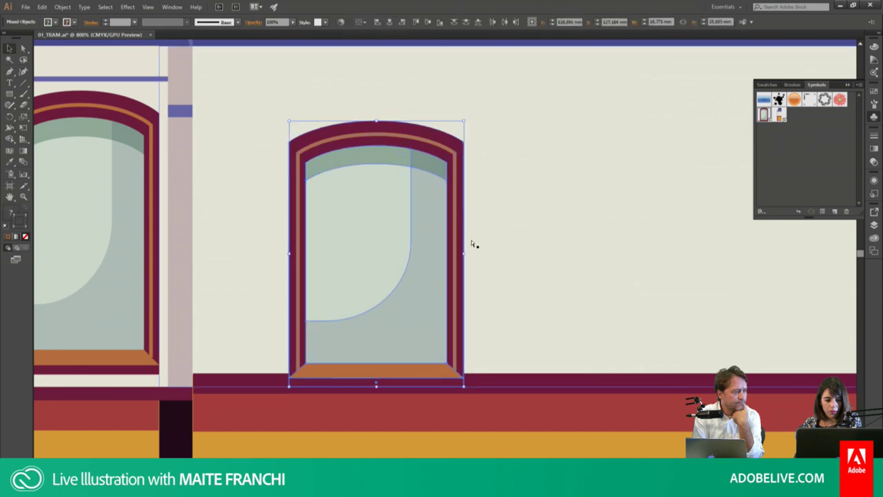
pyautogui.hotkey('ctrl', 'g')
pyautogui.moveTo(463, 253); pyautogui.dragTo(485, 251)
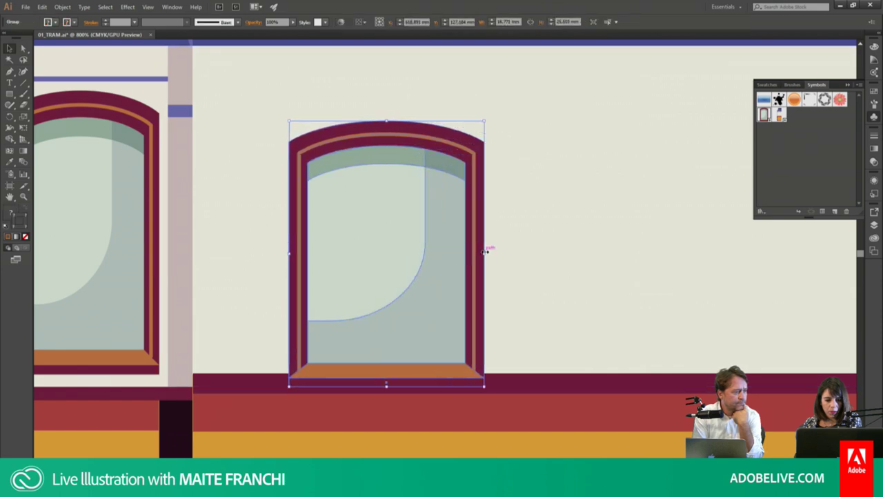
pyautogui.hotkey('ctrl', 'y')
pyautogui.hotkey('ctrl', 'y')
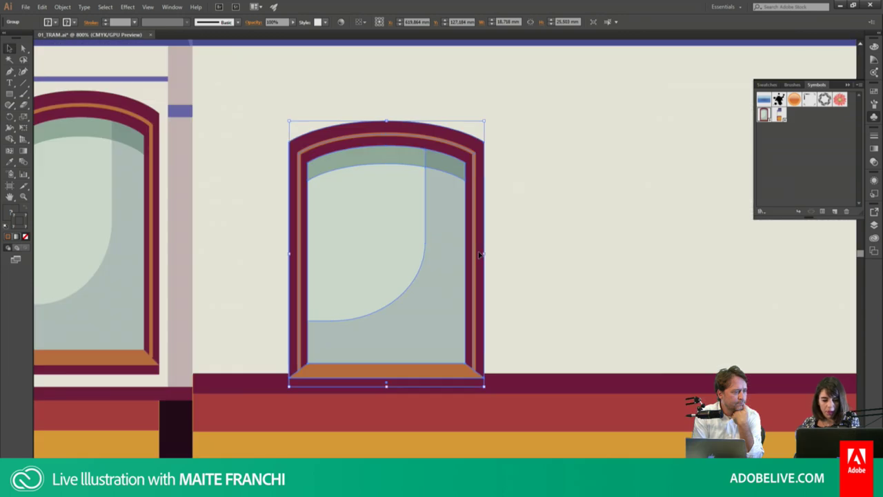
# Step: Draw a thin dark maroon bar across the window glass
pyautogui.press('m')
pyautogui.moveTo(308, 240); pyautogui.dragTo(466, 260)
pyautogui.press('i')
pyautogui.click(481, 243)
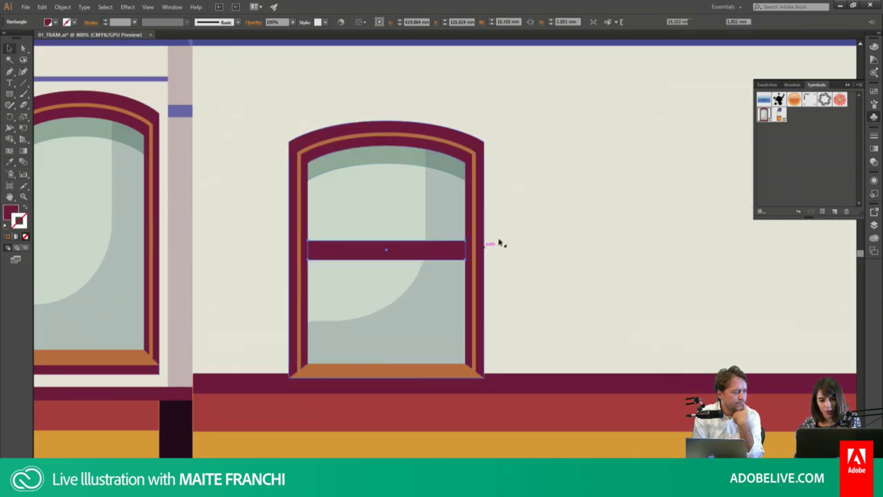
pyautogui.press('v')
pyautogui.click(428, 252)
# Step: Add a glass-teal strip just below the maroon bar
pyautogui.press('m')
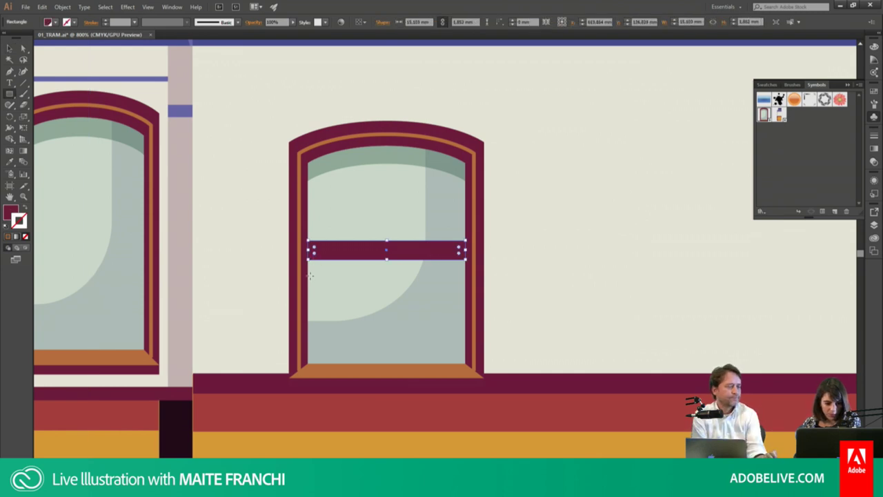
pyautogui.moveTo(331, 270); pyautogui.dragTo(466, 260)
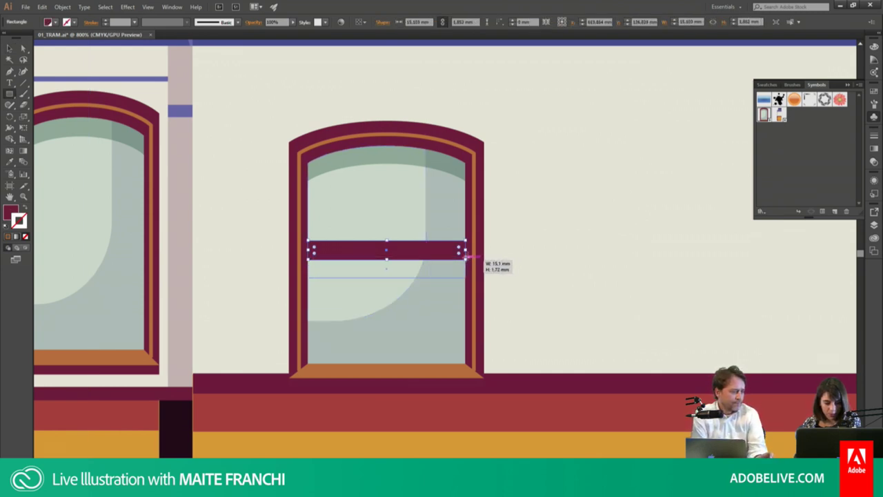
pyautogui.press('i')
pyautogui.click(381, 148)
pyautogui.press('v')
# Step: Split a rectangle off the upper window glass, then delete the square-cornered piece
pyautogui.click(334, 171)
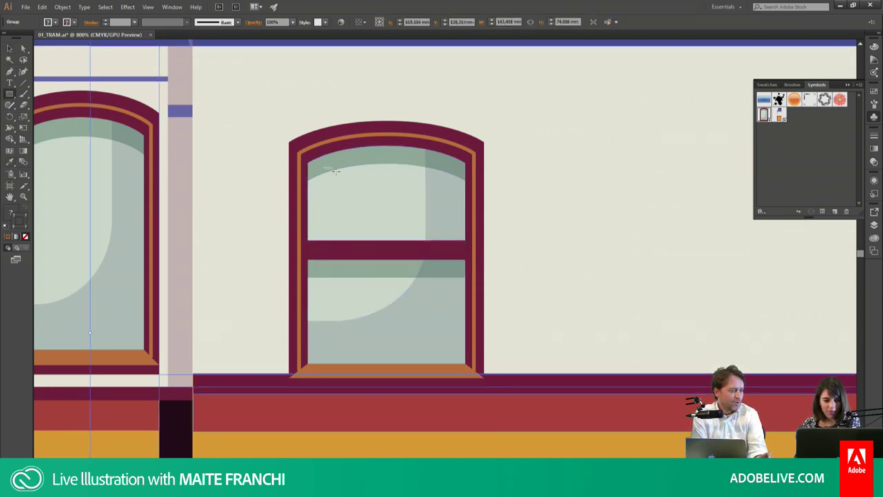
pyautogui.click(308, 151)
pyautogui.moveTo(307, 142); pyautogui.dragTo(467, 218)
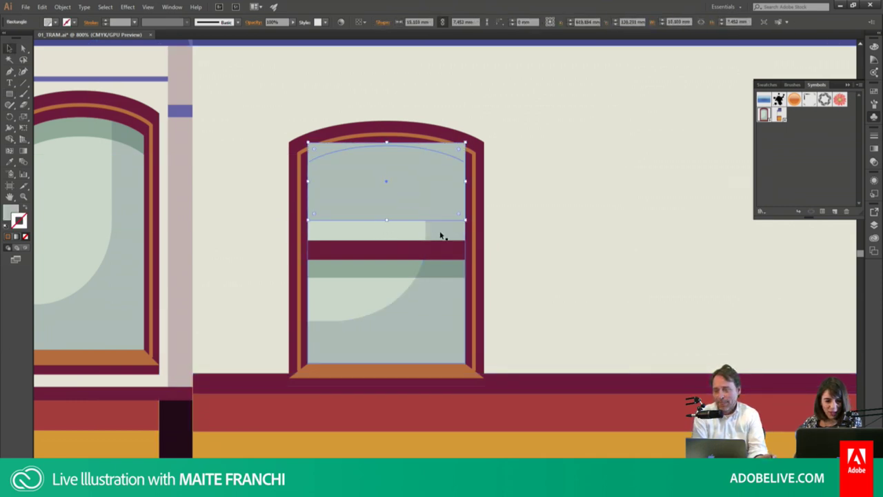
pyautogui.press('v')
pyautogui.keyDown('shift'); pyautogui.click(448, 205); pyautogui.keyUp('shift')
pyautogui.hotkey('shift', 'm')
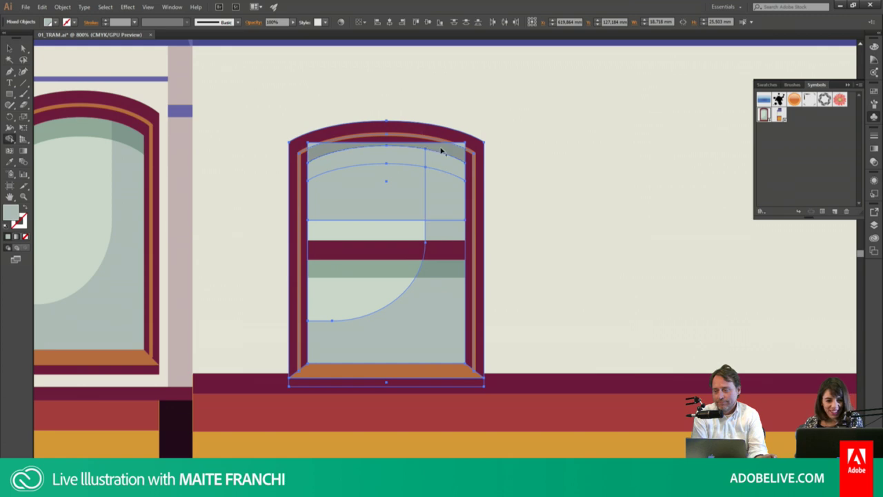
pyautogui.press('v')
pyautogui.click(507, 91)
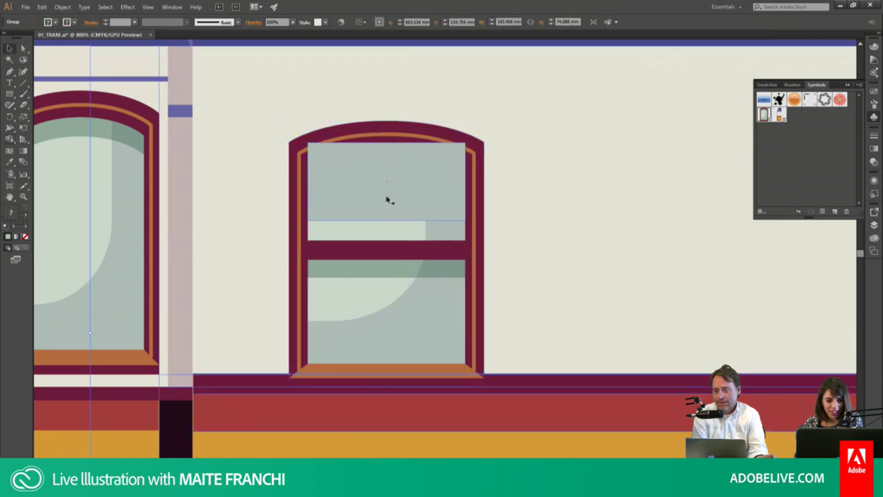
pyautogui.click(404, 195)
pyautogui.press('Delete')
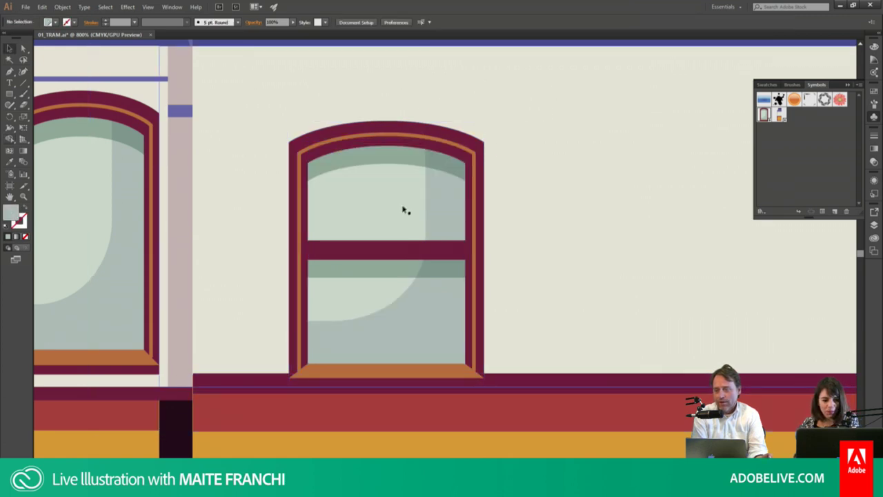
# Step: Inside the window's glass group, remove the corner pieces above the arch with Shape Builder
pyautogui.click(430, 207)
pyautogui.doubleClick(431, 207)
pyautogui.click(436, 213)
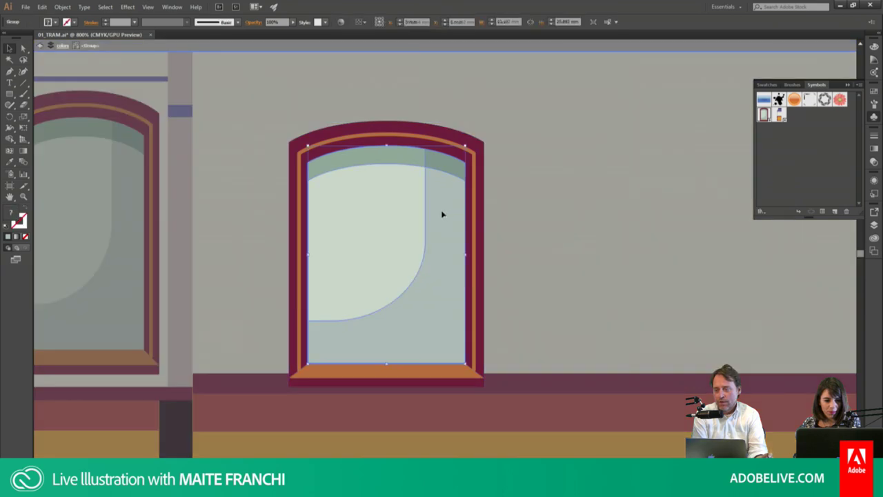
pyautogui.doubleClick(442, 208)
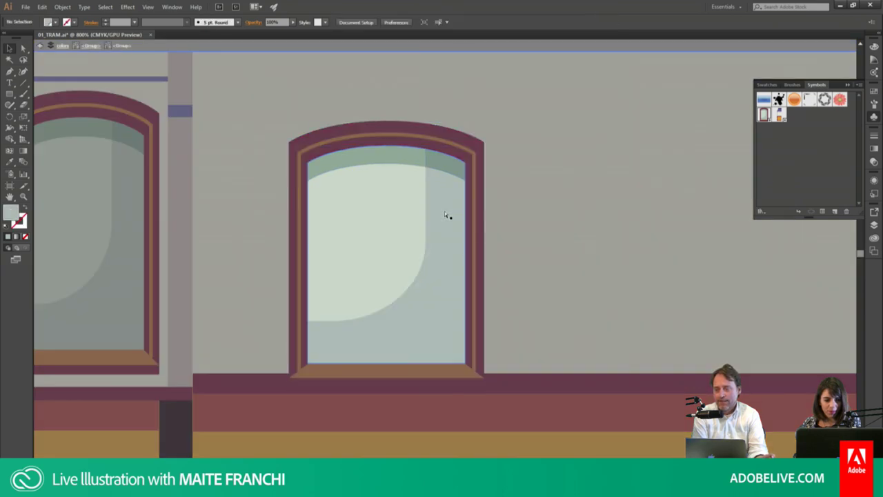
pyautogui.click(444, 211)
pyautogui.click(459, 159)
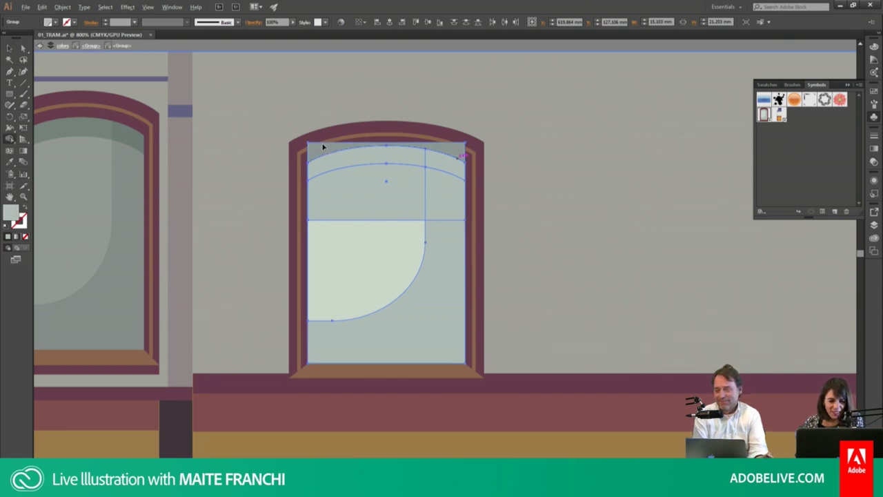
pyautogui.press('a')
pyautogui.press('v')
pyautogui.hotkey('shift', 'm')
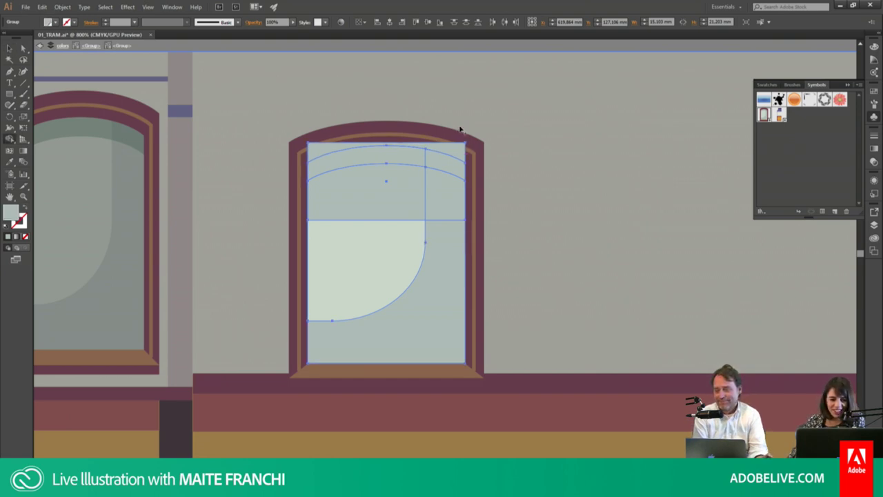
pyautogui.moveTo(294, 148); pyautogui.dragTo(518, 110)
pyautogui.press('v')
pyautogui.hotkey('ctrl', 'shift', 'a')
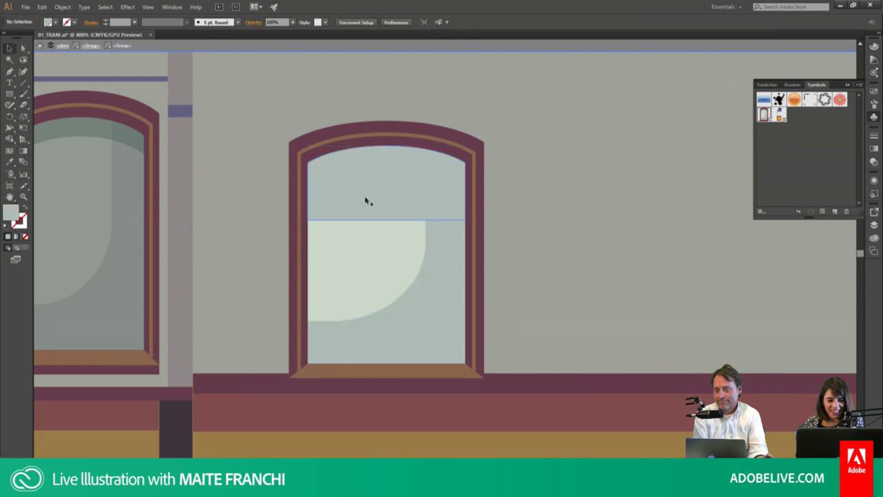
# Step: Set the upper glass piece's blend mode to Multiply
pyautogui.click(348, 148)
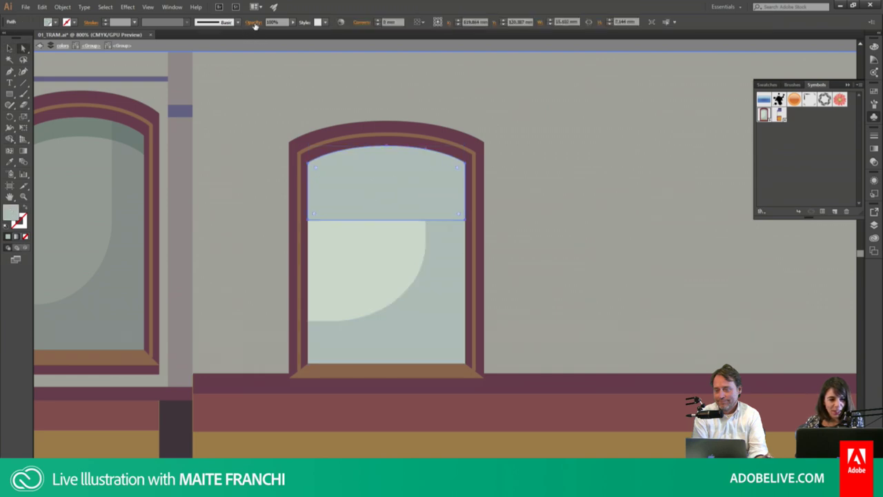
pyautogui.click(241, 26)
pyautogui.click(180, 37)
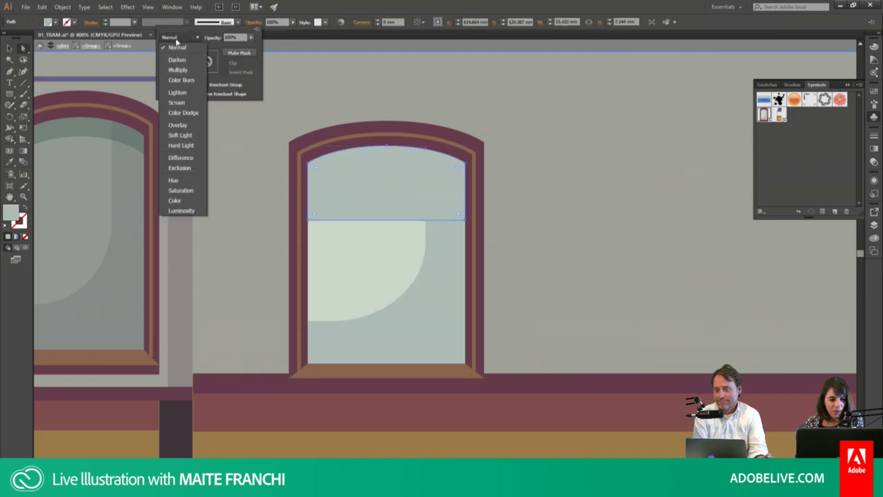
pyautogui.click(177, 70)
pyautogui.click(430, 95)
pyautogui.click(439, 100)
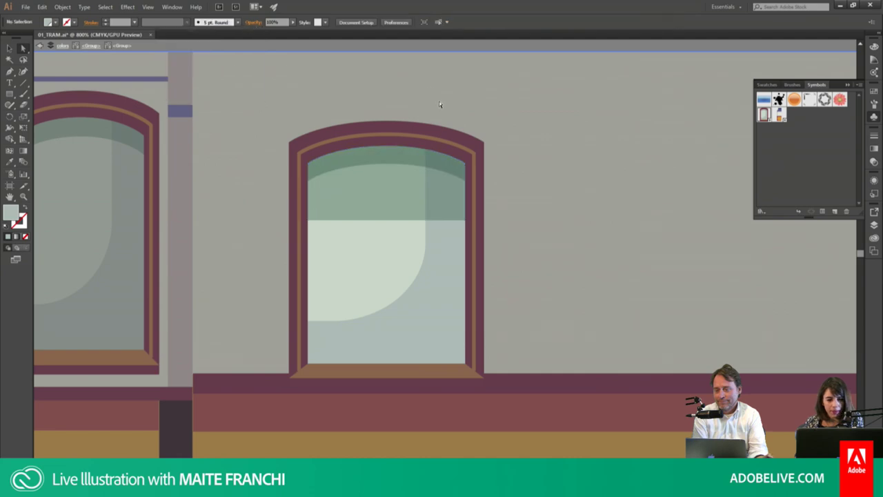
# Step: Compare against the sketch and nudge the small side window up two steps
pyautogui.hotkey('ctrl', '-')
pyautogui.hotkey('ctrl', '-')
pyautogui.hotkey('ctrl', '-')
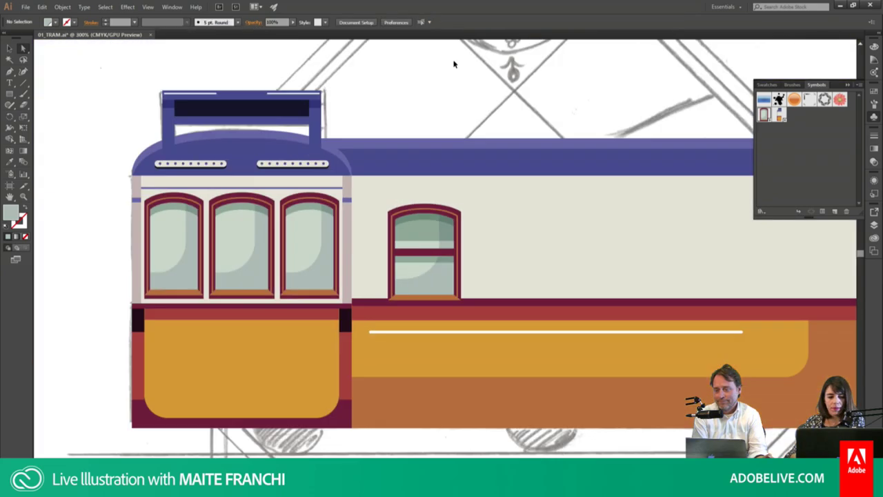
pyautogui.hotkey('ctrl', '-')
pyautogui.hotkey('ctrl', 'y')
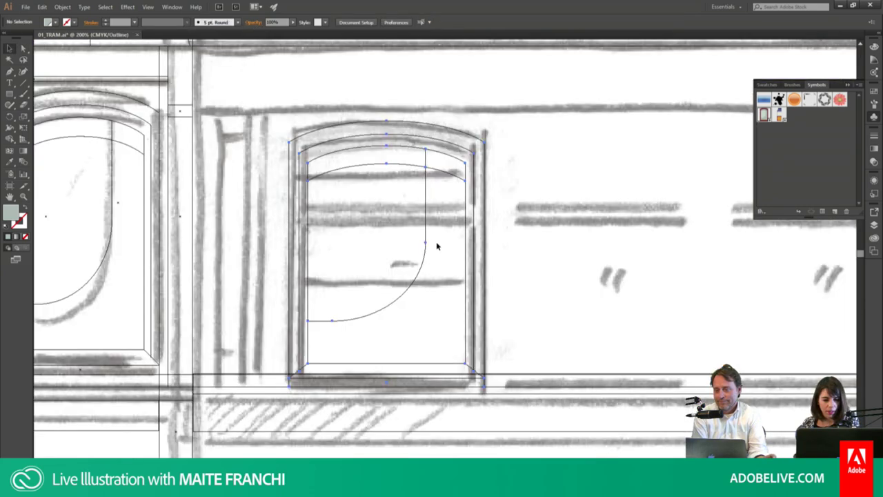
pyautogui.hotkey('ctrl', 'y')
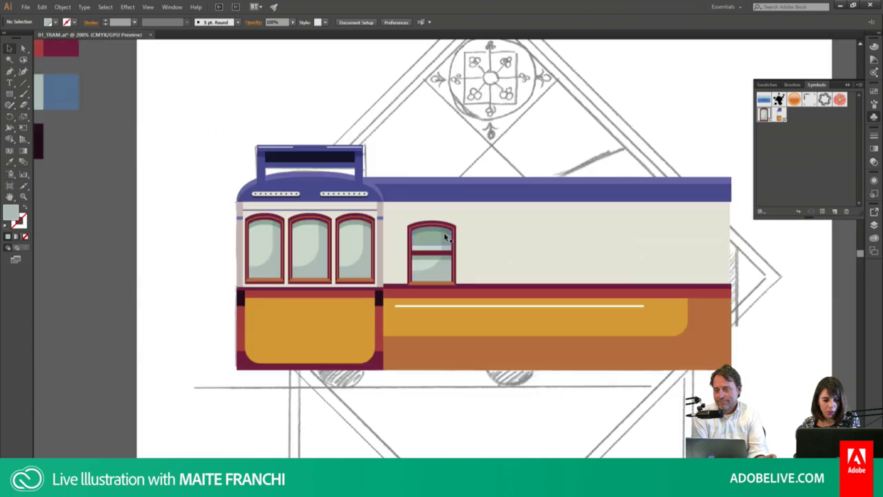
pyautogui.click(447, 238)
pyautogui.press('Up')
pyautogui.press('Up')
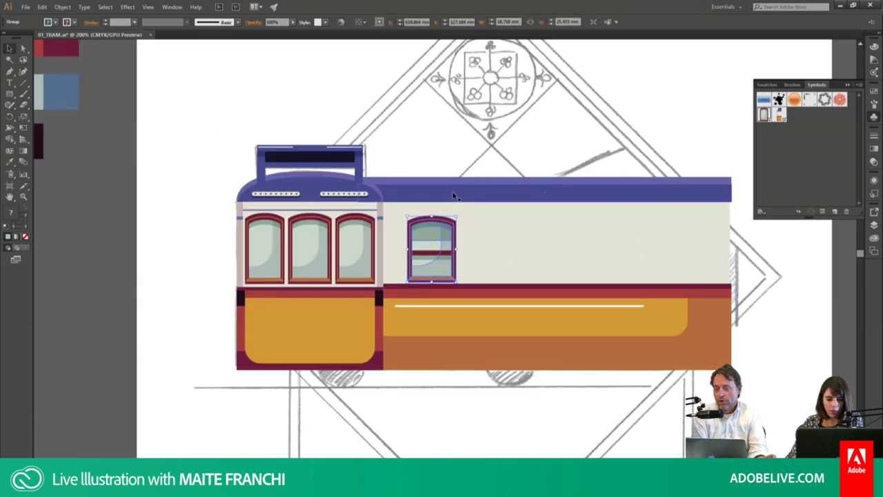
pyautogui.press('Up')
pyautogui.press('Up')
pyautogui.press('Up')
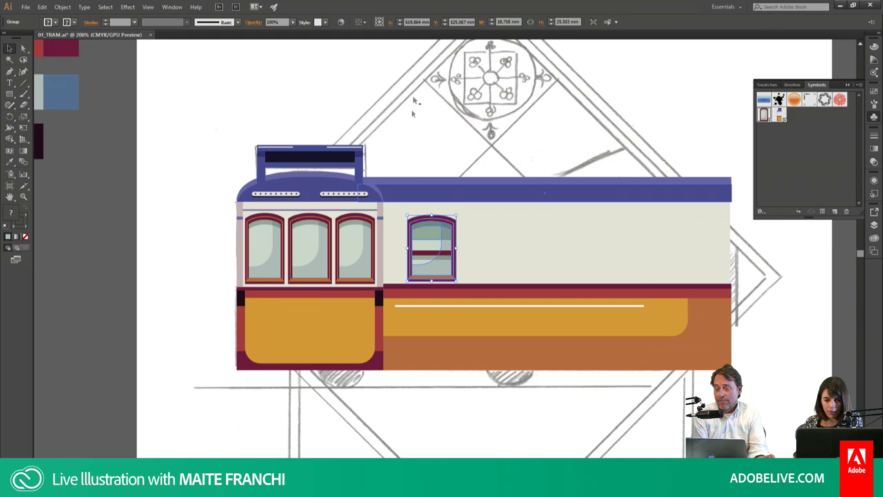
# Step: Inside the window group, nudge the red bar upward, restoring it after an accidental delete
pyautogui.click(431, 256)
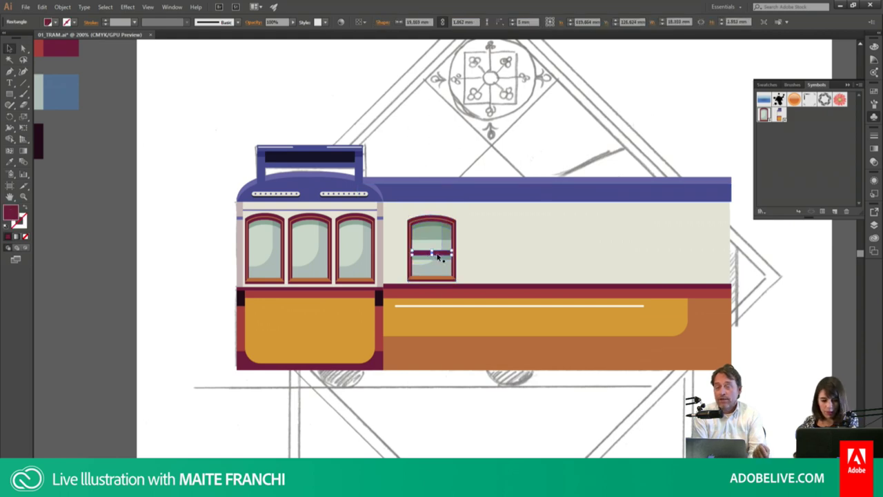
pyautogui.press('Delete')
pyautogui.doubleClick(438, 258)
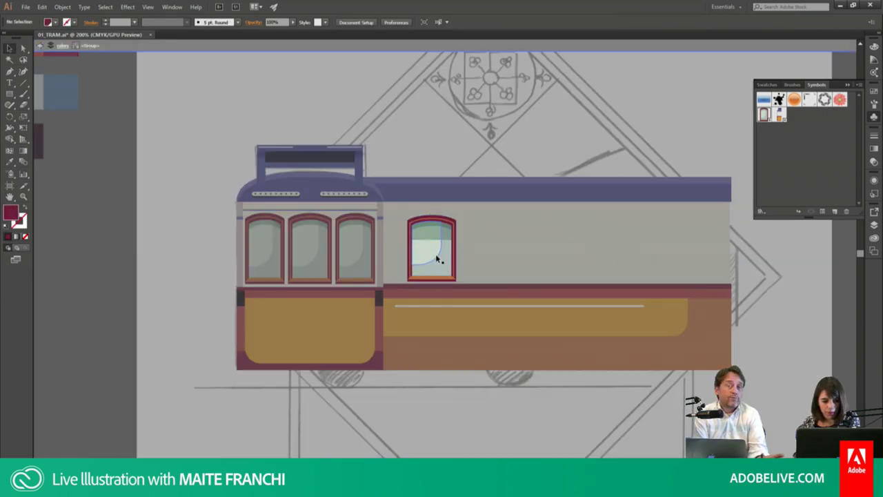
pyautogui.hotkey('ctrl', 'z')
pyautogui.press('Escape')
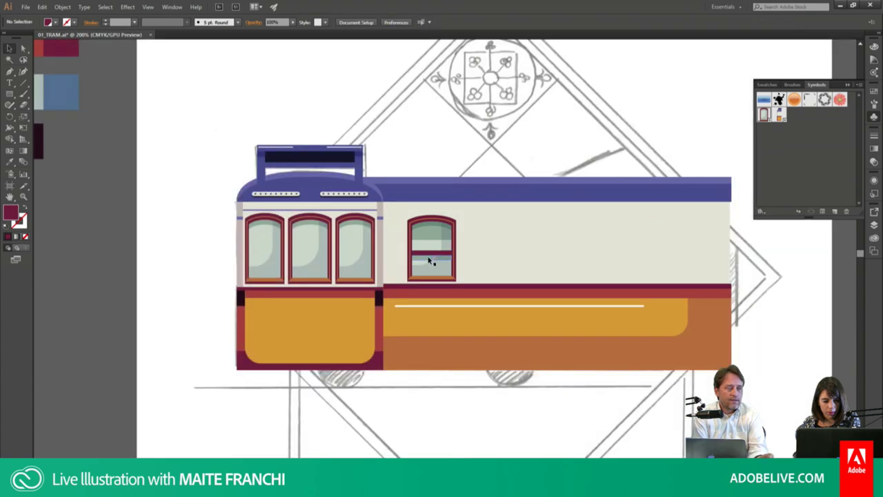
pyautogui.click(430, 260)
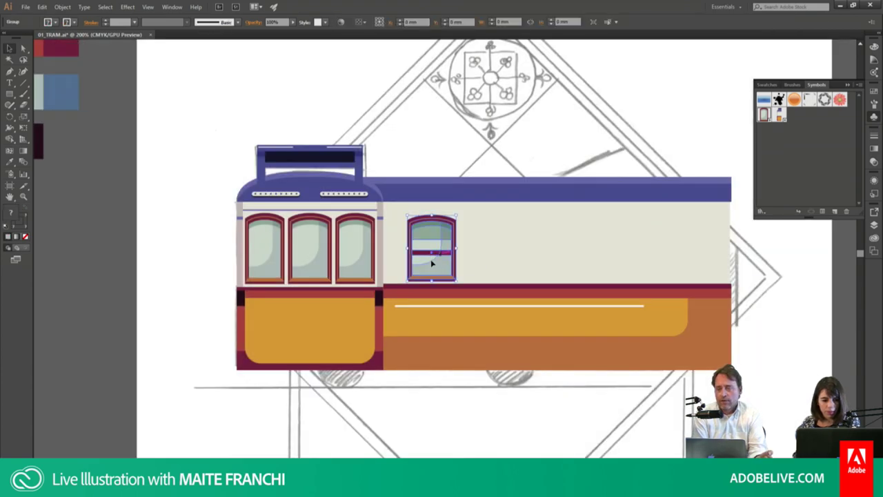
pyautogui.doubleClick(430, 259)
pyautogui.click(432, 241)
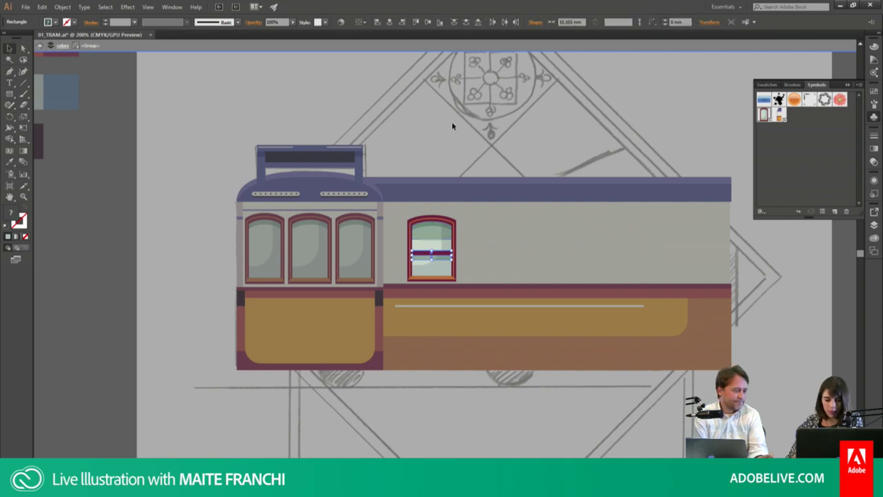
pyautogui.press('Up')
pyautogui.press('Up')
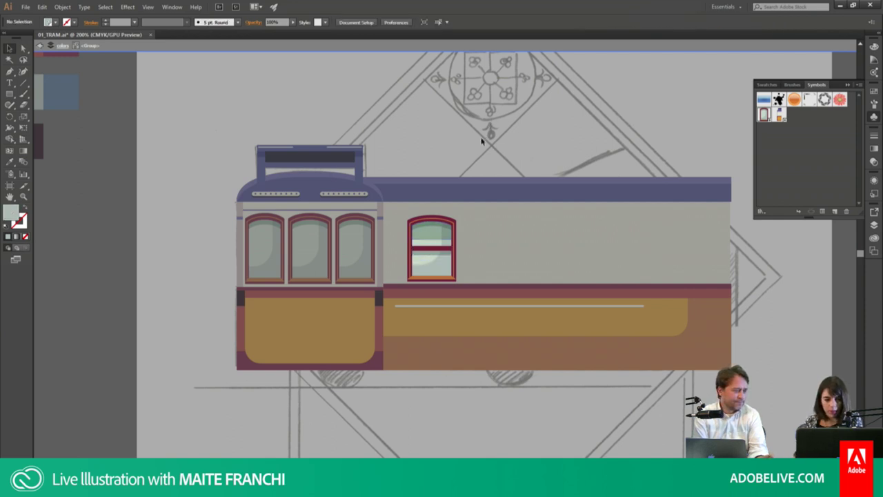
# Step: Turn the finished window into the window_02 symbol and zoom in on the tram roof
pyautogui.moveTo(431, 249); pyautogui.dragTo(822, 156)
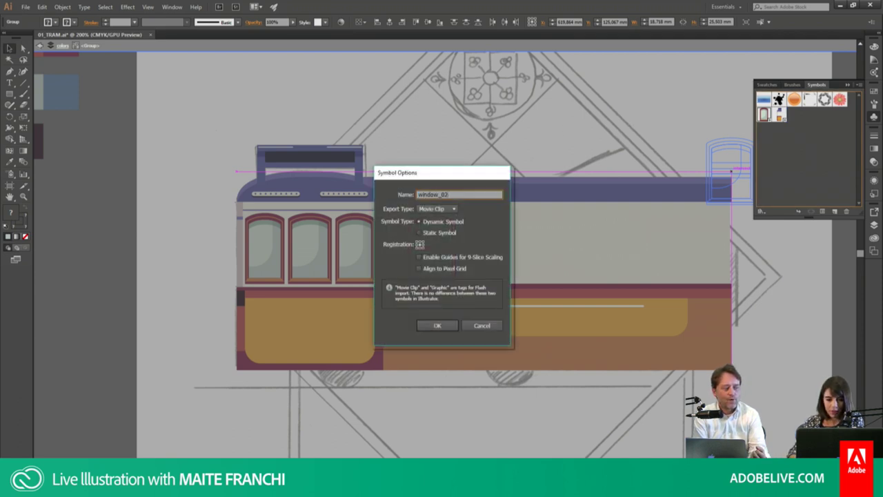
pyautogui.press('Return')
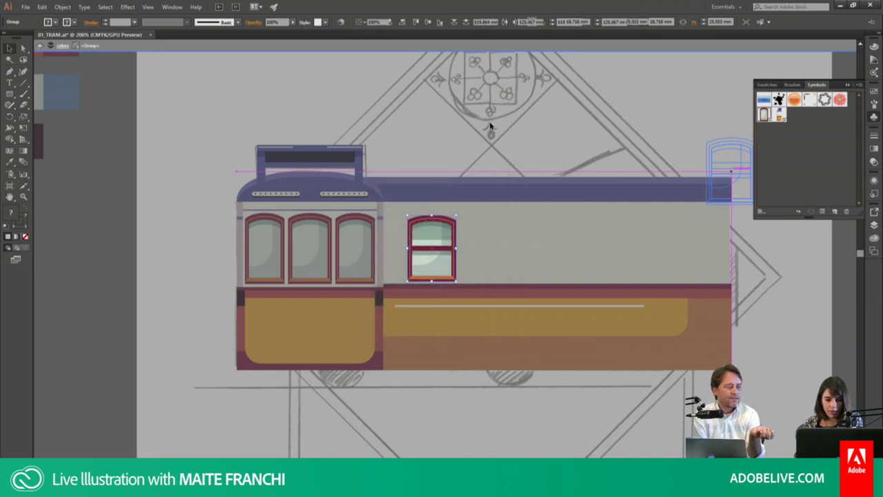
pyautogui.click(481, 159)
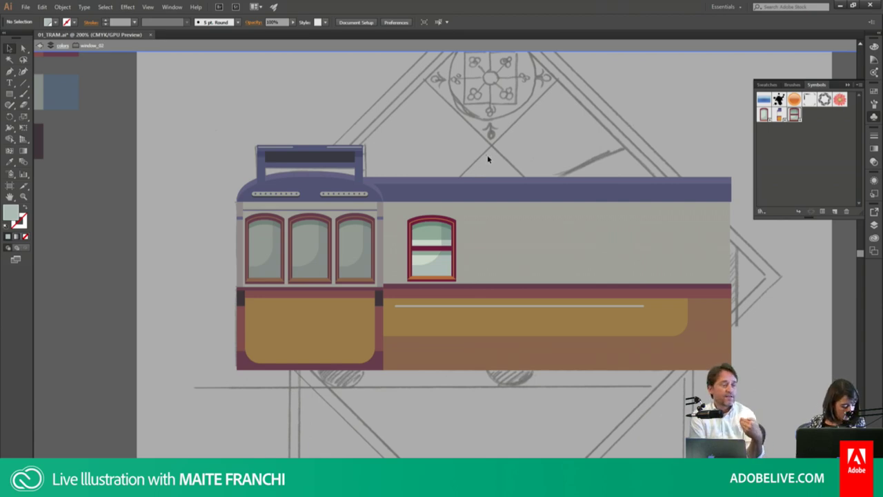
pyautogui.press('z')
pyautogui.moveTo(343, 180)
pyautogui.mouseDown()
pyautogui.moveTo(676, 315)
pyautogui.moveTo(494, 265)
pyautogui.mouseUp()
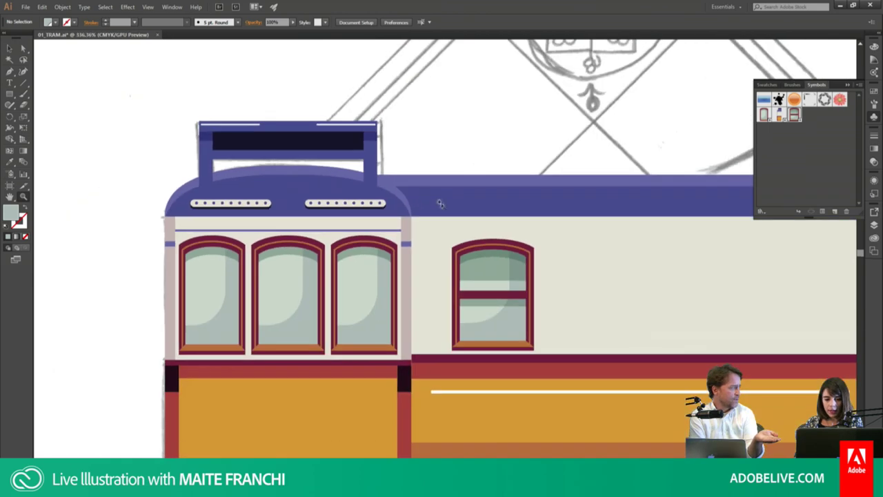
pyautogui.press('v')
# Step: Inspect the window_02 symbol definition, then drag a window_02 instance onto the tram
pyautogui.click(494, 265)
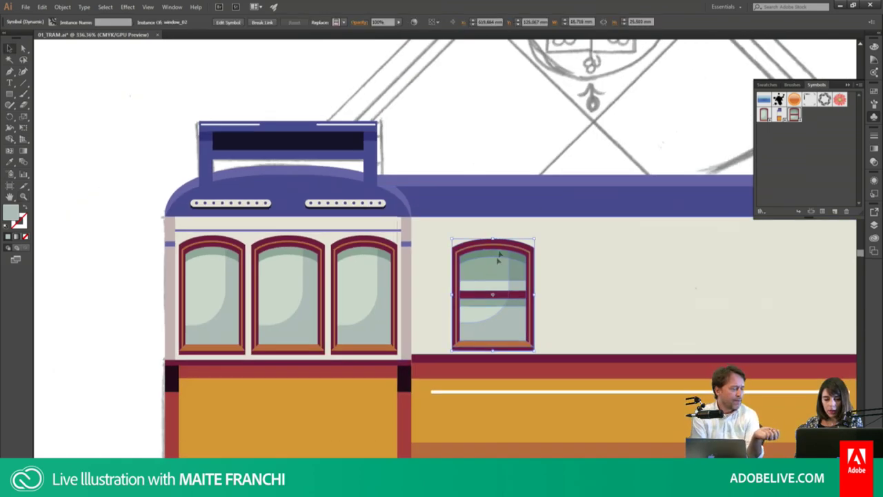
pyautogui.doubleClick(500, 265)
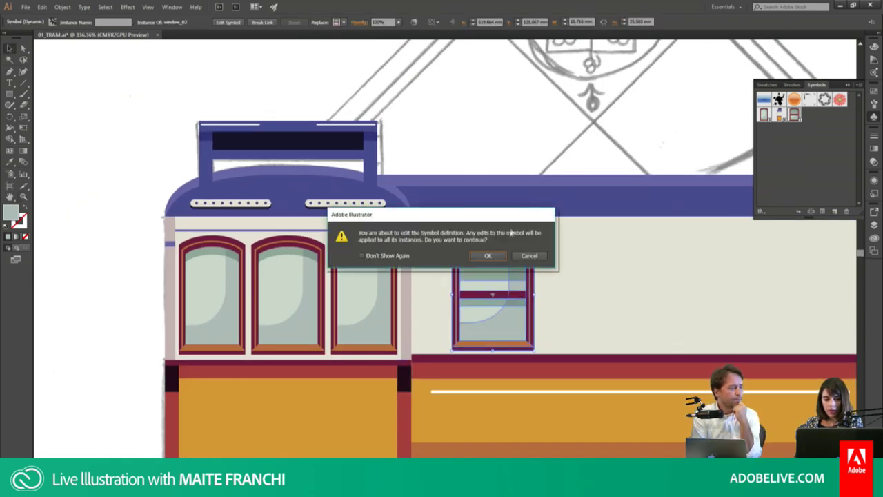
pyautogui.click(488, 256)
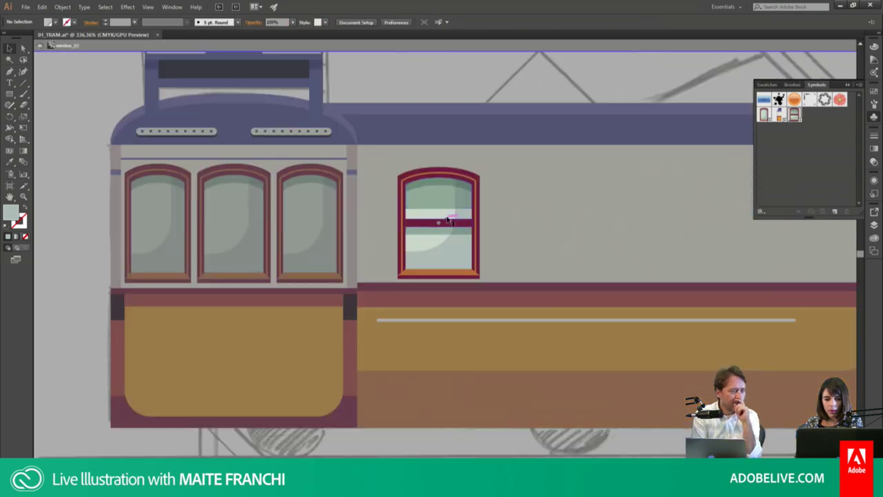
pyautogui.click(448, 214)
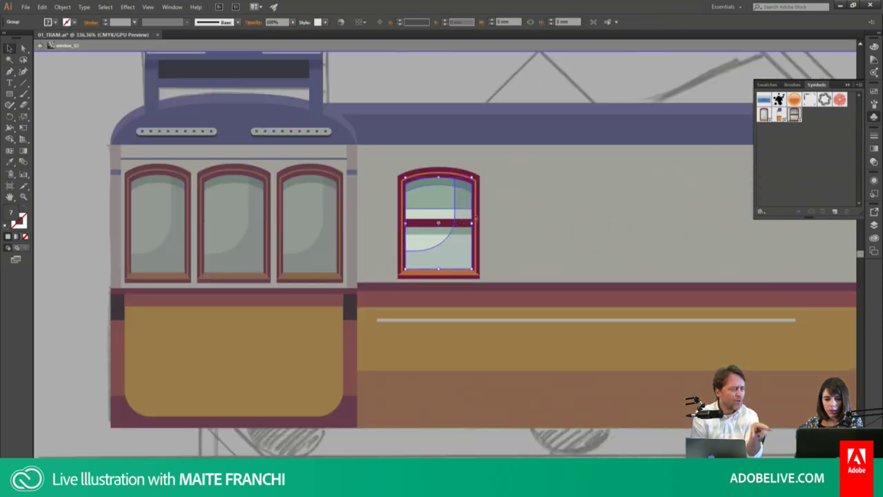
pyautogui.click(516, 84)
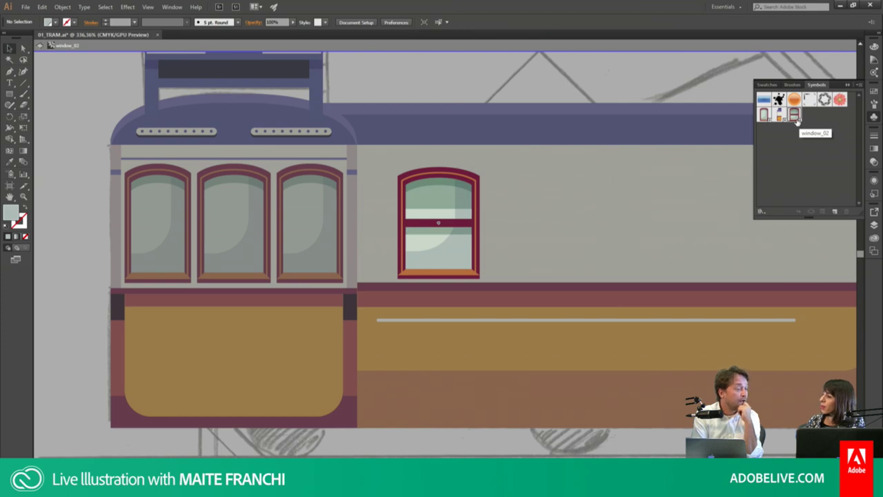
pyautogui.moveTo(797, 120); pyautogui.dragTo(695, 120)
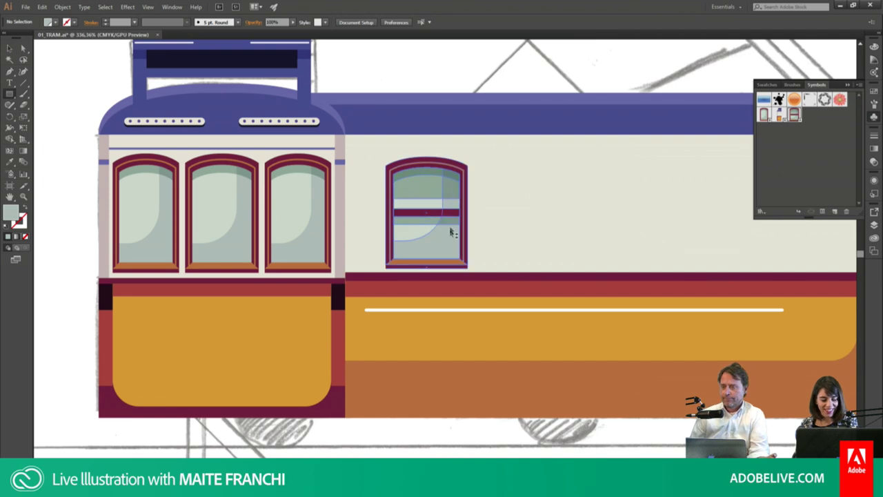
# Step: Draw a thin purple-trim vertical bar left of the side window and zoom in to 1200%
pyautogui.hotkey('ctrl', 'y')
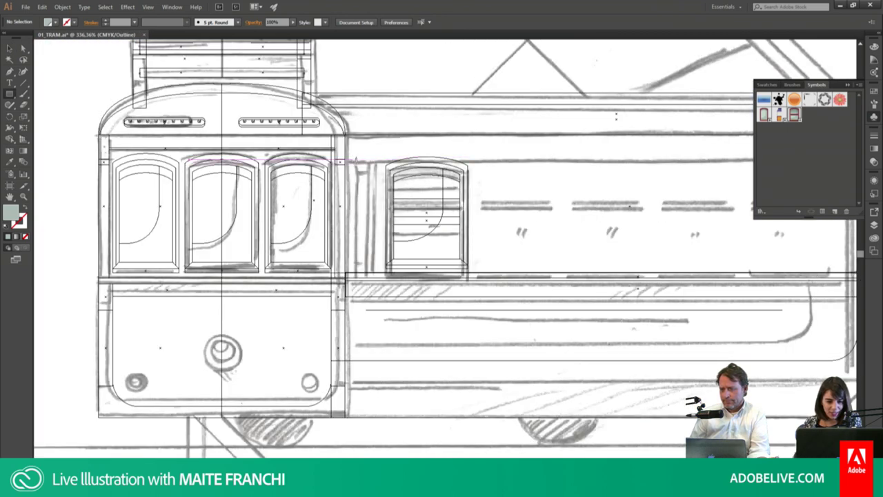
pyautogui.moveTo(356, 162); pyautogui.dragTo(357, 272)
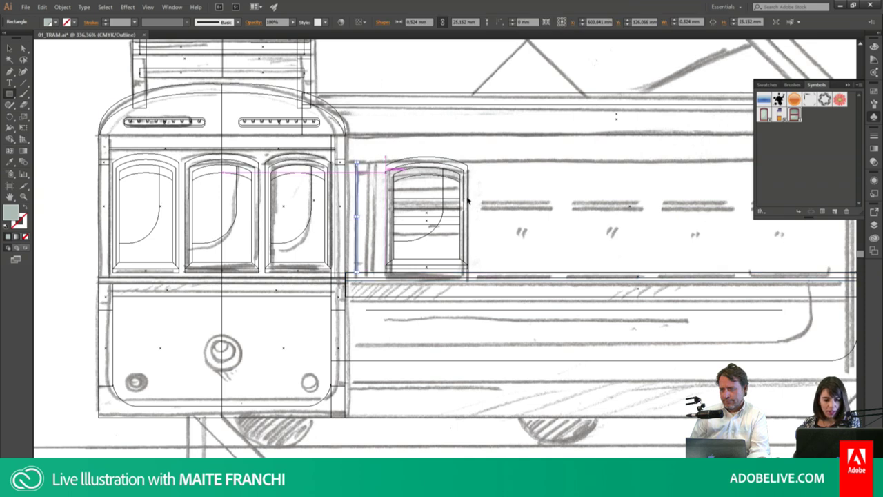
pyautogui.hotkey('ctrl', 'y')
pyautogui.click(326, 166)
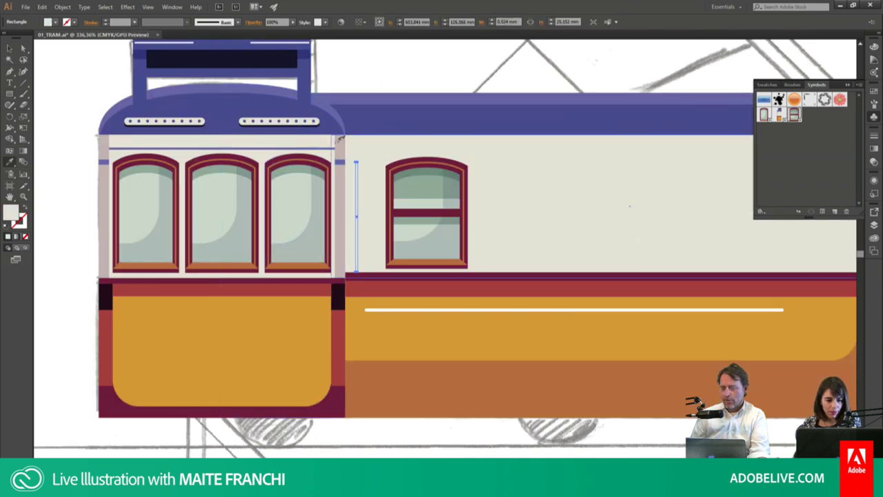
pyautogui.click(355, 162)
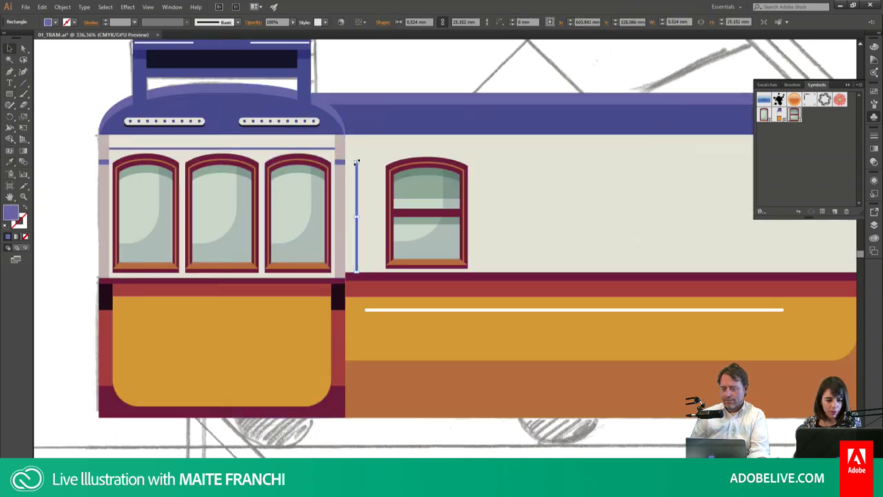
pyautogui.click(348, 153)
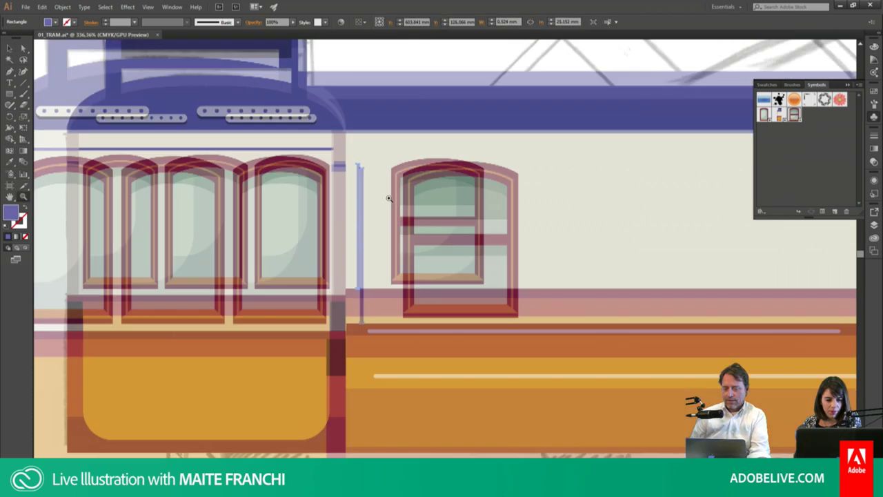
pyautogui.press('v')
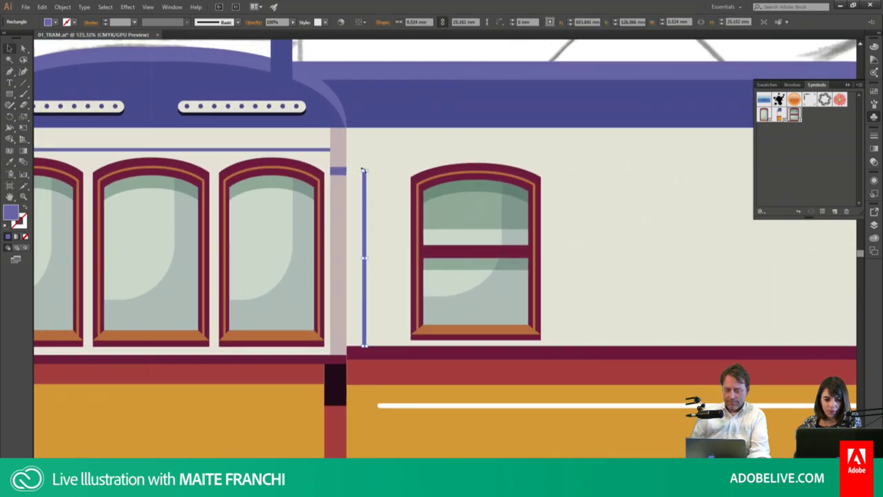
pyautogui.hotkey('ctrl', '+')
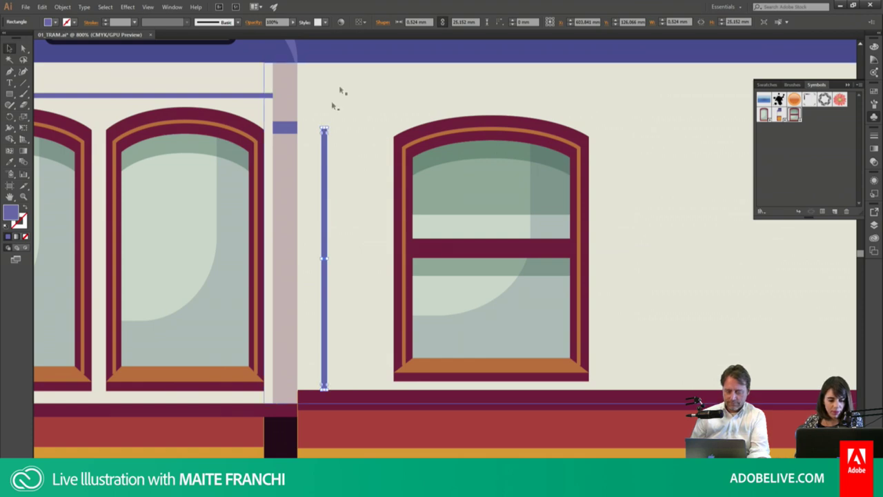
pyautogui.hotkey('ctrl', '+')
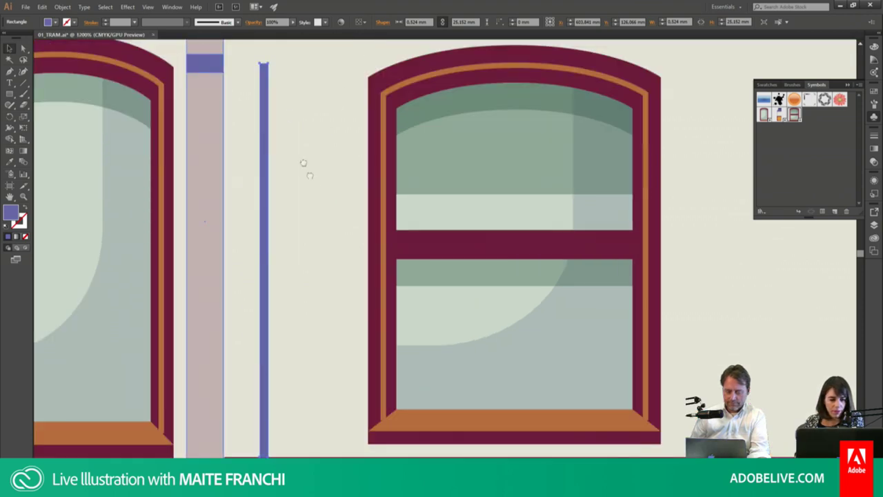
pyautogui.scroll(5, 305, 163)
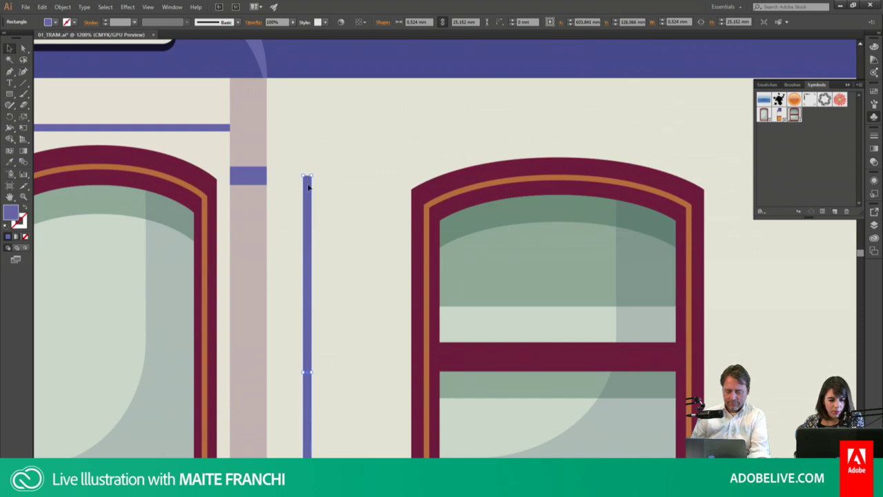
# Step: Lengthen the bar, copy it to the right, and join the pair with a crossbar
pyautogui.doubleClick(308, 184)
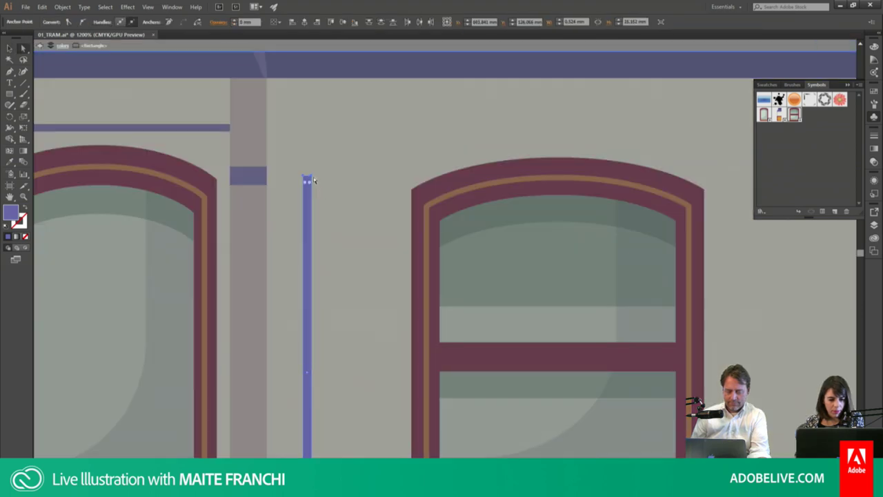
pyautogui.moveTo(313, 180); pyautogui.dragTo(311, 140)
pyautogui.click(314, 172)
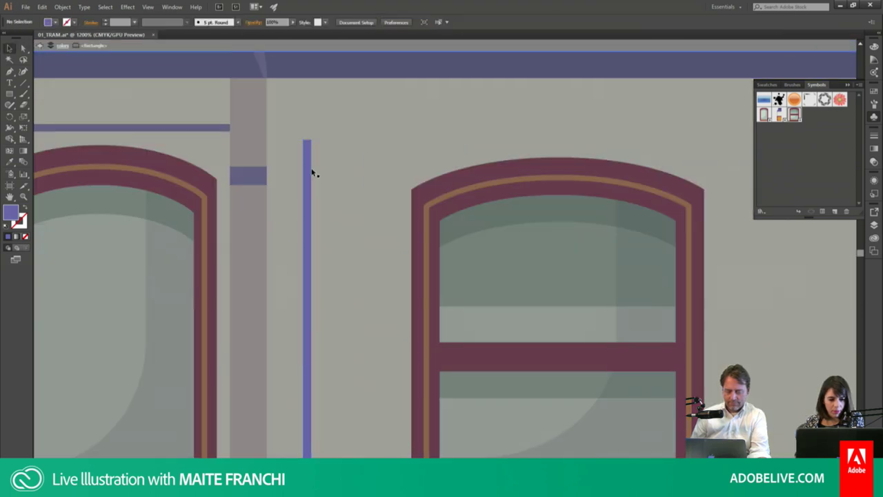
pyautogui.moveTo(309, 172); pyautogui.dragTo(360, 177)
pyautogui.press('Left')
pyautogui.press('m')
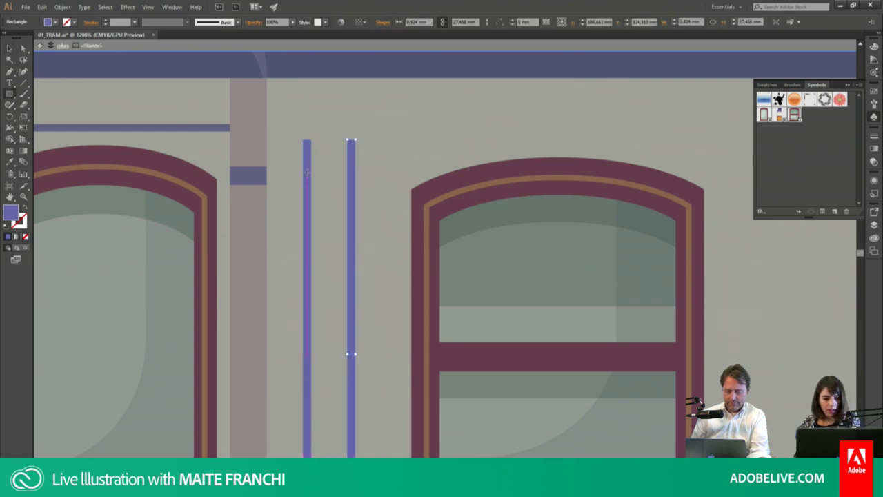
pyautogui.moveTo(307, 174); pyautogui.dragTo(352, 182)
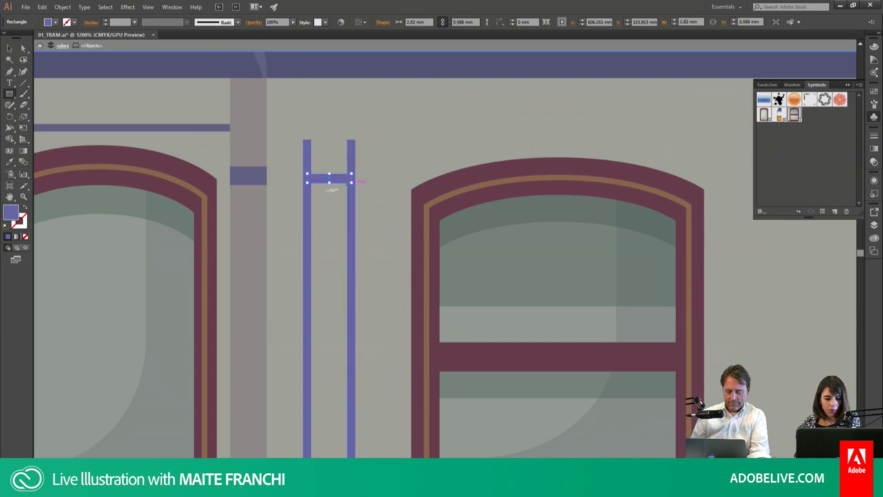
pyautogui.press('v')
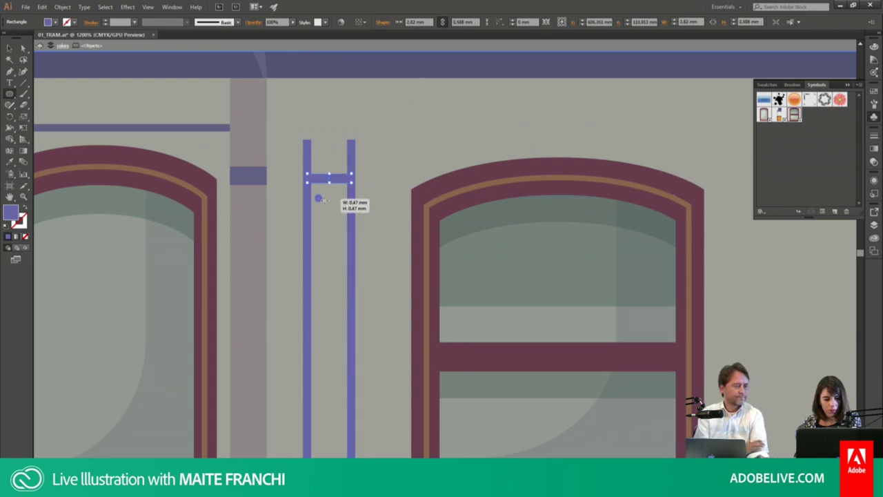
pyautogui.click(318, 198)
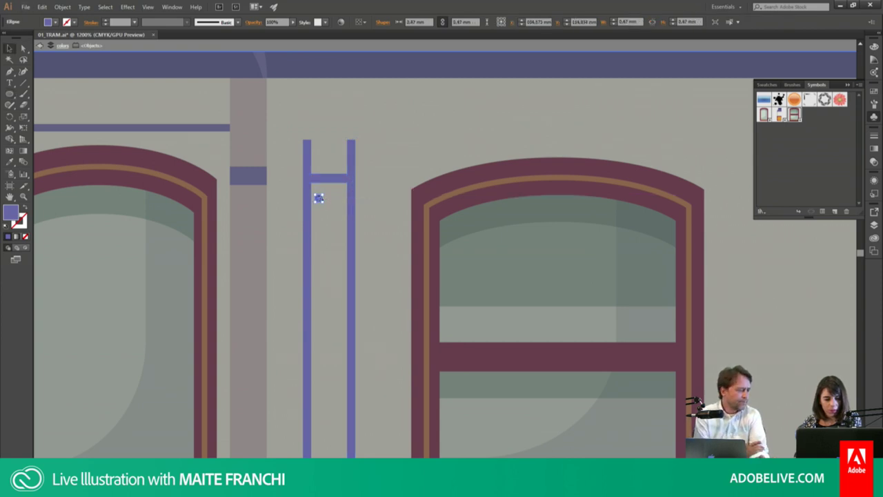
# Step: Duplicate the two blue bolt dots just below themselves, making four dots
pyautogui.click(326, 202)
pyautogui.click(319, 199)
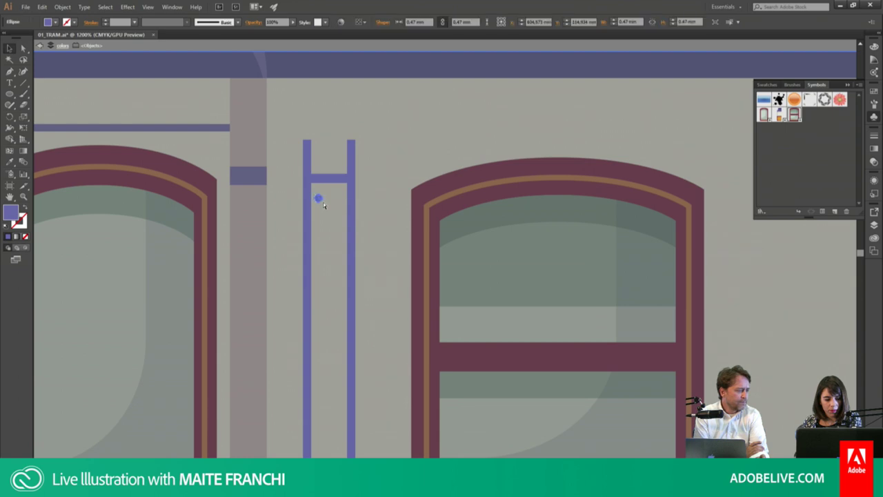
pyautogui.press('Right')
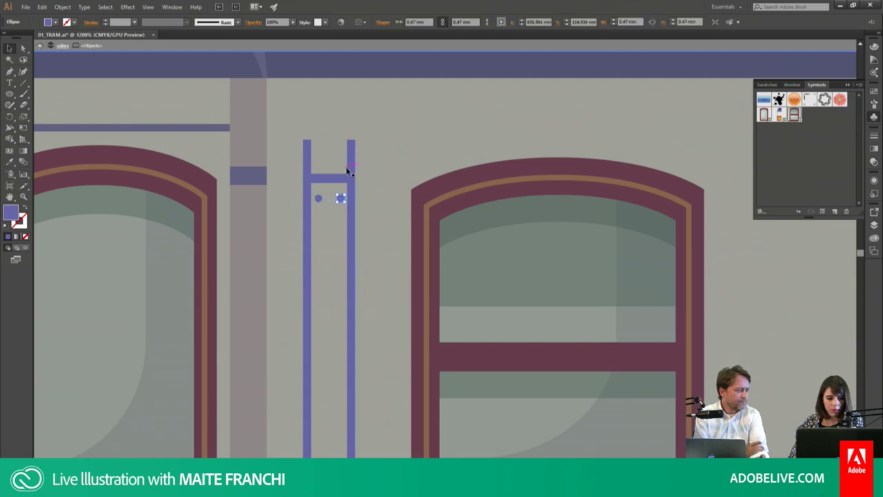
pyautogui.press('Left')
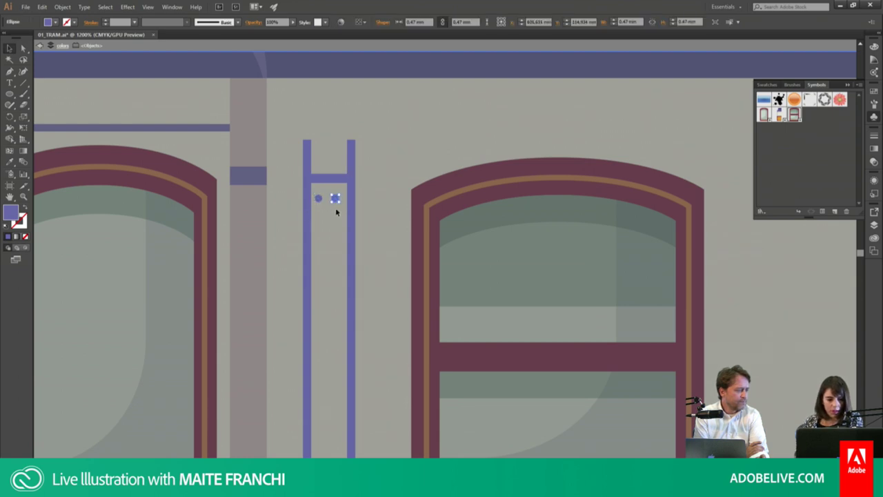
pyautogui.keyDown('shift'); pyautogui.click(320, 198); pyautogui.keyUp('shift')
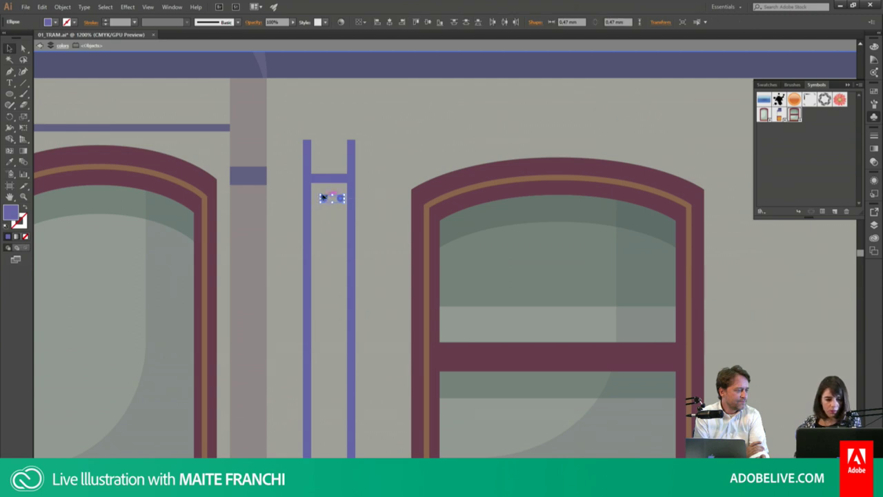
pyautogui.moveTo(330, 221); pyautogui.dragTo(432, 306)
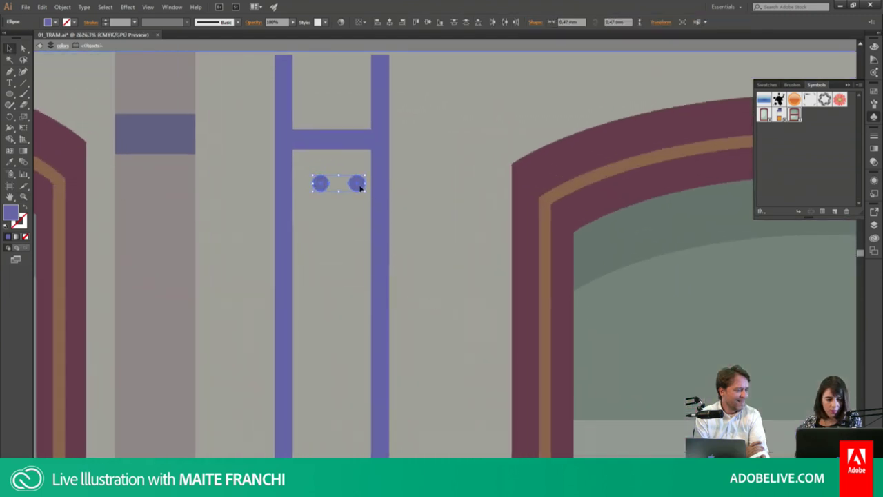
pyautogui.moveTo(360, 188); pyautogui.dragTo(351, 219)
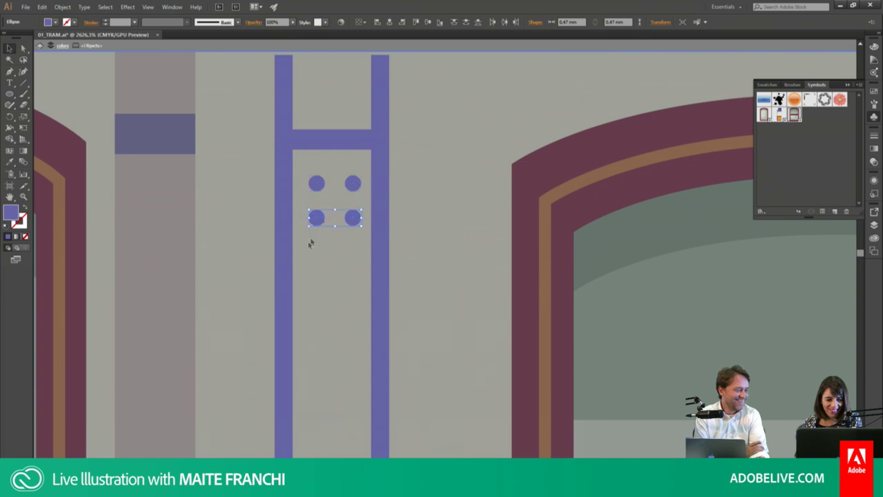
pyautogui.click(449, 146)
pyautogui.scroll(-5, 454, 139)
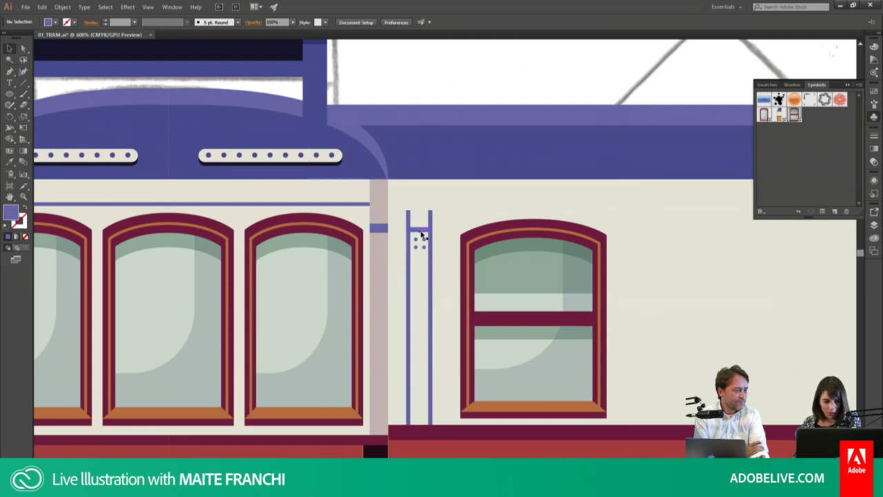
# Step: Check the ladder group against the sketch in outline view
pyautogui.doubleClick(423, 234)
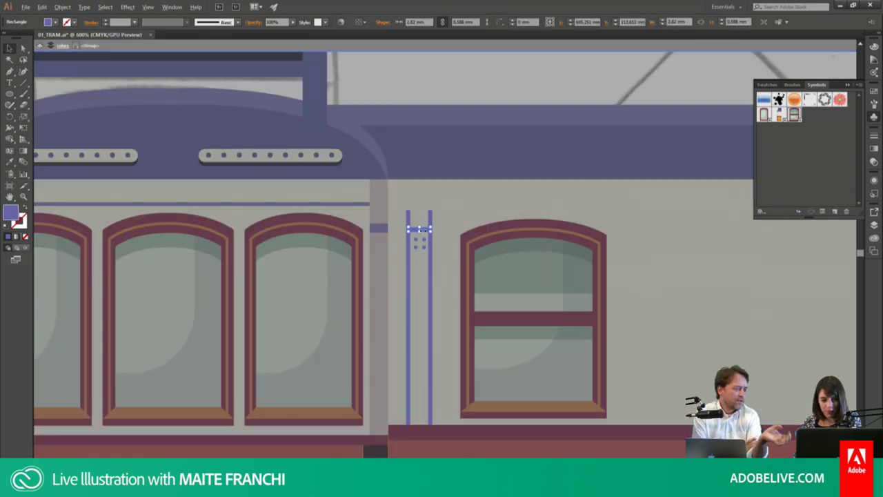
pyautogui.press('Escape')
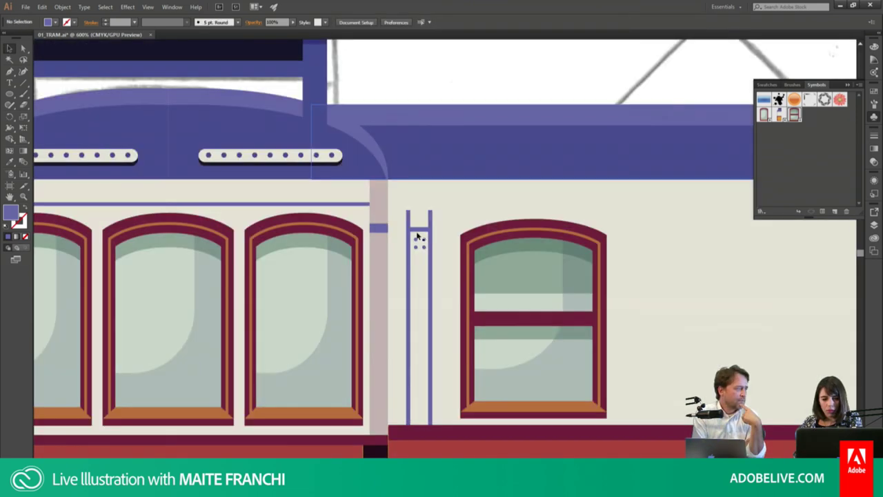
pyautogui.click(417, 236)
pyautogui.hotkey('ctrl', 'y')
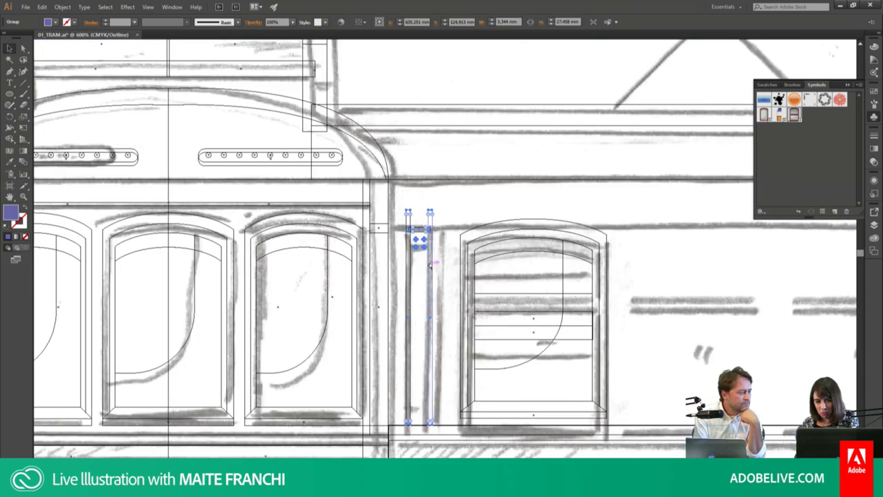
pyautogui.click(466, 89)
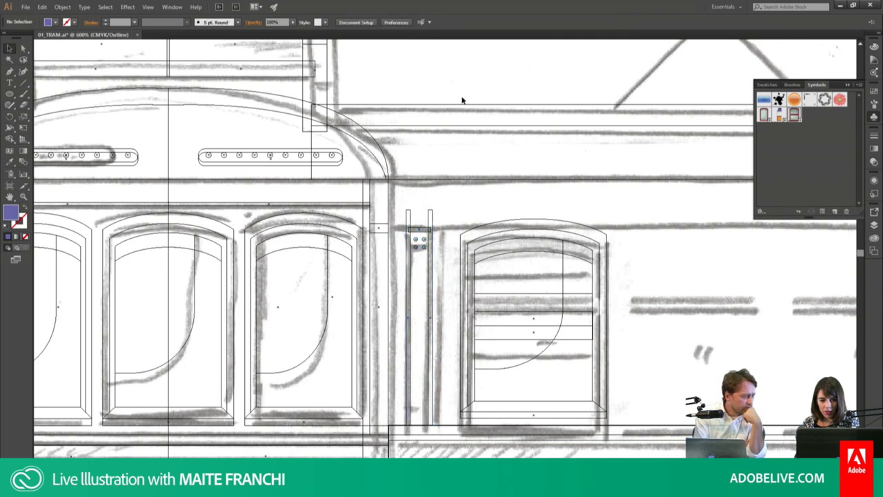
# Step: Inside the ladder group, drag the rung down below the bolt dots
pyautogui.doubleClick(422, 235)
pyautogui.hotkey('ctrl', 'y')
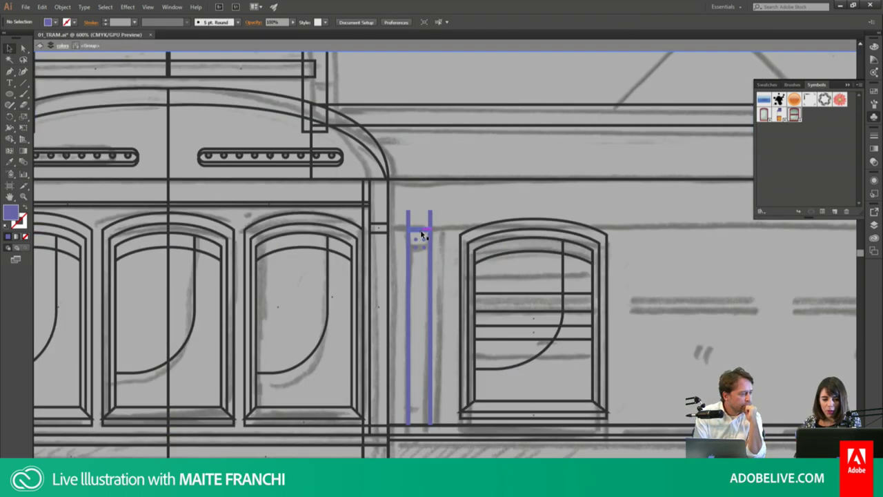
pyautogui.click(418, 230)
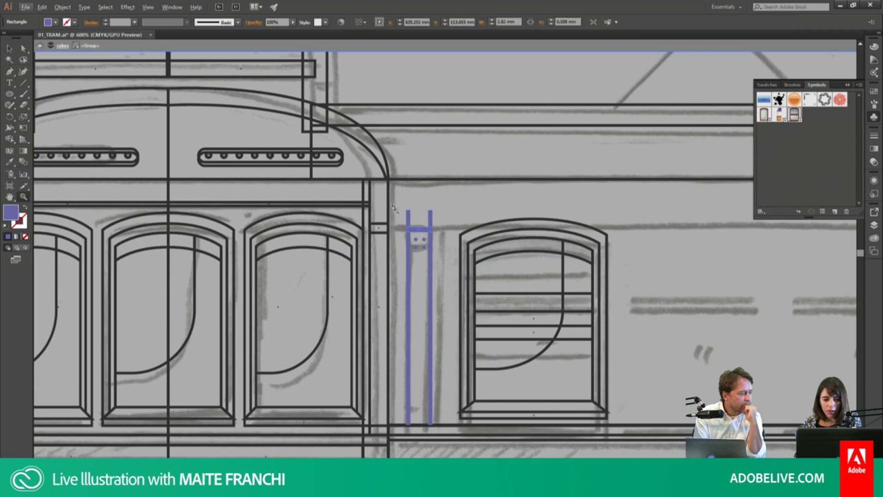
pyautogui.scroll(4, 419, 229)
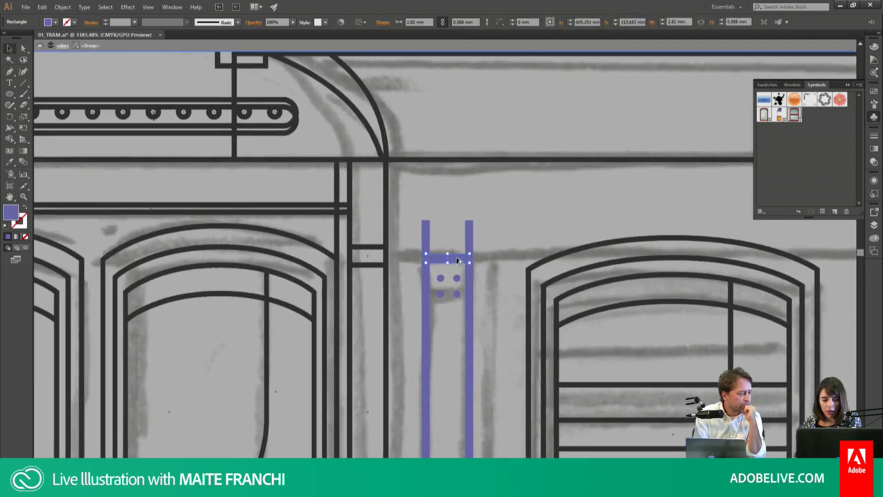
pyautogui.moveTo(457, 260); pyautogui.dragTo(454, 311)
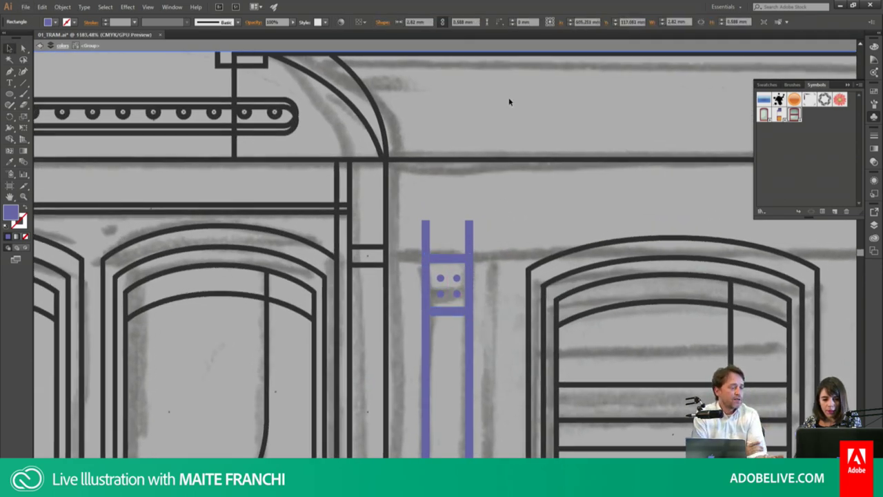
pyautogui.hotkey('ctrl', 'y')
pyautogui.scroll(-3, 507, 114)
pyautogui.scroll(2, 528, 125)
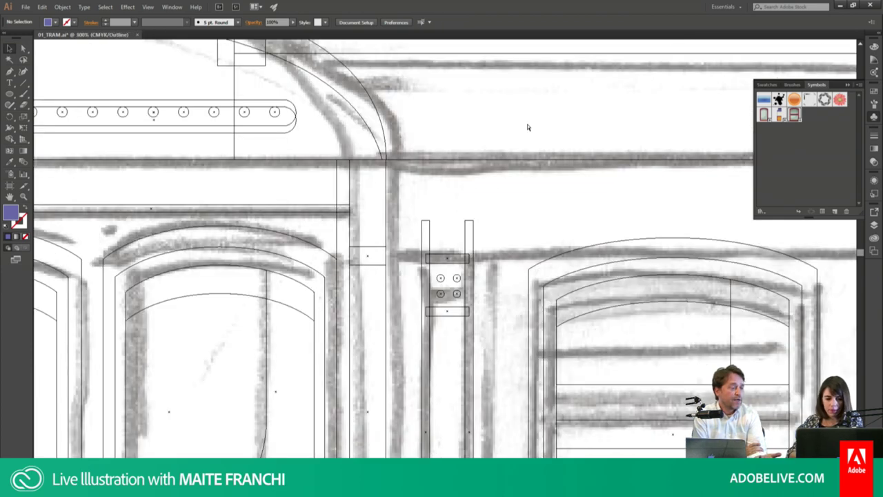
pyautogui.scroll(-3, 527, 127)
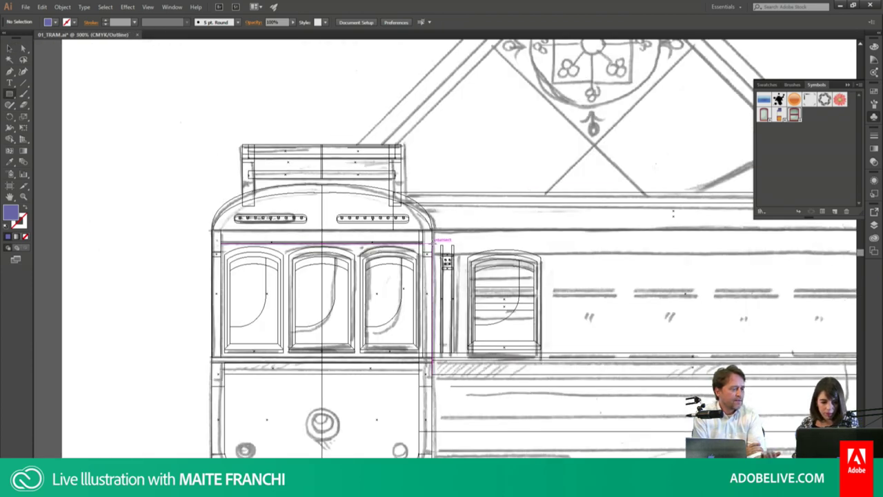
# Step: Draw a 0.53 mm trim bar above the side window and extend its right end three steps
pyautogui.moveTo(433, 240); pyautogui.dragTo(774, 245)
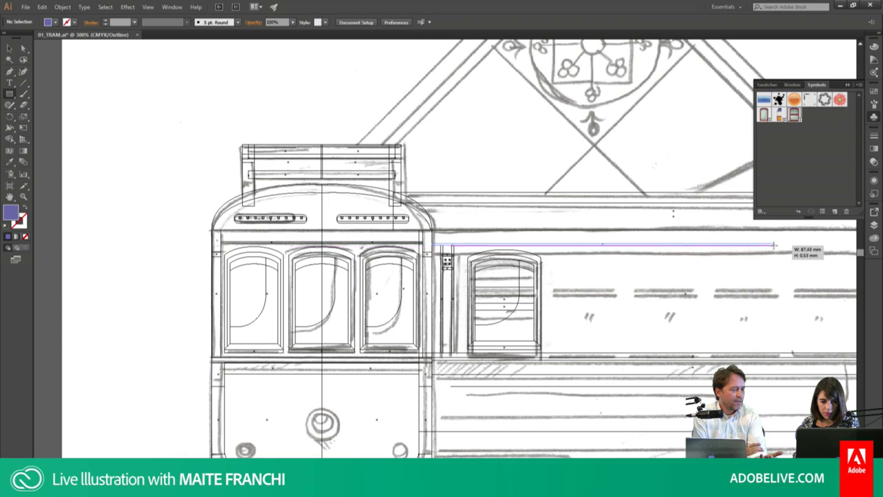
pyautogui.moveTo(774, 246); pyautogui.dragTo(533, 240)
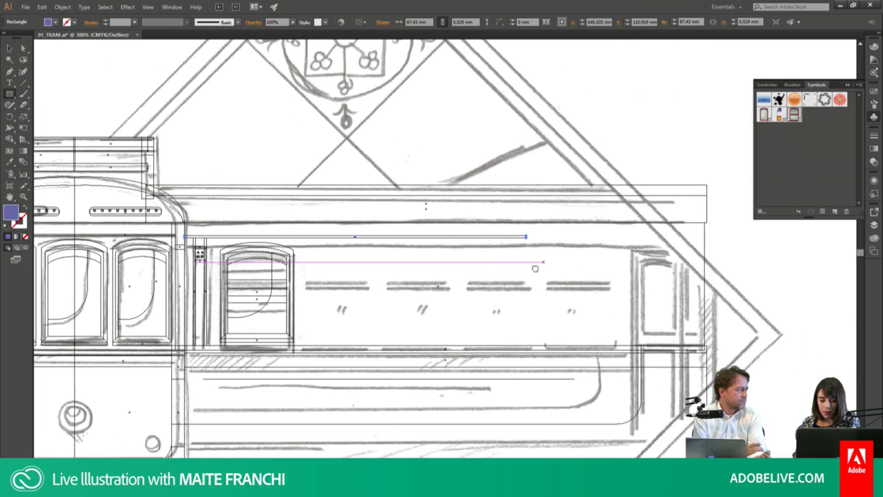
pyautogui.press('v')
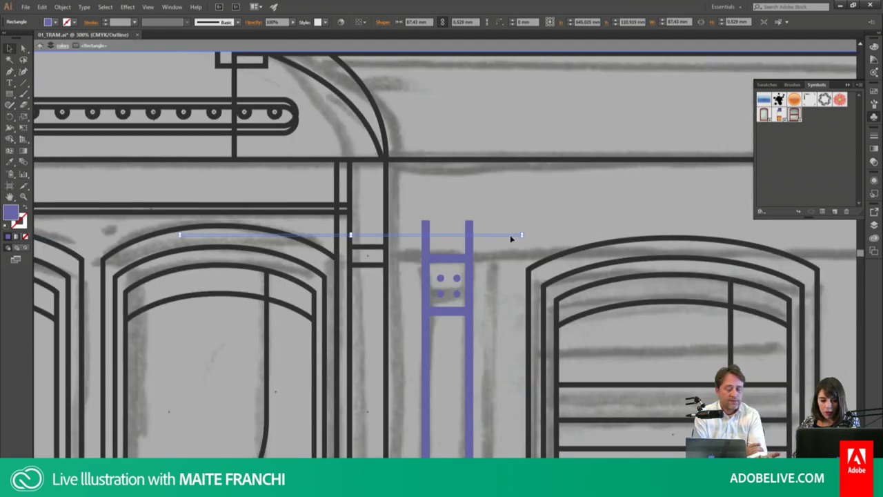
pyautogui.doubleClick(516, 235)
pyautogui.hotkey('ctrl', 'y')
pyautogui.click(521, 236)
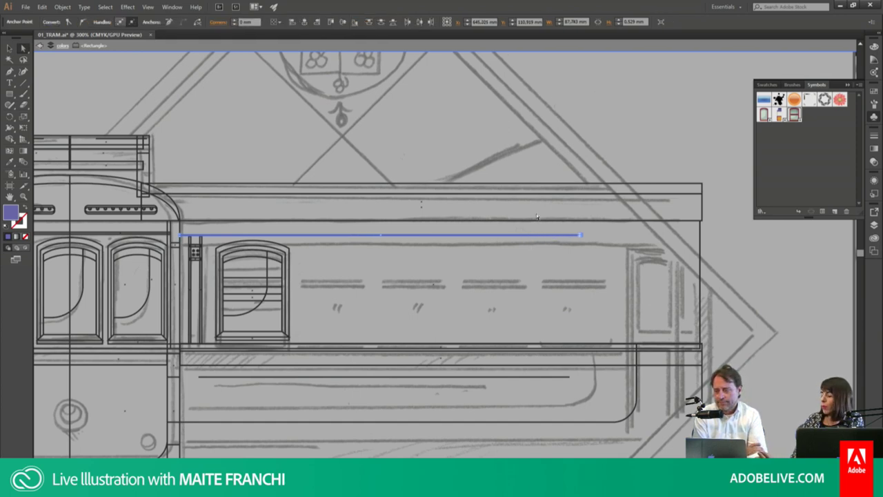
pyautogui.press('Right')
pyautogui.press('Right')
pyautogui.press('Right')
pyautogui.press('Right')
pyautogui.press('Right')
pyautogui.press('Right')
pyautogui.press('Right')
pyautogui.press('Right')
pyautogui.press('Right')
pyautogui.press('Right')
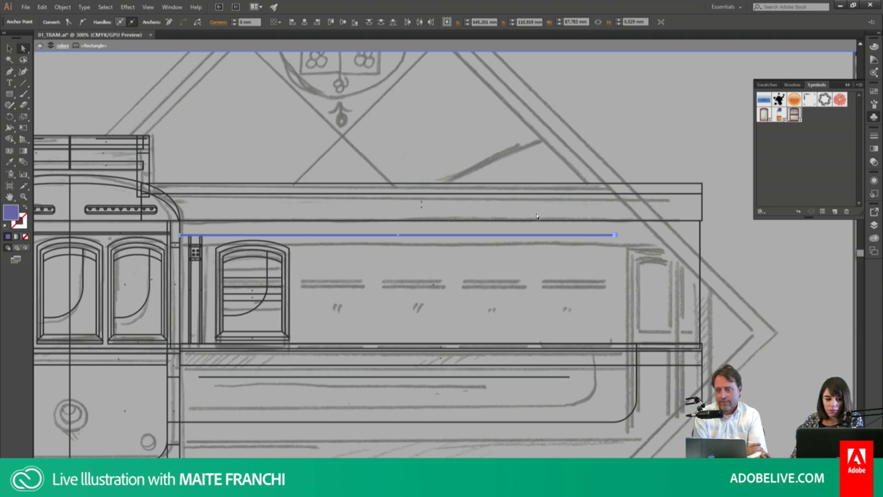
pyautogui.press('Right')
pyautogui.press('Right')
pyautogui.press('Right')
pyautogui.press('Right')
pyautogui.press('Right')
pyautogui.press('Right')
pyautogui.press('Right')
pyautogui.press('Right')
pyautogui.press('Right')
pyautogui.press('Right')
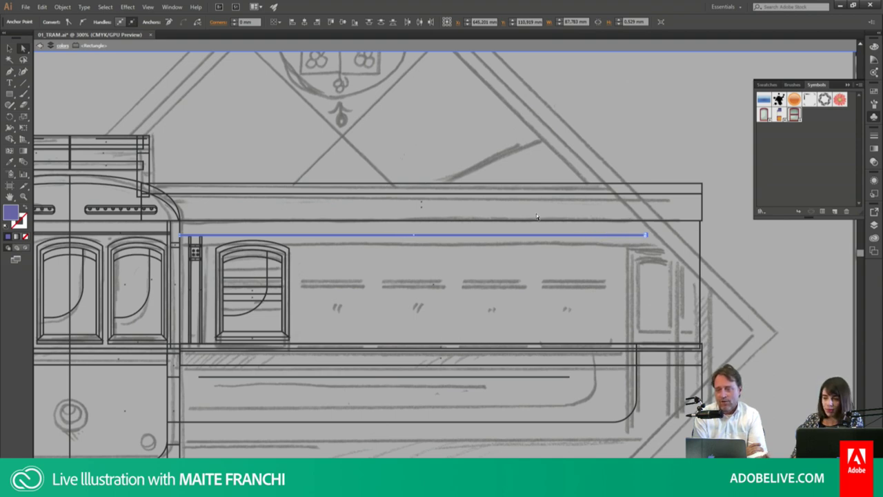
pyautogui.press('Right')
pyautogui.press('Right')
pyautogui.press('Right')
pyautogui.press('Right')
pyautogui.press('Right')
pyautogui.press('Right')
pyautogui.press('Right')
pyautogui.press('Right')
pyautogui.press('Right')
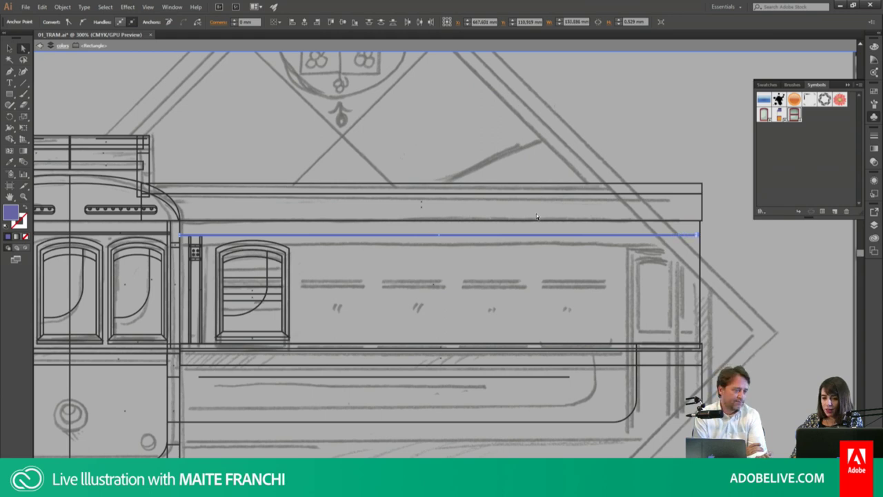
# Step: Copy the arched side window to the right and repeat the copy twice
pyautogui.click(665, 133)
pyautogui.hotkey('ctrl', 'y')
pyautogui.moveTo(665, 132); pyautogui.dragTo(717, 113)
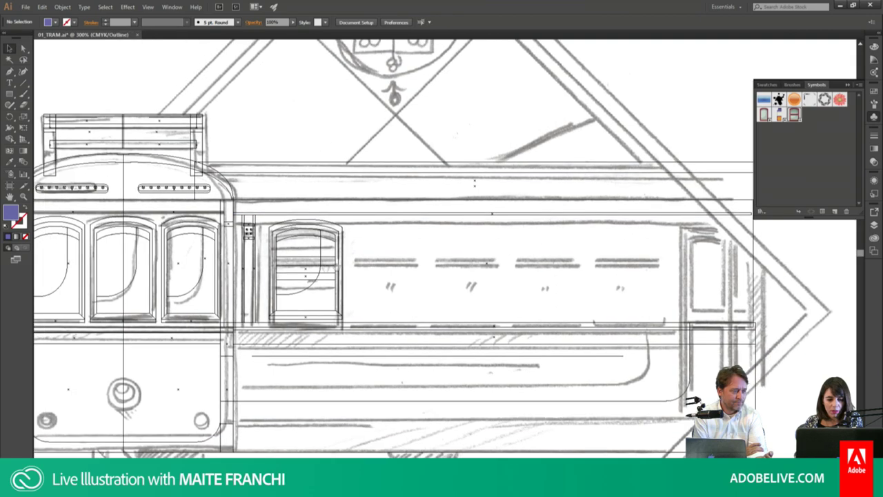
pyautogui.click(318, 276)
pyautogui.moveTo(319, 276)
pyautogui.mouseDown()
pyautogui.moveTo(398, 276)
pyautogui.moveTo(412, 267)
pyautogui.mouseUp()
pyautogui.hotkey('ctrl', 'd')
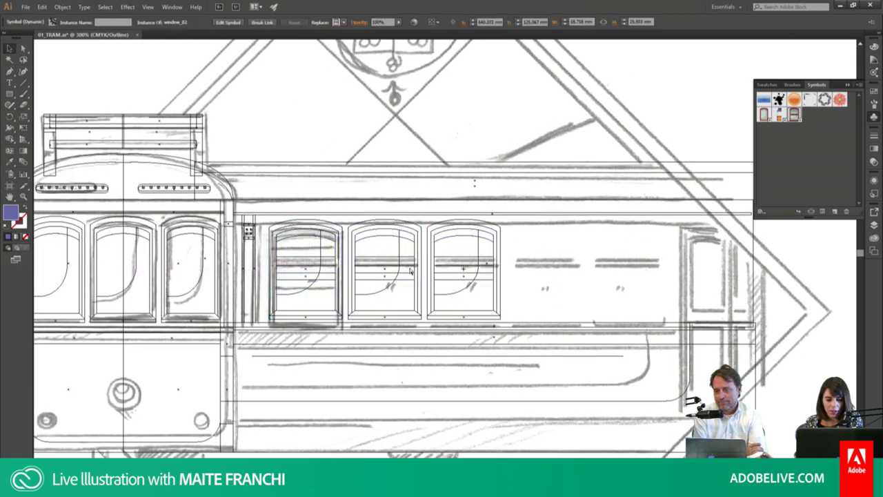
pyautogui.hotkey('ctrl', 'd')
pyautogui.hotkey('ctrl', 'd')
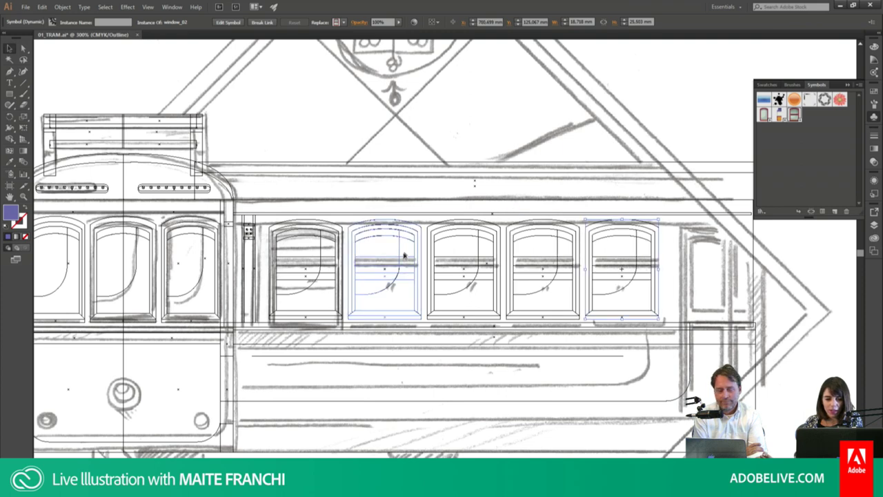
# Step: Review the windows and pillar in full colour, then zoom out to the whole tram
pyautogui.keyDown('shift'); pyautogui.click(396, 262); pyautogui.keyUp('shift')
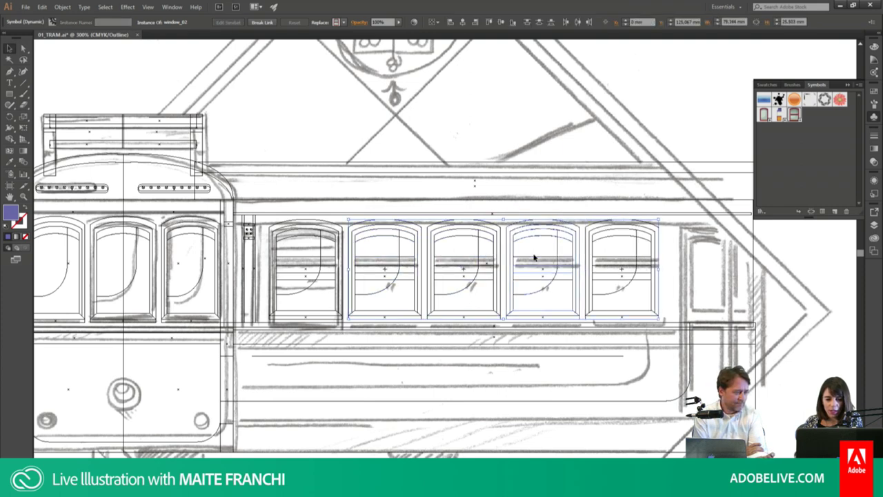
pyautogui.keyDown('shift'); pyautogui.click(616, 256); pyautogui.keyUp('shift')
pyautogui.click(685, 102)
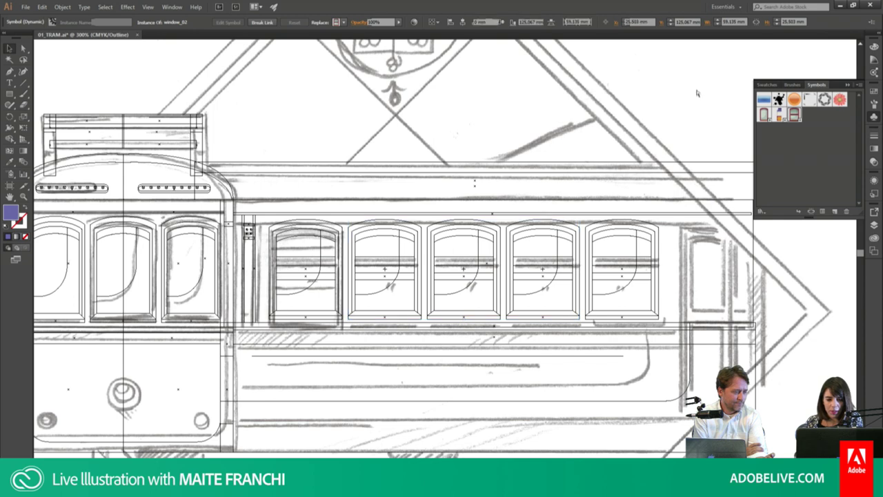
pyautogui.hotkey('ctrl', 'y')
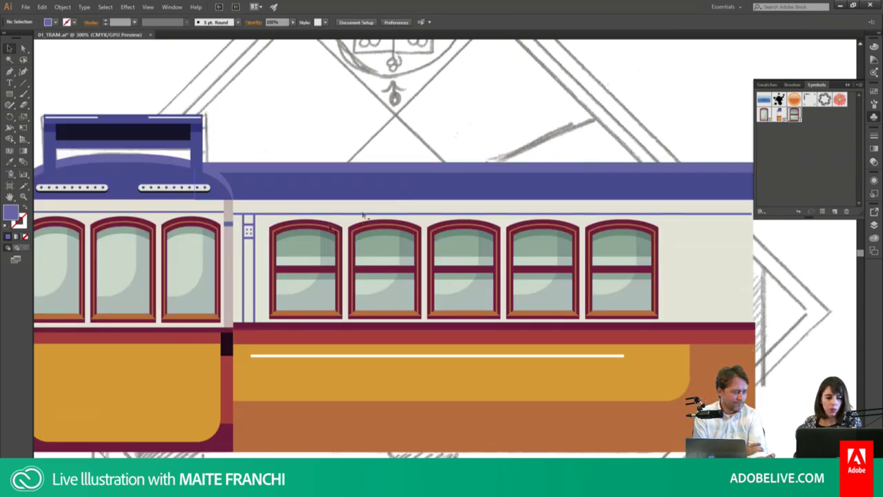
pyautogui.click(251, 237)
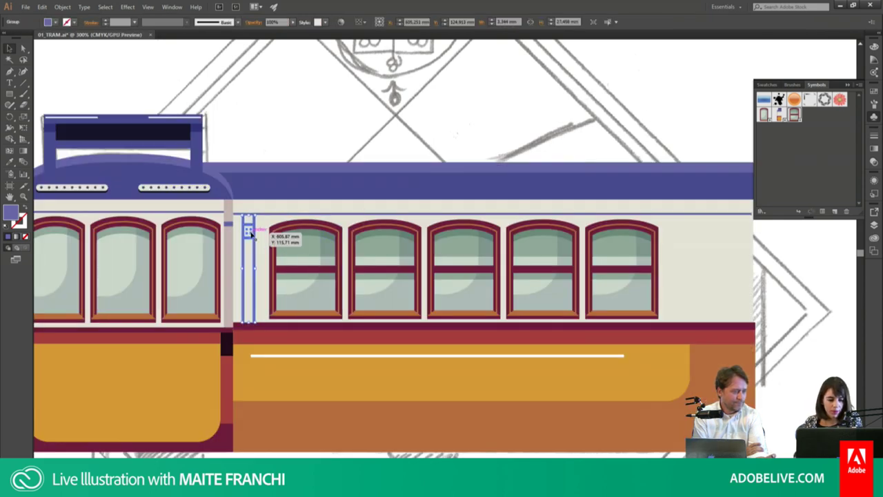
pyautogui.click(652, 107)
pyautogui.hotkey('ctrl', '-')
pyautogui.hotkey('ctrl', '-')
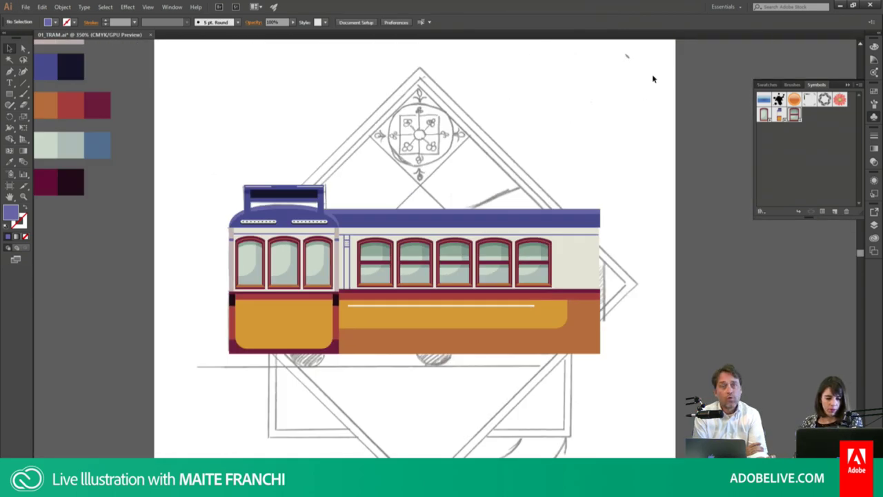
# Step: Draw a bar along the side section's bottom edge and colour it maroon like the trim
pyautogui.moveTo(470, 388); pyautogui.dragTo(484, 366)
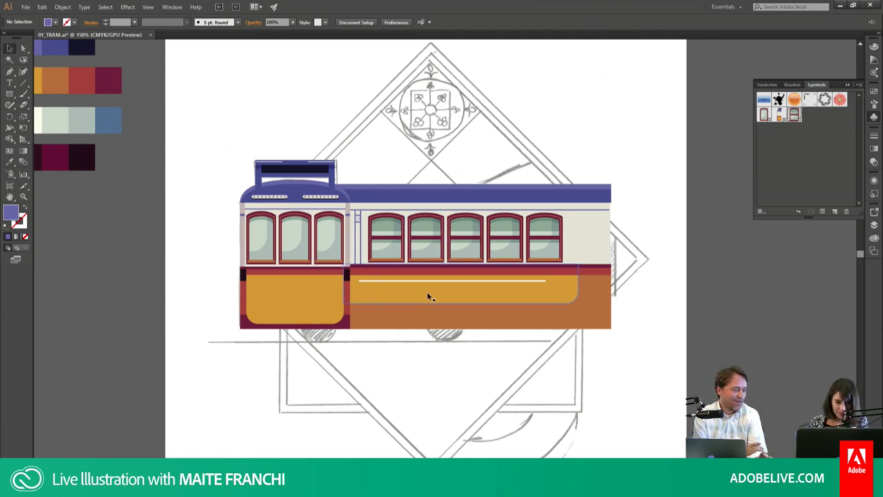
pyautogui.hotkey('ctrl', 'y')
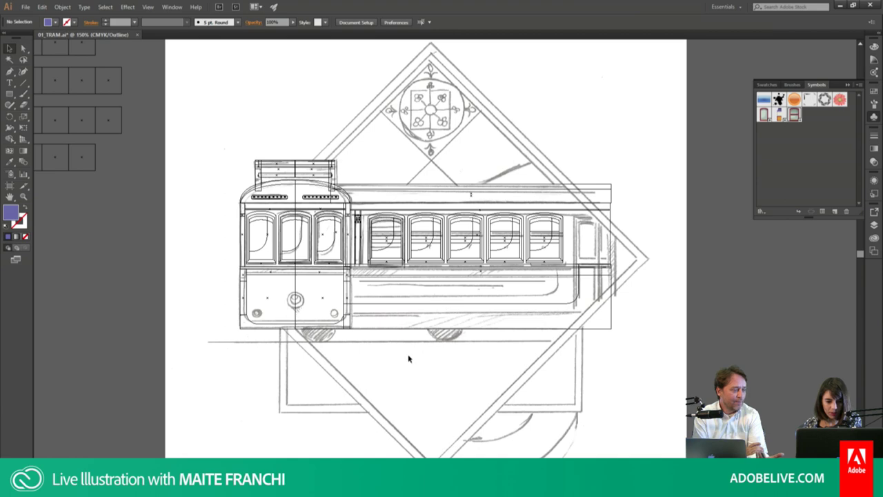
pyautogui.press('m')
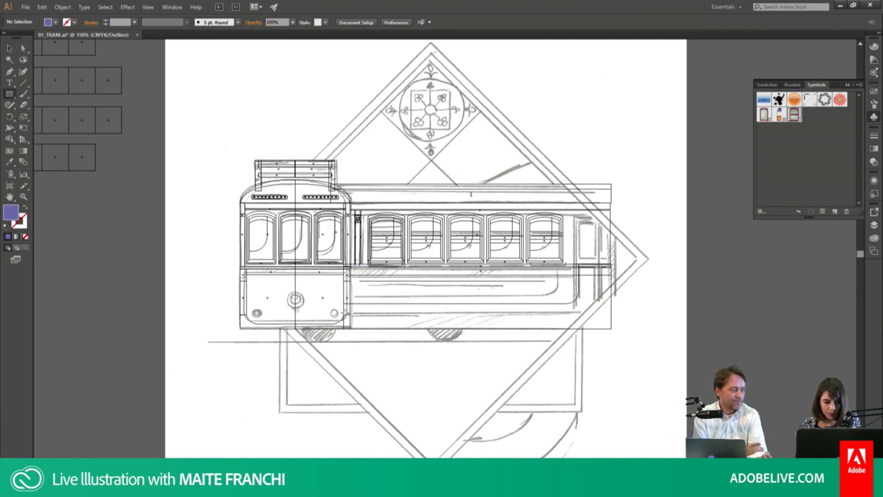
pyautogui.moveTo(347, 314); pyautogui.dragTo(610, 329)
pyautogui.hotkey('ctrl', 'y')
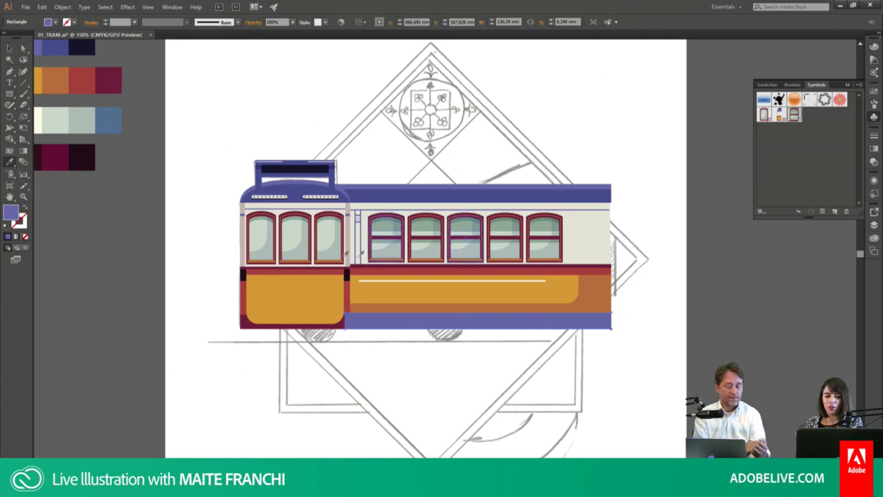
pyautogui.click(251, 316)
pyautogui.press('v')
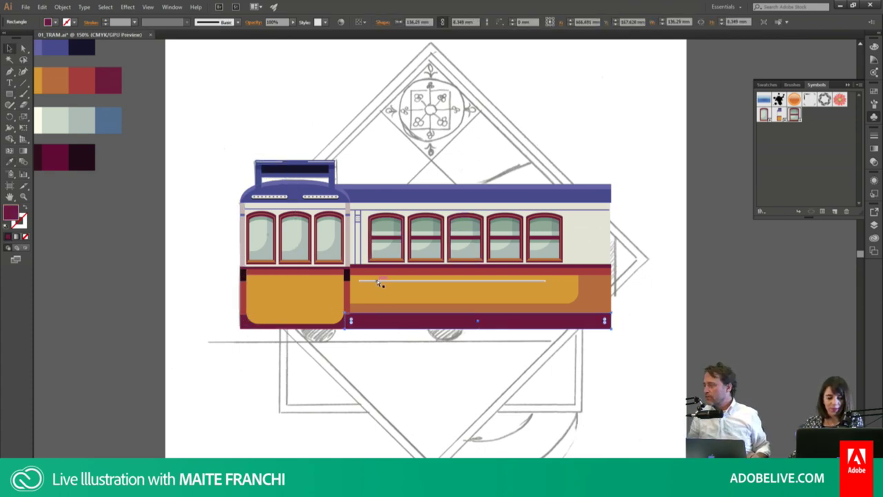
pyautogui.click(606, 138)
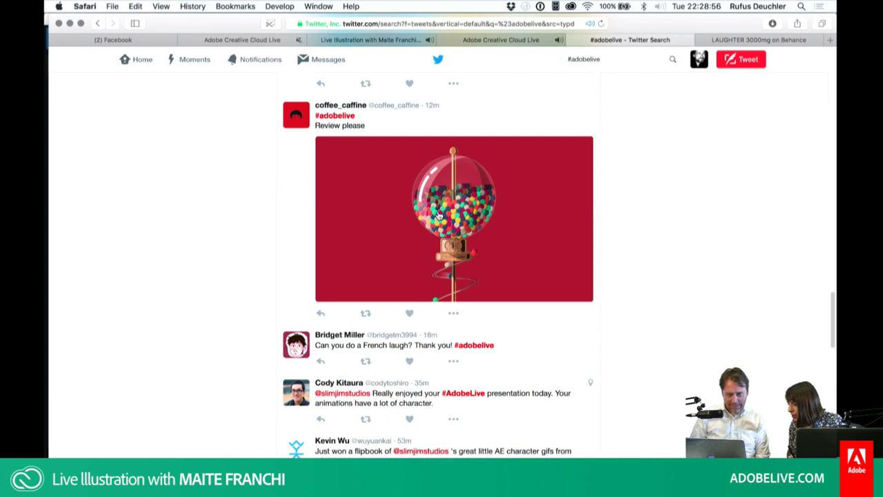
# Step: View the gumball illustration tweet at full size, then return to the feed
pyautogui.click(438, 216)
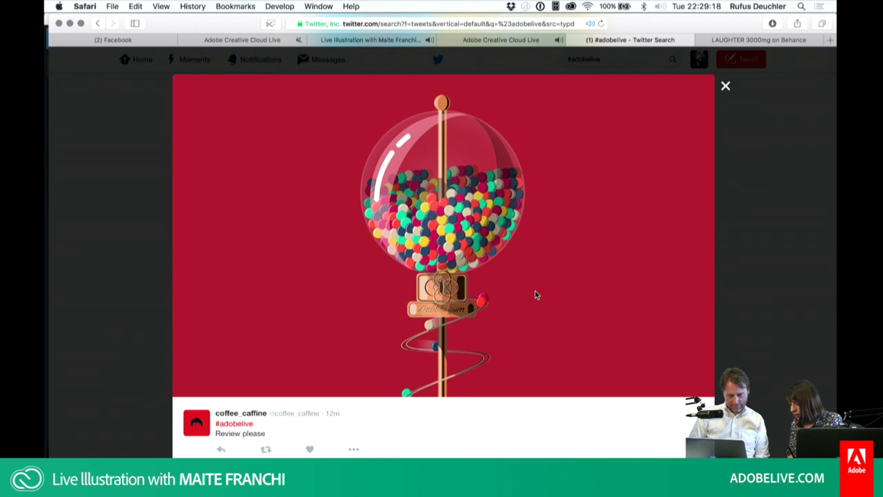
pyautogui.click(726, 87)
pyautogui.scroll(3, 563, 252)
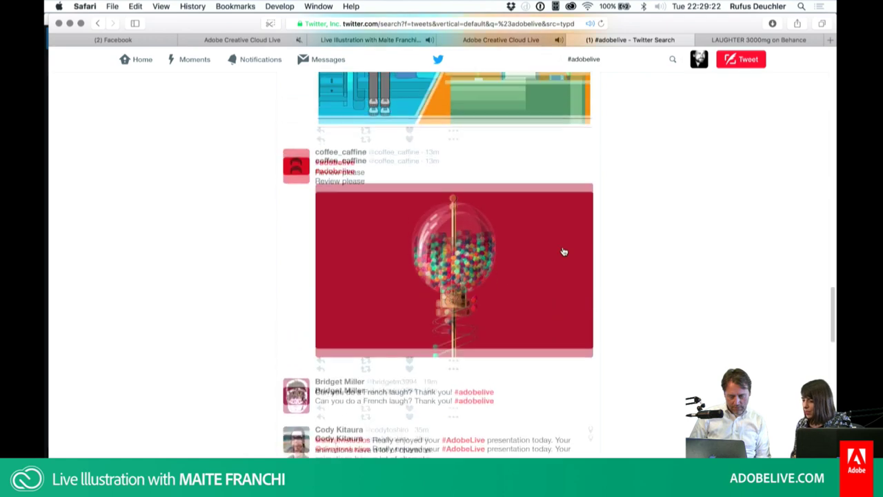
pyautogui.scroll(3, 563, 251)
pyautogui.scroll(3, 564, 251)
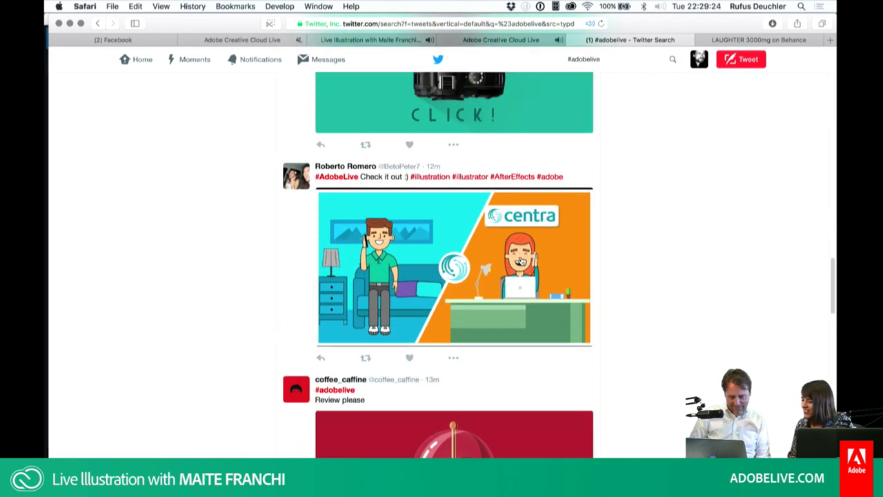
# Step: View the Centra illustration full size, then open the camera CLICK! image
pyautogui.click(522, 261)
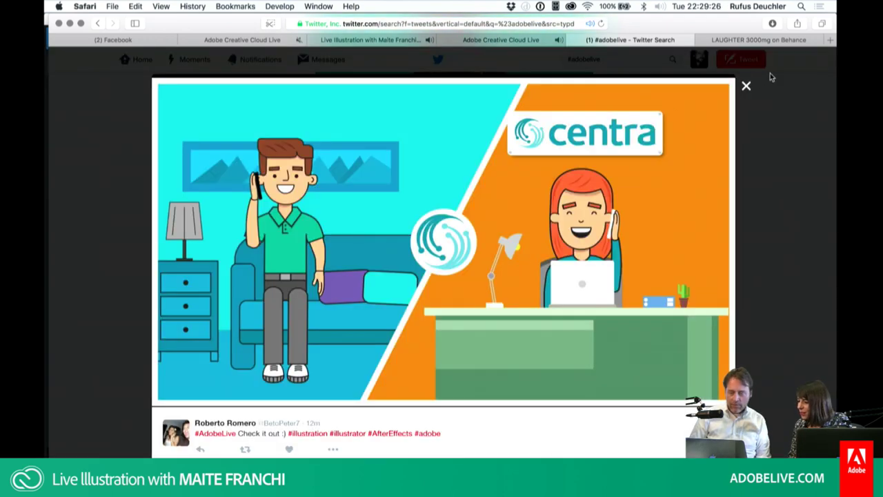
pyautogui.click(746, 86)
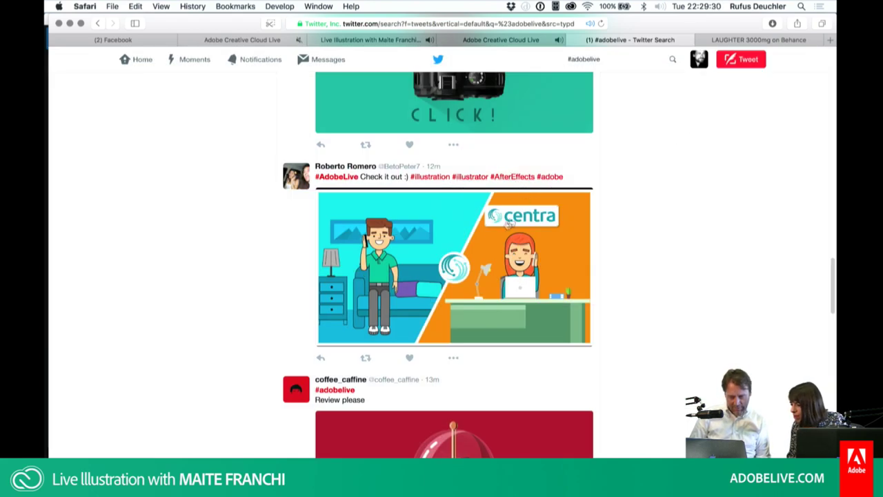
pyautogui.click(464, 264)
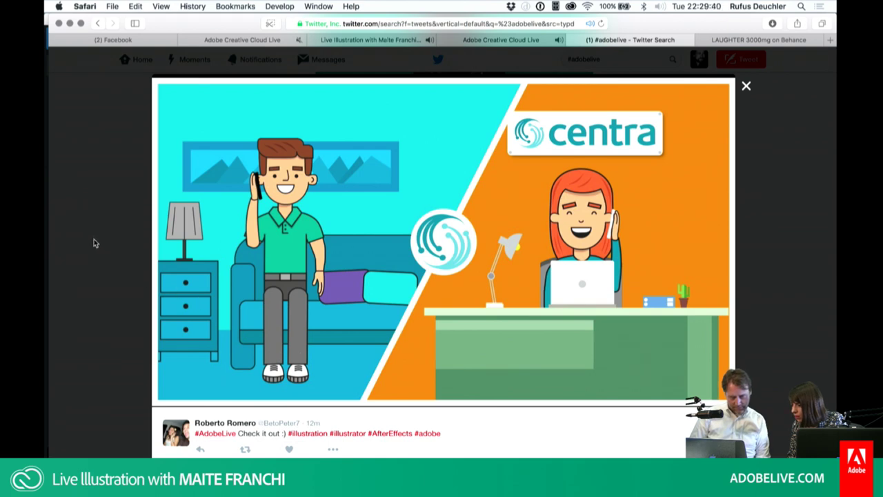
pyautogui.click(96, 243)
pyautogui.scroll(5, 227, 234)
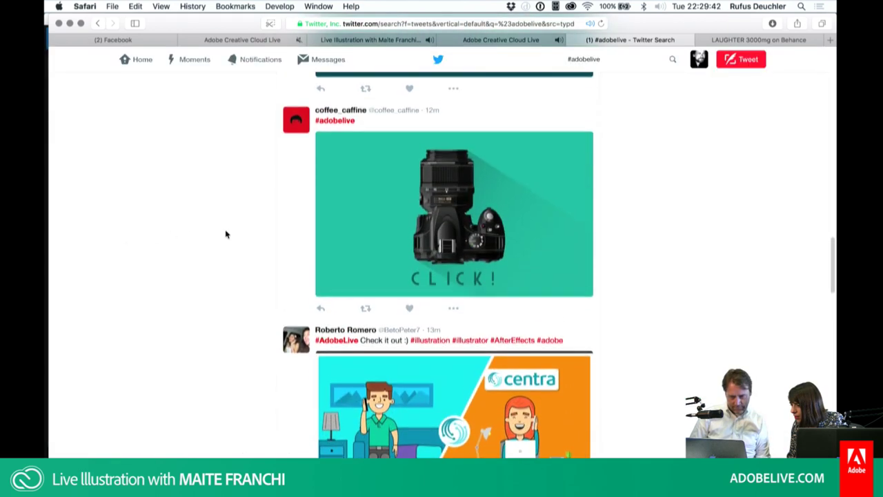
pyautogui.click(467, 240)
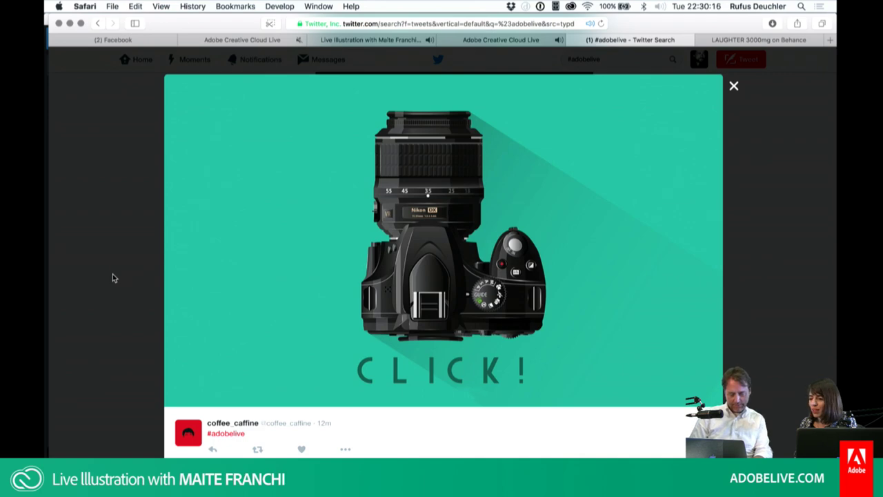
# Step: Close the camera image and view the Fuel up lettering and OCTO octopus images full size
pyautogui.click(113, 277)
pyautogui.scroll(3, 114, 277)
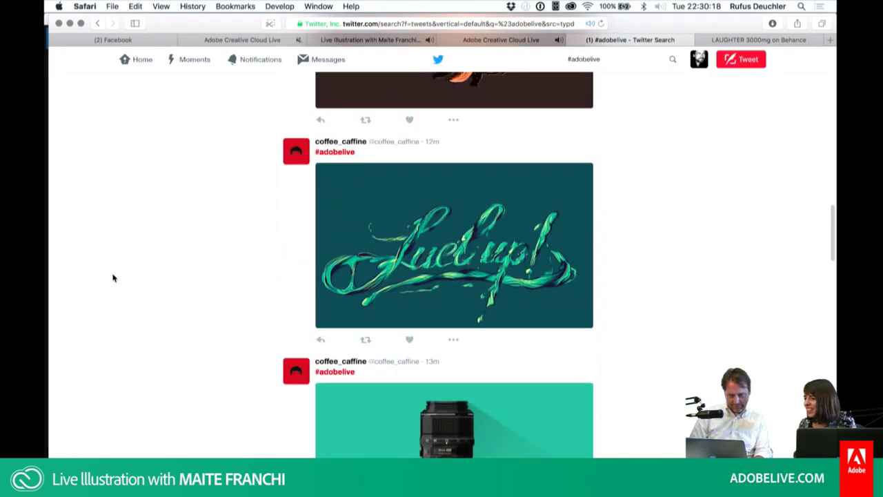
pyautogui.click(445, 280)
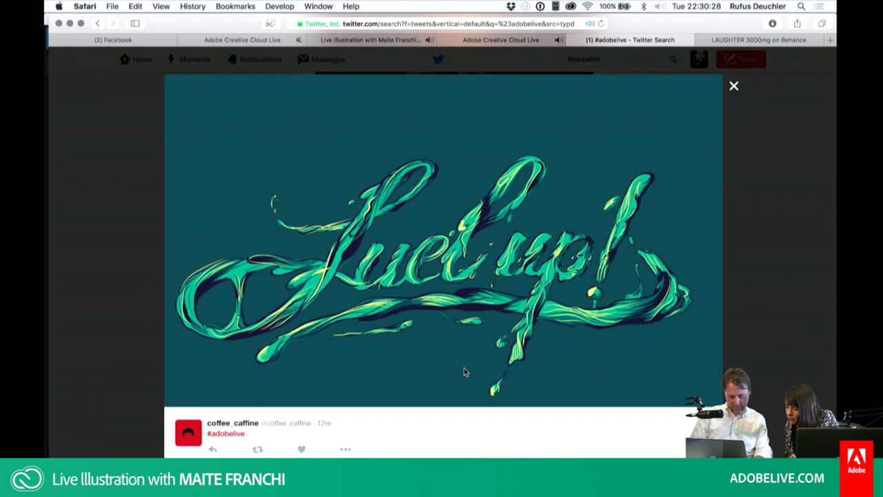
pyautogui.click(112, 283)
pyautogui.scroll(5, 113, 283)
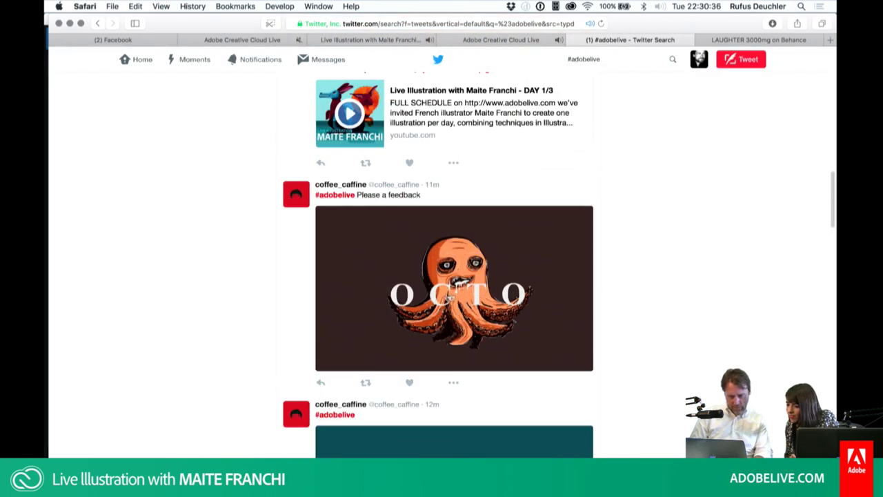
pyautogui.click(456, 296)
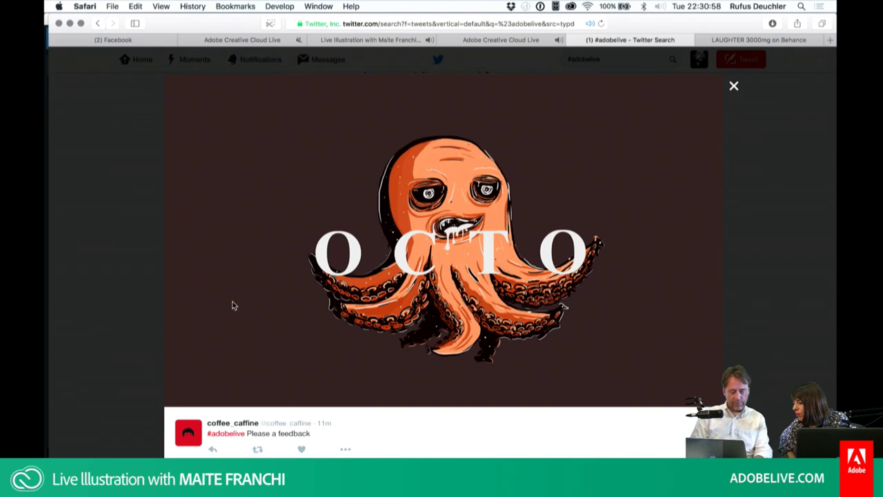
pyautogui.click(124, 313)
# Step: Scroll through the feed and return to the #adobelive search results tab
pyautogui.scroll(5, 138, 310)
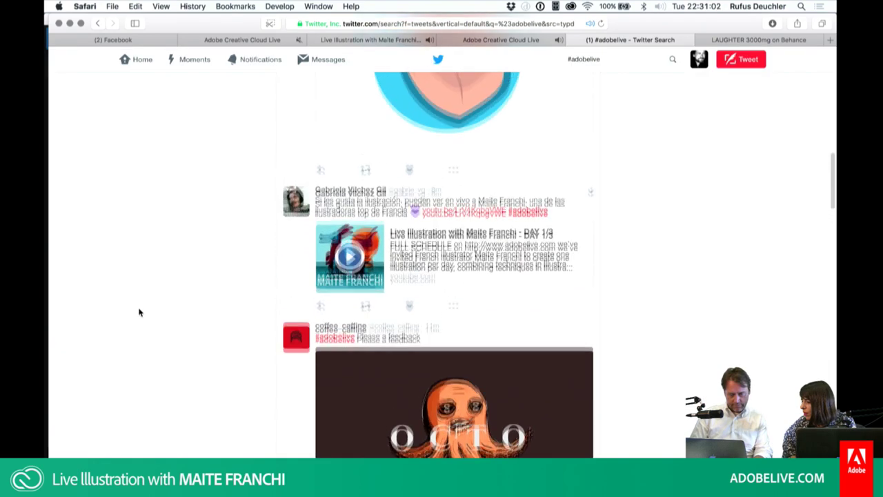
pyautogui.scroll(1, 139, 312)
pyautogui.scroll(1, 139, 313)
pyautogui.scroll(1, 139, 312)
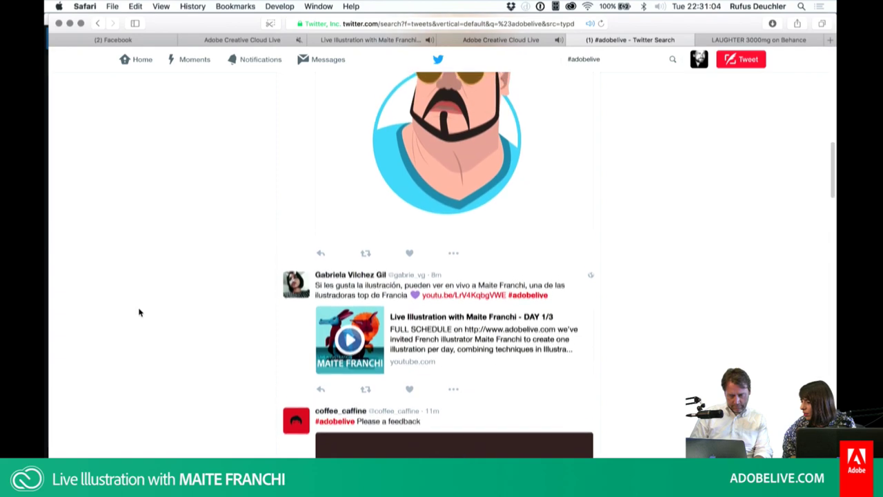
pyautogui.scroll(2, 139, 312)
pyautogui.scroll(2, 138, 313)
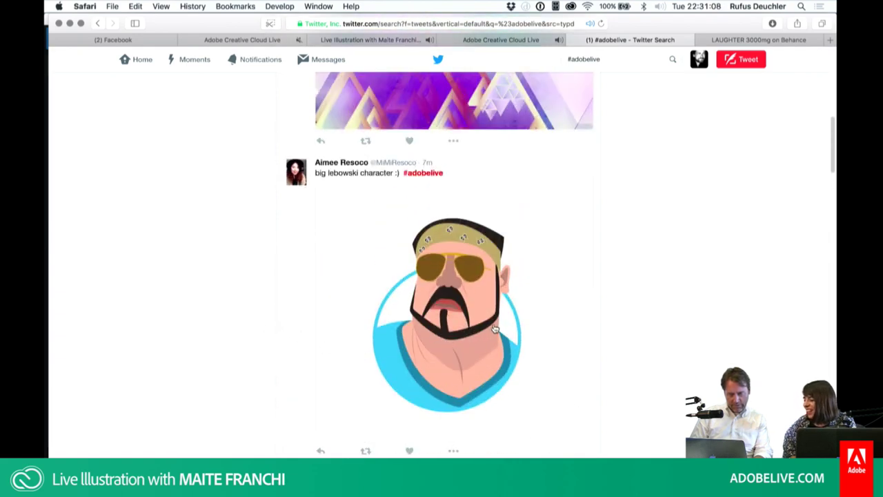
pyautogui.scroll(3, 488, 328)
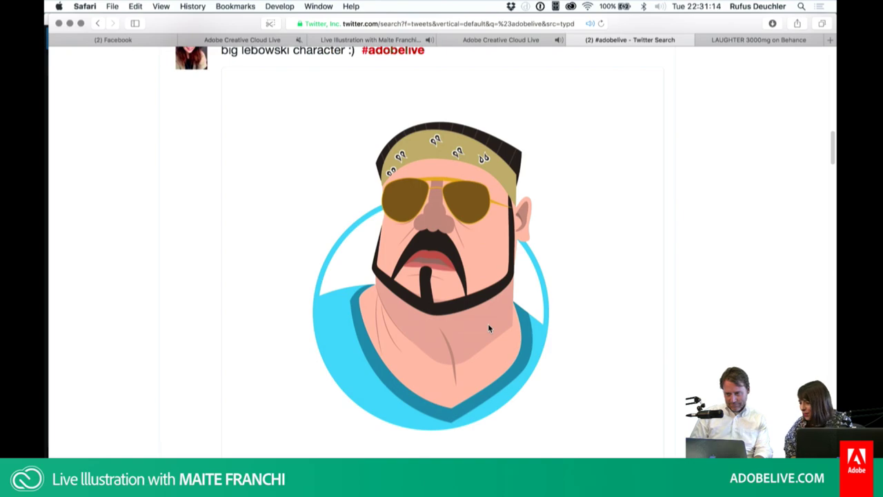
pyautogui.scroll(-3, 488, 328)
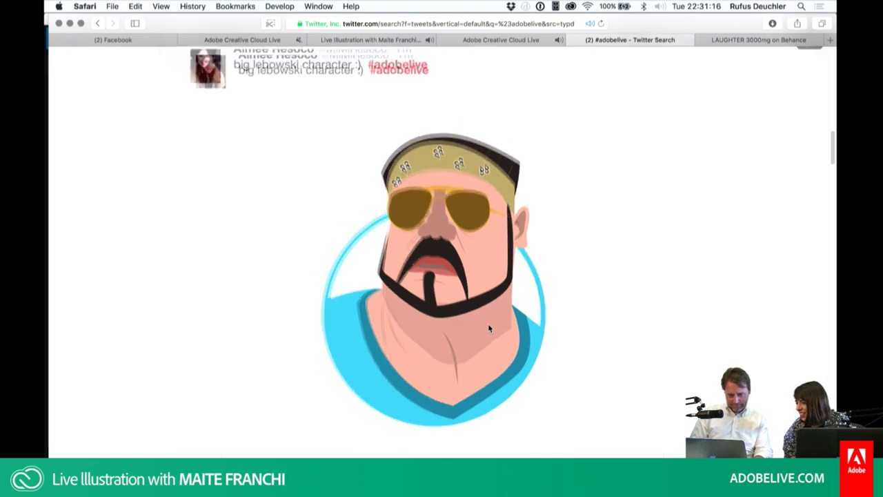
pyautogui.scroll(-3, 488, 328)
pyautogui.scroll(-3, 487, 328)
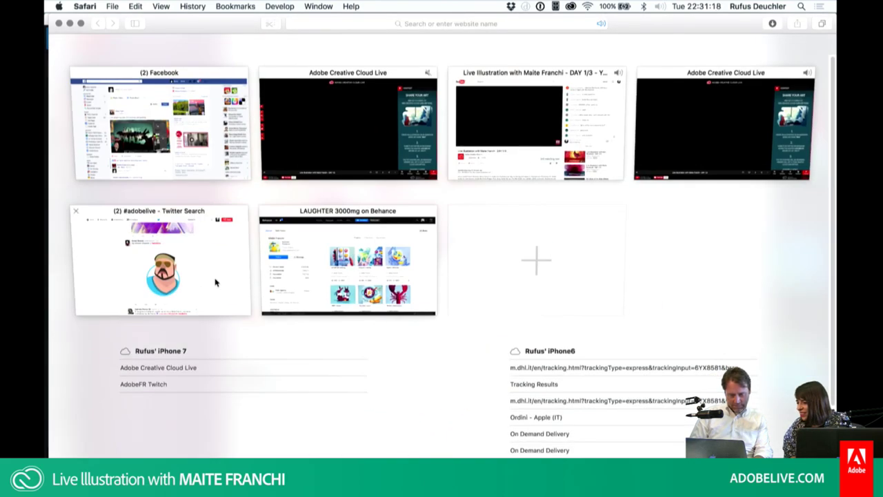
pyautogui.click(215, 281)
# Step: View the purple mountains-and-sun illustration at full size, then close it
pyautogui.scroll(5, 393, 251)
pyautogui.scroll(2, 393, 251)
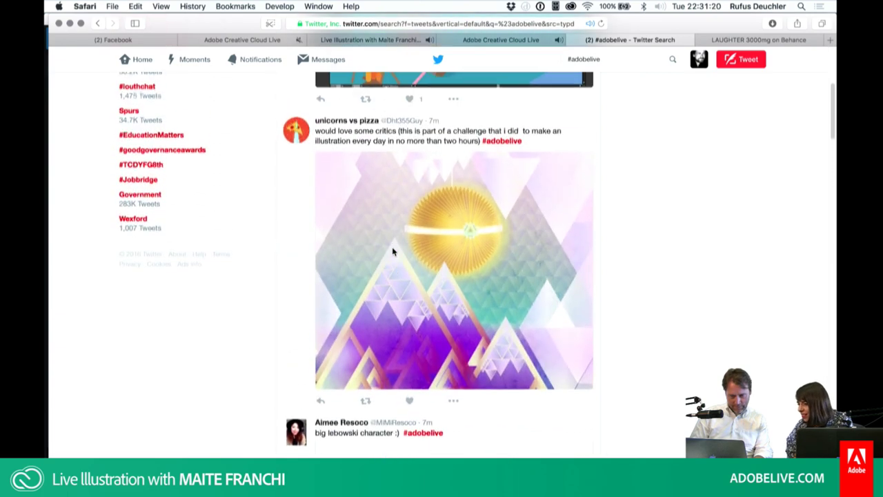
pyautogui.scroll(1, 394, 252)
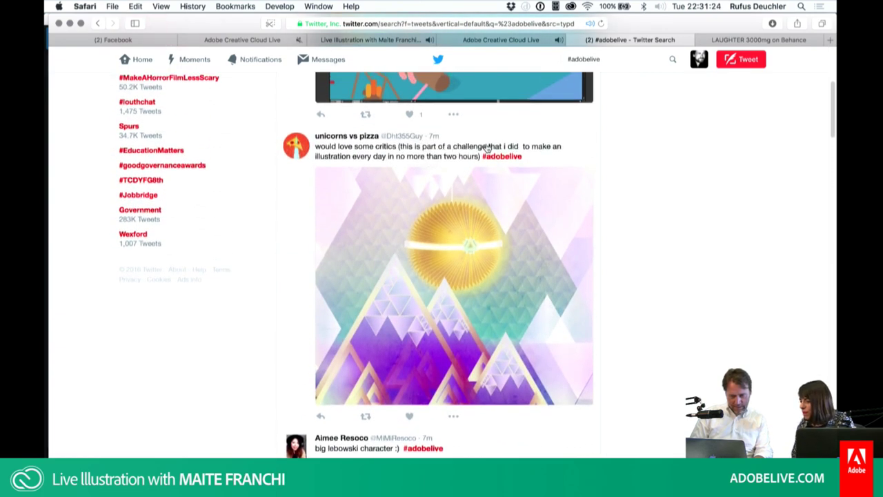
pyautogui.click(467, 281)
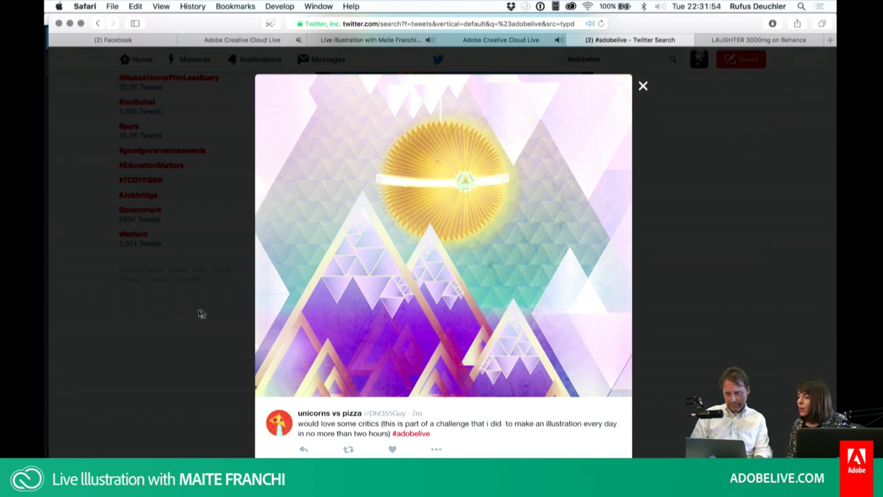
pyautogui.click(167, 289)
# Step: Enlarge the camping-scene work-in-progress screenshot, then close it
pyautogui.scroll(5, 179, 289)
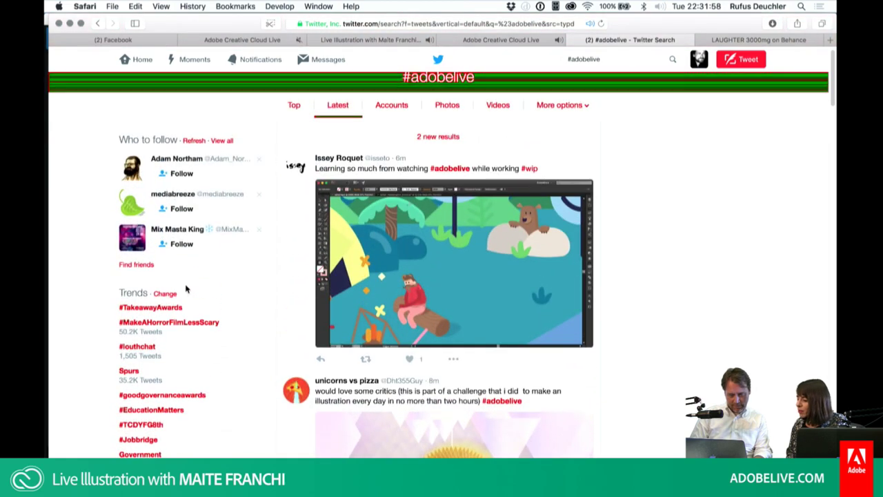
pyautogui.click(433, 285)
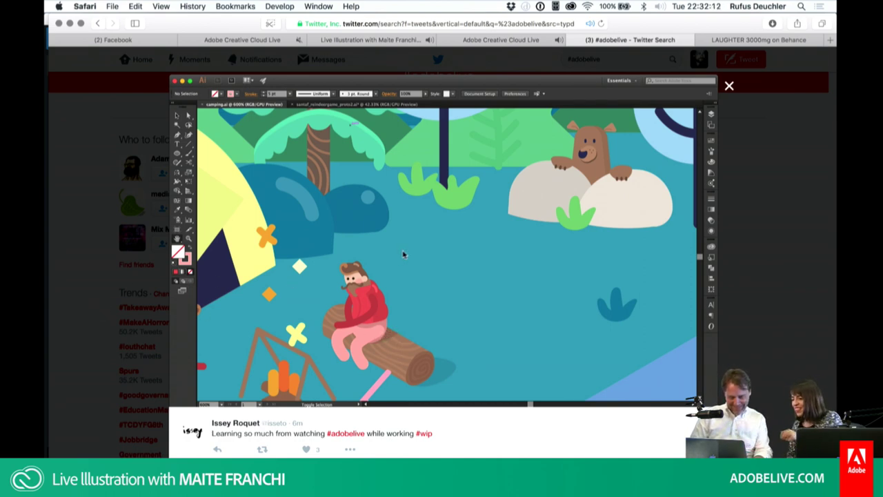
pyautogui.click(100, 324)
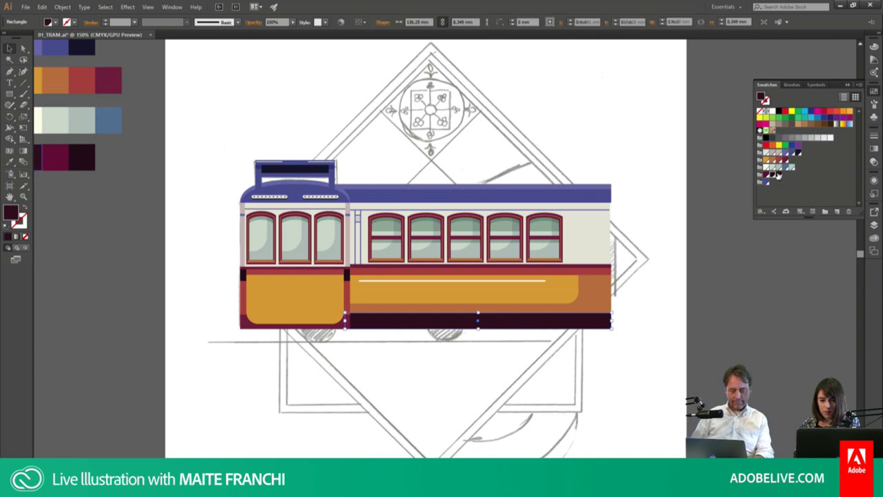
# Step: Recolour the tram's bottom bar maroon using the fill colour picker
pyautogui.click(766, 175)
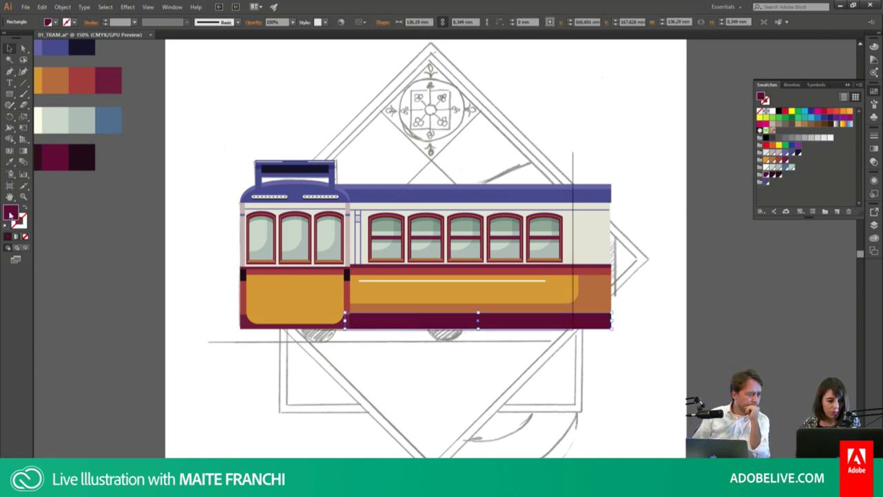
pyautogui.doubleClick(10, 213)
pyautogui.click(538, 184)
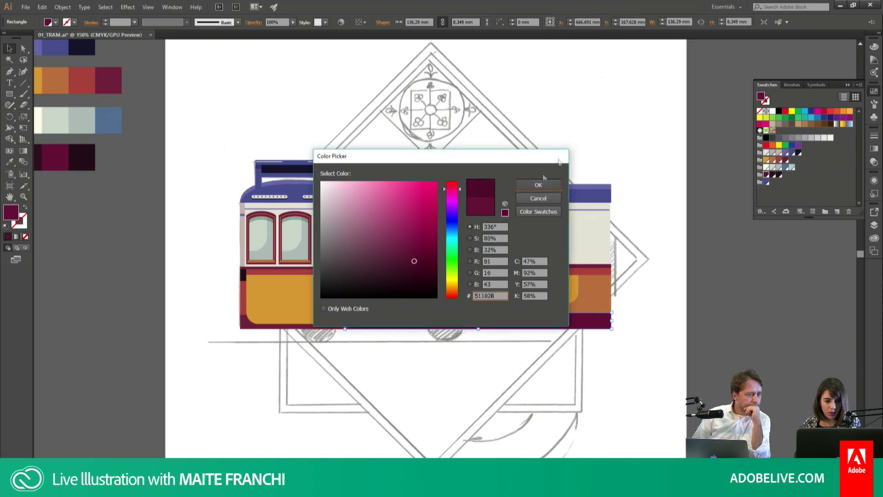
pyautogui.click(505, 337)
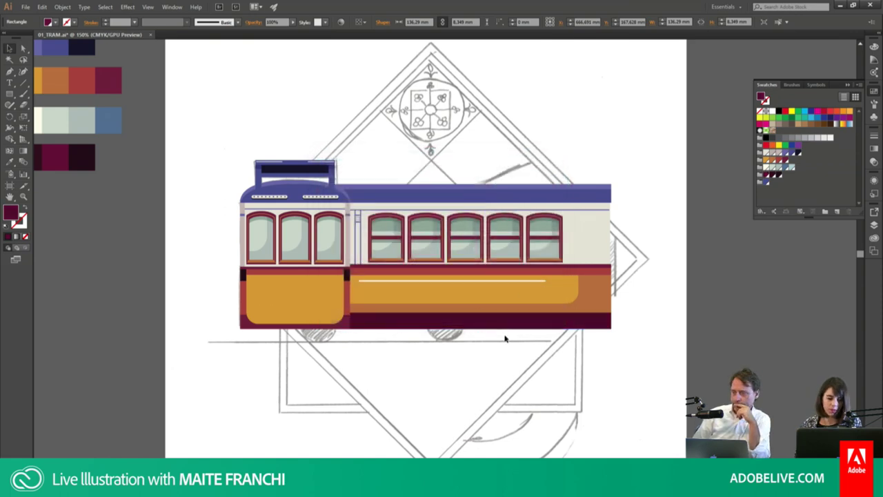
# Step: Draw a door rectangle and narrow edge strip at the right end, stretching its bottom down
pyautogui.moveTo(660, 259); pyautogui.dragTo(621, 258)
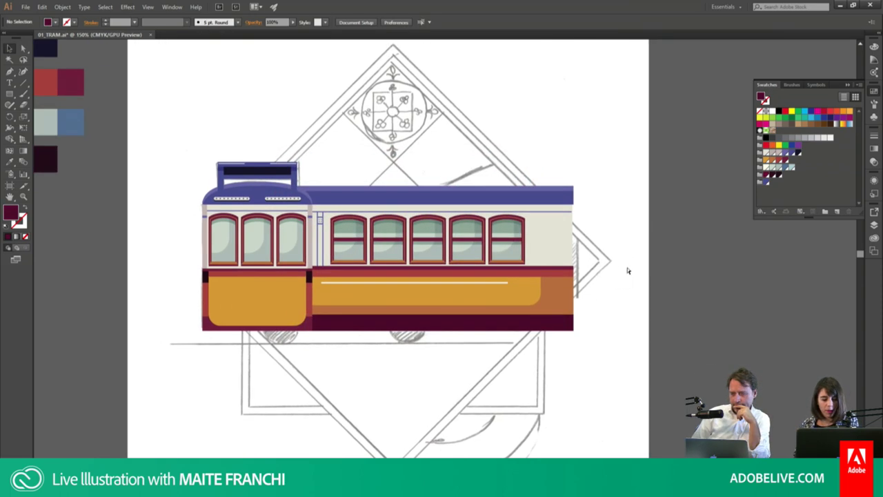
pyautogui.hotkey('ctrl', 'y')
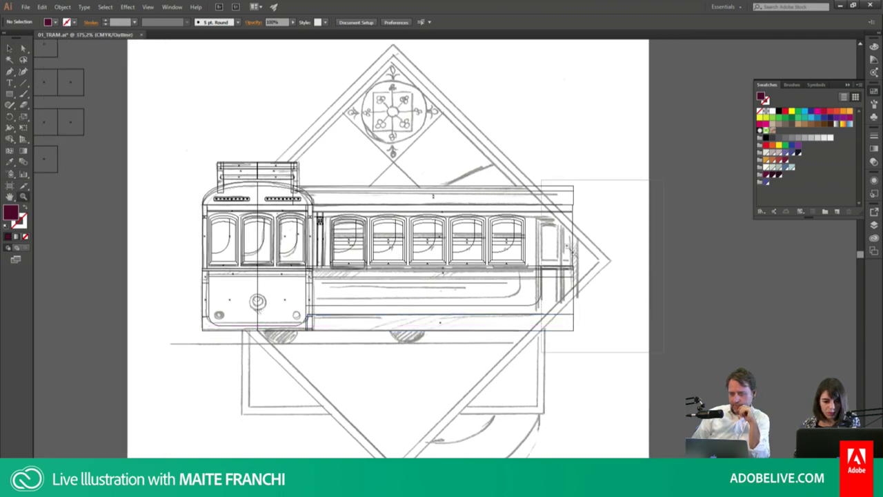
pyautogui.click(607, 261)
pyautogui.moveTo(469, 251); pyautogui.dragTo(577, 253)
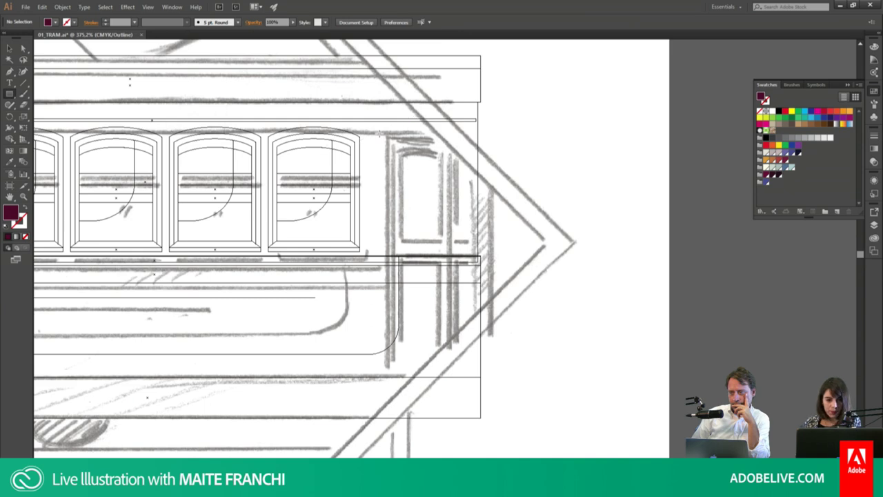
pyautogui.moveTo(392, 146); pyautogui.dragTo(450, 370)
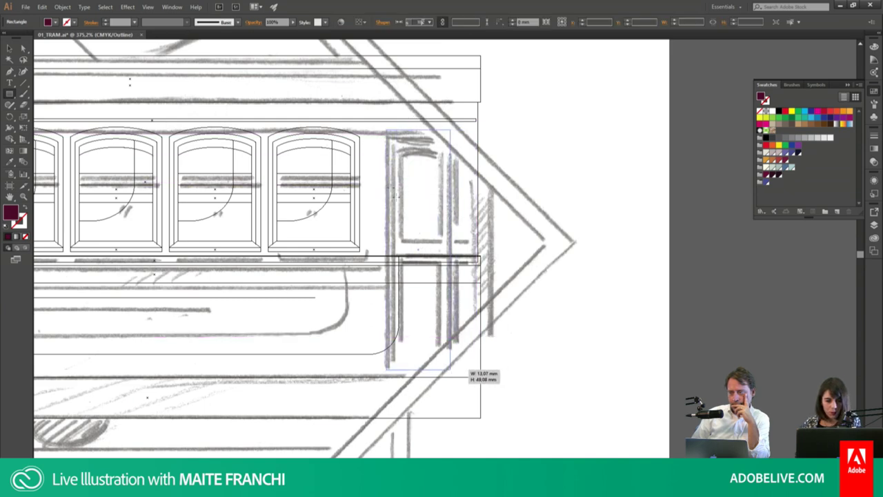
pyautogui.moveTo(388, 351); pyautogui.dragTo(397, 131)
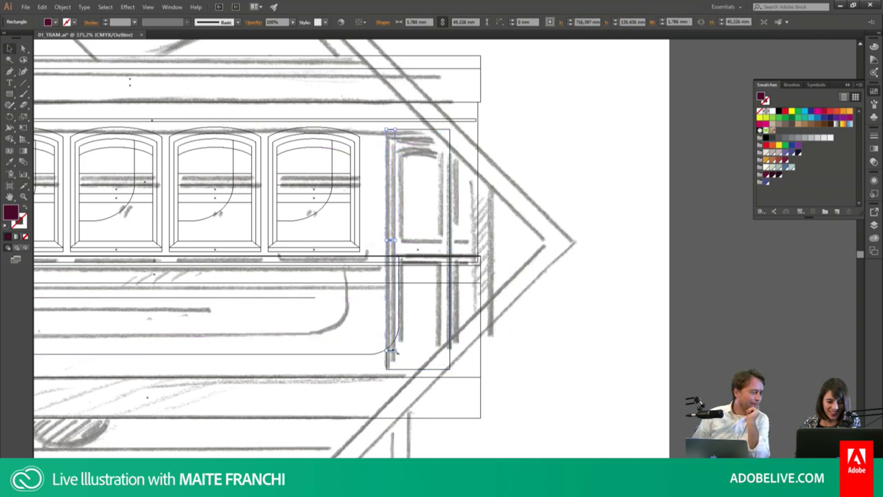
pyautogui.moveTo(395, 352); pyautogui.dragTo(393, 367)
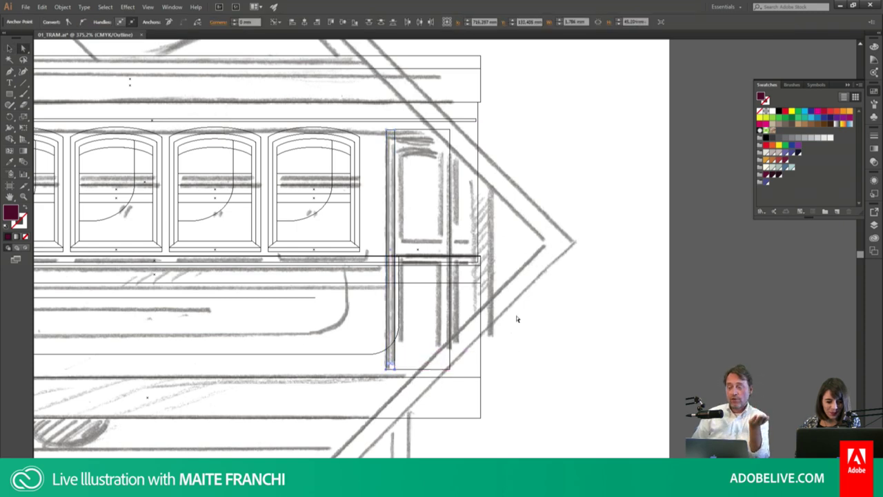
pyautogui.hotkey('ctrl', 'y')
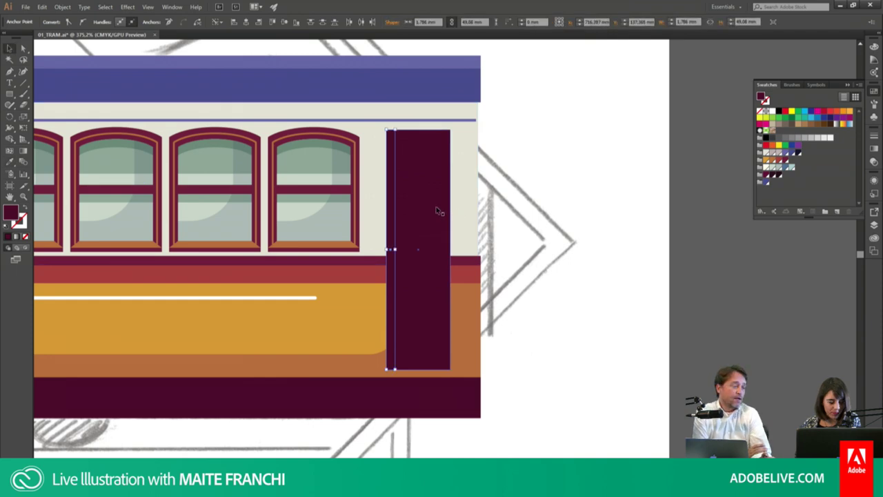
# Step: Fill the door rectangle with the cream wall colour and isolate it
pyautogui.press('v')
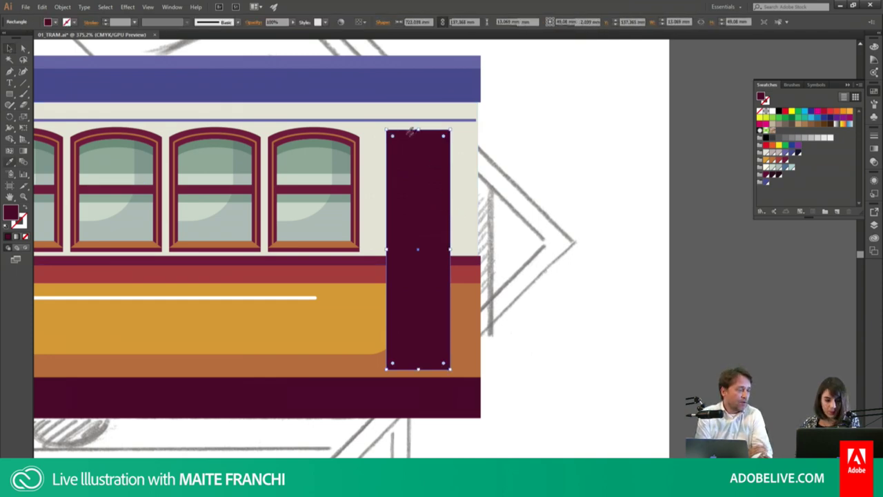
pyautogui.press('i')
pyautogui.click(380, 128)
pyautogui.press('v')
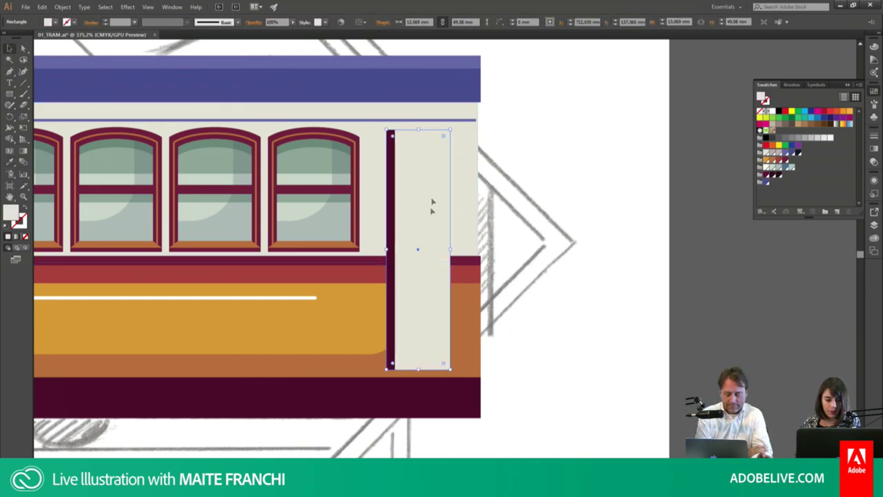
pyautogui.doubleClick(423, 235)
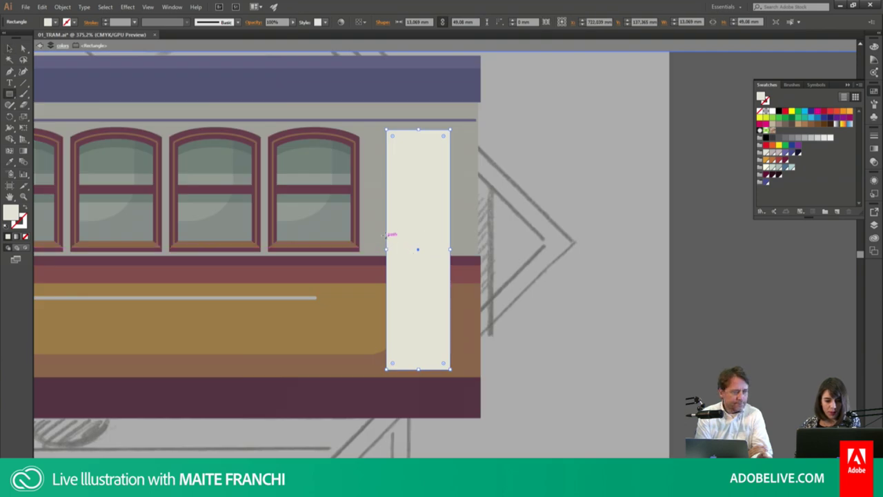
# Step: Add a mustard rectangle over the door's lower half, nudging its top edge down
pyautogui.moveTo(388, 235); pyautogui.dragTo(453, 367)
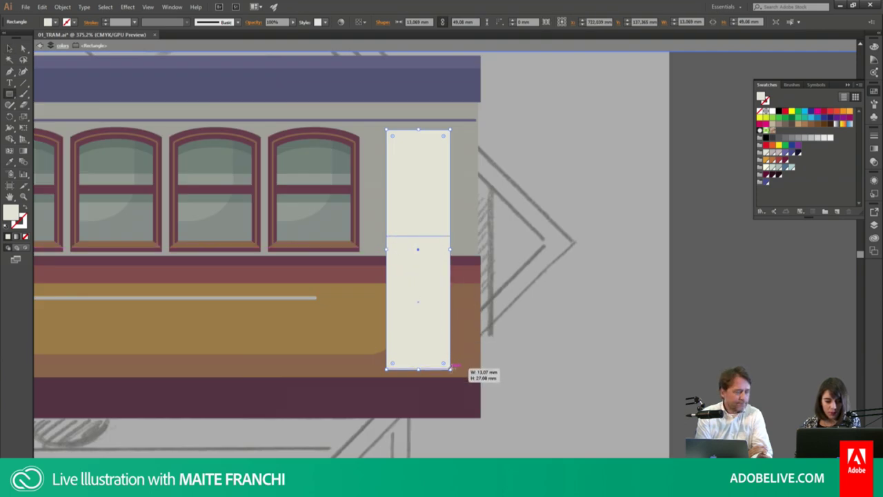
pyautogui.press('i')
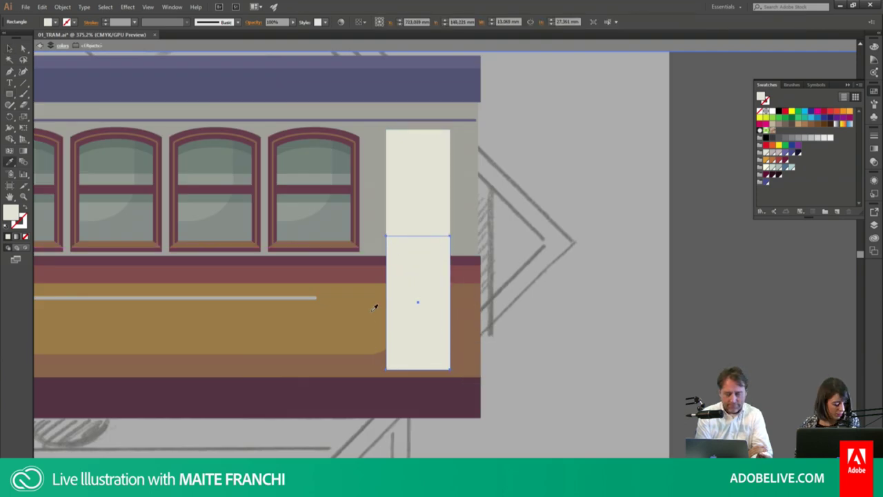
pyautogui.click(374, 307)
pyautogui.press('v')
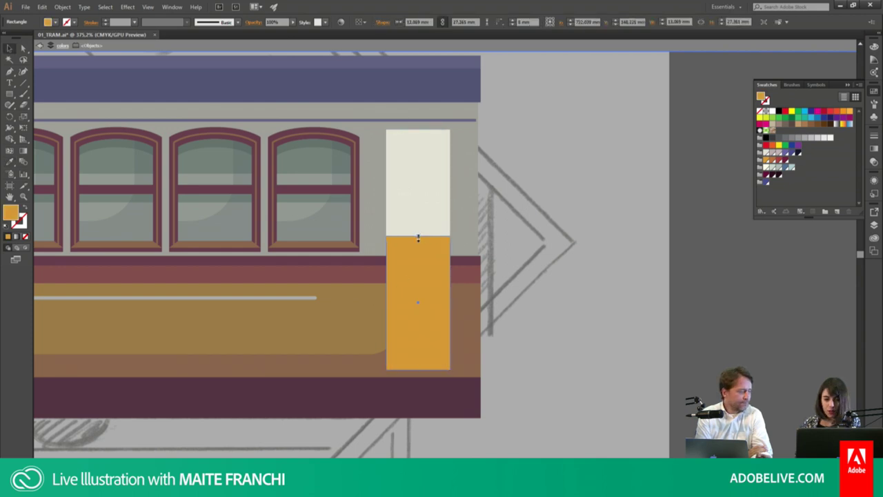
pyautogui.moveTo(417, 237); pyautogui.dragTo(417, 245)
pyautogui.click(524, 244)
# Step: Open the arched window symbol from the Symbols panel for editing
pyautogui.press('m')
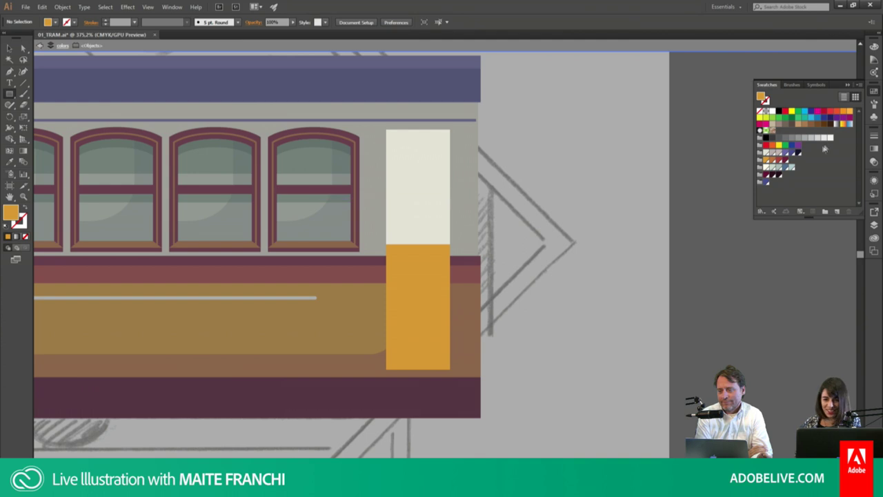
pyautogui.click(874, 117)
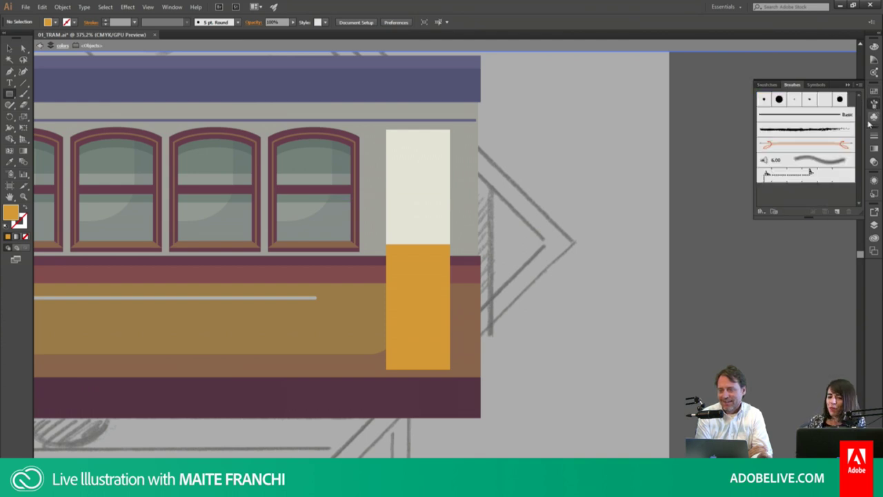
pyautogui.click(874, 118)
pyautogui.press('v')
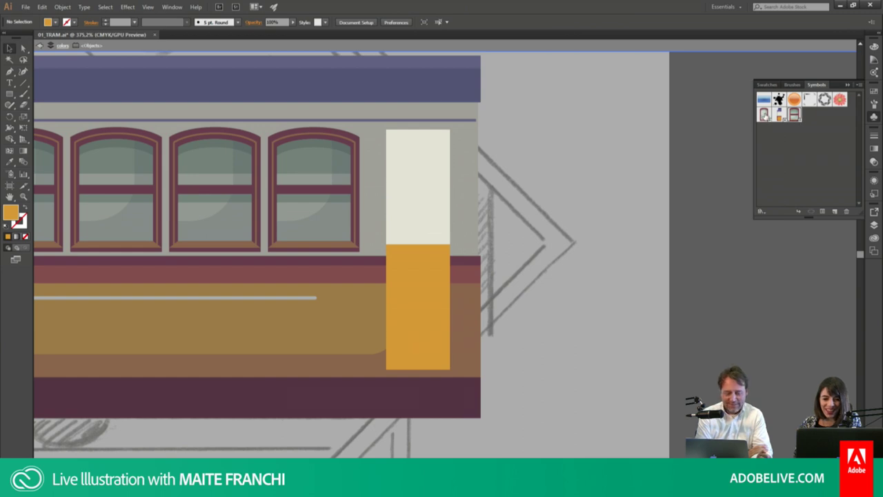
pyautogui.doubleClick(763, 114)
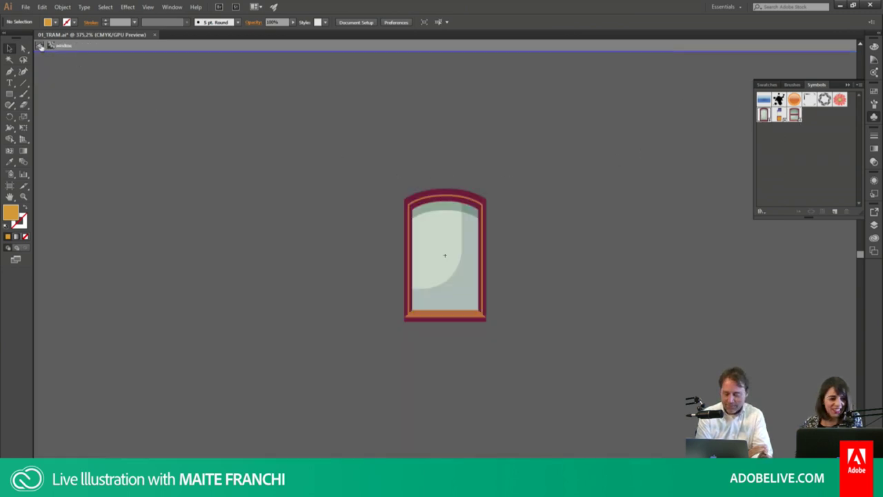
# Step: Leave symbol editing and draw a pale grey-green pane inside the lower mustard door panel
pyautogui.click(40, 46)
pyautogui.press('m')
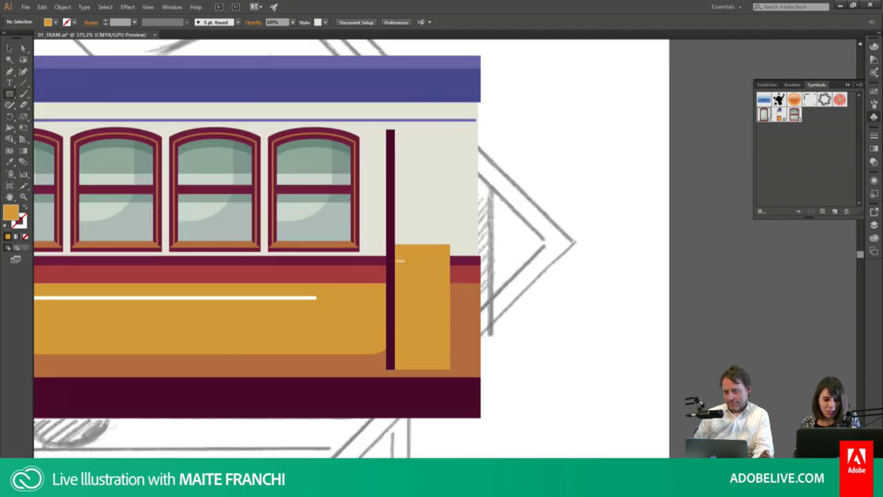
pyautogui.moveTo(401, 255); pyautogui.dragTo(445, 362)
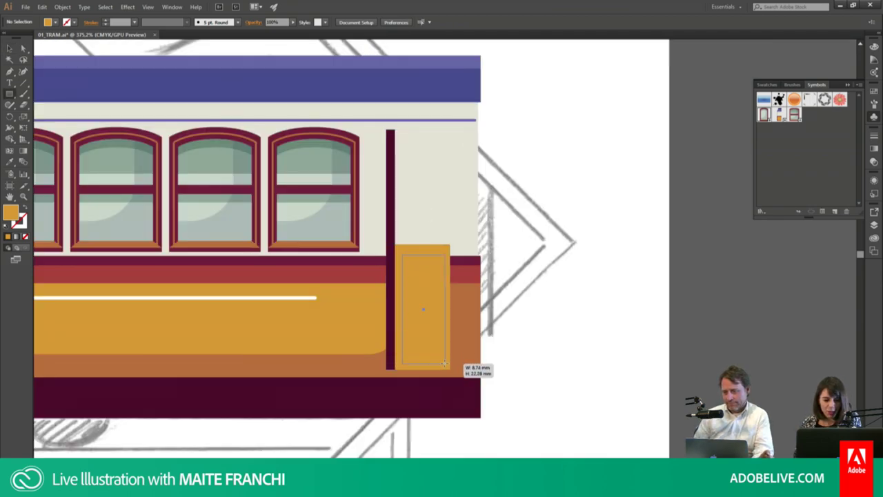
pyautogui.press('v')
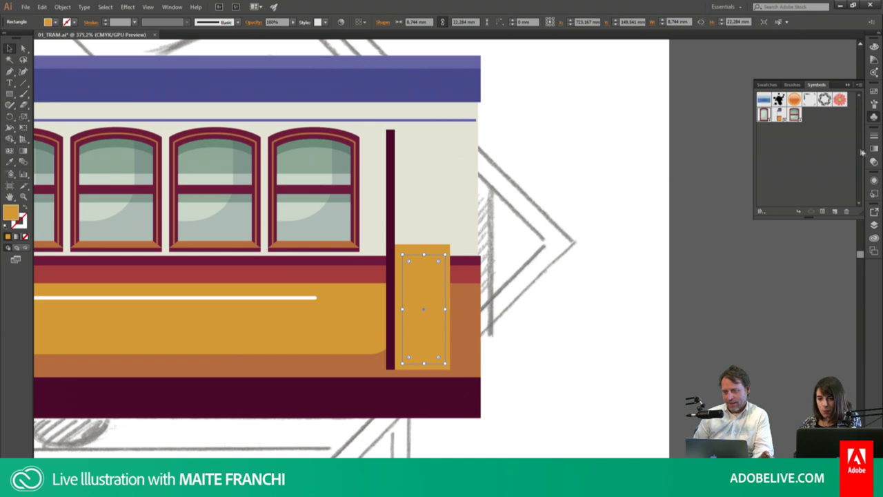
pyautogui.click(874, 86)
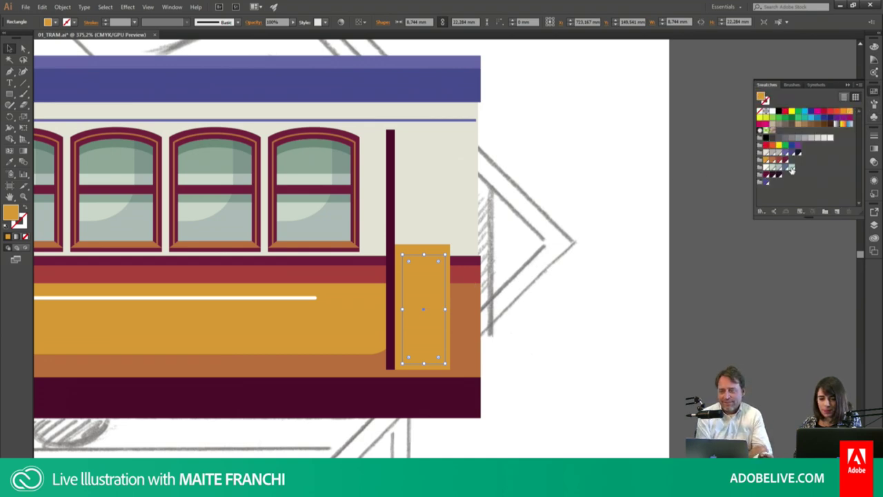
pyautogui.click(792, 167)
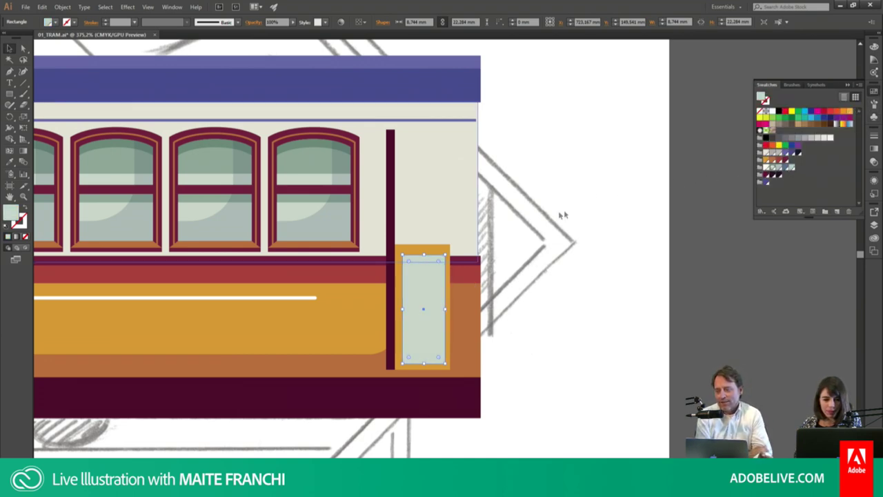
pyautogui.click(563, 214)
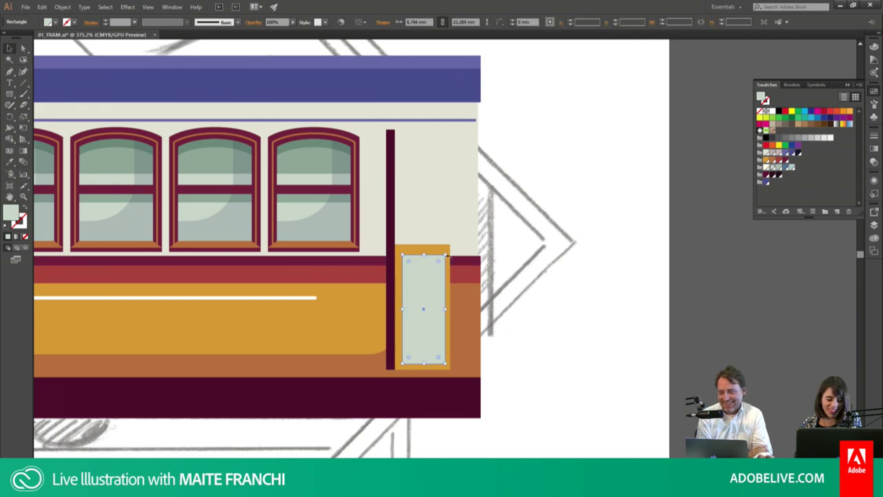
# Step: Copy the pane into the upper door, add a maroon top bar, and select both panes with the frame
pyautogui.moveTo(431, 303)
pyautogui.mouseDown()
pyautogui.moveTo(437, 148)
pyautogui.moveTo(422, 140)
pyautogui.moveTo(450, 130)
pyautogui.moveTo(438, 370)
pyautogui.mouseUp()
pyautogui.press('v')
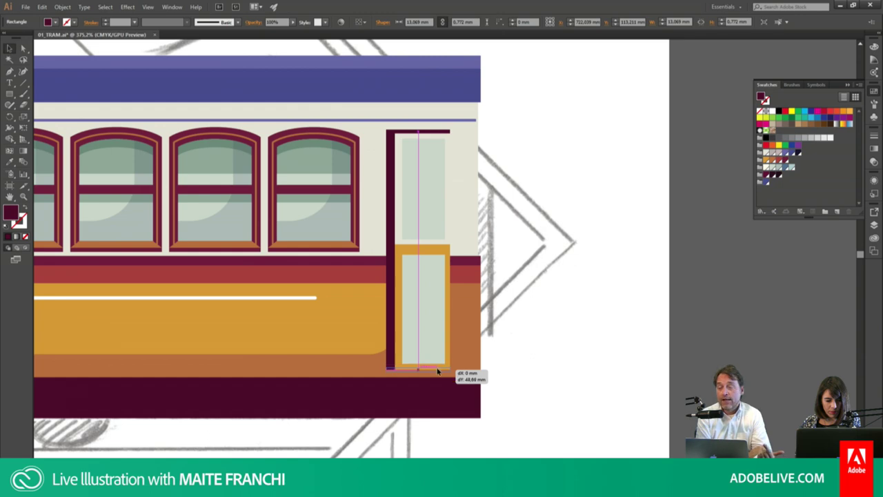
pyautogui.click(438, 355)
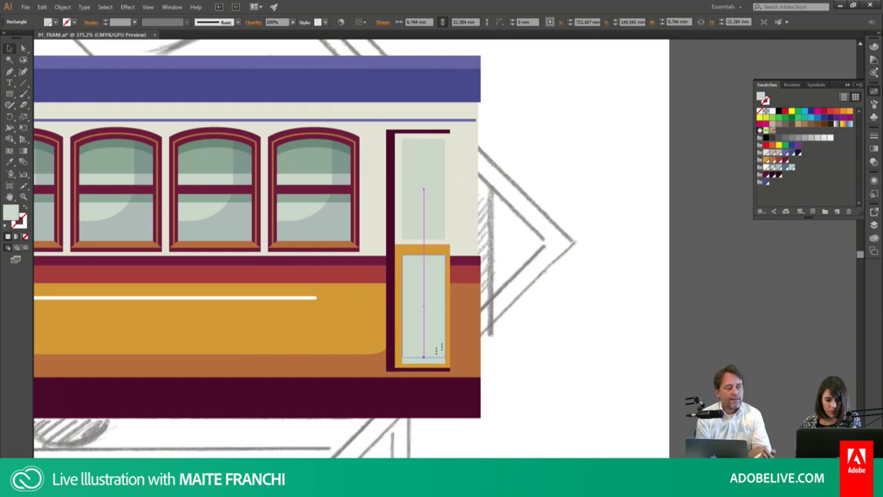
pyautogui.click(536, 279)
pyautogui.click(433, 283)
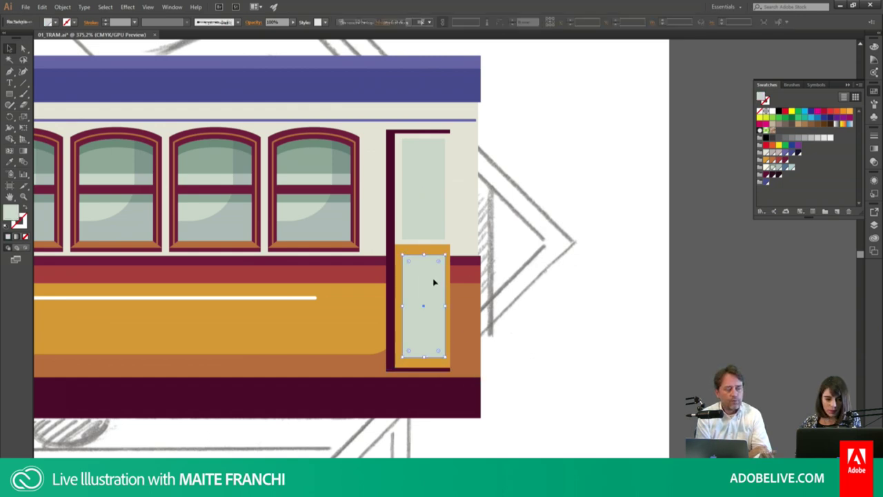
pyautogui.keyDown('shift'); pyautogui.click(425, 205); pyautogui.keyUp('shift')
pyautogui.keyDown('shift'); pyautogui.click(394, 166); pyautogui.keyUp('shift')
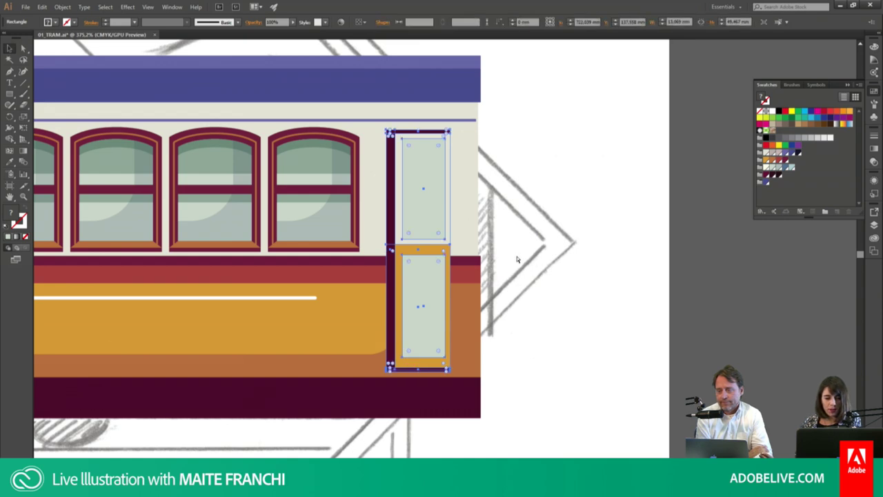
# Step: Check the door against the sketch in outline view, then apply Ctrl+G to the selection
pyautogui.hotkey('ctrl', 'y')
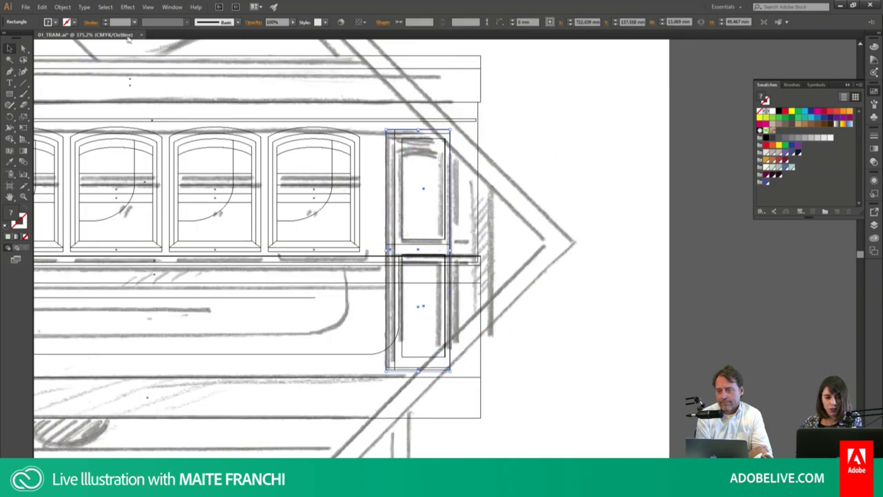
pyautogui.hotkey('ctrl', 'y')
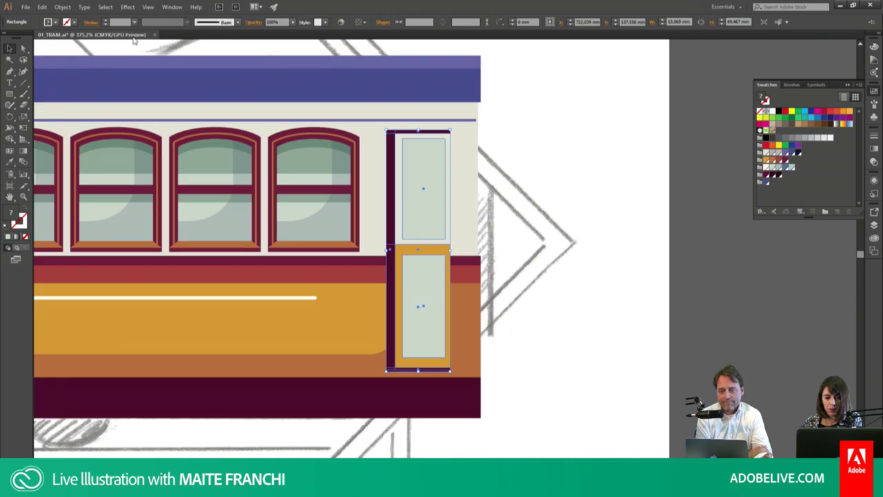
pyautogui.hotkey('ctrl', 'y')
pyautogui.hotkey('ctrl', 'y')
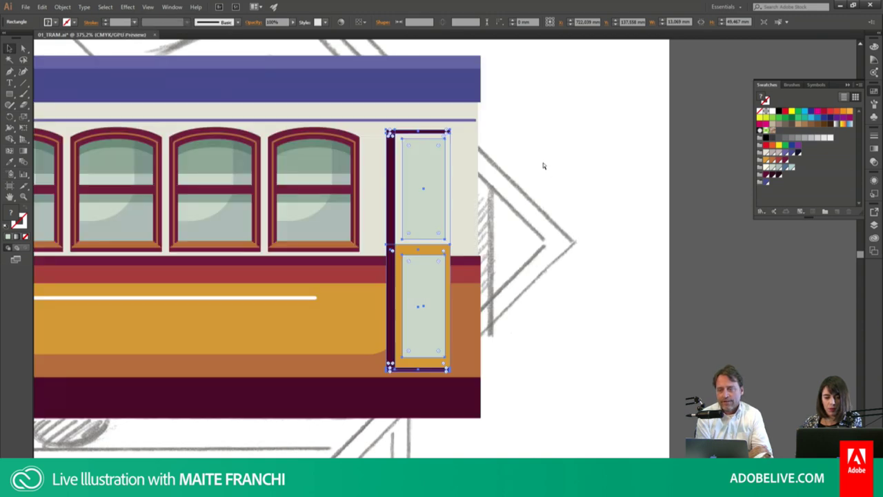
pyautogui.hotkey('ctrl', 'g')
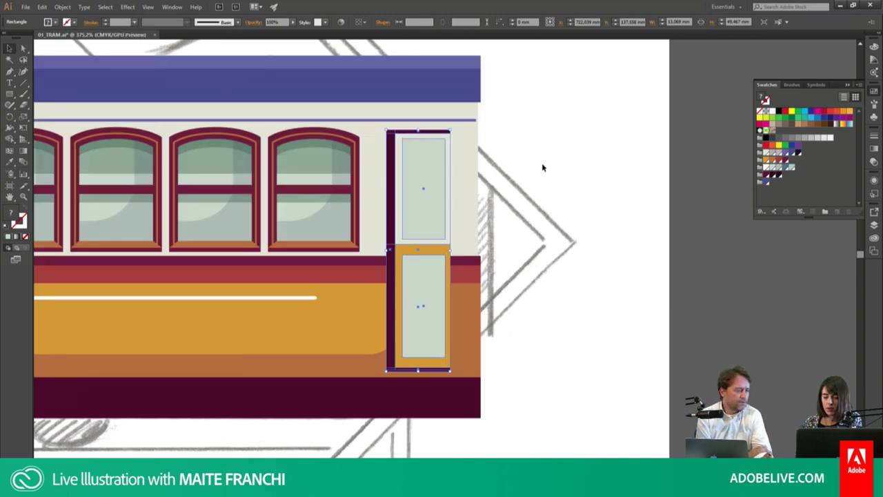
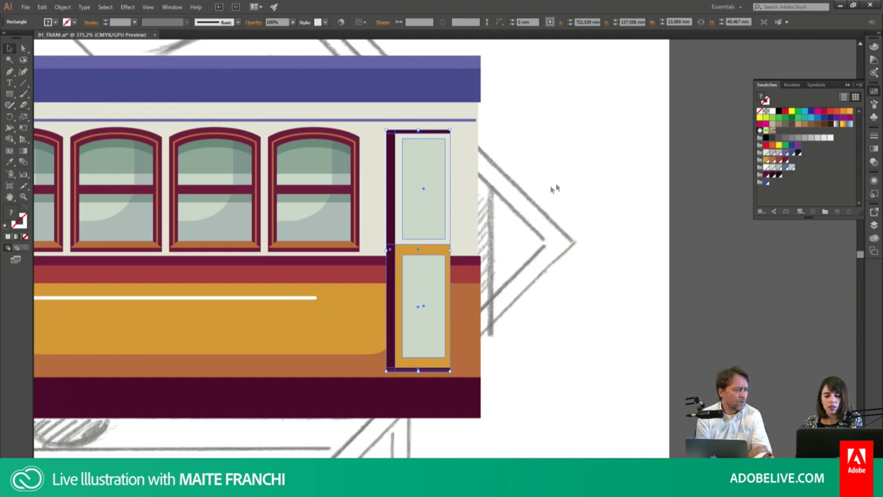
# Step: Inside the door group, split a strip off a copied, shortened panel with Shape Builder, then delete the leftovers
pyautogui.doubleClick(431, 270)
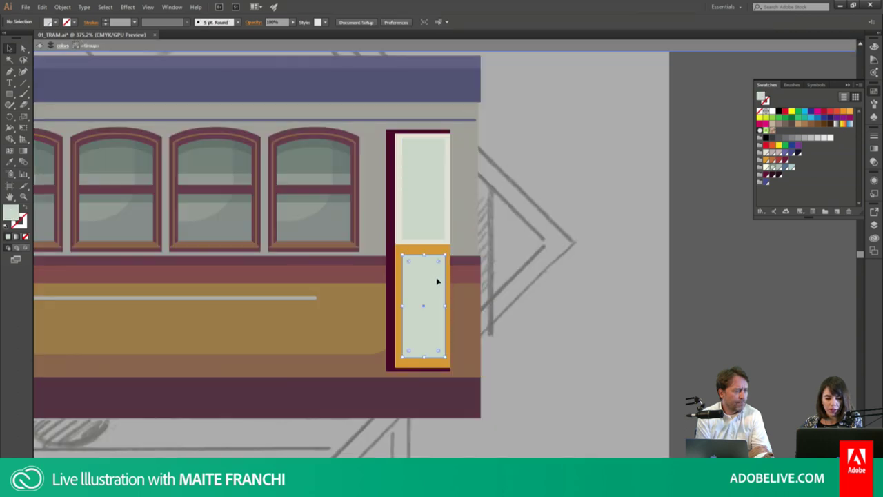
pyautogui.moveTo(437, 280); pyautogui.dragTo(541, 281)
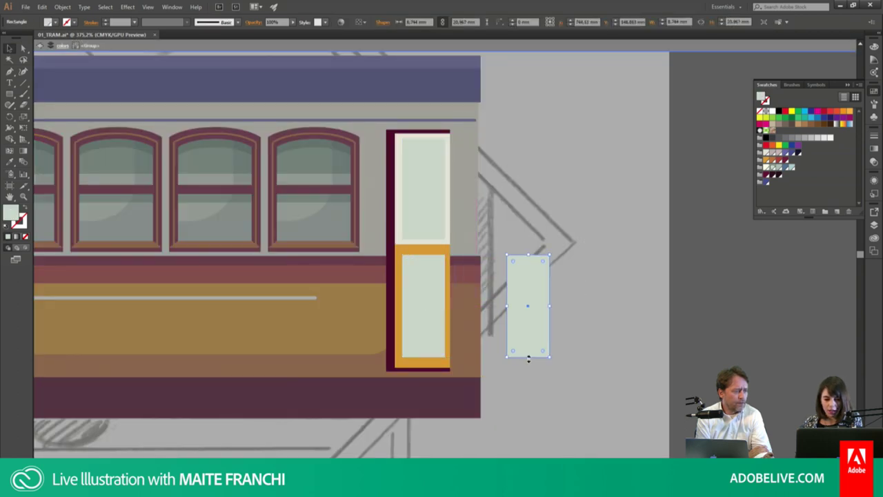
pyautogui.moveTo(528, 357)
pyautogui.mouseDown()
pyautogui.moveTo(531, 267)
pyautogui.moveTo(528, 291)
pyautogui.moveTo(559, 262)
pyautogui.mouseUp()
pyautogui.keyDown('shift'); pyautogui.click(549, 306); pyautogui.keyUp('shift')
pyautogui.hotkey('shift', 'm')
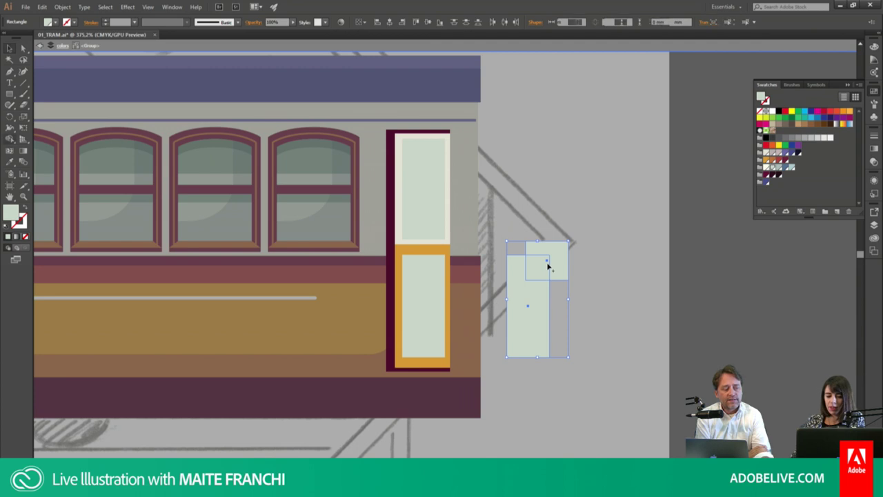
pyautogui.click(548, 267)
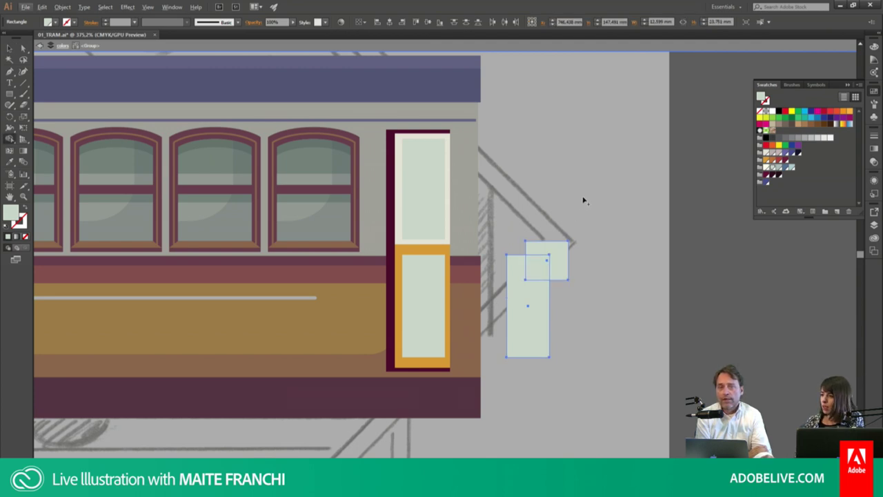
pyautogui.press('v')
pyautogui.click(564, 213)
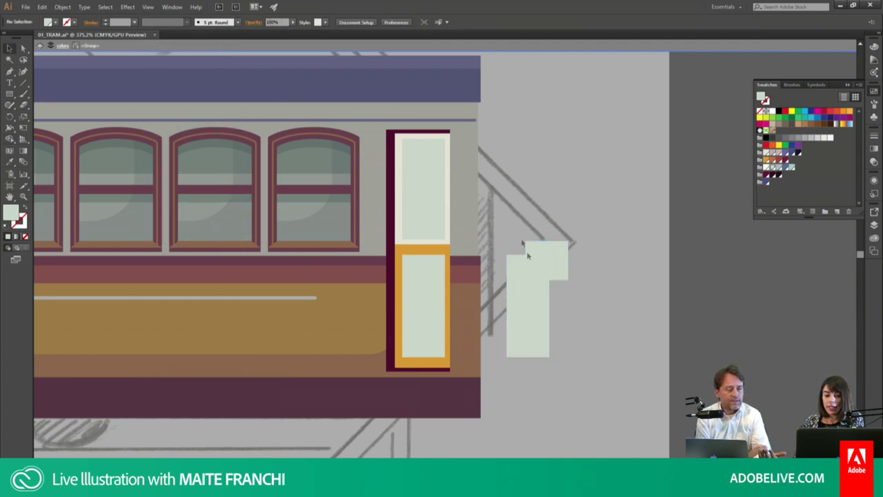
pyautogui.click(545, 303)
pyautogui.press('Delete')
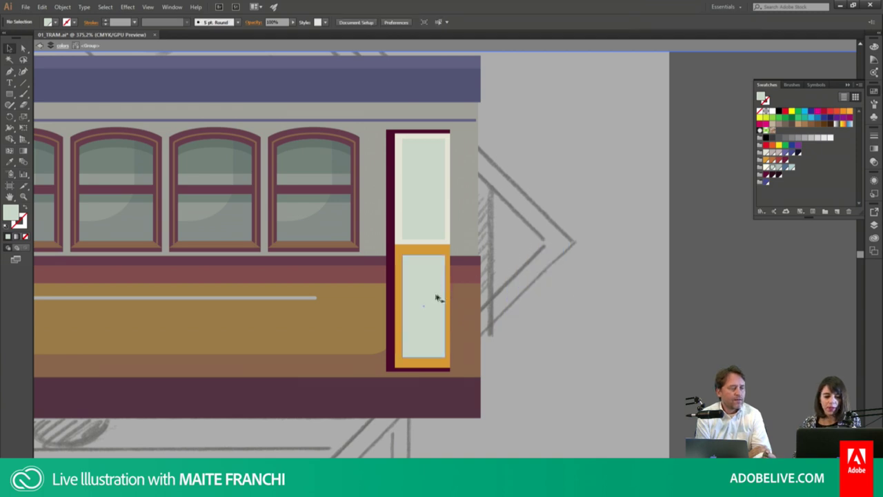
# Step: Cut a door-panel copy into a thin darker grey-blue strip and fit it atop the upper panel
pyautogui.moveTo(424, 325); pyautogui.dragTo(557, 325)
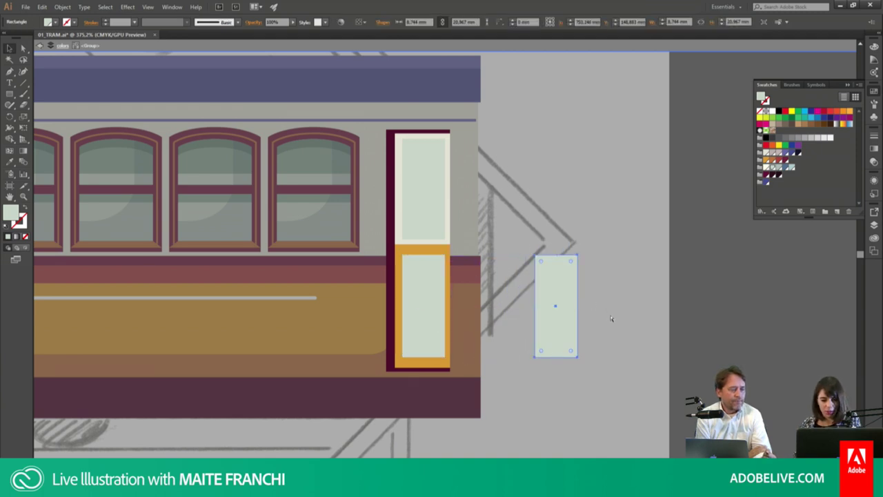
pyautogui.moveTo(556, 356)
pyautogui.mouseDown()
pyautogui.moveTo(556, 274)
pyautogui.moveTo(429, 269)
pyautogui.mouseUp()
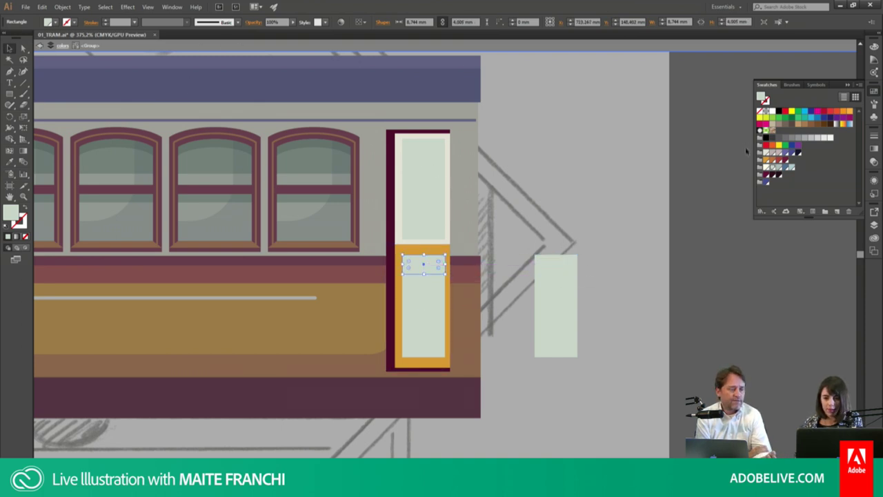
pyautogui.click(776, 173)
pyautogui.moveTo(425, 273); pyautogui.dragTo(417, 144)
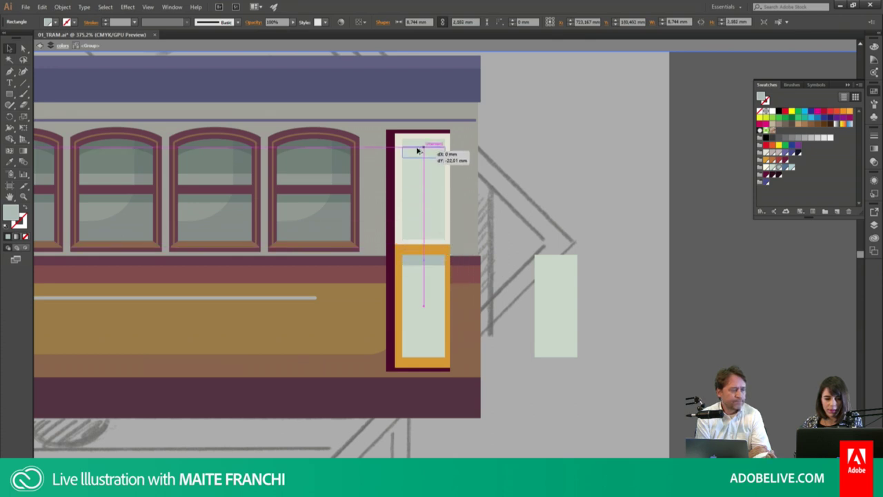
pyautogui.click(540, 274)
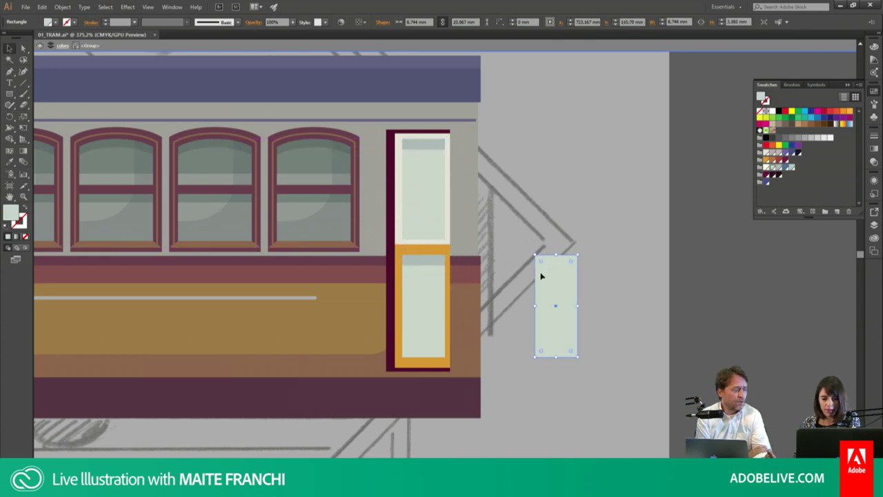
pyautogui.moveTo(545, 275); pyautogui.dragTo(429, 160)
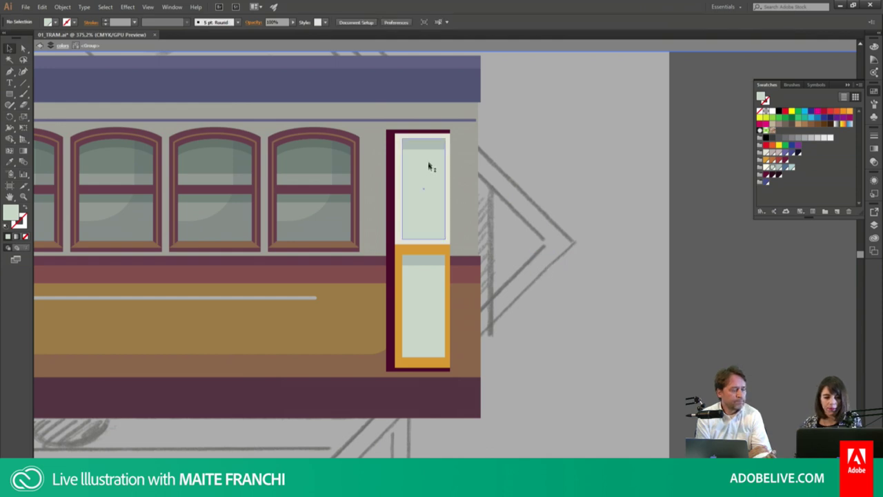
pyautogui.click(427, 276)
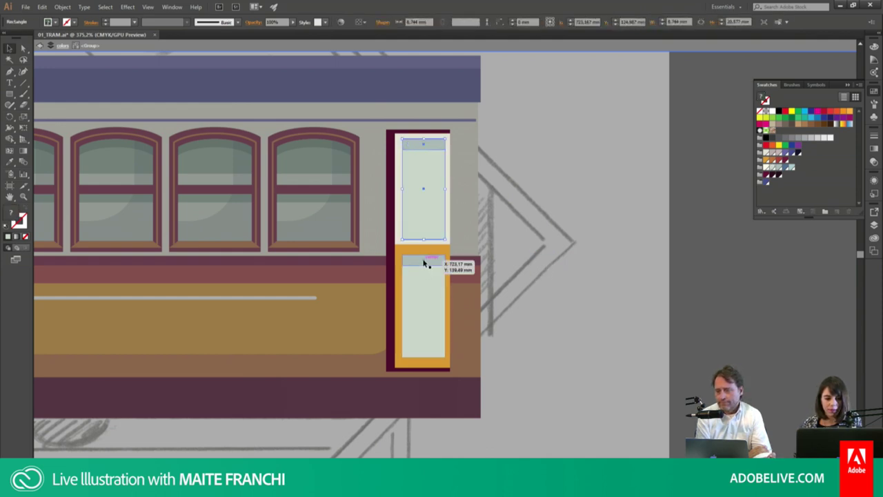
pyautogui.click(524, 220)
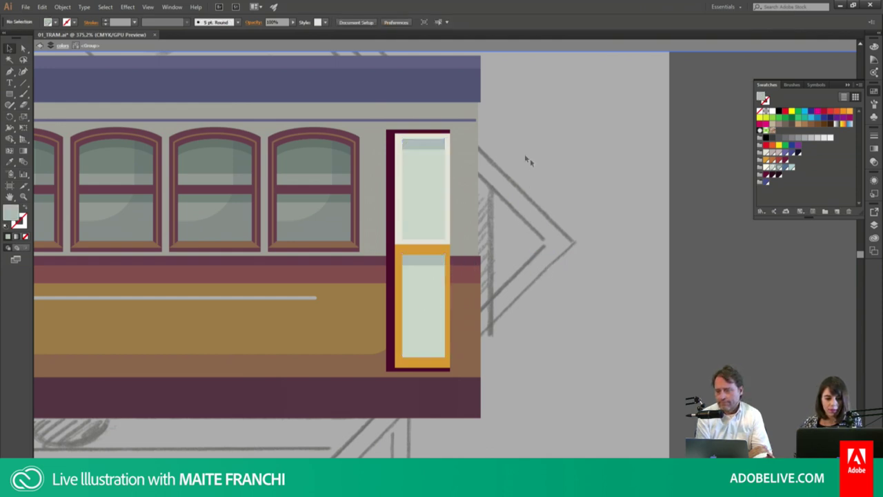
# Step: Save all the door's parts as a new symbol named 'door'
pyautogui.hotkey('ctrl', 'a')
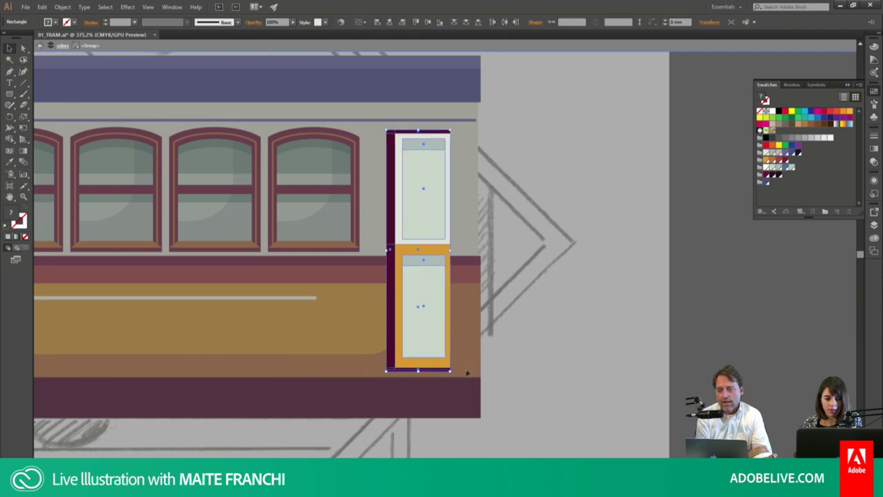
pyautogui.click(872, 117)
pyautogui.moveTo(417, 212); pyautogui.dragTo(782, 166)
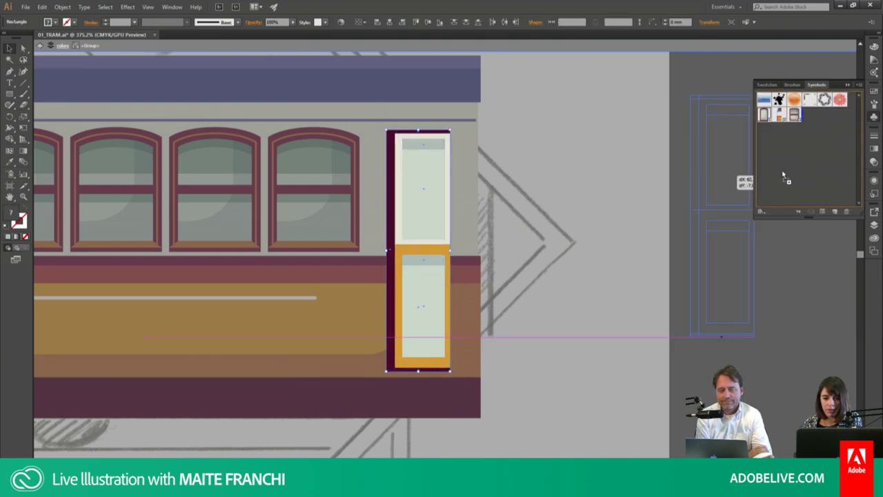
pyautogui.write('door')
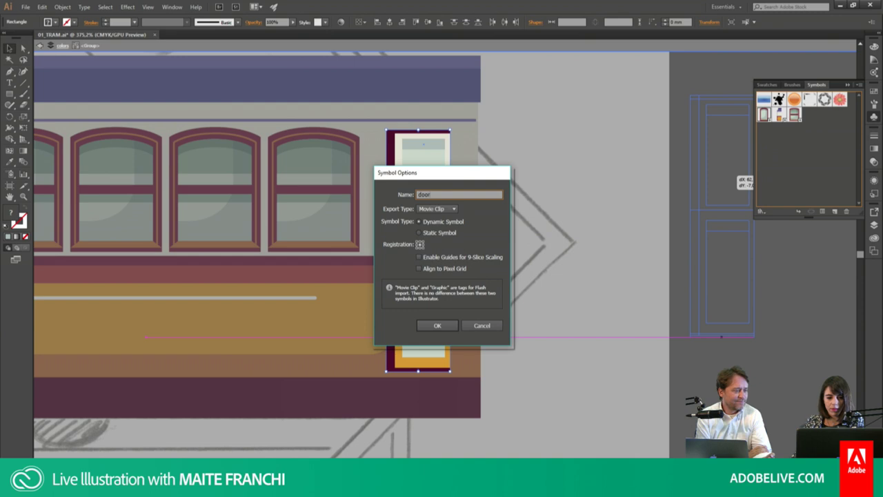
pyautogui.press('Return')
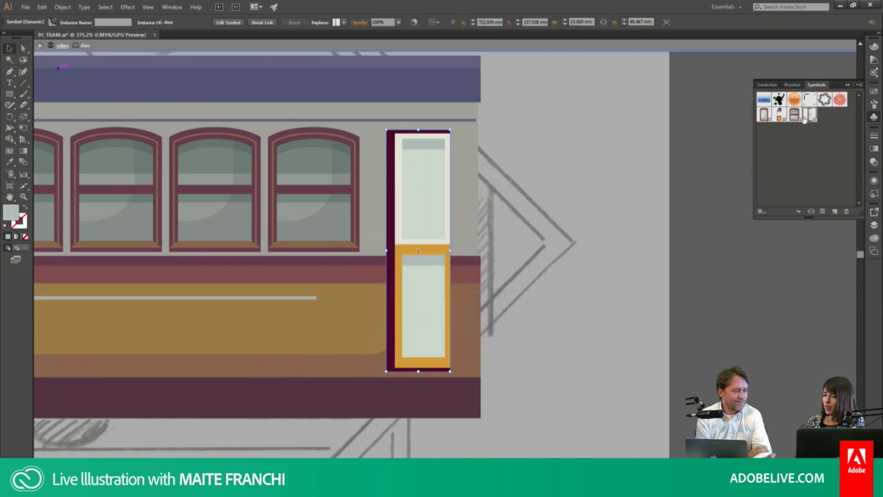
# Step: Reflect a vertical-axis copy of the door and place it alongside to form a double door
pyautogui.rightClick(434, 200)
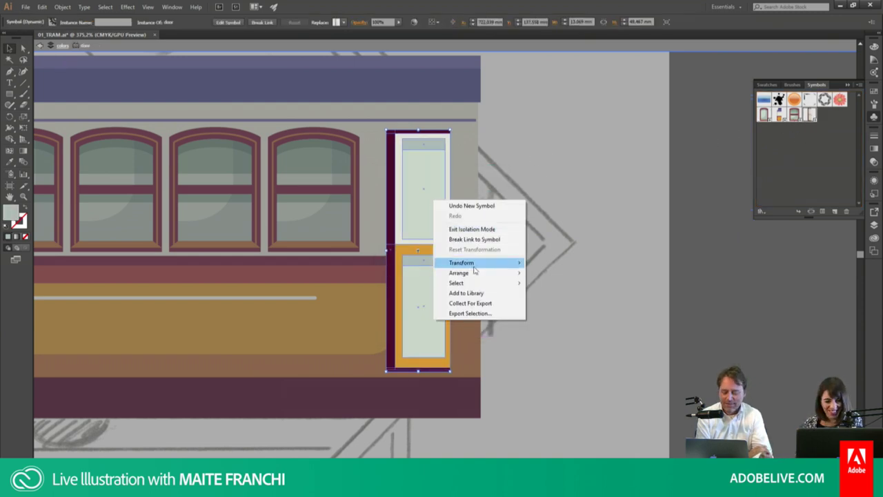
pyautogui.moveTo(462, 263)
pyautogui.click(331, 294)
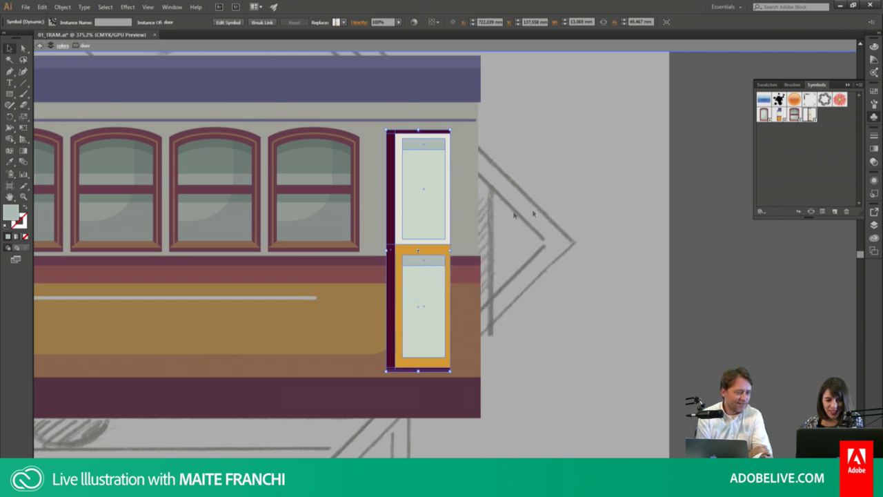
pyautogui.click(394, 300)
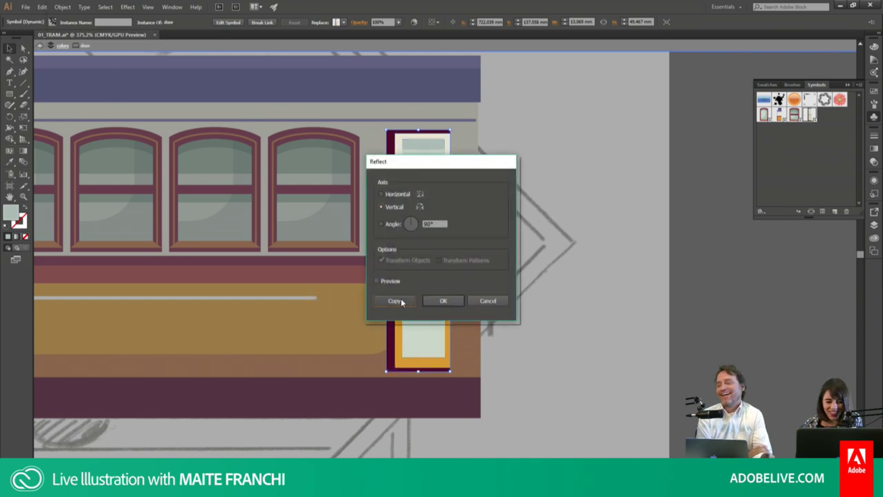
pyautogui.moveTo(405, 178); pyautogui.dragTo(490, 182)
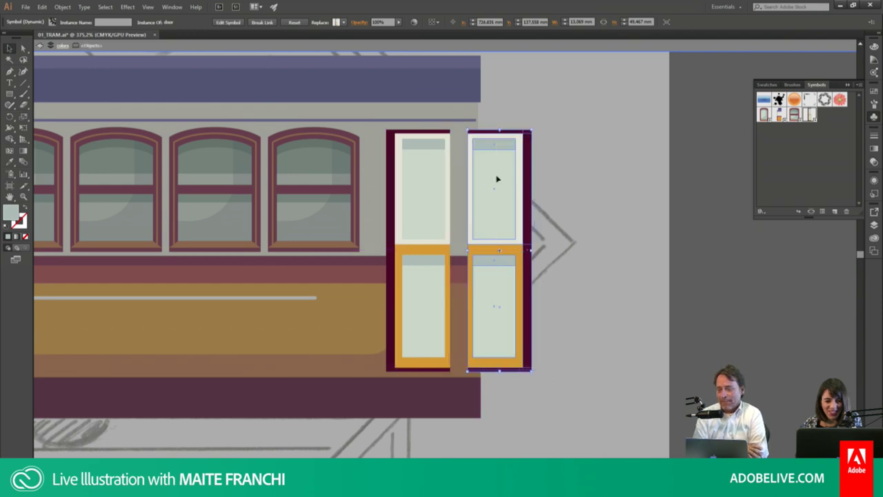
pyautogui.moveTo(490, 182); pyautogui.dragTo(483, 181)
# Step: Inside the door symbol, add a thin maroon strip along the door's right edge
pyautogui.doubleClick(488, 250)
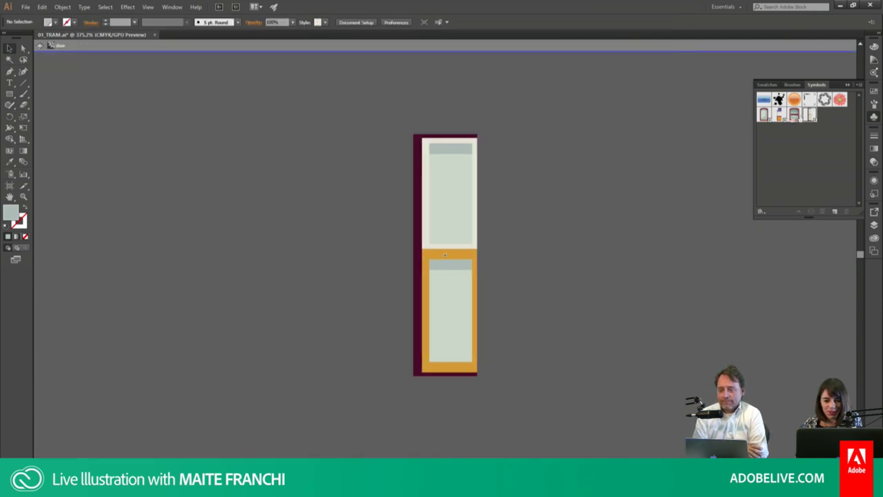
pyautogui.press('m')
pyautogui.moveTo(478, 134)
pyautogui.mouseDown()
pyautogui.moveTo(490, 356)
pyautogui.moveTo(482, 376)
pyautogui.mouseUp()
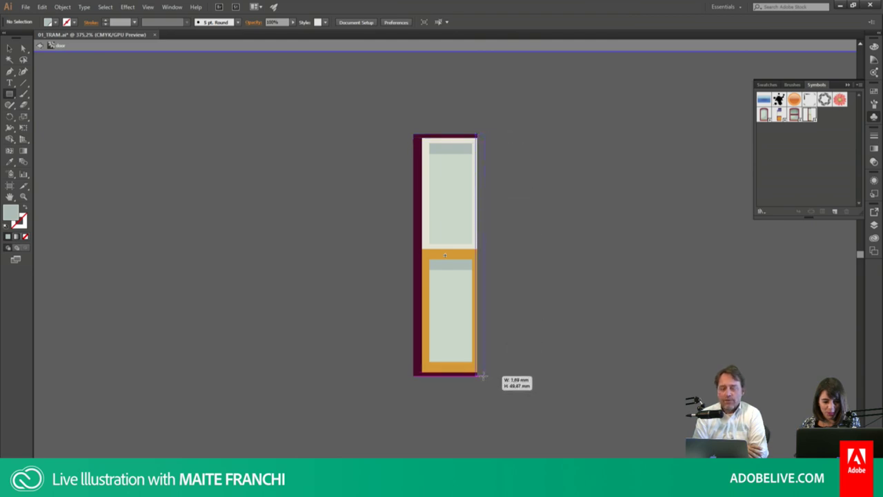
pyautogui.press('i')
pyautogui.click(417, 276)
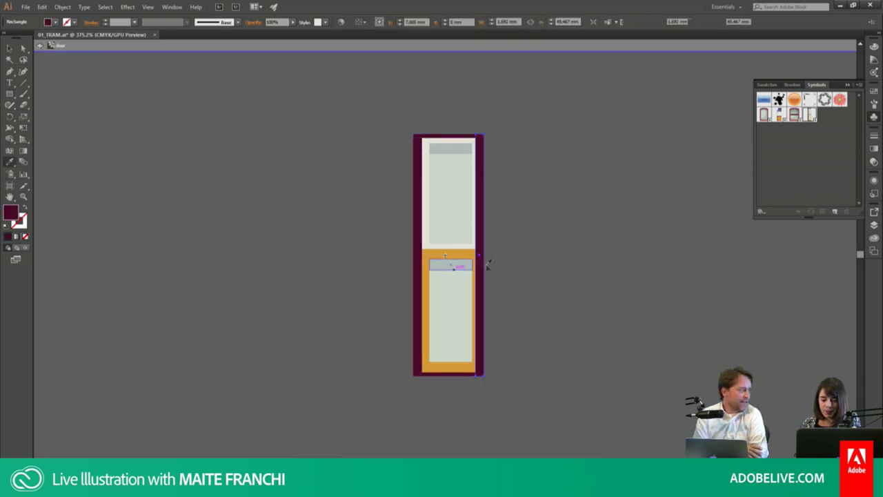
pyautogui.press('v')
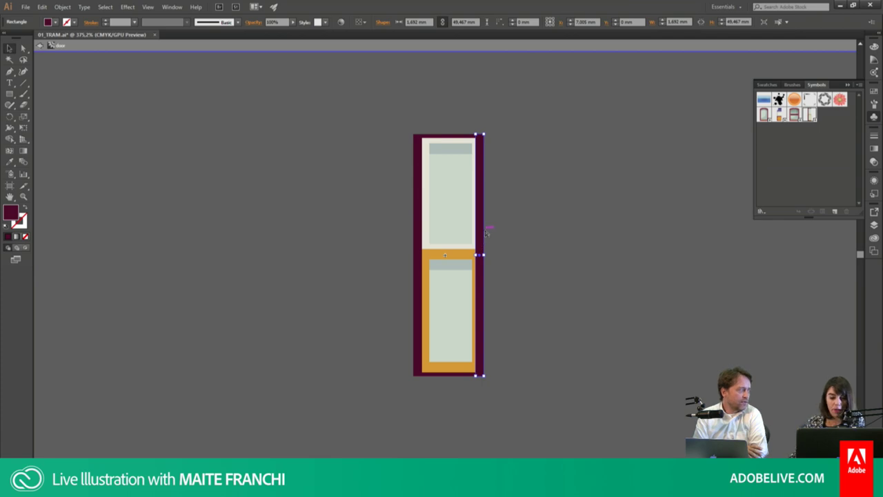
pyautogui.click(485, 233)
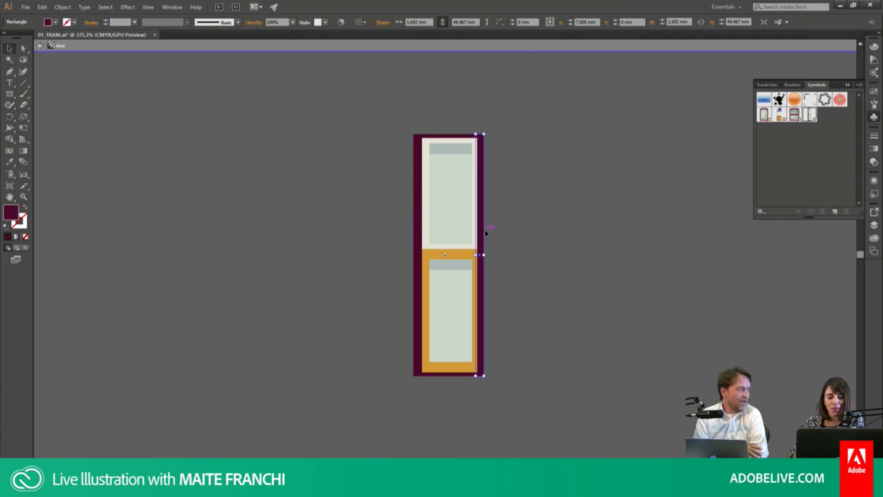
pyautogui.click(532, 241)
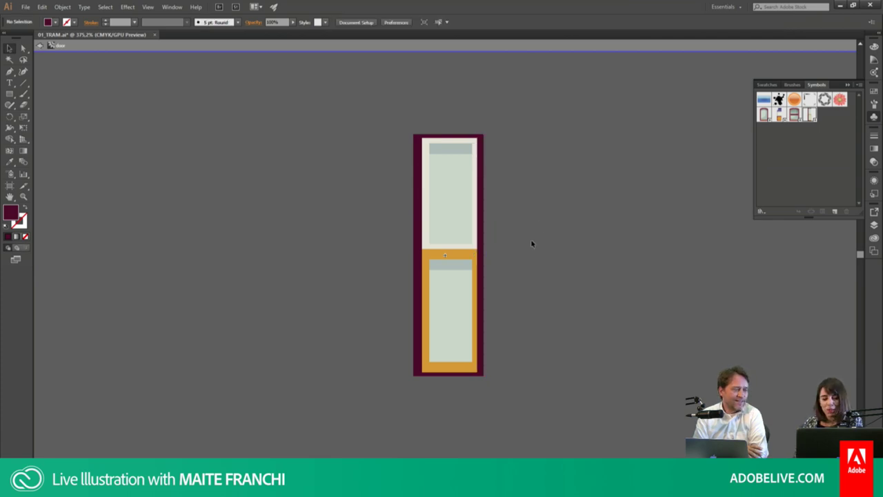
pyautogui.doubleClick(507, 175)
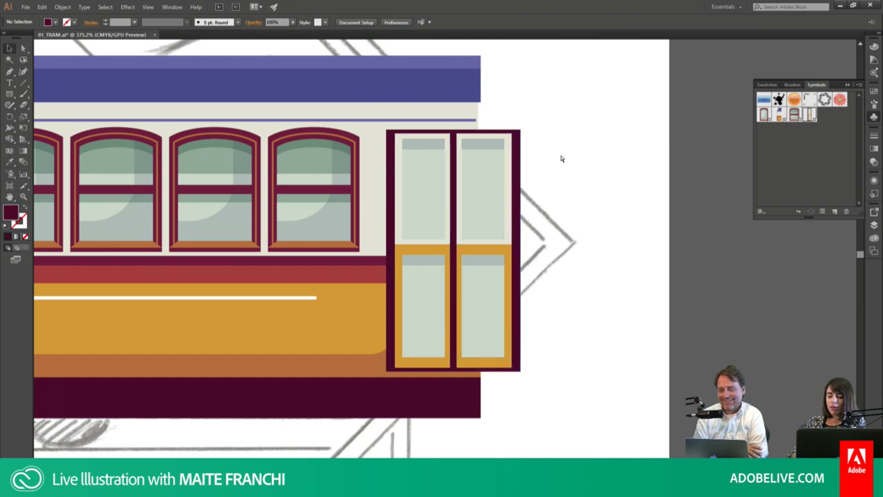
# Step: Zoom in and out on the tram artboard, checking the door symbol by selecting it
pyautogui.hotkey('ctrl', '-')
pyautogui.hotkey('ctrl', '-')
pyautogui.hotkey('ctrl', '-')
pyautogui.hotkey('ctrl', '-')
pyautogui.hotkey('ctrl', '-')
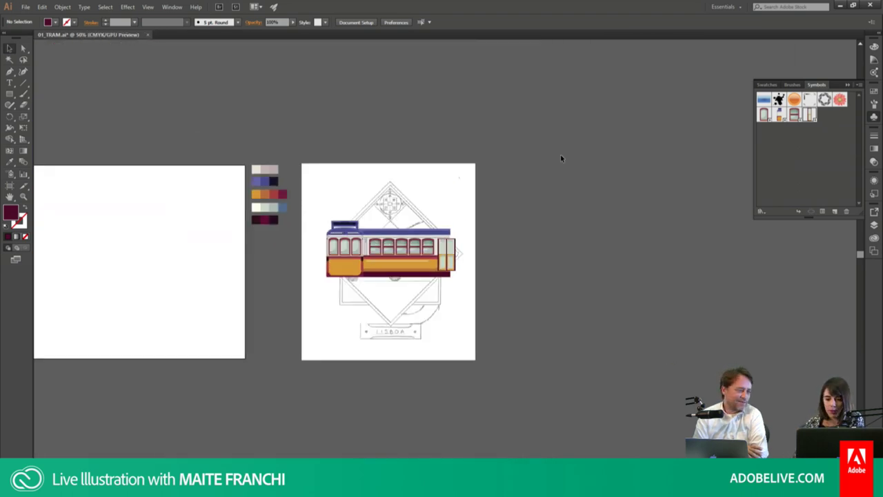
pyautogui.press('z')
pyautogui.moveTo(316, 209); pyautogui.dragTo(486, 299)
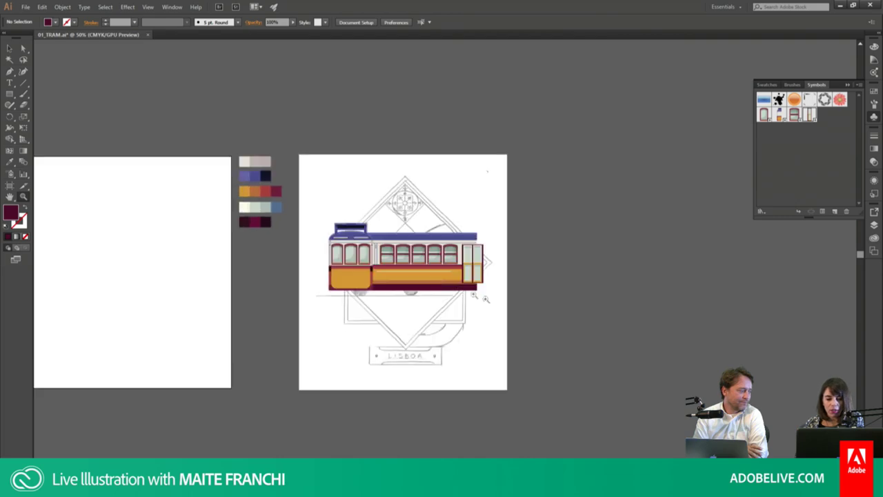
pyautogui.moveTo(658, 338); pyautogui.dragTo(461, 201)
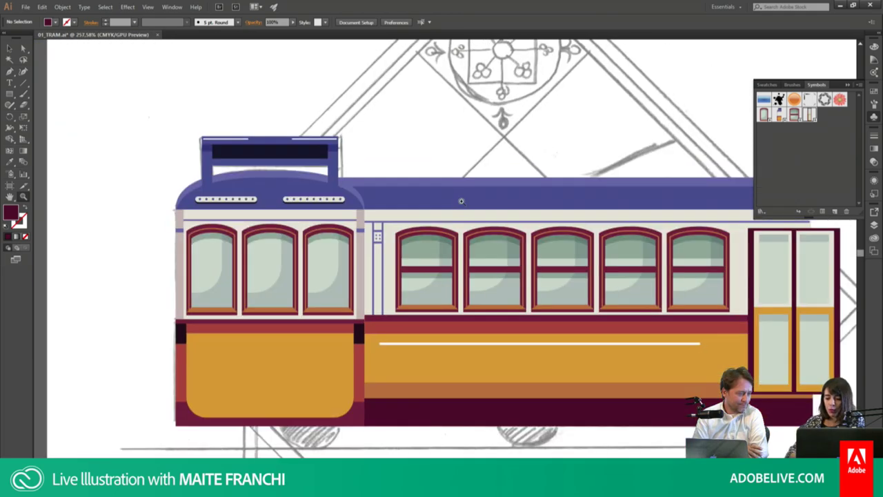
pyautogui.hotkey('ctrl', '-')
pyautogui.hotkey('ctrl', '-')
pyautogui.hotkey('ctrl', '-')
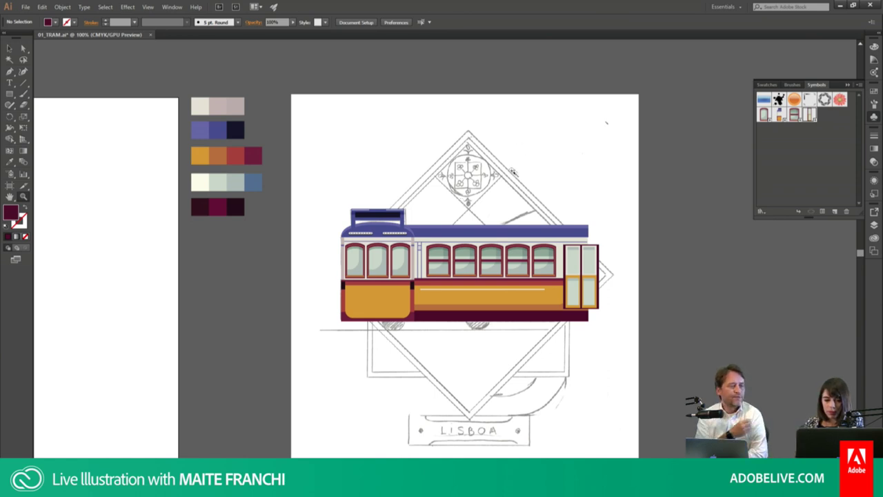
pyautogui.press('v')
pyautogui.click(583, 264)
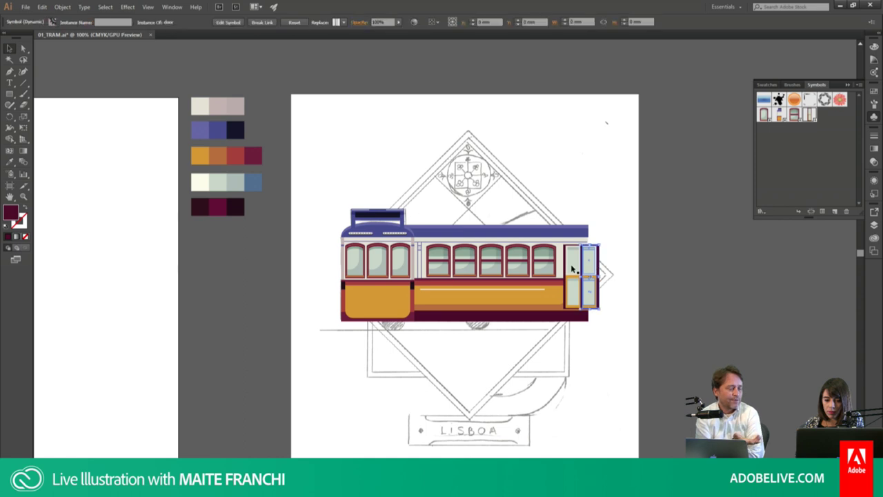
pyautogui.click(605, 266)
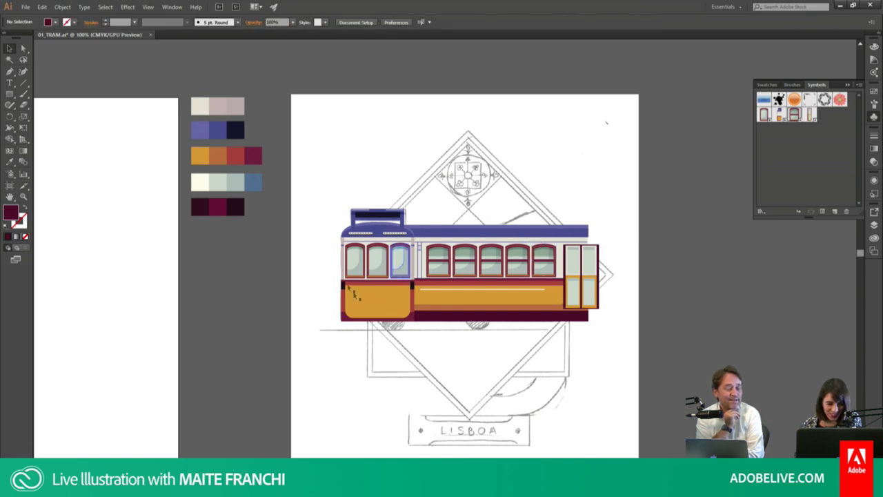
# Step: Bring the tram's lower front panel into view and show the Appearance panel
pyautogui.scroll(10, 303, 245)
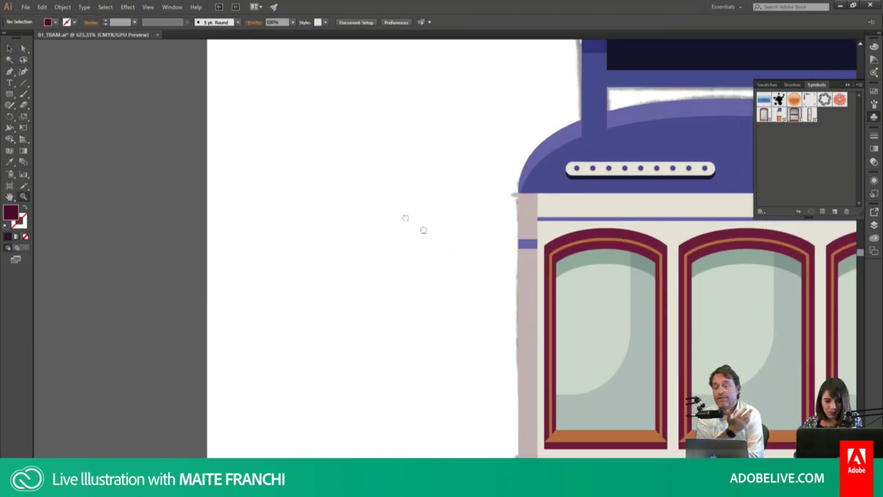
pyautogui.moveTo(421, 227); pyautogui.dragTo(333, 154)
pyautogui.scroll(-5, 337, 158)
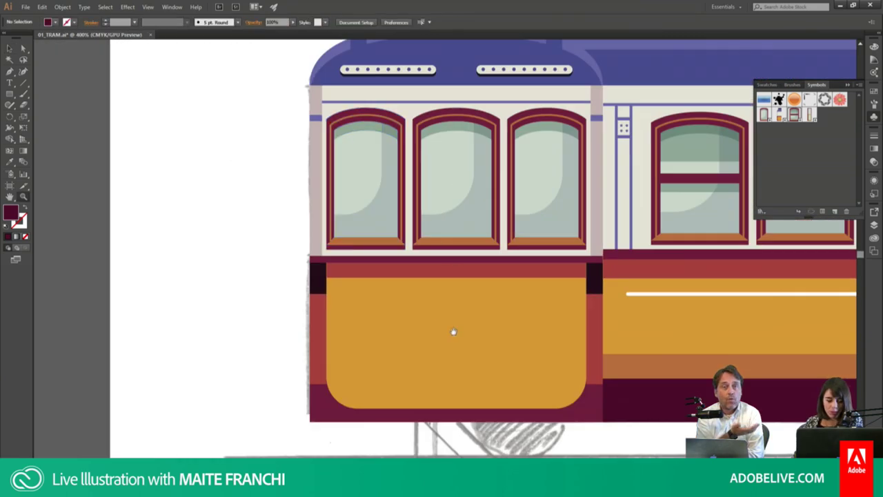
pyautogui.scroll(3, 453, 331)
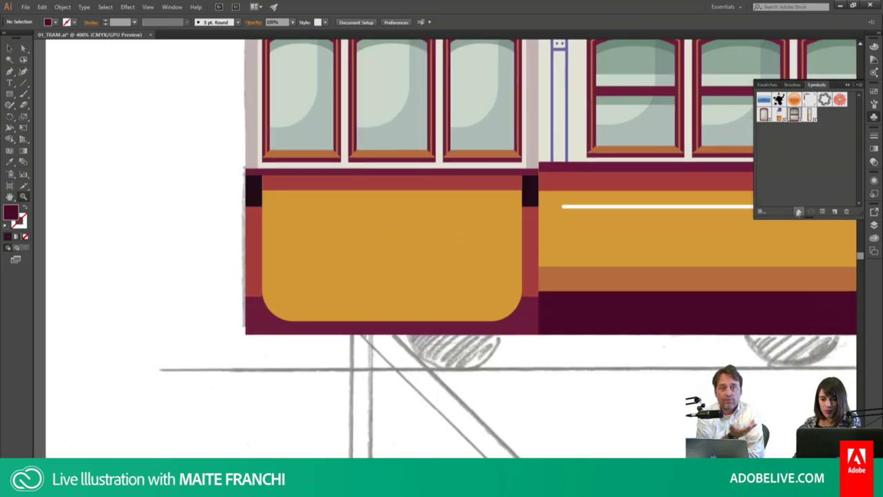
pyautogui.click(874, 185)
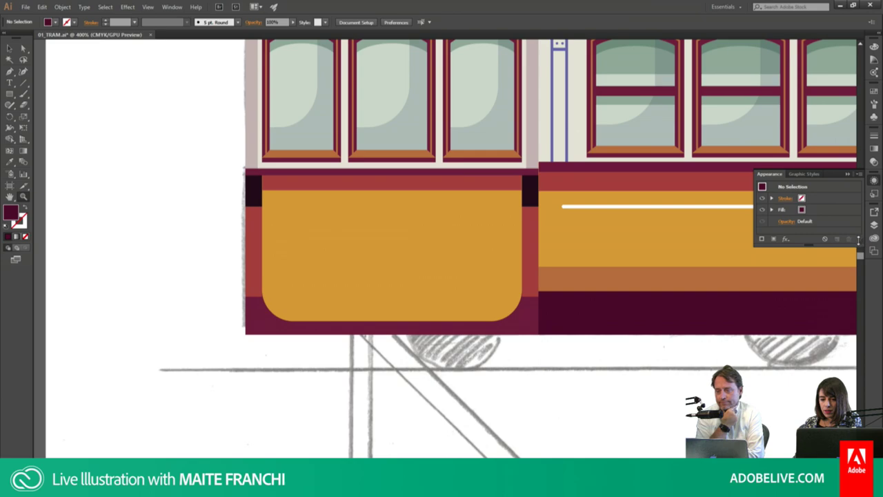
# Step: In outline view, draw a circle over the central knob sketch on the lower front panel
pyautogui.scroll(-3, 353, 370)
pyautogui.hotkey('ctrl', 'y')
pyautogui.scroll(1, 403, 296)
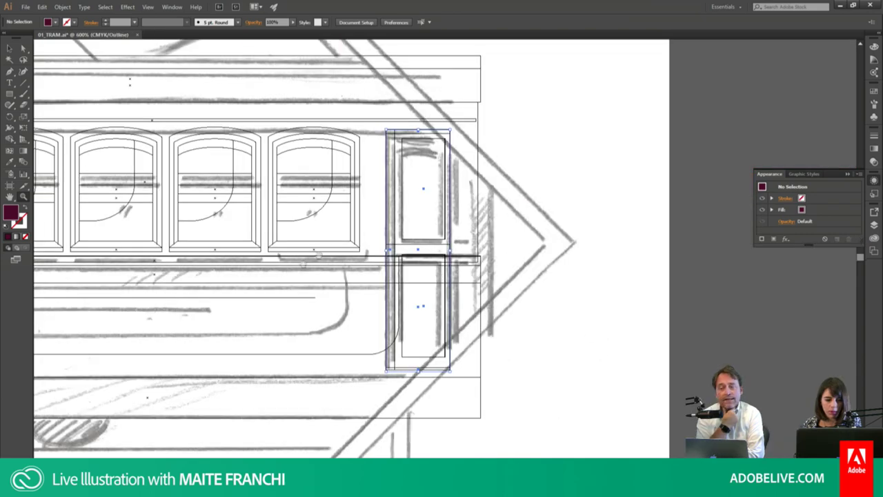
pyautogui.scroll(-5, 548, 258)
pyautogui.scroll(2, 433, 319)
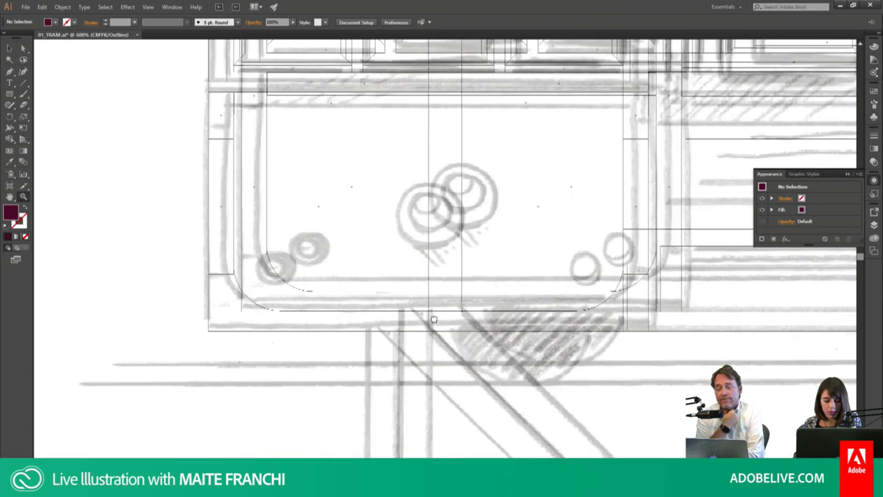
pyautogui.press('l')
pyautogui.moveTo(392, 183); pyautogui.dragTo(464, 239)
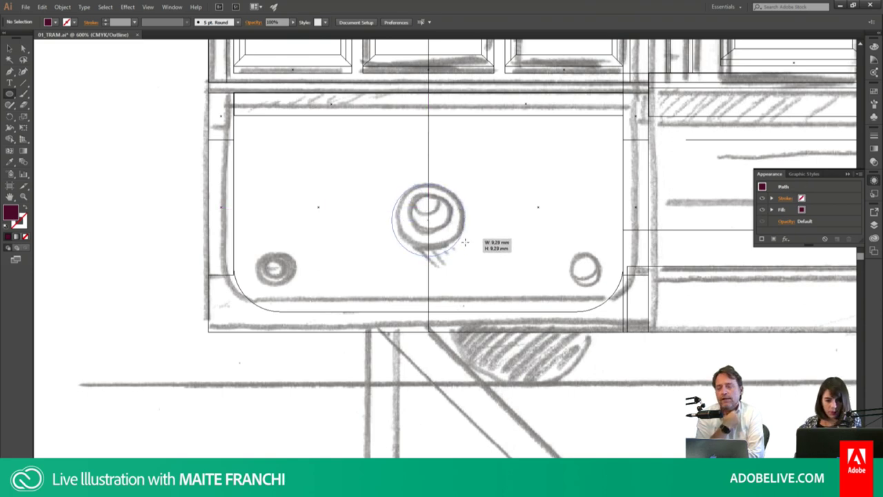
pyautogui.moveTo(464, 238); pyautogui.dragTo(464, 239)
pyautogui.hotkey('ctrl', 'y')
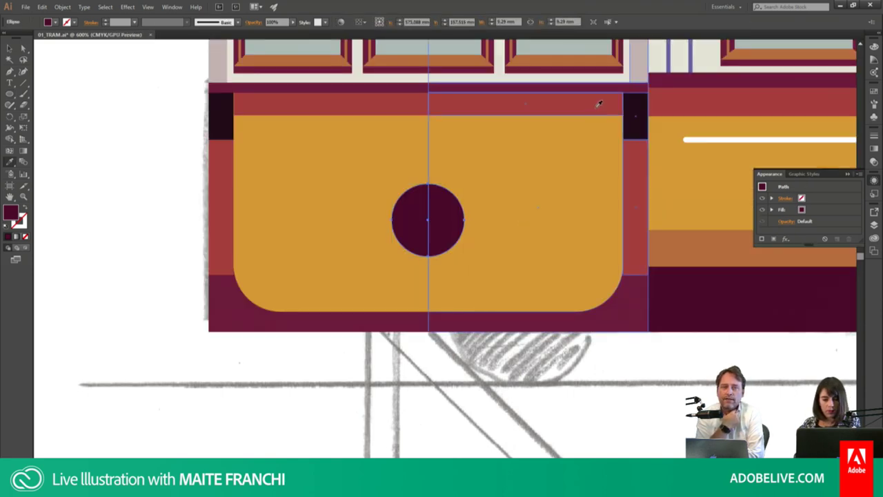
# Step: Make the circle red, add a dark purple copy behind it as a shadow, and group them
pyautogui.click(595, 105)
pyautogui.press('v')
pyautogui.moveTo(455, 225); pyautogui.dragTo(445, 242)
pyautogui.press('i')
pyautogui.click(685, 292)
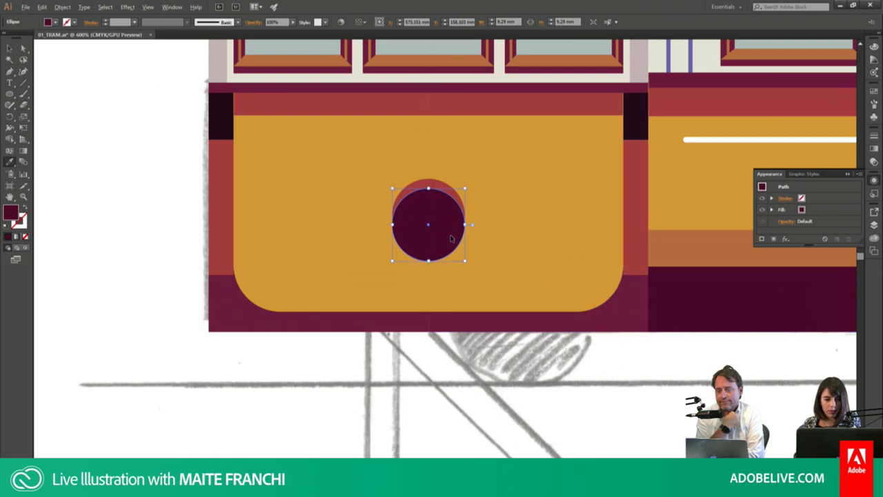
pyautogui.hotkey('ctrl', '[')
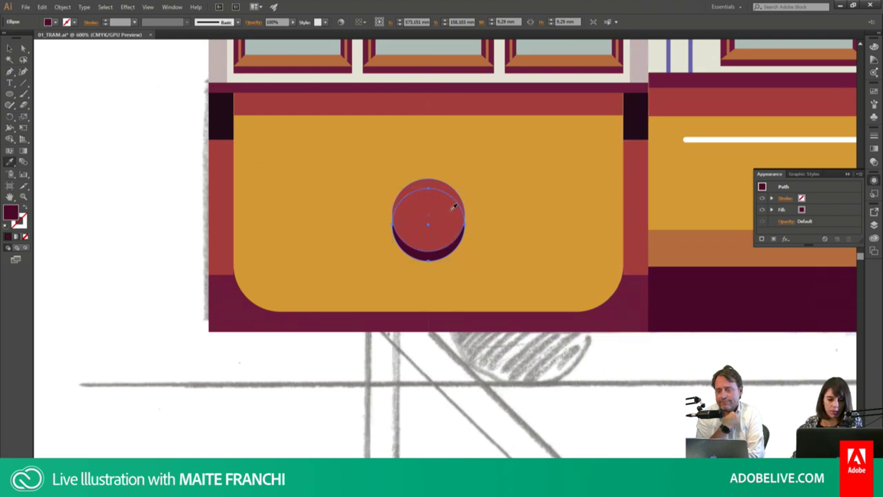
pyautogui.press('v')
pyautogui.keyDown('shift'); pyautogui.click(441, 224); pyautogui.keyUp('shift')
pyautogui.hotkey('ctrl', 'g')
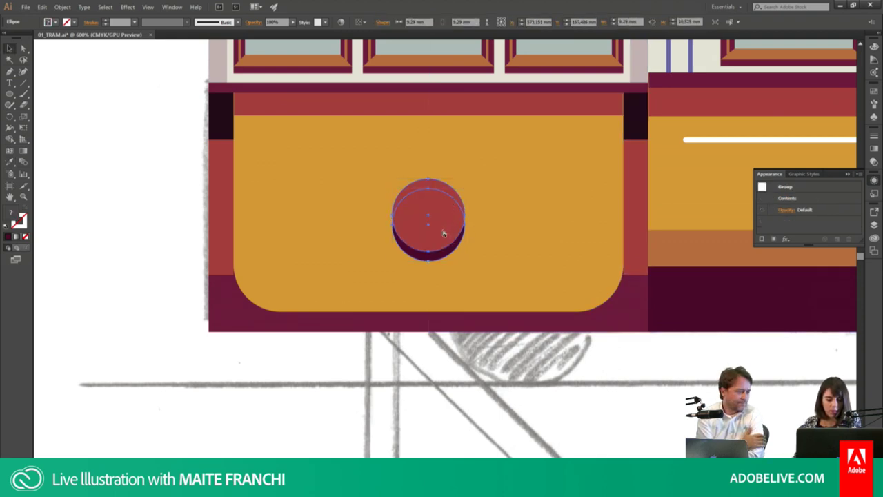
pyautogui.hotkey('ctrl', 'y')
pyautogui.hotkey('ctrl', 'y')
pyautogui.doubleClick(444, 232)
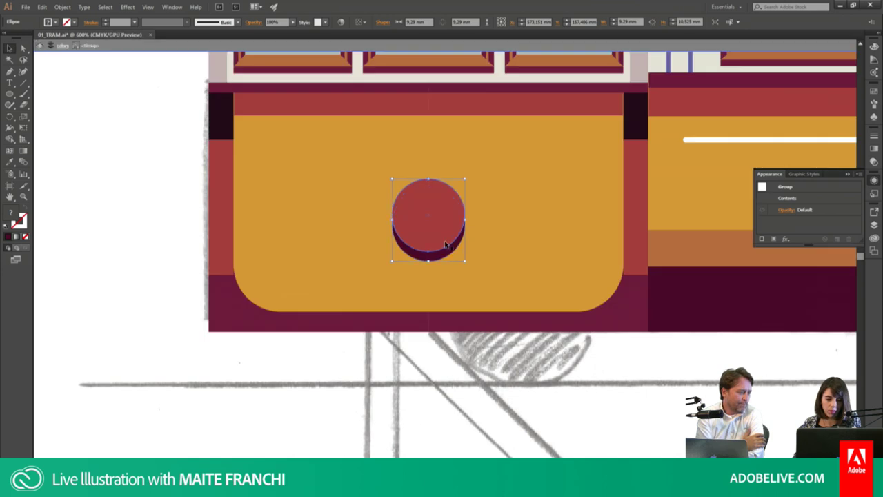
# Step: Add an orange inner circle about 6 mm across inside the red circle
pyautogui.click(451, 214)
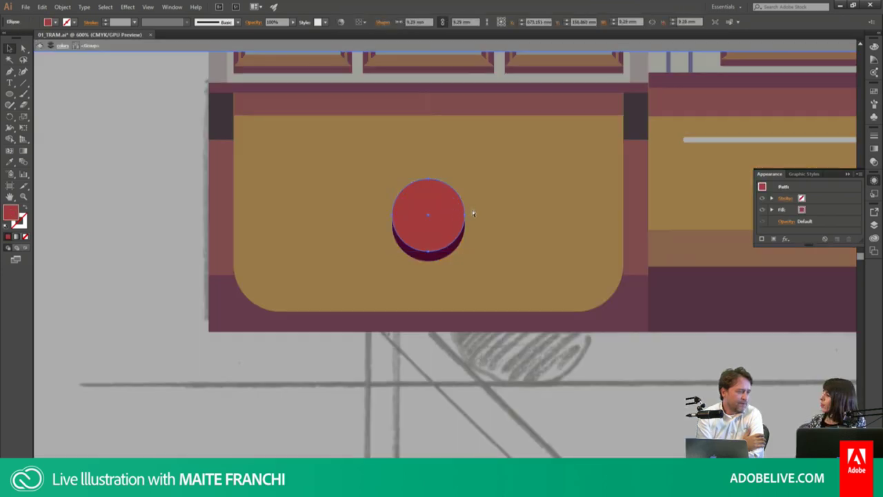
pyautogui.press('v')
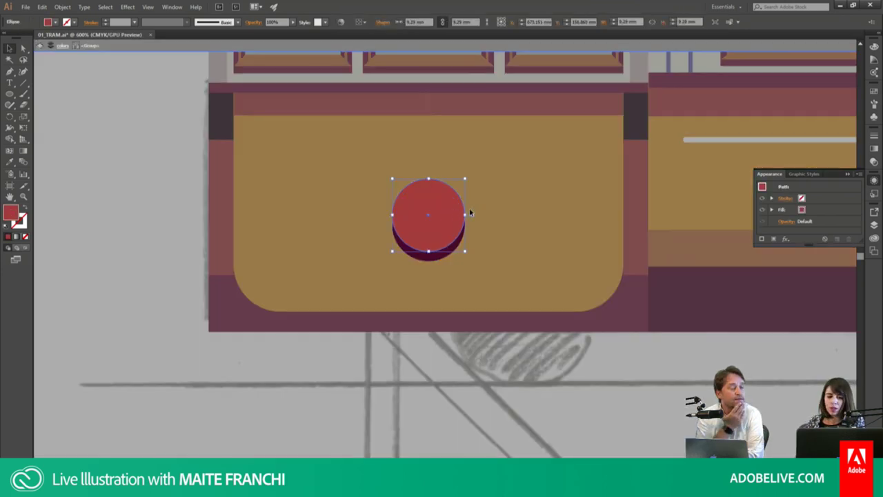
pyautogui.moveTo(466, 179); pyautogui.dragTo(453, 185)
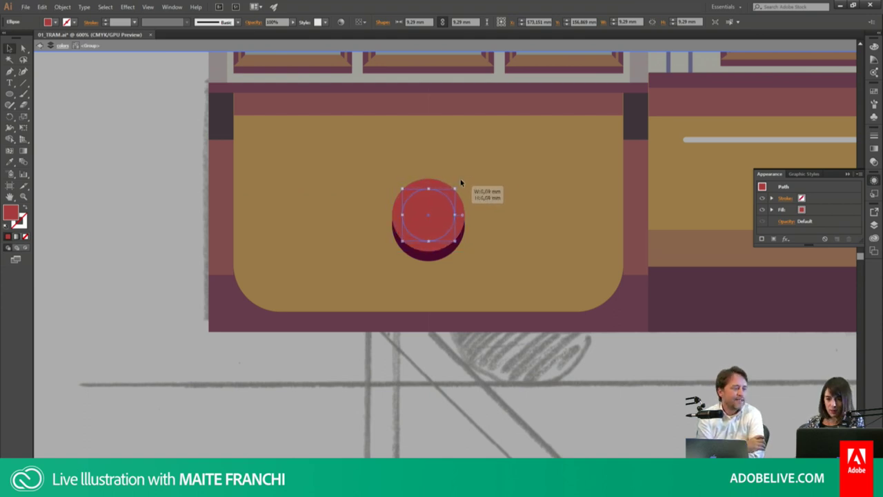
pyautogui.moveTo(453, 185); pyautogui.dragTo(454, 188)
pyautogui.click(874, 114)
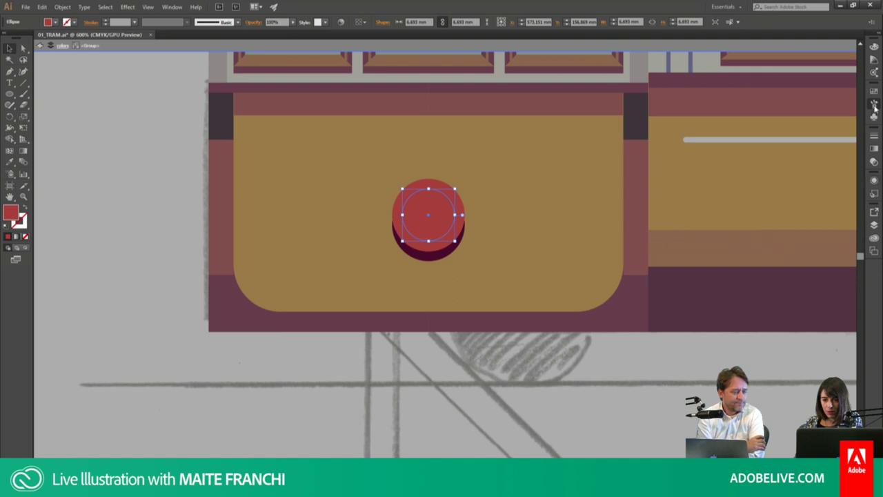
pyautogui.click(873, 136)
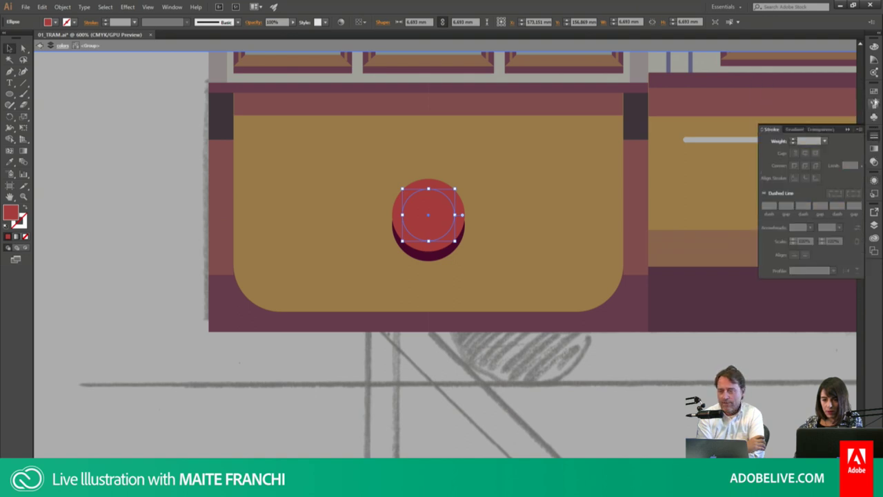
pyautogui.click(874, 91)
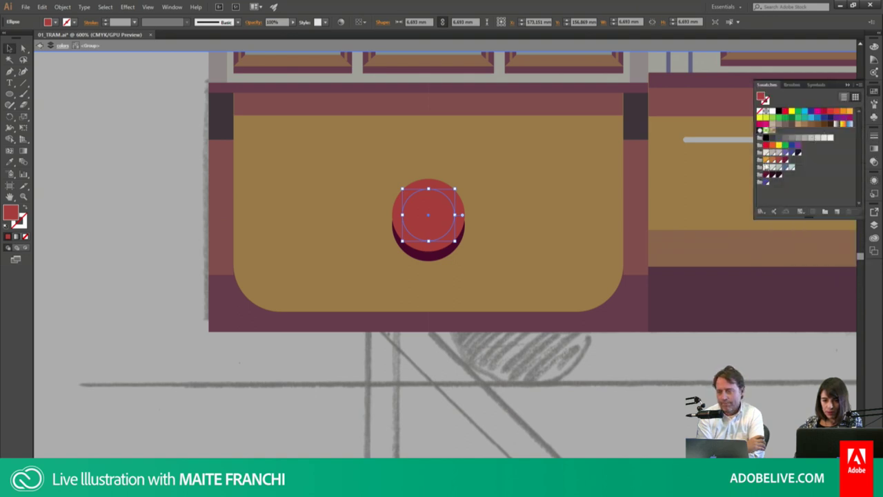
pyautogui.click(765, 160)
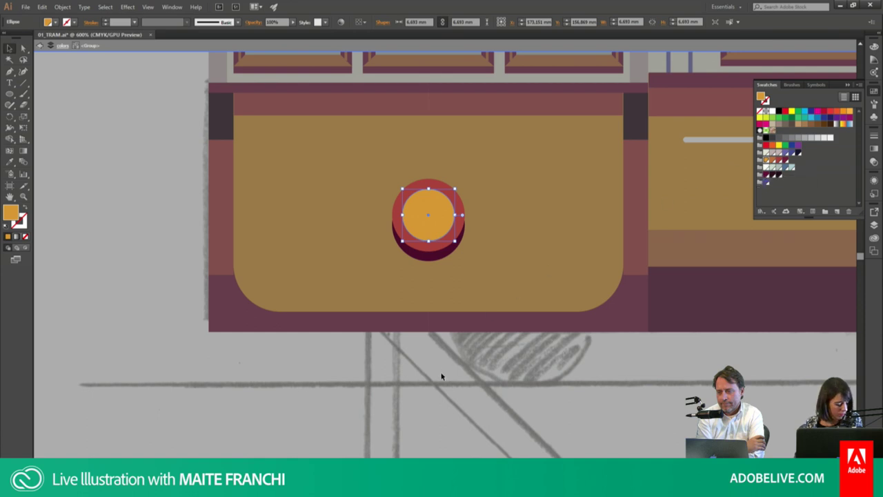
# Step: Add a small white highlight dot near the top of the knob
pyautogui.click(447, 230)
pyautogui.click(450, 192)
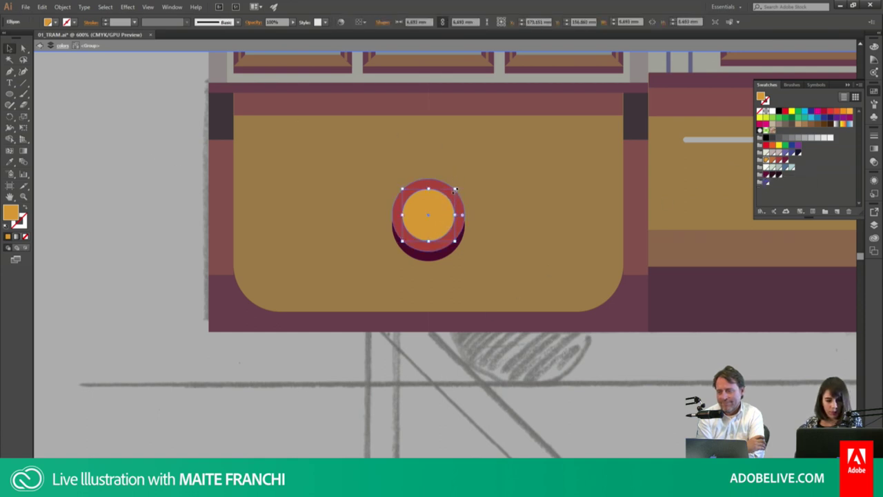
pyautogui.moveTo(455, 189); pyautogui.dragTo(430, 202)
pyautogui.click(772, 111)
pyautogui.click(459, 380)
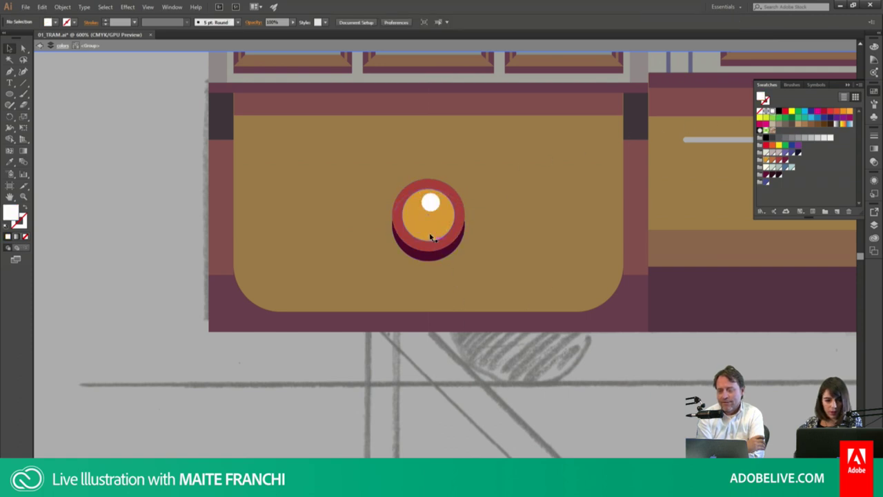
pyautogui.click(442, 230)
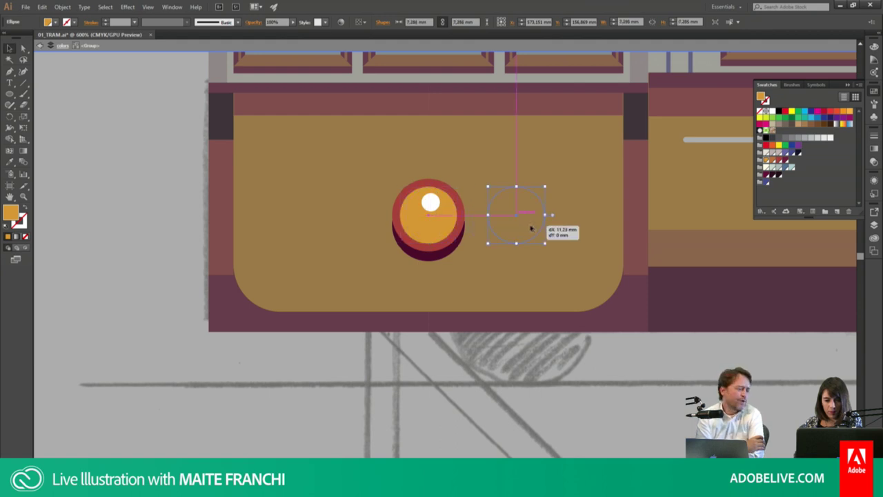
# Step: Lay a darker orange crescent, trimmed from a copy of the orange circle, onto the knob
pyautogui.moveTo(445, 234)
pyautogui.mouseDown()
pyautogui.moveTo(529, 228)
pyautogui.moveTo(528, 220)
pyautogui.mouseUp()
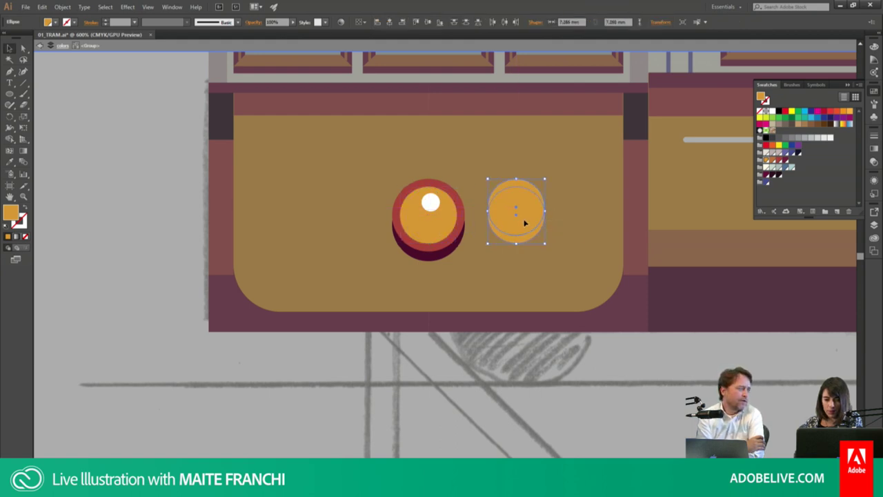
pyautogui.hotkey('shift', 'w')
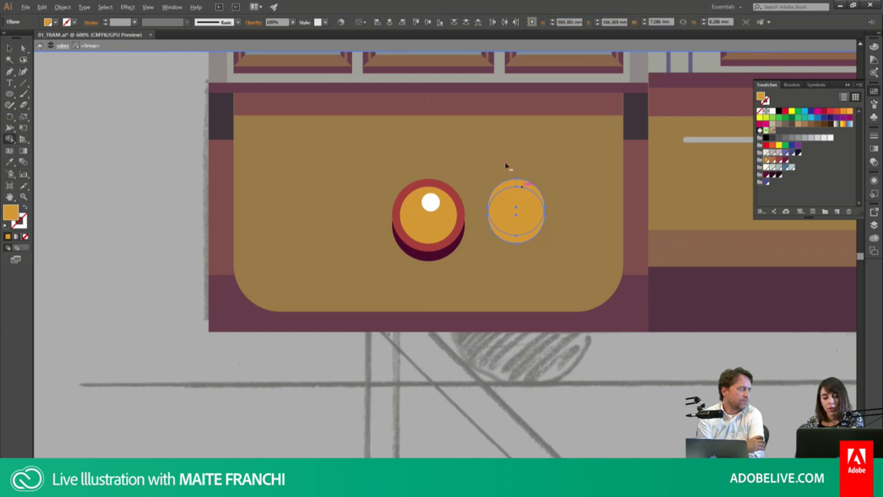
pyautogui.keyDown('alt'); pyautogui.click(519, 200); pyautogui.keyUp('alt')
pyautogui.press('v')
pyautogui.moveTo(528, 237); pyautogui.dragTo(440, 238)
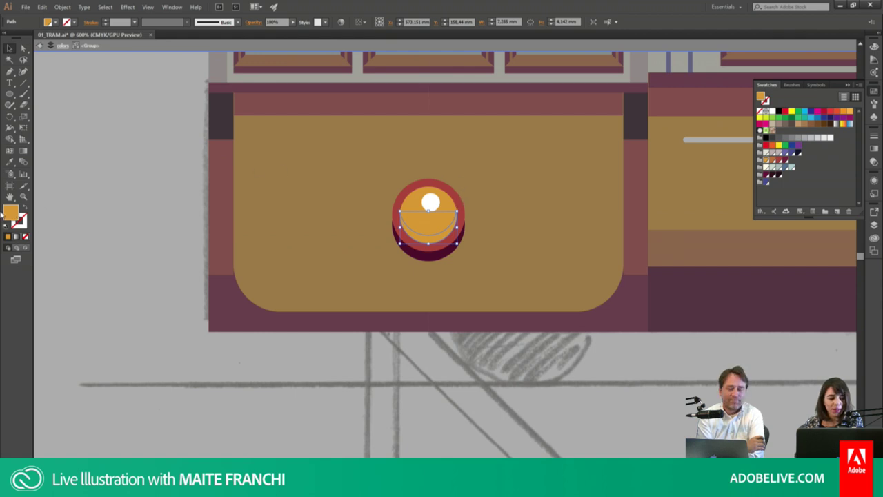
pyautogui.doubleClick(10, 212)
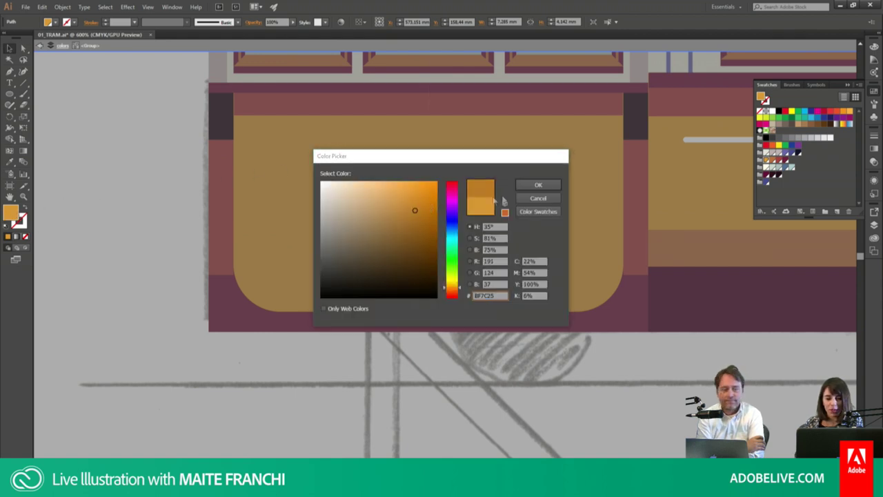
pyautogui.click(538, 184)
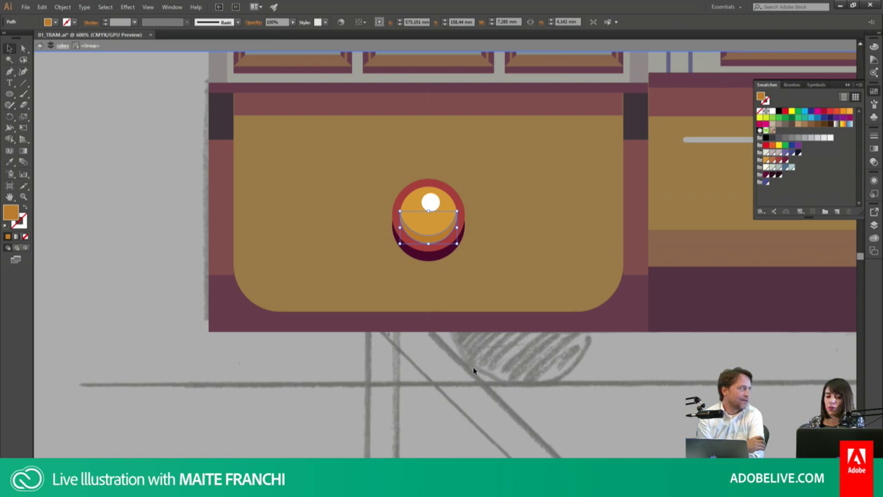
pyautogui.click(391, 378)
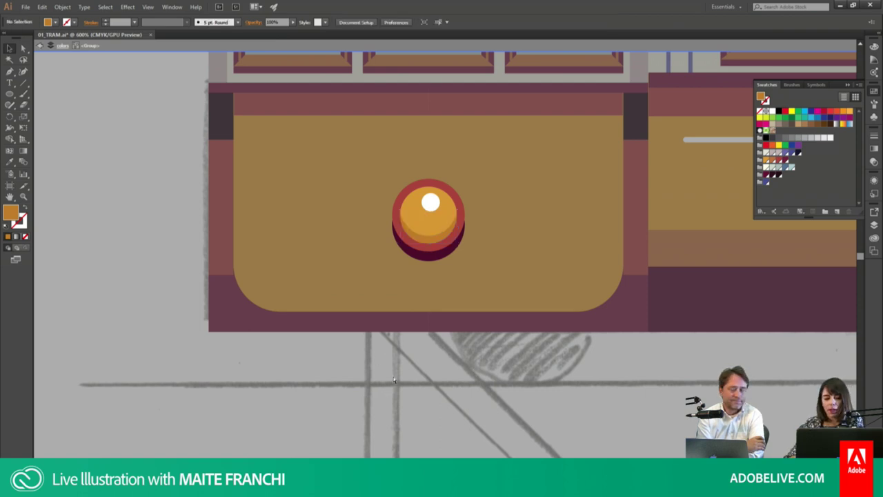
# Step: Zoom in closely on the door panel knob and open its group in isolation mode
pyautogui.hotkey('ctrl', '-')
pyautogui.hotkey('ctrl', '-')
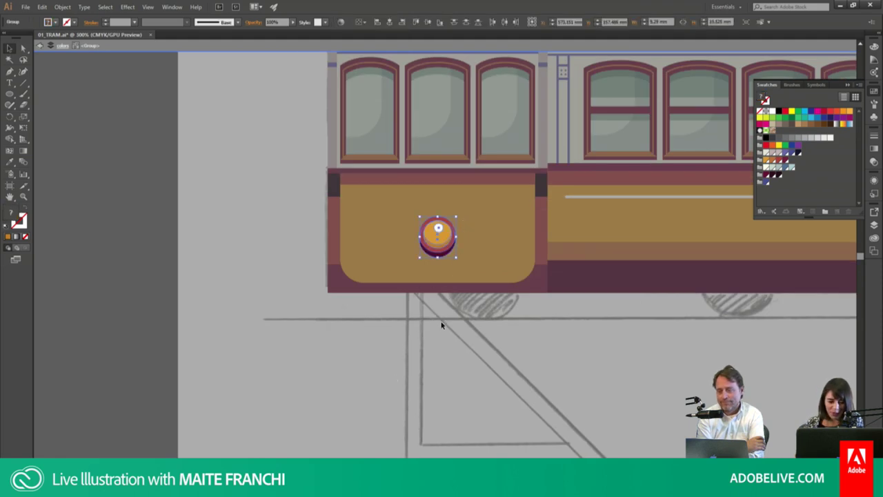
pyautogui.press('z')
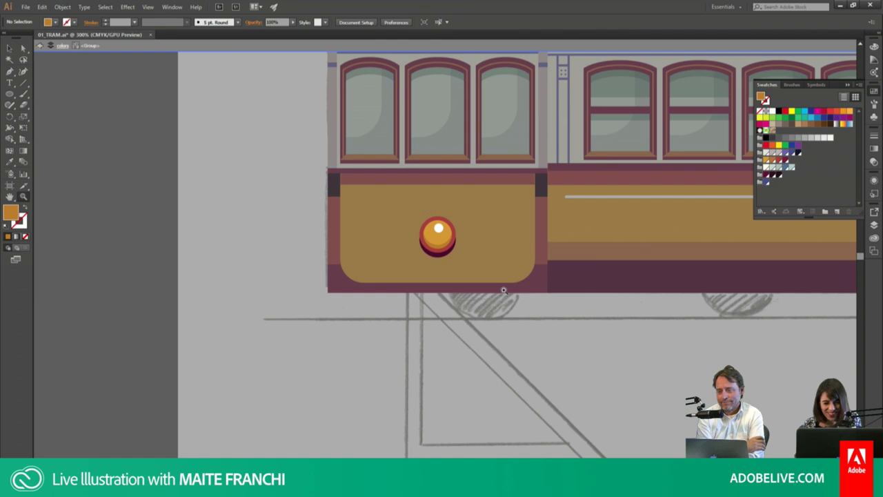
pyautogui.moveTo(391, 207); pyautogui.dragTo(503, 289)
pyautogui.press('v')
pyautogui.click(508, 322)
pyautogui.click(508, 322)
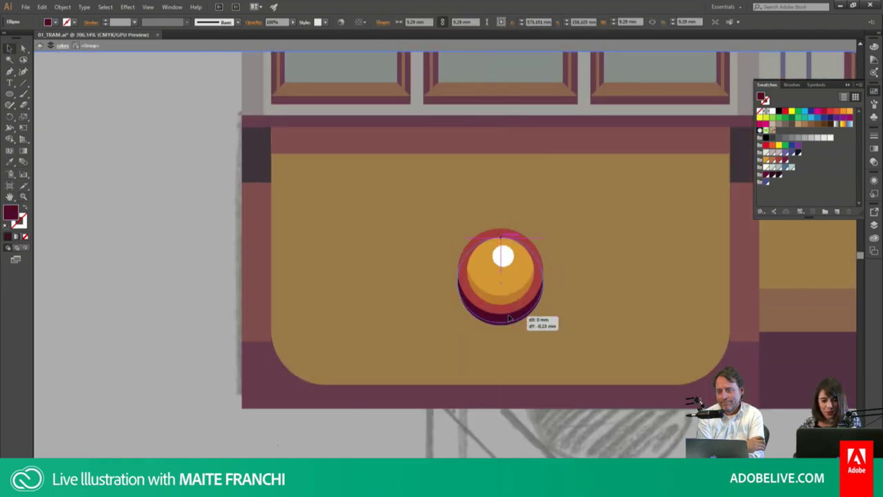
pyautogui.doubleClick(503, 343)
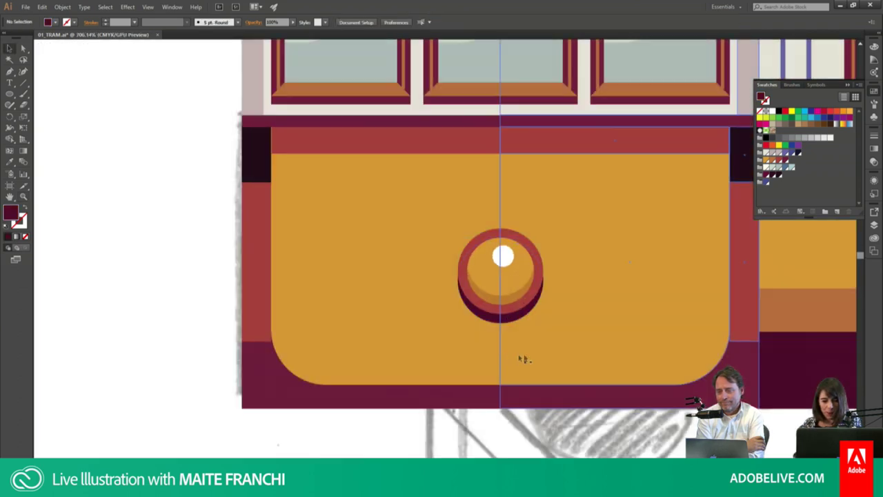
pyautogui.hscroll(3, 489, 331)
pyautogui.scroll(-1, 483, 317)
pyautogui.doubleClick(457, 262)
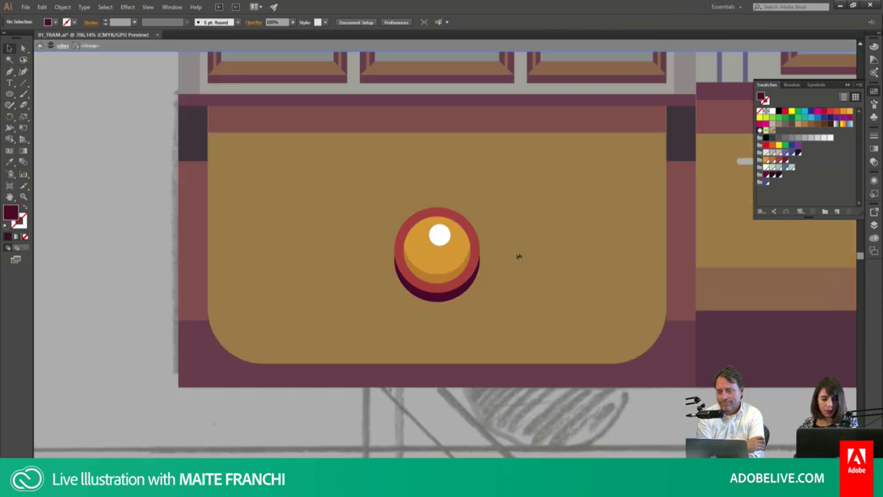
# Step: Draw a rectangle beside the knob and give it a two-stop gradient fill
pyautogui.press('l')
pyautogui.moveTo(521, 245); pyautogui.dragTo(597, 363)
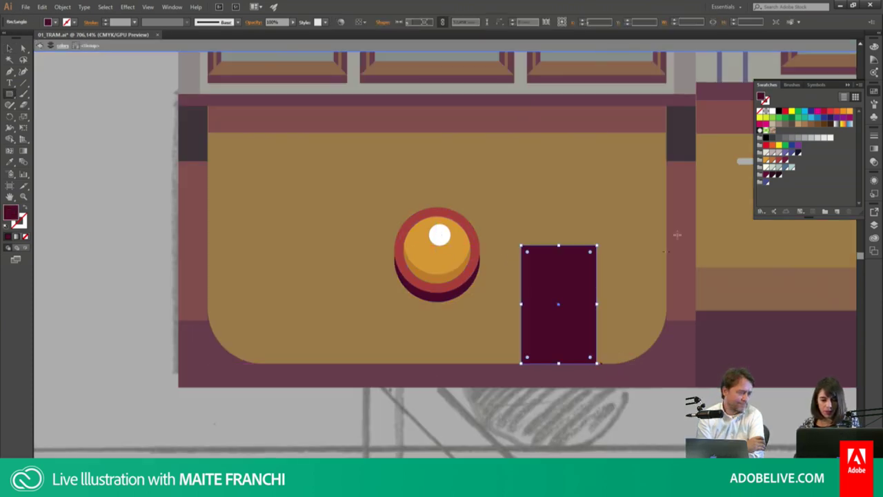
pyautogui.click(875, 94)
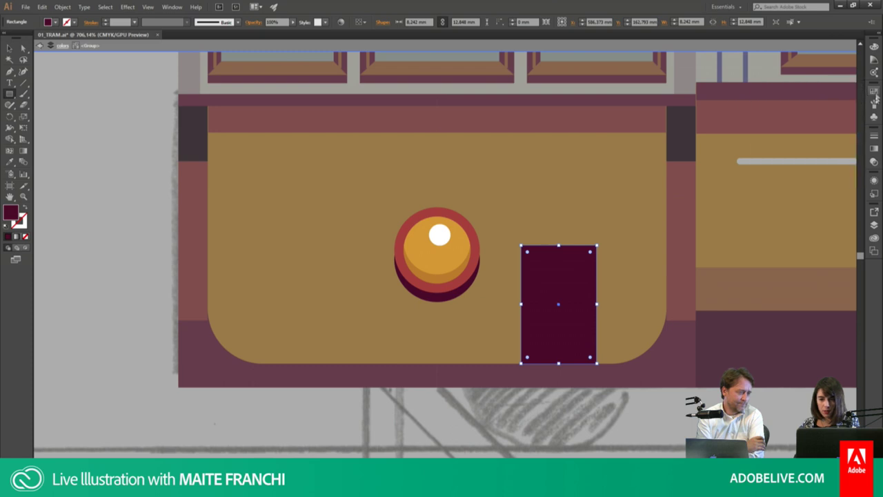
pyautogui.click(873, 152)
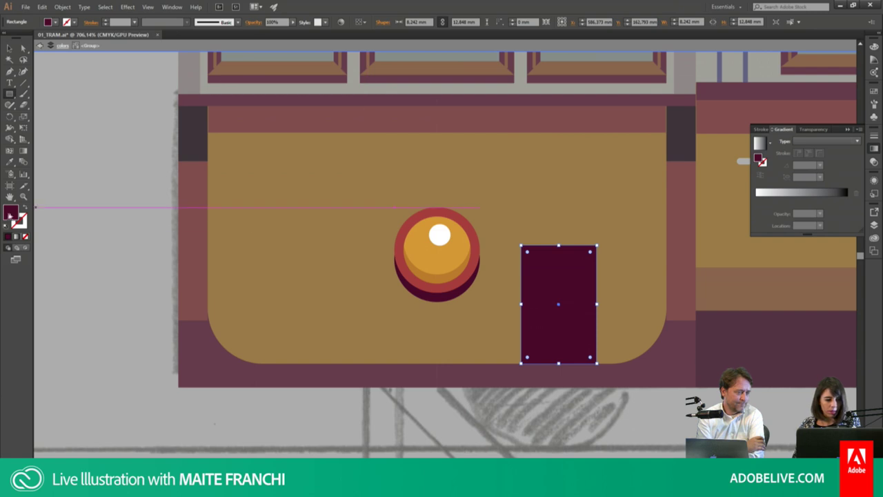
pyautogui.click(832, 194)
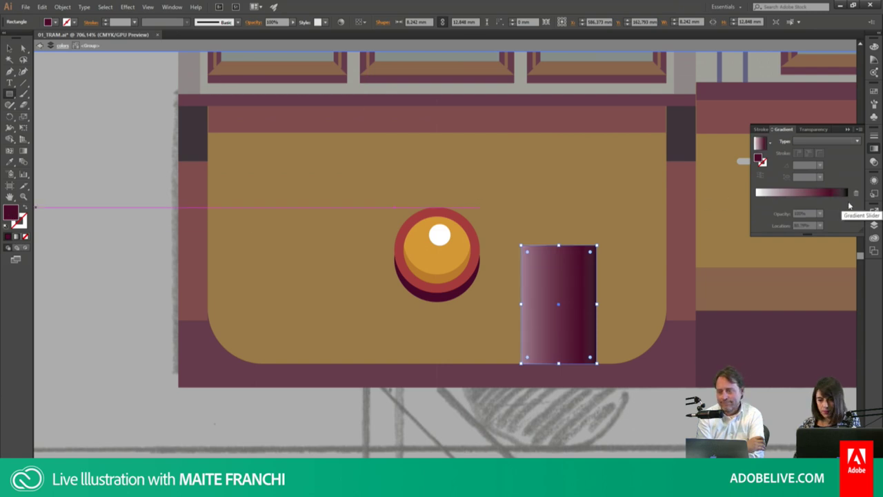
pyautogui.moveTo(829, 200); pyautogui.dragTo(829, 224)
# Step: Set the gradient's left stop to 0% opacity and its angle to 90°
pyautogui.click(755, 200)
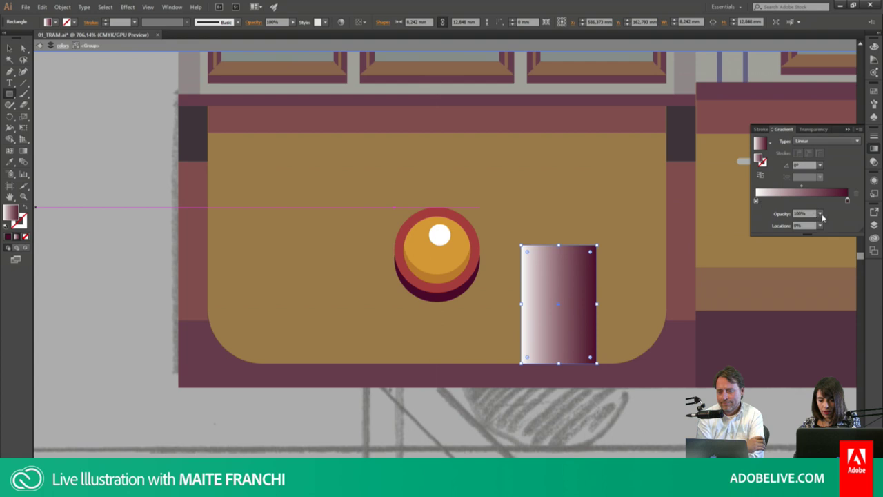
pyautogui.doubleClick(756, 201)
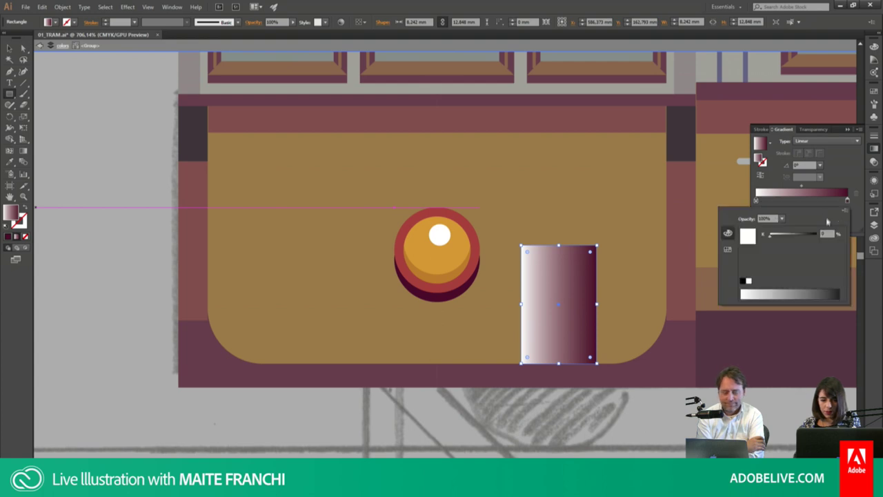
pyautogui.click(782, 218)
pyautogui.click(791, 228)
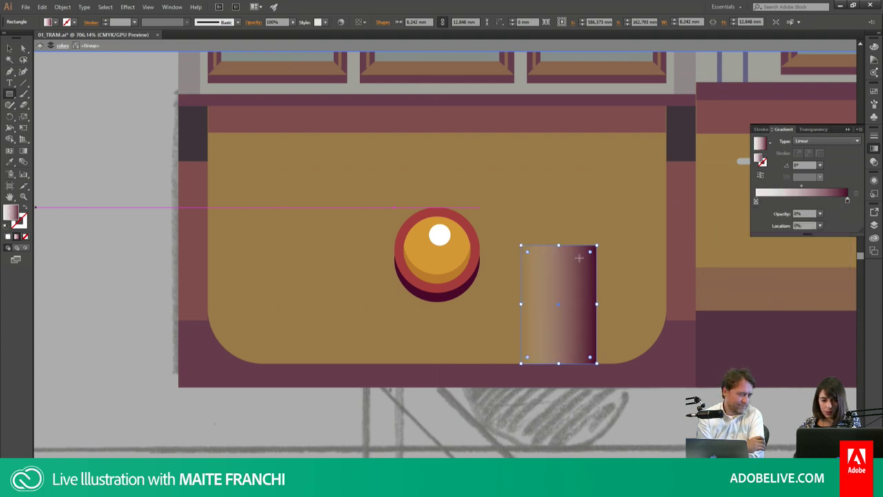
pyautogui.click(797, 165)
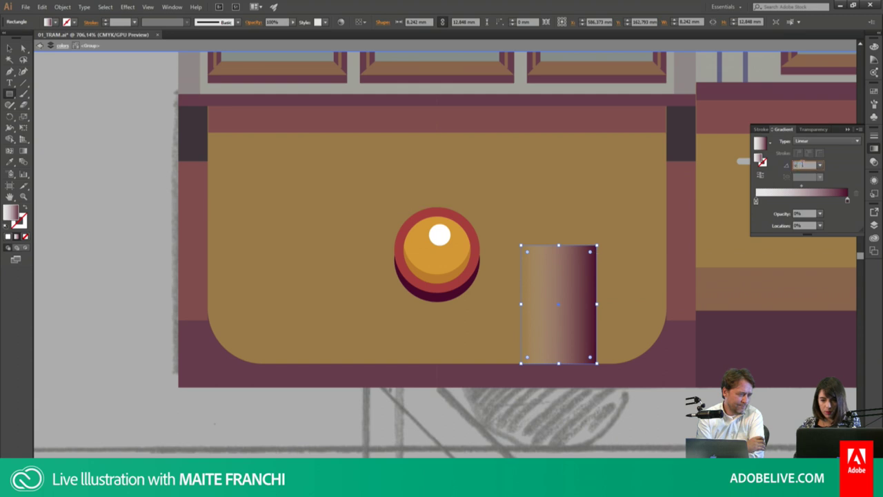
pyautogui.write('90')
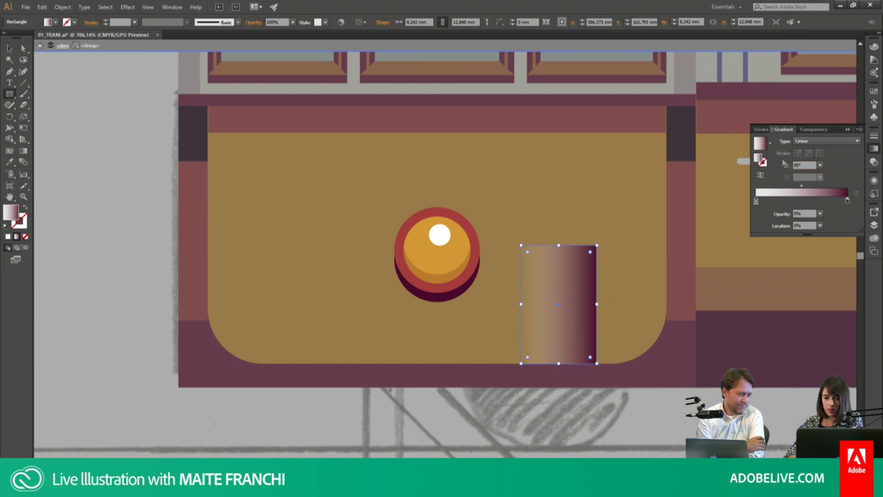
pyautogui.press('Return')
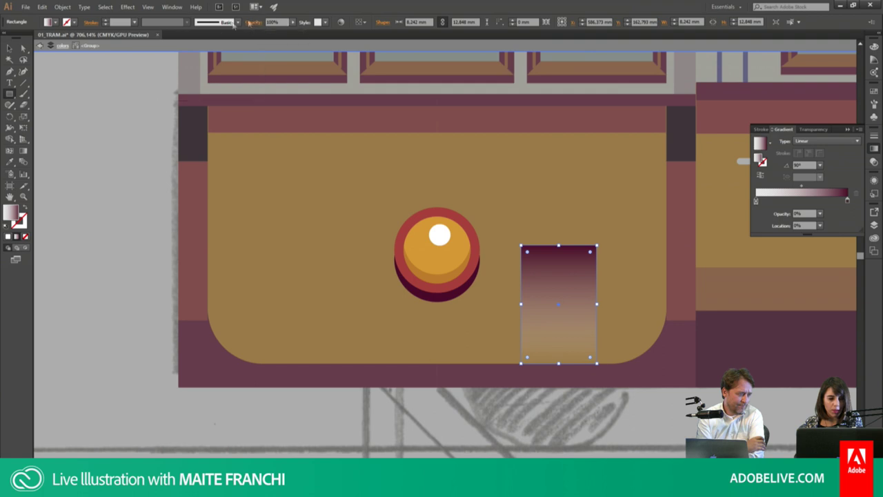
# Step: Set the gradient rectangle's blend mode to Multiply
pyautogui.click(252, 23)
pyautogui.click(247, 23)
pyautogui.click(253, 23)
pyautogui.click(181, 37)
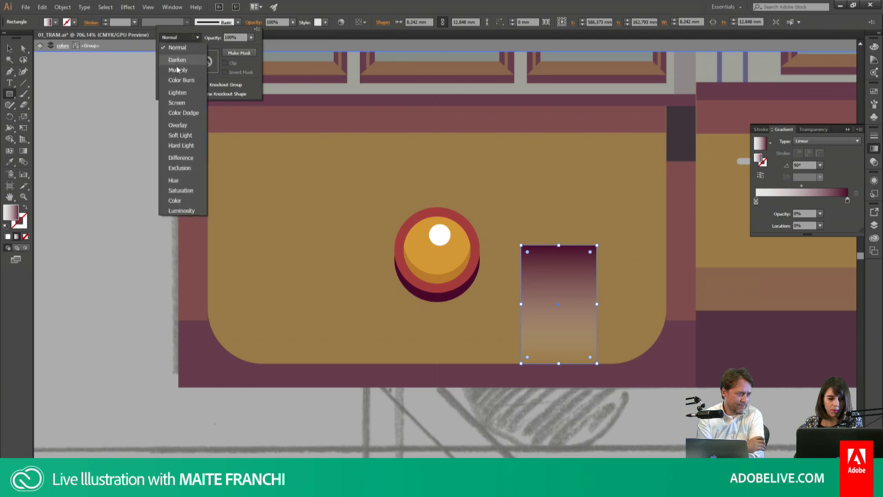
pyautogui.click(177, 69)
pyautogui.click(558, 271)
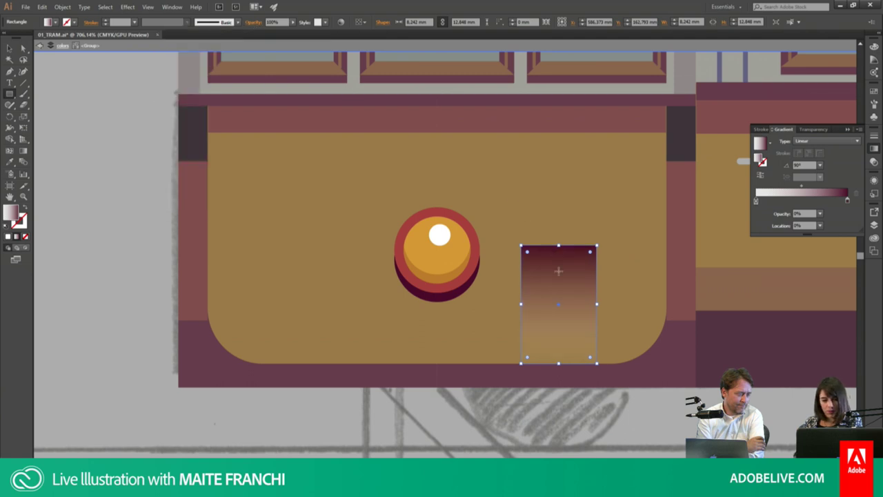
# Step: Move the gradient rectangle behind the knob and slant its bottom corner to the right
pyautogui.press('v')
pyautogui.moveTo(558, 271); pyautogui.dragTo(445, 297)
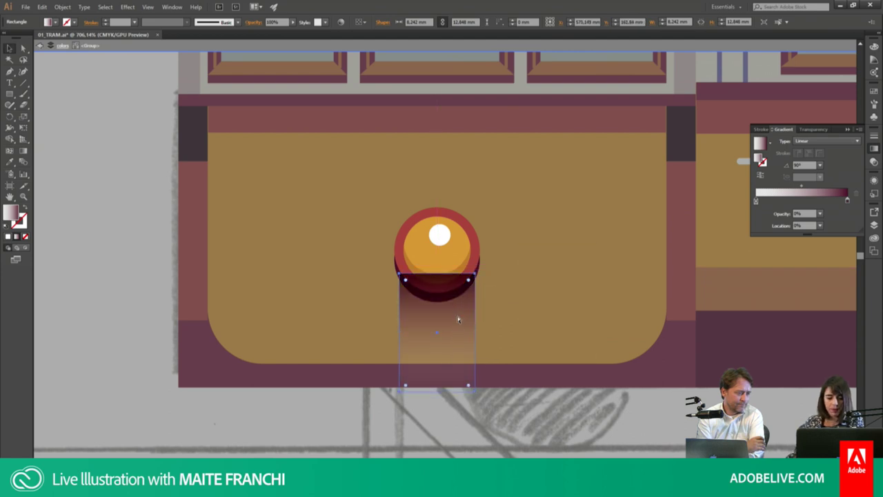
pyautogui.hotkey('ctrl', '[')
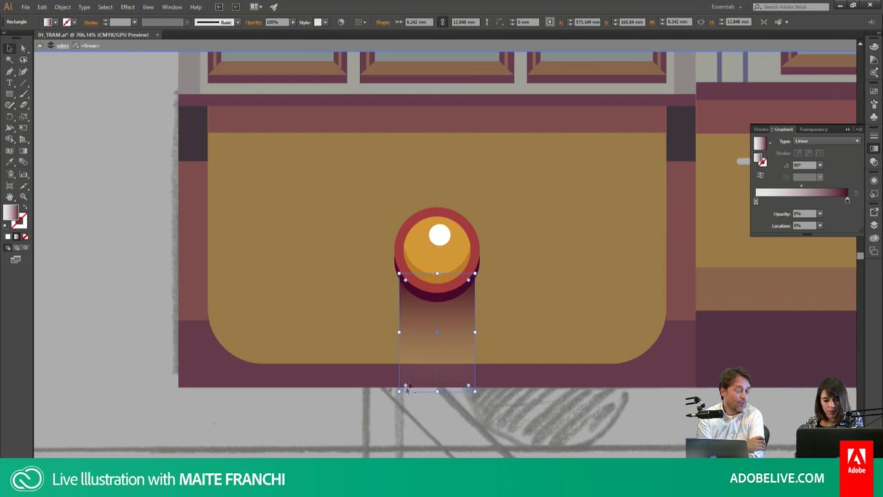
pyautogui.press('a')
pyautogui.moveTo(474, 391); pyautogui.dragTo(557, 365)
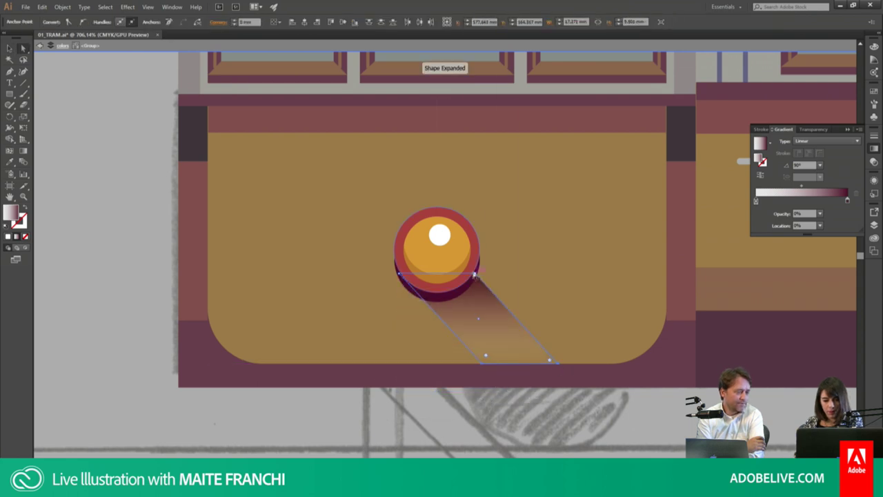
pyautogui.press('v')
pyautogui.moveTo(482, 315); pyautogui.dragTo(490, 294)
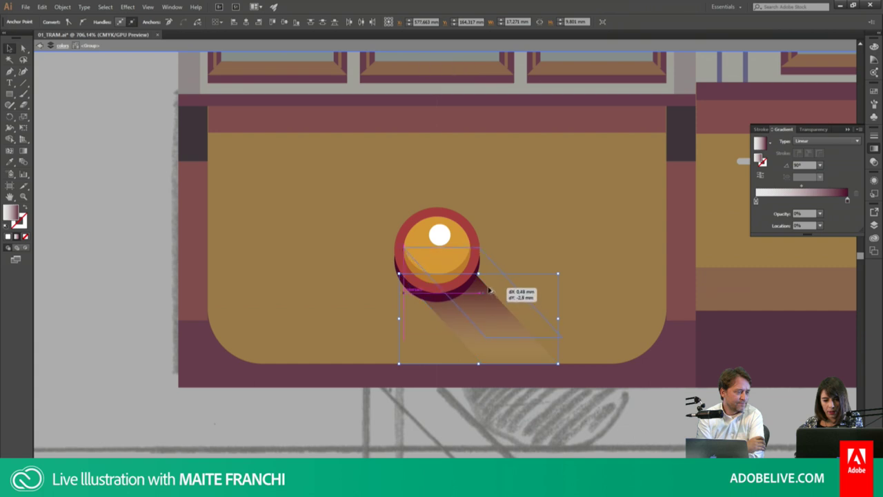
# Step: Stretch the shadow's bottom-right corner outward and move the dark gradient stop to about 75%
pyautogui.press('a')
pyautogui.moveTo(562, 340); pyautogui.dragTo(591, 364)
pyautogui.press('v')
pyautogui.doubleClick(572, 415)
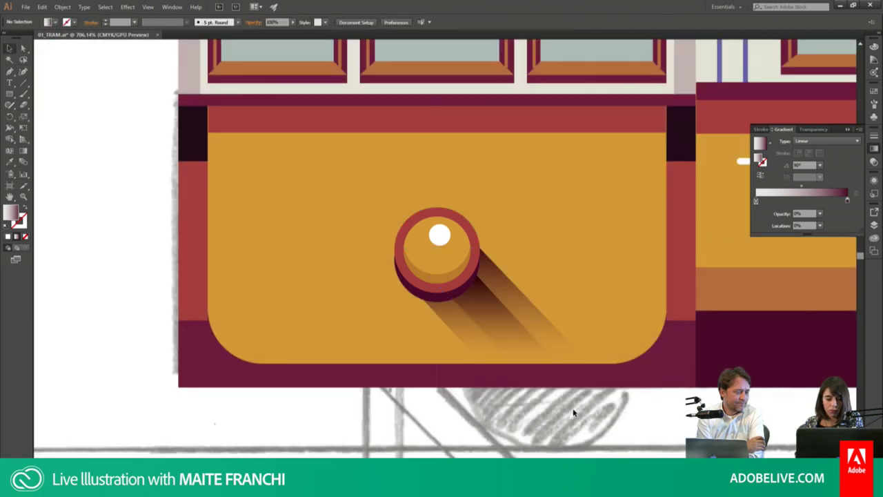
pyautogui.click(529, 329)
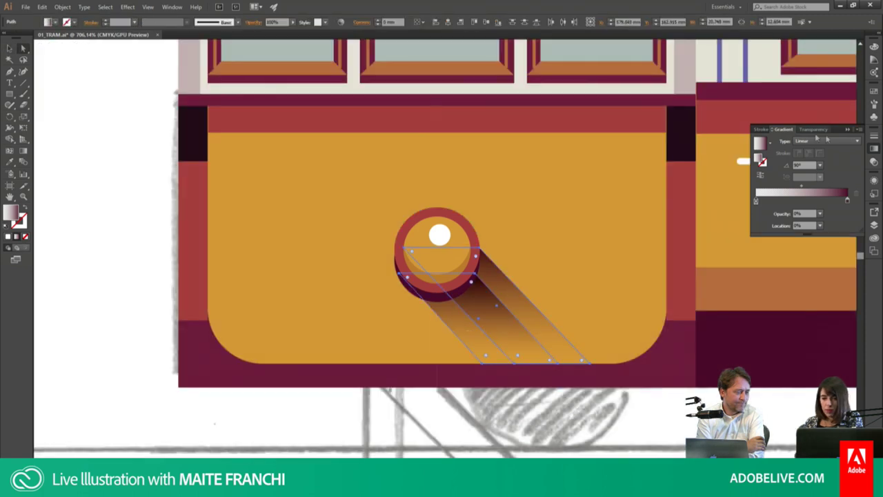
pyautogui.moveTo(847, 201); pyautogui.dragTo(825, 201)
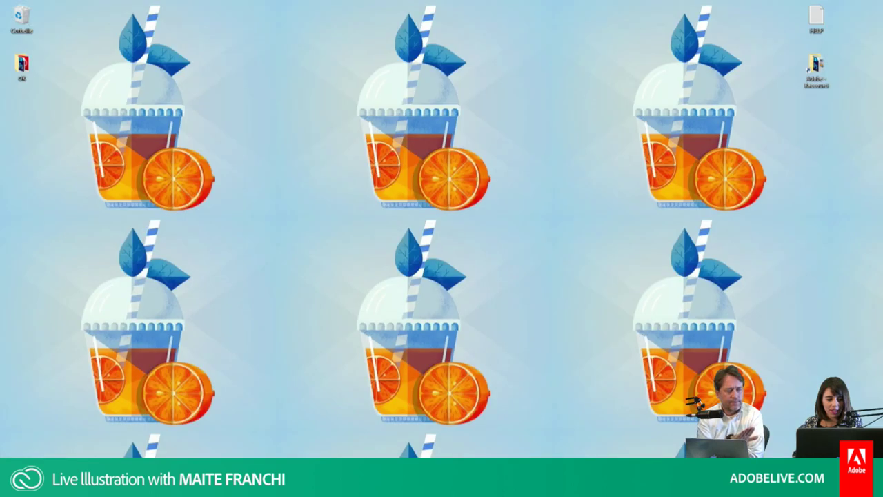
# Step: Restore the Illustrator tram drawing in front of the Windows desktop
pyautogui.press('super+d')
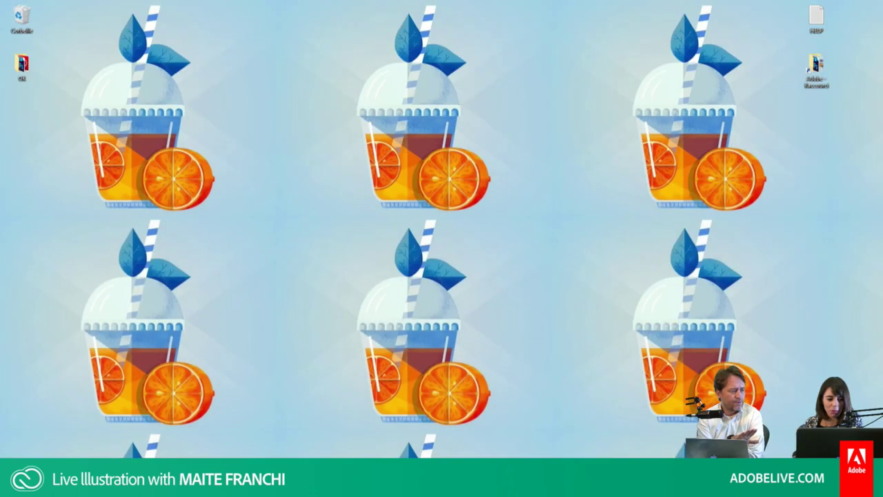
pyautogui.press('super+d')
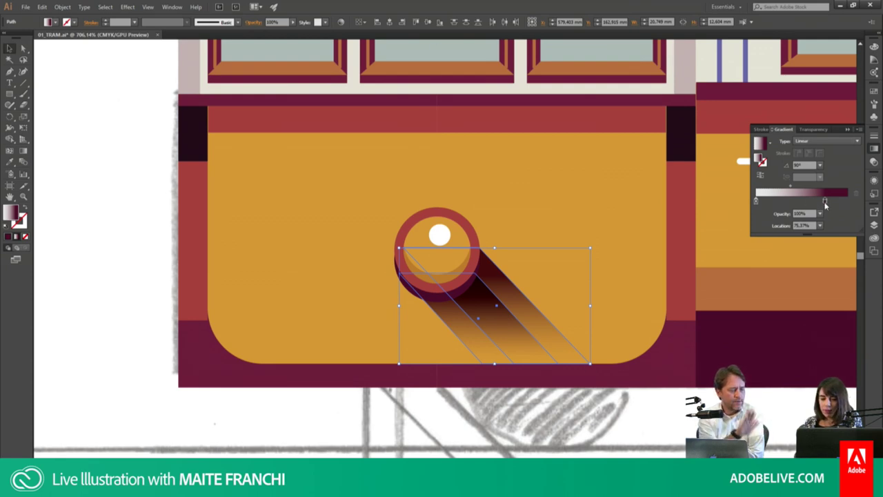
# Step: Lower the dark gradient stop's cyan to 20% for a reddish-brown shadow end
pyautogui.doubleClick(824, 201)
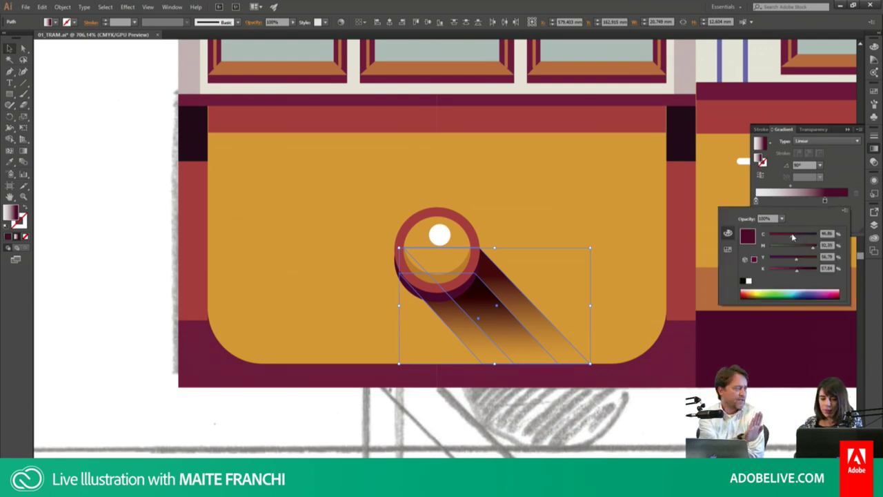
pyautogui.moveTo(792, 237)
pyautogui.mouseDown()
pyautogui.moveTo(781, 238)
pyautogui.moveTo(800, 254)
pyautogui.moveTo(793, 273)
pyautogui.mouseUp()
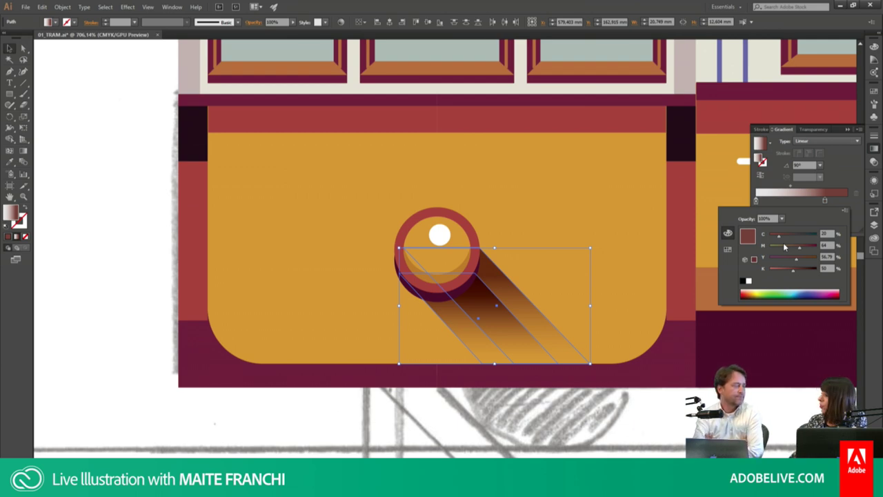
pyautogui.click(43, 12)
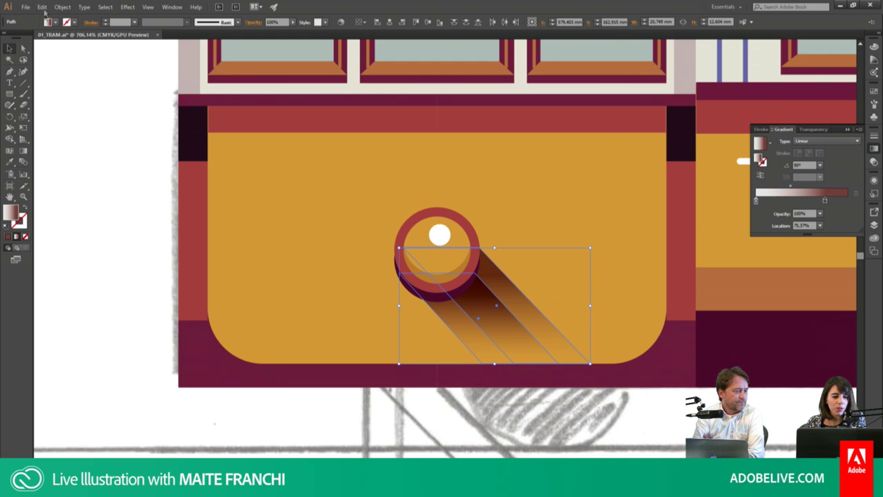
# Step: Replace Send Backward's shortcut (Object > Arrange) with Alt+Shift+Ctrl+Q in Keyboard Shortcuts
pyautogui.click(42, 7)
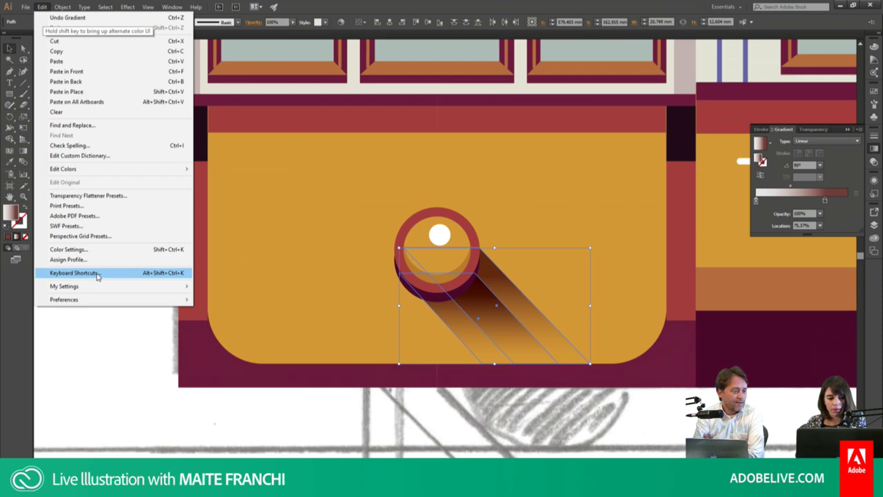
pyautogui.click(97, 276)
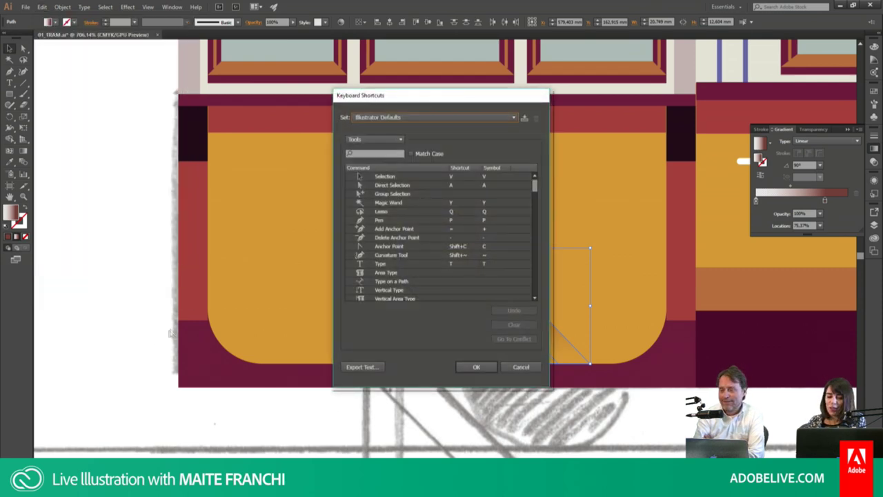
pyautogui.click(375, 144)
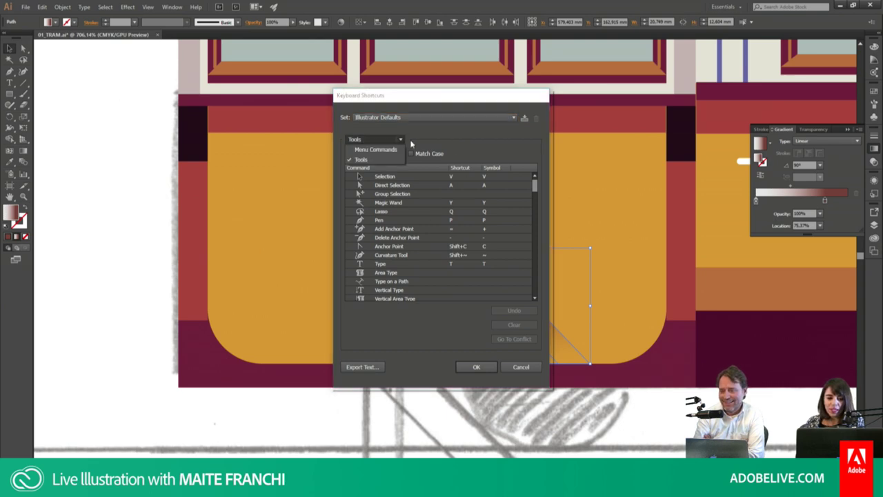
pyautogui.click(382, 150)
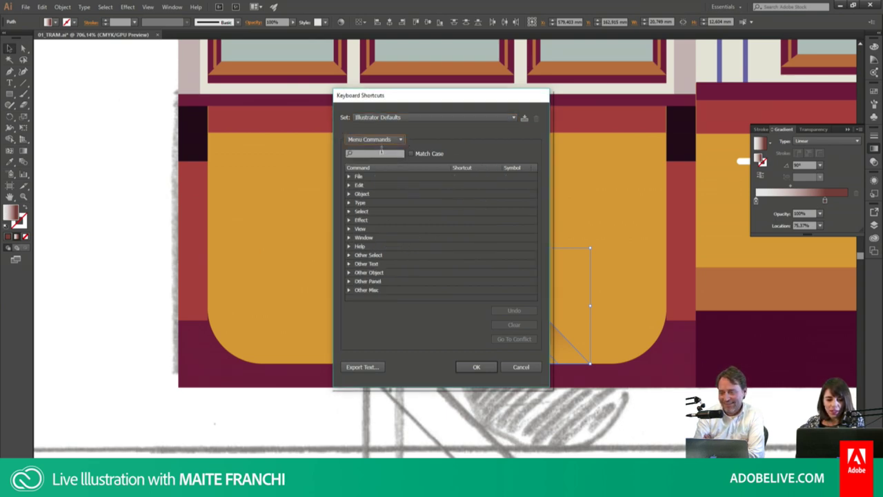
pyautogui.click(349, 194)
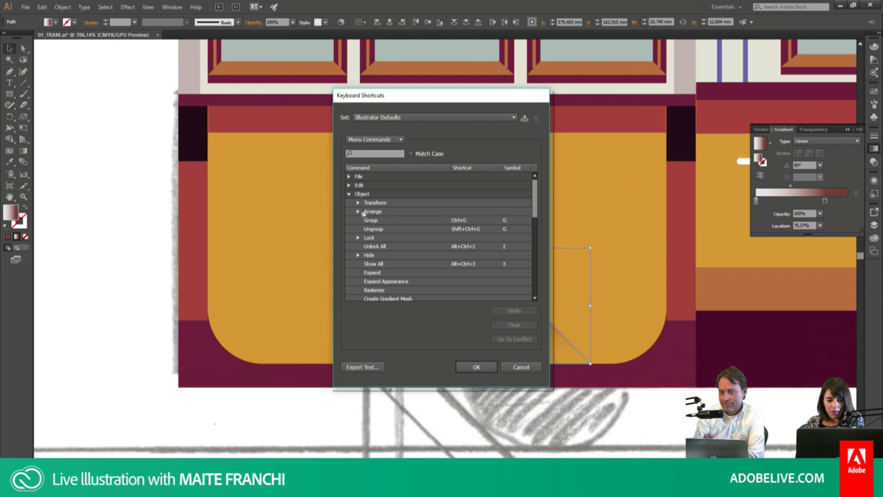
pyautogui.click(358, 212)
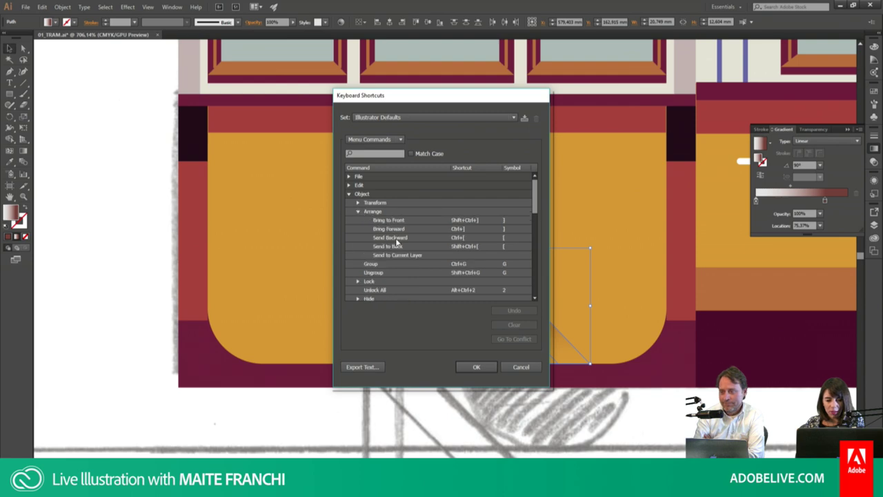
pyautogui.click(397, 239)
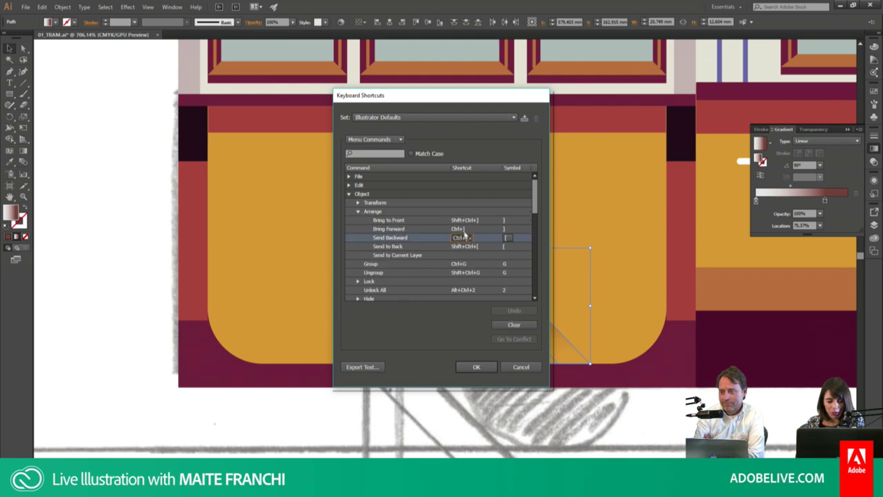
pyautogui.press('BackSpace')
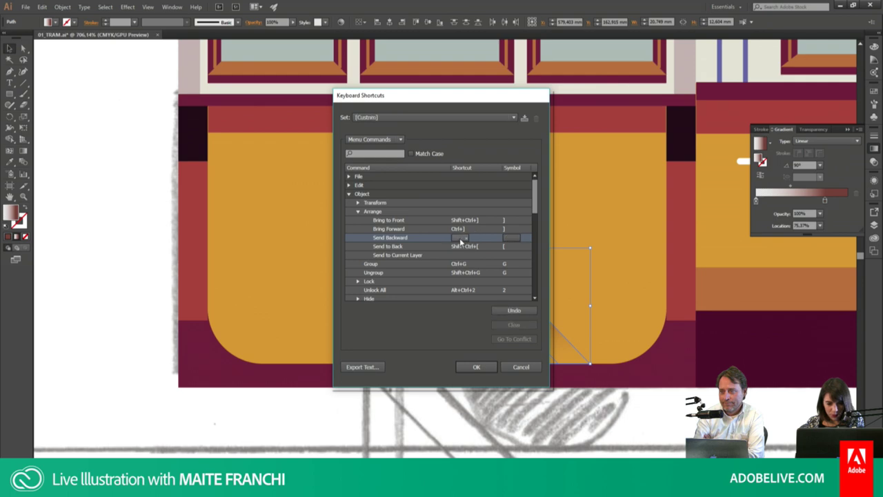
pyautogui.hotkey('ctrl', 'alt', 'shift', 'q')
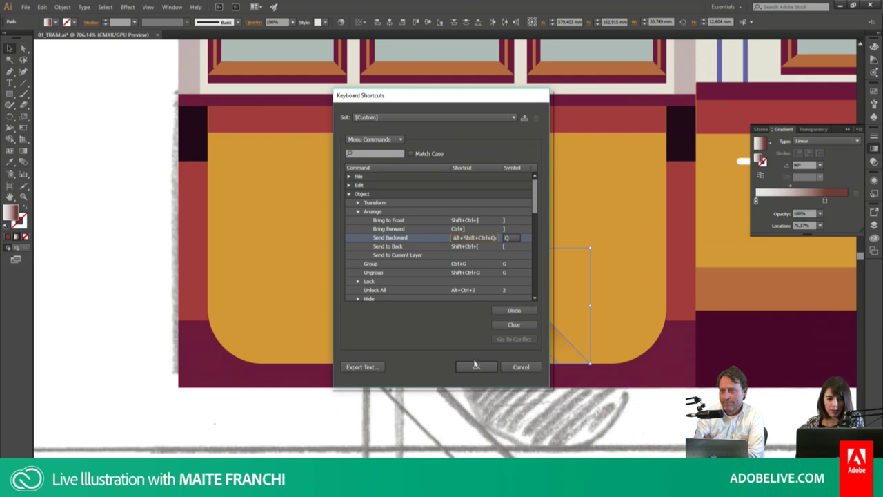
# Step: Confirm the change and save the custom shortcut set as 'tram'
pyautogui.click(475, 368)
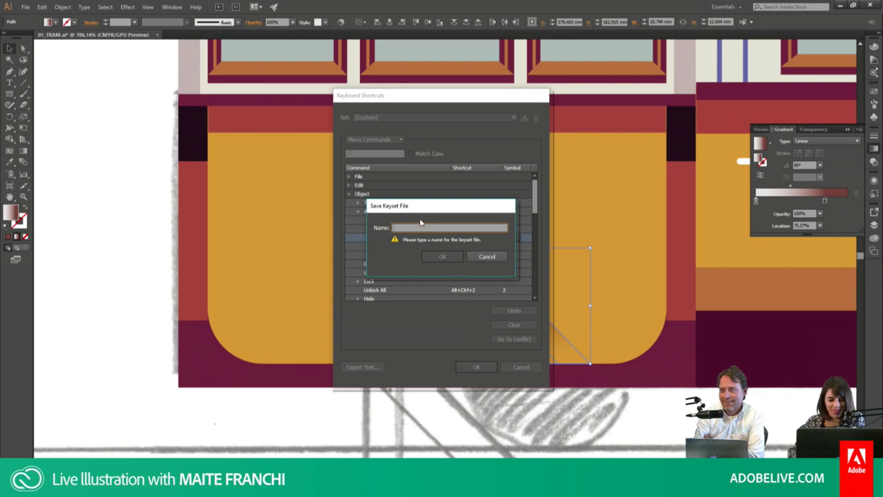
pyautogui.write('tram')
pyautogui.press('Return')
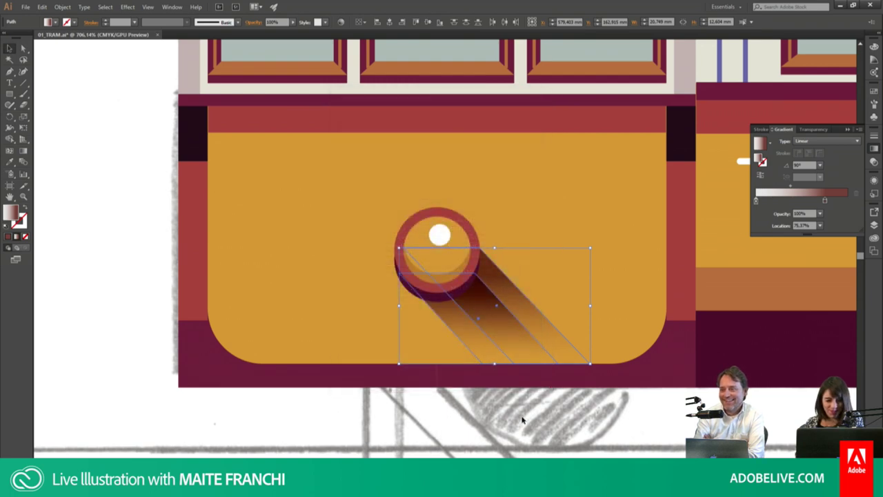
pyautogui.click(521, 389)
# Step: Lower the opacity of the knob's diagonal shadow inside the isolated knob group
pyautogui.hotkey('ctrl', '-')
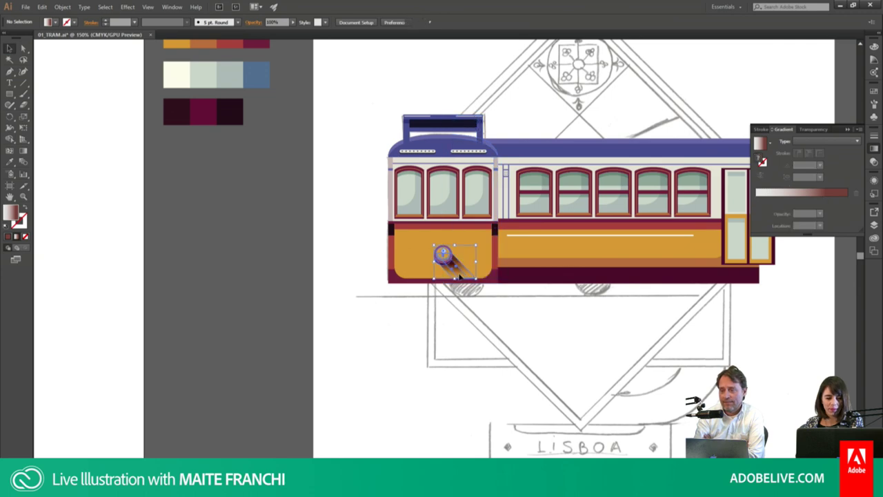
pyautogui.click(459, 276)
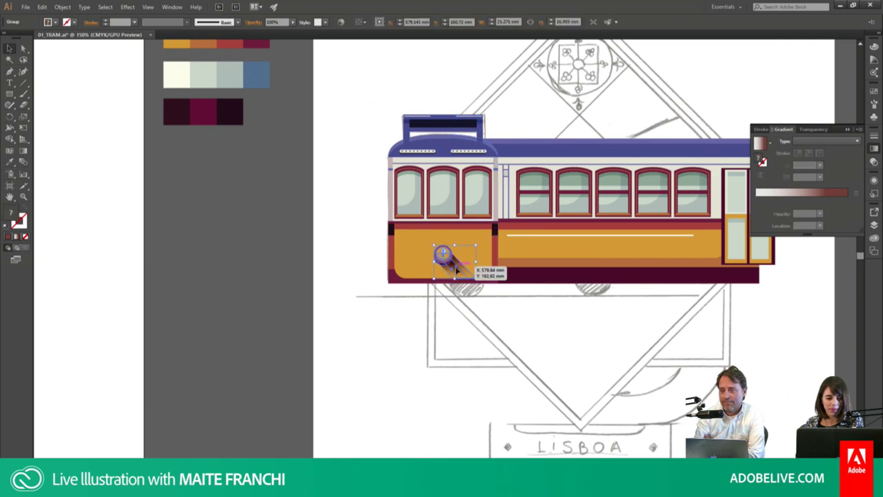
pyautogui.doubleClick(461, 276)
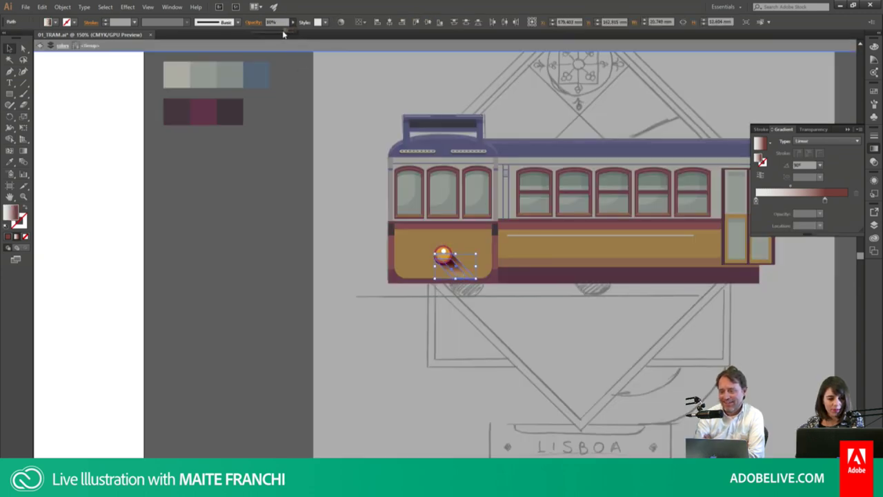
pyautogui.moveTo(283, 34); pyautogui.dragTo(276, 32)
pyautogui.click(416, 302)
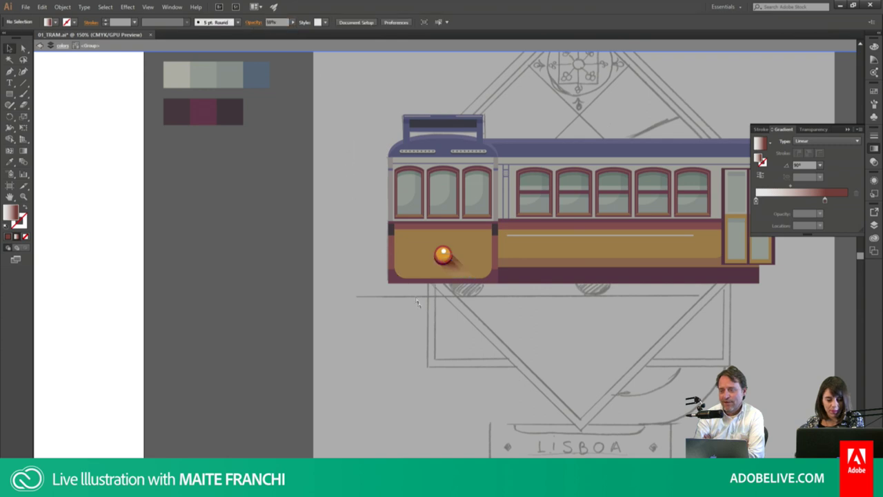
pyautogui.doubleClick(538, 307)
pyautogui.hscroll(5, 537, 307)
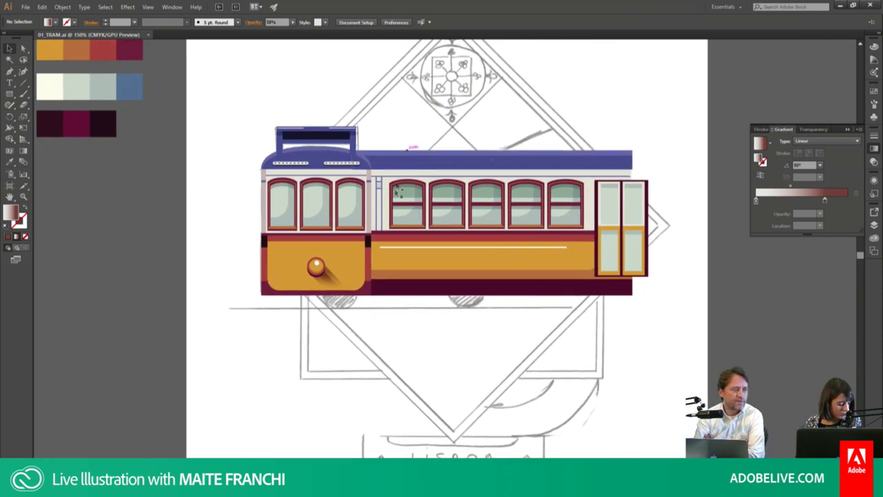
# Step: Fill the knob's circle with a linear gradient dragged across it
pyautogui.press('z')
pyautogui.moveTo(440, 336); pyautogui.dragTo(398, 311)
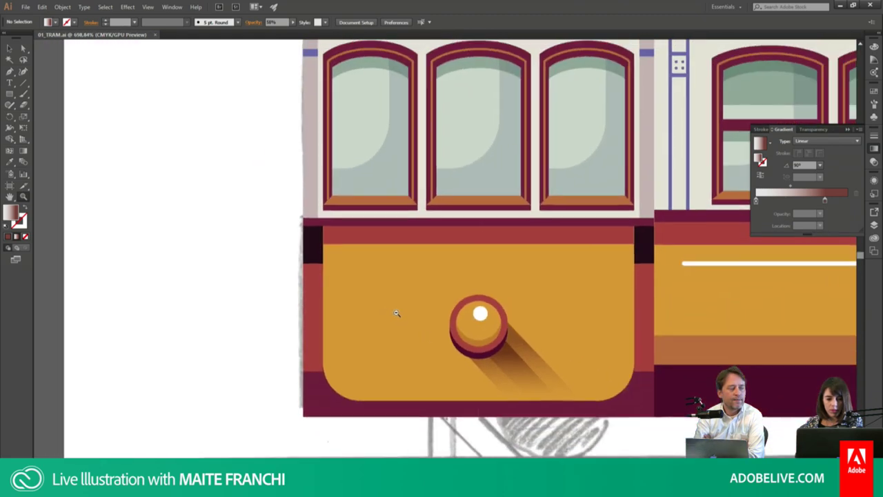
pyautogui.press('v')
pyautogui.click(498, 336)
pyautogui.doubleClick(498, 337)
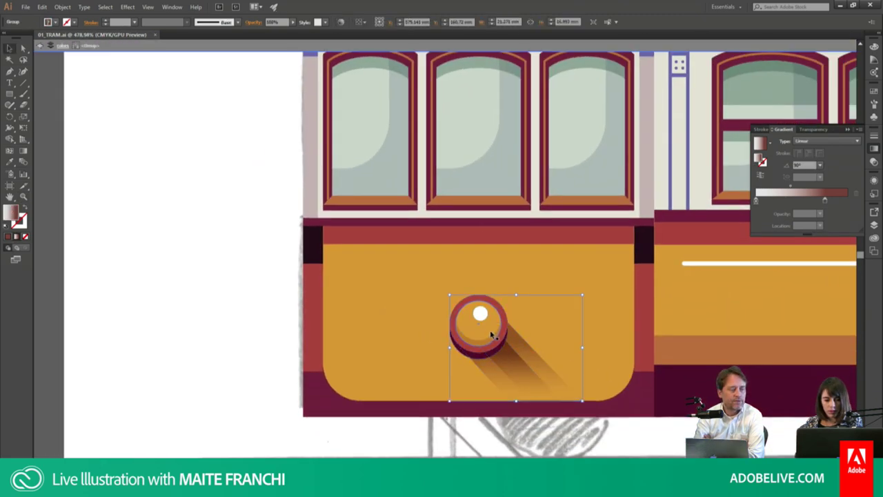
pyautogui.click(508, 361)
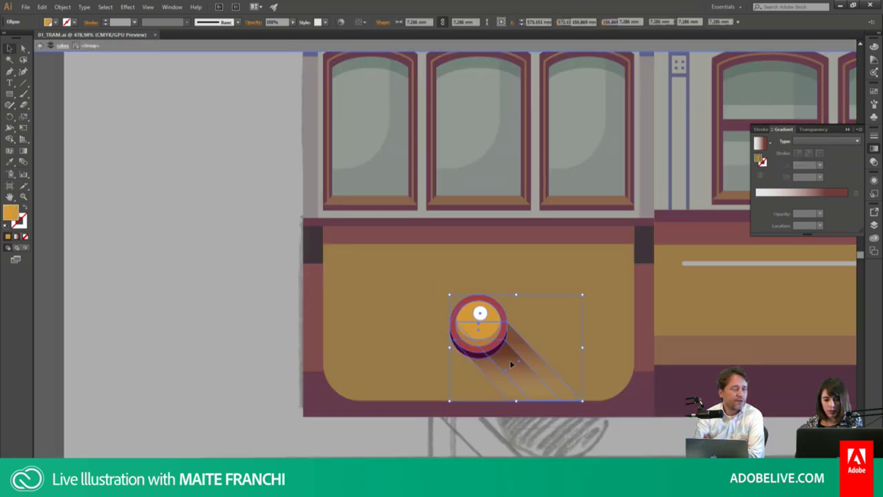
pyautogui.click(499, 341)
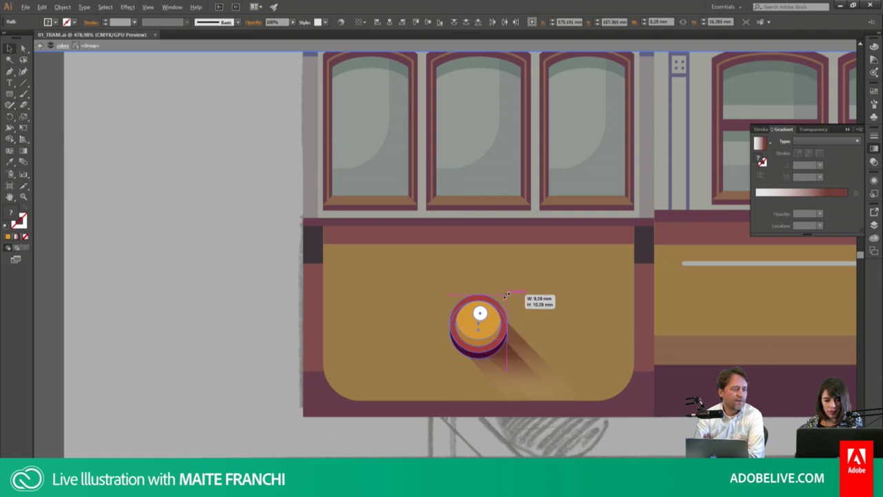
pyautogui.press('.')
pyautogui.press('g')
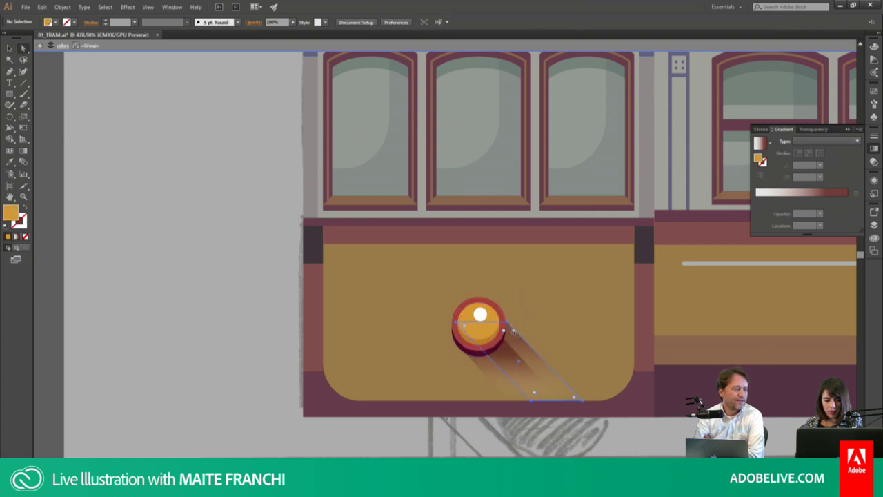
pyautogui.moveTo(511, 329); pyautogui.dragTo(503, 316)
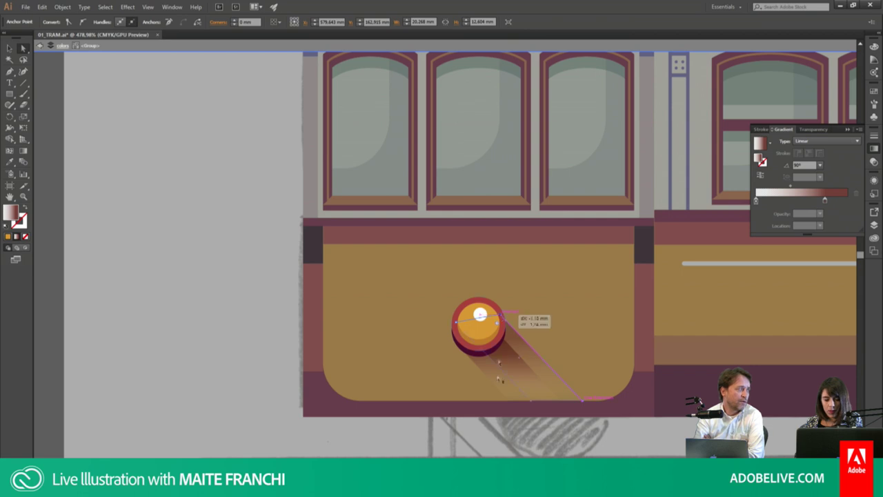
pyautogui.doubleClick(477, 410)
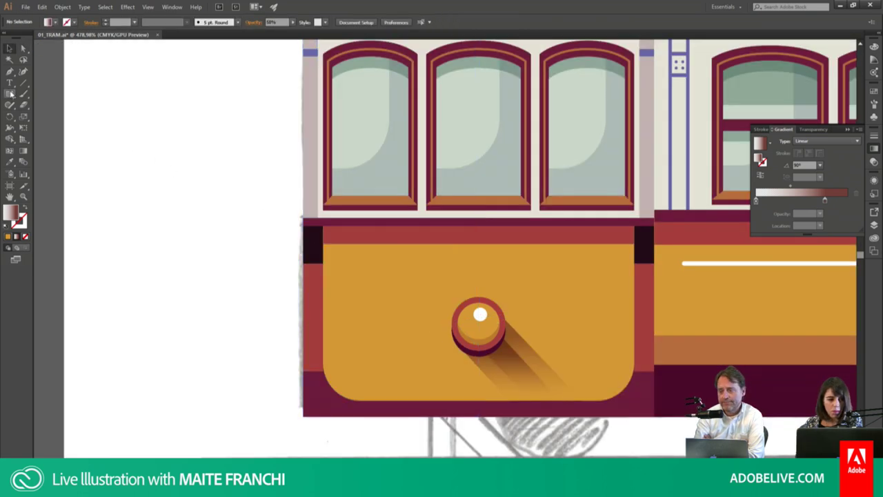
# Step: Draw a small circle near the door panel's lower-left corner
pyautogui.press('v')
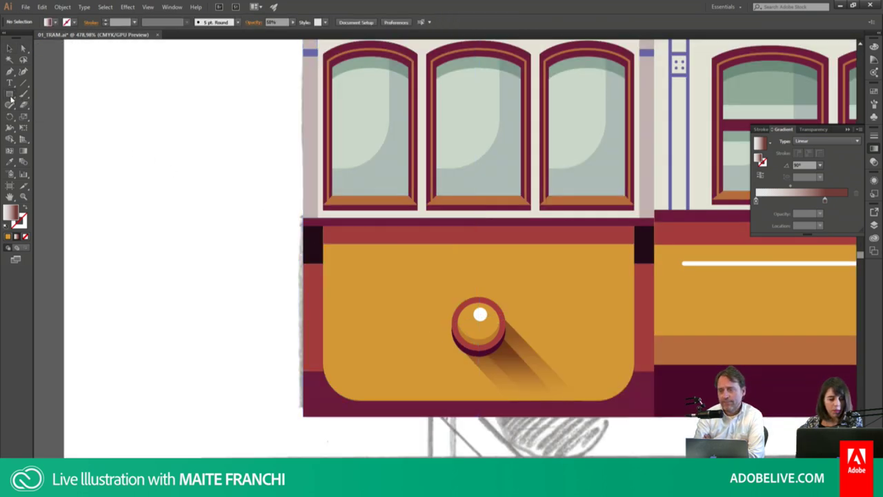
pyautogui.moveTo(11, 94); pyautogui.dragTo(48, 116)
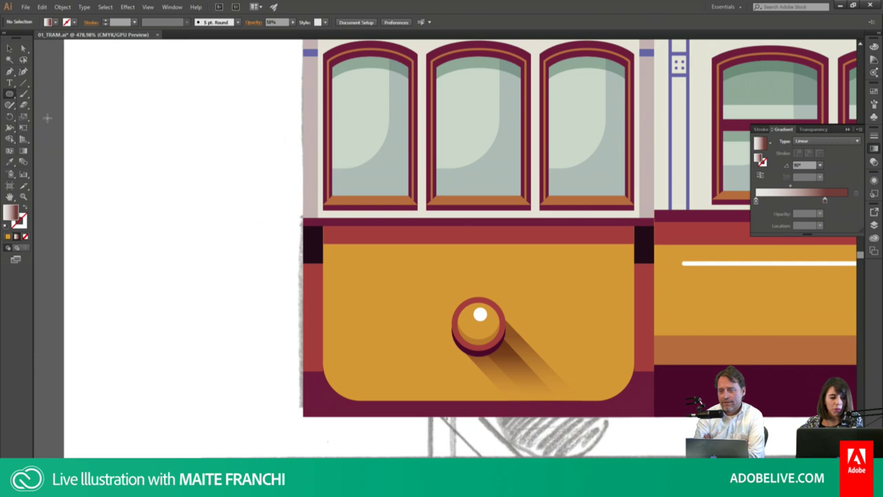
pyautogui.moveTo(423, 353); pyautogui.dragTo(382, 284)
pyautogui.moveTo(308, 282); pyautogui.dragTo(329, 312)
# Step: Colour the circle dark maroon and add a smaller red circle inside it
pyautogui.press('i')
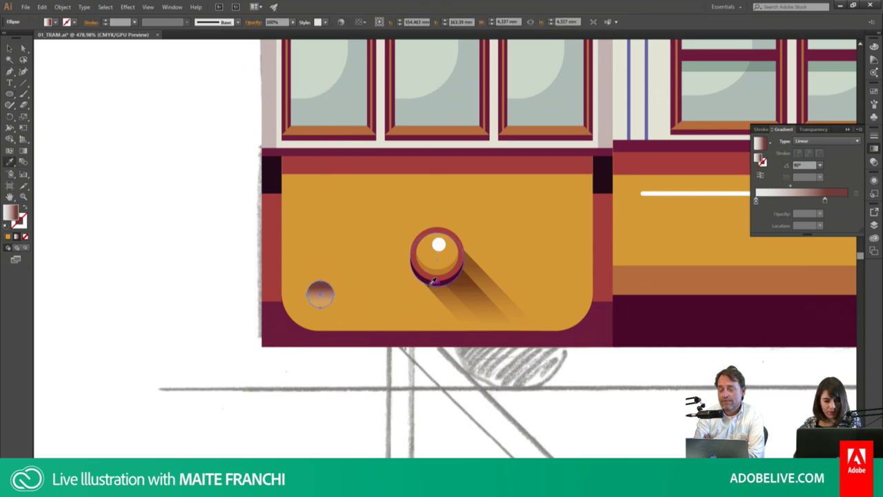
pyautogui.click(426, 280)
pyautogui.press('v')
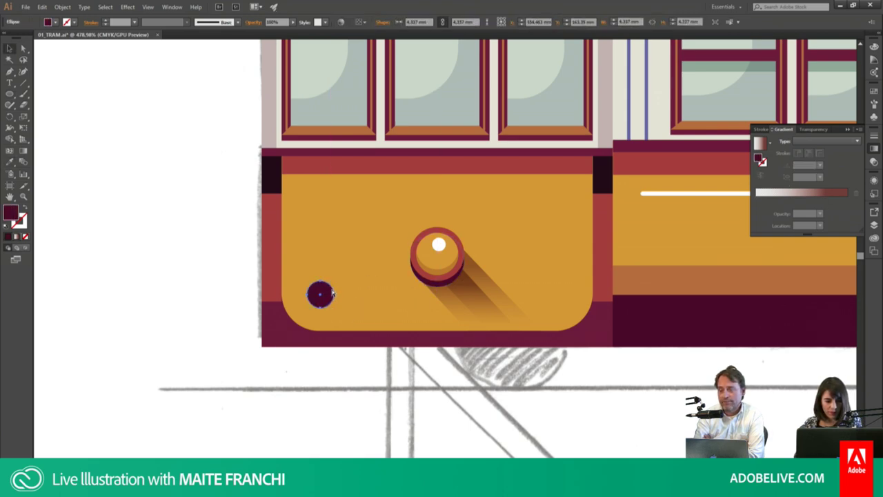
pyautogui.moveTo(332, 294); pyautogui.dragTo(332, 283)
pyautogui.press('i')
pyautogui.click(464, 255)
pyautogui.hotkey('ctrl', 'shift', 'a')
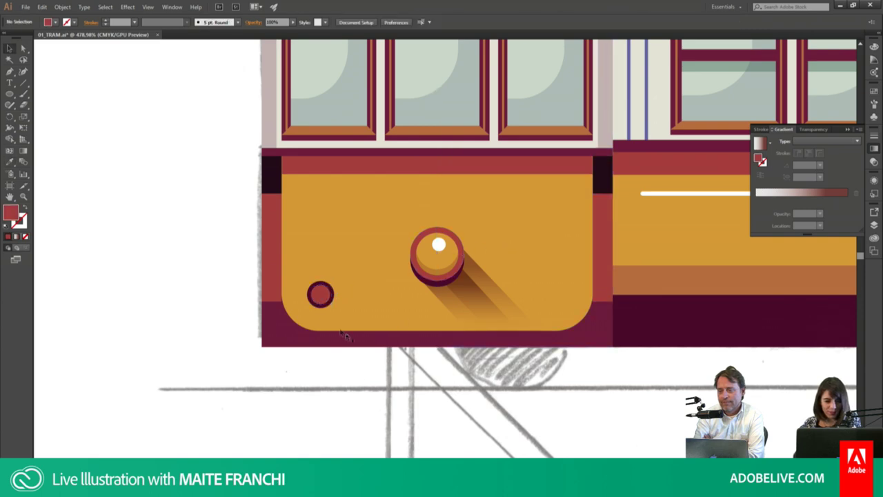
pyautogui.click(325, 296)
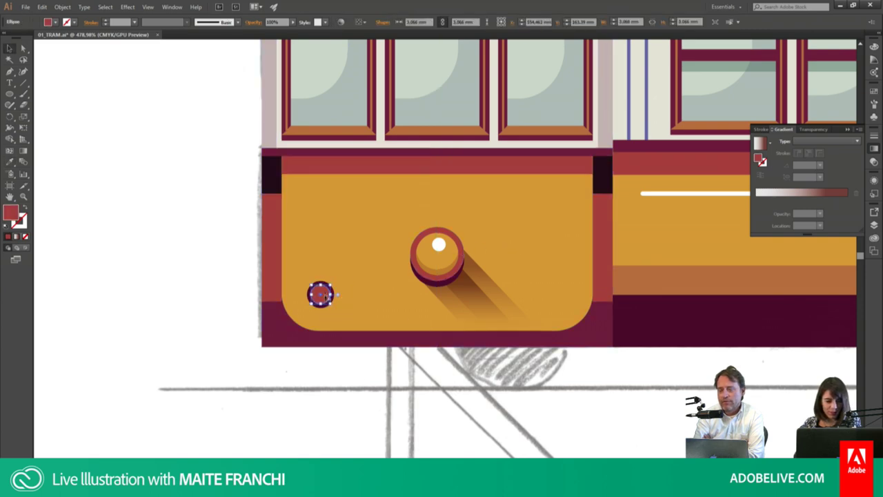
pyautogui.moveTo(326, 296); pyautogui.dragTo(326, 293)
# Step: Check the inner red circle's fill colour in the colour picker
pyautogui.scroll(1, 290, 261)
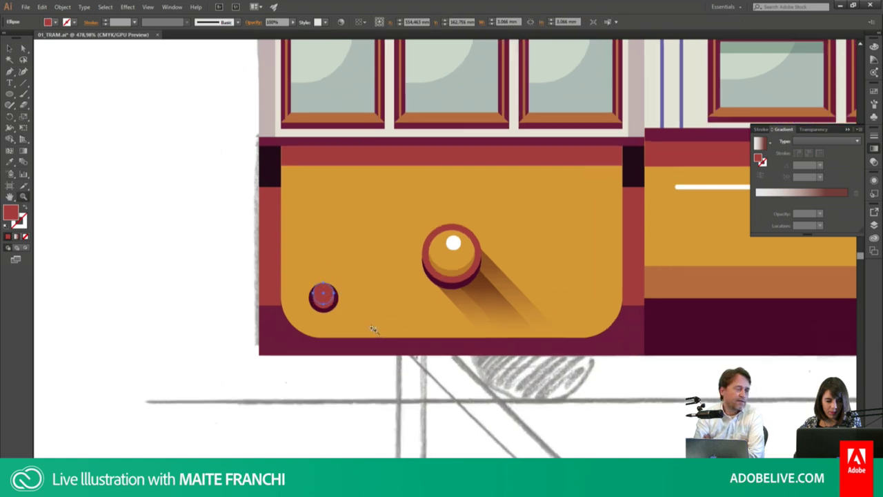
pyautogui.scroll(2, 372, 329)
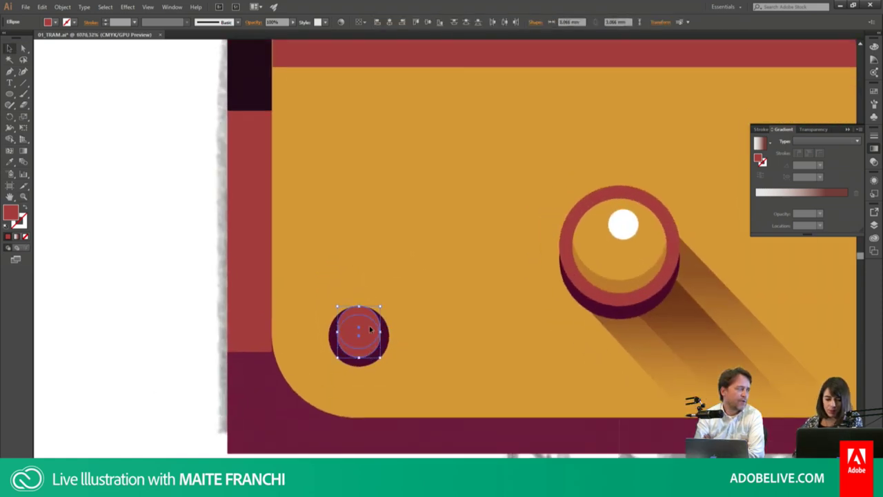
pyautogui.click(369, 328)
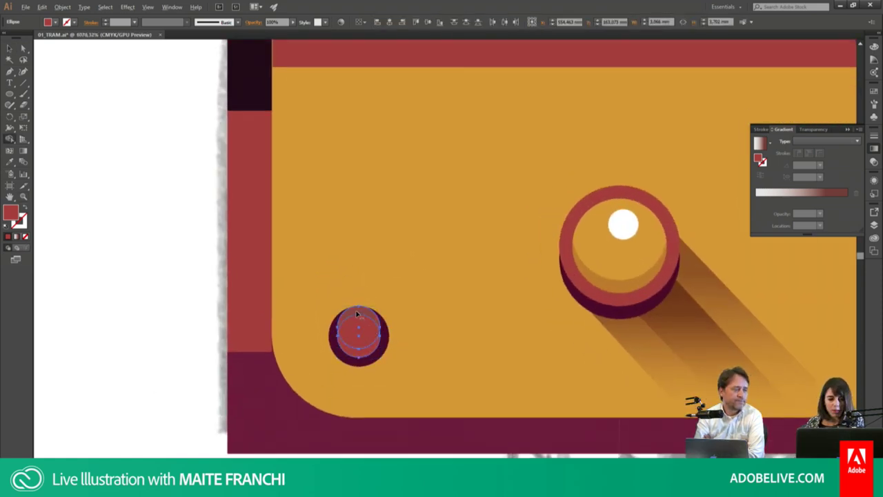
pyautogui.press('v')
pyautogui.click(204, 373)
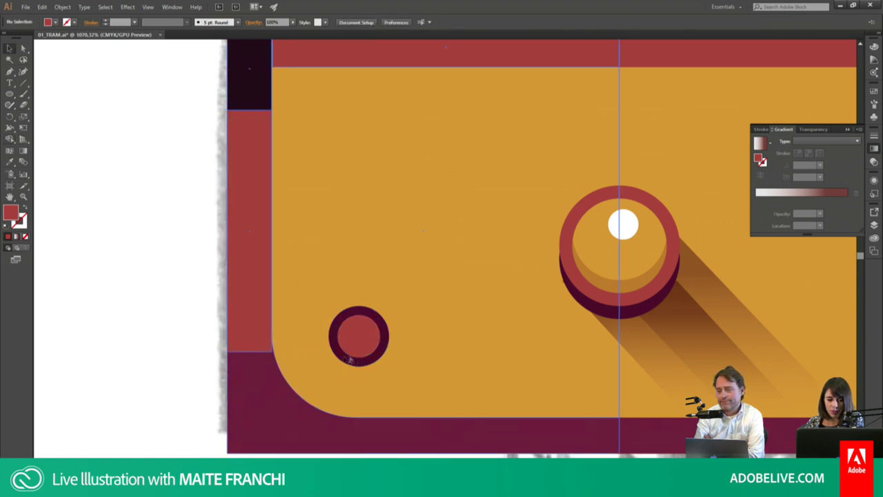
pyautogui.click(359, 358)
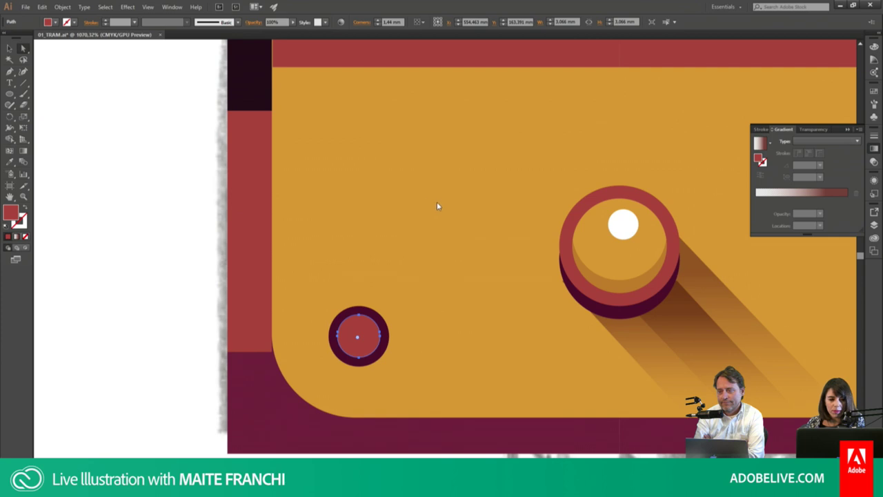
pyautogui.doubleClick(17, 215)
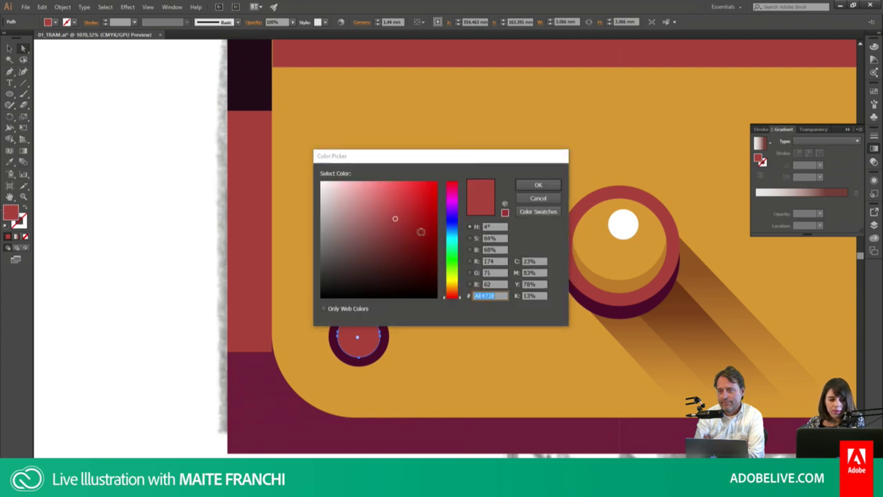
pyautogui.click(523, 188)
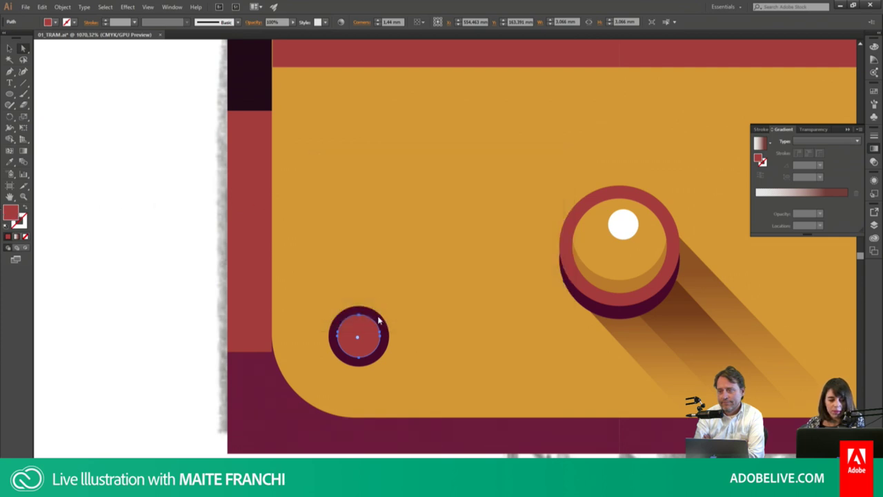
# Step: Alt-drag a copy of the red rivet to the panel's right side
pyautogui.press('v')
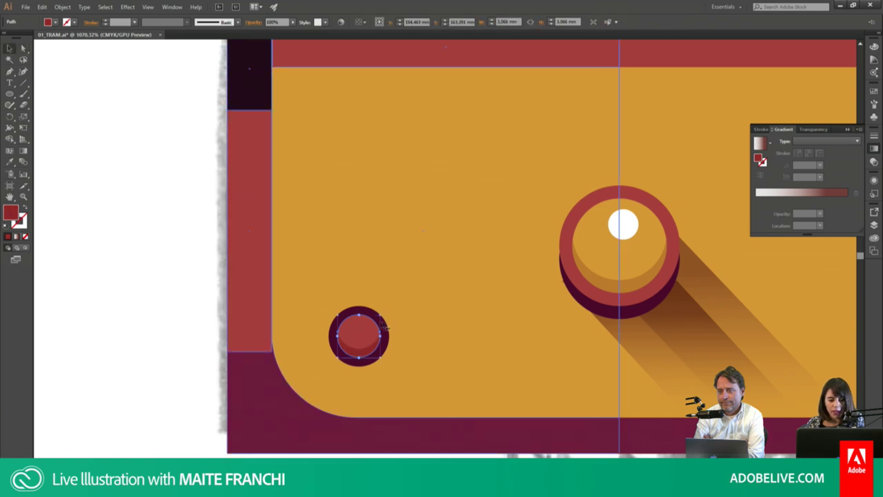
pyautogui.keyDown('shift'); pyautogui.click(359, 309); pyautogui.keyUp('shift')
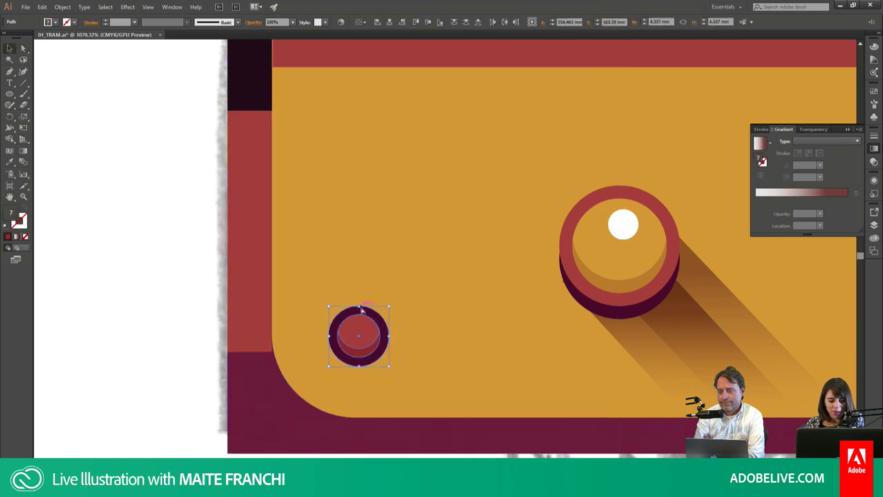
pyautogui.click(146, 283)
pyautogui.hotkey('ctrl', '-')
pyautogui.hotkey('ctrl', '-')
pyautogui.hotkey('ctrl', '-')
pyautogui.hotkey('ctrl', '-')
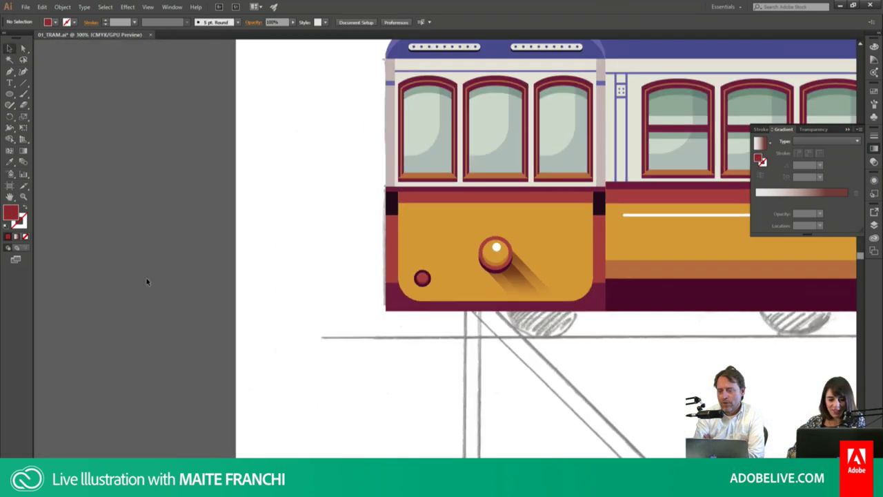
pyautogui.click(420, 277)
pyautogui.moveTo(422, 277); pyautogui.dragTo(575, 277)
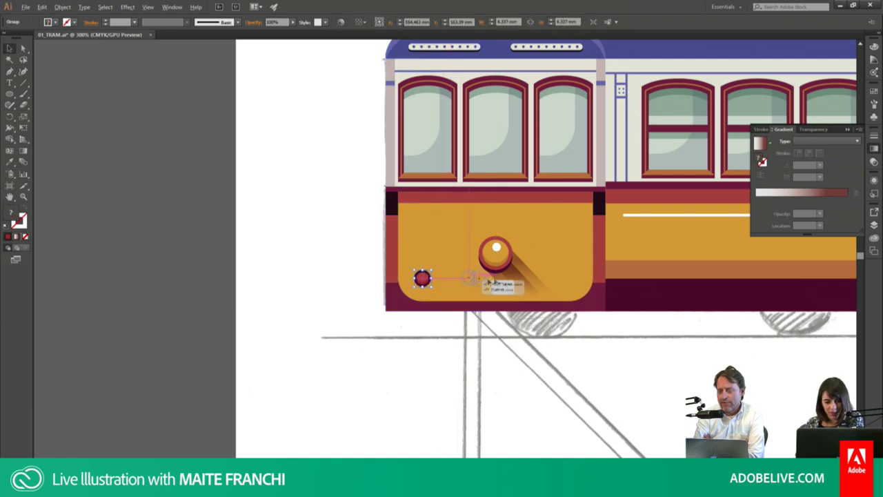
pyautogui.click(562, 352)
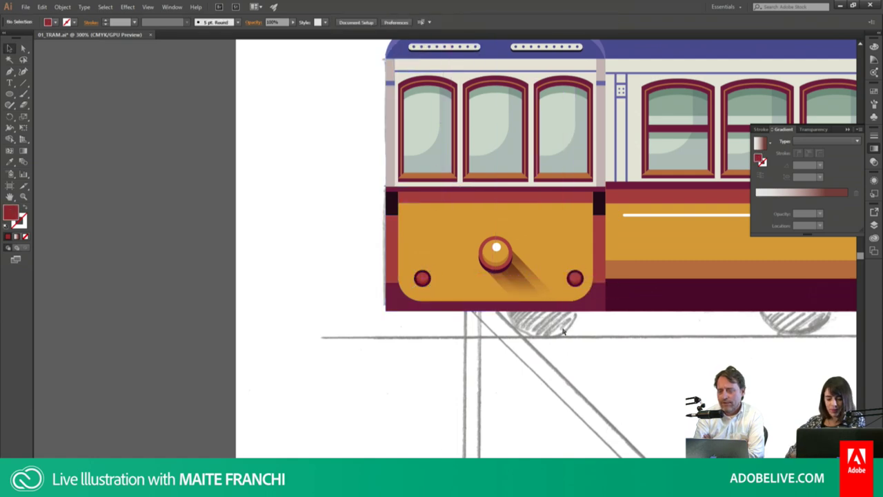
pyautogui.hotkey('ctrl', '-')
pyautogui.hotkey('ctrl', '-')
pyautogui.hotkey('ctrl', '-')
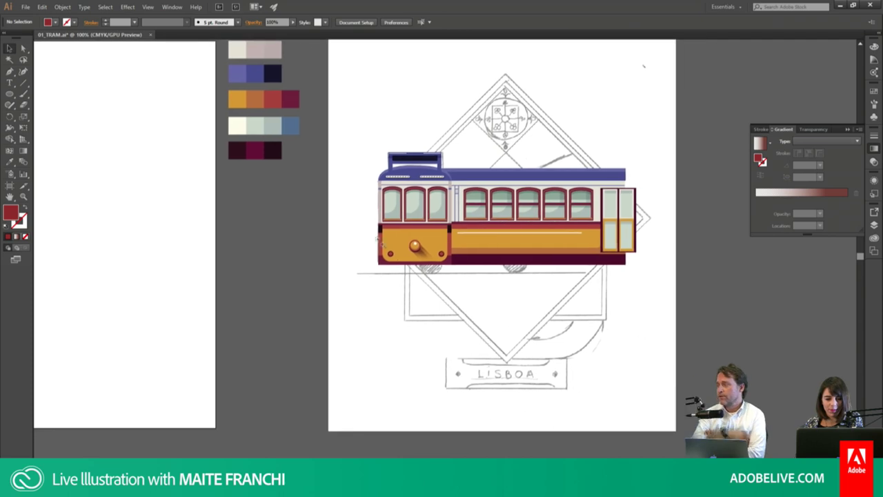
# Step: Draw a dark maroon wheel under the front panel and send it backward
pyautogui.press('z')
pyautogui.moveTo(560, 291); pyautogui.dragTo(603, 347)
pyautogui.press('l')
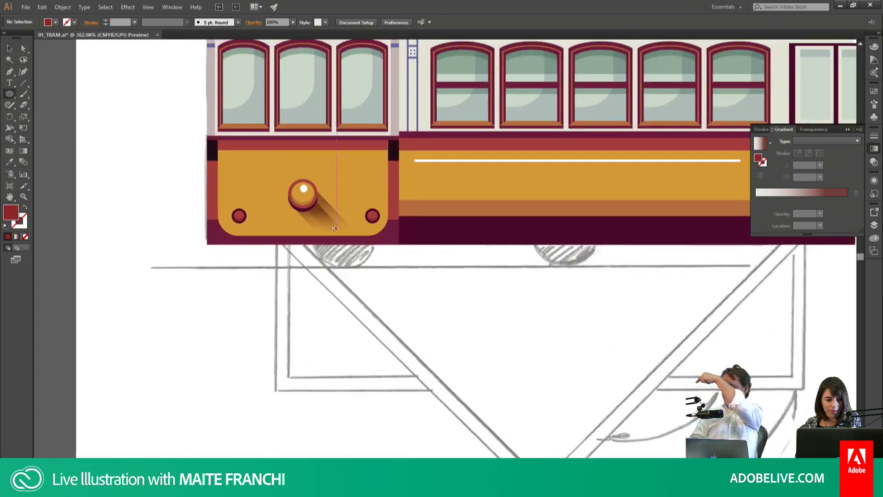
pyautogui.moveTo(342, 249)
pyautogui.mouseDown()
pyautogui.moveTo(389, 257)
pyautogui.moveTo(366, 254)
pyautogui.mouseUp()
pyautogui.press('i')
pyautogui.click(446, 230)
pyautogui.press('v')
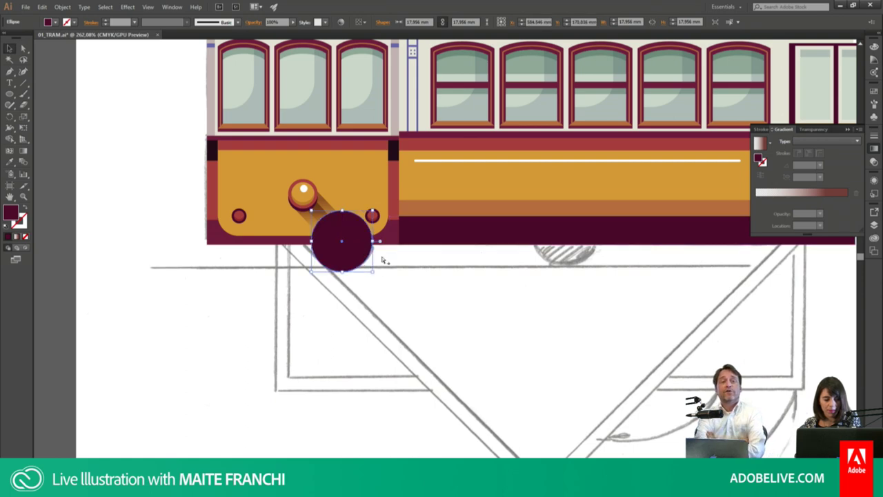
pyautogui.rightClick(360, 246)
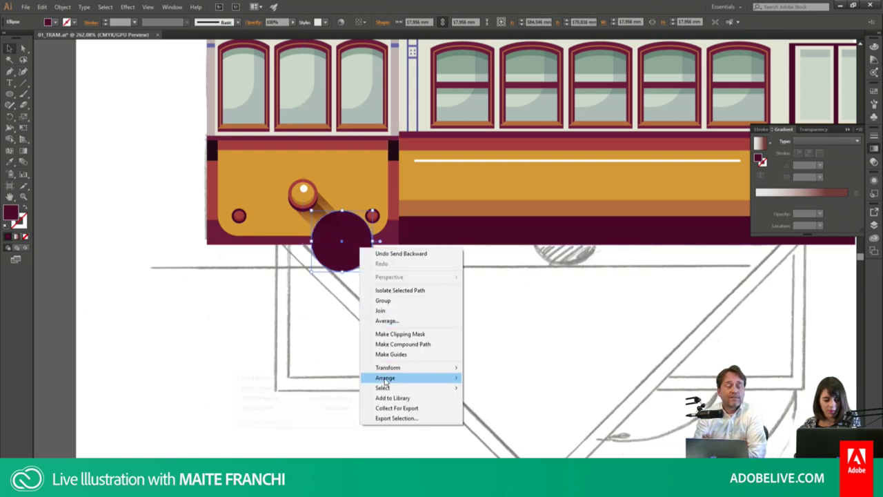
pyautogui.moveTo(384, 377)
pyautogui.click(290, 407)
# Step: Alt-drag a copy of the wheel to the right under the tram
pyautogui.moveTo(357, 261); pyautogui.dragTo(578, 262)
pyautogui.click(622, 267)
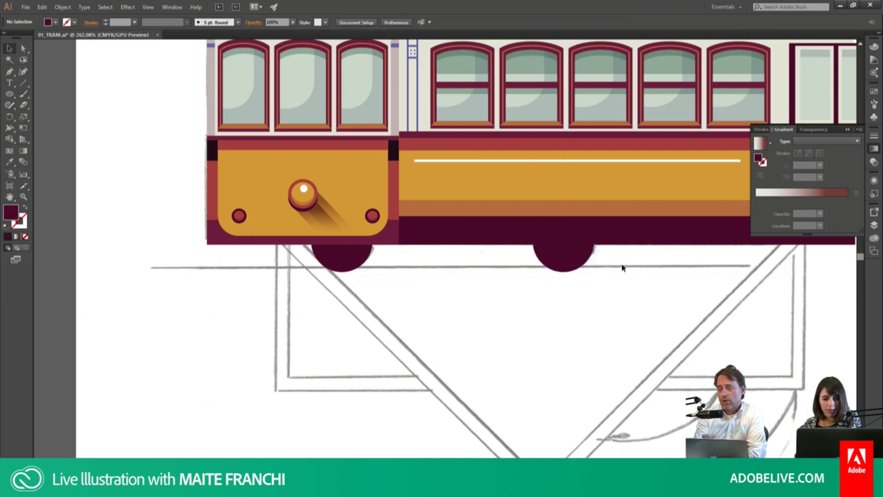
pyautogui.click(559, 264)
pyautogui.keyDown('shift'); pyautogui.click(336, 263); pyautogui.keyUp('shift')
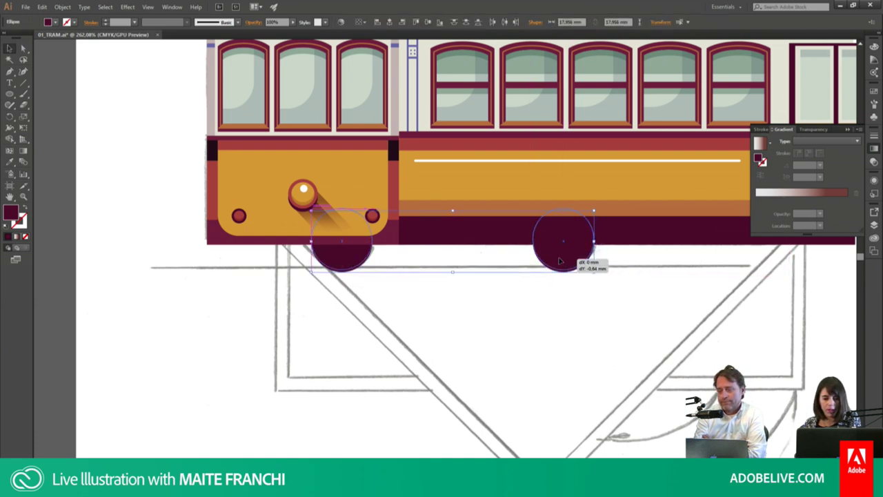
pyautogui.click(492, 282)
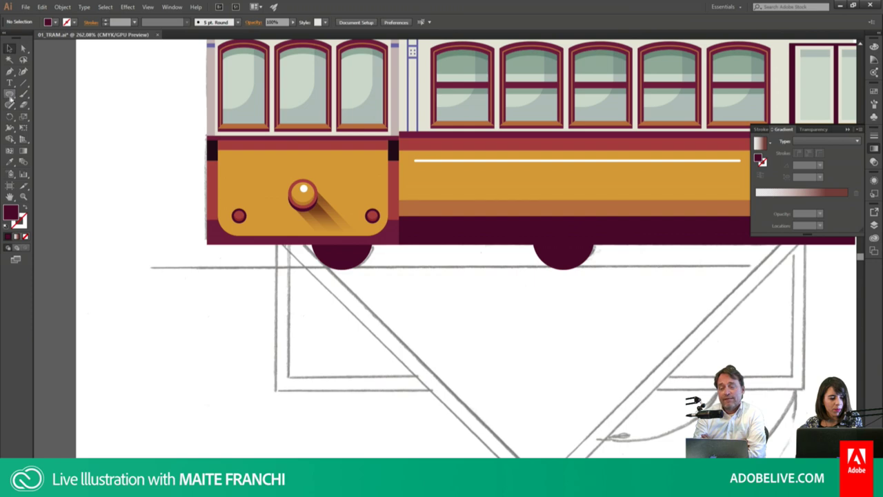
pyautogui.click(61, 112)
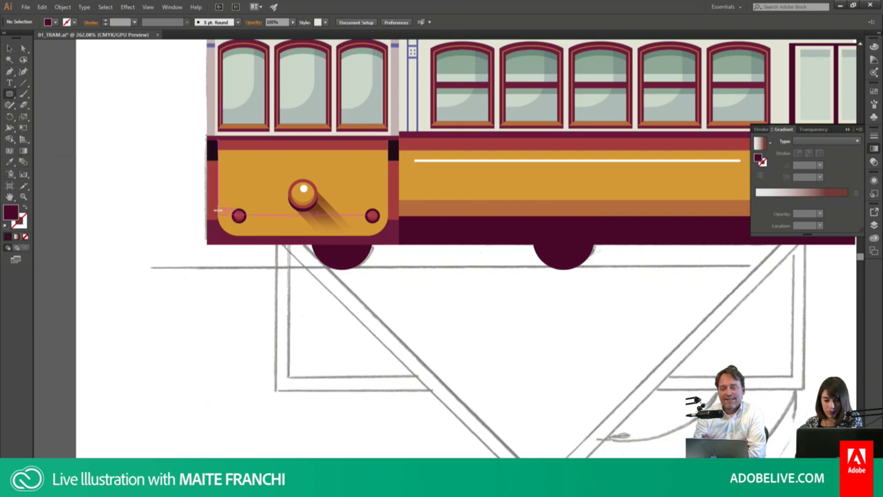
# Step: Draw a rounded bar along the tram's underside, send it to back, and fill it #3A0D21
pyautogui.moveTo(217, 210); pyautogui.dragTo(827, 249)
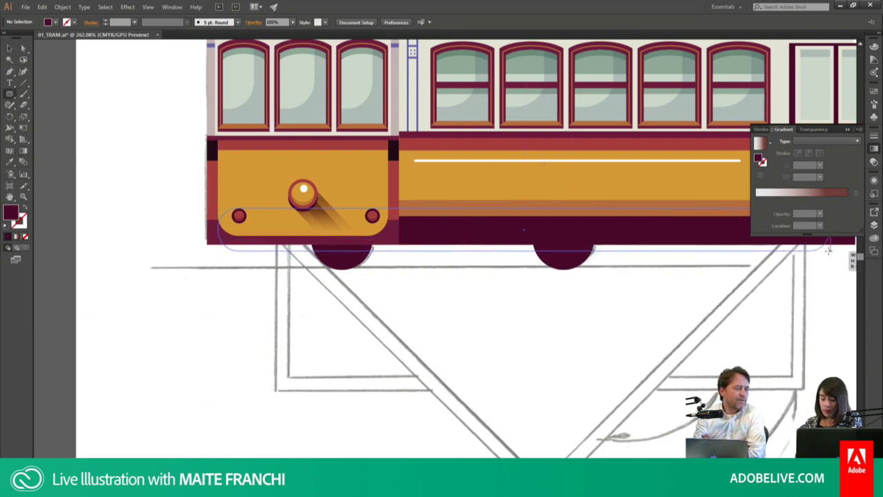
pyautogui.rightClick(464, 226)
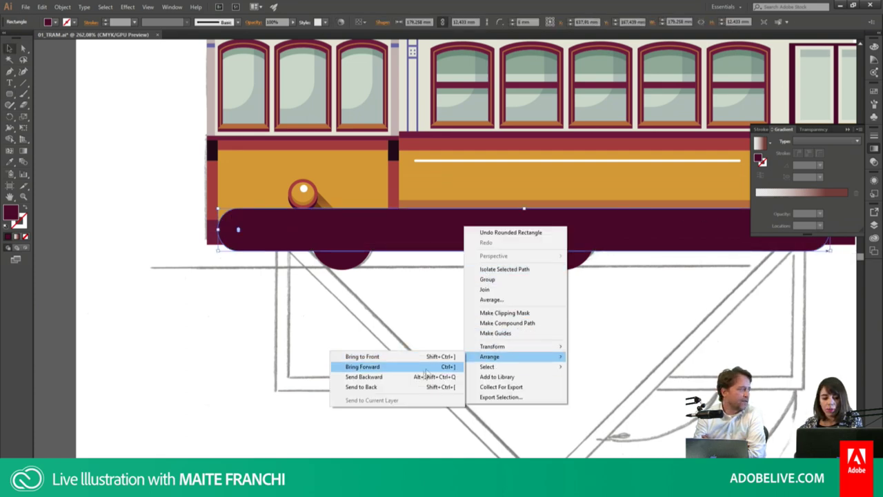
pyautogui.click(414, 386)
pyautogui.click(422, 362)
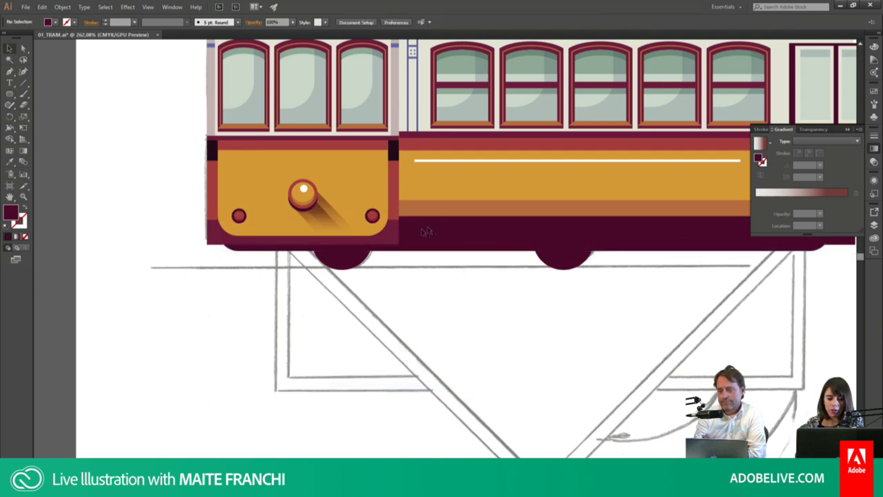
pyautogui.click(273, 254)
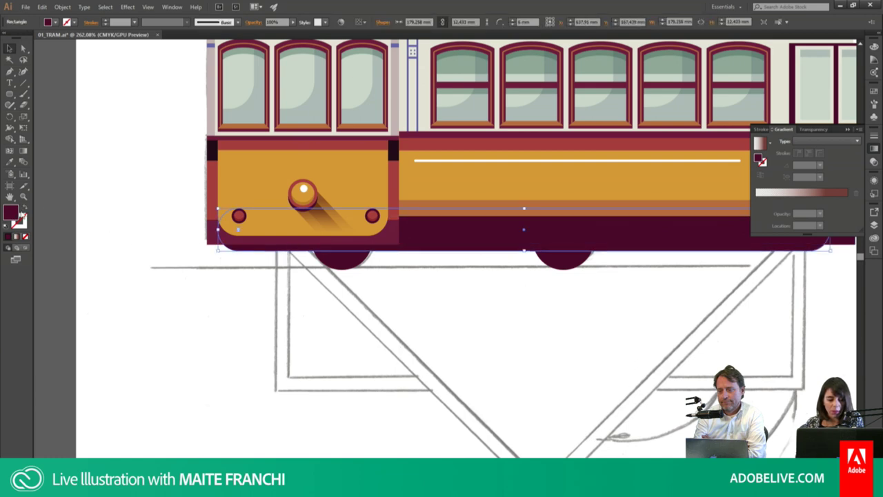
pyautogui.doubleClick(13, 214)
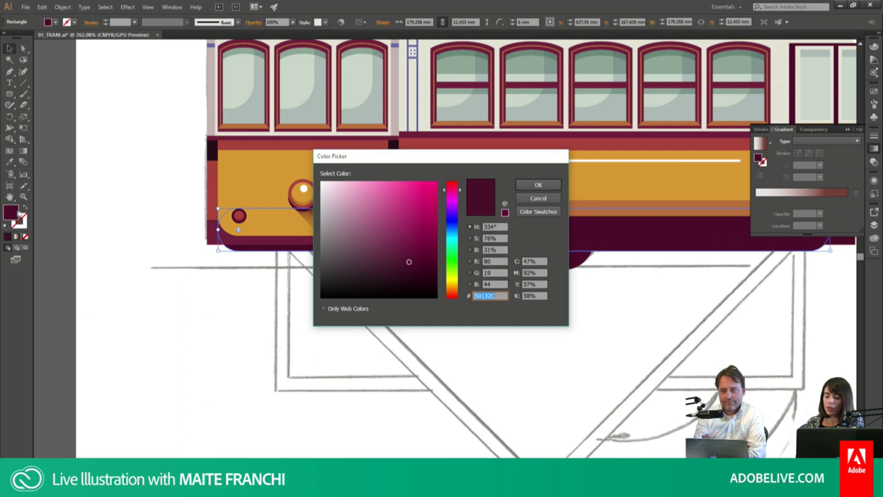
pyautogui.click(411, 271)
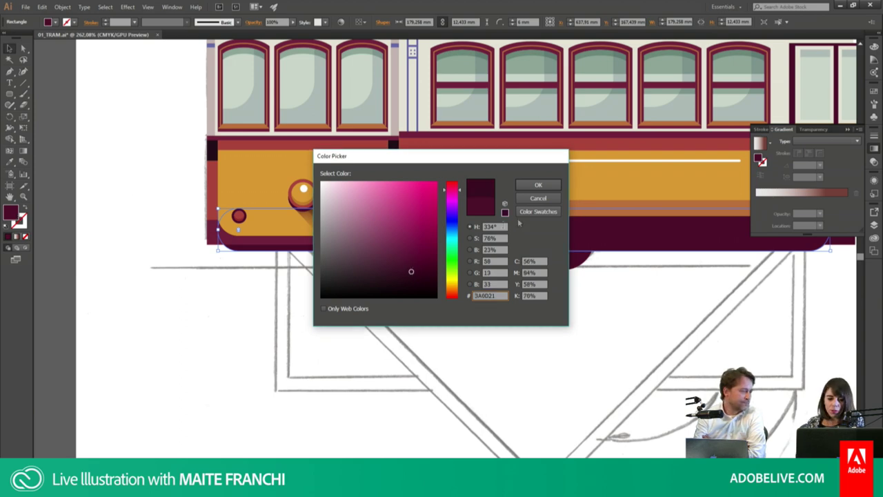
pyautogui.click(538, 185)
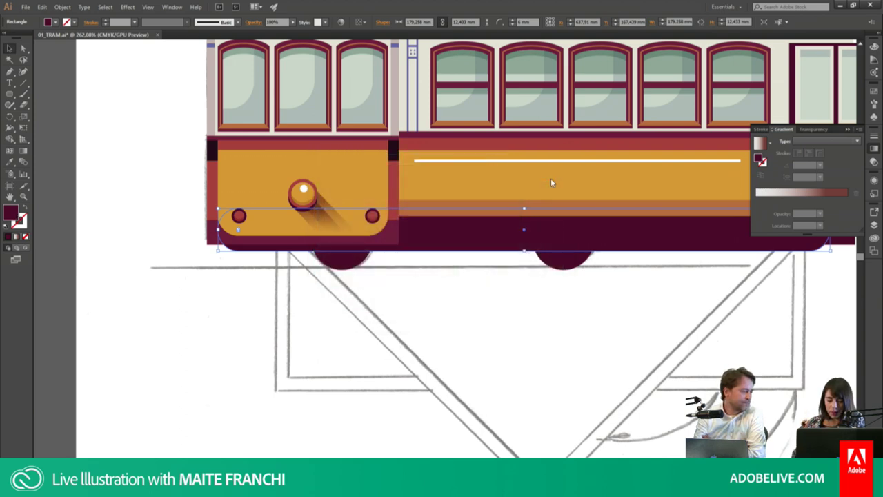
# Step: Send both wheels behind the dark underside bar, then zoom back in on the tram
pyautogui.hotkey('ctrl', '-')
pyautogui.hotkey('ctrl', '-')
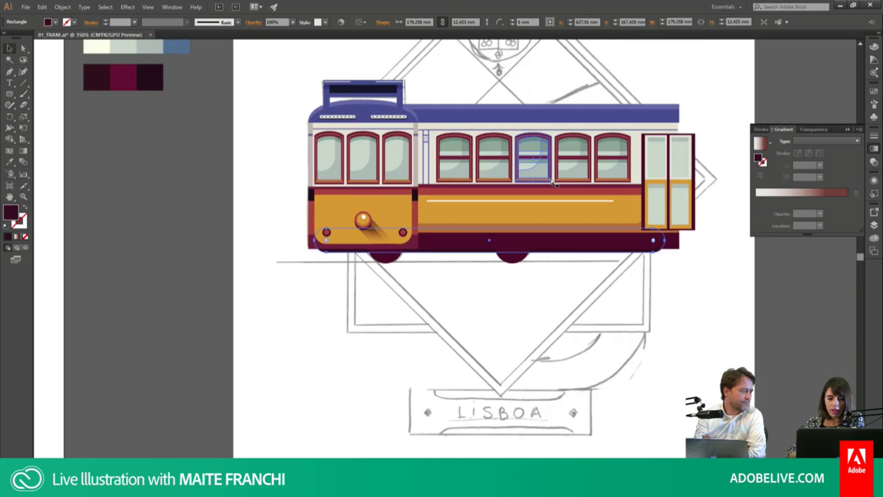
pyautogui.click(388, 264)
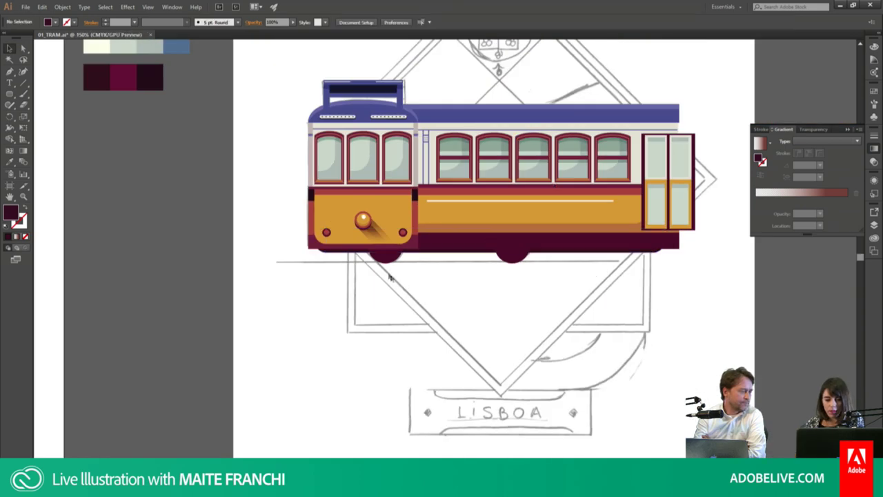
pyautogui.keyDown('shift'); pyautogui.click(511, 259); pyautogui.keyUp('shift')
pyautogui.hotkey('ctrl', 'shift', '[')
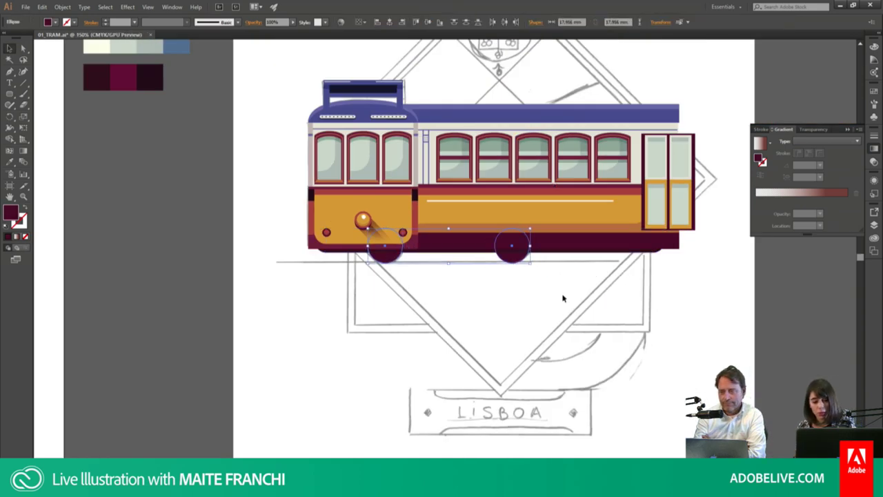
pyautogui.click(585, 288)
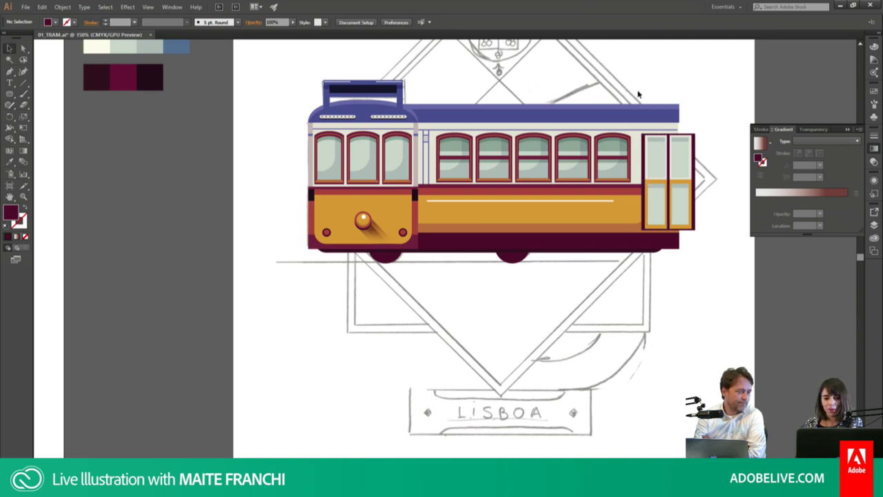
pyautogui.scroll(3, 591, 86)
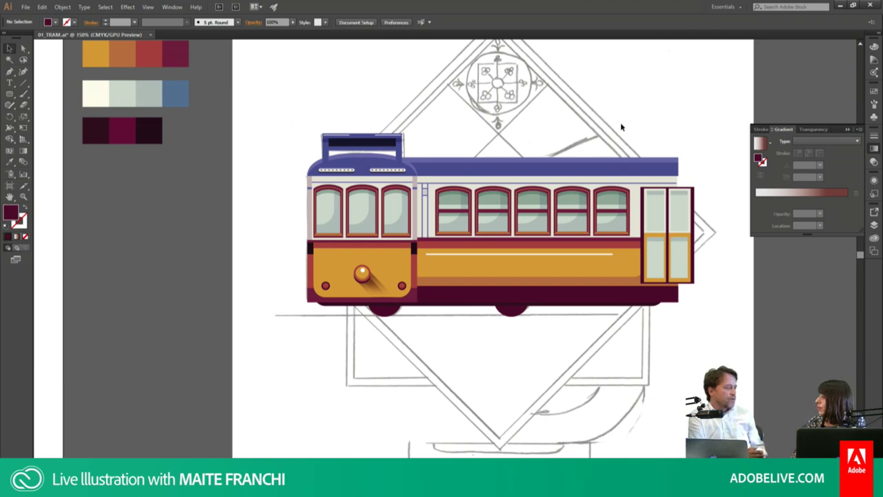
pyautogui.hotkey('ctrl', '-')
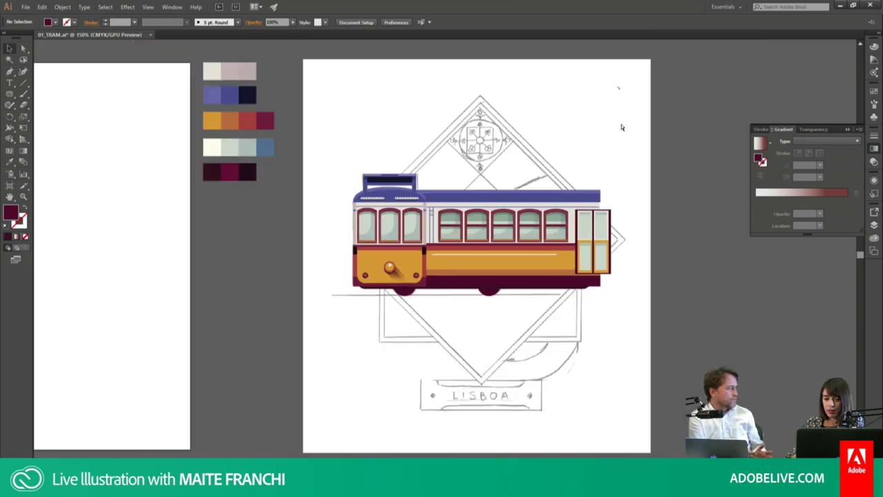
pyautogui.press('z')
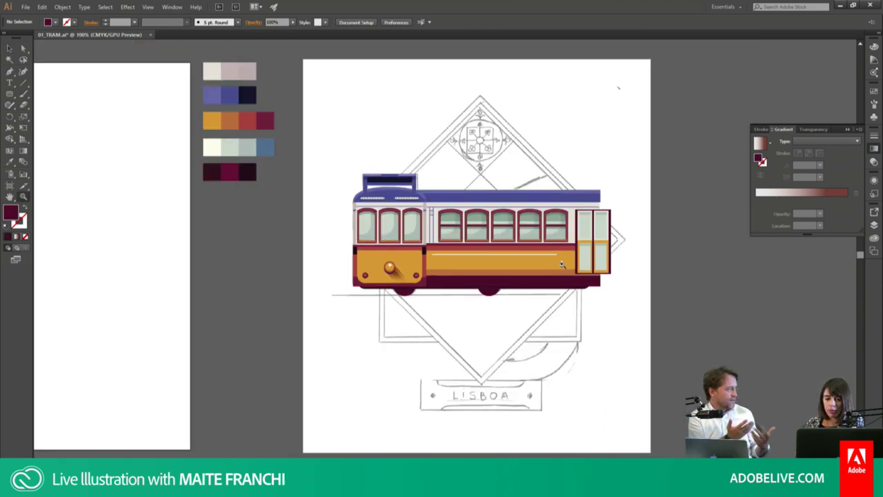
pyautogui.click(623, 286)
pyautogui.click(622, 286)
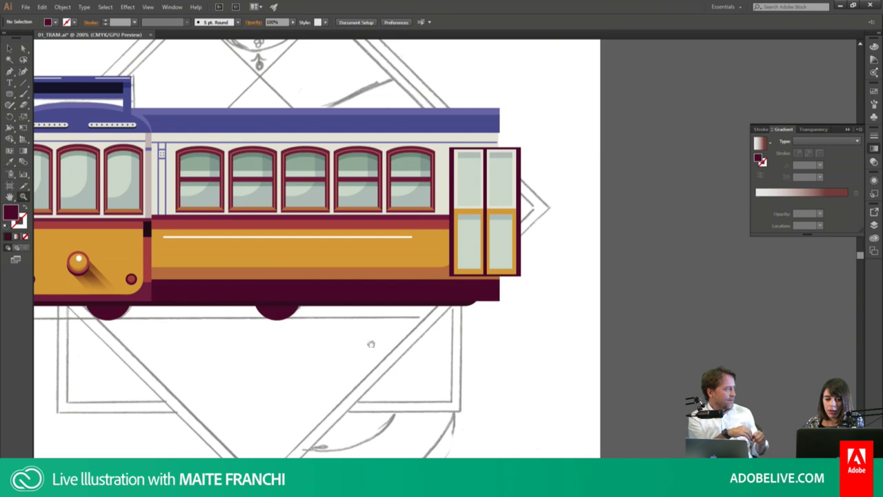
# Step: Eyedrop the bottom band's maroon fill onto both selected wheels
pyautogui.moveTo(370, 344); pyautogui.dragTo(502, 349)
pyautogui.press('v')
pyautogui.click(407, 304)
pyautogui.keyDown('shift'); pyautogui.click(242, 307); pyautogui.keyUp('shift')
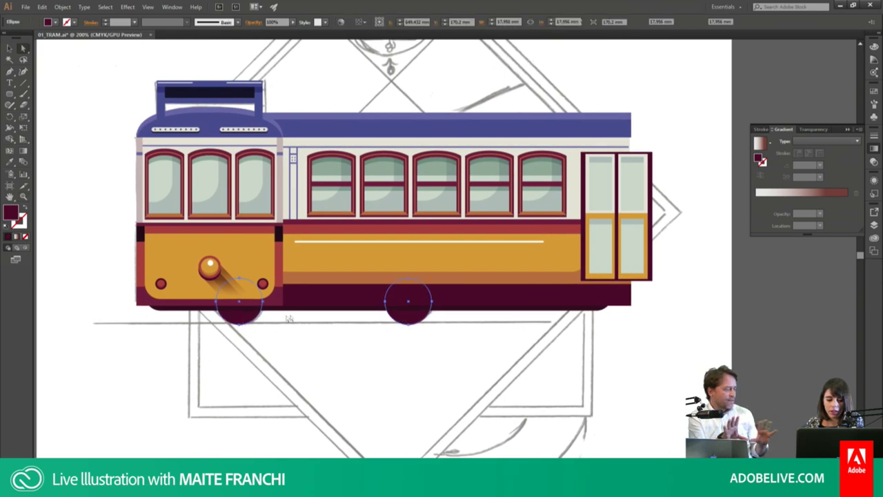
pyautogui.press('i')
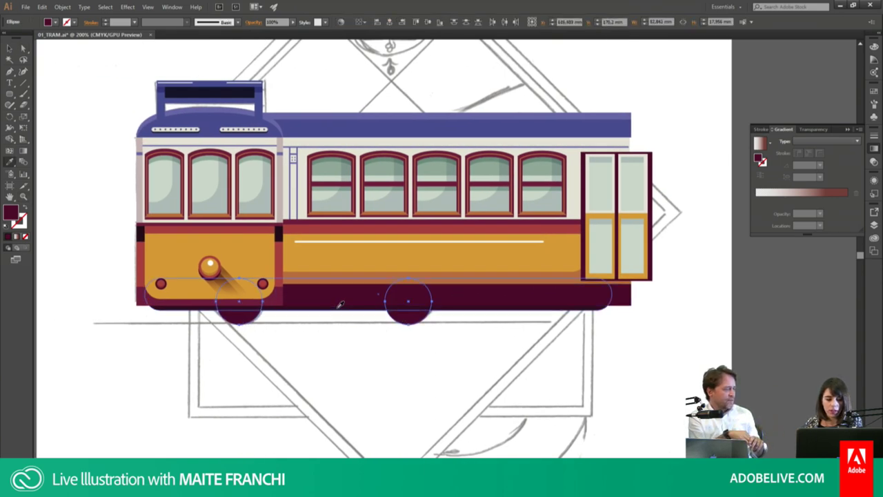
pyautogui.click(340, 305)
pyautogui.press('v')
pyautogui.click(329, 330)
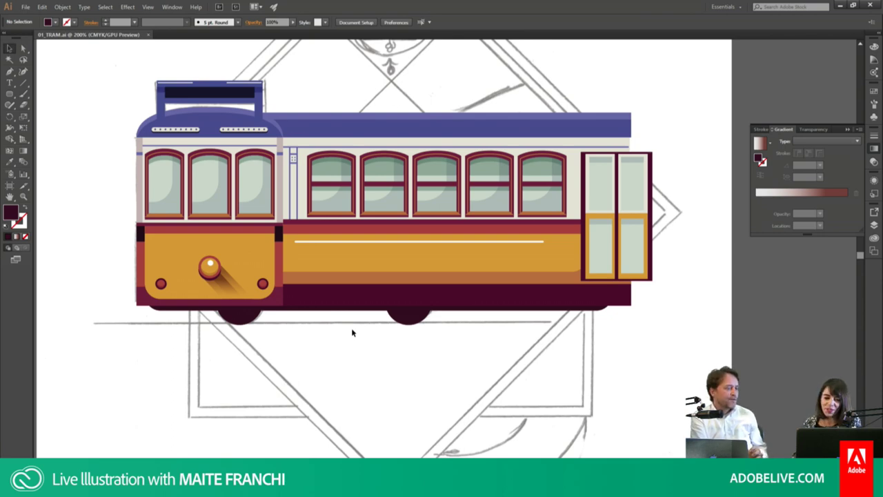
pyautogui.moveTo(500, 130); pyautogui.dragTo(513, 209)
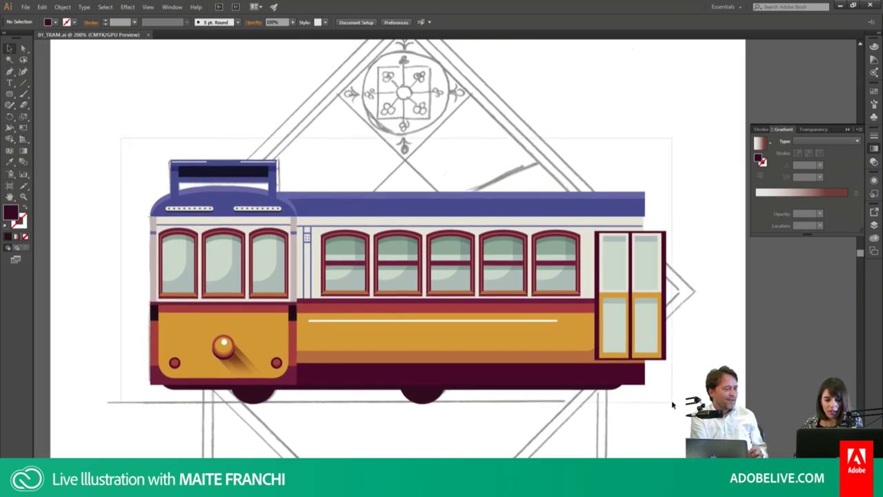
# Step: Zoom in close on the circle ornament of the tile sketch
pyautogui.moveTo(391, 306); pyautogui.dragTo(679, 395)
pyautogui.click(701, 324)
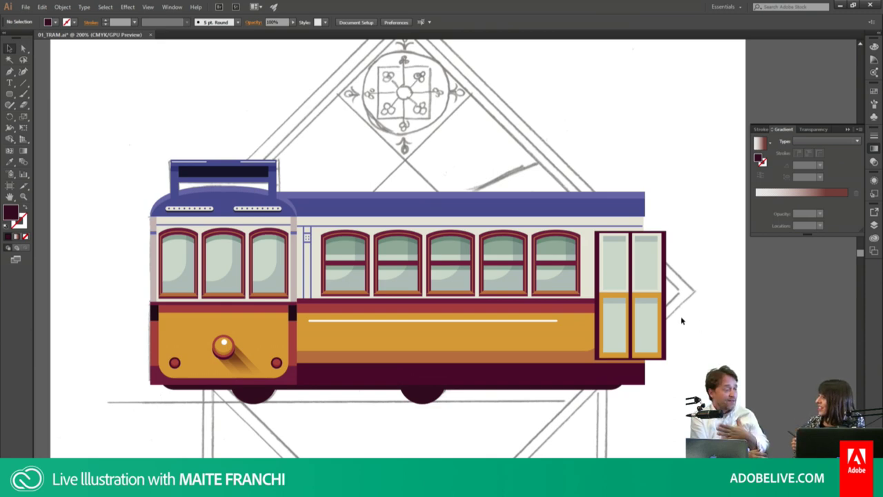
pyautogui.scroll(3, 286, 93)
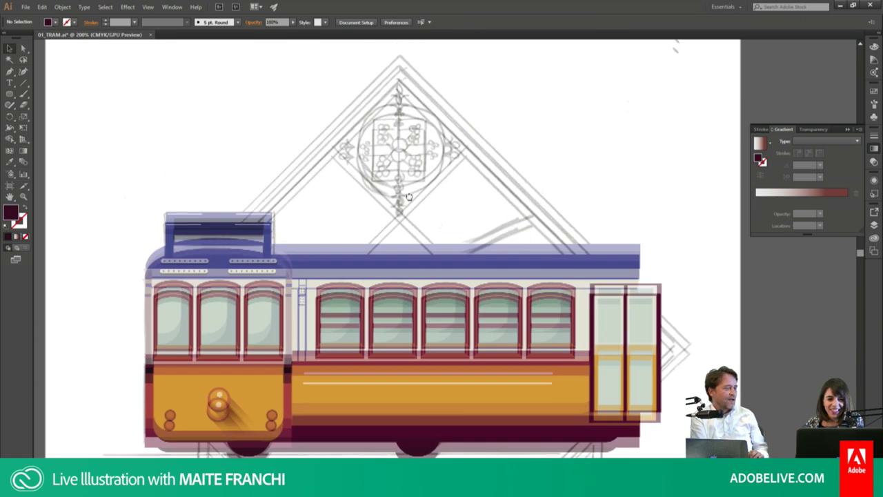
pyautogui.press('z')
pyautogui.moveTo(413, 162)
pyautogui.mouseDown()
pyautogui.moveTo(476, 249)
pyautogui.moveTo(454, 278)
pyautogui.mouseUp()
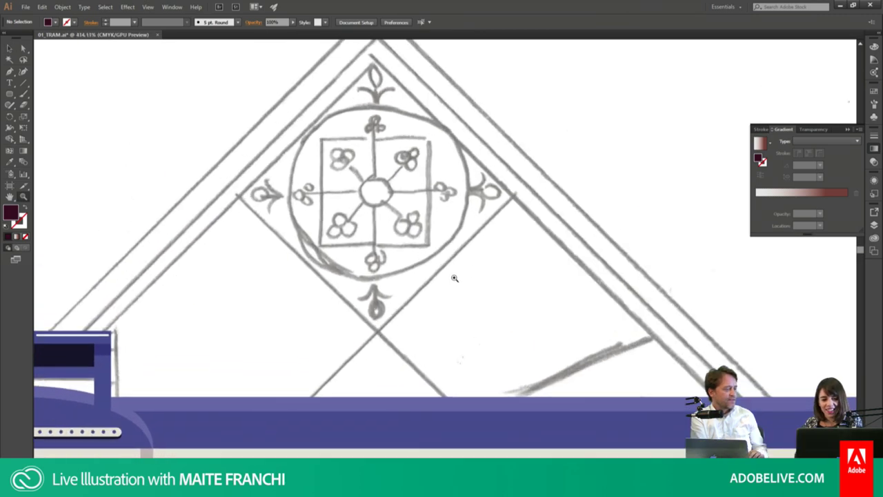
# Step: Draw a large square right of the ornament, fill it purple-blue, and reposition it
pyautogui.press('m')
pyautogui.moveTo(511, 83); pyautogui.dragTo(656, 261)
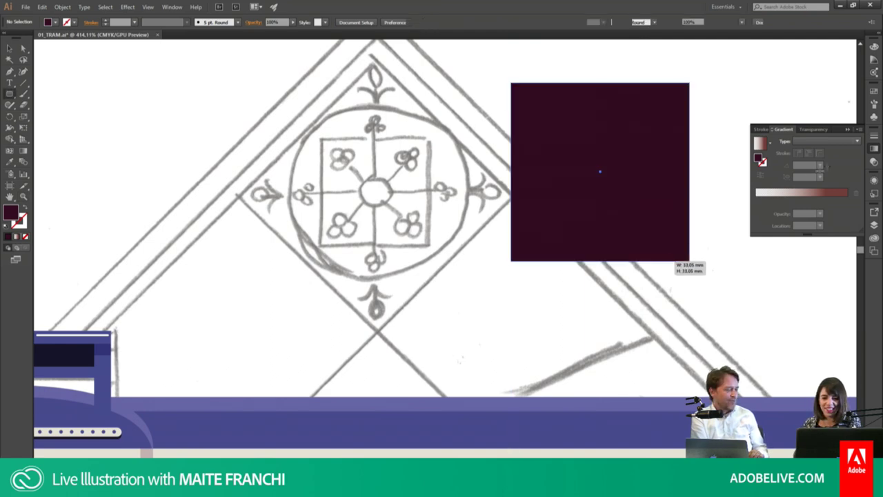
pyautogui.click(874, 103)
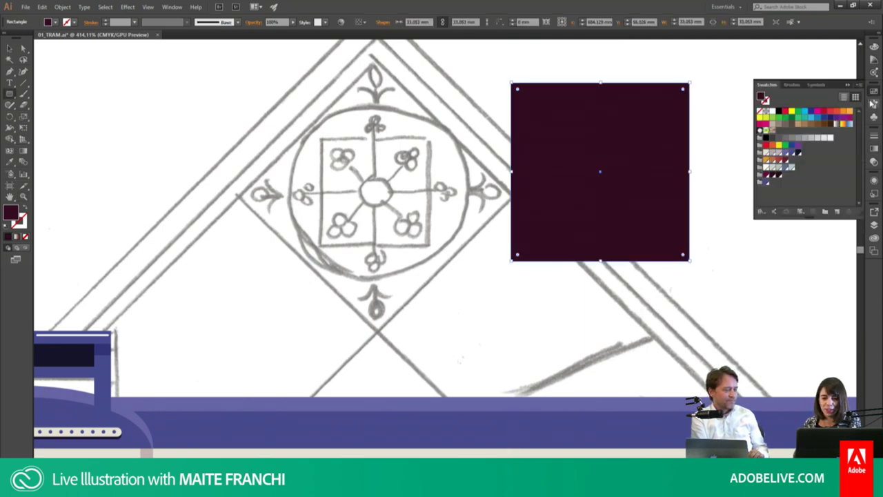
pyautogui.click(787, 155)
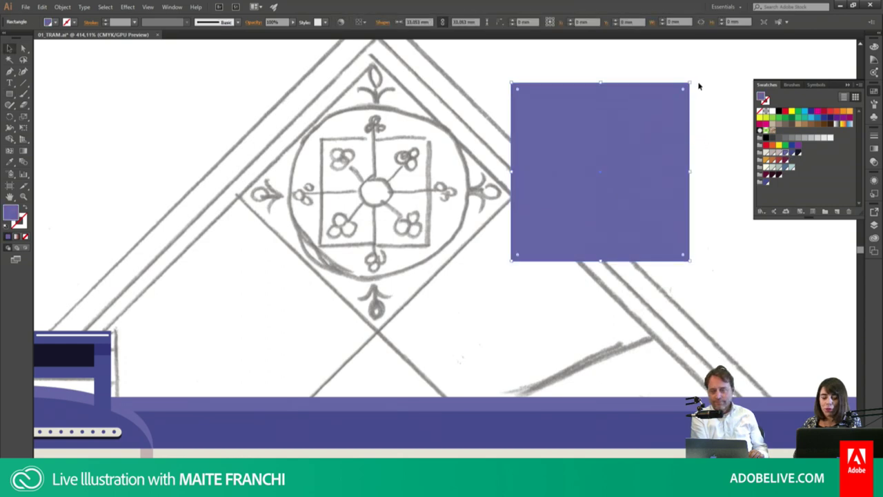
pyautogui.moveTo(607, 138)
pyautogui.mouseDown()
pyautogui.moveTo(591, 140)
pyautogui.moveTo(595, 166)
pyautogui.mouseUp()
pyautogui.hotkey('ctrl', 'shift', 'a')
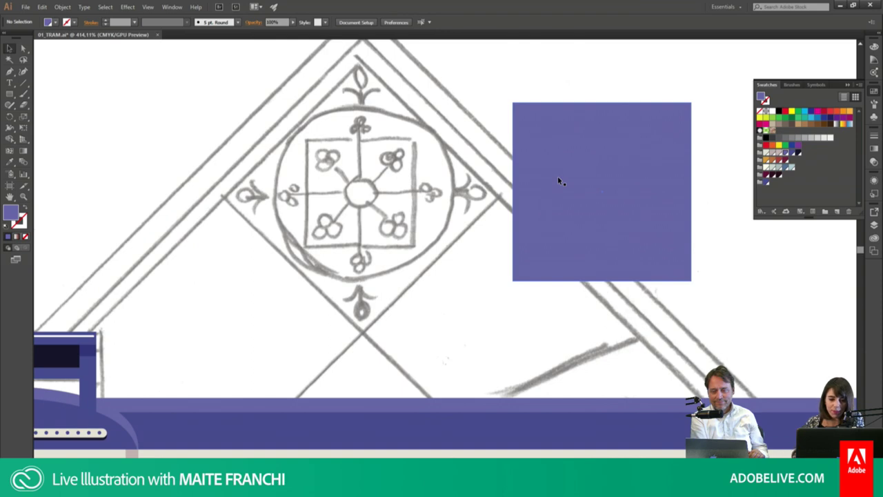
pyautogui.moveTo(536, 165); pyautogui.dragTo(545, 152)
pyautogui.click(453, 117)
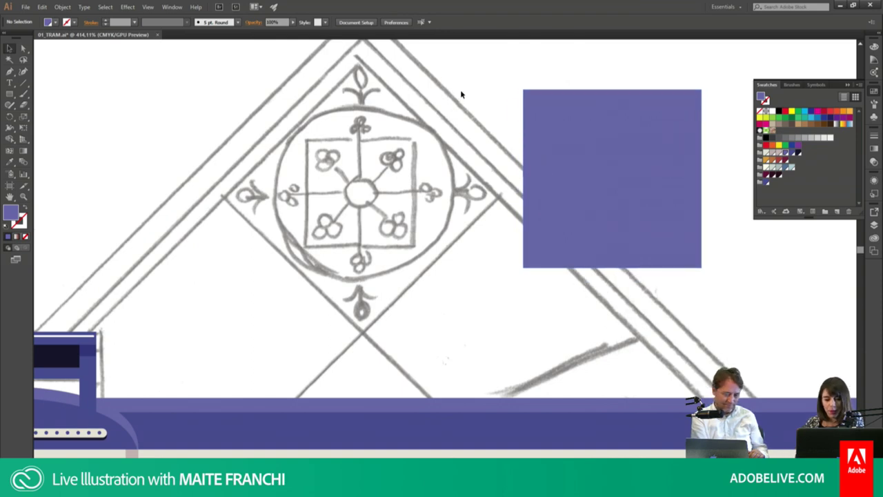
# Step: Trace the sketch's inner square with a no-fill rectangle stroked in the cream swatch
pyautogui.click(13, 97)
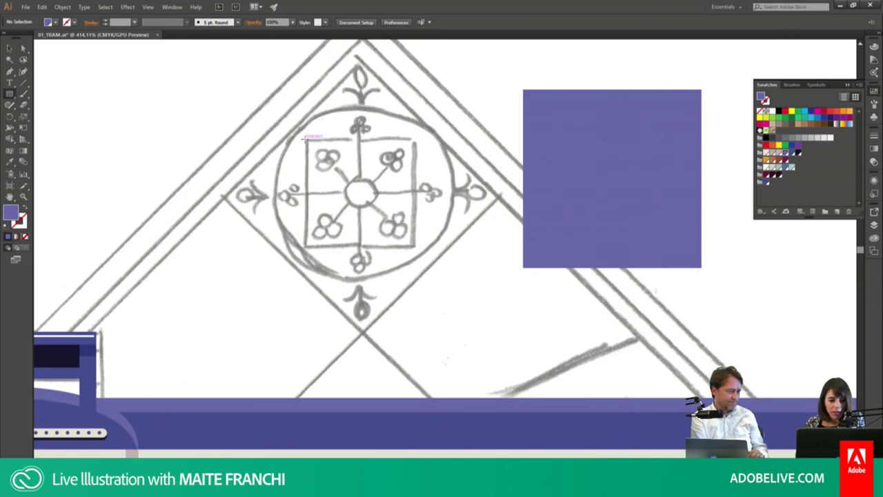
pyautogui.moveTo(304, 137); pyautogui.dragTo(417, 248)
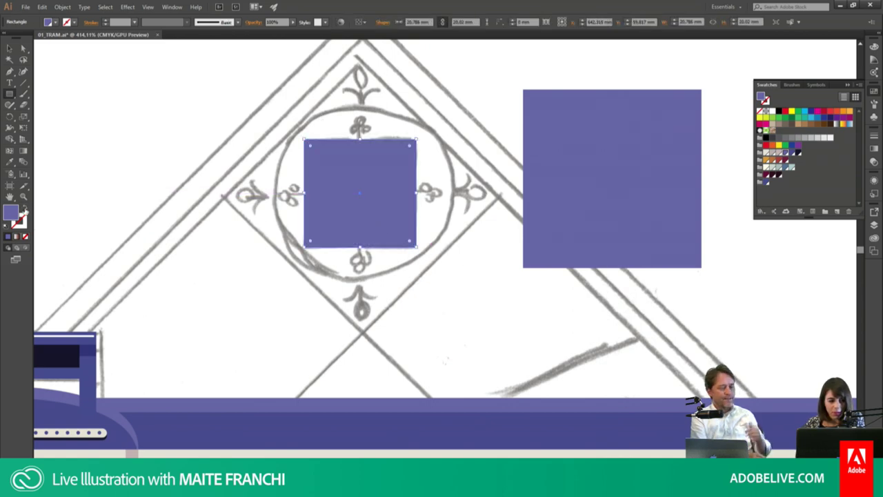
pyautogui.click(26, 207)
pyautogui.click(26, 225)
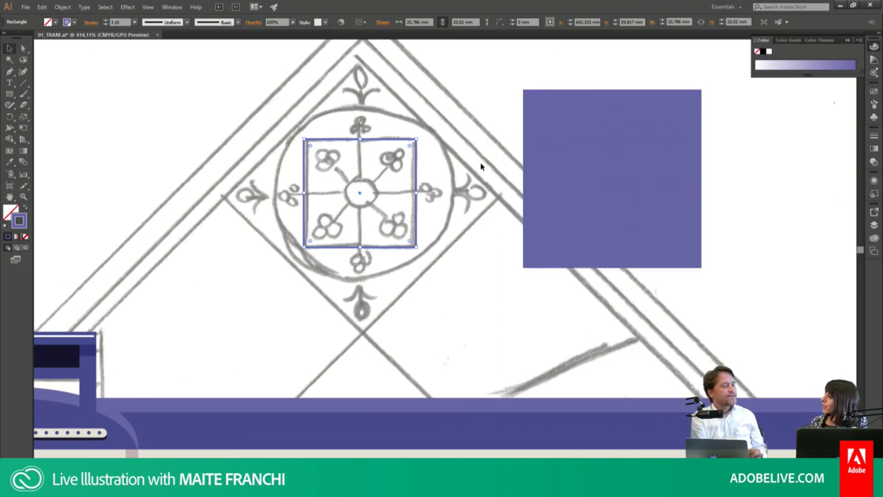
pyautogui.click(873, 95)
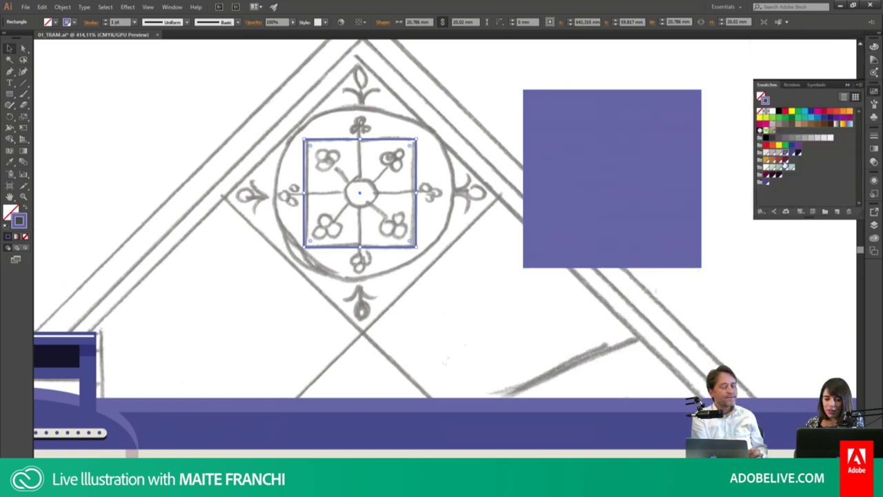
pyautogui.click(765, 156)
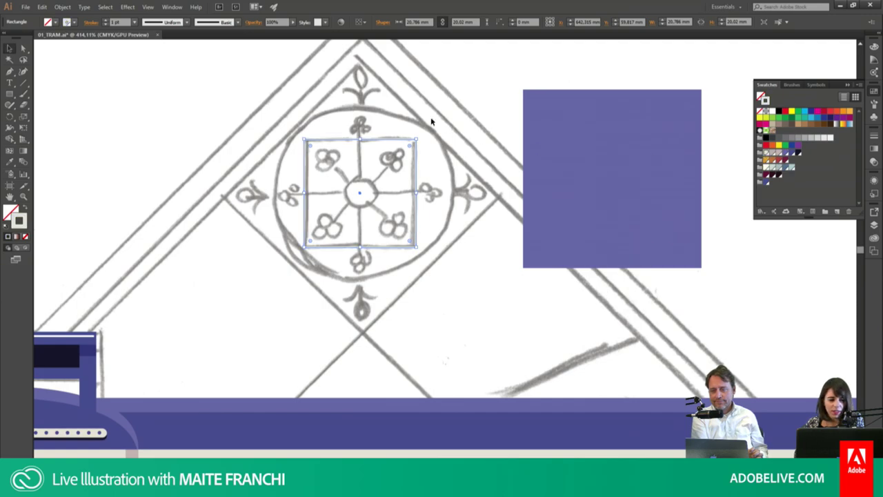
pyautogui.click(430, 123)
# Step: Zoom into the ornament and draw a filled circle, copying it into a top three-circle trefoil
pyautogui.press('z')
pyautogui.click(394, 166)
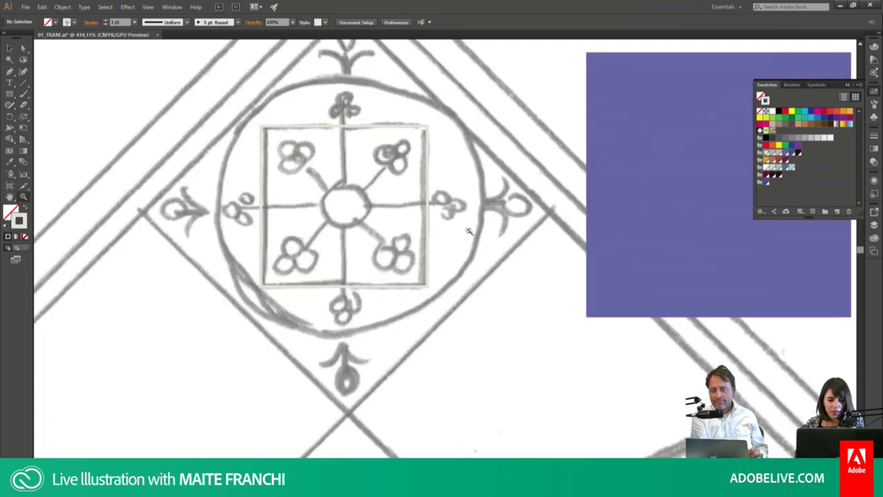
pyautogui.click(372, 155)
pyautogui.moveTo(372, 155); pyautogui.dragTo(398, 217)
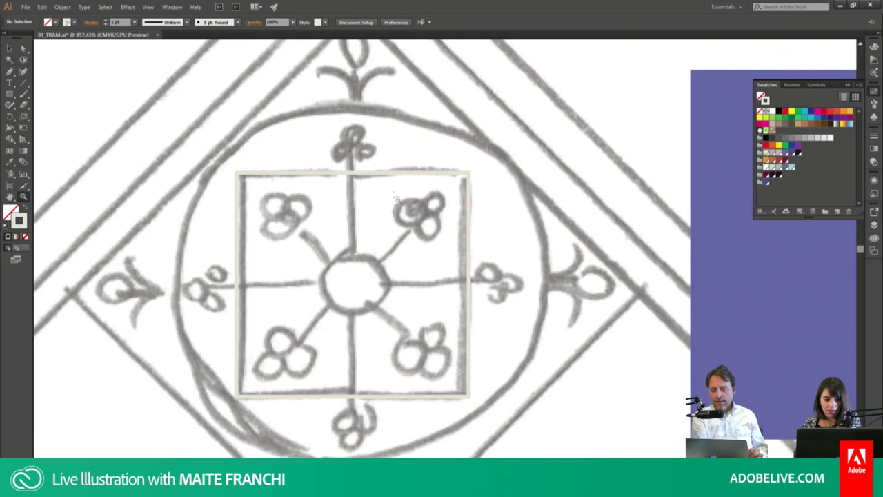
pyautogui.press('l')
pyautogui.moveTo(342, 125)
pyautogui.mouseDown()
pyautogui.moveTo(367, 148)
pyautogui.moveTo(338, 148)
pyautogui.moveTo(361, 147)
pyautogui.mouseUp()
pyautogui.hotkey('shift', 'x')
pyautogui.press('v')
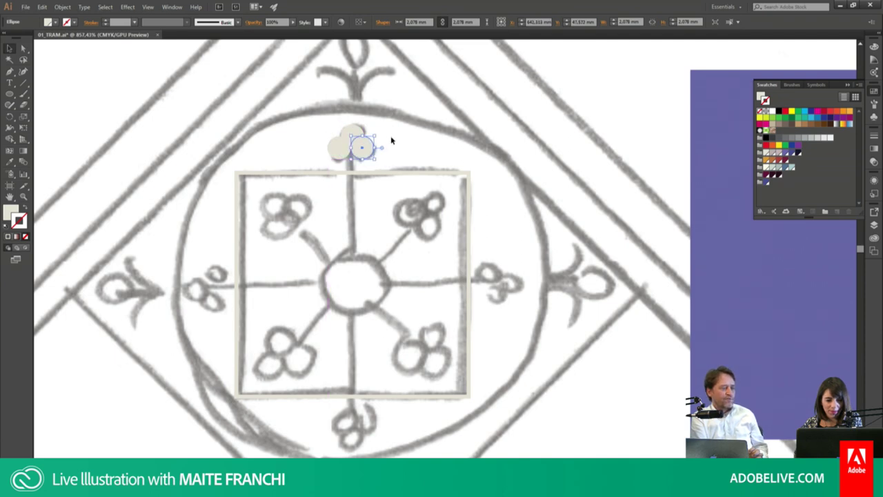
pyautogui.click(391, 141)
# Step: Draw a cream stem from the trefoil down to the centre and group it with the circles
pyautogui.press('p')
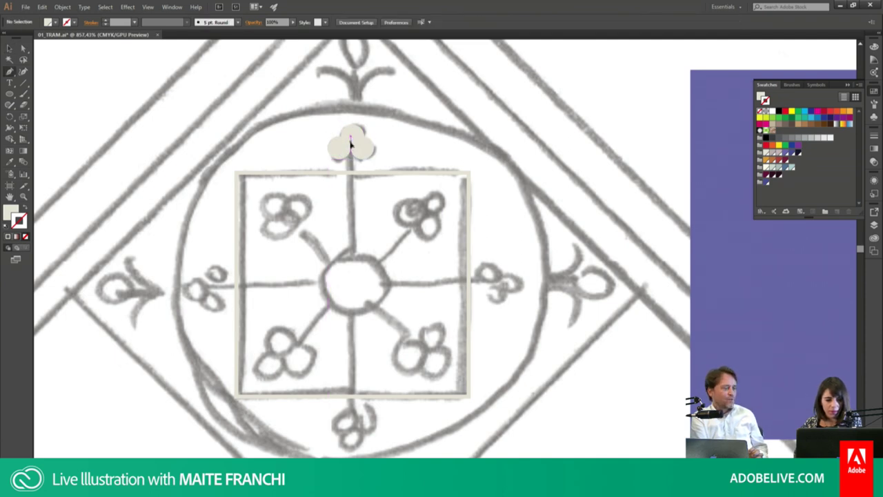
pyautogui.click(350, 143)
pyautogui.click(351, 257)
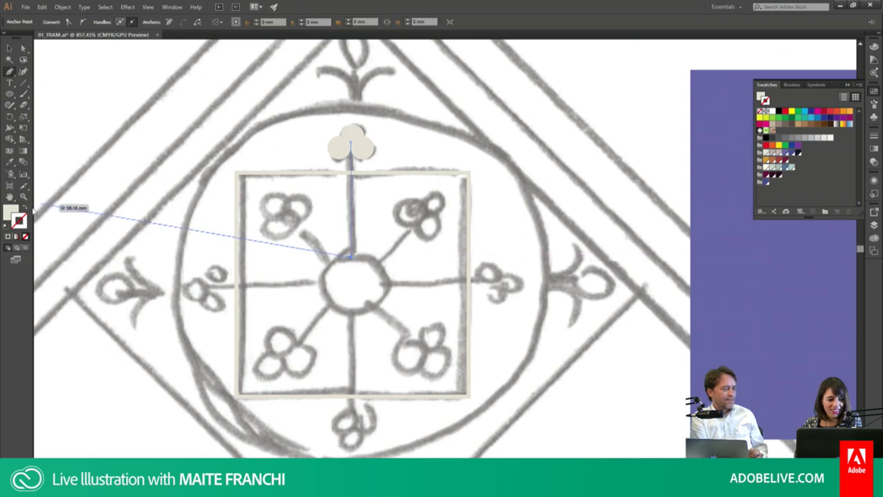
pyautogui.press('i')
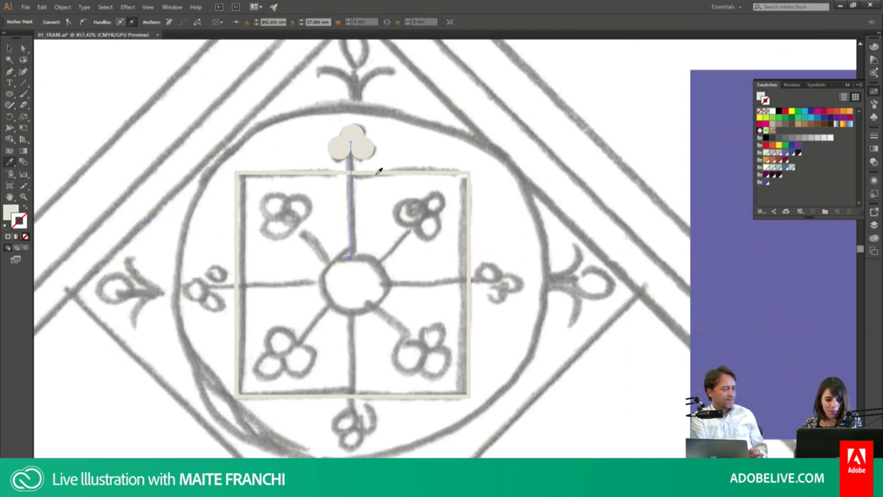
pyautogui.click(378, 171)
pyautogui.press('v')
pyautogui.moveTo(319, 122); pyautogui.dragTo(380, 163)
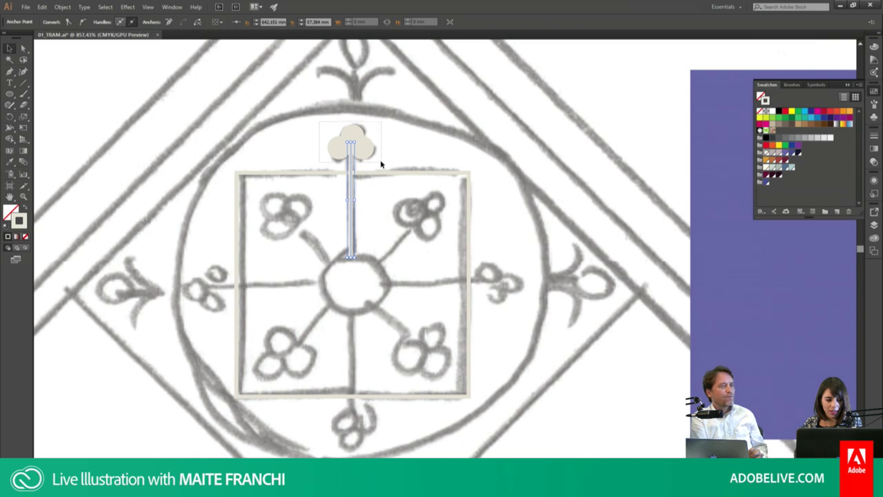
pyautogui.hotkey('ctrl', 'g')
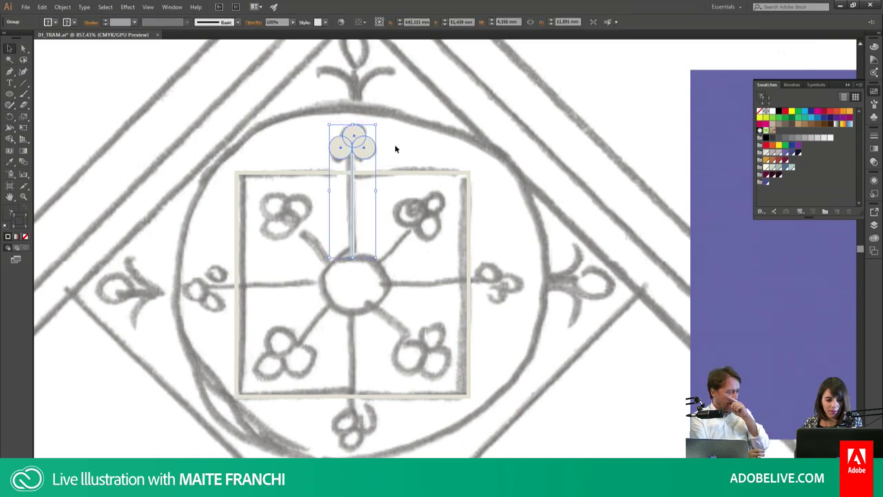
pyautogui.click(396, 149)
# Step: Trace a circle over the sketch's centre ring
pyautogui.press('l')
pyautogui.moveTo(322, 257)
pyautogui.mouseDown()
pyautogui.moveTo(351, 283)
pyautogui.moveTo(377, 279)
pyautogui.moveTo(381, 254)
pyautogui.mouseUp()
pyautogui.press('v')
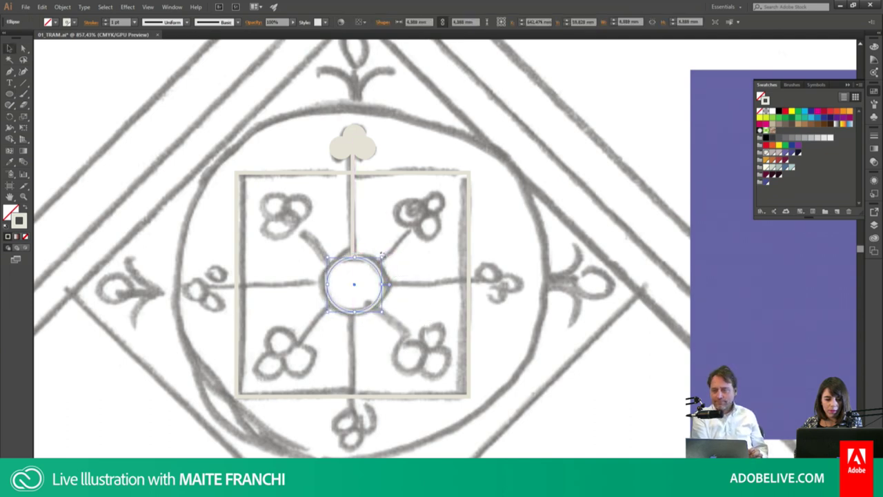
pyautogui.click(373, 175)
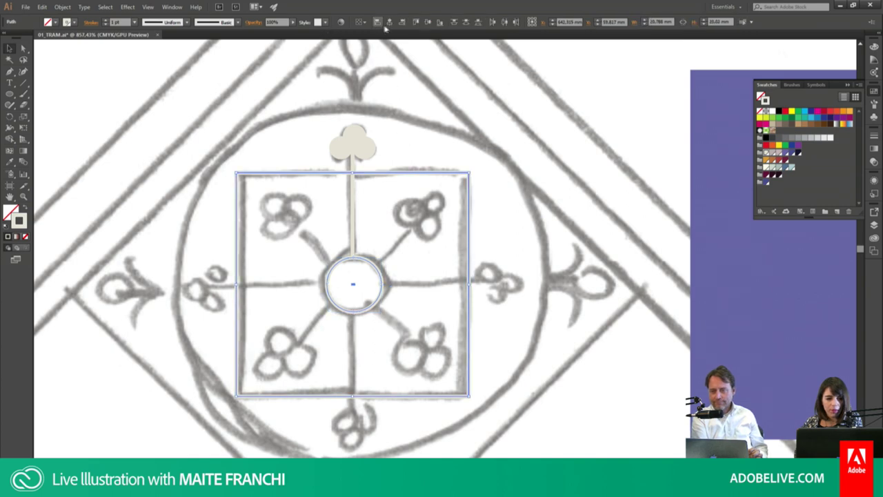
# Step: Rotate a copy of the clover arm to the upper-left diagonal, reattaching its stem to the centre
pyautogui.click(418, 124)
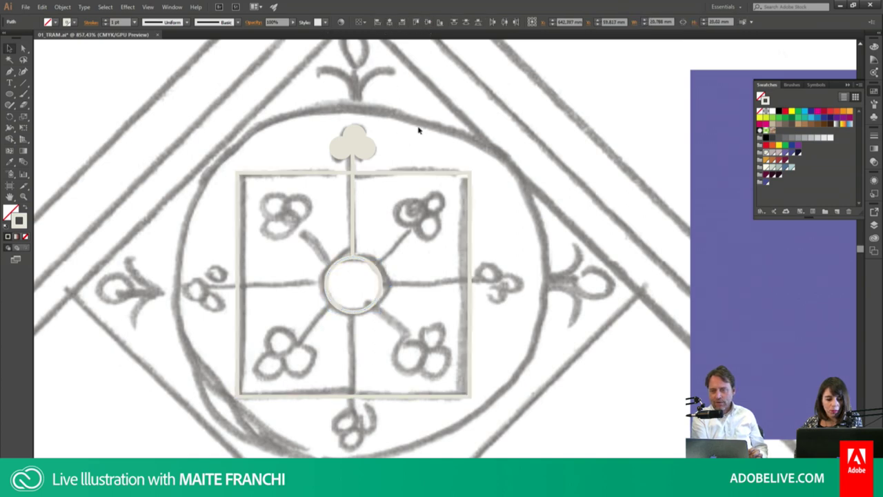
pyautogui.click(363, 144)
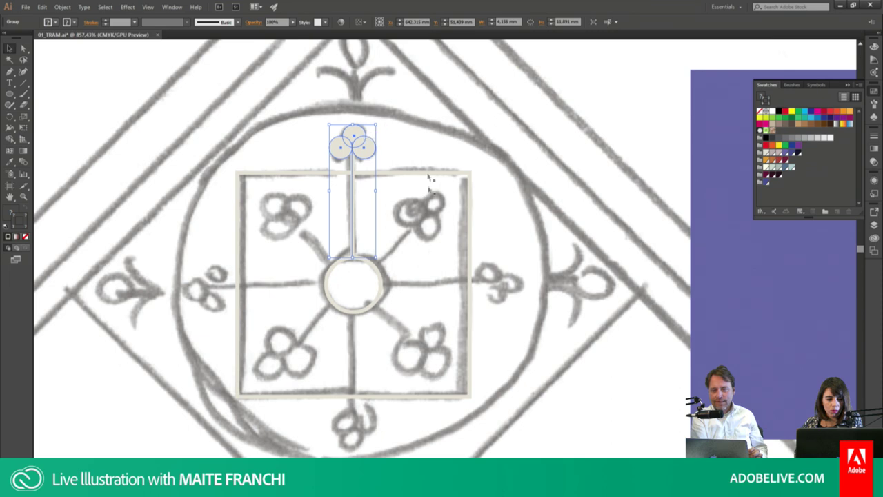
pyautogui.scroll(-2, 428, 177)
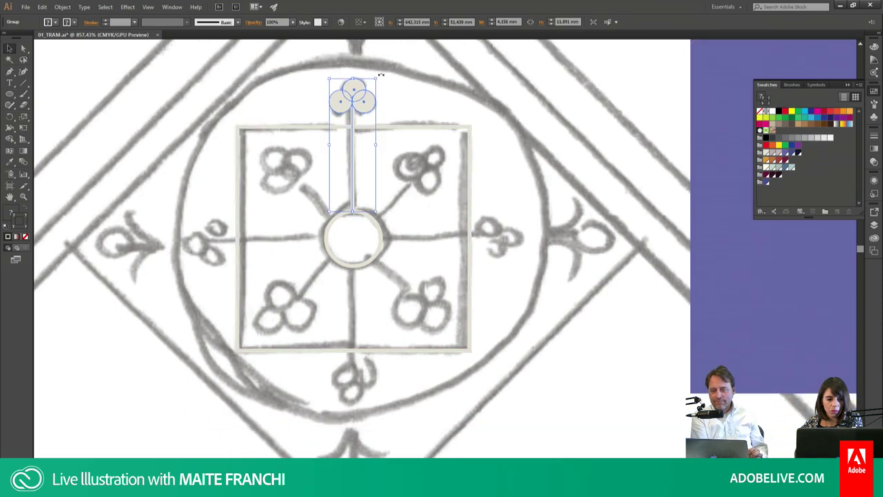
pyautogui.moveTo(375, 102)
pyautogui.mouseDown()
pyautogui.moveTo(316, 134)
pyautogui.moveTo(296, 168)
pyautogui.mouseUp()
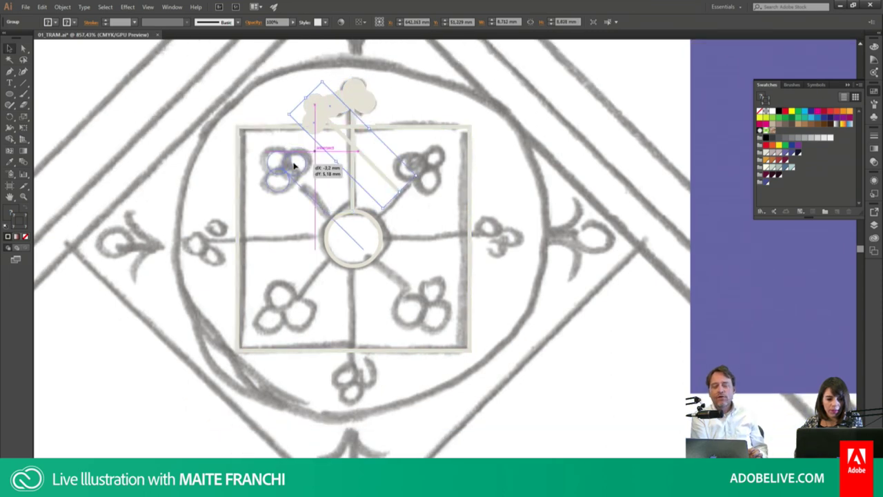
pyautogui.press('a')
pyautogui.moveTo(355, 245); pyautogui.dragTo(354, 238)
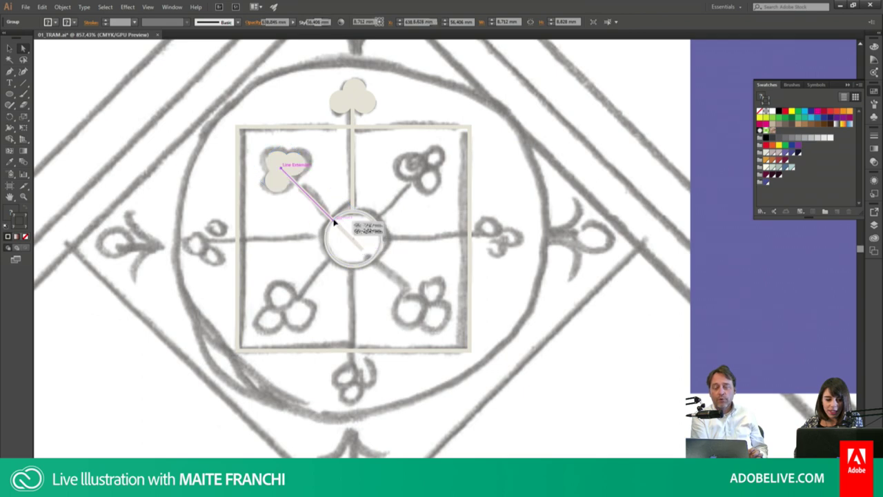
pyautogui.hotkey('ctrl', 'shift', 'a')
pyautogui.press('v')
# Step: Reflect a copy of the upper-left arm into the upper-right diagonal
pyautogui.click(304, 164)
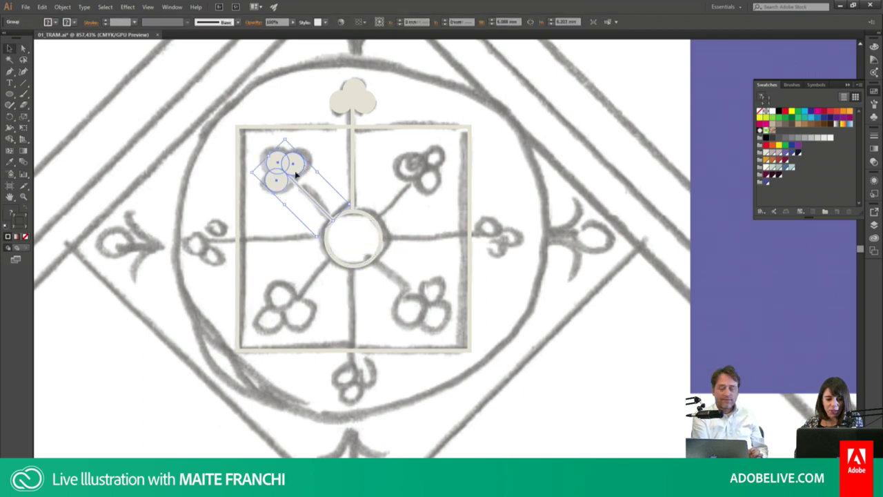
pyautogui.rightClick(294, 169)
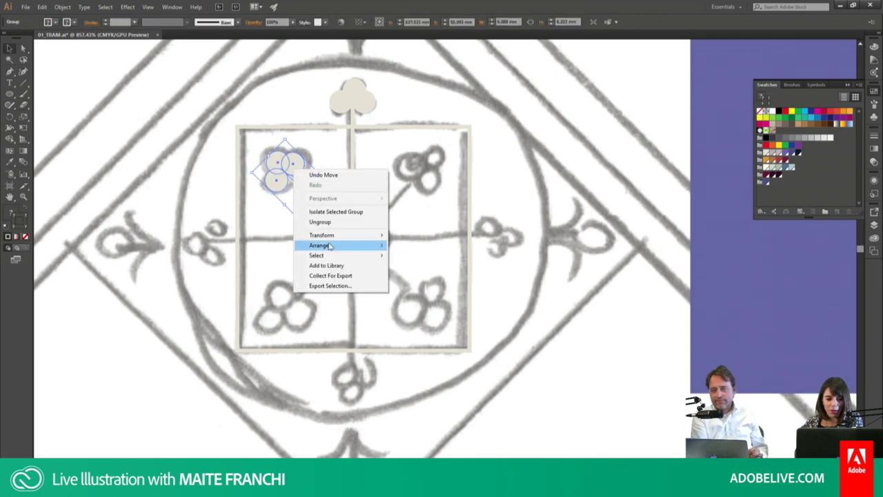
pyautogui.moveTo(341, 234)
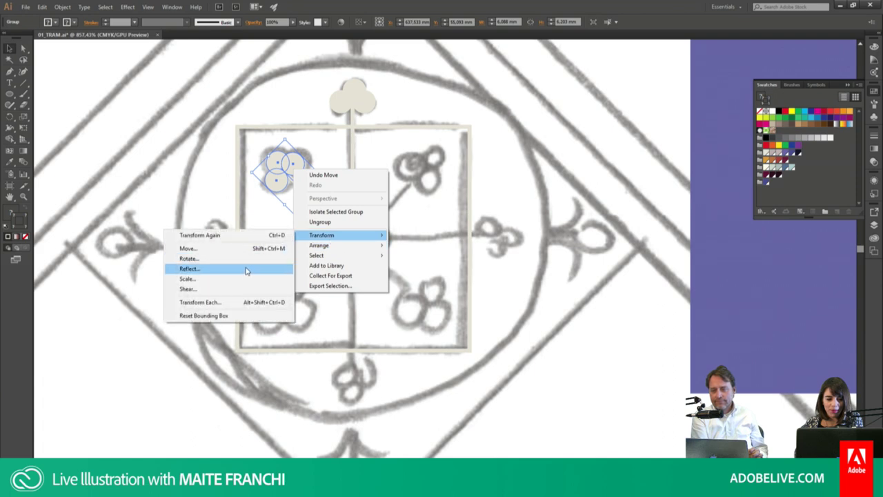
pyautogui.click(247, 269)
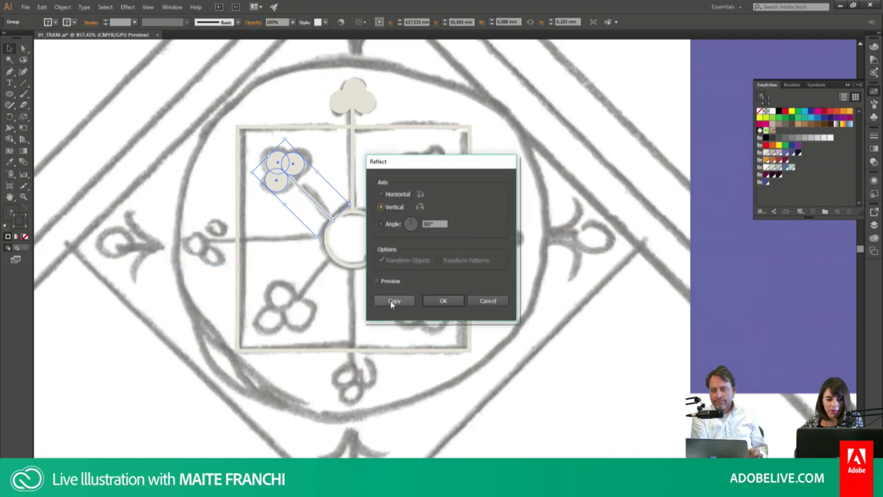
pyautogui.click(394, 302)
pyautogui.moveTo(320, 183); pyautogui.dragTo(424, 183)
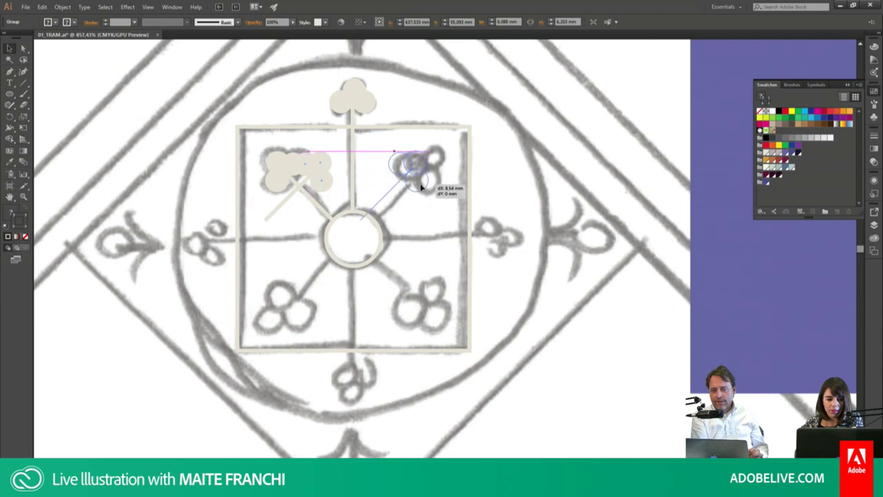
# Step: Mirror the three upper flowers down into the lower cells and rotate a top-arm copy rightward
pyautogui.keyDown('shift'); pyautogui.click(287, 169); pyautogui.keyUp('shift')
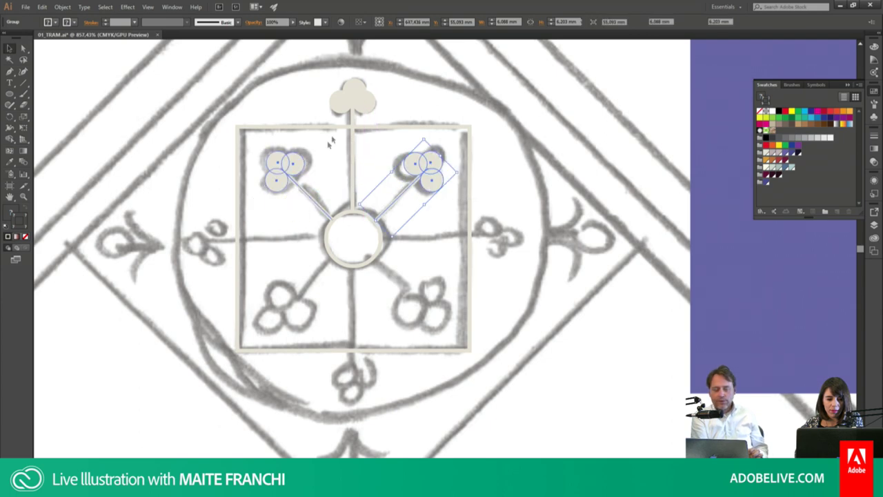
pyautogui.keyDown('shift'); pyautogui.click(353, 96); pyautogui.keyUp('shift')
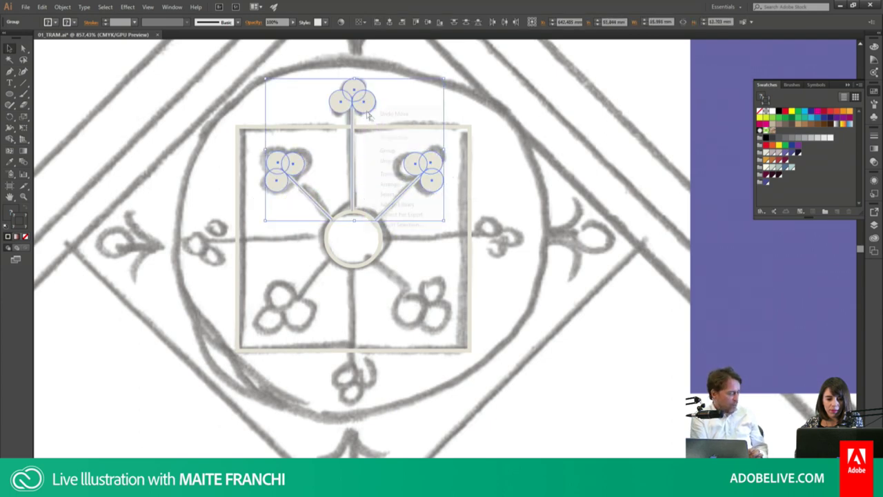
pyautogui.rightClick(365, 109)
pyautogui.moveTo(407, 173)
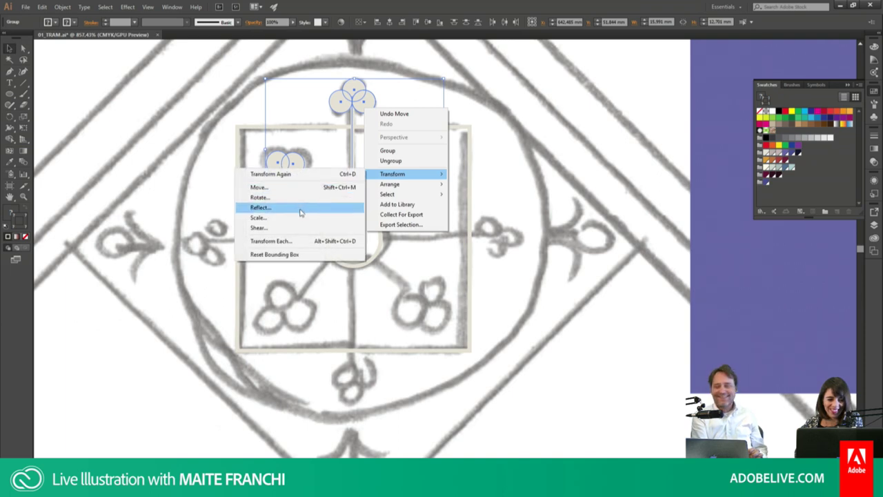
pyautogui.click(302, 207)
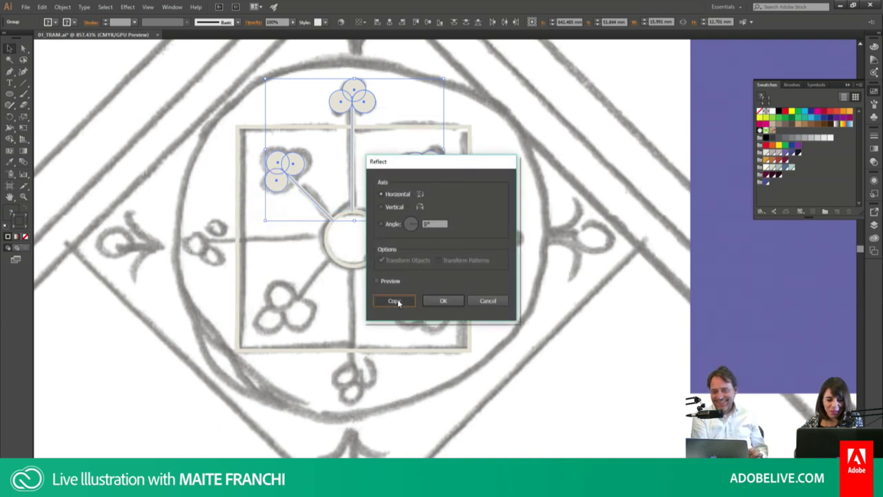
pyautogui.click(395, 300)
pyautogui.moveTo(434, 136); pyautogui.dragTo(436, 311)
pyautogui.click(487, 260)
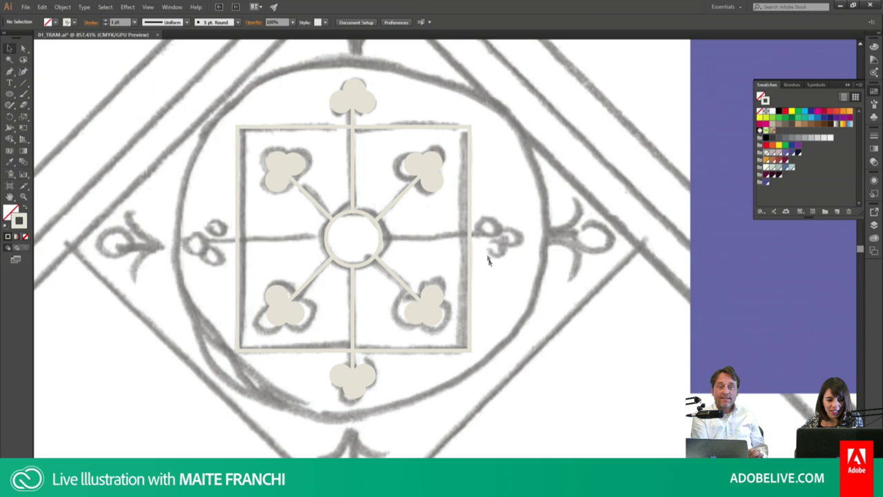
pyautogui.click(353, 105)
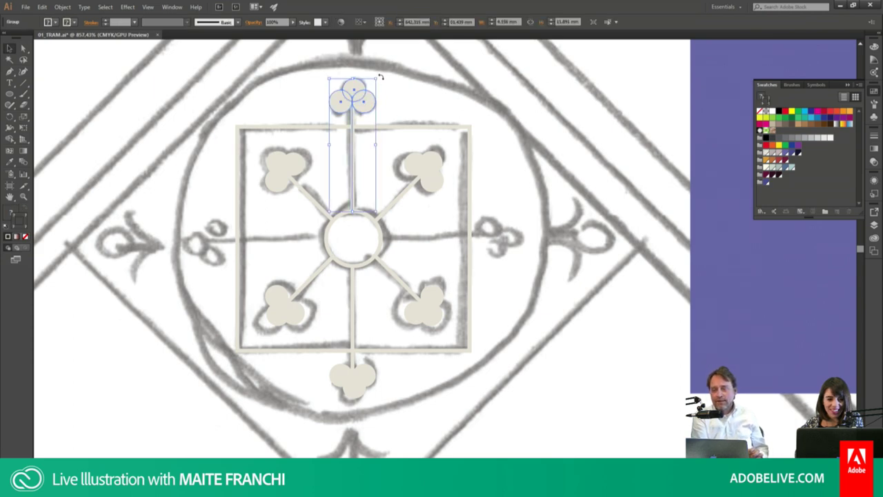
pyautogui.moveTo(380, 76); pyautogui.dragTo(490, 249)
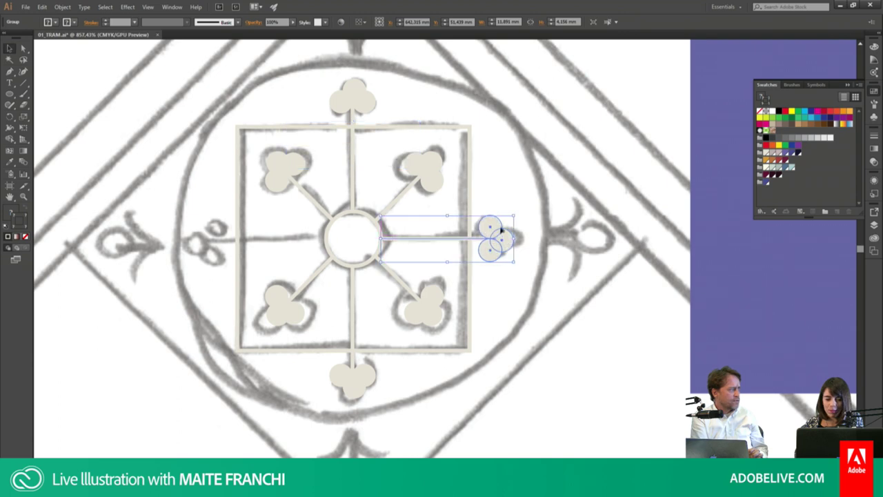
# Step: Place the right-pointing arm on its stem and mirror a copy out to the square's left edge
pyautogui.click(511, 195)
pyautogui.click(495, 234)
pyautogui.rightClick(497, 233)
pyautogui.moveTo(531, 295)
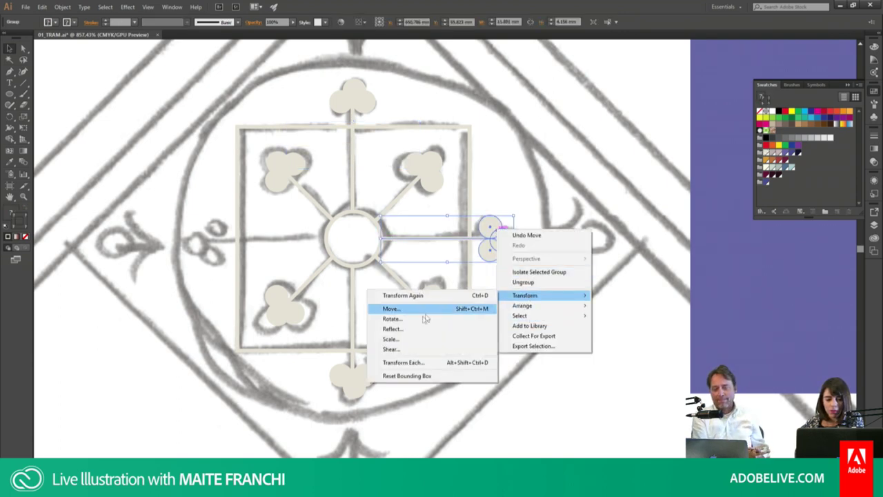
pyautogui.click(491, 202)
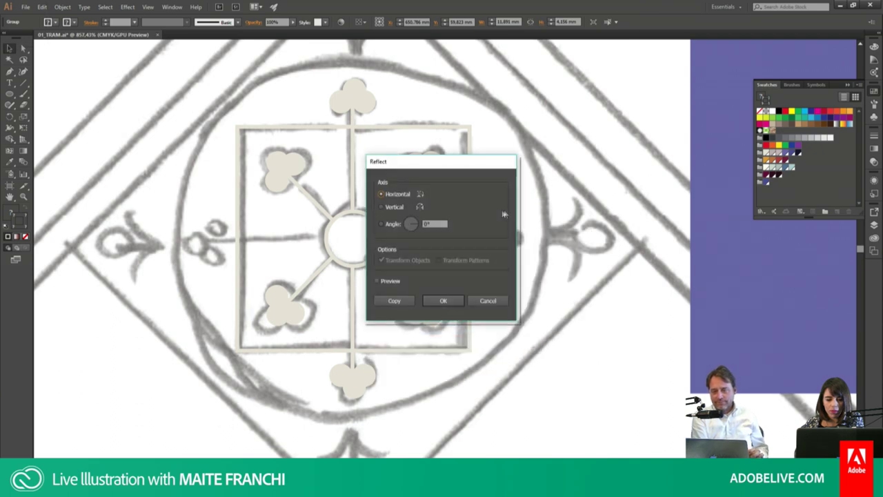
pyautogui.click(442, 300)
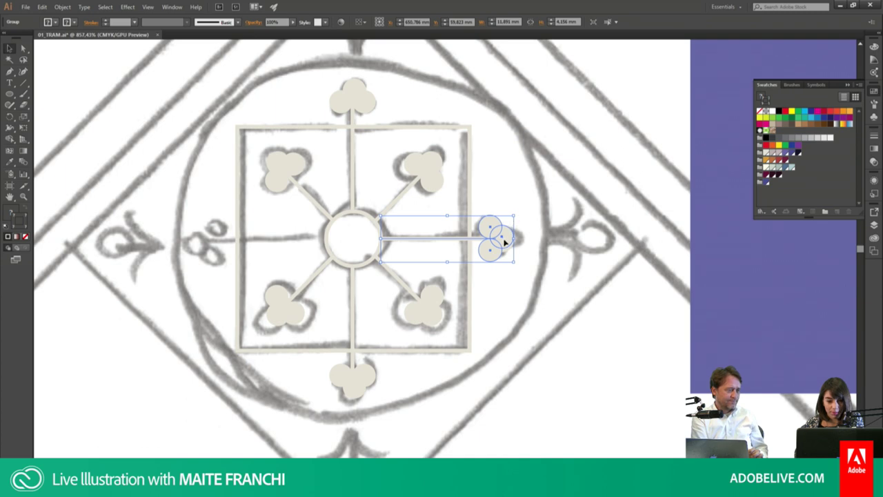
pyautogui.moveTo(505, 241); pyautogui.dragTo(358, 241)
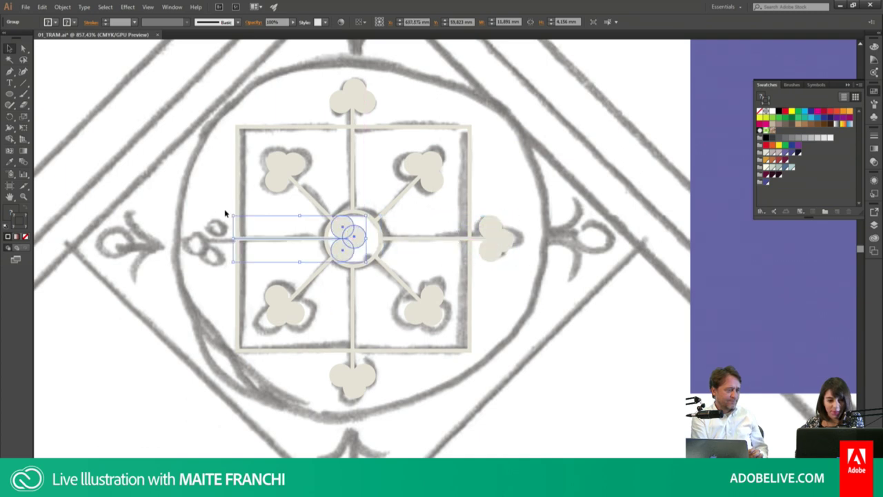
pyautogui.hotkey('ctrl', 'd')
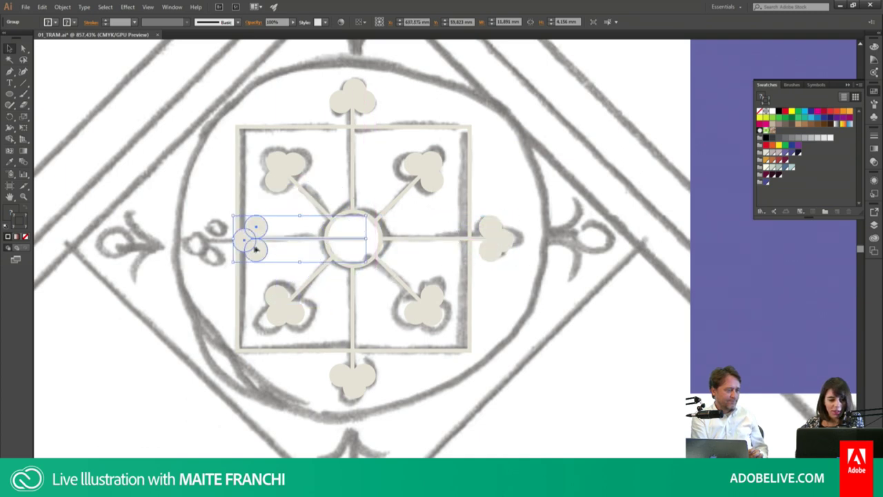
pyautogui.moveTo(255, 250); pyautogui.dragTo(222, 246)
pyautogui.click(522, 193)
# Step: Draw a cream circle around the square, following the sketch
pyautogui.press('l')
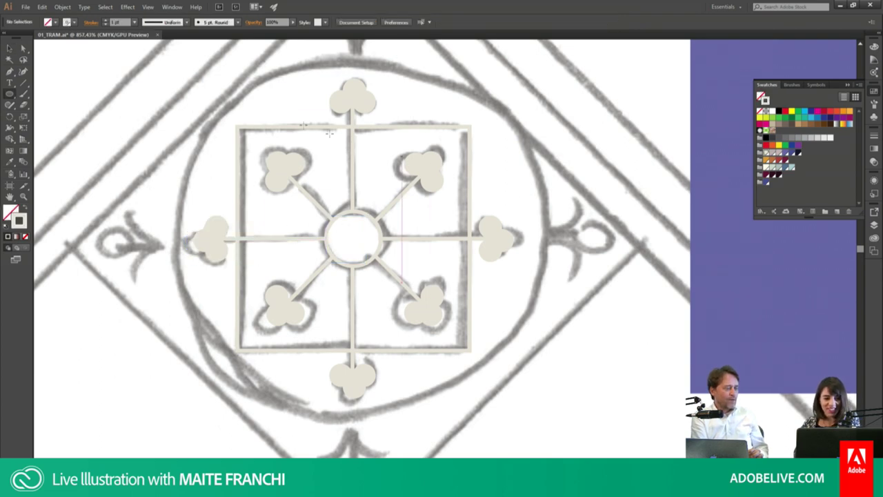
pyautogui.press('v')
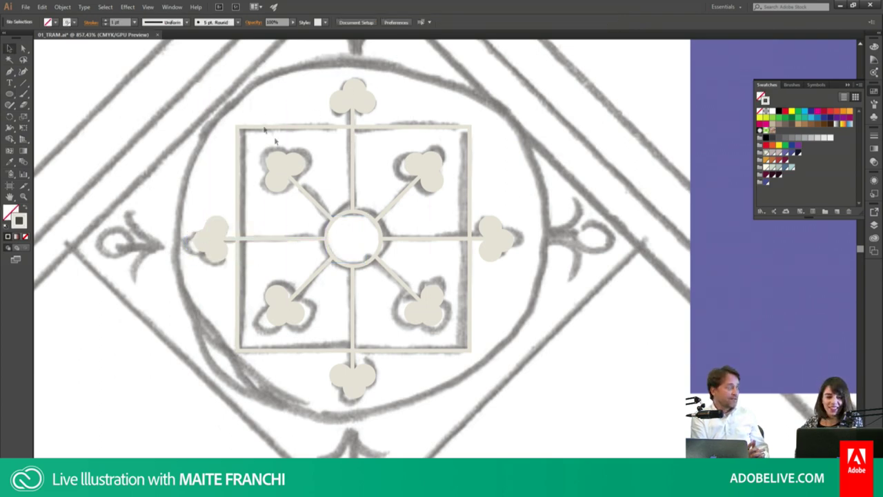
pyautogui.moveTo(274, 140); pyautogui.dragTo(498, 365)
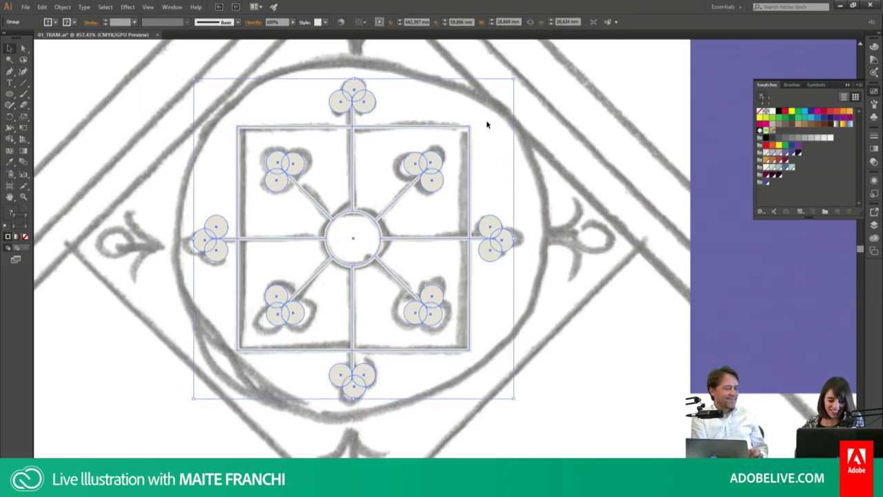
pyautogui.hotkey('ctrl', 'shift', 'a')
pyautogui.press('l')
pyautogui.moveTo(339, 236)
pyautogui.mouseDown()
pyautogui.moveTo(552, 365)
pyautogui.moveTo(501, 351)
pyautogui.moveTo(507, 354)
pyautogui.mouseUp()
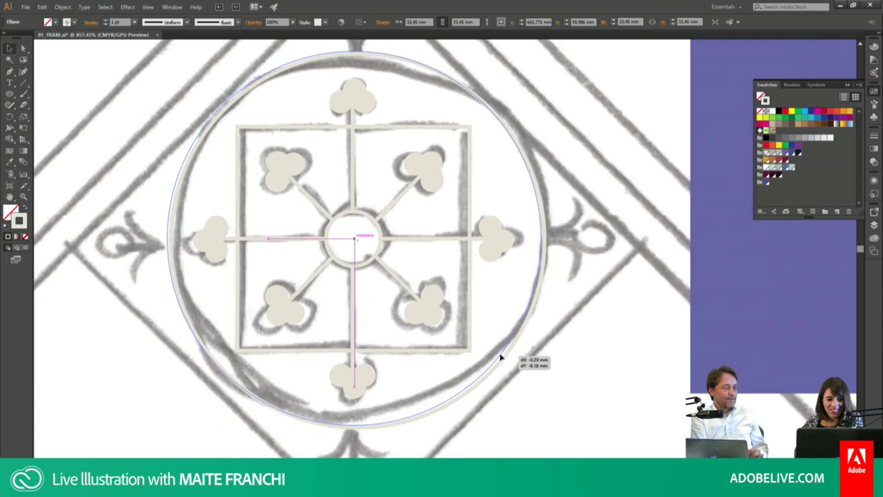
pyautogui.click(554, 271)
# Step: Pan up to the top fleur-de-lis and start its leaf outline at the tip
pyautogui.moveTo(420, 88); pyautogui.dragTo(439, 233)
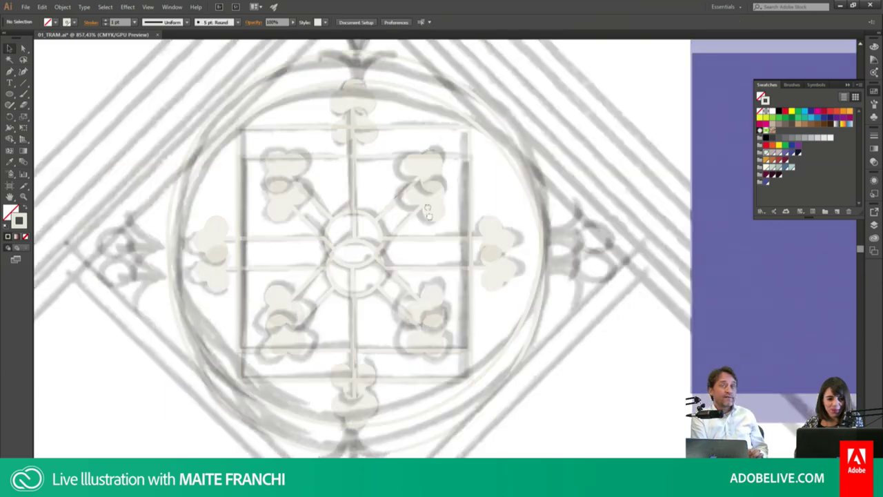
pyautogui.press('p')
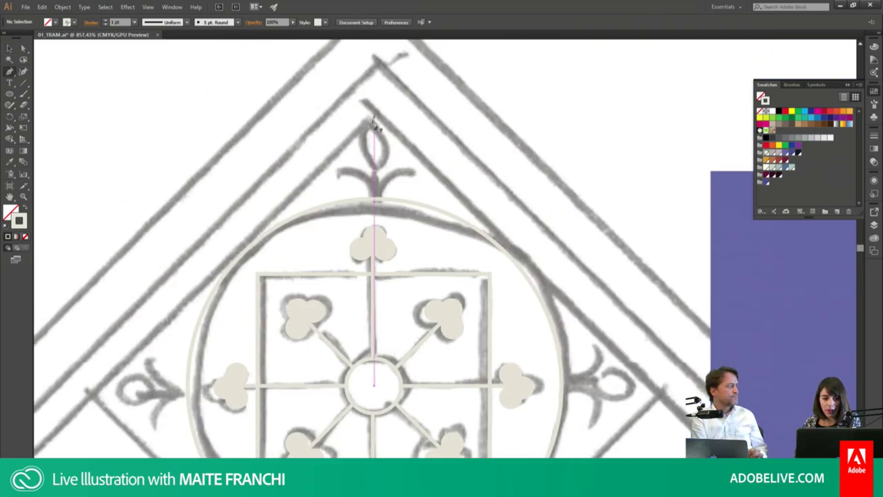
pyautogui.click(372, 123)
# Step: Draw the left half of the pointed leaf and fill it with the cream colour
pyautogui.click(376, 174)
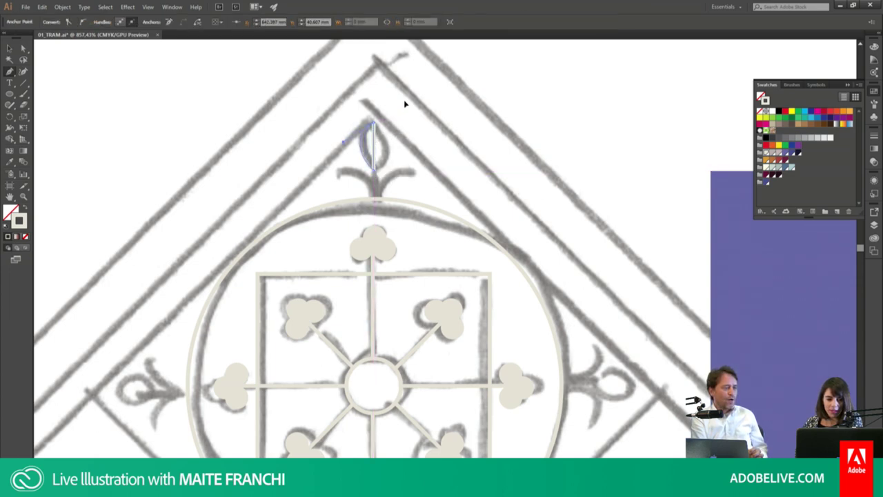
pyautogui.click(400, 108)
pyautogui.press('i')
pyautogui.click(390, 245)
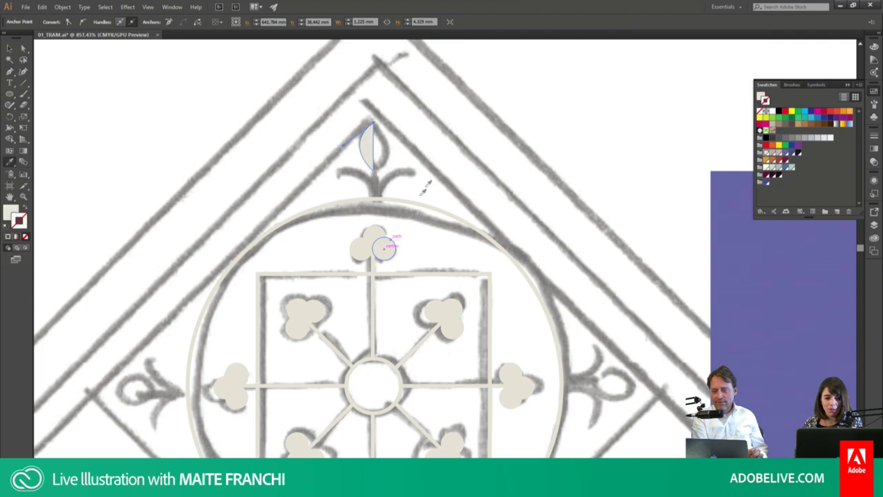
pyautogui.press('v')
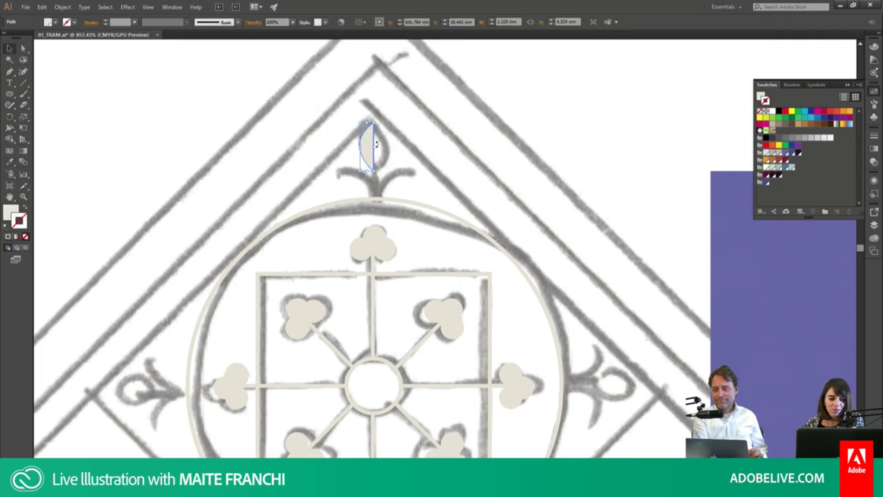
# Step: Reflect a vertical copy of the half leaf and nudge it right to complete the leaf
pyautogui.rightClick(370, 148)
pyautogui.moveTo(397, 265)
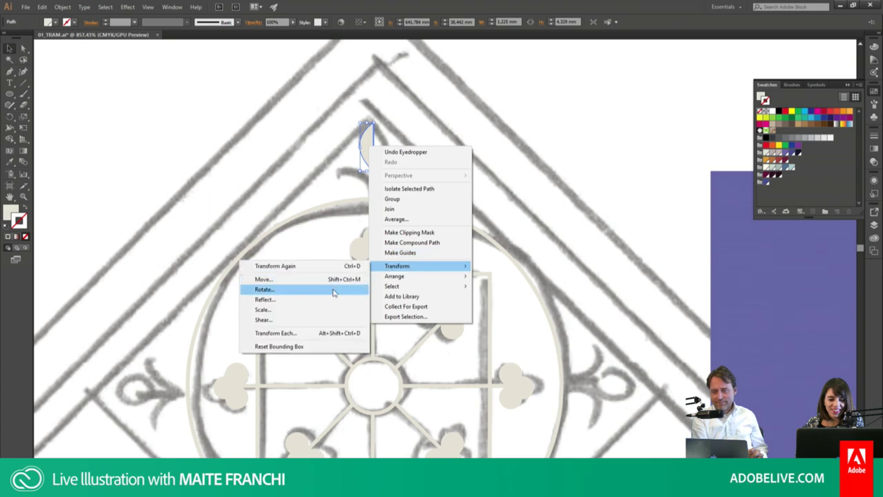
pyautogui.click(332, 301)
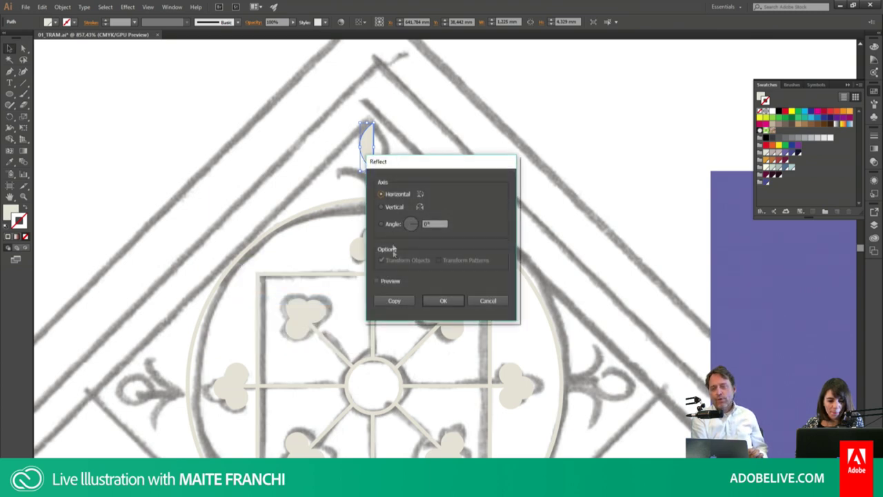
pyautogui.click(376, 299)
pyautogui.press('Return')
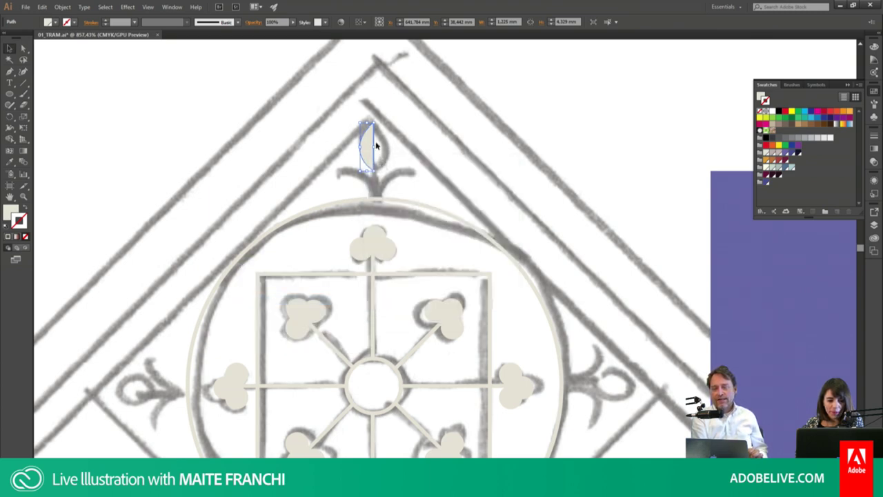
pyautogui.rightClick(371, 140)
pyautogui.moveTo(397, 259)
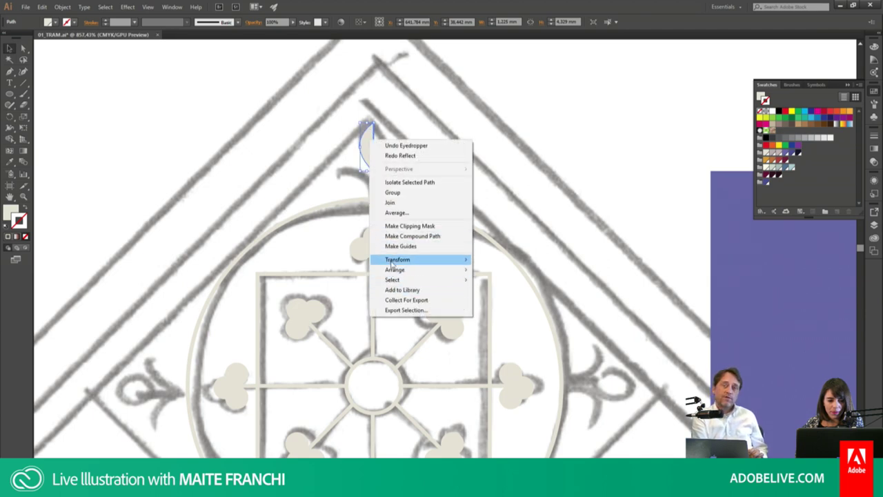
pyautogui.click(322, 293)
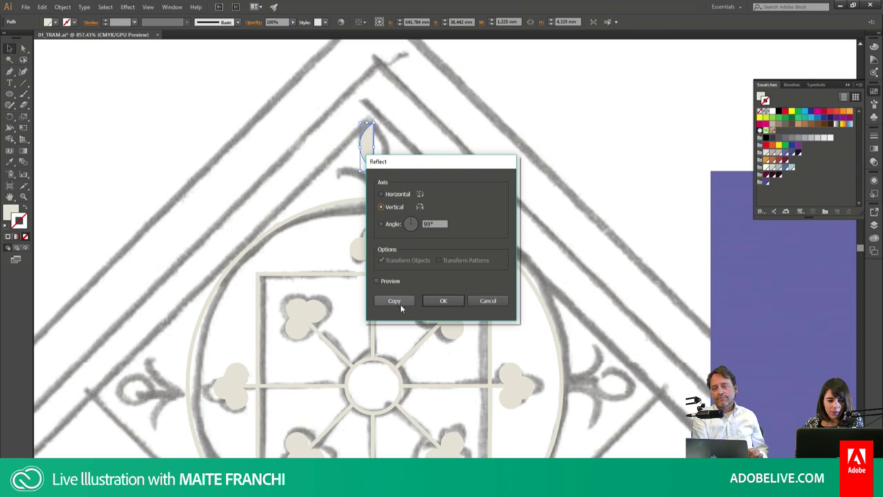
pyautogui.click(401, 306)
pyautogui.moveTo(366, 149); pyautogui.dragTo(380, 148)
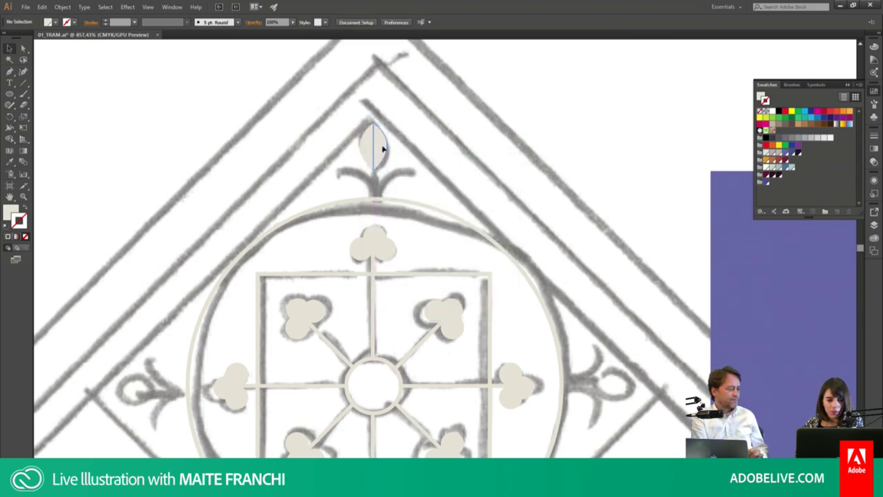
pyautogui.keyDown('shift'); pyautogui.click(366, 150); pyautogui.keyUp('shift')
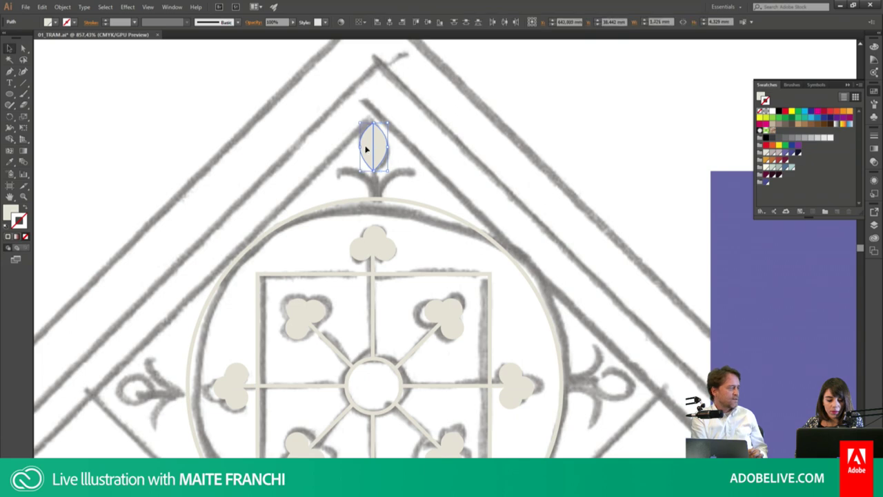
pyautogui.click(403, 149)
# Step: Draw a stem below the leaf and a curved arc beside it down to the circle
pyautogui.press('p')
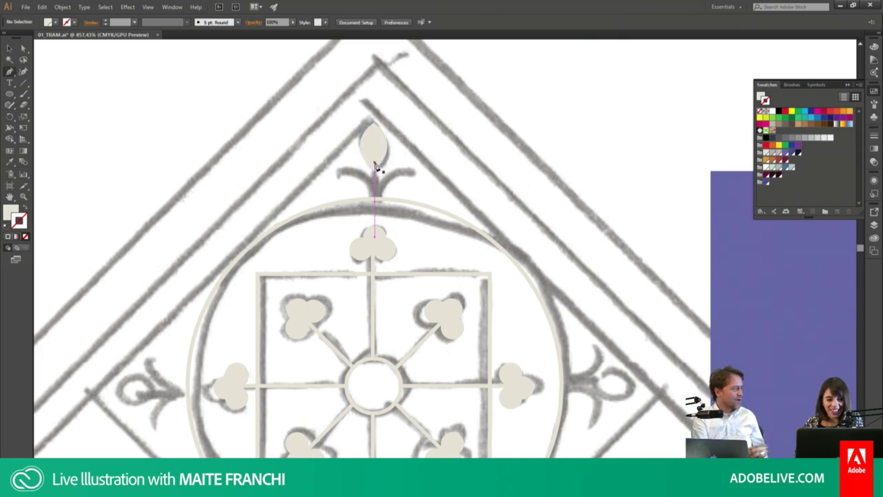
pyautogui.click(376, 166)
pyautogui.moveTo(373, 199); pyautogui.dragTo(349, 185)
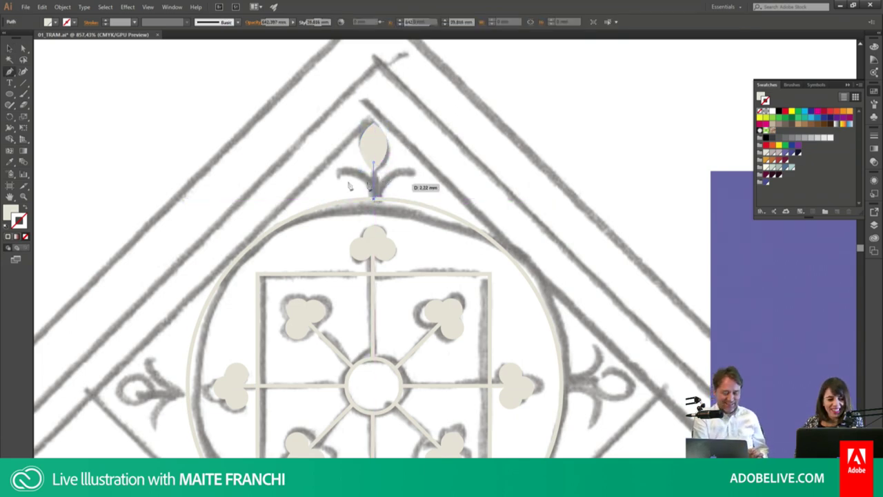
pyautogui.press('v')
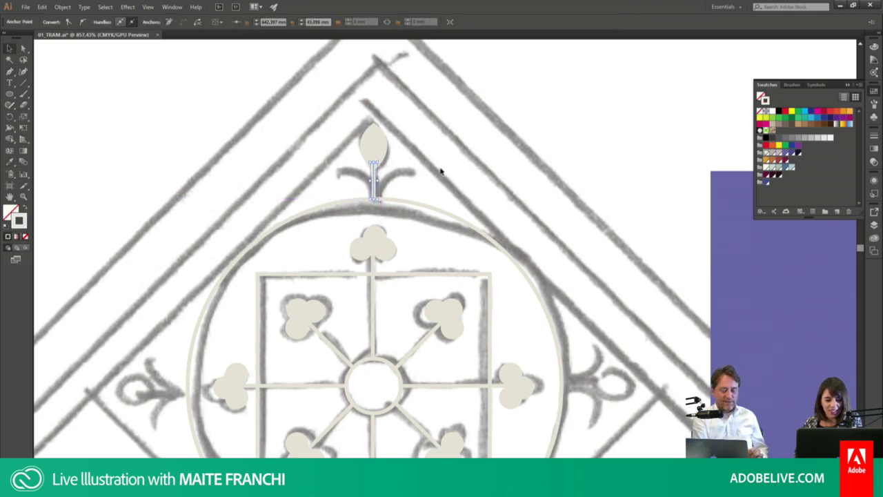
pyautogui.click(442, 171)
pyautogui.press('p')
pyautogui.click(413, 171)
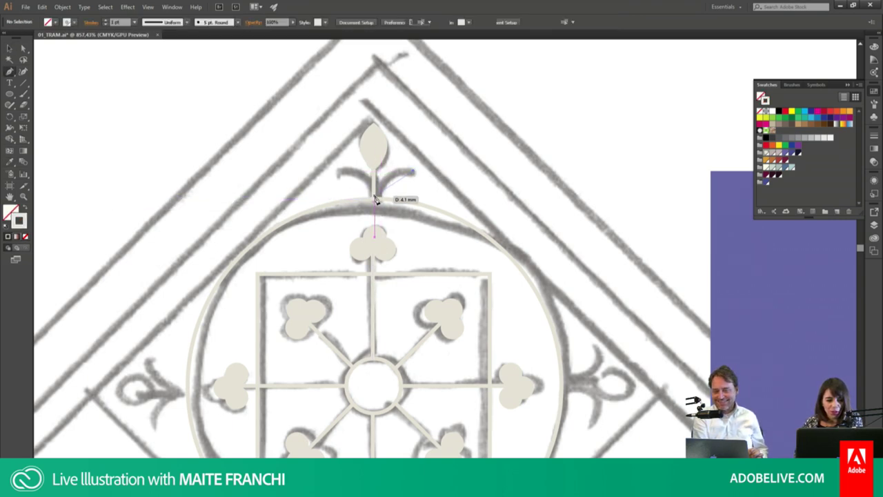
pyautogui.click(376, 200)
pyautogui.press('v')
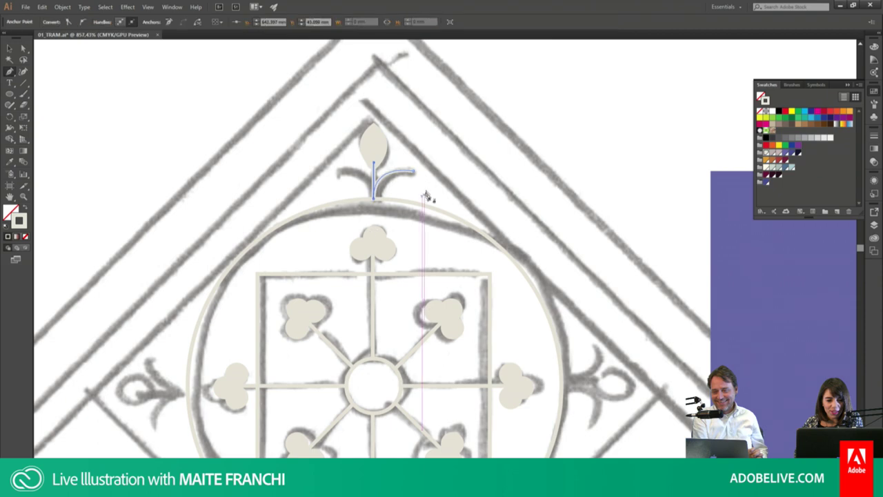
pyautogui.click(422, 195)
# Step: Give the curled arc a flipped tapered width profile with round caps at 2 pt
pyautogui.click(406, 174)
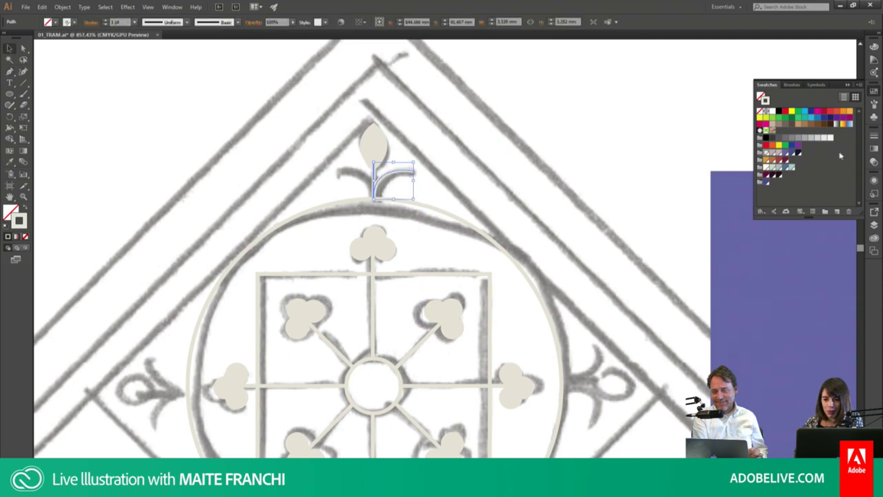
pyautogui.click(874, 103)
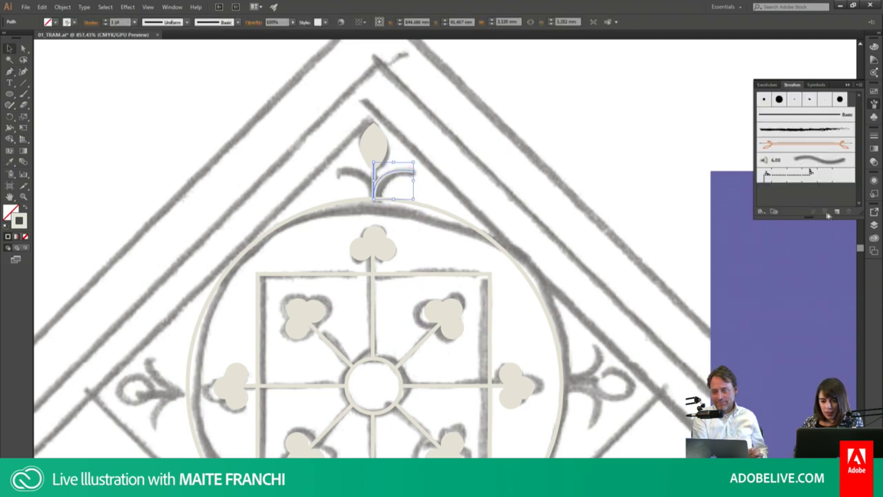
pyautogui.click(874, 138)
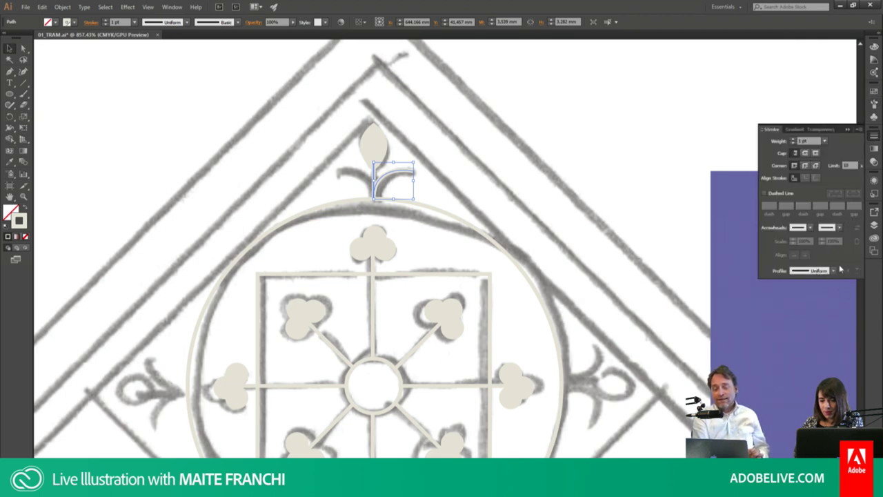
pyautogui.click(836, 270)
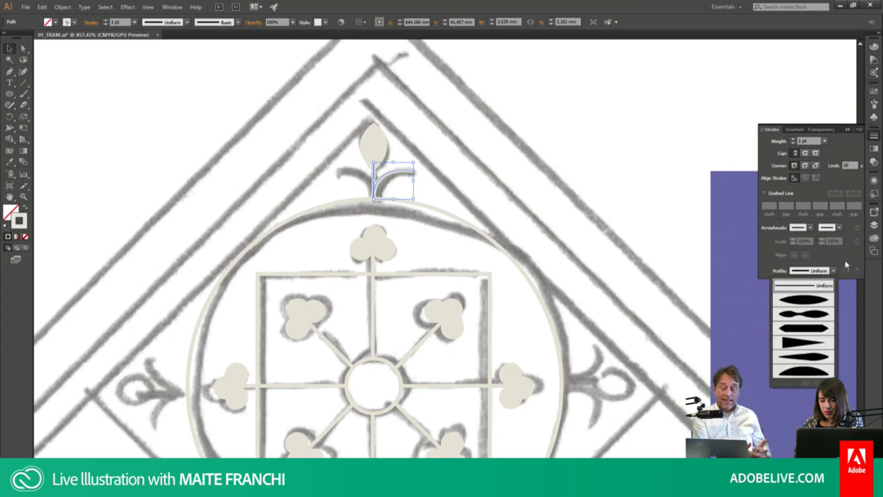
pyautogui.click(816, 340)
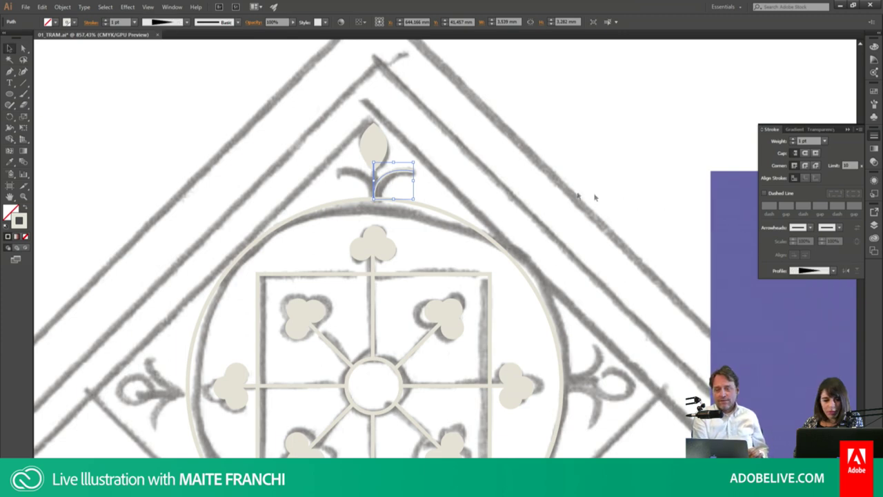
pyautogui.click(845, 269)
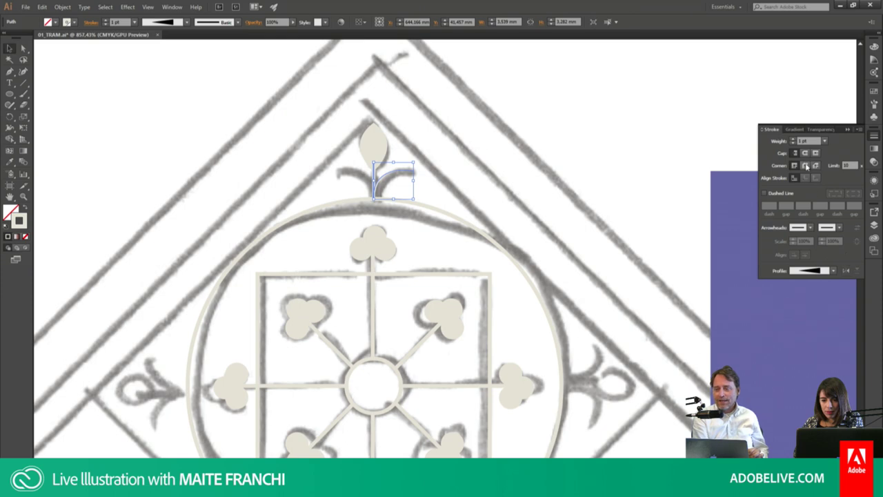
pyautogui.click(805, 153)
pyautogui.click(402, 172)
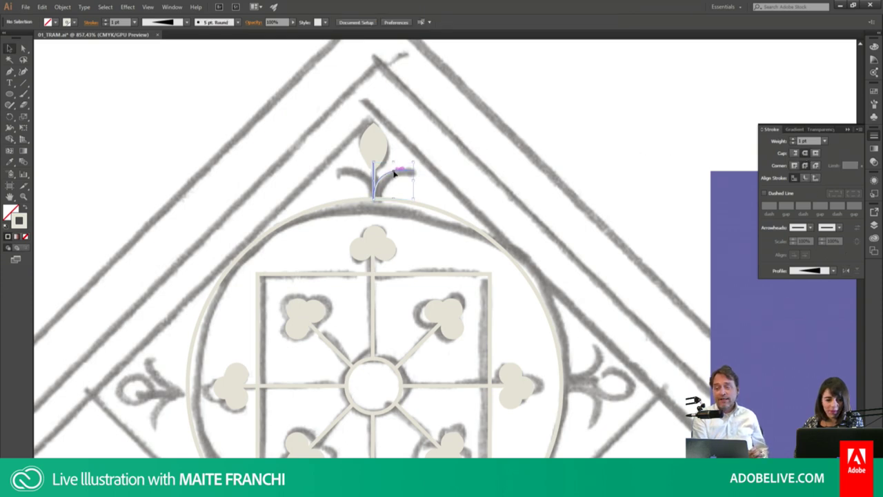
# Step: Mirror a copy of the tapered arc to the left side of the stem
pyautogui.click(405, 170)
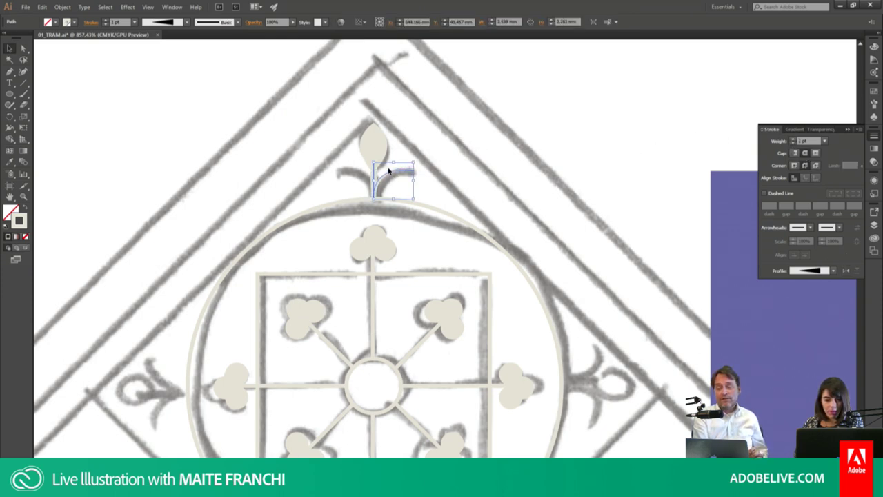
pyautogui.rightClick(390, 175)
pyautogui.moveTo(418, 292)
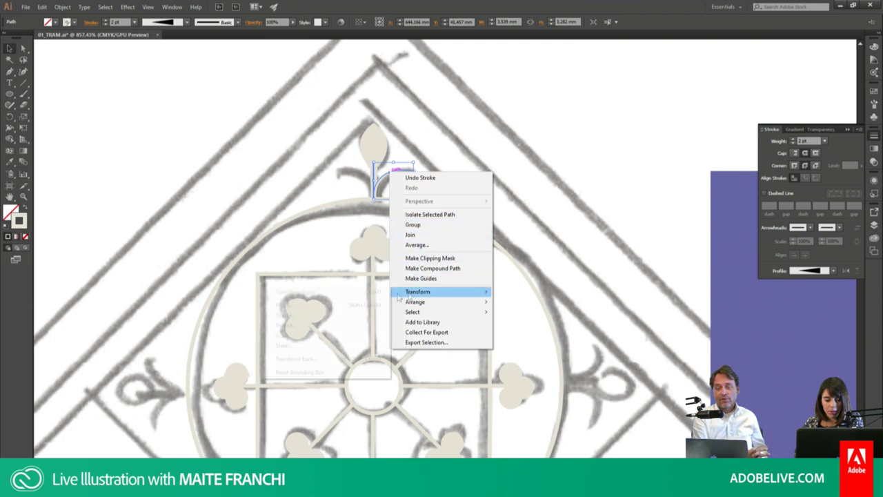
pyautogui.click(342, 325)
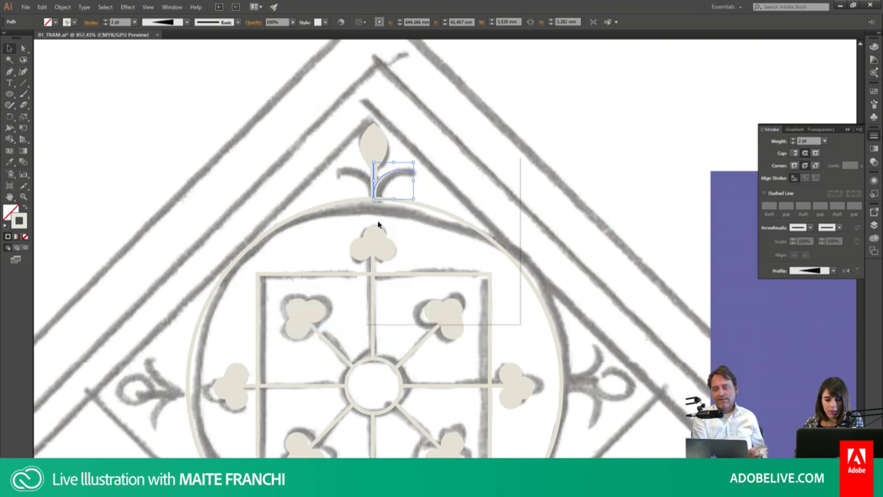
pyautogui.click(395, 303)
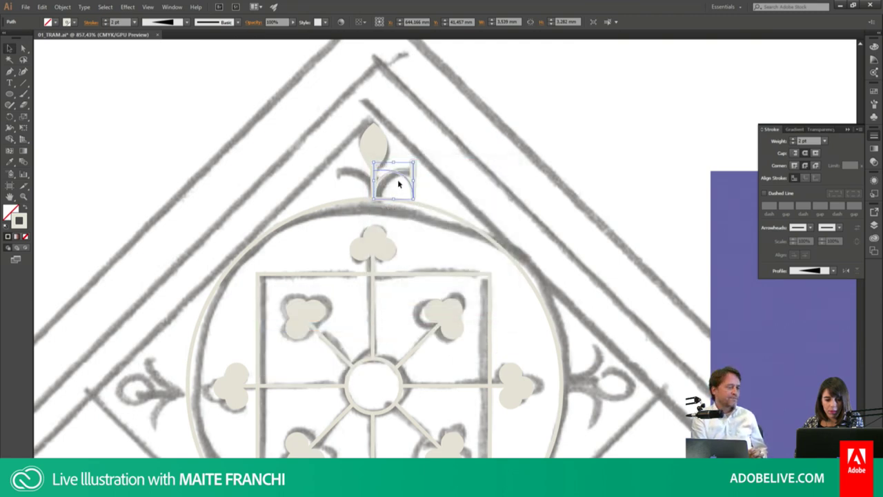
pyautogui.moveTo(404, 179); pyautogui.dragTo(362, 178)
pyautogui.click(452, 169)
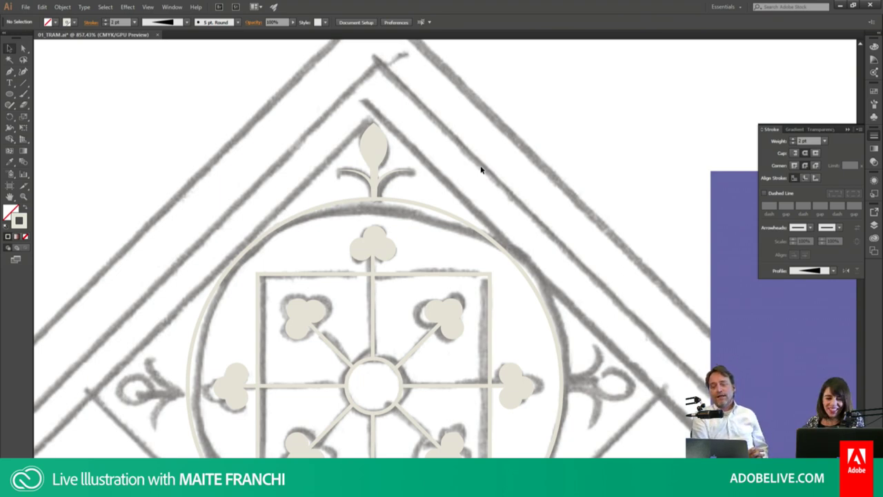
# Step: Select the leaf and both curled arcs and group them into the fleur-de-lis
pyautogui.click(403, 185)
pyautogui.click(438, 158)
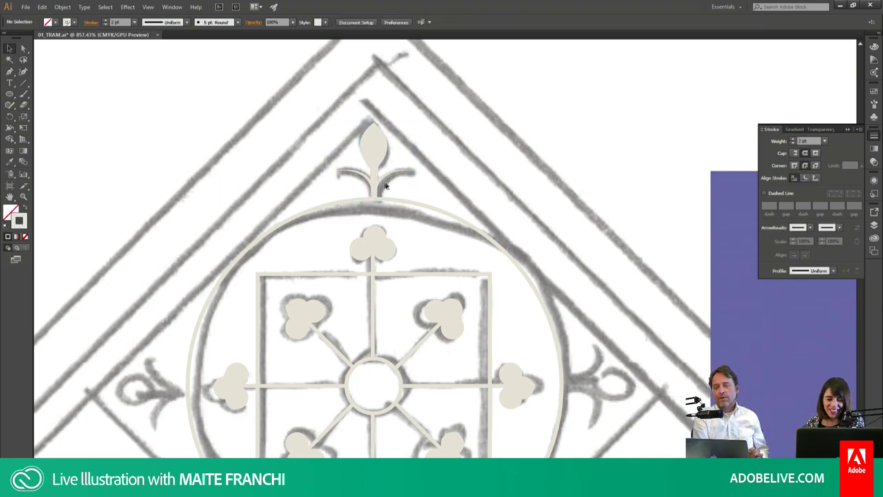
pyautogui.click(369, 190)
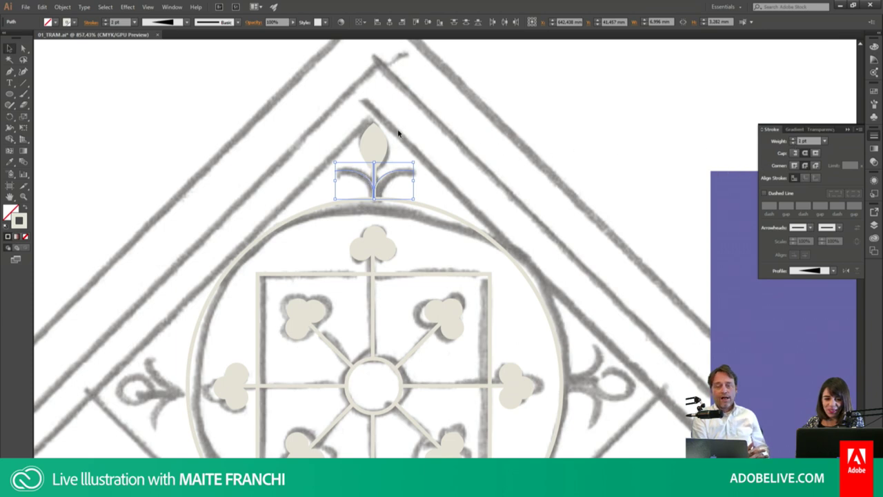
pyautogui.keyDown('shift'); pyautogui.click(383, 144); pyautogui.keyUp('shift')
pyautogui.click(423, 135)
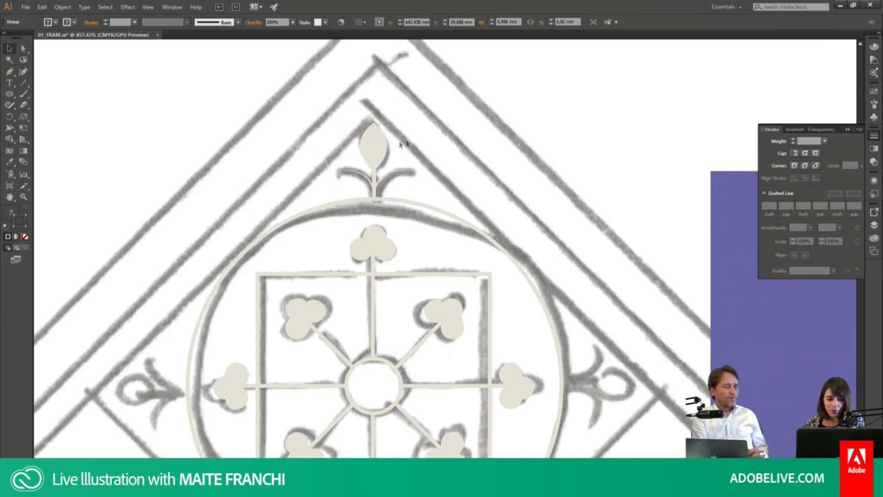
pyautogui.click(387, 142)
pyautogui.hotkey('ctrl', 'g')
# Step: Reflect-copy the fleur-de-lis and place a copy on the ornament right of the circle
pyautogui.rightClick(385, 141)
pyautogui.moveTo(410, 206)
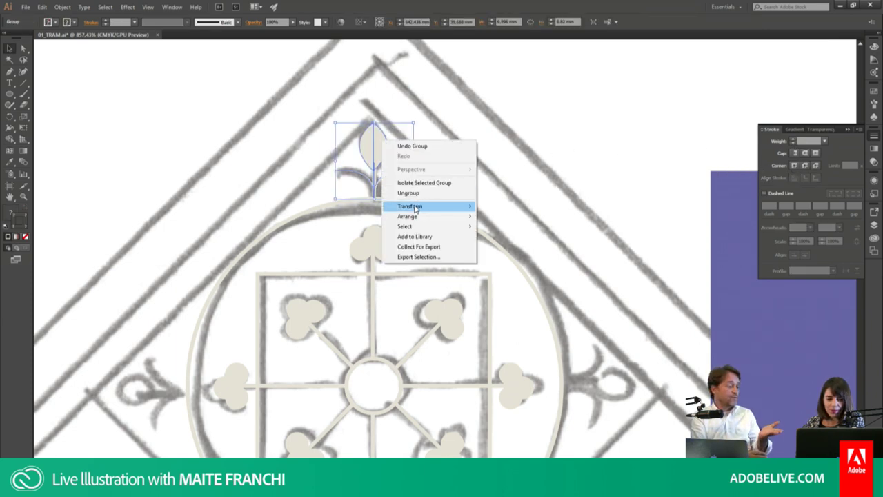
pyautogui.click(327, 239)
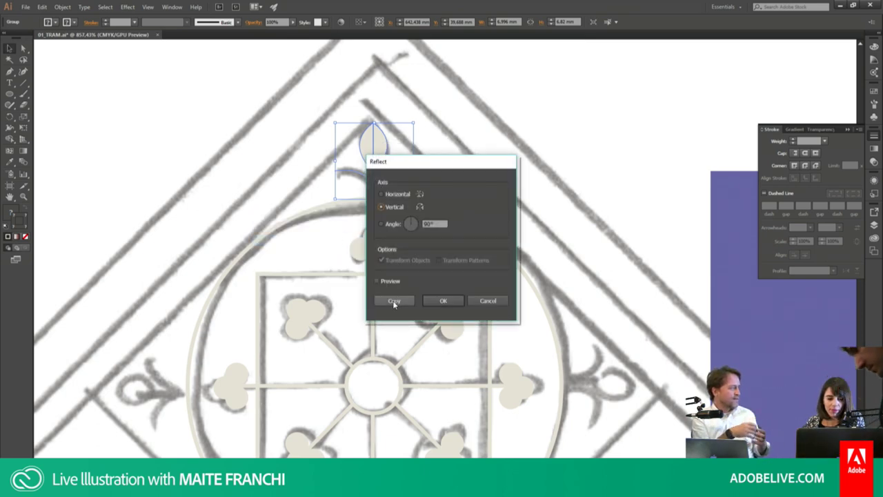
pyautogui.click(394, 300)
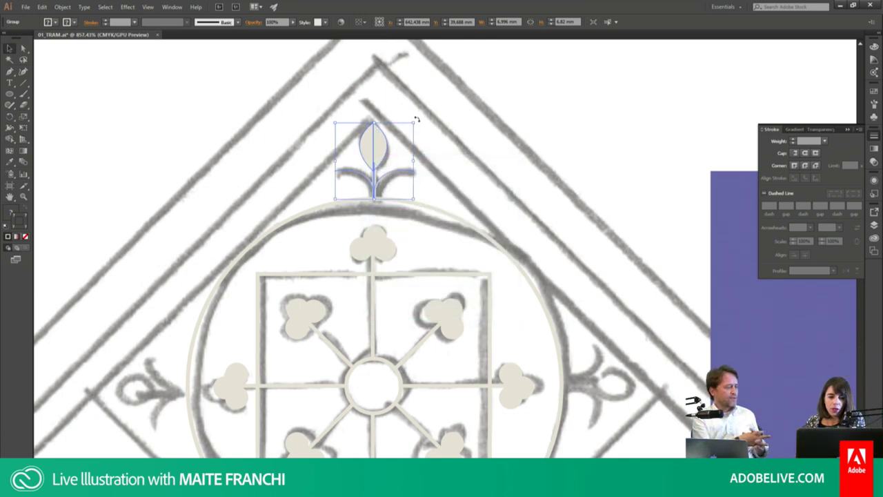
pyautogui.moveTo(324, 114); pyautogui.dragTo(433, 198)
pyautogui.moveTo(394, 161); pyautogui.dragTo(614, 384)
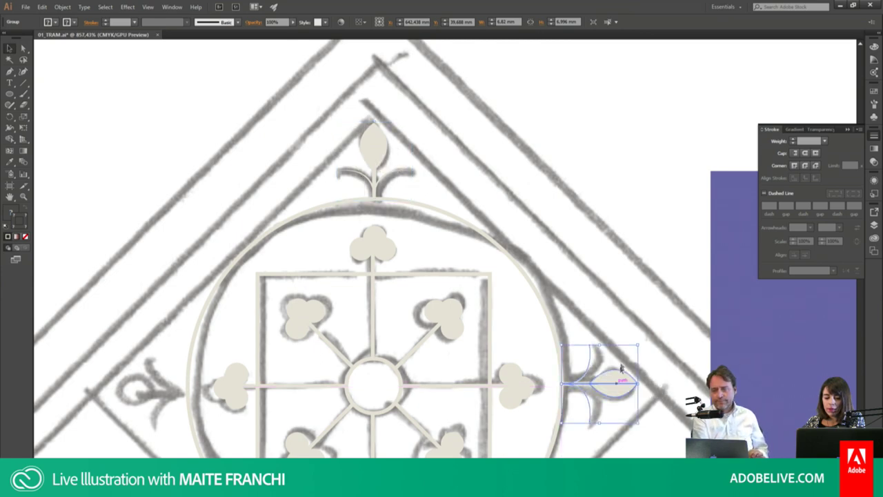
pyautogui.click(623, 338)
# Step: Select both the top and right-side fleur-de-lis motifs and bring up their context options
pyautogui.scroll(-2, 593, 227)
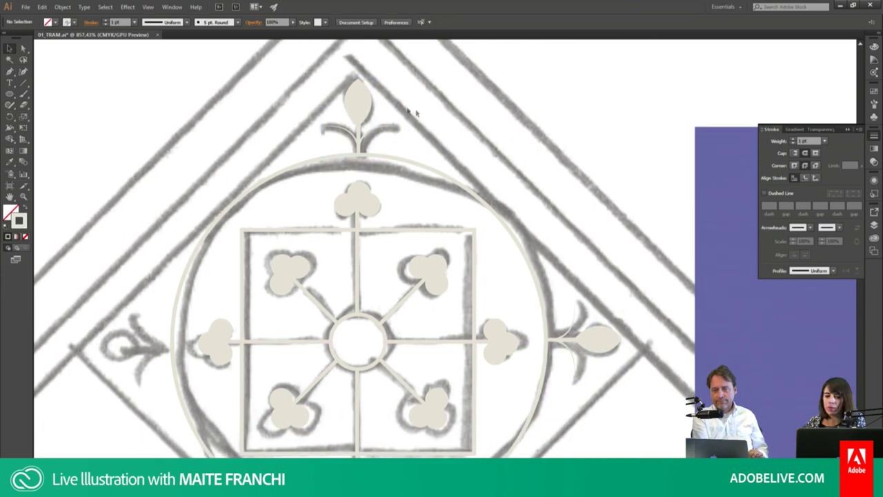
pyautogui.click(357, 103)
pyautogui.keyDown('shift'); pyautogui.click(607, 336); pyautogui.keyUp('shift')
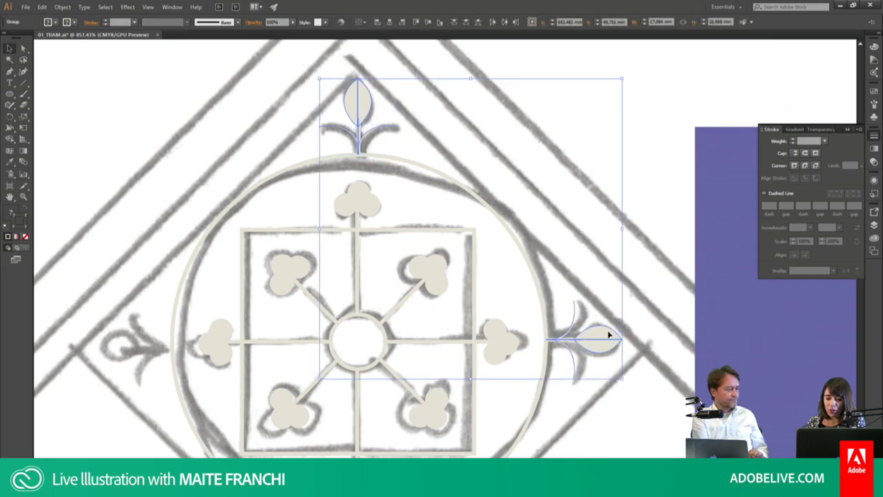
pyautogui.rightClick(609, 335)
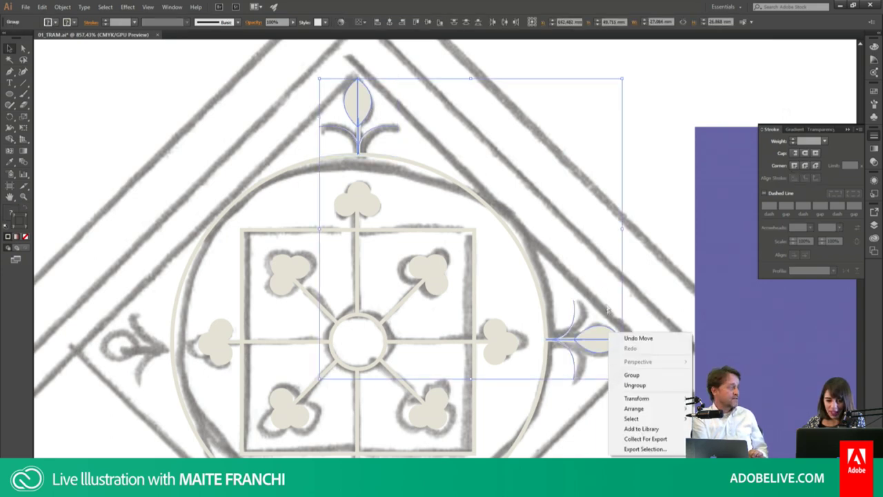
pyautogui.press('Escape')
pyautogui.scroll(-5, 527, 200)
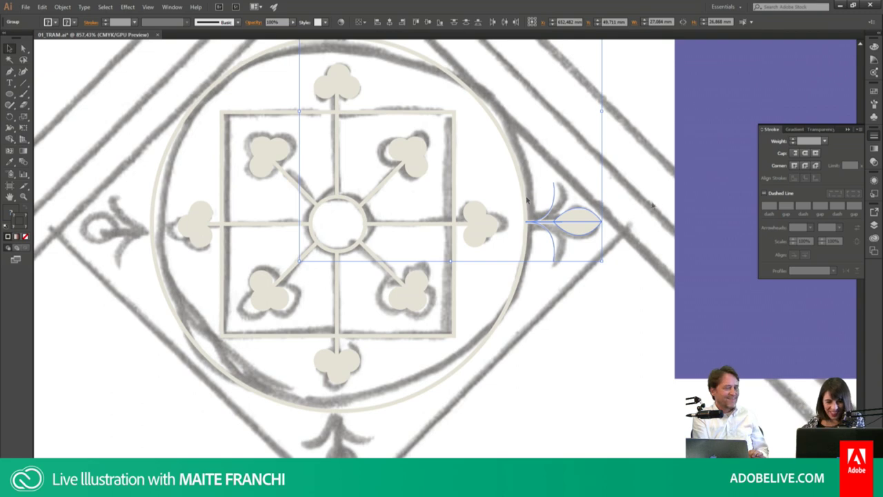
pyautogui.rightClick(584, 220)
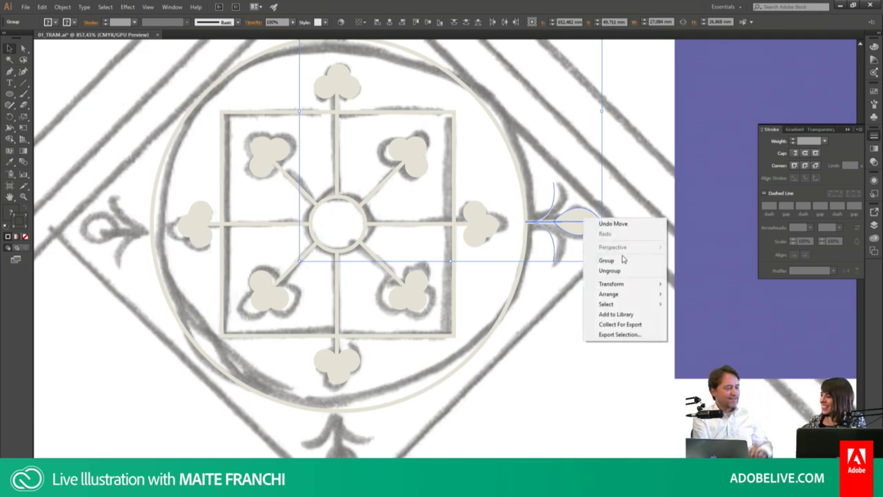
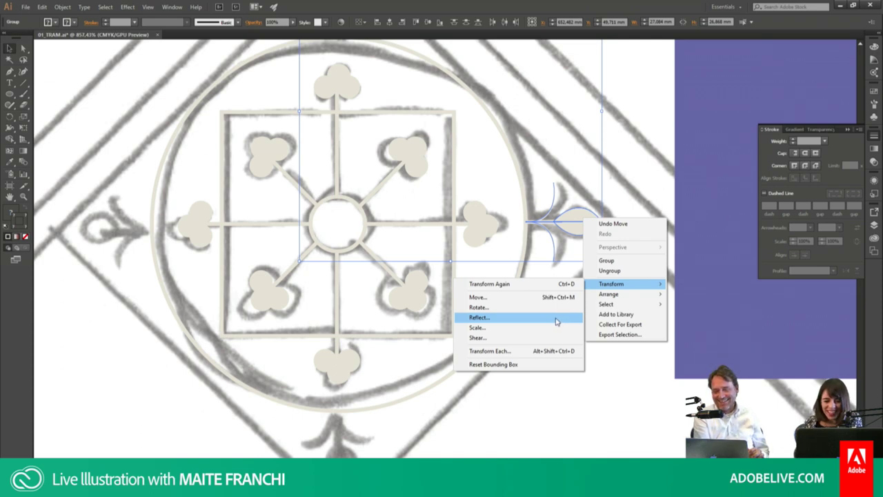
# Step: Rotate the right-arm leaf to point downward and place it below the circle
pyautogui.click(640, 183)
pyautogui.click(618, 238)
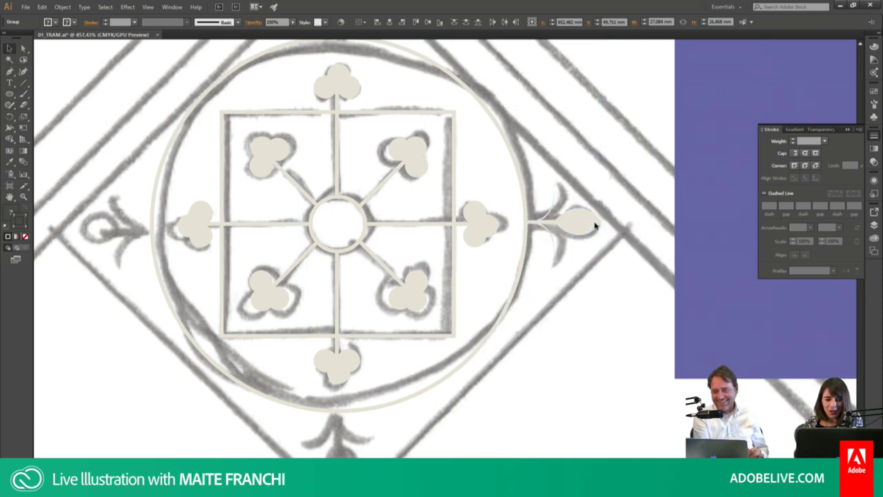
pyautogui.click(579, 222)
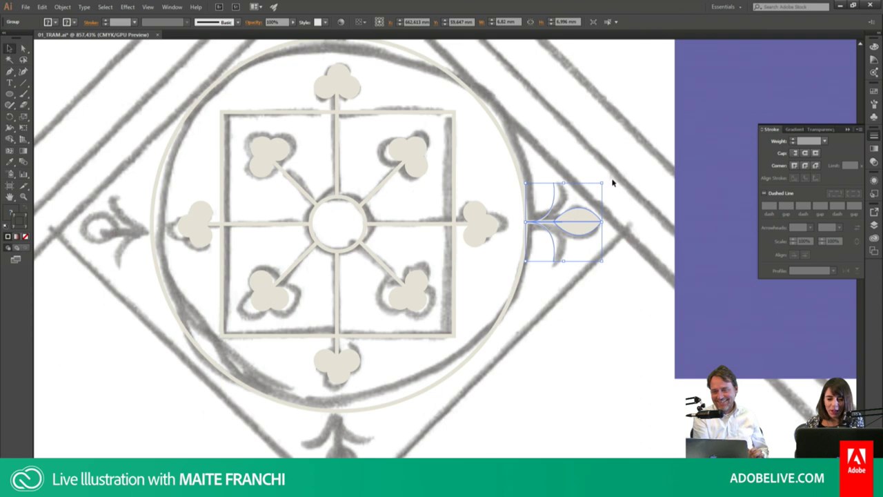
pyautogui.moveTo(607, 179); pyautogui.dragTo(611, 257)
pyautogui.moveTo(567, 232)
pyautogui.mouseDown()
pyautogui.moveTo(336, 445)
pyautogui.moveTo(367, 354)
pyautogui.moveTo(367, 366)
pyautogui.mouseUp()
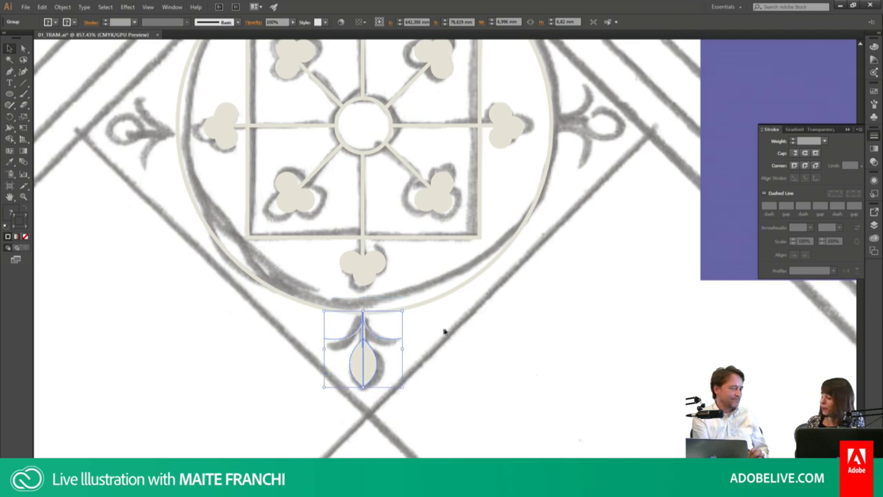
# Step: Rotate a leaf copy 90° and move it onto the right arm
pyautogui.press('a')
pyautogui.press('v')
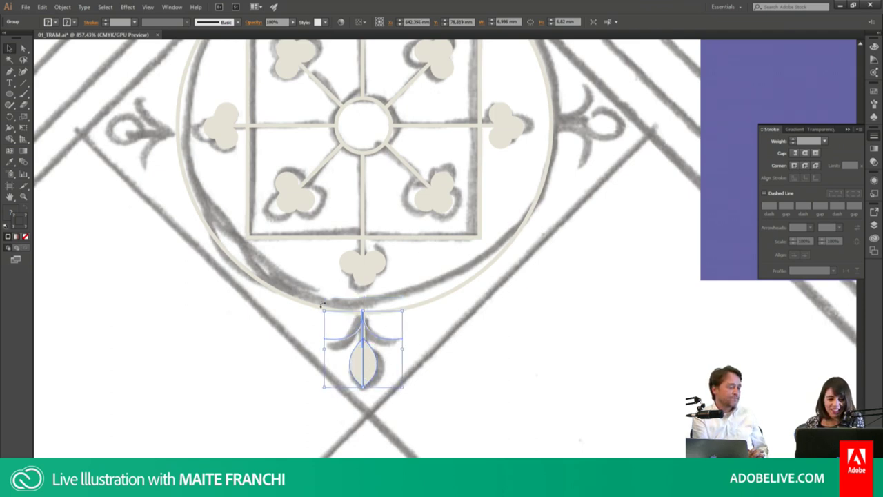
pyautogui.moveTo(327, 383); pyautogui.dragTo(331, 378)
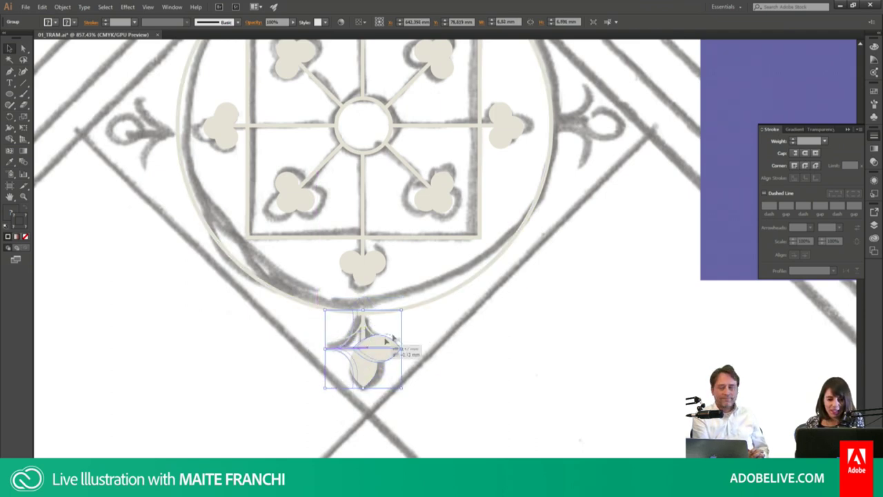
pyautogui.moveTo(373, 348); pyautogui.dragTo(599, 125)
# Step: Make a vertically reflected copy of the leaf and move it onto the left arm
pyautogui.rightClick(605, 123)
pyautogui.moveTo(632, 186)
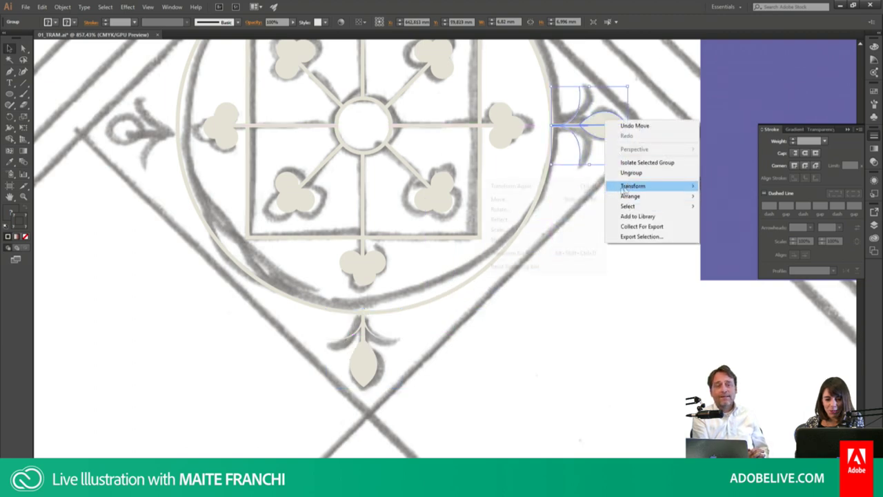
pyautogui.click(538, 218)
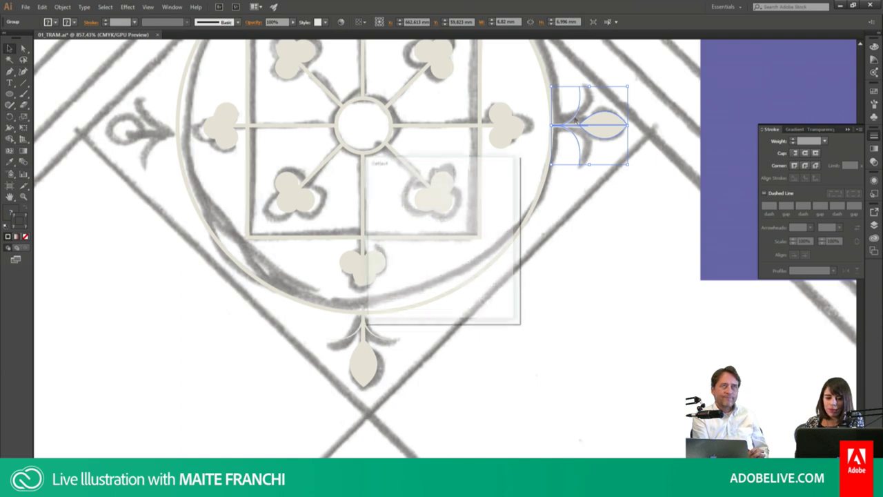
pyautogui.click(394, 300)
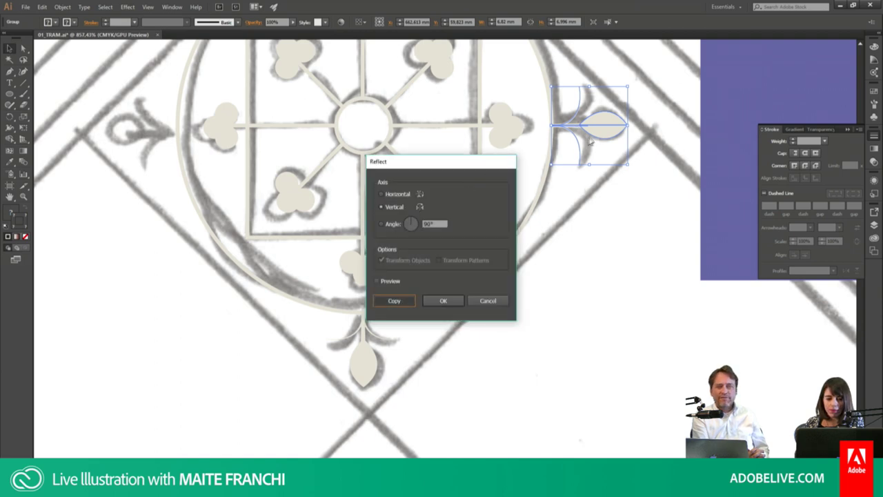
pyautogui.moveTo(576, 131); pyautogui.dragTo(131, 126)
# Step: Enlarge the purple square, rotate it 45° into a diamond and slide it under the ornament
pyautogui.click(177, 173)
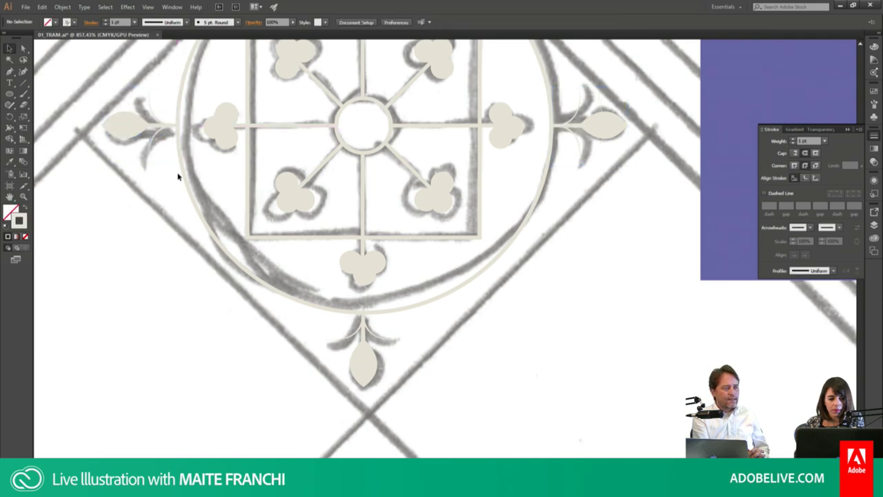
pyautogui.hotkey('ctrl', '-')
pyautogui.hotkey('ctrl', '-')
pyautogui.hotkey('ctrl', '-')
pyautogui.hotkey('ctrl', '-')
pyautogui.hotkey('ctrl', '-')
pyautogui.hotkey('ctrl', '-')
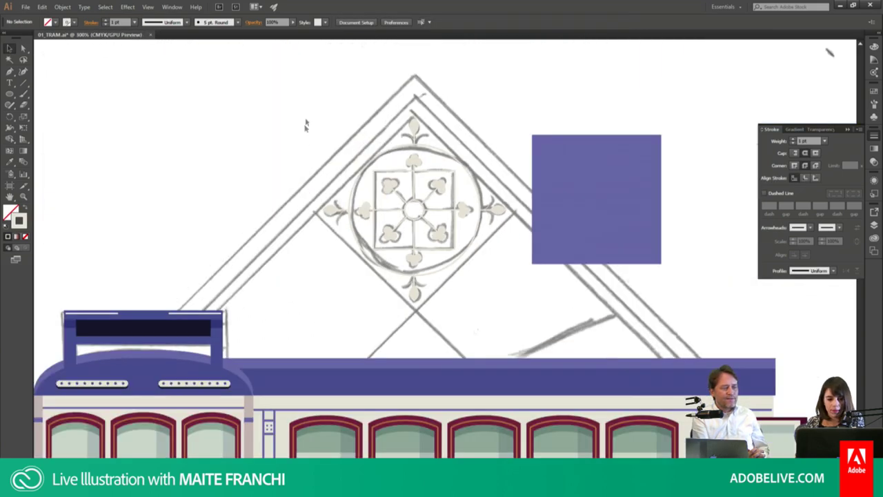
pyautogui.moveTo(307, 91); pyautogui.dragTo(501, 305)
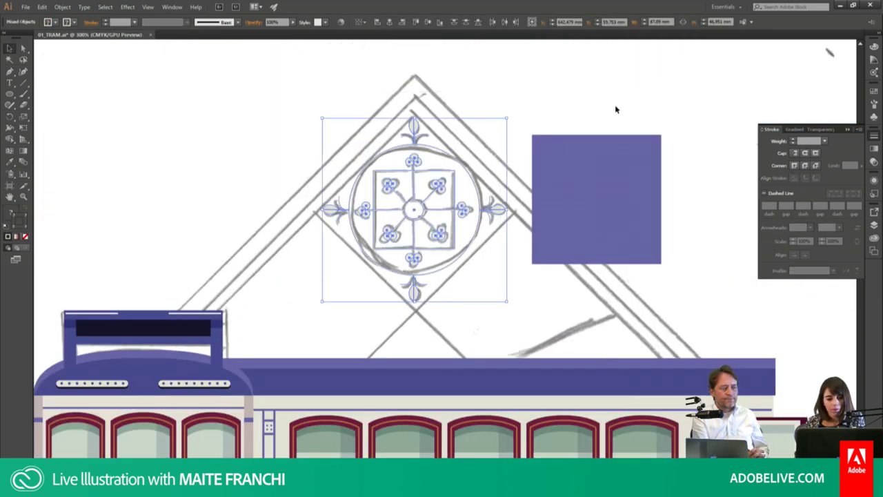
pyautogui.hotkey('ctrl', 'h')
pyautogui.click(599, 150)
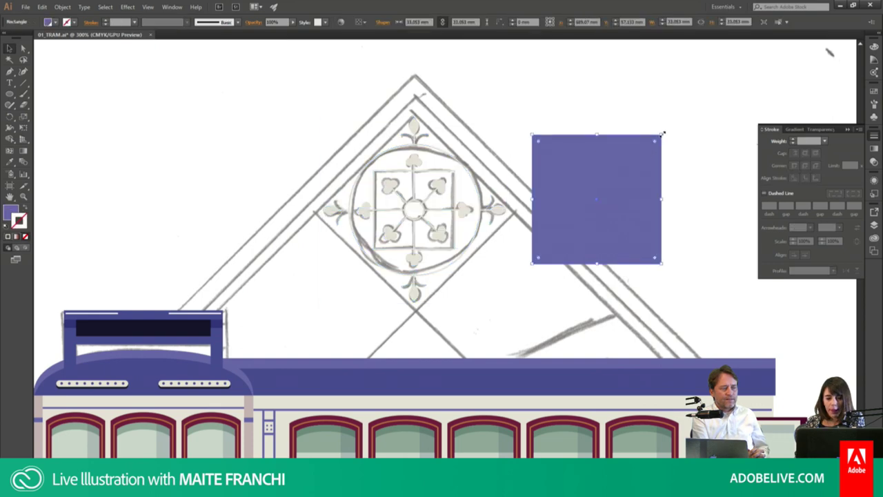
pyautogui.moveTo(660, 135)
pyautogui.mouseDown()
pyautogui.moveTo(666, 129)
pyautogui.moveTo(695, 199)
pyautogui.mouseUp()
pyautogui.moveTo(638, 194)
pyautogui.mouseDown()
pyautogui.moveTo(453, 198)
pyautogui.moveTo(458, 207)
pyautogui.mouseUp()
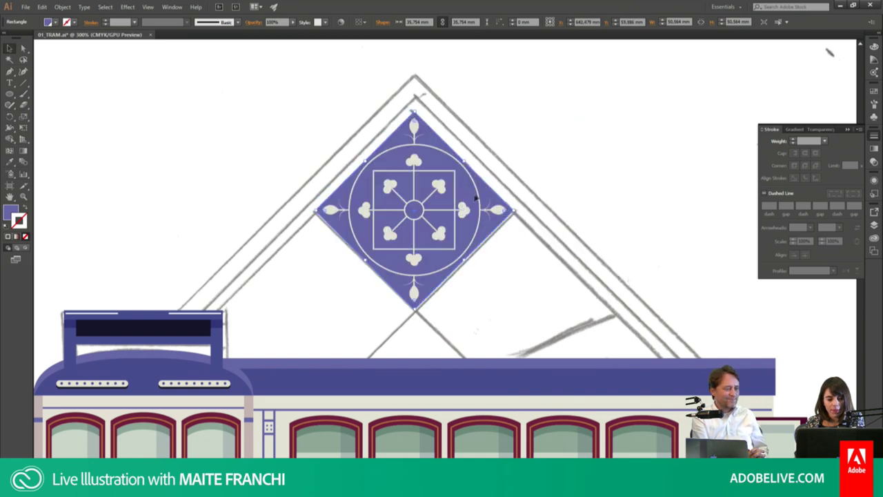
pyautogui.click(510, 169)
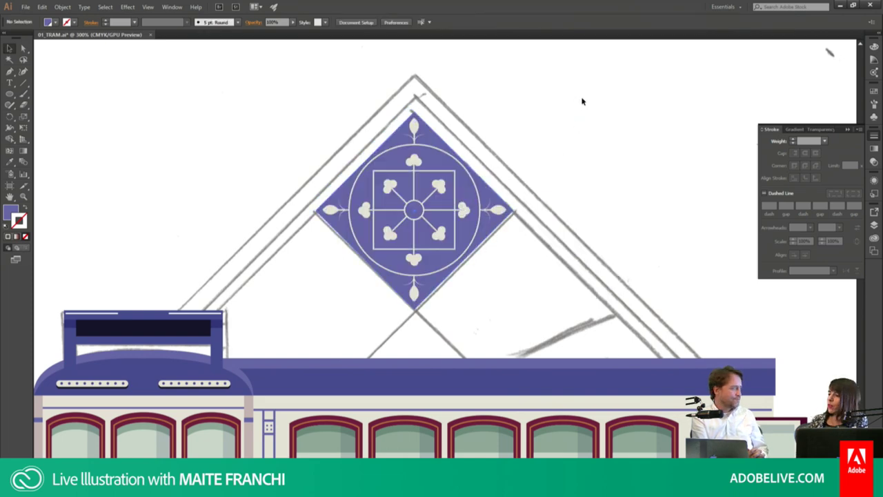
pyautogui.click(428, 148)
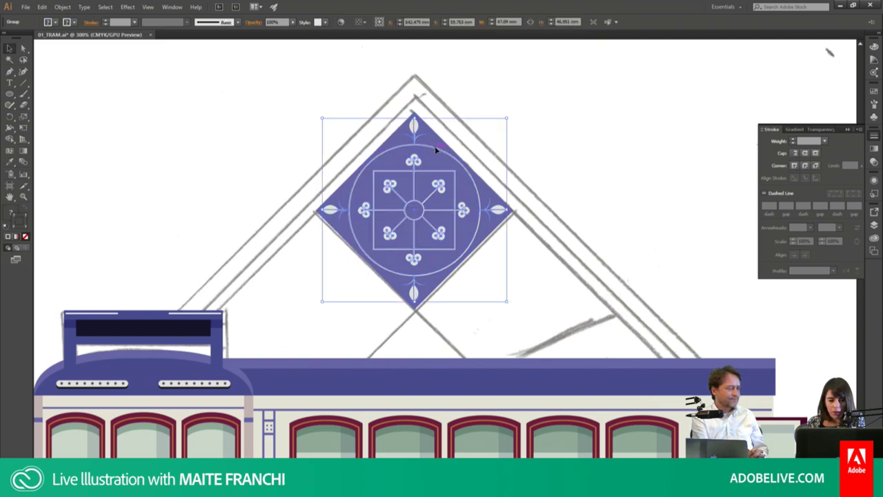
# Step: In isolation mode, scale the ornament down to fit inside the purple diamond
pyautogui.doubleClick(436, 149)
pyautogui.click(415, 129)
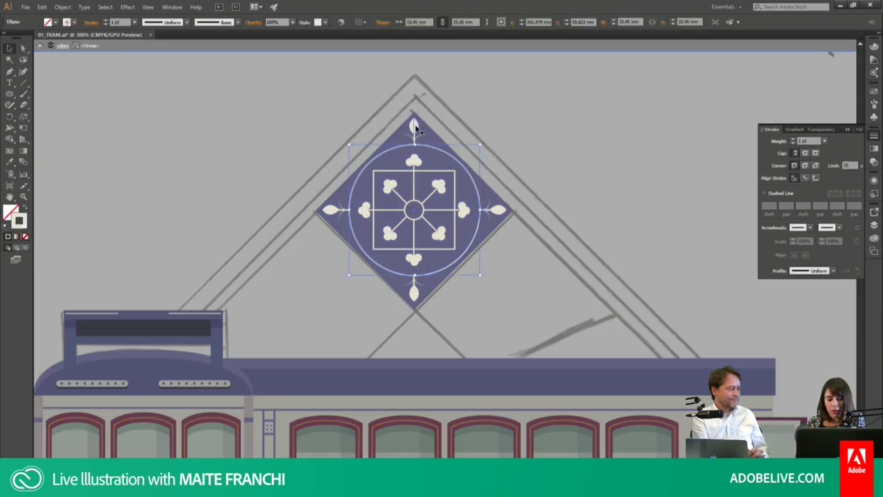
pyautogui.keyDown('shift'); pyautogui.click(415, 291); pyautogui.keyUp('shift')
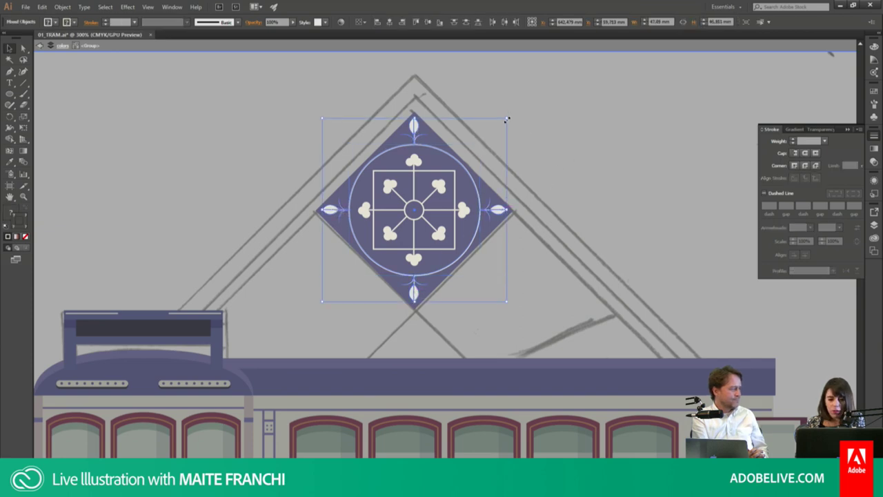
pyautogui.moveTo(506, 119); pyautogui.dragTo(508, 127)
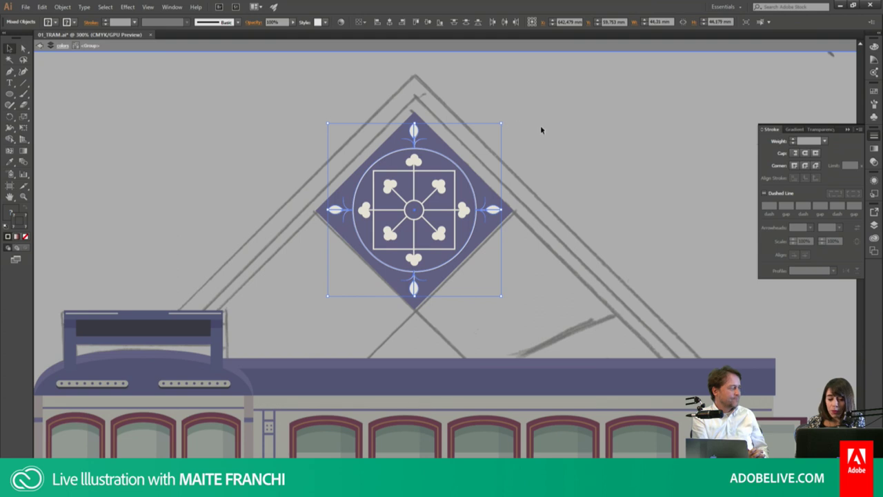
pyautogui.click(542, 128)
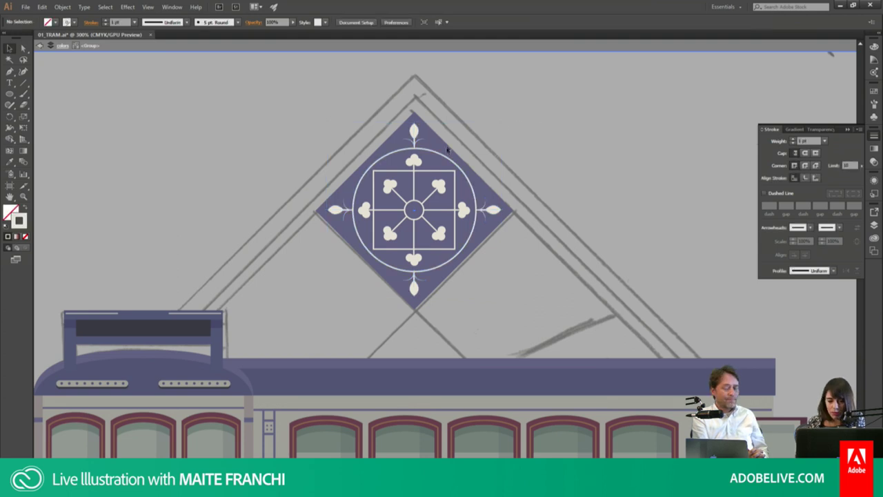
pyautogui.click(426, 207)
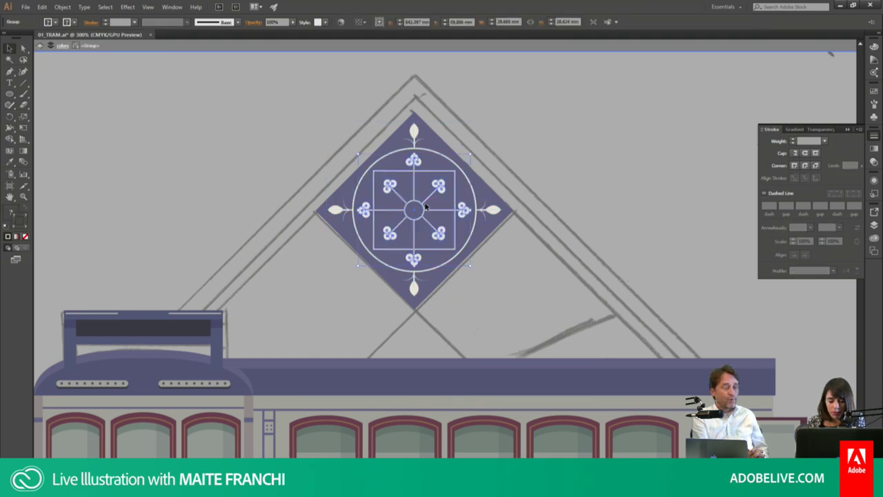
pyautogui.click(527, 146)
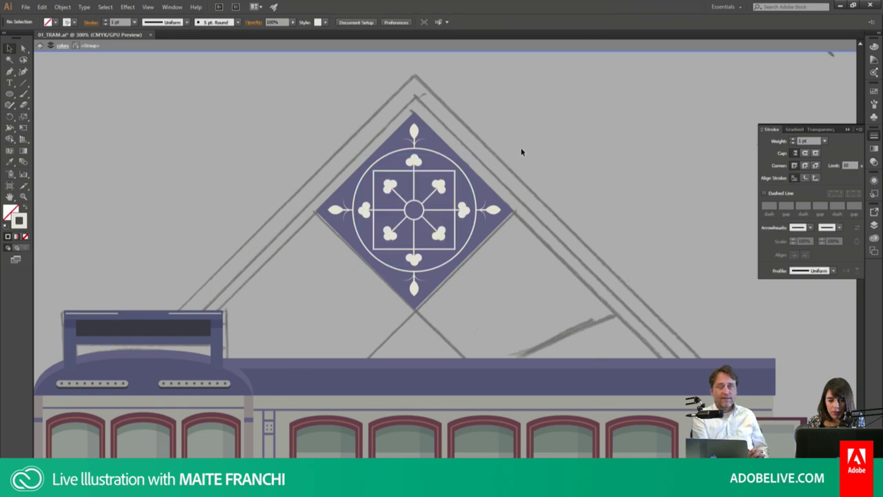
# Step: Set the outer circle's stroke weight to 1.5 pt and exit isolation mode
pyautogui.press('a')
pyautogui.click(469, 181)
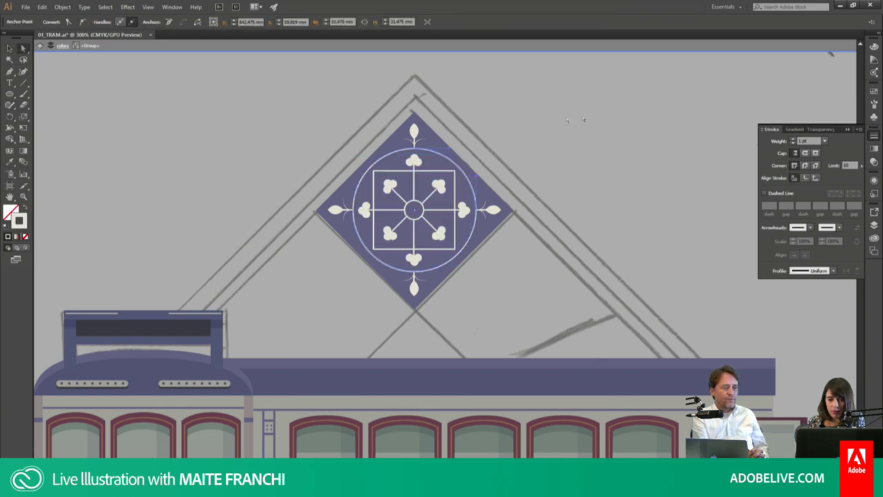
pyautogui.click(793, 140)
pyautogui.press('v')
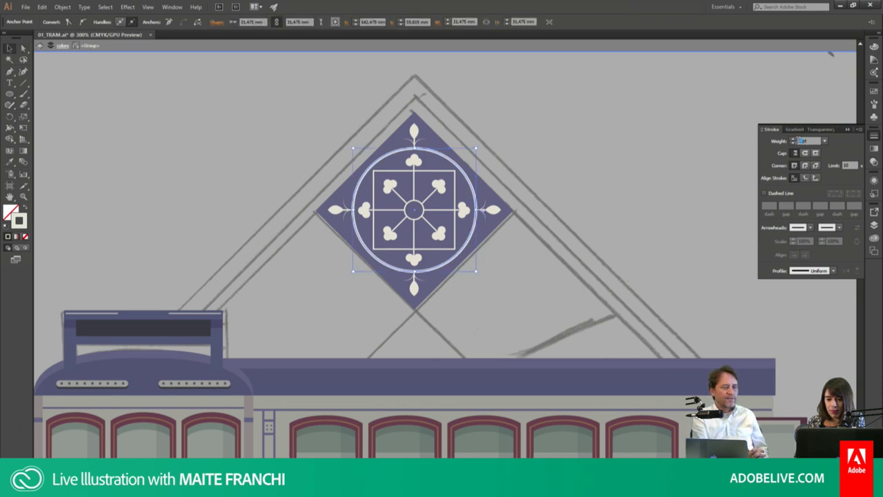
pyautogui.press('Return')
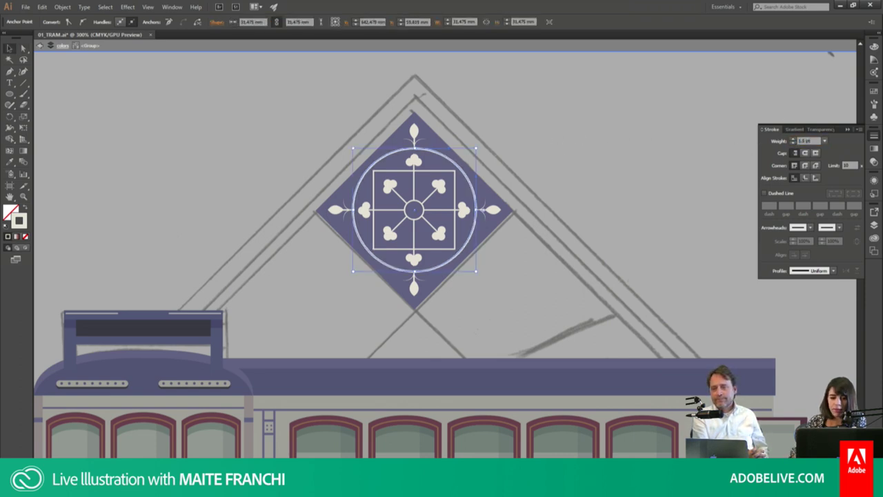
pyautogui.click(555, 152)
pyautogui.doubleClick(497, 119)
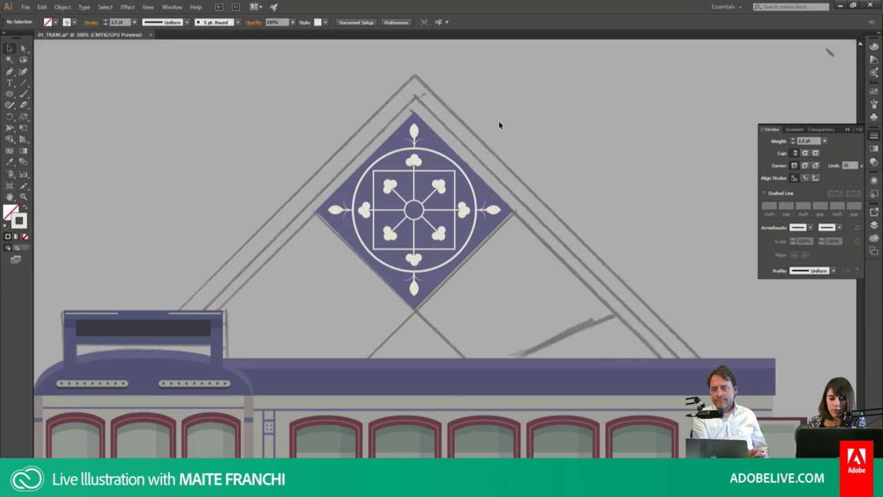
pyautogui.moveTo(302, 110); pyautogui.dragTo(550, 300)
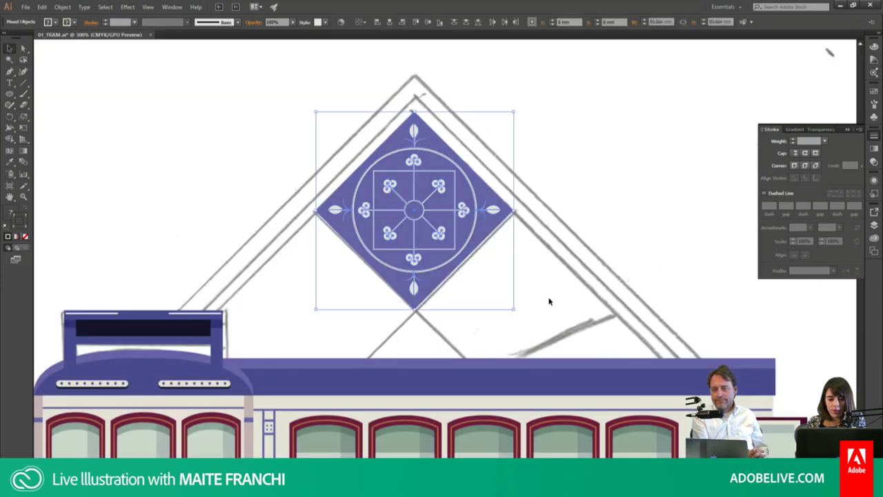
# Step: Save the purple tile artwork as a new symbol named azulejos in the Symbols panel
pyautogui.click(873, 108)
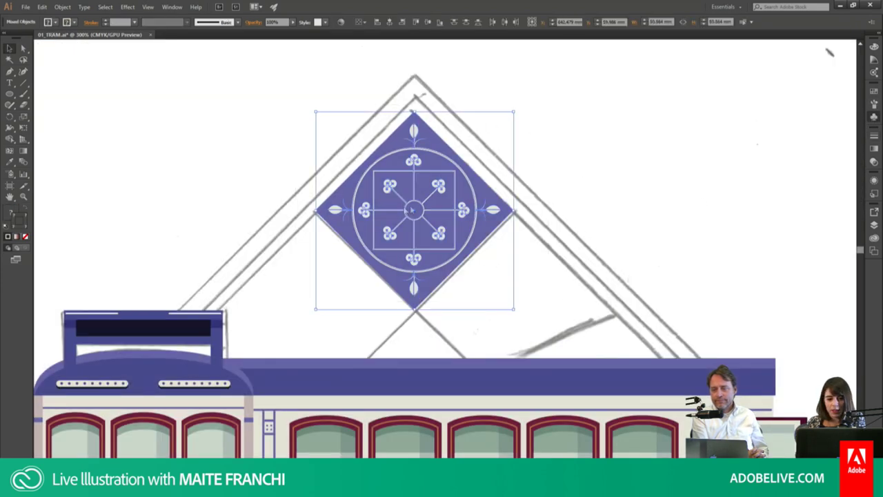
pyautogui.click(873, 117)
pyautogui.moveTo(568, 201)
pyautogui.mouseDown()
pyautogui.moveTo(802, 149)
pyautogui.moveTo(794, 140)
pyautogui.mouseUp()
pyautogui.write('azulejos')
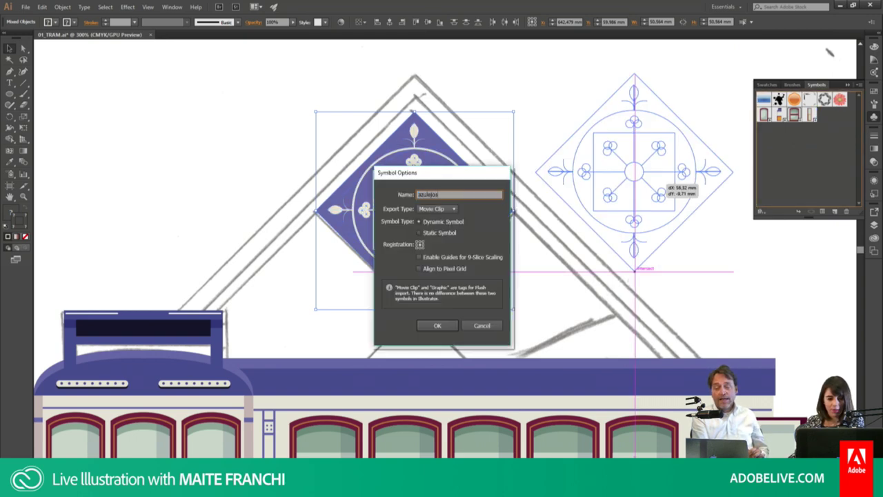
pyautogui.press('Return')
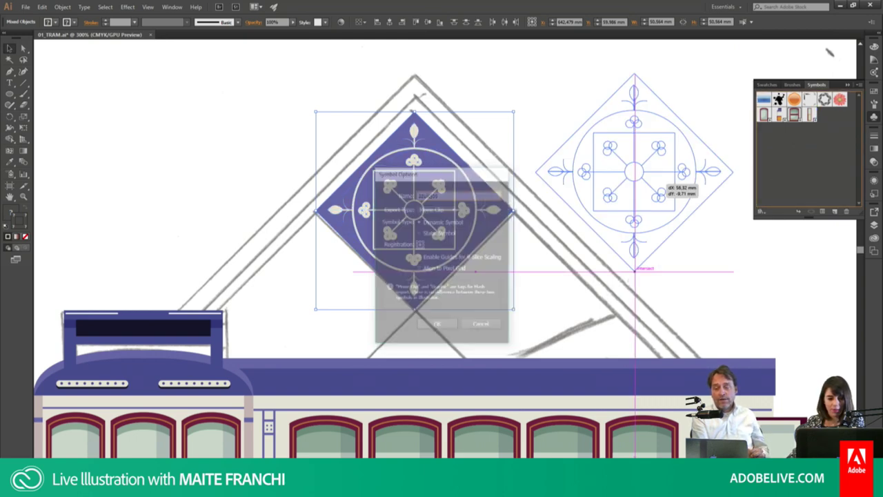
pyautogui.click(538, 117)
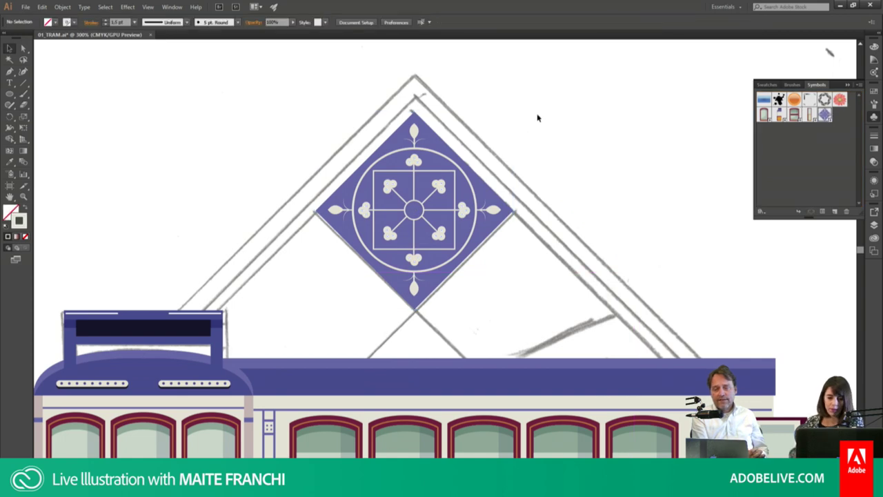
pyautogui.hotkey('ctrl', '-')
pyautogui.hotkey('ctrl', '-')
pyautogui.hotkey('ctrl', '-')
pyautogui.hotkey('ctrl', '-')
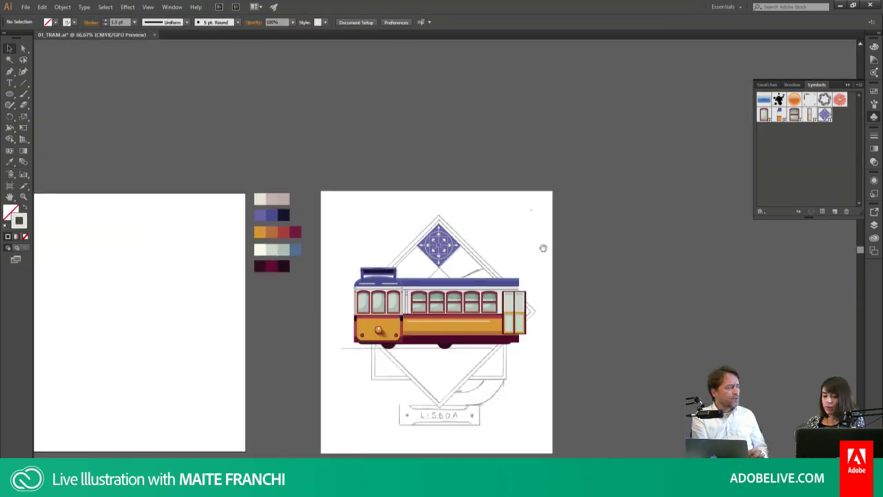
# Step: Copy the diamond azulejo tile off to the right of the artboard
pyautogui.moveTo(542, 246); pyautogui.dragTo(414, 175)
pyautogui.click(332, 179)
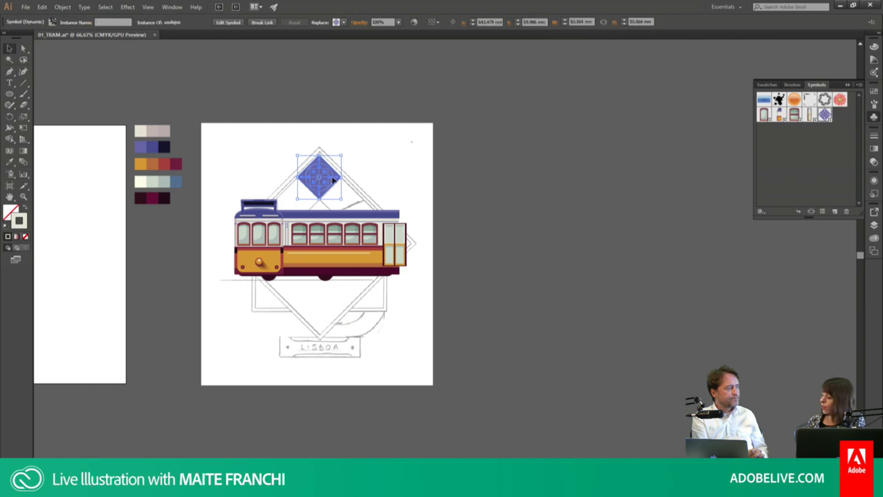
pyautogui.moveTo(336, 180); pyautogui.dragTo(526, 180)
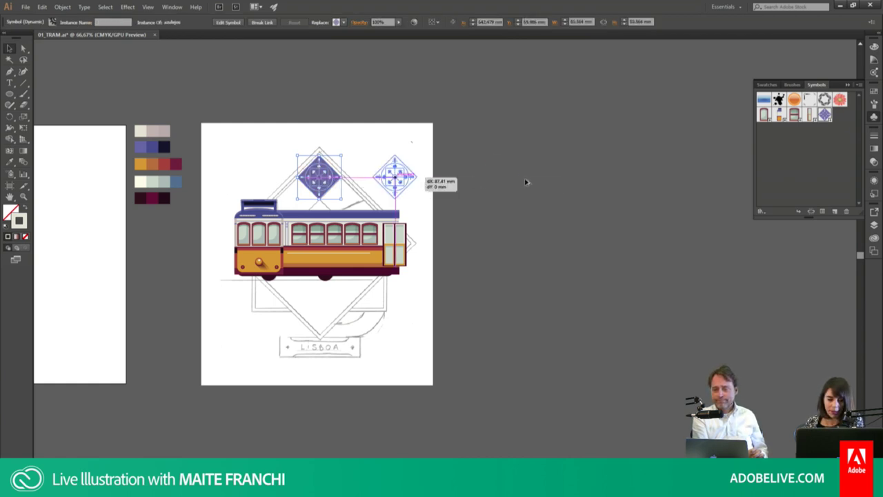
pyautogui.click(532, 240)
pyautogui.moveTo(531, 242); pyautogui.dragTo(427, 234)
# Step: Rotate the copied tile 45° into an upright square and duplicate it beside itself
pyautogui.click(424, 178)
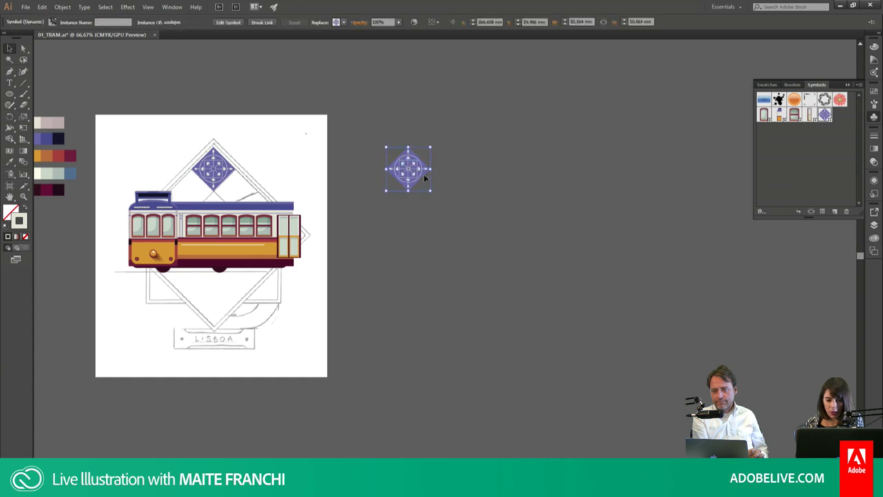
pyautogui.click(409, 166)
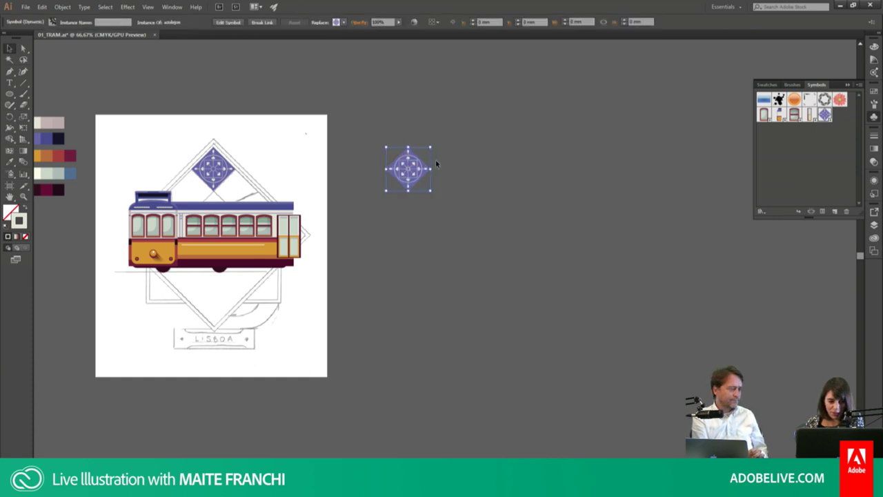
pyautogui.moveTo(436, 143)
pyautogui.mouseDown()
pyautogui.moveTo(445, 169)
pyautogui.moveTo(465, 170)
pyautogui.mouseUp()
pyautogui.click(465, 169)
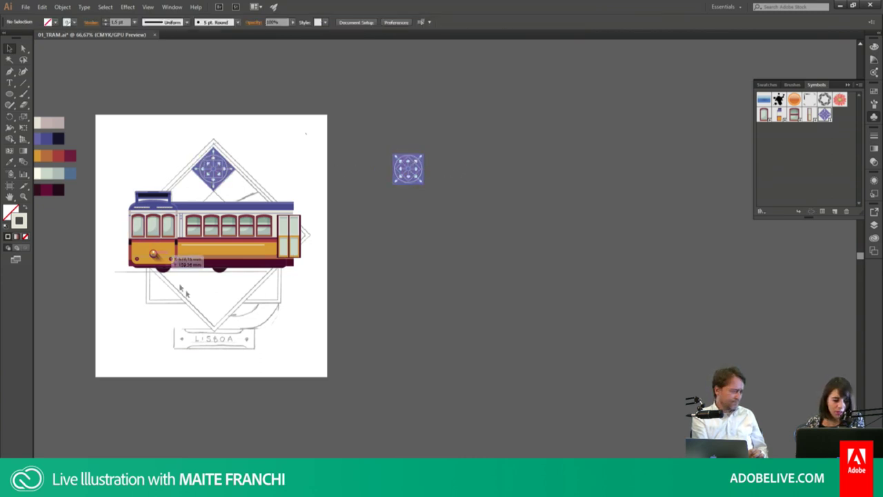
pyautogui.click(436, 178)
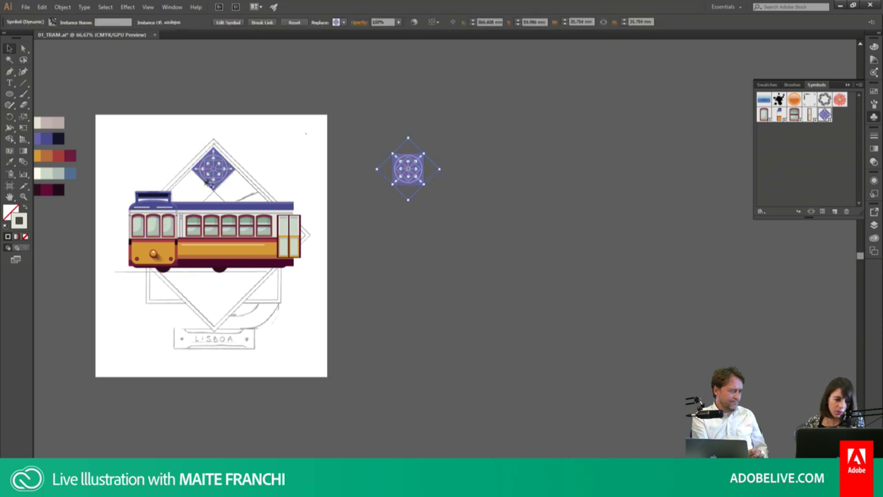
pyautogui.moveTo(410, 175); pyautogui.dragTo(452, 171)
# Step: Delete the extra copy and build a flush row of four tiles with Ctrl+D
pyautogui.press('z')
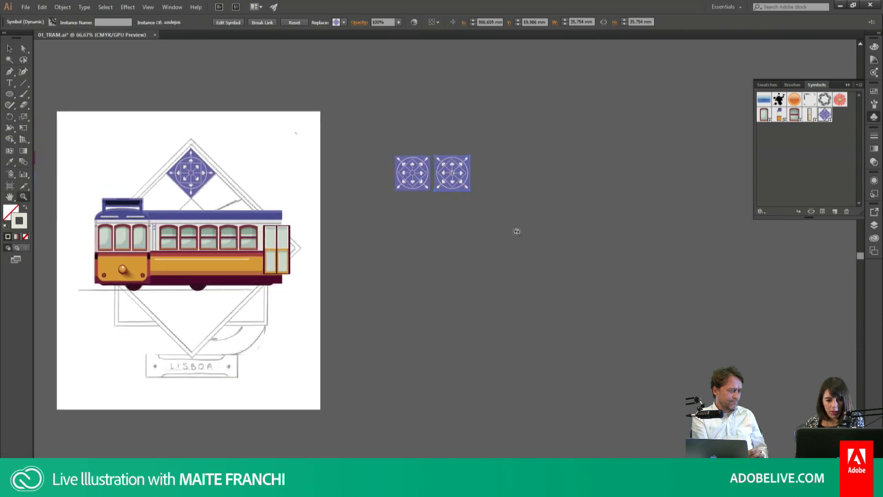
pyautogui.moveTo(515, 231); pyautogui.dragTo(518, 257)
pyautogui.press('v')
pyautogui.click(528, 256)
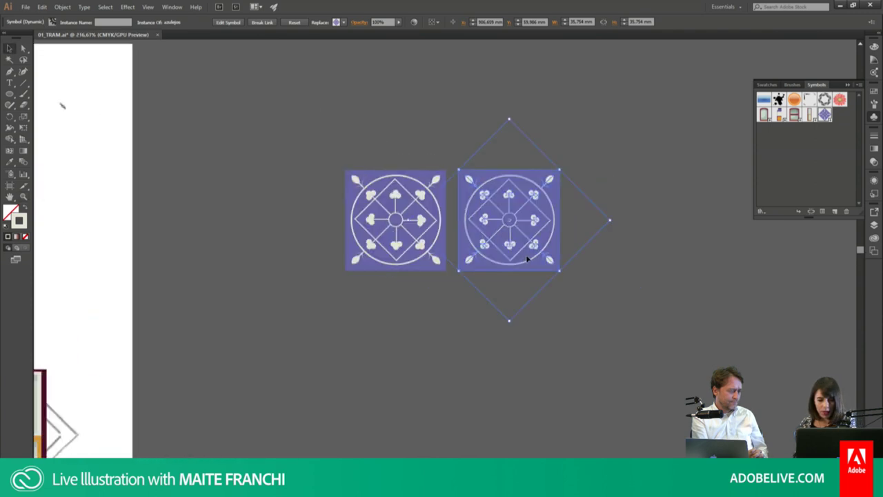
pyautogui.press('Delete')
pyautogui.moveTo(378, 231); pyautogui.dragTo(474, 233)
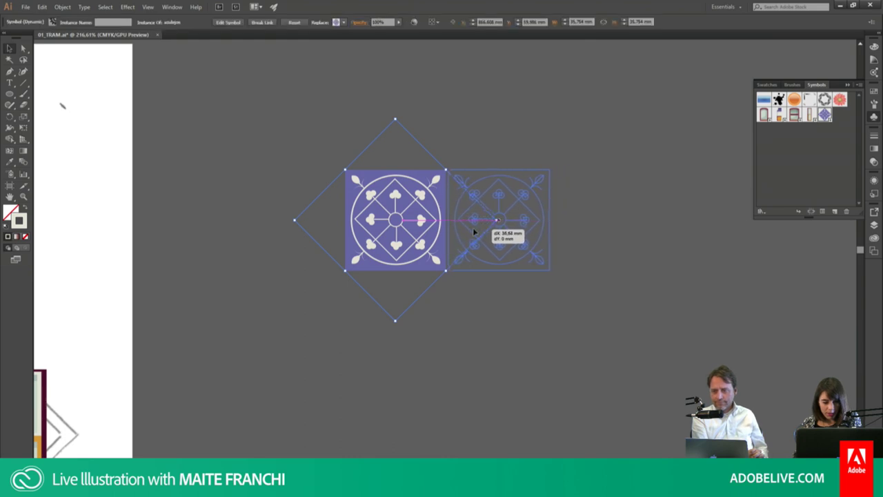
pyautogui.moveTo(473, 230); pyautogui.dragTo(474, 230)
pyautogui.hotkey('ctrl', 'd')
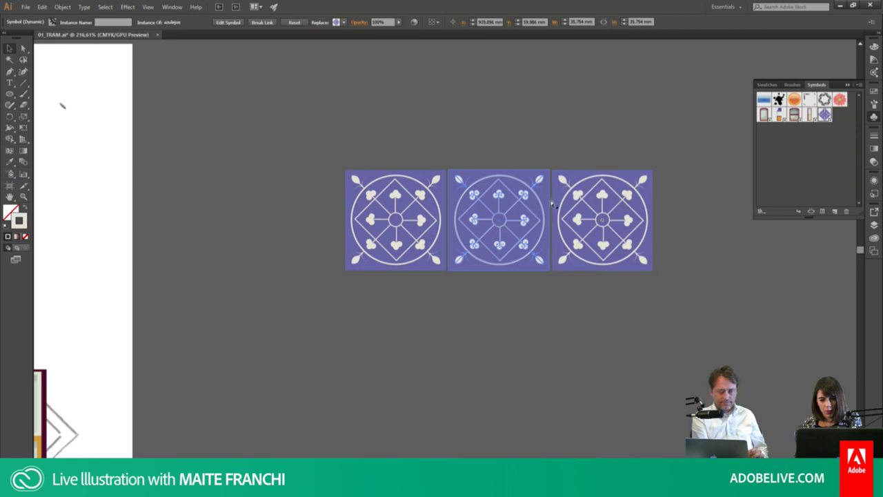
pyautogui.hotkey('ctrl', 'd')
# Step: Copy the four-tile row below and nudge it flush to form a second row
pyautogui.hotkey('ctrl', 'a')
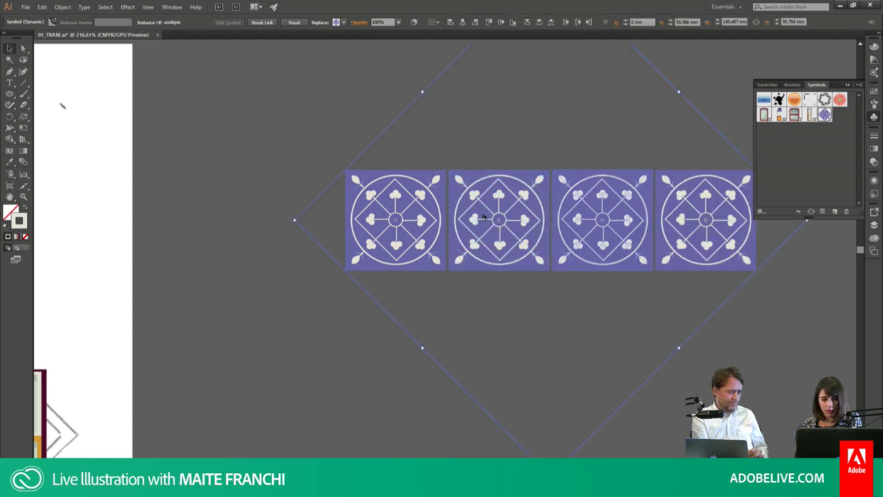
pyautogui.moveTo(485, 191)
pyautogui.mouseDown()
pyautogui.moveTo(486, 313)
pyautogui.moveTo(491, 305)
pyautogui.mouseUp()
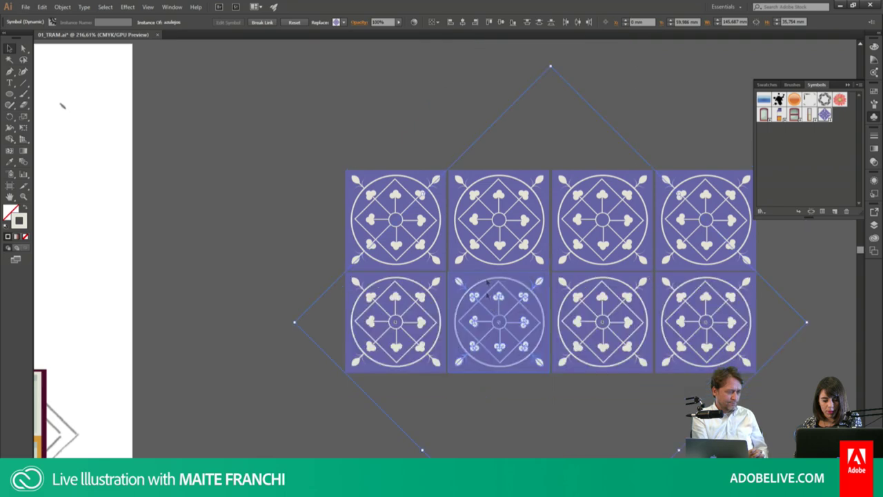
pyautogui.press('Down')
pyautogui.press('Down')
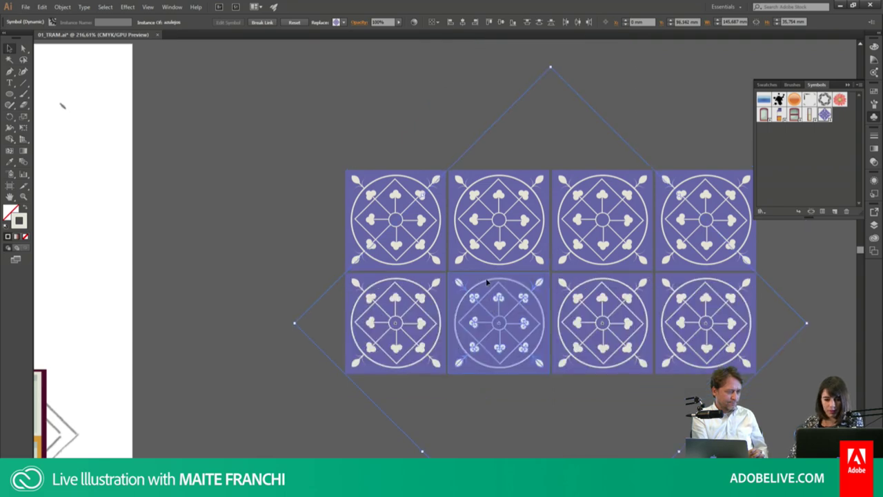
pyautogui.press('Down')
pyautogui.press('Down')
pyautogui.press('Up')
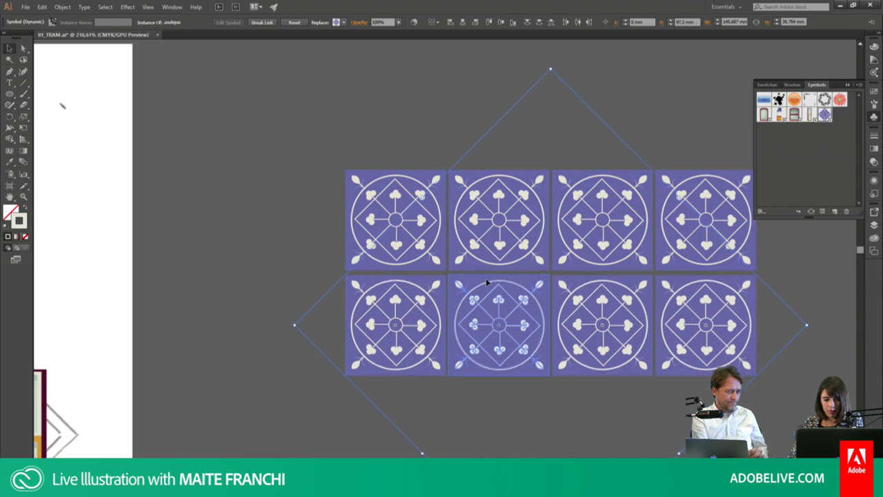
pyautogui.press('Up')
pyautogui.press('Up')
pyautogui.press('Up')
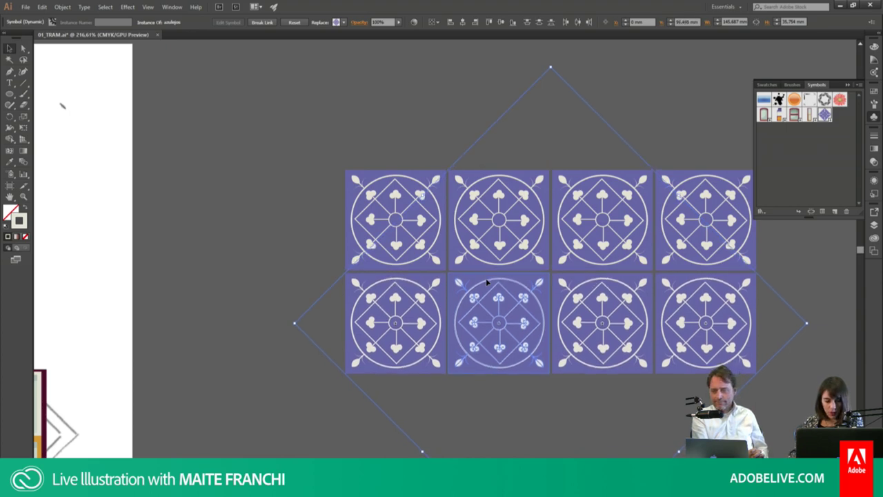
pyautogui.click(335, 152)
# Step: Duplicate the two rows downward and nudge them up to complete the 4×4 grid
pyautogui.click(752, 369)
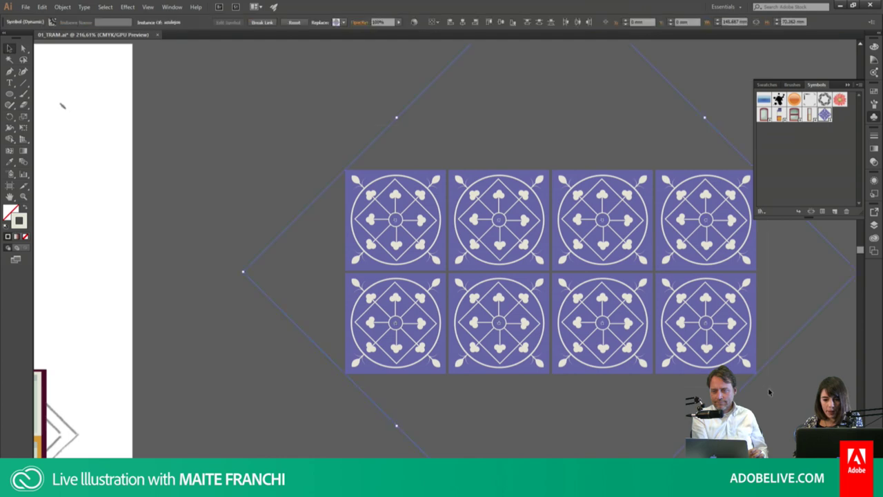
pyautogui.scroll(-2, 524, 227)
pyautogui.hscroll(1, 524, 228)
pyautogui.scroll(-5, 448, 103)
pyautogui.hscroll(2, 448, 103)
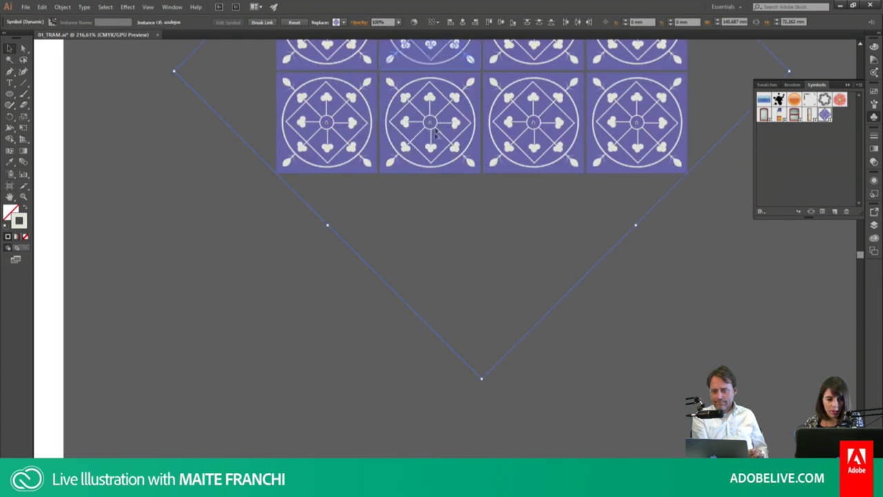
pyautogui.moveTo(432, 254)
pyautogui.mouseDown()
pyautogui.moveTo(432, 301)
pyautogui.moveTo(453, 261)
pyautogui.mouseUp()
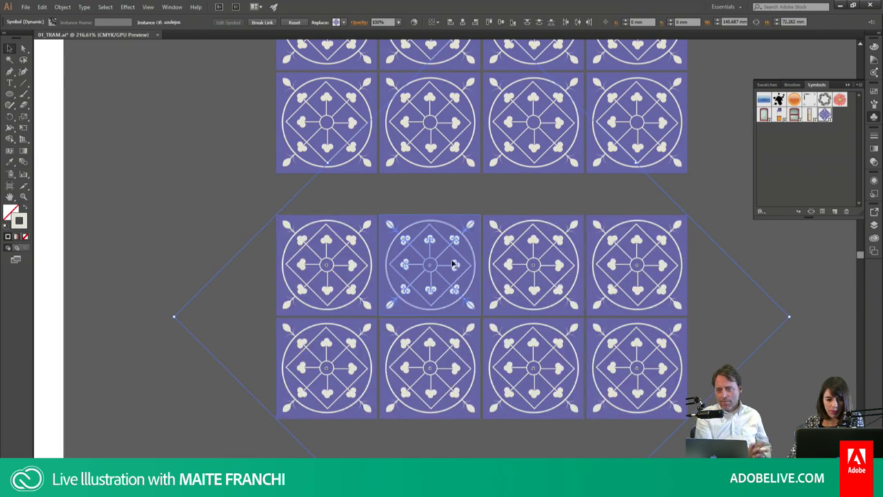
pyautogui.press('Up')
pyautogui.press('Up')
pyautogui.press('Up')
pyautogui.press('Up')
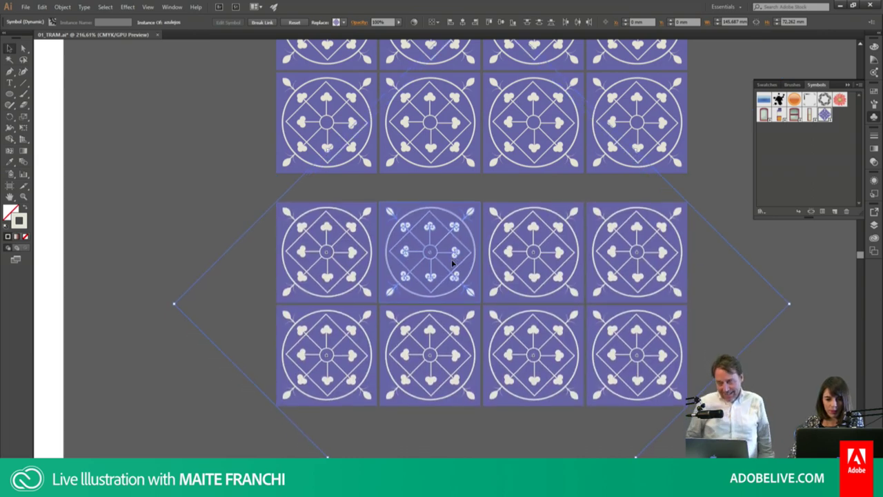
pyautogui.press('Up')
pyautogui.press('Up')
pyautogui.press('Up')
pyautogui.press('Up')
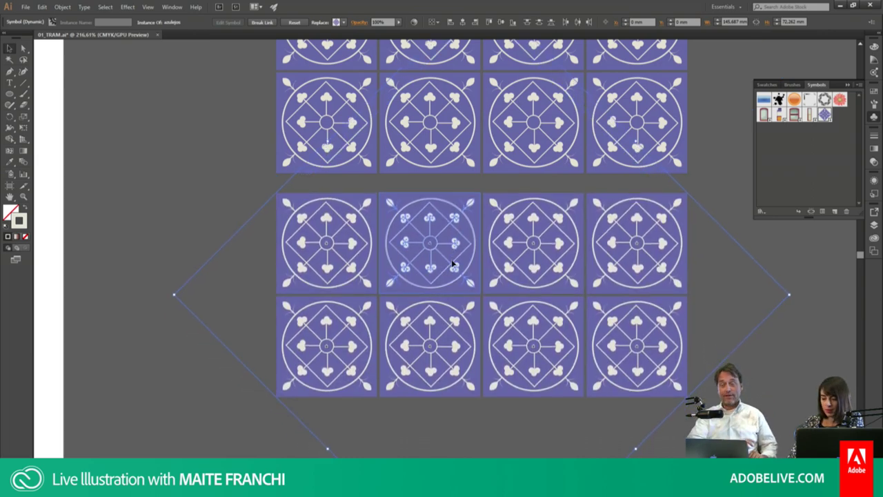
pyautogui.press('Up')
pyautogui.press('Up')
pyautogui.press('Up')
pyautogui.press('Up')
pyautogui.press('Up')
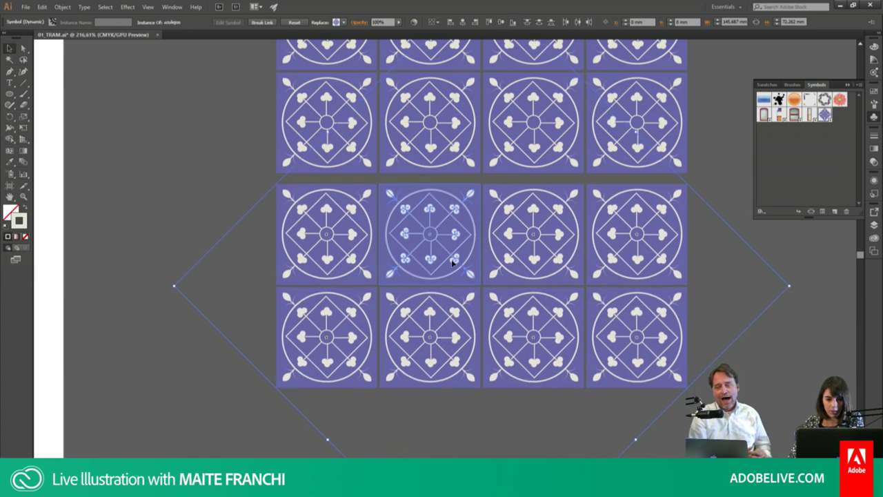
pyautogui.press('Up')
pyautogui.press('Up')
pyautogui.press('Up')
pyautogui.press('Up')
pyautogui.press('Up')
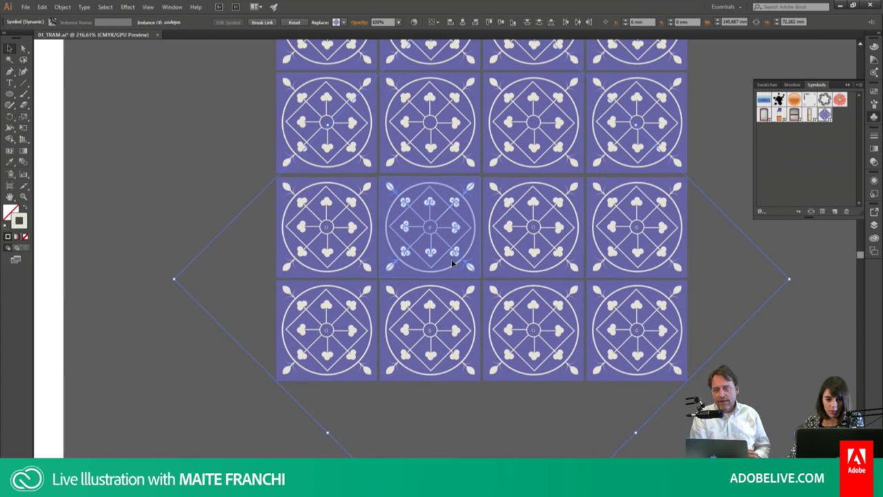
pyautogui.hotkey('ctrl', '-')
pyautogui.hotkey('ctrl', '-')
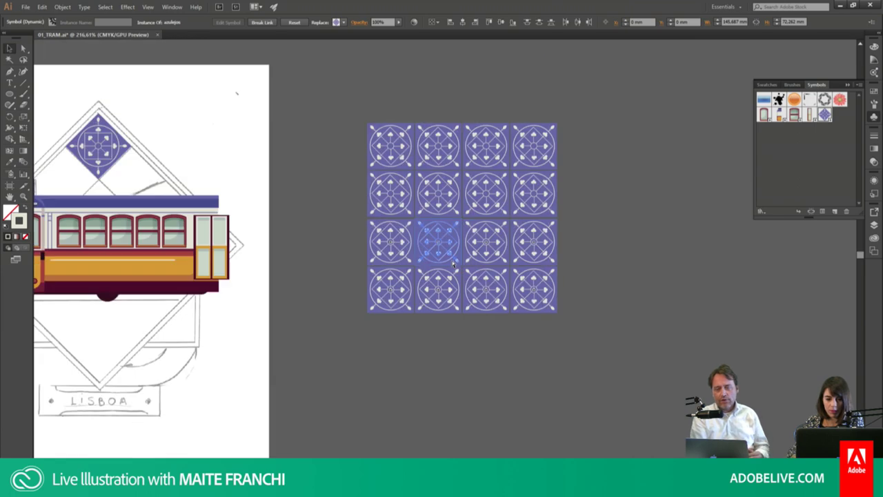
pyautogui.hotkey('ctrl', '-')
# Step: Rotate the whole 16-tile grid 45° into a diamond
pyautogui.click(528, 132)
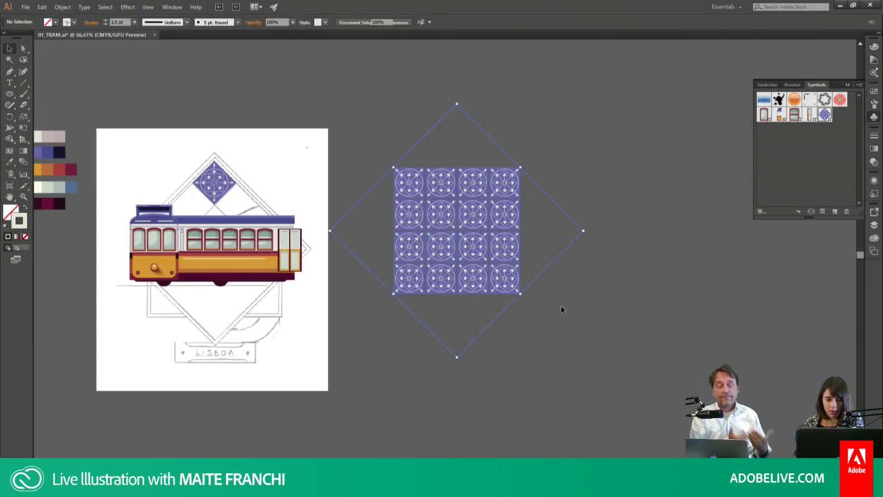
pyautogui.moveTo(560, 306); pyautogui.dragTo(553, 217)
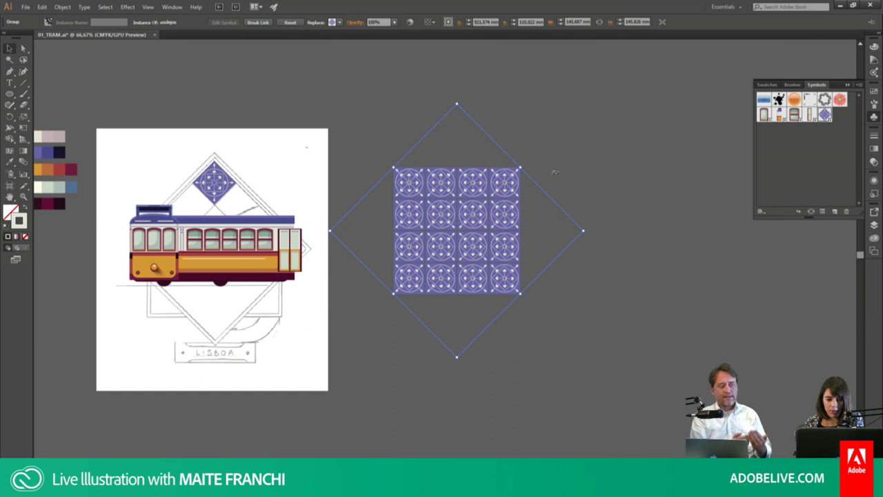
pyautogui.moveTo(561, 176); pyautogui.dragTo(556, 163)
pyautogui.click(416, 161)
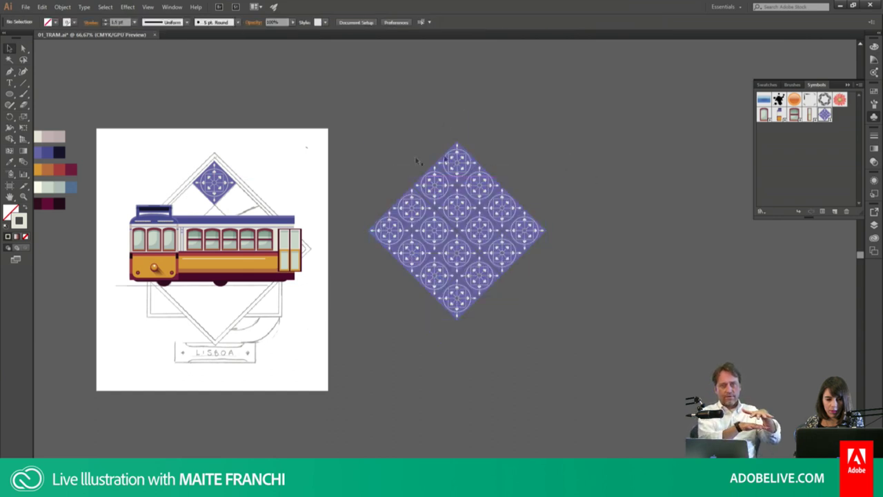
# Step: Set the single tile aside and move the tile diamond over the tram artboard
pyautogui.moveTo(214, 181); pyautogui.dragTo(564, 180)
pyautogui.click(510, 238)
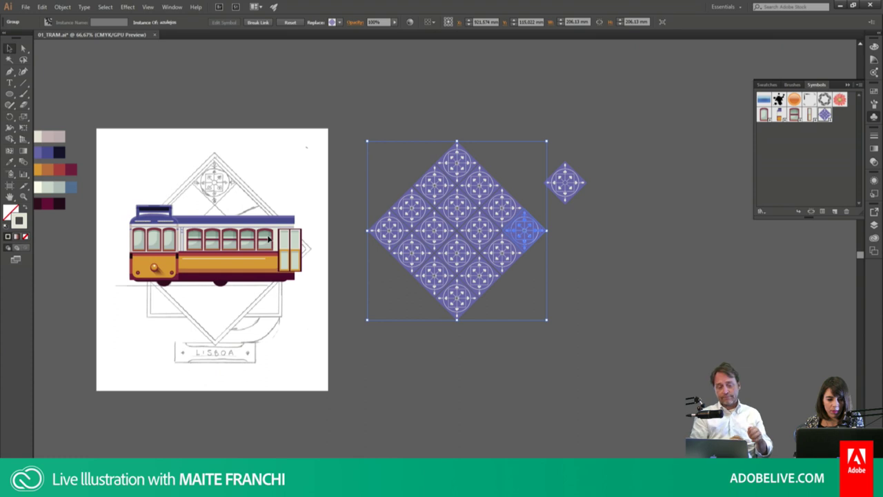
pyautogui.moveTo(529, 231); pyautogui.dragTo(525, 231)
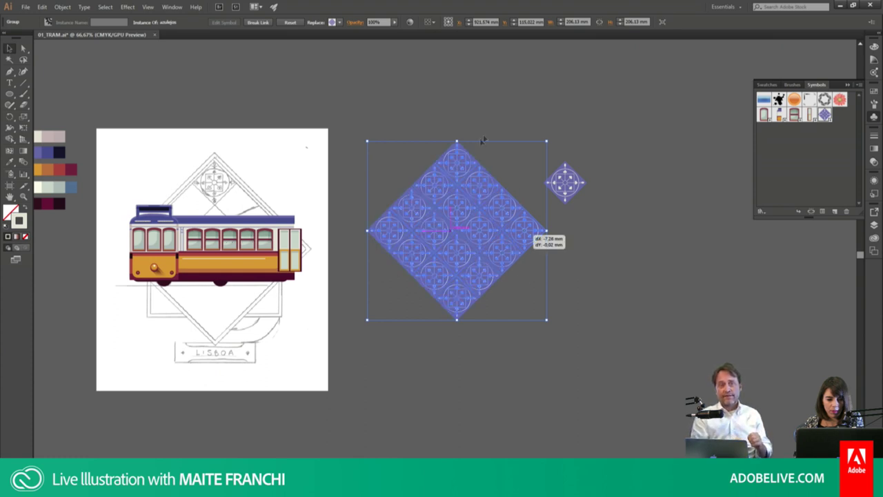
pyautogui.moveTo(483, 140); pyautogui.dragTo(204, 144)
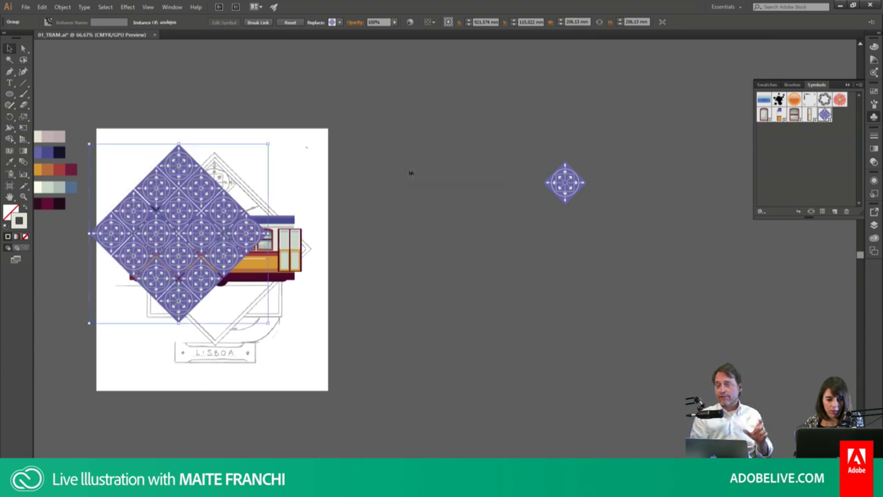
# Step: Send the tile group backward behind the tram and check its place in the colors layer
pyautogui.rightClick(208, 196)
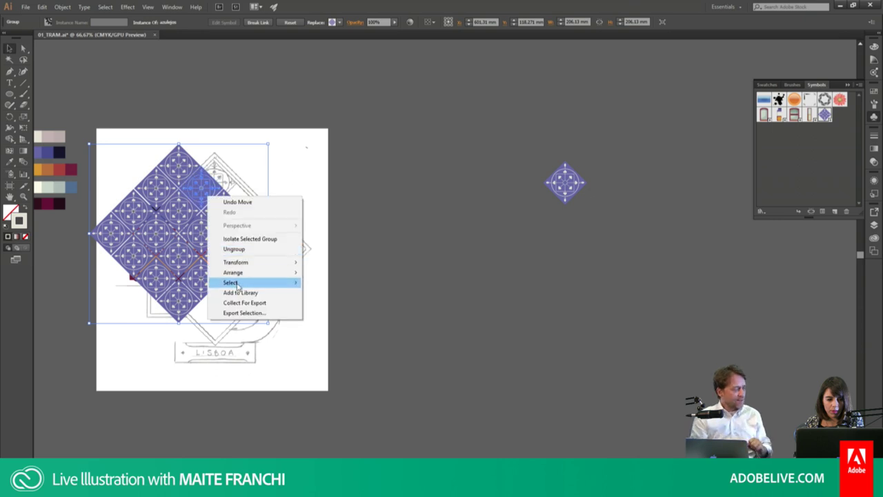
pyautogui.click(168, 303)
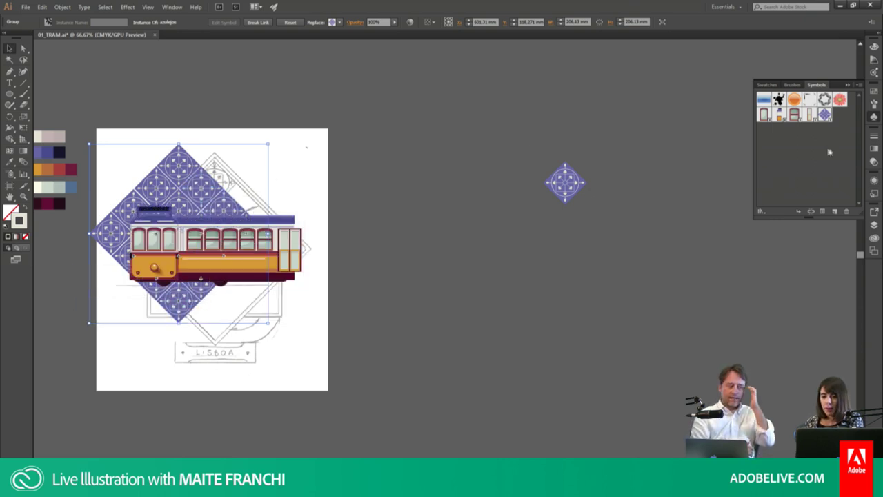
pyautogui.click(870, 234)
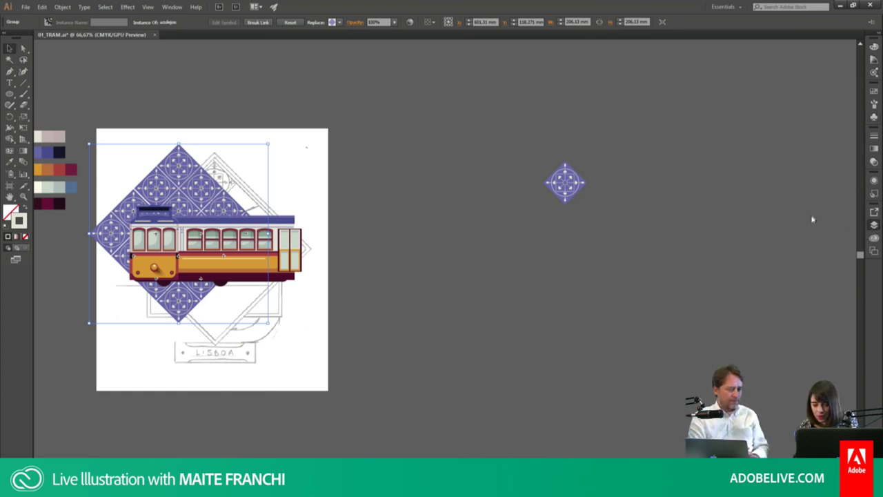
pyautogui.click(782, 217)
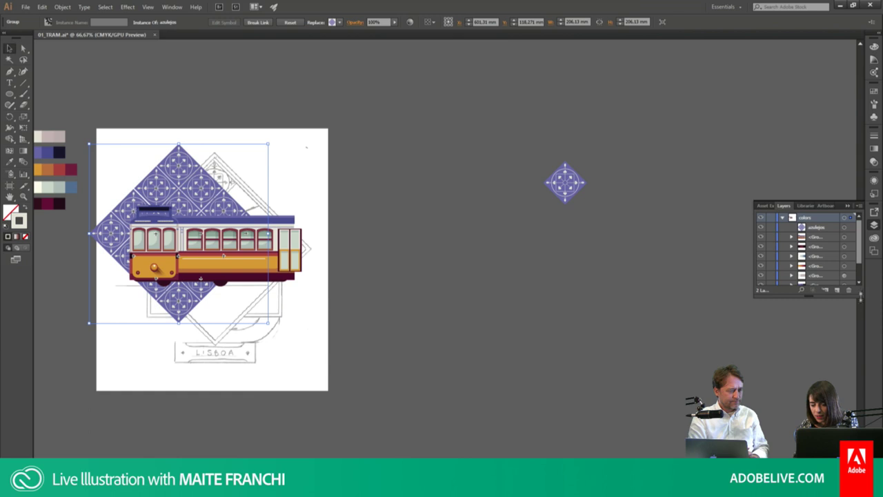
pyautogui.moveTo(860, 297); pyautogui.dragTo(859, 420)
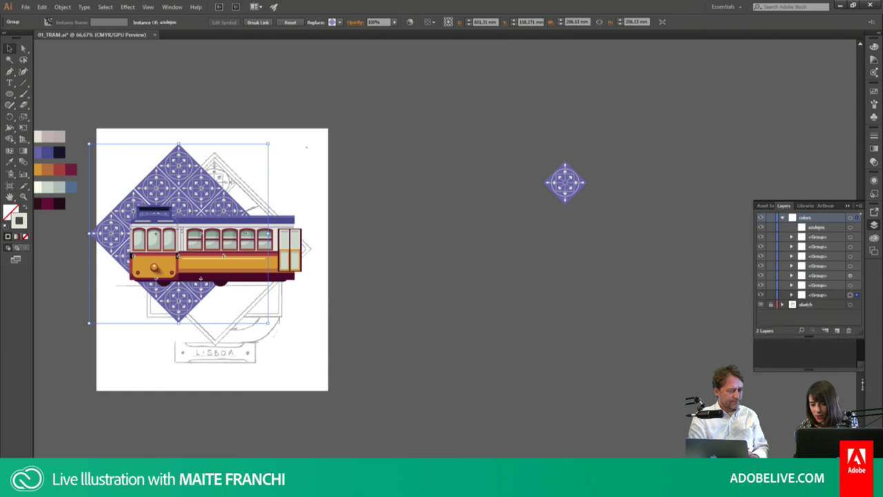
pyautogui.click(817, 228)
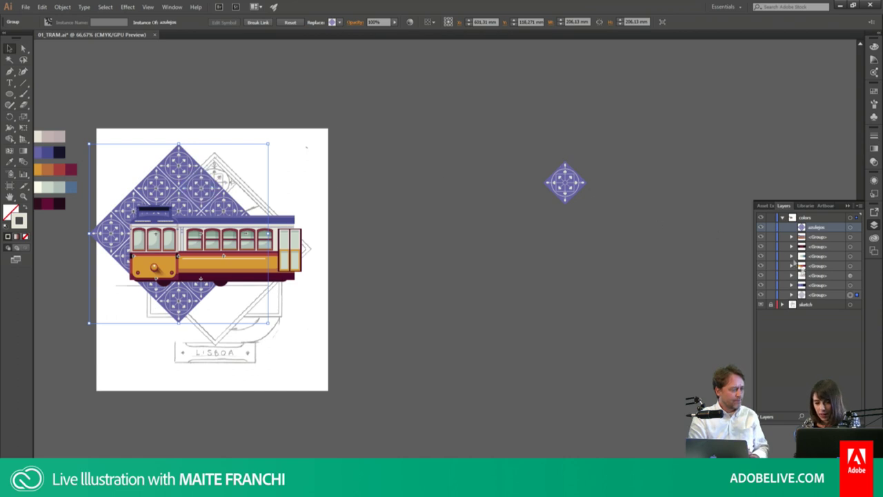
pyautogui.click(856, 295)
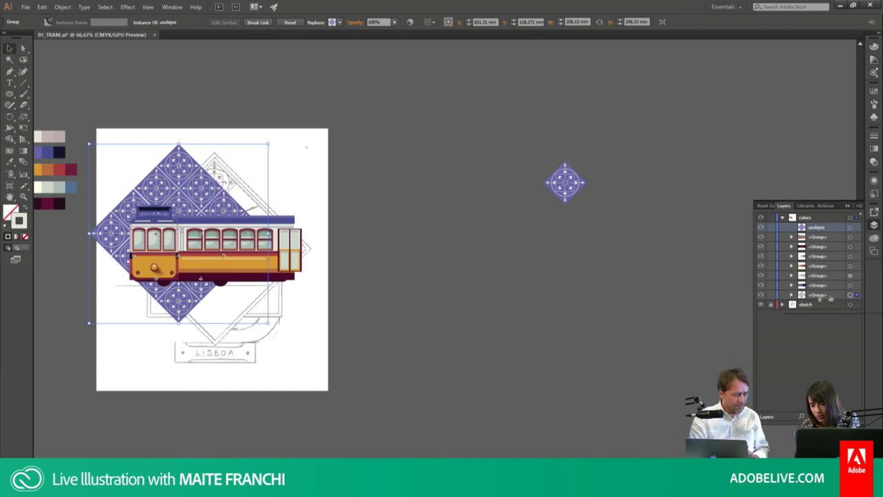
pyautogui.click(791, 295)
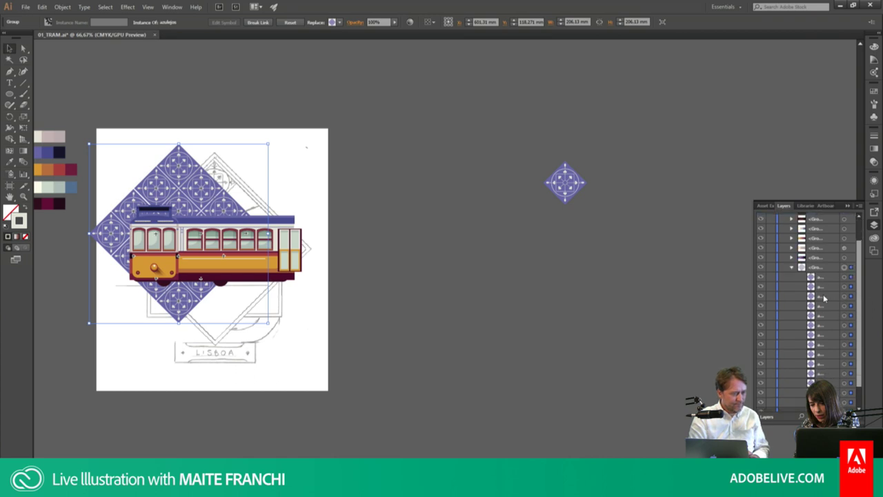
pyautogui.scroll(-1, 825, 310)
pyautogui.scroll(1, 792, 298)
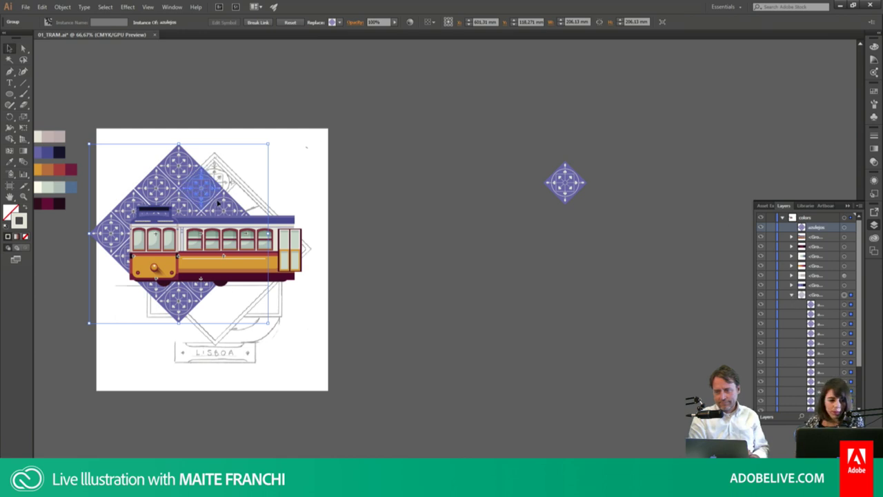
# Step: Nudge the tile diamond into alignment with the sketched diamond outline
pyautogui.click(293, 199)
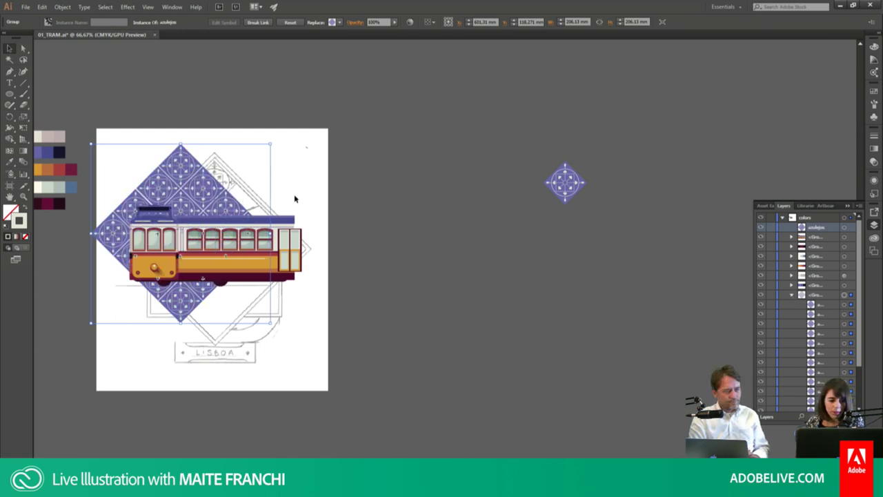
pyautogui.moveTo(299, 335); pyautogui.dragTo(377, 341)
pyautogui.scroll(3, 296, 258)
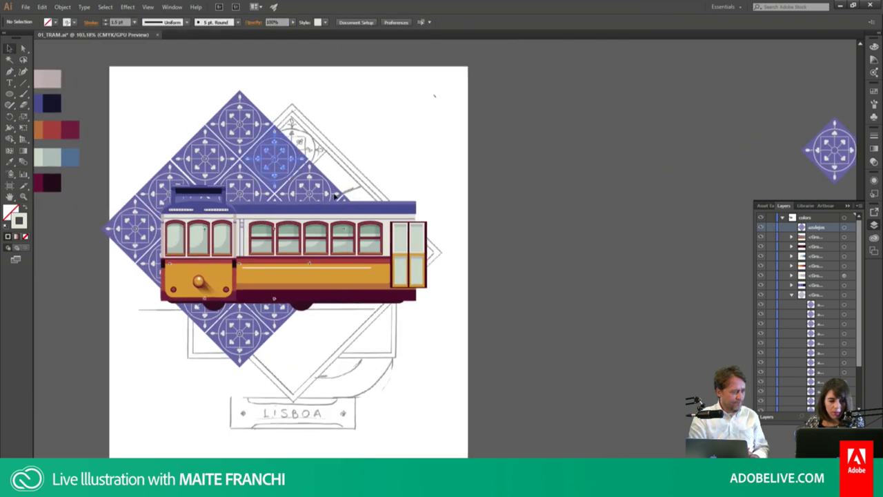
pyautogui.hotkey('ctrl', 'z')
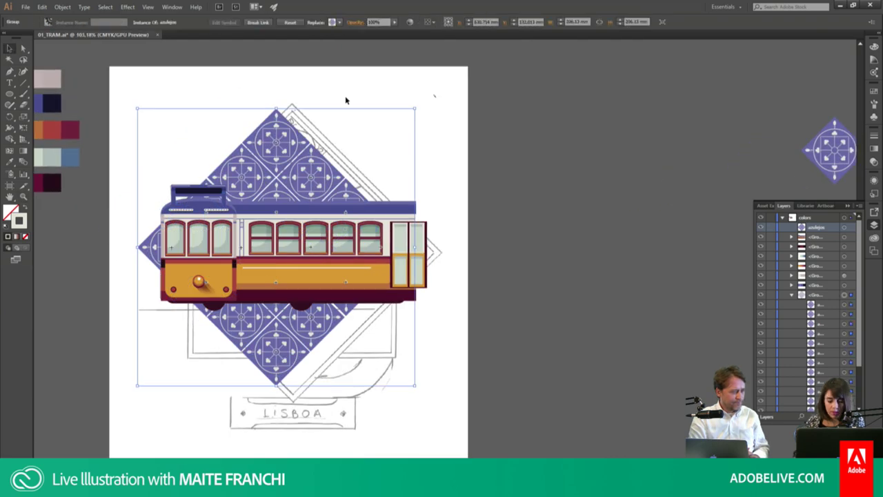
pyautogui.press('Right')
pyautogui.press('Right')
pyautogui.press('Right')
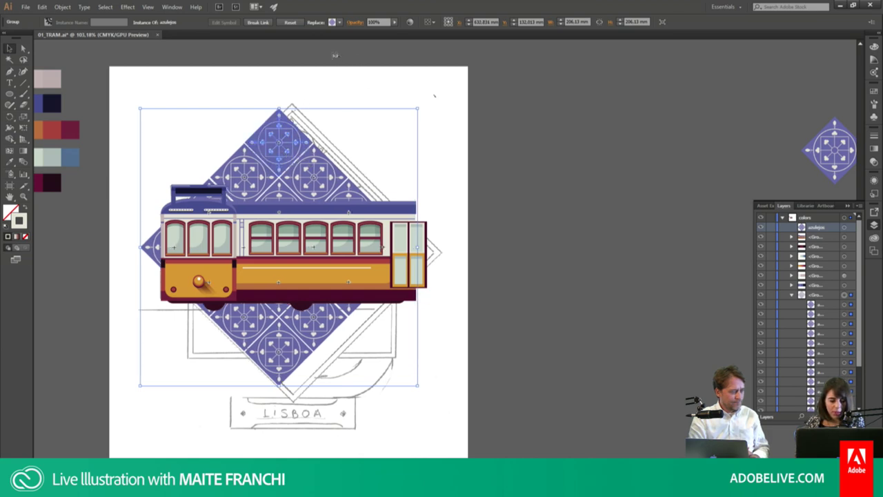
pyautogui.hotkey('ctrl', 'z')
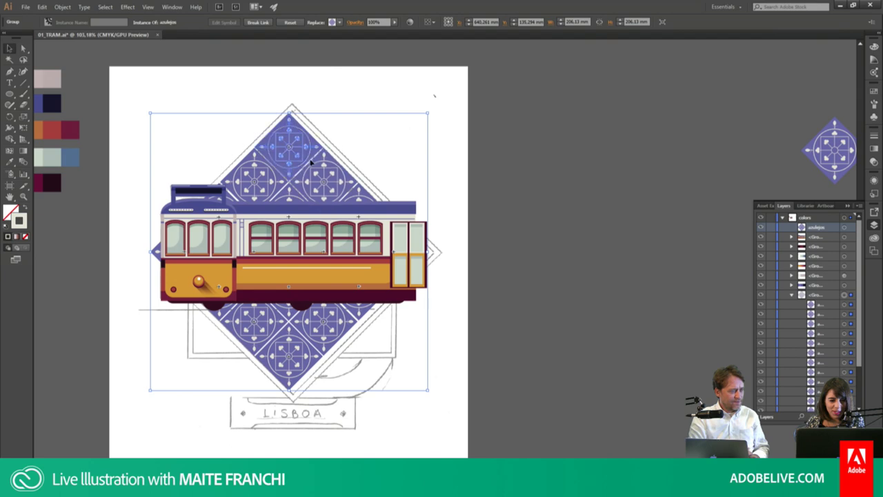
pyautogui.moveTo(340, 153); pyautogui.dragTo(349, 150)
# Step: Draw a thin rectangle under the tram's wheels filled with the tram's dark maroon
pyautogui.click(371, 142)
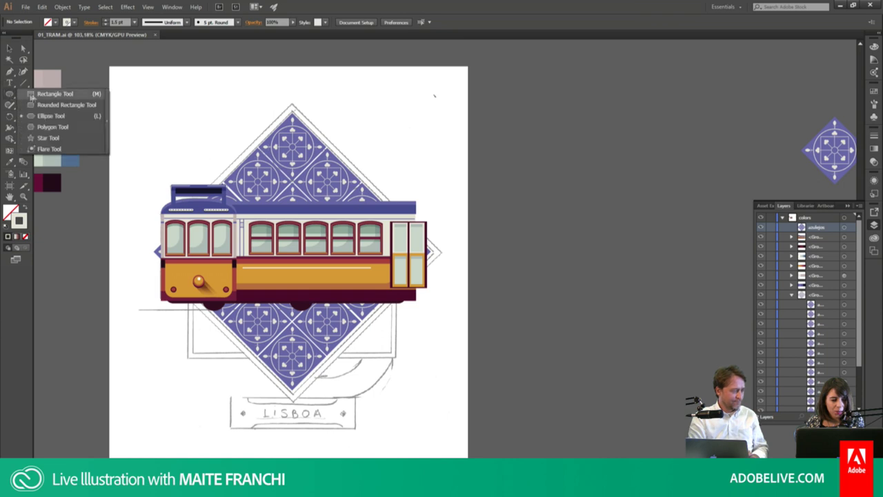
pyautogui.moveTo(10, 93); pyautogui.dragTo(41, 90)
pyautogui.moveTo(140, 308); pyautogui.dragTo(391, 308)
pyautogui.click(215, 305)
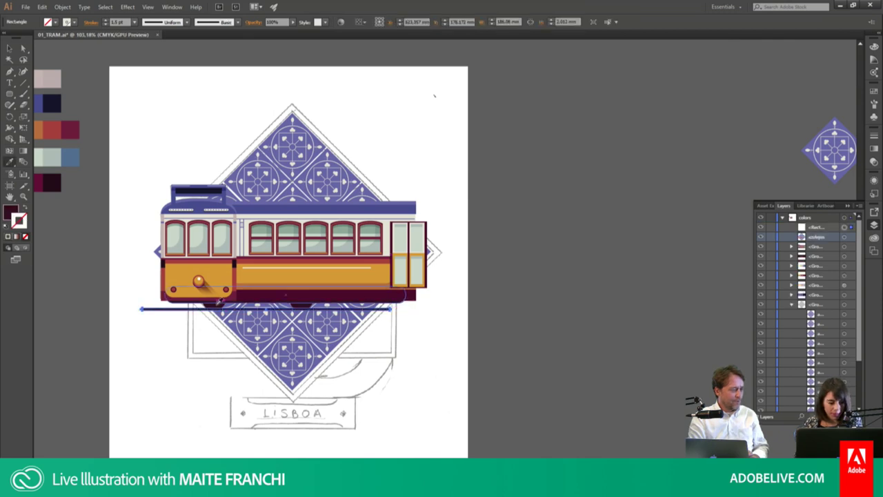
pyautogui.press('v')
pyautogui.click(455, 183)
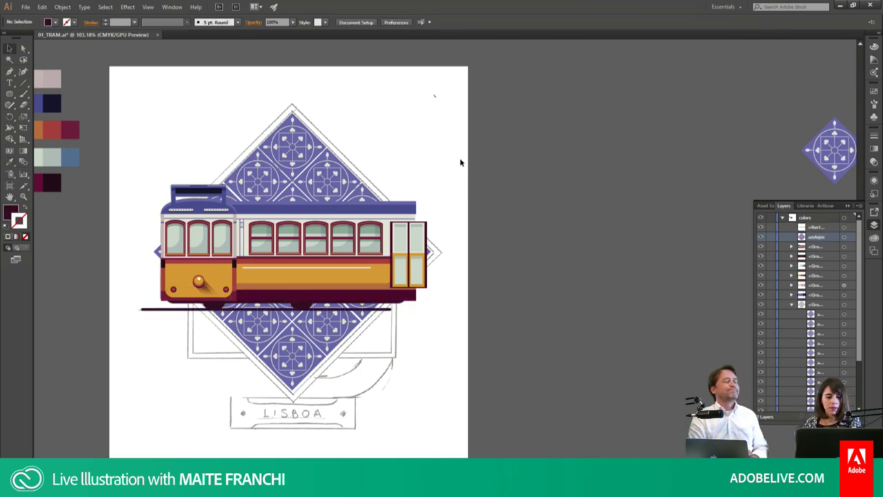
pyautogui.click(10, 93)
# Step: Draw a large square with a 1 pt stroke and no fill beside the tram
pyautogui.moveTo(370, 116); pyautogui.dragTo(590, 312)
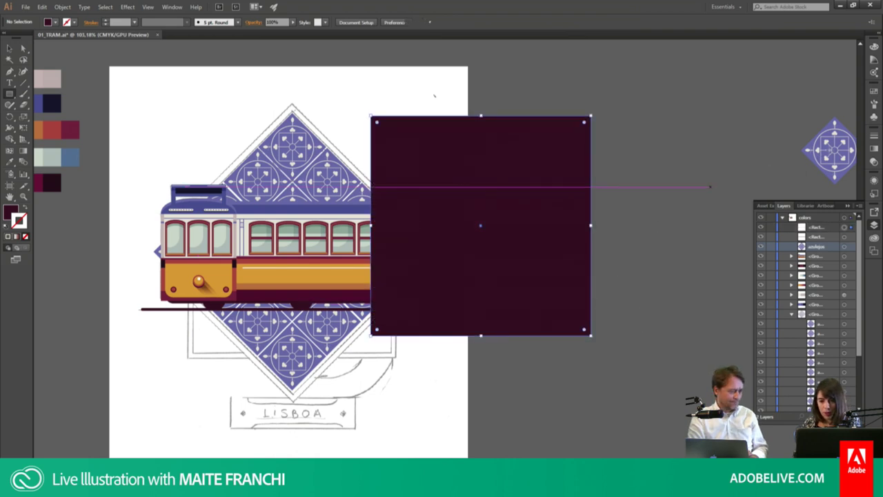
pyautogui.click(842, 133)
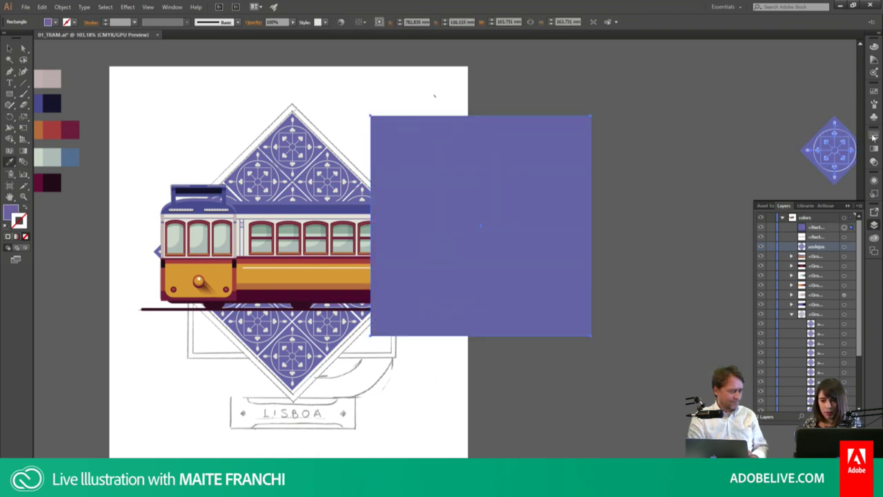
pyautogui.click(875, 95)
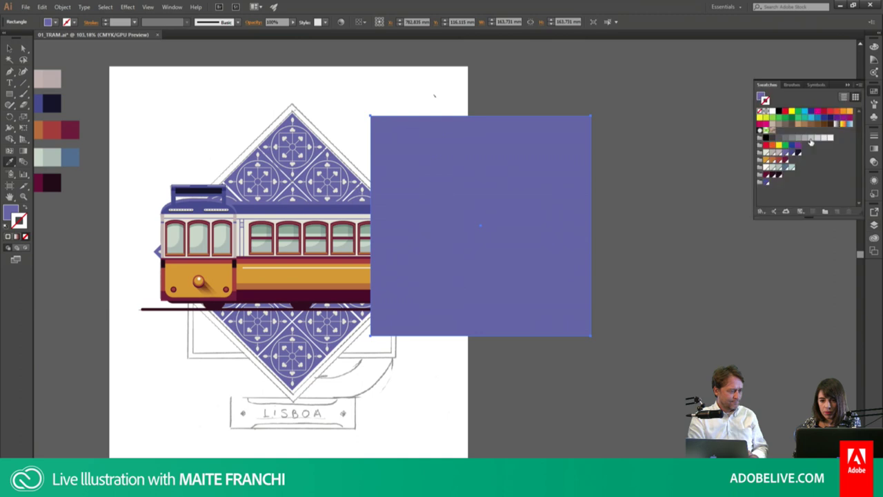
pyautogui.click(552, 123)
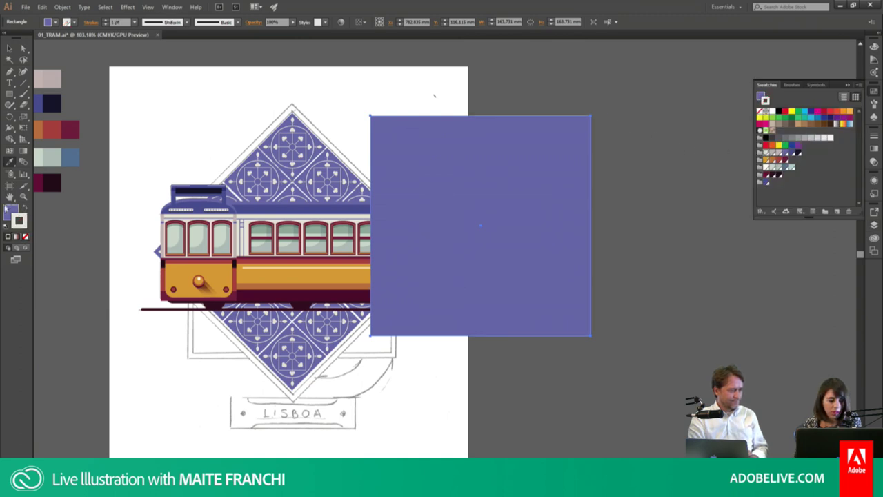
pyautogui.click(10, 210)
pyautogui.click(25, 236)
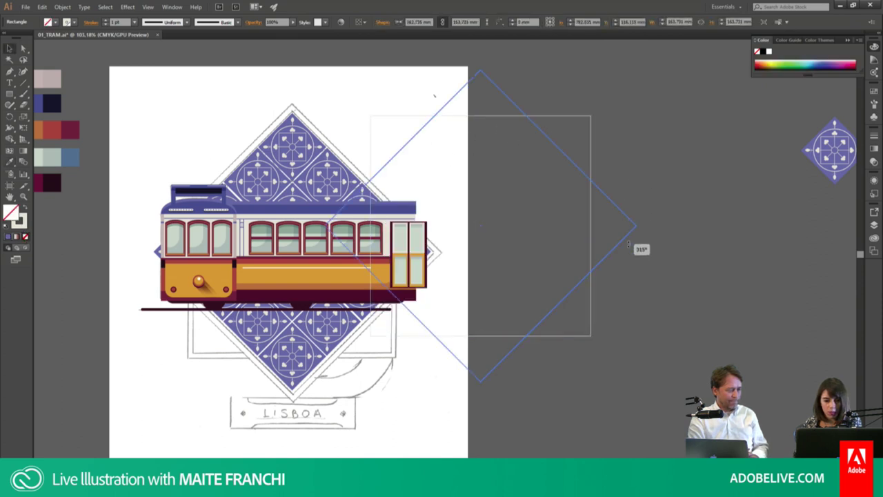
# Step: Rotate the square 45° into a diamond outline and fit it around the tile diamond
pyautogui.moveTo(604, 118); pyautogui.dragTo(643, 238)
pyautogui.moveTo(610, 204)
pyautogui.mouseDown()
pyautogui.moveTo(416, 228)
pyautogui.moveTo(424, 231)
pyautogui.mouseUp()
pyautogui.moveTo(294, 100); pyautogui.dragTo(301, 116)
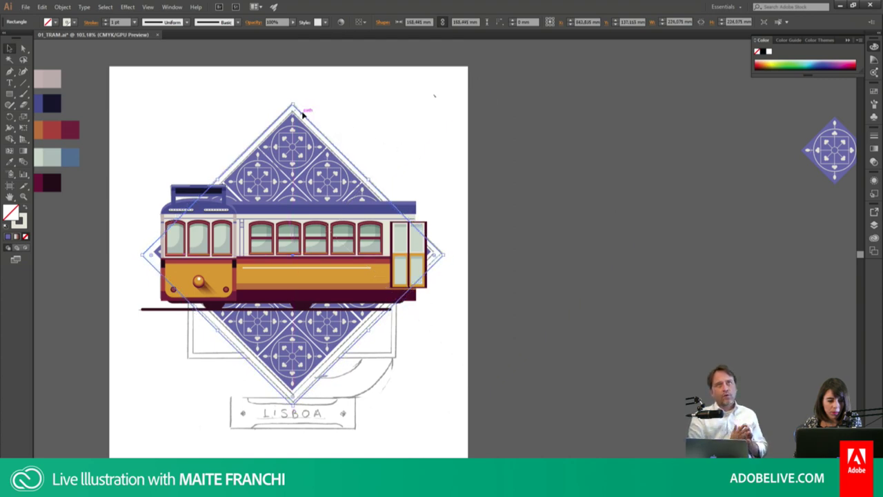
pyautogui.moveTo(301, 116); pyautogui.dragTo(312, 123)
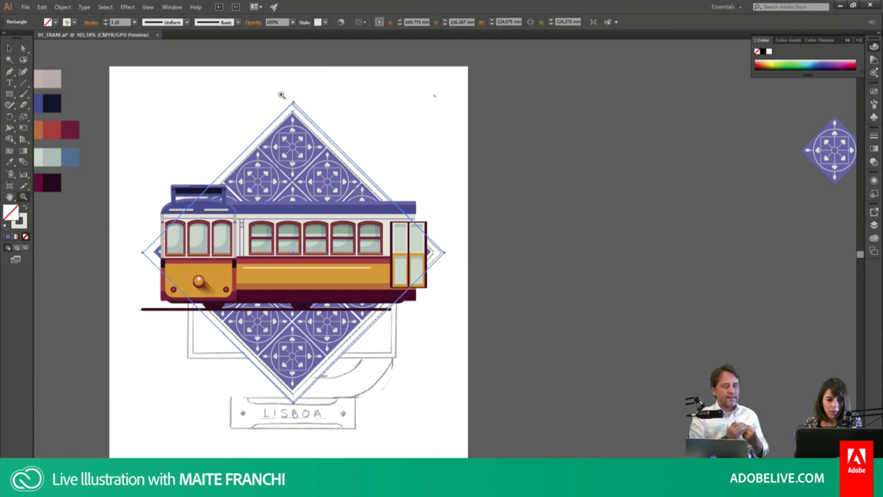
pyautogui.moveTo(279, 93); pyautogui.dragTo(386, 205)
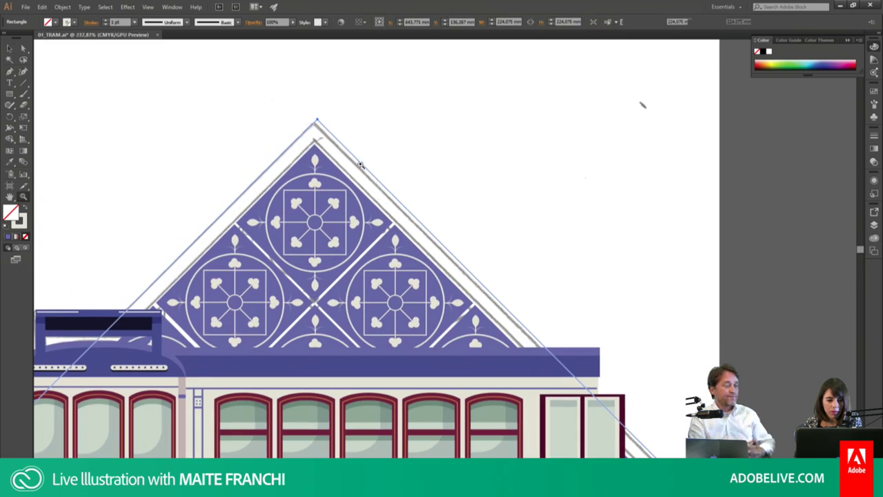
pyautogui.press('v')
pyautogui.moveTo(359, 161)
pyautogui.mouseDown()
pyautogui.moveTo(356, 188)
pyautogui.moveTo(357, 167)
pyautogui.mouseUp()
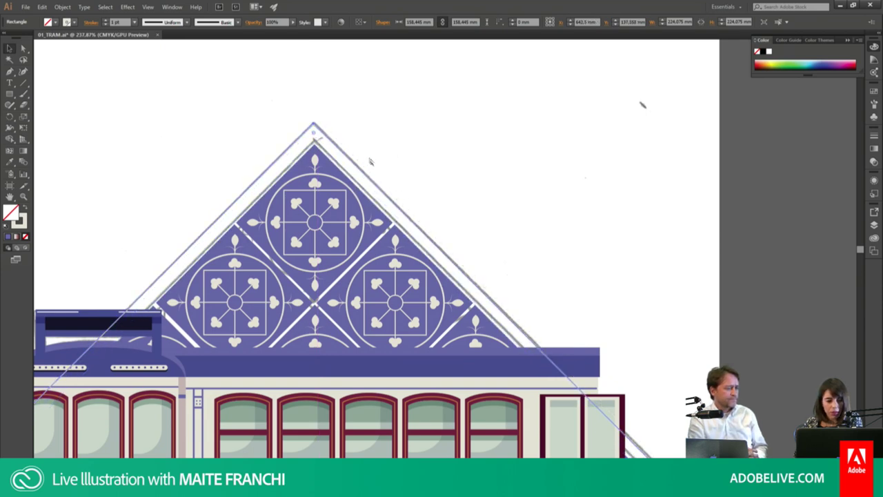
pyautogui.hotkey('ctrl', '-')
pyautogui.hotkey('ctrl', '-')
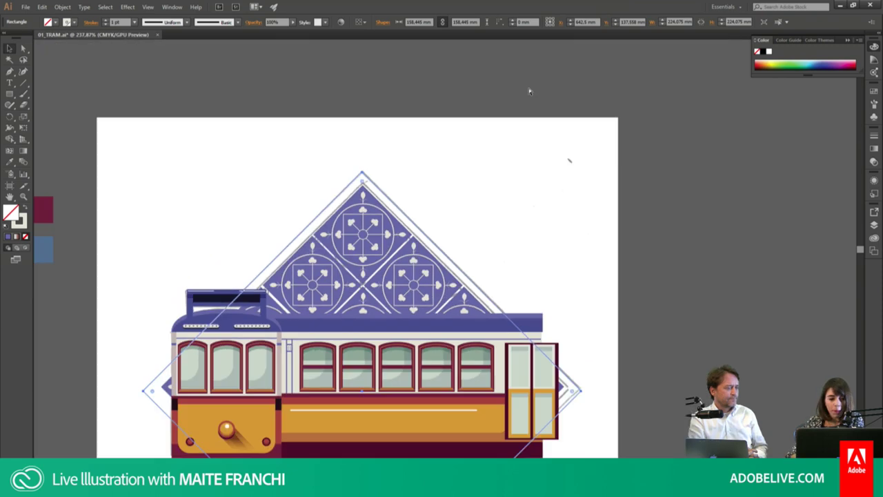
pyautogui.hotkey('ctrl', '-')
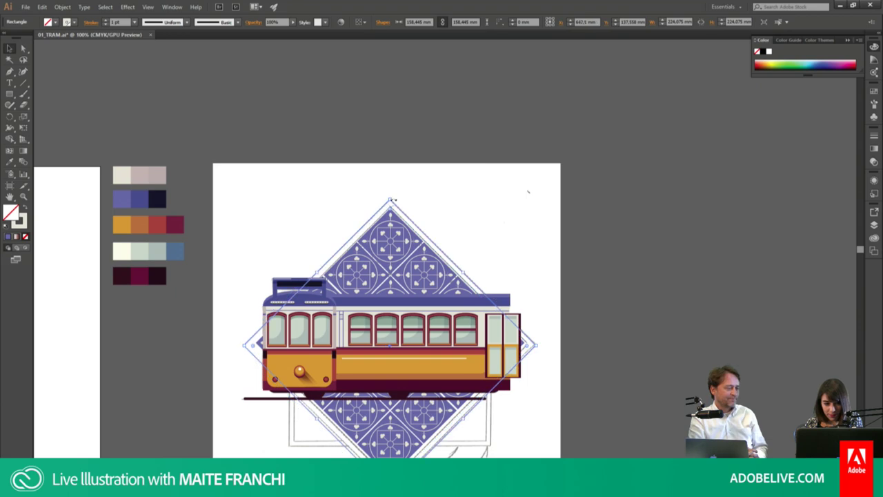
# Step: Shrink the tile diamond slightly to about 153.63 mm and pan down to the LISBOA sign
pyautogui.moveTo(391, 200); pyautogui.dragTo(392, 204)
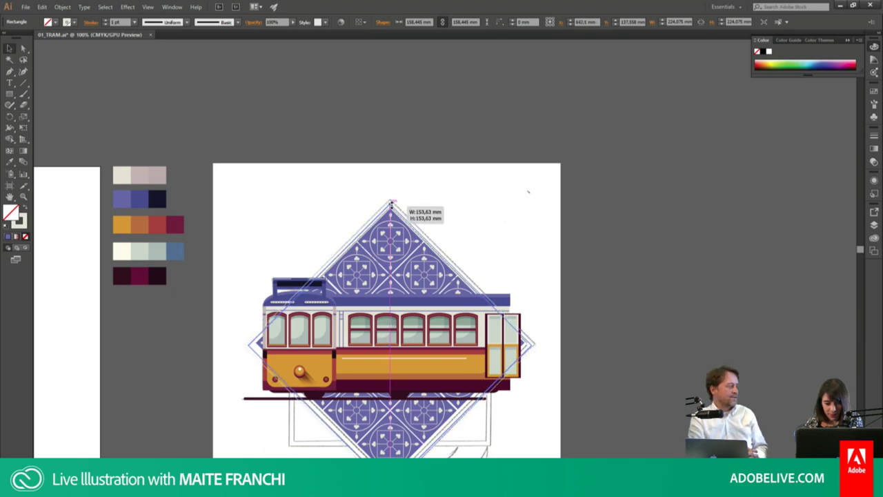
pyautogui.click(418, 192)
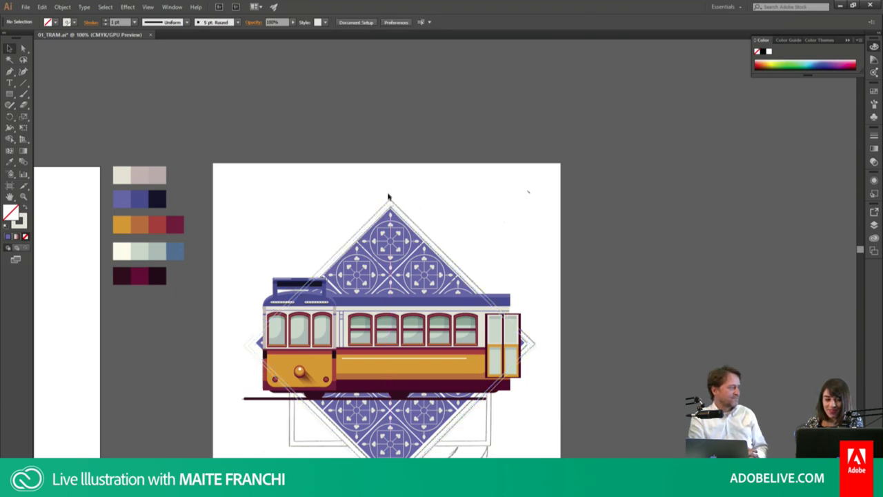
pyautogui.click(397, 211)
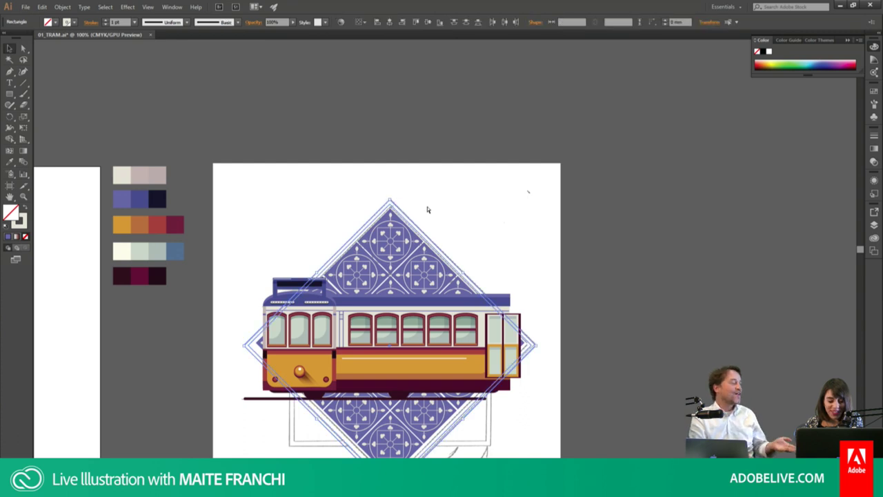
pyautogui.click(428, 206)
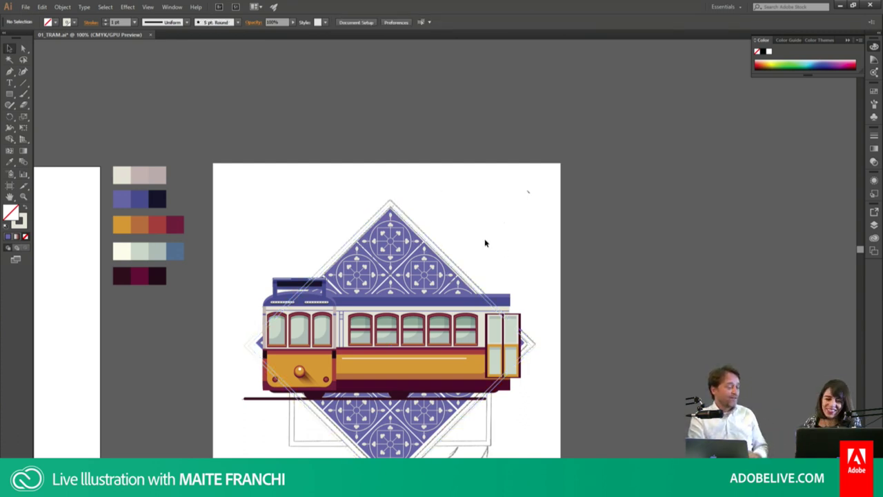
pyautogui.moveTo(487, 270); pyautogui.dragTo(426, 119)
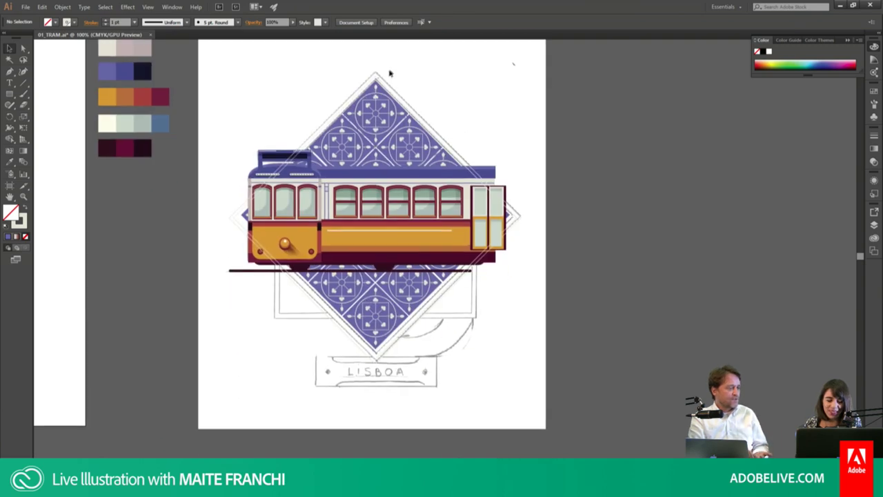
# Step: Send the rotated azulejo tile group to the back, behind the tram, then deselect
pyautogui.click(385, 100)
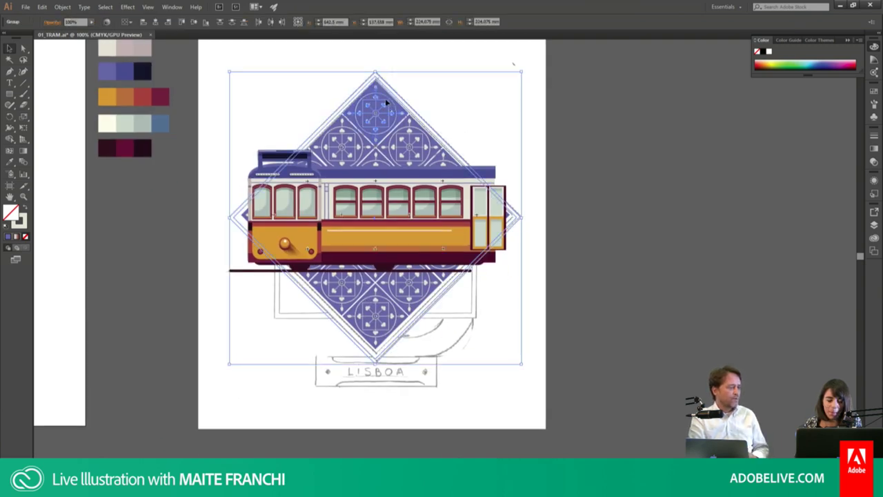
pyautogui.click(395, 103)
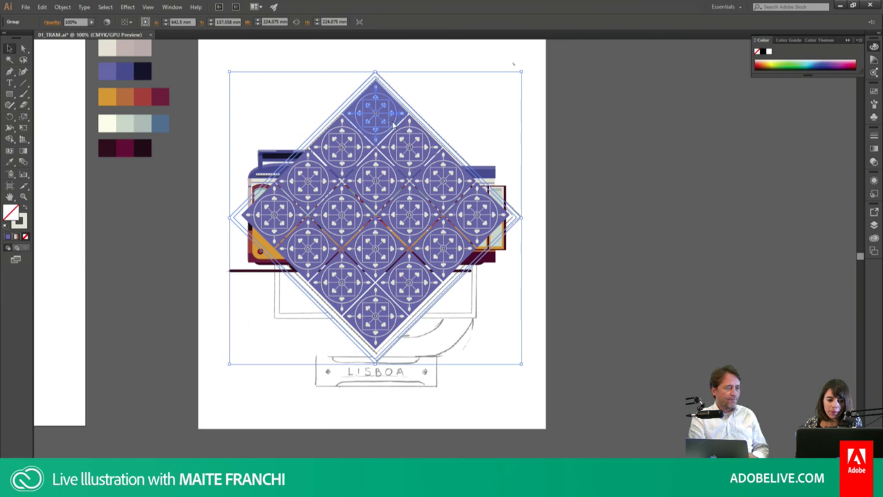
pyautogui.rightClick(388, 118)
pyautogui.moveTo(434, 194)
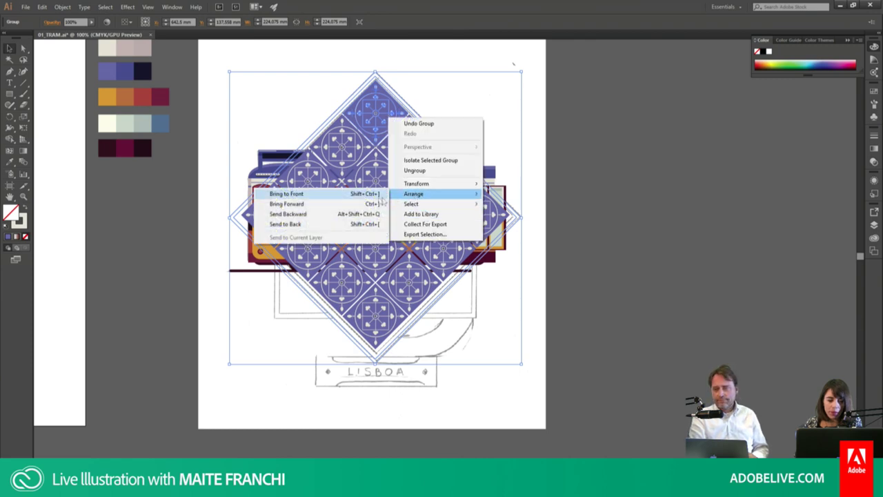
pyautogui.click(337, 227)
pyautogui.click(462, 133)
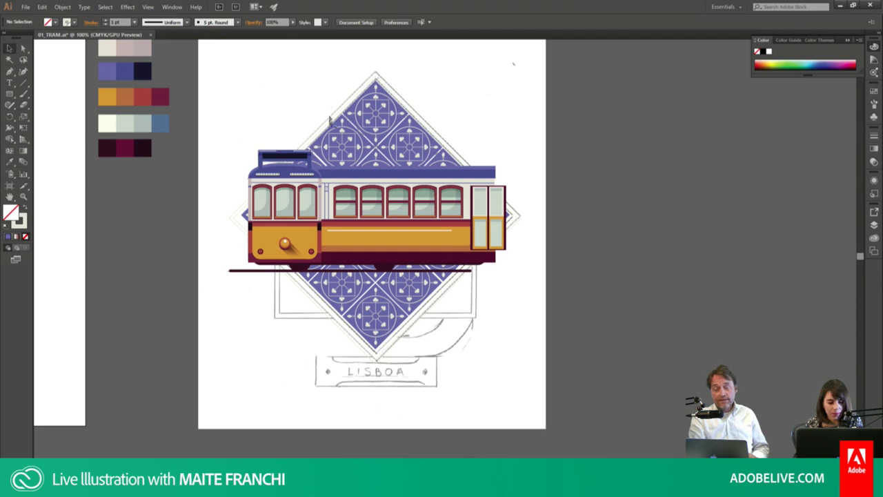
# Step: Inspect the isolated diamond tile group's shapes and the Layers panel, then exit and collapse colors
pyautogui.click(388, 83)
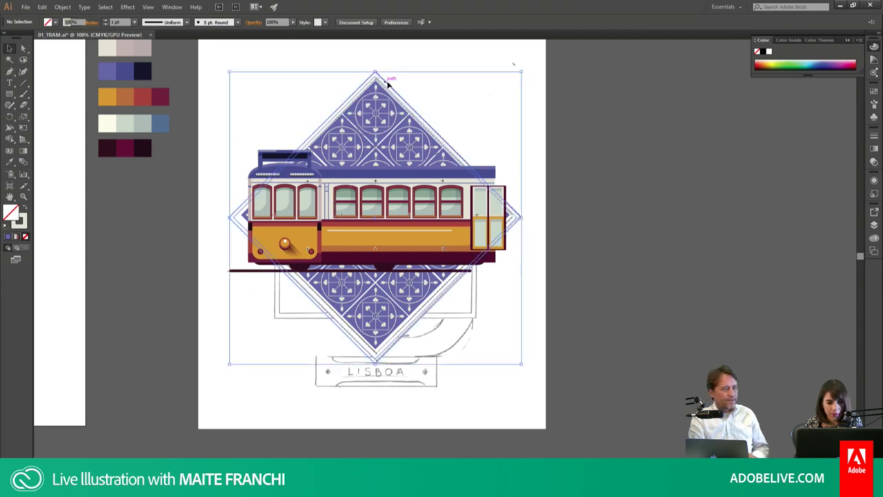
pyautogui.doubleClick(388, 83)
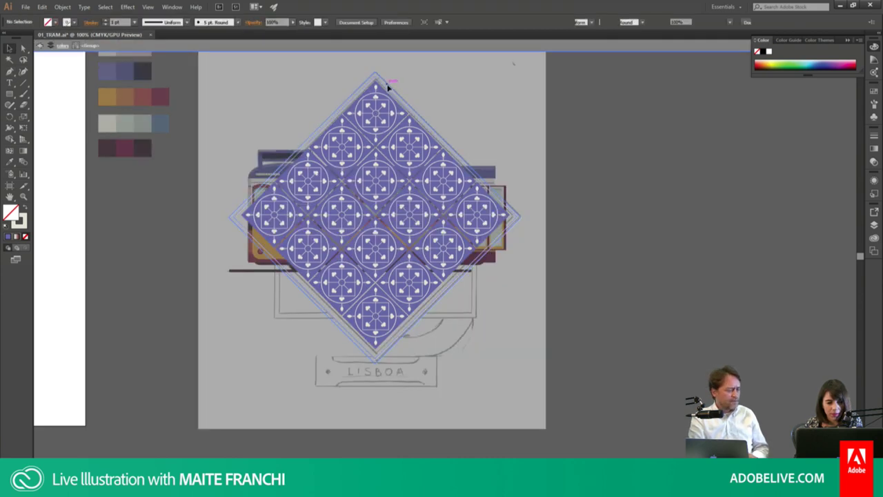
pyautogui.click(387, 83)
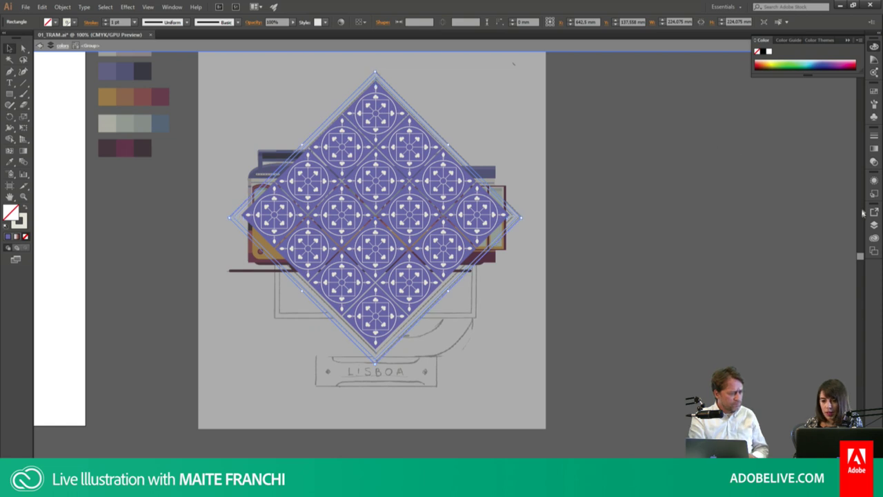
pyautogui.click(874, 226)
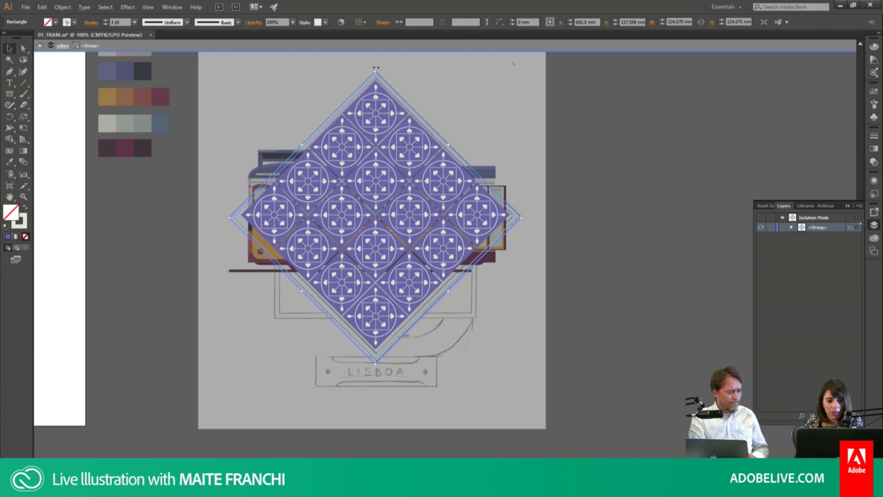
pyautogui.click(375, 69)
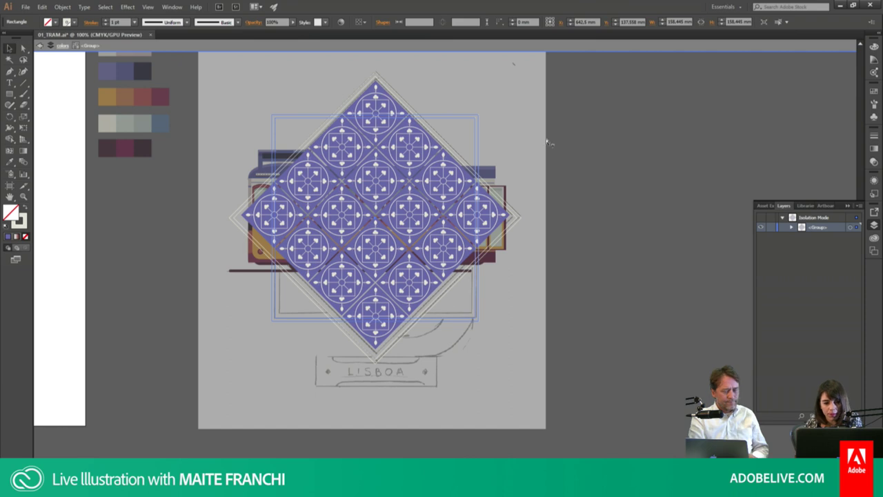
pyautogui.doubleClick(494, 129)
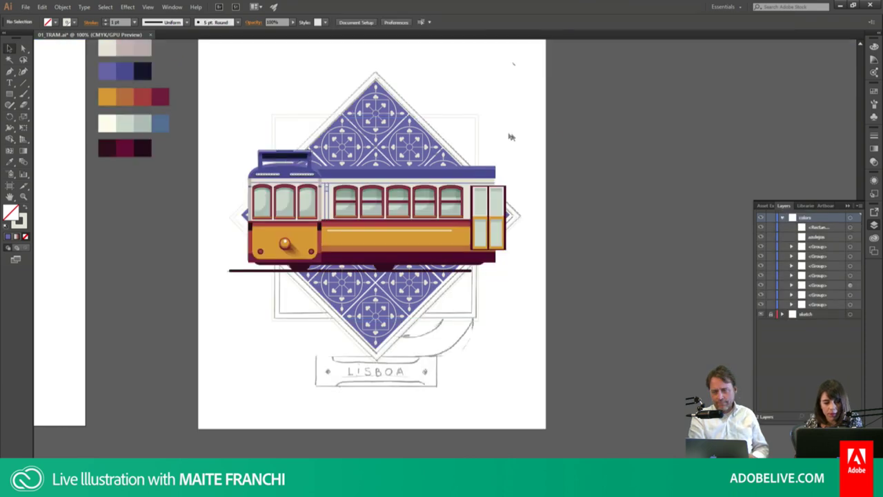
pyautogui.click(783, 218)
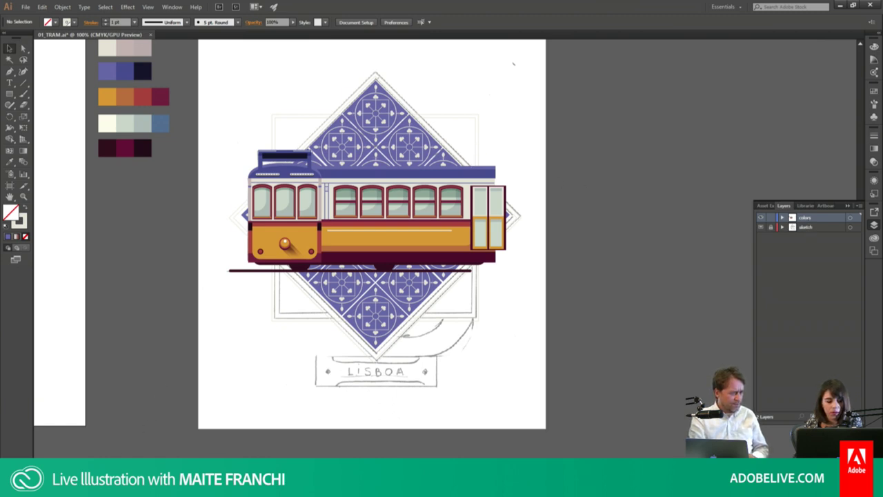
# Step: Draw a background rectangle covering the whole artboard area
pyautogui.hotkey('ctrl', 'a')
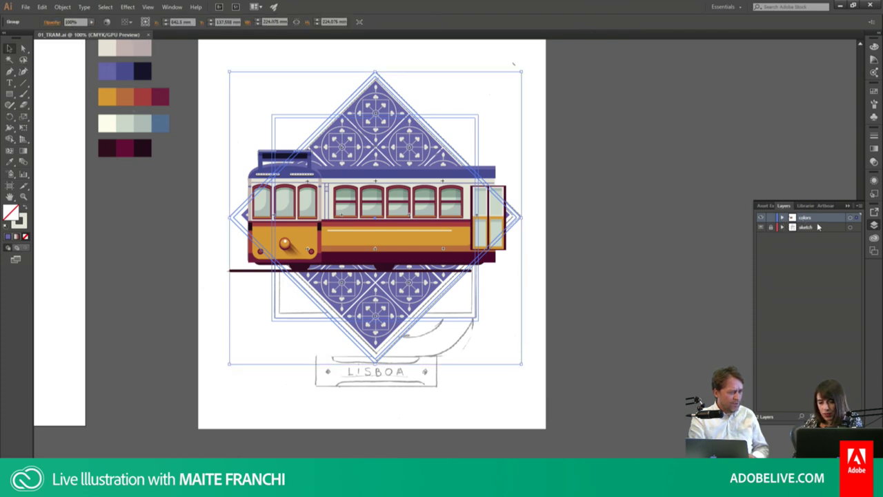
pyautogui.click(552, 138)
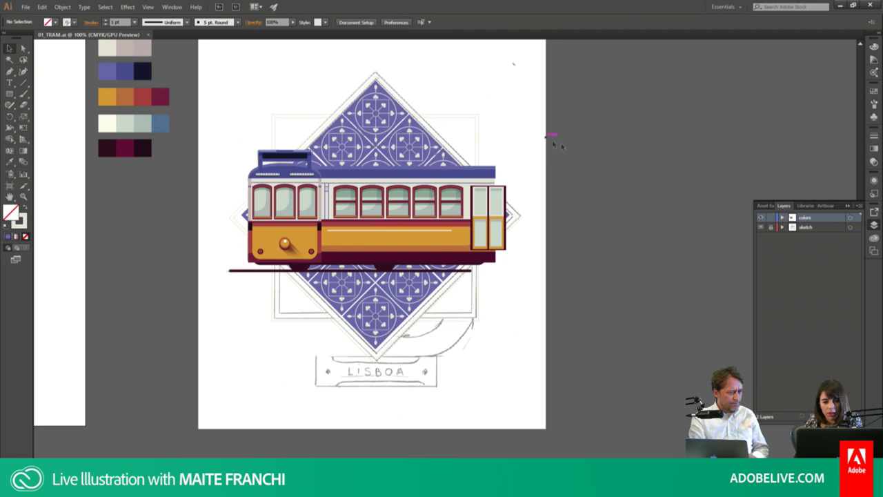
pyautogui.click(782, 218)
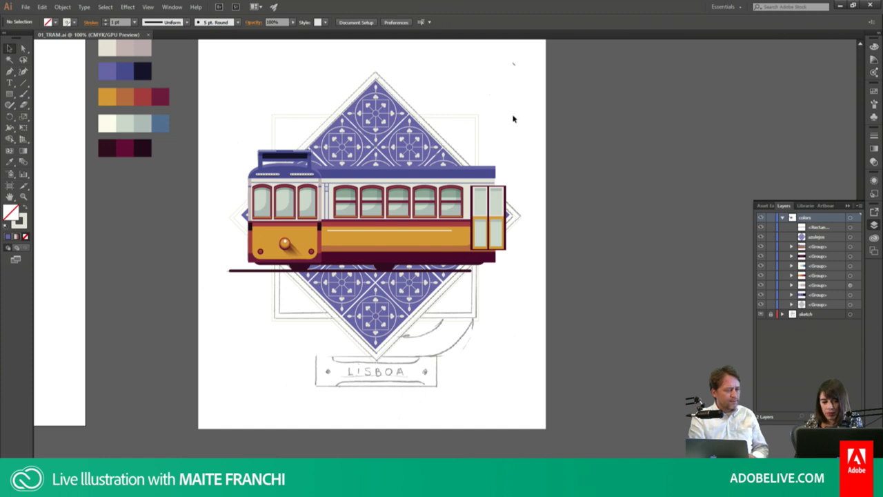
pyautogui.press('m')
pyautogui.moveTo(204, 51); pyautogui.dragTo(546, 385)
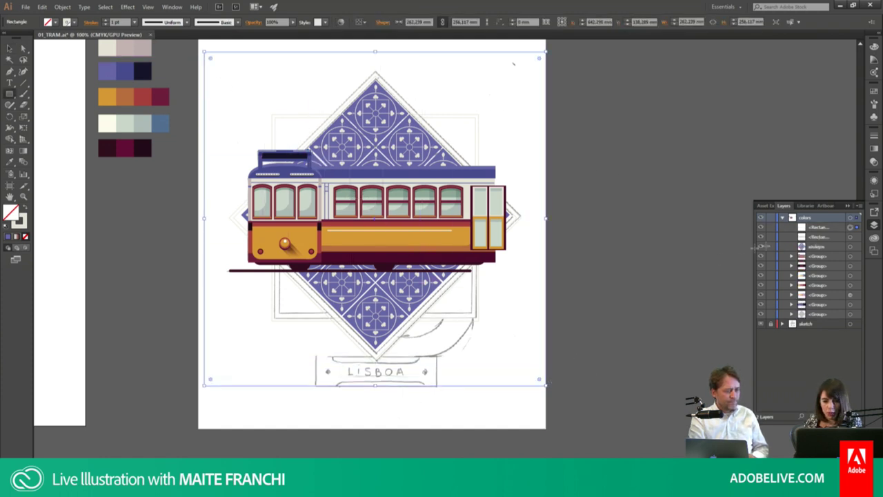
pyautogui.click(782, 220)
pyautogui.click(782, 219)
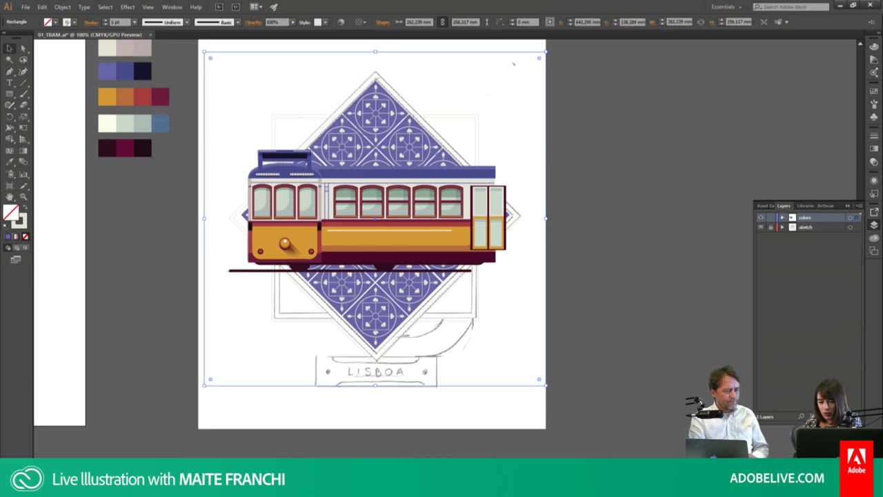
# Step: Move the rectangle onto a new Layer 3 below colors and fill it light teal
pyautogui.hotkey('ctrl', 'l')
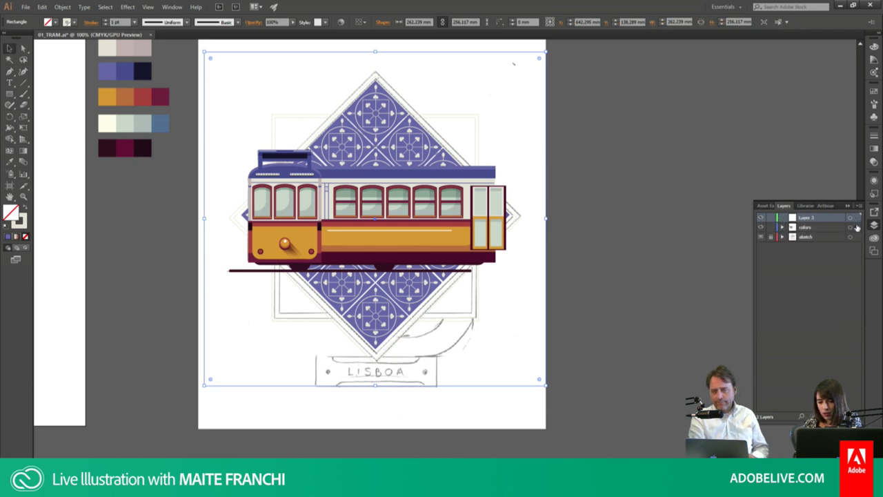
pyautogui.moveTo(829, 220); pyautogui.dragTo(803, 232)
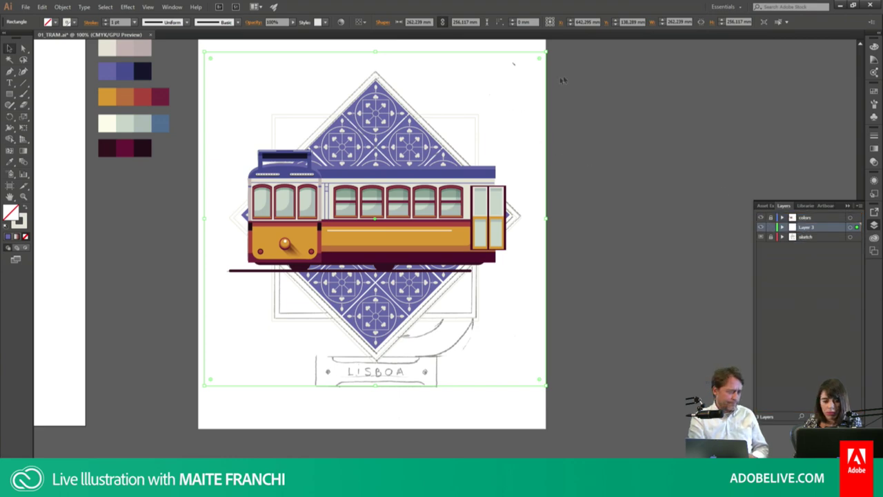
pyautogui.click(873, 104)
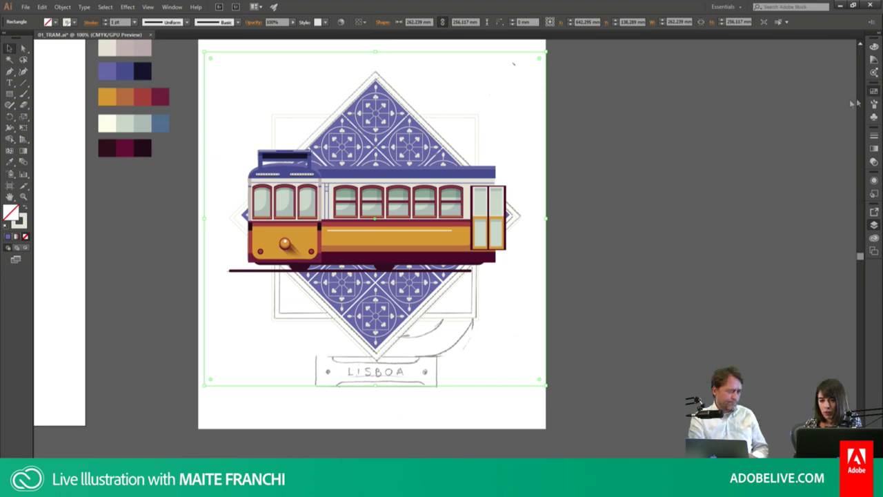
pyautogui.click(793, 167)
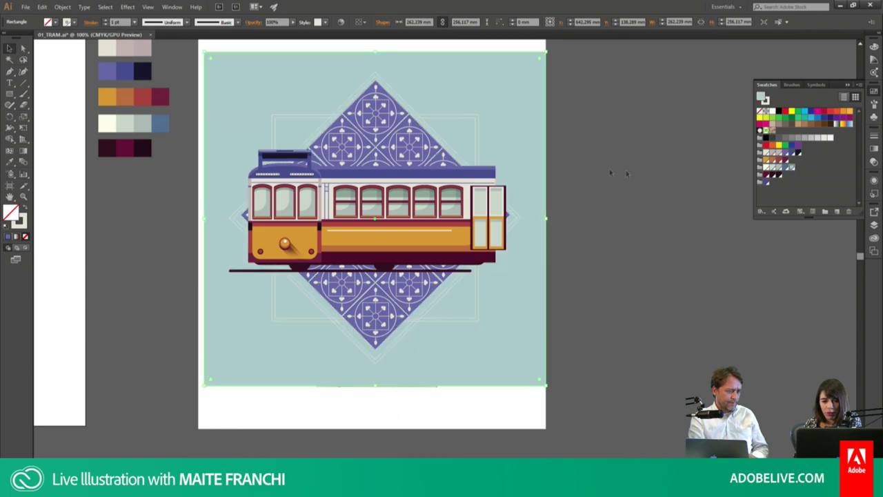
pyautogui.click(568, 138)
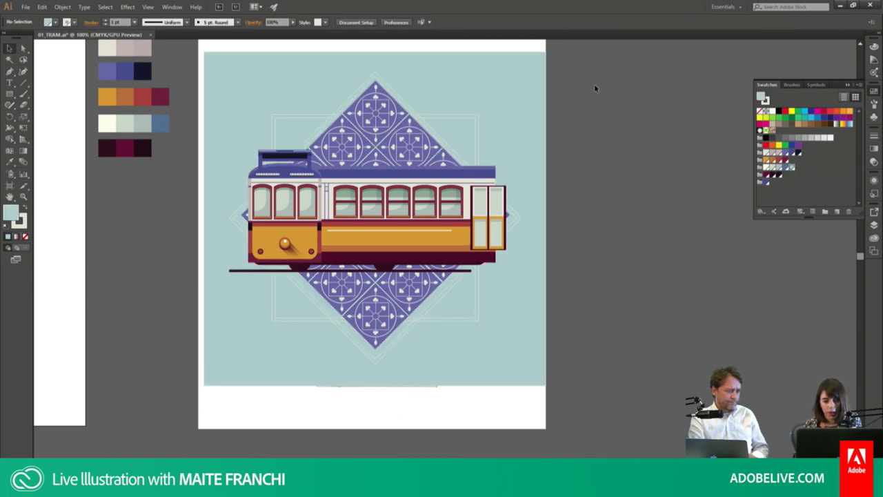
# Step: Select the diamond pattern group and its frame outline paths, then show the Stroke settings
pyautogui.click(871, 233)
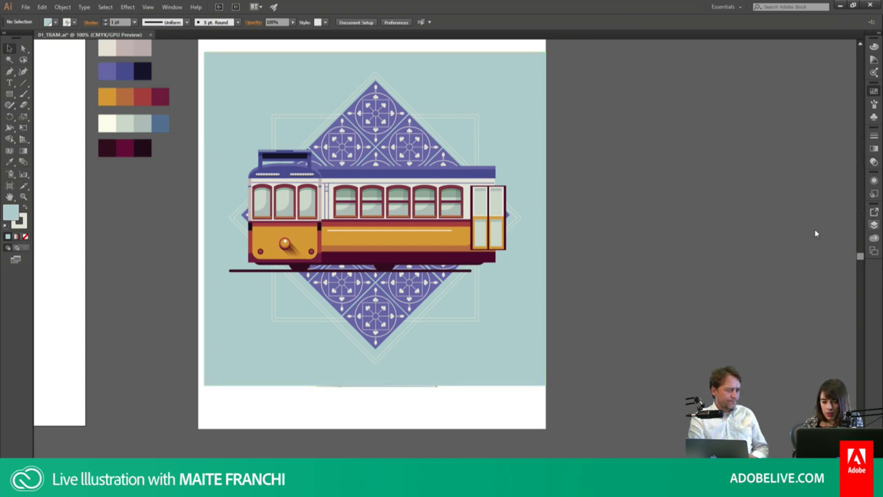
pyautogui.click(873, 225)
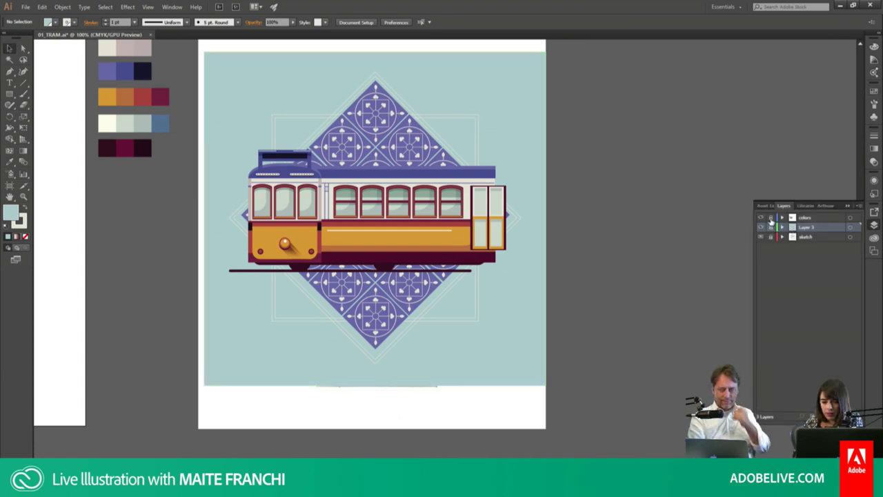
pyautogui.click(479, 124)
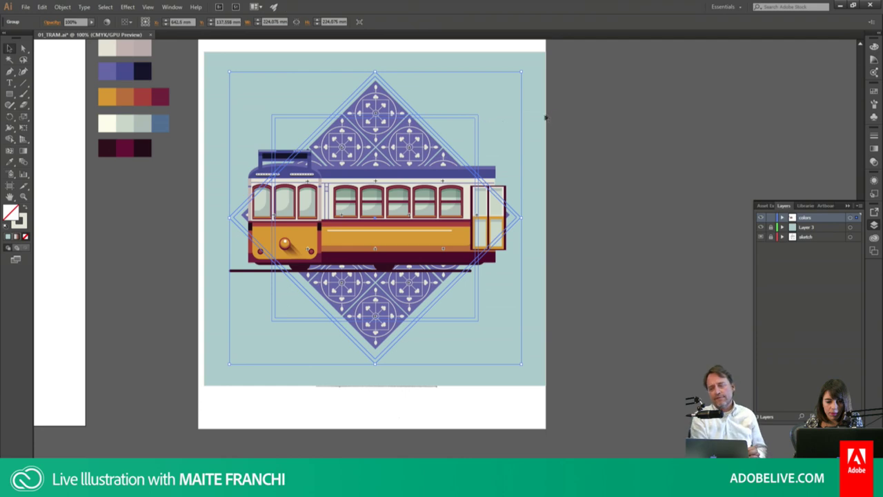
pyautogui.moveTo(495, 120); pyautogui.dragTo(438, 140)
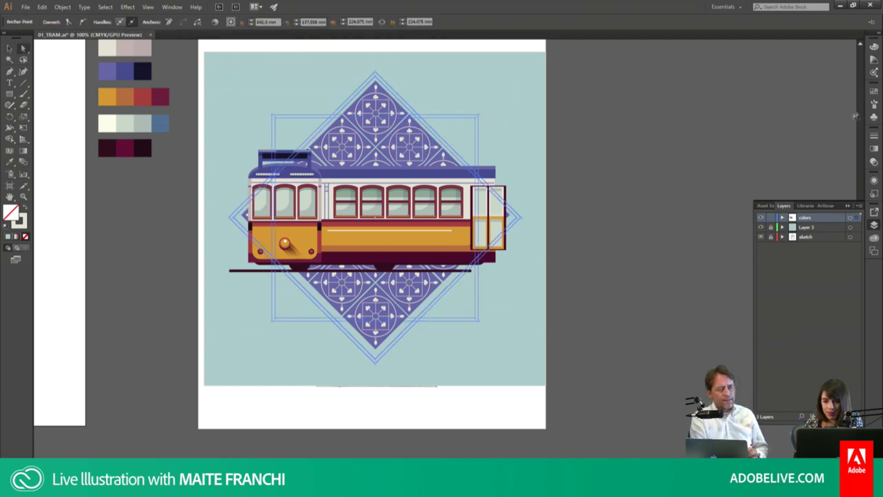
pyautogui.click(873, 136)
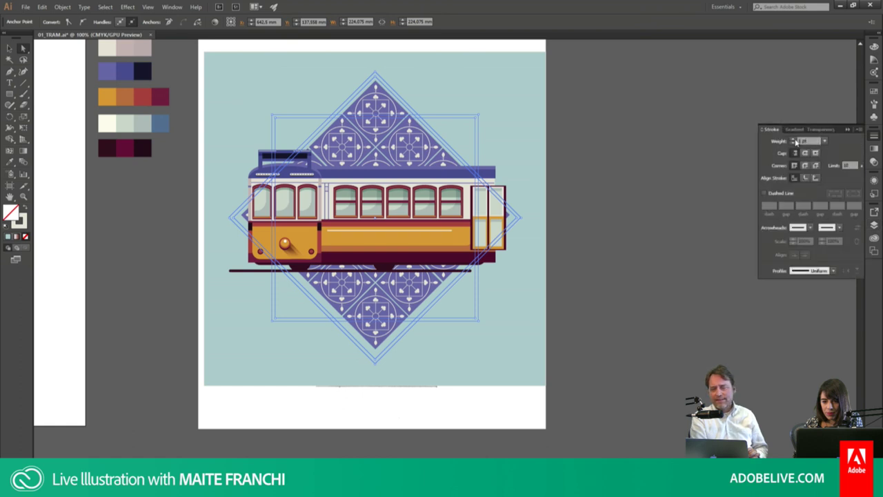
pyautogui.click(567, 136)
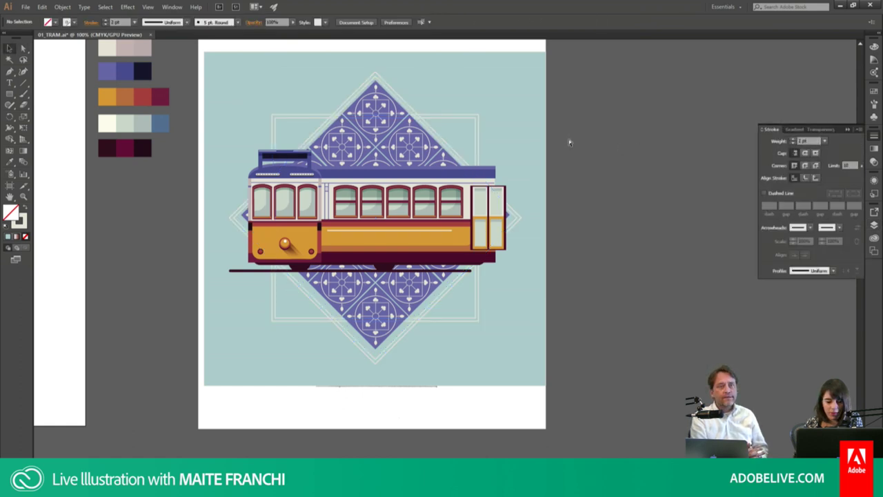
# Step: Stretch the tram body's right end further right using Direct Selection
pyautogui.click(495, 175)
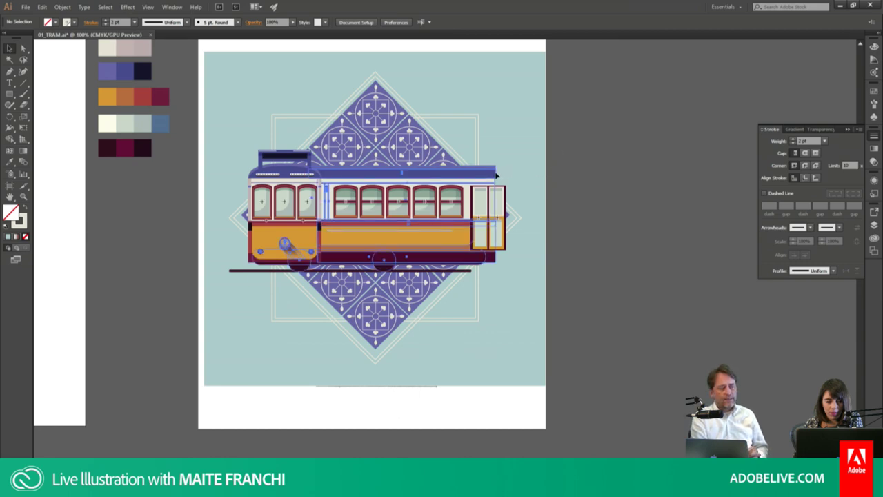
pyautogui.doubleClick(494, 176)
pyautogui.doubleClick(494, 177)
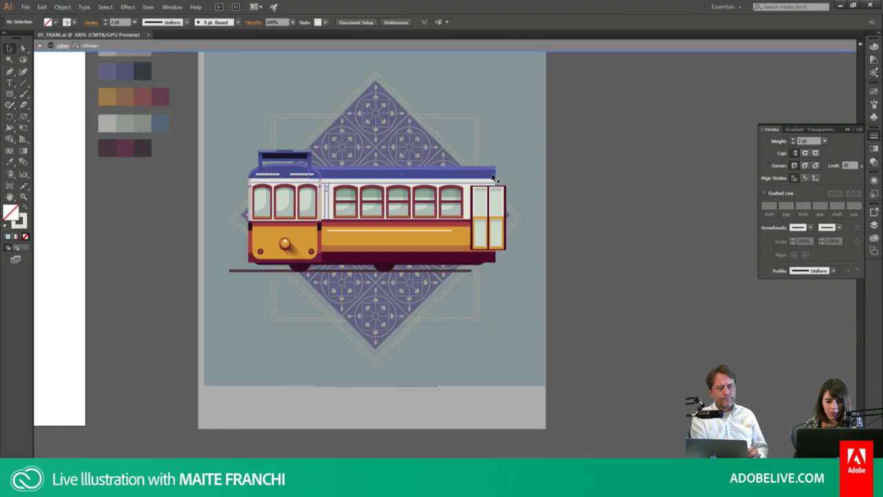
pyautogui.press('a')
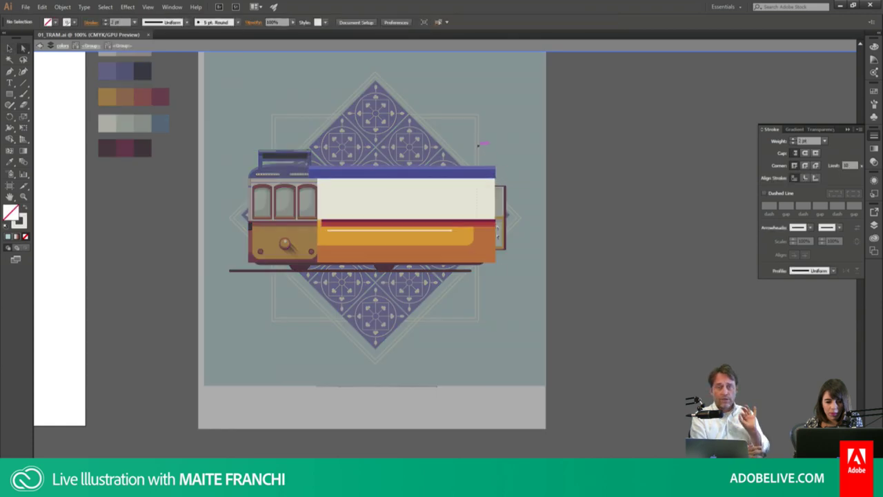
pyautogui.moveTo(494, 262); pyautogui.dragTo(510, 263)
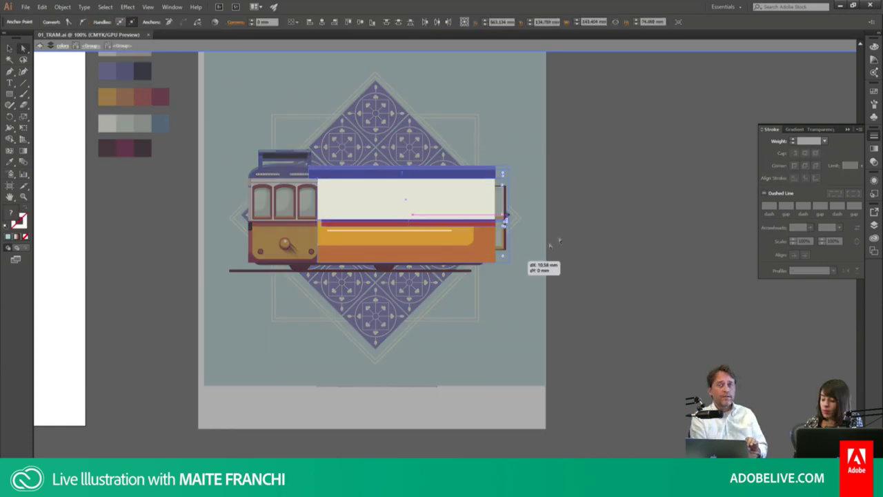
pyautogui.click(591, 198)
pyautogui.press('Escape')
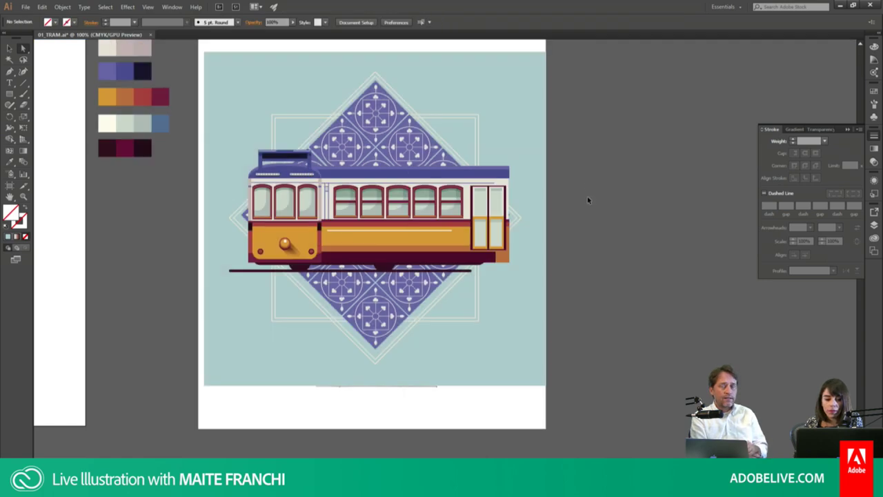
# Step: Extend the maroon base rectangle to the tram's new end, then open window_02 from Symbols
pyautogui.doubleClick(493, 261)
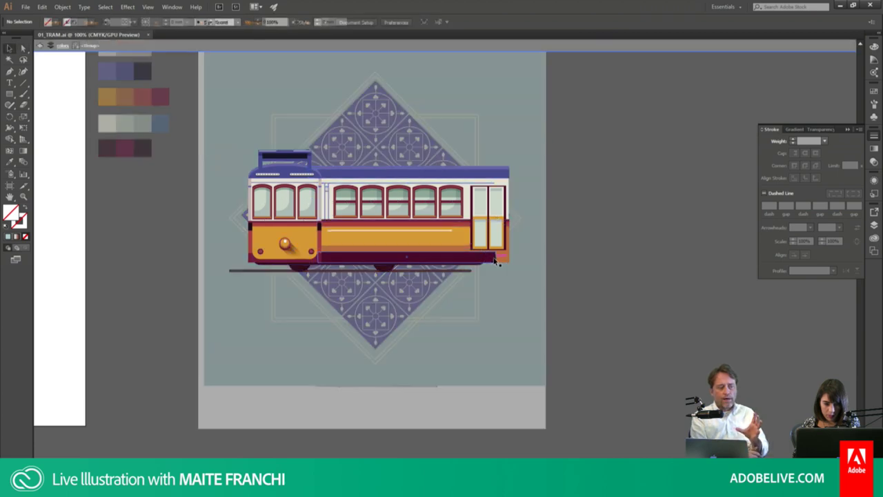
pyautogui.doubleClick(494, 261)
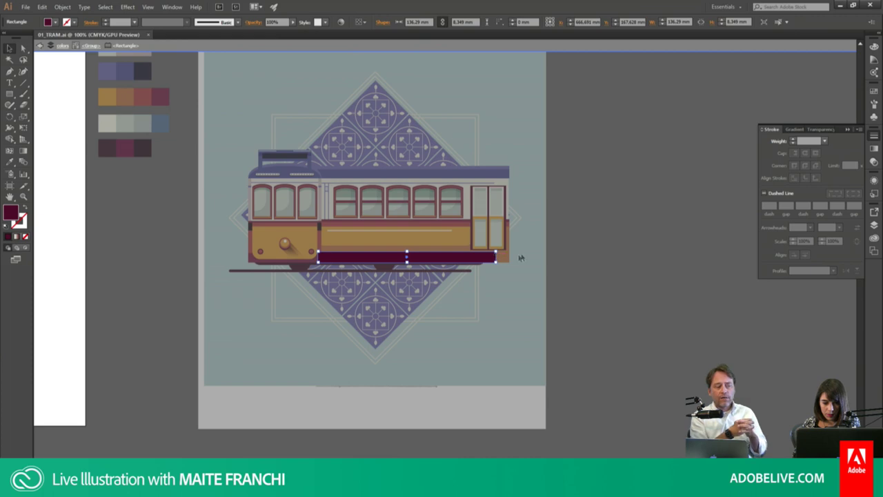
pyautogui.hotkey('ctrl', '+')
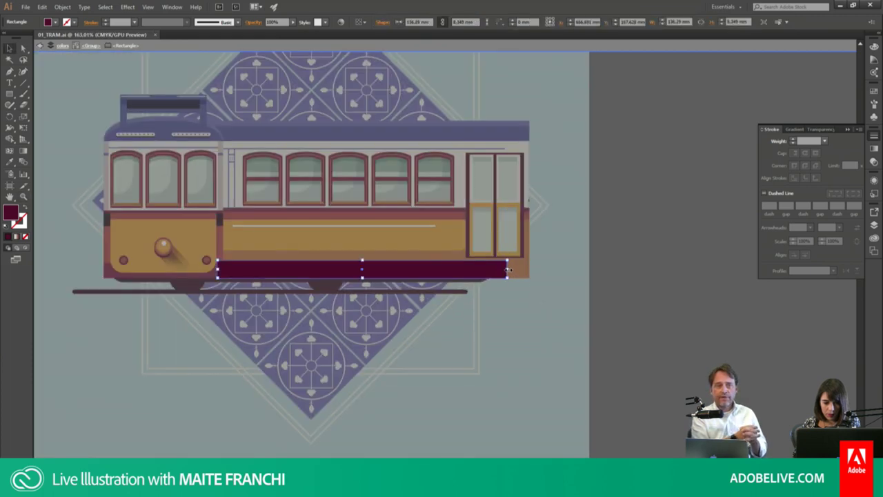
pyautogui.moveTo(508, 269); pyautogui.dragTo(528, 269)
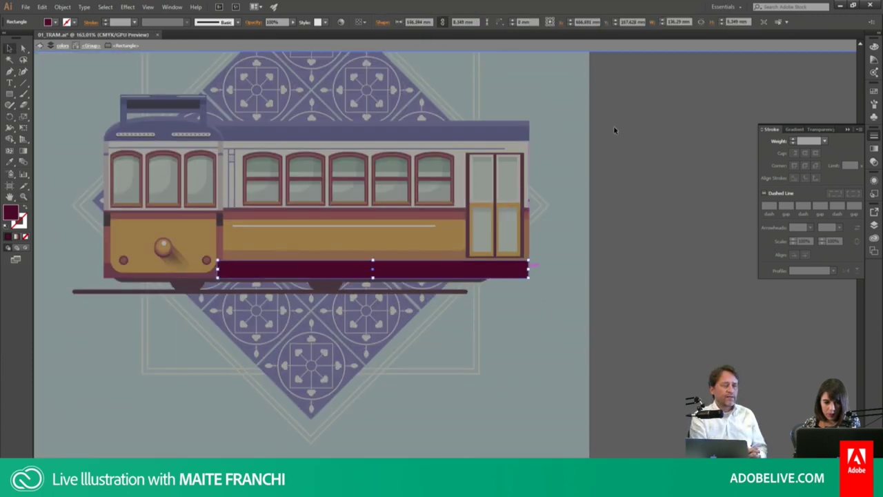
pyautogui.doubleClick(611, 98)
pyautogui.hotkey('ctrl', '1')
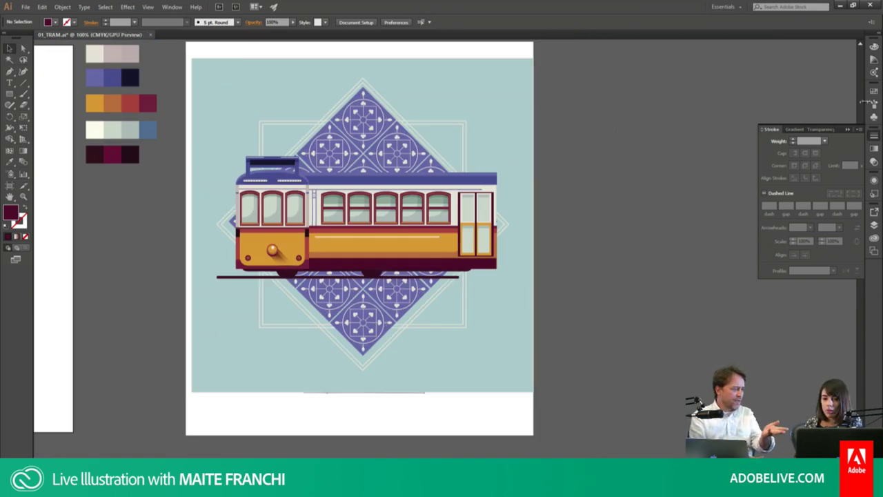
pyautogui.click(873, 118)
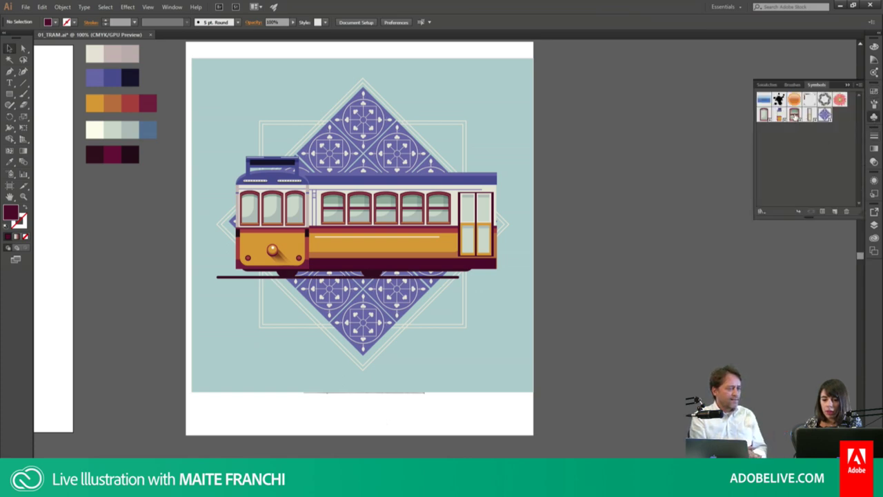
pyautogui.doubleClick(794, 114)
# Step: Draw a bright pink circle centred in the window_02 symbol and exit symbol editing
pyautogui.press('z')
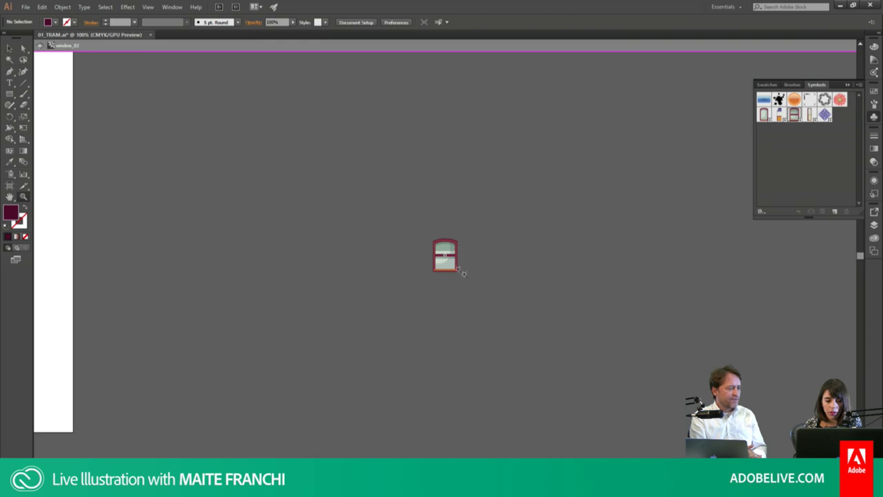
pyautogui.moveTo(450, 261); pyautogui.dragTo(650, 377)
pyautogui.press('l')
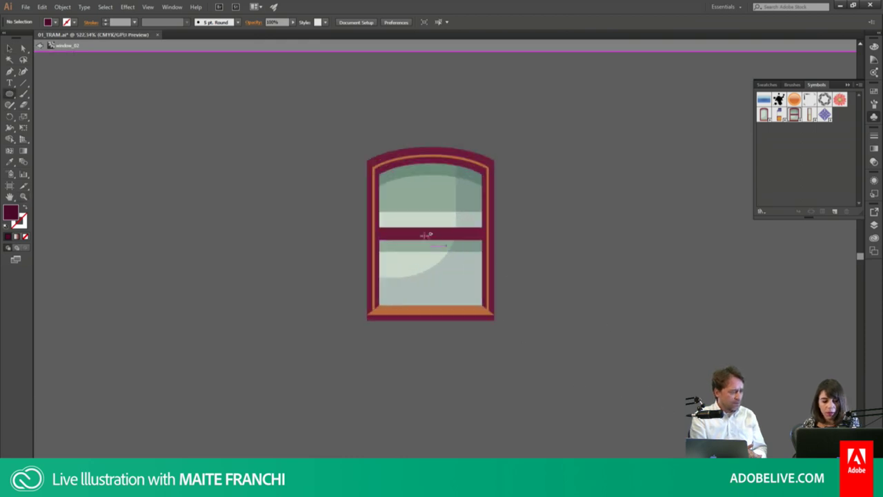
pyautogui.moveTo(434, 243); pyautogui.dragTo(473, 282)
pyautogui.press('v')
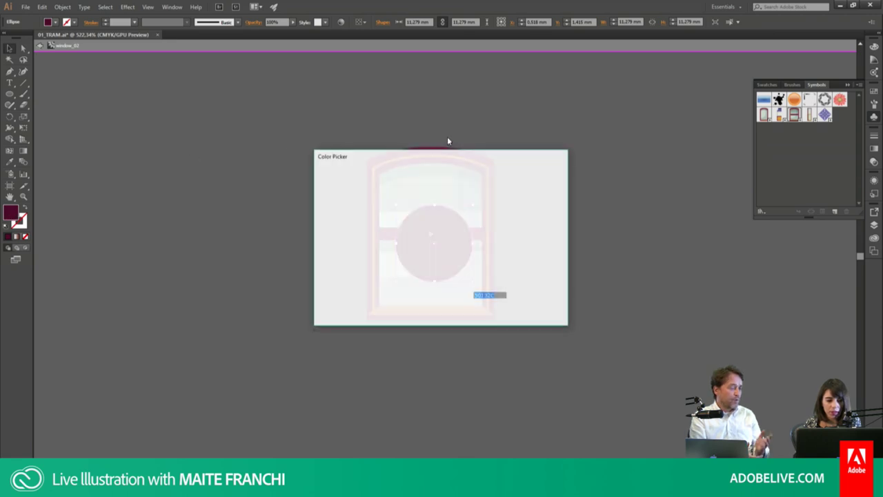
pyautogui.click(425, 189)
pyautogui.click(536, 186)
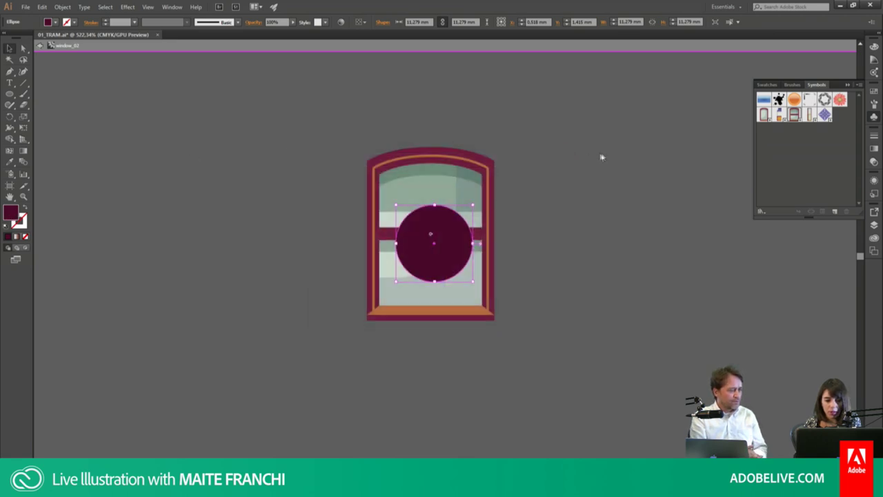
pyautogui.doubleClick(532, 153)
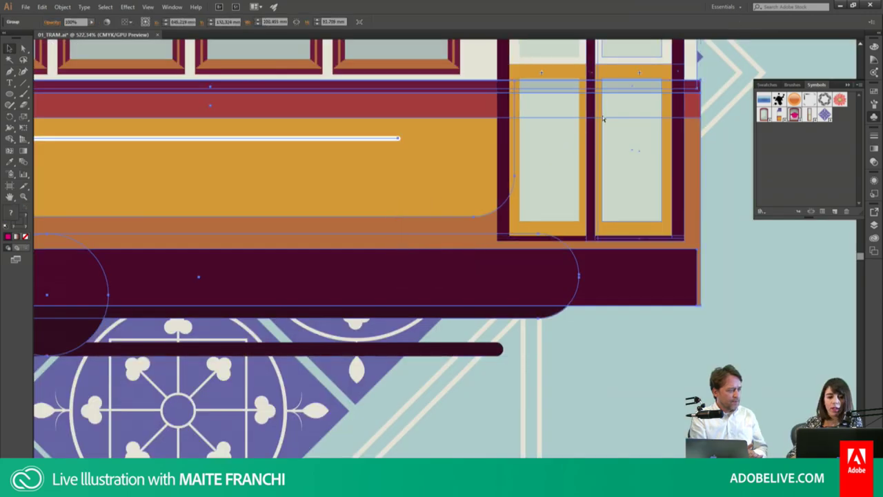
# Step: Zoom in on the tram windows and reopen the window_02 symbol for editing
pyautogui.hotkey('ctrl', '-')
pyautogui.hotkey('ctrl', '-')
pyautogui.hotkey('ctrl', '-')
pyautogui.hotkey('ctrl', '-')
pyautogui.hotkey('ctrl', '-')
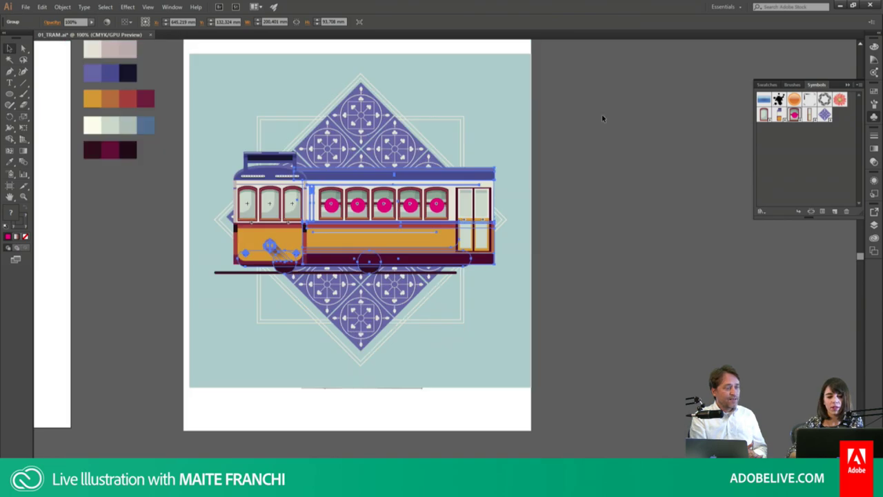
pyautogui.click(544, 164)
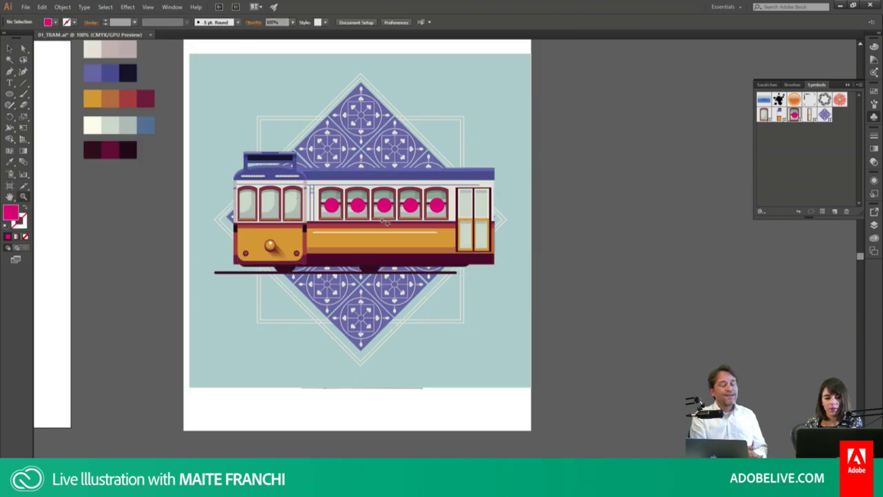
pyautogui.moveTo(417, 232); pyautogui.dragTo(481, 281)
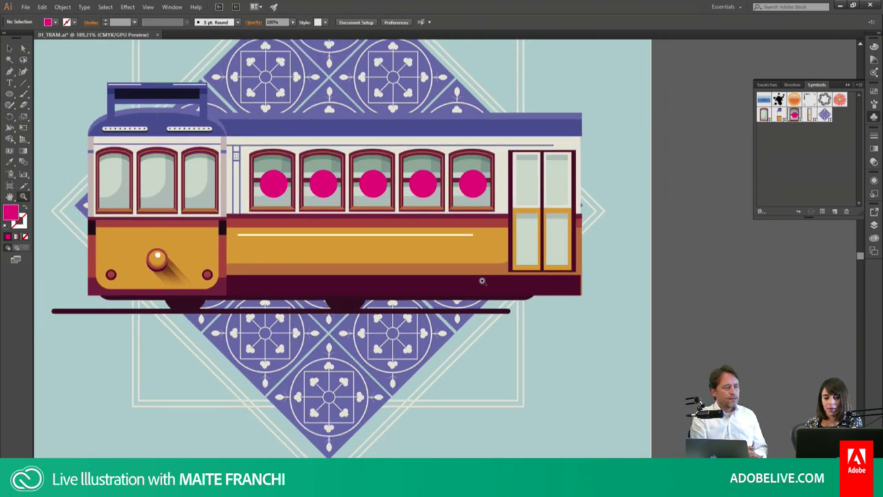
pyautogui.moveTo(446, 250); pyautogui.dragTo(491, 281)
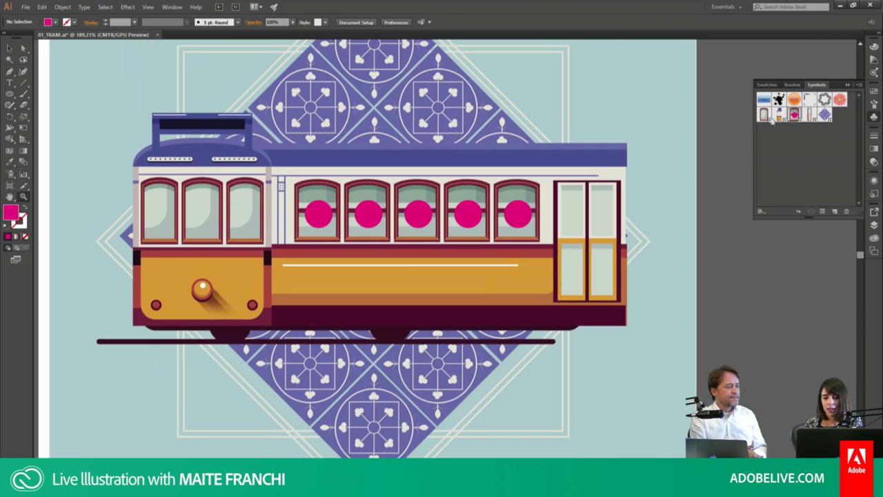
pyautogui.doubleClick(794, 115)
# Step: Delete the pink circle from the window symbol and zoom in closely on the window
pyautogui.press('v')
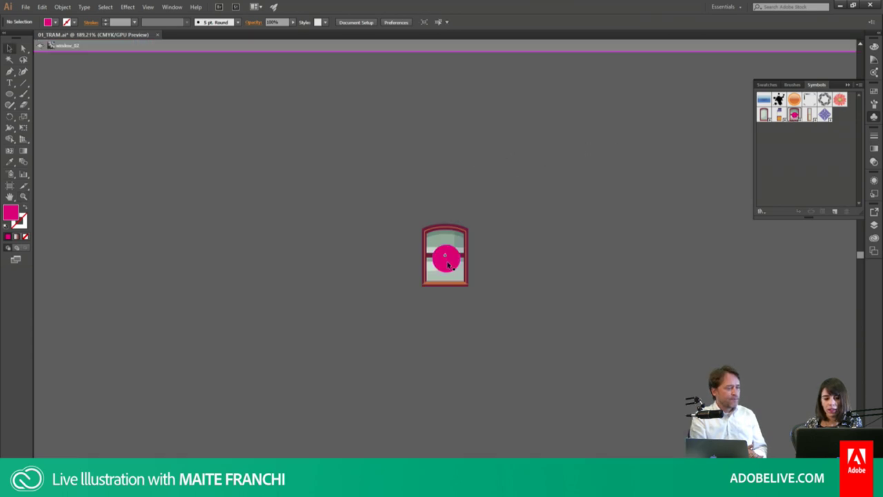
pyautogui.click(448, 266)
pyautogui.press('Delete')
pyautogui.press('z')
pyautogui.moveTo(487, 269)
pyautogui.mouseDown()
pyautogui.moveTo(572, 322)
pyautogui.moveTo(739, 341)
pyautogui.moveTo(724, 326)
pyautogui.mouseUp()
# Step: Give the strip below the window sill the glass colour, then leave symbol editing
pyautogui.press('m')
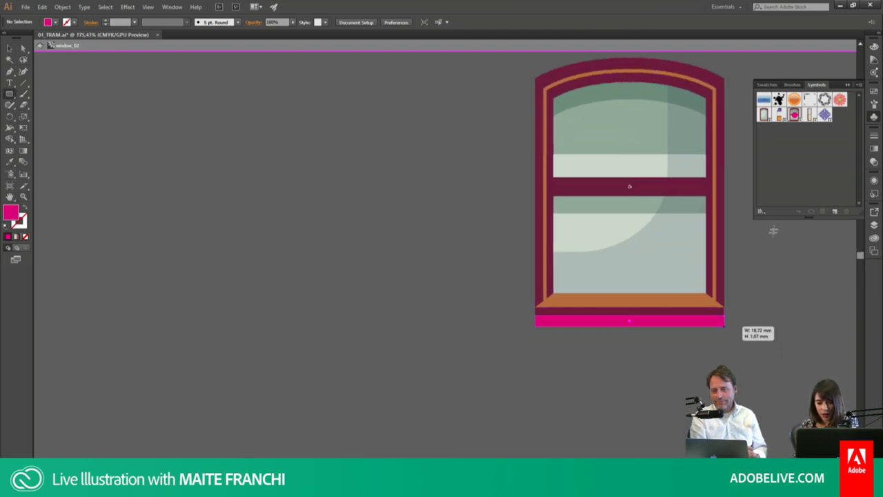
pyautogui.press('i')
pyautogui.click(648, 136)
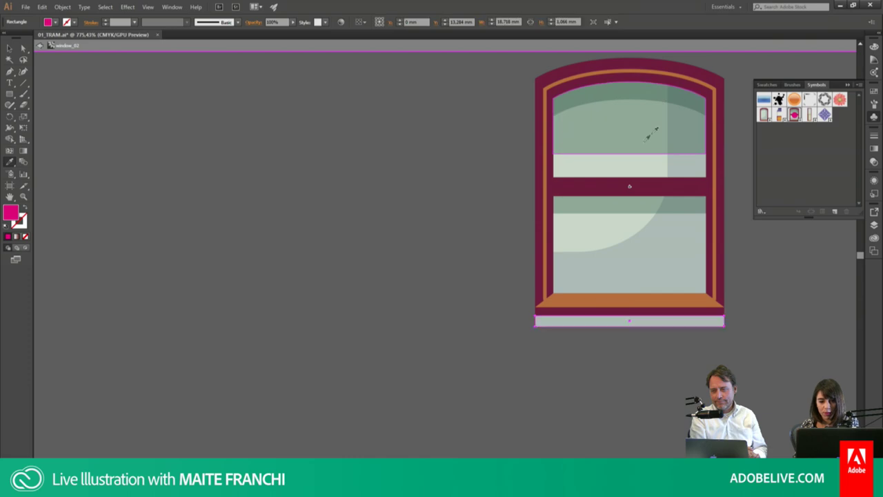
pyautogui.press('Escape')
pyautogui.doubleClick(449, 220)
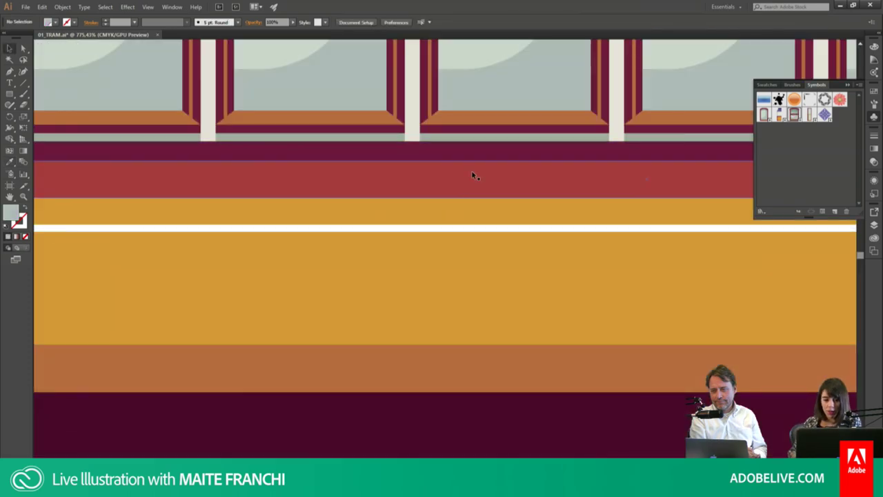
# Step: Zoom out to the whole artboard, then zoom in closely around the tram
pyautogui.hotkey('ctrl', '1')
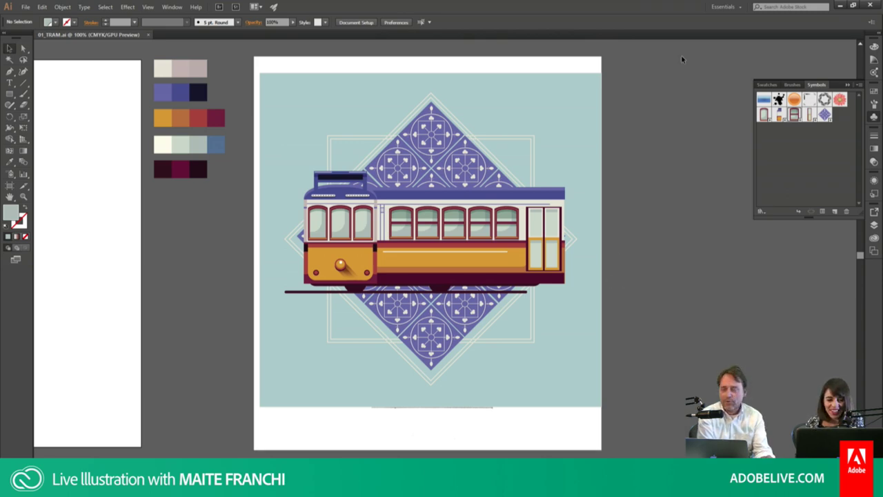
pyautogui.hotkey('ctrl', '-')
pyautogui.press('z')
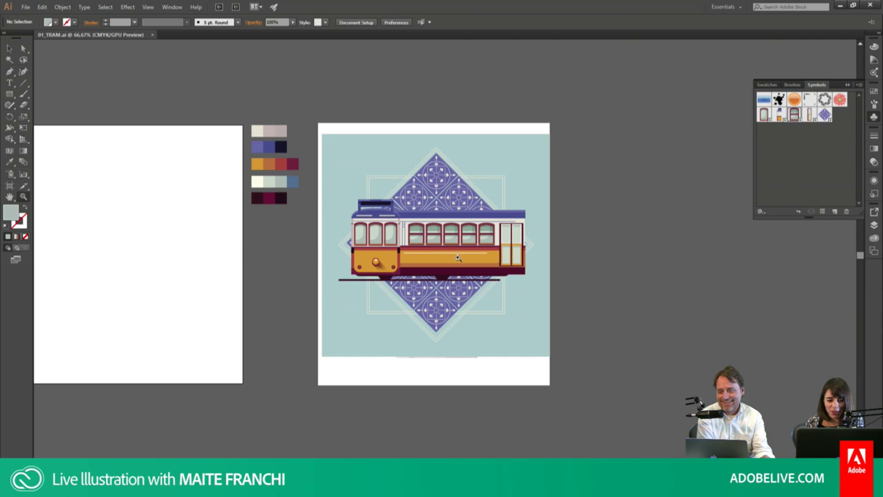
pyautogui.moveTo(460, 262); pyautogui.dragTo(553, 334)
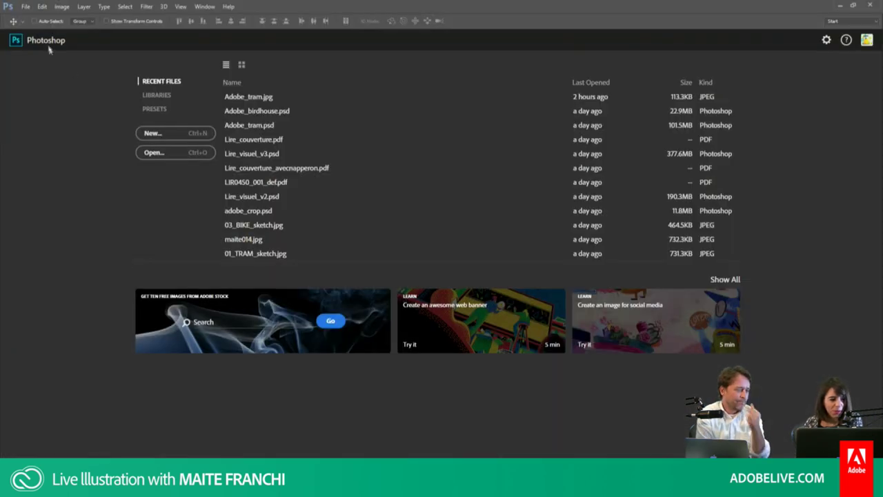
# Step: Create a new Photoshop document using the International Paper type at A3 size
pyautogui.click(25, 7)
pyautogui.click(38, 21)
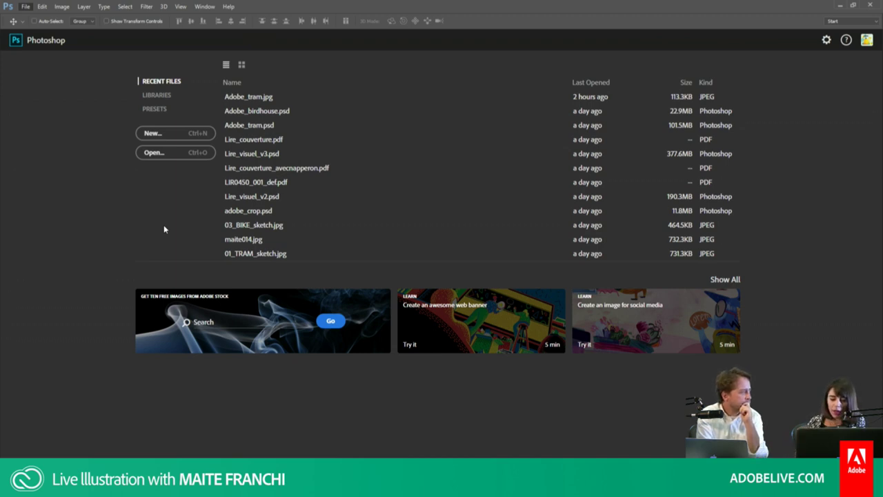
pyautogui.hotkey('ctrl', 'n')
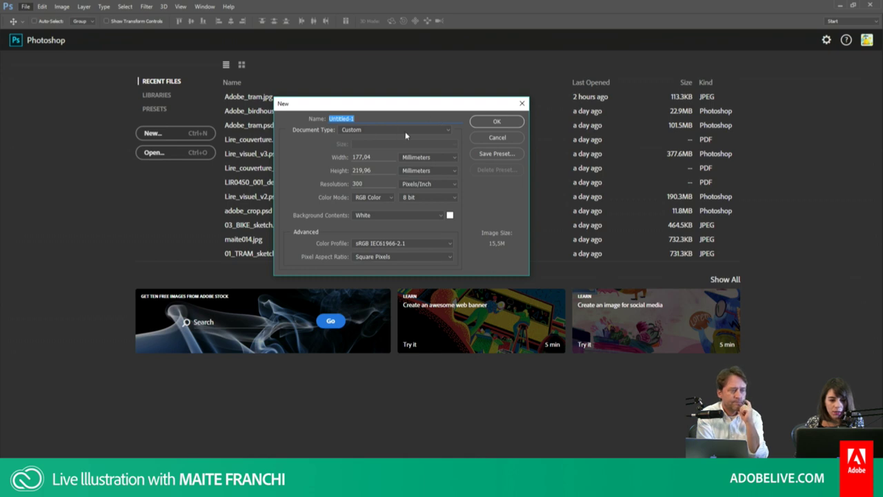
pyautogui.click(367, 133)
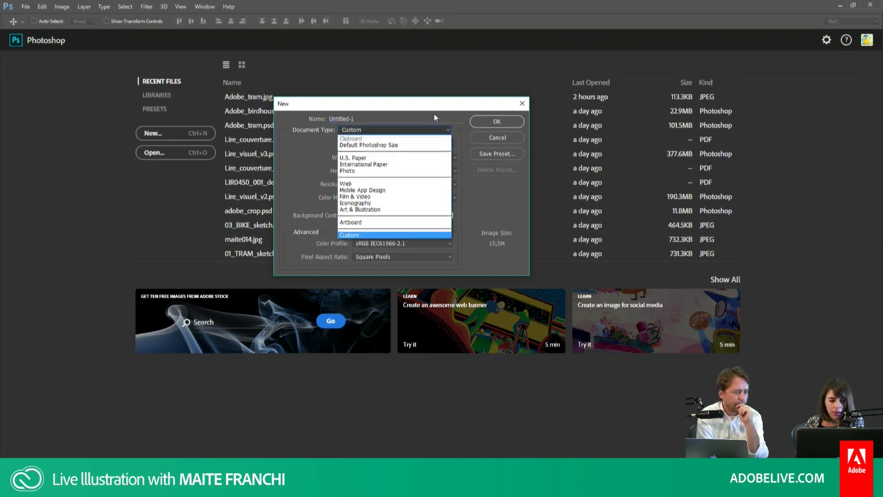
pyautogui.click(373, 164)
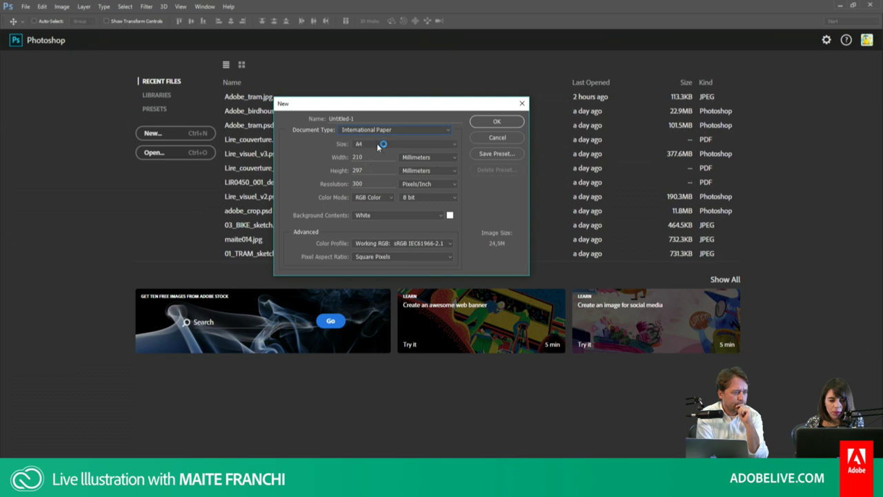
pyautogui.click(378, 144)
pyautogui.click(376, 172)
pyautogui.click(485, 123)
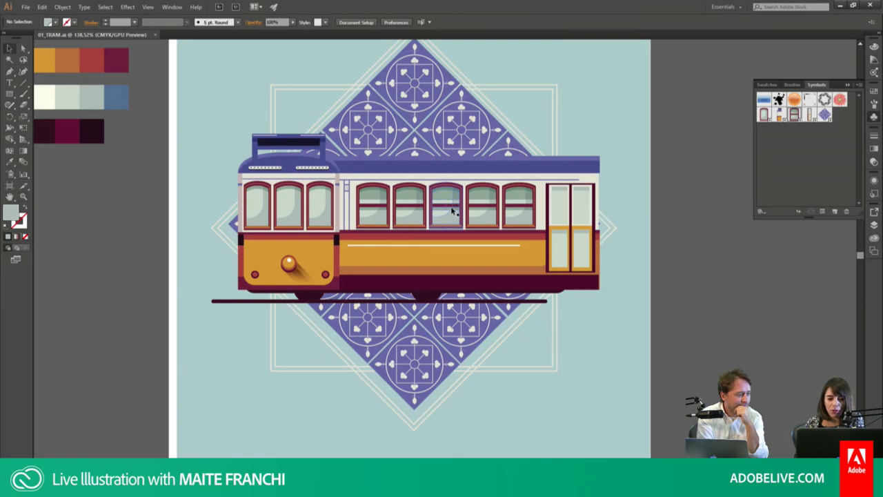
# Step: Select all artwork except the diamond and frames, and copy the tram with its rail
pyautogui.click(327, 218)
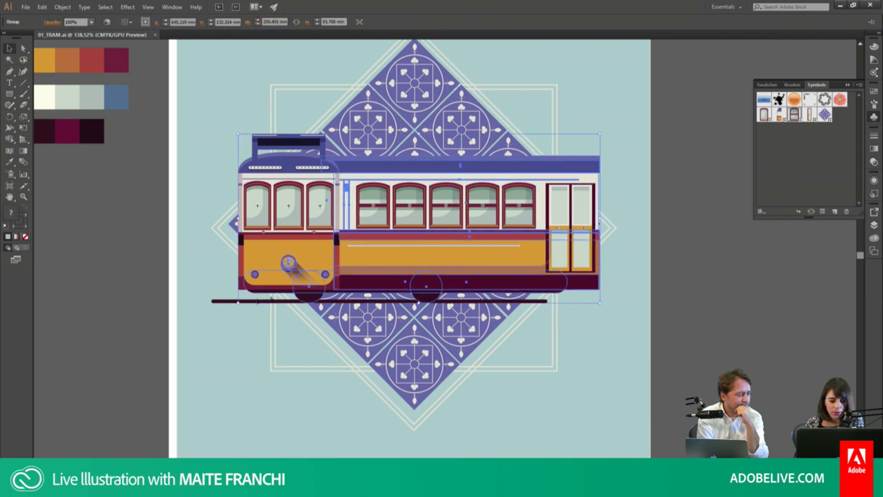
pyautogui.keyDown('shift'); pyautogui.click(221, 302); pyautogui.keyUp('shift')
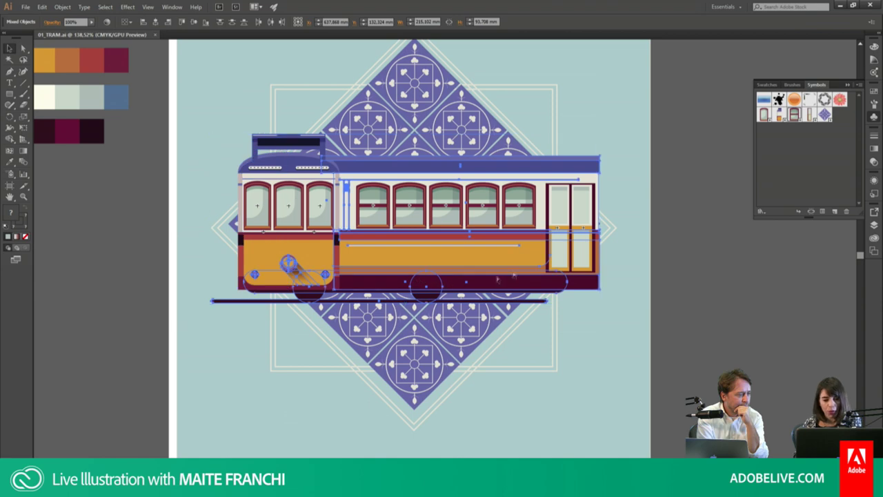
pyautogui.keyDown('shift'); pyautogui.click(309, 167); pyautogui.keyUp('shift')
pyautogui.click(676, 151)
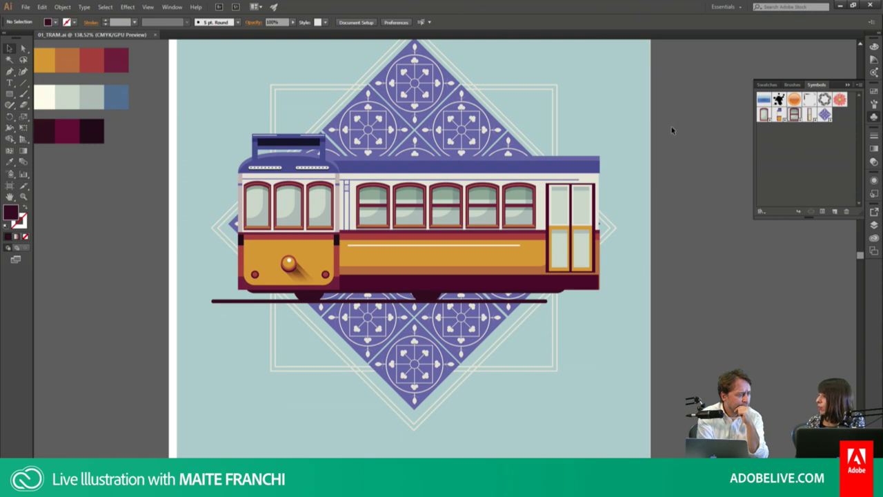
pyautogui.click(269, 166)
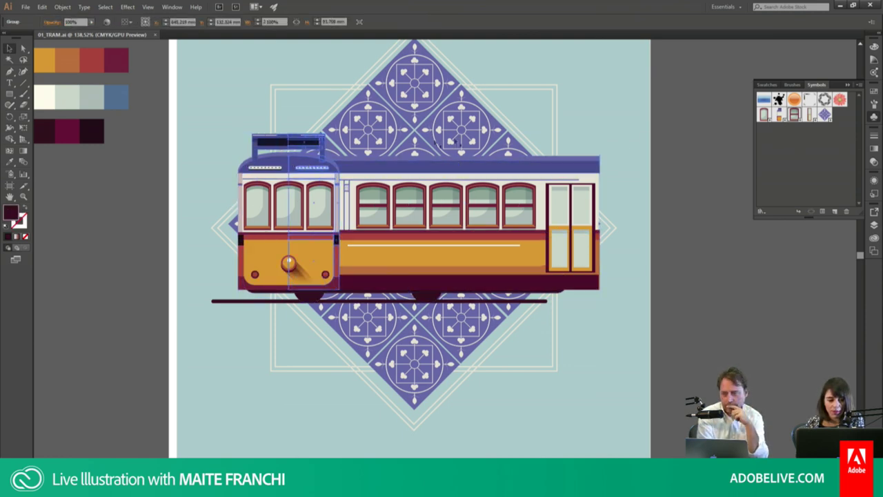
pyautogui.click(669, 157)
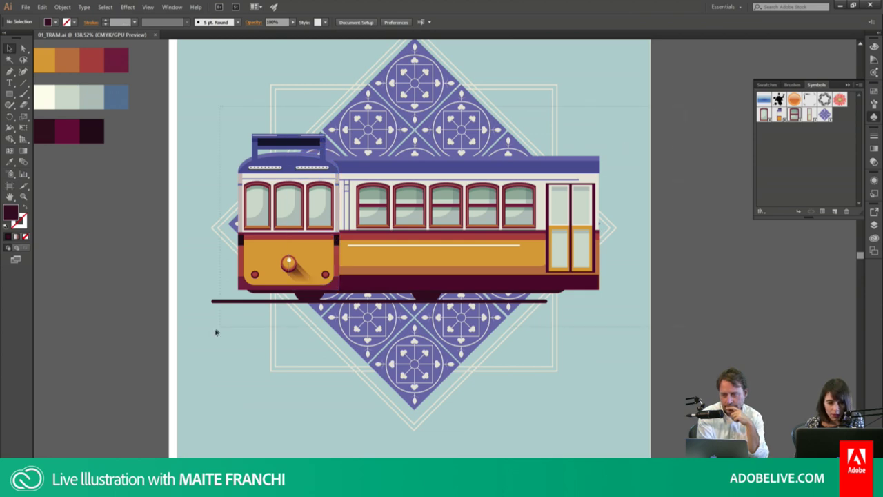
pyautogui.hotkey('ctrl', 'a')
pyautogui.keyDown('shift'); pyautogui.click(449, 119); pyautogui.keyUp('shift')
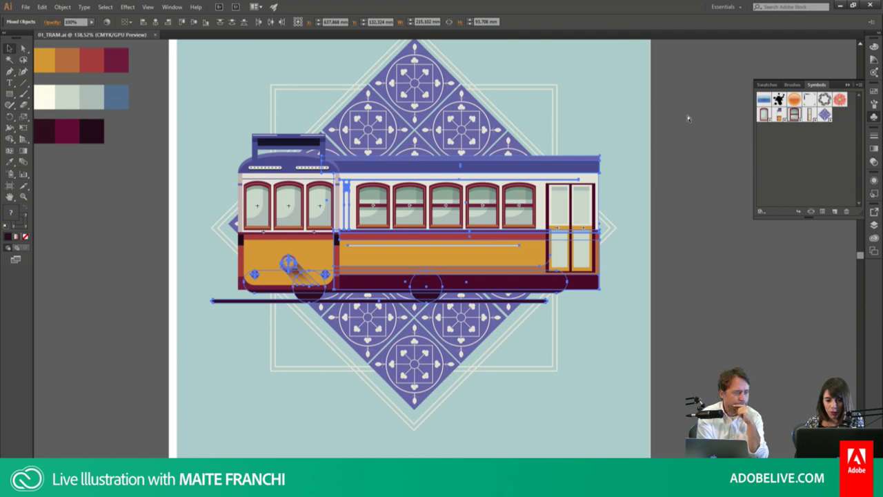
pyautogui.hotkey('ctrl', 'shift', 'b')
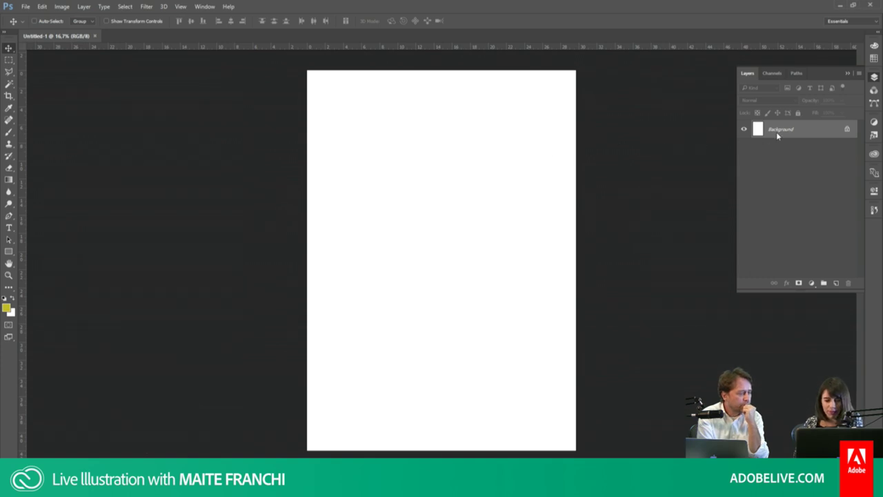
# Step: Paste the tram into the A3 page as a Vector Smart Object and commit it
pyautogui.moveTo(771, 135); pyautogui.dragTo(456, 171)
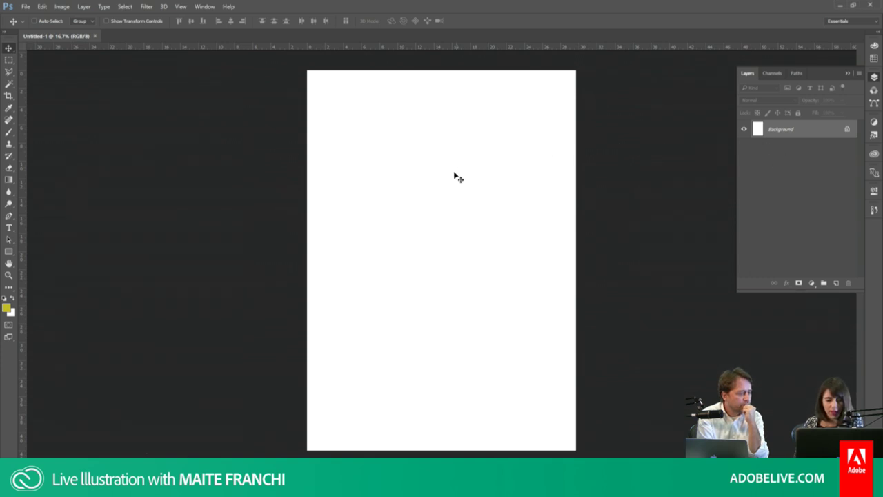
pyautogui.hotkey('ctrl', 'v')
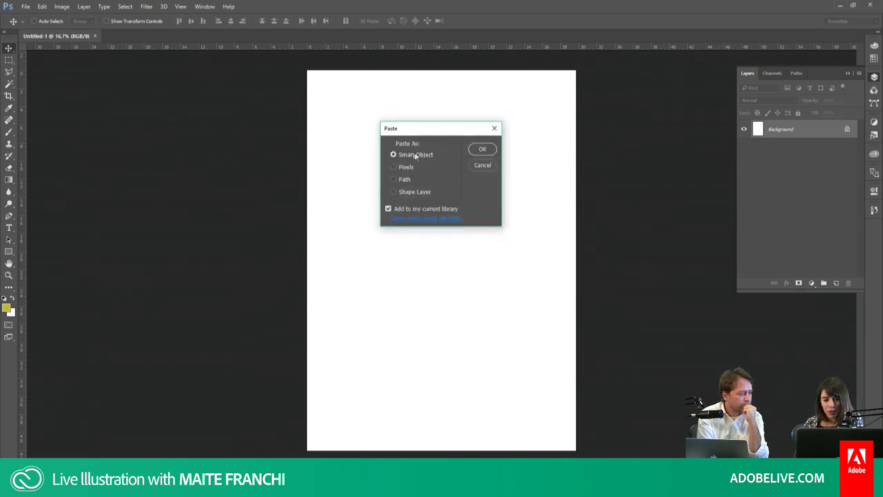
pyautogui.click(481, 149)
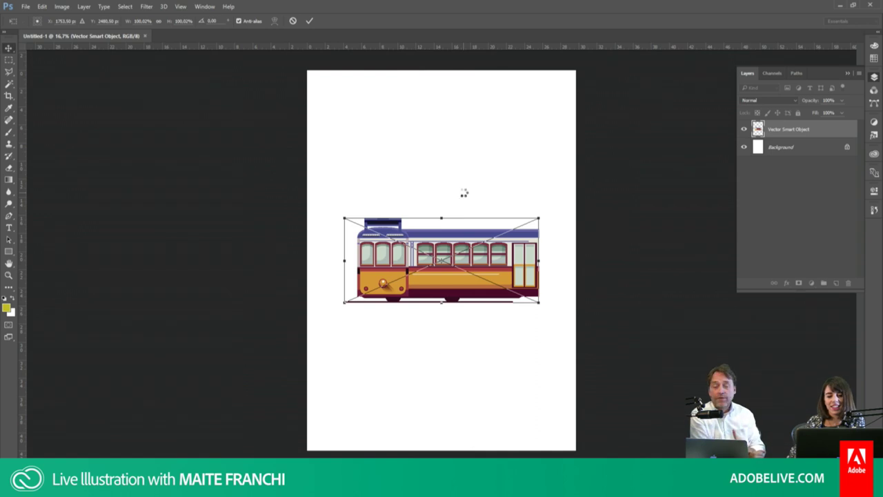
pyautogui.press('Return')
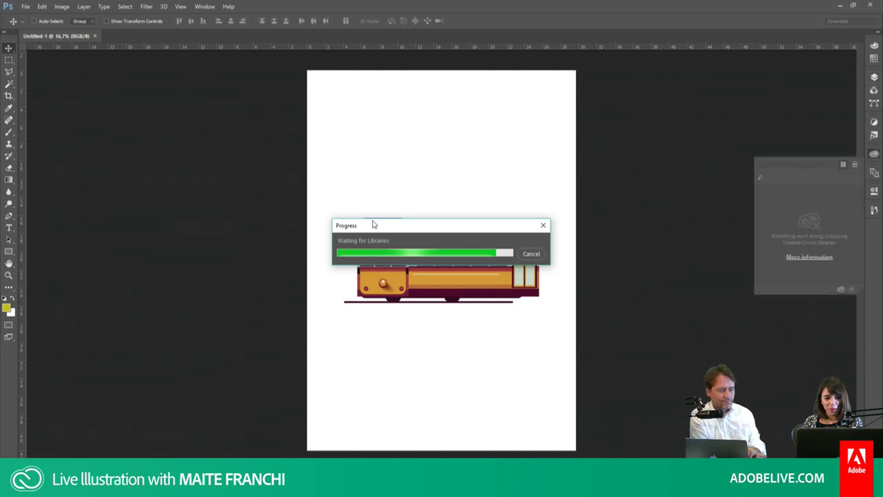
pyautogui.moveTo(378, 231); pyautogui.dragTo(381, 217)
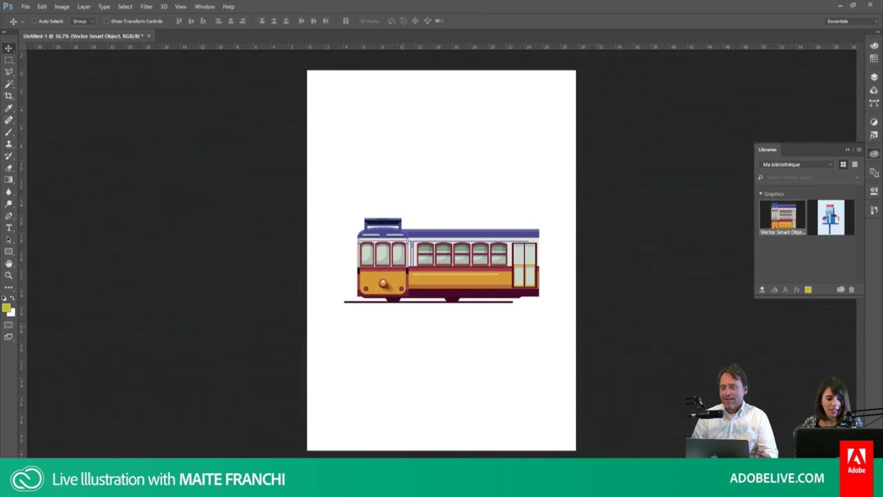
# Step: Look over the tram artwork in Illustrator, then return to the Photoshop poster
pyautogui.click(100, 443)
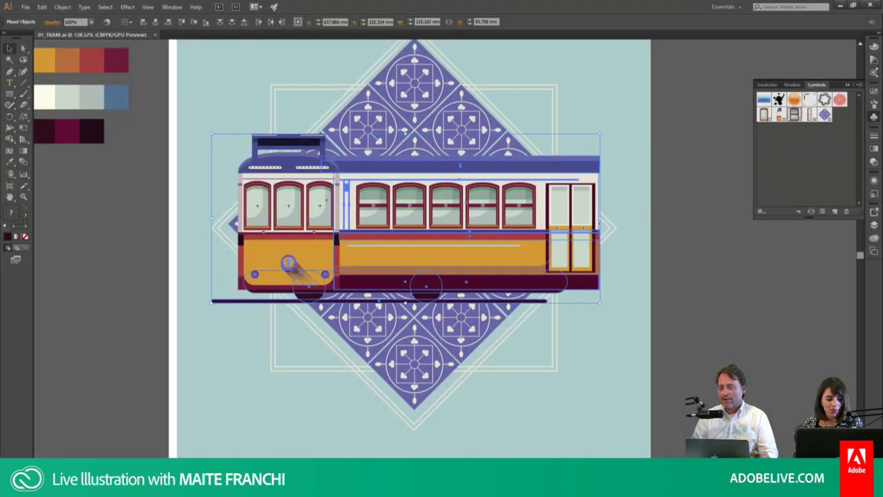
pyautogui.hotkey('alt', 'Tab')
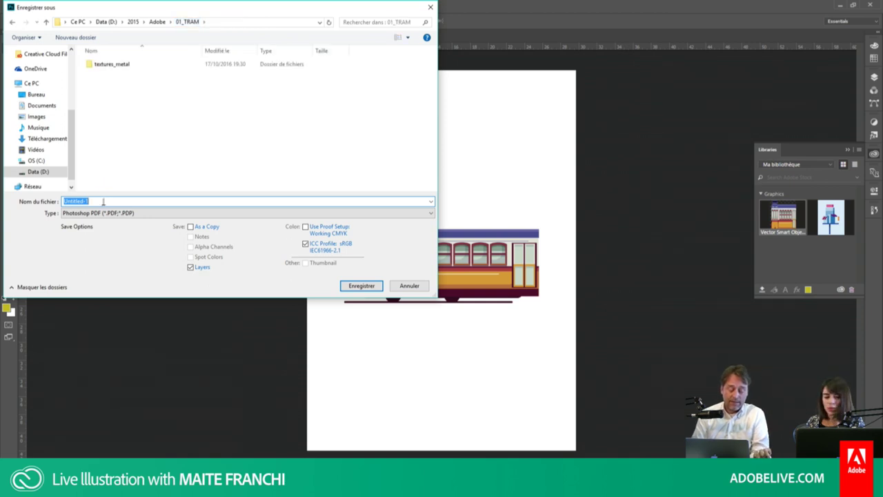
# Step: Start saving the poster as a PDF named 01, then cancel the PDF save
pyautogui.write('01_TRAM')
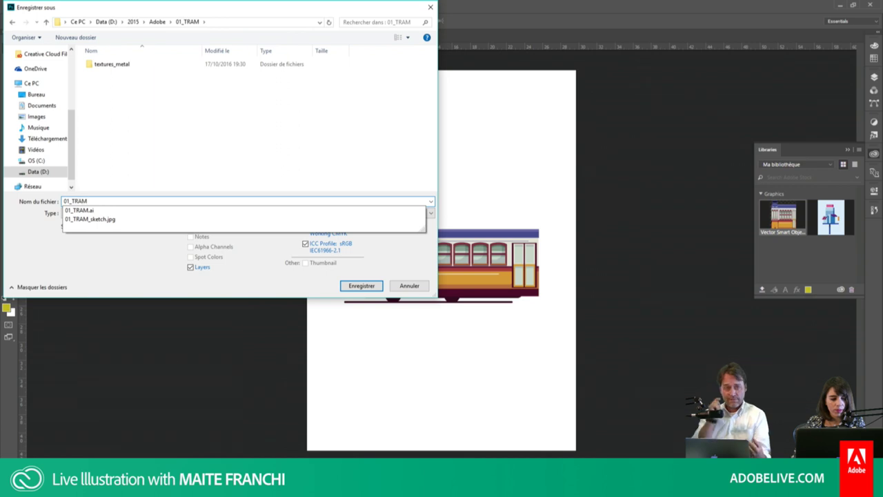
pyautogui.press('Return')
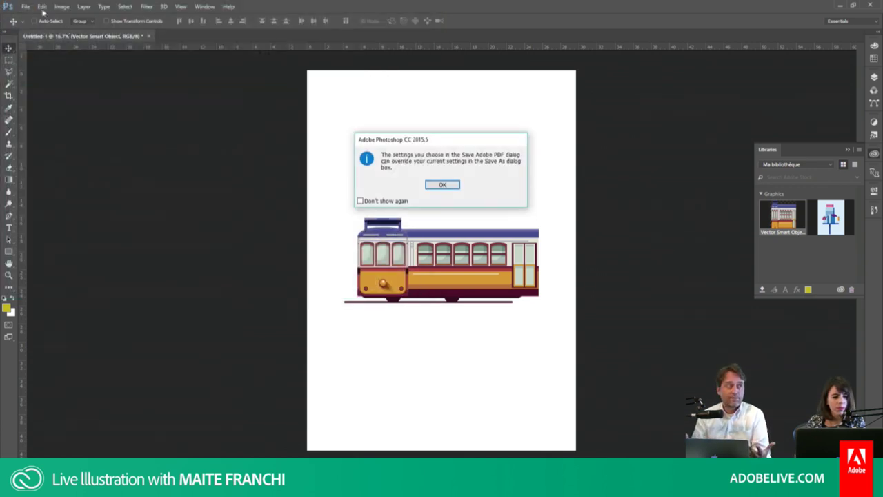
pyautogui.click(438, 188)
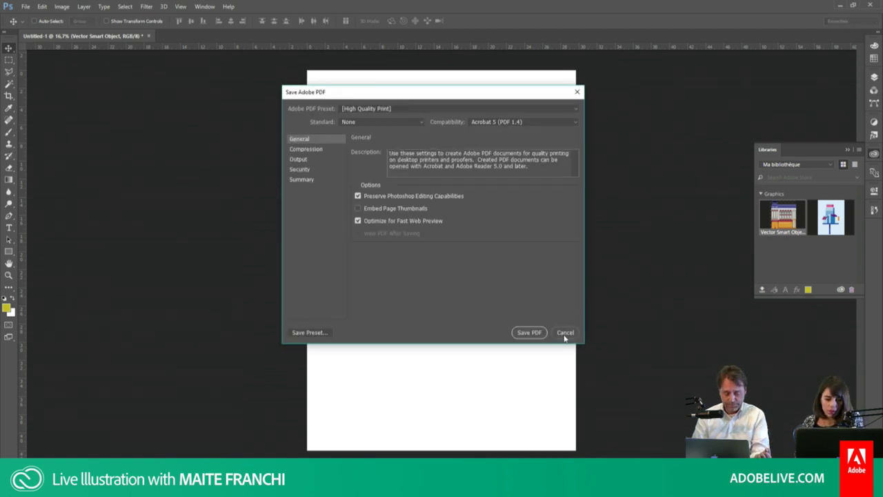
pyautogui.click(566, 332)
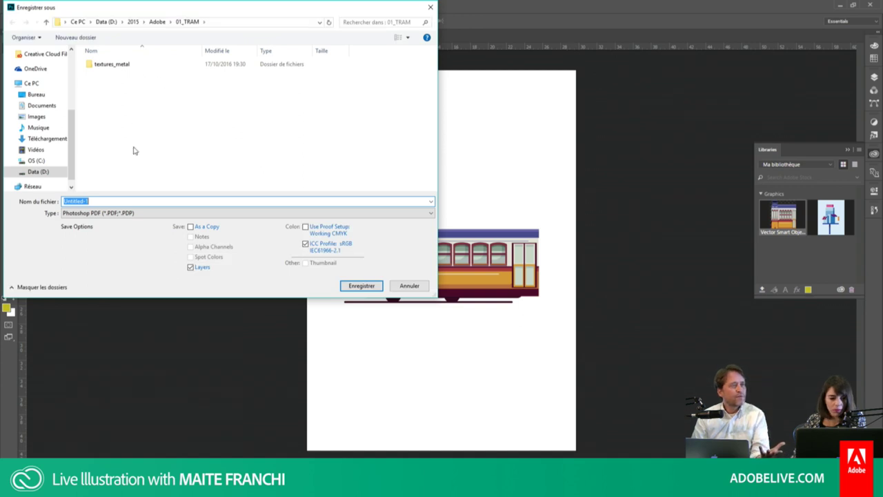
# Step: Save the poster as 01_TRAM in Photoshop (*.PSD) format
pyautogui.write('01_TRAM')
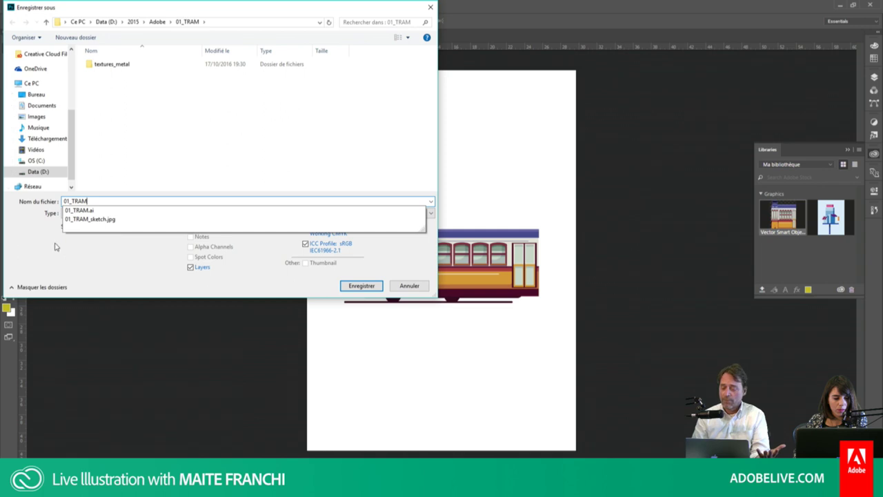
pyautogui.click(68, 237)
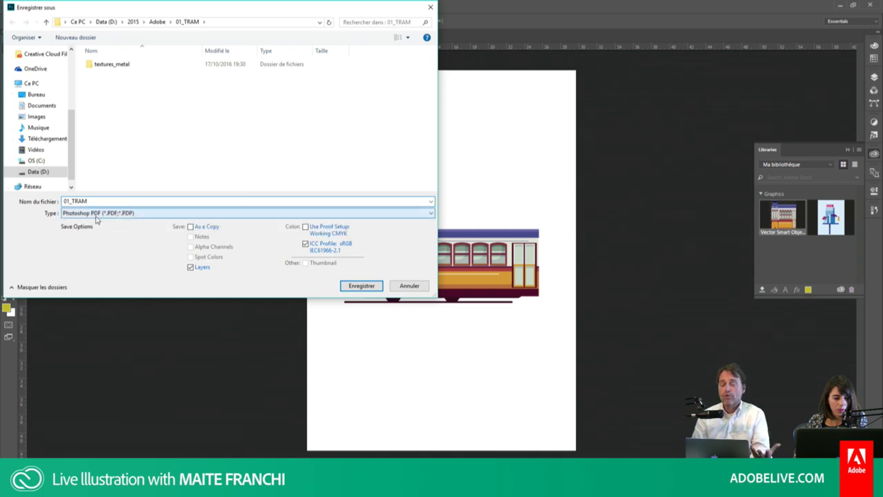
pyautogui.click(97, 213)
pyautogui.click(98, 223)
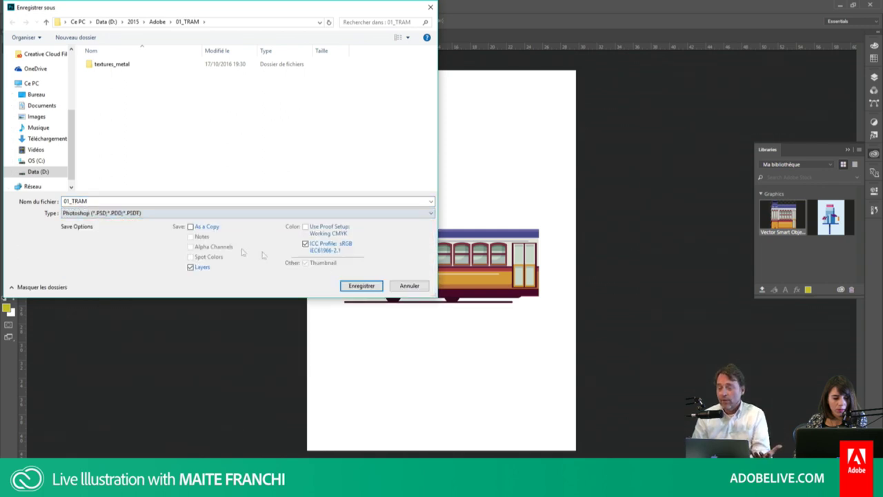
pyautogui.click(361, 286)
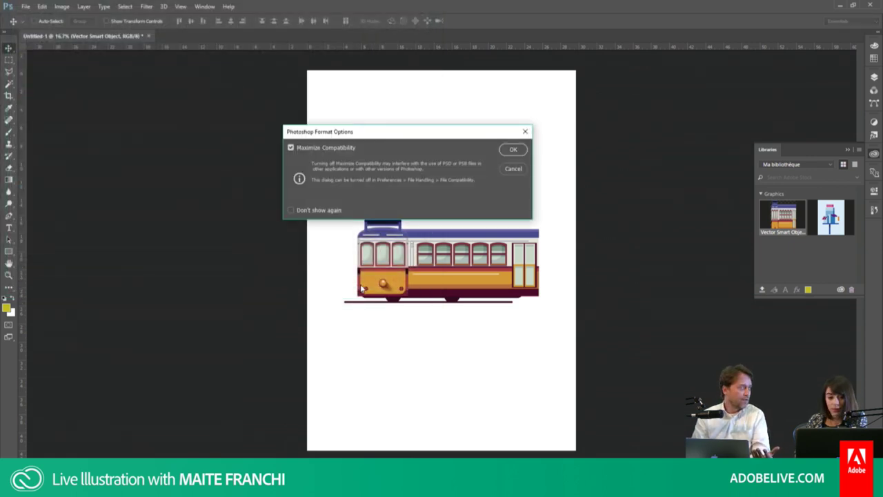
# Step: Accept the PSD compatibility options and select the purple diamond tile group in Illustrator
pyautogui.click(510, 149)
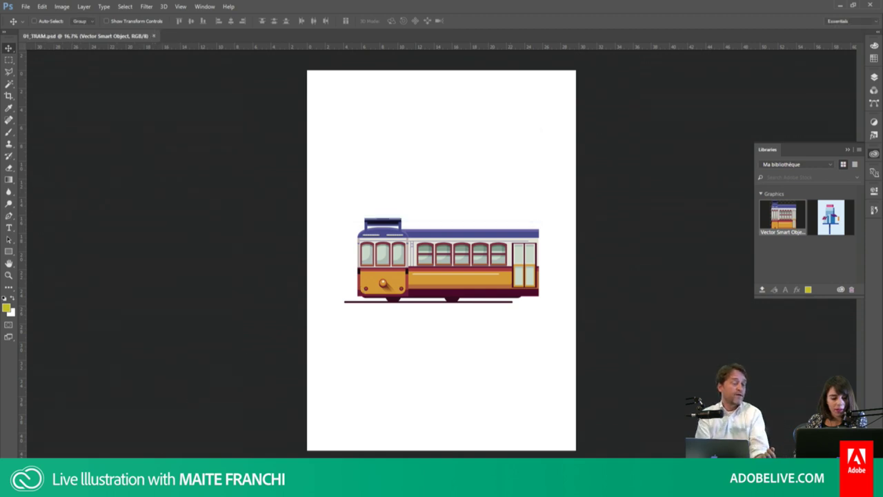
pyautogui.hotkey('alt', 'Tab')
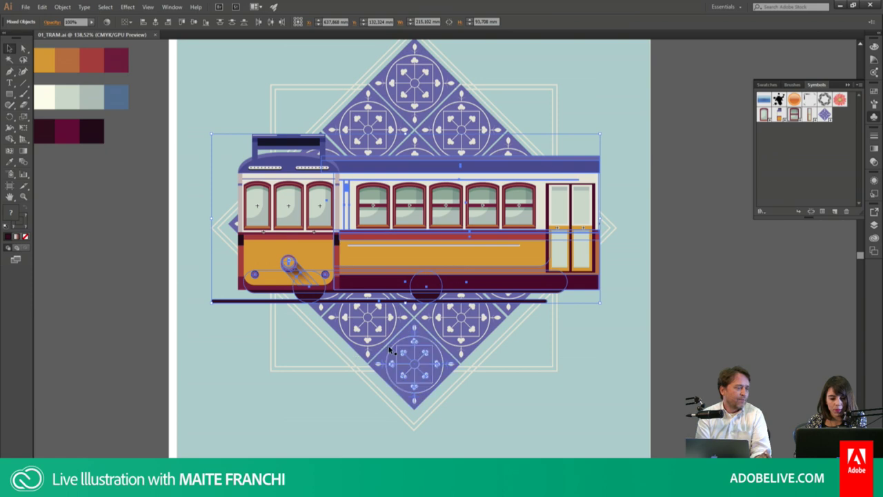
pyautogui.click(421, 374)
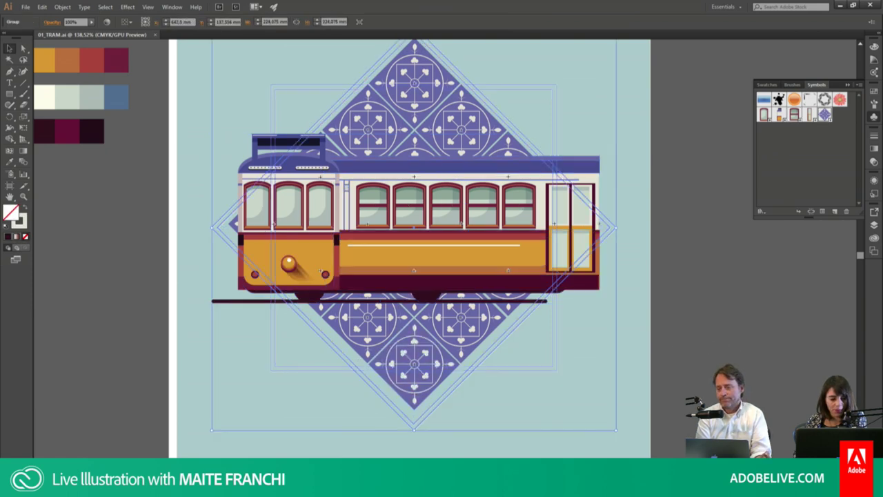
pyautogui.hotkey('alt', 'Tab')
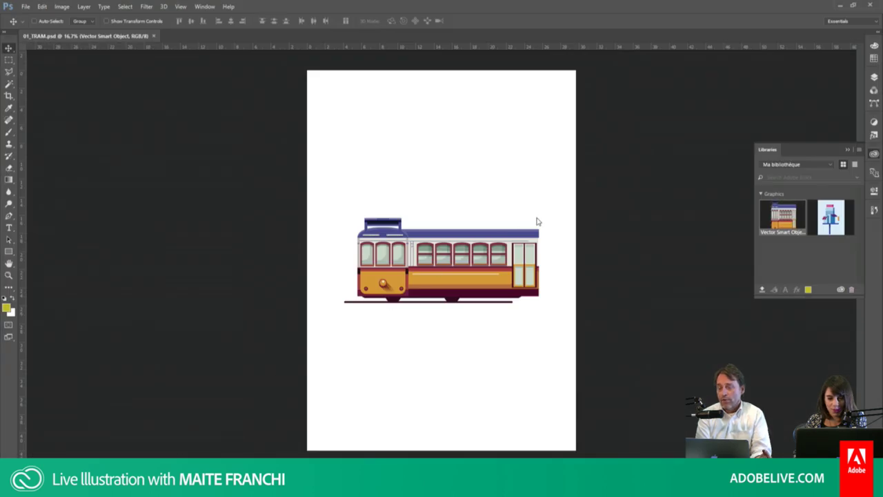
# Step: Paste the diamond tile pattern into the poster as a smart object and commit it
pyautogui.hotkey('ctrl', 'v')
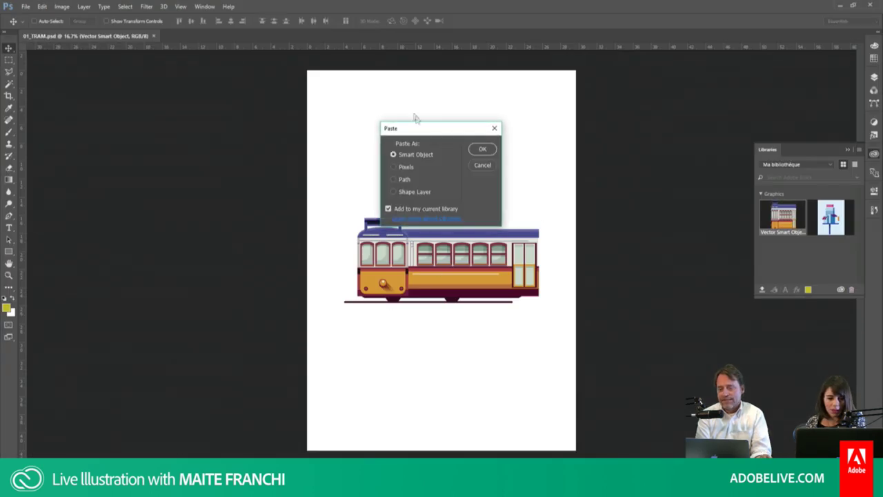
pyautogui.click(479, 148)
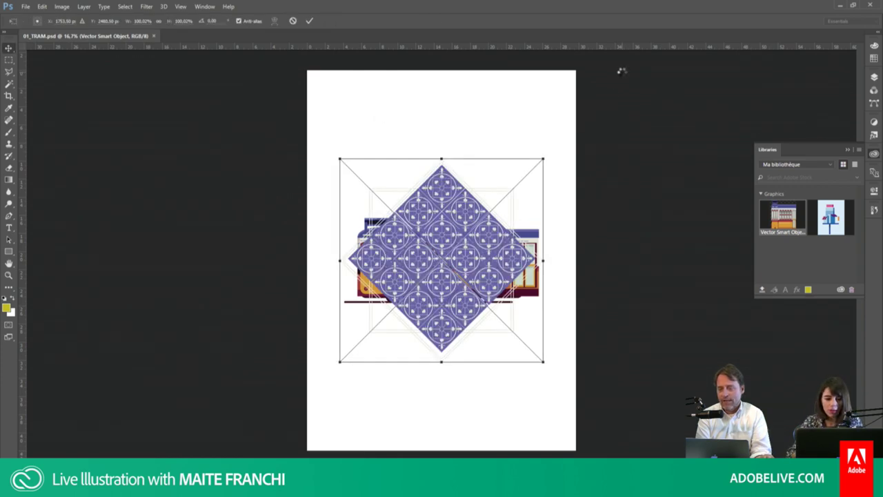
pyautogui.doubleClick(471, 219)
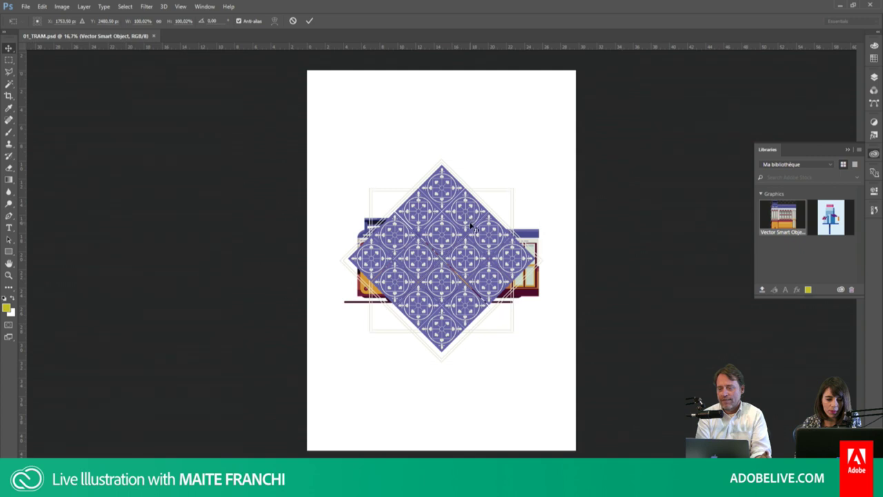
pyautogui.click(874, 78)
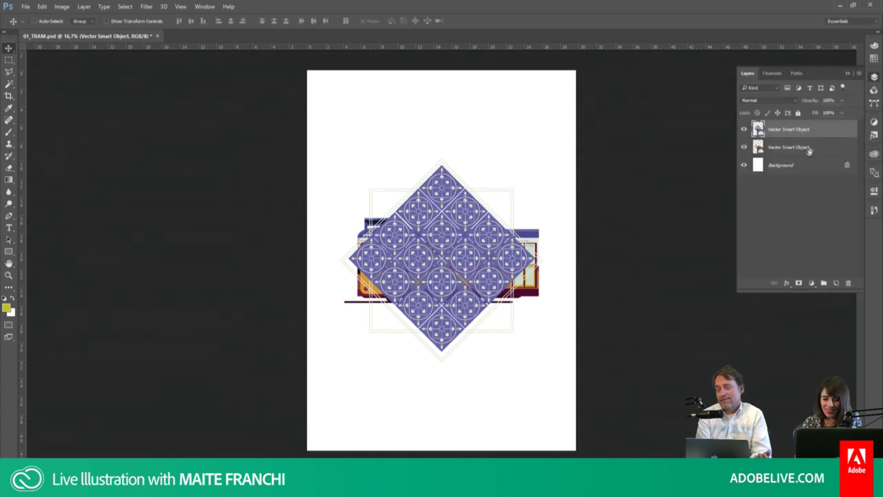
# Step: Stack the tram layer above the diamond pattern and rename the layers ceramics and tram
pyautogui.moveTo(809, 151); pyautogui.dragTo(785, 138)
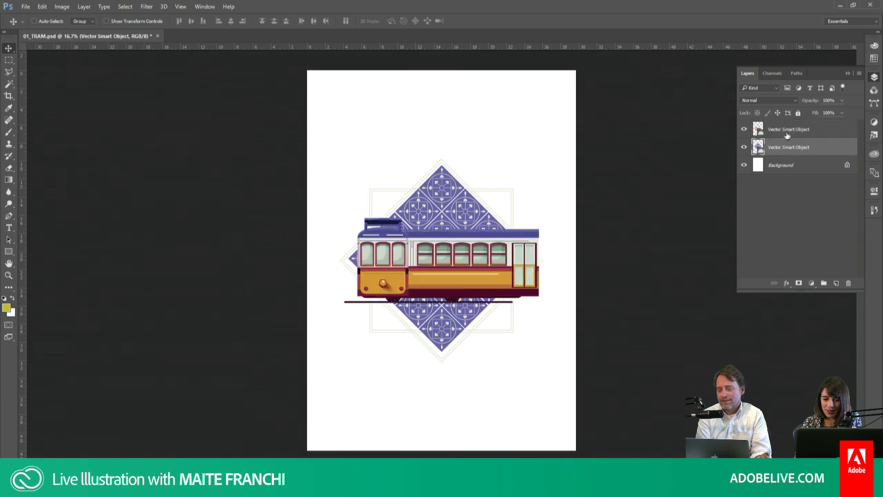
pyautogui.doubleClick(783, 148)
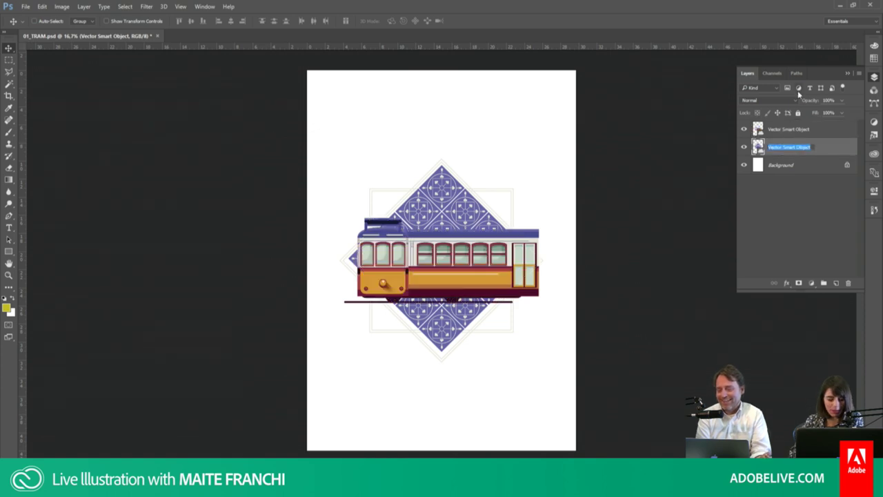
pyautogui.write('car')
pyautogui.write('s')
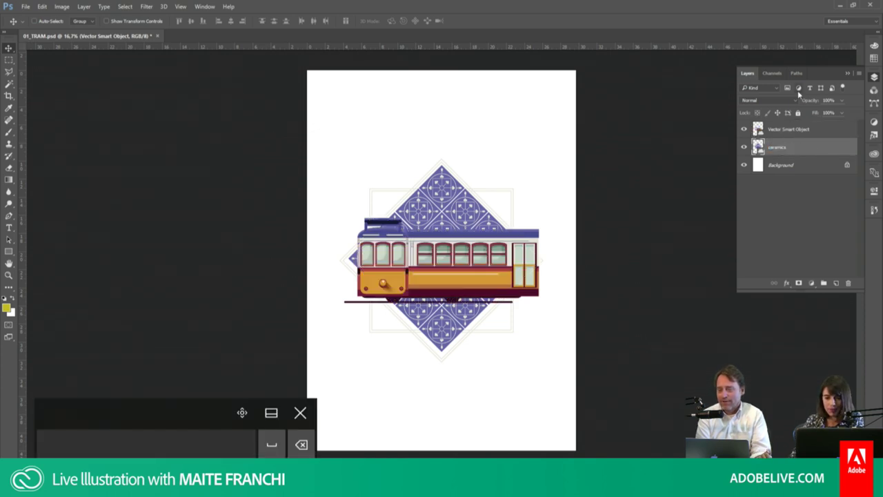
pyautogui.press('Return')
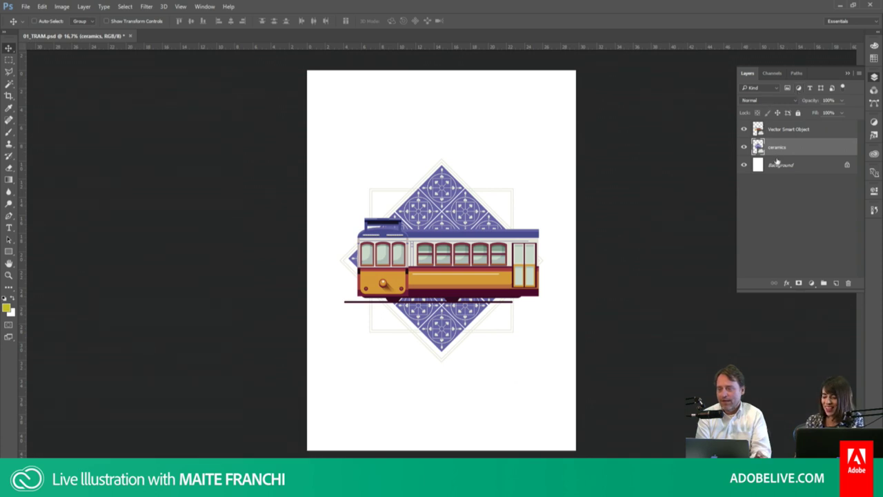
pyautogui.doubleClick(785, 129)
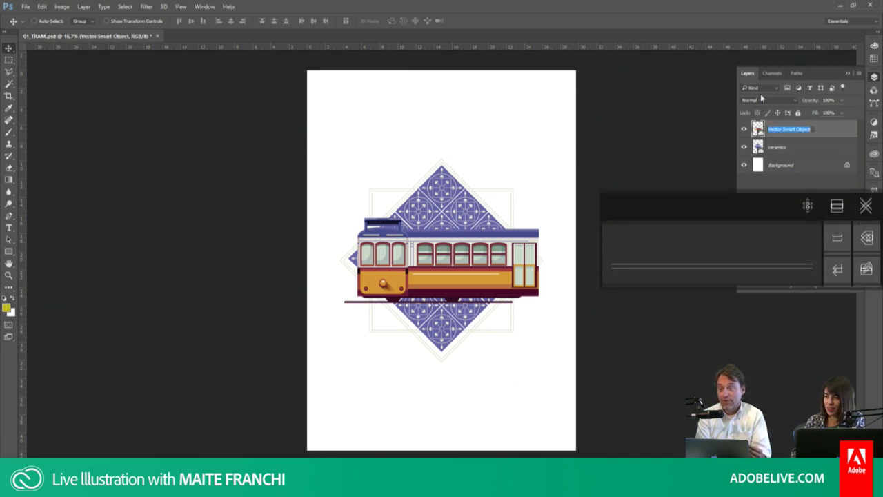
pyautogui.write('tram')
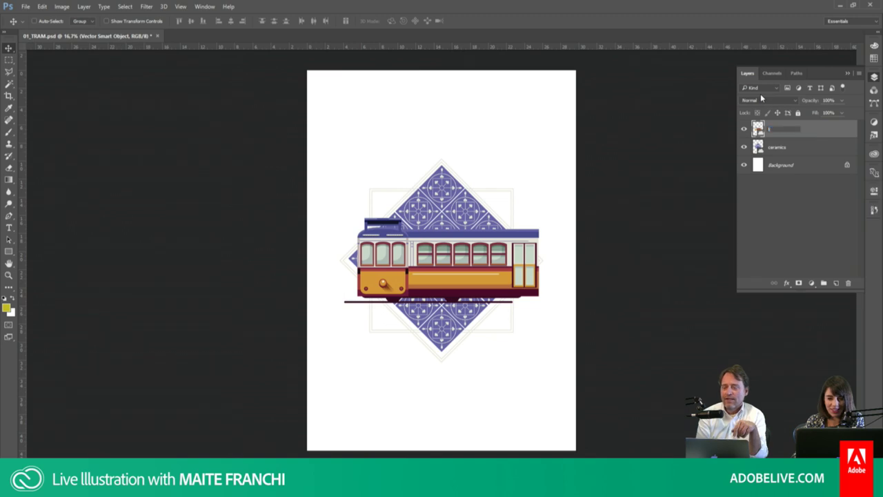
pyautogui.press('Return')
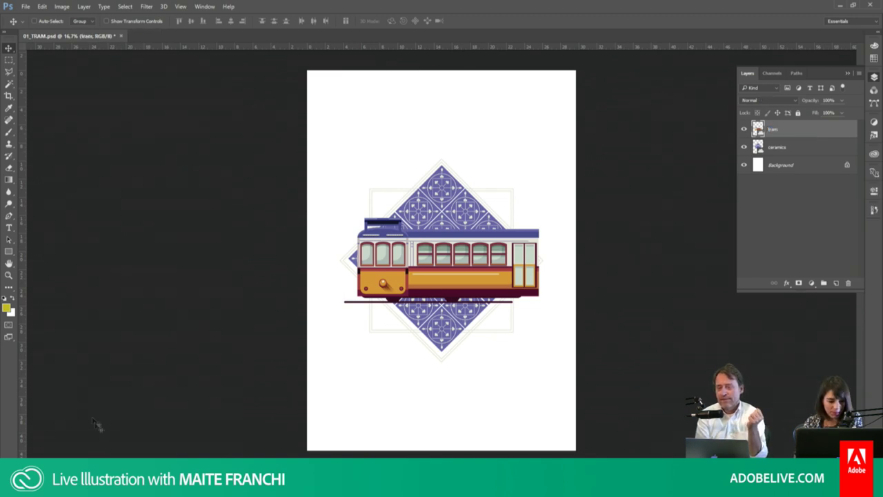
pyautogui.hotkey('alt', 'Tab')
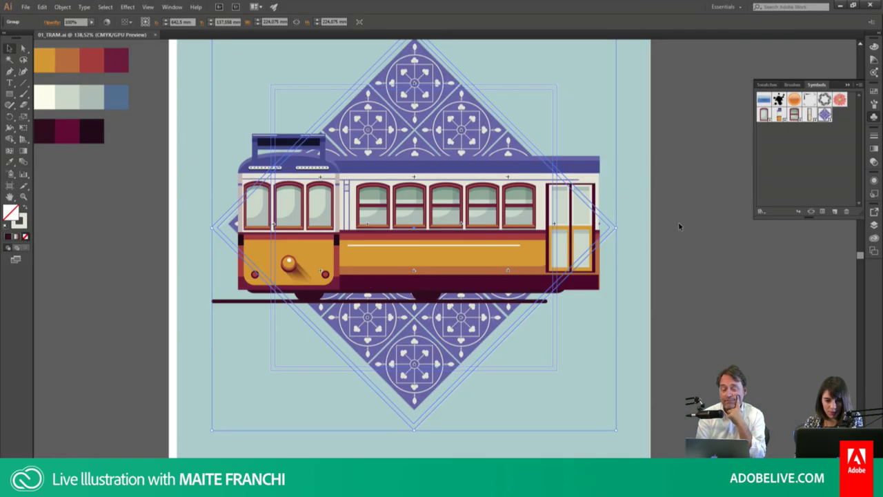
# Step: Draw a small rectangle beside the artwork filled with the sampled light teal background colour
pyautogui.click(637, 229)
pyautogui.press('m')
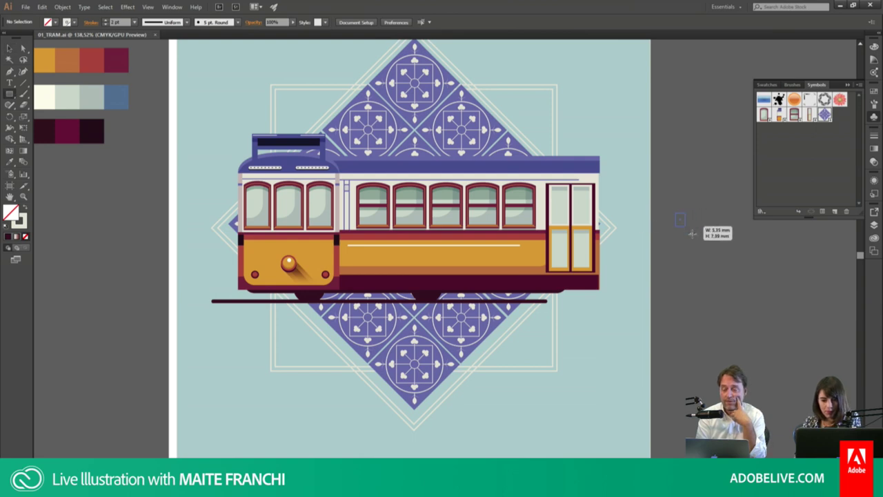
pyautogui.moveTo(674, 212); pyautogui.dragTo(694, 236)
pyautogui.press('i')
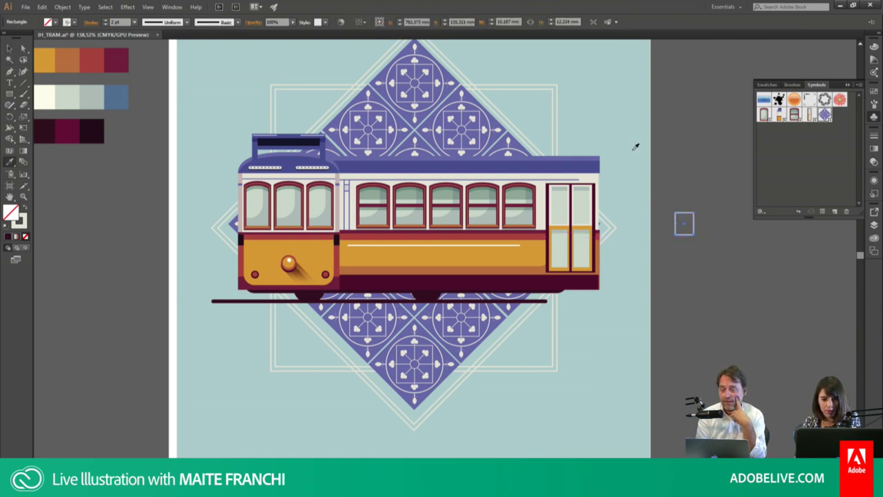
pyautogui.click(635, 145)
pyautogui.press('v')
pyautogui.click(700, 189)
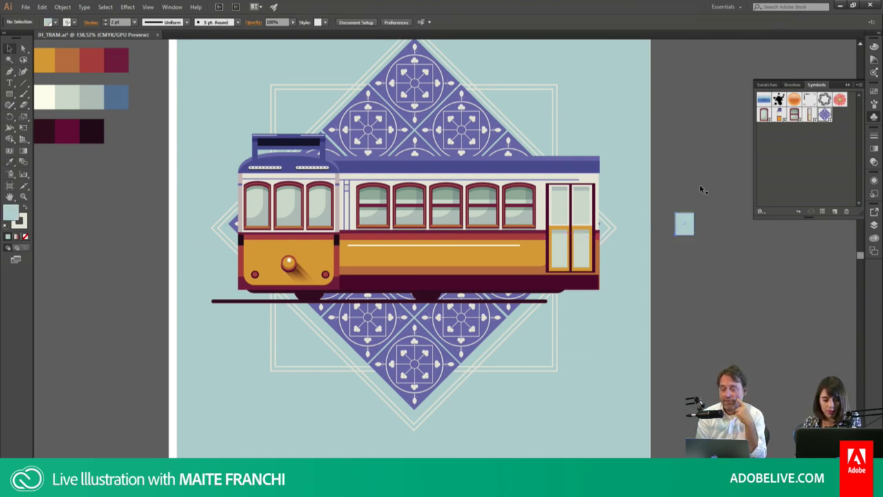
pyautogui.click(685, 224)
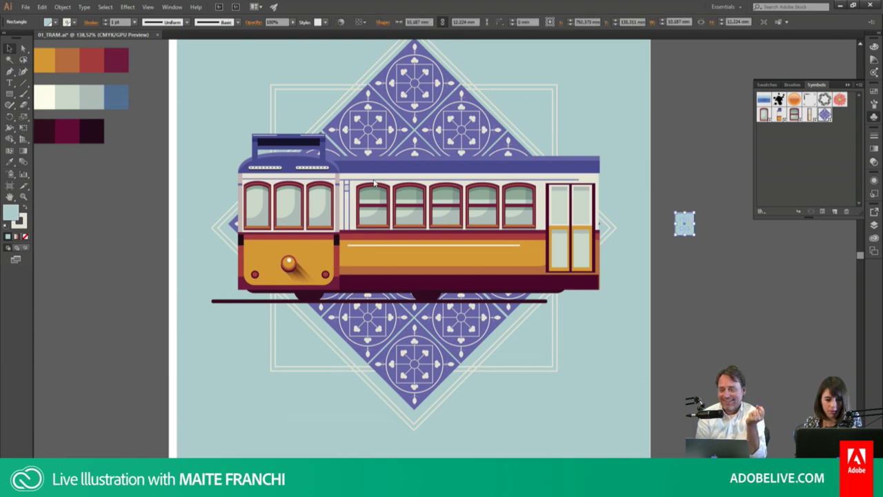
# Step: Confirm the rectangle's fill hex is ACC9CC, then go back to Photoshop
pyautogui.doubleClick(11, 213)
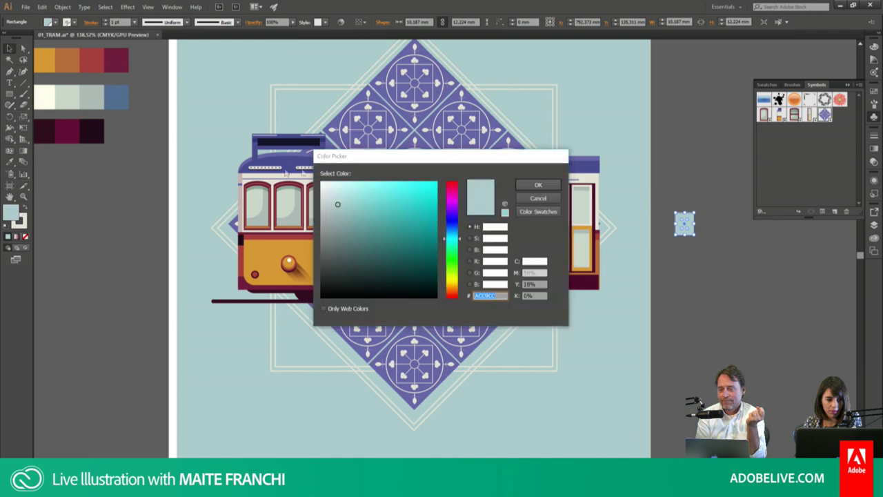
pyautogui.click(538, 184)
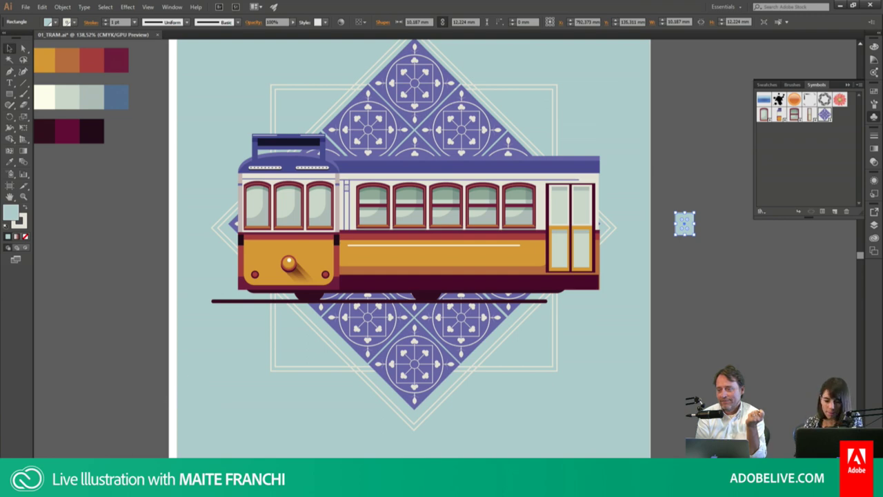
pyautogui.hotkey('alt', 'Tab')
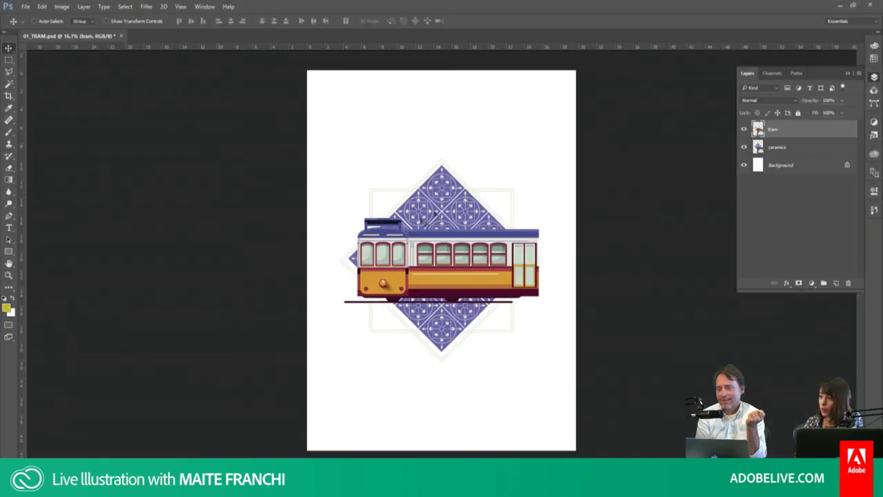
# Step: Convert the Background into an editable Layer 0
pyautogui.click(773, 169)
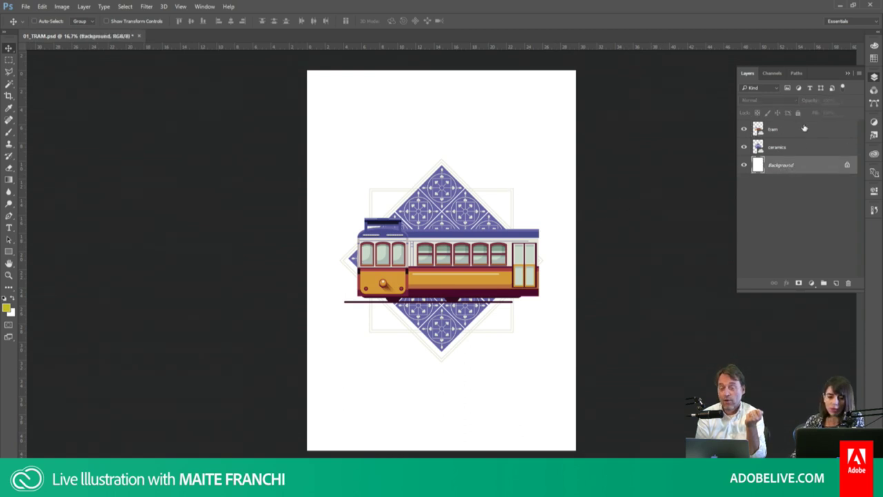
pyautogui.doubleClick(800, 165)
pyautogui.press('Return')
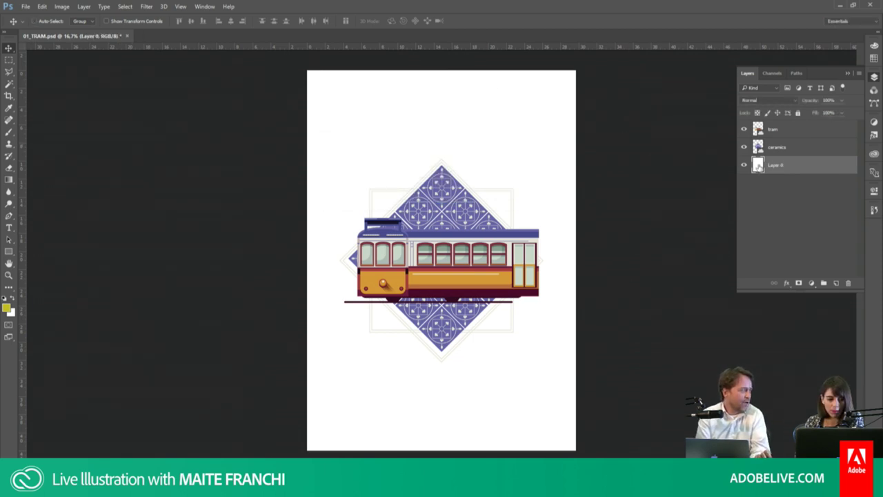
# Step: Set the foreground colour to ACC9CC and fill Layer 0 with it
pyautogui.click(7, 308)
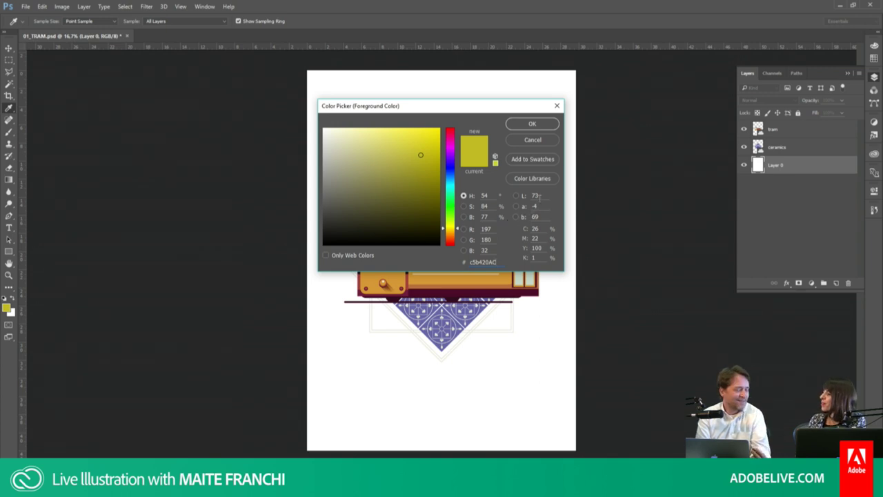
pyautogui.click(543, 129)
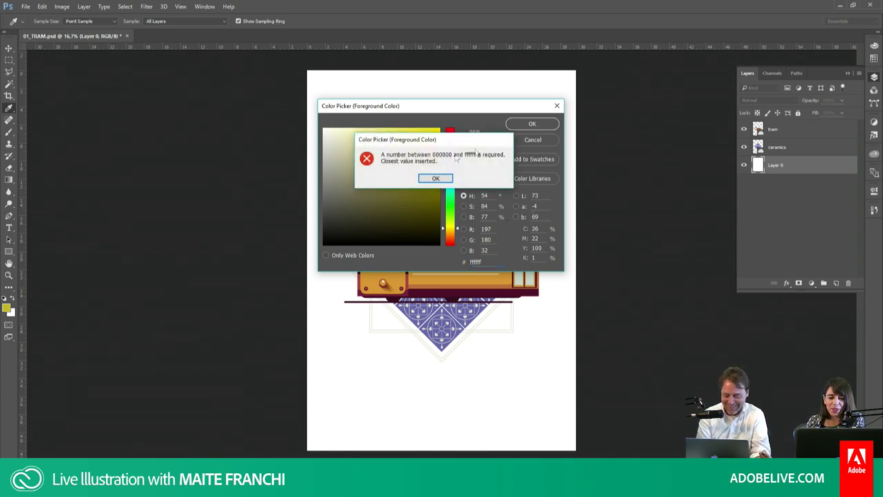
pyautogui.click(433, 178)
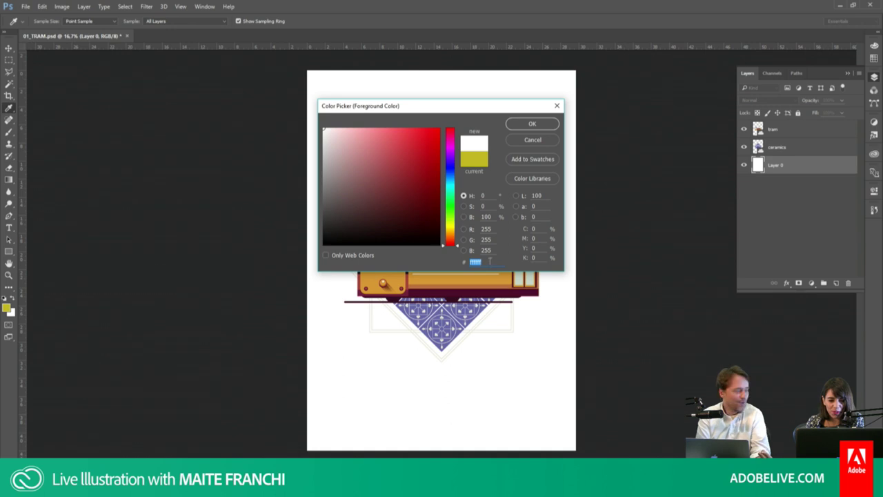
pyautogui.write('ACC9CC')
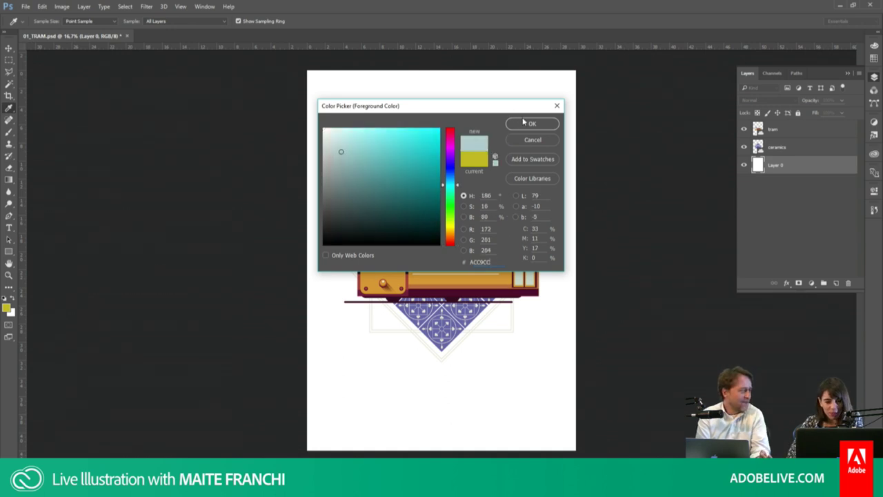
pyautogui.click(529, 123)
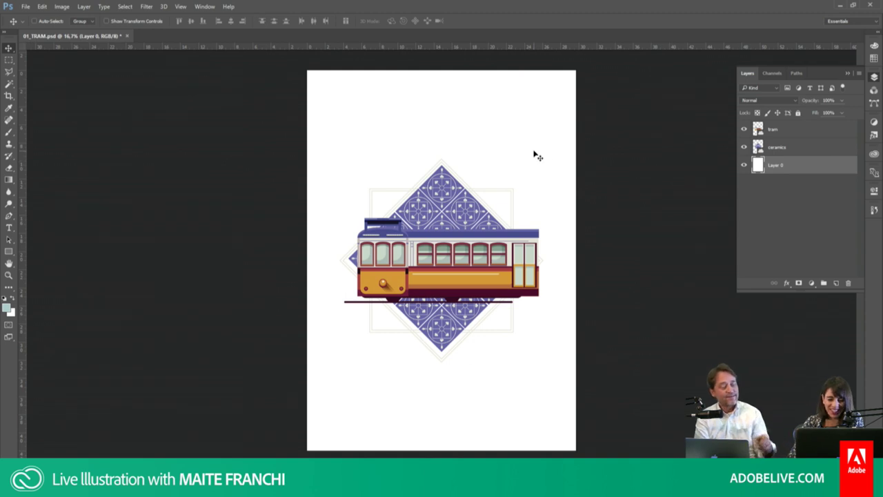
pyautogui.hotkey('alt', 'BackSpace')
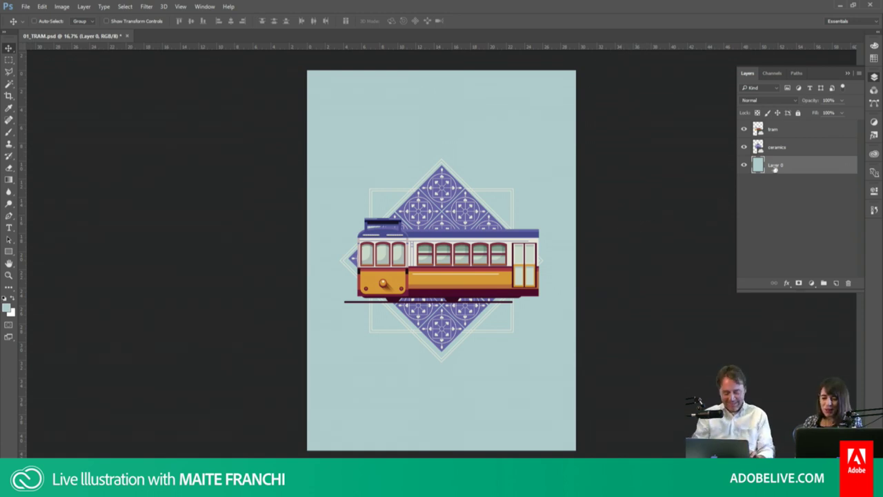
# Step: Select both the tram and ceramics layers together
pyautogui.click(775, 133)
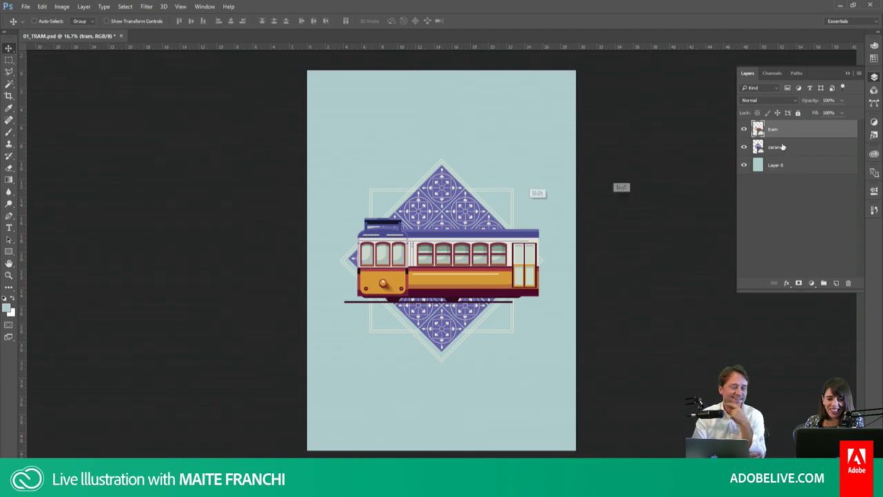
pyautogui.click(778, 148)
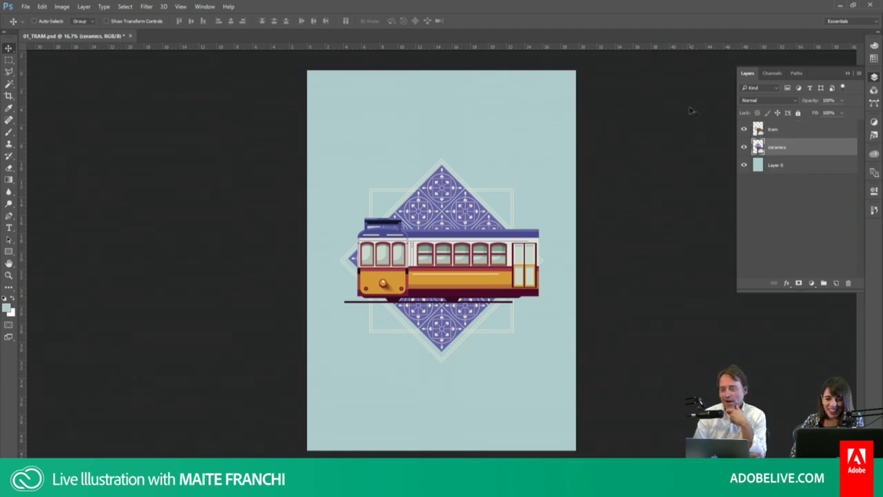
pyautogui.keyDown('shift'); pyautogui.click(795, 136); pyautogui.keyUp('shift')
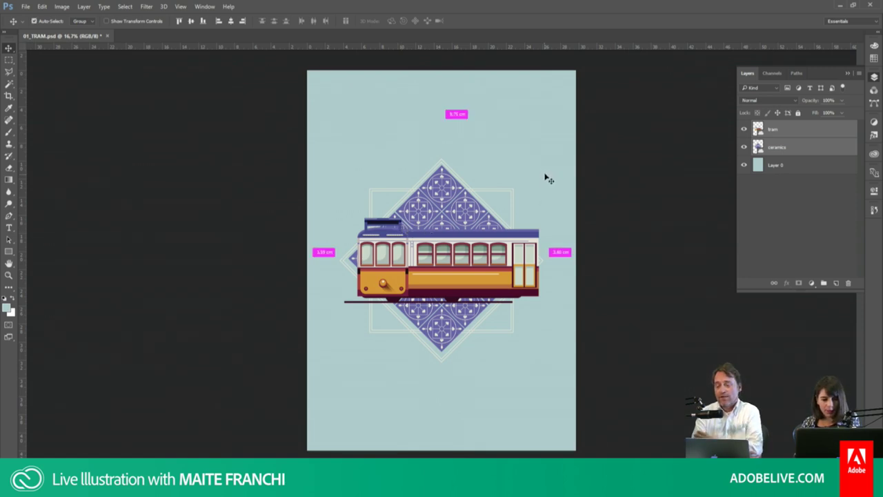
pyautogui.click(111, 453)
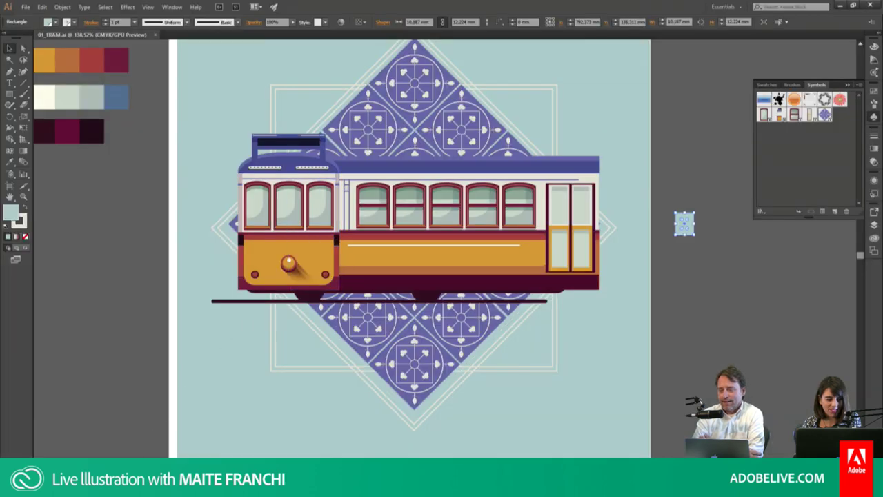
pyautogui.hotkey('alt', 'Tab')
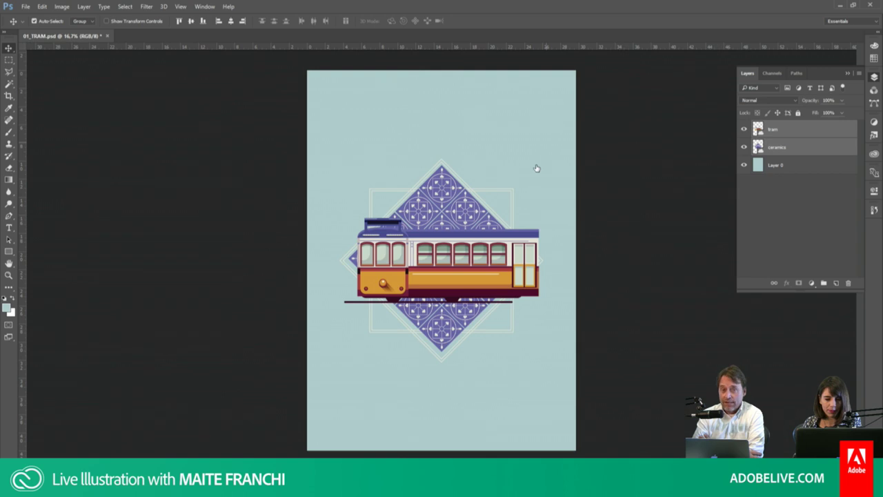
# Step: Scale the tram and tiles together to about 107% and recentre them on the poster
pyautogui.hotkey('ctrl', 't')
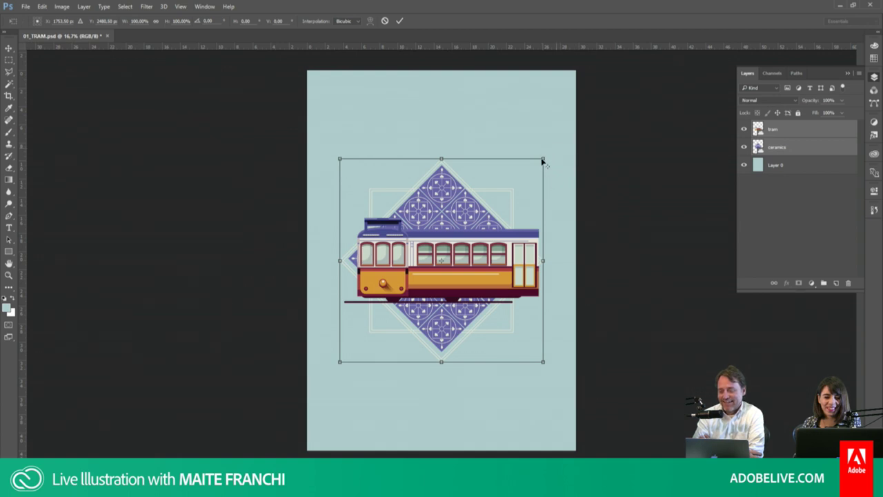
pyautogui.moveTo(543, 157); pyautogui.dragTo(557, 146)
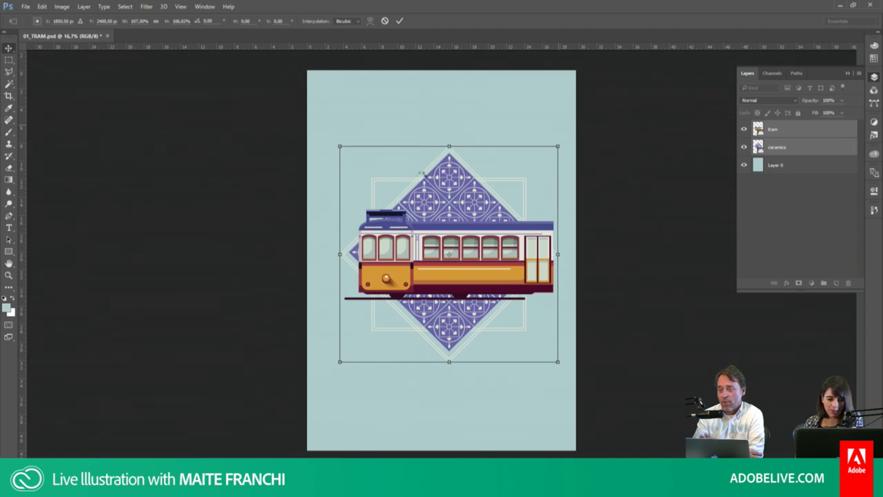
pyautogui.press('Return')
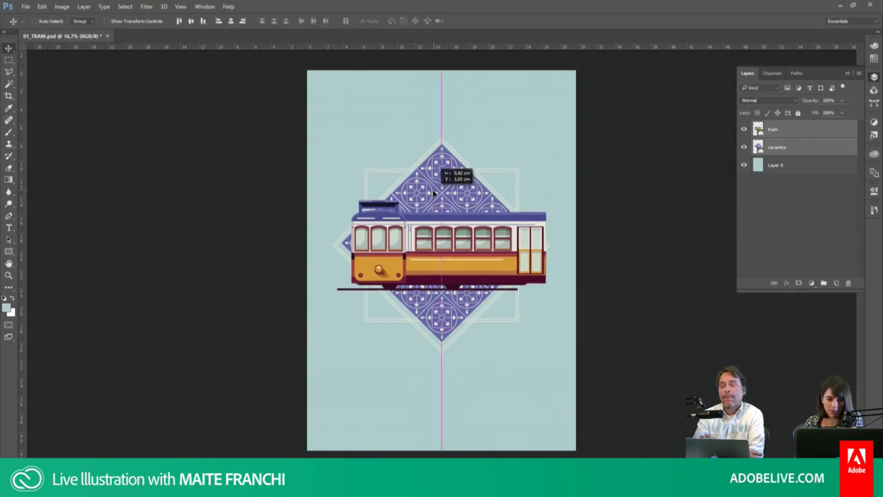
pyautogui.moveTo(445, 201); pyautogui.dragTo(441, 205)
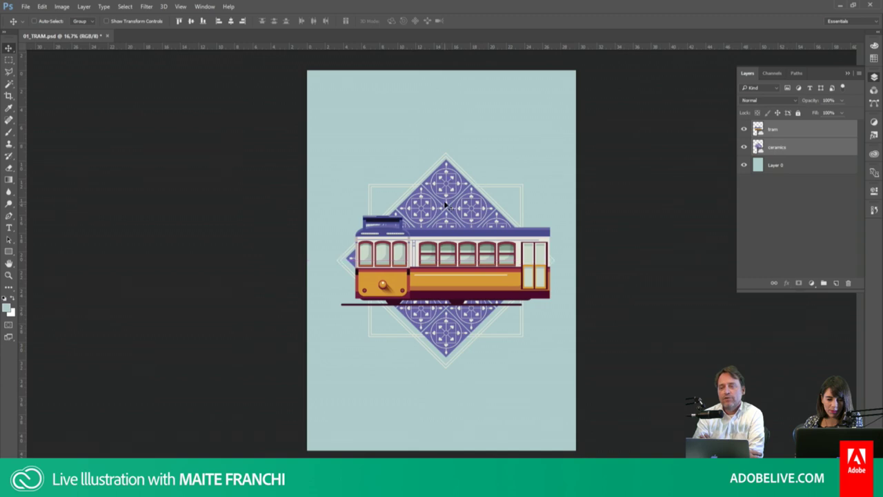
# Step: Zoom in to inspect the tram and tile edges, then select only the ceramics layer
pyautogui.keyDown('ctrl'); pyautogui.click(759, 147); pyautogui.keyUp('ctrl')
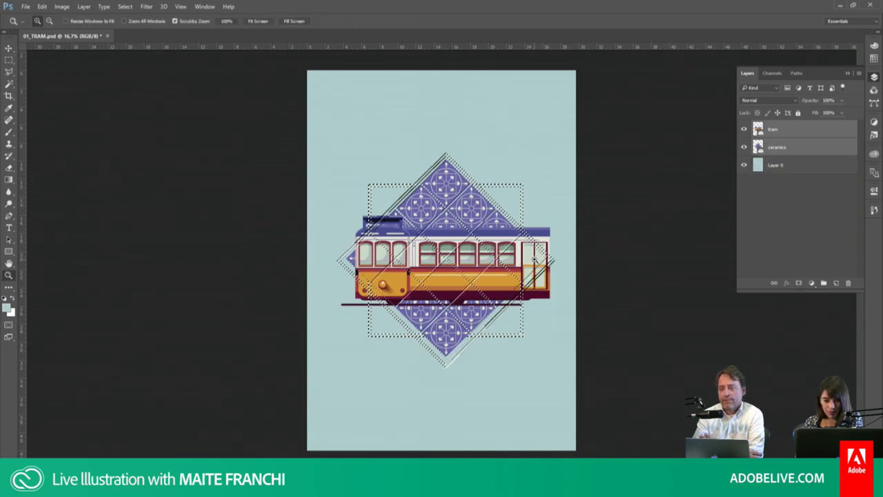
pyautogui.press('z')
pyautogui.moveTo(533, 266)
pyautogui.mouseDown()
pyautogui.moveTo(583, 304)
pyautogui.moveTo(483, 304)
pyautogui.mouseUp()
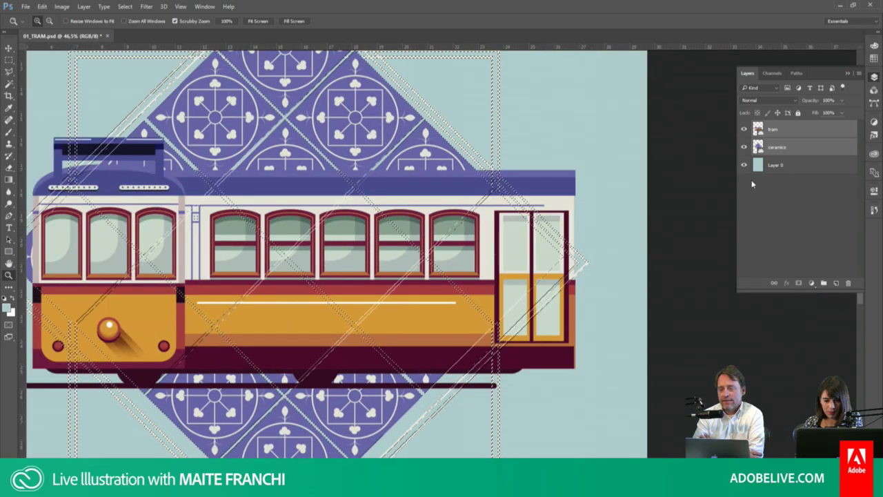
pyautogui.hotkey('ctrl', 'd')
pyautogui.click(772, 147)
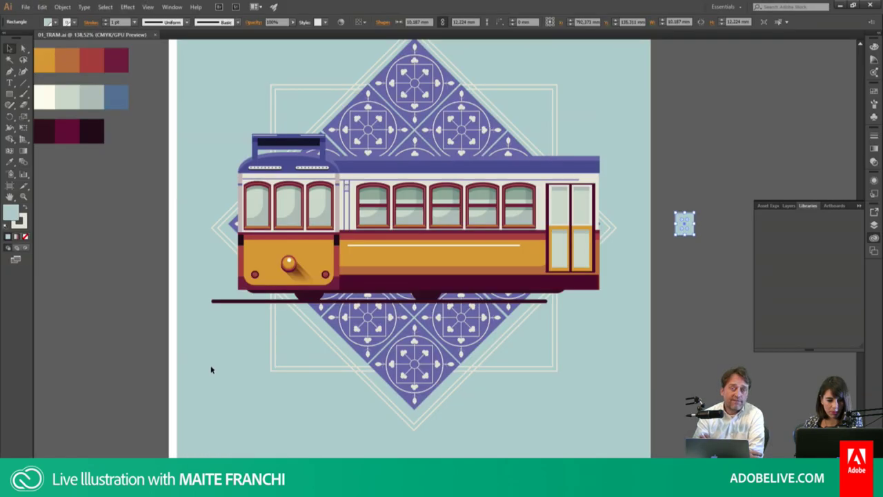
# Step: Zoom the Illustrator tram artwork to 100%
pyautogui.hotkey('ctrl', '1')
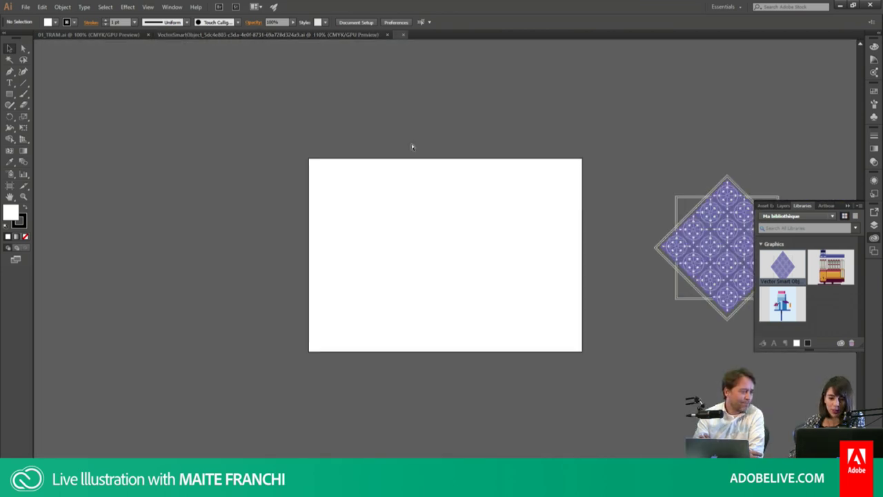
# Step: Isolate the tile group and shrink the patterned diamond rectangle inward from its right corner
pyautogui.press('z')
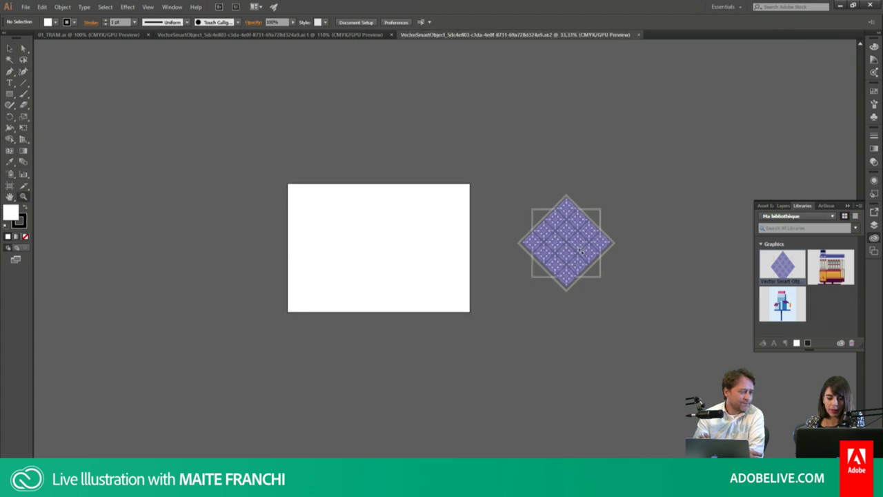
pyautogui.moveTo(552, 206); pyautogui.dragTo(700, 356)
pyautogui.moveTo(558, 211); pyautogui.dragTo(600, 212)
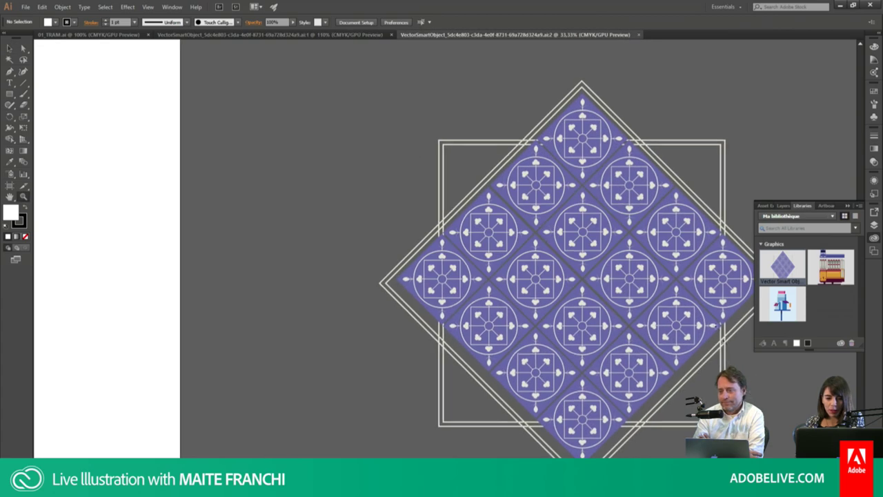
pyautogui.moveTo(695, 207); pyautogui.dragTo(522, 167)
pyautogui.press('v')
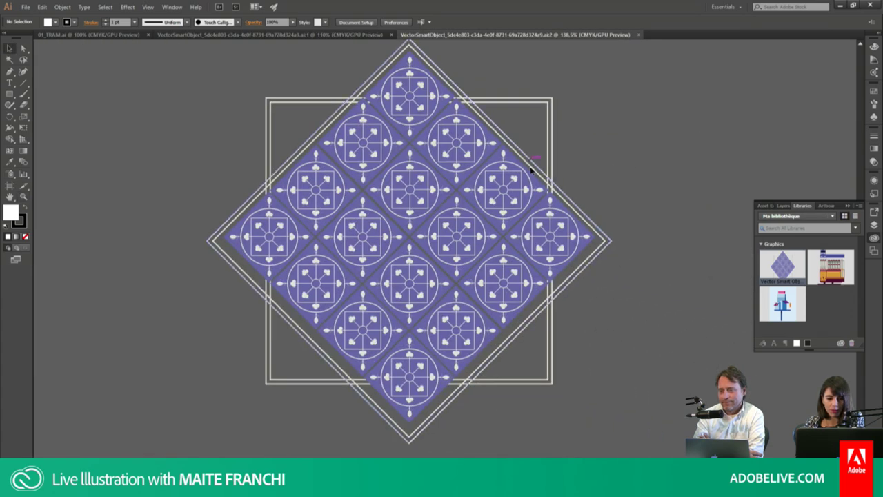
pyautogui.doubleClick(533, 169)
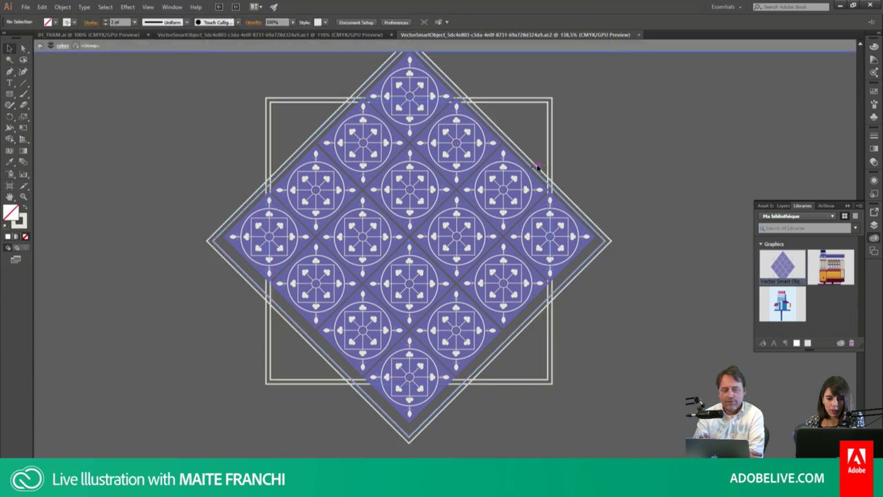
pyautogui.click(538, 171)
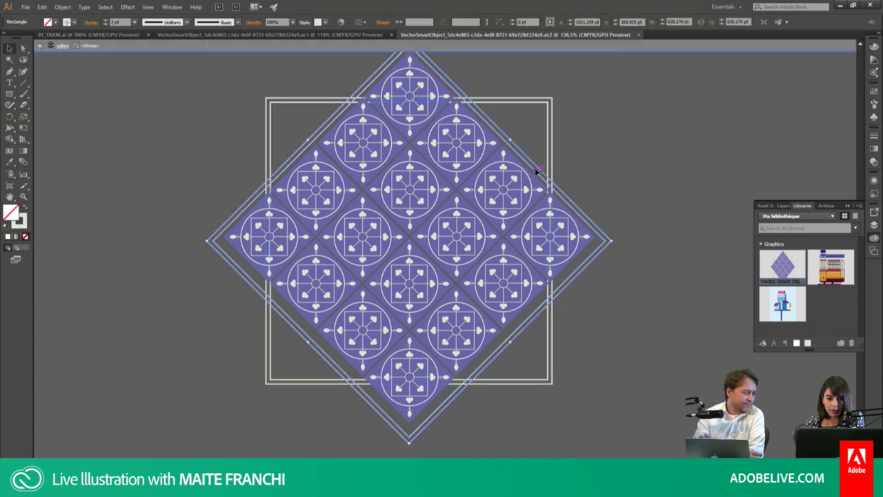
pyautogui.doubleClick(544, 172)
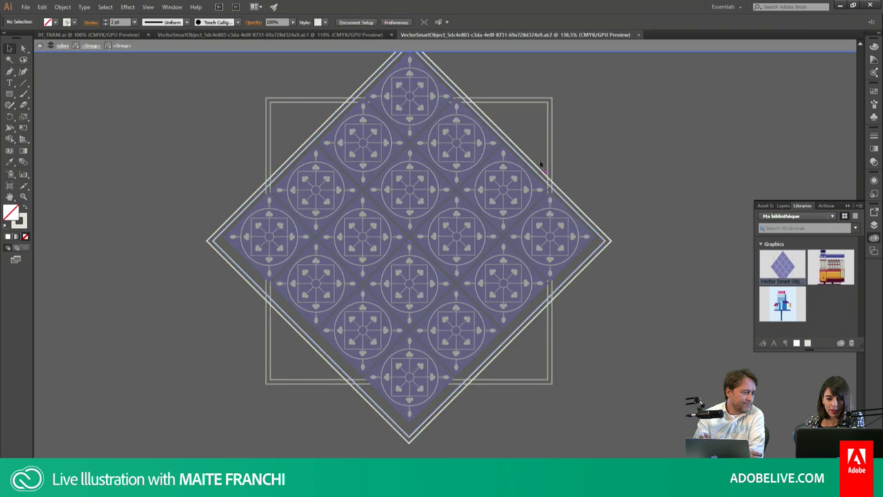
pyautogui.click(539, 170)
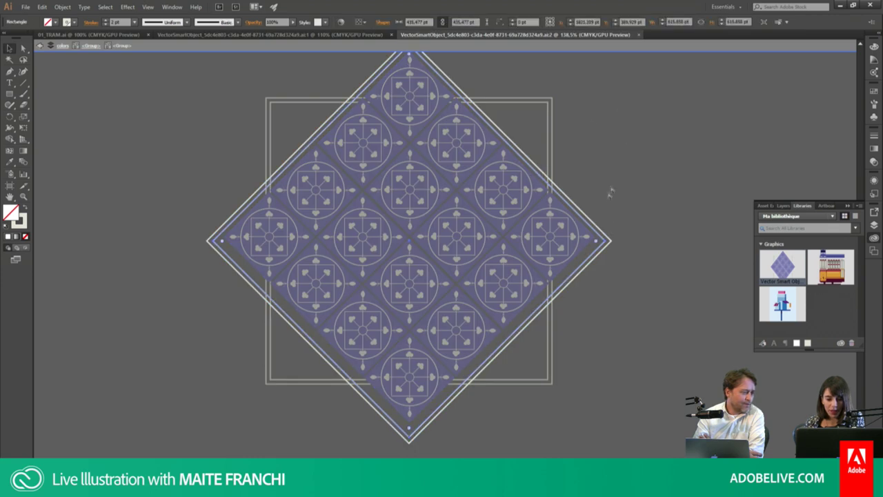
pyautogui.click(607, 242)
pyautogui.moveTo(606, 241); pyautogui.dragTo(590, 239)
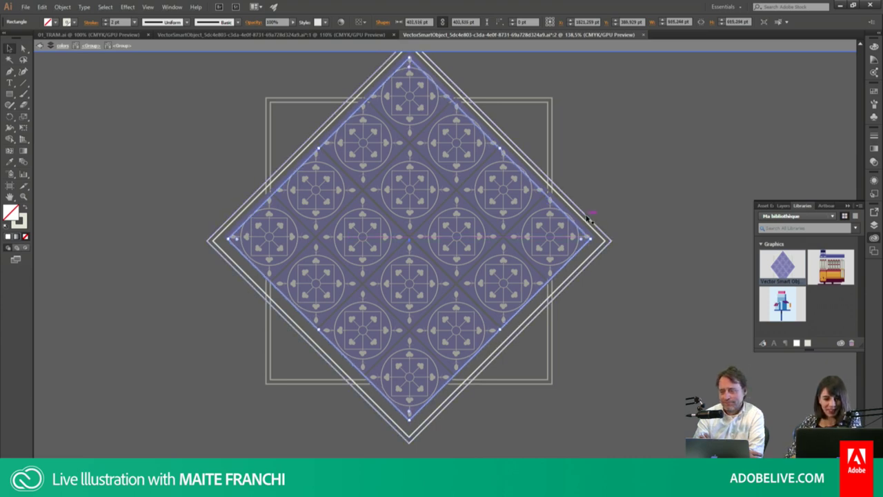
# Step: Fill the diamond with a sampled solid purple and send it behind the tile lines
pyautogui.press('i')
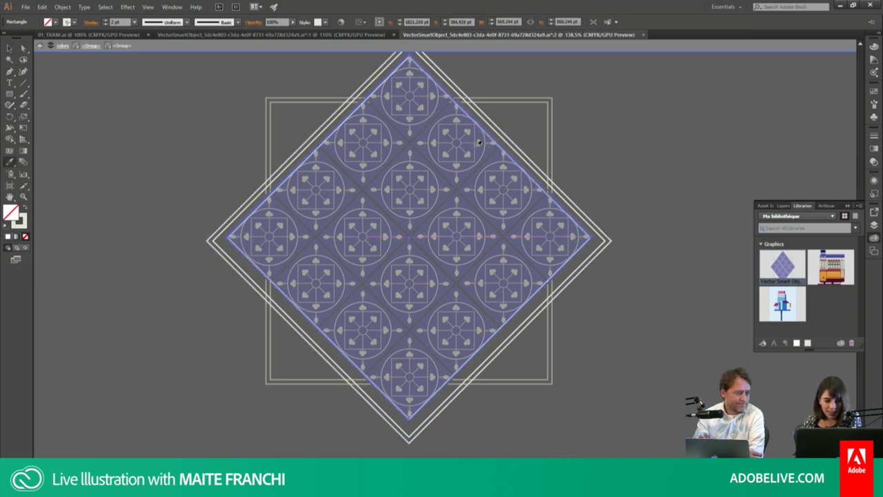
pyautogui.click(447, 179)
pyautogui.press('v')
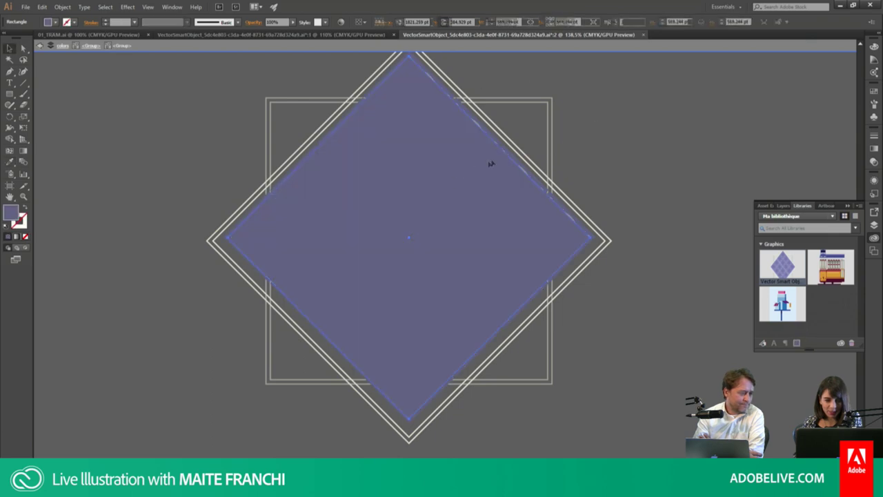
pyautogui.rightClick(483, 177)
pyautogui.moveTo(508, 314)
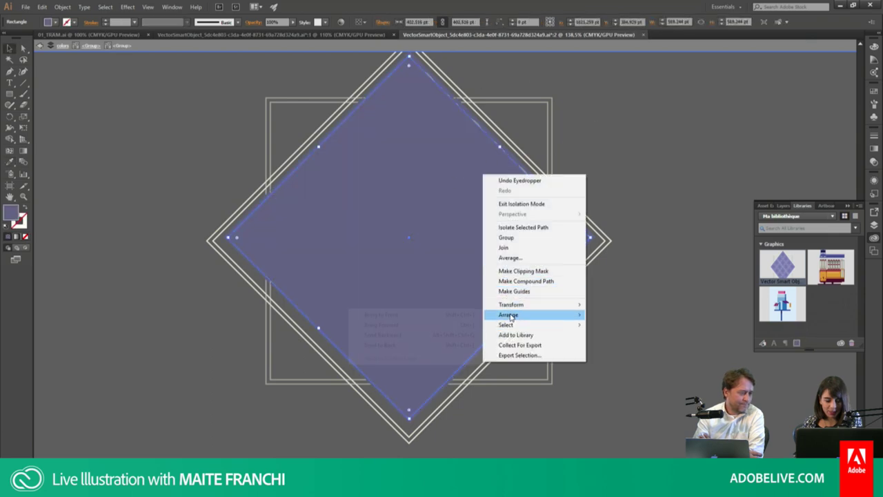
pyautogui.click(446, 344)
pyautogui.doubleClick(632, 155)
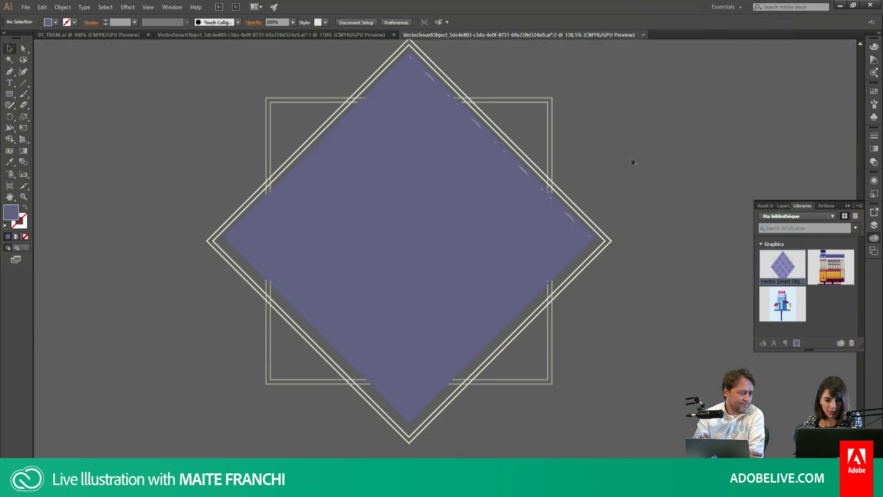
# Step: Re-enter the nested tile group and send the inner purple diamond to the back
pyautogui.hotkey('ctrl', 'a')
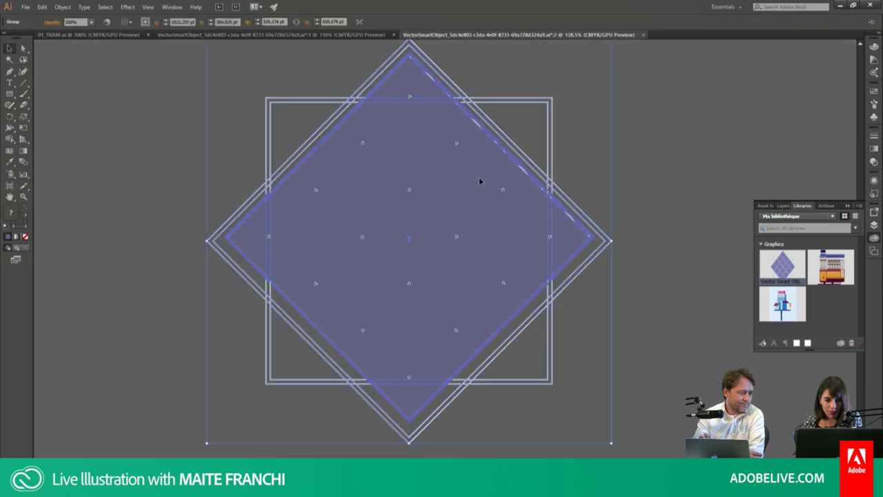
pyautogui.click(574, 144)
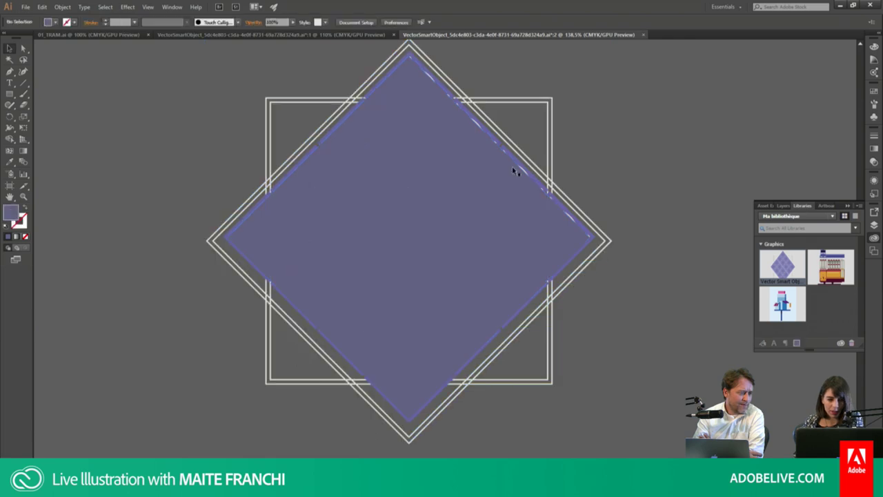
pyautogui.click(487, 169)
pyautogui.doubleClick(487, 169)
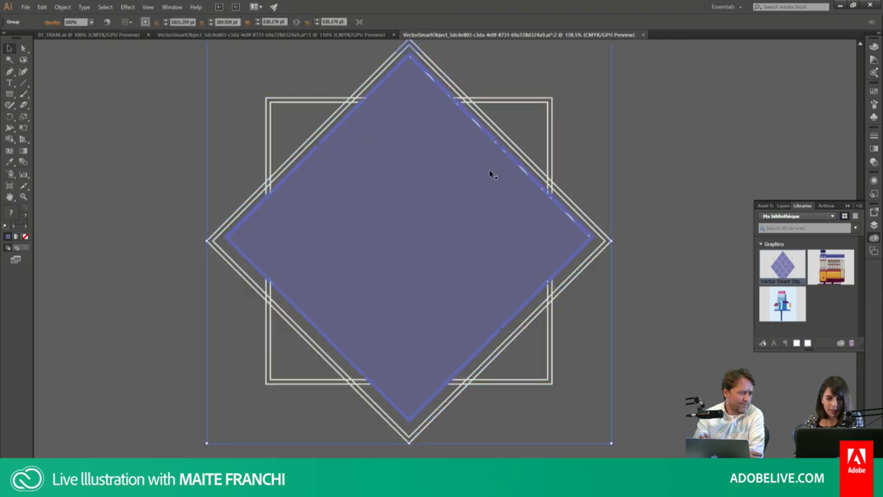
pyautogui.click(487, 169)
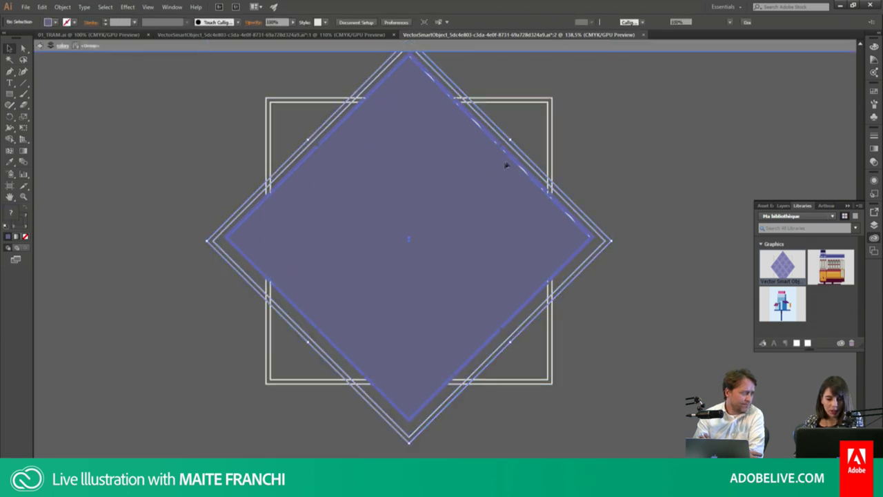
pyautogui.doubleClick(423, 144)
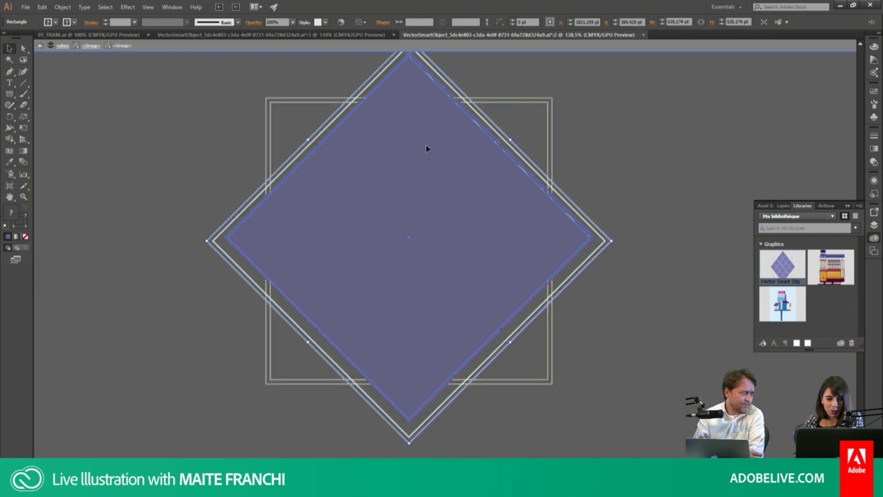
pyautogui.click(427, 145)
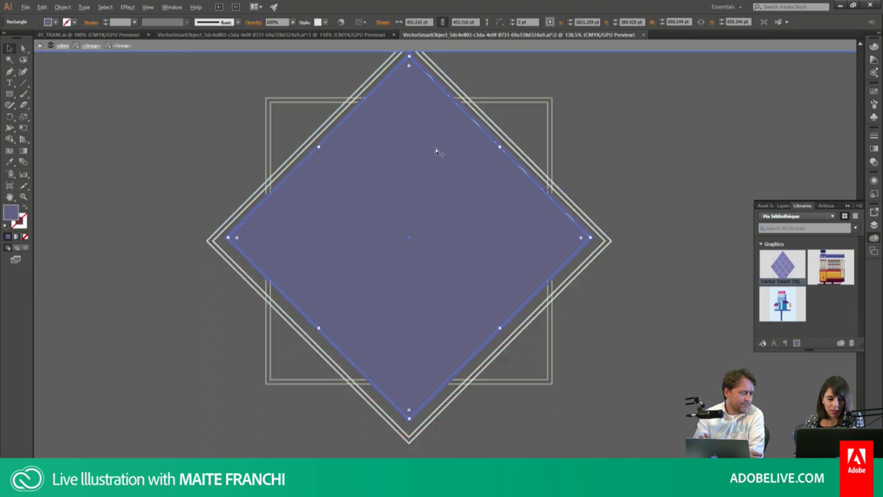
pyautogui.rightClick(448, 143)
pyautogui.moveTo(474, 279)
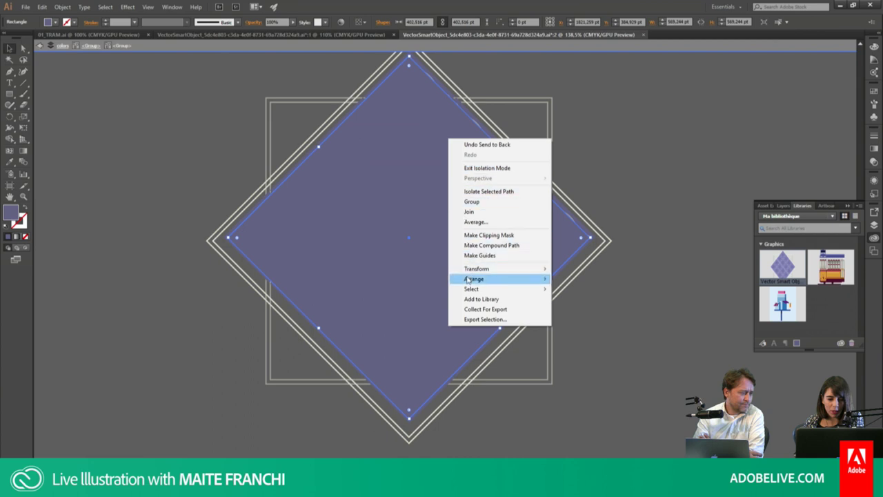
pyautogui.click(409, 308)
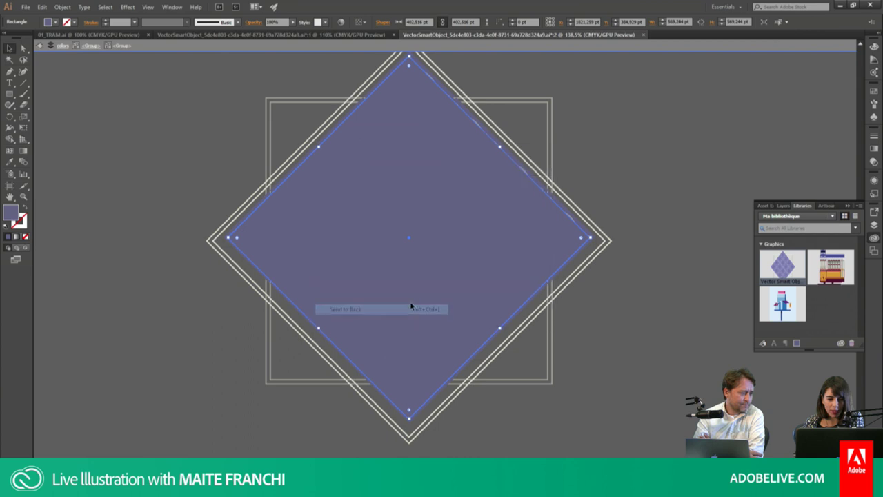
# Step: Push the purple diamond backward behind the tile pattern and deselect to check the result
pyautogui.click(612, 162)
pyautogui.click(538, 171)
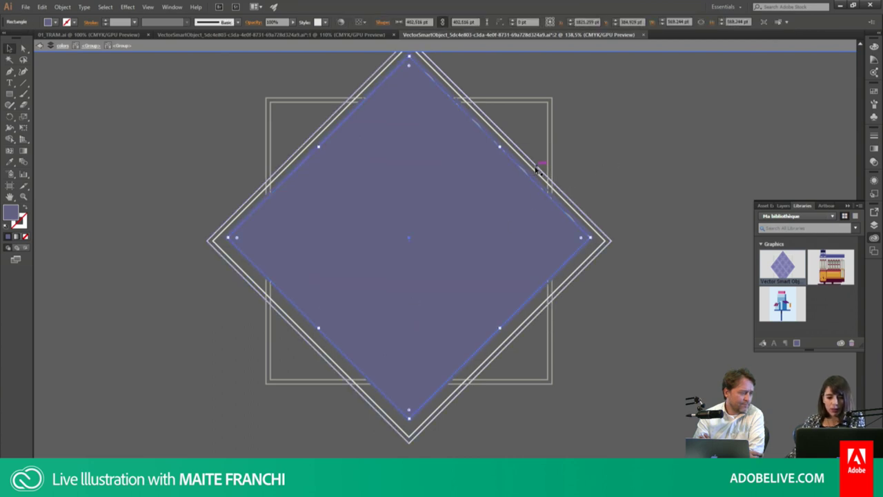
pyautogui.hotkey('ctrl', 'shift', '[')
pyautogui.click(548, 115)
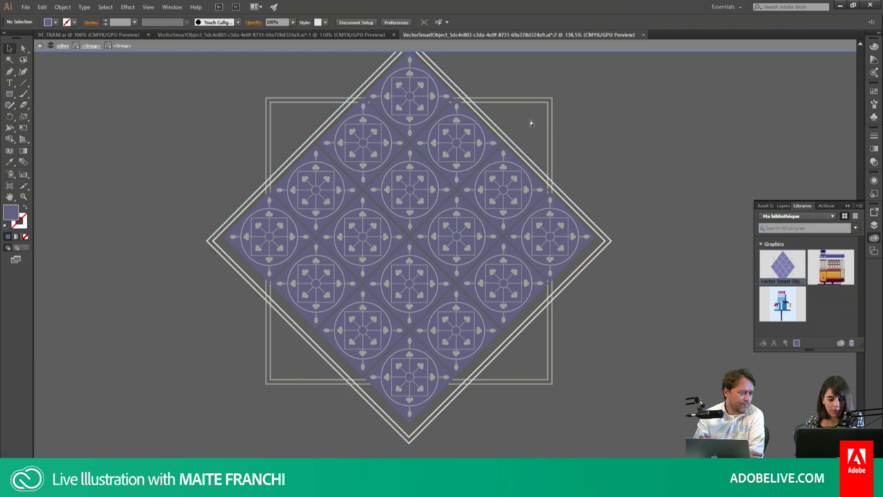
# Step: Undo bringing the diamond to front, leave group editing, and reselect the diamond rectangle
pyautogui.hotkey('ctrl', 'z')
pyautogui.doubleClick(595, 119)
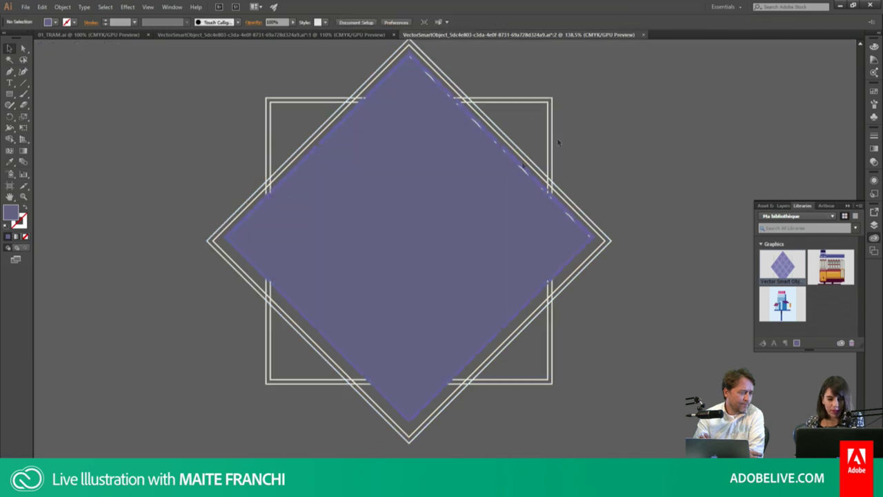
pyautogui.click(499, 186)
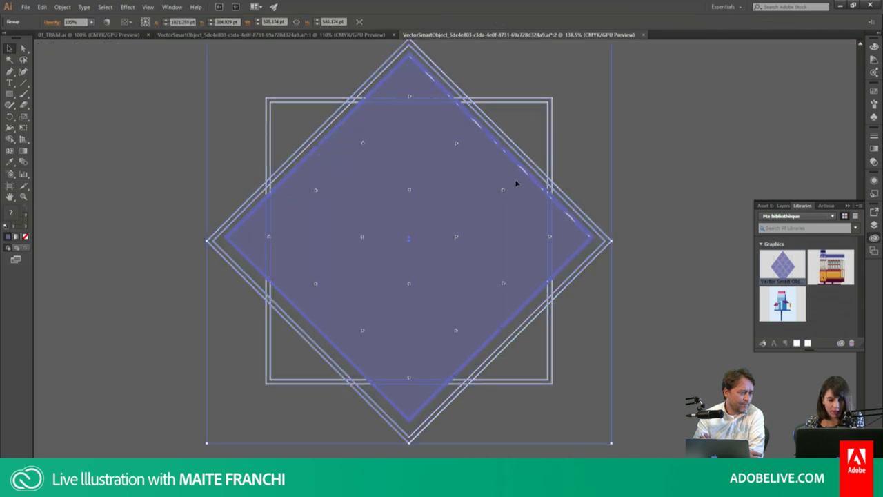
pyautogui.click(580, 144)
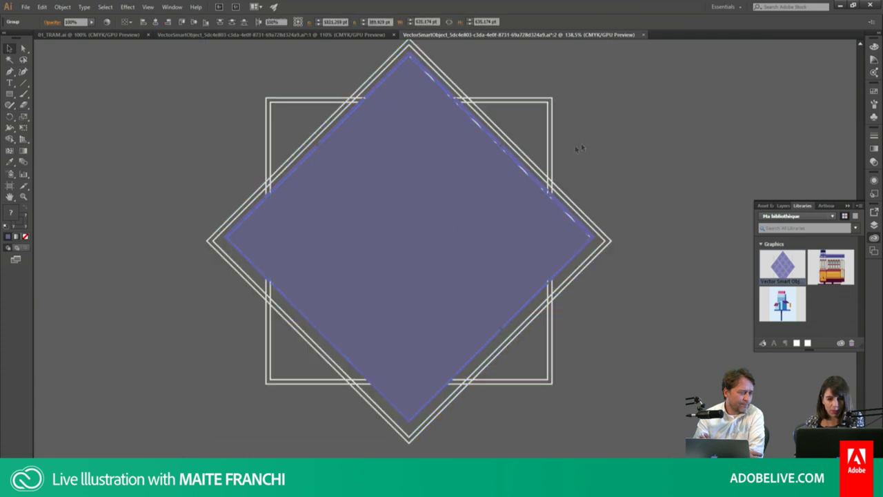
pyautogui.click(517, 179)
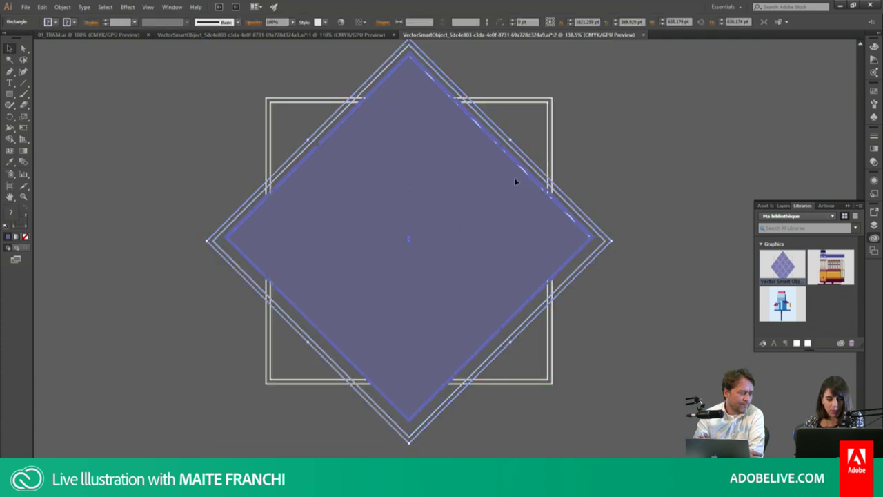
pyautogui.doubleClick(508, 180)
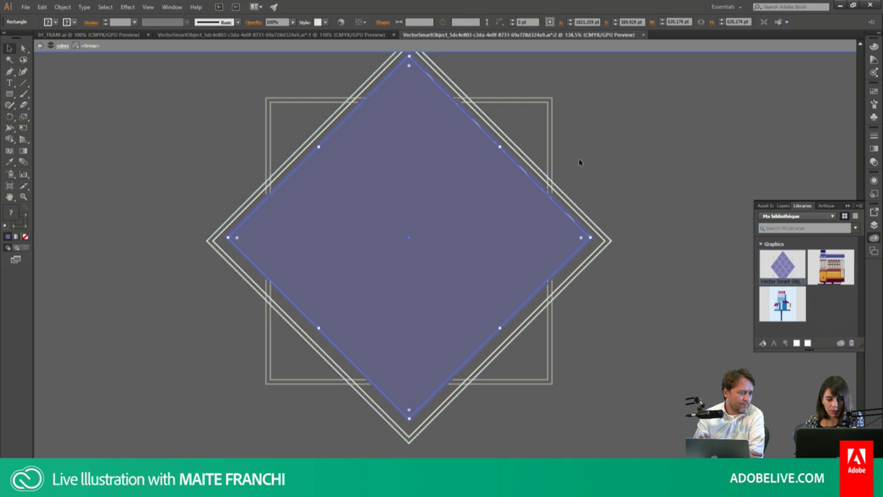
pyautogui.press('Escape')
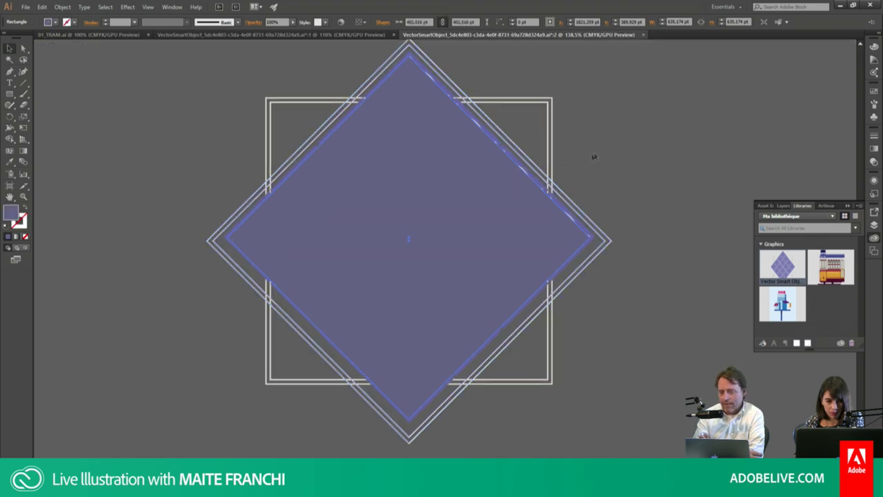
# Step: Confirm the purple diamond sits behind the tile pattern inside the outer frame
pyautogui.click(593, 157)
pyautogui.click(527, 182)
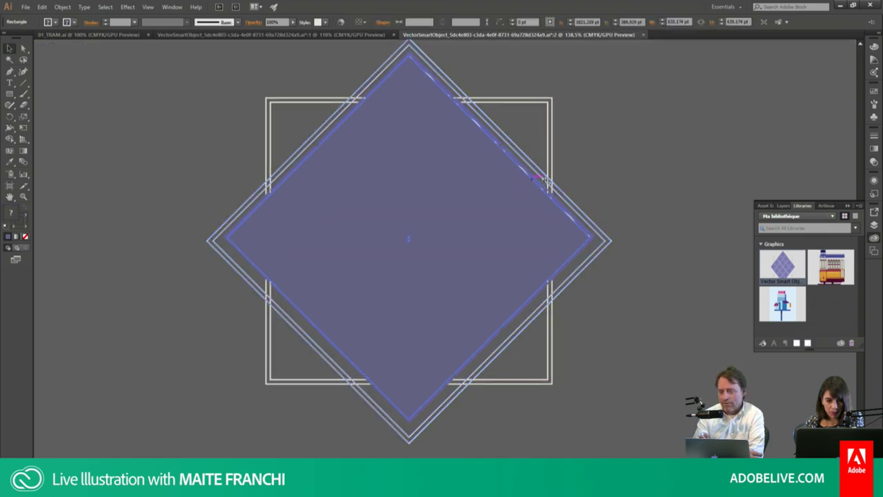
pyautogui.click(589, 159)
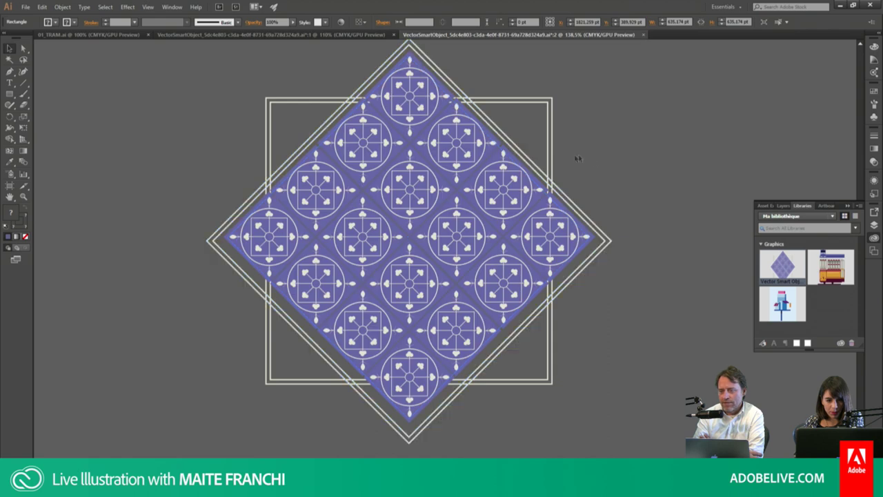
pyautogui.click(548, 153)
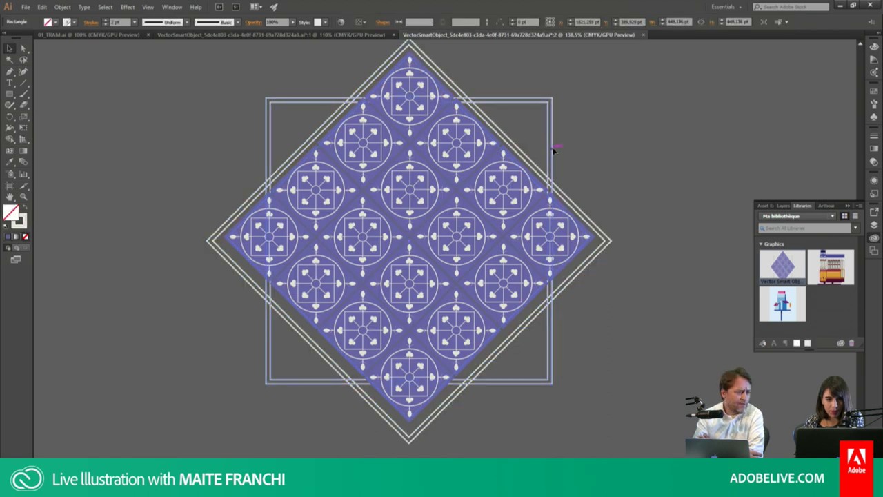
pyautogui.click(559, 143)
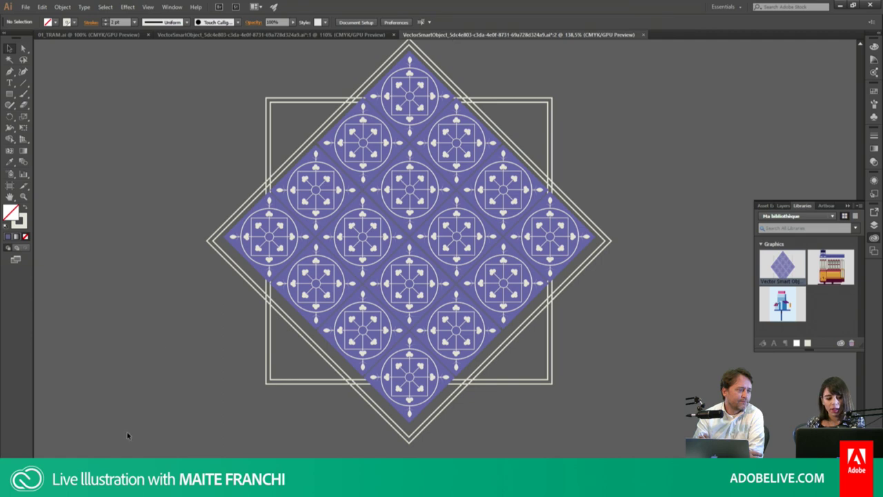
pyautogui.hotkey('alt', 'Tab')
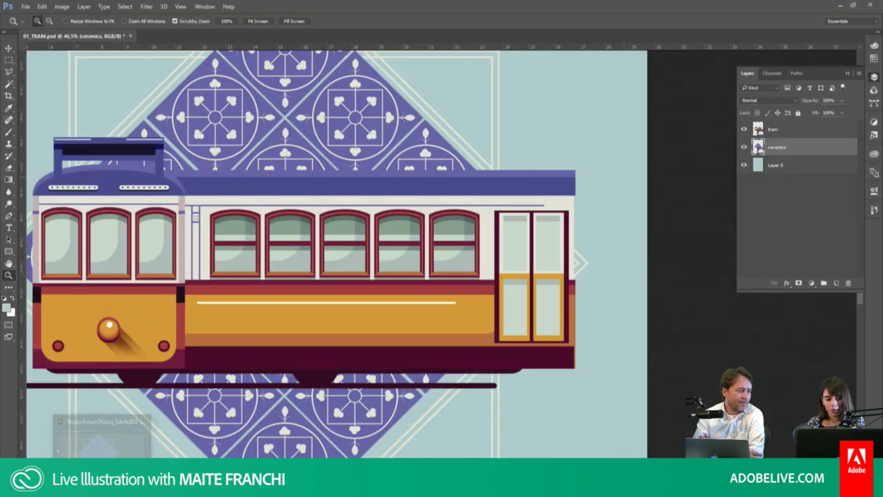
# Step: Close Illustrator's extra tile view and centre the tram and azulejo diamond in Photoshop's 01_TRAM.psd
pyautogui.hotkey('alt', 'Tab')
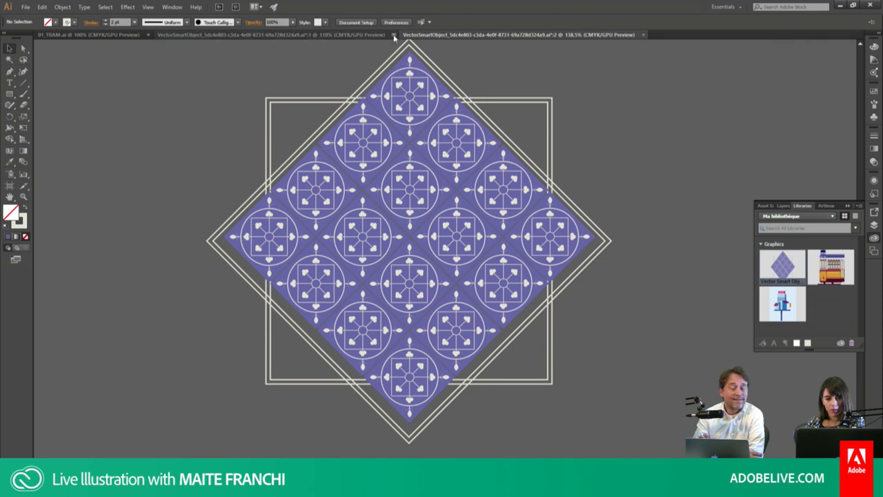
pyautogui.hotkey('ctrl', 'w')
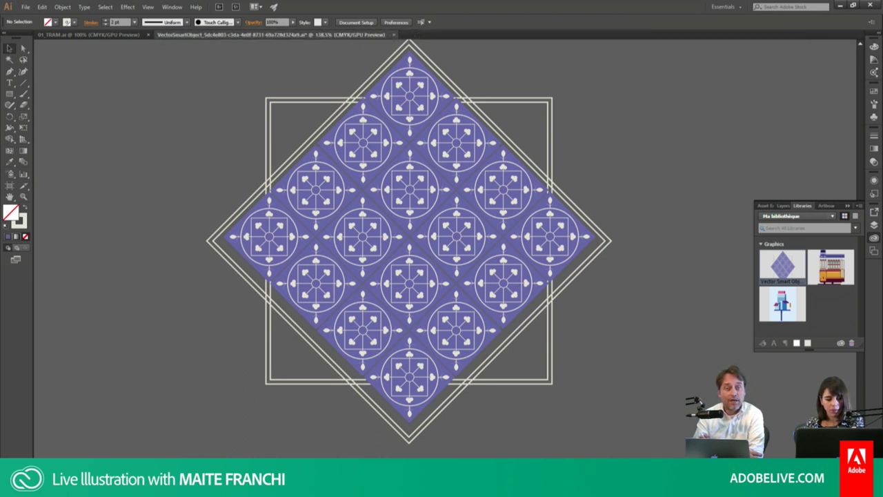
pyautogui.hotkey('alt', 'Tab')
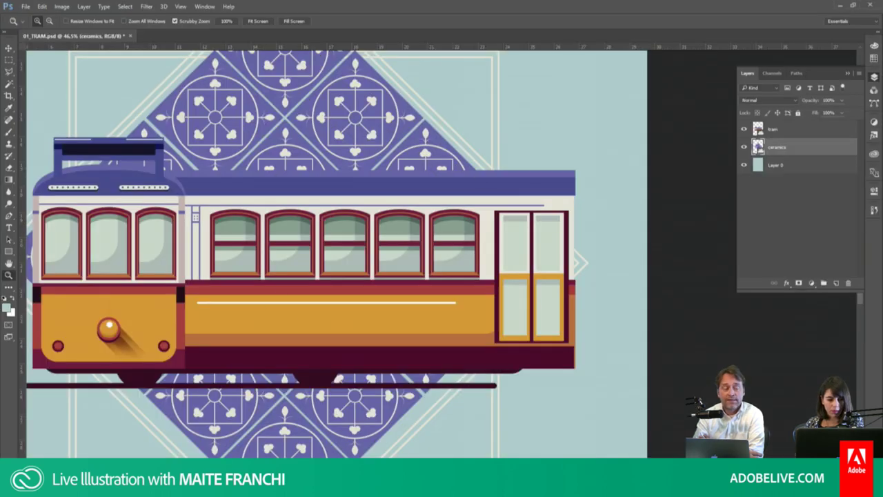
pyautogui.hotkey('alt', 'Tab')
pyautogui.hotkey('alt', 'Tab')
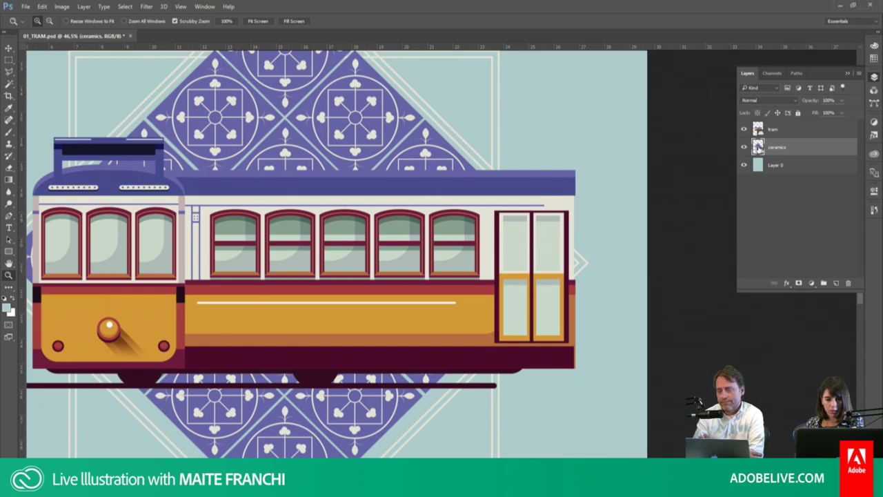
pyautogui.hotkey('alt', 'Tab')
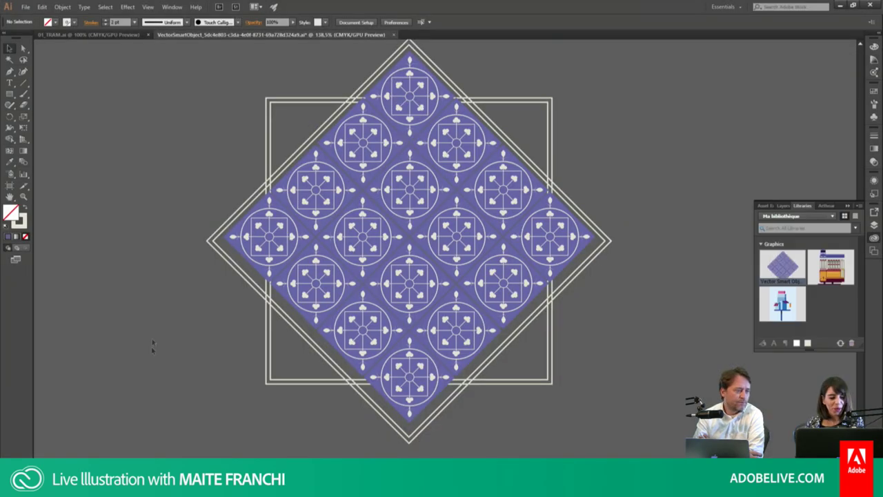
pyautogui.hotkey('alt', 'Tab')
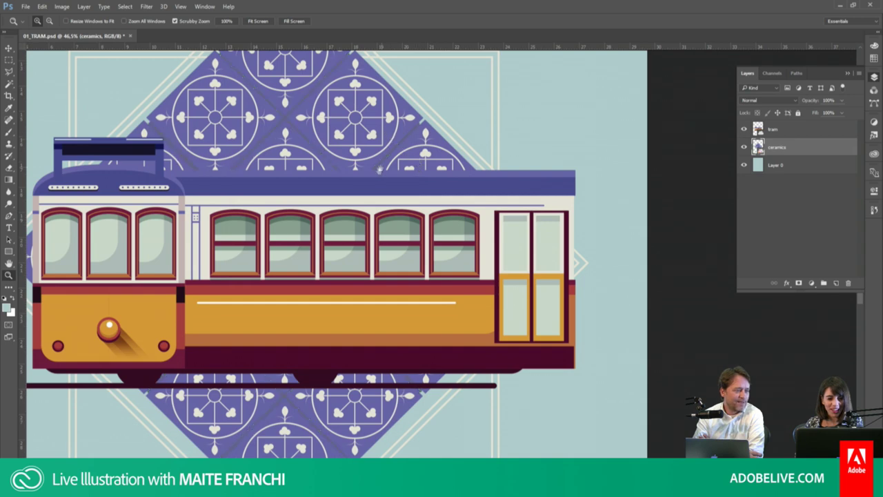
pyautogui.moveTo(379, 169); pyautogui.dragTo(504, 226)
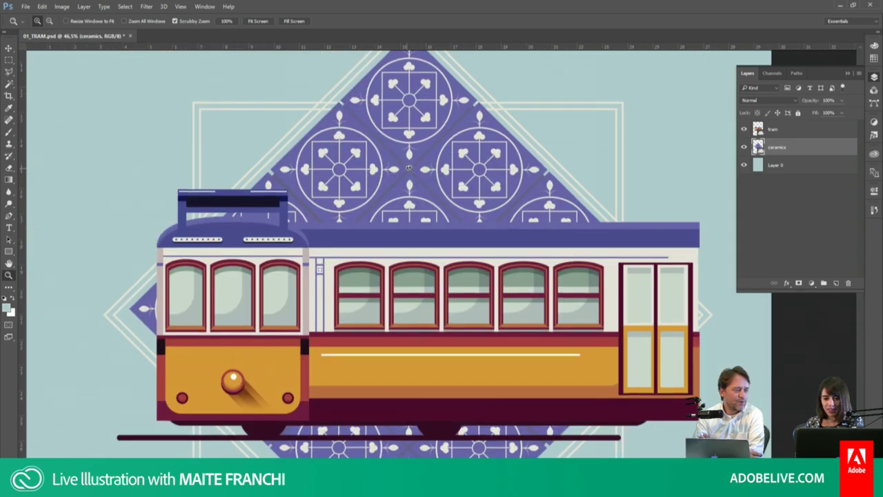
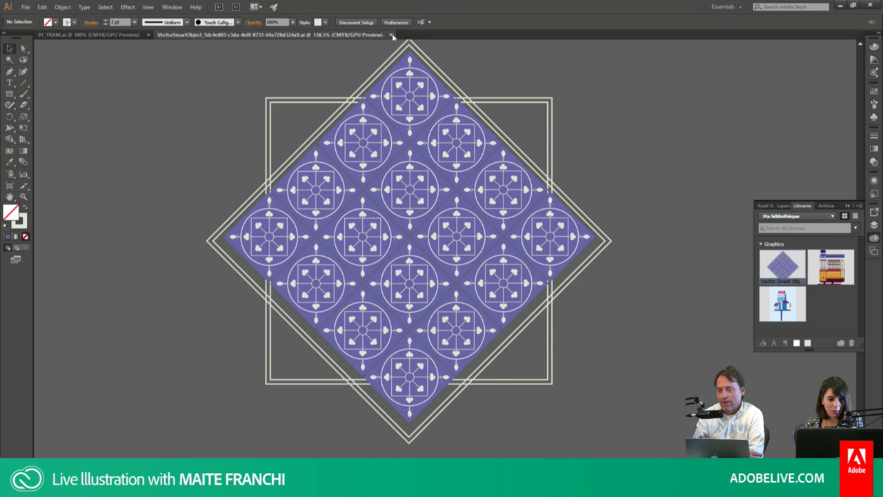
# Step: Mask the tram layer to the ceramics diamond selection so the tram shows only inside it
pyautogui.click(391, 34)
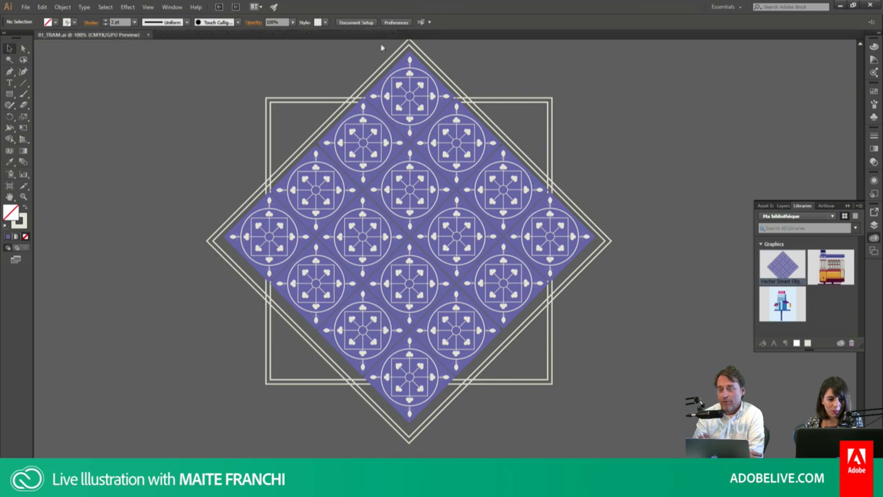
pyautogui.hotkey('alt', 'Tab')
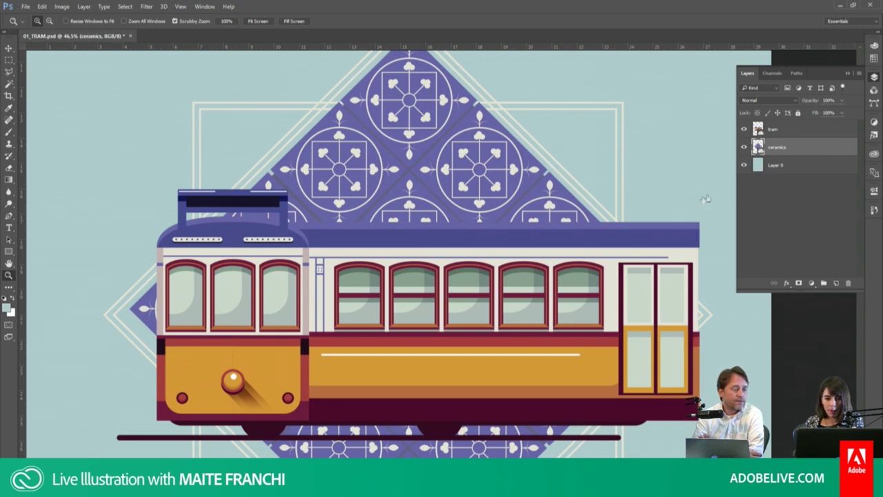
pyautogui.press('v')
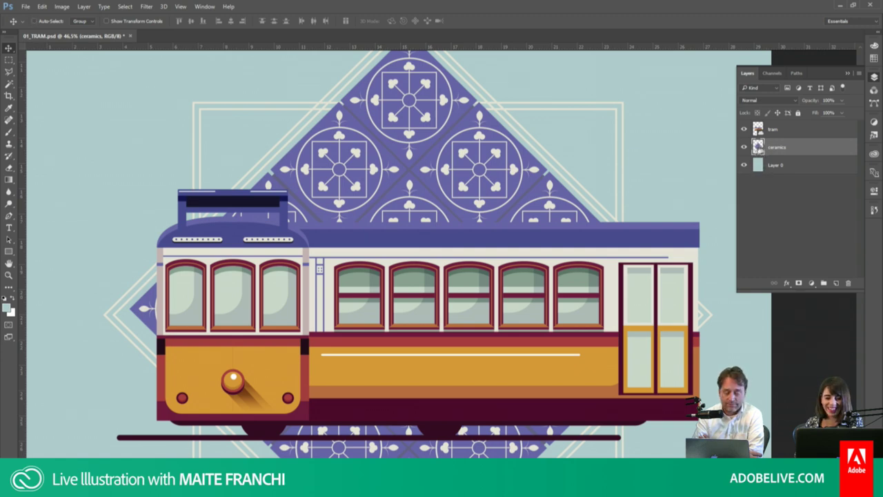
pyautogui.keyDown('ctrl'); pyautogui.click(758, 145); pyautogui.keyUp('ctrl')
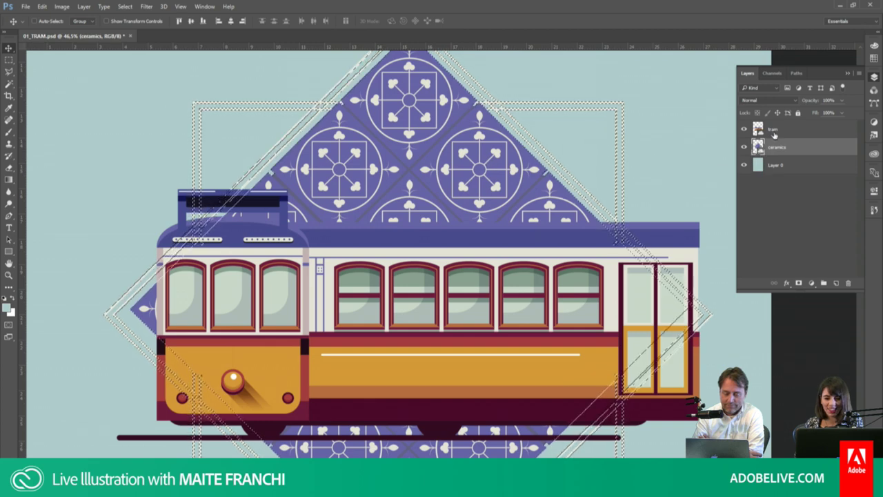
pyautogui.click(767, 131)
pyautogui.click(798, 283)
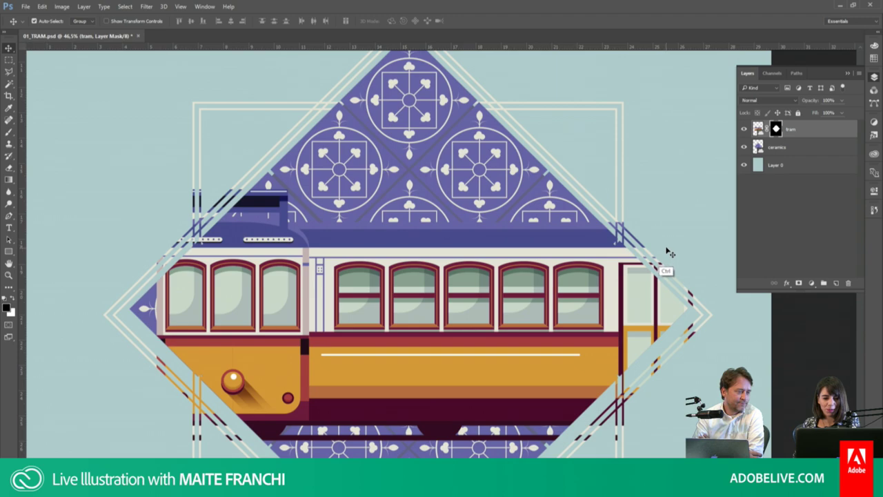
pyautogui.hotkey('ctrl', 'i')
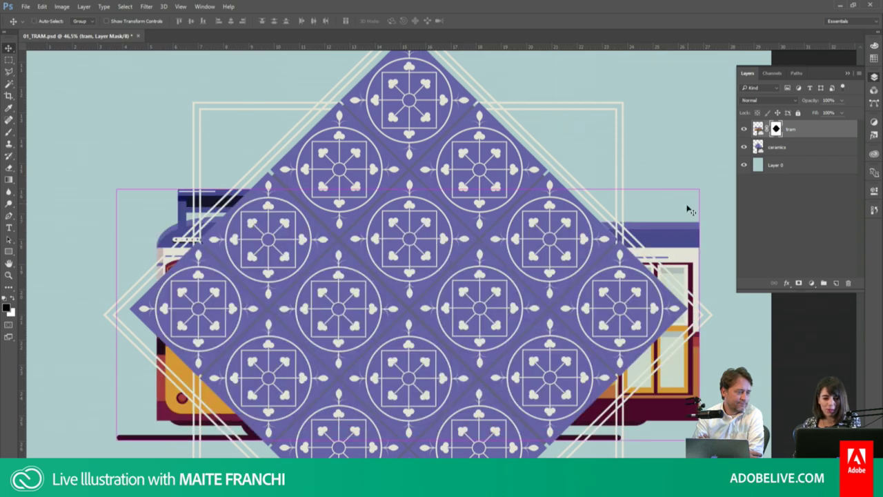
pyautogui.hotkey('ctrl', 'i')
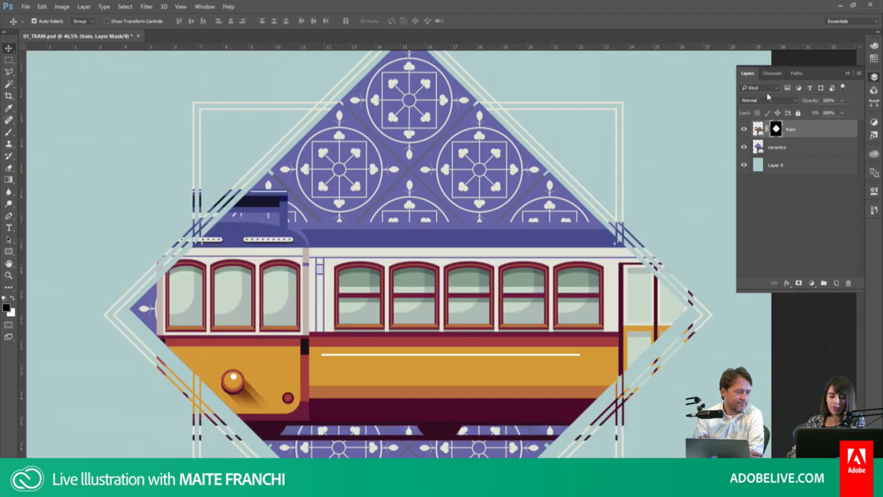
pyautogui.hotkey('ctrl', '0')
# Step: Prepare the brush on the tram mask and zoom in on the tram's front section
pyautogui.press('b')
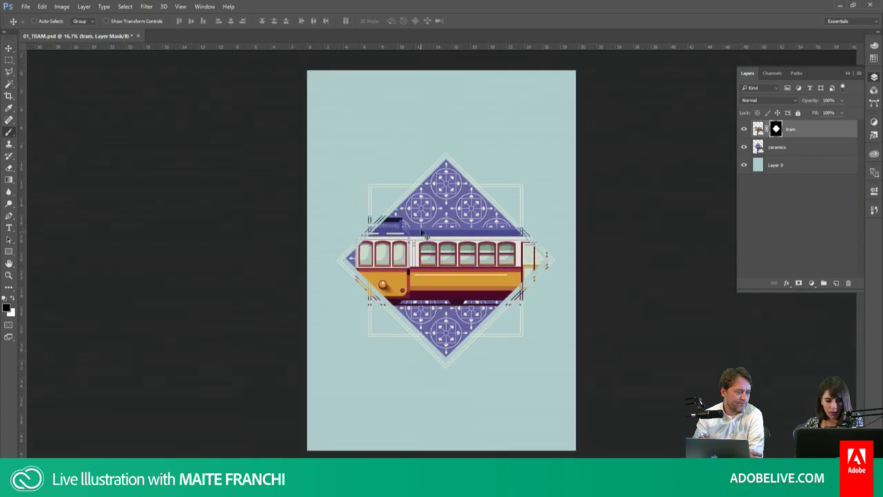
pyautogui.moveTo(403, 222); pyautogui.dragTo(409, 181)
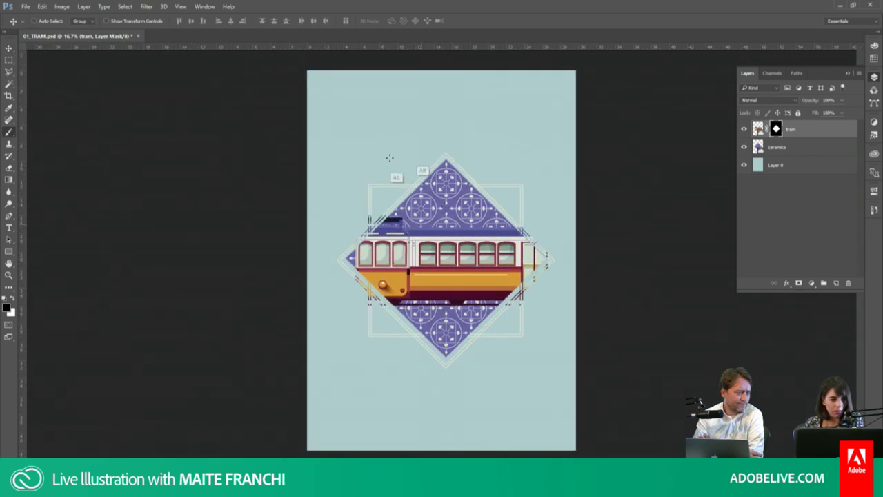
pyautogui.press('b')
pyautogui.rightClick(397, 221)
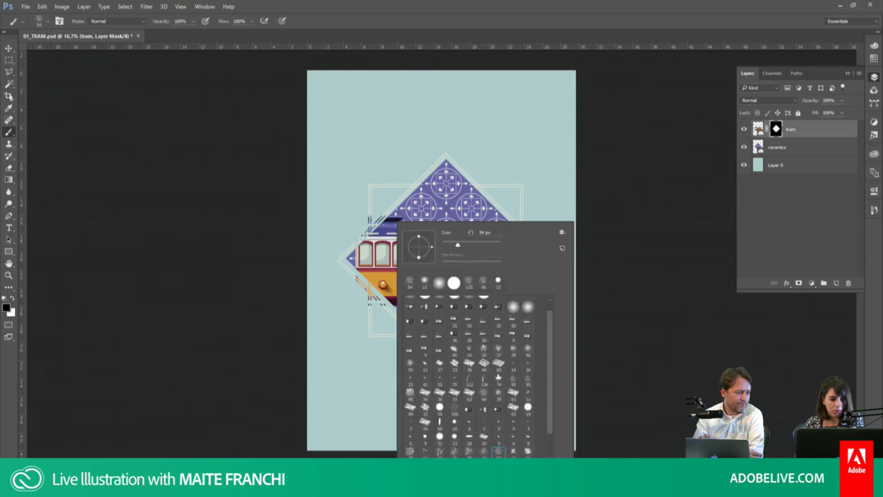
pyautogui.press('Return')
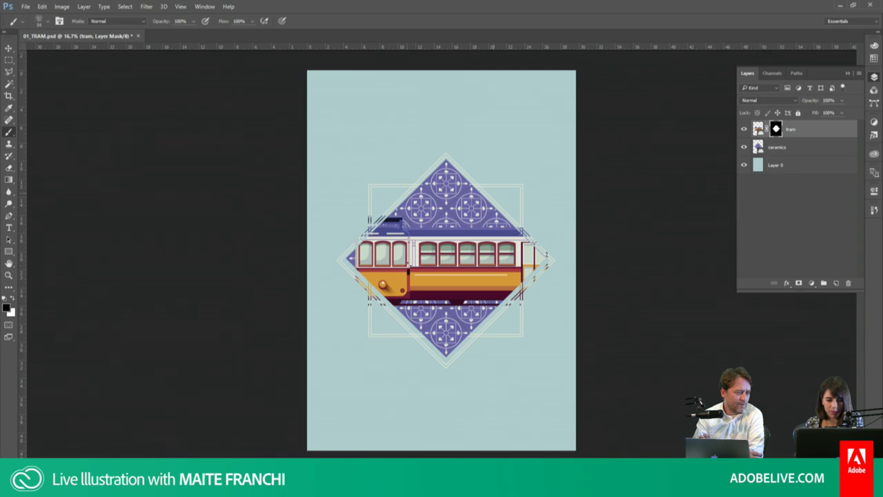
pyautogui.press('z')
pyautogui.click(405, 271)
pyautogui.click(393, 276)
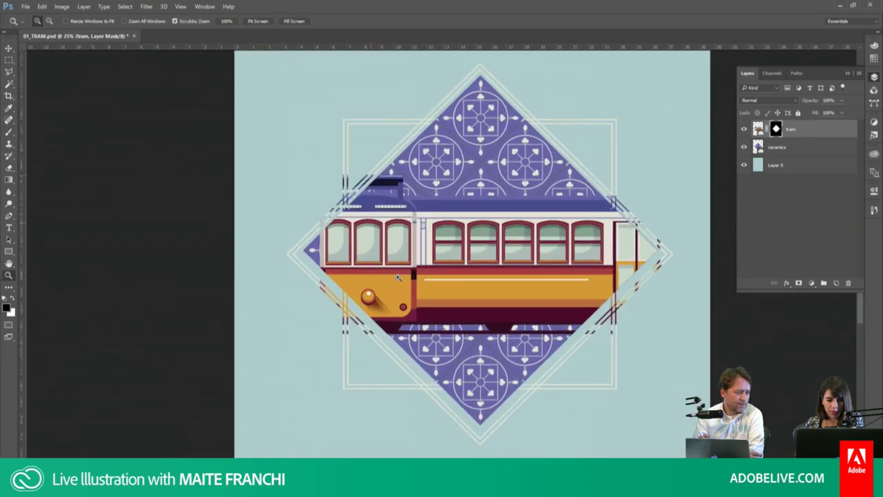
# Step: Enlarge the brush and paint white to reveal the tram's roof, front end and lower front
pyautogui.press('b')
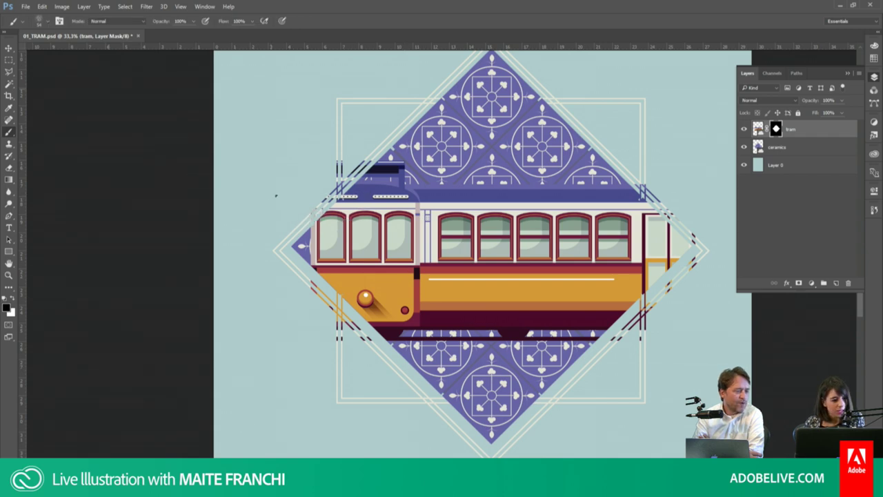
pyautogui.rightClick(276, 196)
pyautogui.moveTo(337, 218); pyautogui.dragTo(346, 220)
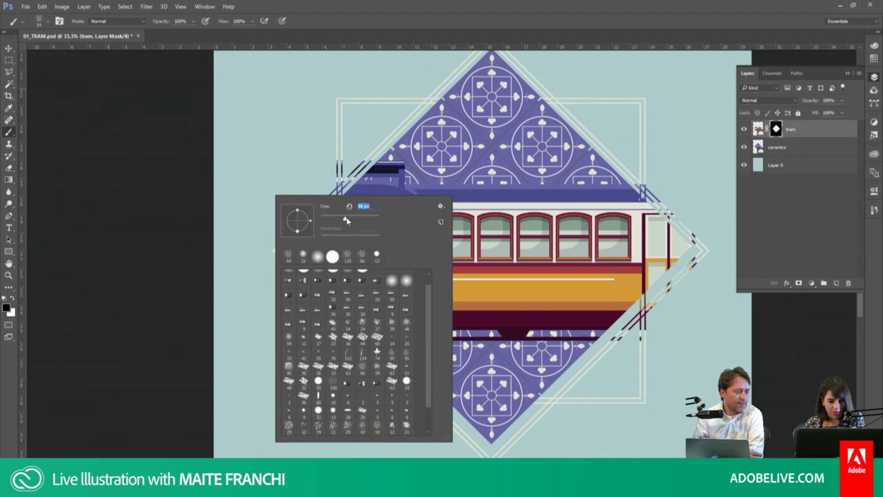
pyautogui.press('Return')
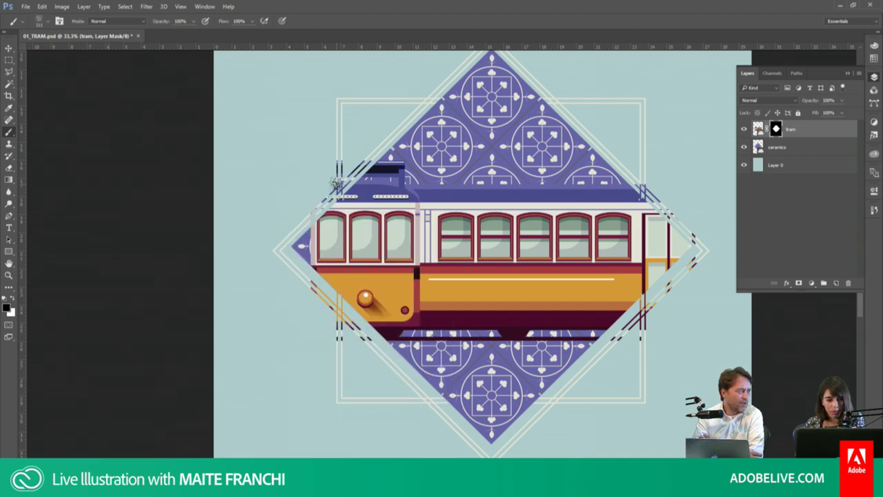
pyautogui.press('x')
pyautogui.moveTo(305, 182); pyautogui.dragTo(378, 169)
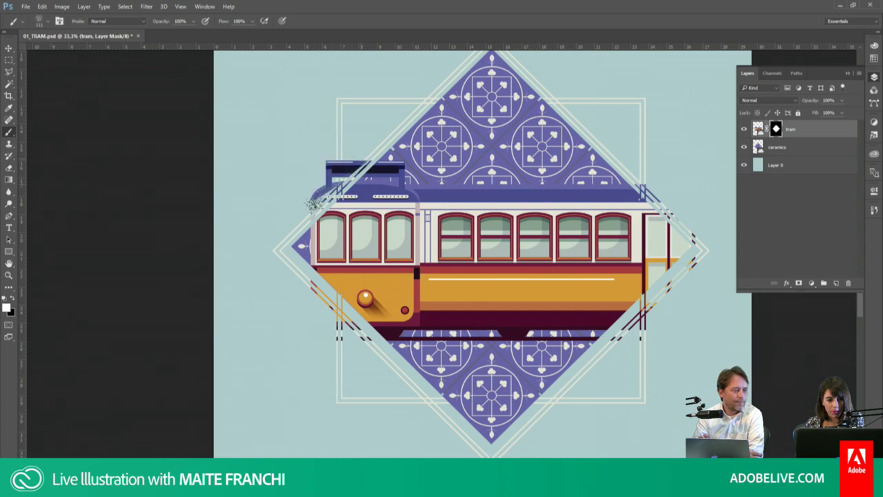
pyautogui.moveTo(295, 305)
pyautogui.mouseDown()
pyautogui.moveTo(352, 293)
pyautogui.moveTo(286, 338)
pyautogui.mouseUp()
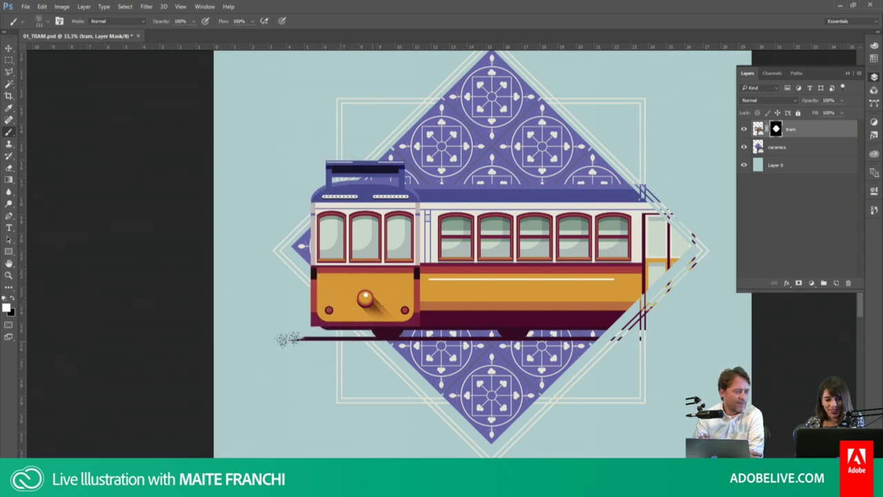
pyautogui.press('w')
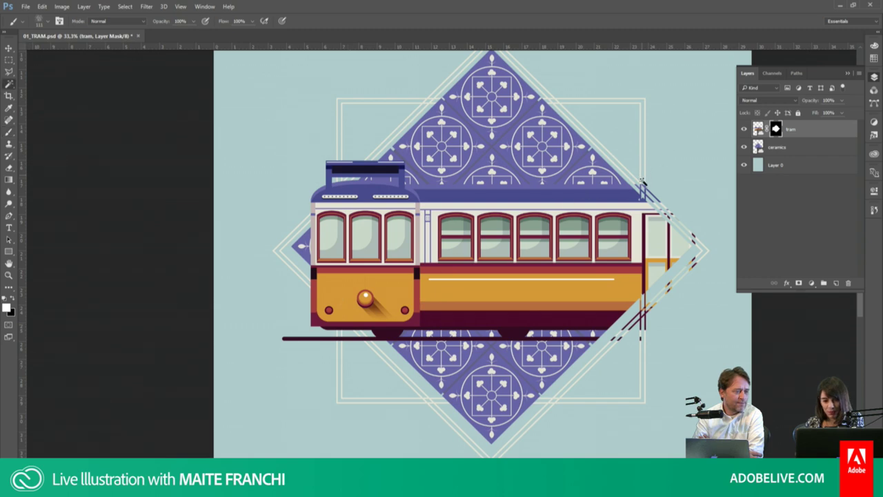
pyautogui.press('b')
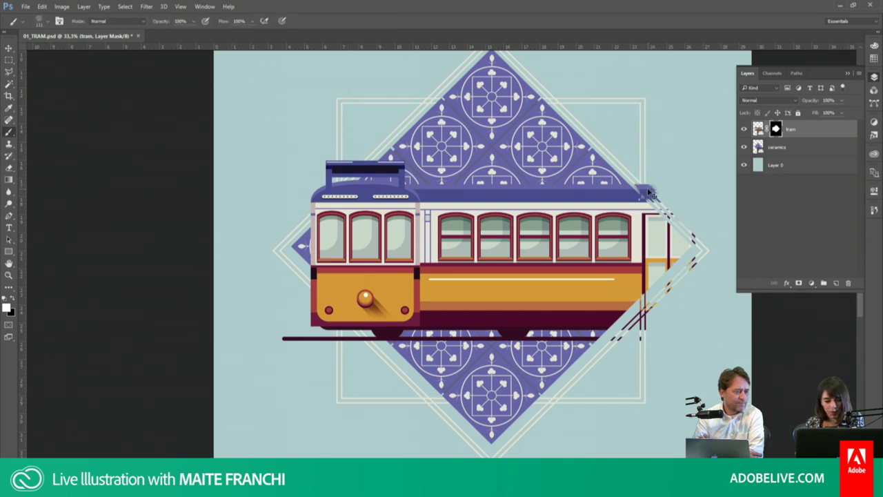
# Step: Paint black over the dashed lines on the right edges, deselect, and zoom out
pyautogui.press('x')
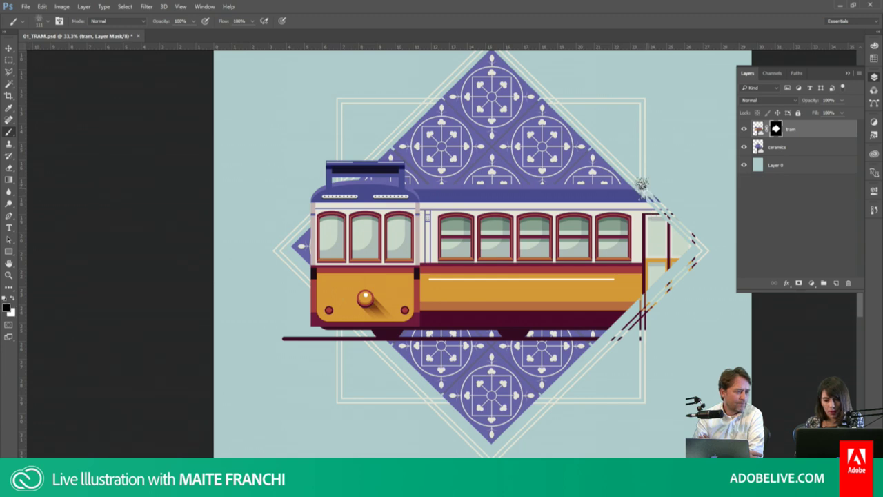
pyautogui.moveTo(641, 183); pyautogui.dragTo(692, 236)
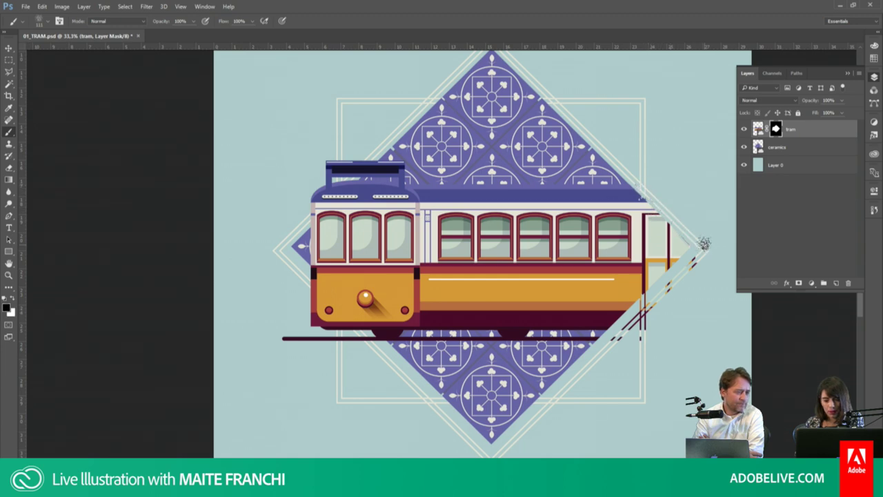
pyautogui.hotkey('ctrl', 'z')
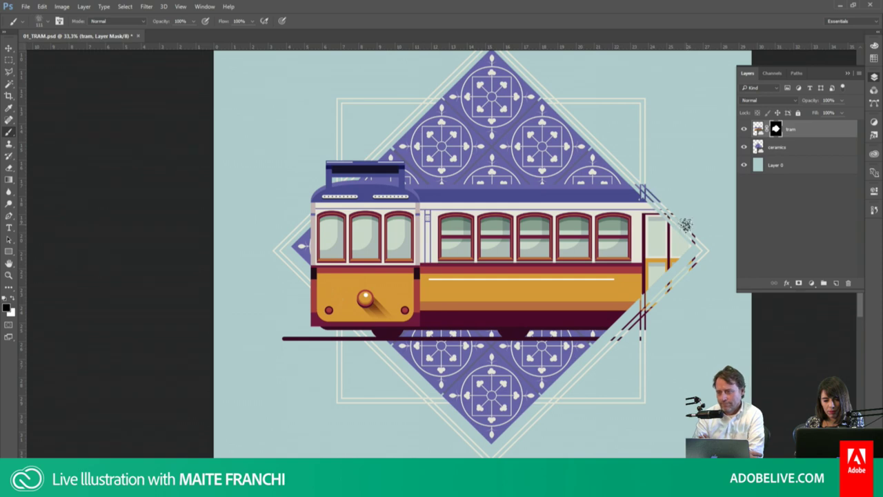
pyautogui.moveTo(696, 237); pyautogui.dragTo(644, 188)
pyautogui.moveTo(697, 244)
pyautogui.mouseDown()
pyautogui.moveTo(647, 317)
pyautogui.moveTo(647, 332)
pyautogui.moveTo(637, 190)
pyautogui.moveTo(628, 184)
pyautogui.moveTo(698, 202)
pyautogui.moveTo(701, 294)
pyautogui.moveTo(610, 355)
pyautogui.moveTo(606, 345)
pyautogui.mouseUp()
pyautogui.press('l')
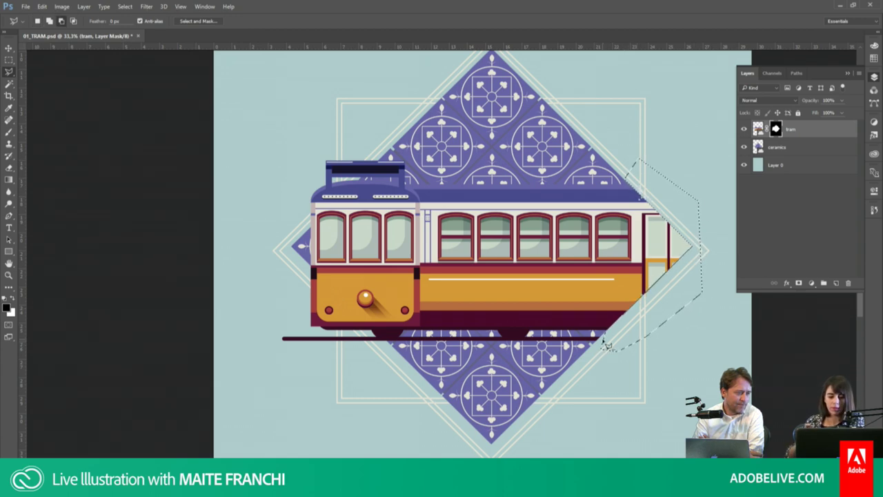
pyautogui.hotkey('ctrl', 'd')
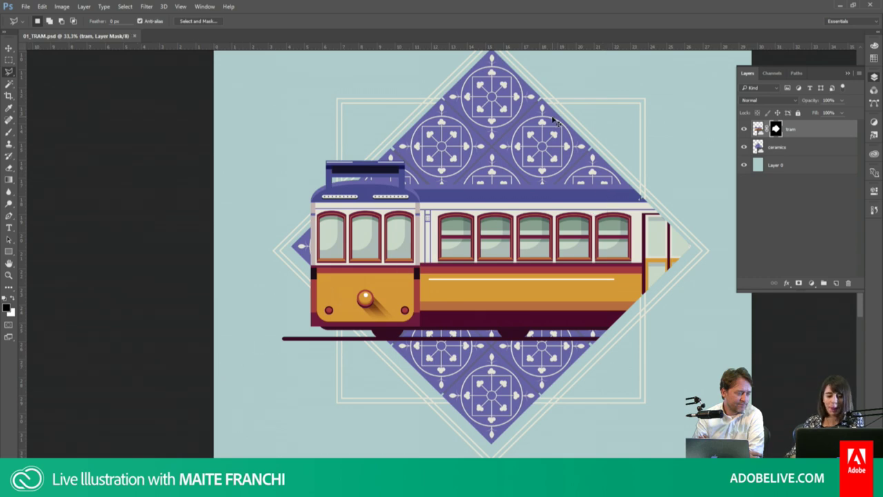
pyautogui.hotkey('ctrl', '-')
pyautogui.hotkey('ctrl', '-')
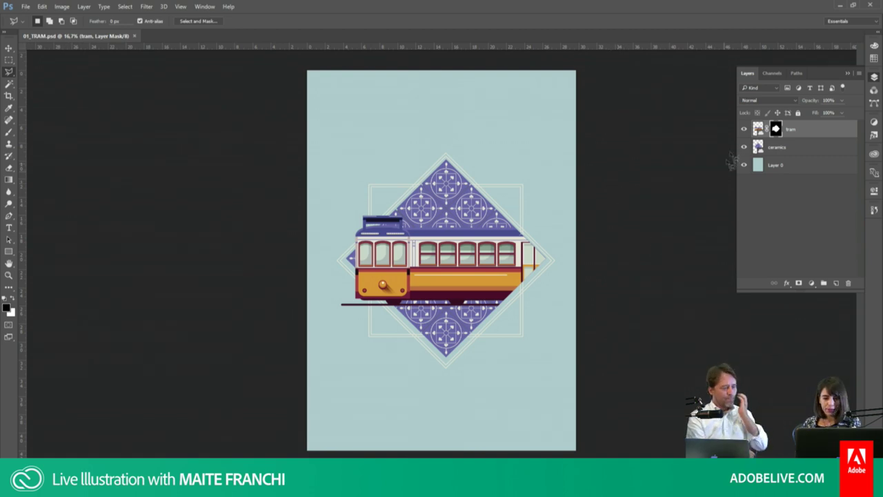
# Step: Add a new layer above the background with a white rectangle at 35% opacity
pyautogui.click(792, 165)
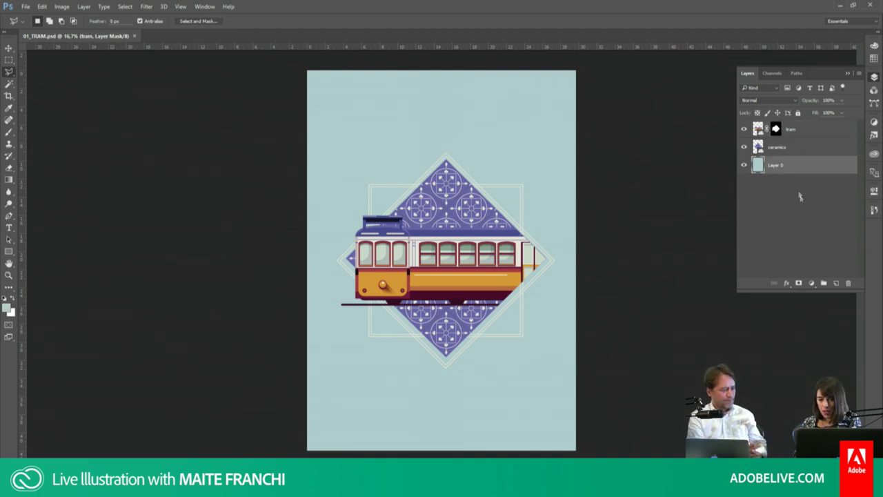
pyautogui.click(835, 283)
pyautogui.press('m')
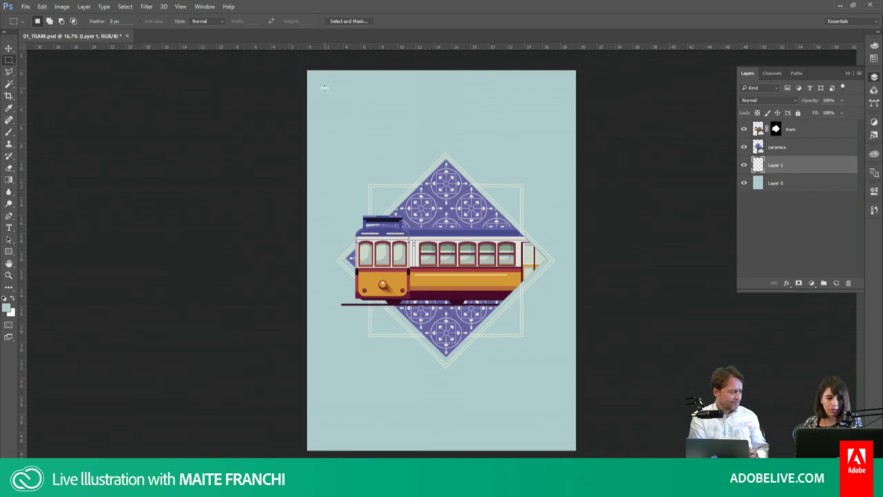
pyautogui.moveTo(379, 149); pyautogui.dragTo(530, 237)
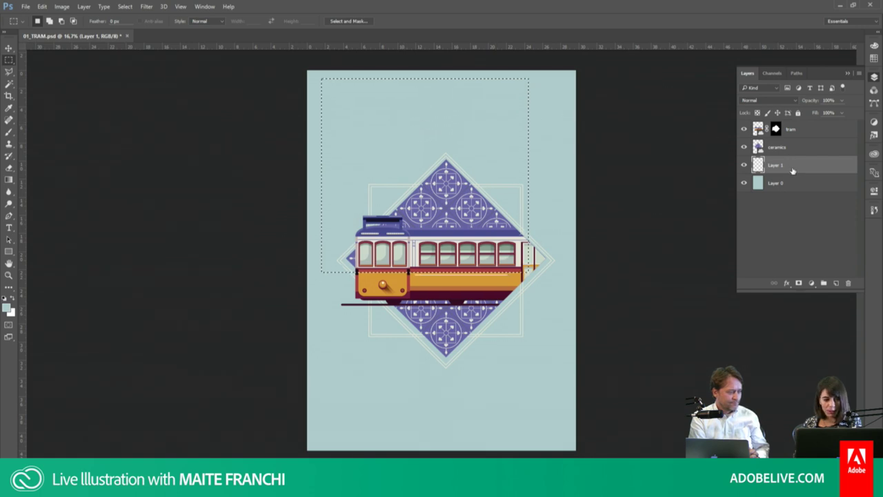
pyautogui.press('d')
pyautogui.hotkey('ctrl', 'BackSpace')
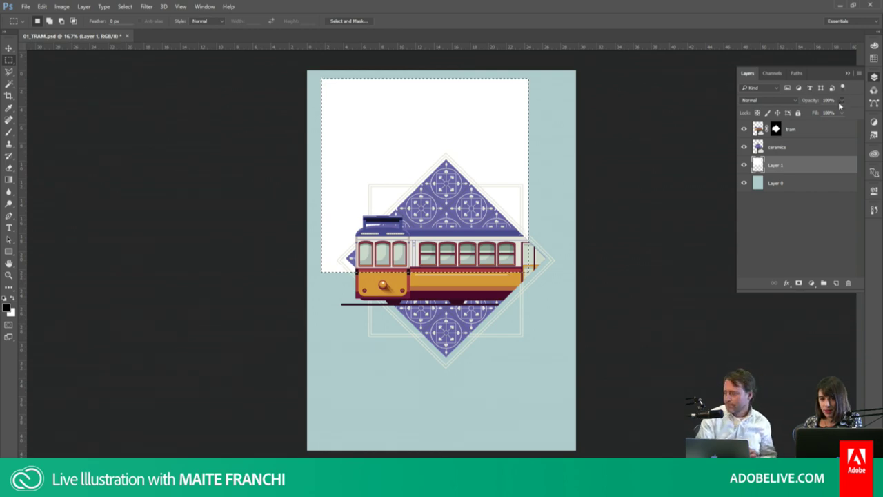
pyautogui.moveTo(841, 100)
pyautogui.mouseDown()
pyautogui.moveTo(813, 111)
pyautogui.moveTo(821, 112)
pyautogui.mouseUp()
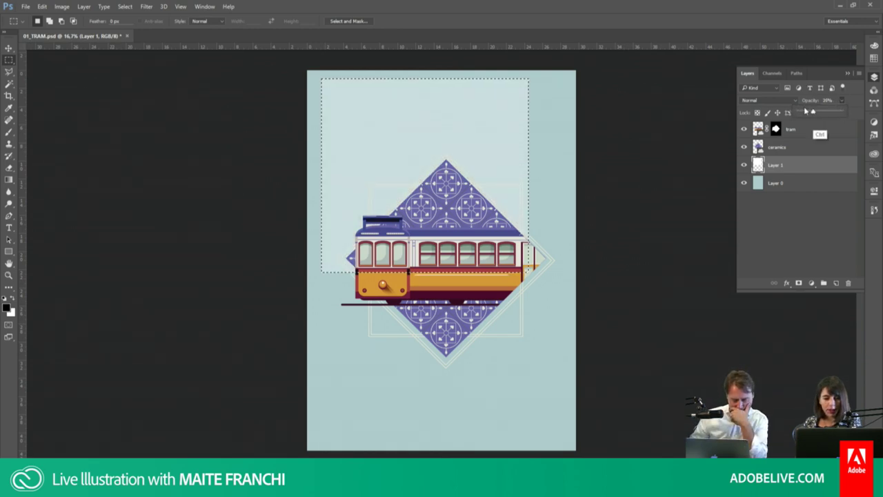
pyautogui.click(514, 81)
# Step: Rotate the translucent rectangle, undo, then rotate it about 34 degrees instead
pyautogui.hotkey('ctrl', 't')
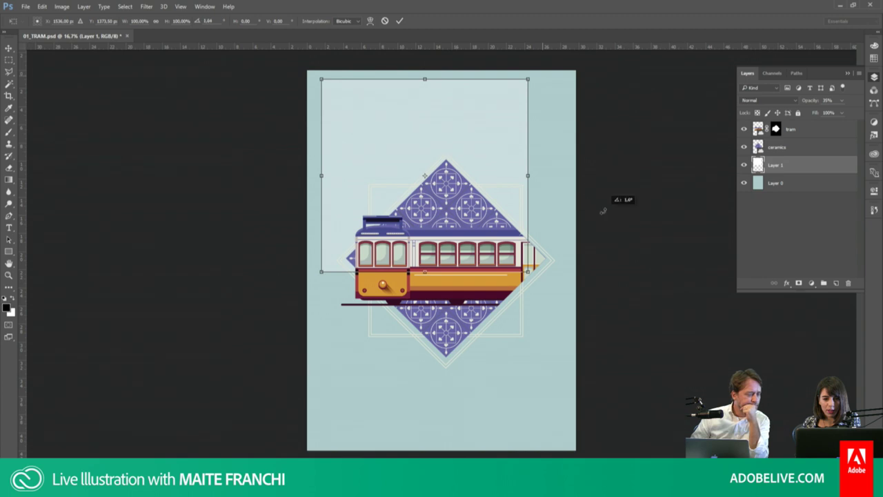
pyautogui.moveTo(602, 202); pyautogui.dragTo(569, 140)
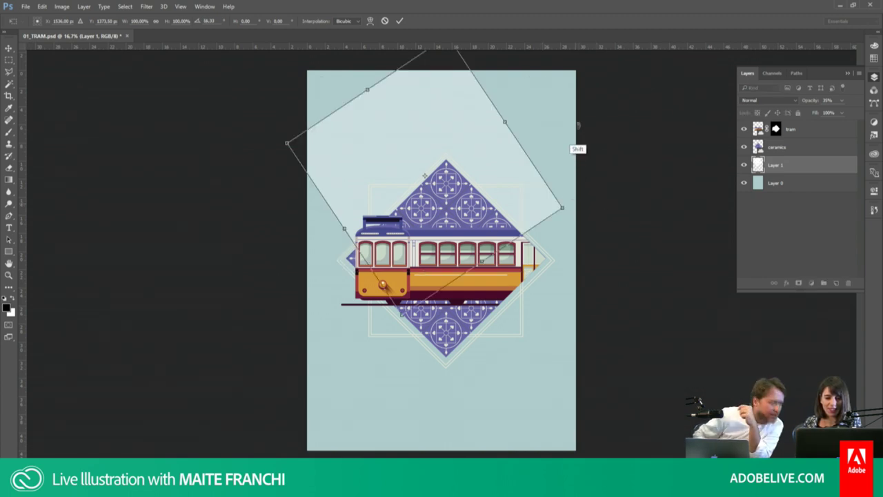
pyautogui.moveTo(579, 145); pyautogui.dragTo(568, 138)
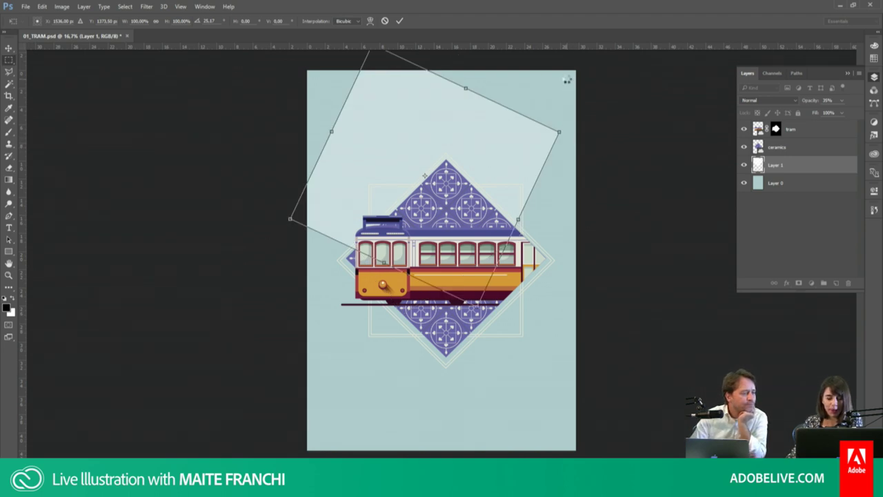
pyautogui.press('Return')
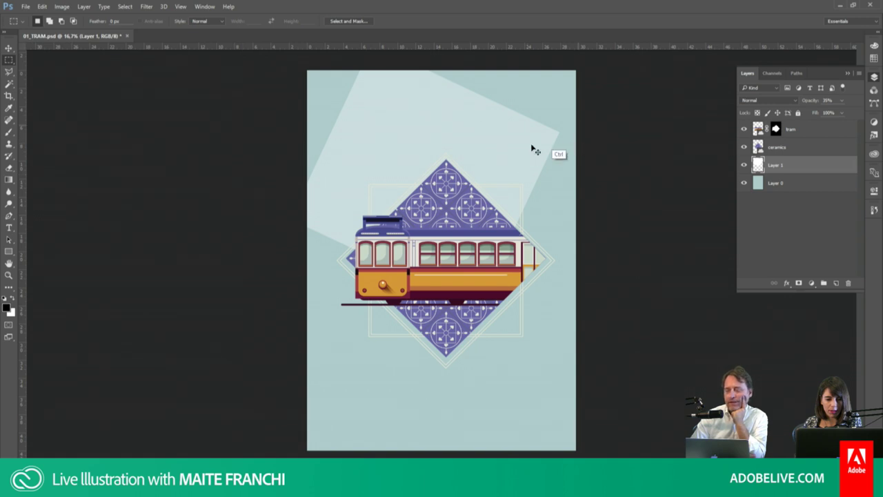
pyautogui.hotkey('ctrl', 'alt', 'z')
pyautogui.hotkey('ctrl', 'alt', 'z')
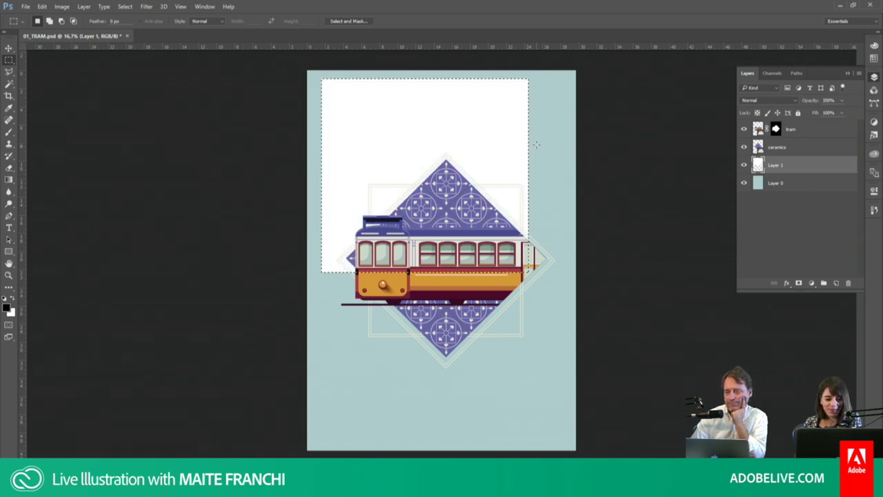
pyautogui.hotkey('ctrl', 'd')
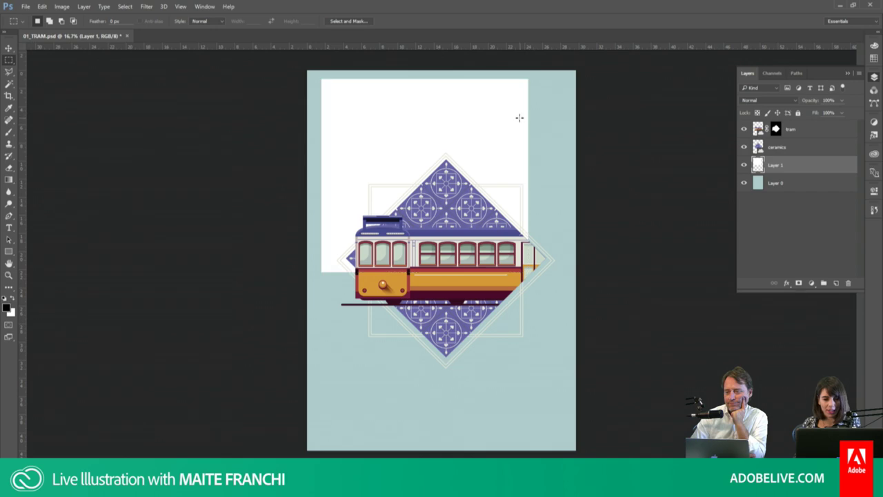
pyautogui.press('z')
pyautogui.click(511, 133)
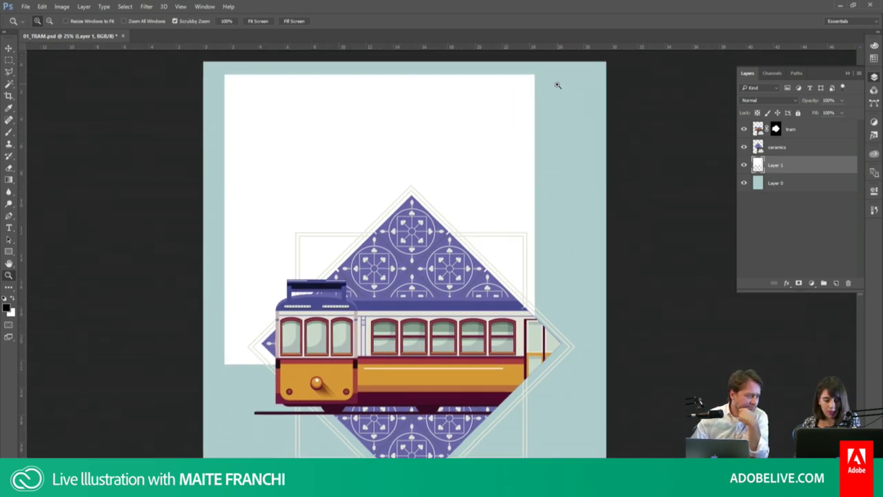
pyautogui.hotkey('ctrl', 't')
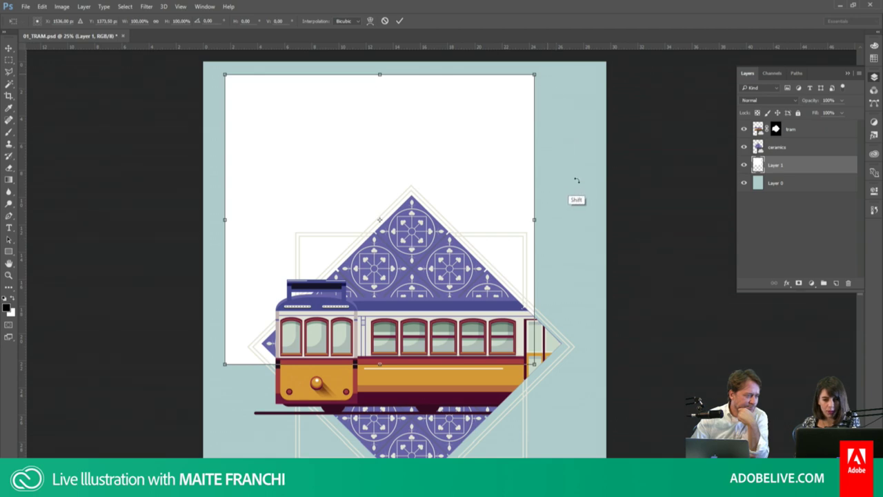
pyautogui.moveTo(578, 194); pyautogui.dragTo(598, 177)
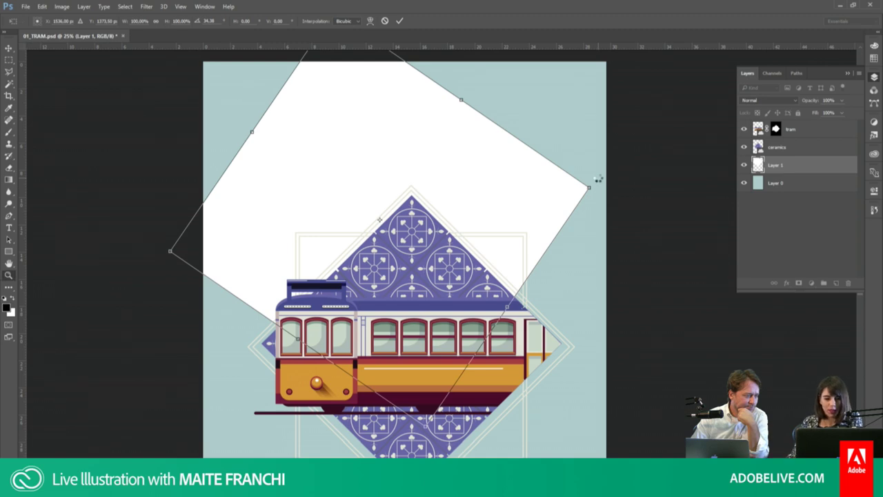
pyautogui.press('Return')
# Step: Delete the rotated-rectangle layer, create an empty Layer 1, duplicate it as Layer 1 copy, and save
pyautogui.press('Delete')
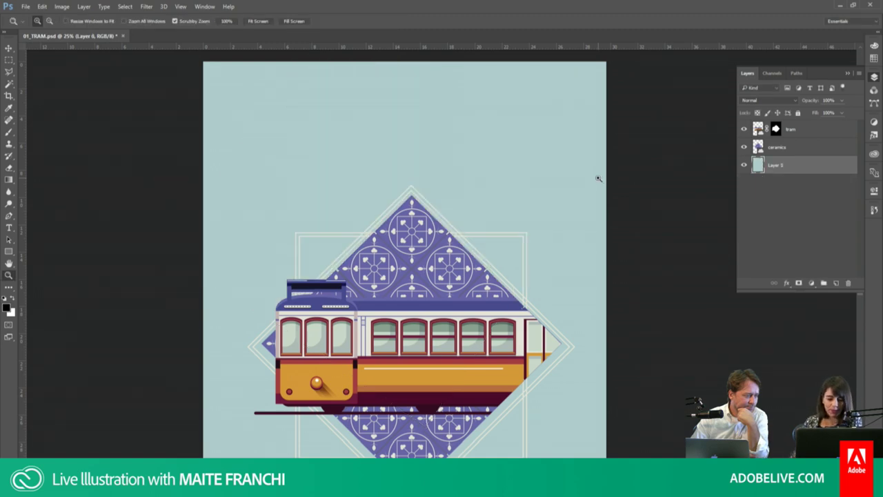
pyautogui.press('m')
pyautogui.click(834, 285)
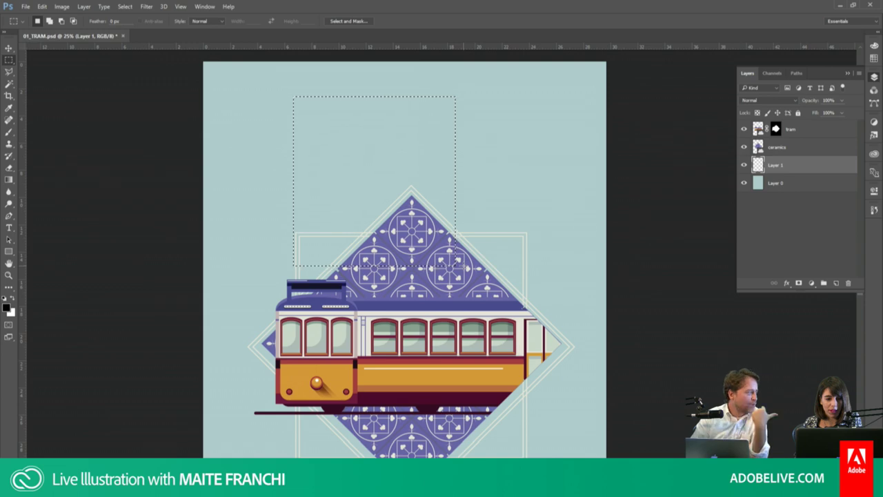
pyautogui.hotkey('ctrl', 'BackSpace')
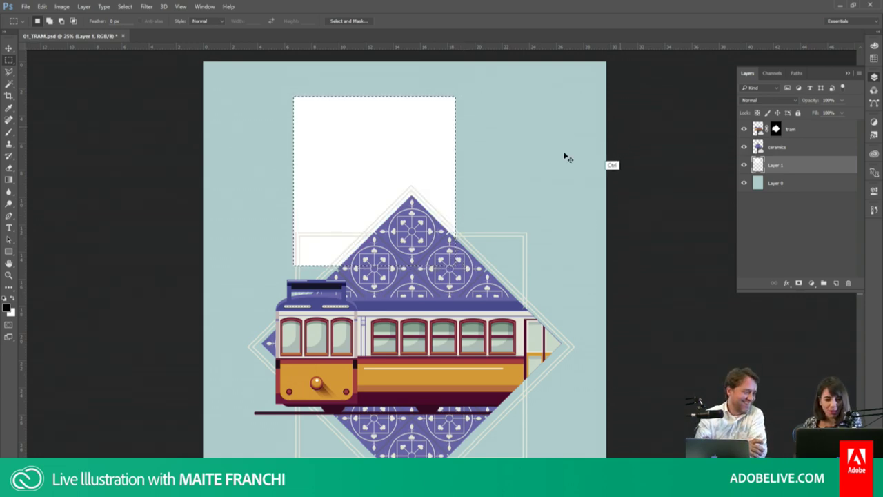
pyautogui.hotkey('ctrl', 'd')
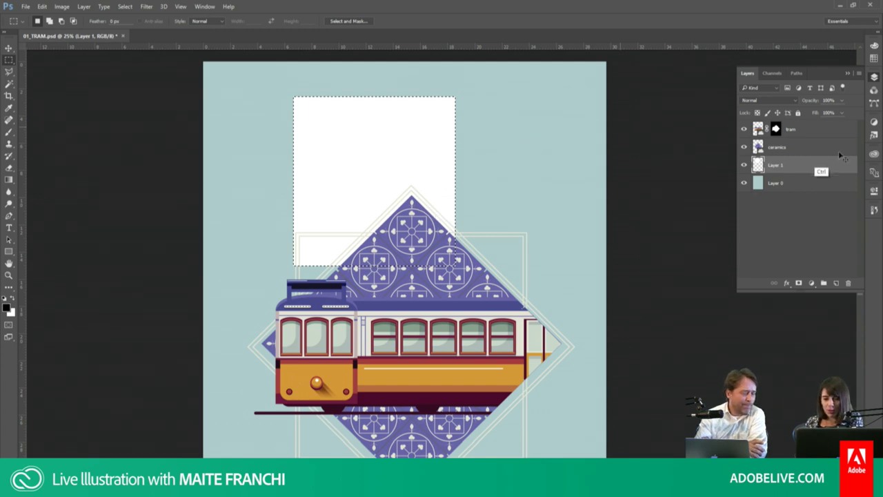
pyautogui.hotkey('ctrl', 'alt', 'z')
pyautogui.hotkey('ctrl', 'alt', 'z')
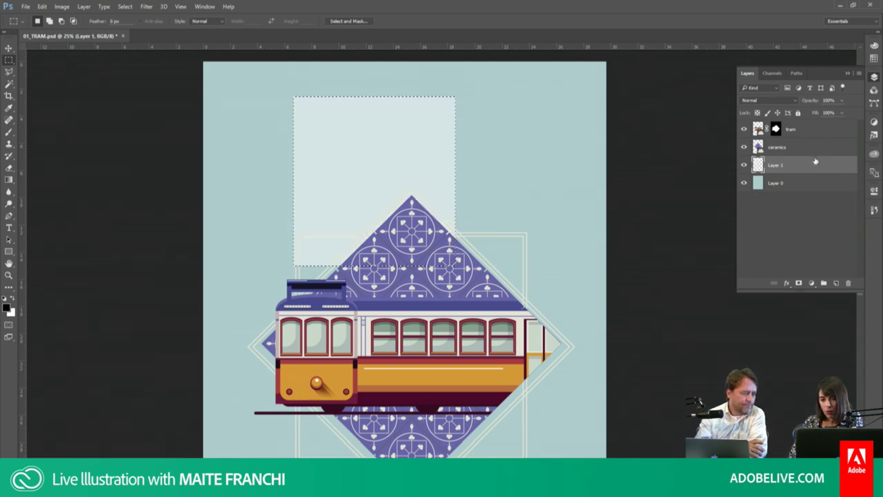
pyautogui.moveTo(816, 165); pyautogui.dragTo(835, 283)
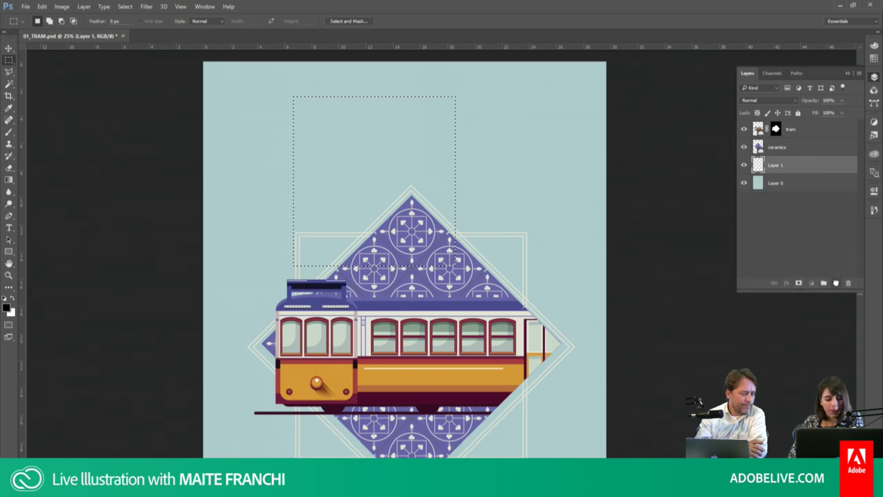
pyautogui.hotkey('ctrl', 's')
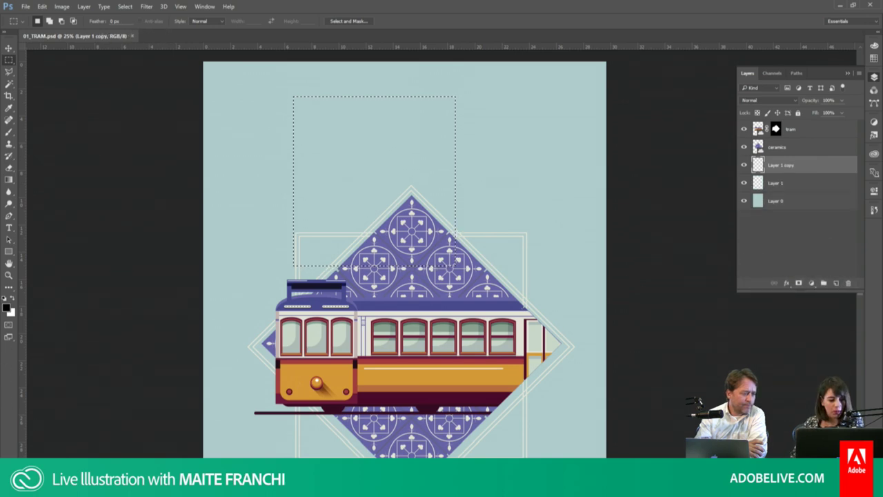
# Step: Fill a rectangular selection with white and move the square toward the top-left corner
pyautogui.hotkey('alt', 'Tab')
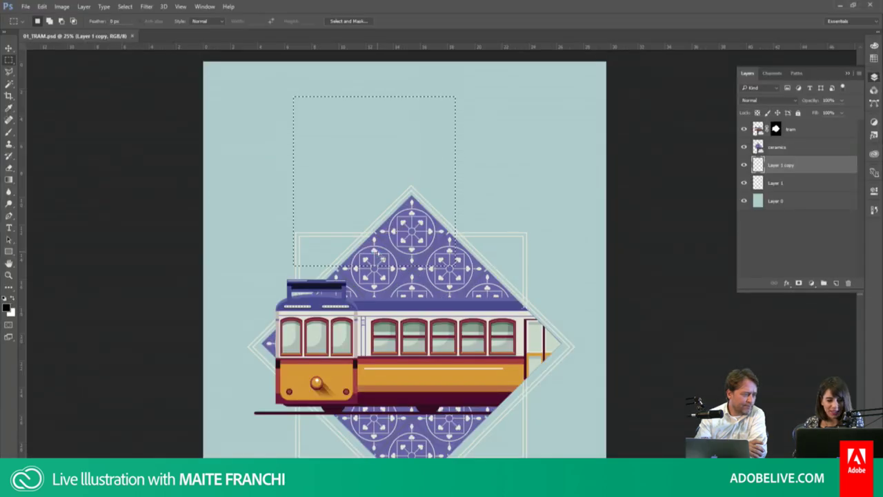
pyautogui.click(386, 167)
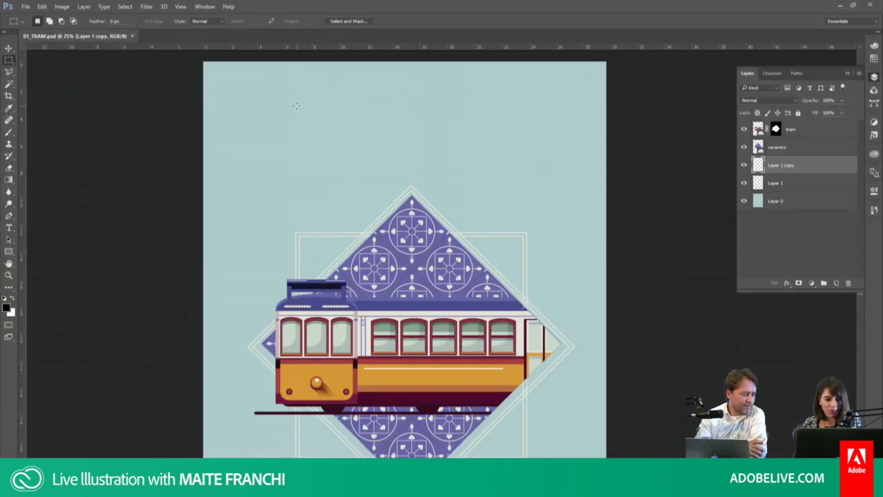
pyautogui.moveTo(297, 103); pyautogui.dragTo(445, 235)
pyautogui.click(445, 234)
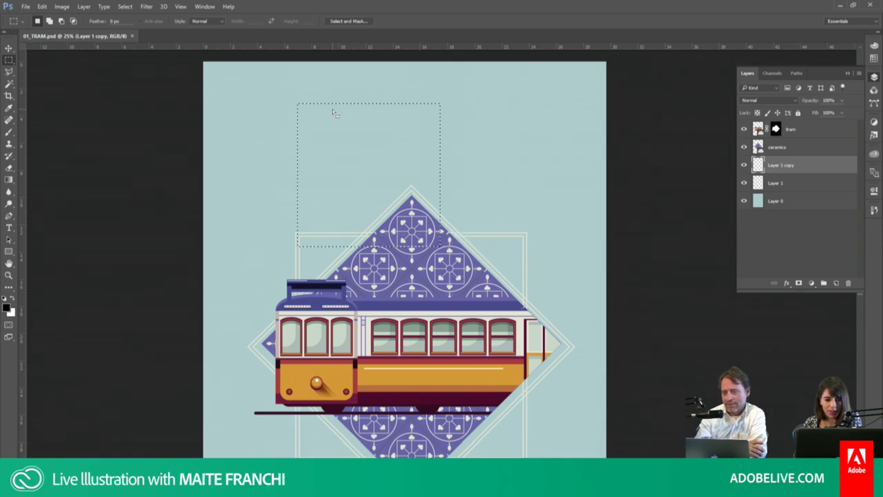
pyautogui.hotkey('ctrl', 'BackSpace')
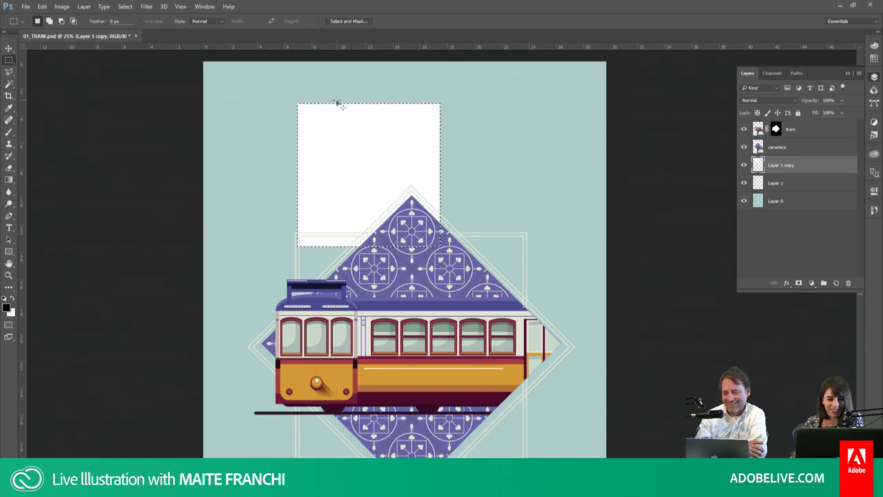
pyautogui.press('v')
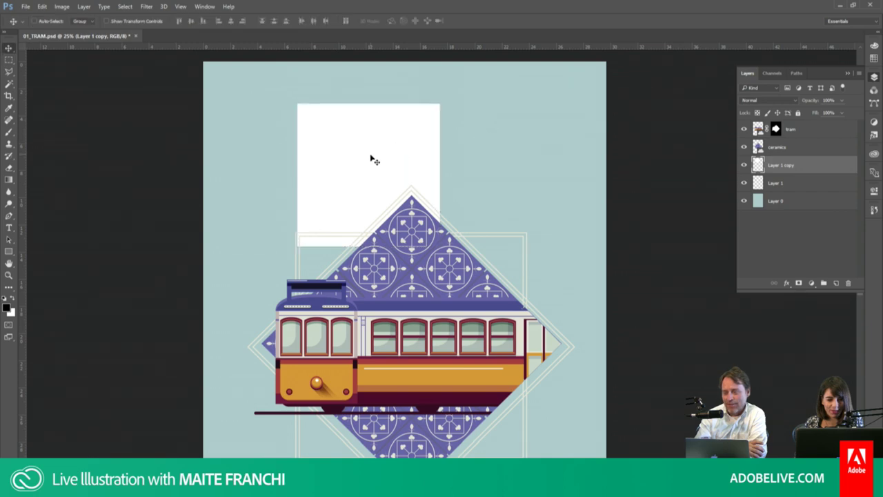
pyautogui.moveTo(365, 157); pyautogui.dragTo(298, 137)
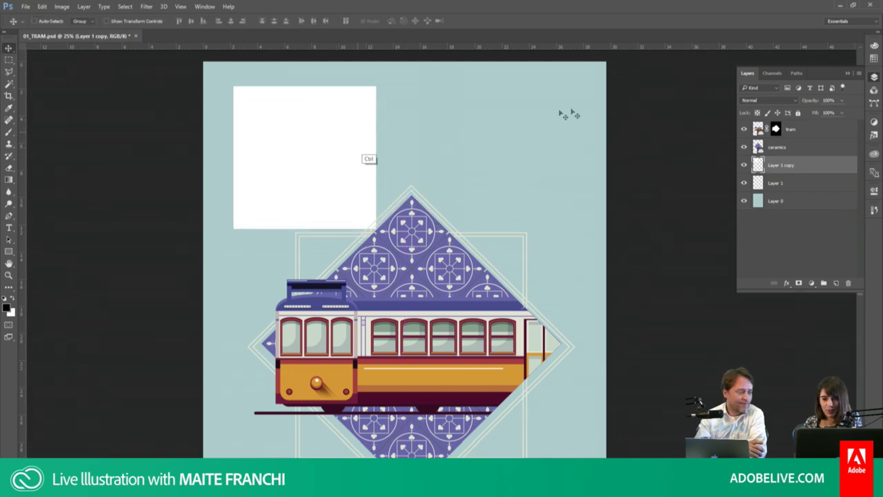
# Step: Set the square to 58% opacity and rotate it, then delete Layer 1 copy
pyautogui.click(842, 101)
pyautogui.moveTo(824, 114); pyautogui.dragTo(822, 112)
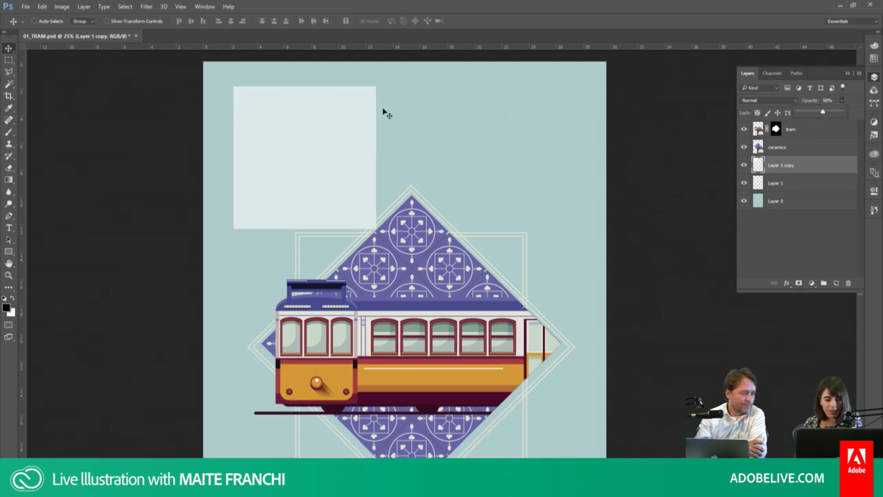
pyautogui.hotkey('ctrl', 't')
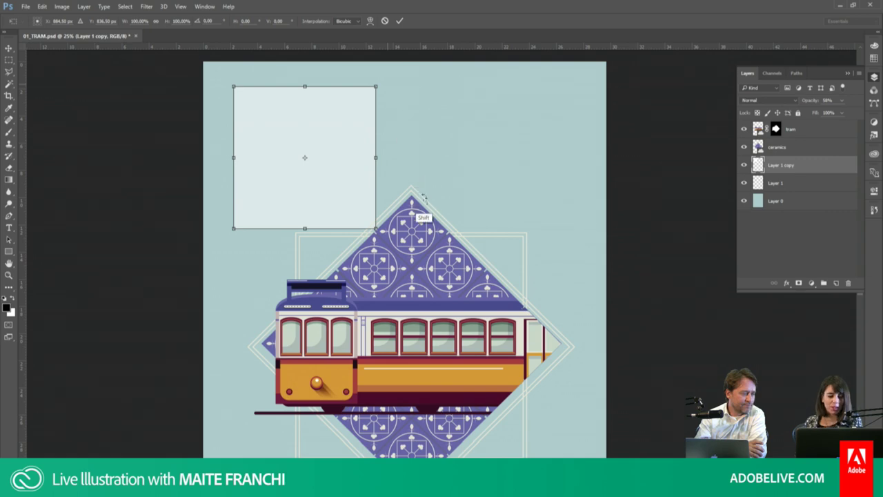
pyautogui.moveTo(426, 234); pyautogui.dragTo(441, 126)
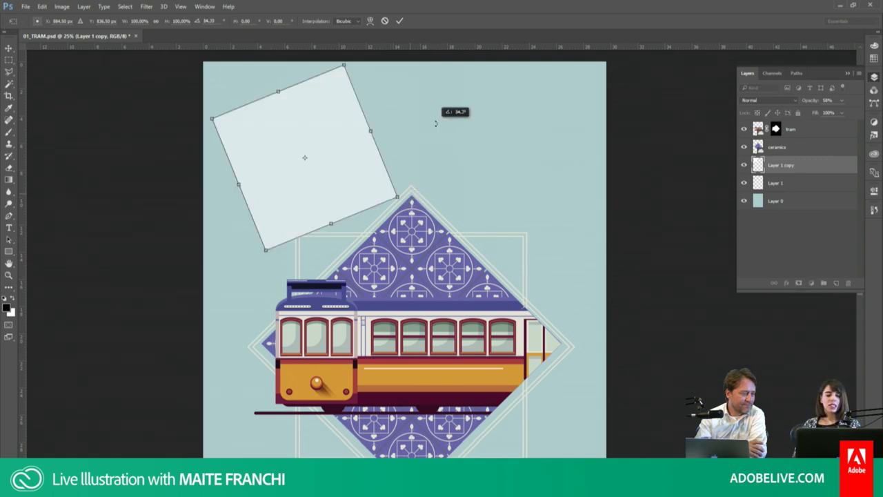
pyautogui.press('Return')
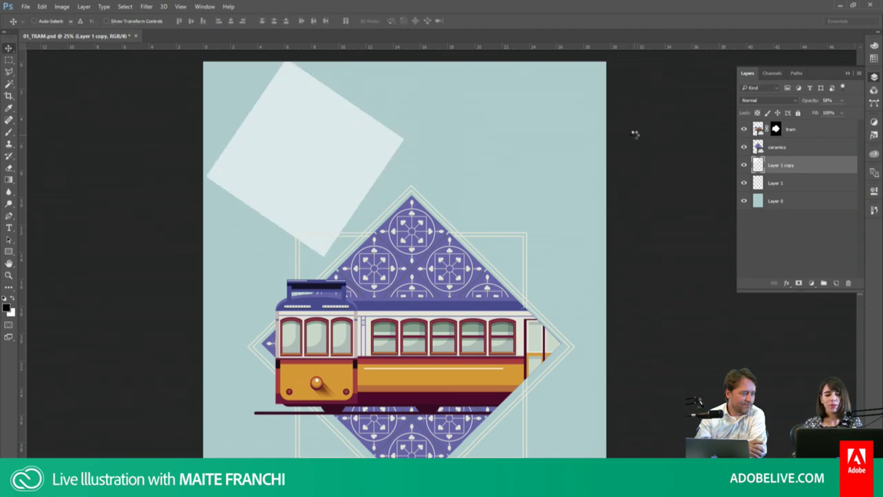
pyautogui.press('Delete')
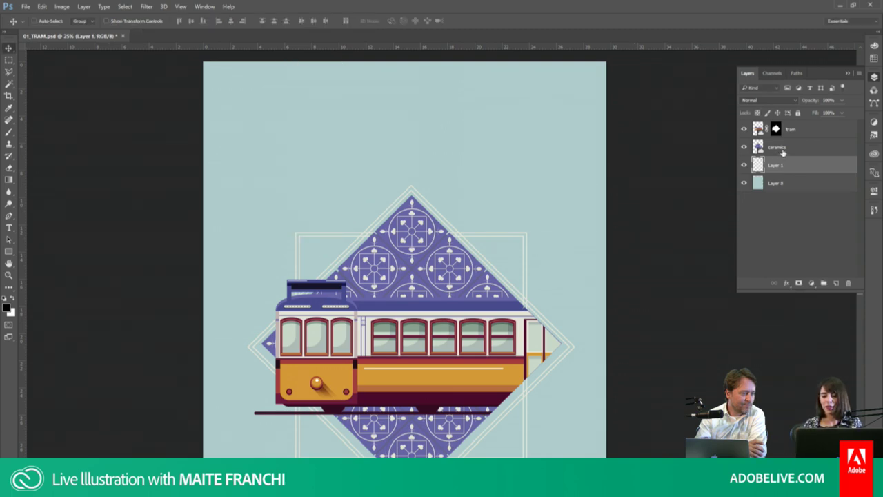
# Step: Select the ceramics layer and zoom around the tram's windows, headlight and underside
pyautogui.click(784, 150)
pyautogui.press('z')
pyautogui.moveTo(381, 409); pyautogui.dragTo(388, 393)
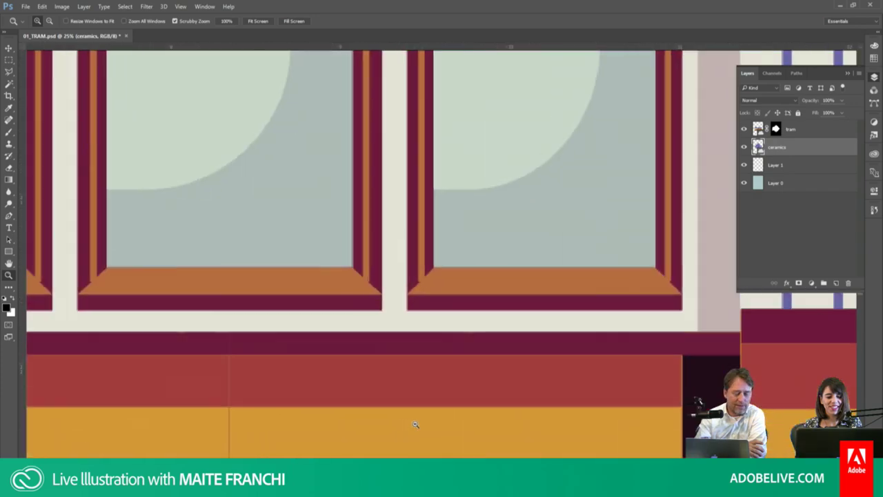
pyautogui.moveTo(407, 364)
pyautogui.mouseDown()
pyautogui.moveTo(400, 292)
pyautogui.moveTo(405, 302)
pyautogui.mouseUp()
pyautogui.moveTo(389, 368)
pyautogui.mouseDown()
pyautogui.moveTo(397, 325)
pyautogui.moveTo(351, 301)
pyautogui.moveTo(431, 301)
pyautogui.mouseUp()
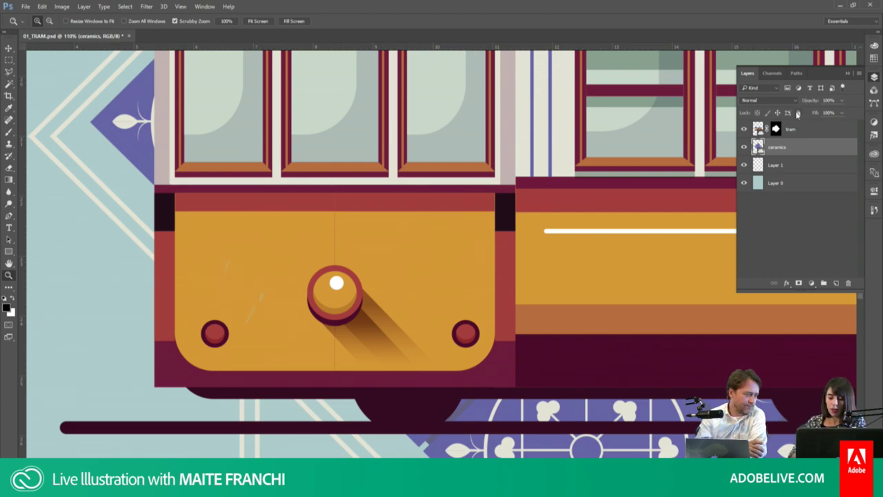
pyautogui.hotkey('ctrl', '-')
pyautogui.hotkey('ctrl', '-')
pyautogui.hotkey('ctrl', '-')
pyautogui.hotkey('ctrl', '-')
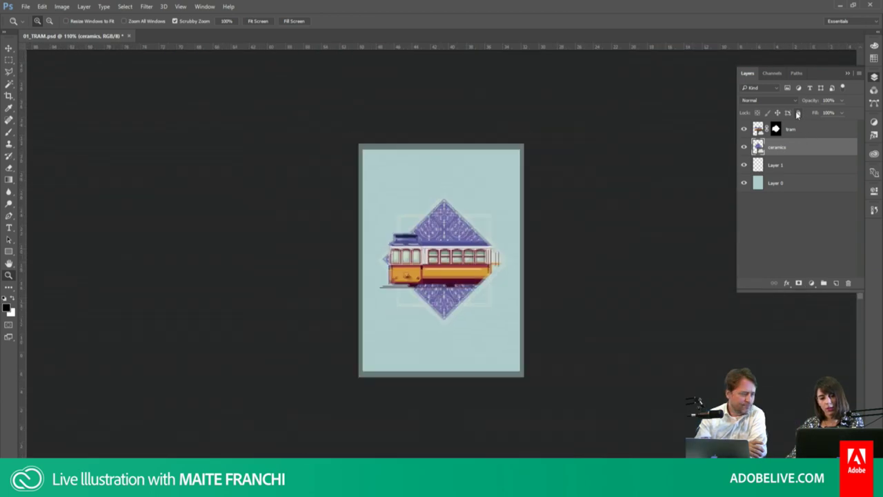
pyautogui.hotkey('ctrl', '+')
pyautogui.hotkey('ctrl', '+')
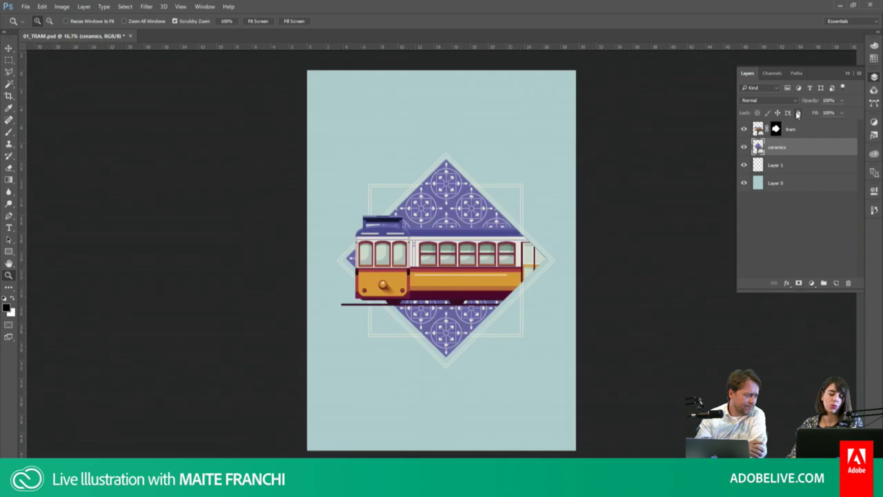
pyautogui.hotkey('ctrl', '+')
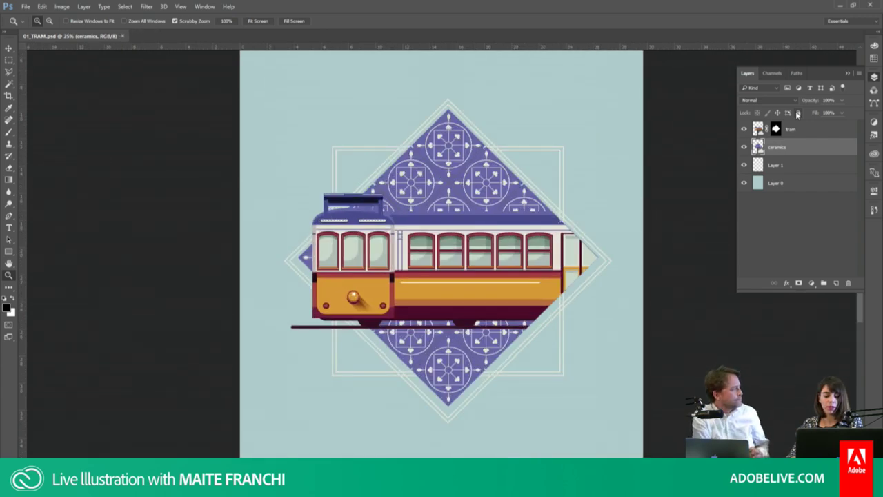
# Step: Browse the Brush Preset picker and zoom in close on the tram's front end
pyautogui.press('b')
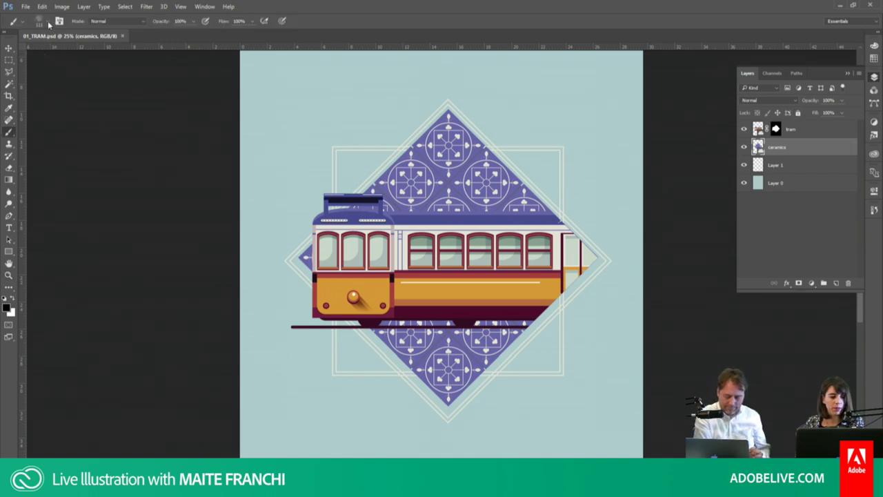
pyautogui.click(49, 24)
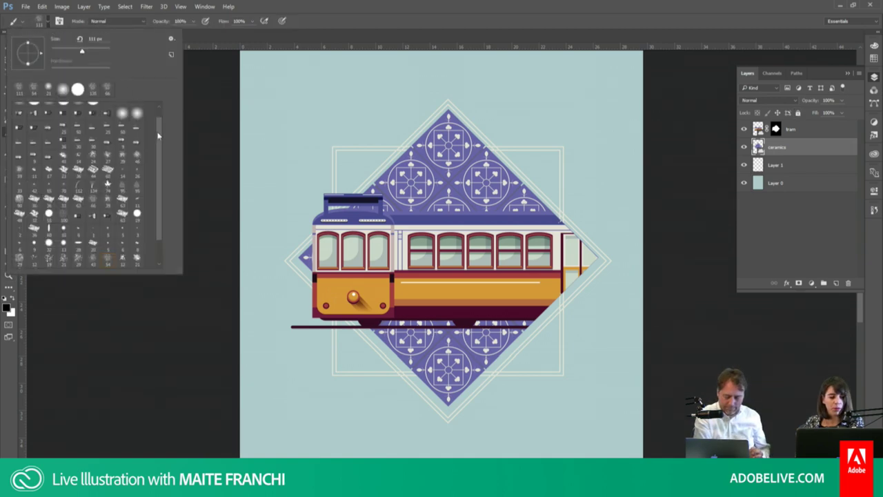
pyautogui.moveTo(158, 135); pyautogui.dragTo(158, 164)
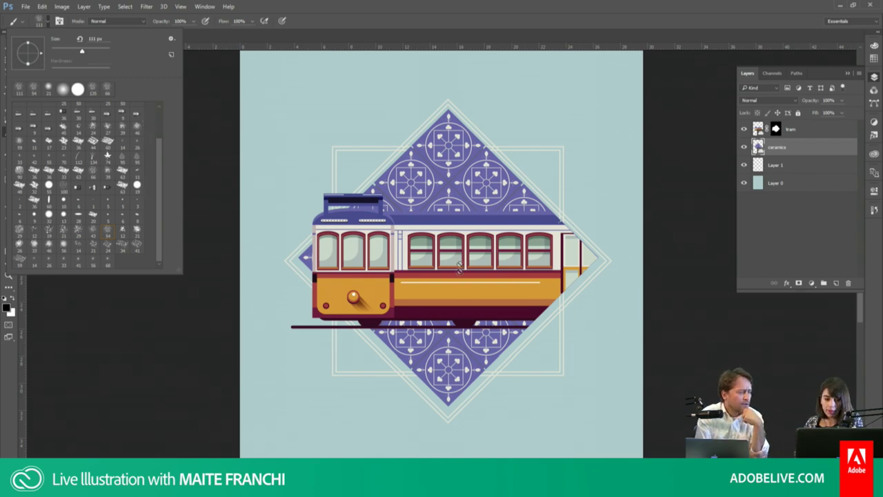
pyautogui.press('z')
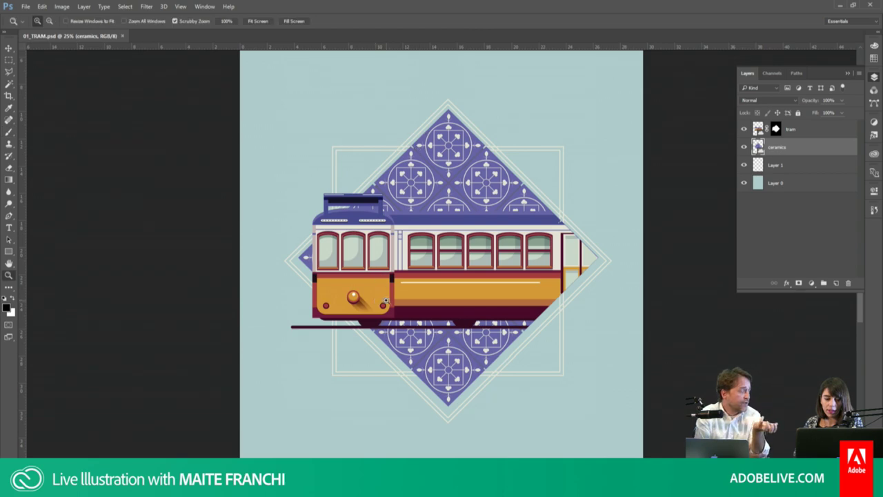
pyautogui.moveTo(385, 302); pyautogui.dragTo(440, 344)
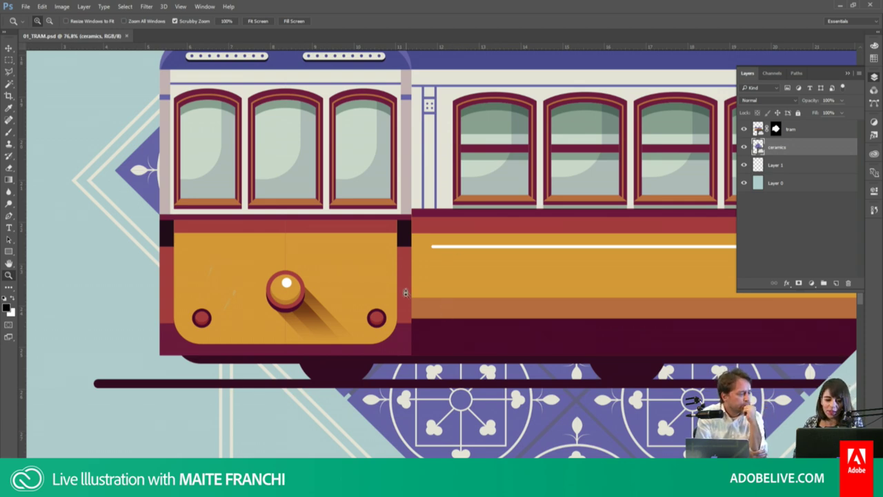
pyautogui.press('b')
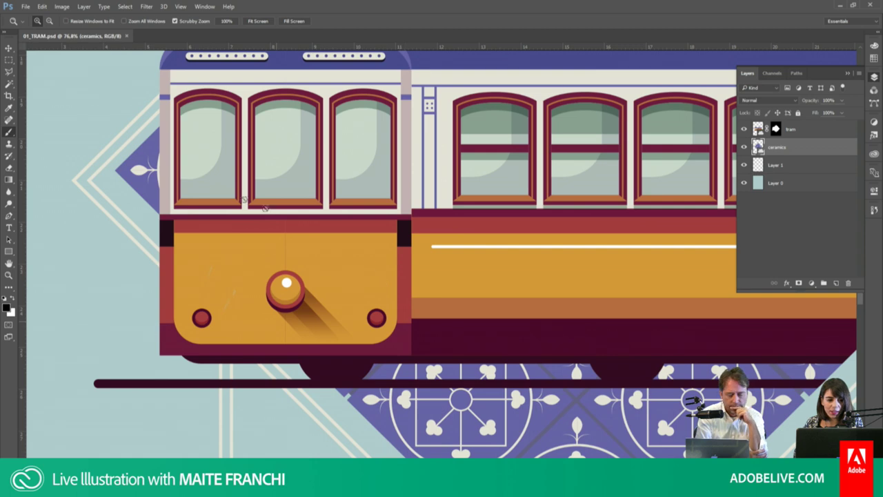
# Step: Add a new Layer 2 and clip it to the tram layer
pyautogui.press('v')
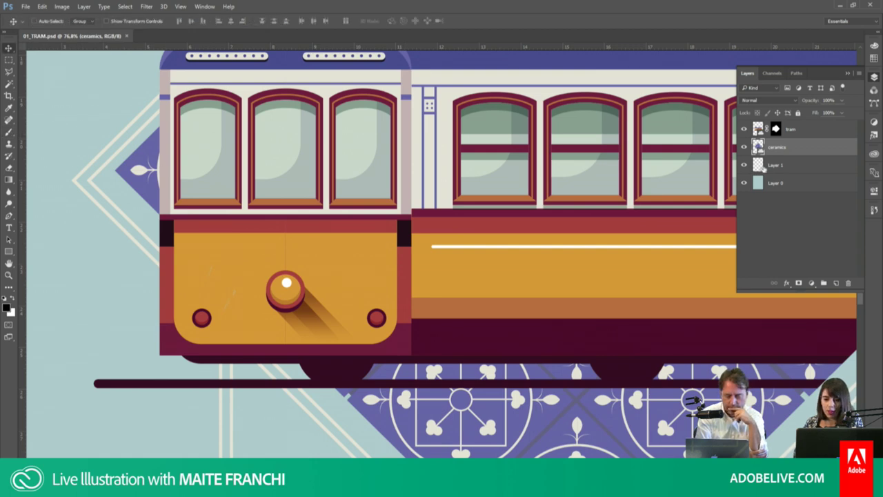
pyautogui.click(837, 283)
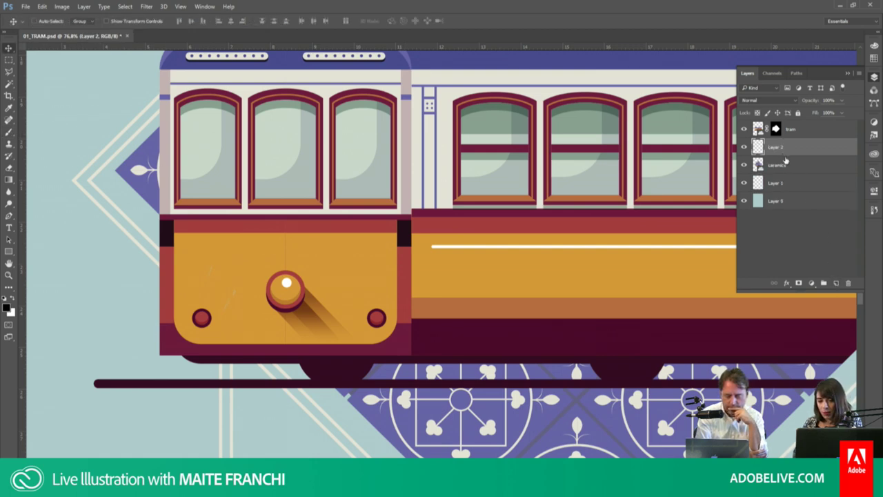
pyautogui.press('alt')
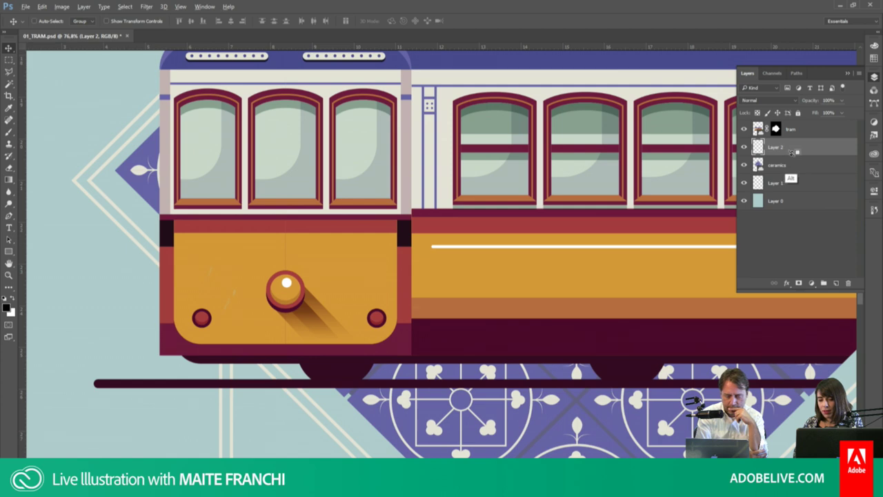
pyautogui.keyDown('alt'); pyautogui.click(792, 153); pyautogui.keyUp('alt')
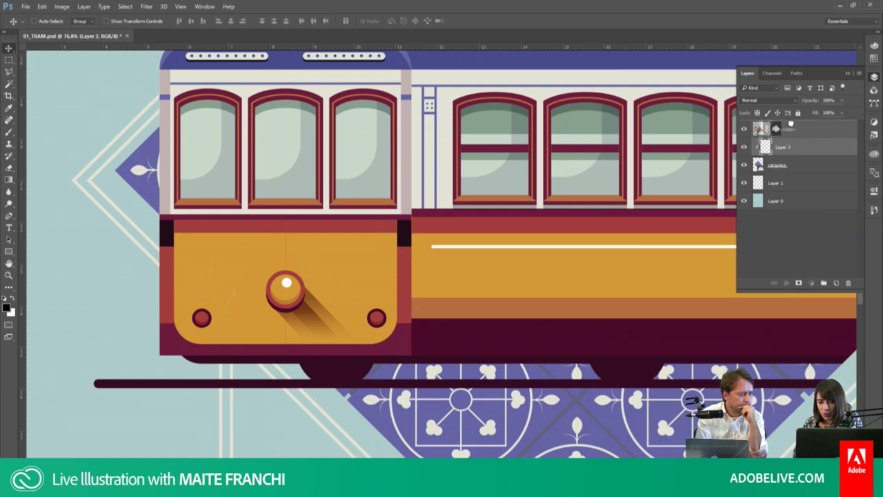
pyautogui.moveTo(791, 129); pyautogui.dragTo(793, 135)
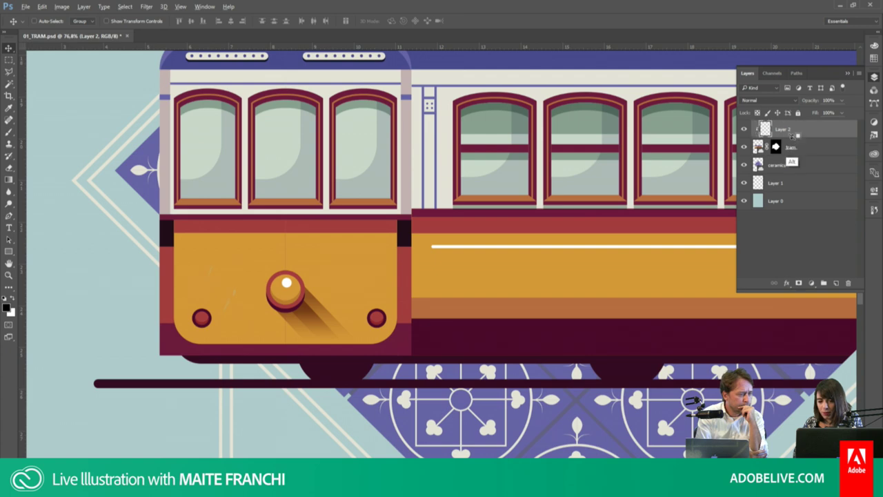
pyautogui.keyDown('alt'); pyautogui.click(793, 138); pyautogui.keyUp('alt')
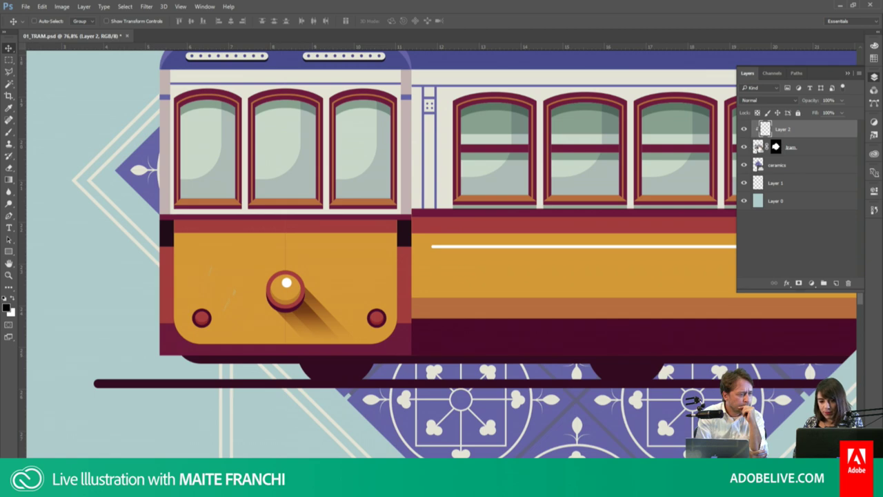
# Step: Magic Wand the tram's yellow panels and add an inverted layer mask to Layer 2
pyautogui.click(759, 147)
pyautogui.press('w')
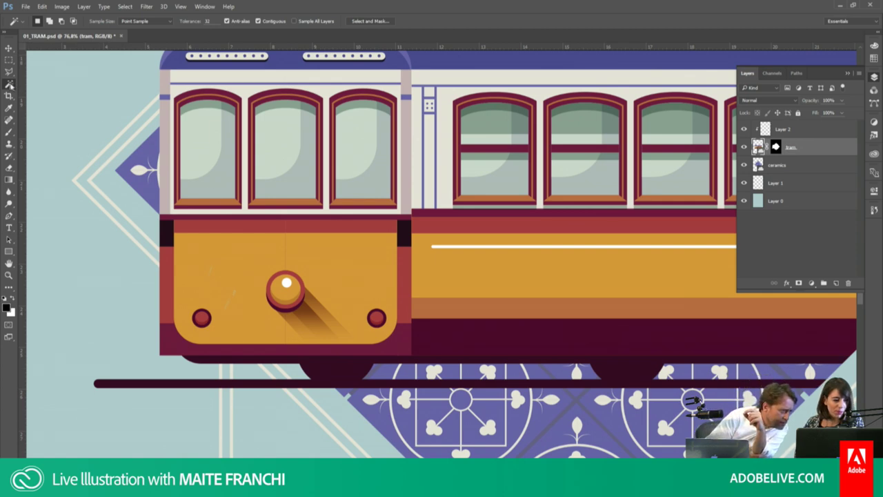
pyautogui.click(279, 250)
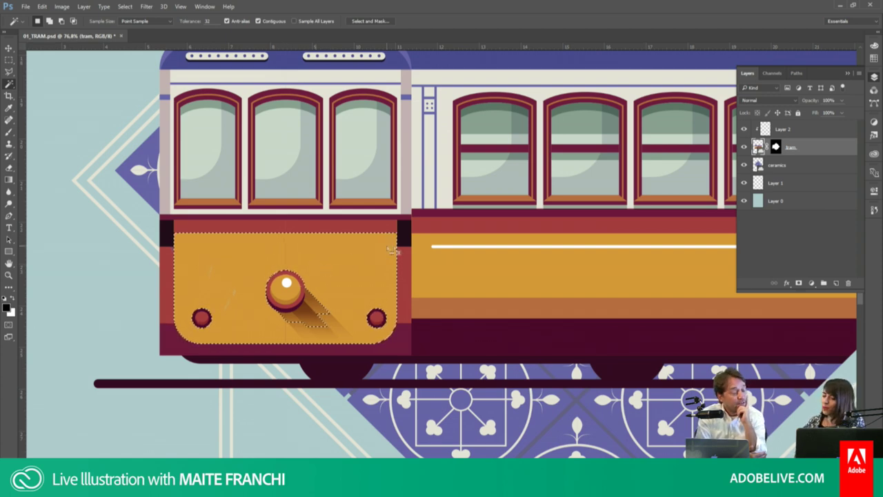
pyautogui.click(307, 307)
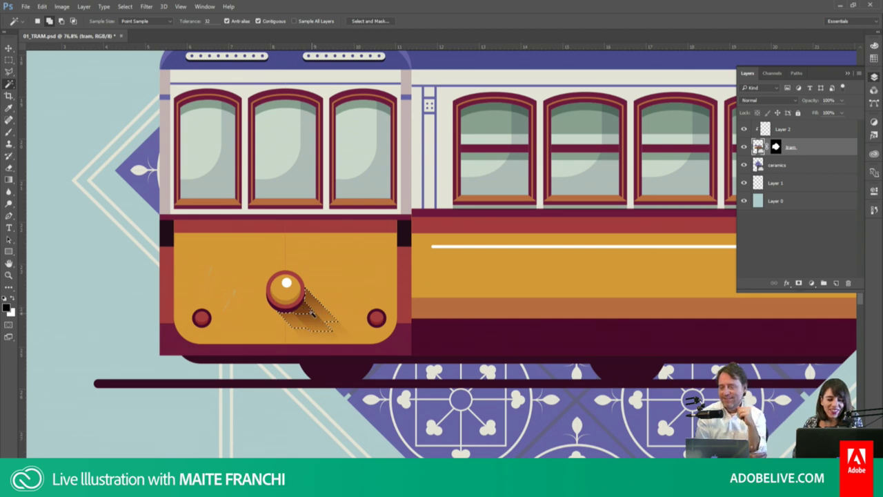
pyautogui.click(313, 315)
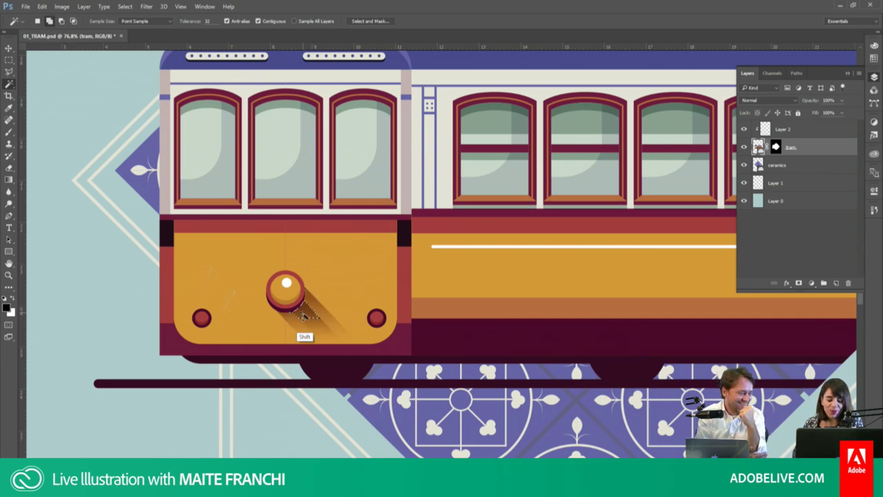
pyautogui.hotkey('ctrl', 'd')
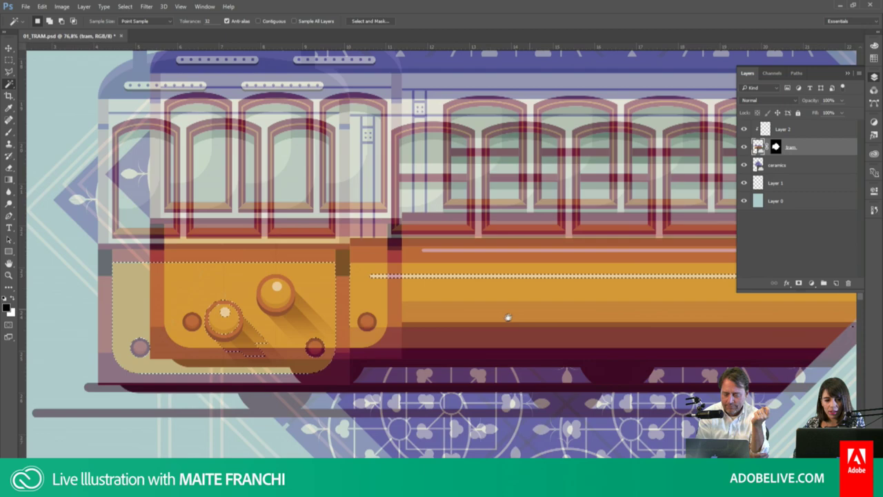
pyautogui.moveTo(609, 274); pyautogui.dragTo(488, 324)
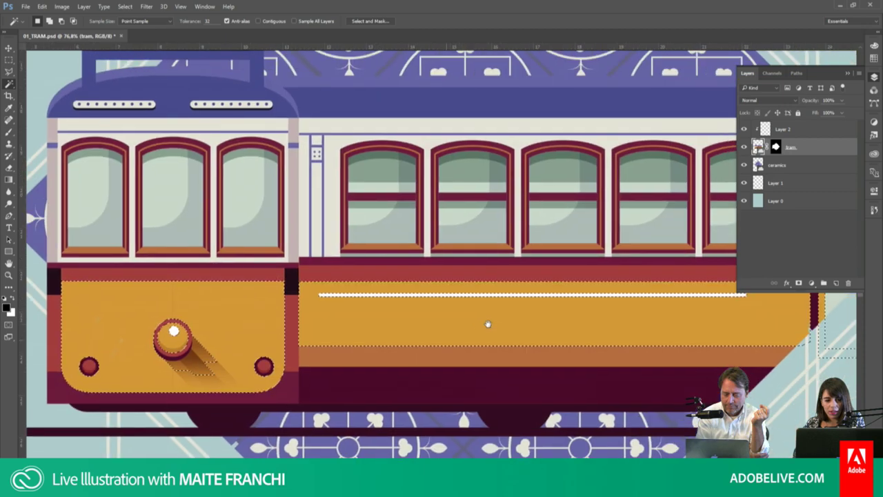
pyautogui.click(770, 131)
pyautogui.click(798, 283)
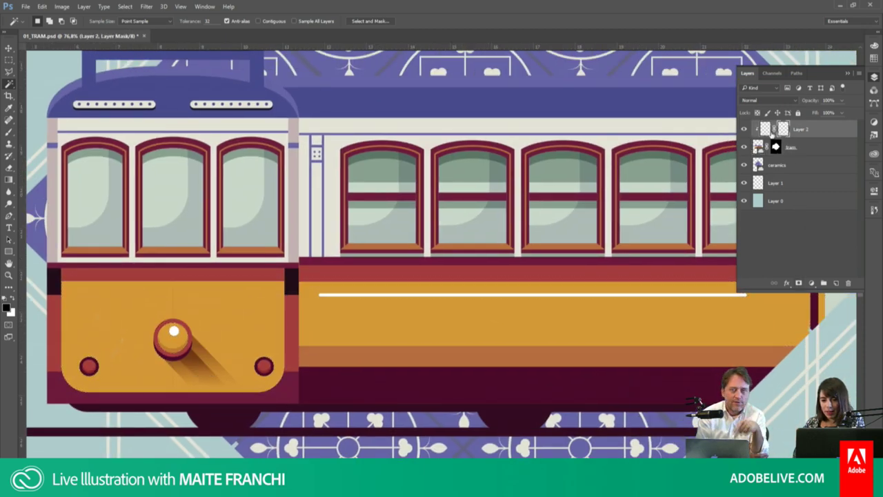
pyautogui.hotkey('ctrl', 'i')
pyautogui.click(765, 129)
# Step: Set Layer 2 to Multiply, choose the grain brush, and sample orange from the tram front
pyautogui.click(760, 101)
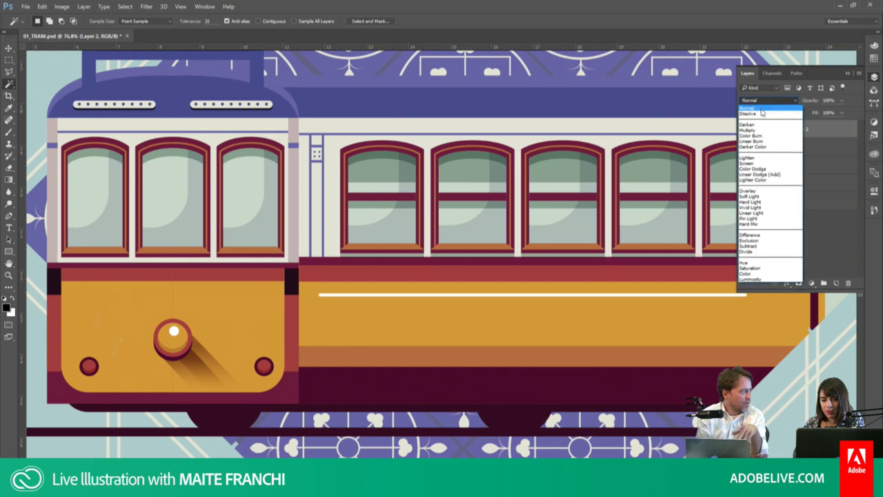
pyautogui.click(756, 130)
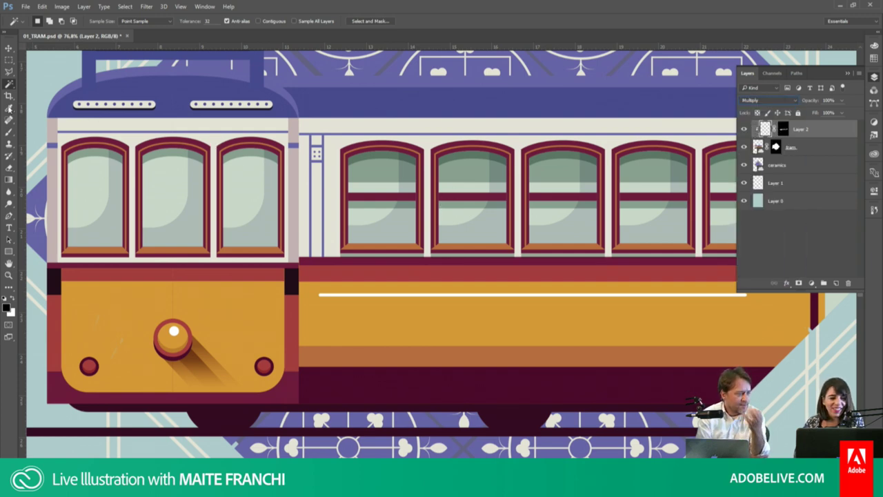
pyautogui.click(8, 131)
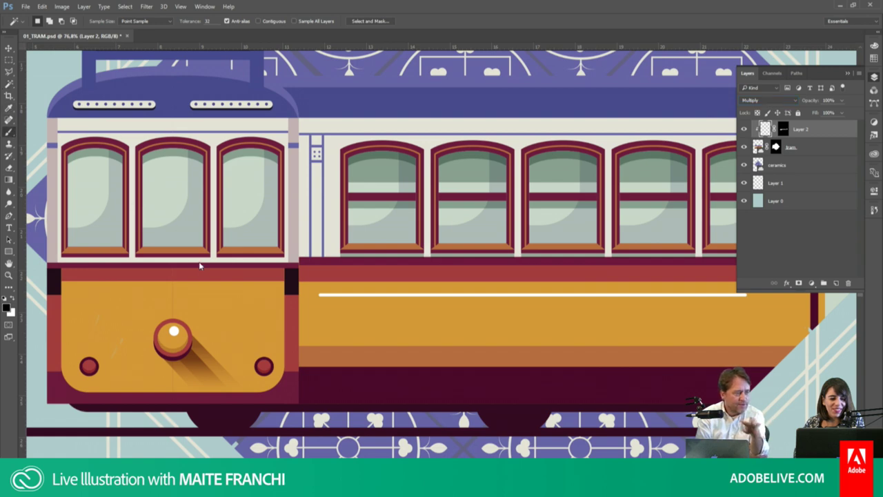
pyautogui.click(206, 297)
pyautogui.moveTo(242, 345); pyautogui.dragTo(285, 270)
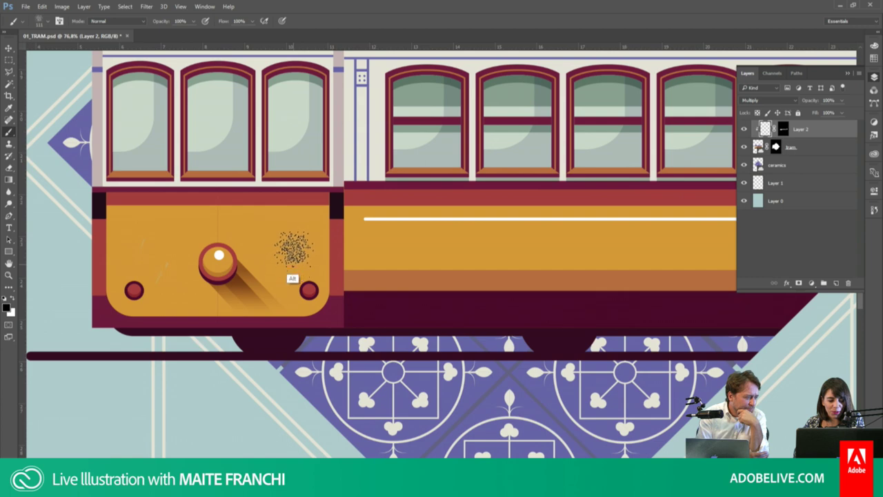
pyautogui.click(298, 244)
pyautogui.hotkey('ctrl', 'z')
pyautogui.keyDown('alt'); pyautogui.click(297, 247); pyautogui.keyUp('alt')
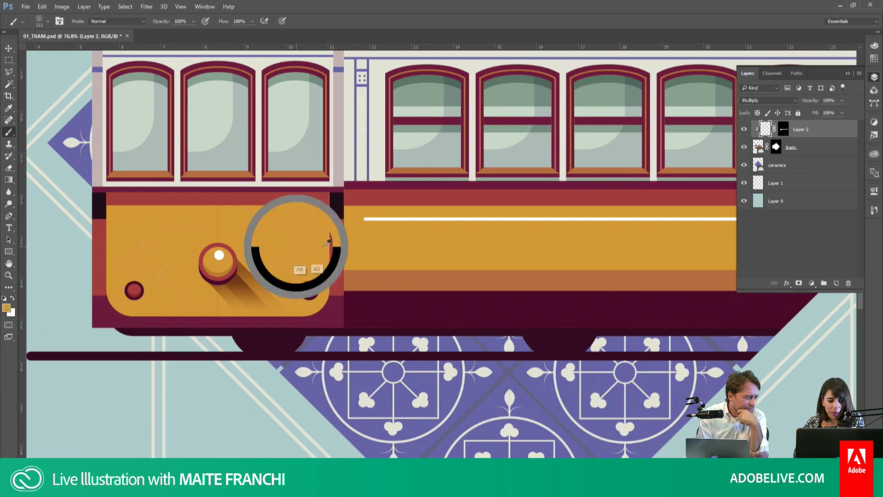
# Step: Paint grainy orange shading over the tram's front panel and the right end of its yellow band
pyautogui.click(309, 289)
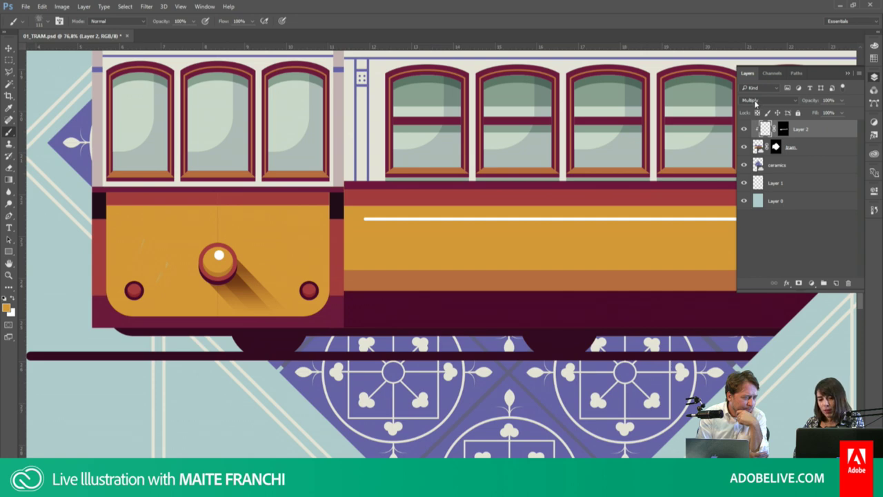
pyautogui.moveTo(312, 263)
pyautogui.mouseDown()
pyautogui.moveTo(321, 284)
pyautogui.moveTo(289, 309)
pyautogui.moveTo(305, 292)
pyautogui.mouseUp()
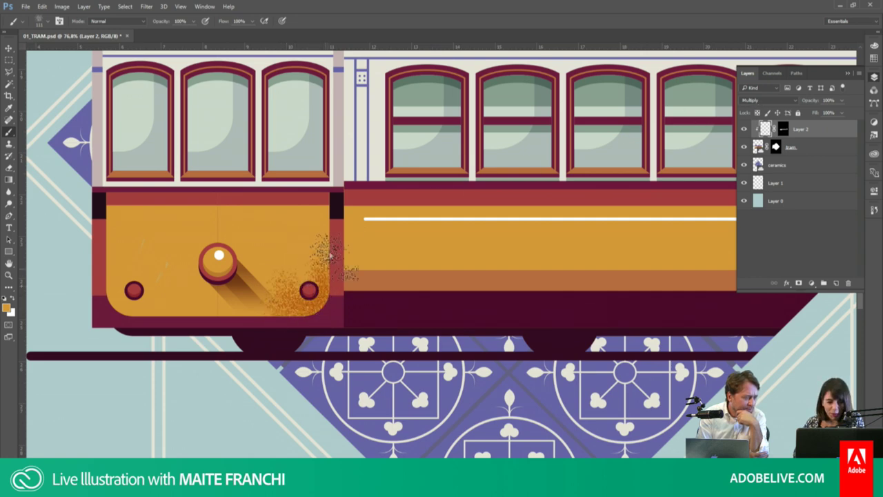
pyautogui.moveTo(329, 255)
pyautogui.mouseDown()
pyautogui.moveTo(295, 295)
pyautogui.moveTo(220, 318)
pyautogui.moveTo(272, 302)
pyautogui.mouseUp()
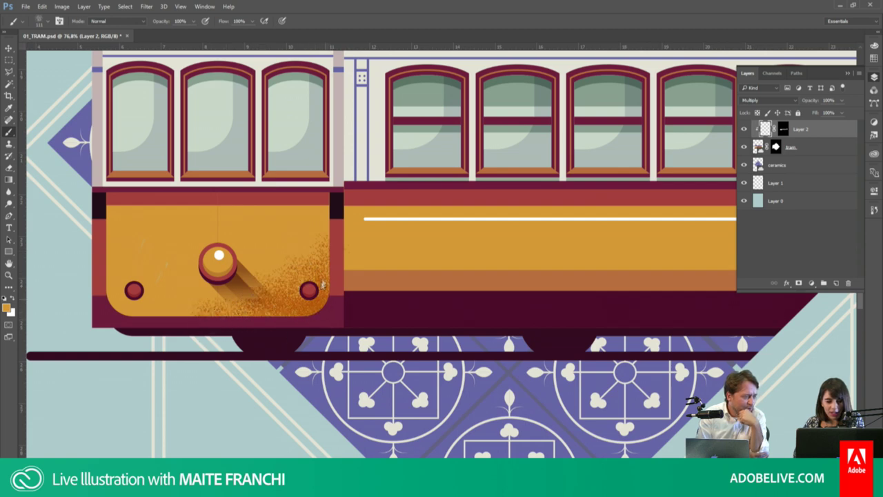
pyautogui.moveTo(319, 241); pyautogui.dragTo(330, 210)
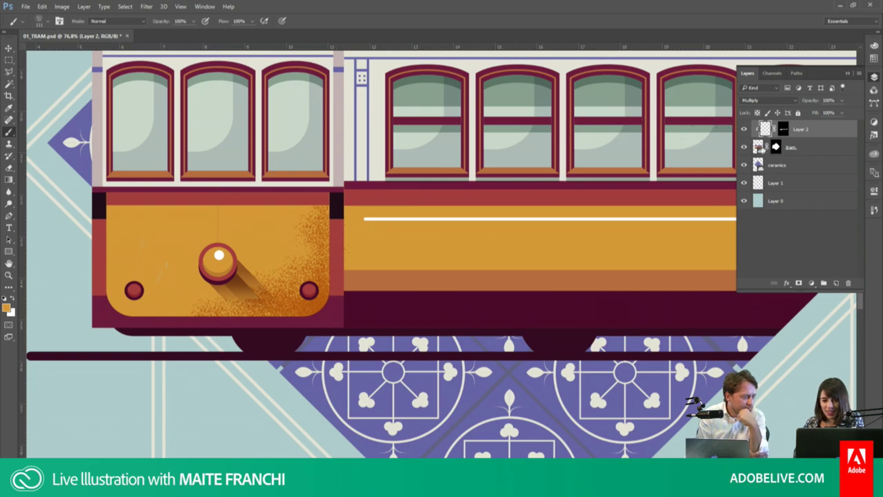
pyautogui.hotkey('alt', '[')
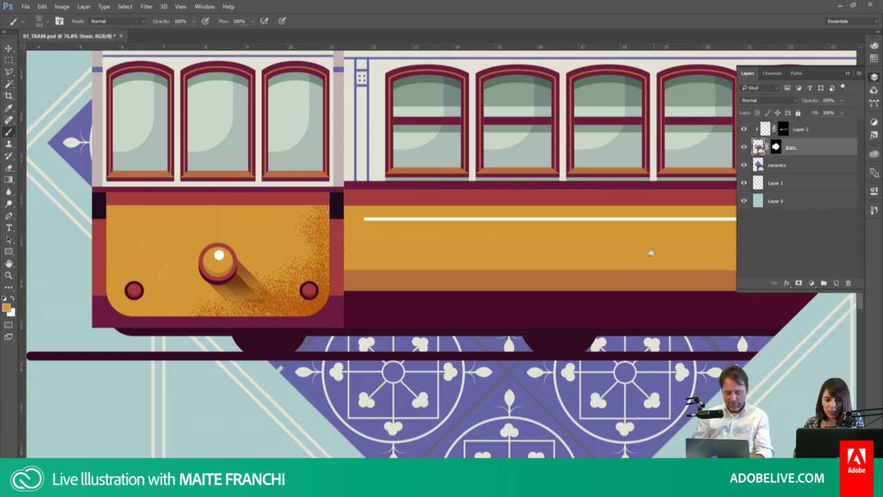
pyautogui.moveTo(651, 252); pyautogui.dragTo(483, 250)
pyautogui.hotkey('alt', ']')
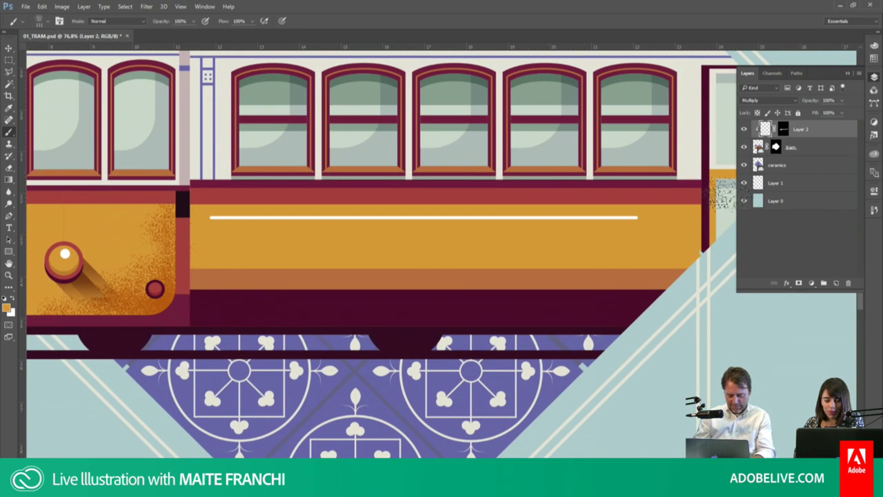
pyautogui.hscroll(4, 489, 268)
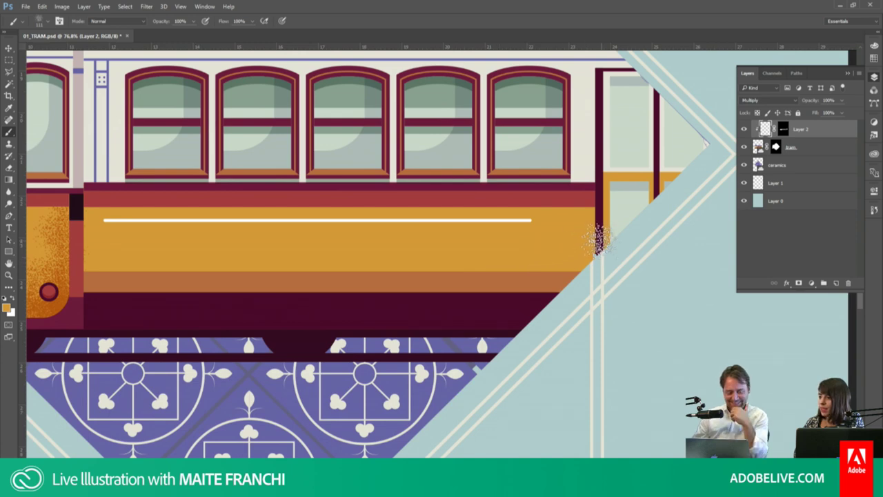
pyautogui.moveTo(585, 253)
pyautogui.mouseDown()
pyautogui.moveTo(583, 267)
pyautogui.moveTo(593, 222)
pyautogui.moveTo(583, 192)
pyautogui.moveTo(576, 231)
pyautogui.mouseUp()
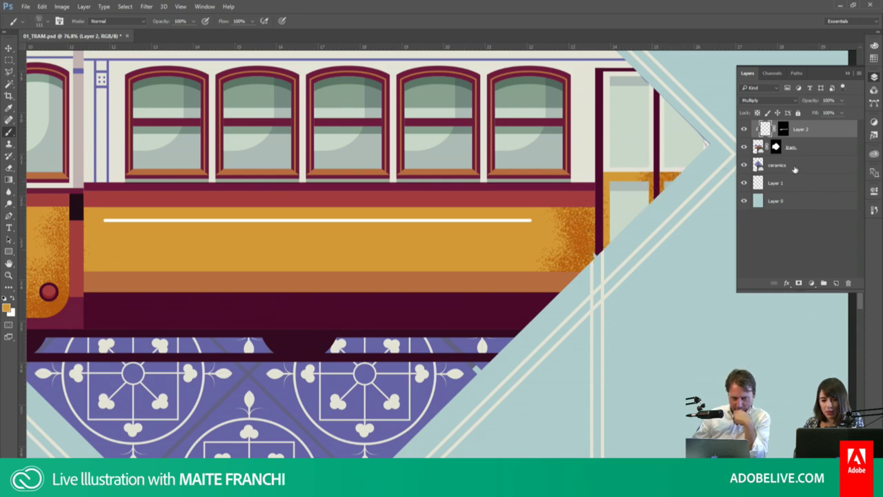
# Step: On a new Layer 3, paint grain down the tram's right-end window frame with a resampled colour
pyautogui.click(835, 283)
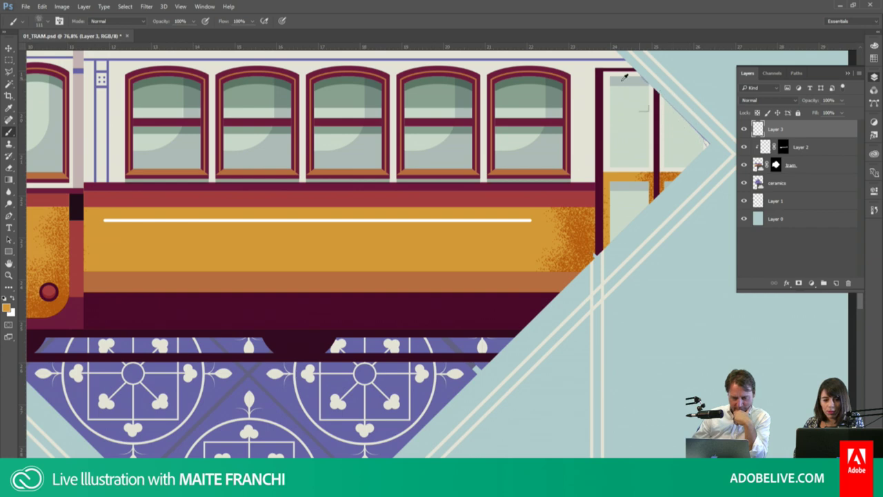
pyautogui.moveTo(689, 129); pyautogui.dragTo(682, 162)
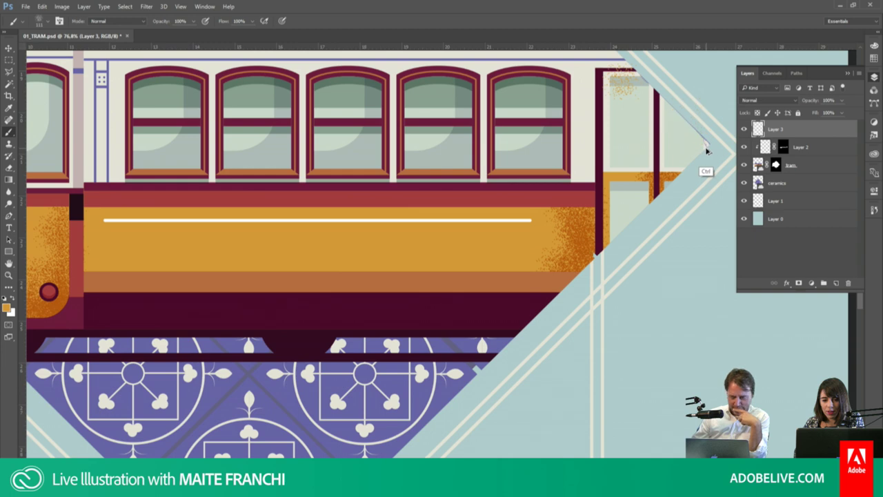
pyautogui.moveTo(631, 79); pyautogui.dragTo(628, 96)
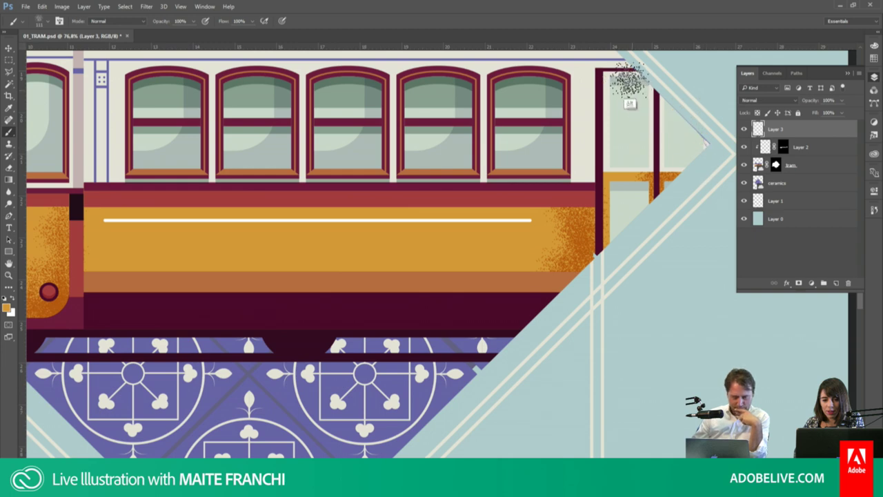
pyautogui.hotkey('ctrl', 'z')
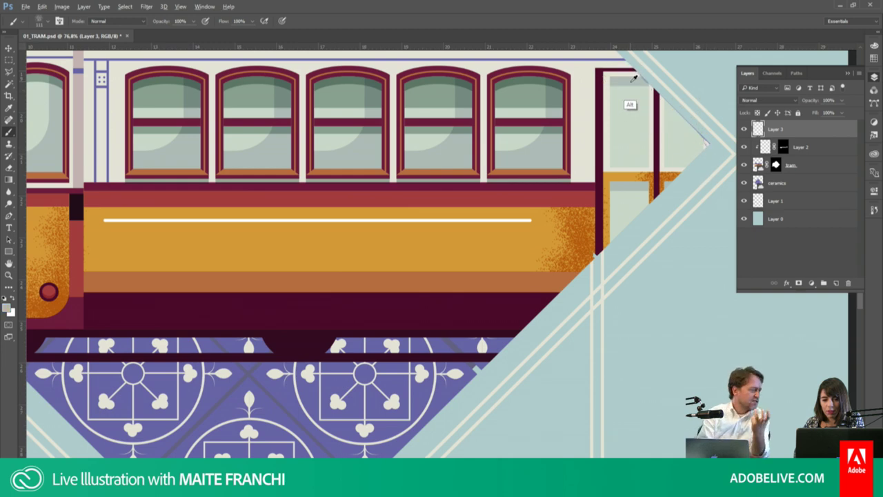
pyautogui.keyDown('alt'); pyautogui.click(629, 87); pyautogui.keyUp('alt')
pyautogui.moveTo(686, 103)
pyautogui.mouseDown()
pyautogui.moveTo(693, 162)
pyautogui.moveTo(680, 134)
pyautogui.moveTo(690, 147)
pyautogui.moveTo(666, 187)
pyautogui.moveTo(659, 114)
pyautogui.moveTo(645, 90)
pyautogui.moveTo(662, 110)
pyautogui.moveTo(640, 215)
pyautogui.moveTo(652, 184)
pyautogui.mouseUp()
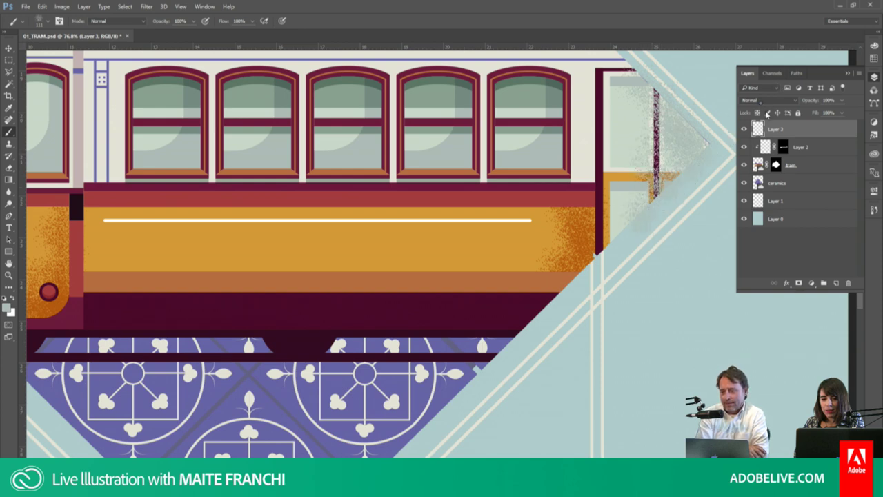
# Step: Set Layer 3 to Multiply, clip it to the layer below, and lower opacity to about 75%
pyautogui.click(759, 100)
pyautogui.click(757, 133)
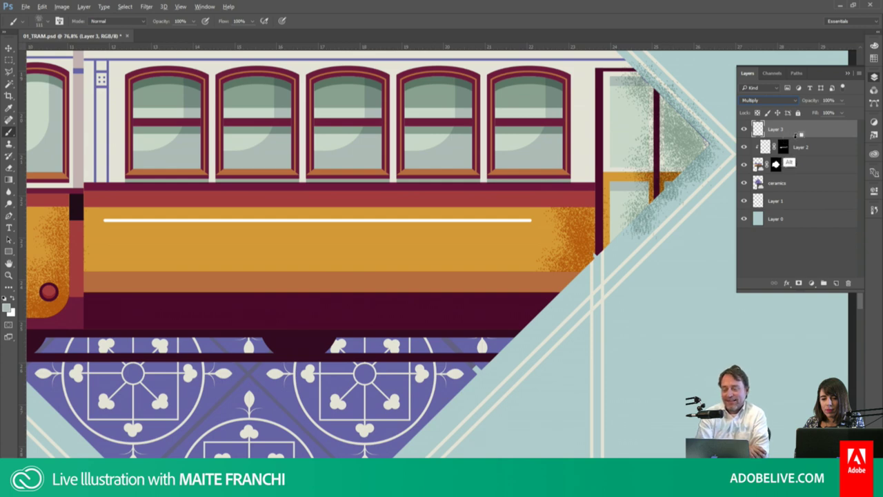
pyautogui.keyDown('alt'); pyautogui.click(795, 136); pyautogui.keyUp('alt')
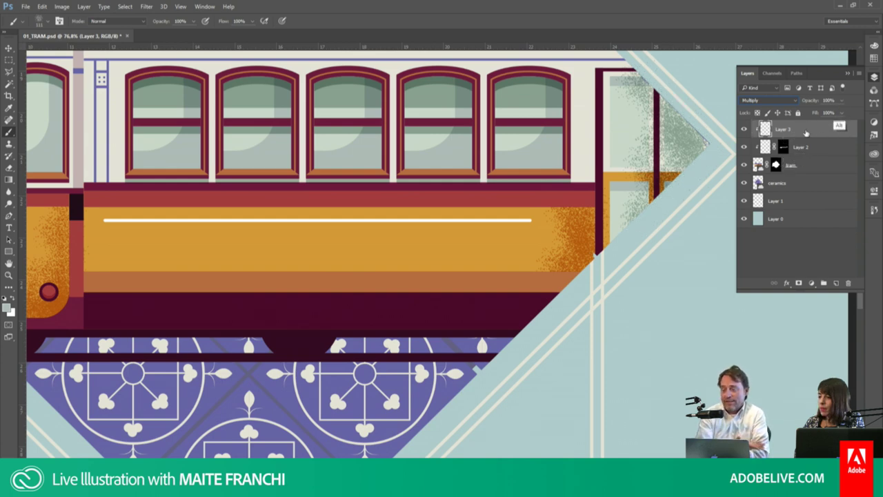
pyautogui.click(840, 100)
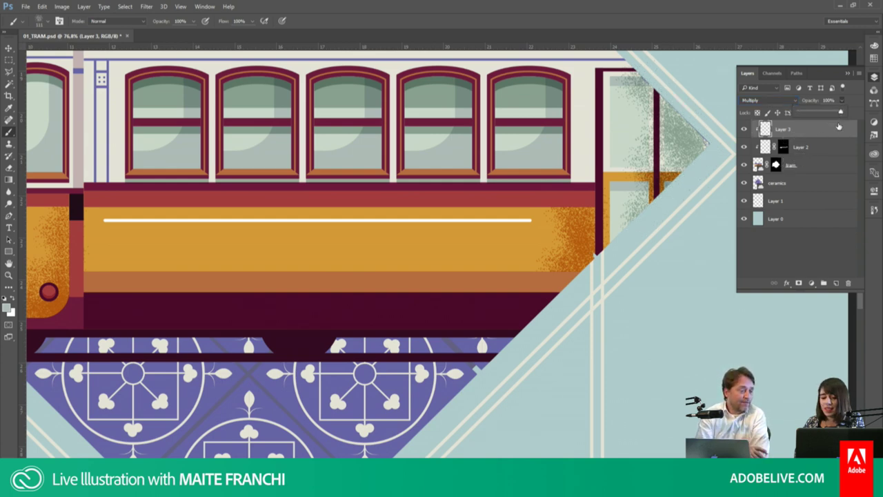
pyautogui.moveTo(840, 115); pyautogui.dragTo(832, 115)
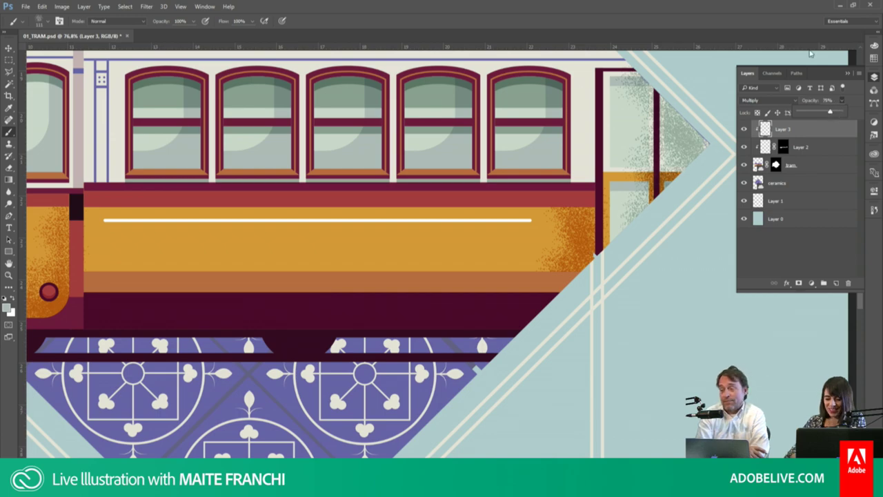
pyautogui.hotkey('ctrl', '-')
pyautogui.hotkey('ctrl', '-')
pyautogui.hotkey('ctrl', '-')
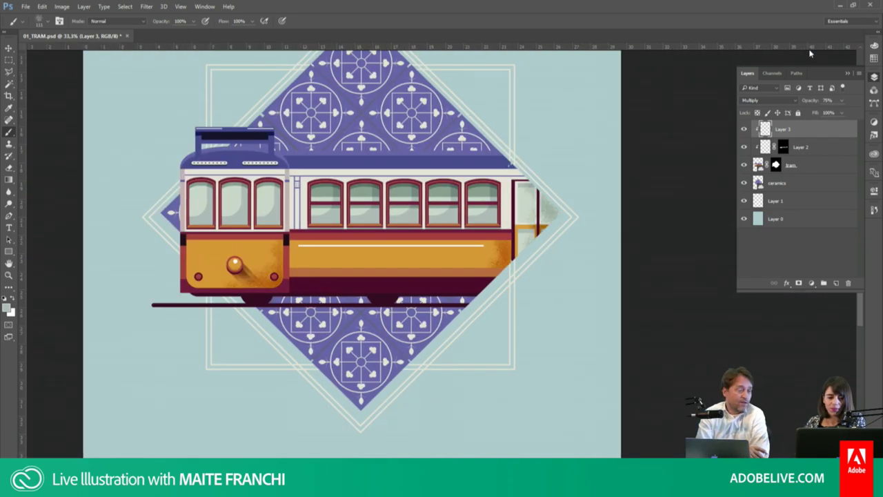
pyautogui.moveTo(240, 276)
pyautogui.mouseDown()
pyautogui.moveTo(331, 282)
pyautogui.moveTo(350, 324)
pyautogui.moveTo(367, 313)
pyautogui.mouseUp()
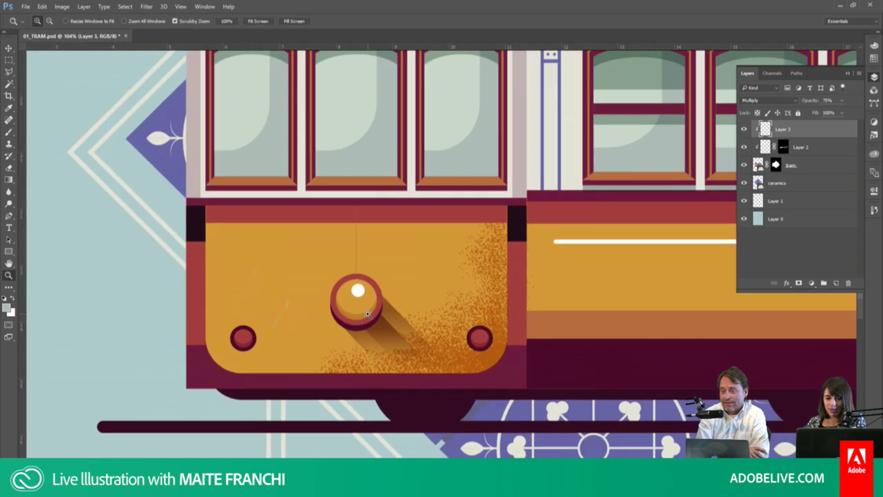
# Step: Add a new Layer 4 clipped to the tram and paint white grain on its front yellow panel
pyautogui.click(837, 283)
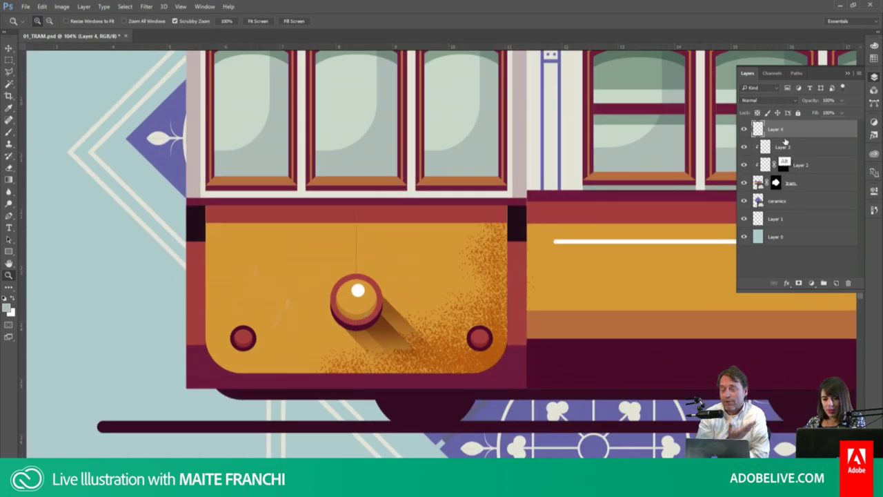
pyautogui.keyDown('alt'); pyautogui.click(784, 137); pyautogui.keyUp('alt')
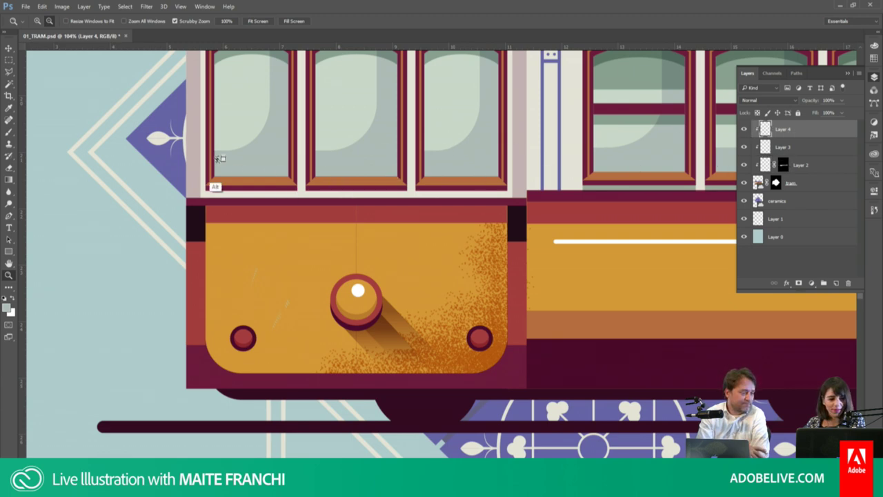
pyautogui.press('b')
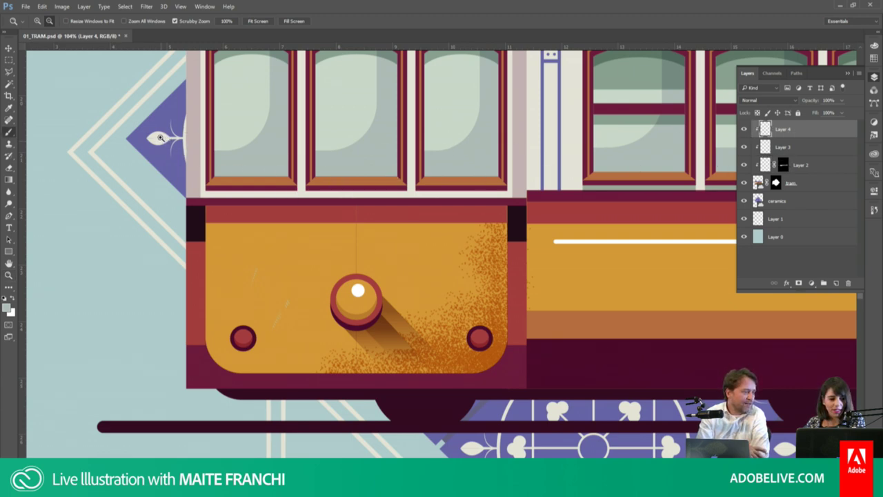
pyautogui.press('b')
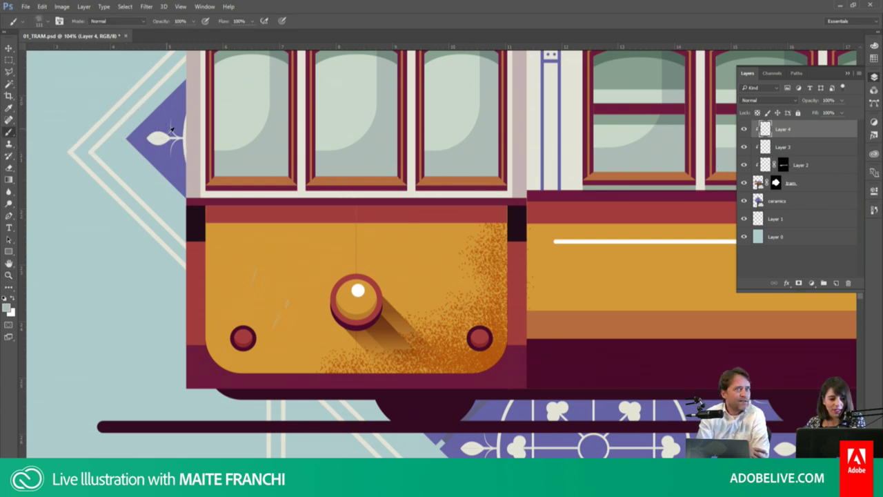
pyautogui.moveTo(273, 238); pyautogui.dragTo(248, 283)
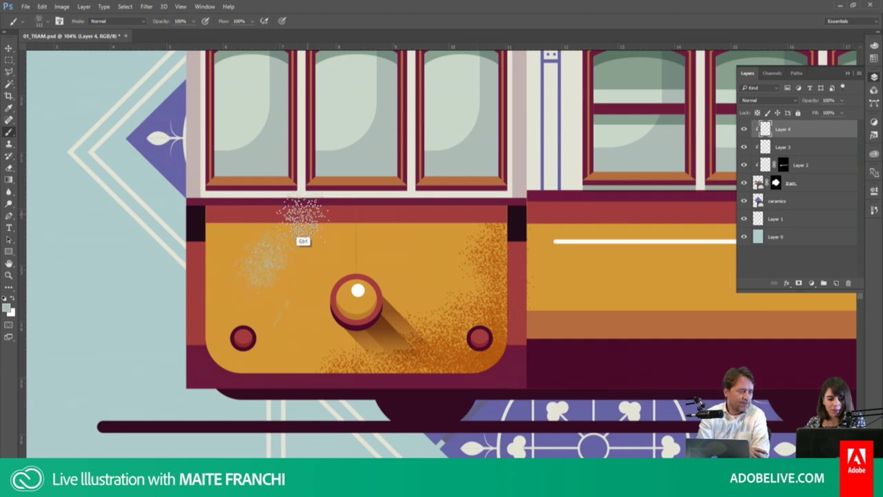
pyautogui.hotkey('ctrl', 'z')
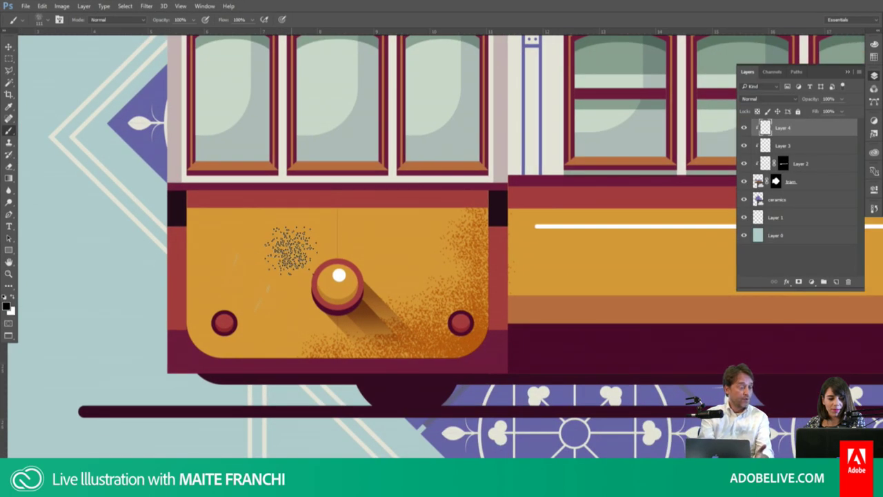
pyautogui.press('f')
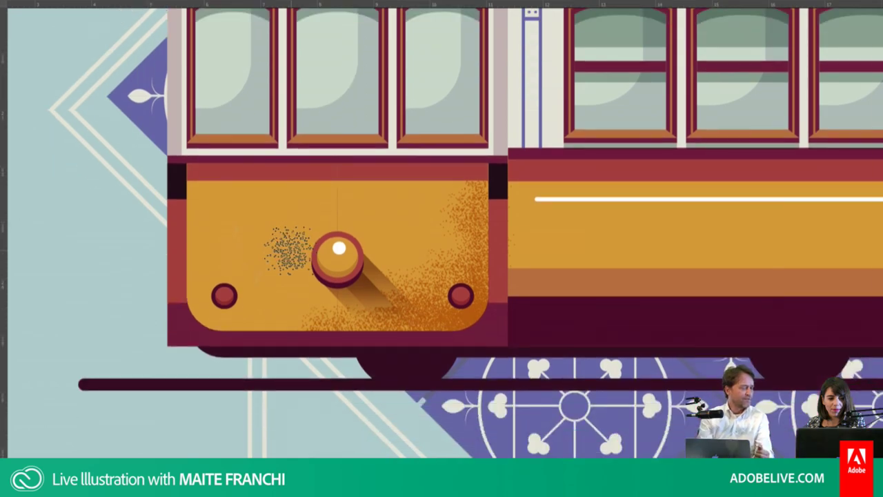
pyautogui.press('f')
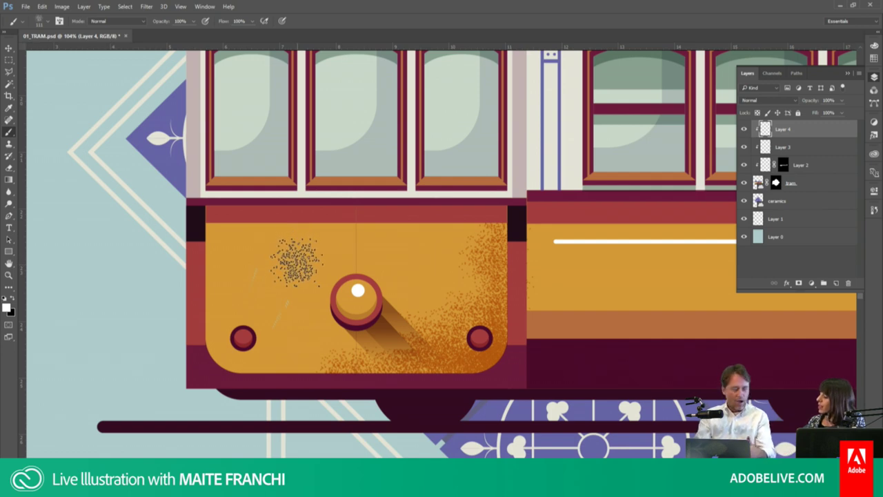
pyautogui.moveTo(296, 255)
pyautogui.mouseDown()
pyautogui.moveTo(266, 256)
pyautogui.moveTo(276, 265)
pyautogui.moveTo(295, 255)
pyautogui.moveTo(252, 261)
pyautogui.mouseUp()
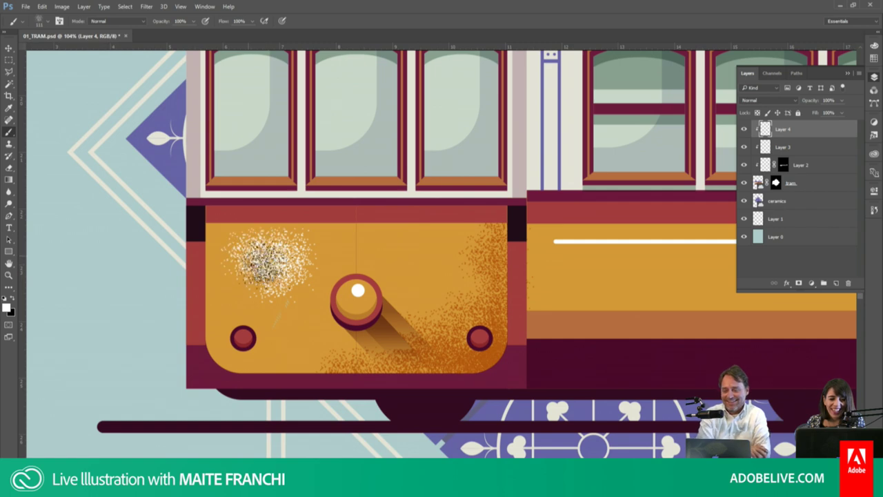
# Step: Set Layer 4 to Overlay blending at 47% opacity
pyautogui.click(765, 100)
pyautogui.click(754, 196)
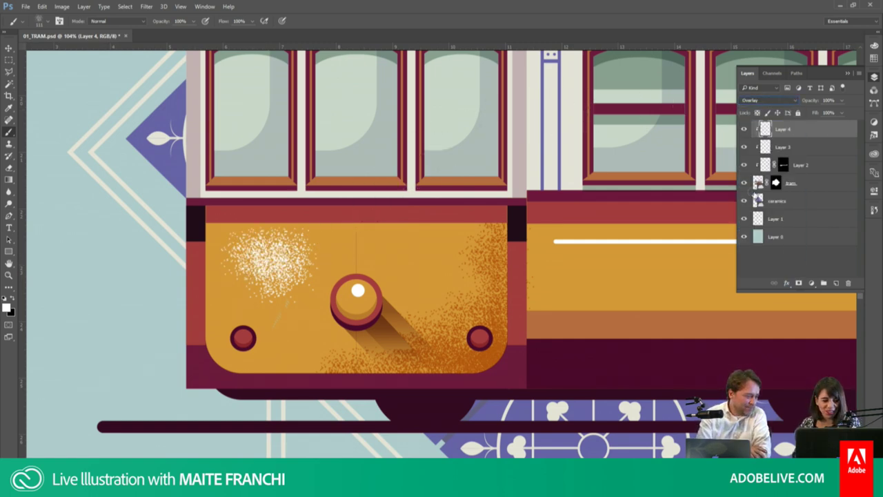
pyautogui.click(842, 100)
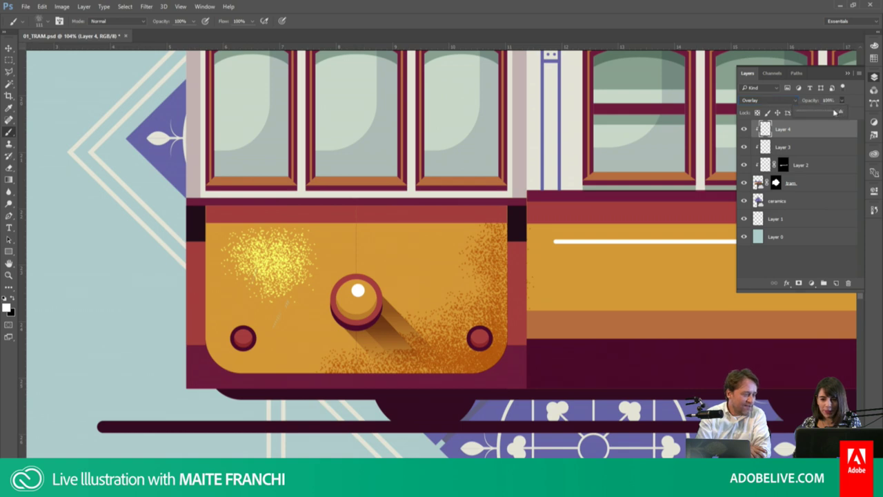
pyautogui.moveTo(825, 113); pyautogui.dragTo(817, 112)
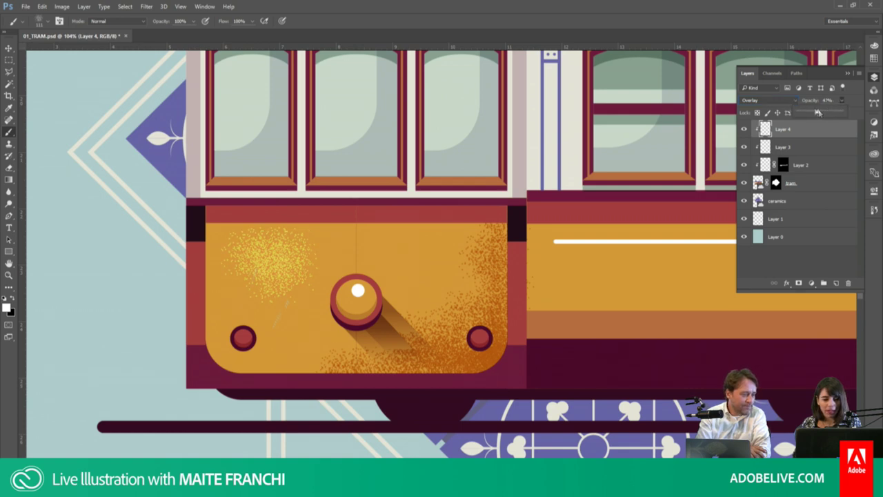
pyautogui.hotkey('ctrl', '-')
pyautogui.hotkey('ctrl', '-')
pyautogui.hotkey('ctrl', '-')
pyautogui.hotkey('ctrl', '-')
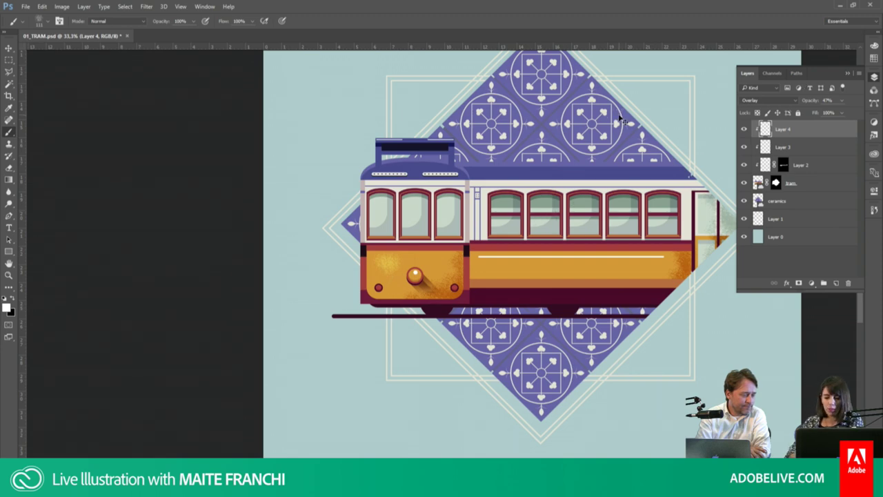
# Step: Add a Selective Color adjustment shifting Neutrals to Cyan +18, Magenta +19, Yellow −19
pyautogui.hotkey('ctrl', '-')
pyautogui.press('z')
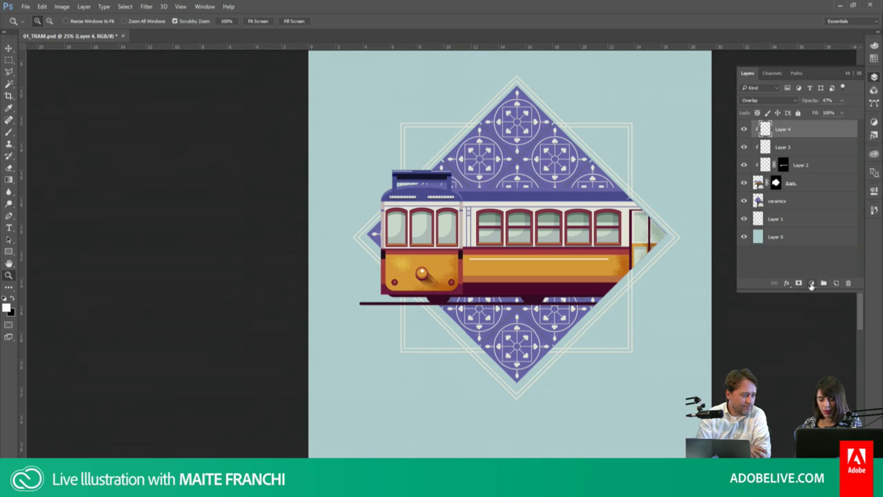
pyautogui.click(811, 285)
pyautogui.click(745, 154)
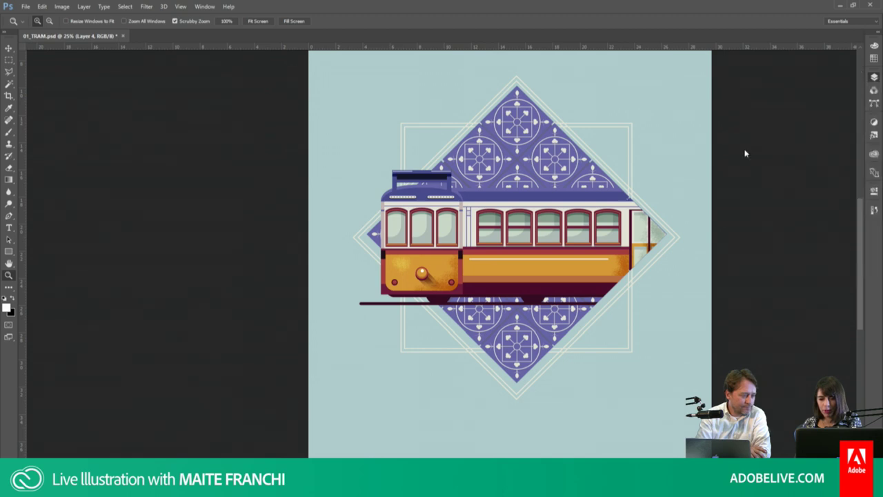
pyautogui.click(873, 134)
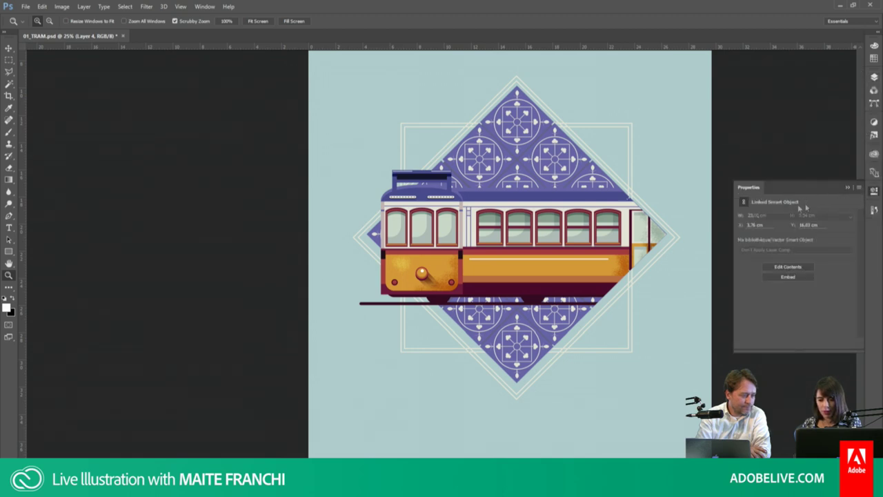
pyautogui.click(773, 229)
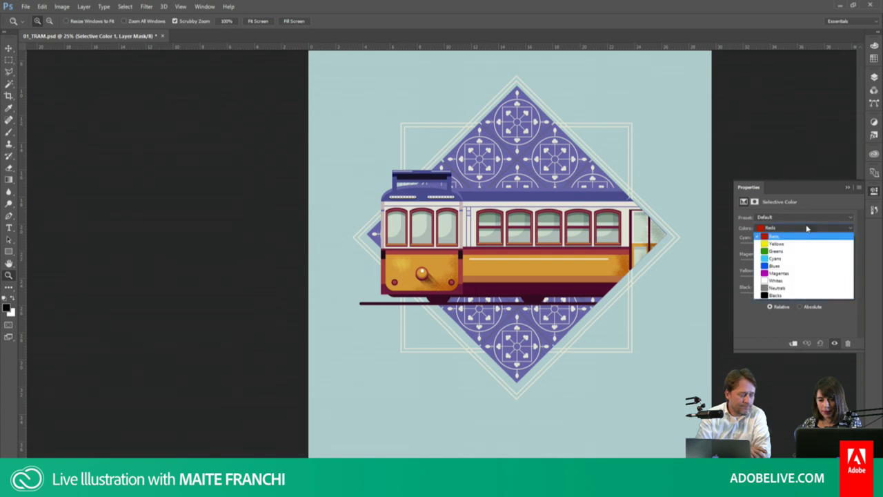
pyautogui.click(780, 283)
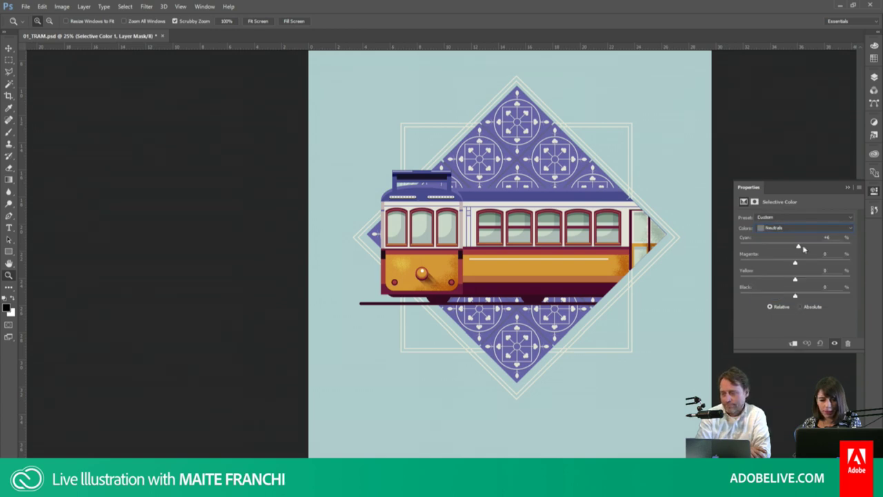
pyautogui.moveTo(803, 265); pyautogui.dragTo(786, 280)
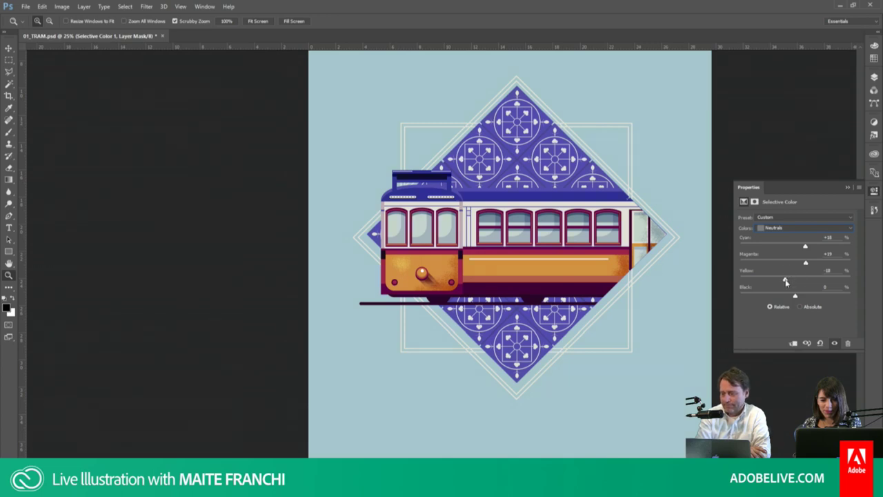
pyautogui.click(874, 78)
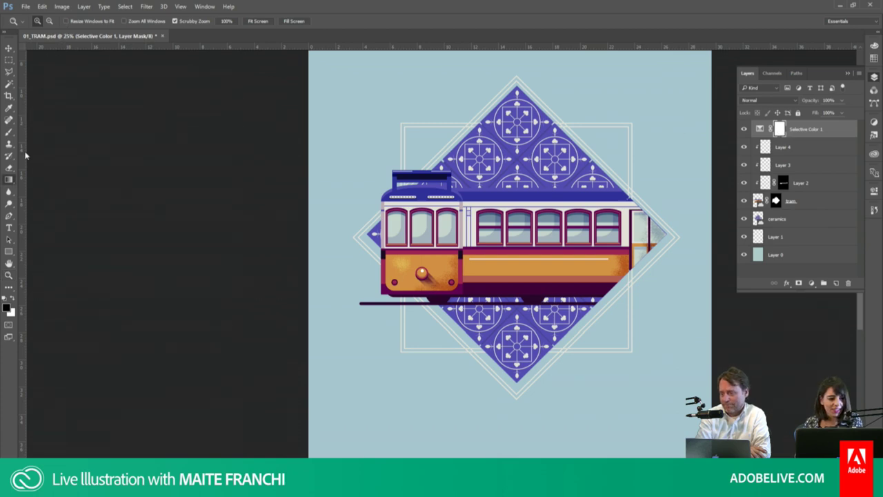
# Step: Apply a gradient to the Selective Color 1 layer mask with the whole poster in view
pyautogui.press('g')
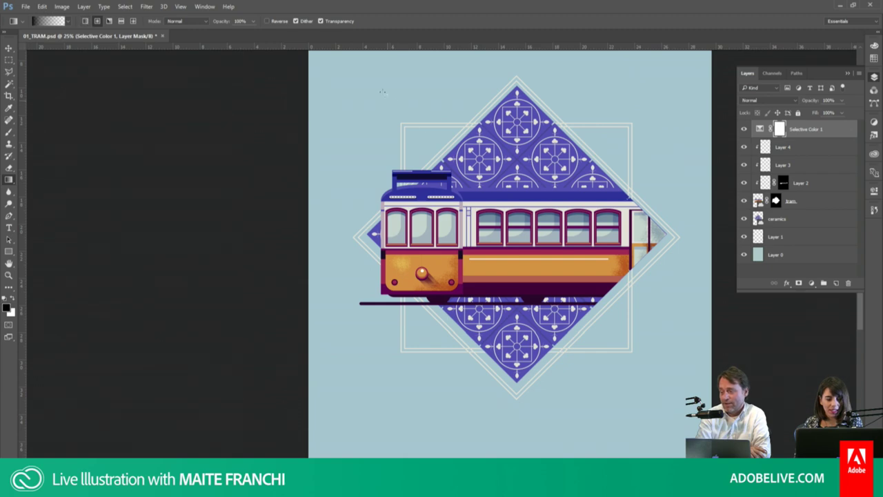
pyautogui.hotkey('ctrl', '-')
pyautogui.hotkey('ctrl', '-')
pyautogui.hotkey('ctrl', '-')
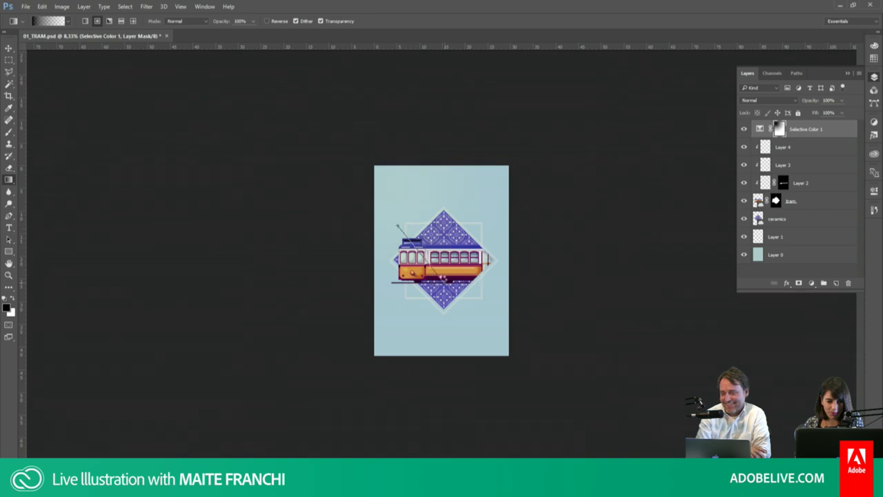
pyautogui.press('z')
pyautogui.click(442, 279)
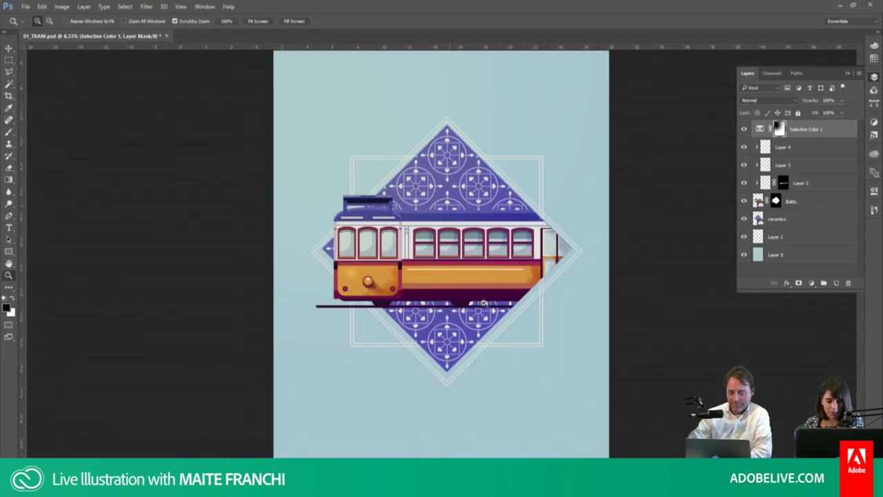
pyautogui.moveTo(473, 298); pyautogui.dragTo(459, 293)
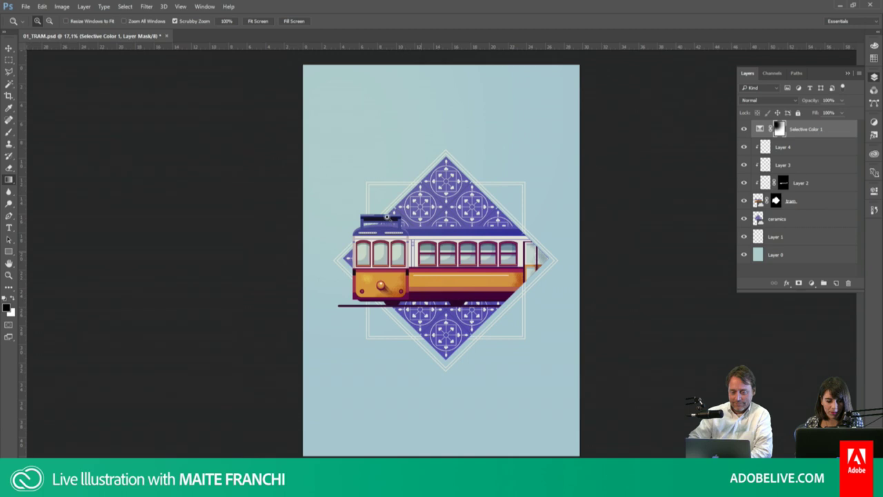
pyautogui.press('g')
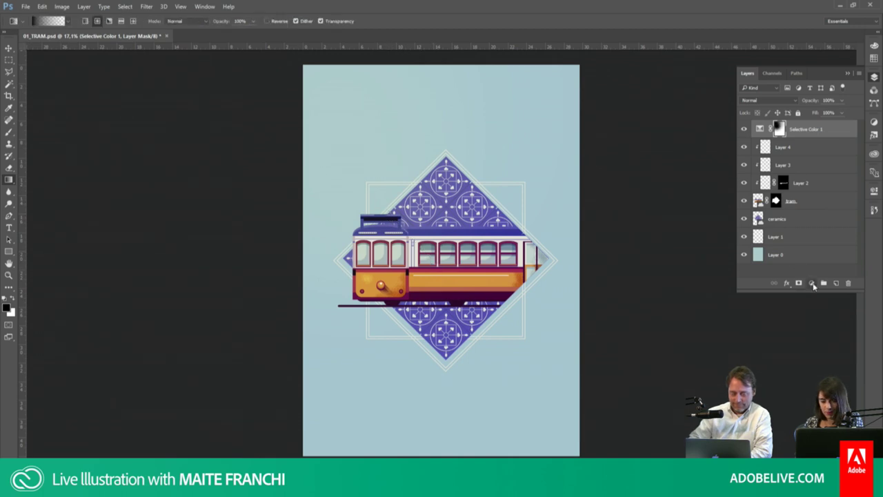
pyautogui.click(812, 284)
# Step: Add a Gradient Map adjustment using the Violet, Orange preset
pyautogui.click(811, 268)
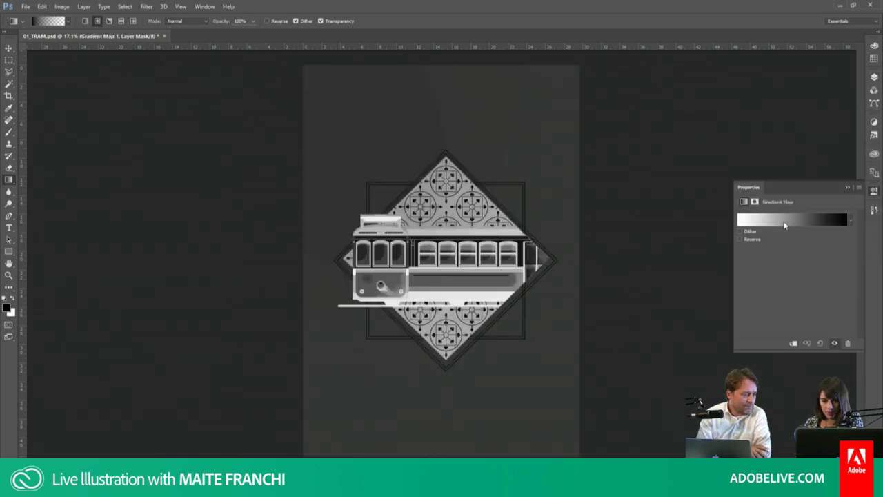
pyautogui.click(782, 219)
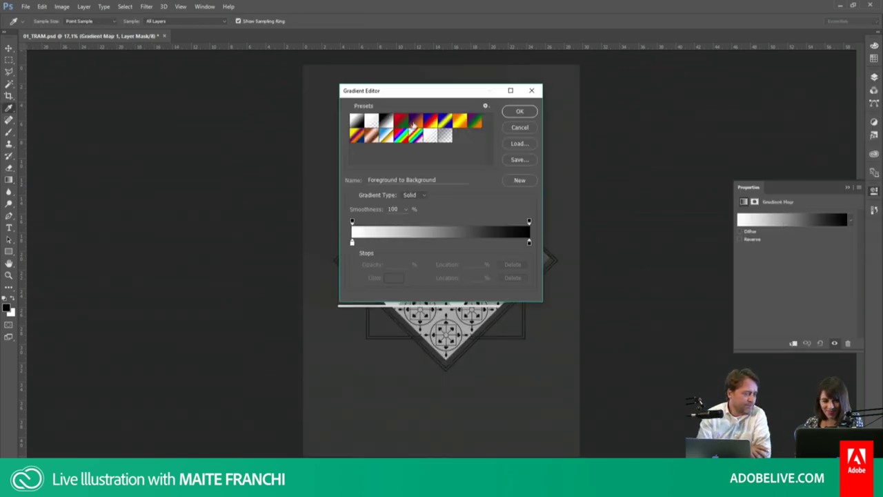
pyautogui.click(416, 121)
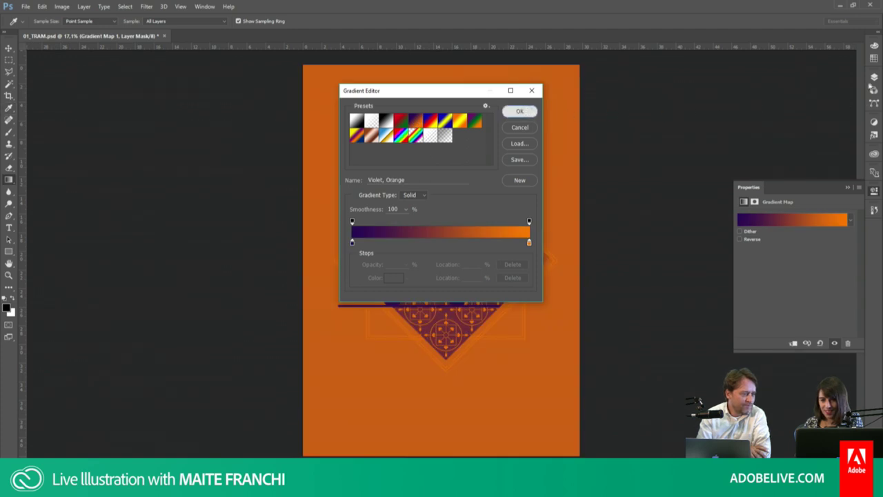
pyautogui.click(514, 113)
pyautogui.click(875, 78)
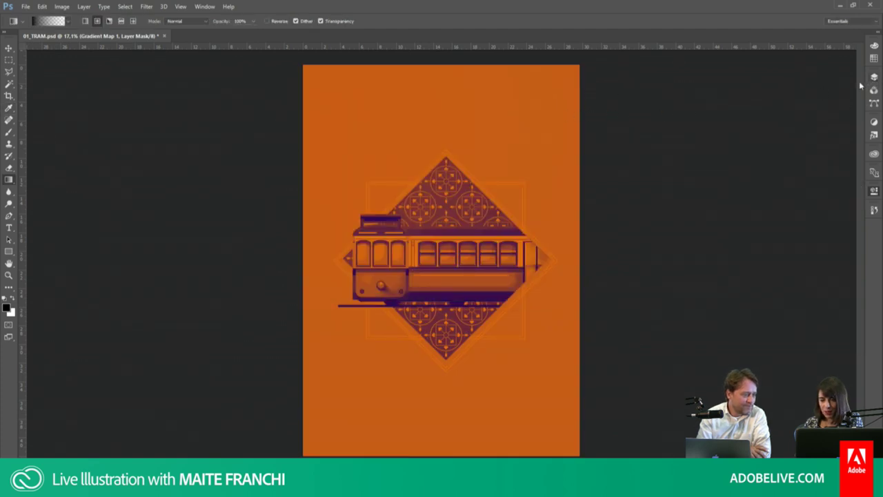
# Step: Blend Gradient Map 1 as Soft Light at 43% and copy its mask onto Selective Color 1
pyautogui.click(762, 102)
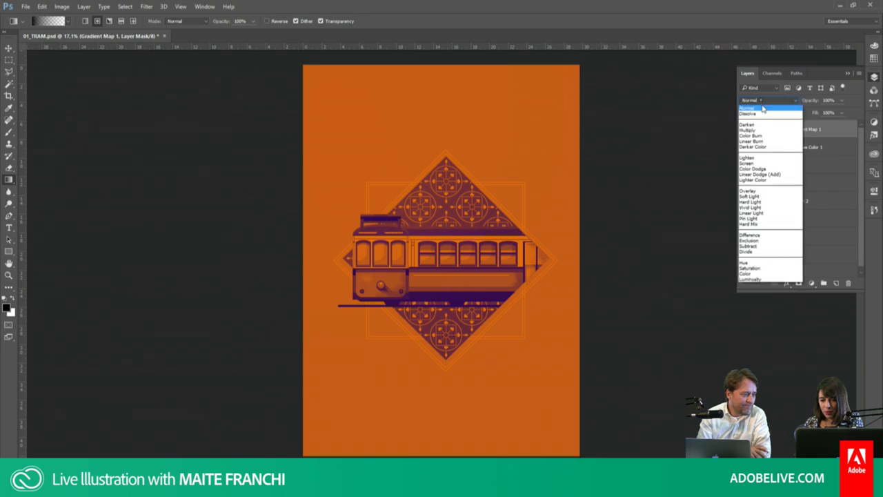
pyautogui.click(759, 198)
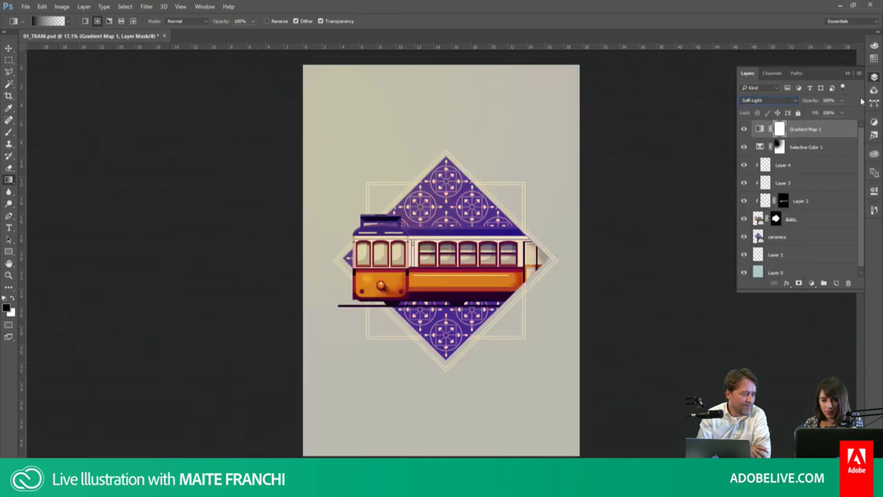
pyautogui.click(841, 104)
pyautogui.moveTo(818, 113); pyautogui.dragTo(817, 112)
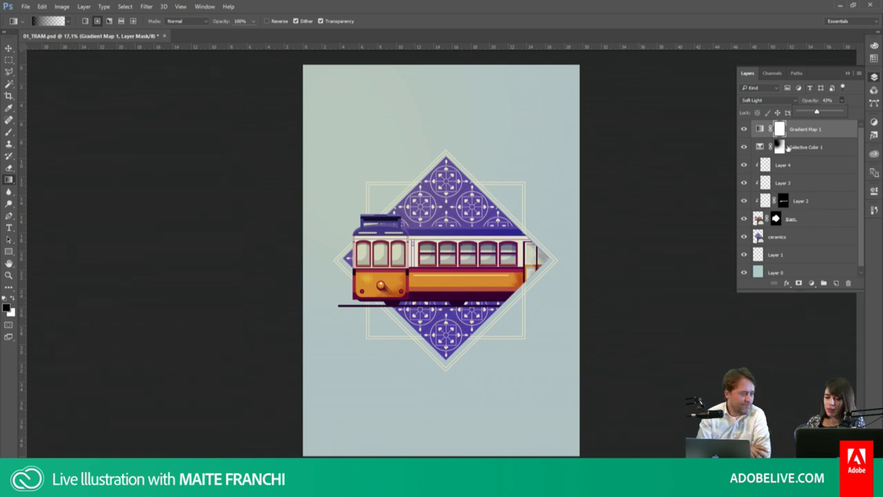
pyautogui.moveTo(779, 169); pyautogui.dragTo(779, 147)
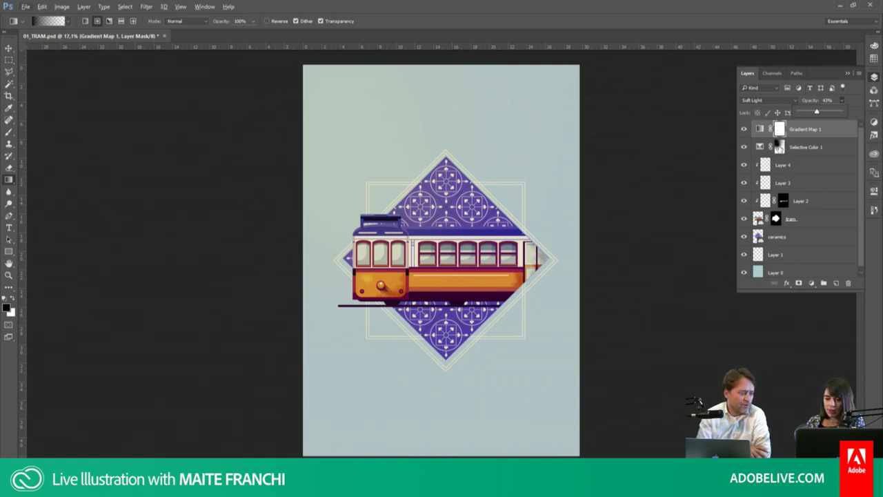
pyautogui.press('v')
pyautogui.click(778, 147)
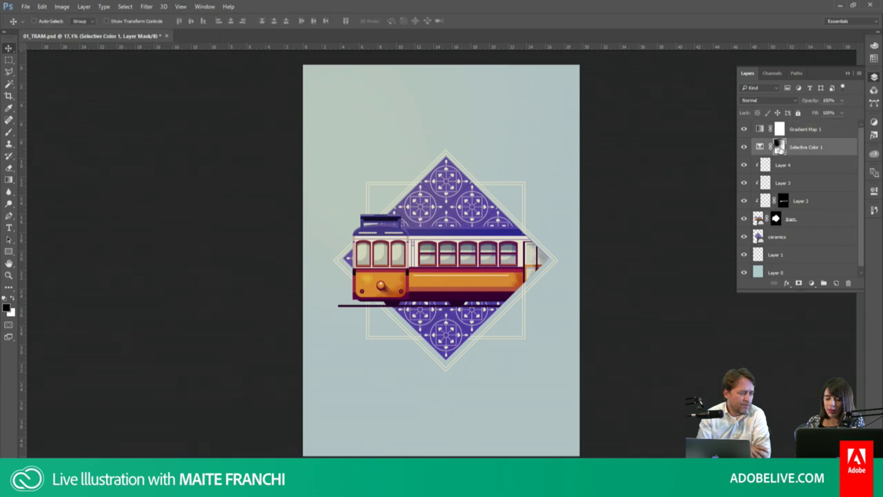
# Step: Draw a gradient on Gradient Map 1's mask, then select both adjustment layers
pyautogui.moveTo(781, 123); pyautogui.dragTo(782, 153)
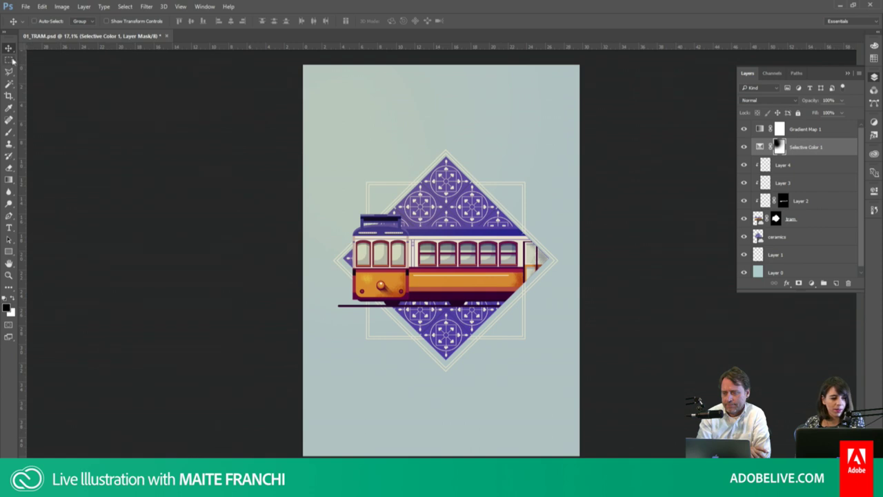
pyautogui.press('m')
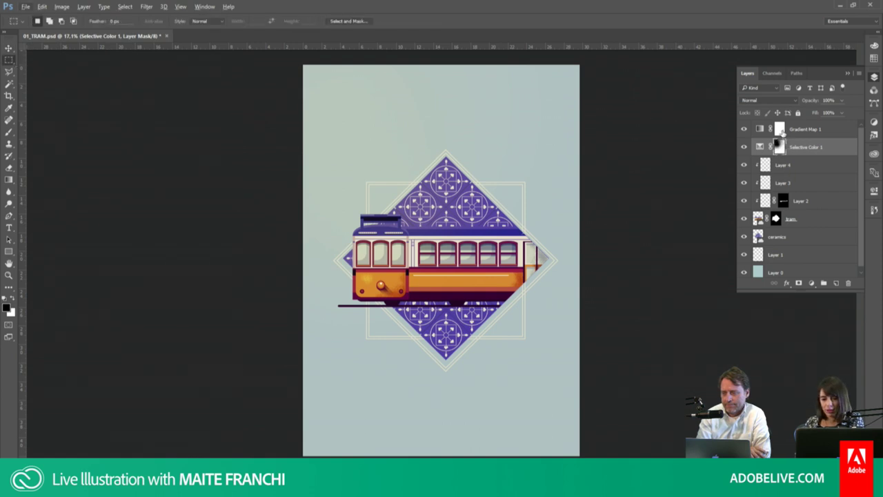
pyautogui.click(784, 133)
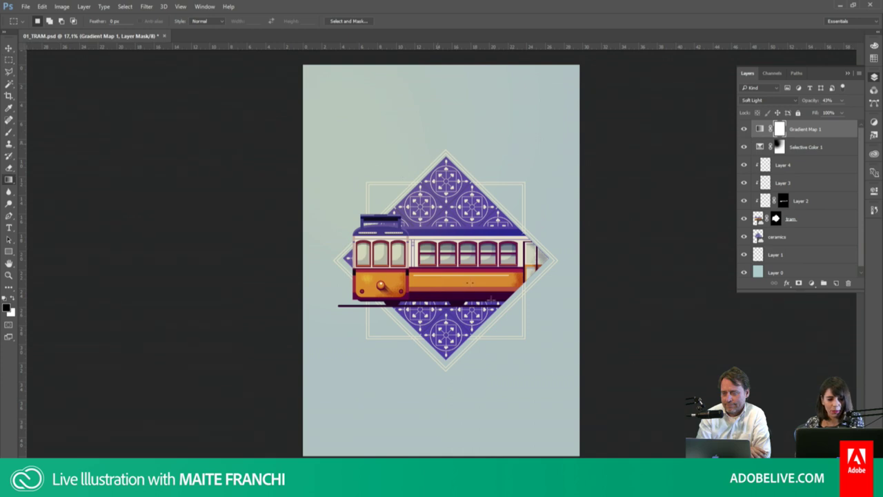
pyautogui.moveTo(547, 342); pyautogui.dragTo(549, 343)
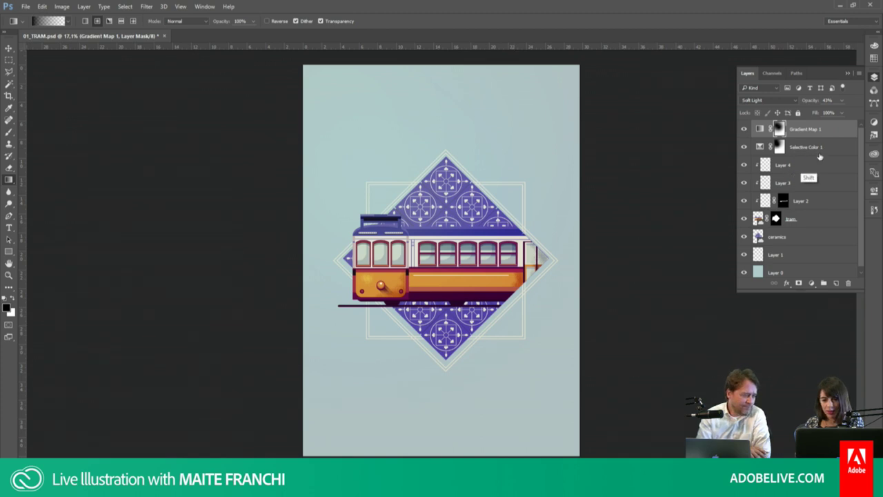
pyautogui.hotkey('alt', '[')
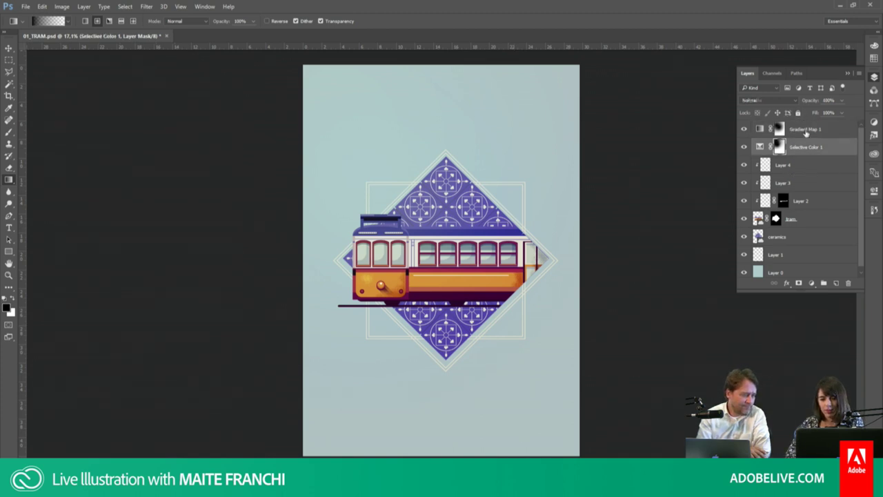
pyautogui.keyDown('shift'); pyautogui.click(848, 130); pyautogui.keyUp('shift')
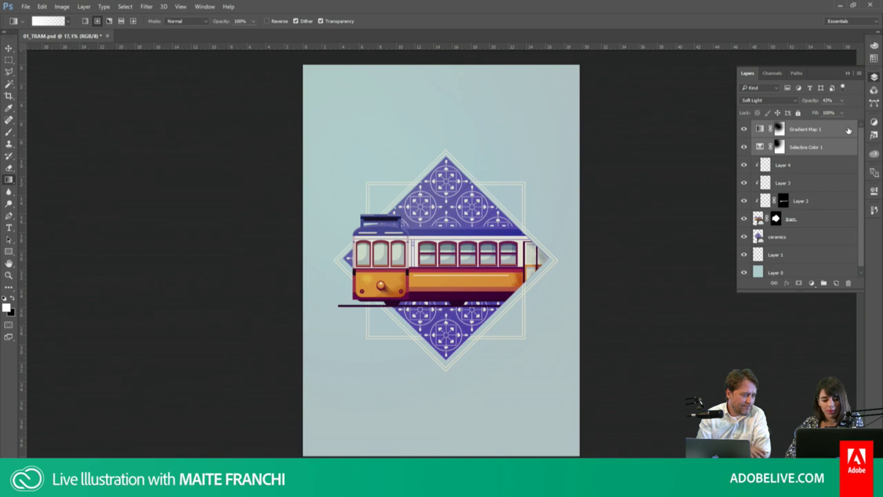
# Step: Group the two adjustment layers into a group named chrome and save the poster
pyautogui.hotkey('ctrl', 'g')
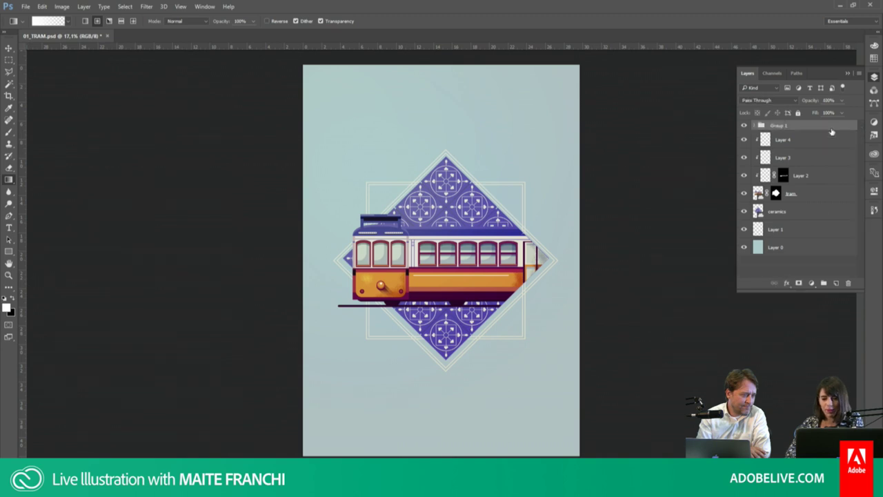
pyautogui.click(778, 127)
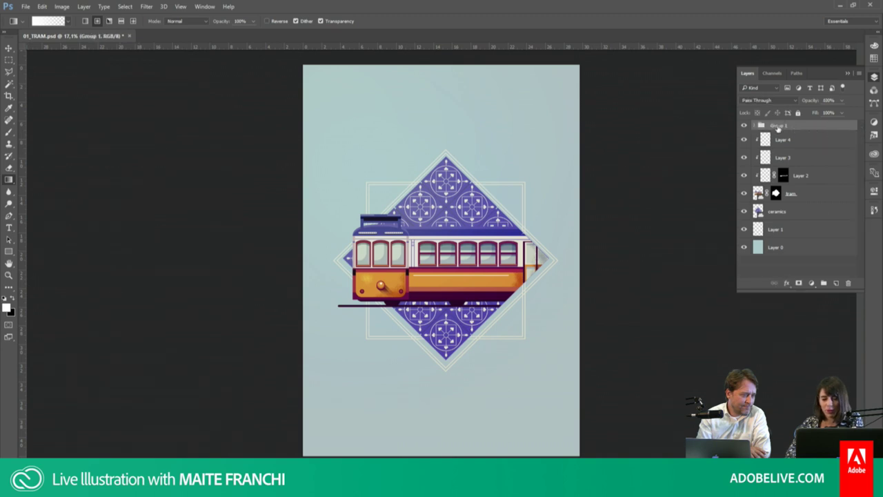
pyautogui.doubleClick(778, 126)
pyautogui.write('chromie')
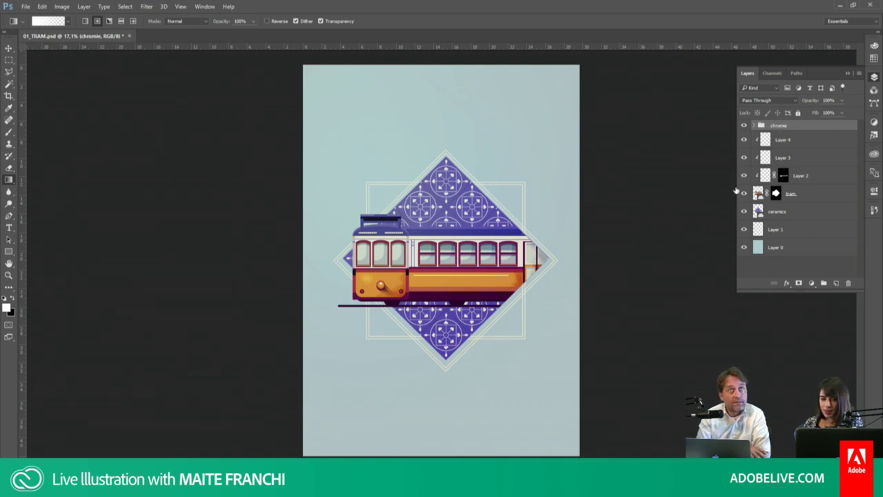
pyautogui.hotkey('alt', '[')
pyautogui.hotkey('ctrl', 's')
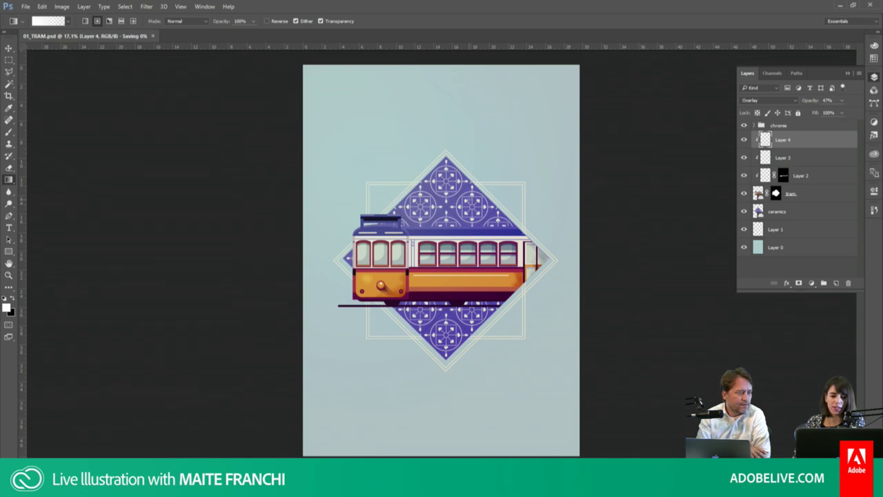
# Step: Toggle the chrome group's visibility repeatedly to compare its effect
pyautogui.click(745, 128)
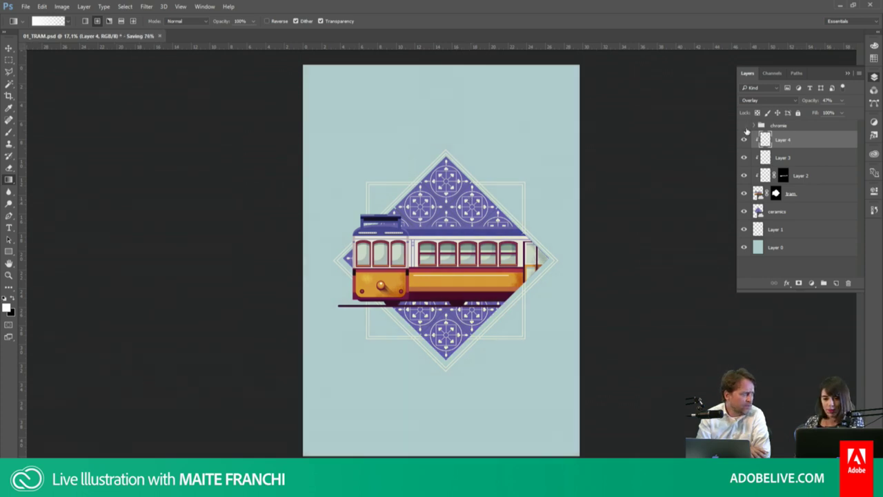
pyautogui.click(745, 130)
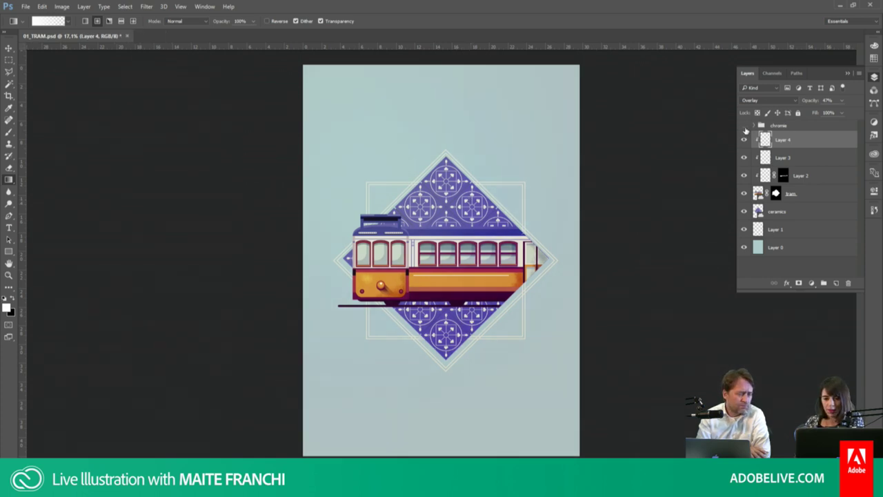
pyautogui.click(744, 129)
pyautogui.click(745, 128)
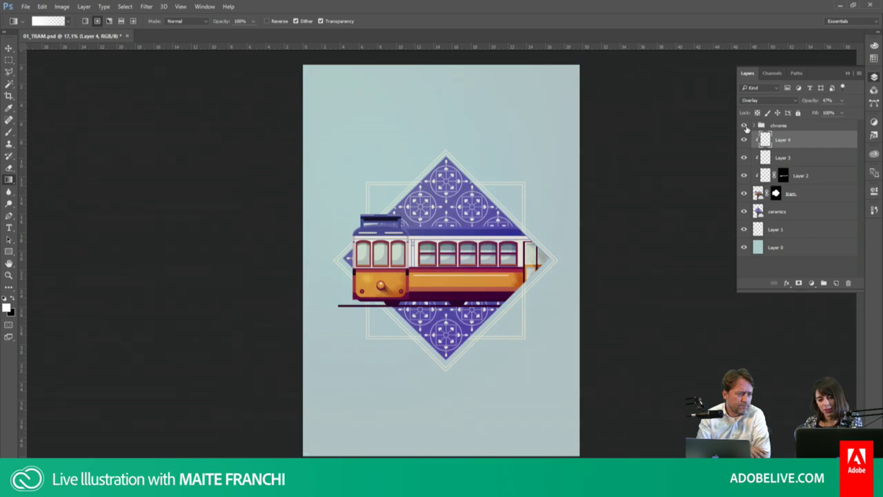
pyautogui.click(745, 129)
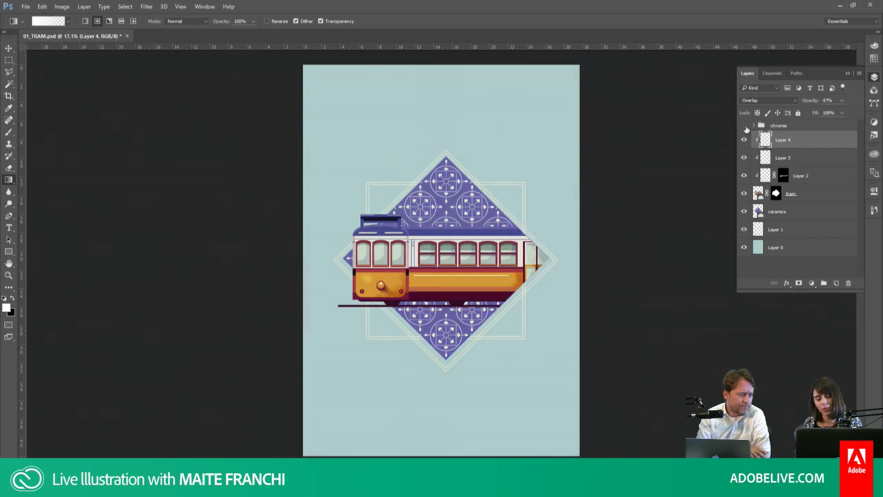
pyautogui.click(745, 129)
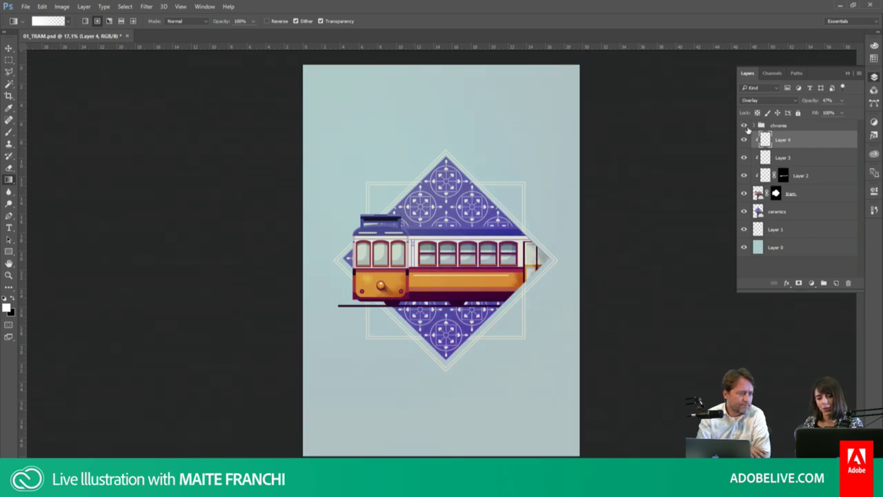
pyautogui.click(745, 127)
pyautogui.click(744, 127)
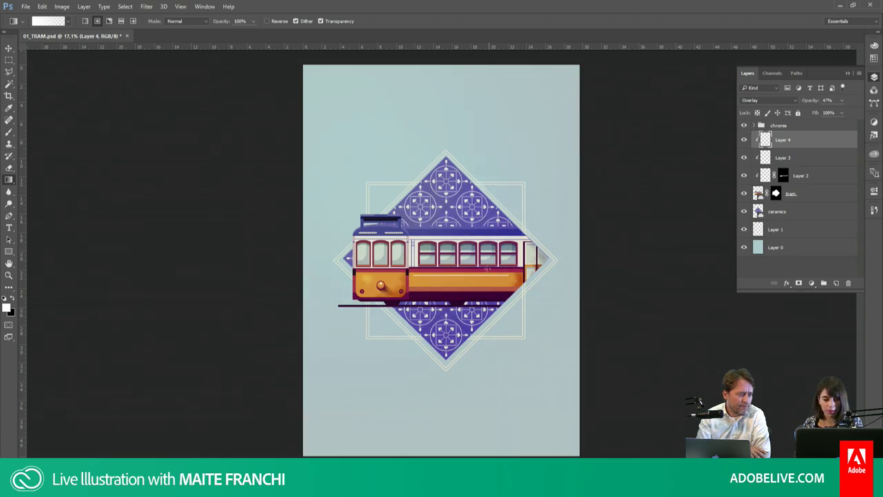
# Step: Create Layer 5 masked to a strip where the tram's front meets its side, clipped below
pyautogui.press('z')
pyautogui.moveTo(437, 290)
pyautogui.mouseDown()
pyautogui.moveTo(481, 325)
pyautogui.moveTo(469, 317)
pyautogui.mouseUp()
pyautogui.press('m')
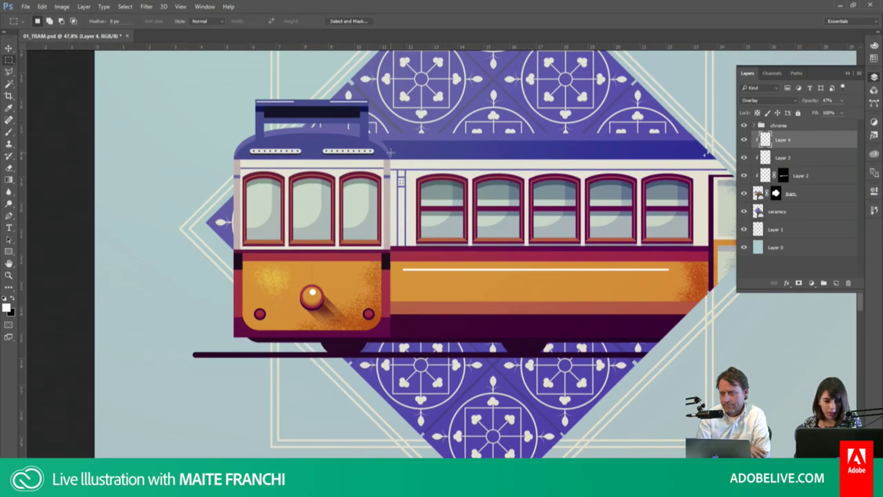
pyautogui.moveTo(390, 156); pyautogui.dragTo(453, 339)
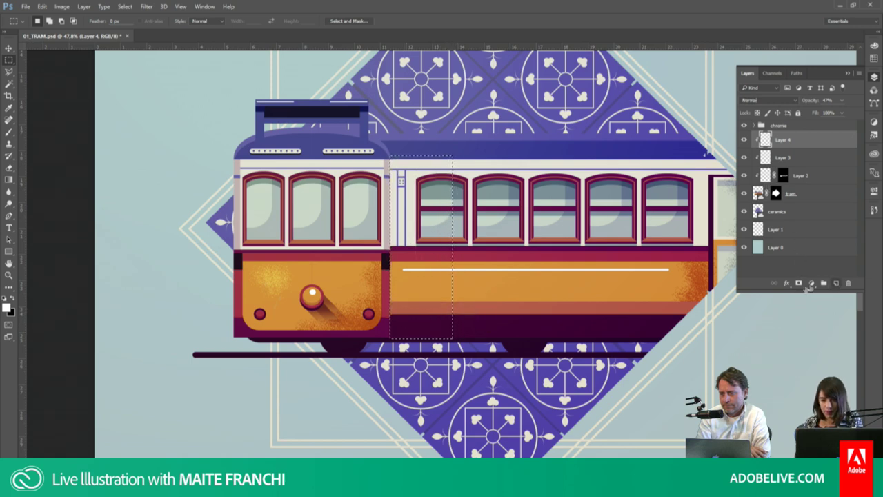
pyautogui.click(805, 284)
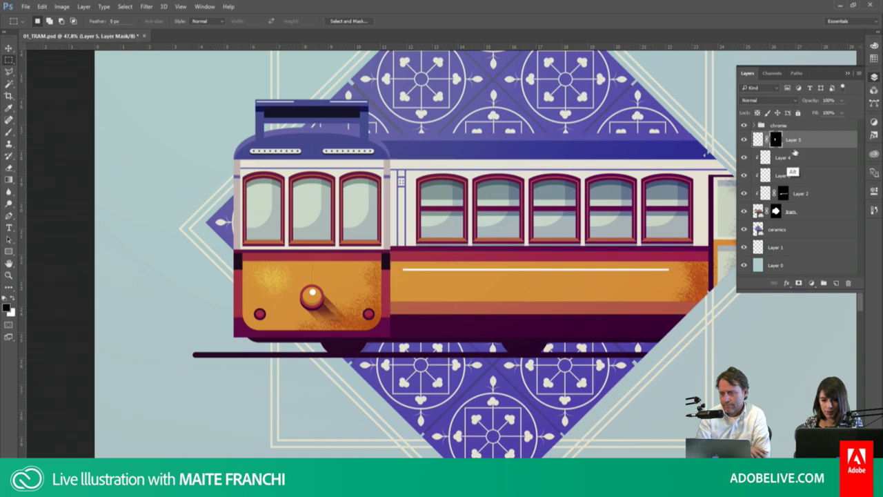
pyautogui.keyDown('alt'); pyautogui.click(799, 146); pyautogui.keyUp('alt')
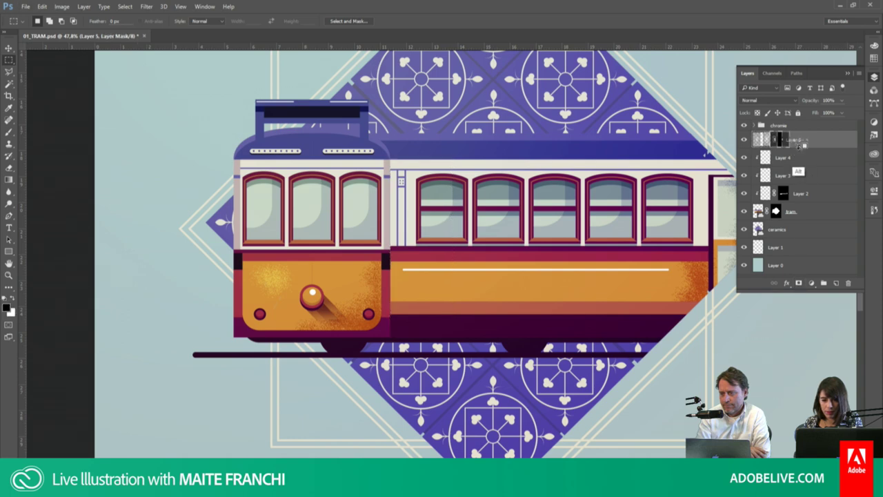
pyautogui.click(765, 141)
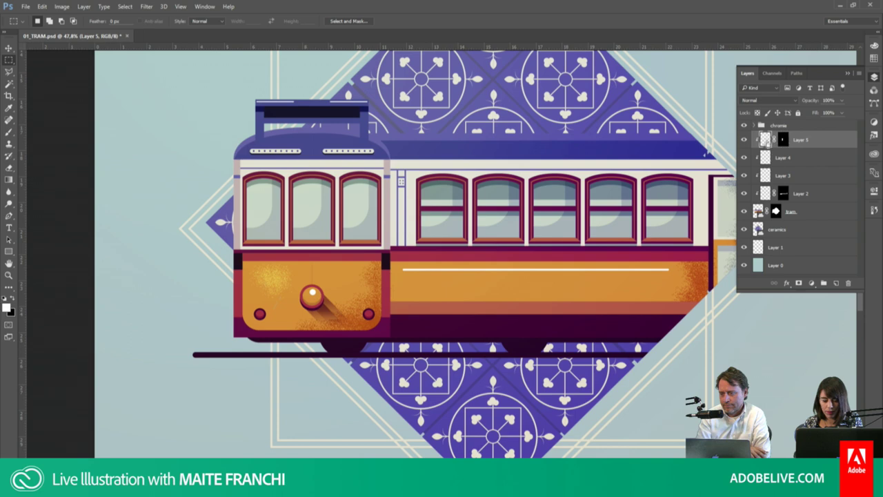
# Step: Paint sampled dark red grain down the front-corner edge on Layer 5, blended as Multiply
pyautogui.press('b')
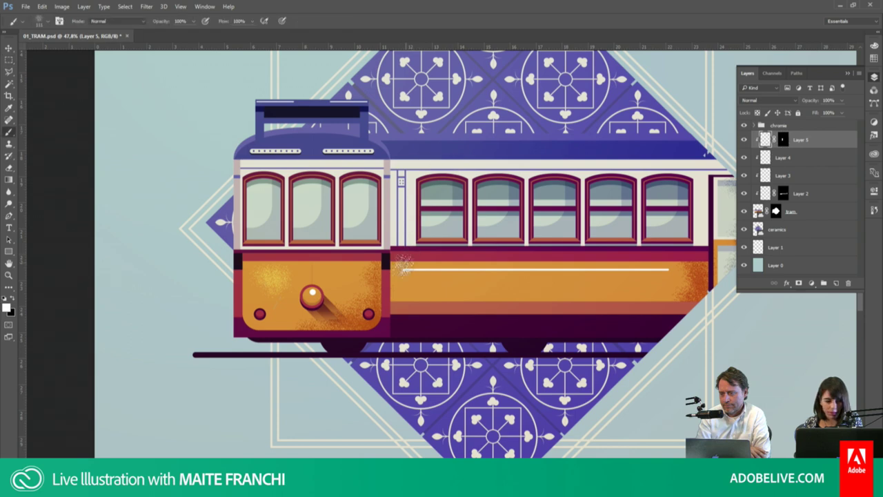
pyautogui.press('alt')
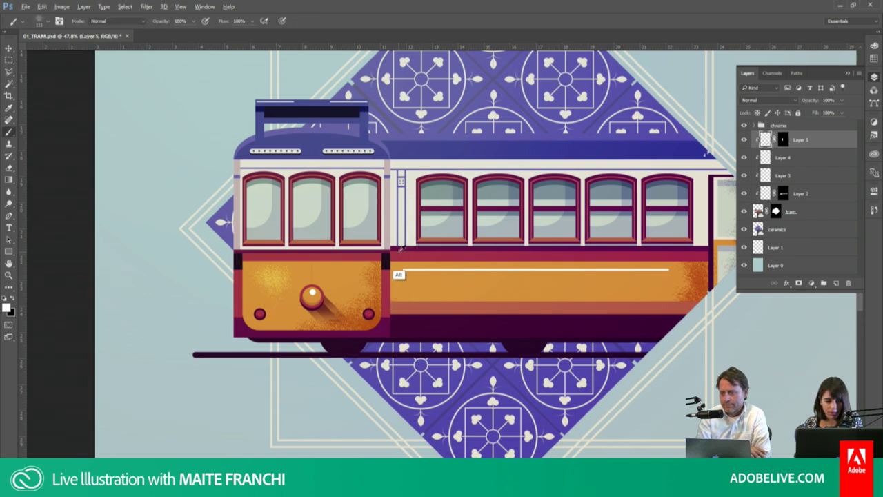
pyautogui.keyDown('alt'); pyautogui.click(394, 247); pyautogui.keyUp('alt')
pyautogui.moveTo(392, 255); pyautogui.dragTo(395, 290)
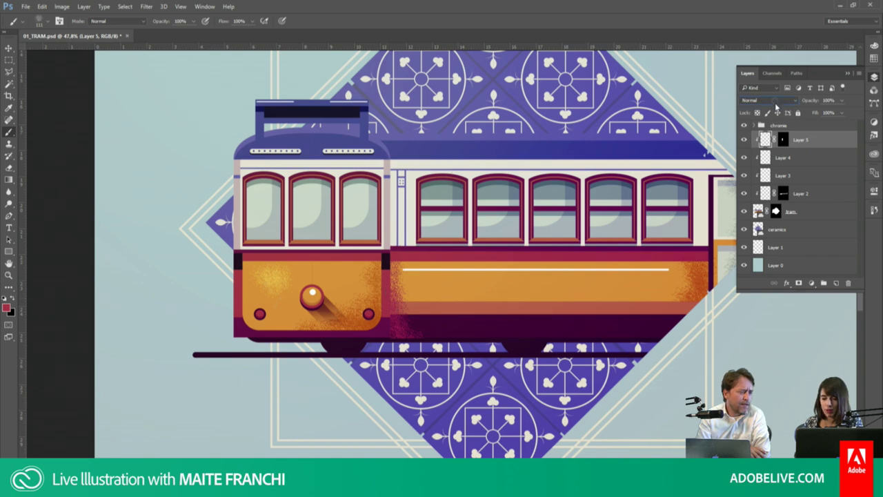
pyautogui.click(765, 100)
pyautogui.click(762, 132)
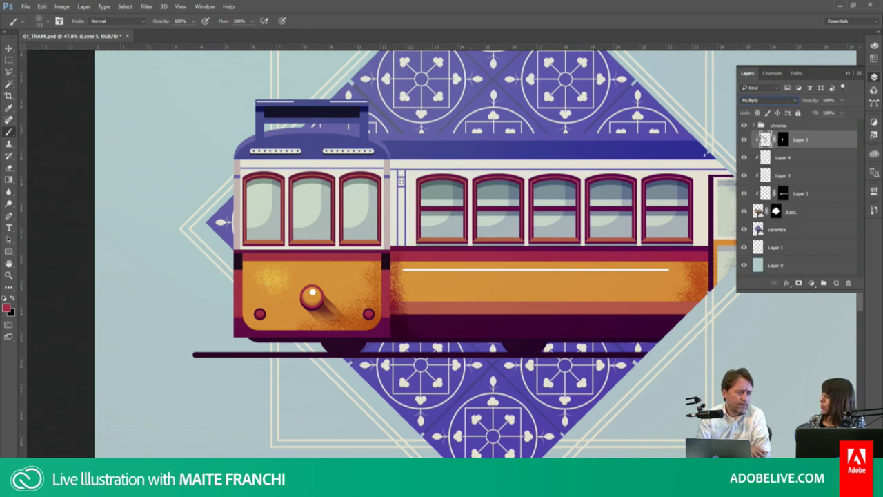
# Step: Resample the poster to 200 pixels/inch in Image Size, giving 2339 × 3307 px
pyautogui.click(63, 9)
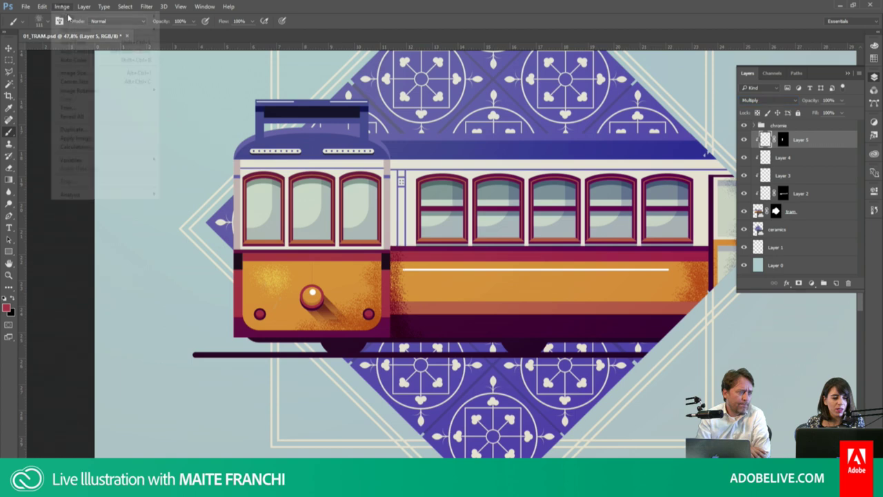
pyautogui.click(82, 76)
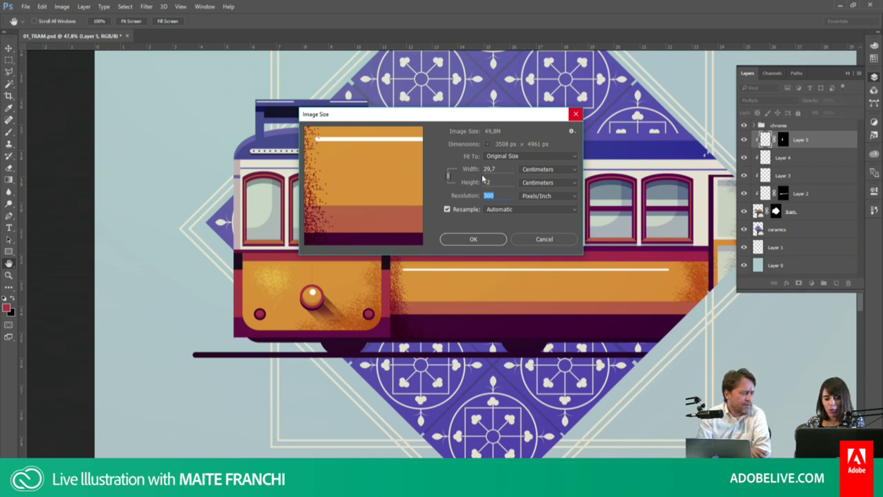
pyautogui.write('2')
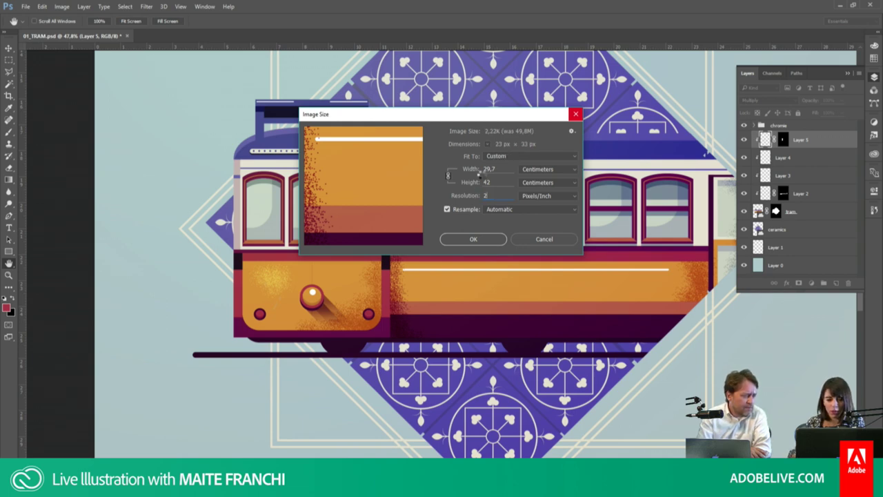
pyautogui.write('00')
pyautogui.click(480, 240)
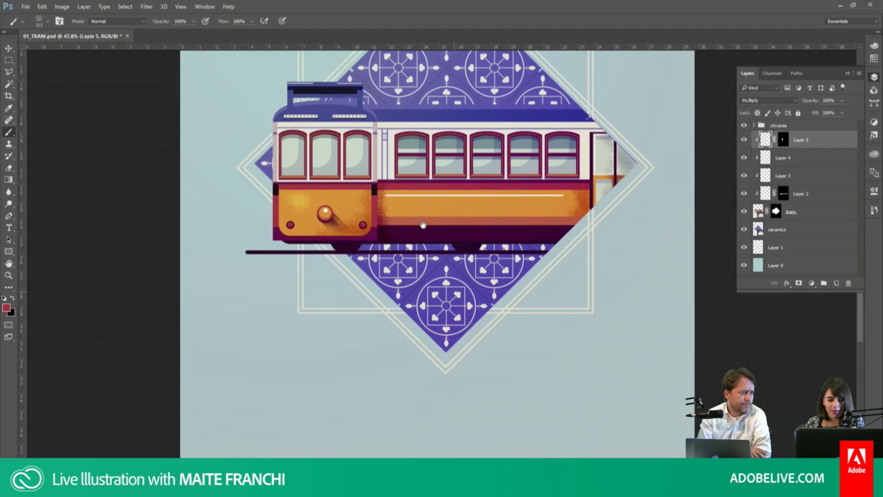
# Step: Paint dark stipple shading up the tram body and enlarge the brush slightly
pyautogui.press('z')
pyautogui.moveTo(445, 266); pyautogui.dragTo(457, 271)
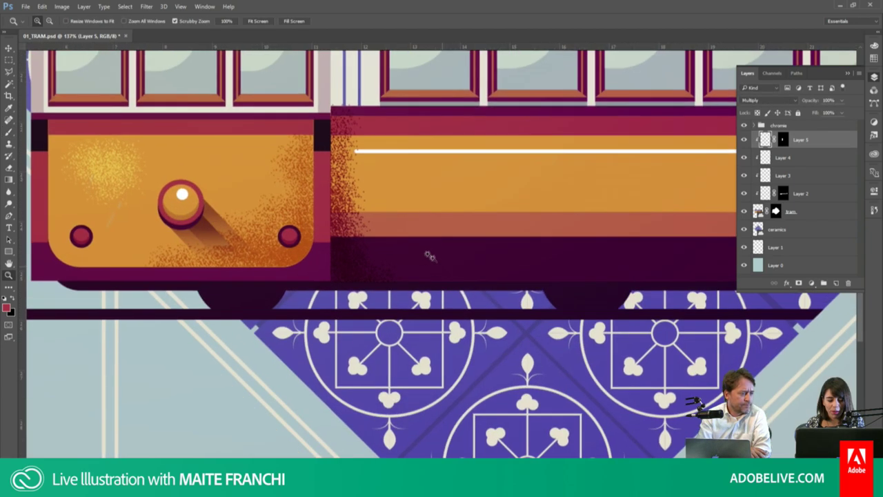
pyautogui.moveTo(374, 223)
pyautogui.mouseDown()
pyautogui.moveTo(380, 207)
pyautogui.moveTo(366, 242)
pyautogui.moveTo(388, 262)
pyautogui.mouseUp()
pyautogui.moveTo(417, 292); pyautogui.dragTo(349, 114)
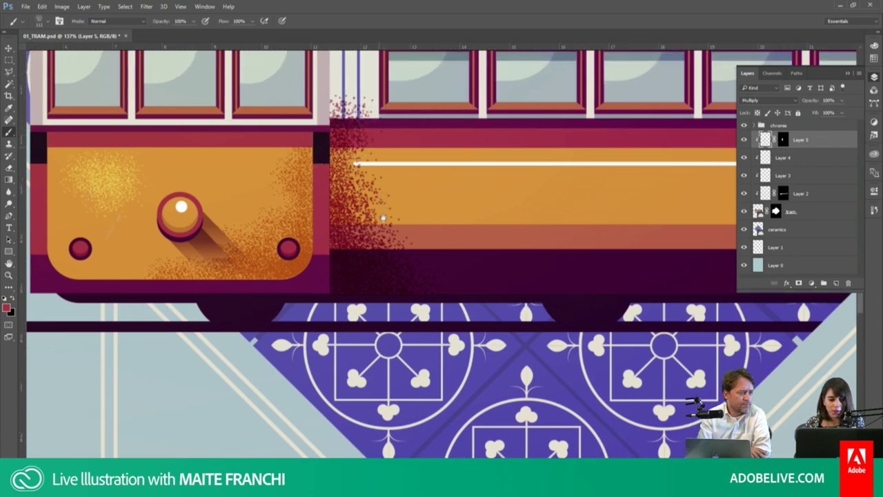
pyautogui.moveTo(364, 111); pyautogui.dragTo(369, 207)
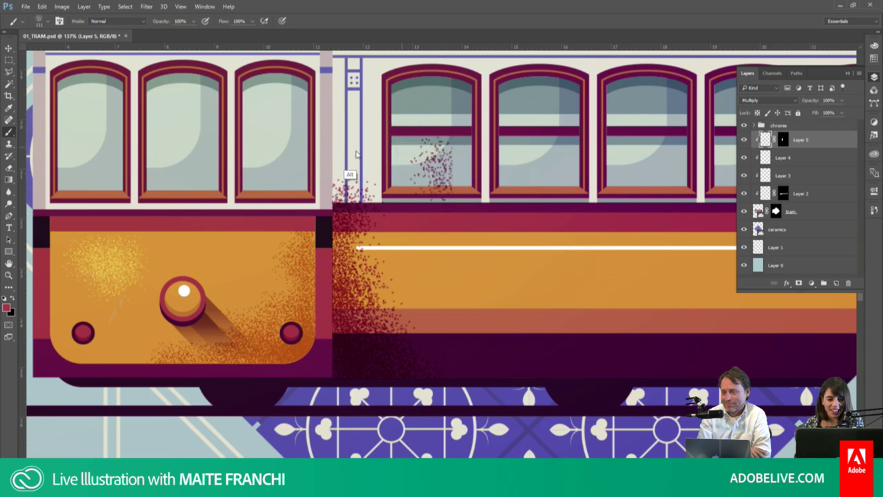
pyautogui.click(48, 24)
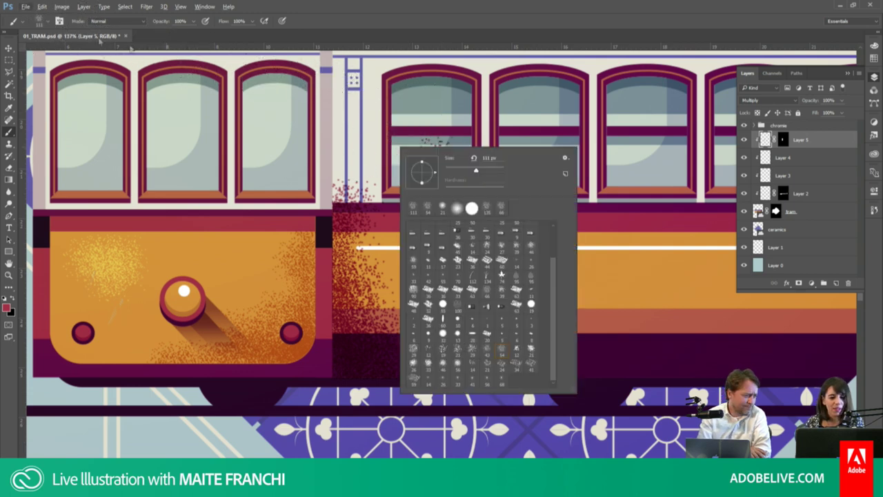
pyautogui.moveTo(461, 173); pyautogui.dragTo(463, 172)
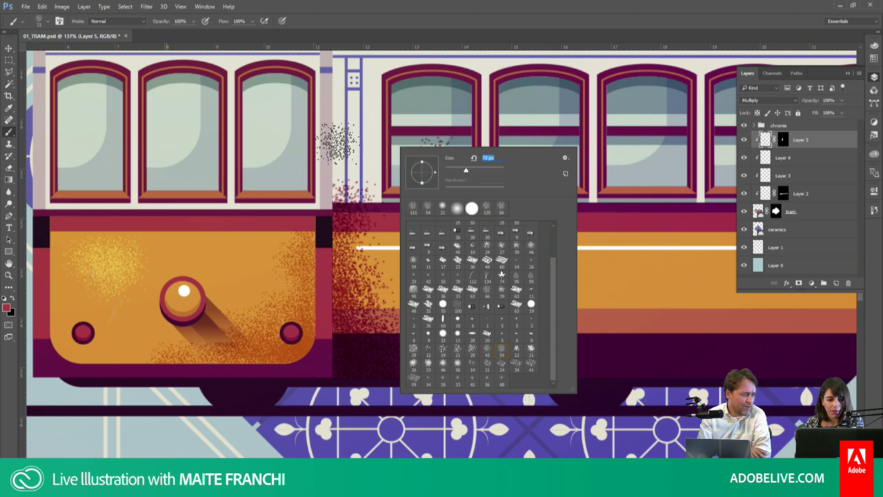
pyautogui.click(337, 142)
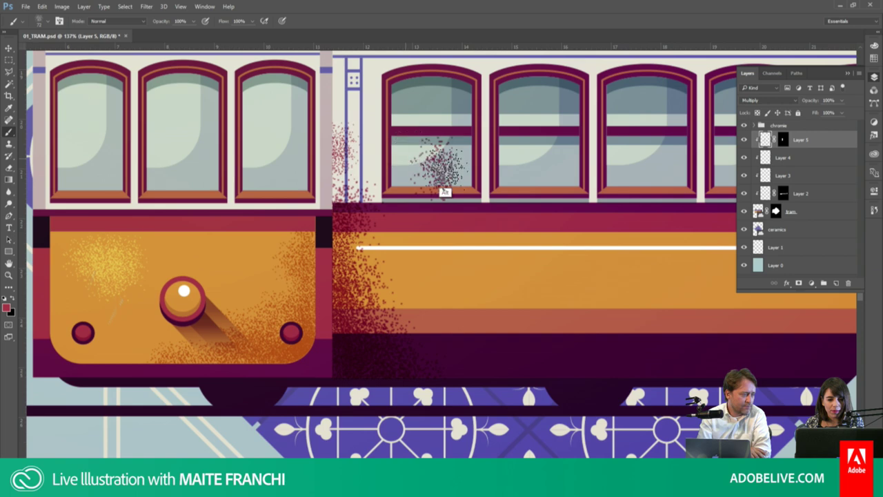
# Step: Erase the stray dark red stroke over the window and pick a hard round brush tip
pyautogui.press('e')
pyautogui.hotkey('alt', 'e')
pyautogui.press('Escape')
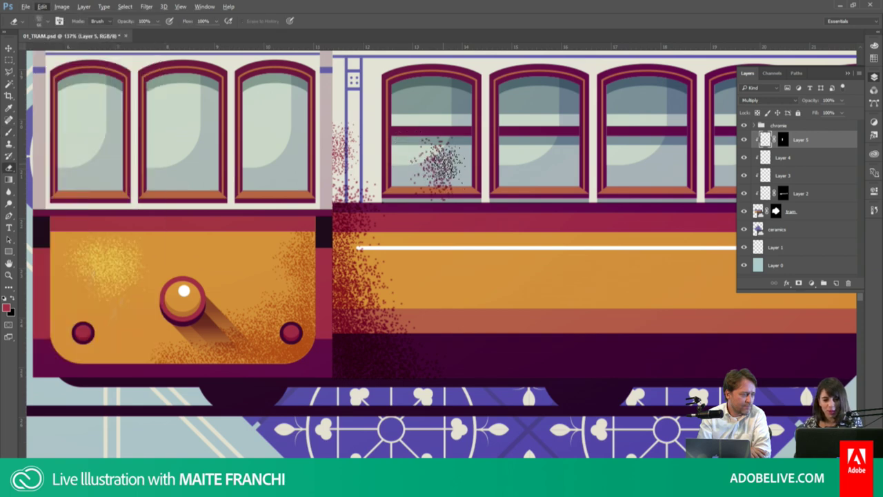
pyautogui.press('b')
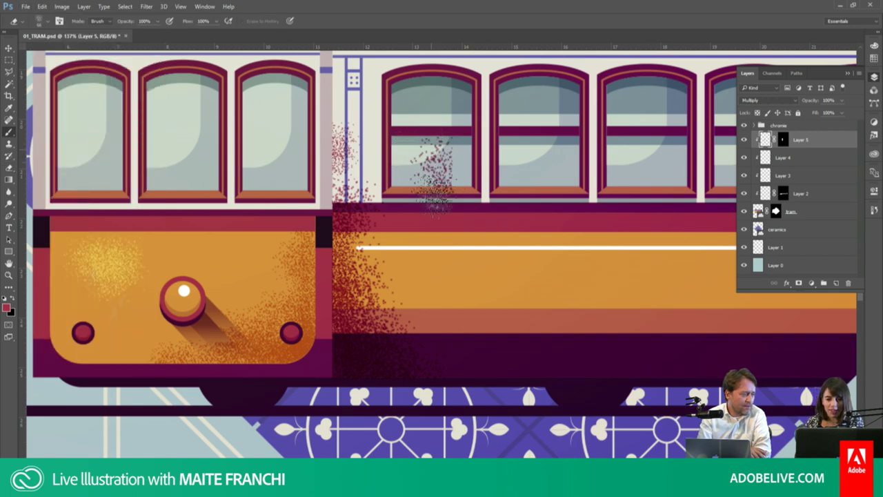
pyautogui.moveTo(423, 177)
pyautogui.mouseDown()
pyautogui.moveTo(425, 186)
pyautogui.moveTo(469, 161)
pyautogui.moveTo(445, 141)
pyautogui.moveTo(410, 200)
pyautogui.moveTo(427, 134)
pyautogui.moveTo(414, 204)
pyautogui.moveTo(407, 138)
pyautogui.moveTo(401, 188)
pyautogui.mouseUp()
pyautogui.press('e')
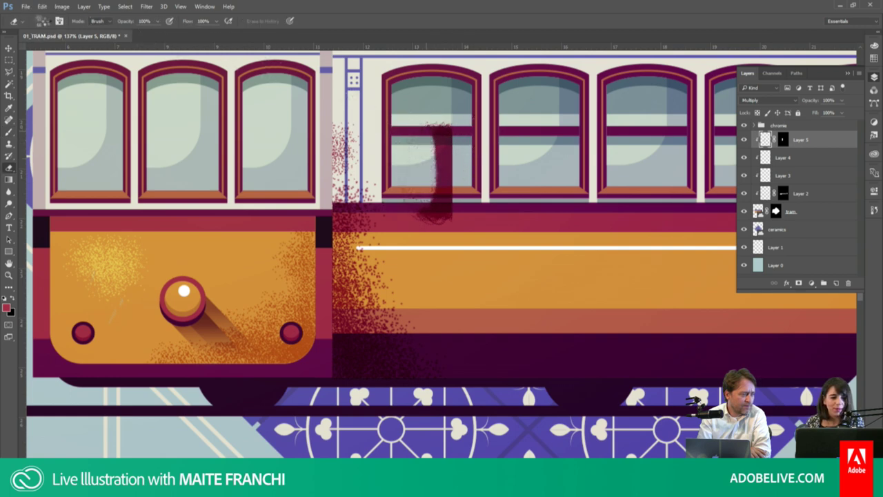
pyautogui.click(47, 23)
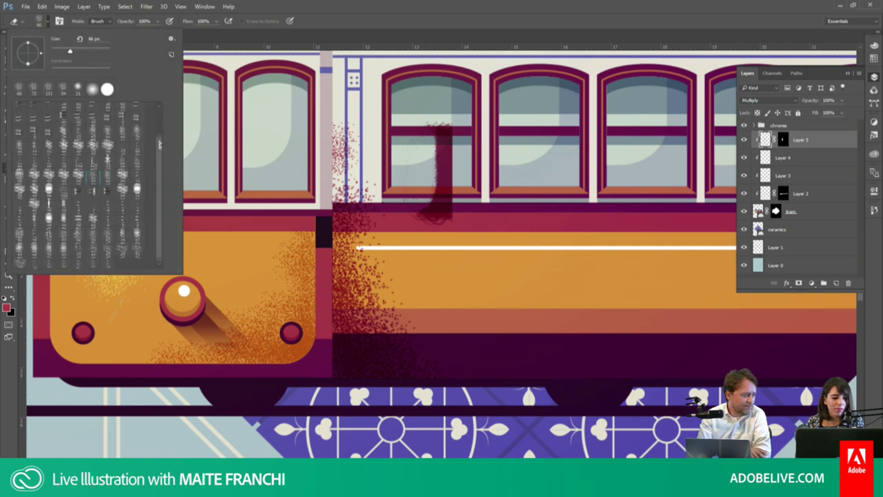
pyautogui.scroll(3, 69, 119)
pyautogui.doubleClick(35, 110)
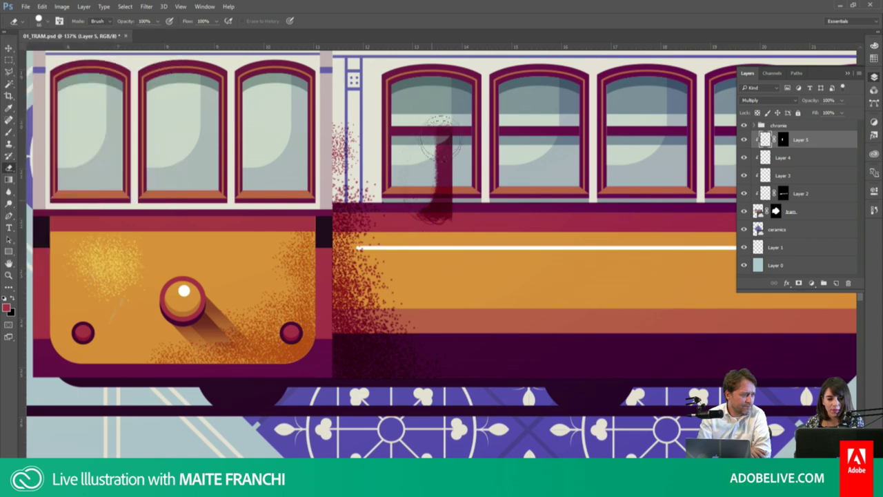
# Step: Sample the window's light grey and paint light speckles down the window-edge strip
pyautogui.press('b')
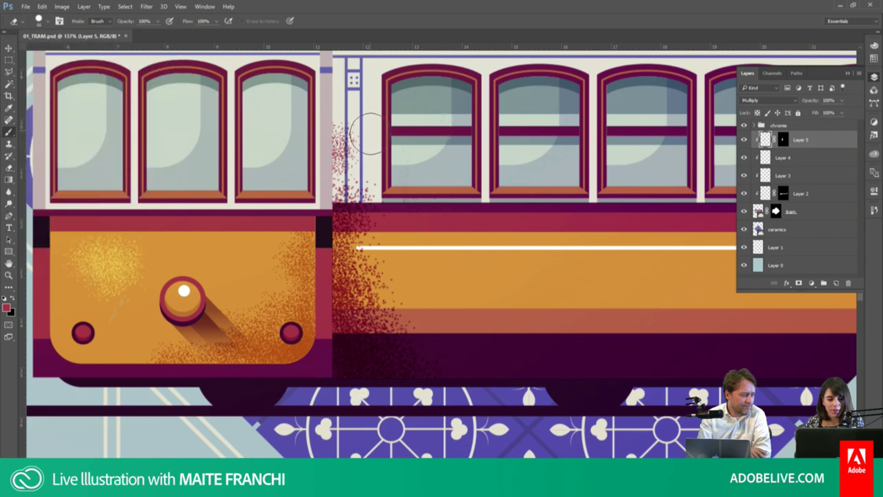
pyautogui.moveTo(397, 155); pyautogui.dragTo(414, 194)
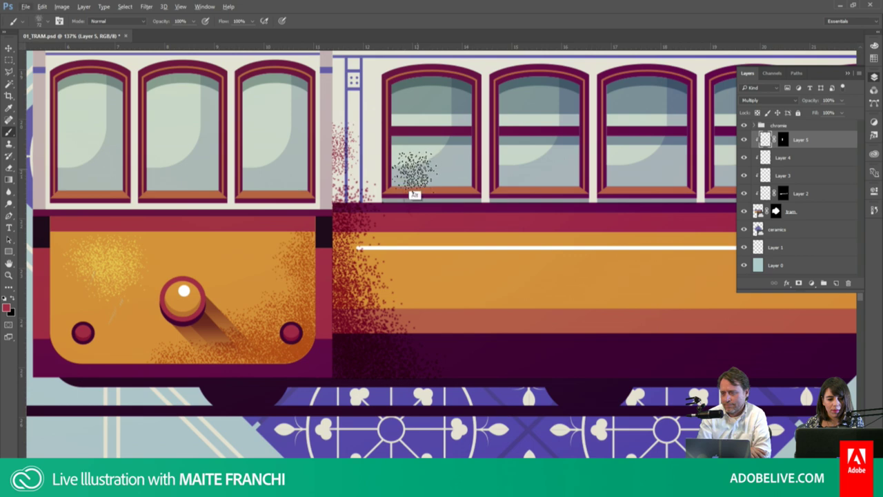
pyautogui.hotkey('ctrl', 'alt', 'z')
pyautogui.keyDown('alt'); pyautogui.click(414, 173); pyautogui.keyUp('alt')
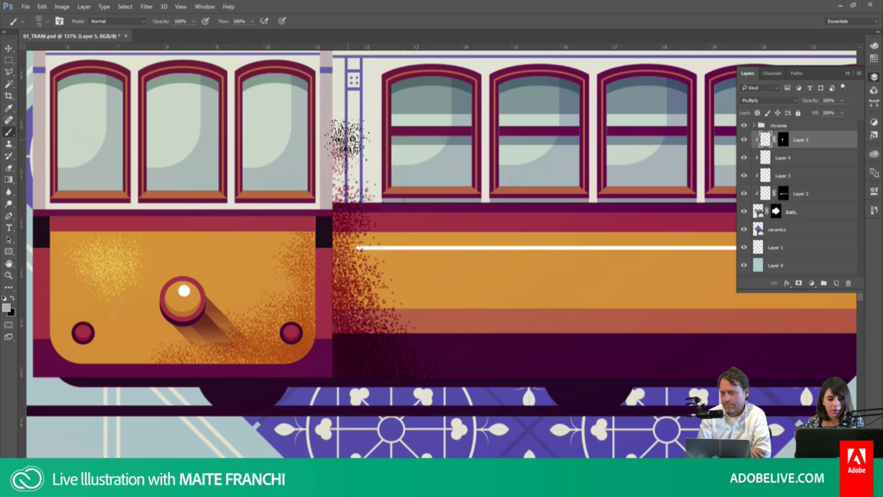
pyautogui.moveTo(338, 169); pyautogui.dragTo(341, 89)
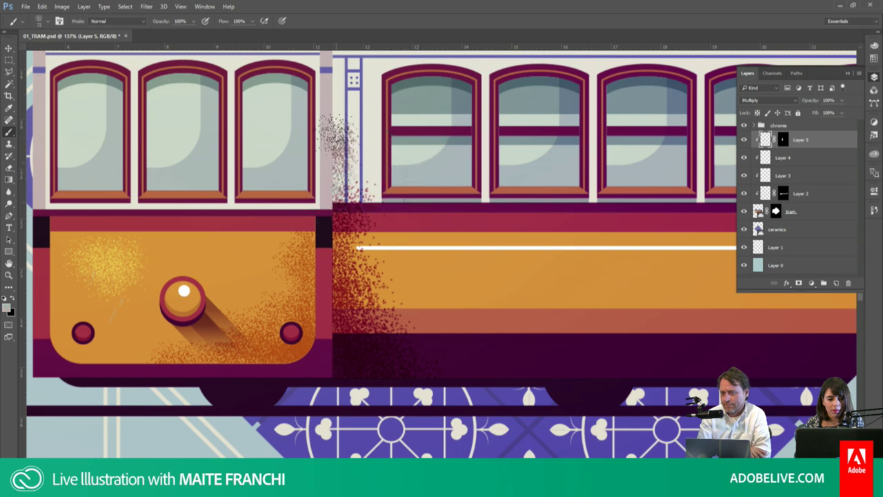
pyautogui.scroll(3, 373, 94)
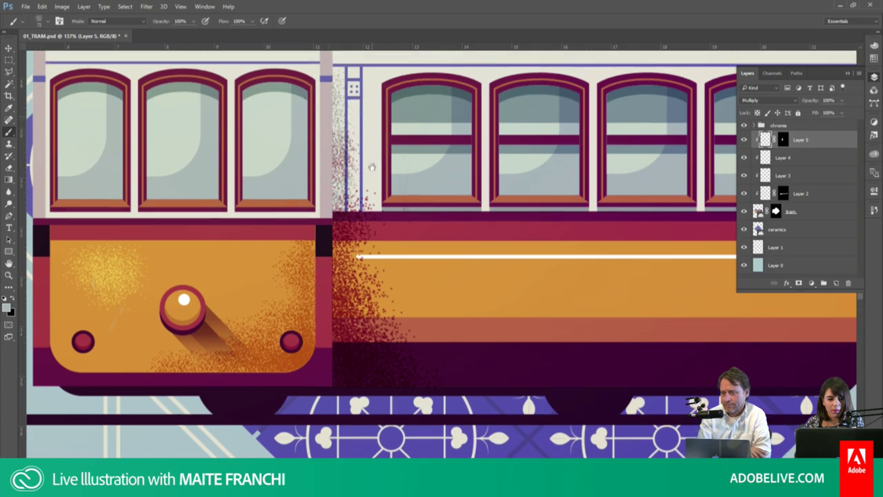
pyautogui.moveTo(338, 134); pyautogui.dragTo(346, 274)
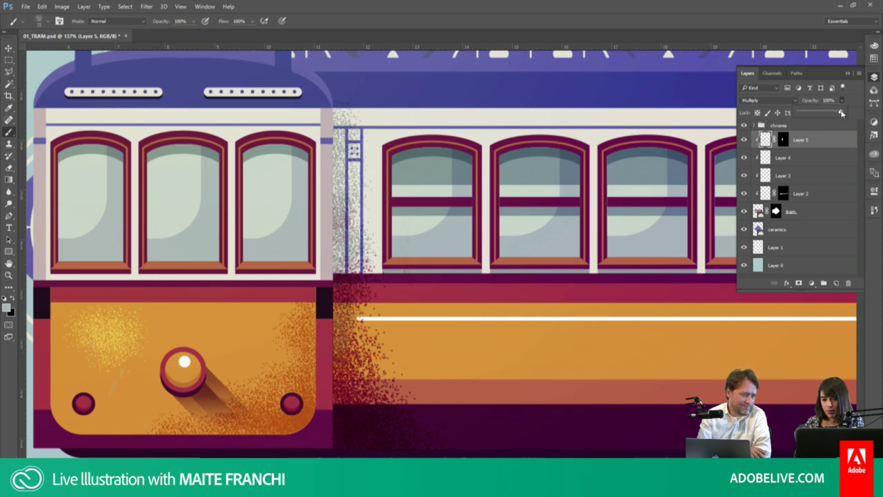
# Step: Lower Layer 5 to 61% opacity, fit the poster on screen and save it
pyautogui.moveTo(824, 114); pyautogui.dragTo(826, 114)
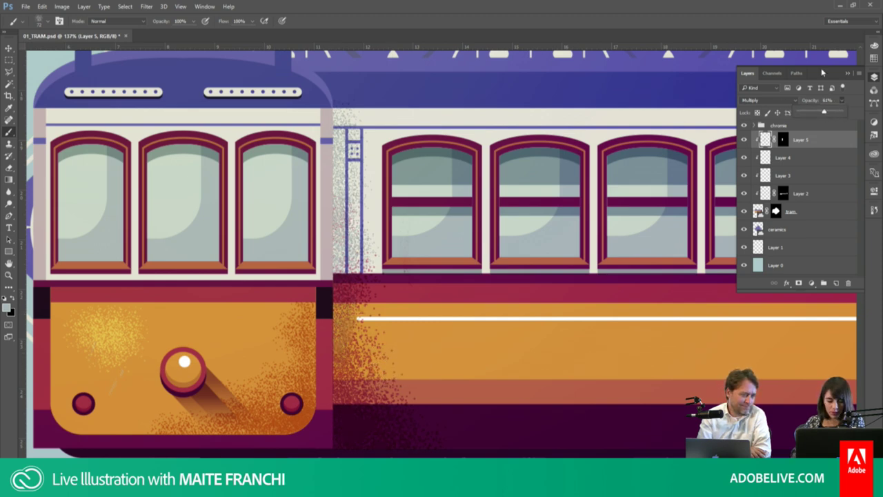
pyautogui.hotkey('ctrl', '0')
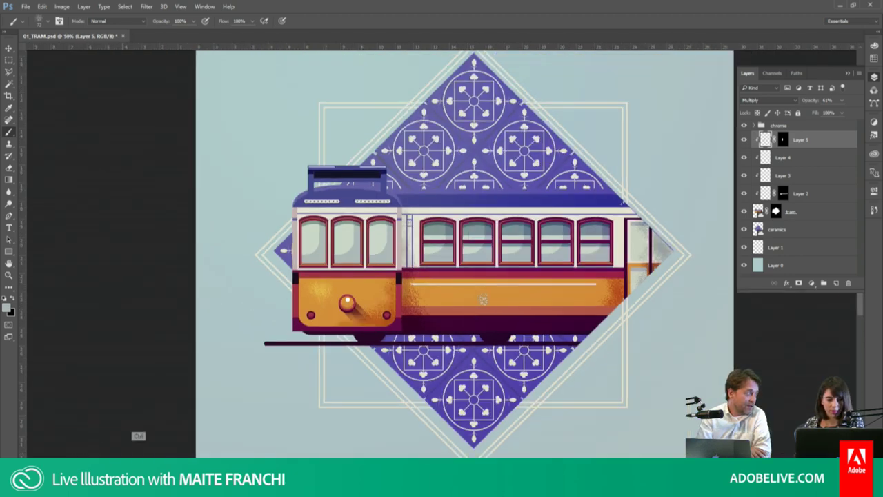
pyautogui.hotkey('ctrl', 's')
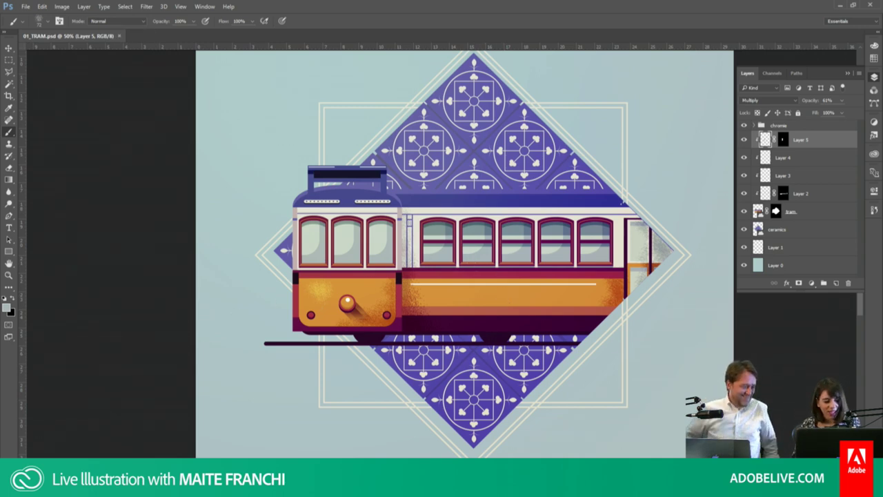
pyautogui.hotkey('alt', 'Tab')
# Step: Open textures_metal, select metal_texture_3_by_enframed (1), and return to the poster
pyautogui.doubleClick(211, 172)
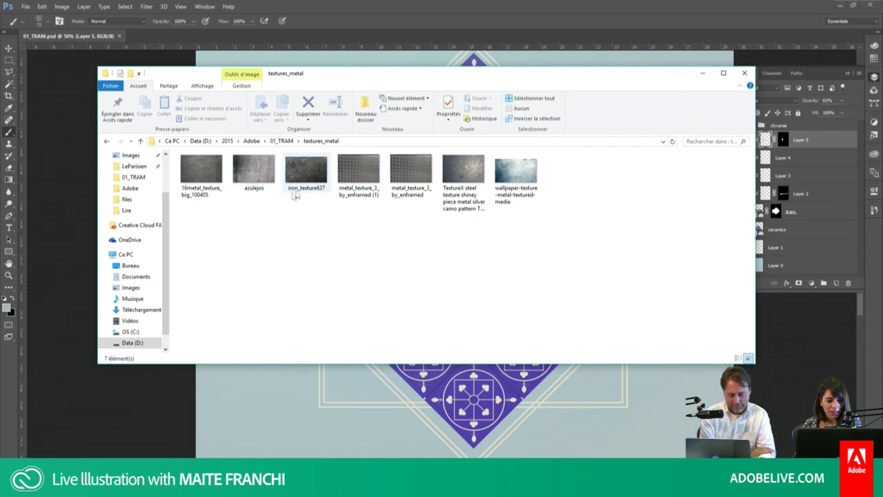
pyautogui.click(358, 183)
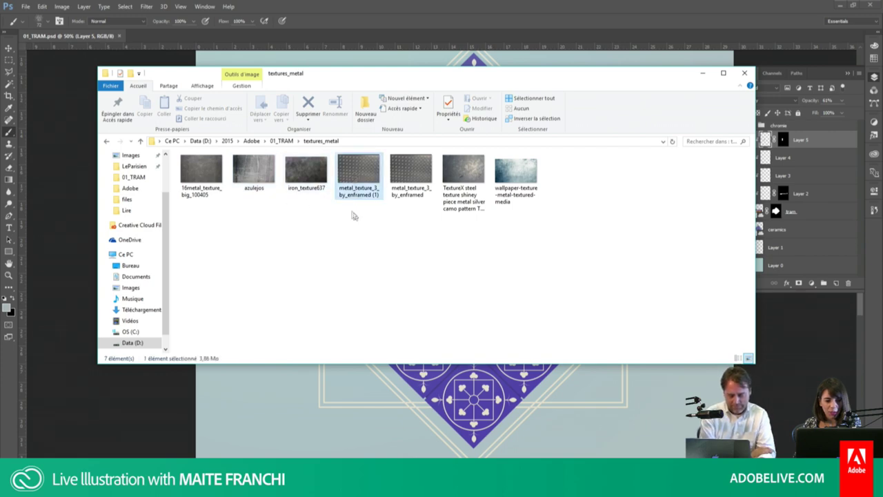
pyautogui.moveTo(425, 73); pyautogui.dragTo(406, 222)
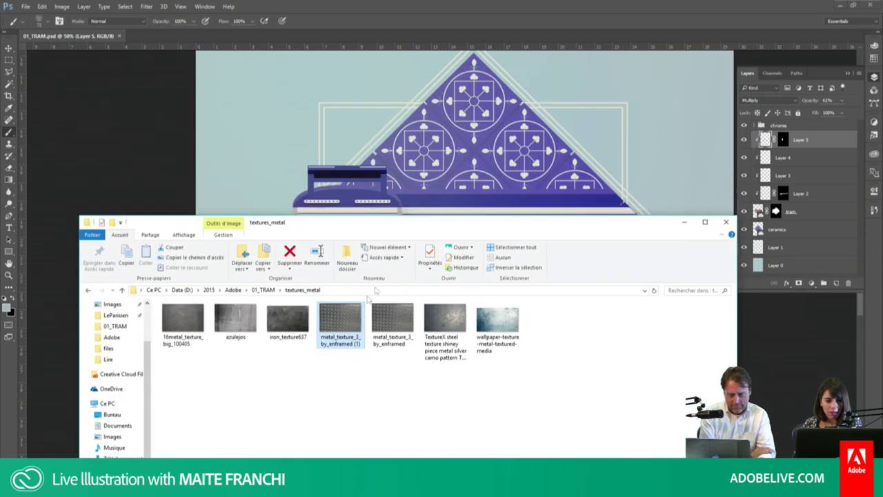
pyautogui.click(450, 197)
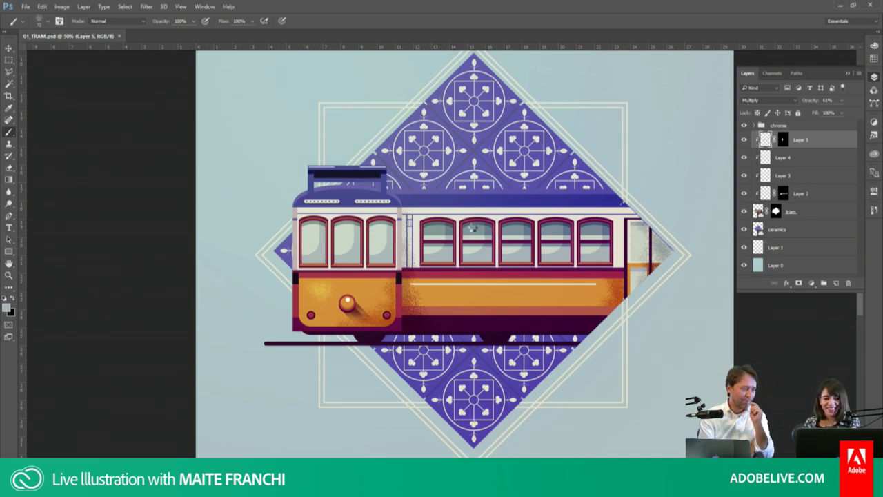
# Step: Place metal_texture_3_by_enframed (1) as a layer and scale it to about 31.7% over the tram's side
pyautogui.hotkey('ctrl', 't')
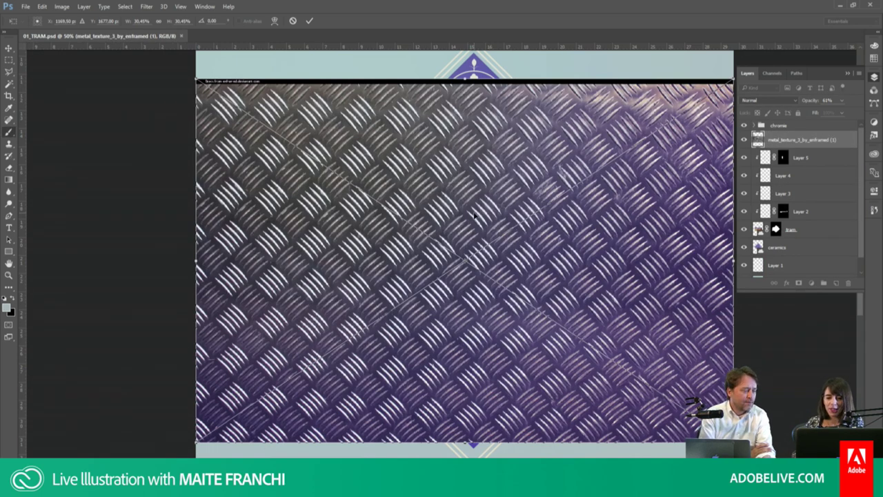
pyautogui.press('Return')
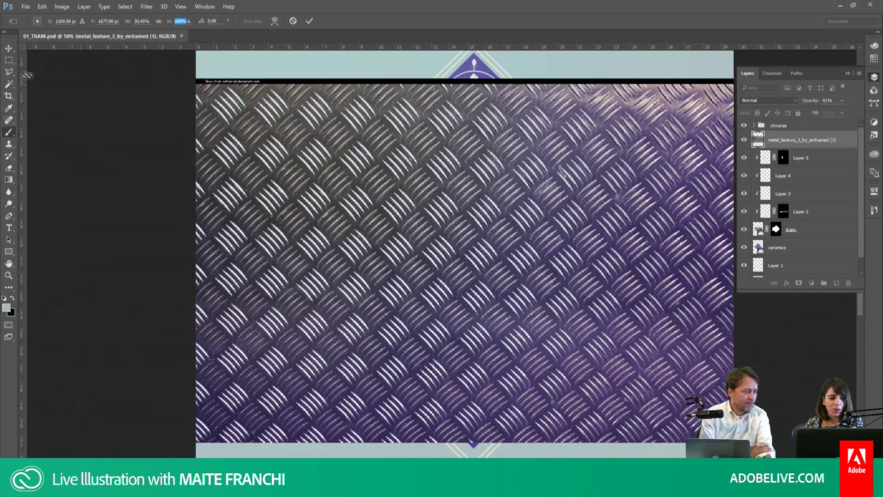
pyautogui.rightClick(798, 144)
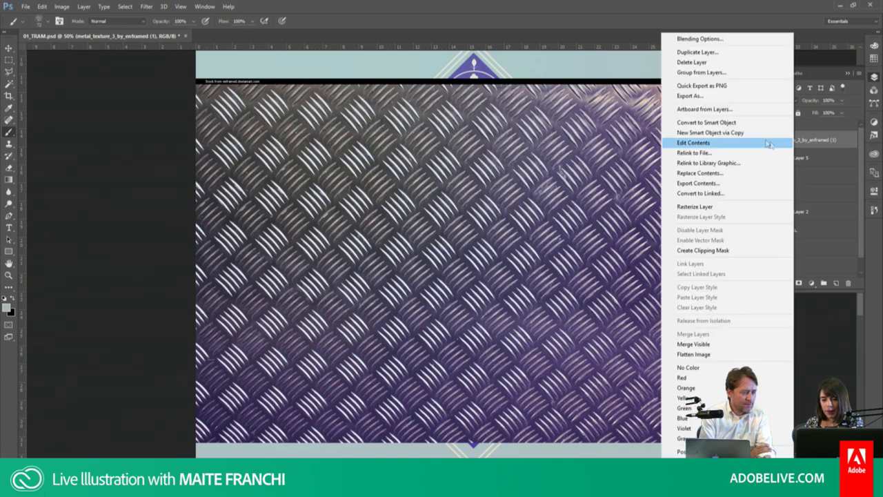
pyautogui.moveTo(726, 122); pyautogui.dragTo(763, 140)
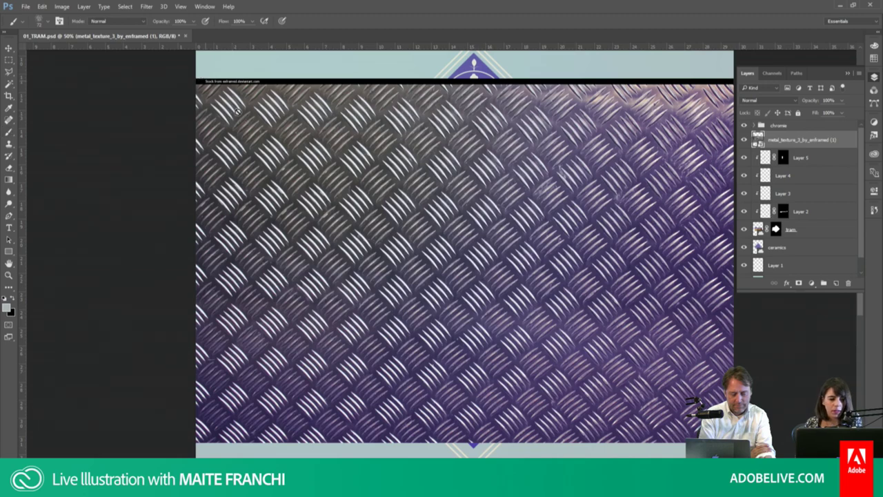
pyautogui.hotkey('ctrl', 't')
pyautogui.moveTo(197, 81); pyautogui.dragTo(405, 159)
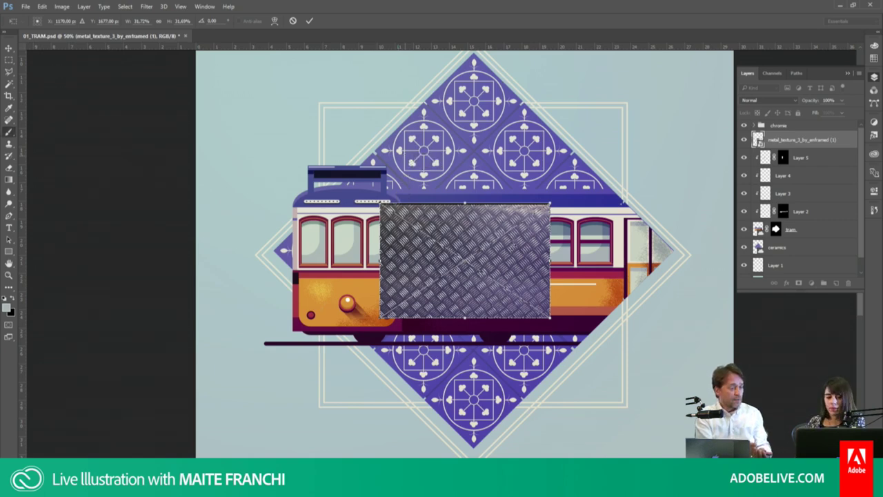
pyautogui.press('Return')
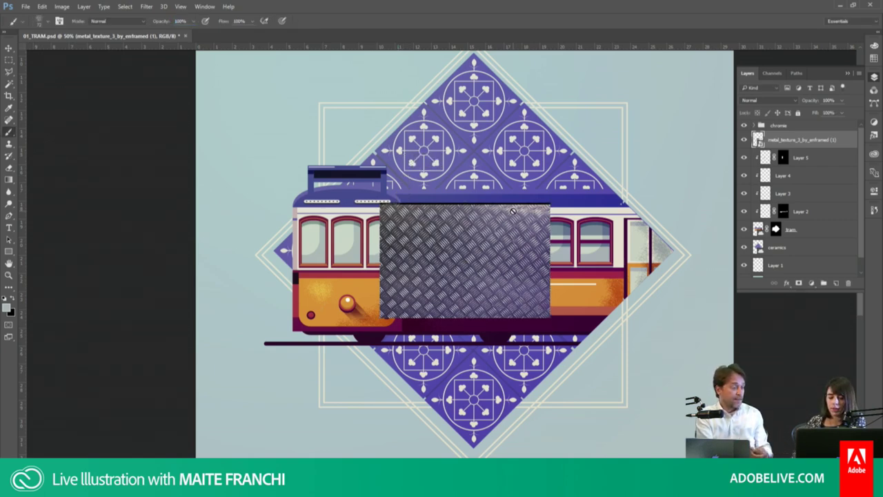
# Step: Drag the metal texture over the tram's rear, set it to Soft Light, and add a layer mask
pyautogui.moveTo(534, 254); pyautogui.dragTo(610, 282)
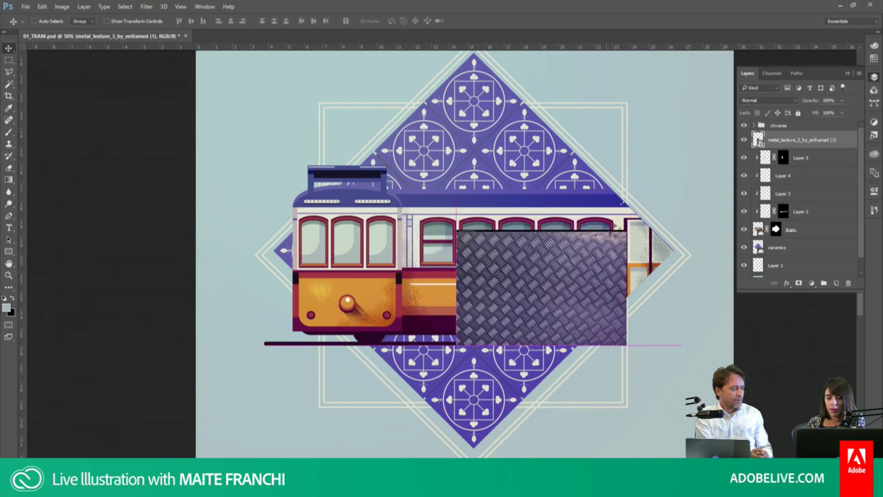
pyautogui.click(766, 101)
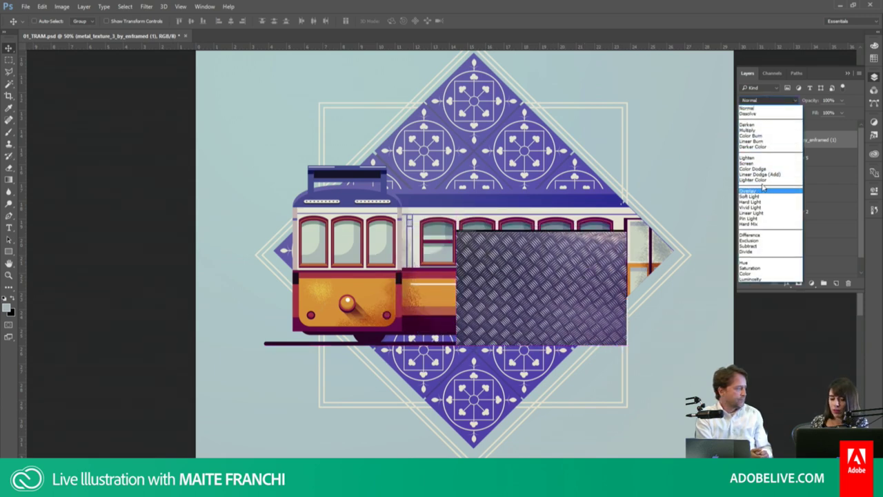
pyautogui.click(831, 147)
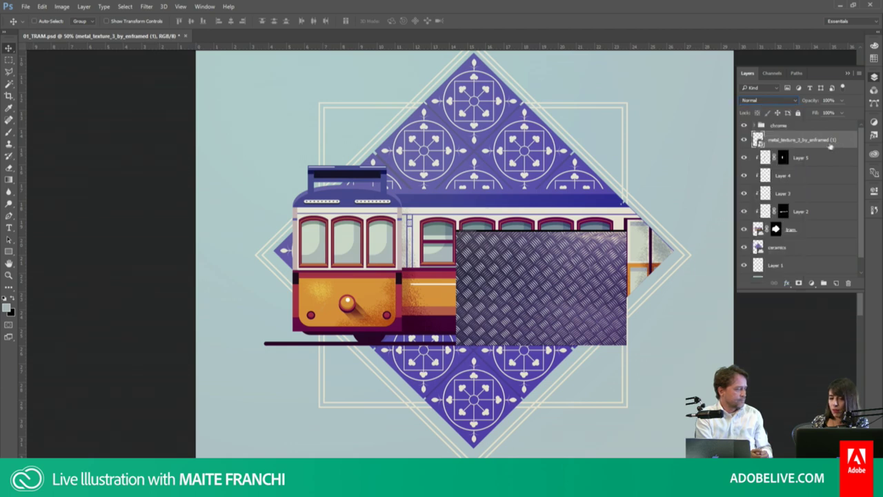
pyautogui.click(770, 103)
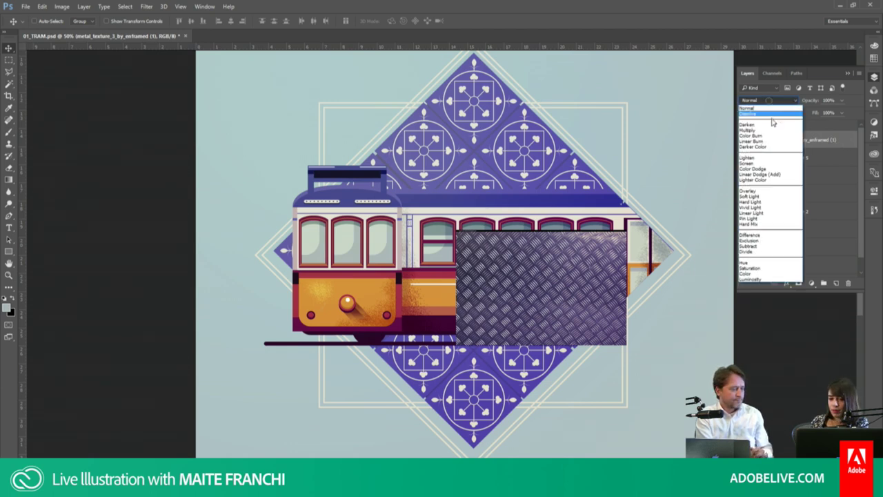
pyautogui.click(758, 196)
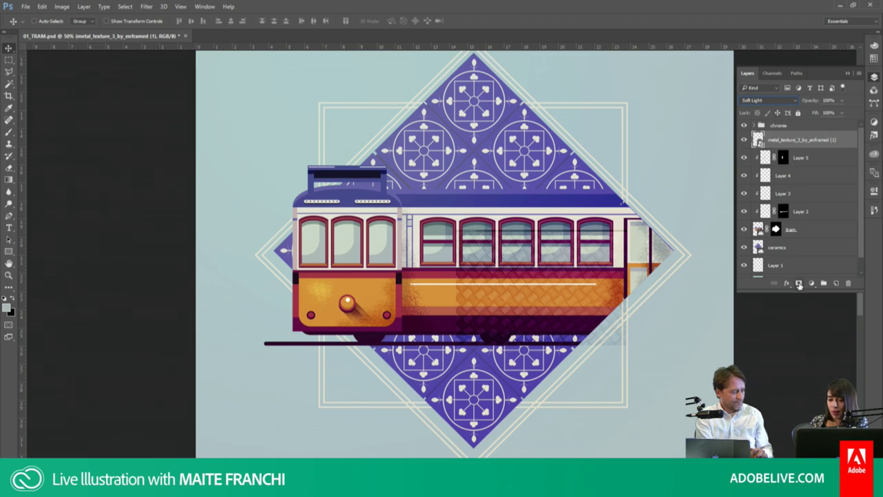
pyautogui.click(799, 284)
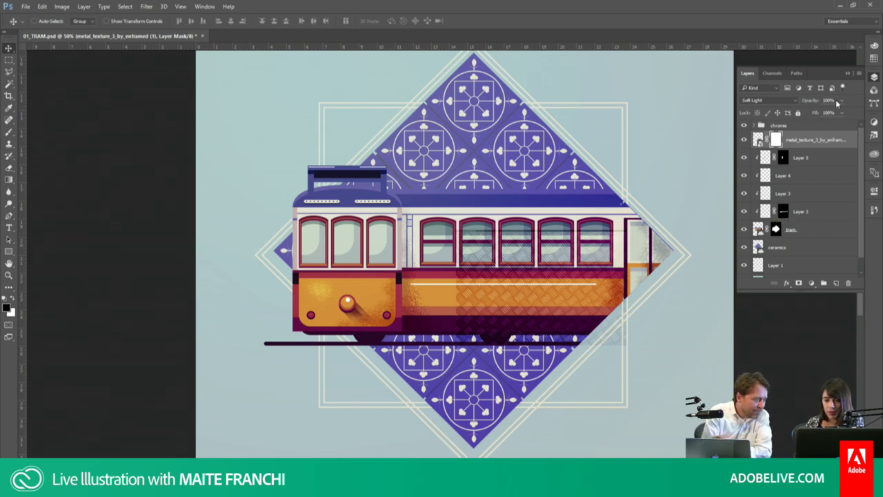
# Step: Use Layer 2's mask as a selection, then invert the texture's mask to black, hiding most of the plate pattern
pyautogui.press('g')
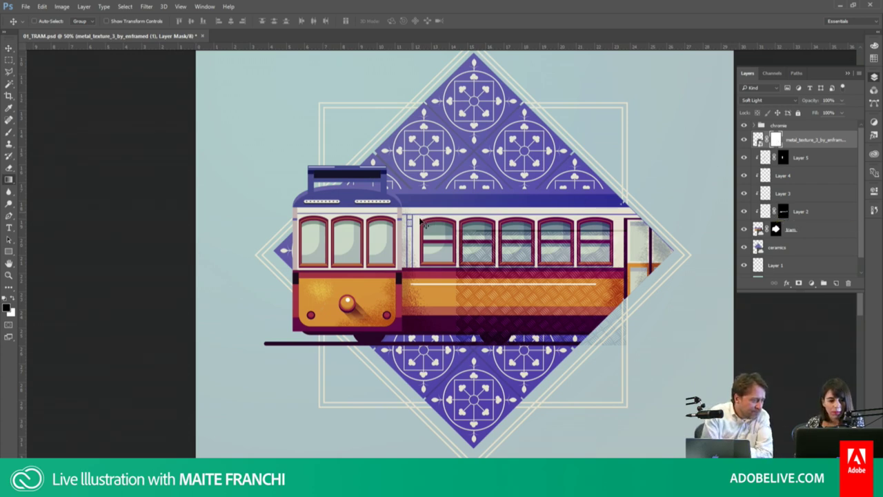
pyautogui.press('g')
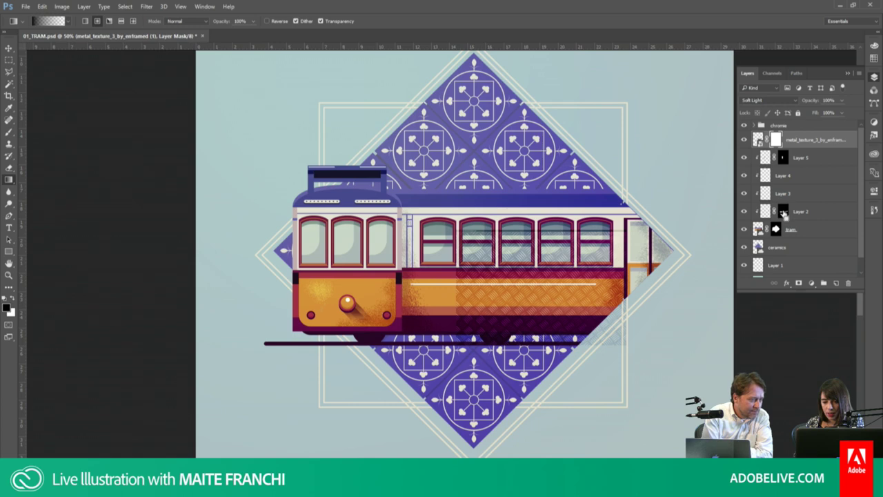
pyautogui.keyDown('ctrl'); pyautogui.click(783, 213); pyautogui.keyUp('ctrl')
pyautogui.moveTo(784, 214); pyautogui.dragTo(784, 162)
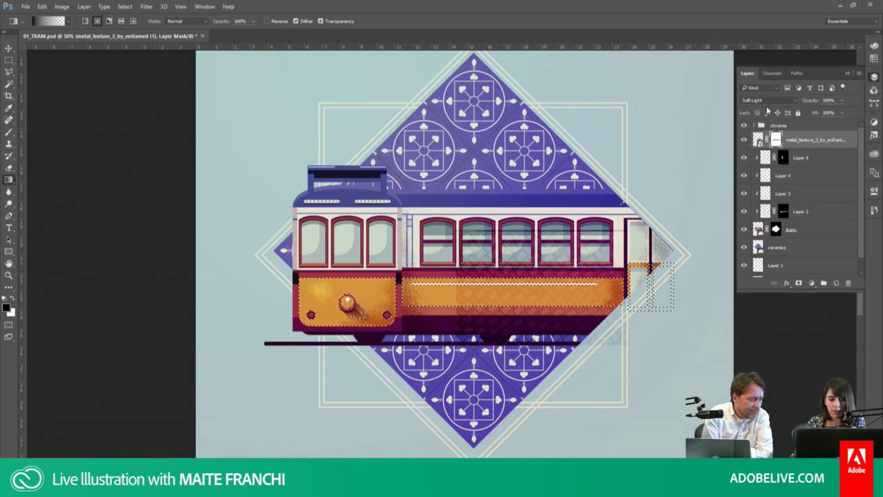
pyautogui.hotkey('ctrl', 'd')
pyautogui.hotkey('ctrl', 'i')
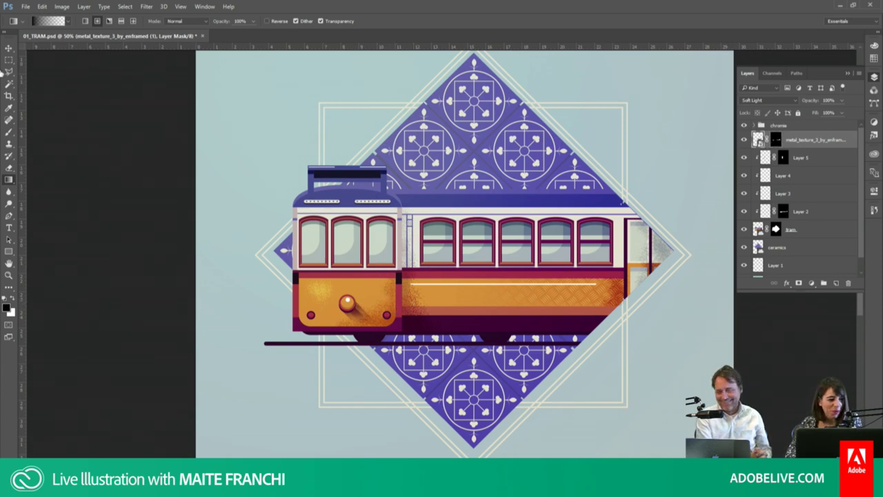
# Step: Save, then duplicate the metal texture, flip the copy horizontally, and shift it left along the orange band
pyautogui.press('v')
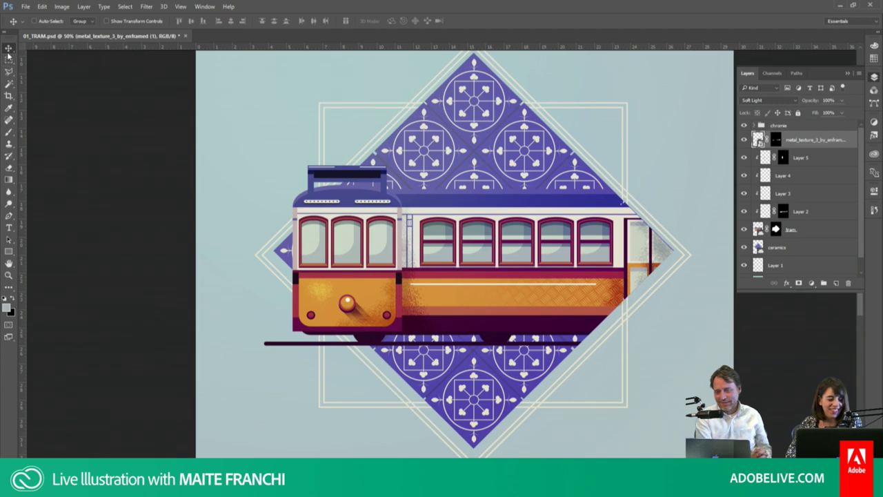
pyautogui.hotkey('ctrl', 's')
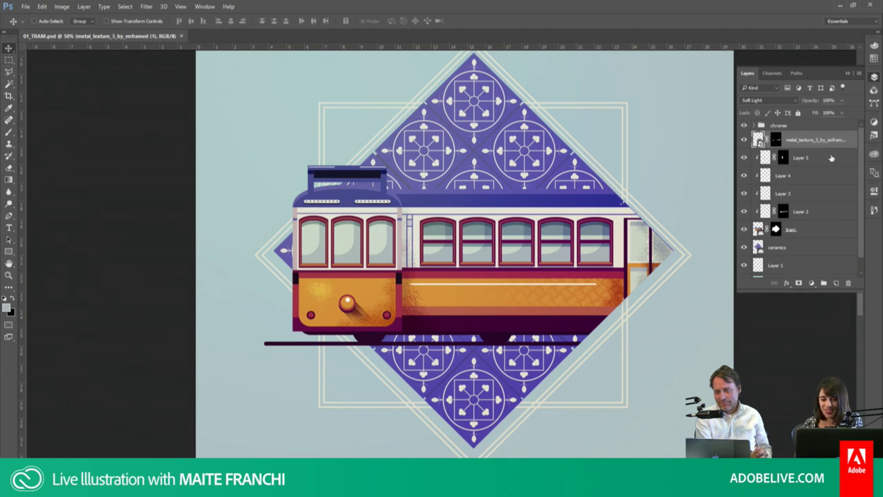
pyautogui.hotkey('ctrl', 'j')
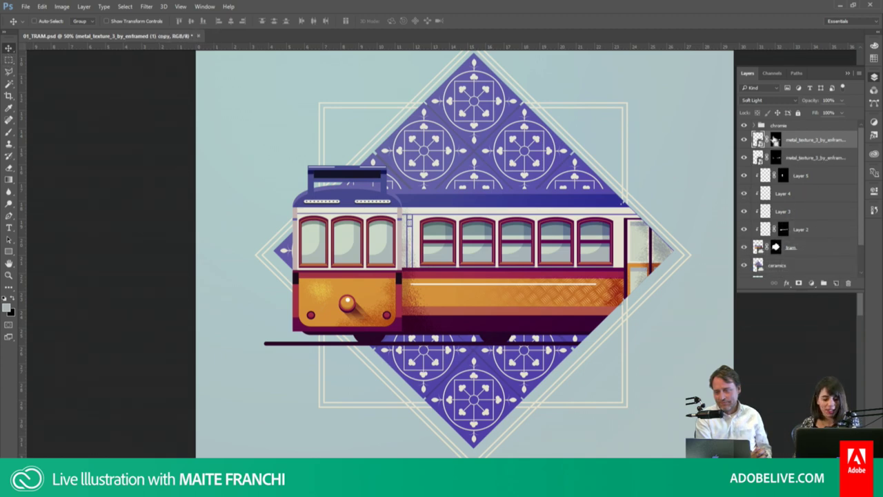
pyautogui.hotkey('ctrl', 't')
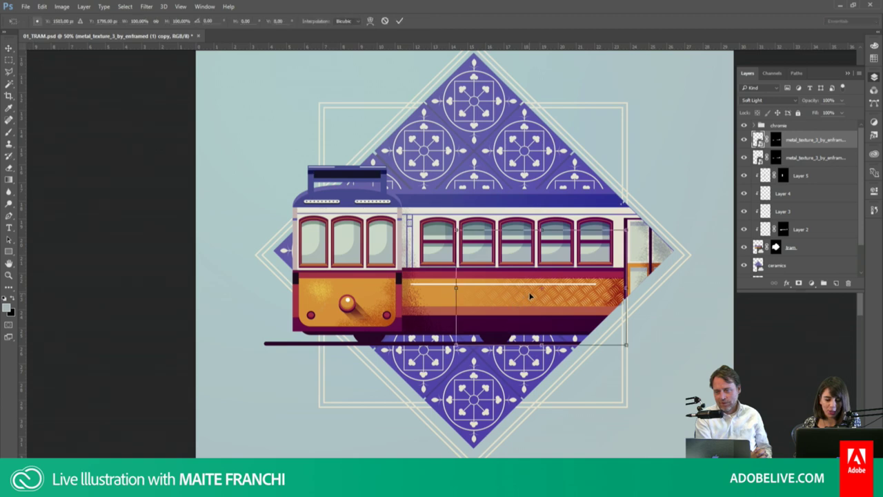
pyautogui.rightClick(529, 295)
pyautogui.click(560, 431)
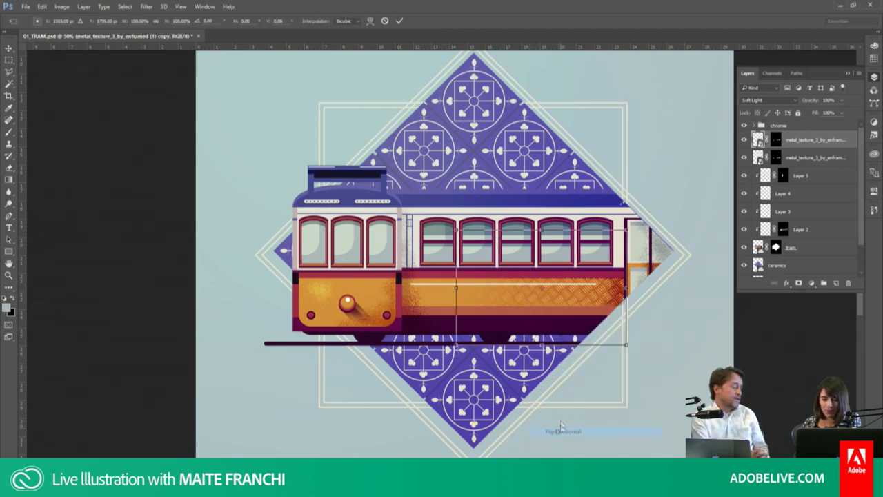
pyautogui.press('Return')
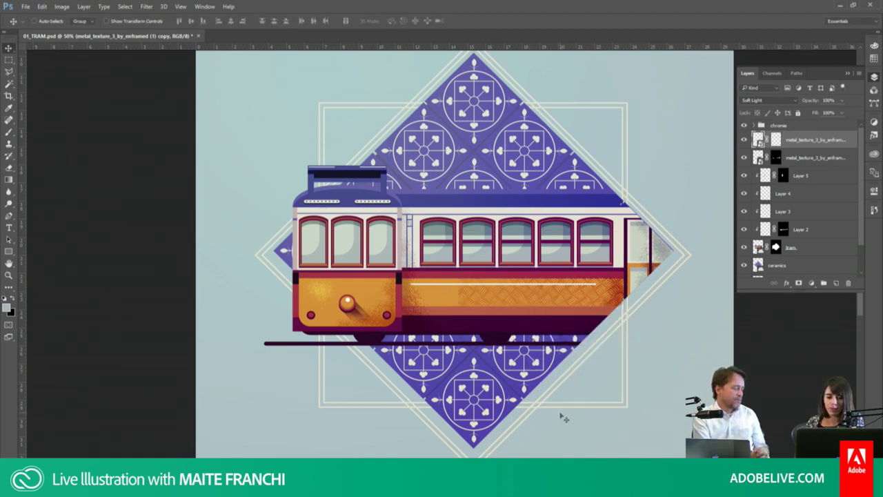
pyautogui.moveTo(480, 304); pyautogui.dragTo(441, 295)
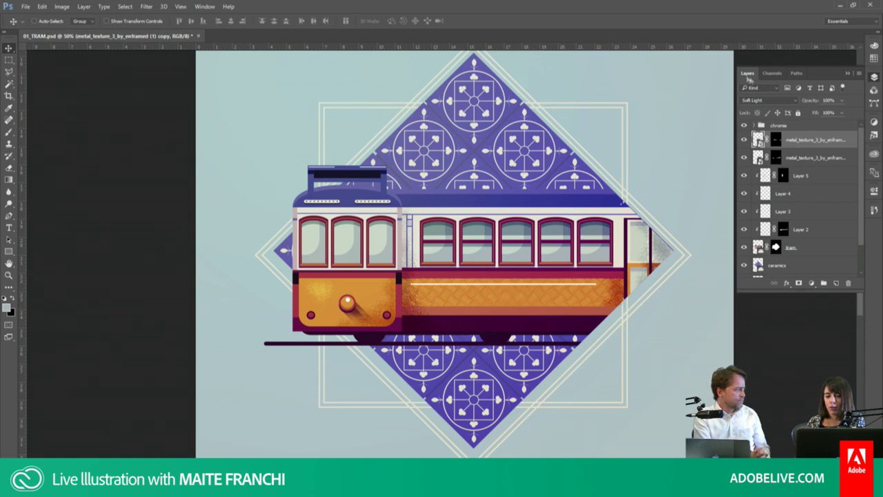
# Step: Fade the texture copy's layer mask with a short gradient and save the poster
pyautogui.click(777, 140)
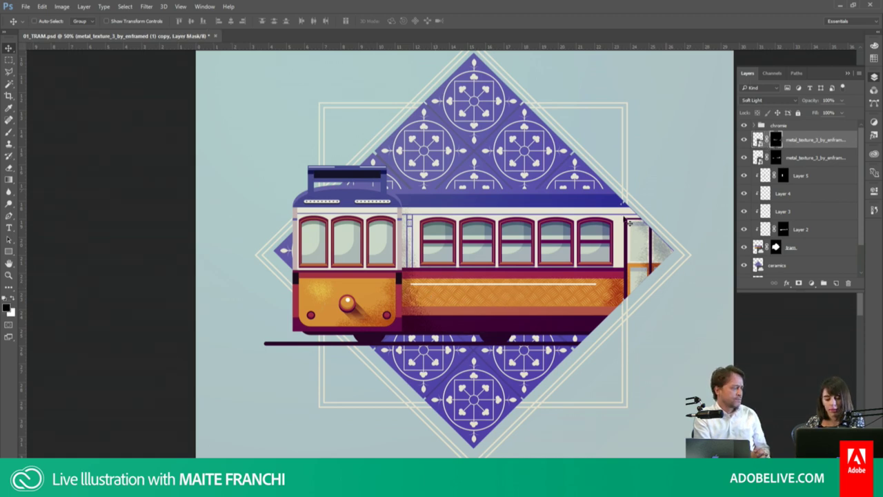
pyautogui.press('g')
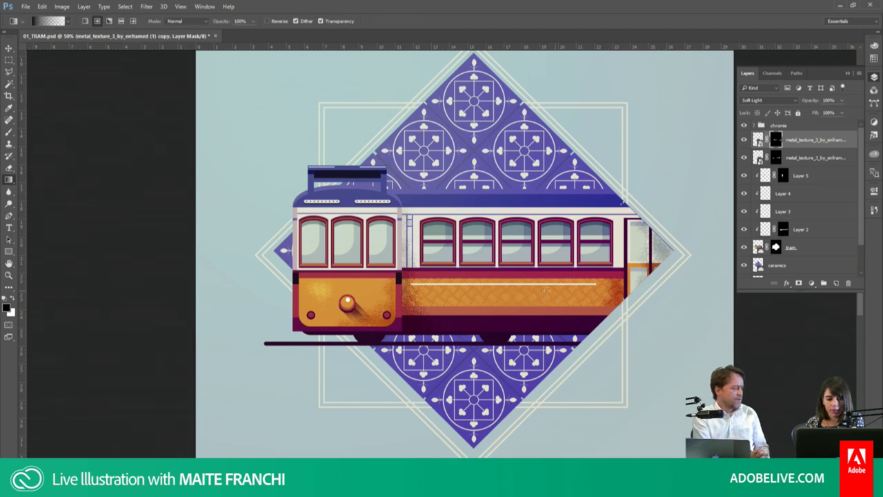
pyautogui.moveTo(507, 289); pyautogui.dragTo(469, 290)
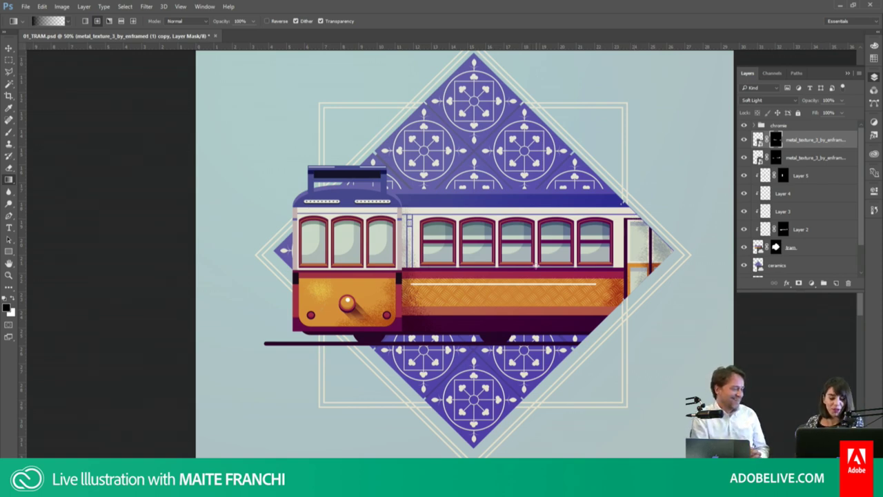
pyautogui.hotkey('ctrl', 's')
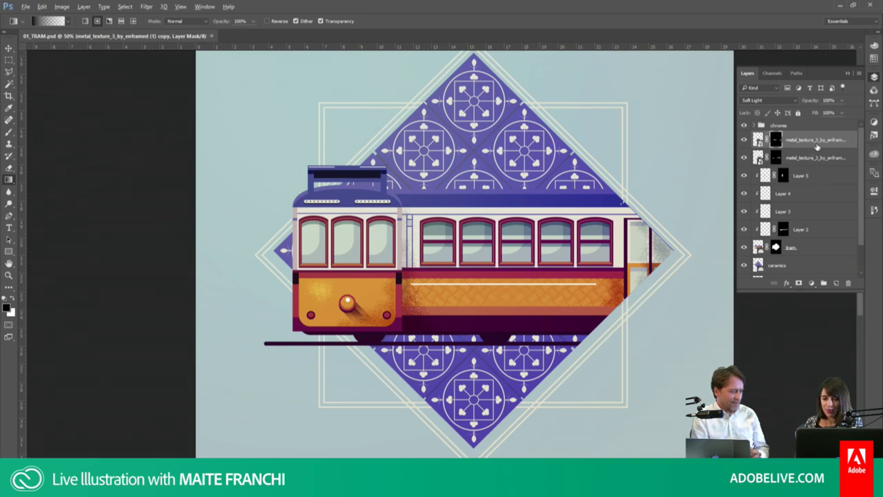
# Step: Try a gradient on the original texture smart object, dismiss the error, and select Layer 5
pyautogui.click(814, 152)
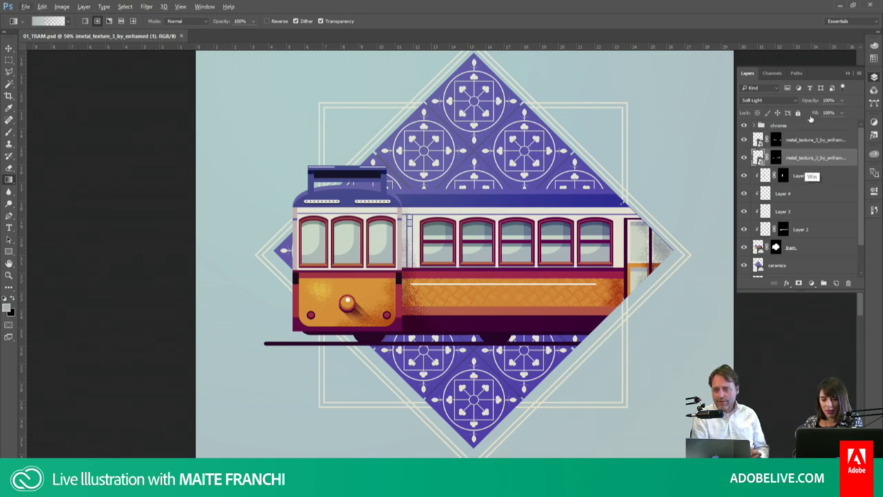
pyautogui.press('super')
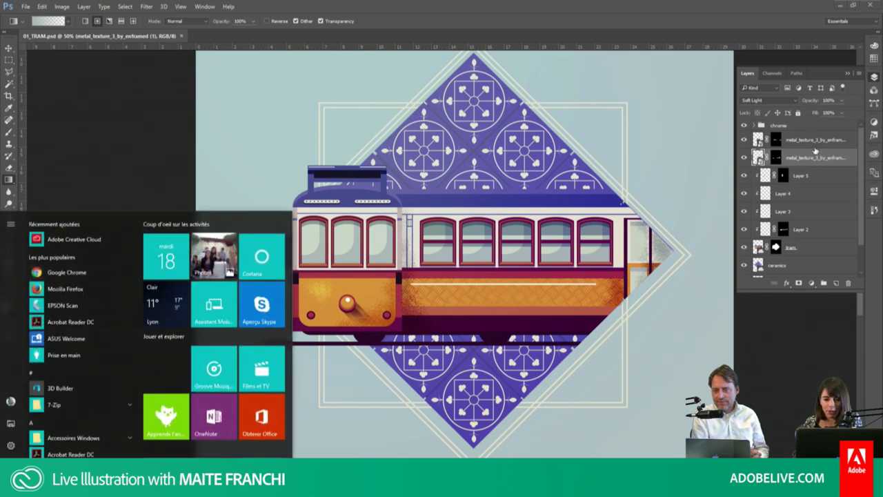
pyautogui.press('super')
pyautogui.click(524, 147)
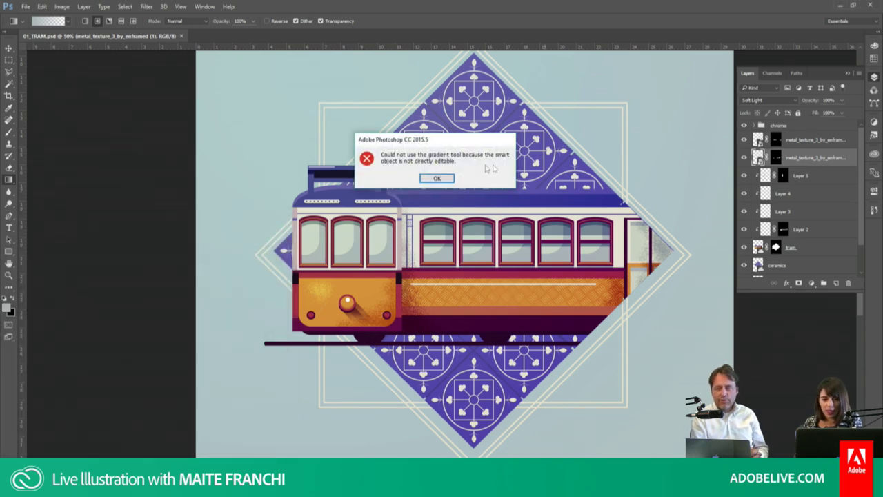
pyautogui.click(448, 178)
pyautogui.press('v')
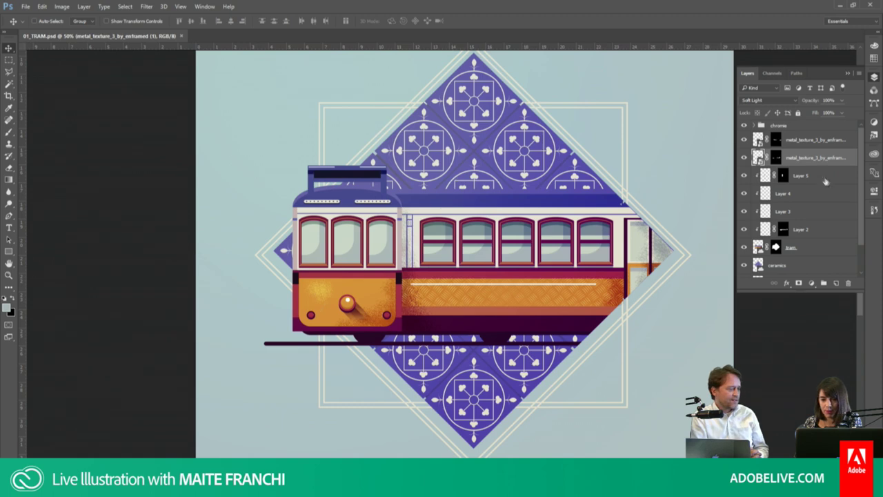
pyautogui.click(813, 178)
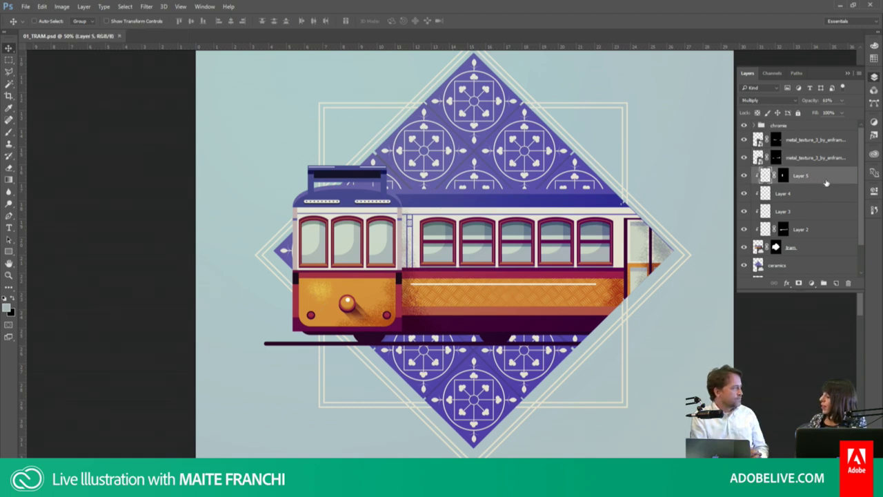
# Step: Add an empty Layer 6, make the tram layer active, and save the poster
pyautogui.click(9, 62)
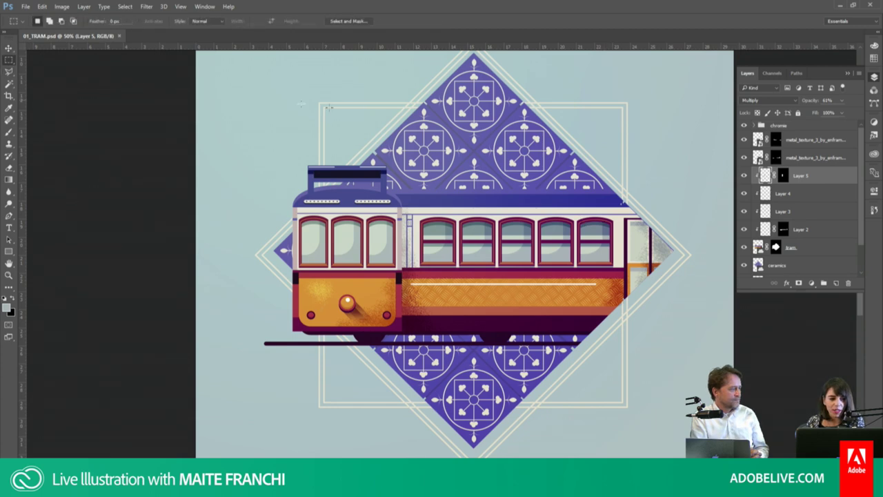
pyautogui.click(836, 285)
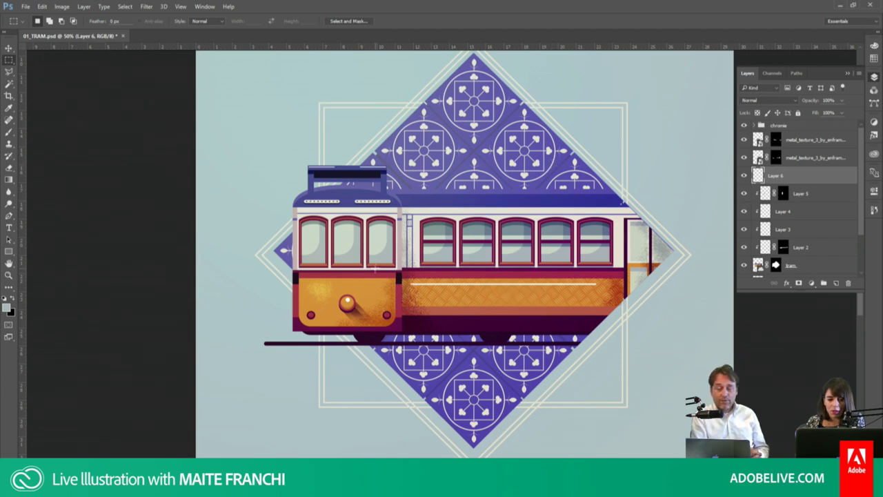
pyautogui.click(758, 266)
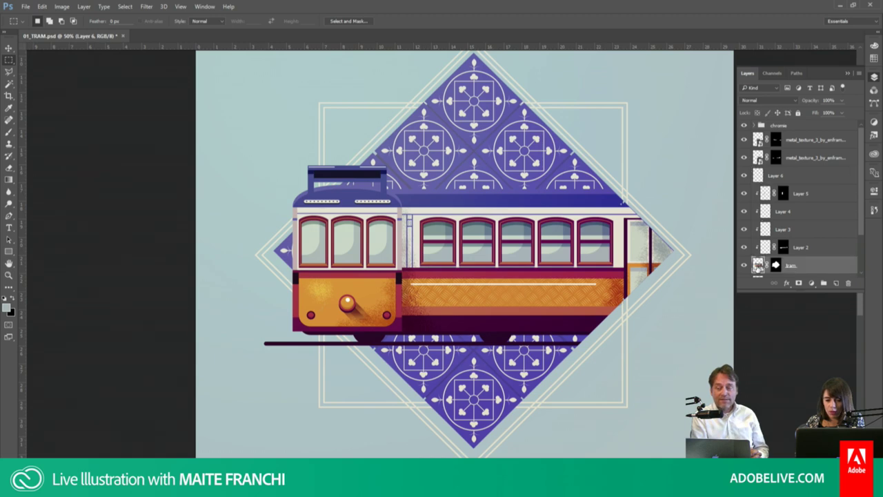
pyautogui.hotkey('ctrl', 's')
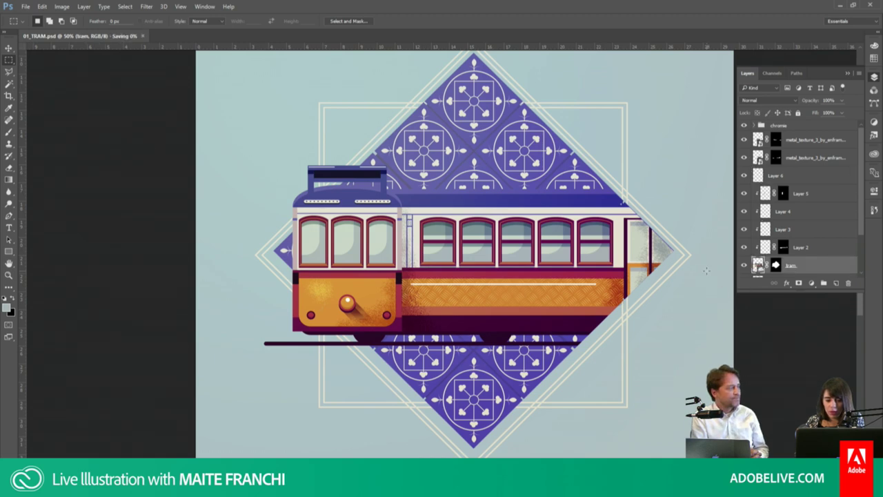
# Step: Magic Wand-select the tram's window glass, adding the middle windows, and open the graphics library
pyautogui.press('w')
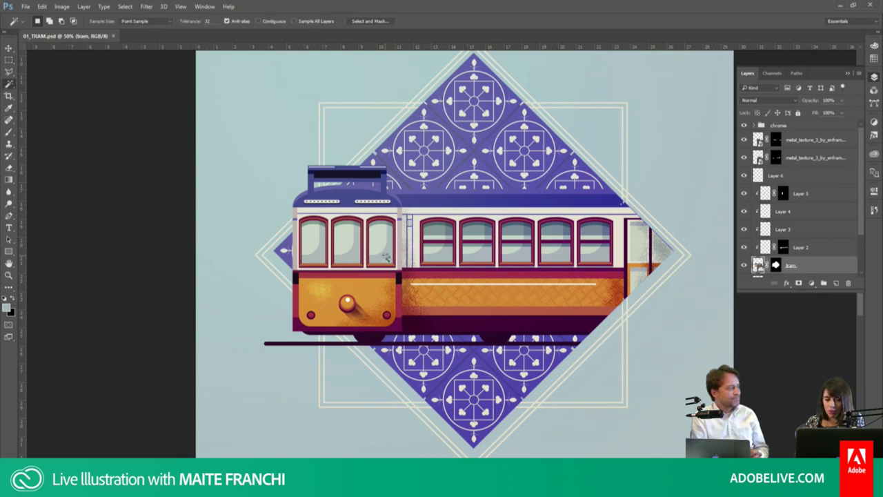
pyautogui.click(387, 259)
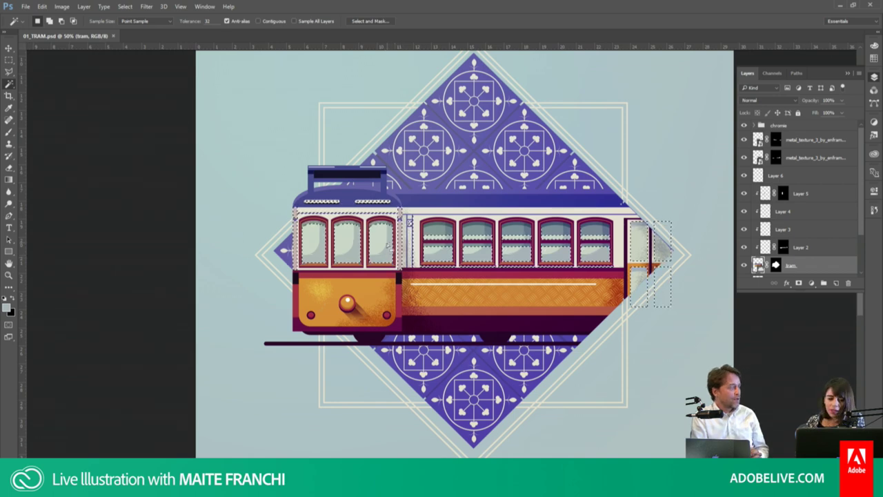
pyautogui.press('shift')
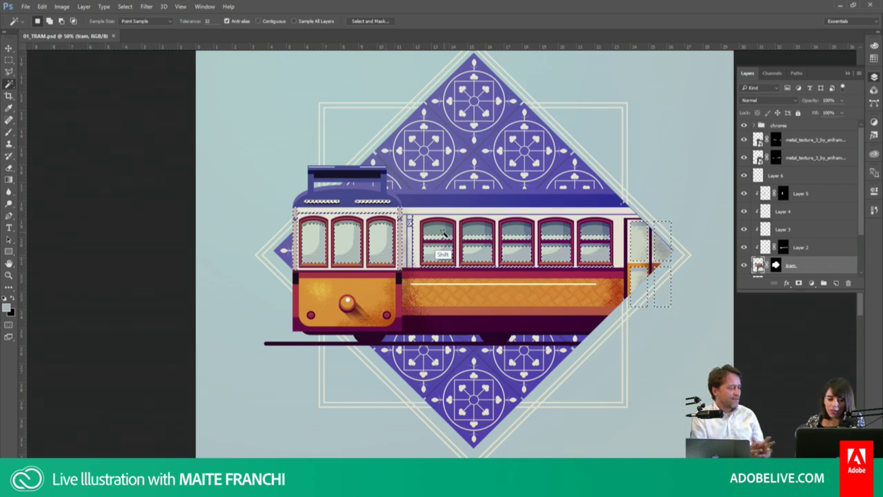
pyautogui.keyDown('shift'); pyautogui.click(442, 233); pyautogui.keyUp('shift')
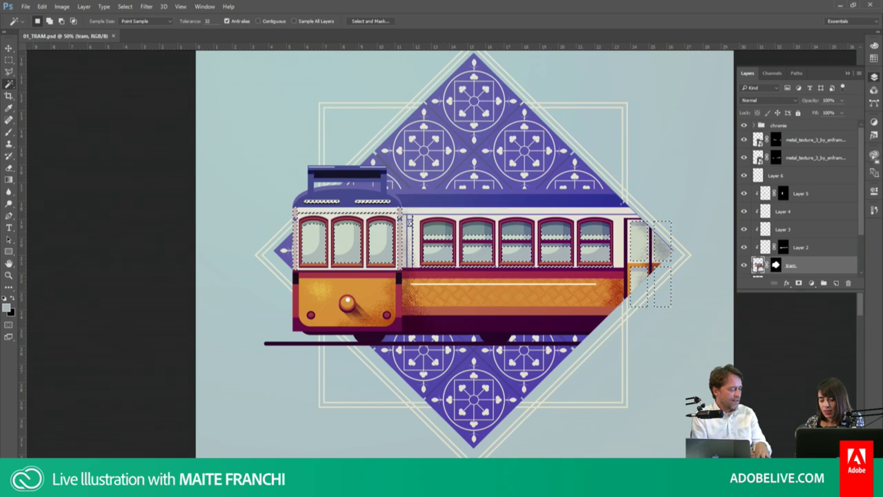
pyautogui.click(874, 154)
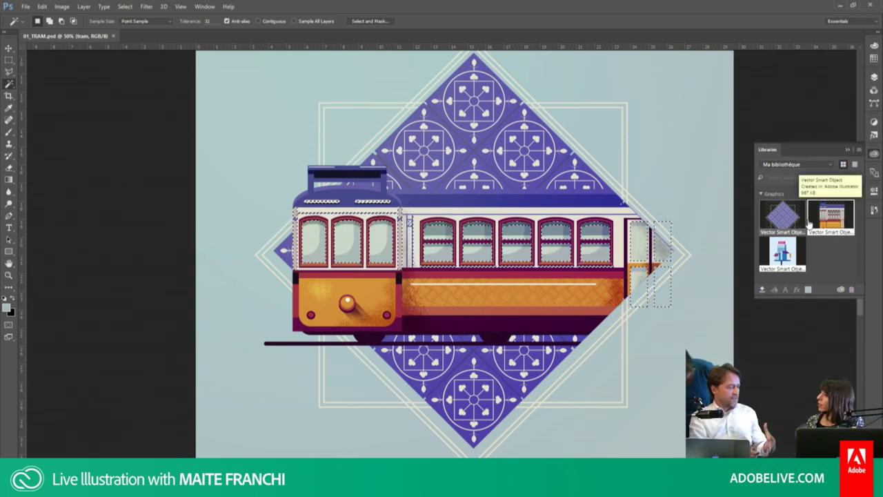
# Step: Close the library, give Layer 7 a mask from the window-glass selection, and save the poster
pyautogui.click(872, 91)
pyautogui.click(873, 77)
pyautogui.click(780, 264)
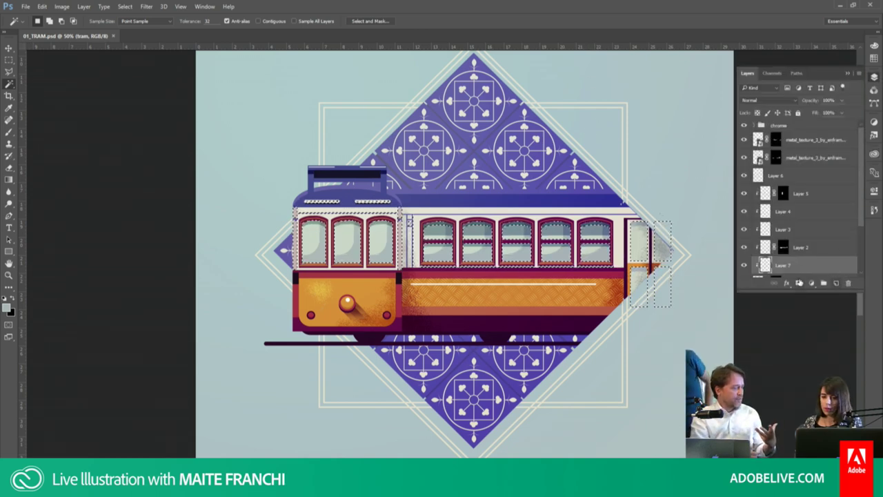
pyautogui.click(798, 284)
pyautogui.click(766, 268)
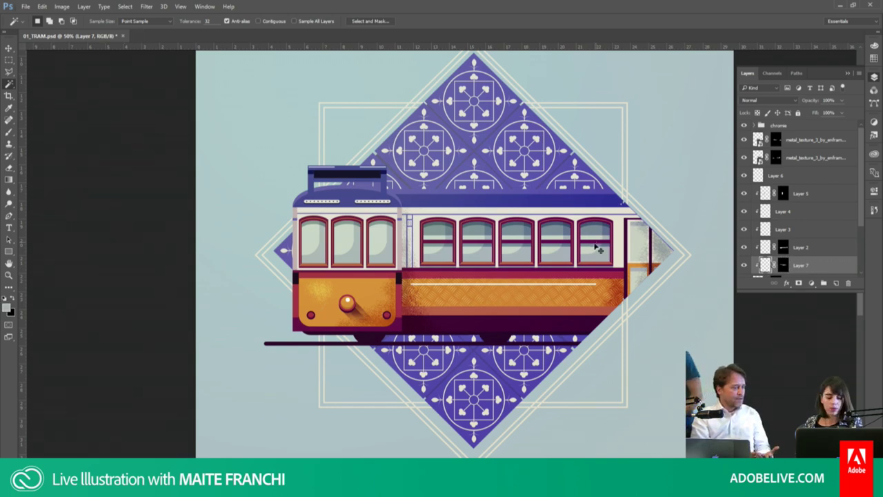
pyautogui.hotkey('ctrl', 's')
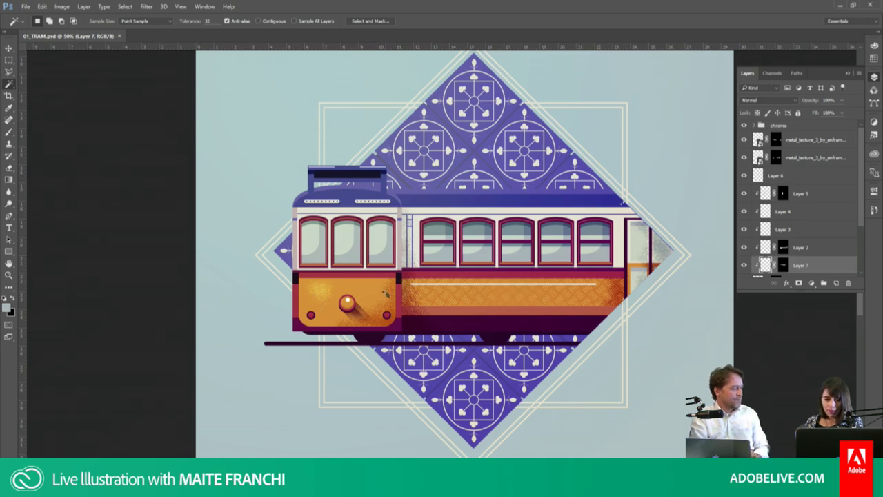
# Step: Zoom in and pan onto the front cab's windows, then open the Ma bibliothèque library
pyautogui.press('z')
pyautogui.moveTo(385, 295)
pyautogui.mouseDown()
pyautogui.moveTo(414, 326)
pyautogui.moveTo(464, 304)
pyautogui.mouseUp()
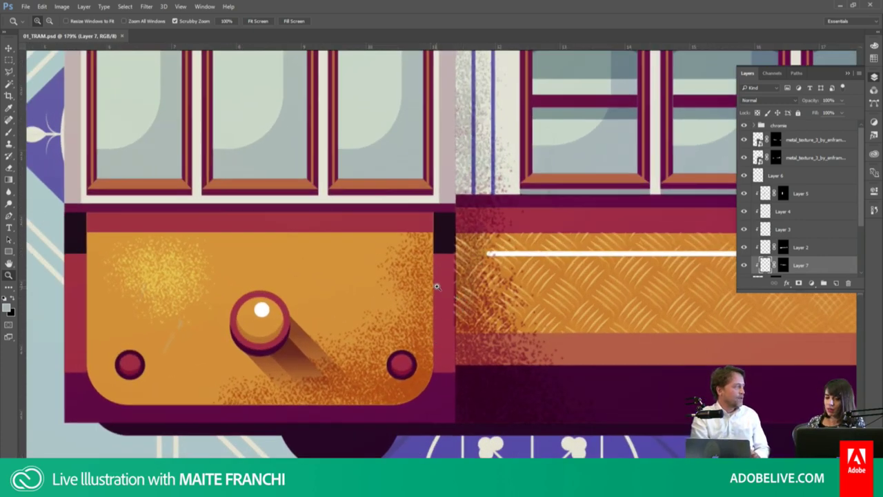
pyautogui.moveTo(473, 233); pyautogui.dragTo(504, 284)
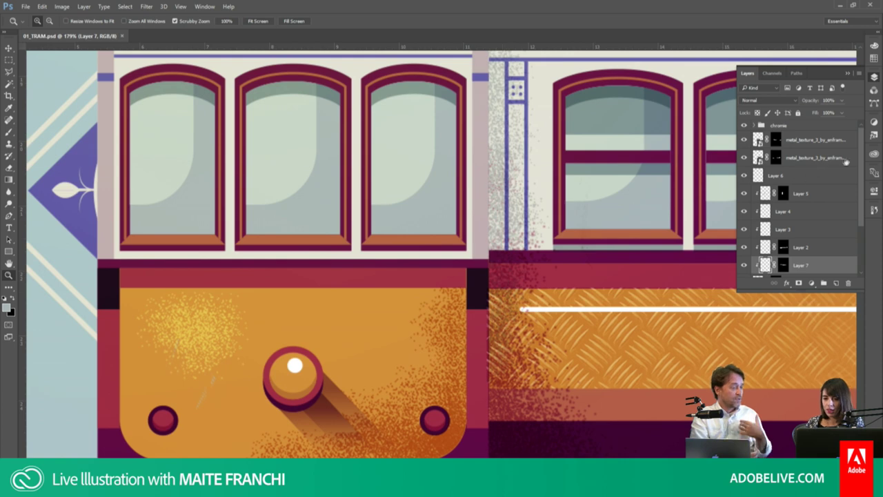
pyautogui.click(874, 154)
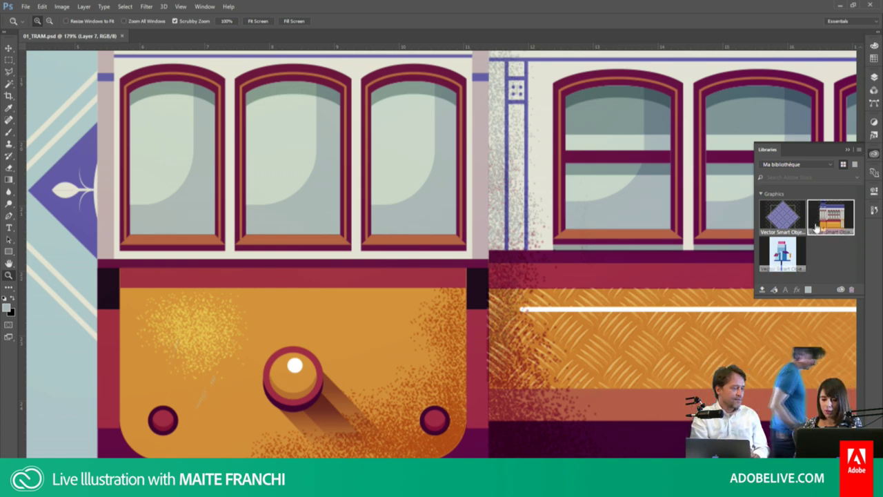
pyautogui.click(476, 158)
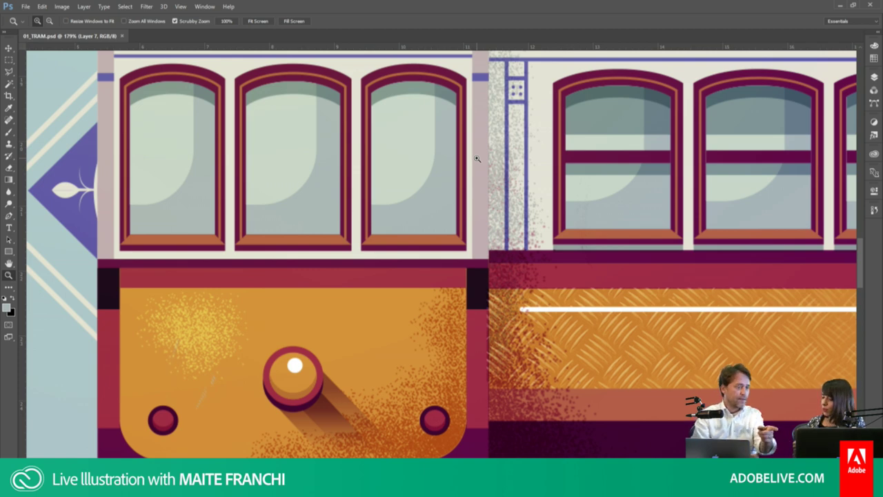
pyautogui.click(874, 156)
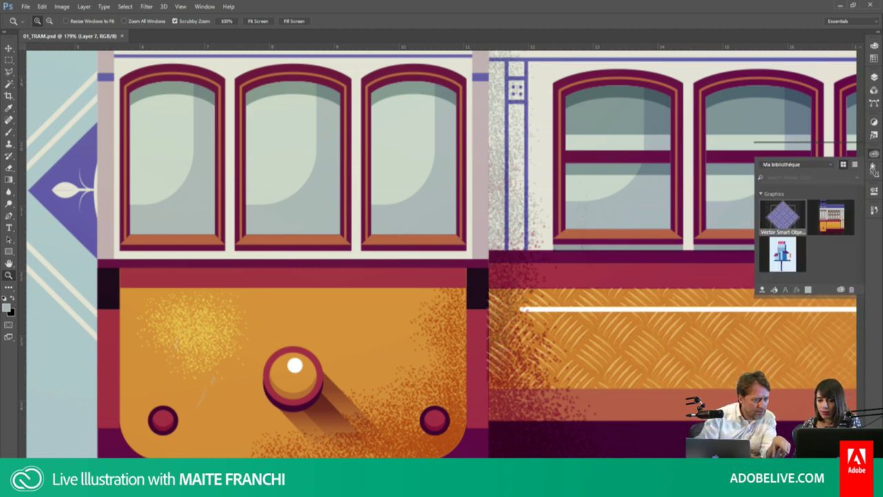
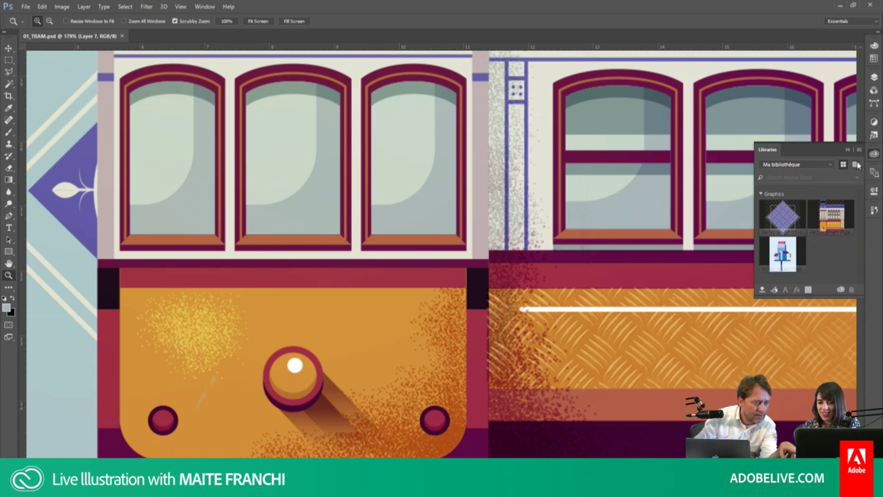
# Step: Show the Ma bibliothèque library menu with its Collaborate and Share Link options
pyautogui.click(860, 153)
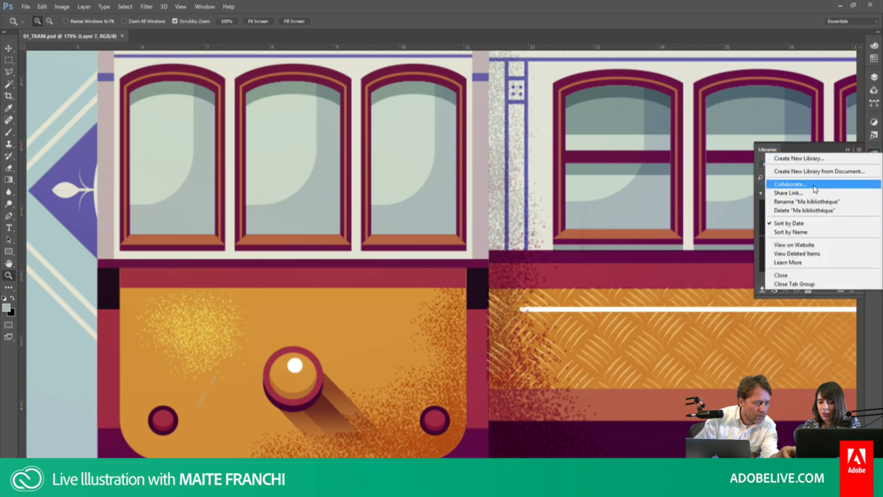
# Step: View Ma bibliothèque online via Collaborate, dismiss the share link dialog, and close all browser tabs
pyautogui.click(814, 188)
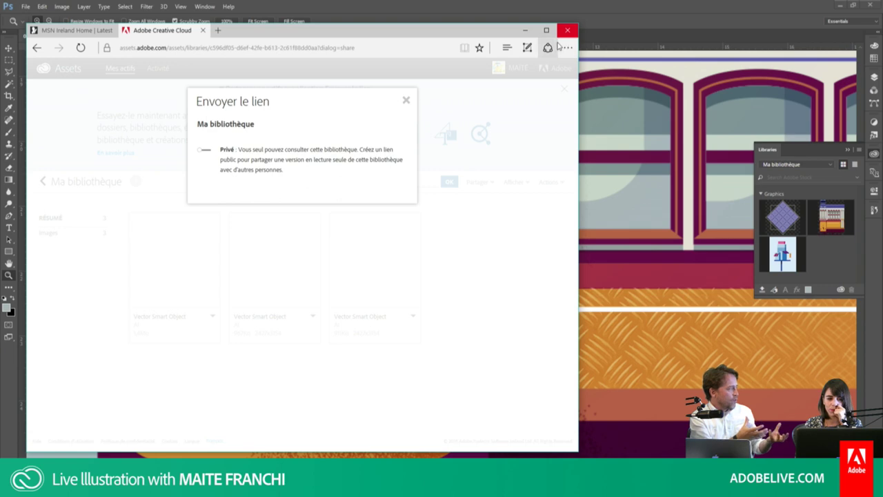
pyautogui.click(406, 102)
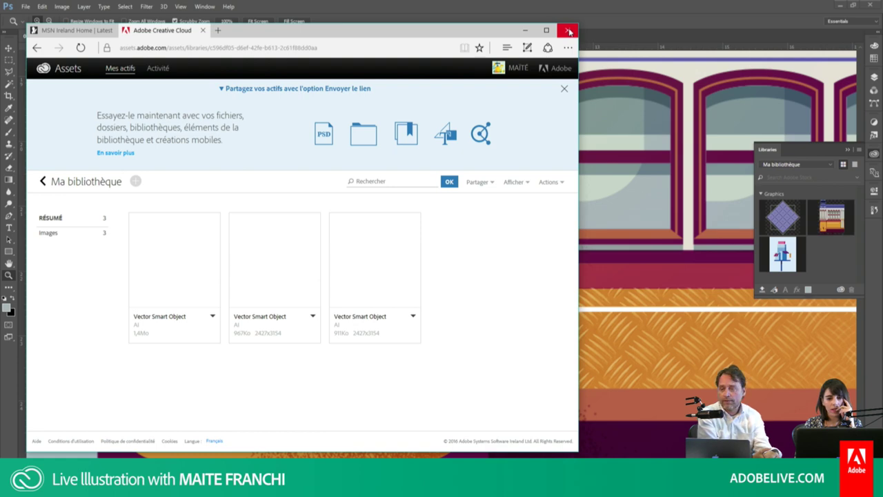
pyautogui.click(568, 32)
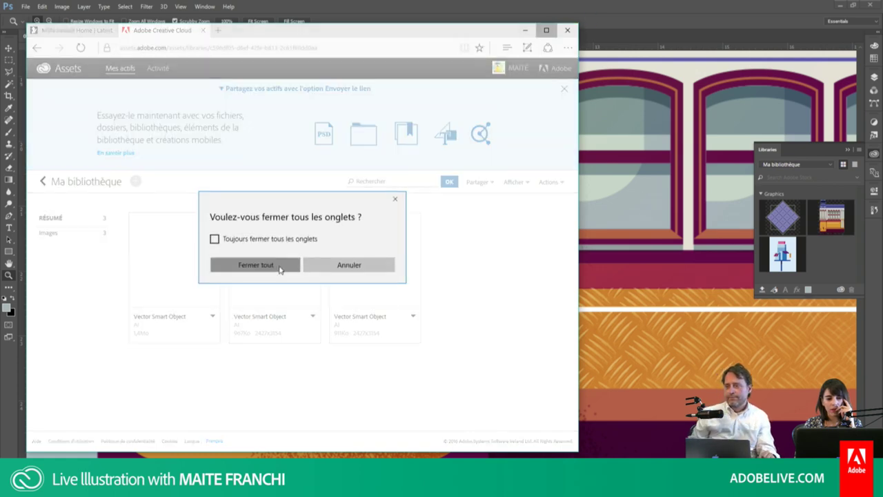
pyautogui.click(282, 266)
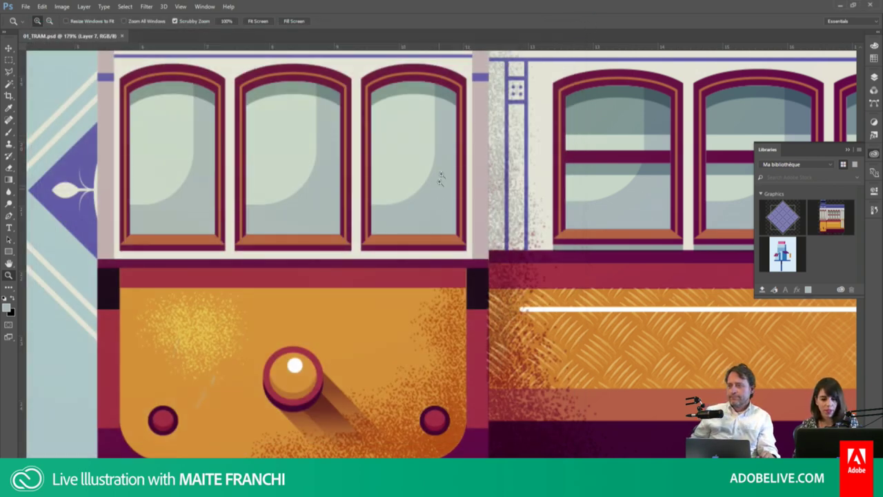
# Step: Show the Layers panel, check Layer 7's effect, and make the tram layer active
pyautogui.click(874, 77)
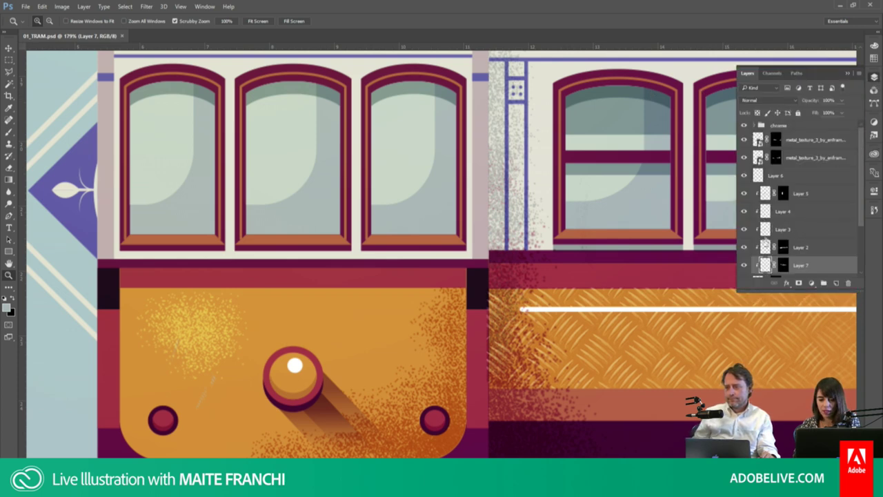
pyautogui.click(745, 266)
pyautogui.click(744, 267)
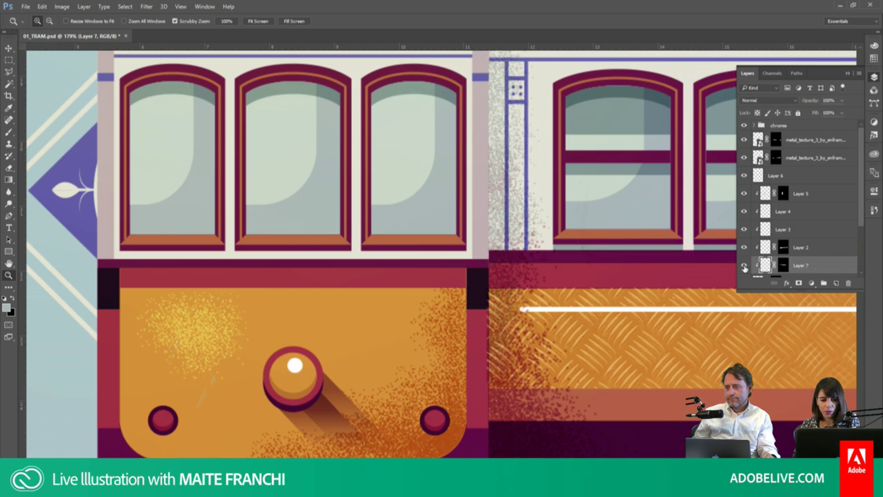
pyautogui.moveTo(861, 209); pyautogui.dragTo(861, 244)
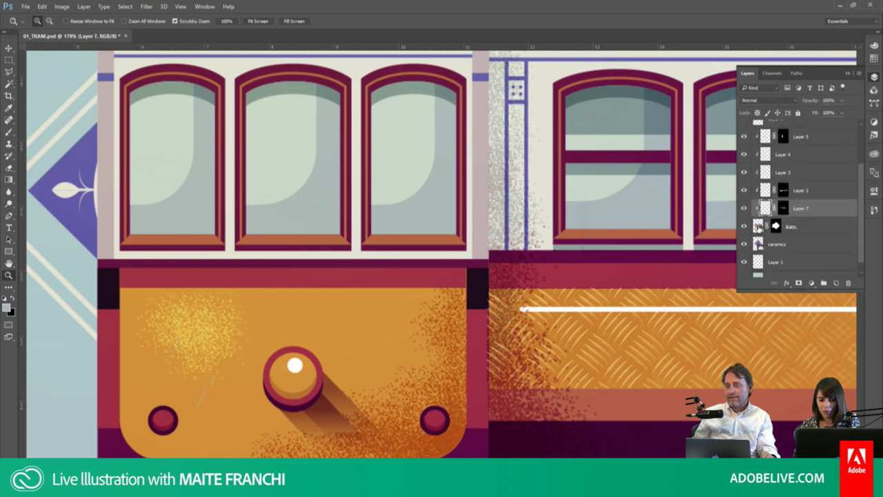
pyautogui.click(800, 225)
# Step: Magic Wand the window glass and add a new Layer 8 masked to that selection
pyautogui.press('w')
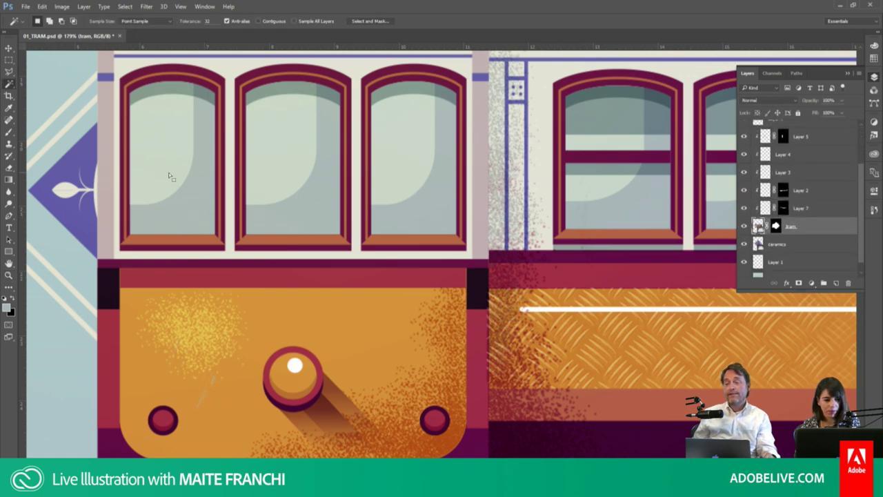
pyautogui.click(169, 177)
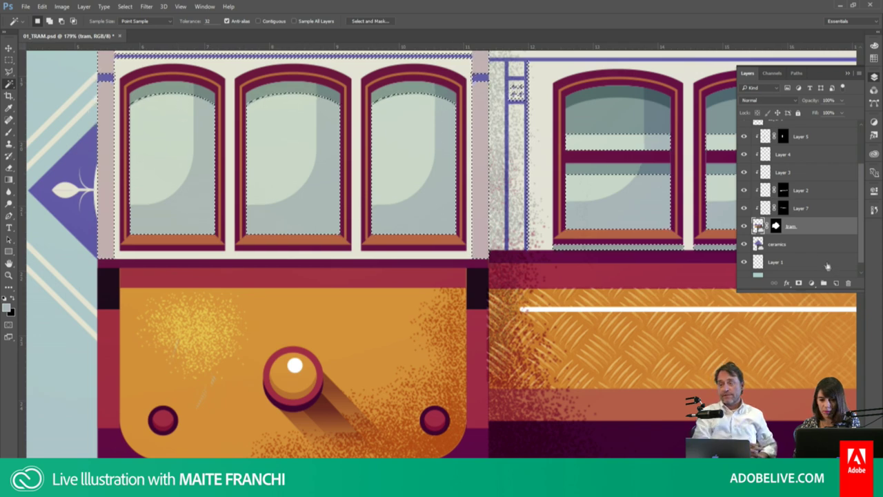
pyautogui.click(835, 283)
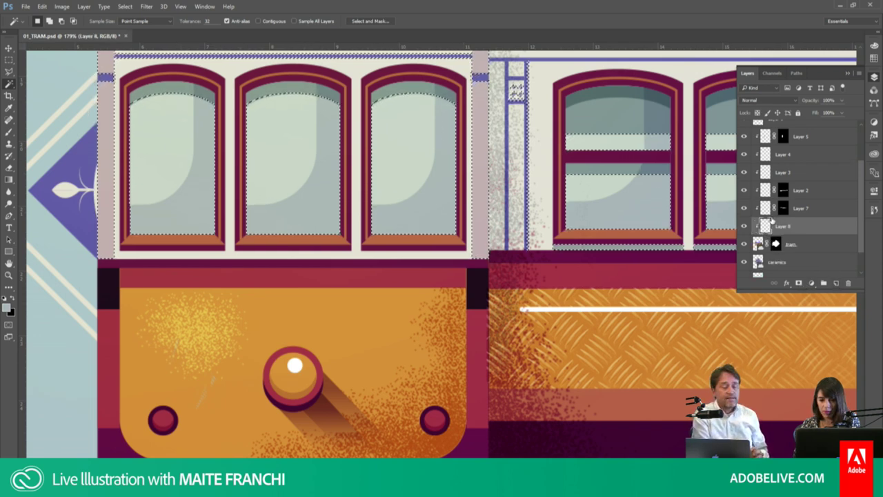
pyautogui.click(798, 283)
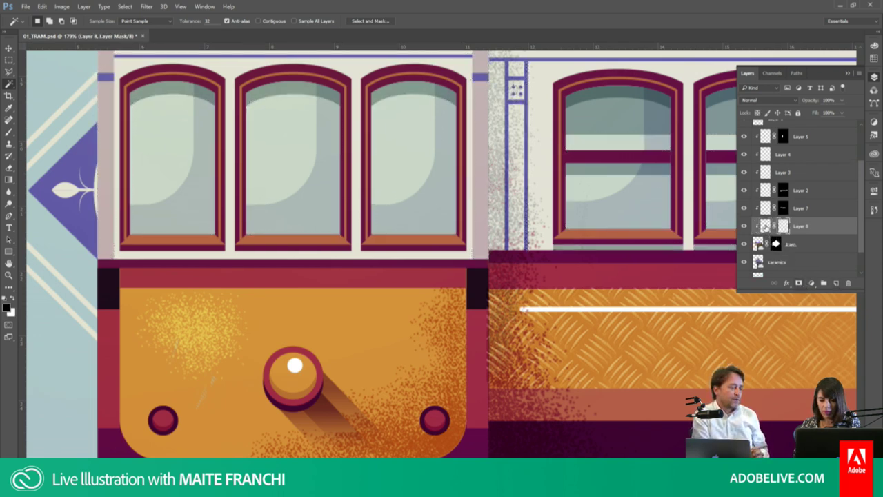
pyautogui.click(764, 227)
# Step: Stipple dark speckles into the middle window and set Layer 8 to Multiply
pyautogui.press('b')
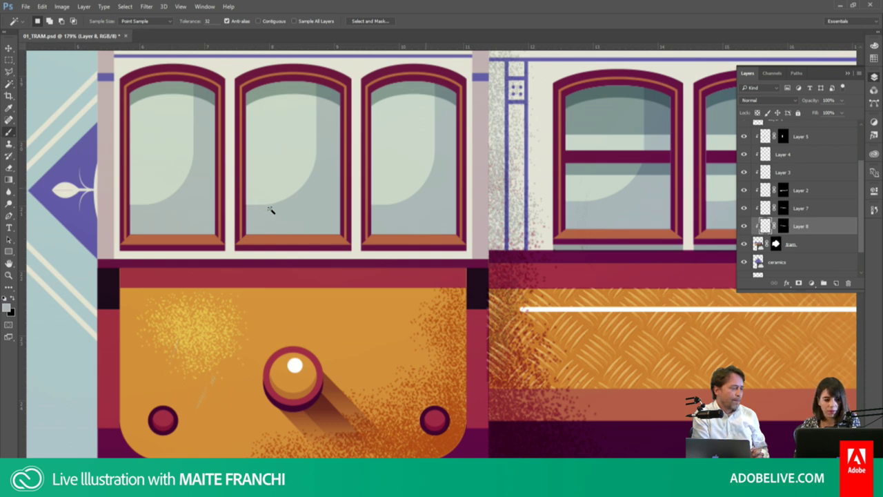
pyautogui.moveTo(270, 210); pyautogui.dragTo(321, 207)
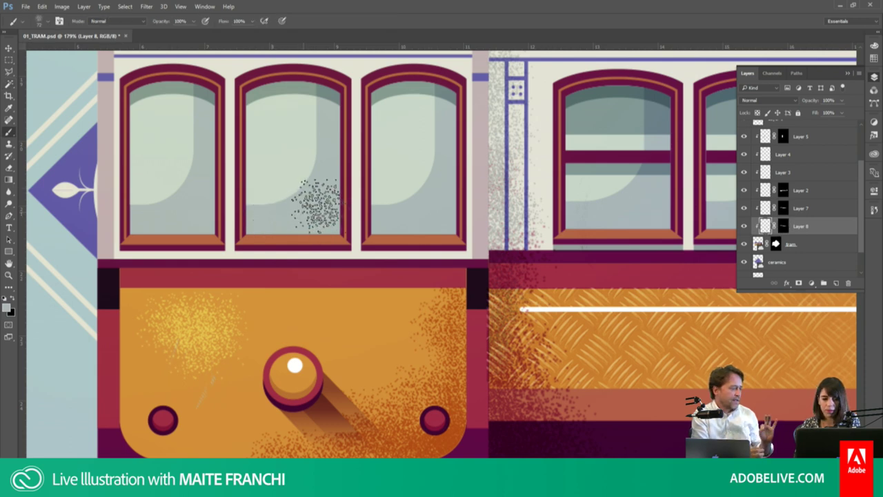
pyautogui.press('super')
pyautogui.press('super')
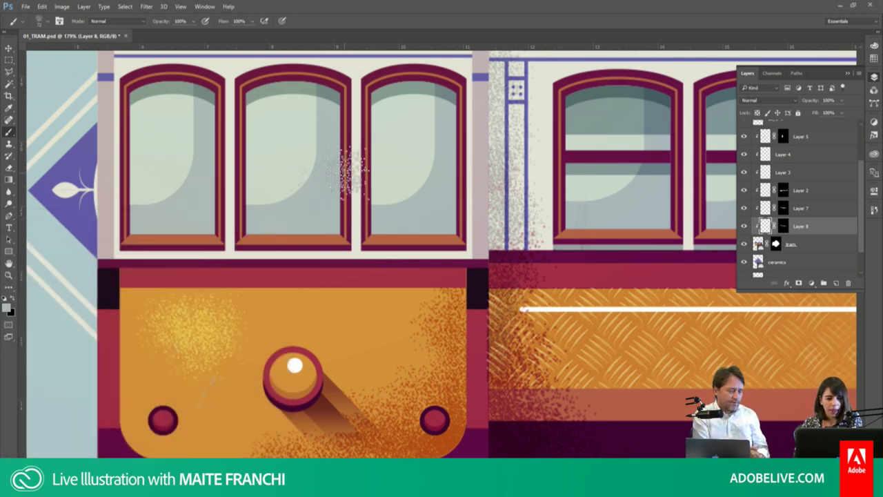
pyautogui.click(756, 102)
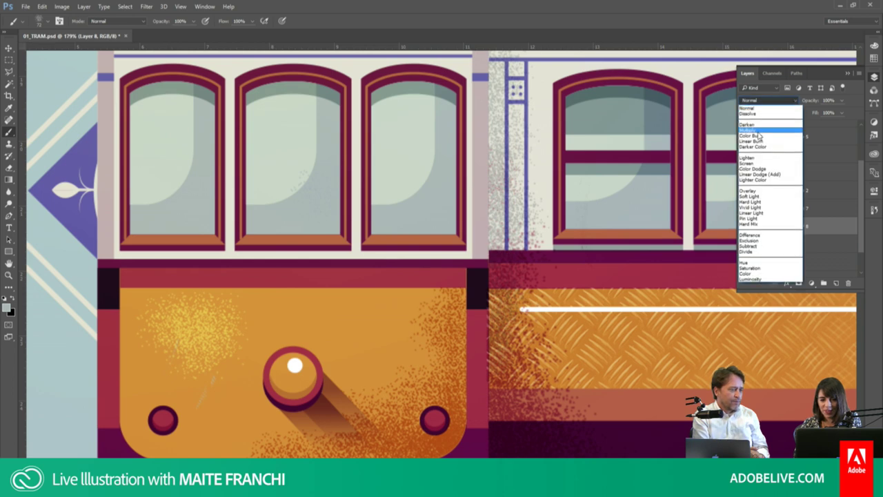
pyautogui.click(758, 132)
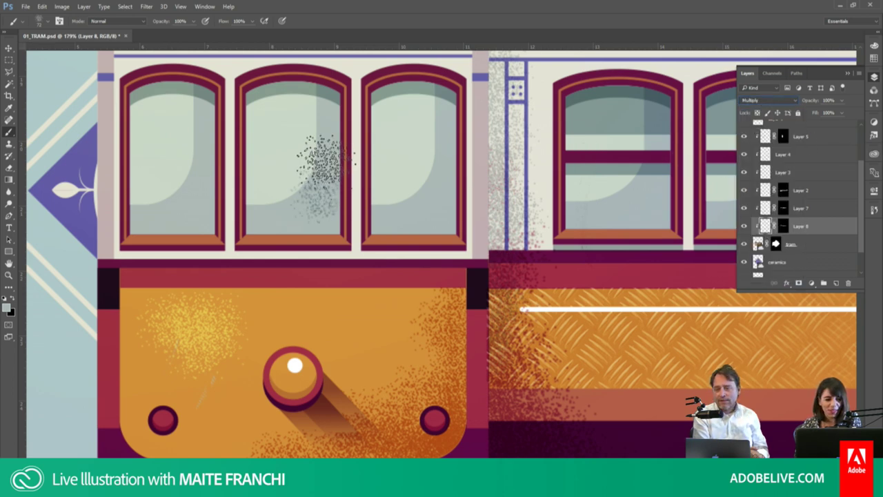
# Step: Sample a colour, resize the stipple brush, and grain the middle, third and first windows
pyautogui.press('alt')
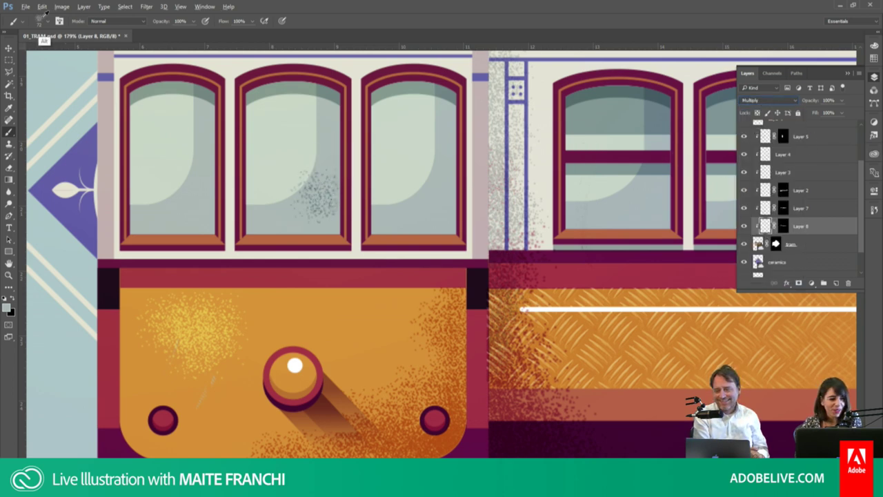
pyautogui.click(48, 22)
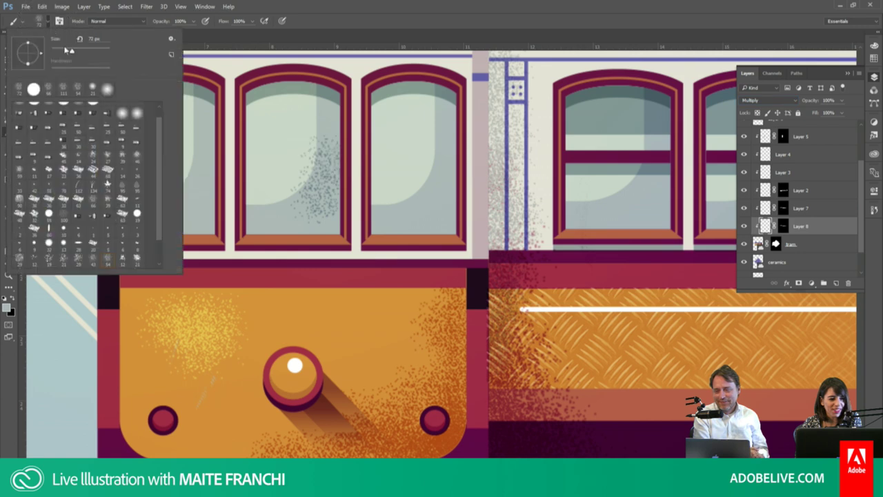
pyautogui.click(44, 25)
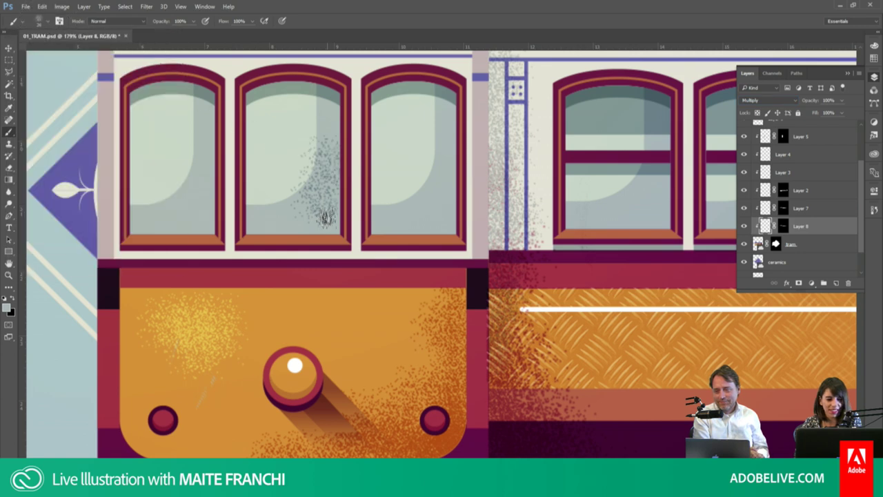
pyautogui.click(48, 24)
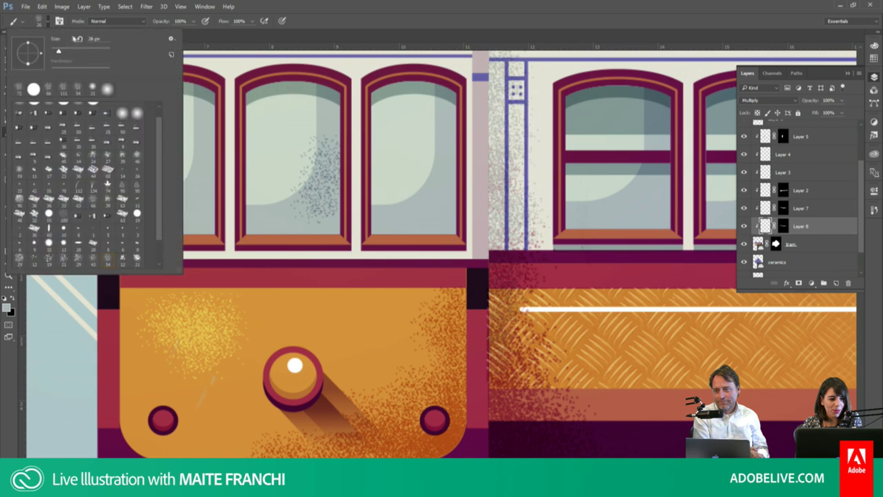
pyautogui.click(335, 207)
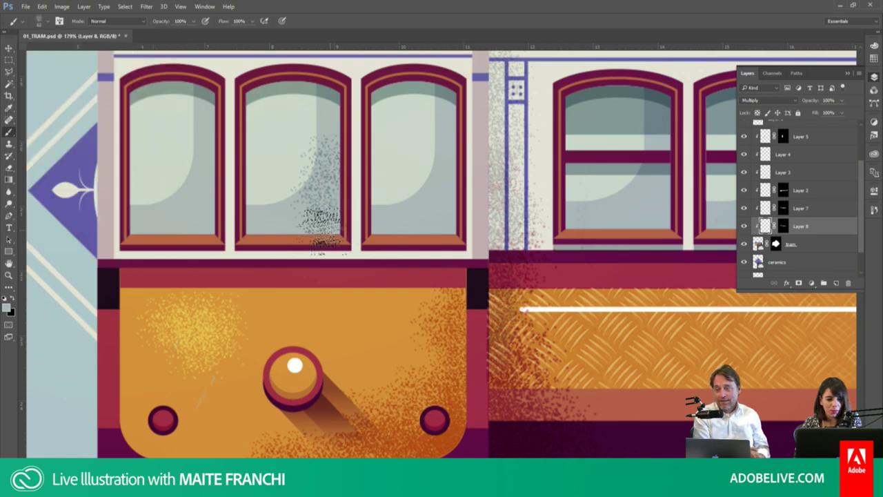
pyautogui.moveTo(310, 227)
pyautogui.mouseDown()
pyautogui.moveTo(338, 218)
pyautogui.moveTo(338, 234)
pyautogui.mouseUp()
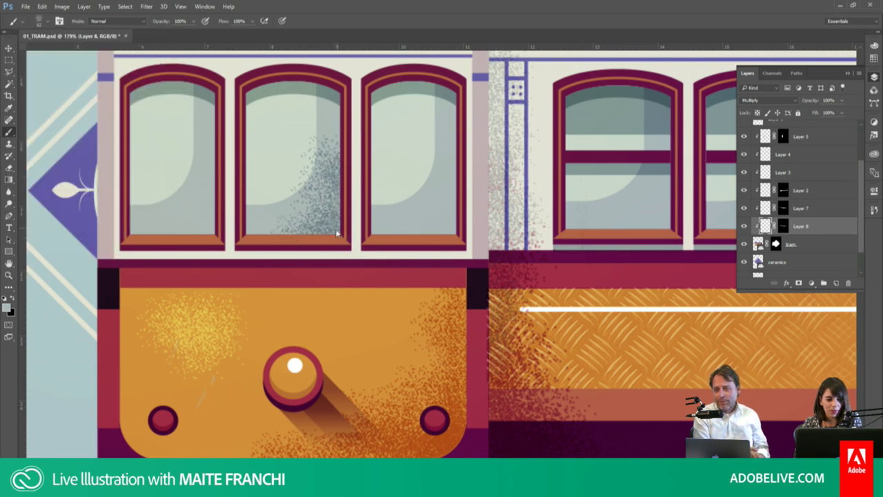
pyautogui.moveTo(434, 229); pyautogui.dragTo(396, 243)
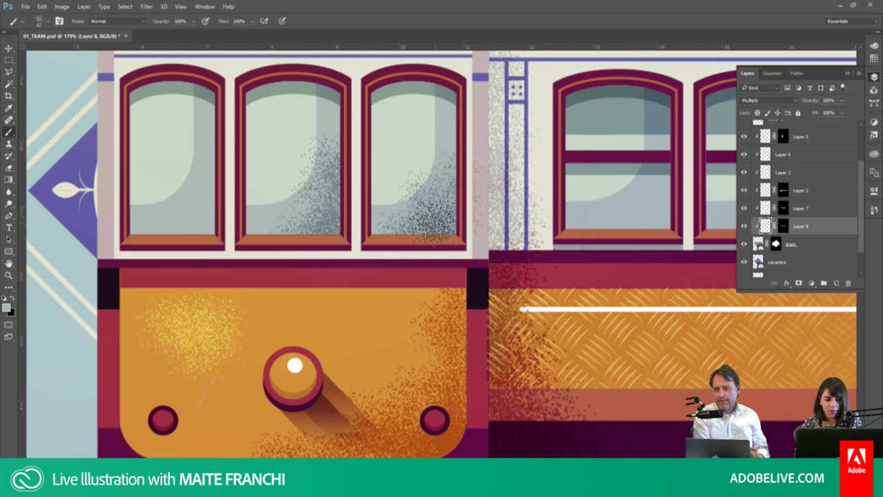
pyautogui.click(42, 21)
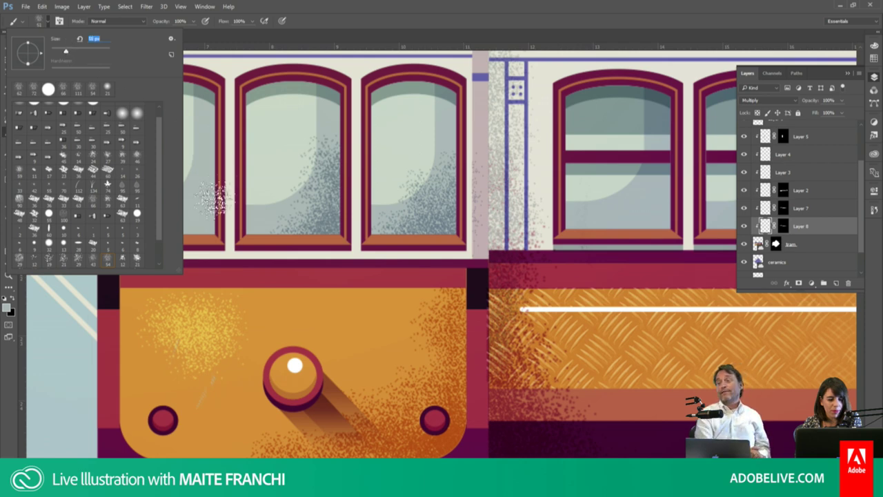
pyautogui.click(213, 197)
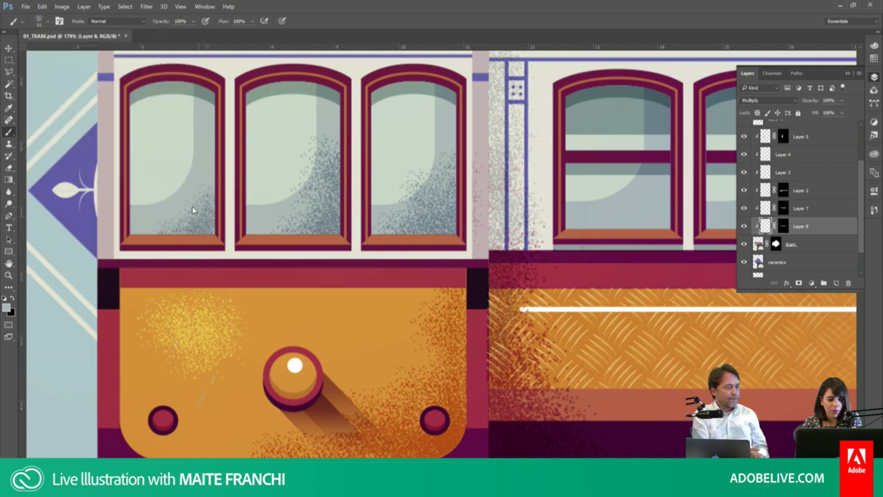
pyautogui.moveTo(213, 198)
pyautogui.mouseDown()
pyautogui.moveTo(210, 138)
pyautogui.moveTo(187, 200)
pyautogui.moveTo(156, 235)
pyautogui.mouseUp()
pyautogui.hotkey('ctrl', '-')
pyautogui.hotkey('ctrl', '-')
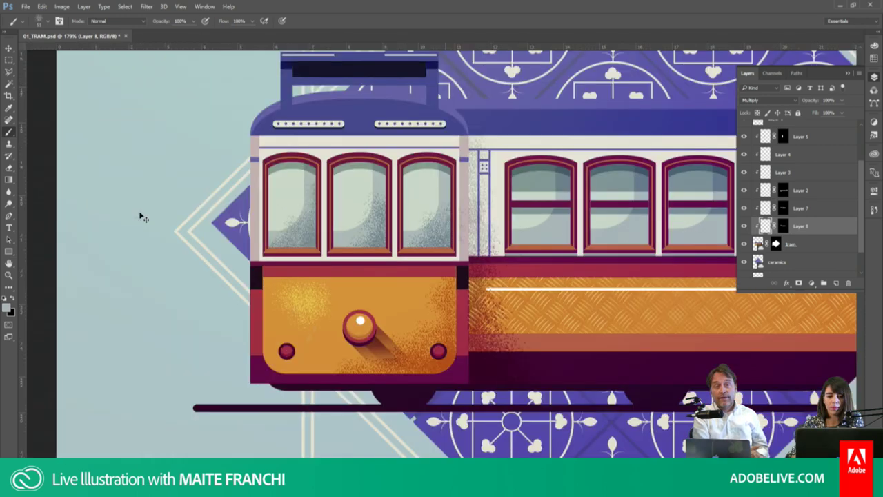
pyautogui.hotkey('ctrl', '-')
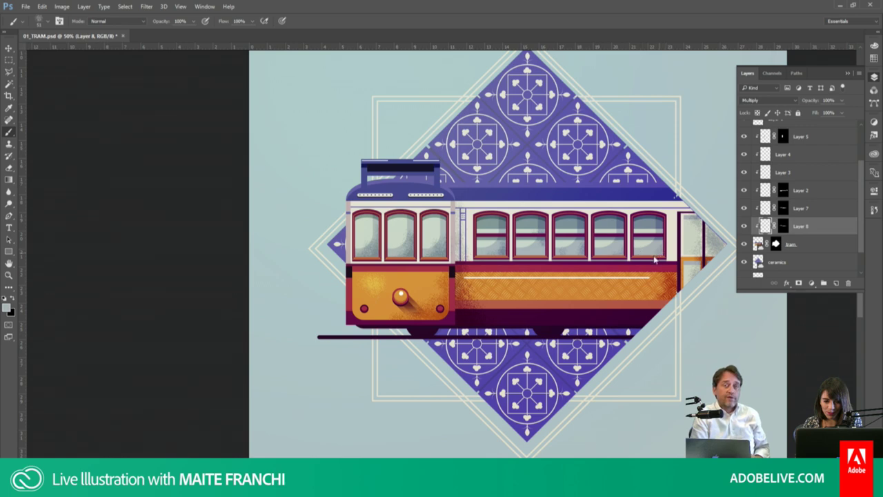
# Step: Add a new layer above Layer 5 and clip it to Layer 5
pyautogui.click(805, 142)
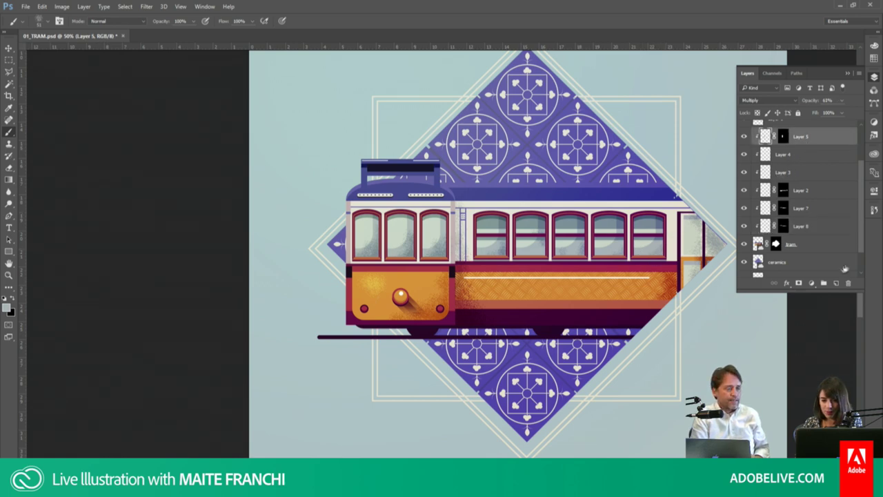
pyautogui.click(836, 284)
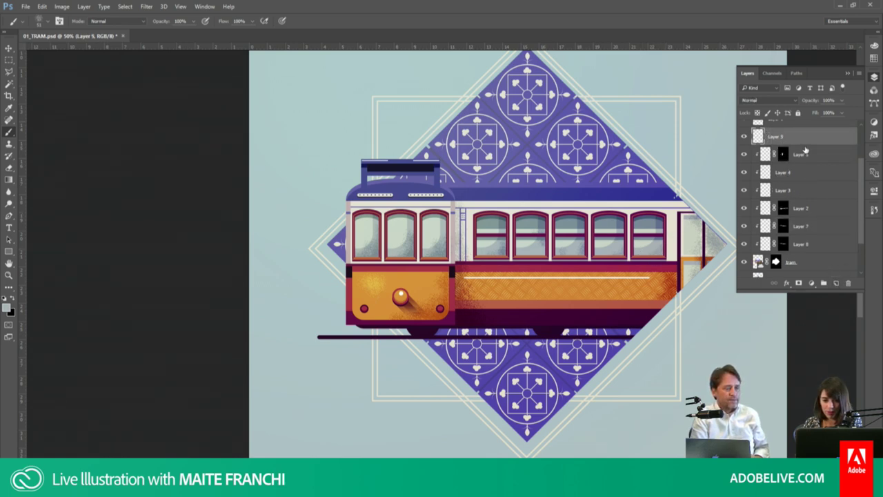
pyautogui.keyDown('alt'); pyautogui.click(806, 145); pyautogui.keyUp('alt')
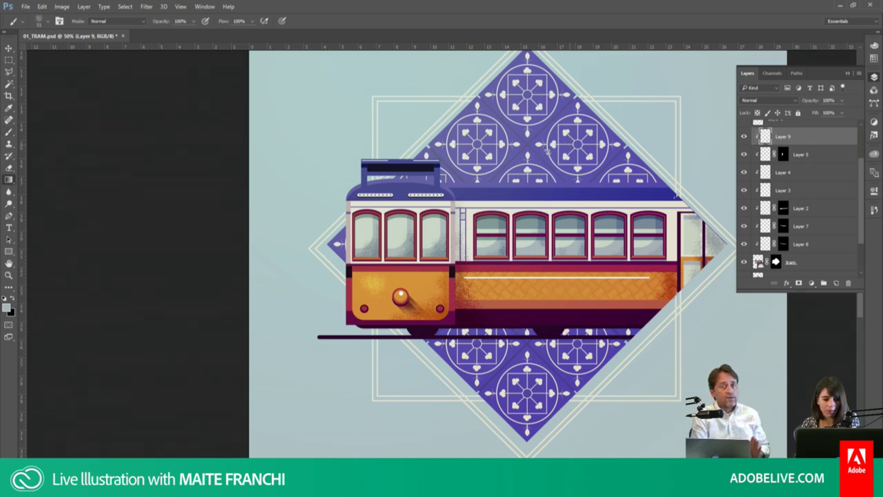
# Step: Sample orange db9437 from the tram front and drag a gradient across the tram
pyautogui.press('g')
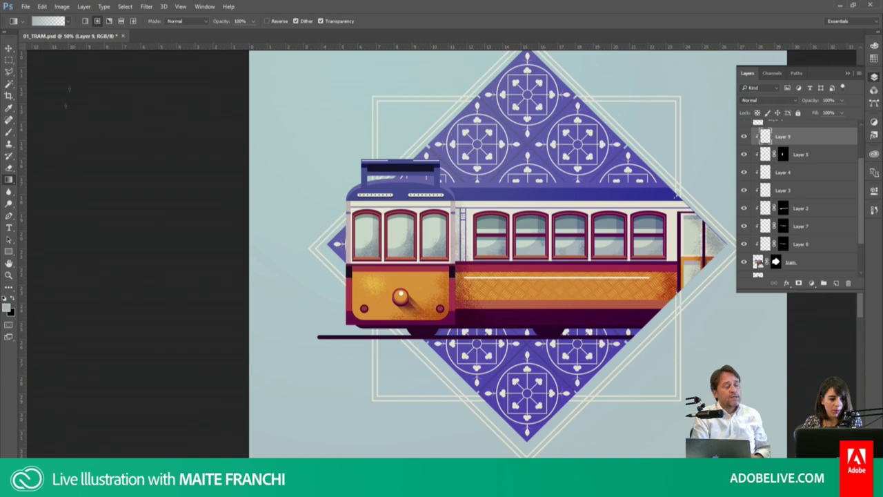
pyautogui.click(7, 308)
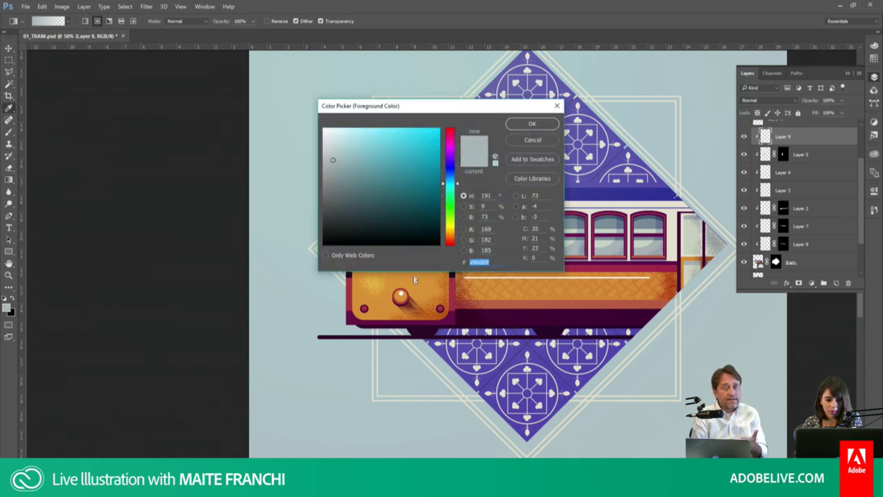
pyautogui.click(418, 281)
pyautogui.click(521, 129)
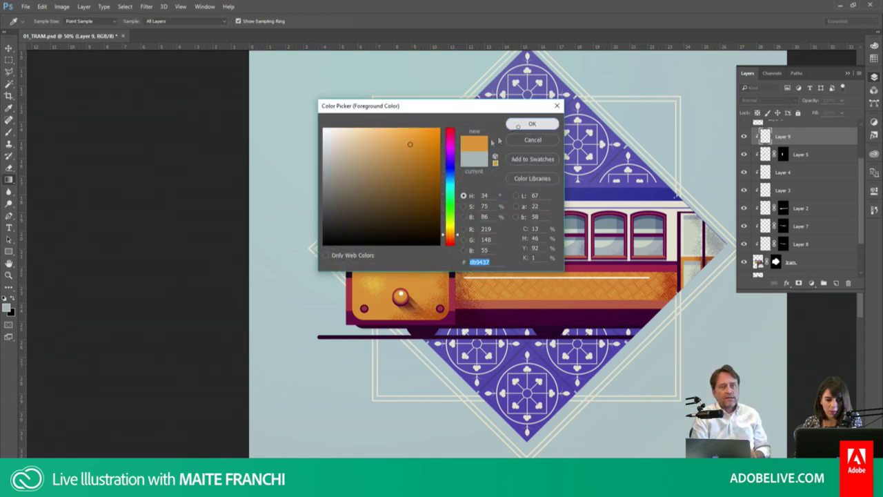
pyautogui.press('Return')
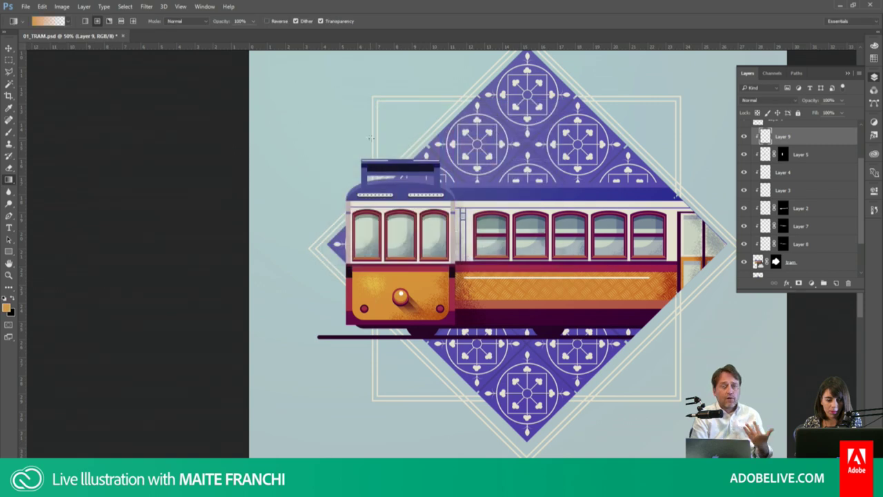
pyautogui.moveTo(414, 227); pyautogui.dragTo(531, 228)
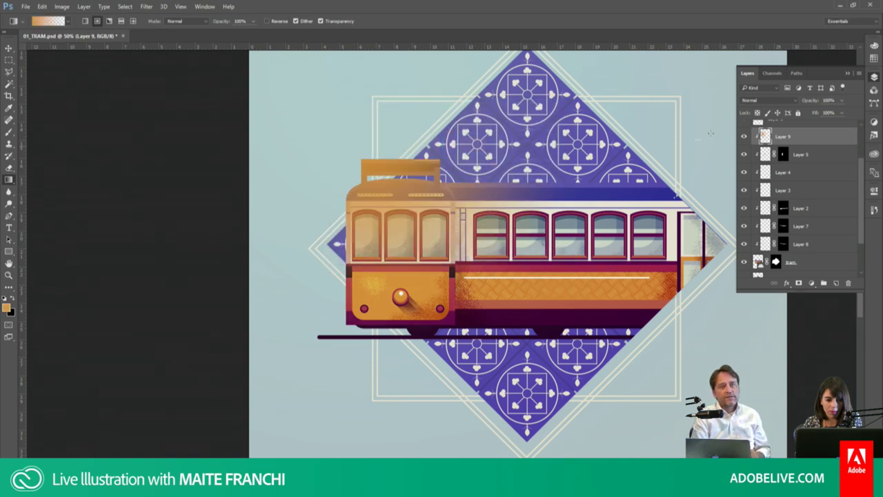
# Step: Blend Layer 9 as Soft Light at reduced opacity, then reselect the tram layer
pyautogui.click(766, 100)
pyautogui.click(758, 195)
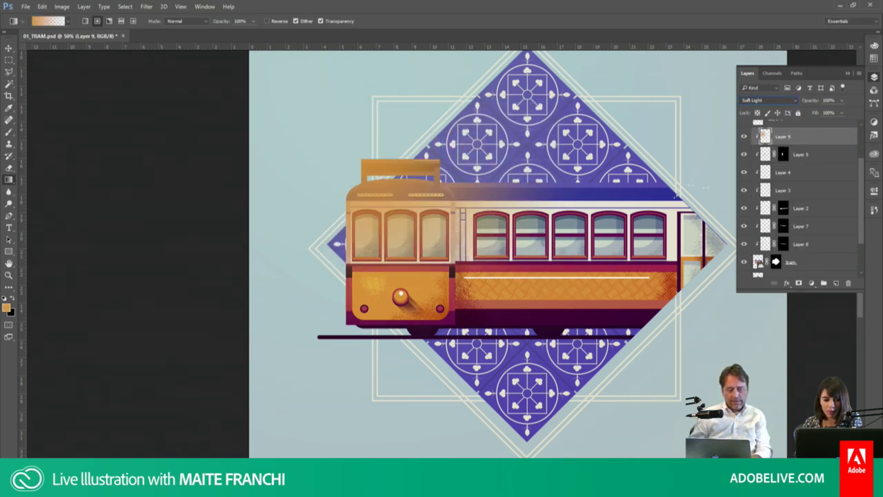
pyautogui.click(841, 101)
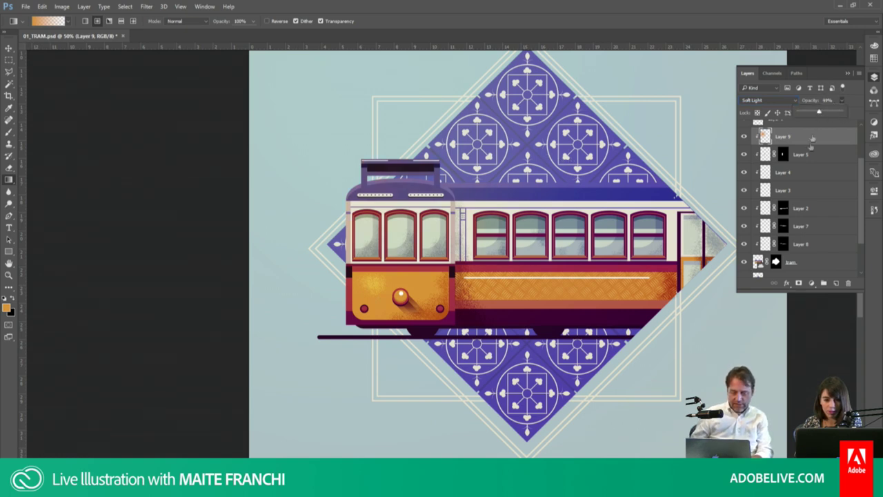
pyautogui.click(763, 262)
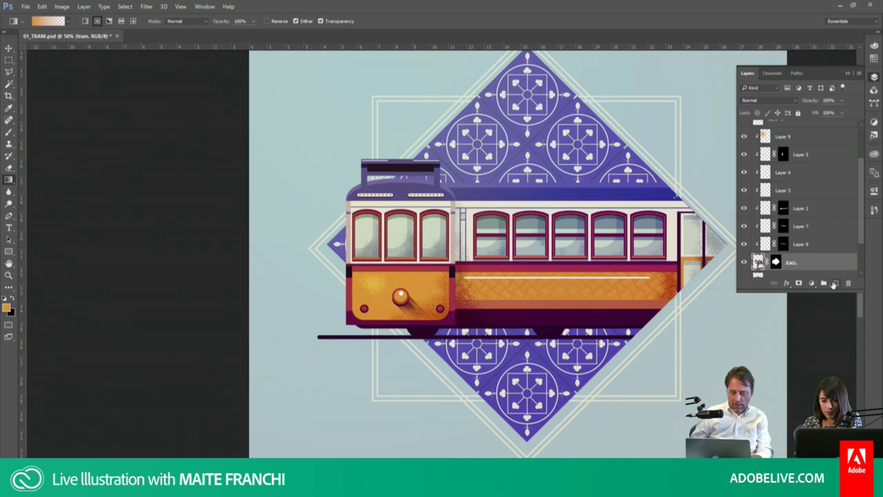
# Step: Add Layer 10 masked to a Magic Wand selection of the upper purple roof band
pyautogui.click(834, 283)
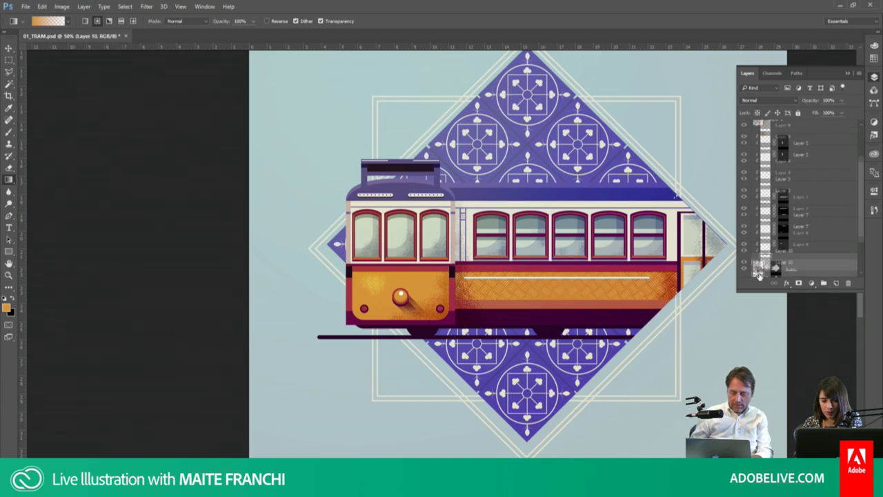
pyautogui.press('w')
pyautogui.click(642, 189)
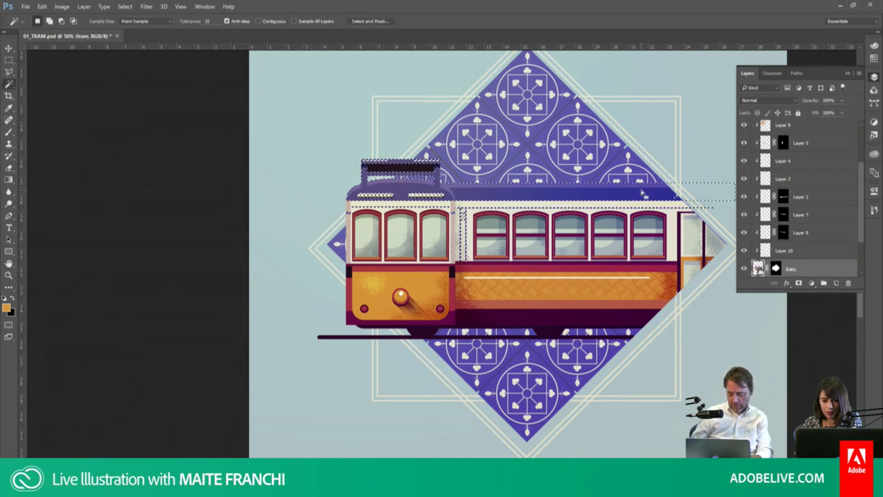
pyautogui.click(793, 250)
pyautogui.click(811, 283)
pyautogui.click(764, 252)
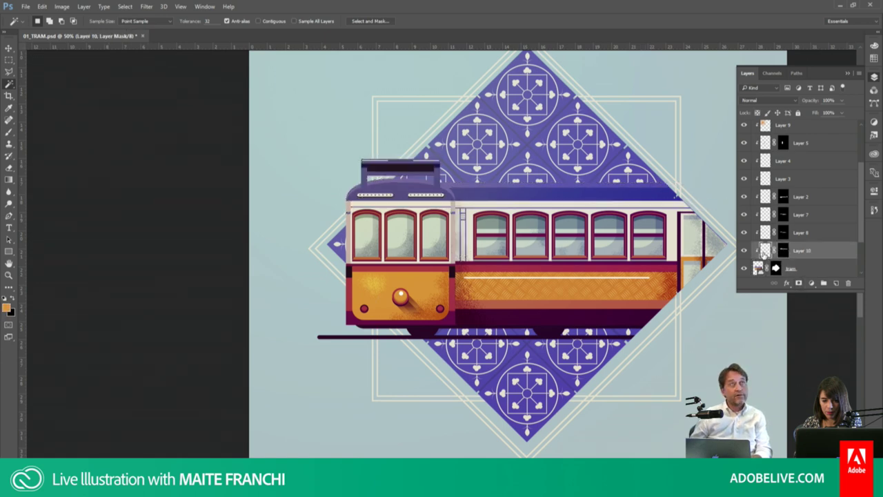
# Step: Switch to the textured brush and reload Layer 10's mask as a selection
pyautogui.press('b')
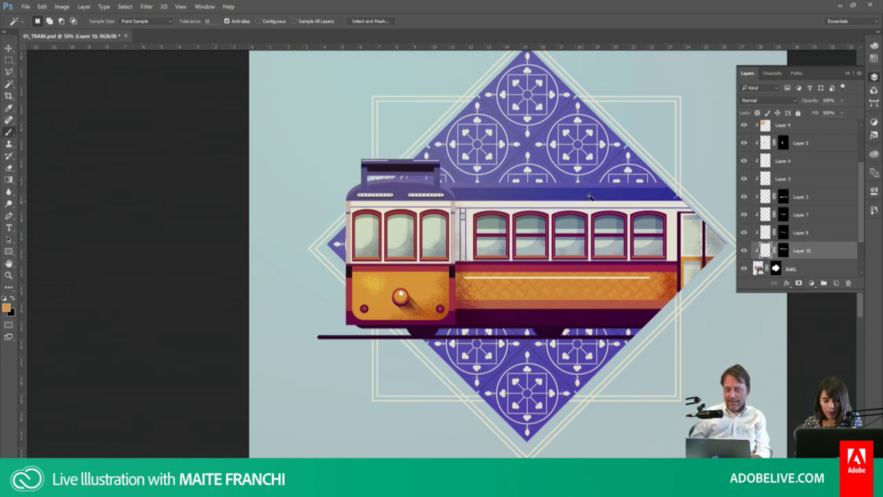
pyautogui.press('alt')
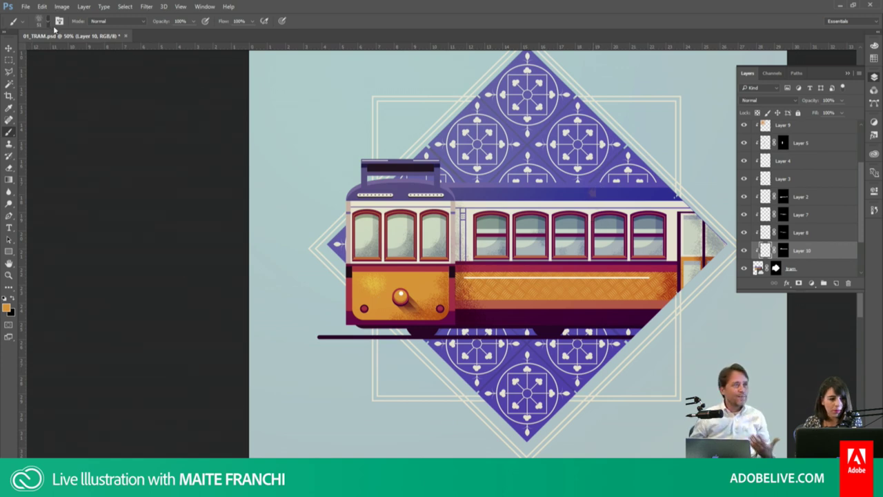
pyautogui.click(47, 21)
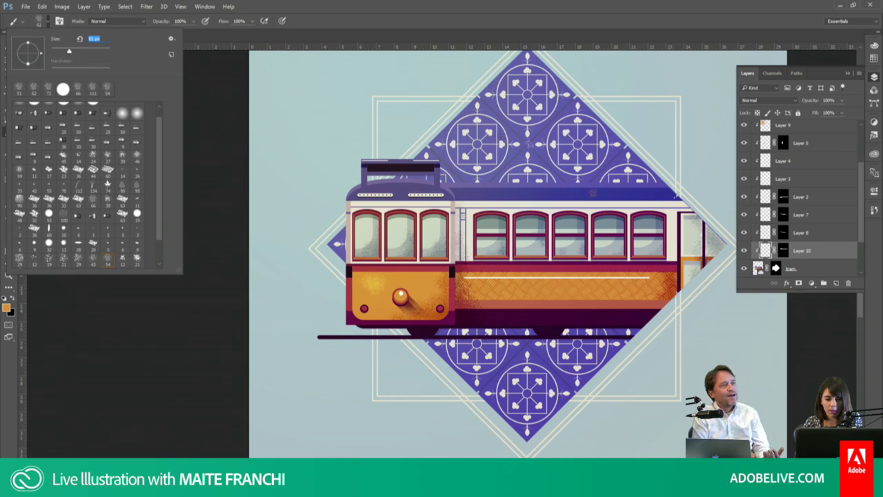
pyautogui.click(687, 176)
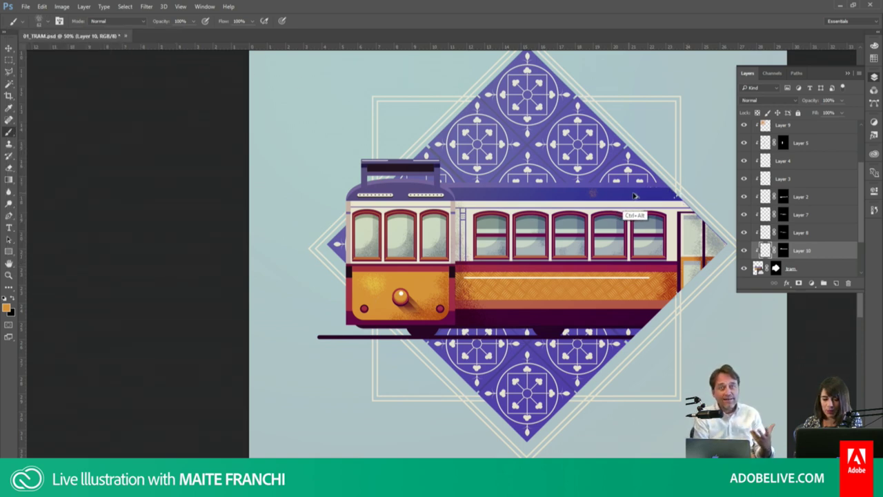
pyautogui.keyDown('ctrl'); pyautogui.click(764, 251); pyautogui.keyUp('ctrl')
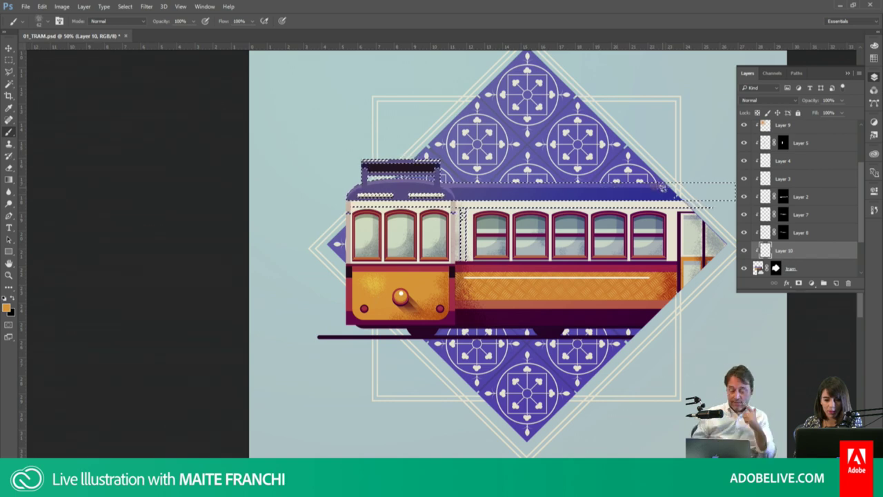
pyautogui.press('e')
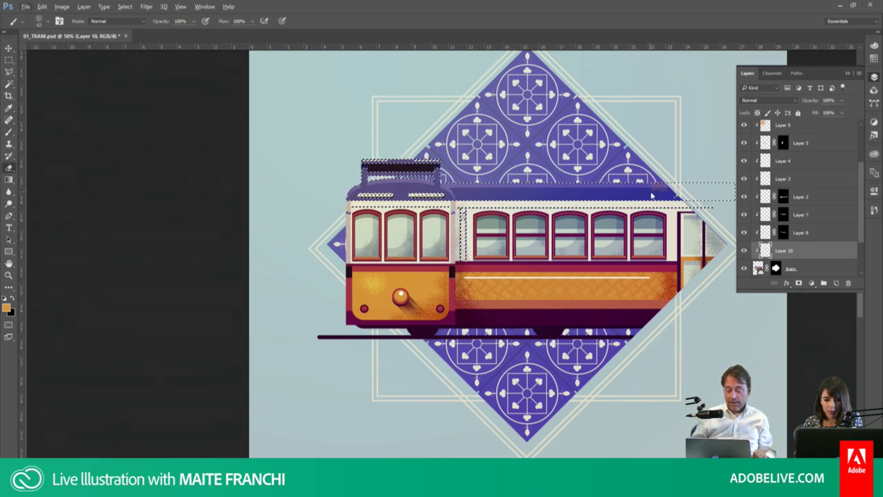
pyautogui.hotkey('alt', 'e')
pyautogui.press('Escape')
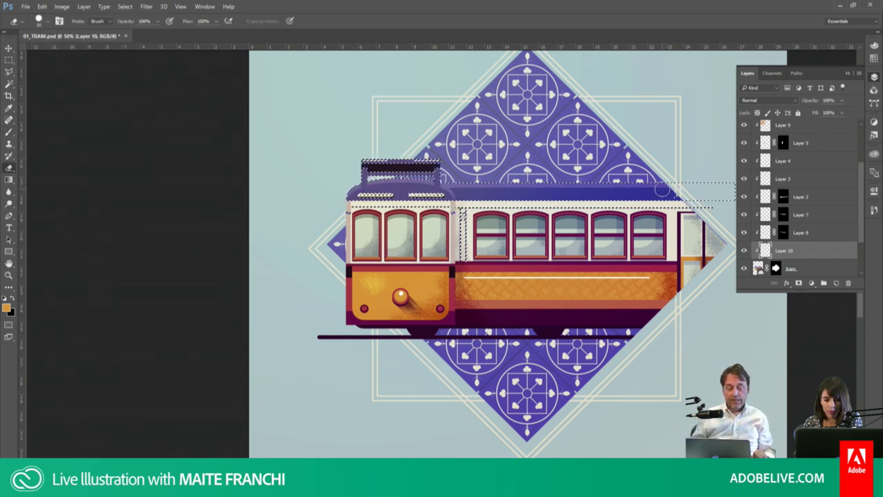
pyautogui.press('b')
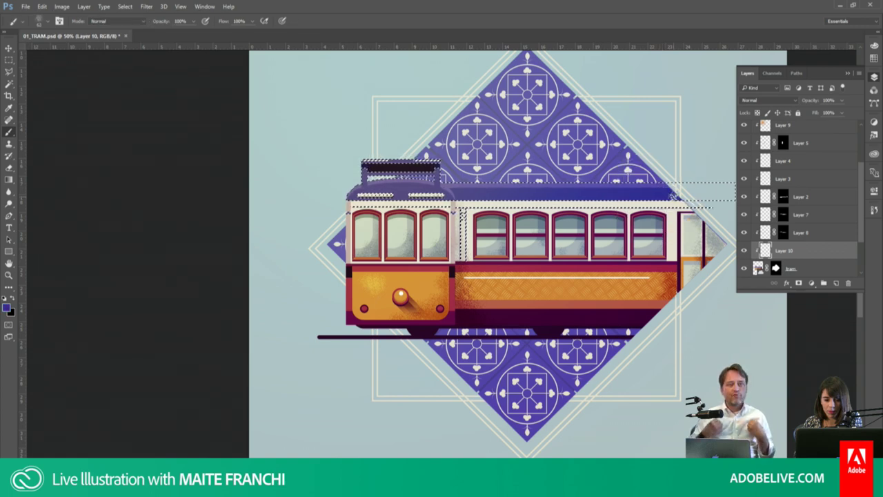
# Step: Blend the roof shading as Multiply at 62% opacity and drop the selection
pyautogui.click(759, 100)
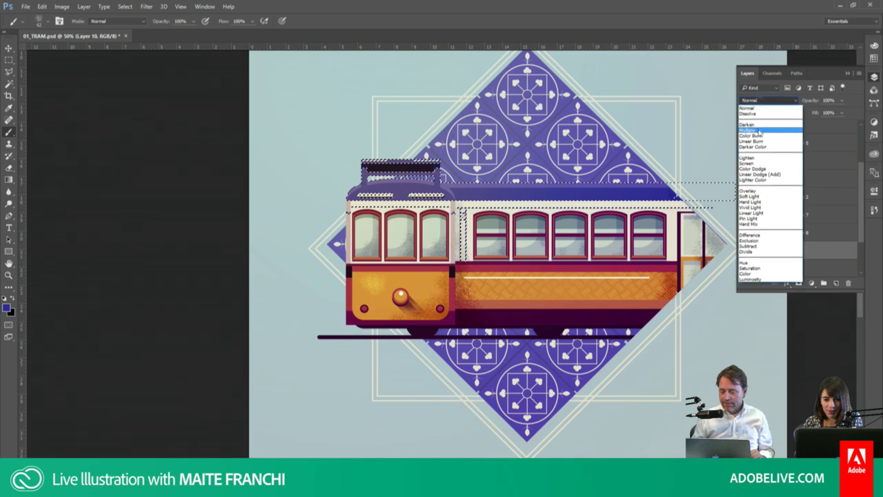
pyautogui.click(757, 133)
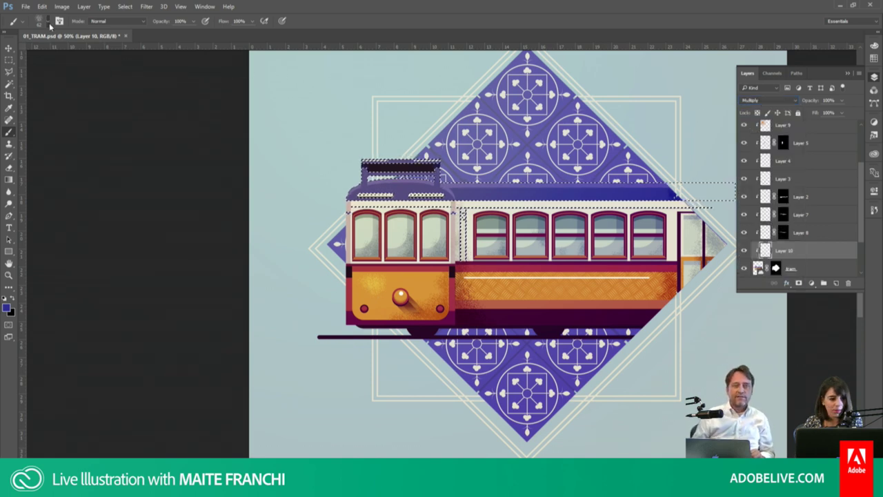
pyautogui.rightClick(69, 45)
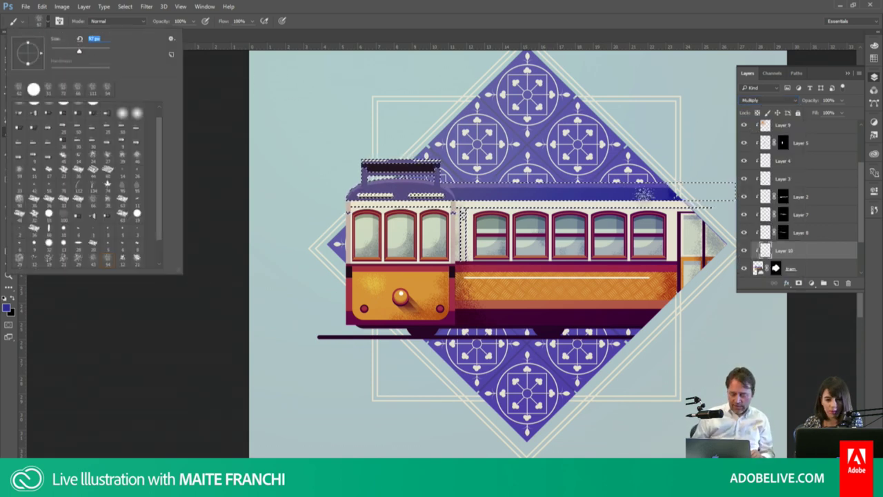
pyautogui.press('Return')
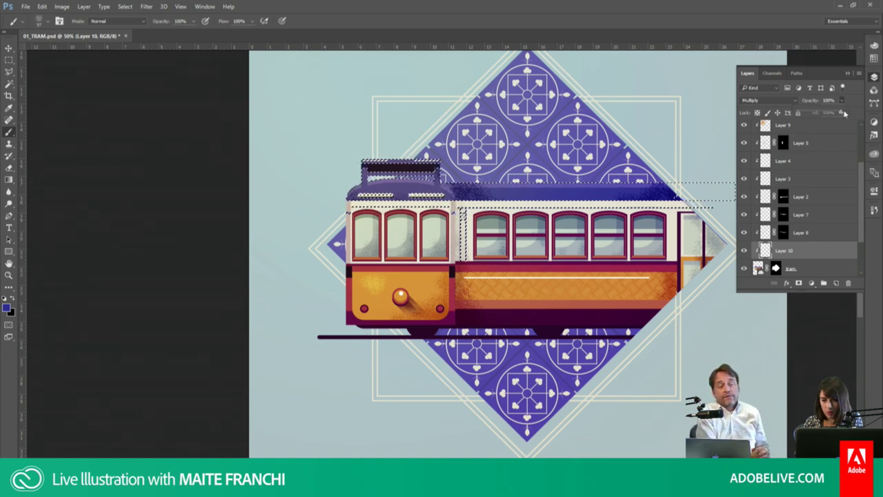
pyautogui.moveTo(841, 100); pyautogui.dragTo(827, 113)
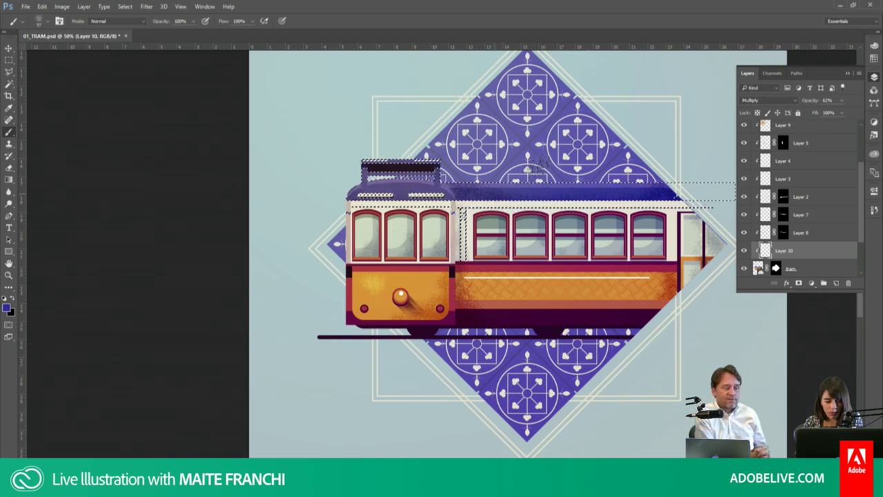
pyautogui.hotkey('ctrl', 'd')
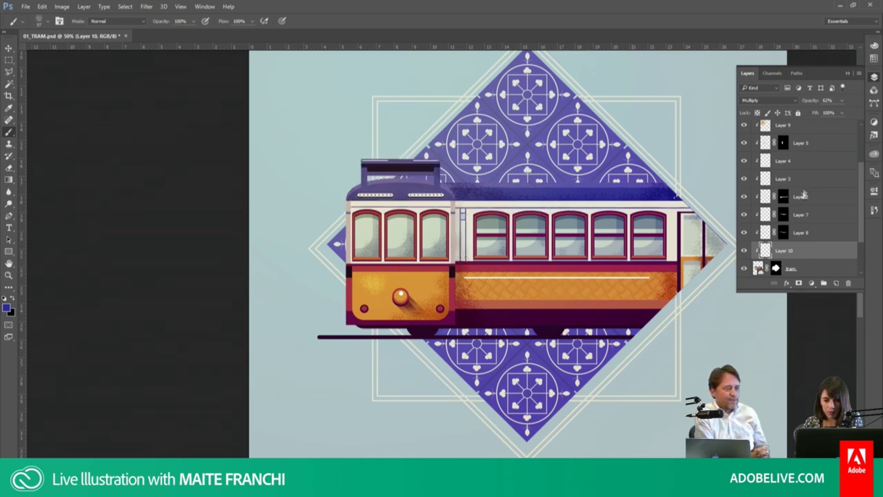
# Step: Magic Wand the tram's windows and add Layer 11 masked to them
pyautogui.click(786, 268)
pyautogui.press('w')
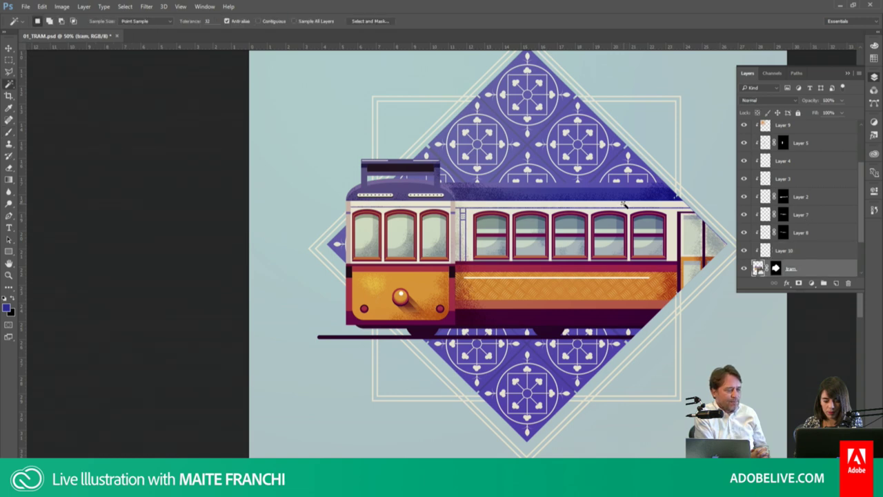
pyautogui.click(627, 207)
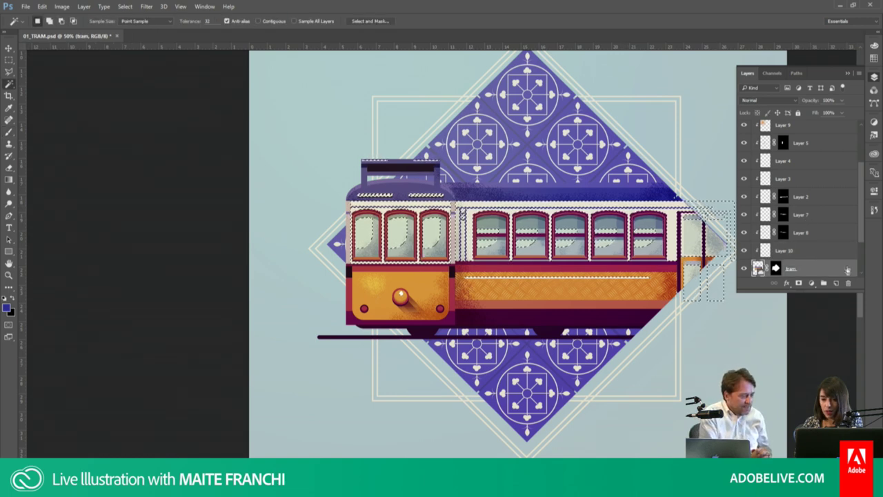
pyautogui.click(798, 283)
pyautogui.click(798, 282)
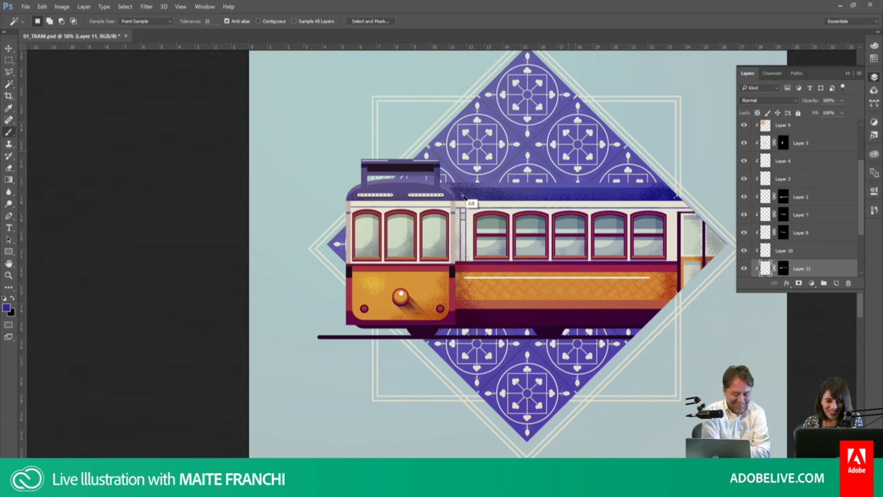
# Step: Sample cream from the artwork with the Brush and set Layer 11 to Multiply
pyautogui.press('b')
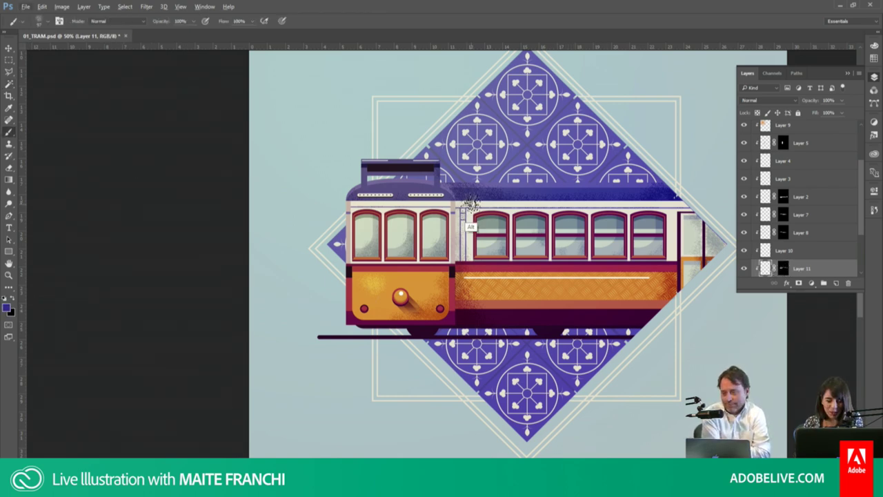
pyautogui.keyDown('alt'); pyautogui.click(474, 203); pyautogui.keyUp('alt')
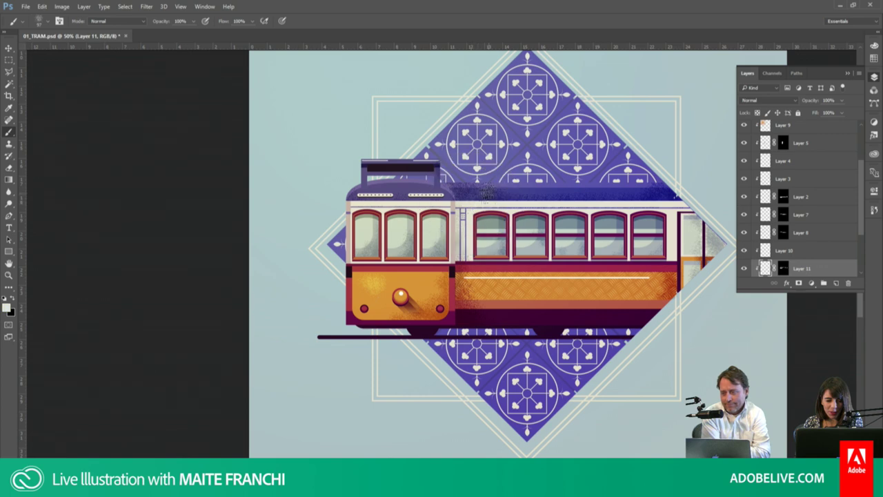
pyautogui.click(768, 100)
pyautogui.click(755, 135)
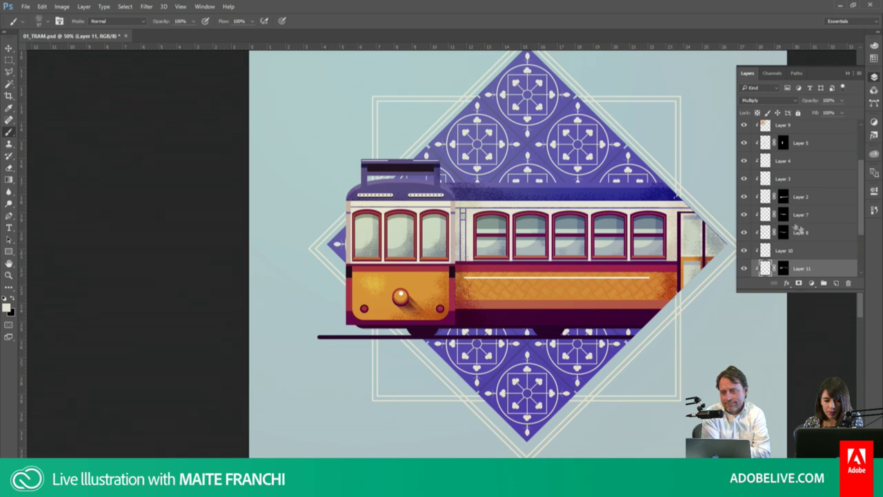
pyautogui.scroll(-2, 773, 257)
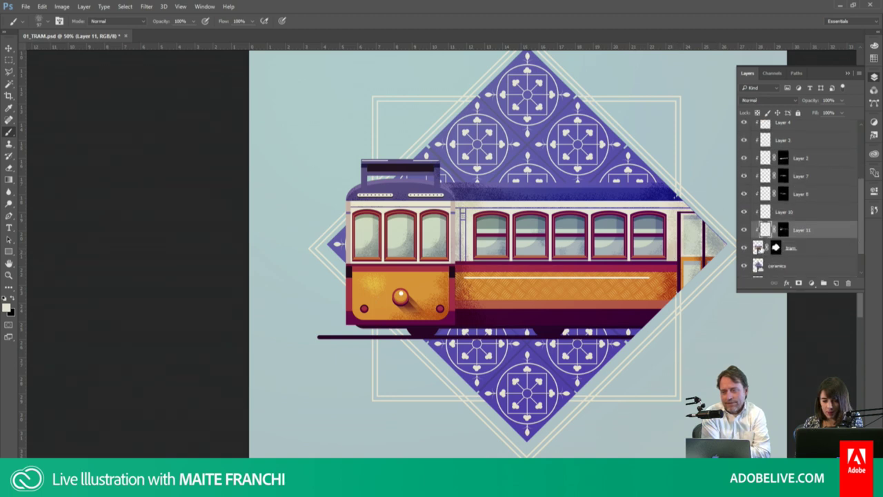
# Step: Reselect the tram at Magic Wand tolerance 10 and add Layer 12 masked to it
pyautogui.click(758, 247)
pyautogui.press('w')
pyautogui.click(567, 323)
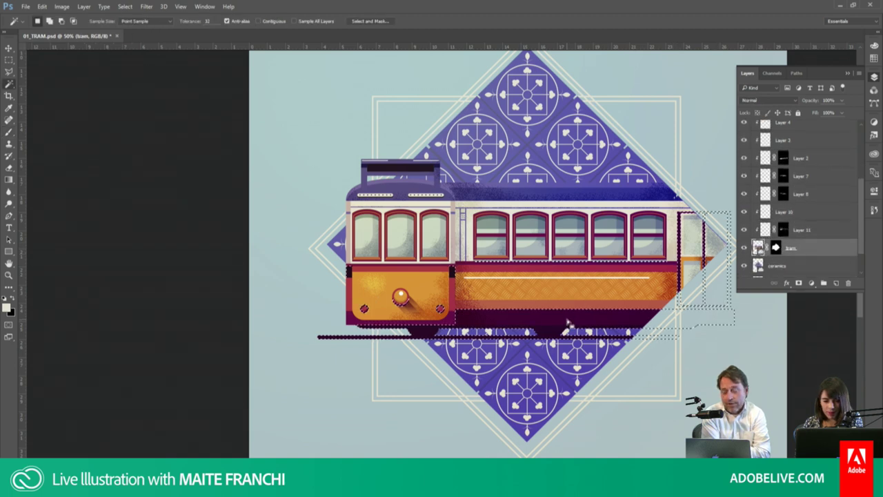
pyautogui.doubleClick(207, 21)
pyautogui.write('10')
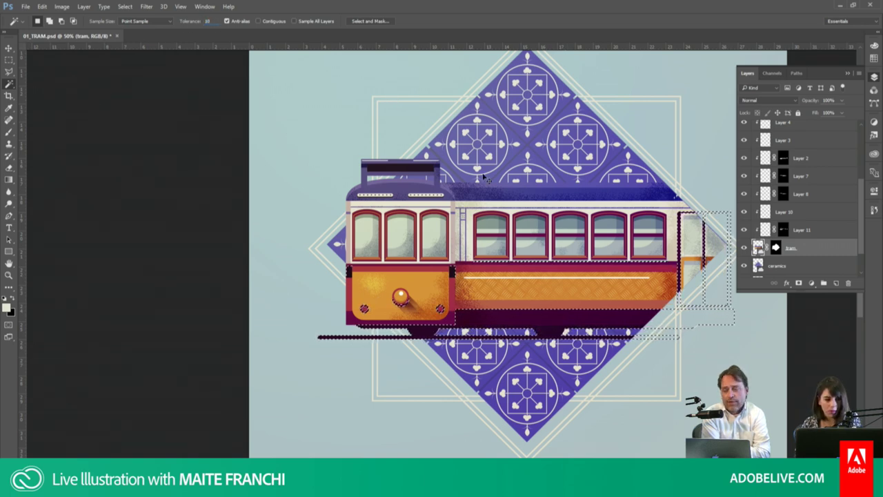
pyautogui.hotkey('ctrl', 'd')
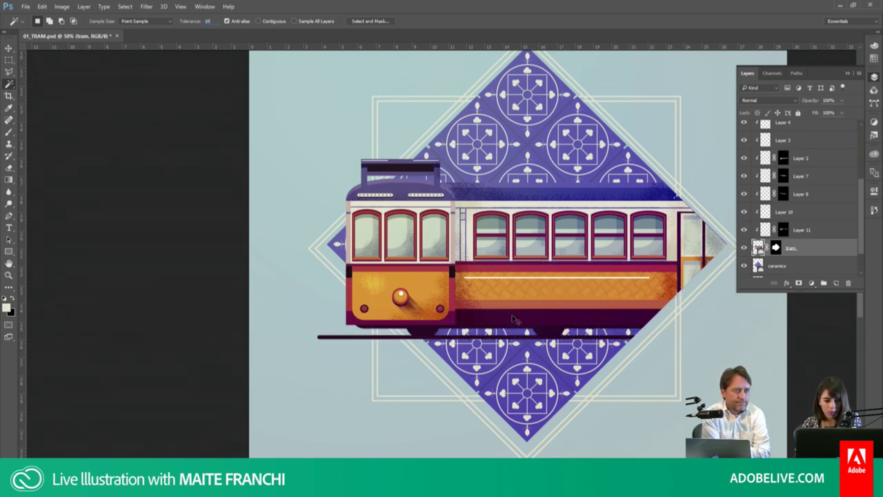
pyautogui.click(514, 322)
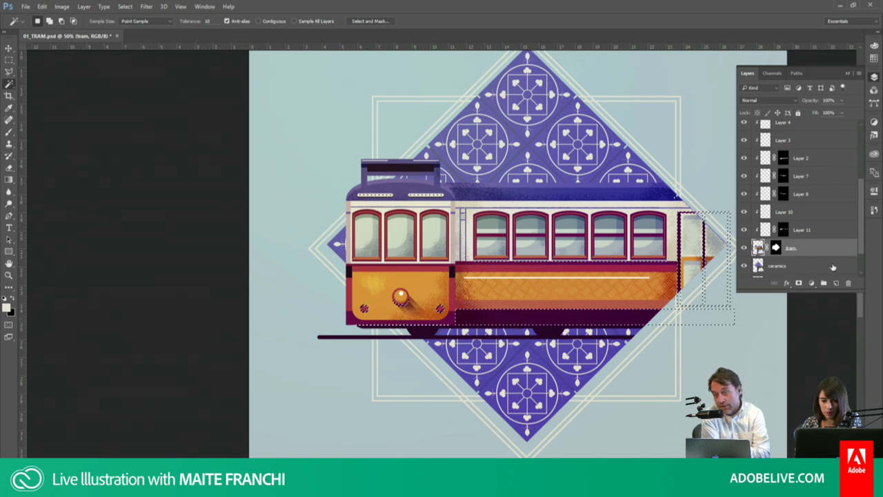
pyautogui.click(798, 283)
pyautogui.click(798, 283)
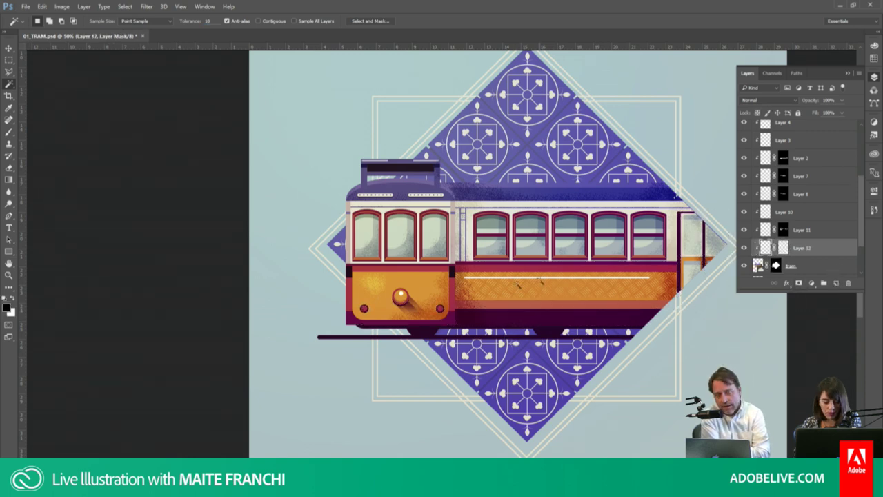
# Step: Sample dark red from the tram, dab grain shading, and set Layer 12 to Multiply
pyautogui.press('b')
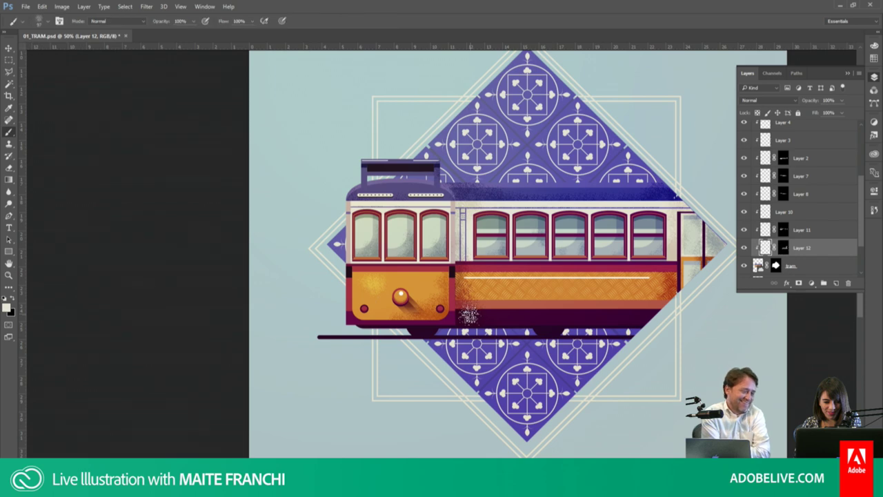
pyautogui.press('alt')
pyautogui.keyDown('alt'); pyautogui.click(472, 314); pyautogui.keyUp('alt')
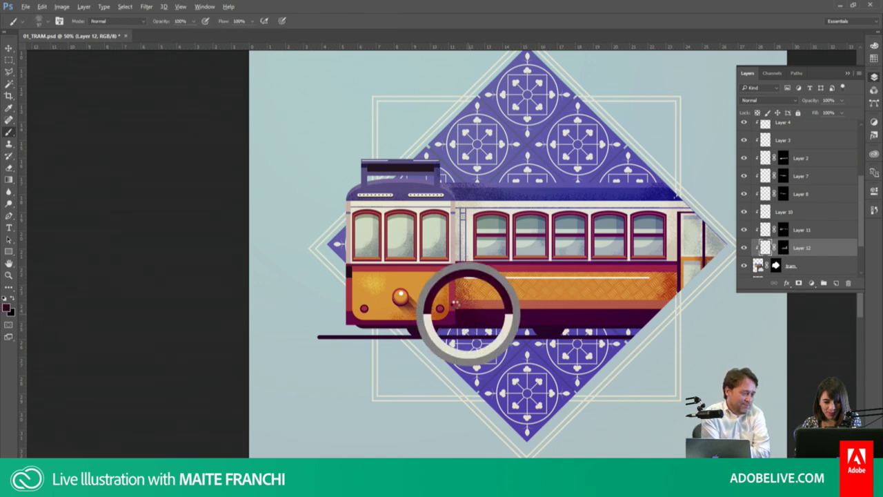
pyautogui.click(521, 307)
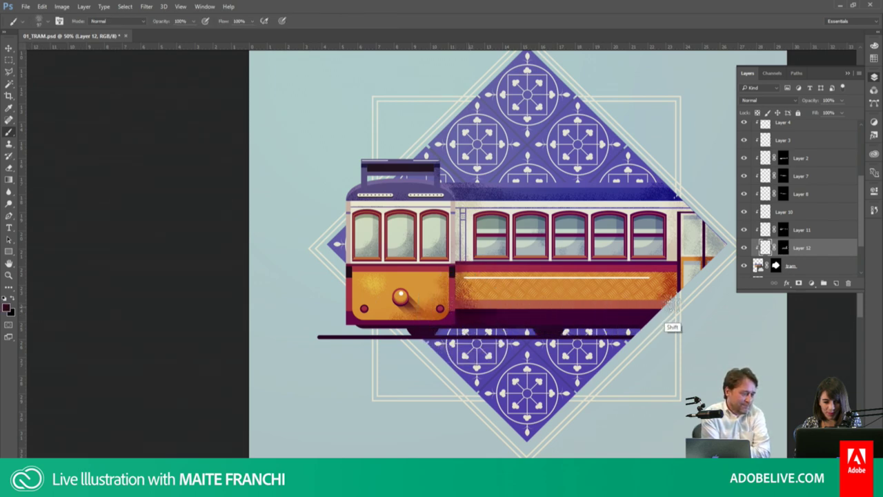
pyautogui.click(762, 100)
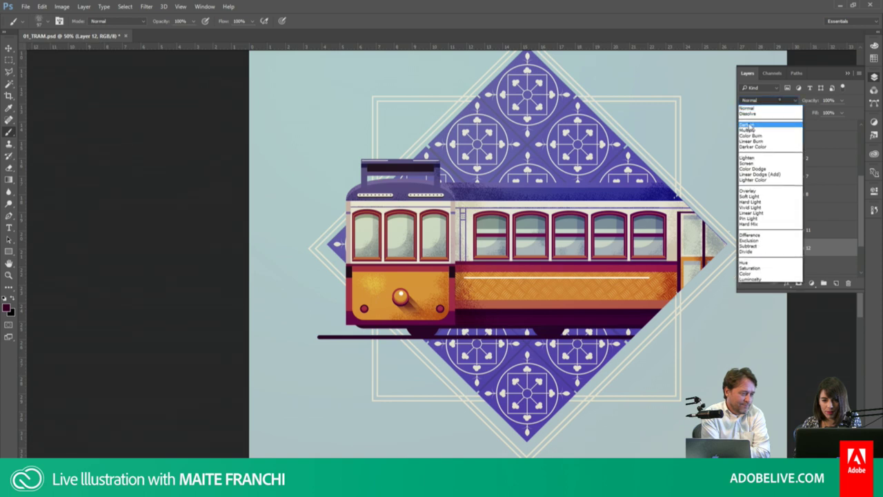
pyautogui.click(759, 131)
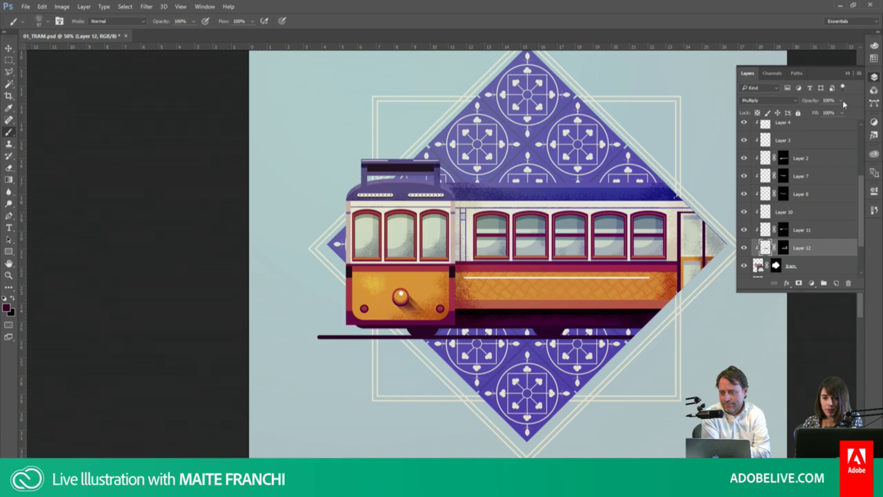
# Step: Solo the tram layer to check the shading, then zoom out to the whole artwork
pyautogui.moveTo(859, 191); pyautogui.dragTo(863, 218)
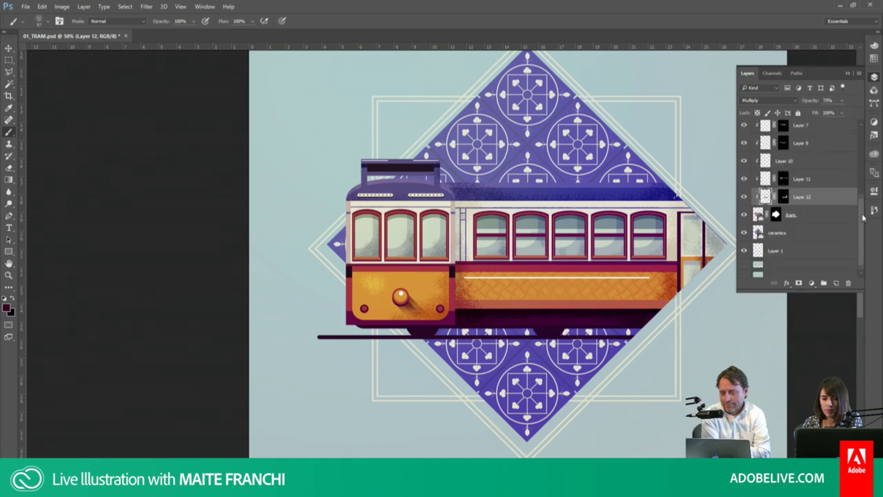
pyautogui.keyDown('alt'); pyautogui.click(744, 215); pyautogui.keyUp('alt')
pyautogui.keyDown('alt'); pyautogui.click(745, 215); pyautogui.keyUp('alt')
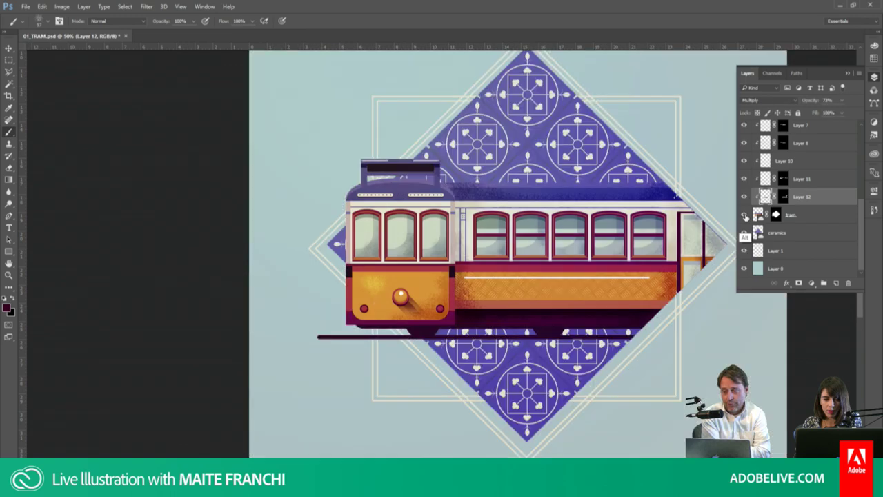
pyautogui.hotkey('ctrl', '-')
pyautogui.hotkey('ctrl', '-')
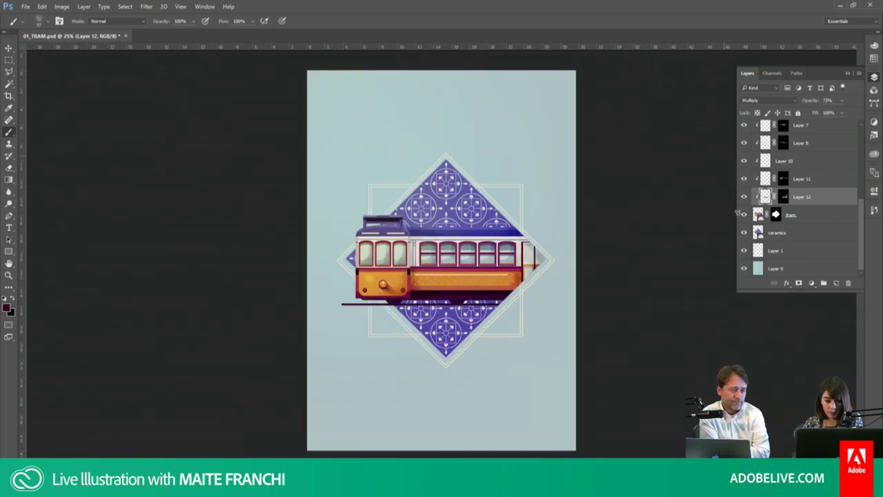
# Step: Save, then clip Layer 6 and the second metal texture layer into the layers below
pyautogui.hotkey('ctrl', 's')
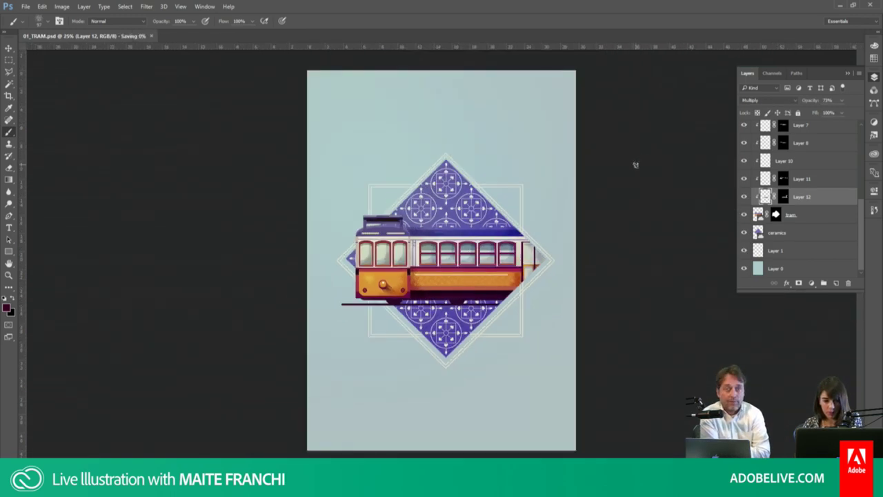
pyautogui.scroll(2, 825, 242)
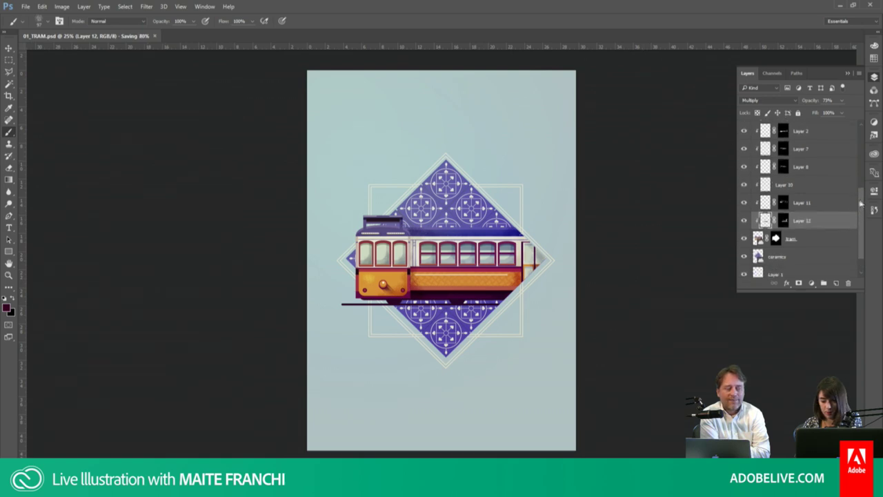
pyautogui.click(825, 242)
pyautogui.scroll(3, 806, 207)
pyautogui.scroll(2, 793, 165)
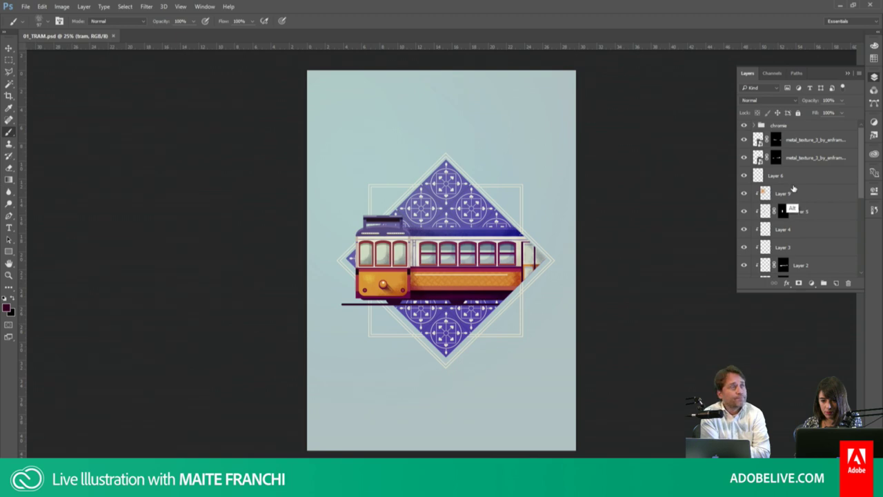
pyautogui.keyDown('alt'); pyautogui.click(800, 170); pyautogui.keyUp('alt')
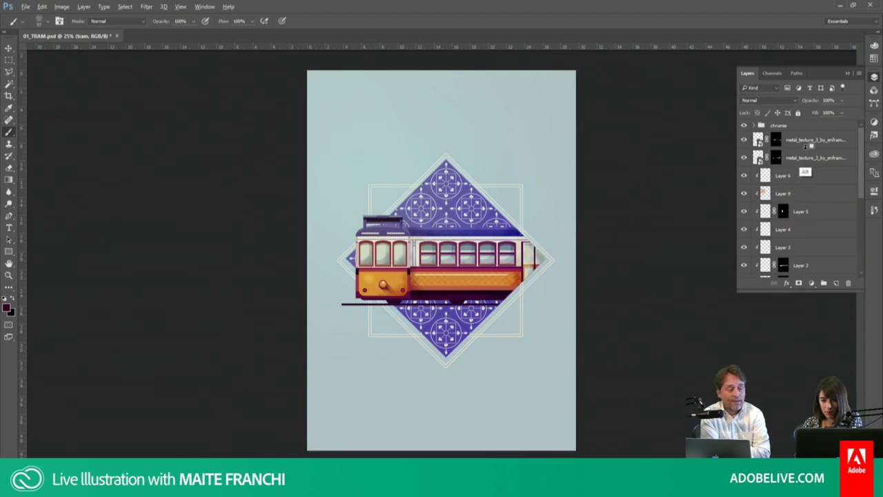
pyautogui.keyDown('alt'); pyautogui.click(804, 167); pyautogui.keyUp('alt')
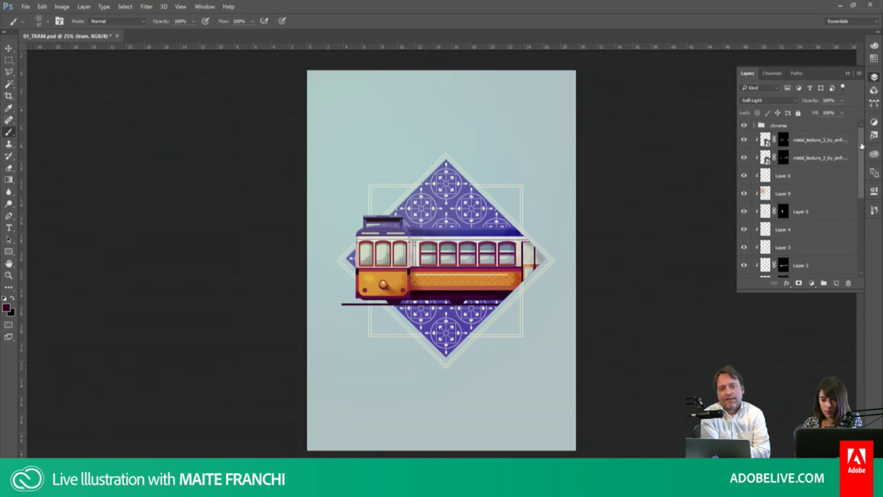
# Step: Duplicate the metal texture layer and group the tram layers as 'TRAM'
pyautogui.moveTo(813, 145); pyautogui.dragTo(862, 154)
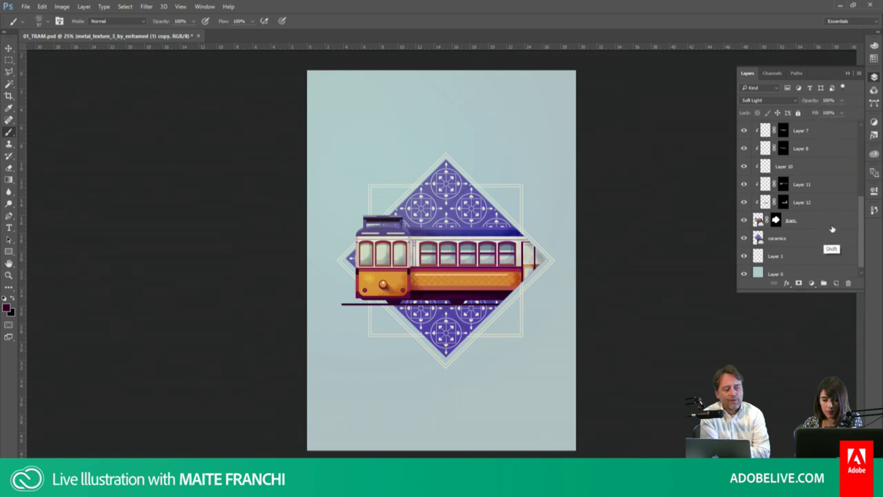
pyautogui.click(832, 220)
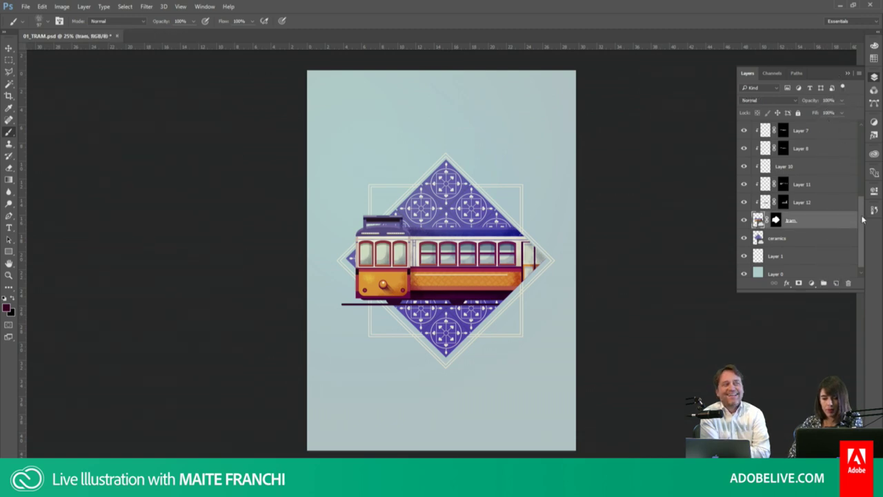
pyautogui.moveTo(862, 219); pyautogui.dragTo(855, 155)
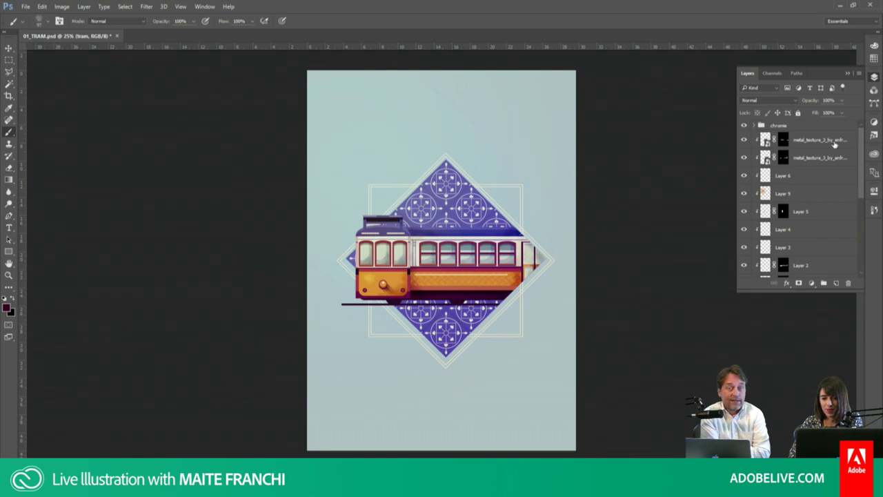
pyautogui.keyDown('shift'); pyautogui.click(834, 141); pyautogui.keyUp('shift')
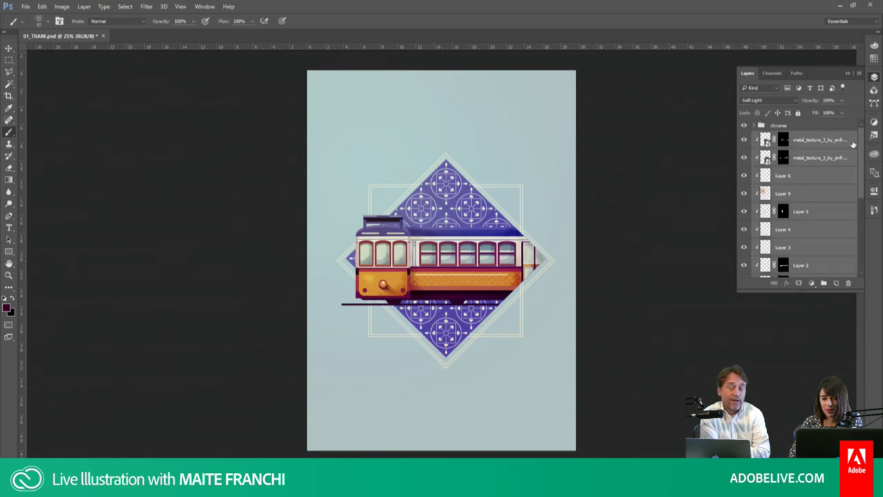
pyautogui.hotkey('ctrl', 'g')
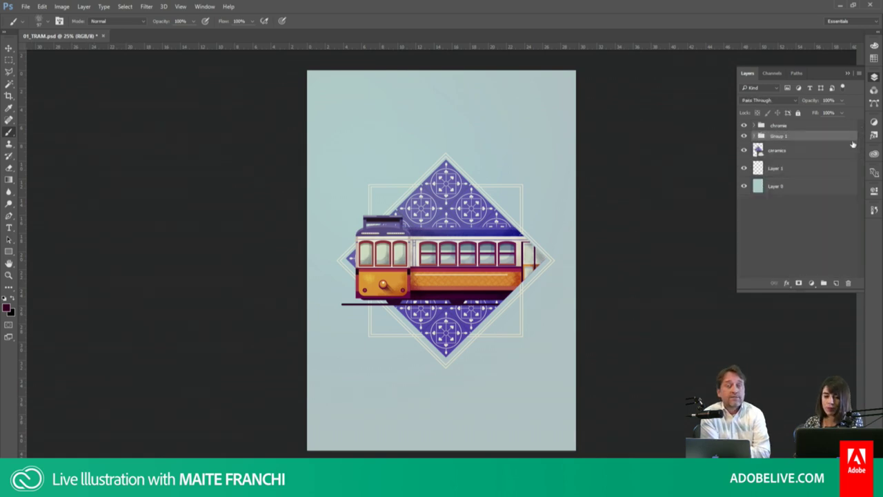
pyautogui.click(778, 137)
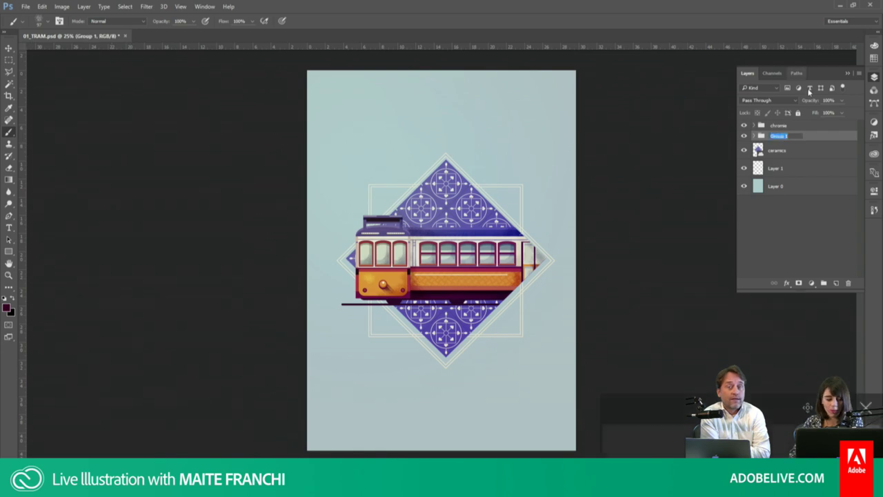
pyautogui.write('tTRAM')
pyautogui.press('Return')
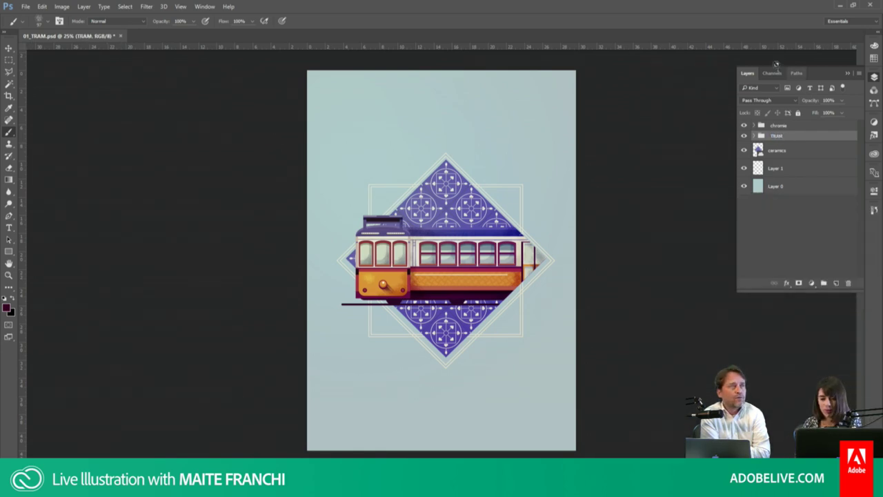
# Step: Make ceramics active, save, and pick the azulejos texture from textures_metal
pyautogui.keyDown('ctrl'); pyautogui.click(416, 233); pyautogui.keyUp('ctrl')
pyautogui.hotkey('ctrl', 's')
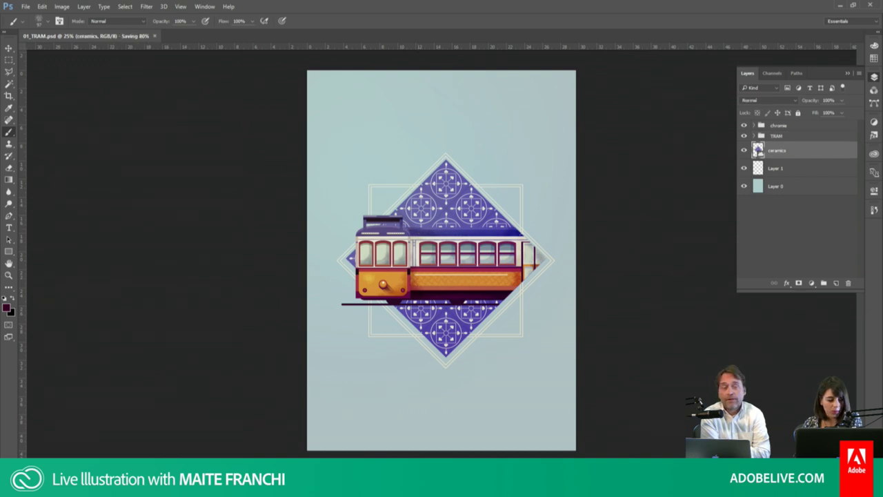
pyautogui.hotkey('alt', 'Tab')
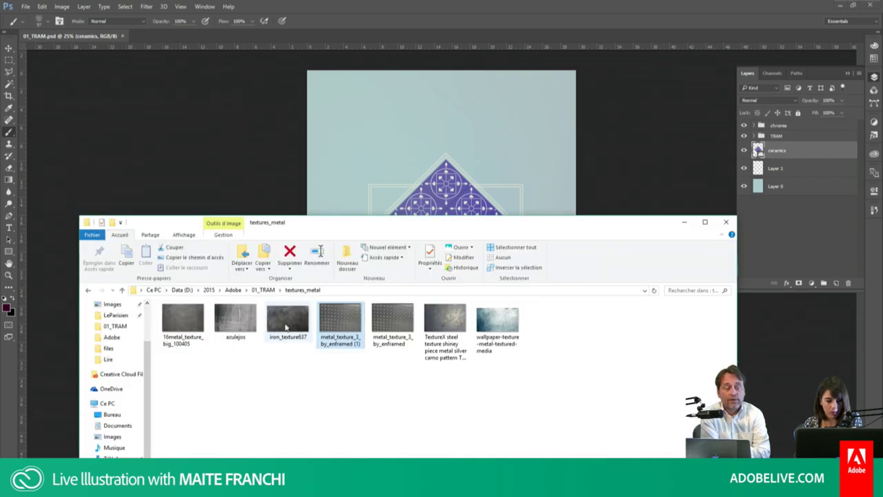
pyautogui.click(234, 326)
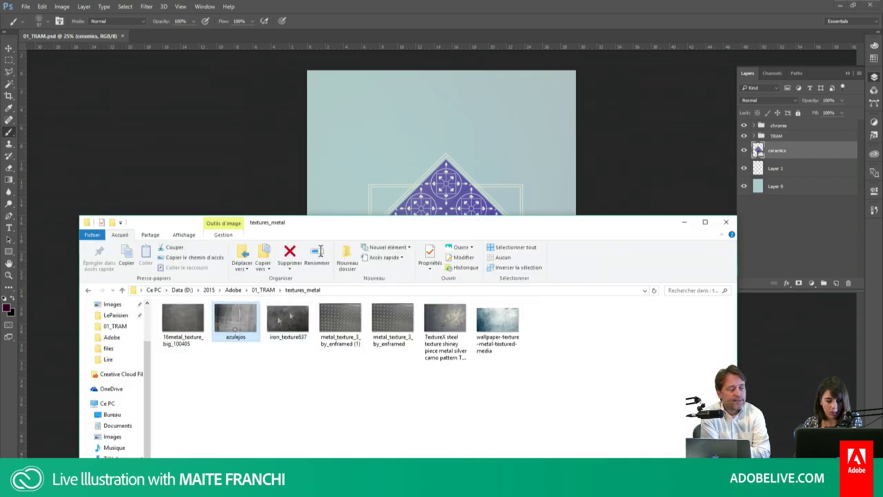
pyautogui.click(454, 195)
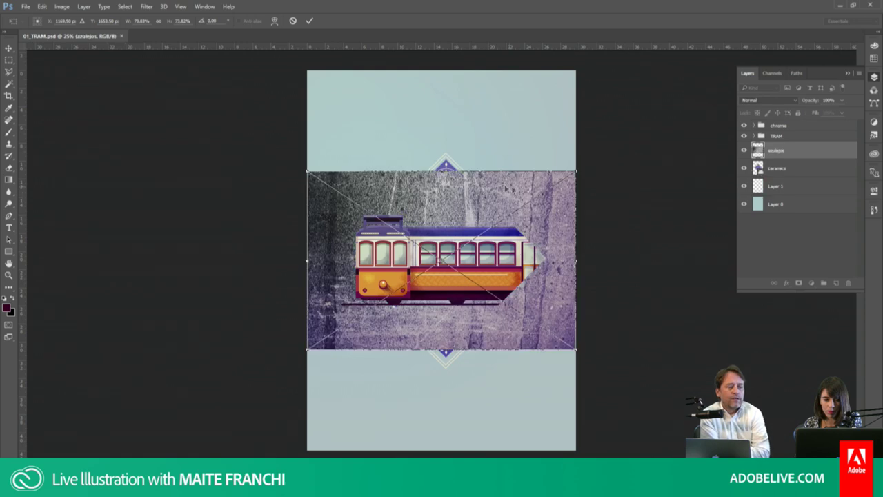
# Step: Stretch the azulejos texture upward over the tile diamond, commit it, and dismiss the rasterize warning
pyautogui.moveTo(445, 167); pyautogui.dragTo(441, 147)
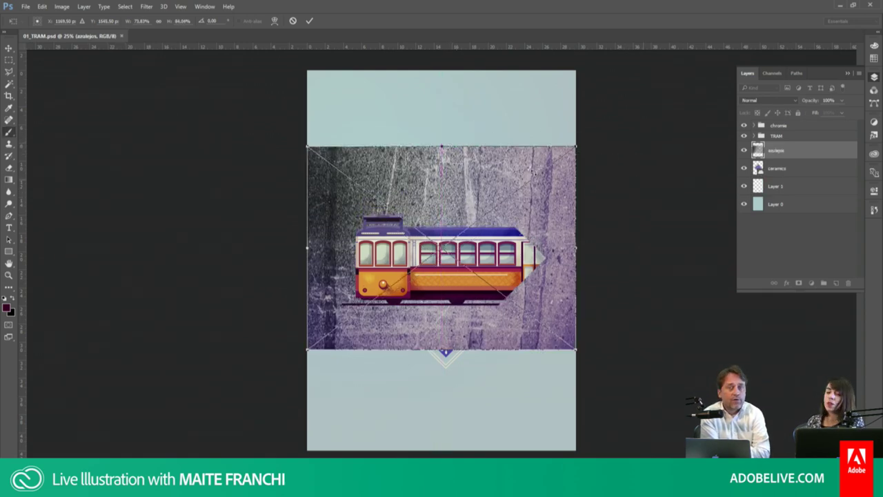
pyautogui.press('Return')
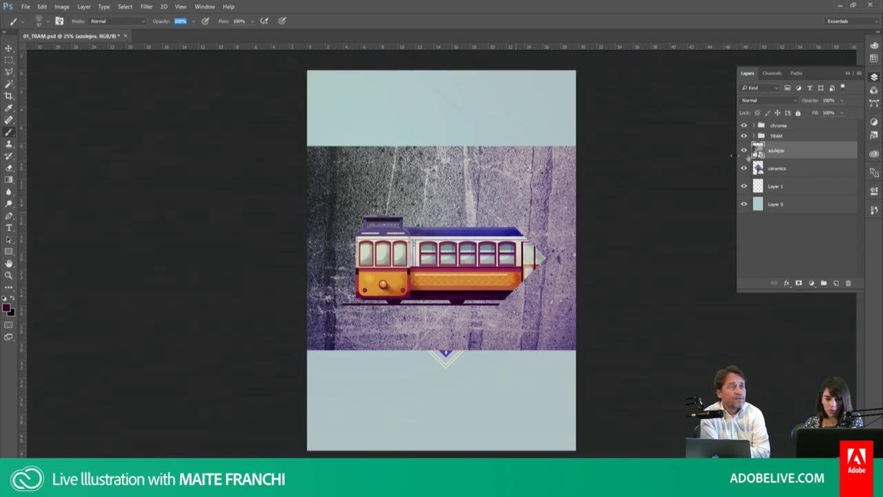
pyautogui.rightClick(795, 151)
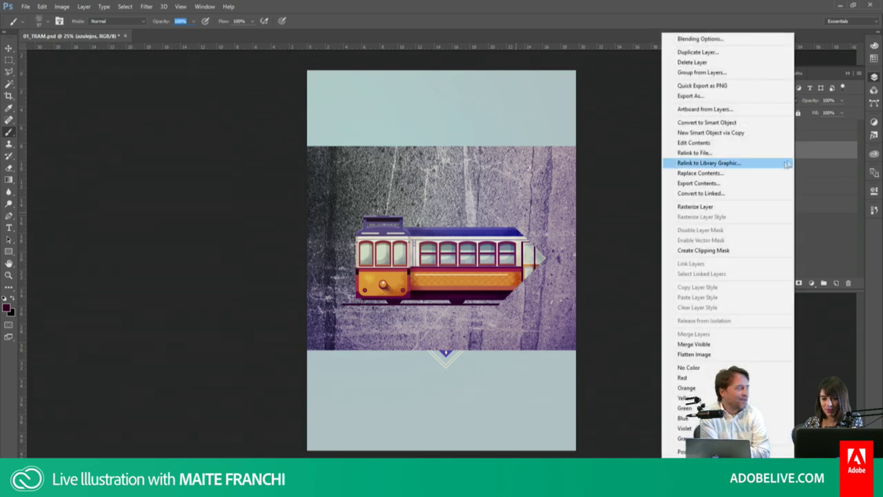
pyautogui.click(743, 123)
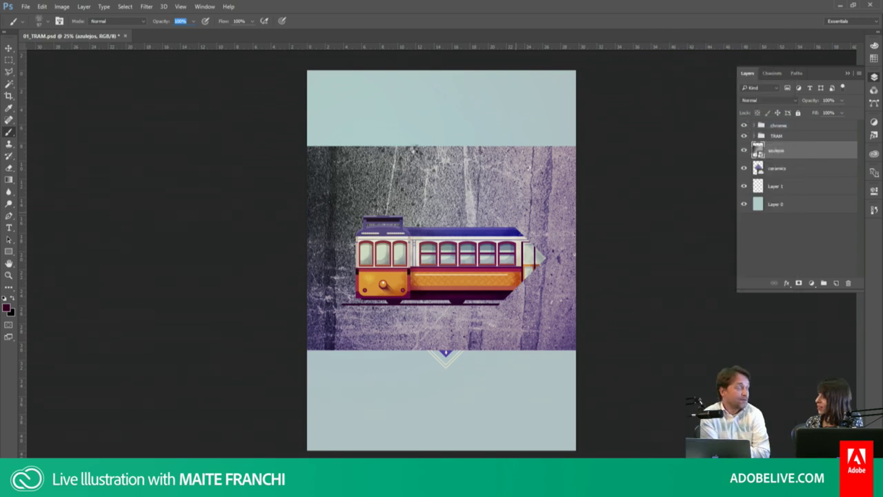
pyautogui.click(420, 194)
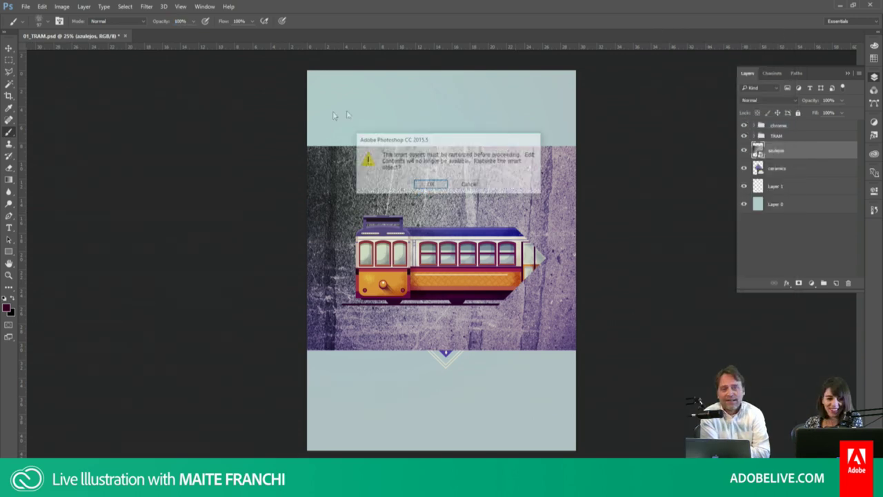
pyautogui.click(471, 186)
pyautogui.press('v')
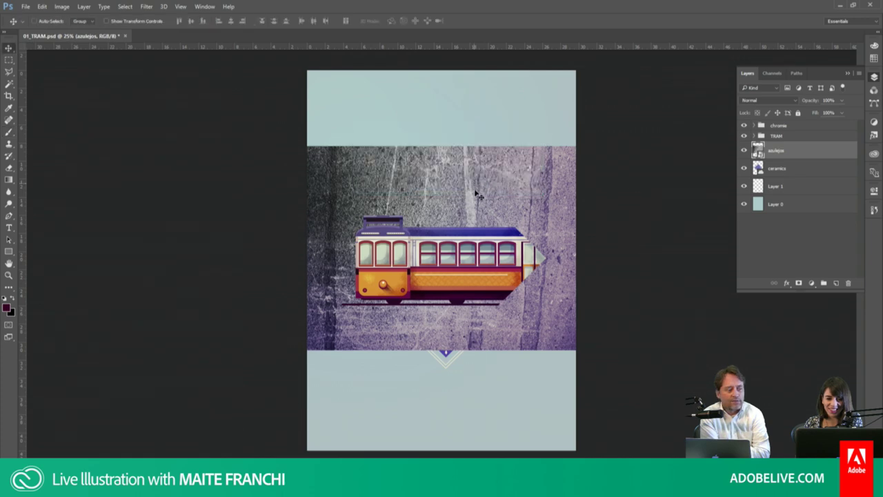
# Step: Move the azulejos texture down and stretch its top edge upward
pyautogui.moveTo(507, 198); pyautogui.dragTo(489, 203)
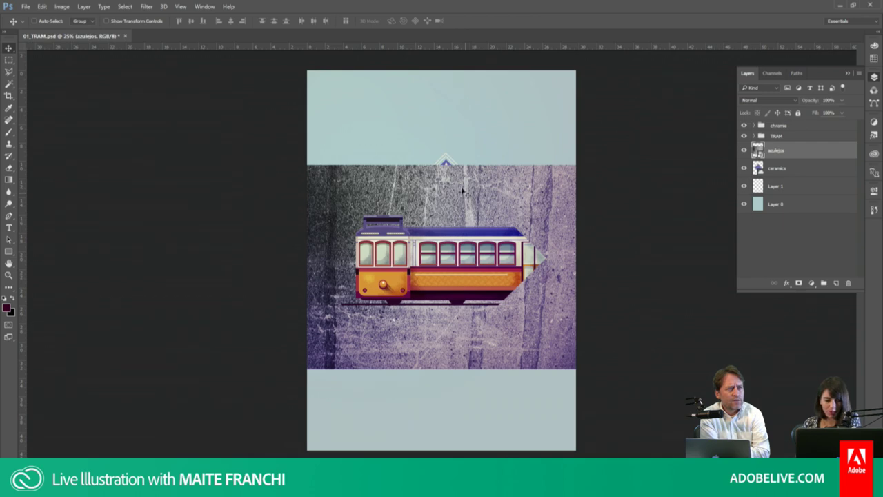
pyautogui.hotkey('ctrl', 't')
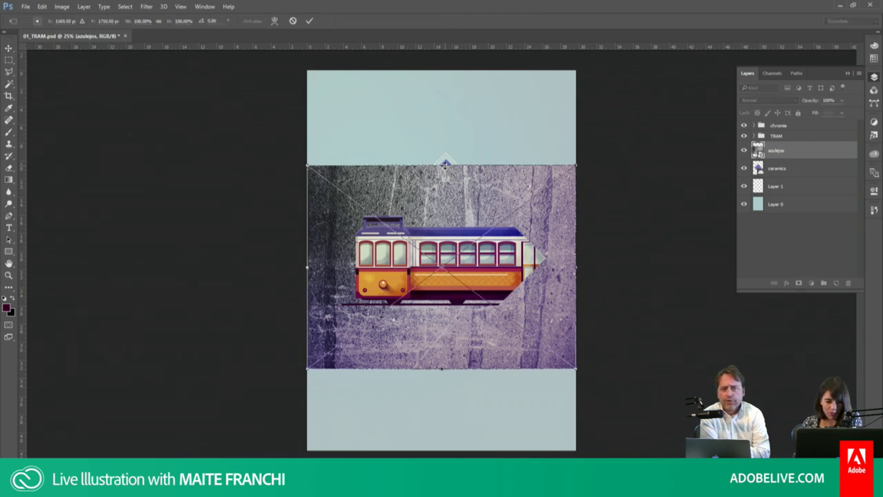
pyautogui.moveTo(444, 163); pyautogui.dragTo(445, 152)
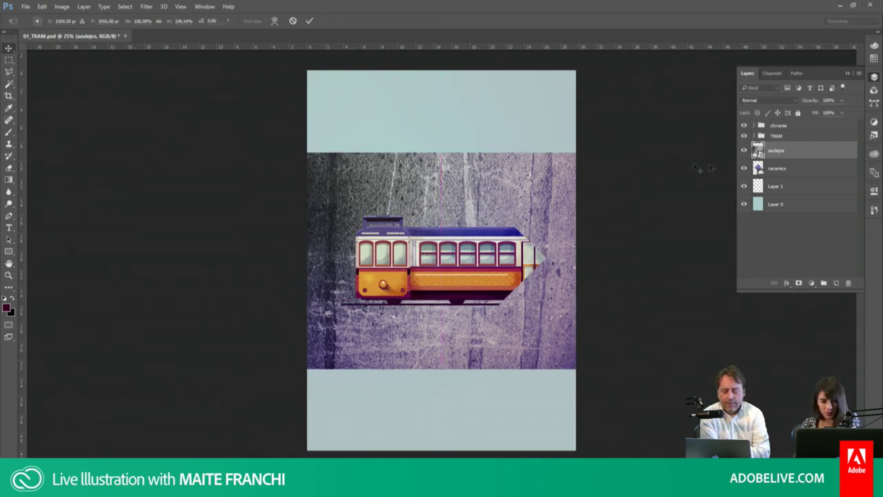
pyautogui.press('Return')
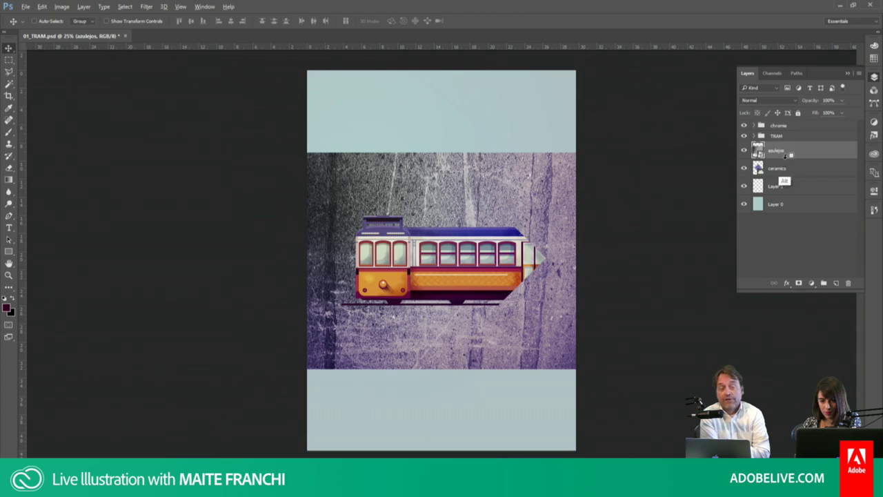
# Step: Clip the texture to the ceramics diamond in Overlay at 62% opacity
pyautogui.keyDown('alt'); pyautogui.click(789, 158); pyautogui.keyUp('alt')
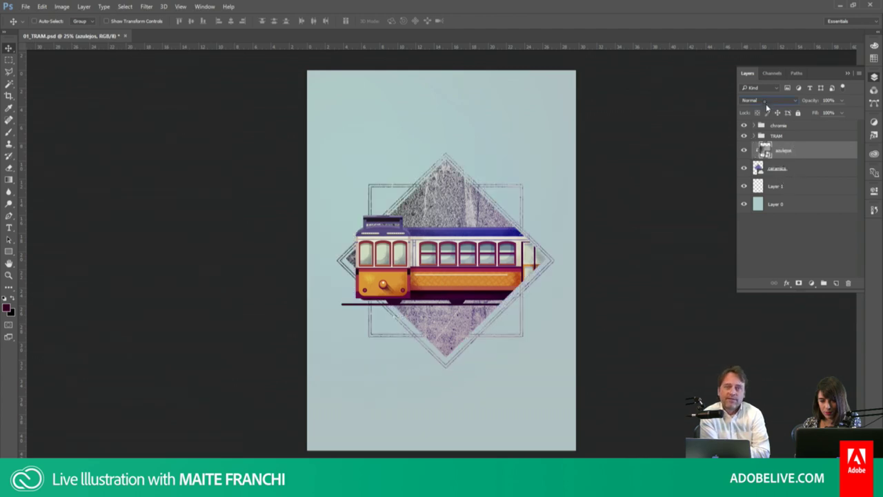
pyautogui.click(766, 102)
pyautogui.click(755, 190)
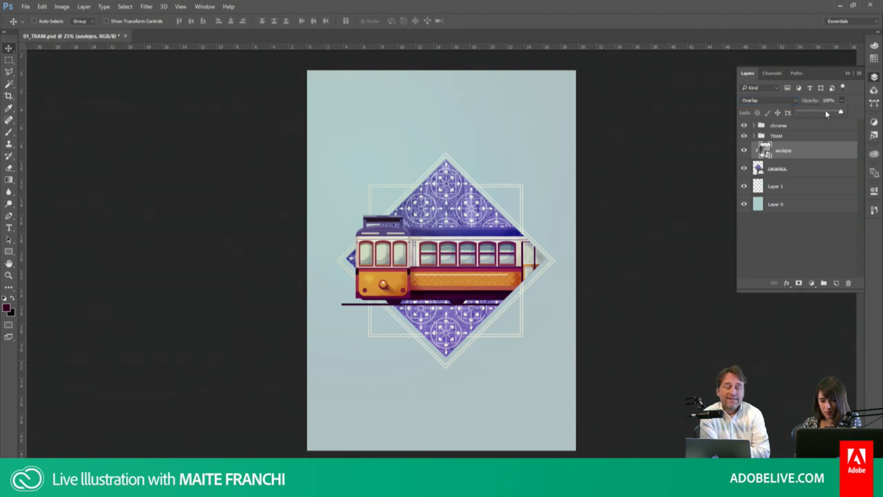
pyautogui.moveTo(826, 113); pyautogui.dragTo(820, 115)
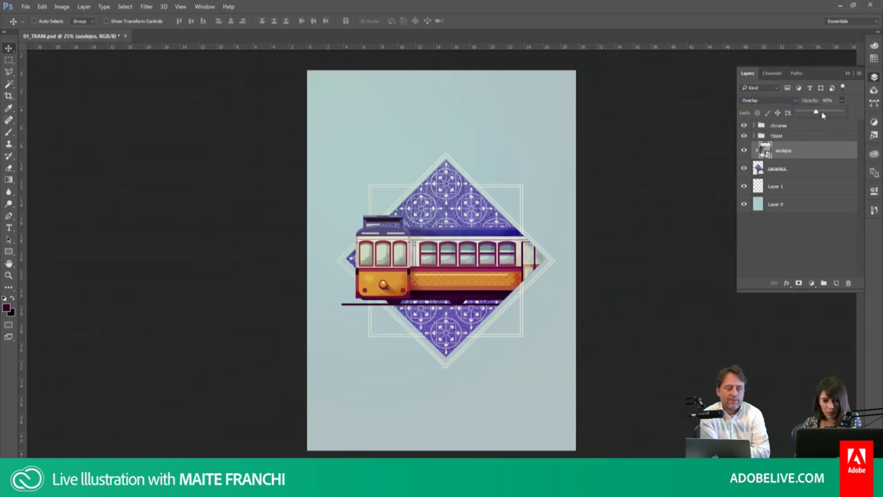
pyautogui.click(801, 174)
# Step: Add Layer 13 above ceramics and zoom in on the lower tiles
pyautogui.click(835, 284)
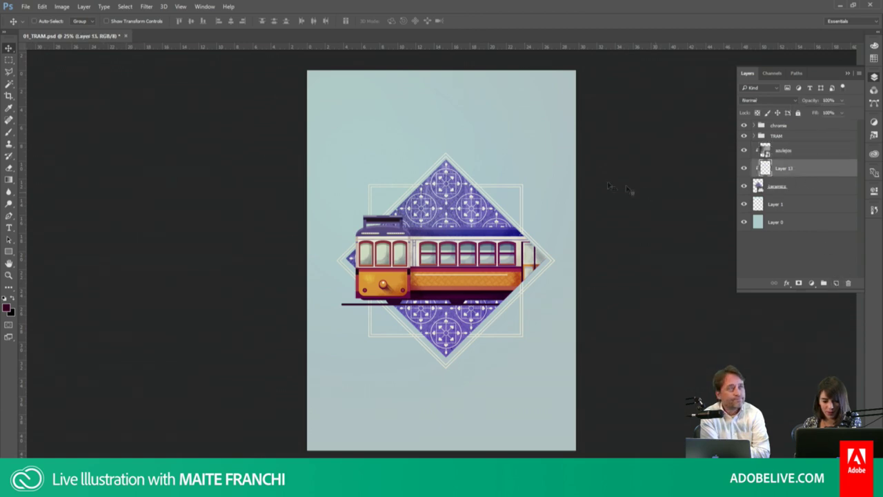
pyautogui.press('b')
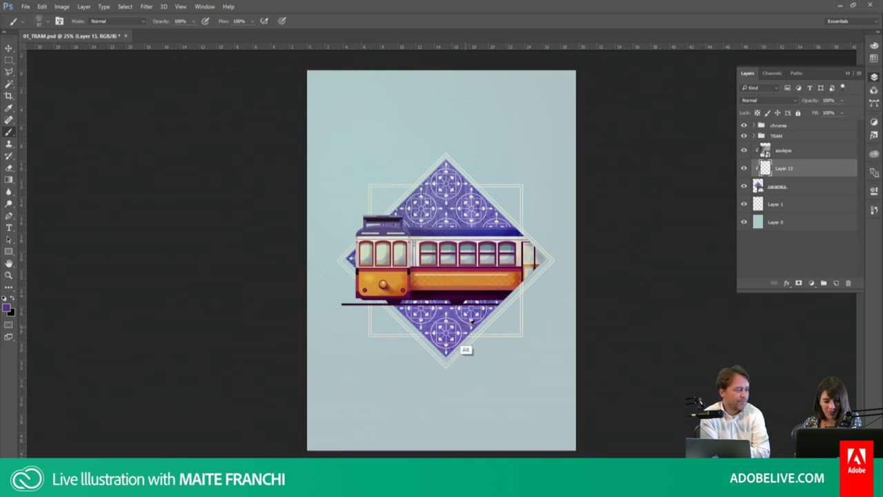
pyautogui.press('z')
pyautogui.click(486, 324)
pyautogui.click(491, 326)
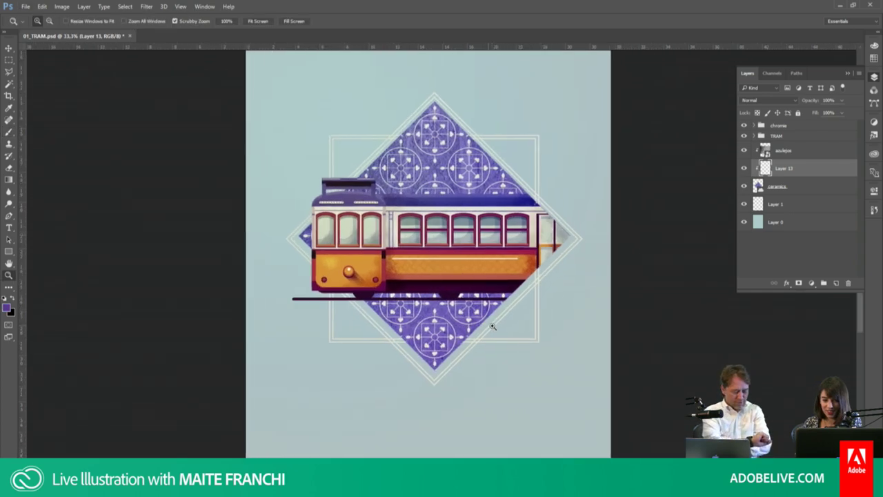
pyautogui.click(494, 317)
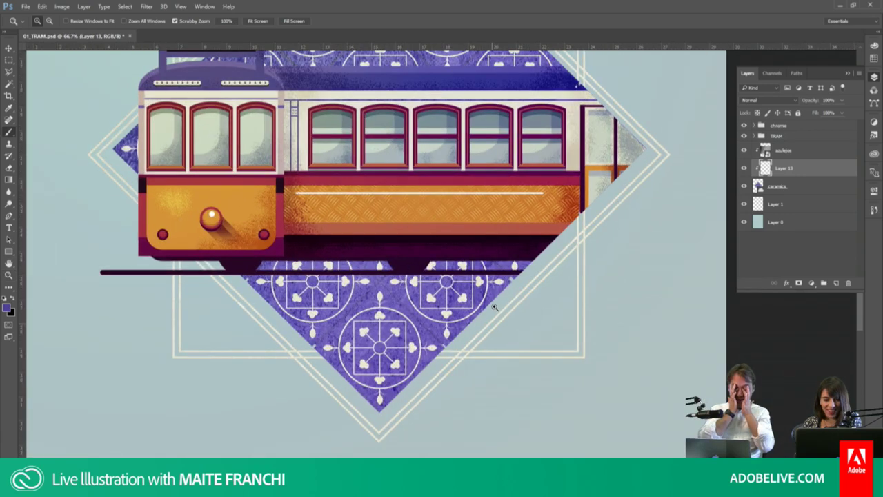
pyautogui.press('b')
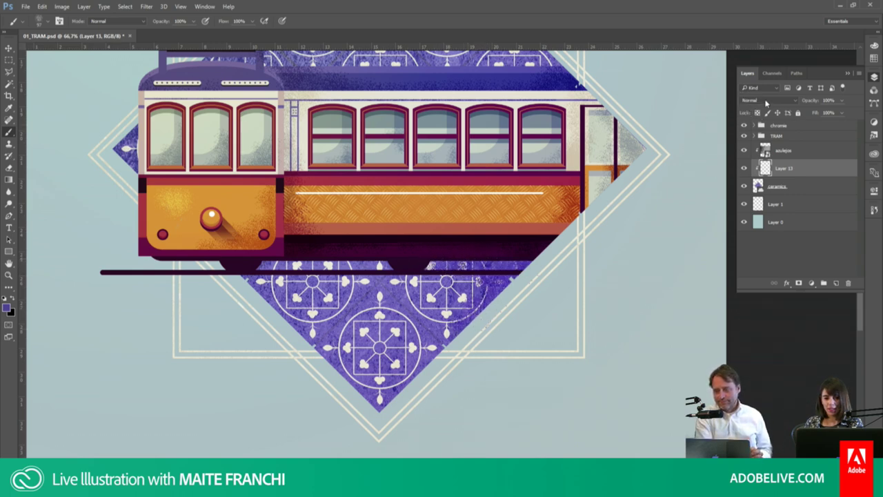
# Step: Set Layer 13 to Multiply, paint shading beneath the tram, and save 01_TRAM.psd
pyautogui.click(758, 100)
pyautogui.click(754, 131)
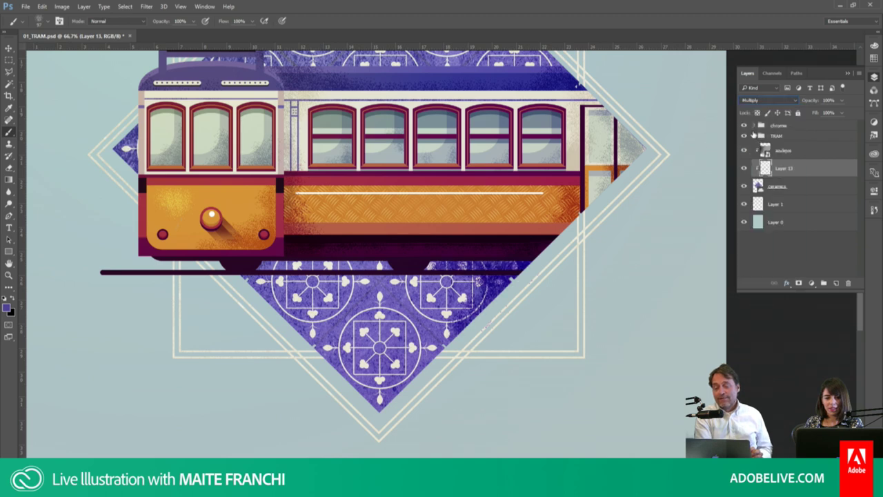
pyautogui.moveTo(256, 259)
pyautogui.mouseDown()
pyautogui.moveTo(460, 256)
pyautogui.moveTo(469, 276)
pyautogui.moveTo(451, 353)
pyautogui.mouseUp()
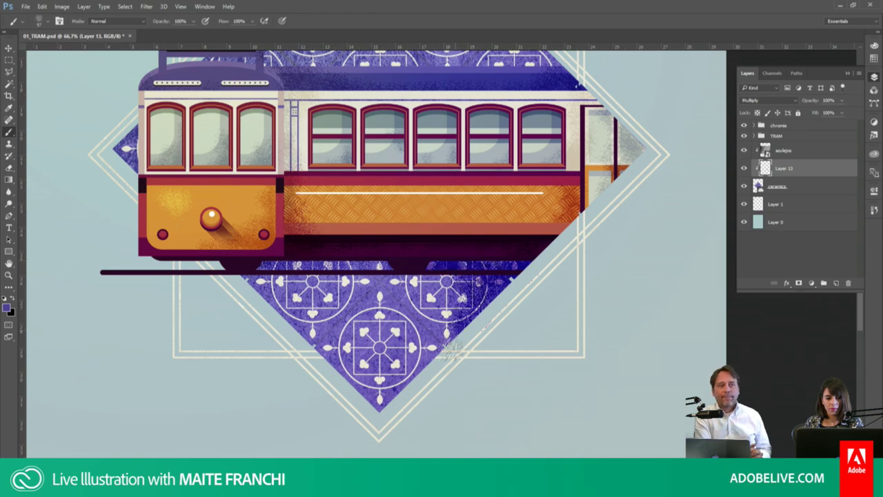
pyautogui.moveTo(526, 130); pyautogui.dragTo(527, 214)
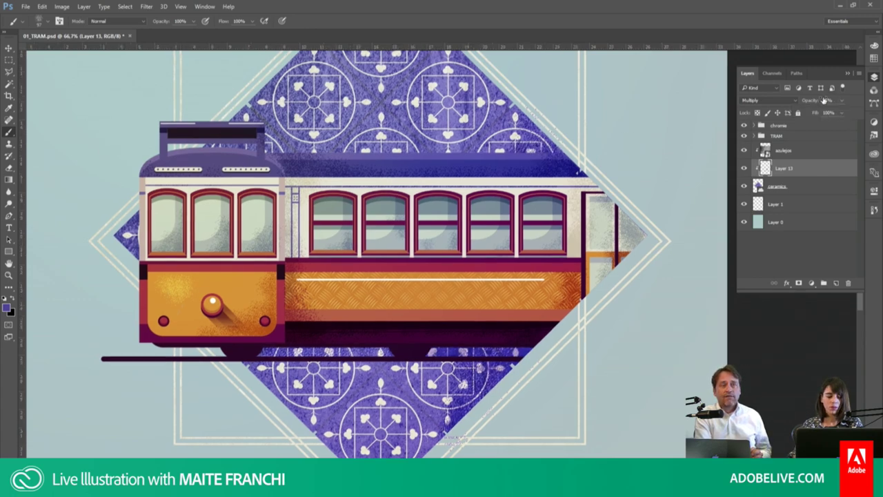
pyautogui.hotkey('ctrl', '-')
pyautogui.hotkey('ctrl', '-')
pyautogui.hotkey('ctrl', '-')
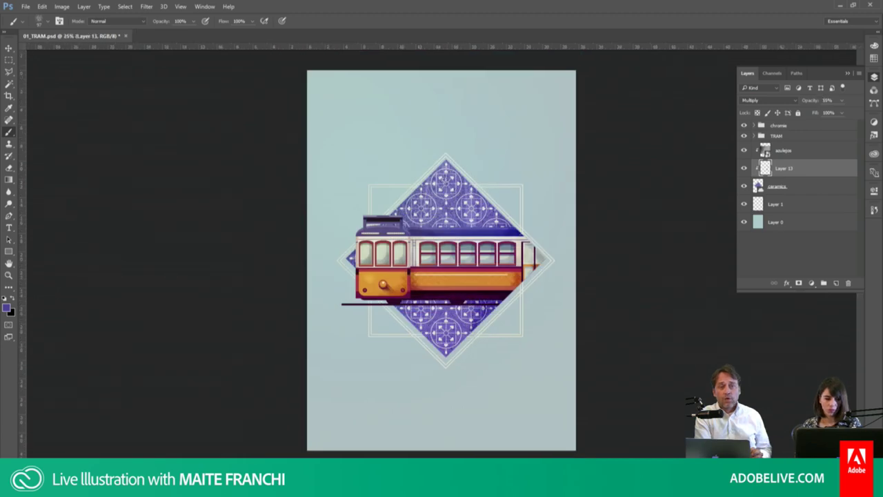
pyautogui.hotkey('ctrl', 's')
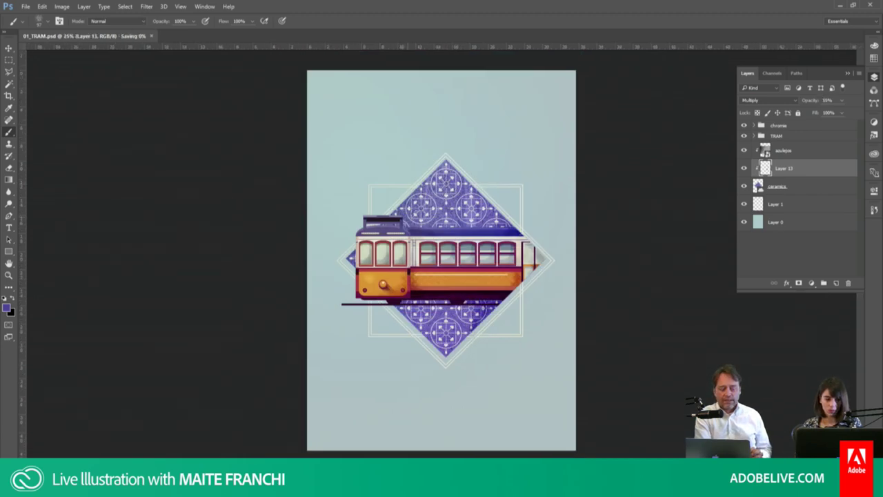
# Step: Zoom in and Magic Wand-select the roof and top box on the tram layer
pyautogui.press('z')
pyautogui.moveTo(388, 246); pyautogui.dragTo(432, 290)
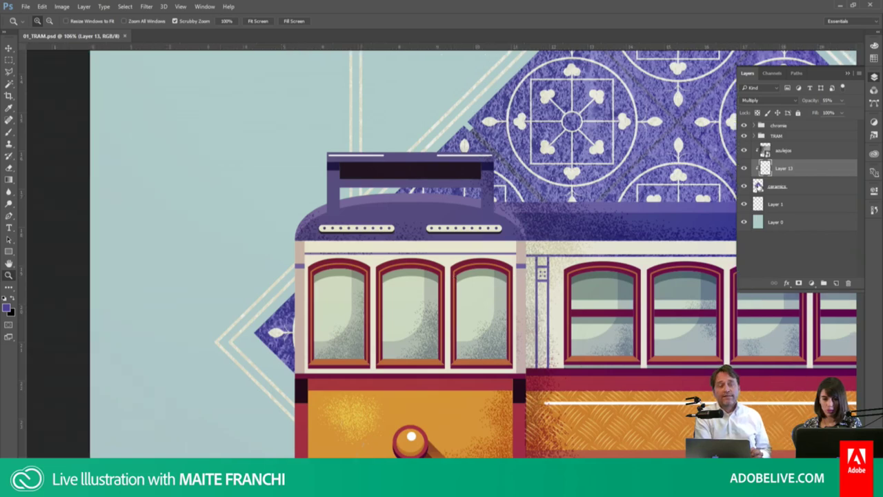
pyautogui.click(772, 187)
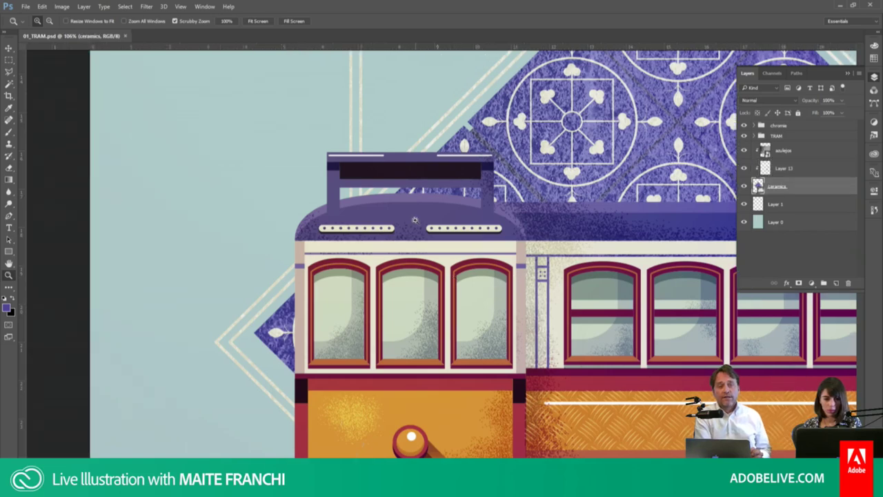
pyautogui.press('w')
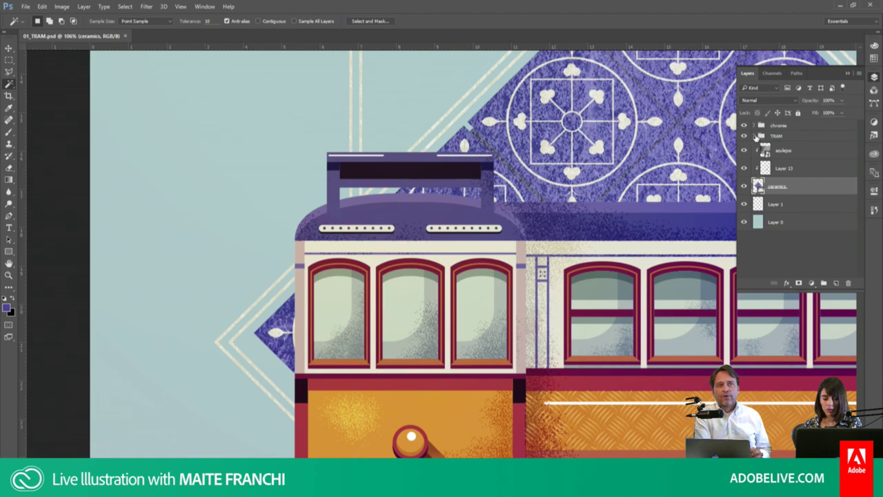
pyautogui.click(755, 136)
pyautogui.scroll(-5, 861, 168)
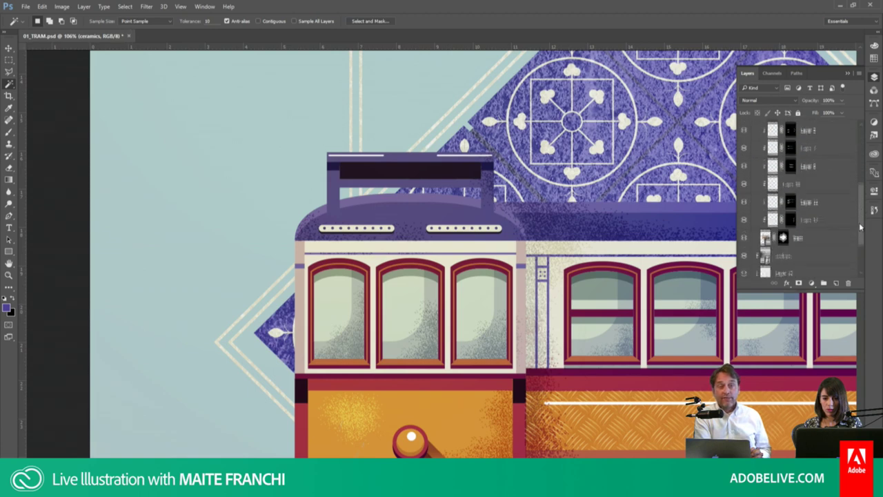
pyautogui.click(814, 233)
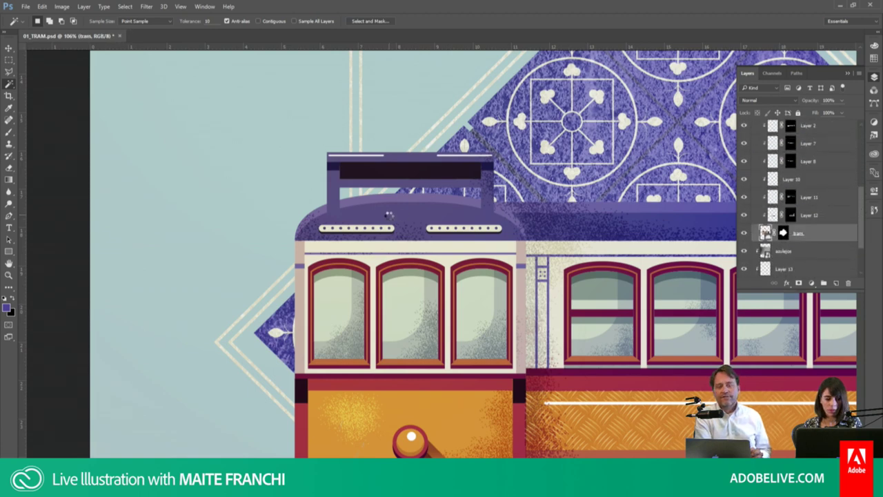
pyautogui.click(388, 214)
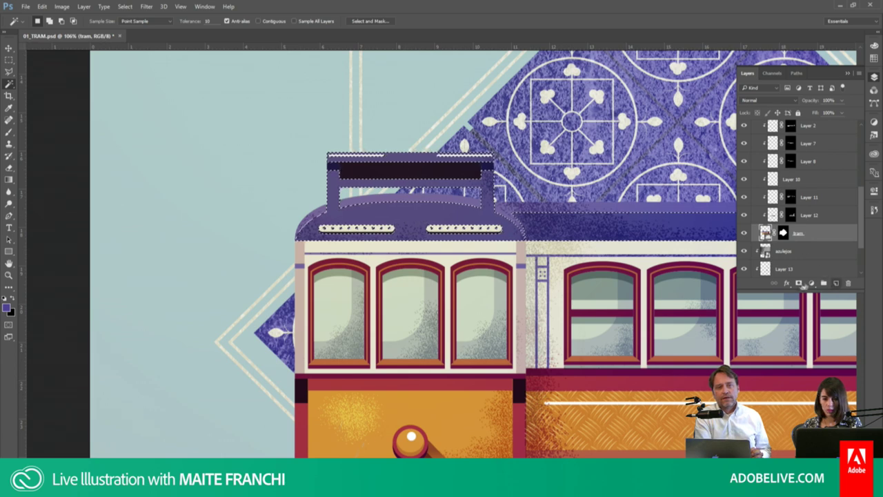
# Step: Add Layer 14 masked to the roof and paint speckle texture on it
pyautogui.hotkey('ctrl', 'j')
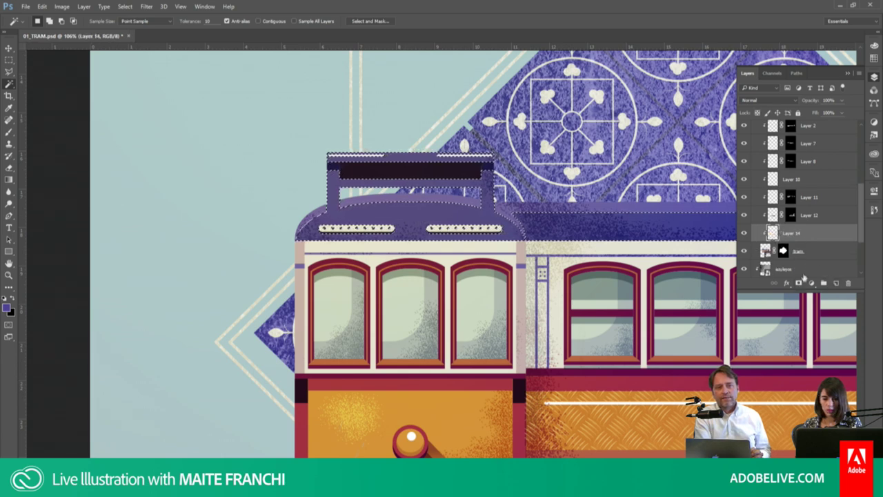
pyautogui.click(799, 283)
pyautogui.click(772, 234)
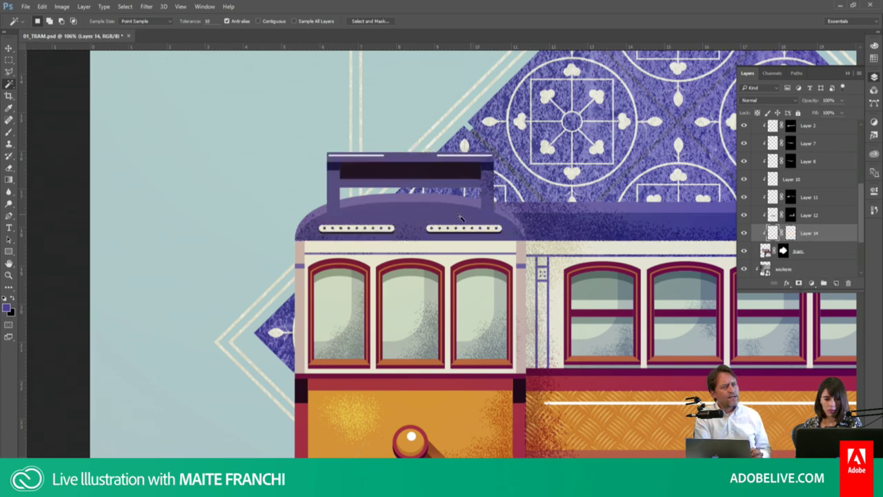
pyautogui.press('b')
pyautogui.moveTo(453, 216); pyautogui.dragTo(447, 211)
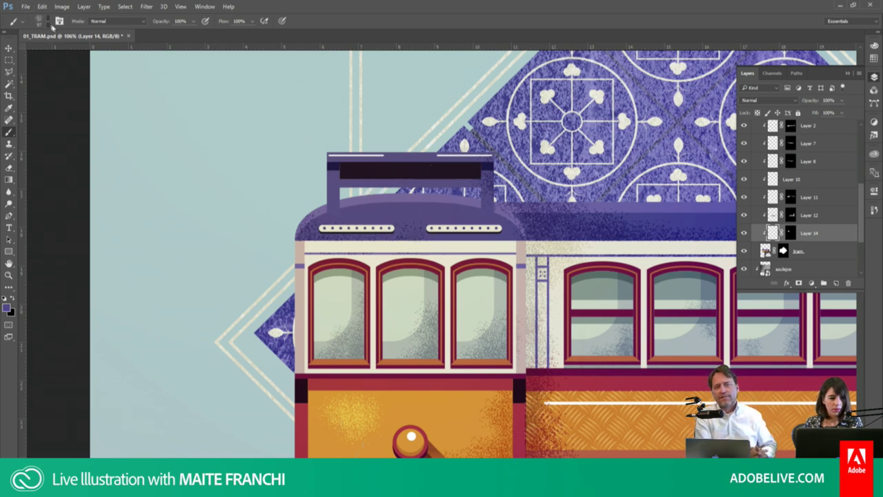
# Step: Set Layer 14 to Multiply at 76%, sample the pale background colour, and add Layer 15
pyautogui.click(39, 21)
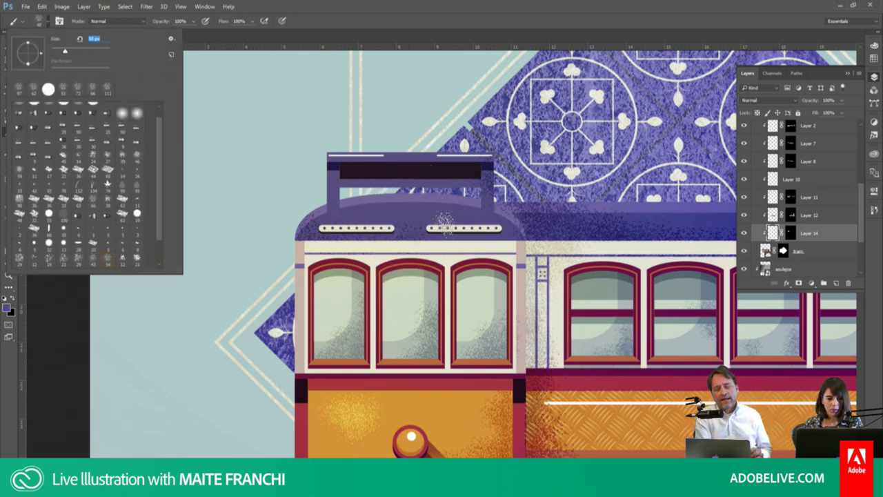
pyautogui.click(483, 235)
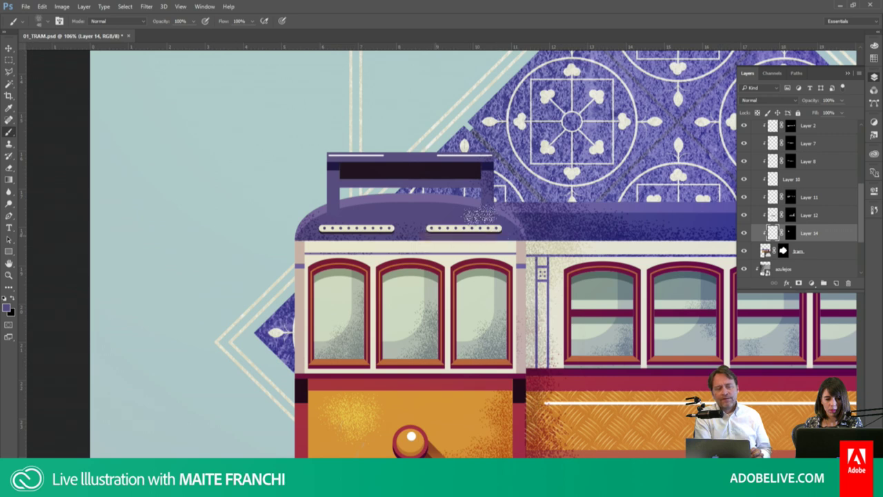
pyautogui.click(765, 100)
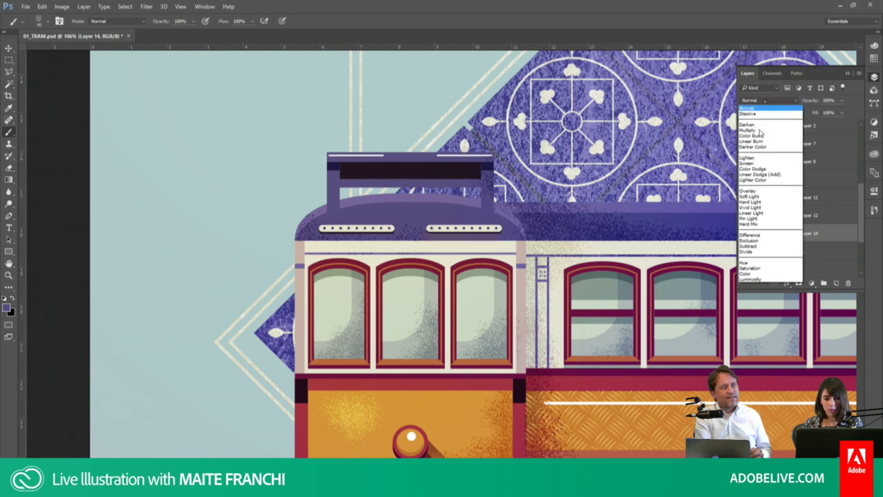
pyautogui.click(755, 126)
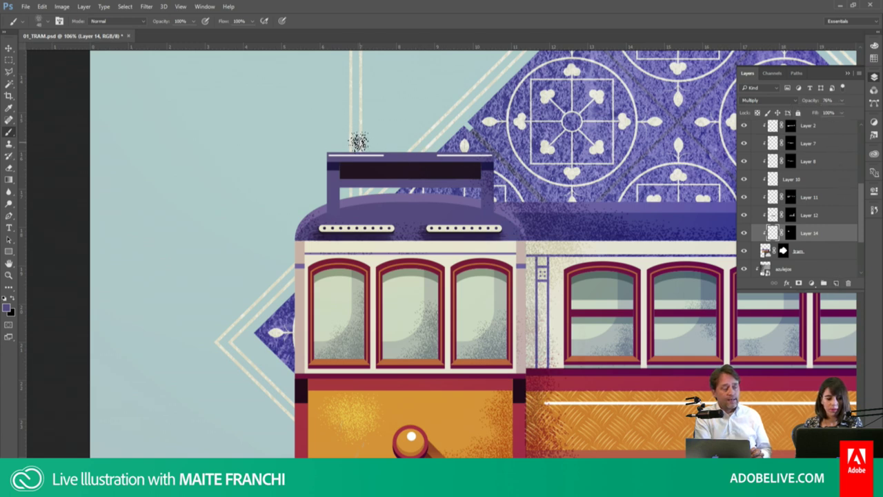
pyautogui.keyDown('alt'); pyautogui.click(359, 143); pyautogui.keyUp('alt')
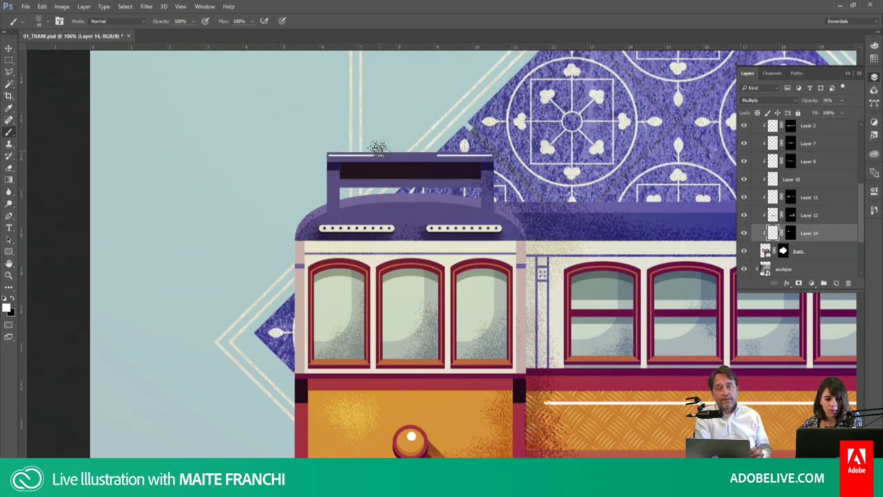
pyautogui.click(831, 283)
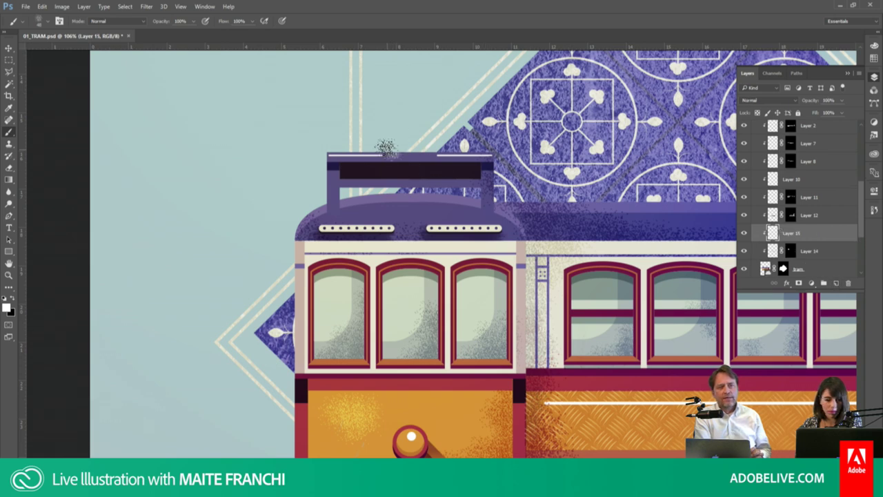
# Step: Speckle pale highlights along the roof vent edge and the left and middle window glass
pyautogui.moveTo(370, 147); pyautogui.dragTo(326, 169)
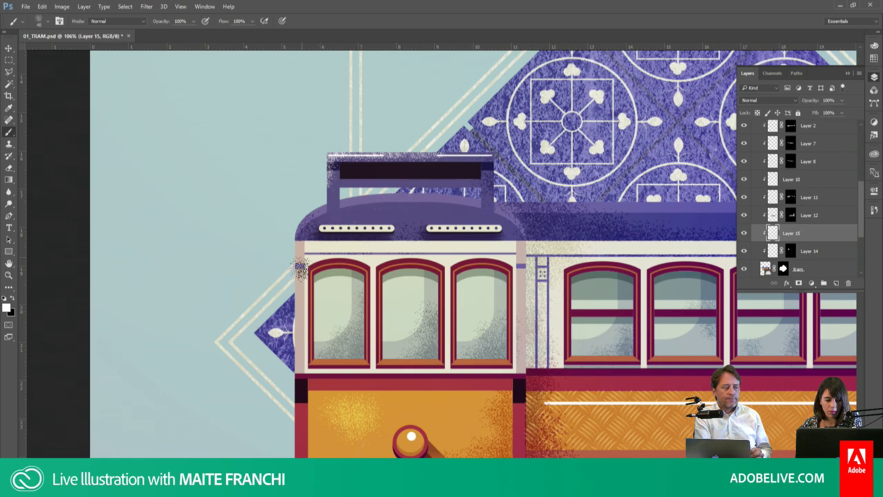
pyautogui.moveTo(353, 281); pyautogui.dragTo(335, 296)
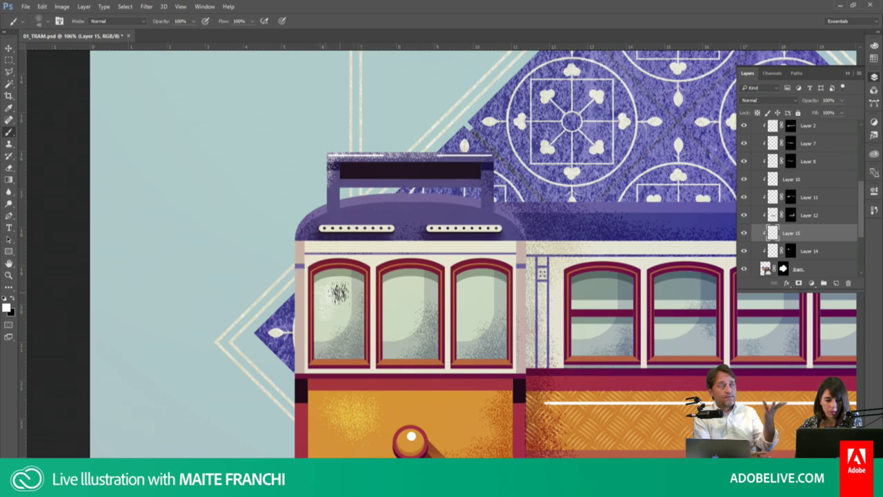
pyautogui.moveTo(398, 293); pyautogui.dragTo(433, 312)
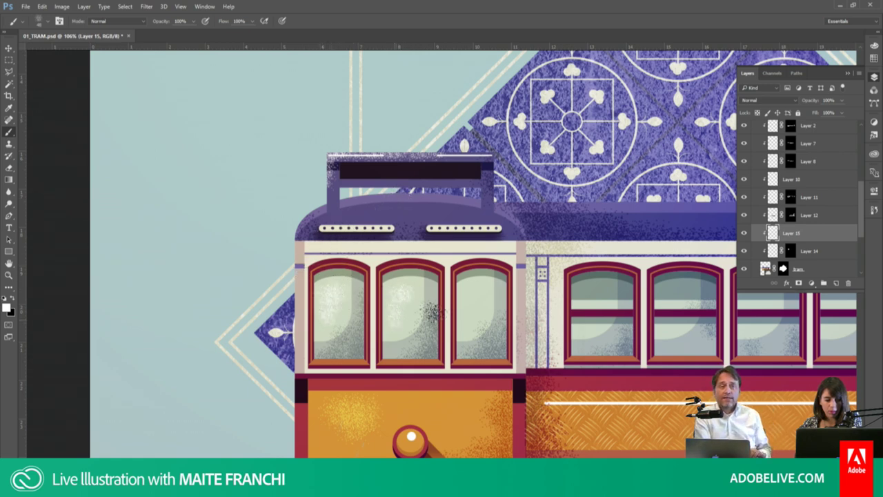
pyautogui.scroll(-2, 429, 395)
pyautogui.scroll(-3, 420, 345)
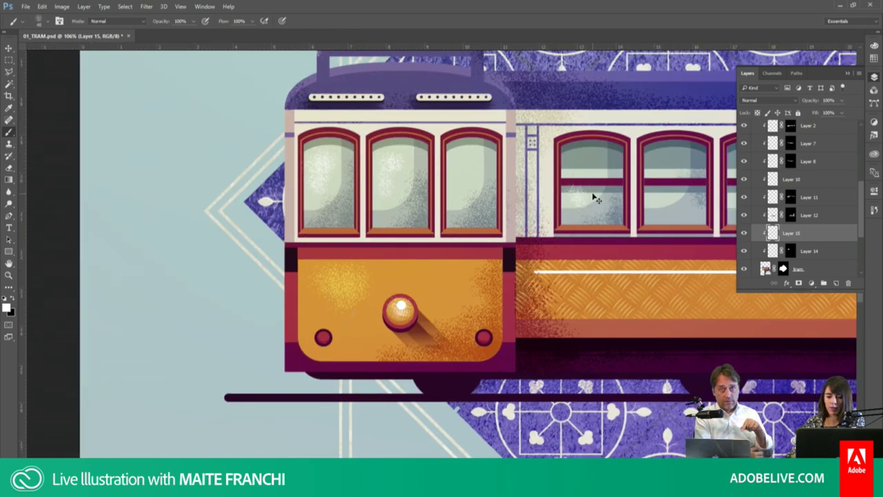
pyautogui.hotkey('ctrl', '-')
pyautogui.hotkey('ctrl', '-')
pyautogui.hotkey('ctrl', '-')
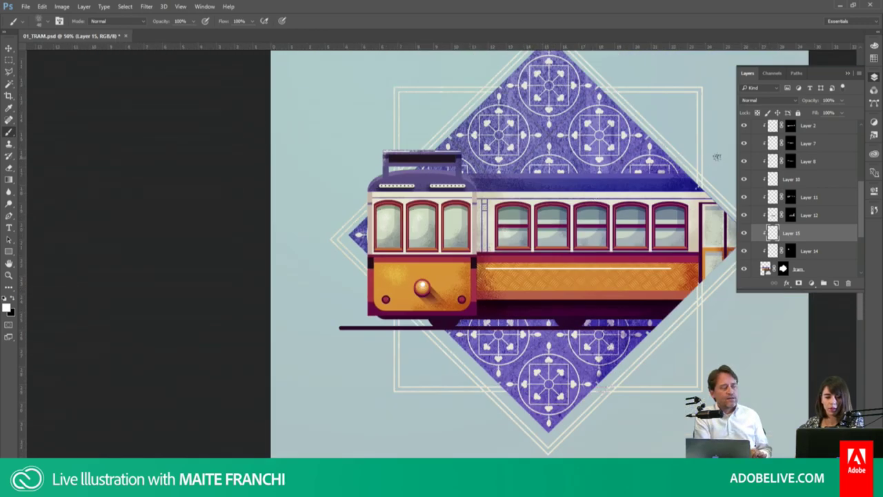
# Step: Collapse the TRAM group, save 01_TRAM.psd, zoom out, and select Layer 1
pyautogui.scroll(3, 851, 197)
pyautogui.scroll(3, 755, 150)
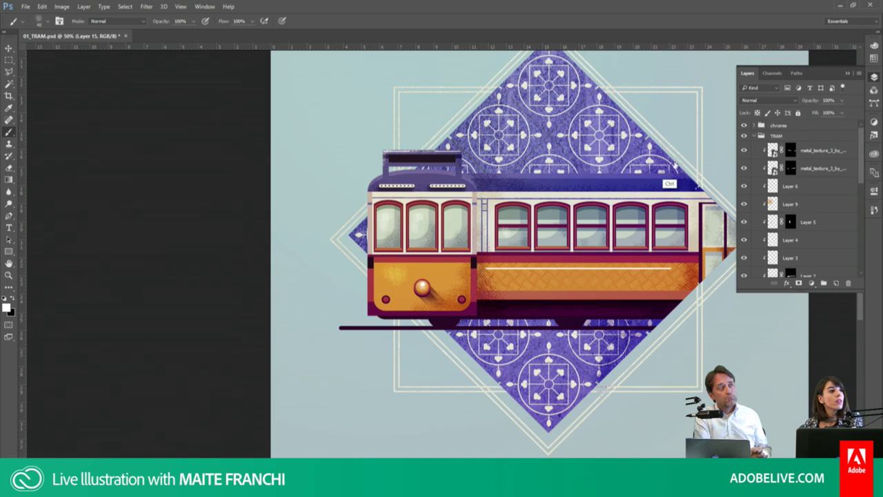
pyautogui.keyDown('ctrl'); pyautogui.click(702, 178); pyautogui.keyUp('ctrl')
pyautogui.hotkey('ctrl', 's')
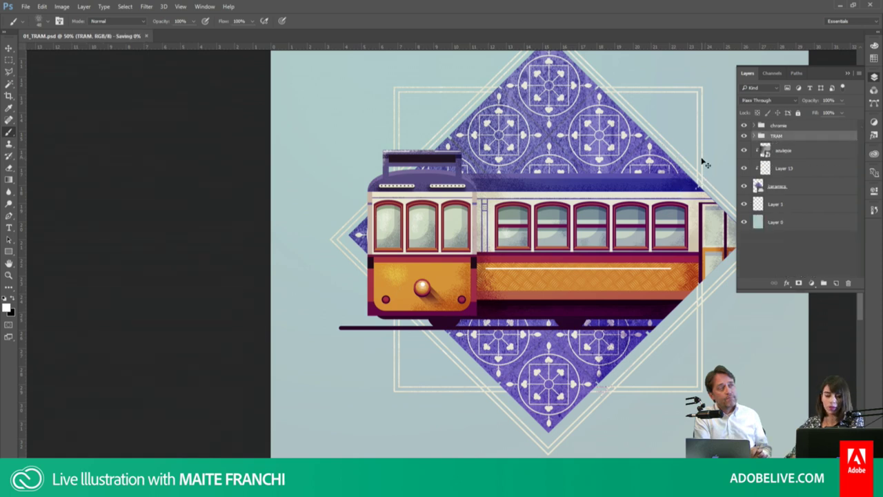
pyautogui.hotkey('ctrl', '-')
pyautogui.hotkey('ctrl', '-')
pyautogui.hotkey('ctrl', '-')
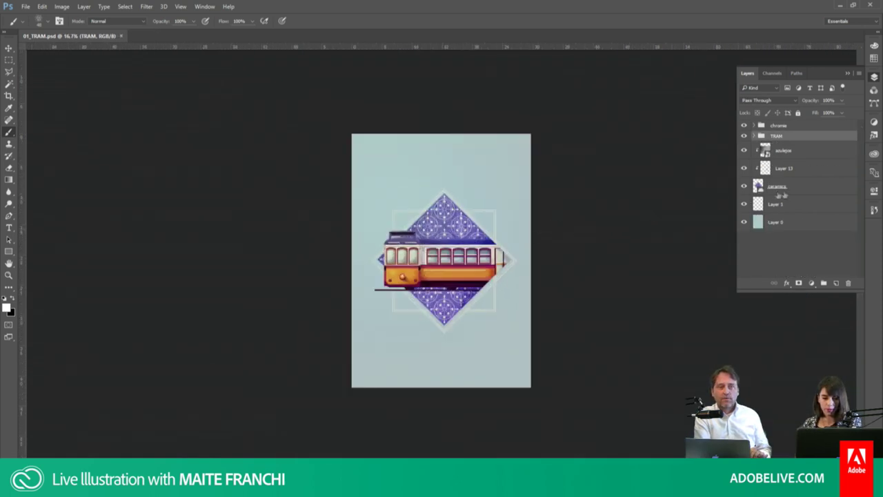
pyautogui.click(772, 209)
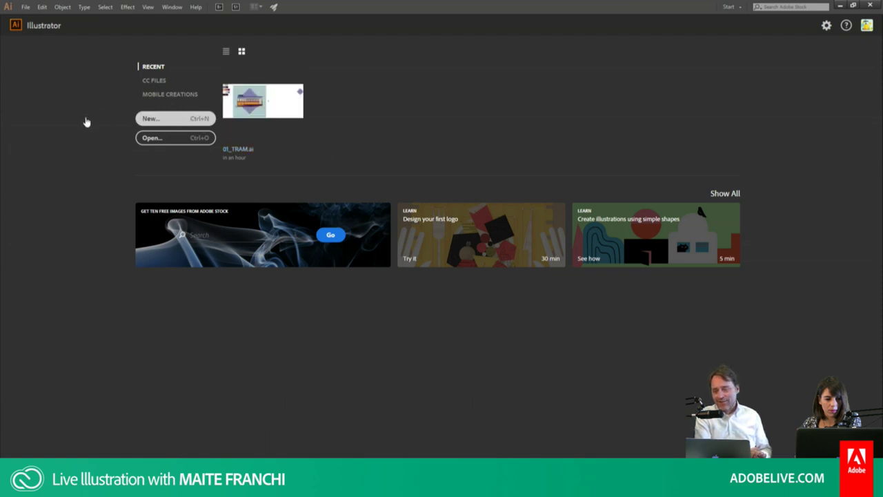
# Step: Create a new blank A4 print document of 210 × 297 mm
pyautogui.click(191, 118)
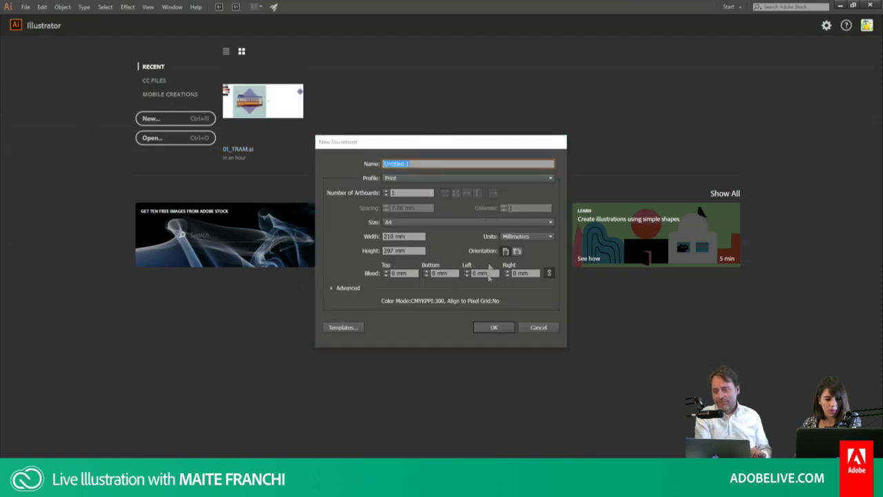
pyautogui.click(494, 329)
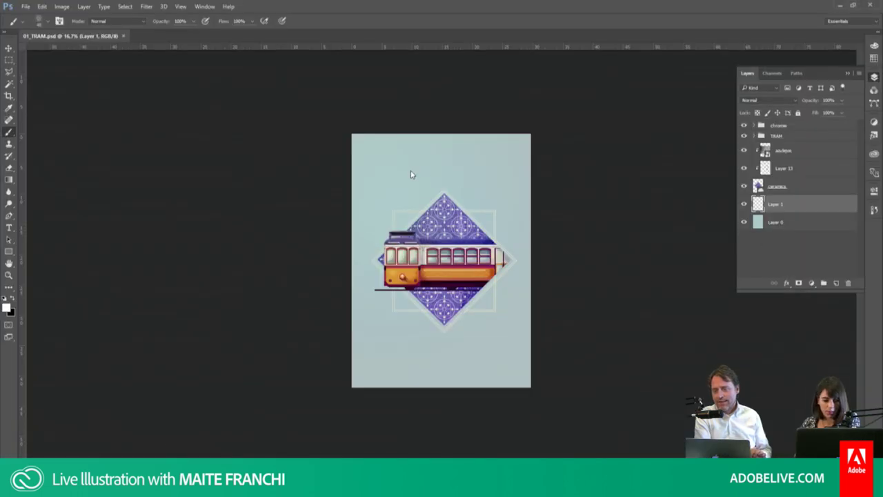
pyautogui.press('m')
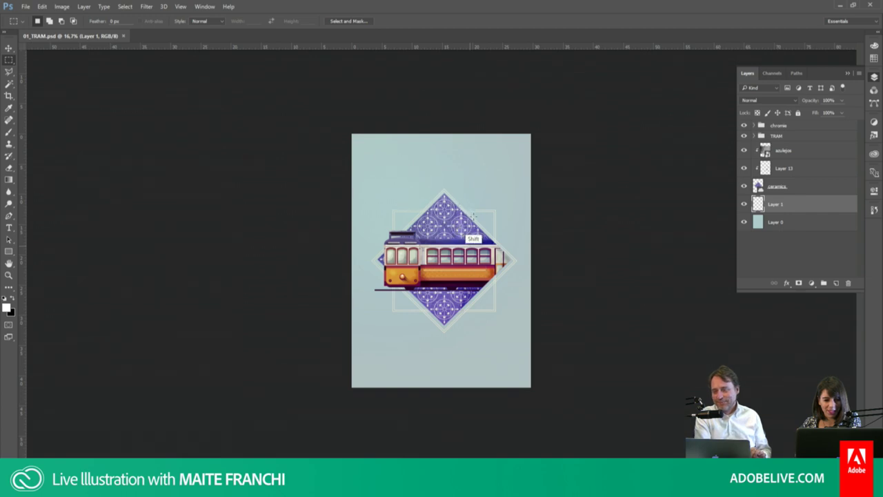
# Step: Draw a roughly 100 mm white square with no stroke in the upper page and select it
pyautogui.hotkey('alt', 'Tab')
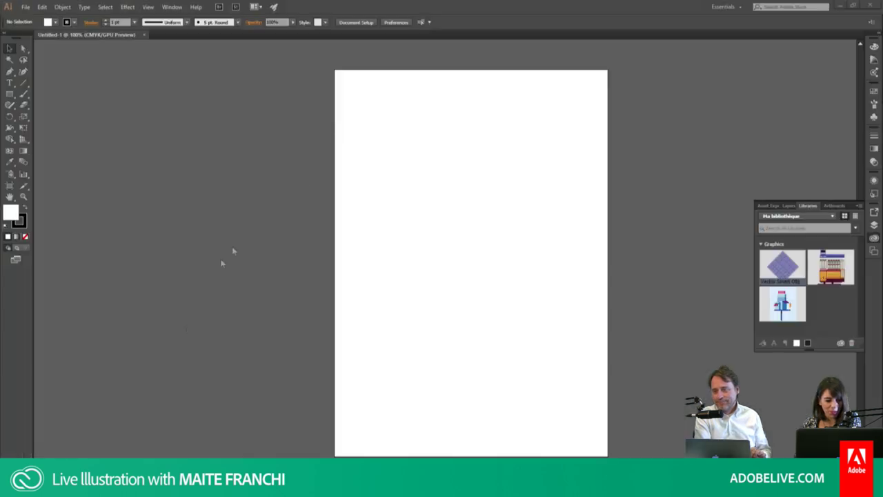
pyautogui.press('m')
pyautogui.moveTo(395, 136); pyautogui.dragTo(525, 265)
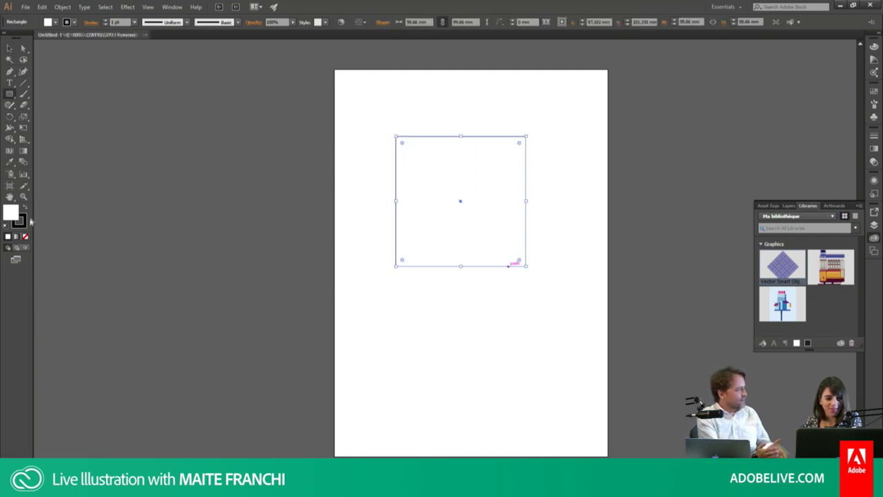
pyautogui.click(8, 237)
pyautogui.press('/')
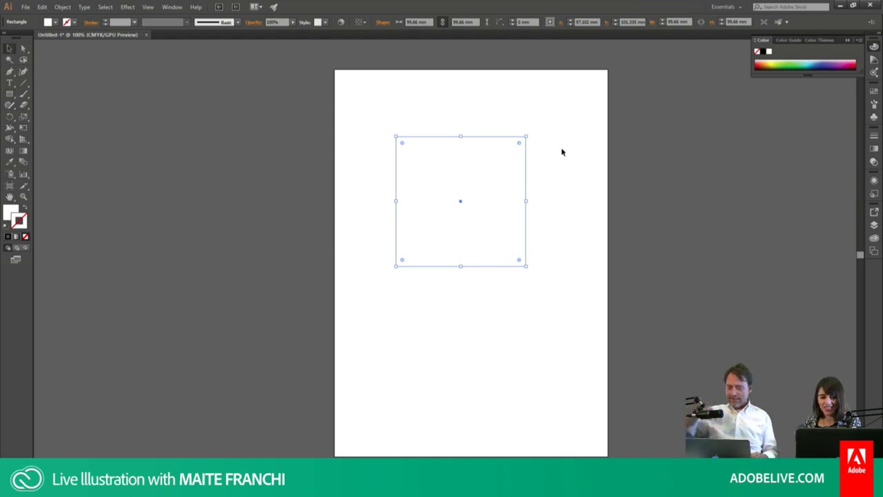
pyautogui.press('v')
pyautogui.click(541, 156)
pyautogui.click(516, 174)
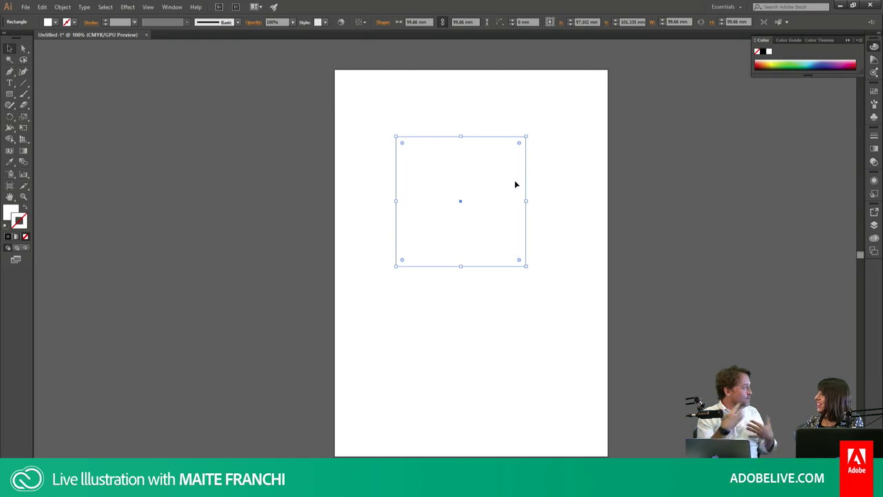
pyautogui.moveTo(469, 191); pyautogui.dragTo(96, 481)
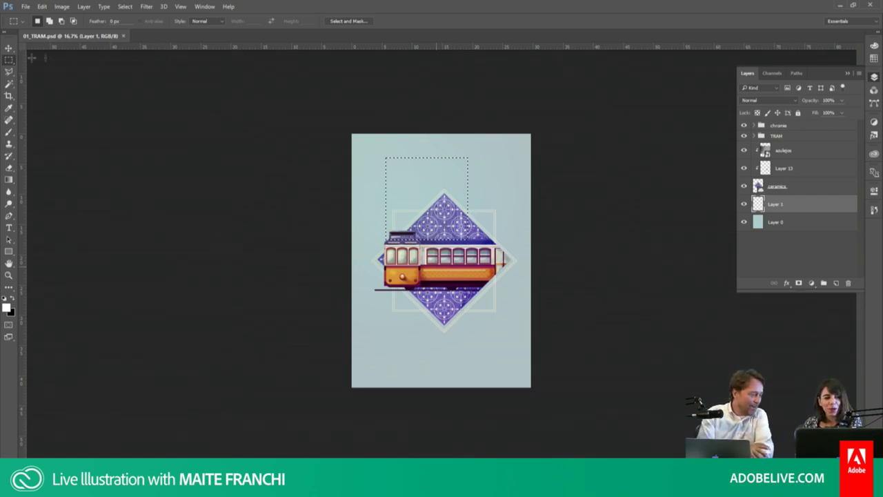
# Step: Paste the Illustrator square into the tram poster as a smart object
pyautogui.hotkey('ctrl', 'v')
pyautogui.hotkey('ctrl', 'v')
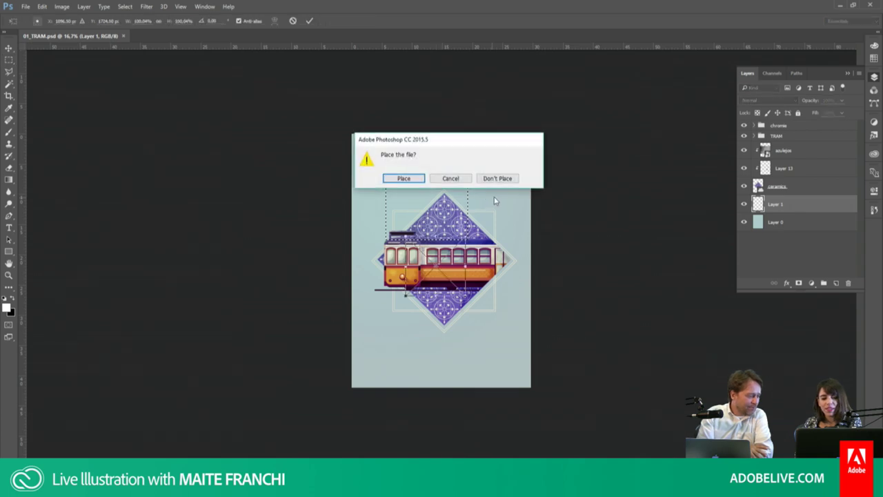
pyautogui.click(497, 178)
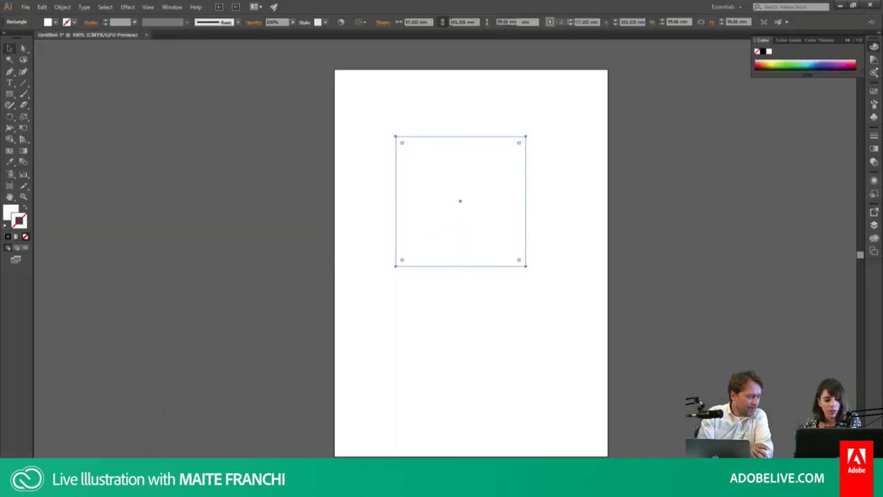
pyautogui.hotkey('alt', 'Tab')
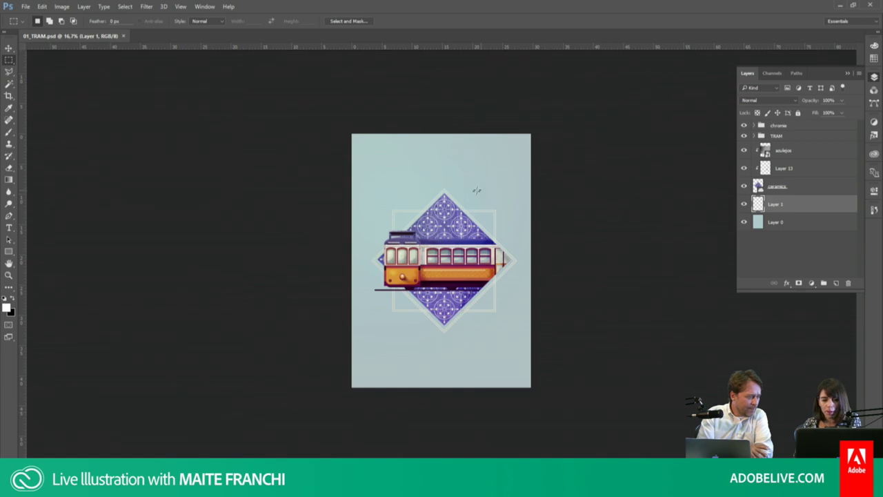
pyautogui.hotkey('ctrl', 'v')
pyautogui.click(481, 150)
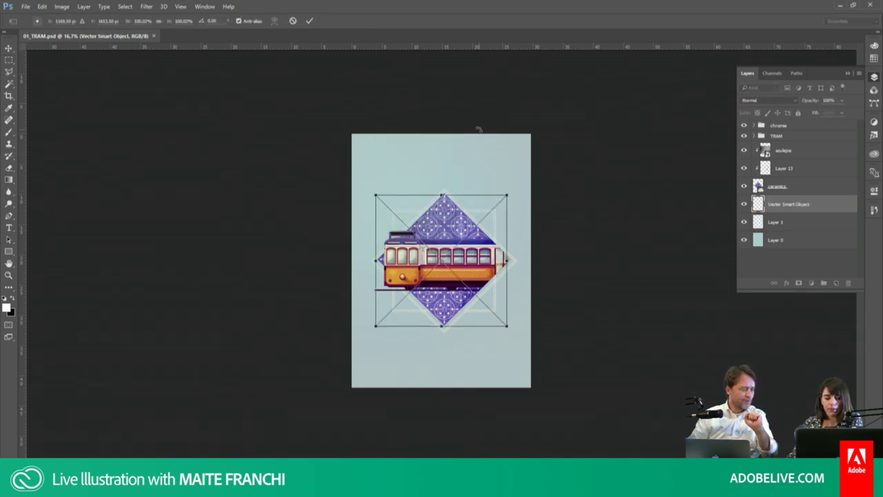
pyautogui.press('Return')
pyautogui.press('m')
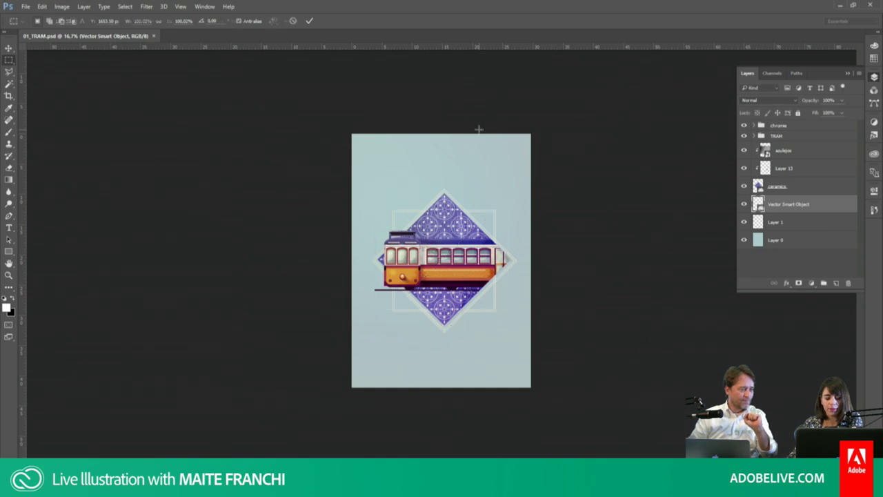
# Step: Redo the paste as a smart object kept out of the library, and rotate it
pyautogui.hotkey('ctrl', 'z')
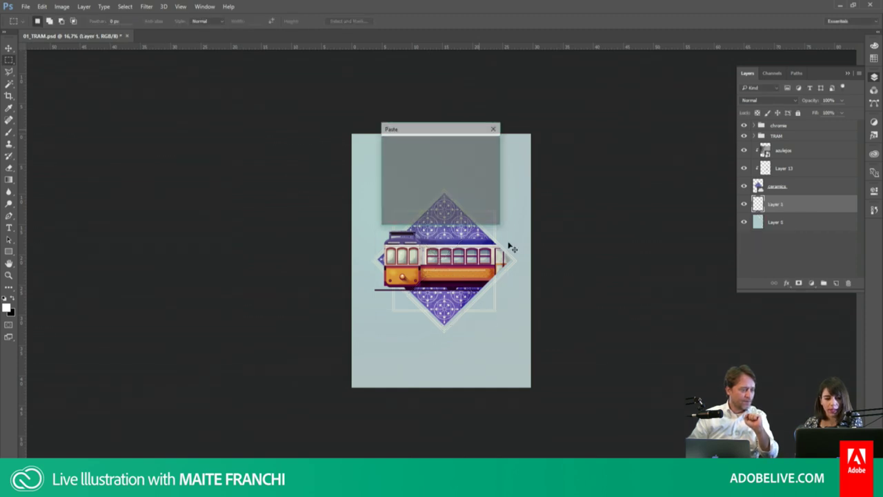
pyautogui.hotkey('ctrl', 'v')
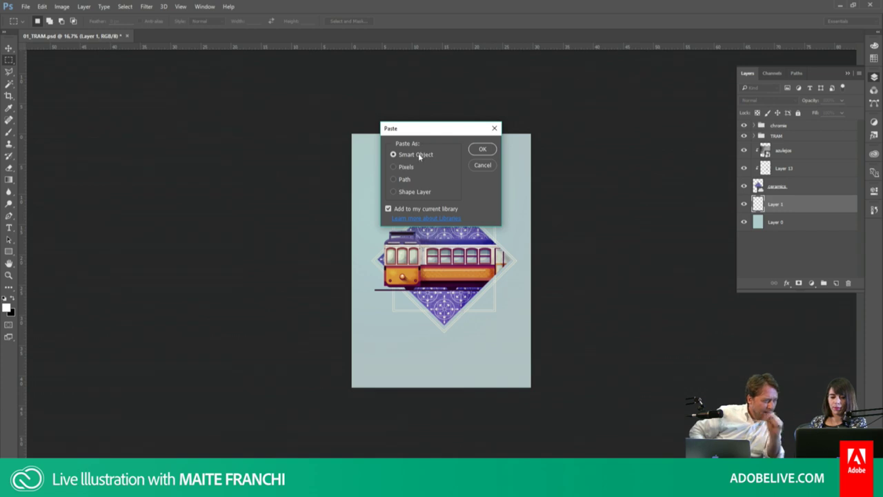
pyautogui.click(388, 209)
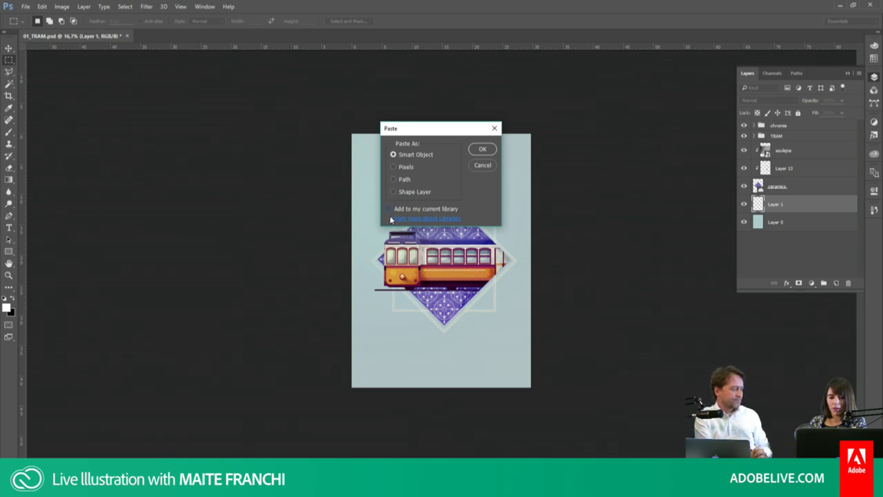
pyautogui.click(484, 149)
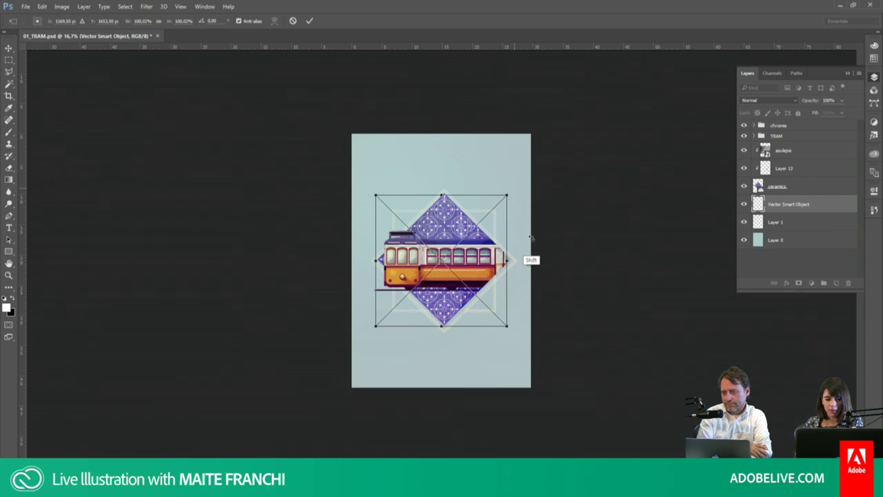
pyautogui.moveTo(532, 252); pyautogui.dragTo(534, 230)
pyautogui.press('Return')
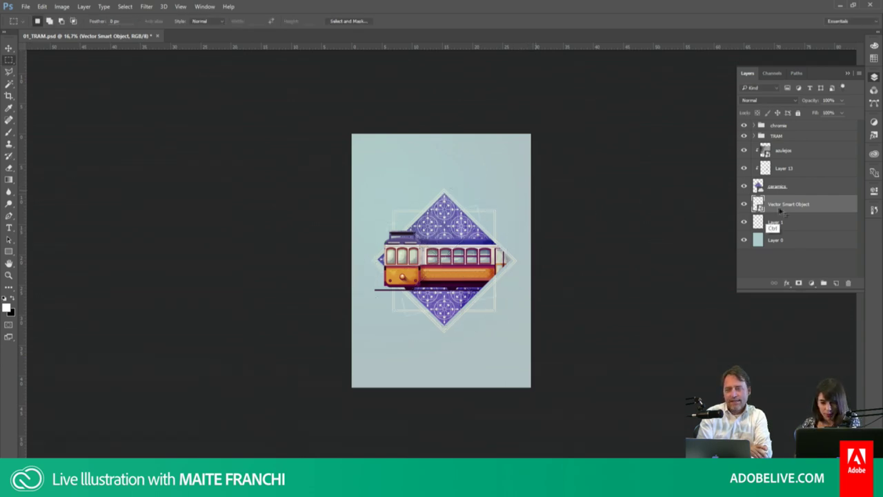
# Step: Delete the pasted smart object and move the square toward the lower left
pyautogui.press('Delete')
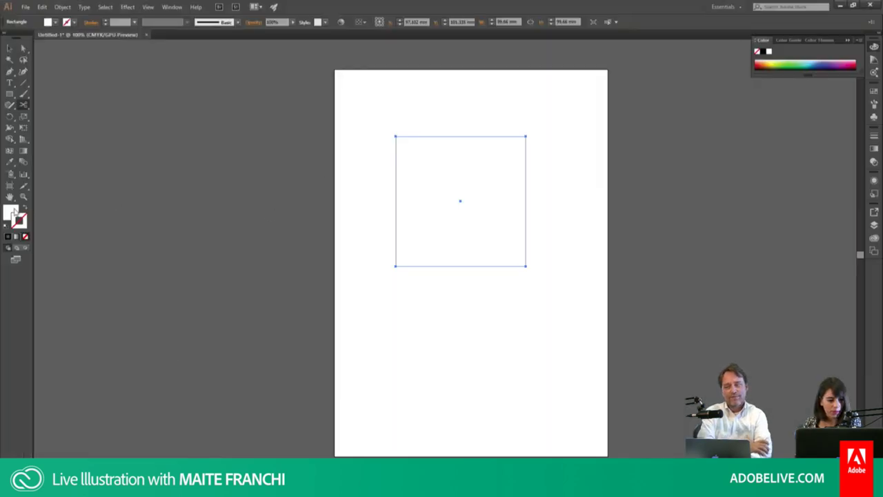
pyautogui.press('v')
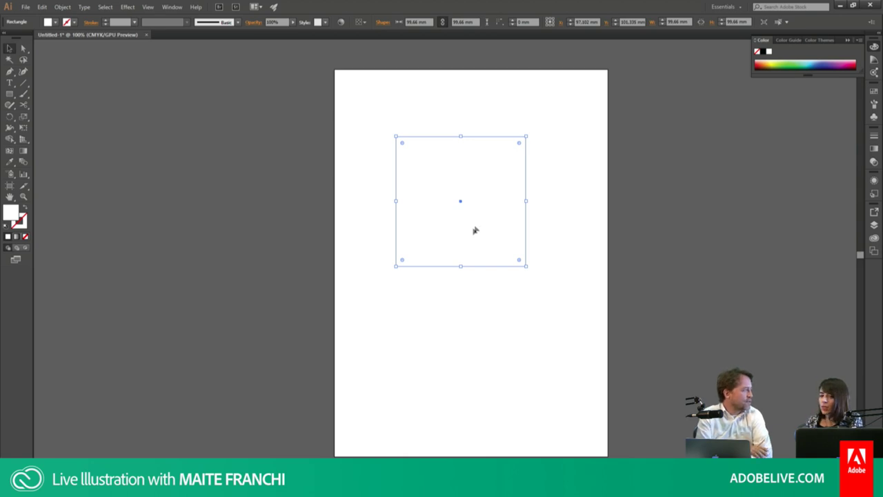
pyautogui.moveTo(453, 227); pyautogui.dragTo(189, 431)
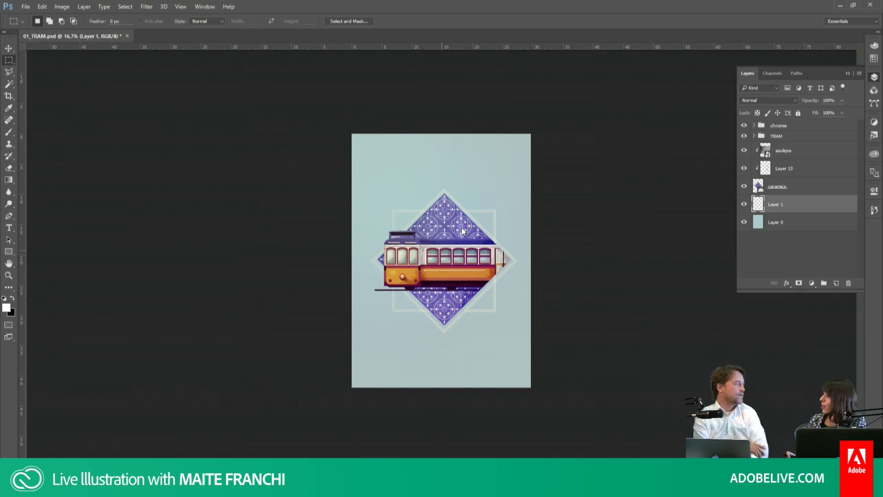
pyautogui.hotkey('ctrl', 't')
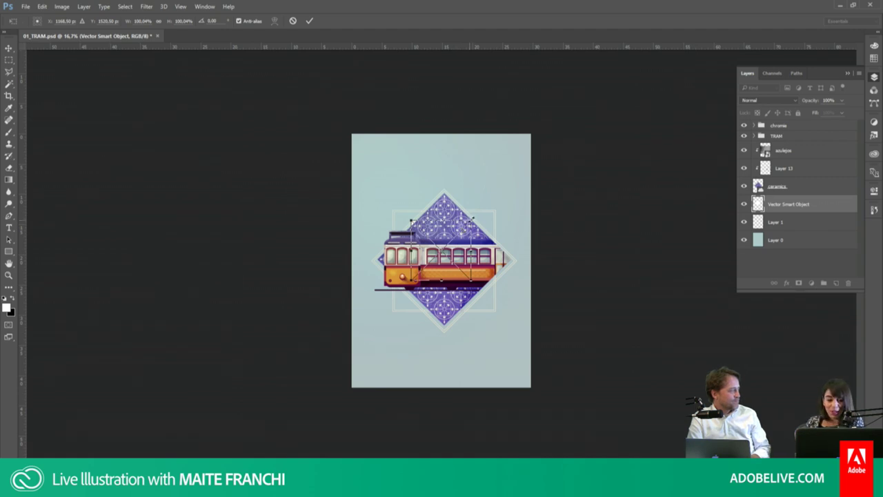
# Step: Re-copy the square from Illustrator, paste it, and enlarge and tilt it into a diamond
pyautogui.moveTo(473, 220); pyautogui.dragTo(497, 191)
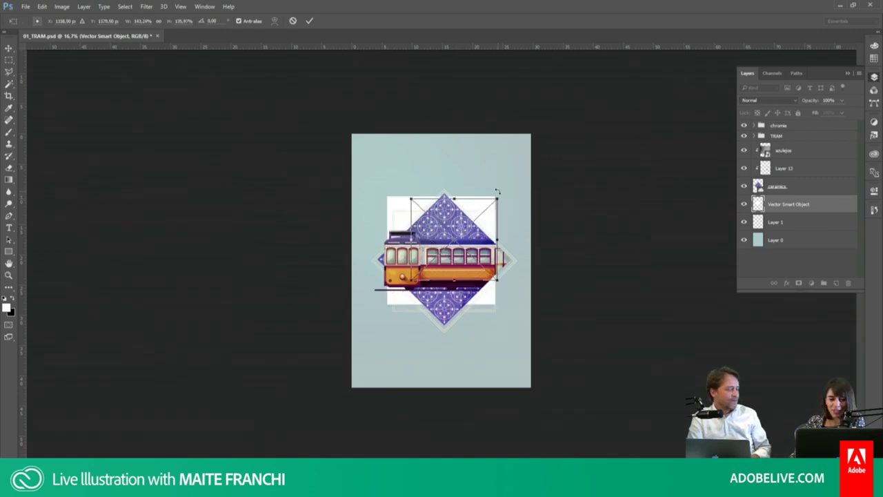
pyautogui.press('Escape')
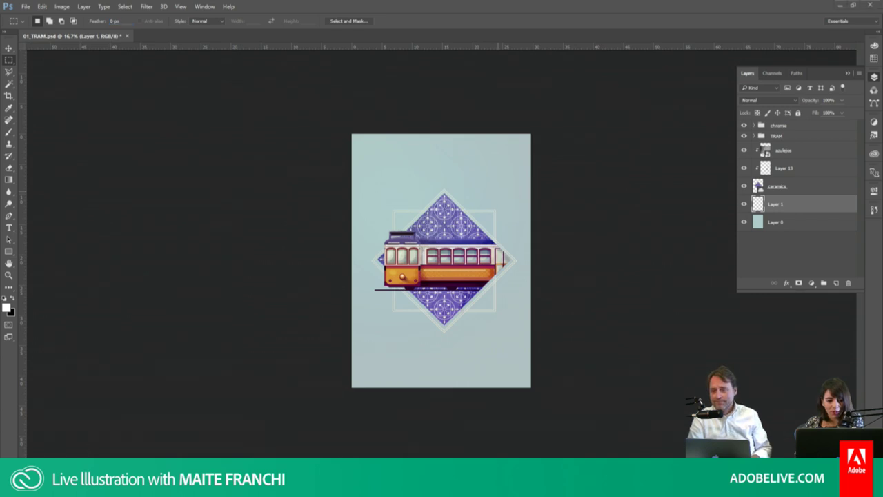
pyautogui.hotkey('alt', 'Tab')
pyautogui.moveTo(241, 378); pyautogui.dragTo(113, 456)
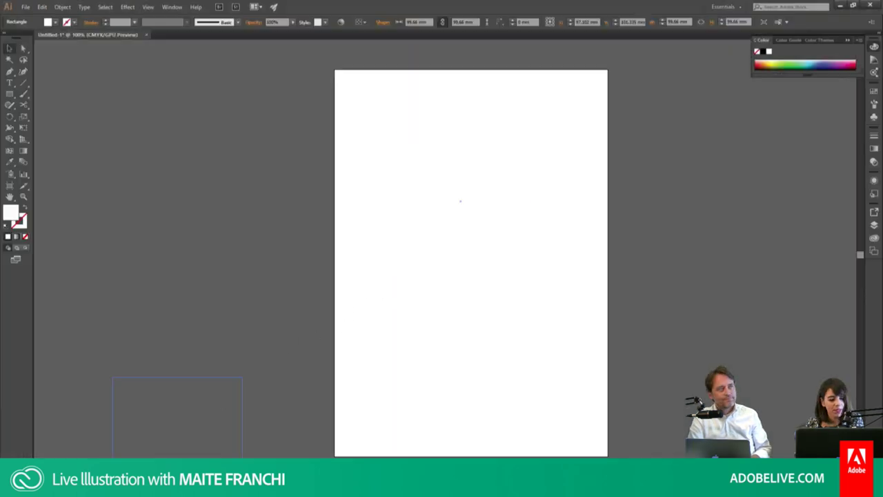
pyautogui.hotkey('alt', 'Tab')
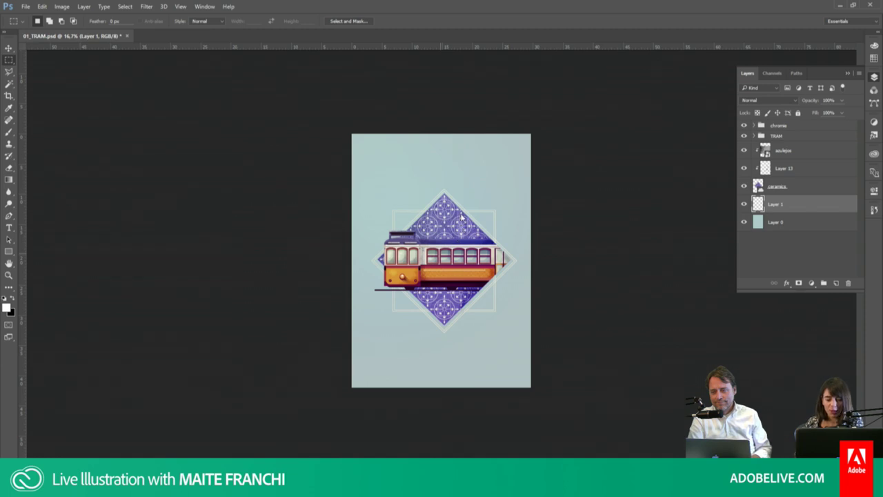
pyautogui.hotkey('ctrl', 'v')
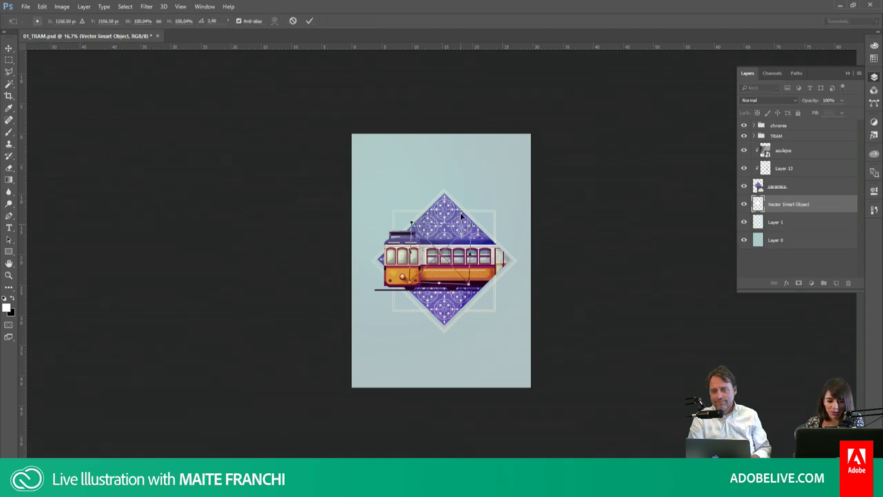
pyautogui.moveTo(496, 210)
pyautogui.mouseDown()
pyautogui.moveTo(526, 173)
pyautogui.moveTo(535, 230)
pyautogui.mouseUp()
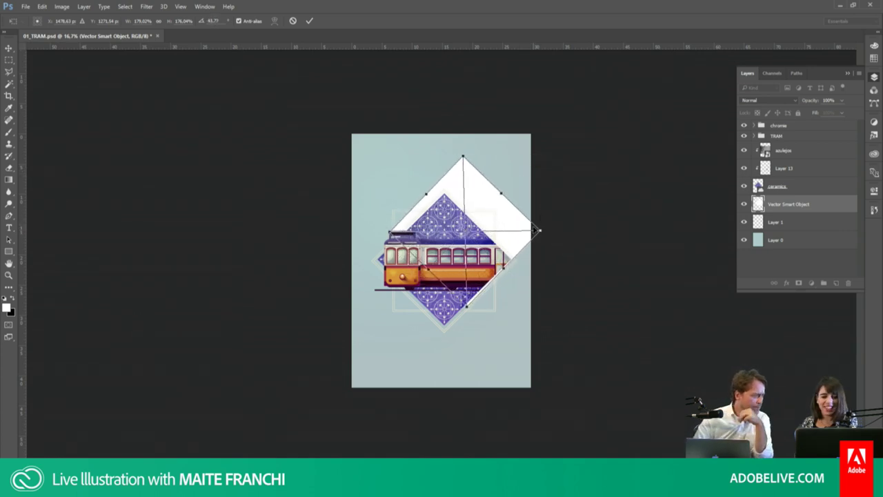
# Step: Commit the enlarged rotated white diamond and move it up above the tram
pyautogui.press('Return')
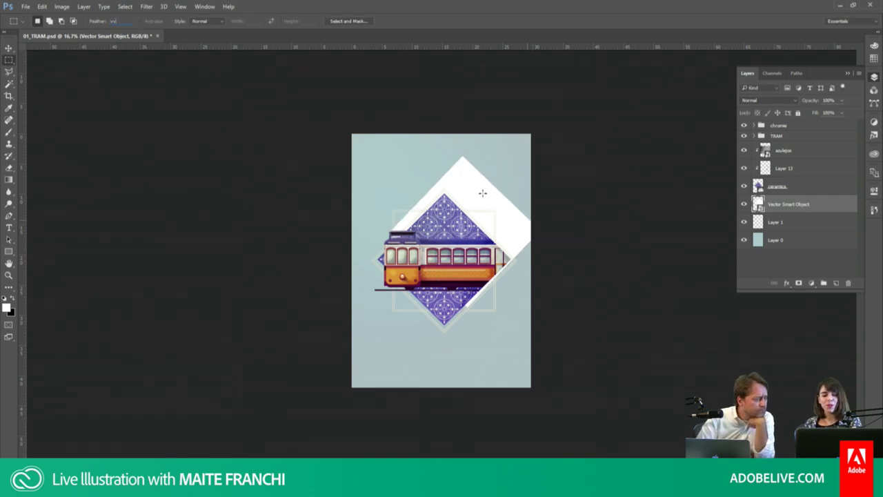
pyautogui.click(9, 47)
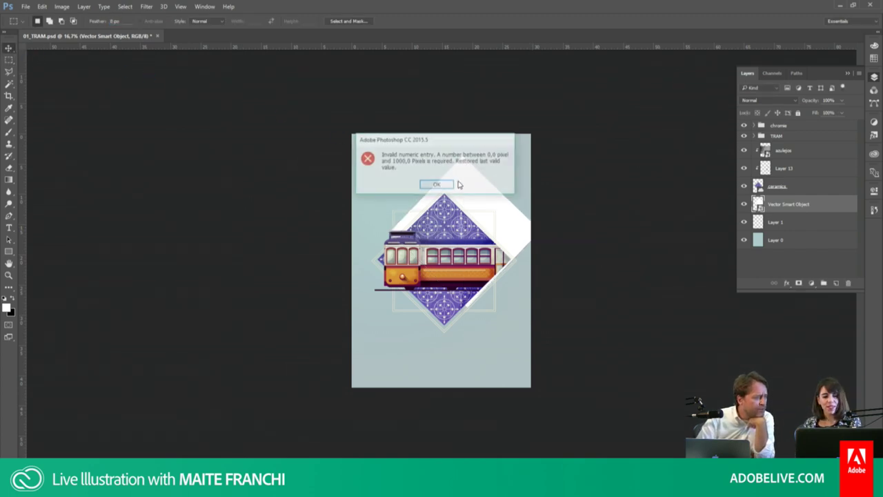
pyautogui.click(449, 187)
pyautogui.press('v')
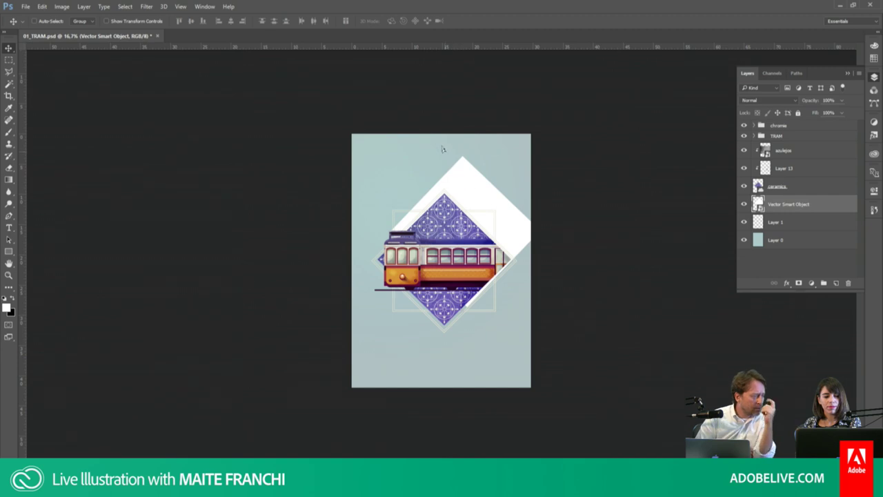
pyautogui.moveTo(449, 187); pyautogui.dragTo(444, 137)
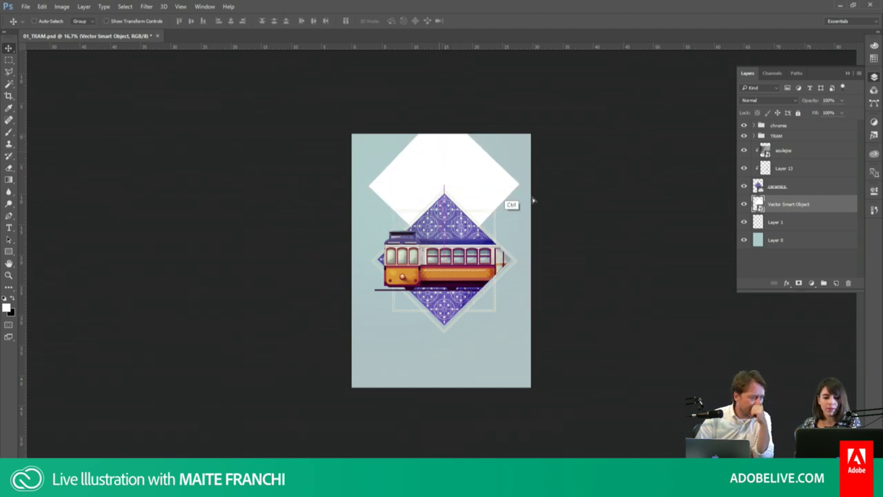
# Step: Enlarge the white diamond further and shift it to cover the poster's top
pyautogui.hotkey('ctrl', 't')
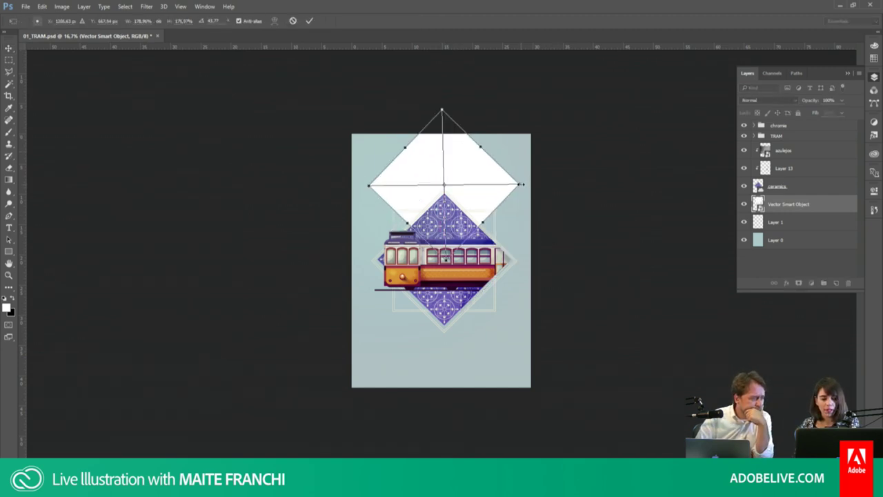
pyautogui.moveTo(522, 184); pyautogui.dragTo(591, 180)
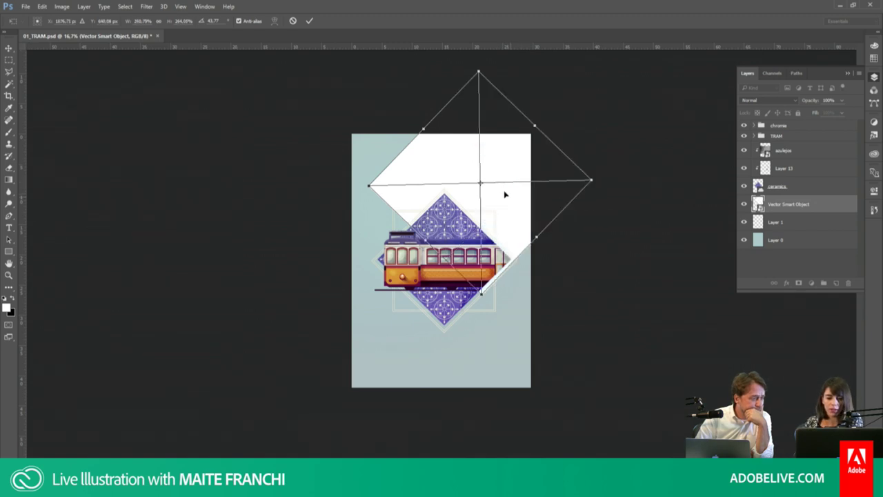
pyautogui.moveTo(504, 195); pyautogui.dragTo(477, 165)
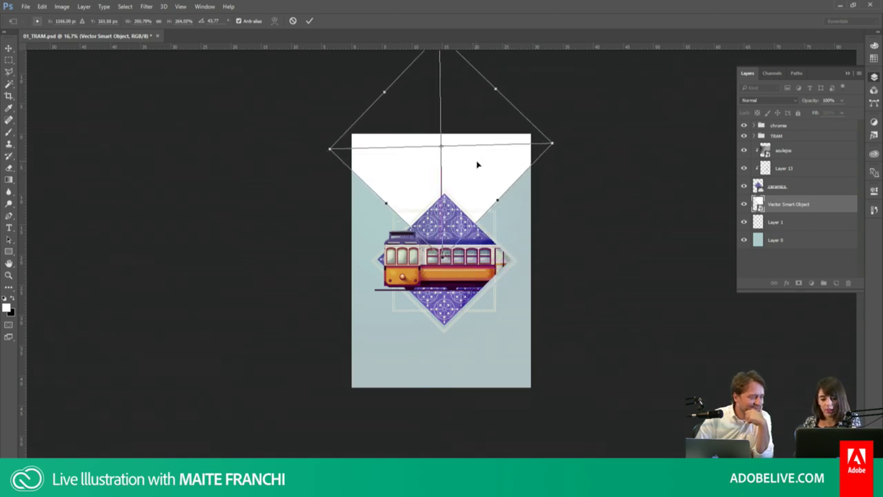
pyautogui.press('Return')
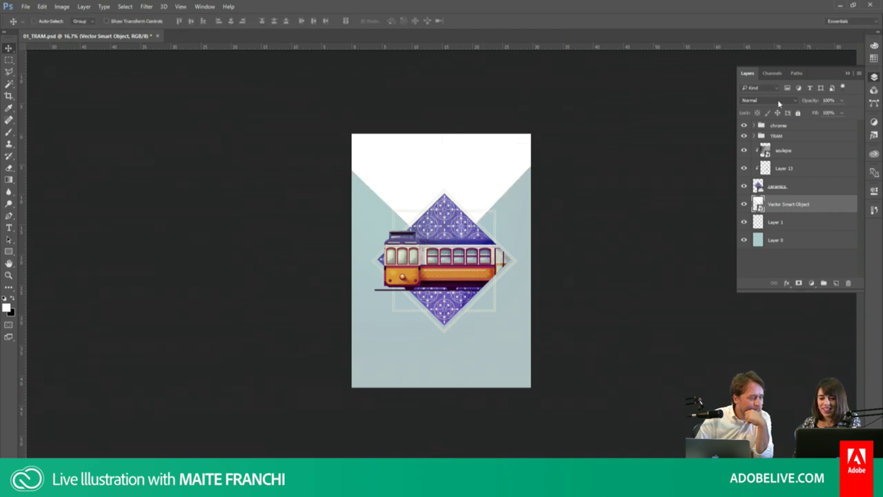
# Step: Blend the white diamond with Soft Light and lower its opacity to 10%
pyautogui.click(767, 100)
pyautogui.click(755, 197)
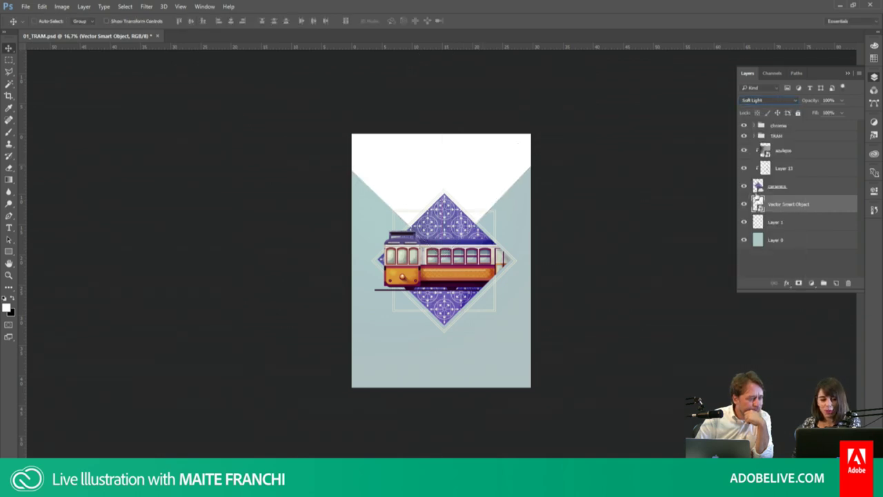
pyautogui.click(840, 100)
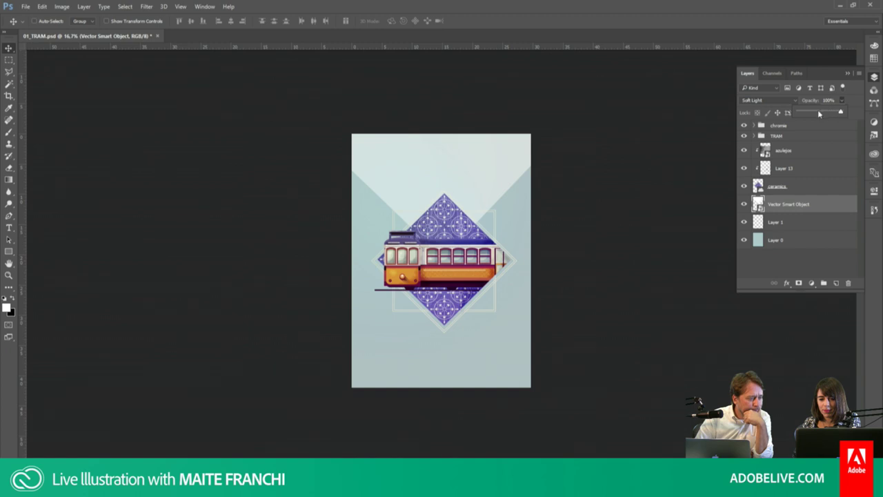
pyautogui.click(818, 113)
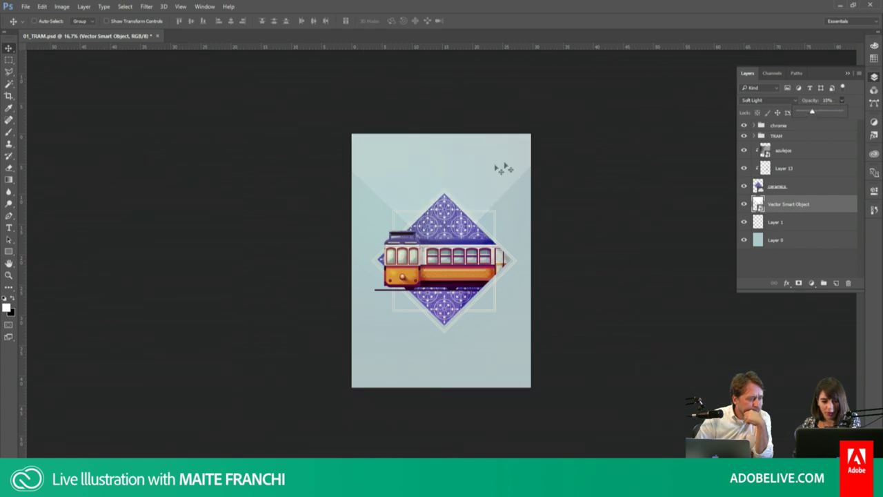
pyautogui.click(494, 168)
pyautogui.press('3')
pyautogui.press('3')
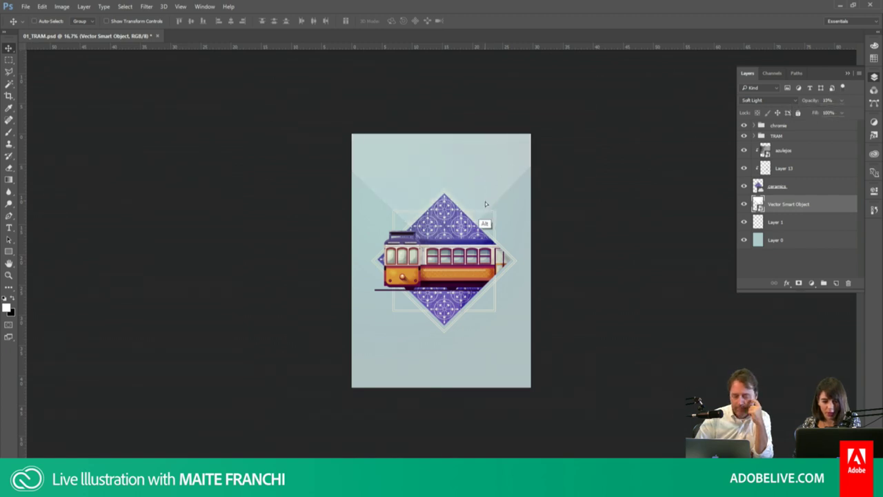
pyautogui.press('alt')
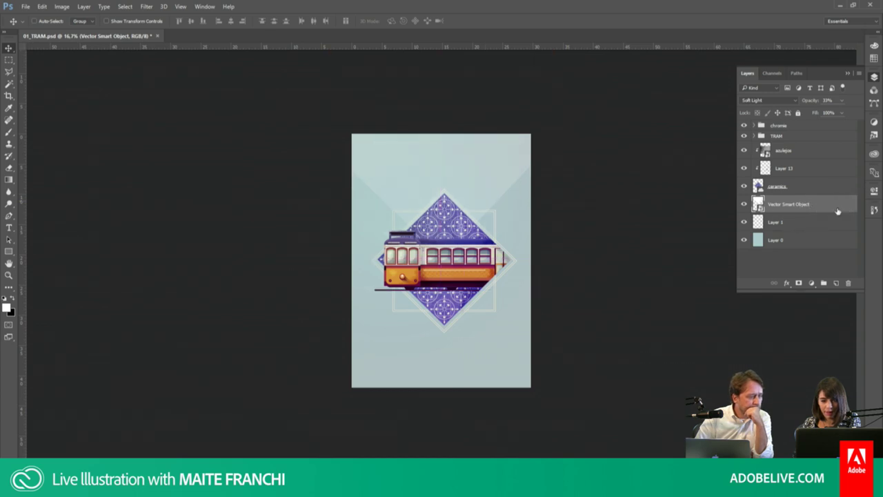
# Step: Duplicate the Soft Light diamond overlay, nudge the copy down, and select both layers
pyautogui.moveTo(830, 211); pyautogui.dragTo(836, 283)
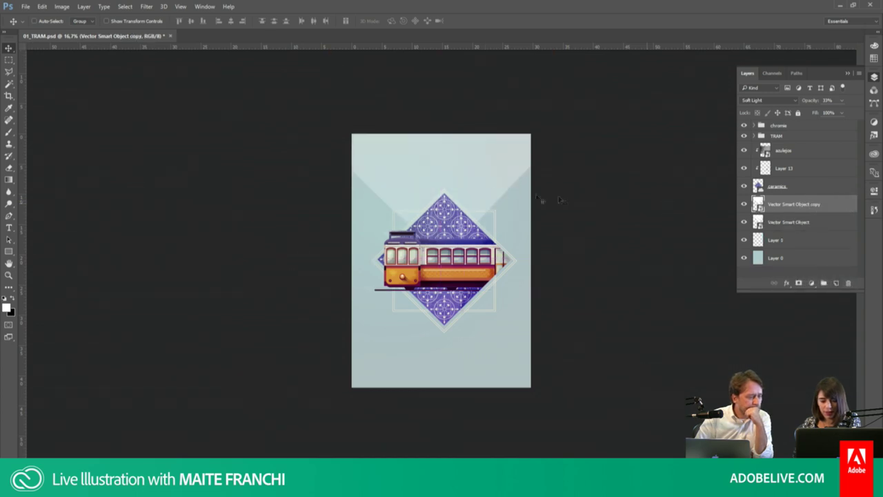
pyautogui.moveTo(482, 193); pyautogui.dragTo(482, 199)
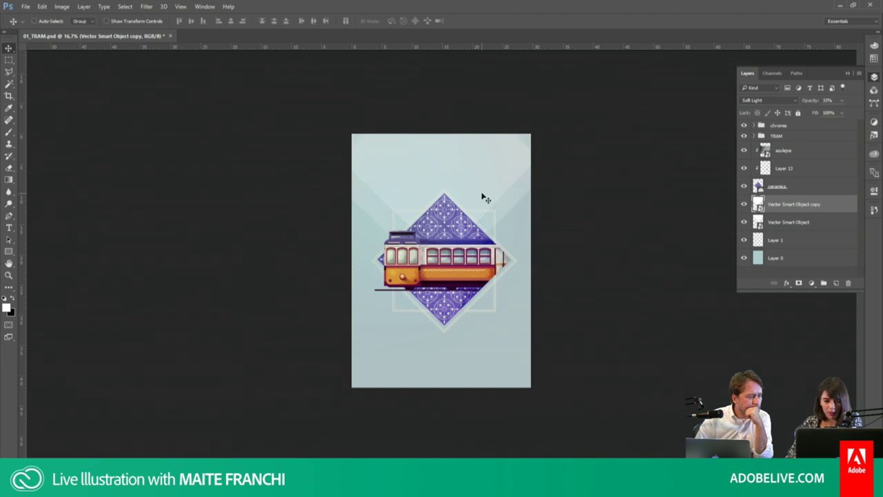
pyautogui.click(796, 223)
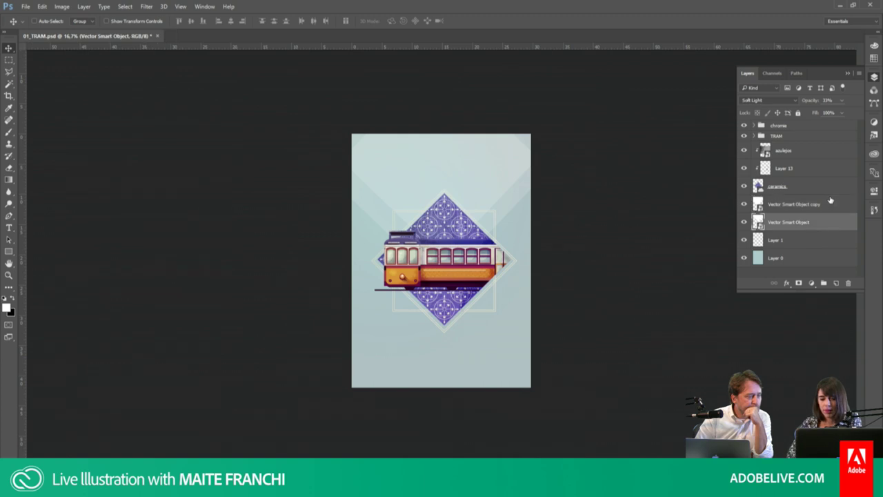
pyautogui.keyDown('shift'); pyautogui.click(830, 204); pyautogui.keyUp('shift')
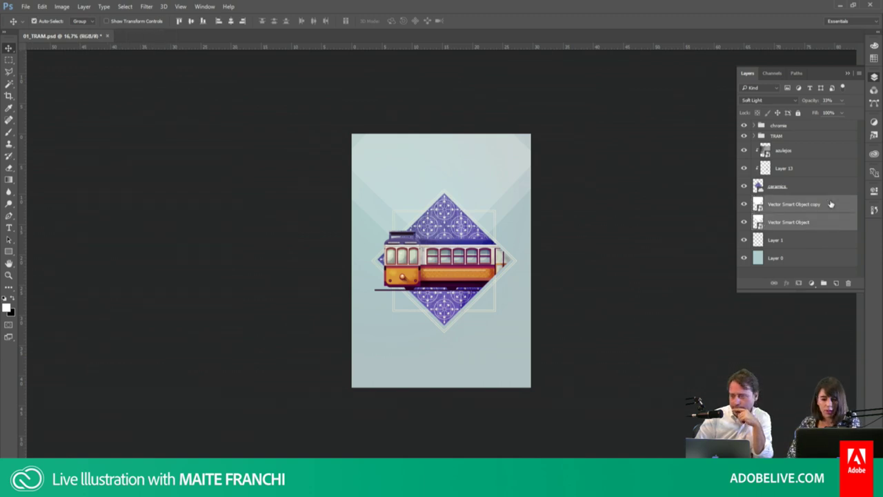
# Step: Group the two overlays as light_bg, shift it up, and duplicate it as light_bg copy
pyautogui.hotkey('ctrl', 'g')
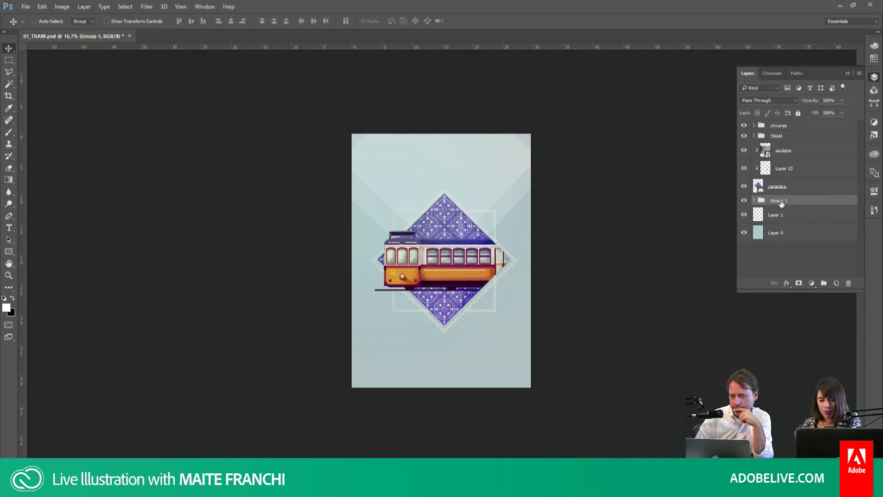
pyautogui.press('Delete')
pyautogui.press('Delete')
pyautogui.press('Delete')
pyautogui.write('light_bg')
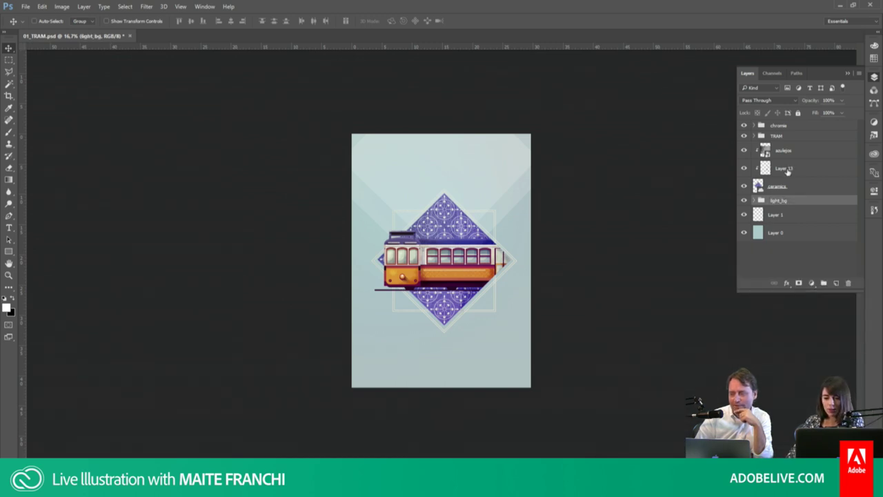
pyautogui.moveTo(474, 166); pyautogui.dragTo(478, 137)
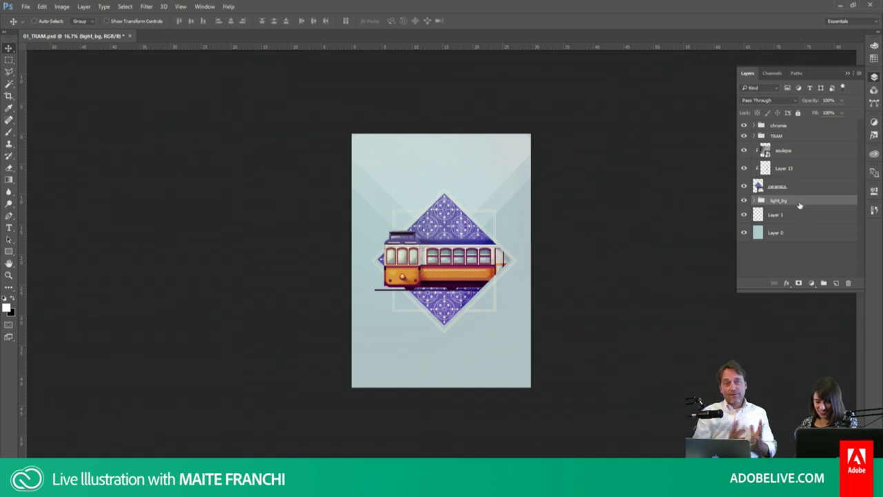
pyautogui.hotkey('ctrl', 'j')
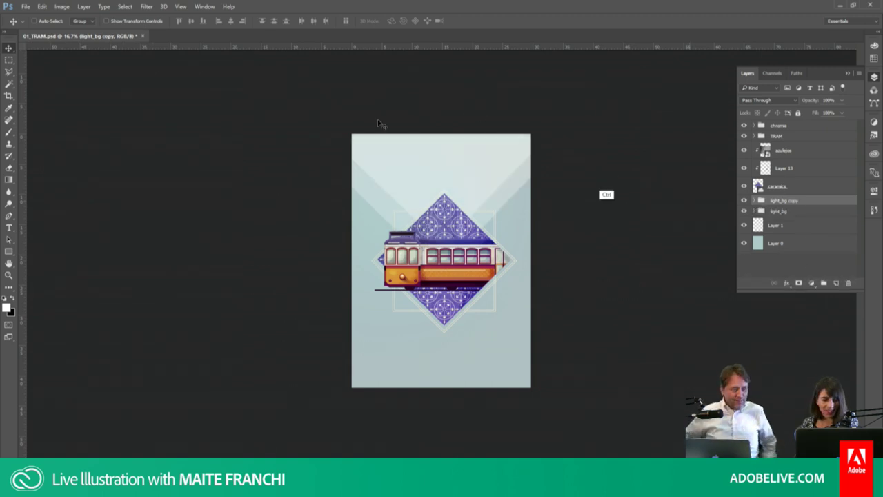
# Step: Rotate light_bg copy 180° and position it so the light bands fill the lower half
pyautogui.hotkey('ctrl', 't')
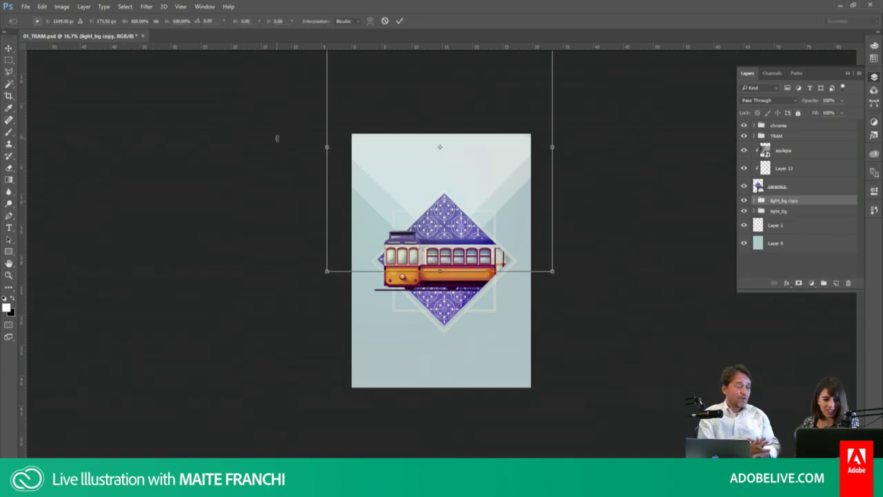
pyautogui.moveTo(285, 161); pyautogui.dragTo(458, 341)
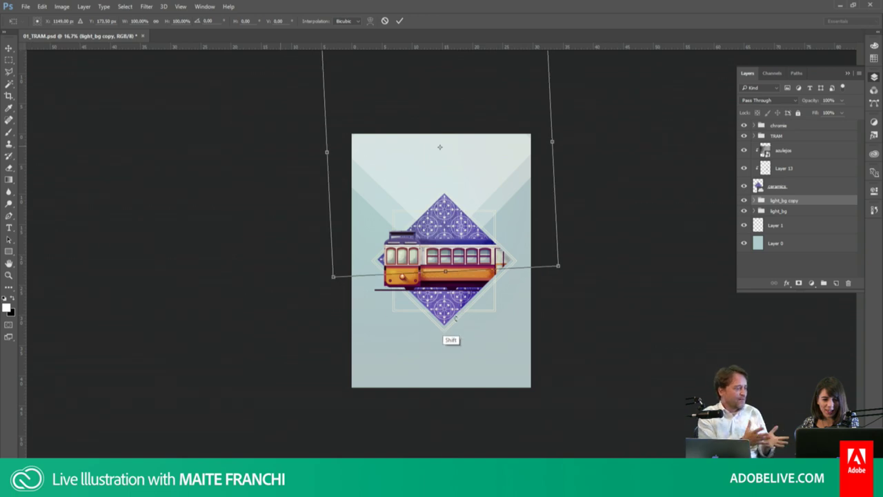
pyautogui.moveTo(689, 257)
pyautogui.mouseDown()
pyautogui.moveTo(694, 245)
pyautogui.moveTo(688, 252)
pyautogui.mouseUp()
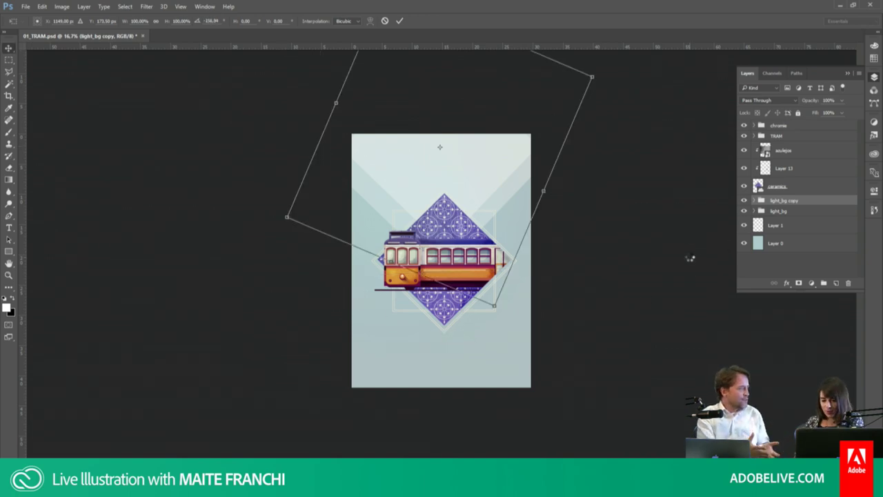
pyautogui.press('Return')
pyautogui.moveTo(501, 209)
pyautogui.mouseDown()
pyautogui.moveTo(515, 205)
pyautogui.moveTo(490, 227)
pyautogui.moveTo(456, 178)
pyautogui.mouseUp()
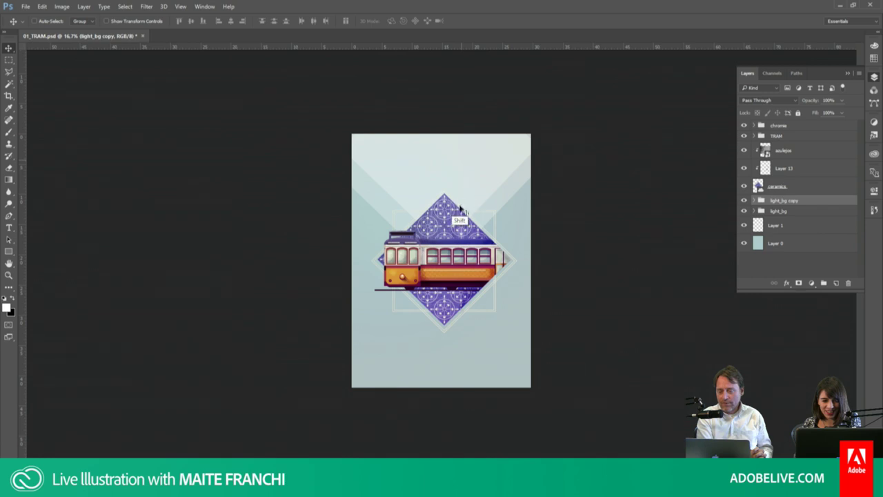
pyautogui.moveTo(450, 378); pyautogui.dragTo(455, 376)
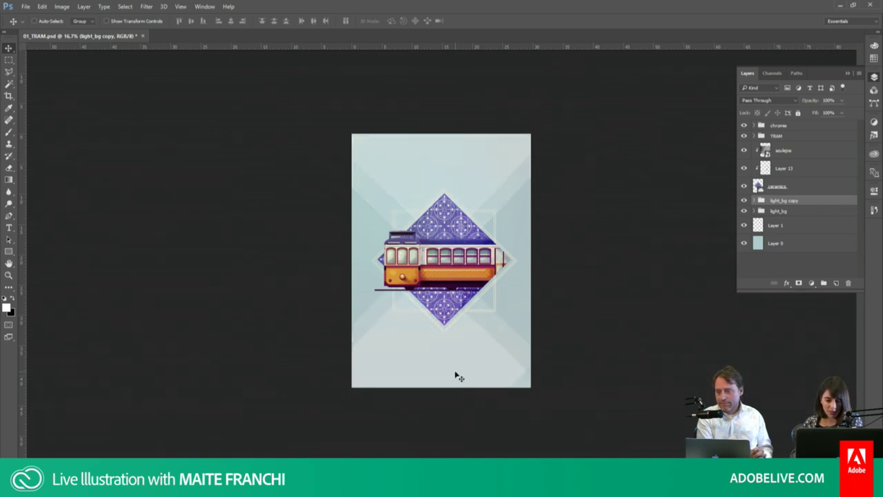
pyautogui.moveTo(455, 376); pyautogui.dragTo(483, 329)
# Step: Set the light_bg group to 67% opacity and save the document
pyautogui.click(840, 111)
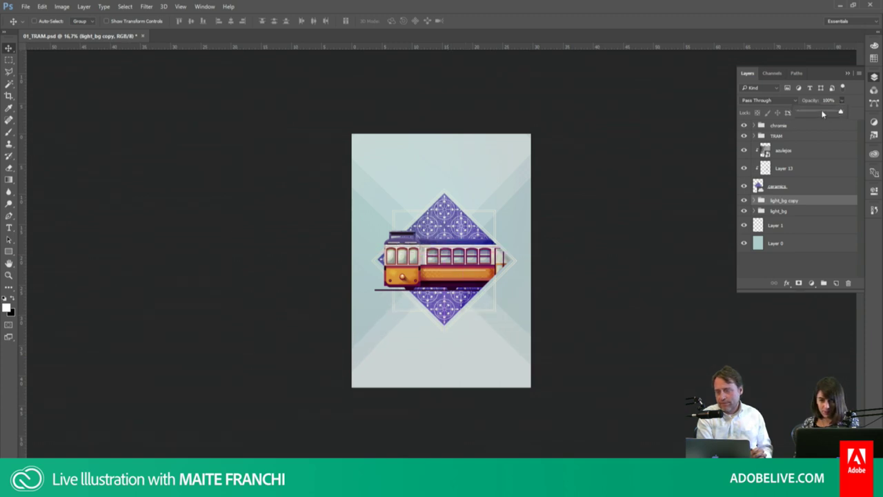
pyautogui.moveTo(820, 113); pyautogui.dragTo(815, 113)
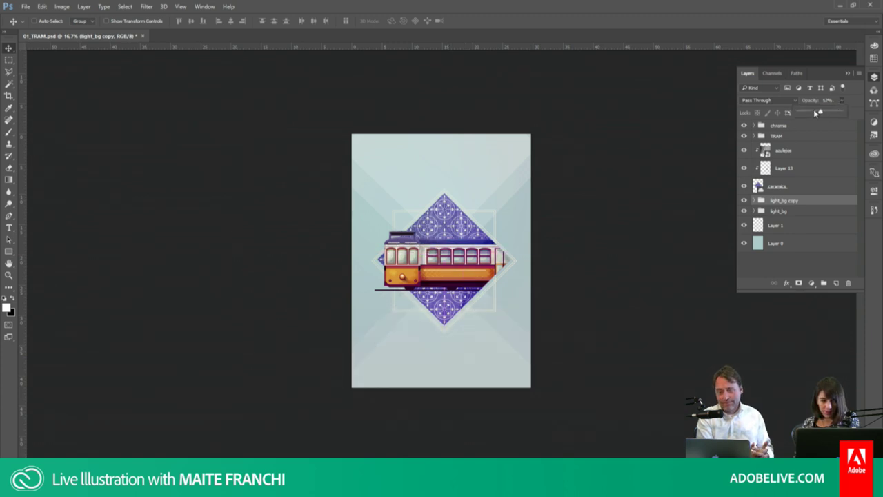
pyautogui.press('Escape')
pyautogui.click(800, 211)
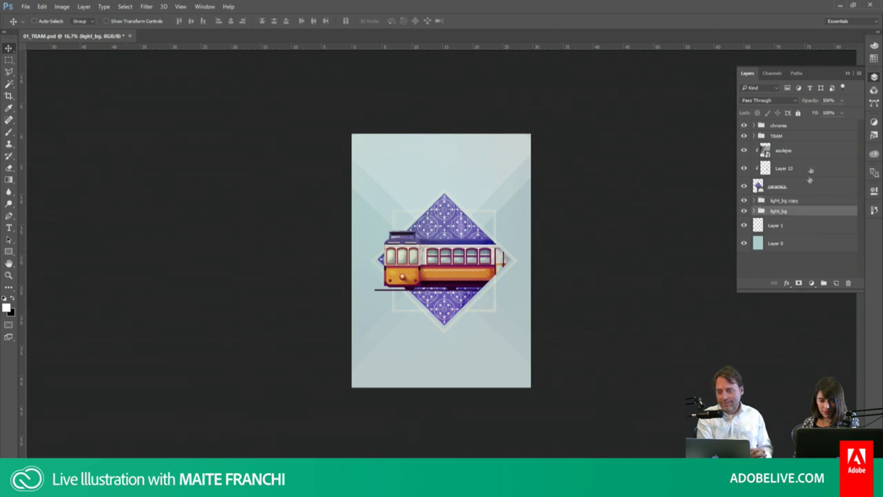
pyautogui.click(841, 101)
pyautogui.moveTo(828, 113); pyautogui.dragTo(827, 114)
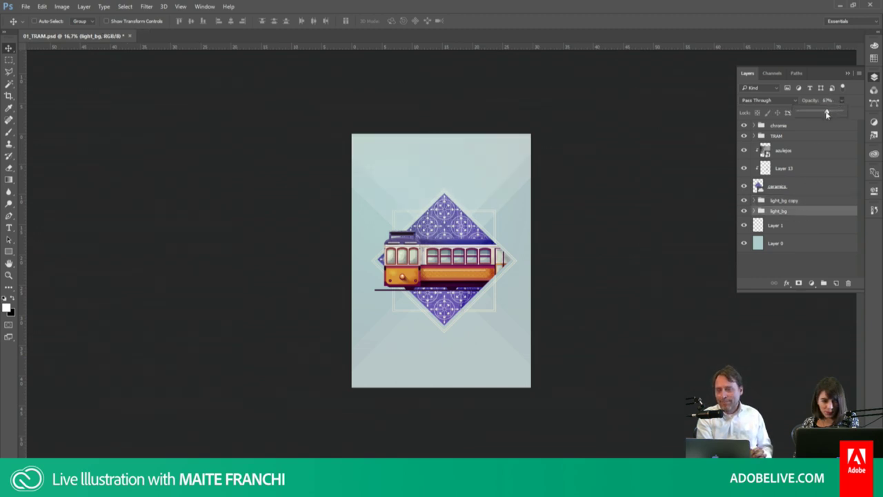
pyautogui.hotkey('ctrl', 's')
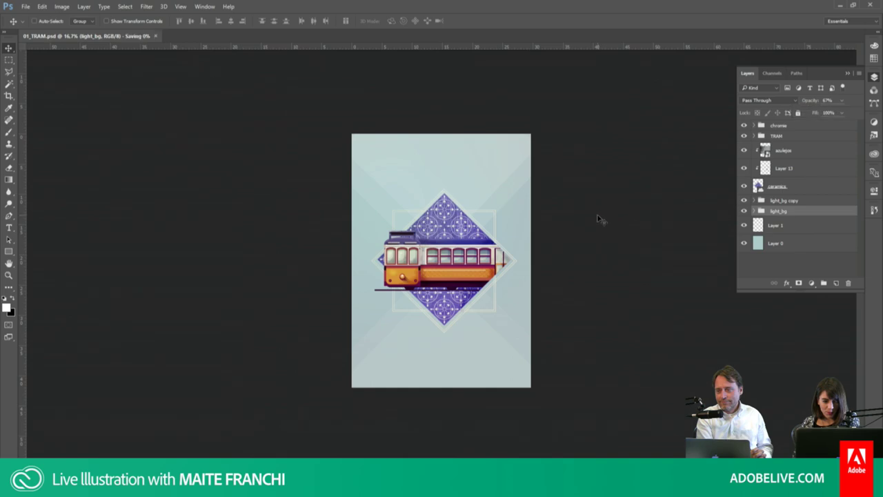
pyautogui.press('z')
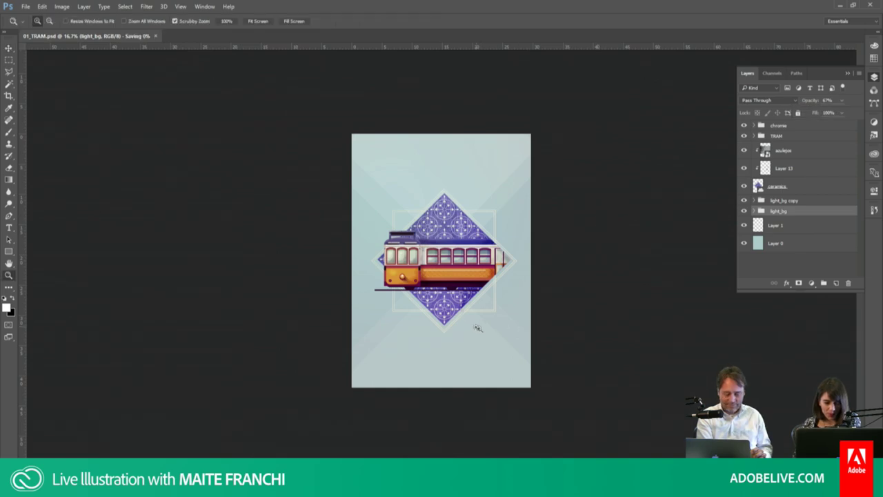
pyautogui.moveTo(478, 331)
pyautogui.mouseDown()
pyautogui.moveTo(542, 371)
pyautogui.moveTo(510, 361)
pyautogui.moveTo(613, 305)
pyautogui.mouseUp()
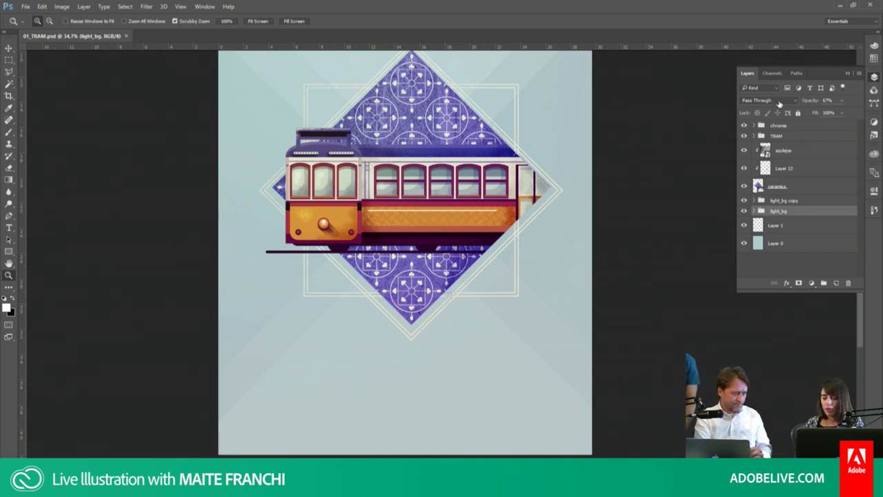
# Step: Select the azulejos layer, confirm its Overlay blend mode, and bring up the textures_metal folder
pyautogui.hotkey('ctrl', 'z')
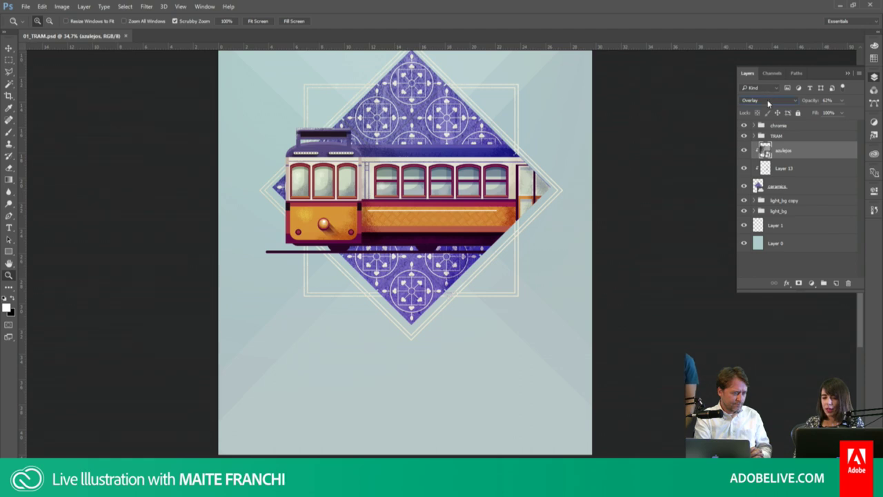
pyautogui.click(767, 99)
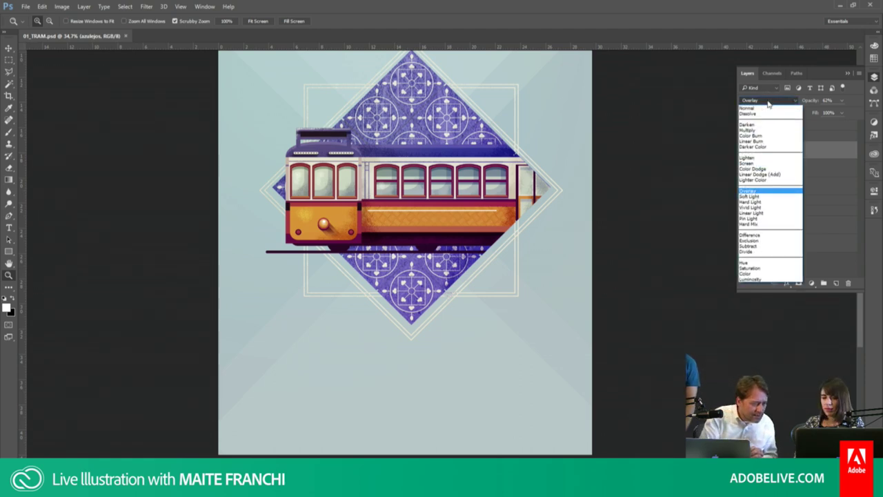
pyautogui.click(768, 102)
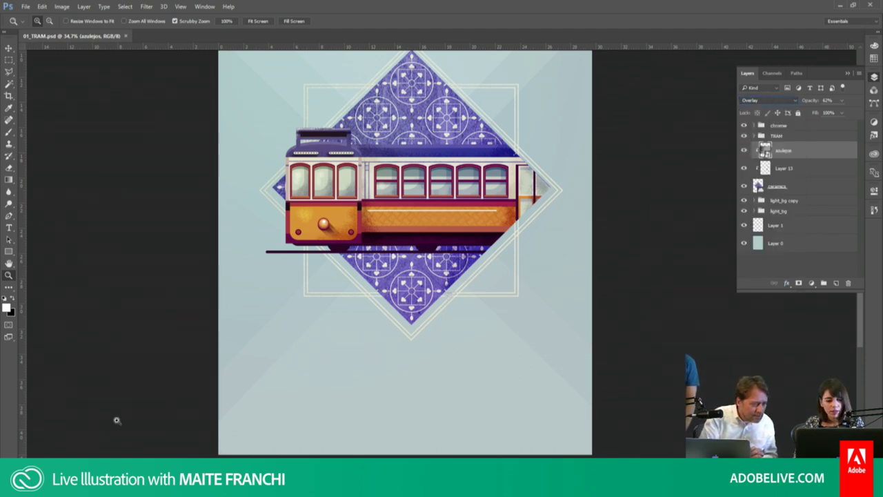
pyautogui.hotkey('alt', 'Tab')
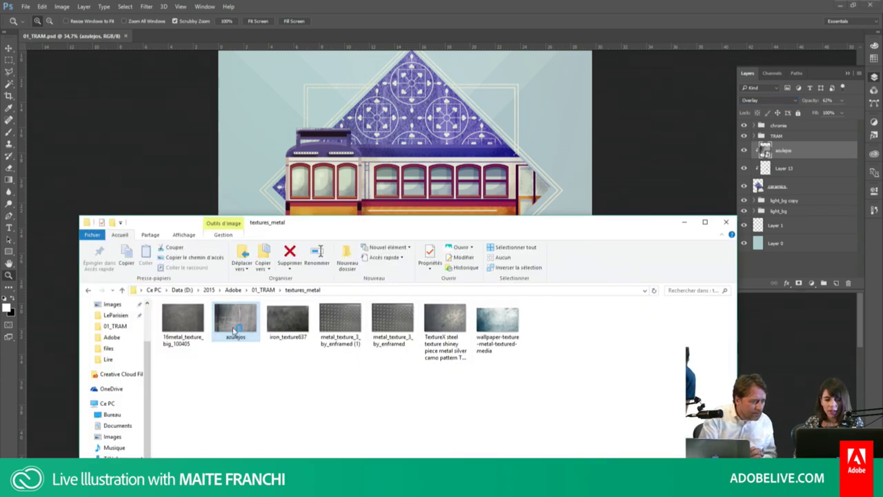
# Step: Preview the azulejos texture image, close it, and return through Photoshop to Illustrator
pyautogui.doubleClick(234, 330)
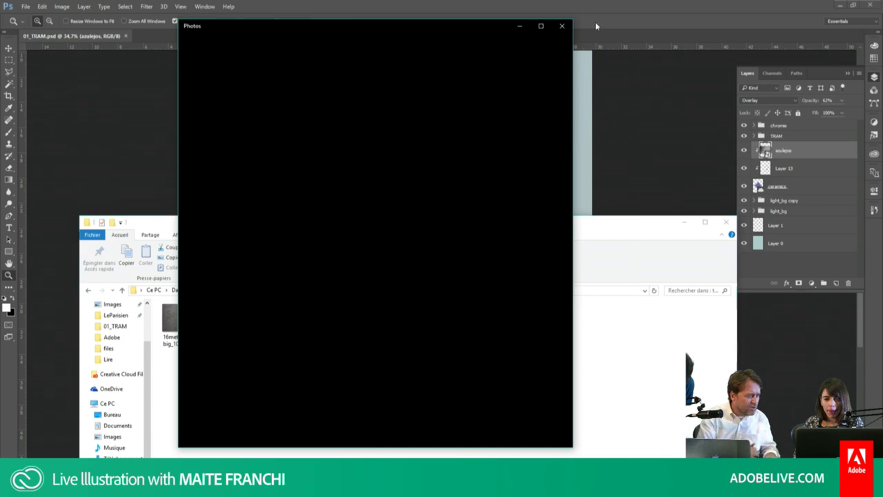
pyautogui.click(563, 26)
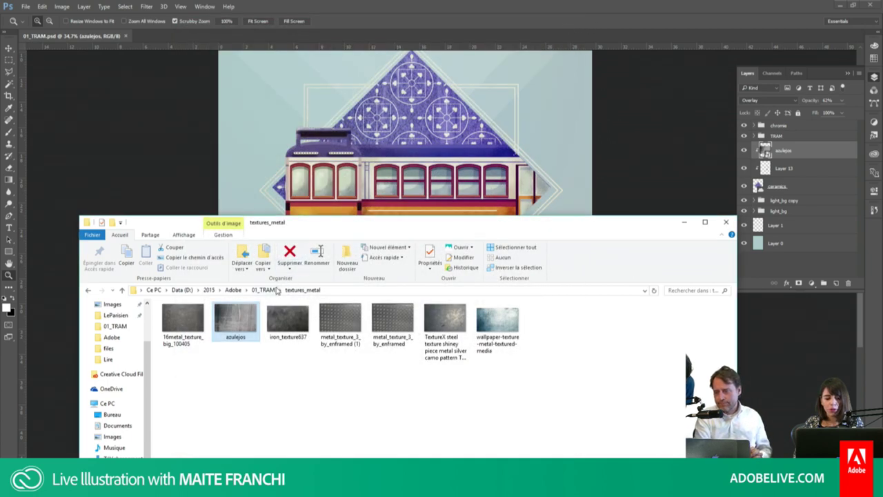
pyautogui.click(494, 122)
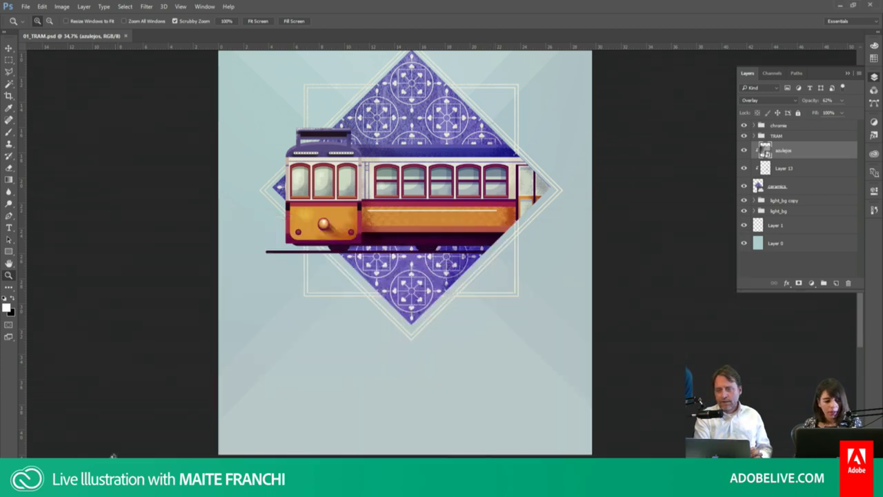
pyautogui.hotkey('alt', 'Tab')
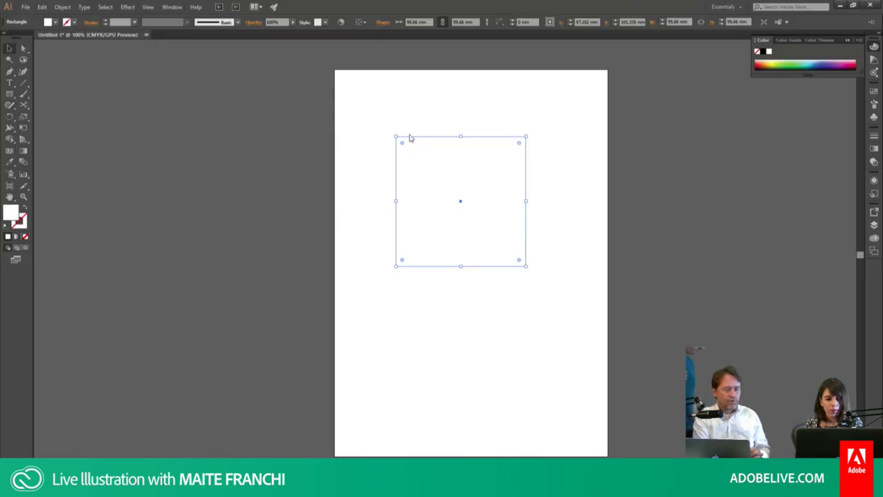
# Step: Close Untitled-1 without saving and bring Photoshop's 01_TRAM.psd to the front
pyautogui.hotkey('ctrl', 'w')
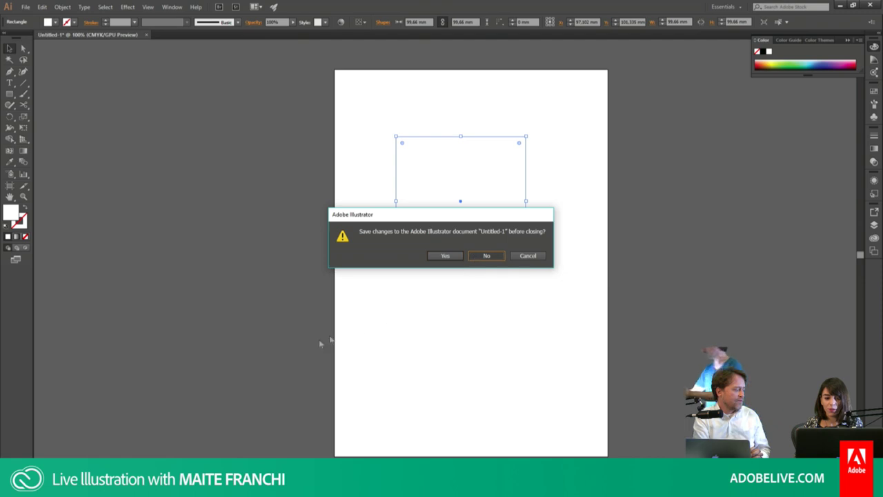
pyautogui.press('Escape')
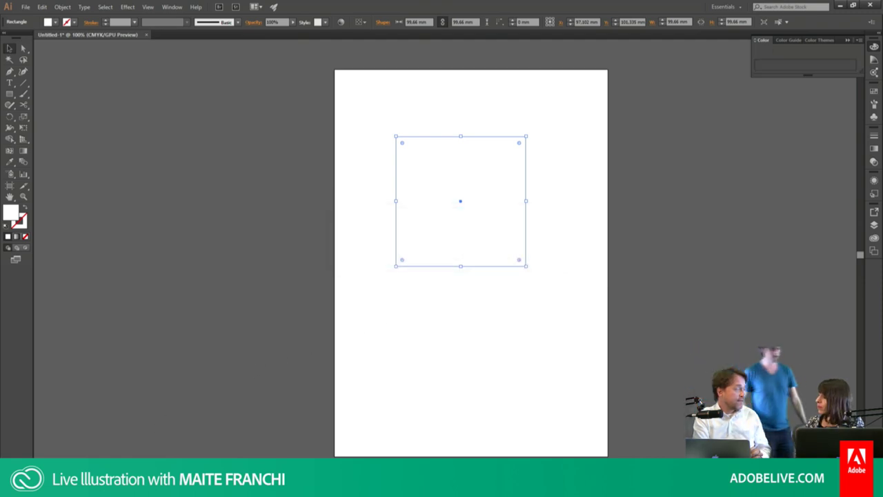
pyautogui.hotkey('ctrl', 'w')
pyautogui.press('n')
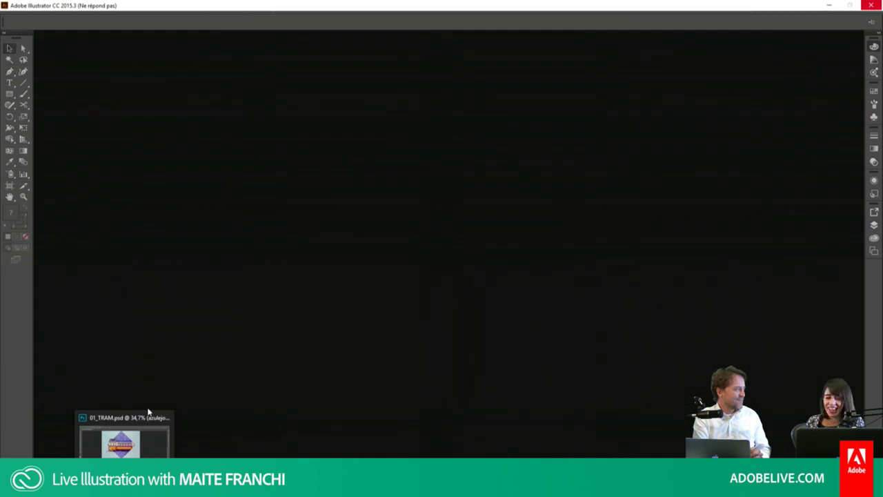
pyautogui.click(147, 409)
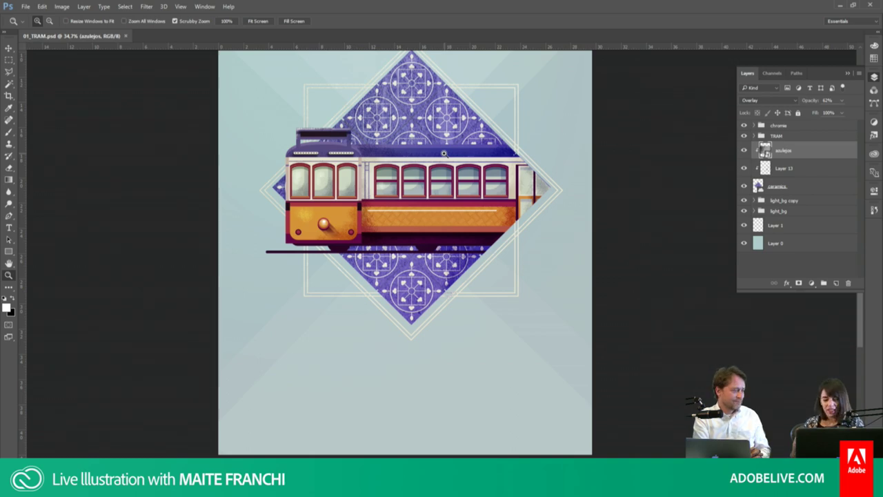
# Step: Zoom the tram poster out to 25%, then switch to Illustrator's start screen
pyautogui.keyDown('alt'); pyautogui.click(447, 158); pyautogui.keyUp('alt')
pyautogui.keyDown('alt'); pyautogui.click(445, 155); pyautogui.keyUp('alt')
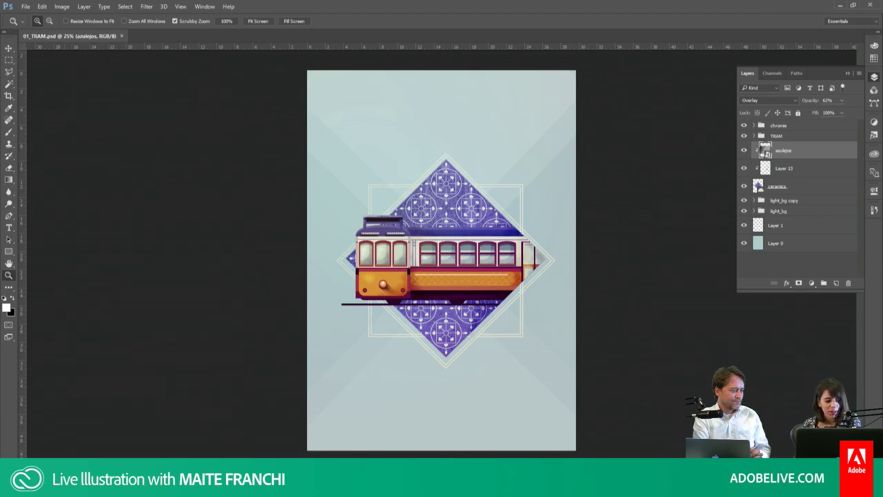
pyautogui.hotkey('alt', 'Tab')
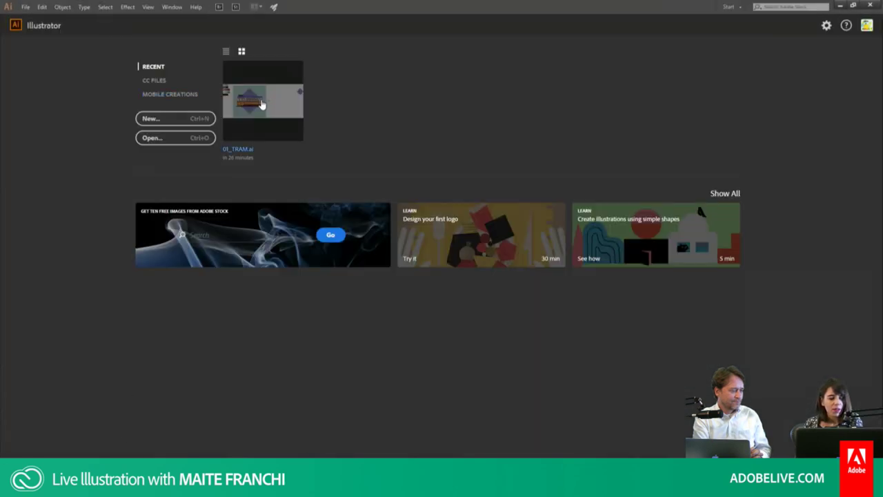
# Step: Open 01_TRAM.ai, zoom to the area below the tile diamond, and switch to Outline view
pyautogui.click(293, 104)
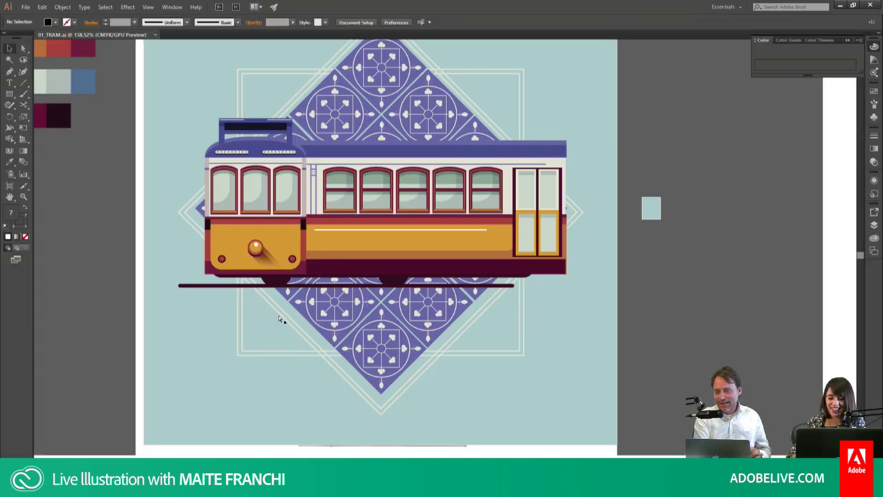
pyautogui.hotkey('ctrl', '-')
pyautogui.hotkey('ctrl', '-')
pyautogui.hotkey('ctrl', '-')
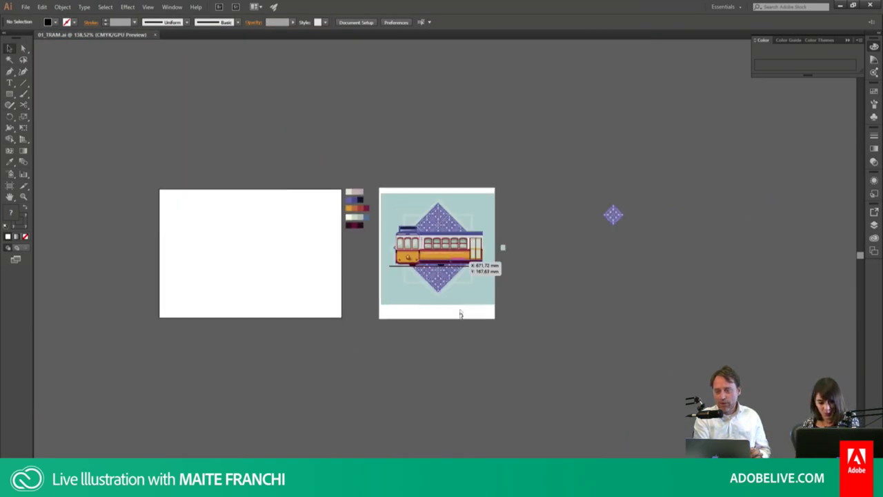
pyautogui.press('z')
pyautogui.moveTo(433, 260)
pyautogui.mouseDown()
pyautogui.moveTo(525, 345)
pyautogui.moveTo(604, 383)
pyautogui.mouseUp()
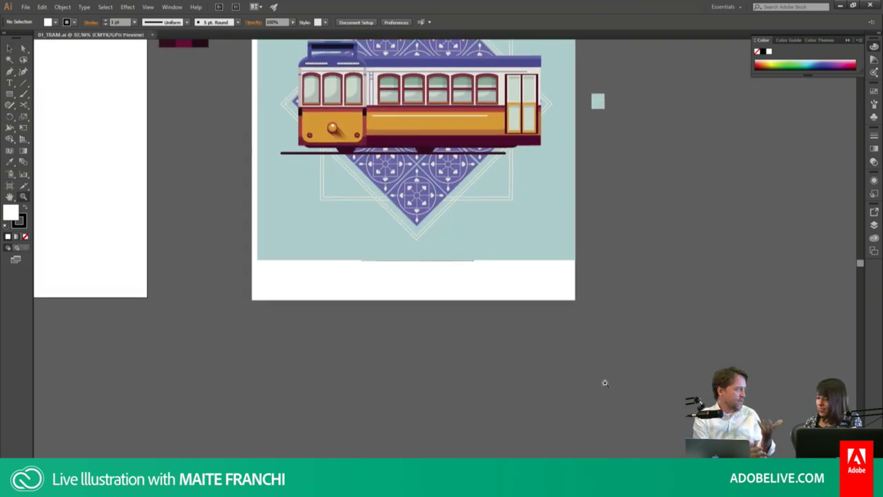
pyautogui.moveTo(505, 281); pyautogui.dragTo(547, 325)
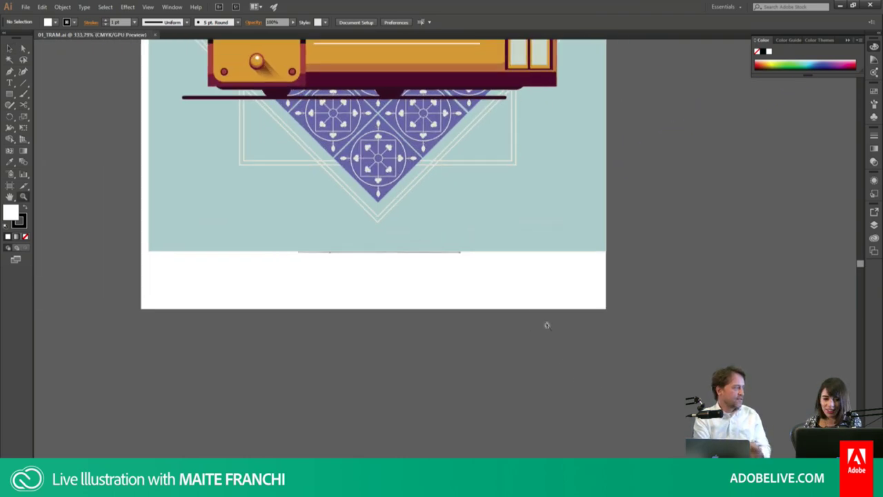
pyautogui.moveTo(517, 280); pyautogui.dragTo(528, 313)
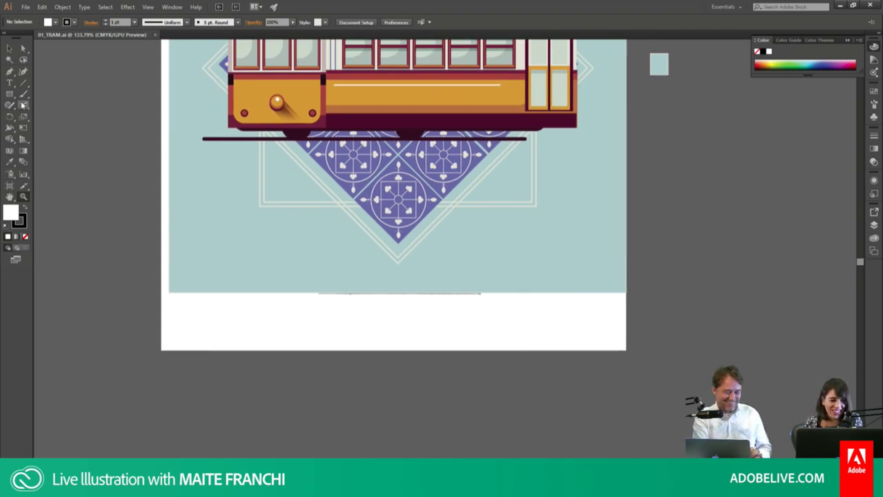
pyautogui.click(11, 95)
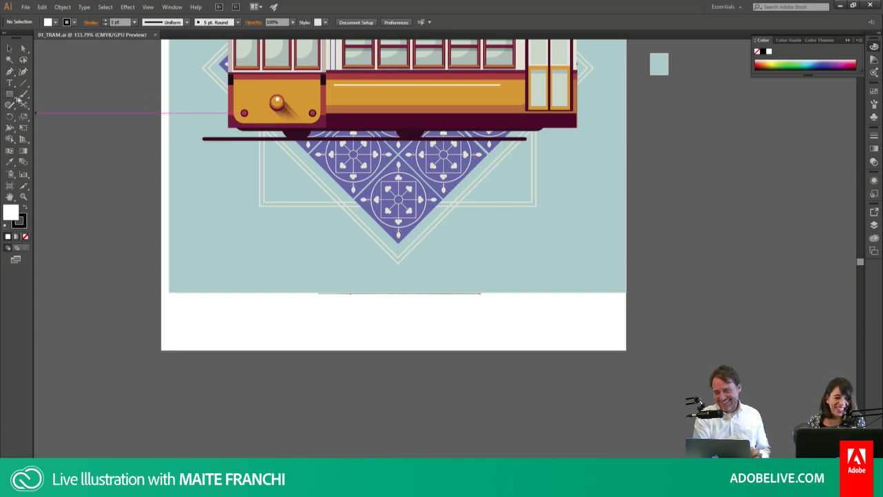
pyautogui.hotkey('ctrl', 'y')
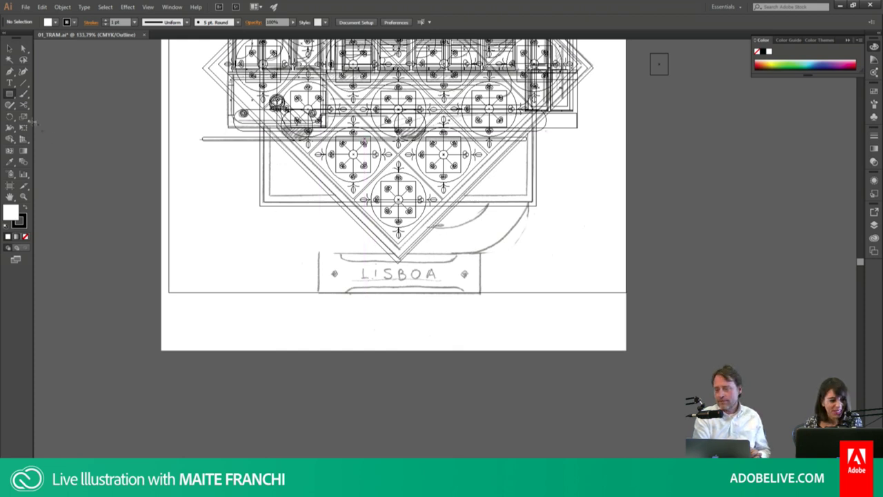
# Step: Draw an unfilled rectangle over the banner sketch's left end with a rounded lower-left corner
pyautogui.moveTo(273, 207); pyautogui.dragTo(399, 253)
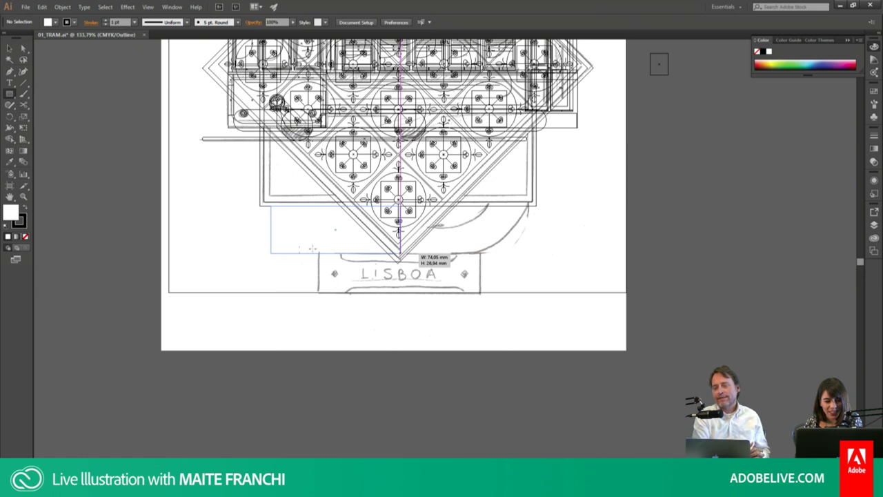
pyautogui.press('a')
pyautogui.click(272, 252)
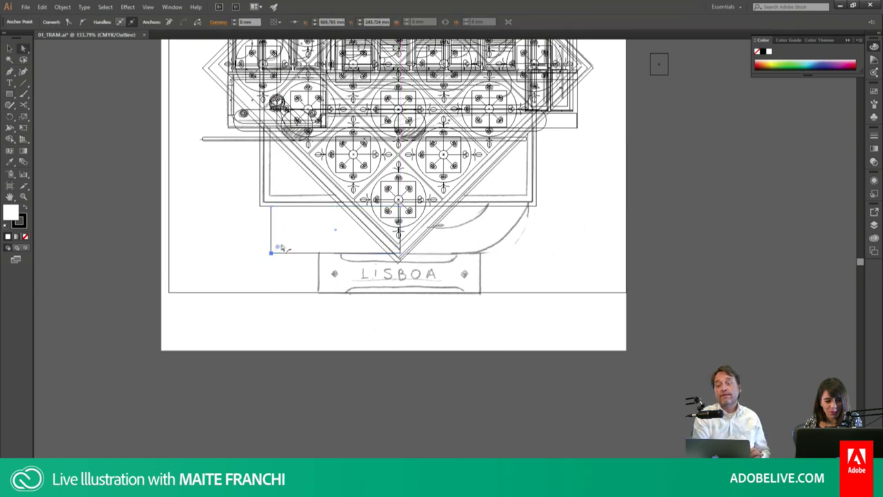
pyautogui.moveTo(280, 246)
pyautogui.mouseDown()
pyautogui.moveTo(319, 221)
pyautogui.moveTo(313, 229)
pyautogui.mouseUp()
pyautogui.hotkey('ctrl', 'y')
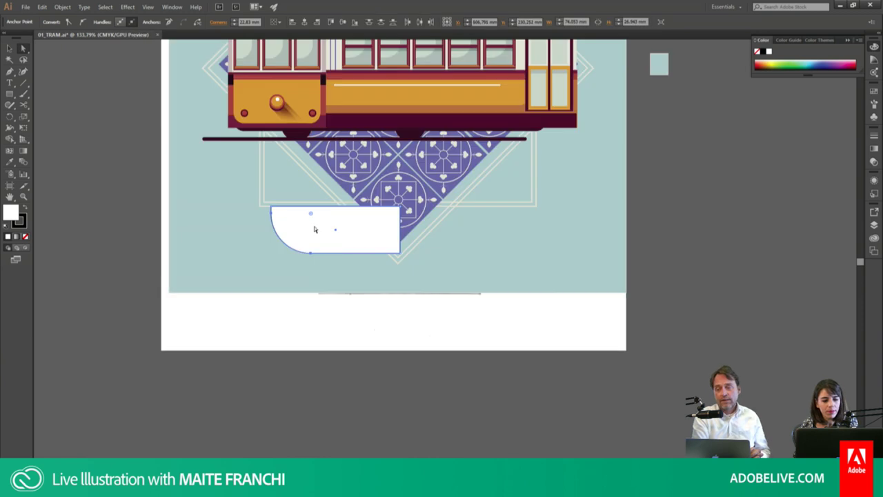
pyautogui.press('/')
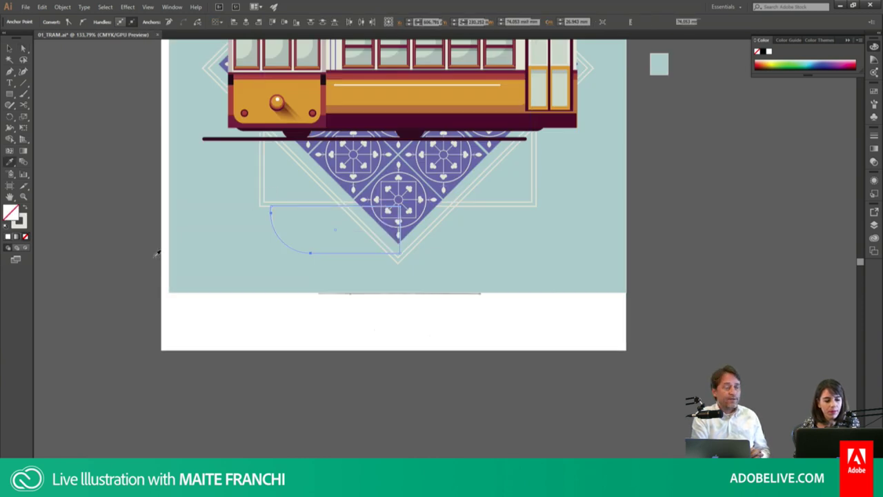
pyautogui.click(158, 253)
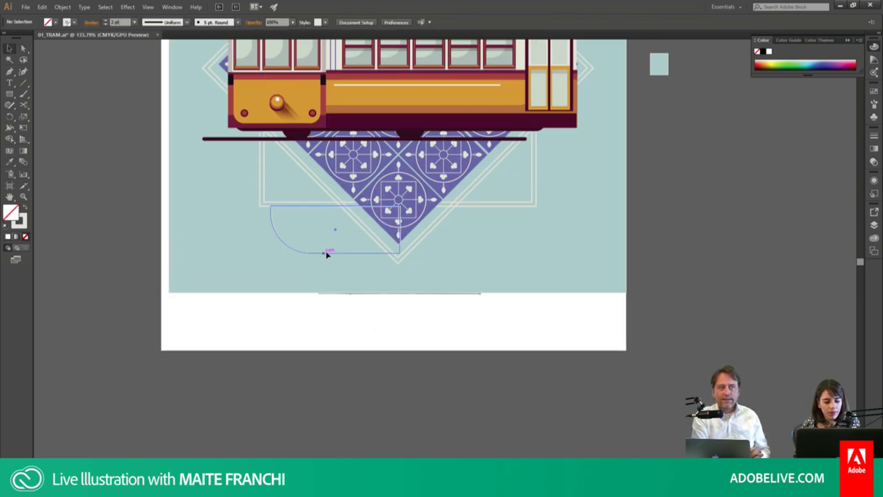
# Step: Make a smaller concentric copy and extend its bottom-right point to the diamond's tip
pyautogui.click(297, 214)
pyautogui.moveTo(271, 206); pyautogui.dragTo(290, 210)
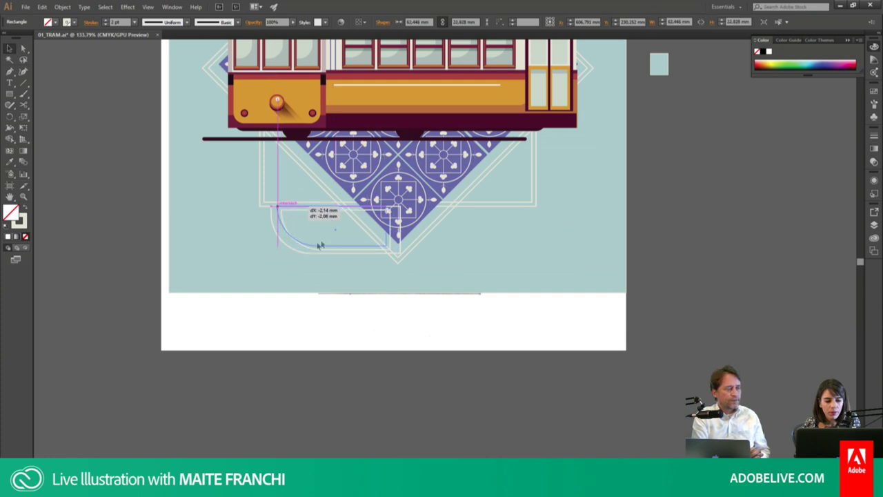
pyautogui.moveTo(320, 245); pyautogui.dragTo(320, 245)
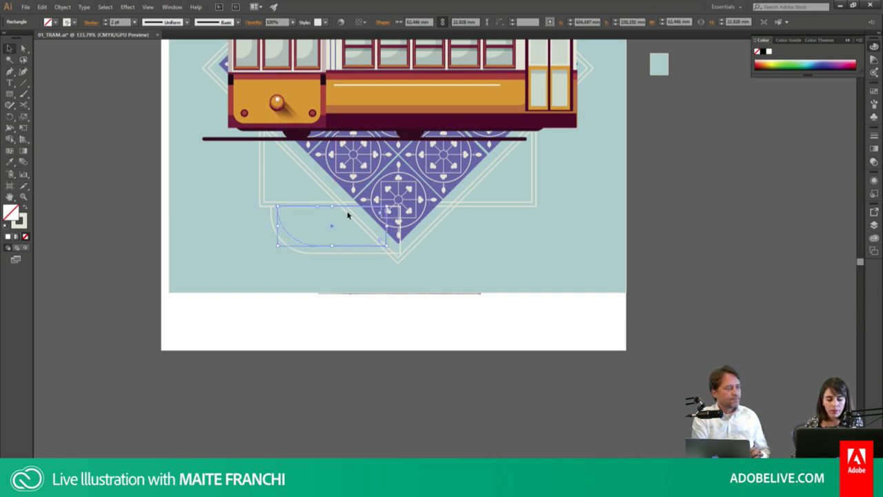
pyautogui.doubleClick(359, 246)
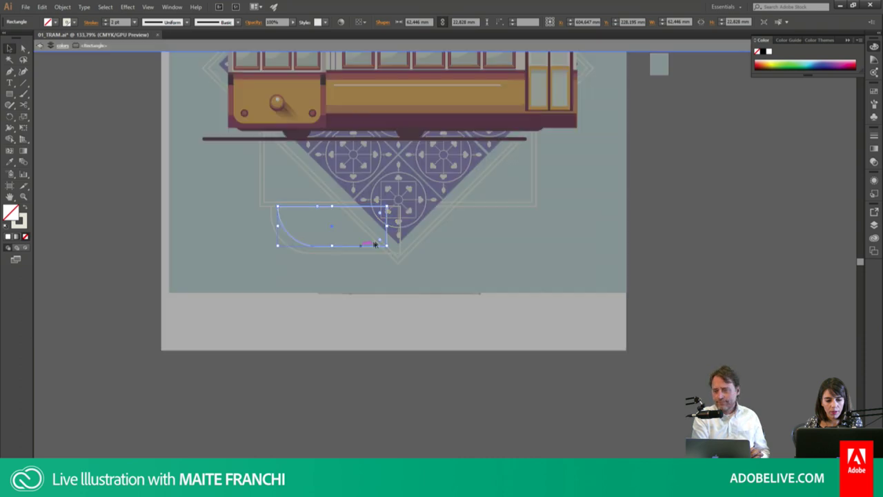
pyautogui.press('a')
pyautogui.click(387, 247)
pyautogui.moveTo(388, 249); pyautogui.dragTo(399, 246)
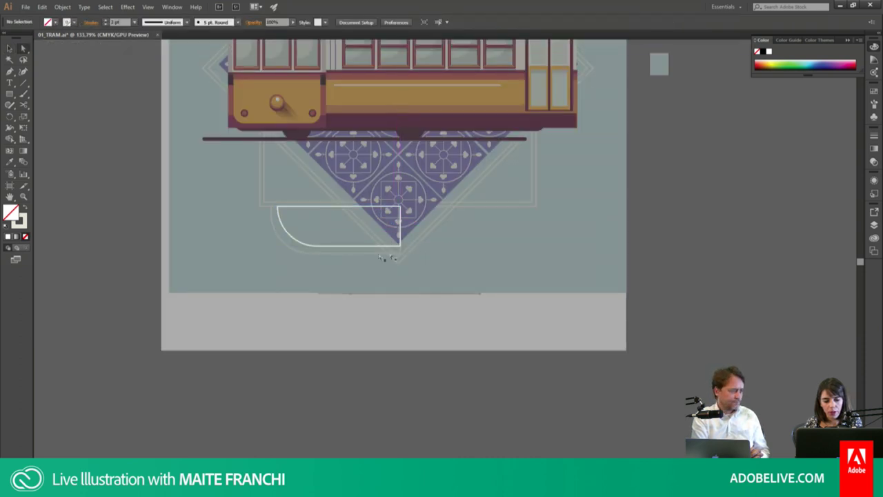
pyautogui.doubleClick(382, 258)
pyautogui.click(314, 254)
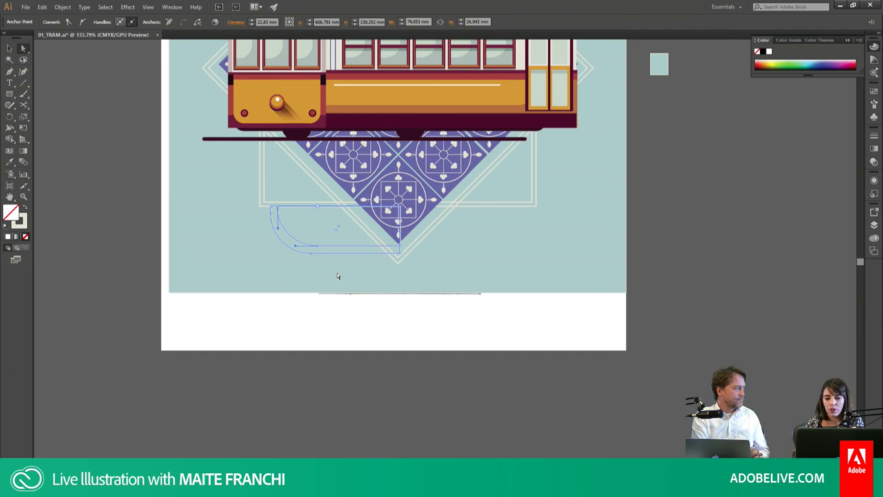
pyautogui.click(331, 325)
# Step: Reposition the outer rounded shape, stretch it to 65.84 mm wide, and move the inner shape down
pyautogui.press('v')
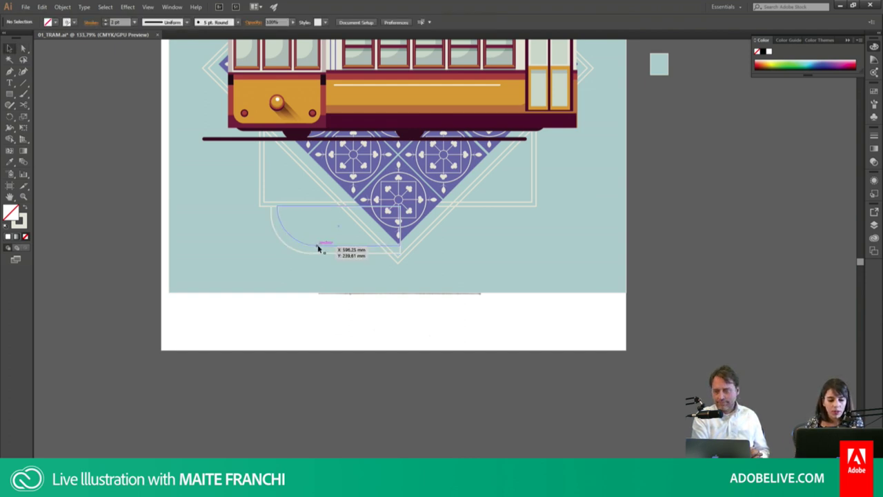
pyautogui.moveTo(322, 253)
pyautogui.mouseDown()
pyautogui.moveTo(429, 282)
pyautogui.moveTo(302, 236)
pyautogui.mouseUp()
pyautogui.moveTo(285, 200)
pyautogui.mouseDown()
pyautogui.moveTo(295, 205)
pyautogui.moveTo(290, 218)
pyautogui.moveTo(283, 200)
pyautogui.mouseUp()
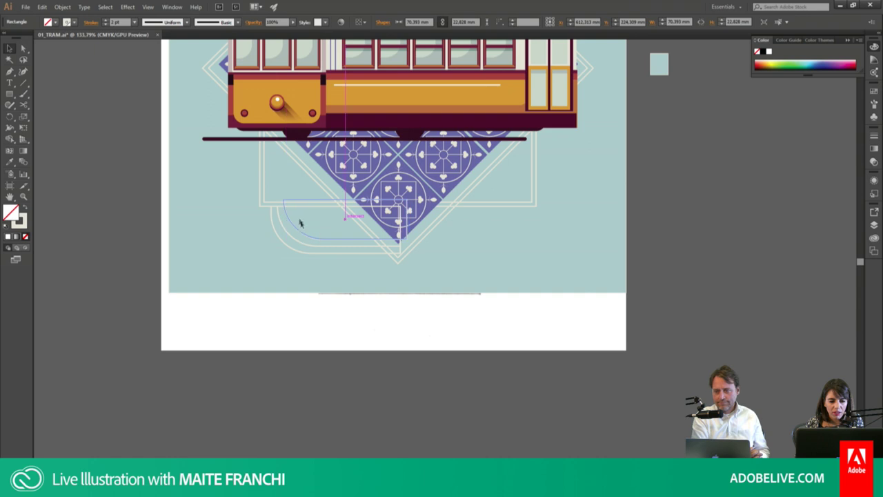
pyautogui.moveTo(283, 200); pyautogui.dragTo(298, 193)
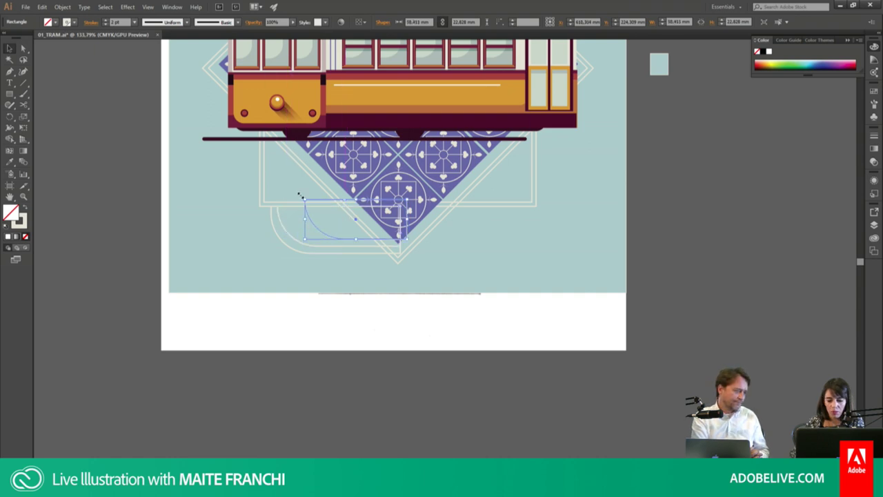
pyautogui.click(299, 193)
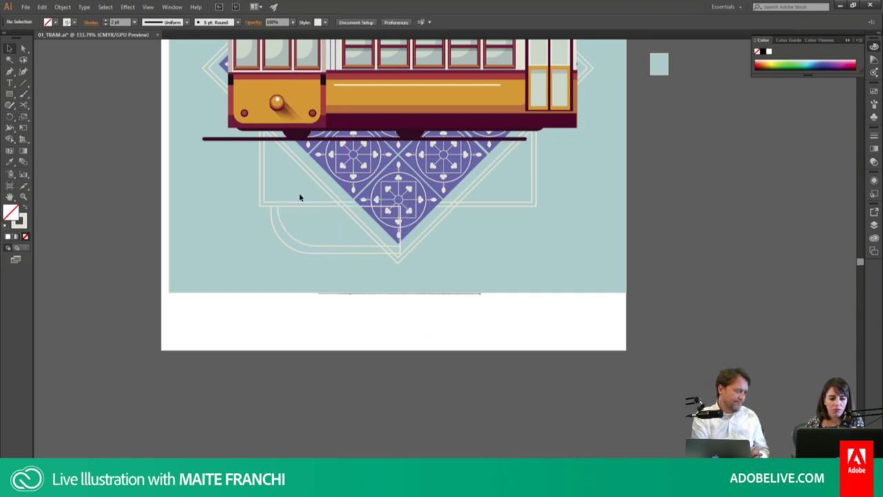
pyautogui.click(340, 256)
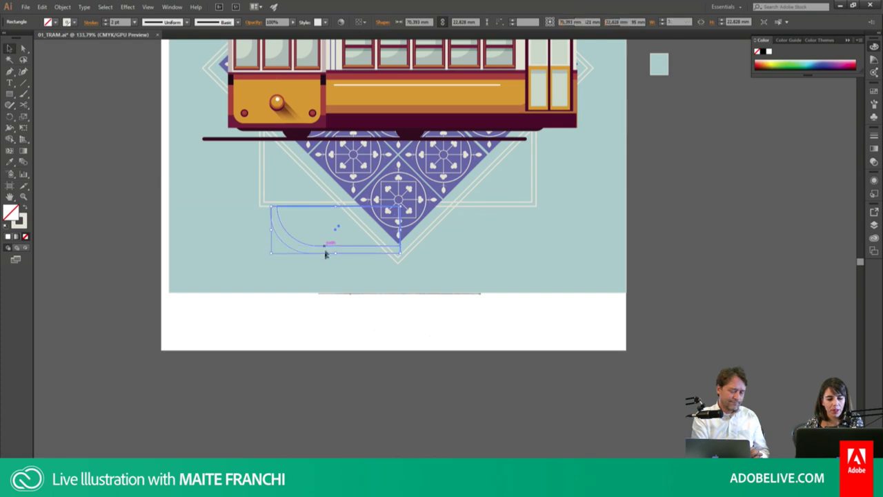
pyautogui.moveTo(324, 251); pyautogui.dragTo(326, 414)
# Step: In Outline view, delete the shape's top-right corner point to open the path
pyautogui.hotkey('ctrl', 'y')
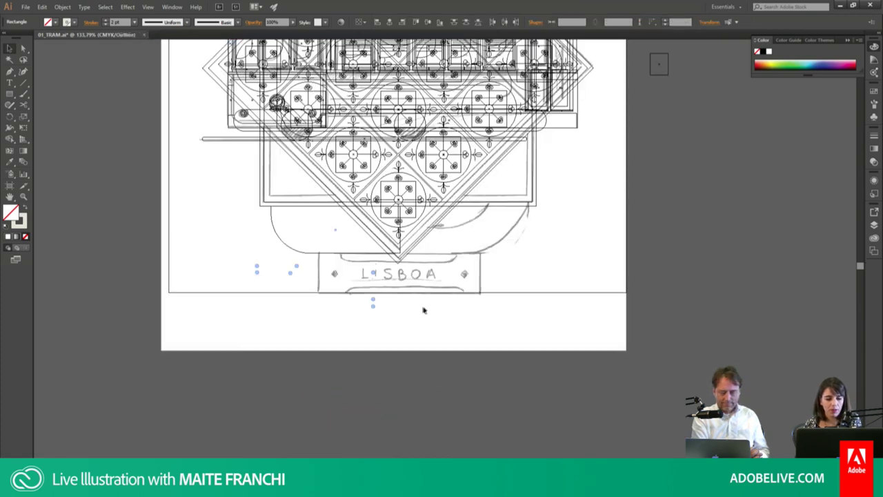
pyautogui.scroll(-5, 385, 338)
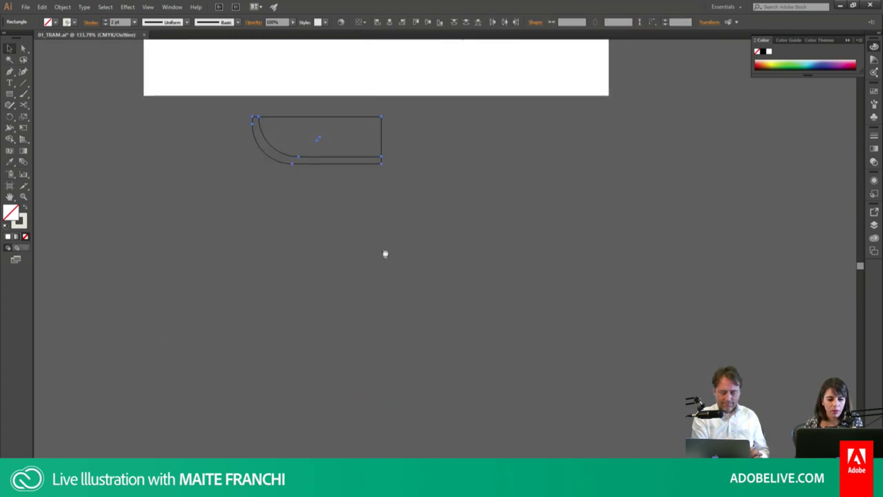
pyautogui.click(340, 168)
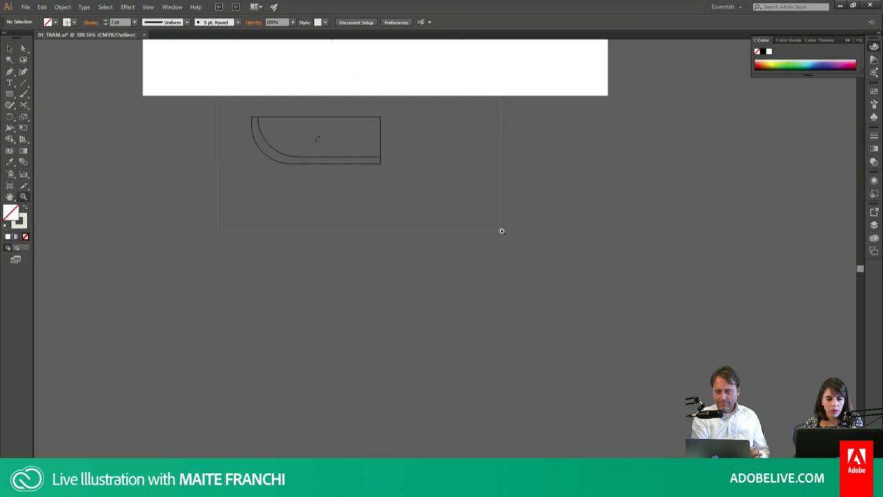
pyautogui.moveTo(502, 230); pyautogui.dragTo(501, 231)
pyautogui.moveTo(472, 126); pyautogui.dragTo(474, 126)
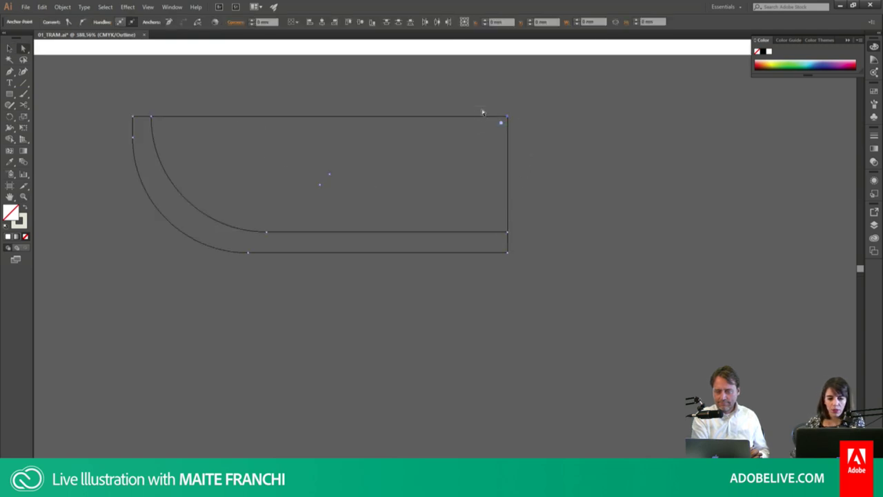
pyautogui.press('Delete')
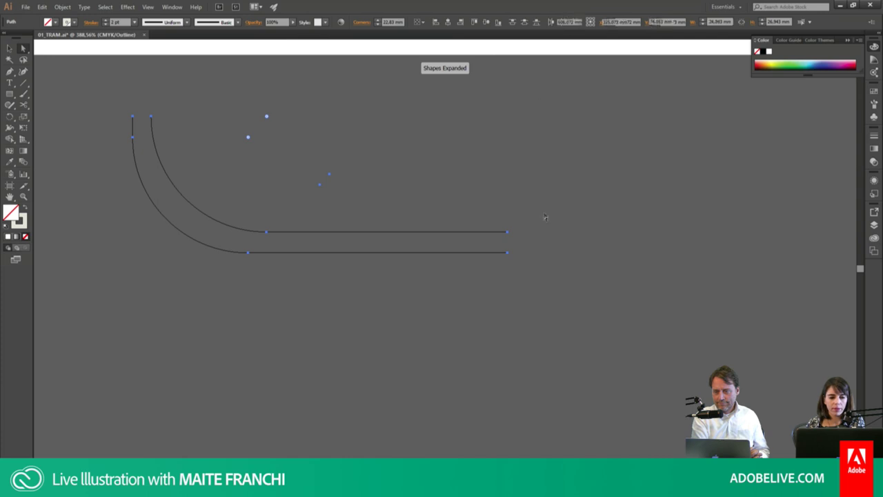
pyautogui.press('v')
pyautogui.click(550, 209)
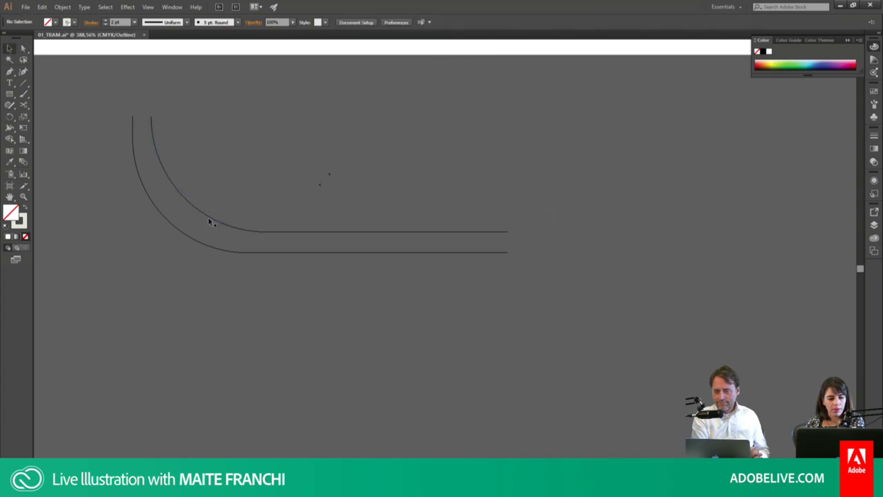
# Step: Add a smaller scaled copy of the inner curve and shift the curves into nested positions
pyautogui.click(215, 222)
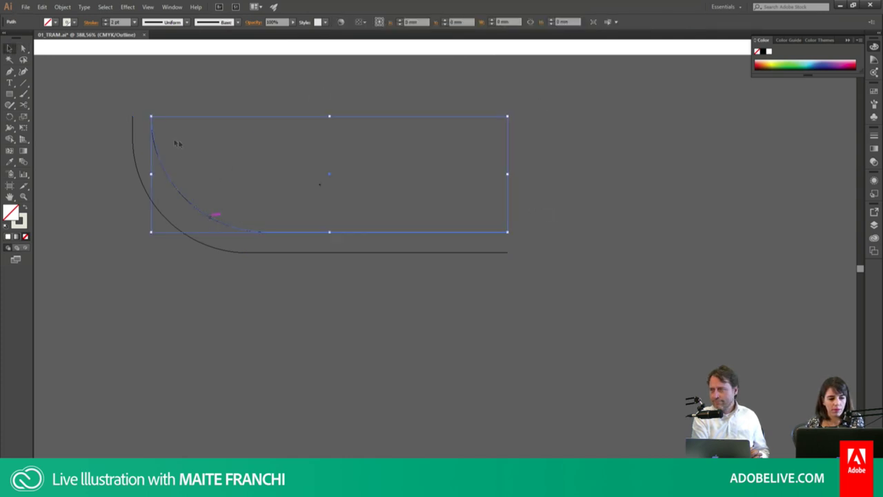
pyautogui.moveTo(152, 232); pyautogui.dragTo(185, 211)
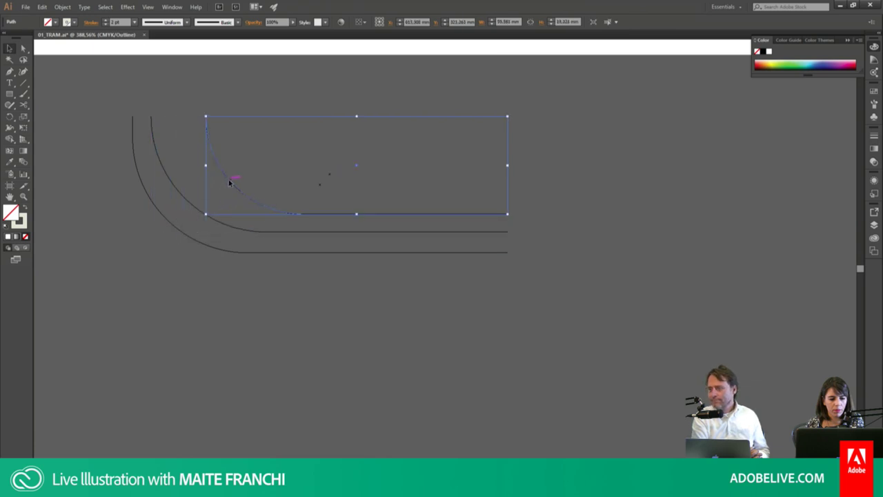
pyautogui.moveTo(231, 181); pyautogui.dragTo(195, 182)
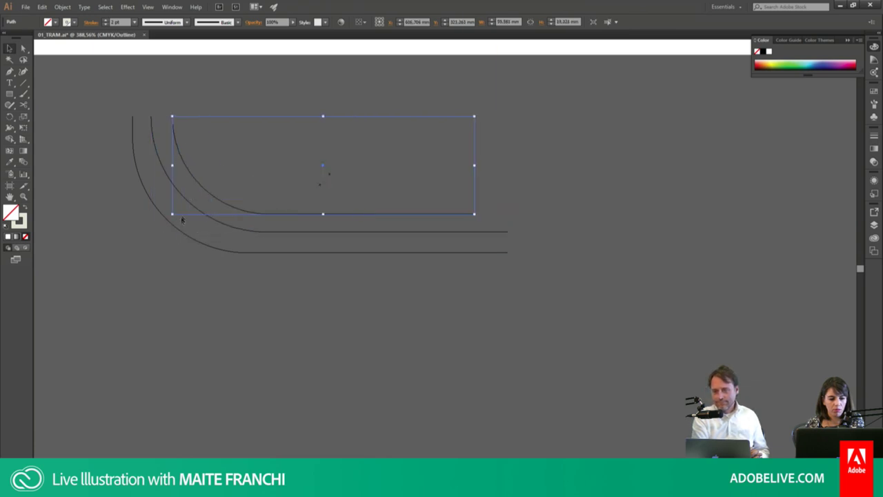
pyautogui.moveTo(181, 229); pyautogui.dragTo(223, 225)
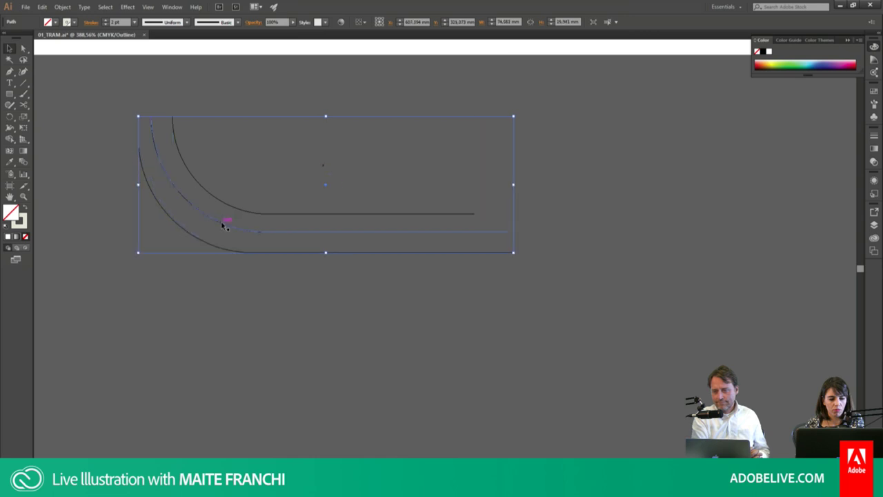
# Step: Drag the middle and bottom line ends flush on the right, then select all three curves
pyautogui.press('a')
pyautogui.moveTo(474, 213); pyautogui.dragTo(507, 214)
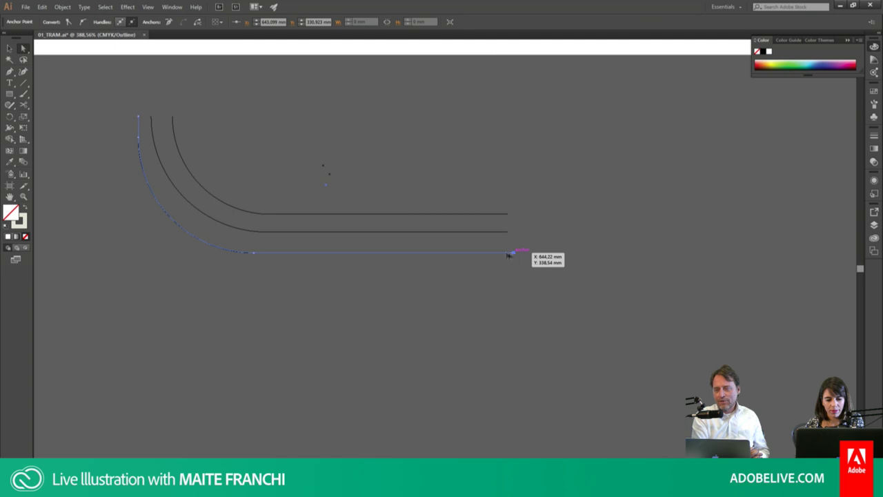
pyautogui.moveTo(508, 253); pyautogui.dragTo(535, 237)
pyautogui.press('v')
pyautogui.click(524, 210)
pyautogui.hotkey('ctrl', 'a')
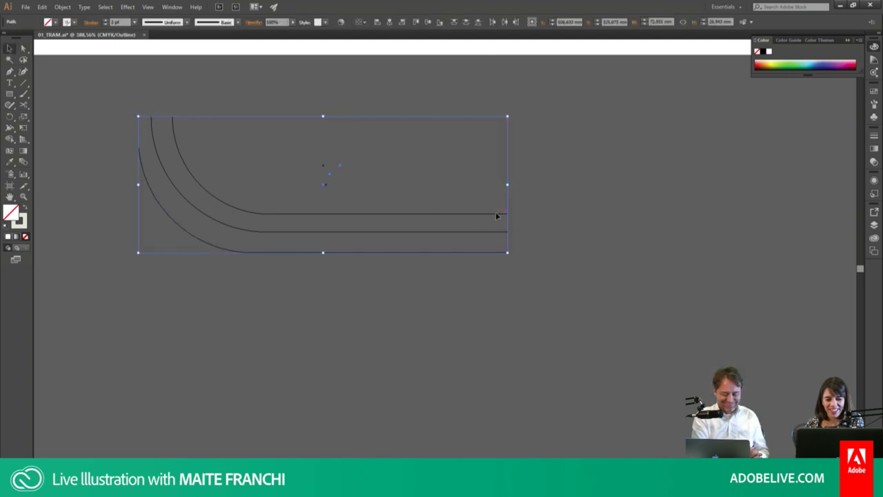
# Step: Reflect a vertical copy of the three curves and move it to the right side
pyautogui.rightClick(497, 213)
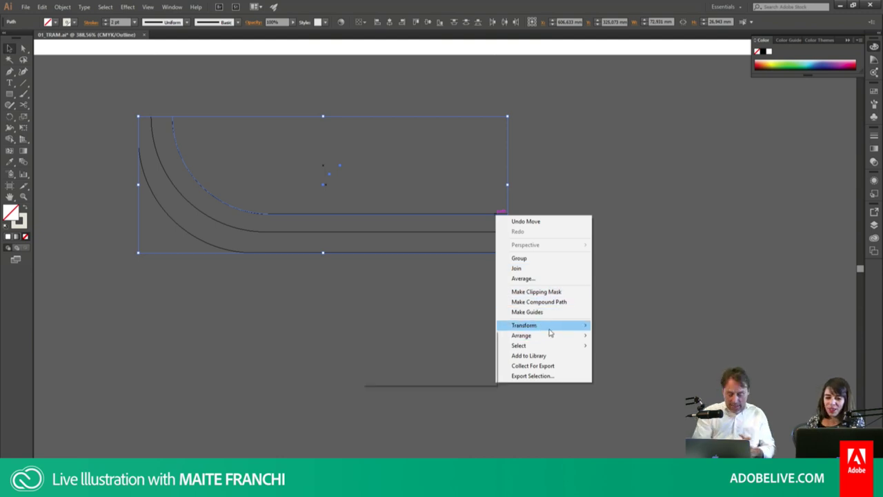
pyautogui.moveTo(525, 325)
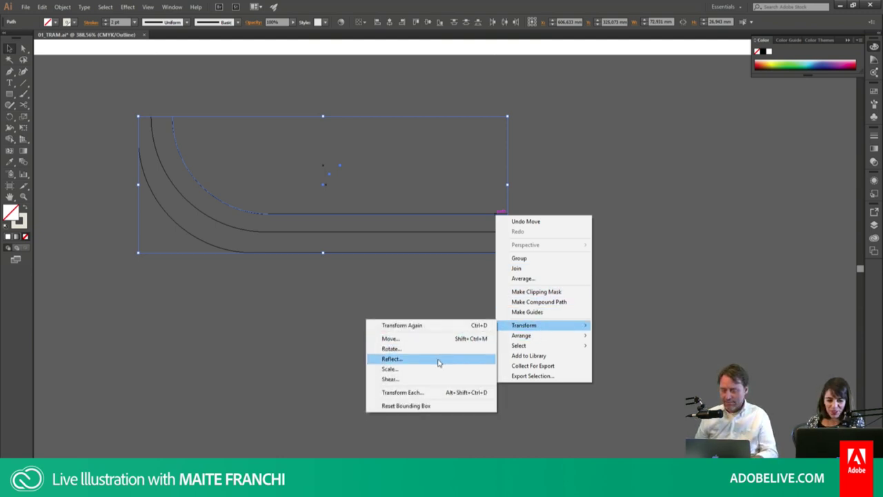
pyautogui.click(442, 359)
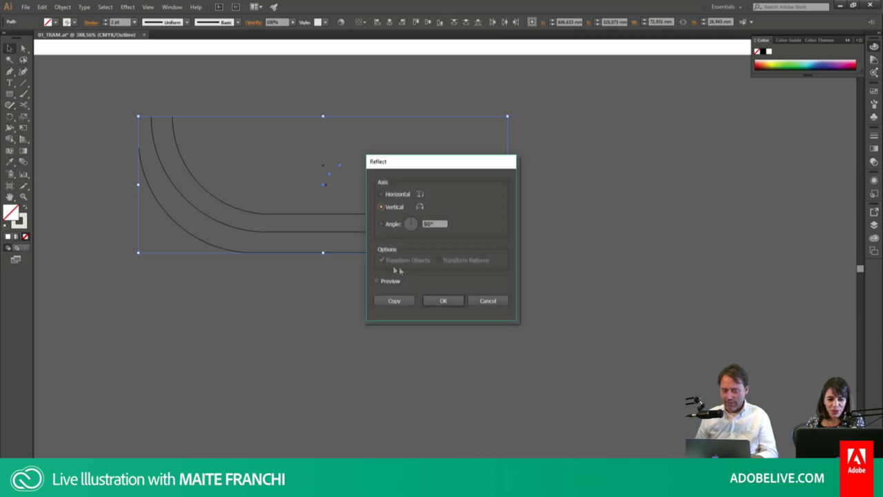
pyautogui.click(394, 300)
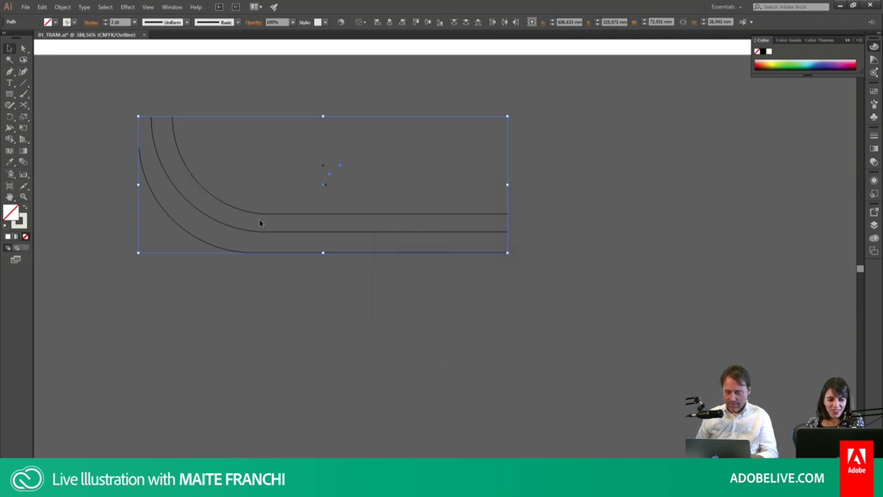
pyautogui.moveTo(222, 214); pyautogui.dragTo(522, 223)
# Step: Deselect the completed U-shaped frame, switch to full colour Preview and zoom to 100%
pyautogui.click(440, 282)
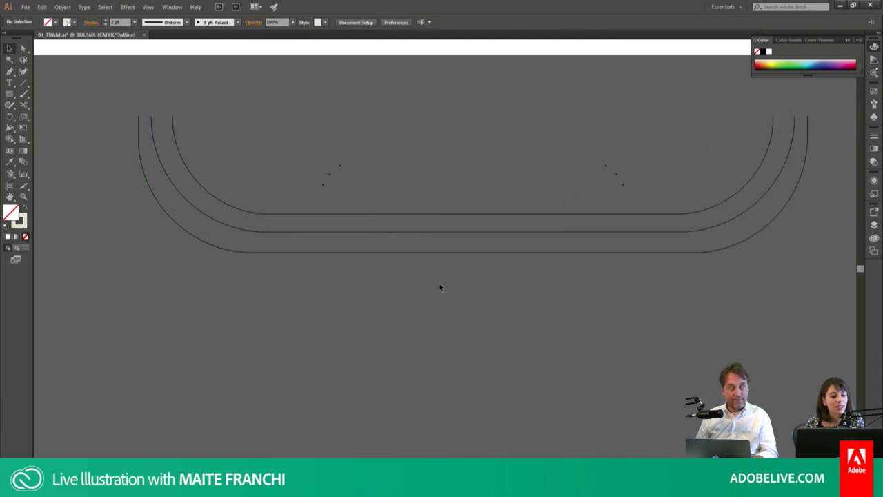
pyautogui.moveTo(516, 182); pyautogui.dragTo(513, 183)
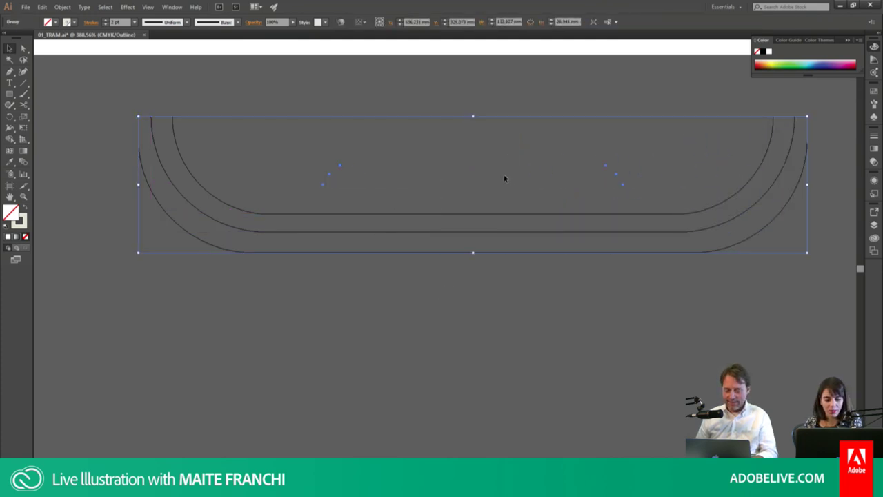
pyautogui.click(503, 173)
pyautogui.hotkey('ctrl', 'y')
pyautogui.hotkey('ctrl', '1')
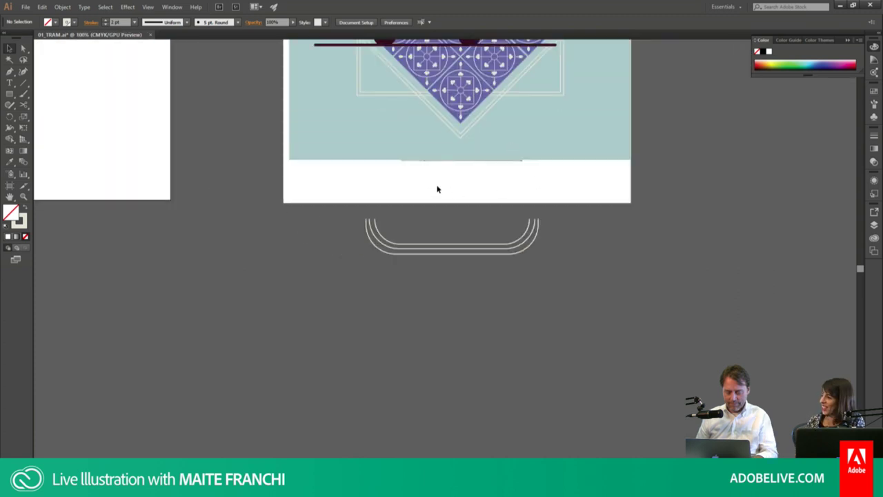
# Step: Draw a rectangle below the curved frame, then zoom in and toggle Outline view to see the sketch
pyautogui.press('m')
pyautogui.moveTo(391, 253); pyautogui.dragTo(512, 289)
pyautogui.click(423, 225)
pyautogui.write('2226')
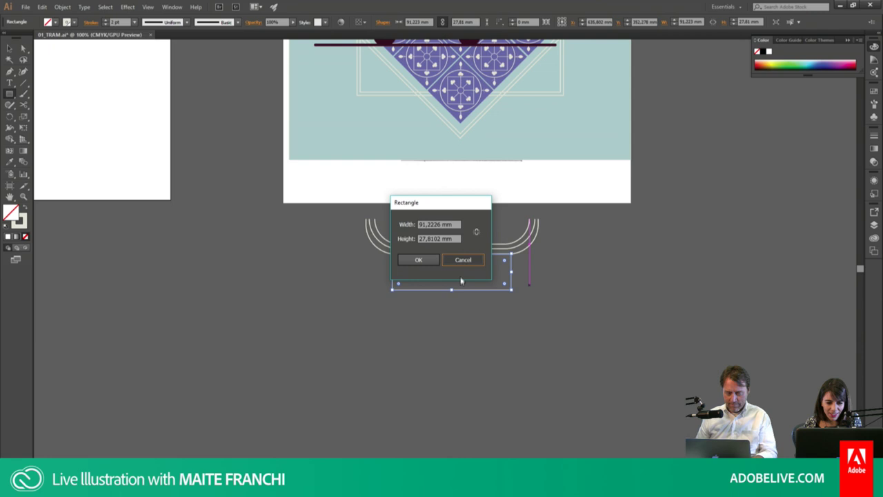
pyautogui.click(458, 260)
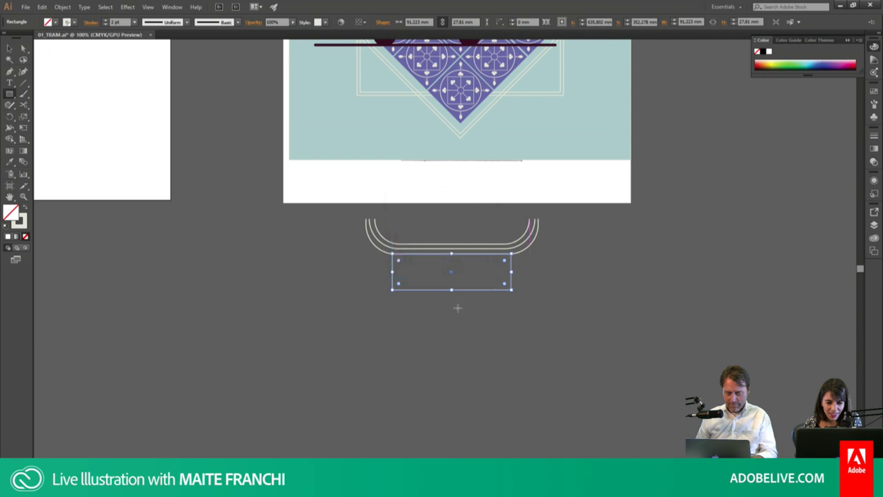
pyautogui.hotkey('ctrl', '+')
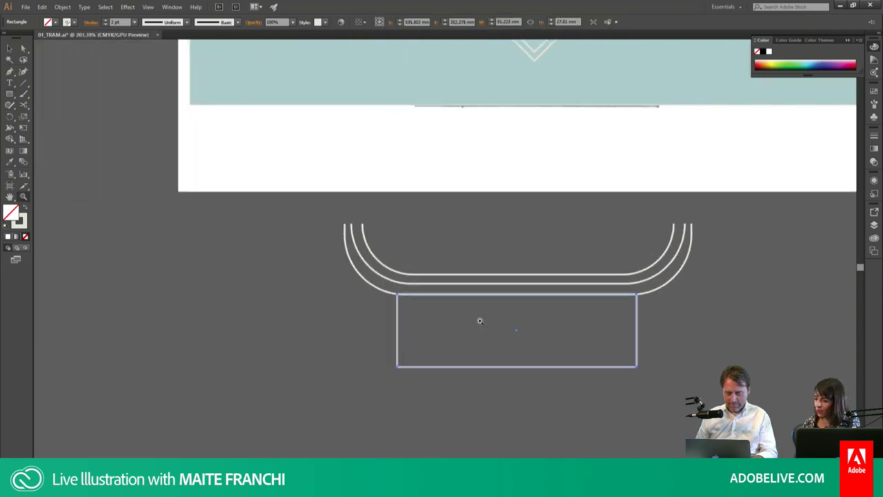
pyautogui.scroll(3, 469, 279)
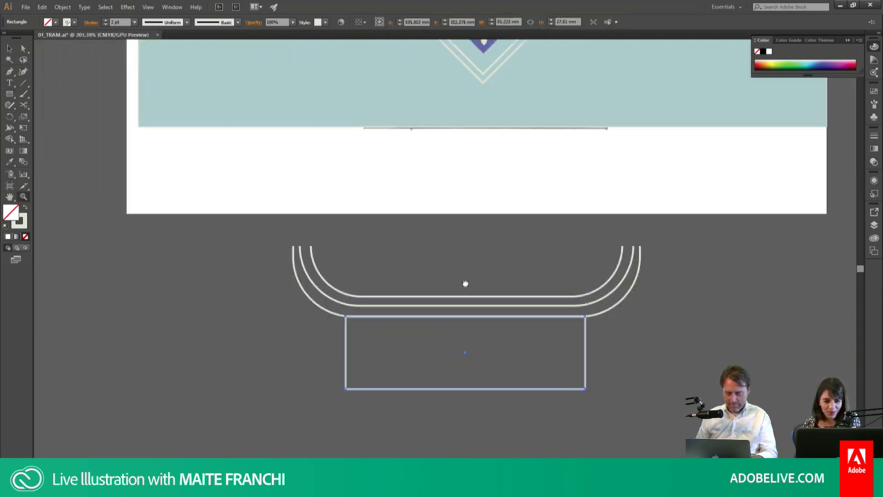
pyautogui.hotkey('ctrl', 'y')
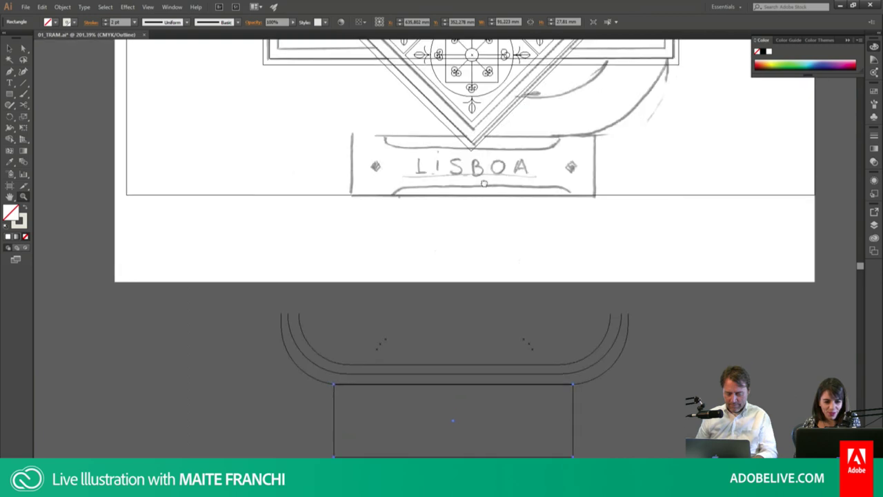
pyautogui.scroll(-1, 424, 255)
pyautogui.click(425, 255)
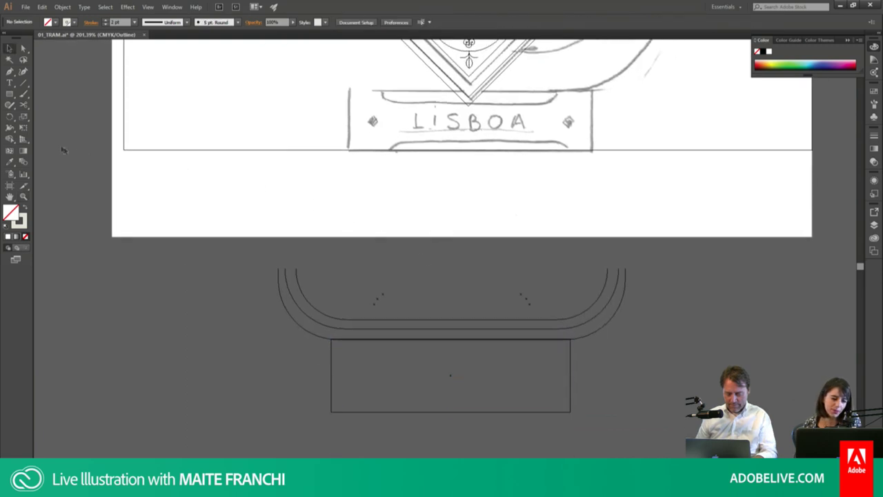
# Step: Draw a rounded rectangle across the frame's base and select it with the lower rectangle
pyautogui.click(48, 105)
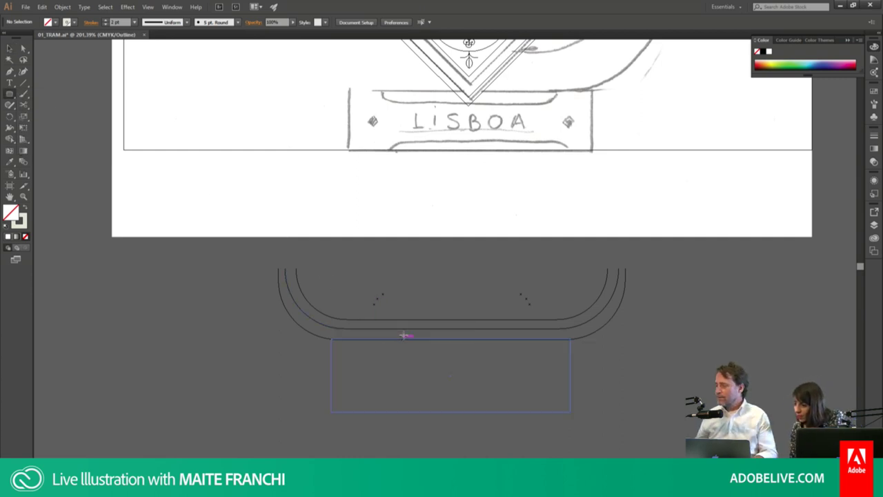
pyautogui.moveTo(339, 314); pyautogui.dragTo(561, 354)
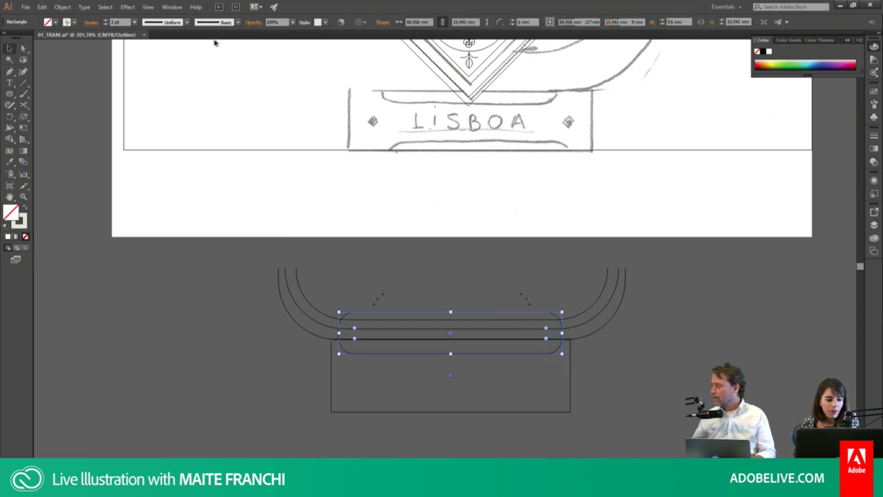
pyautogui.hotkey('ctrl', 'a')
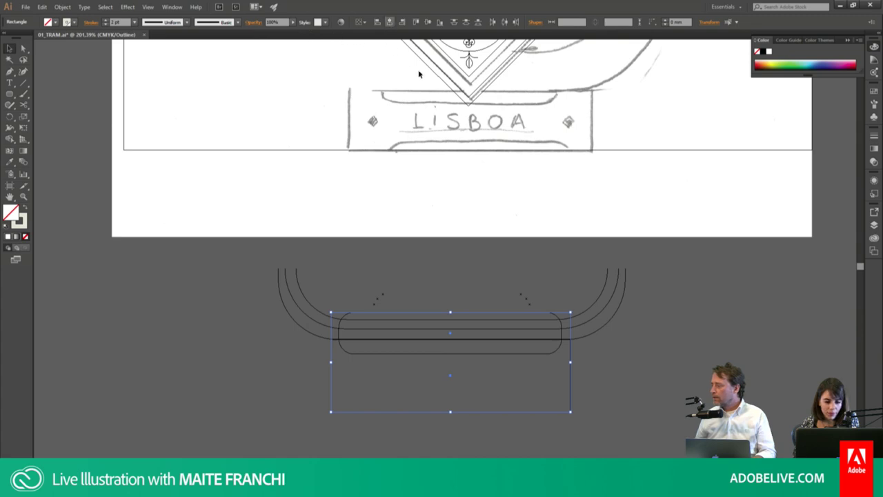
pyautogui.hotkey('shift', 'm')
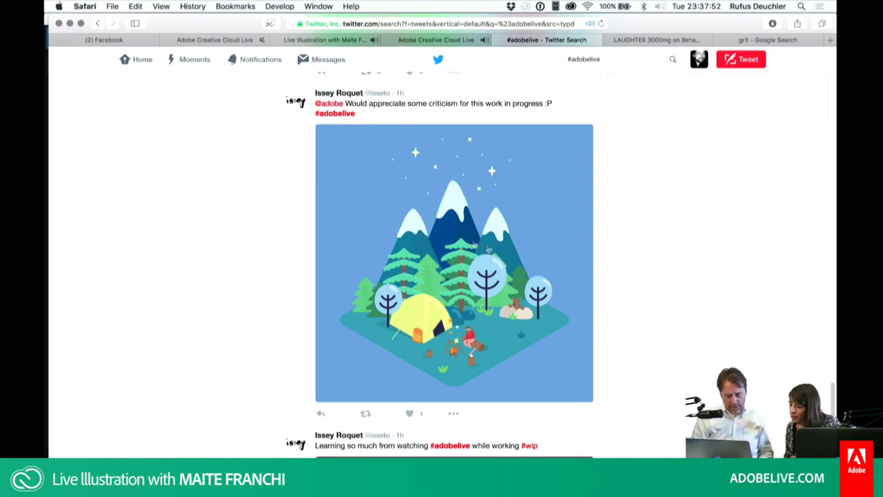
# Step: Scroll the #adobelive Twitter search to the viewer's isometric mountain camping illustration
pyautogui.scroll(-4, 562, 275)
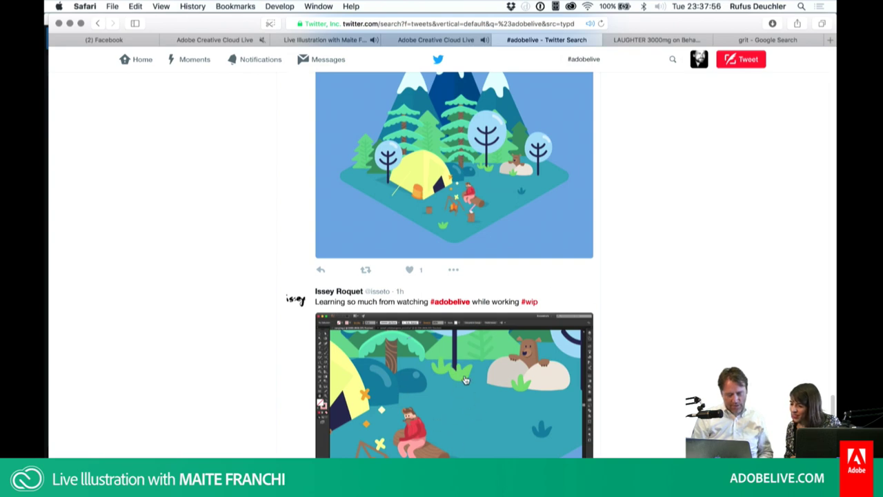
pyautogui.scroll(2, 466, 379)
pyautogui.scroll(3, 465, 379)
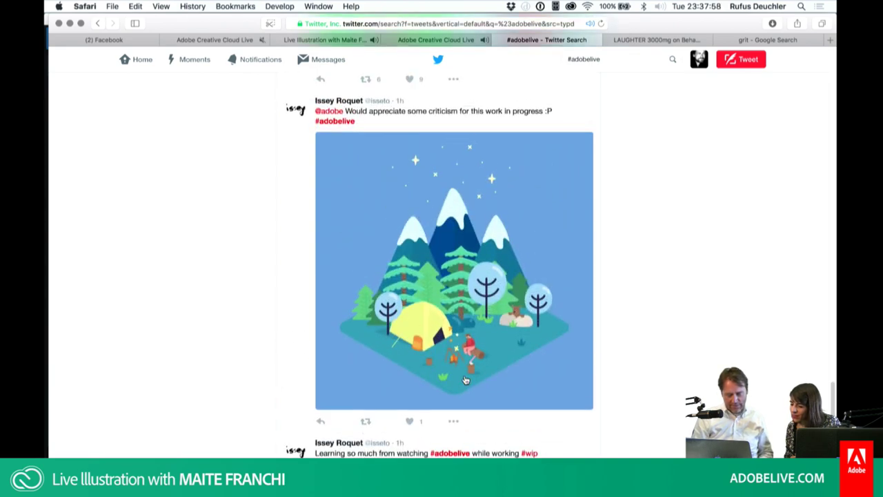
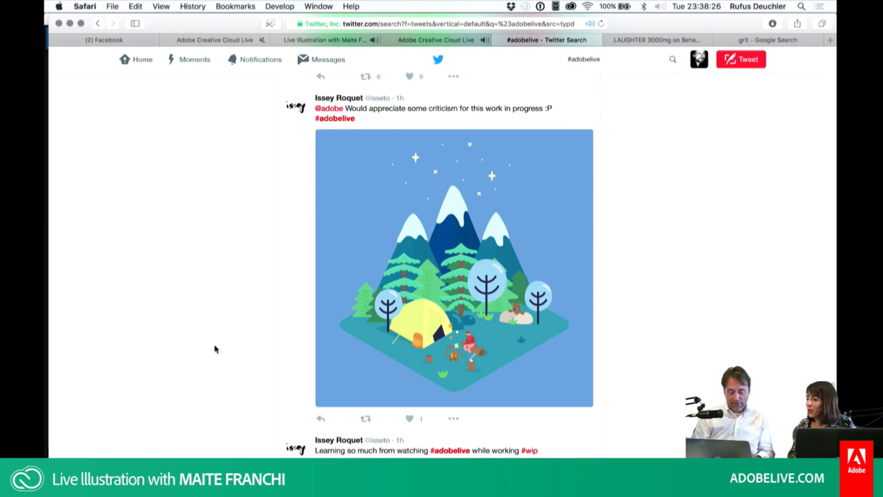
# Step: Scroll up the #adobelive results and enlarge the lighthouse children's book spread
pyautogui.scroll(3, 215, 349)
pyautogui.scroll(5, 215, 349)
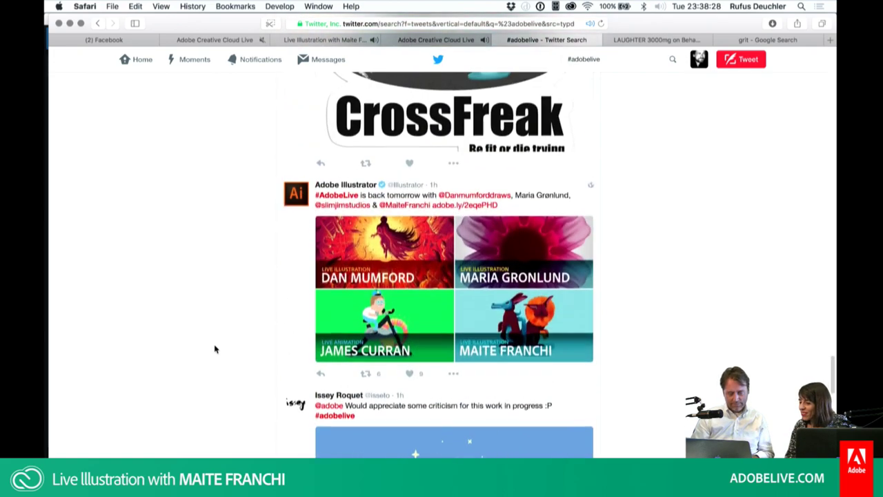
pyautogui.scroll(1, 214, 349)
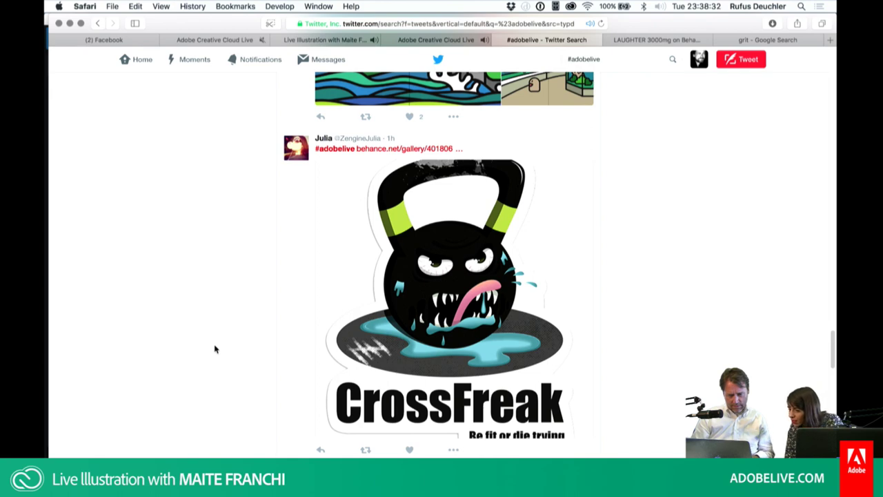
pyautogui.scroll(-1, 215, 349)
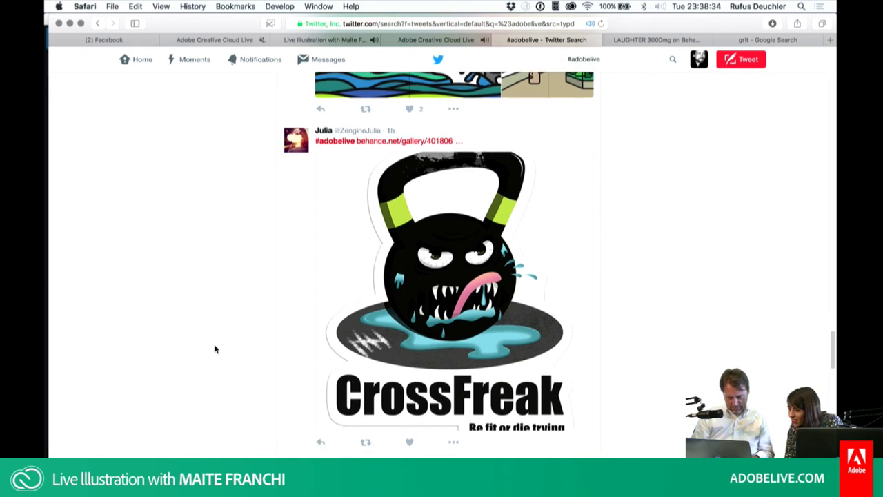
pyautogui.scroll(1, 214, 349)
pyautogui.scroll(1, 215, 349)
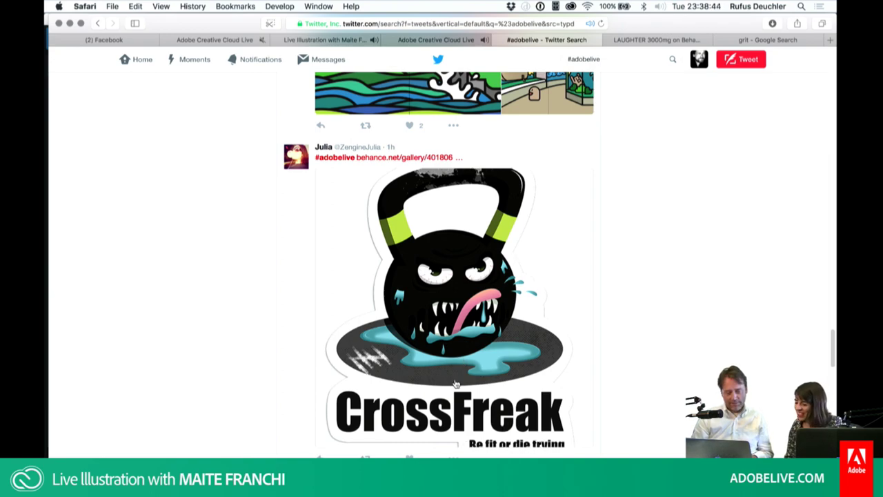
pyautogui.scroll(3, 462, 414)
pyautogui.scroll(3, 455, 383)
pyautogui.scroll(2, 455, 383)
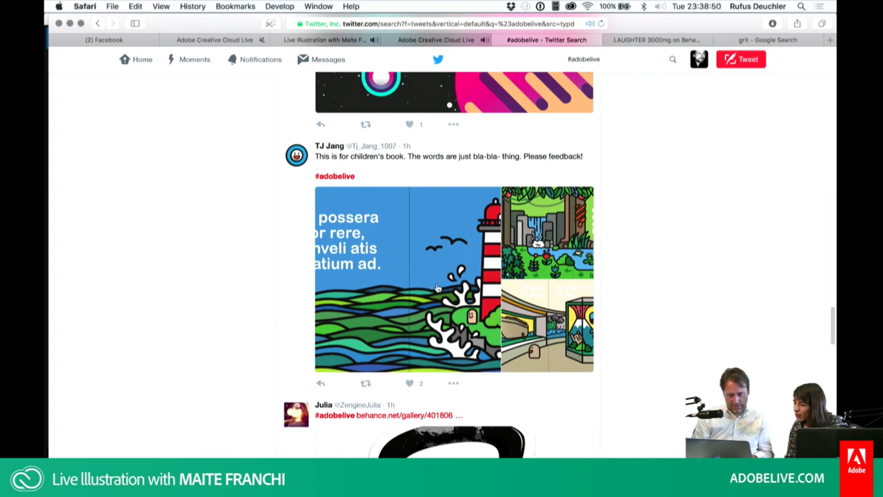
pyautogui.click(436, 288)
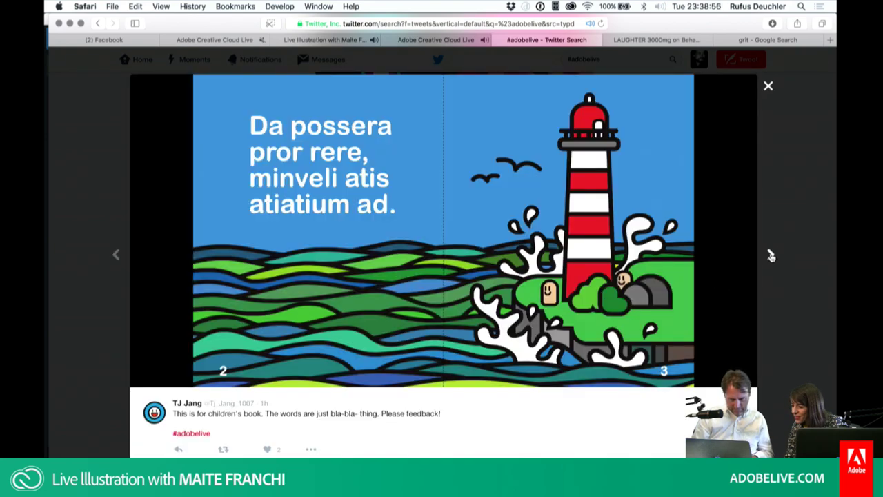
# Step: Page through the jungle and museum spreads, back to the lighthouse, then close the viewer
pyautogui.click(772, 255)
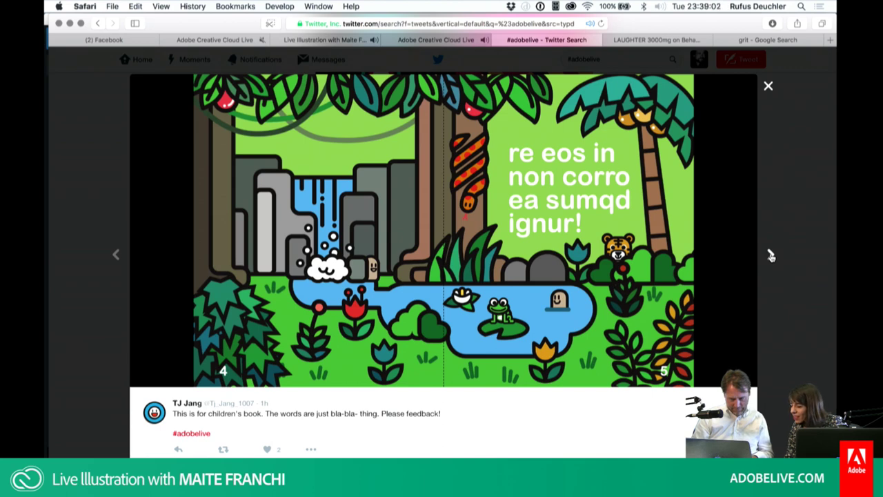
pyautogui.click(771, 256)
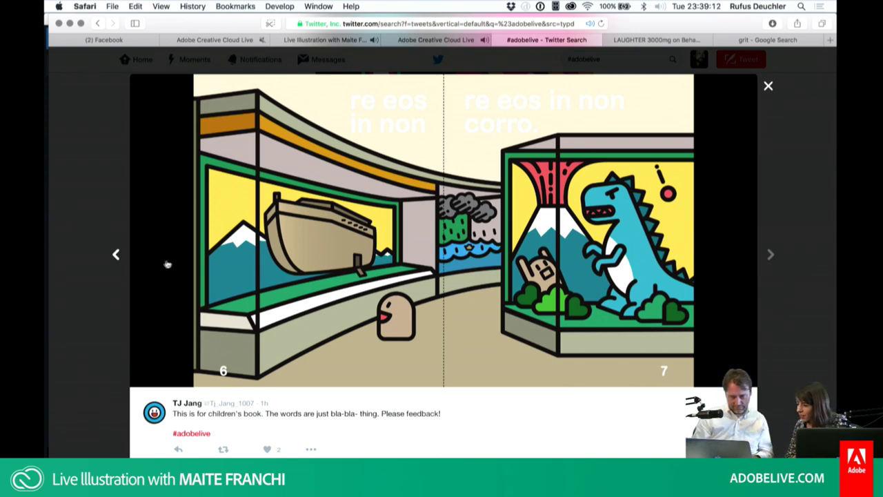
pyautogui.click(116, 256)
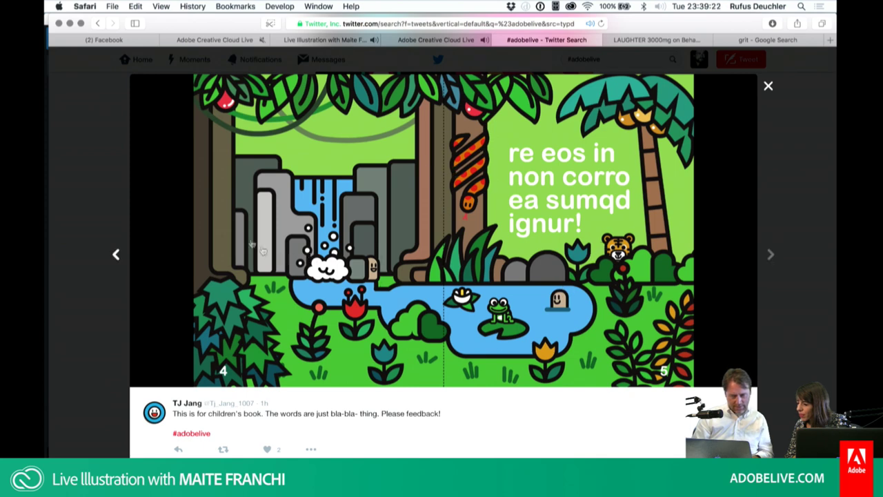
pyautogui.click(116, 256)
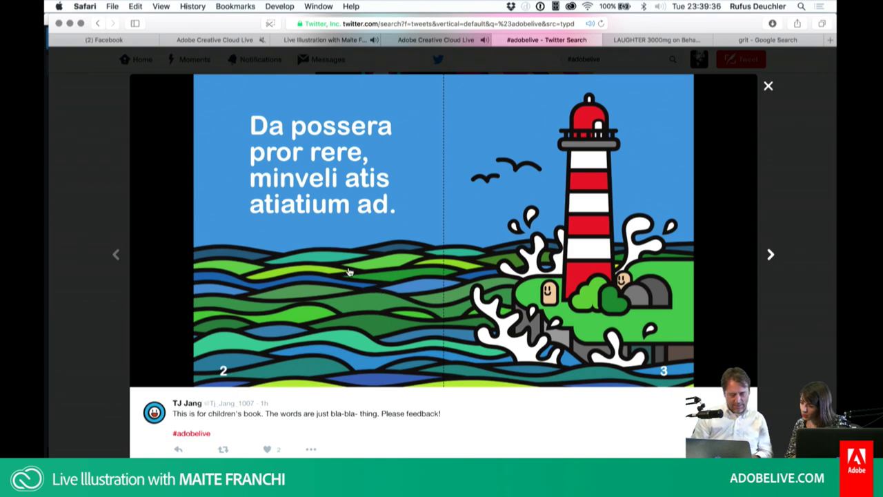
pyautogui.click(88, 311)
# Step: View the Galaxy ZNE artwork and the Korg Monotron illustration full size, closing each
pyautogui.scroll(5, 247, 277)
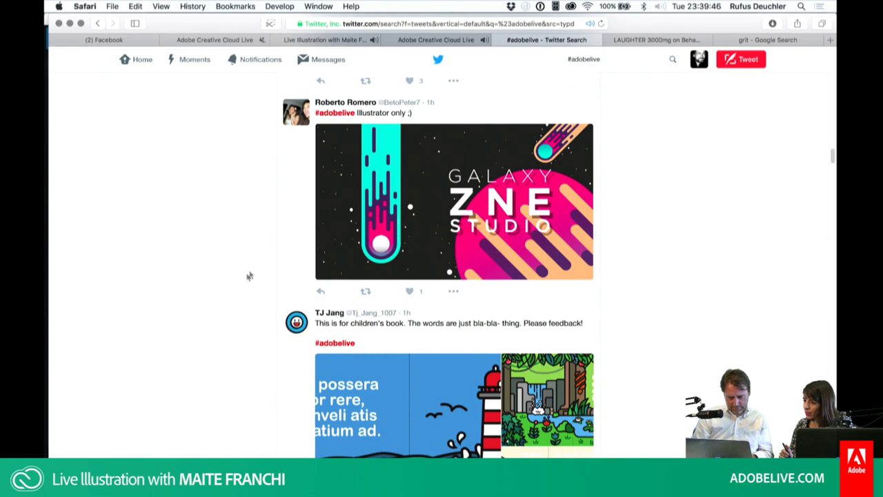
pyautogui.click(493, 237)
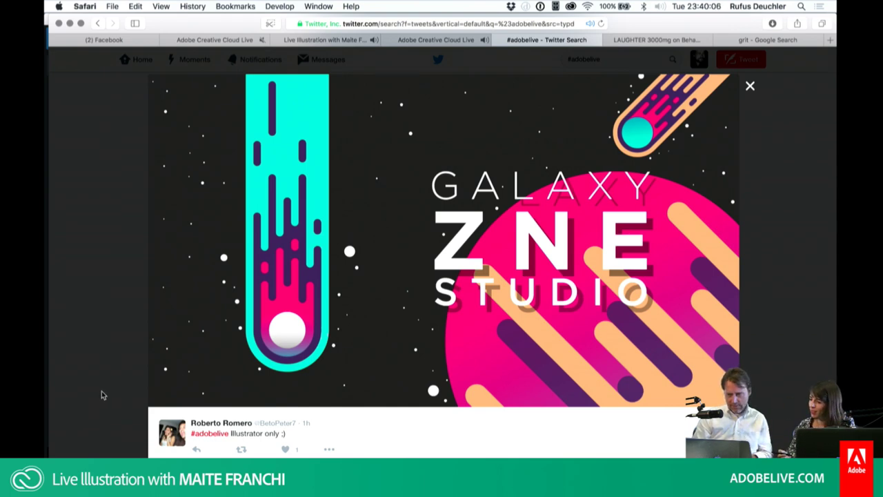
pyautogui.click(103, 395)
pyautogui.scroll(5, 102, 394)
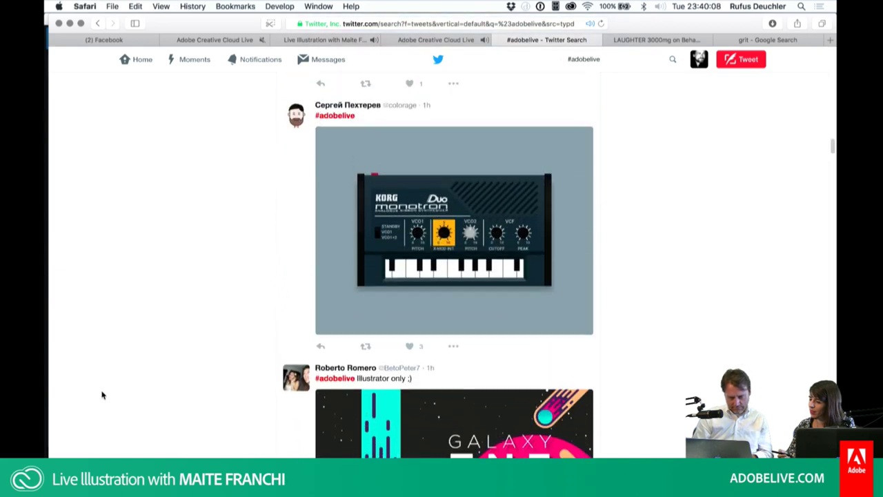
pyautogui.click(442, 248)
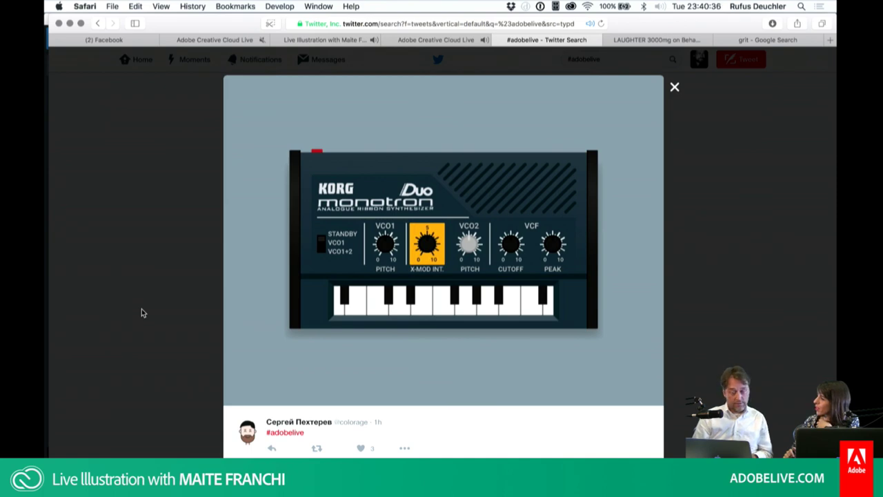
pyautogui.click(141, 308)
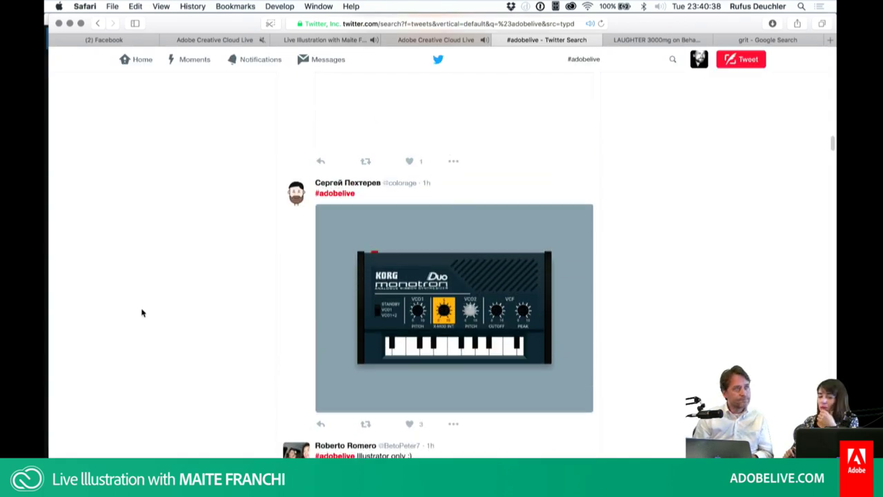
# Step: Scroll further up through the #adobelive results to earlier tweets
pyautogui.scroll(2, 141, 314)
pyautogui.scroll(3, 142, 313)
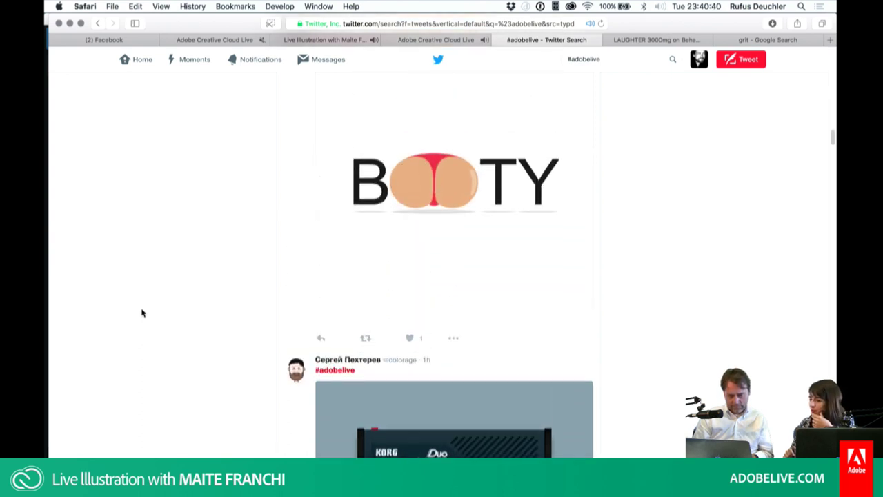
pyautogui.scroll(2, 141, 313)
pyautogui.scroll(1, 142, 313)
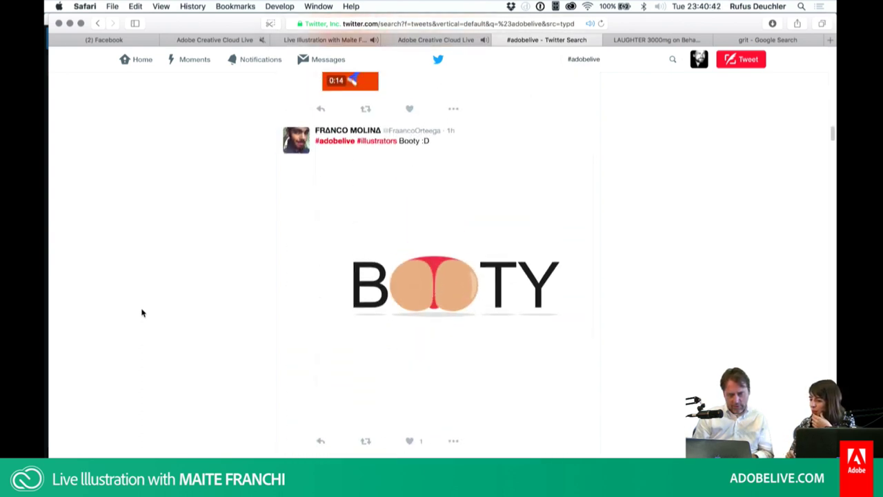
pyautogui.scroll(1, 141, 313)
pyautogui.scroll(1, 141, 313)
pyautogui.scroll(1, 142, 313)
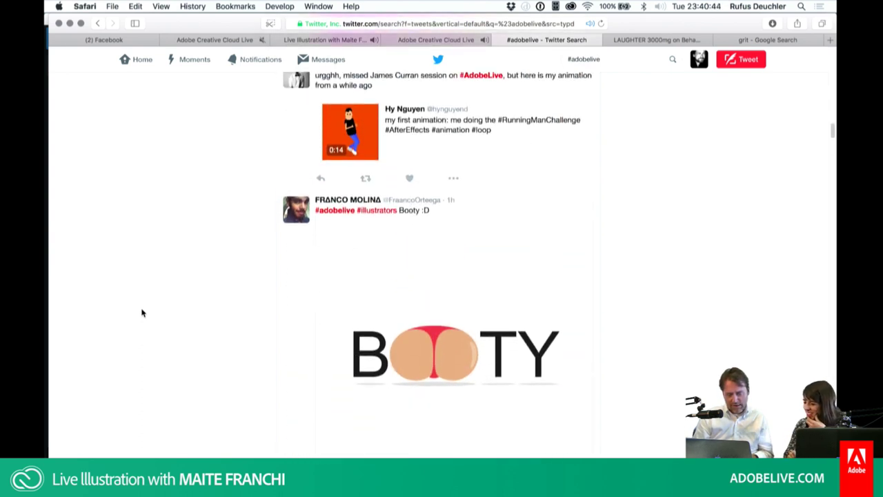
pyautogui.scroll(3, 142, 313)
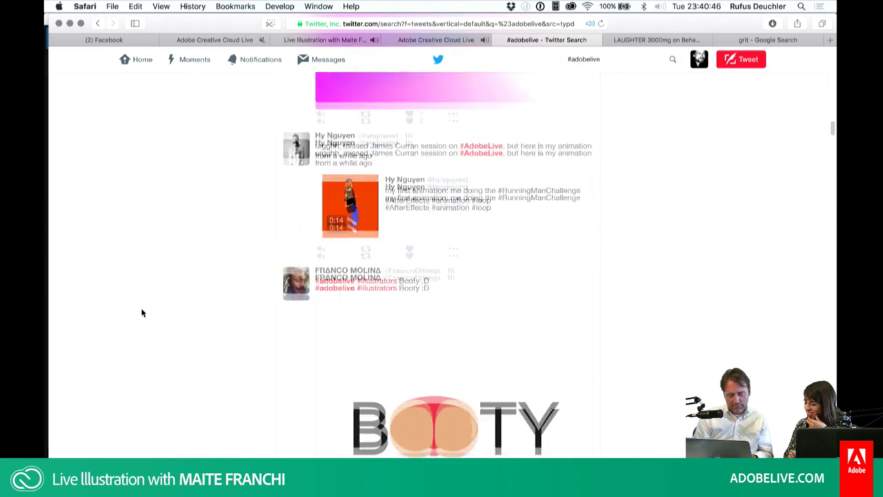
pyautogui.scroll(3, 141, 313)
pyautogui.scroll(2, 142, 313)
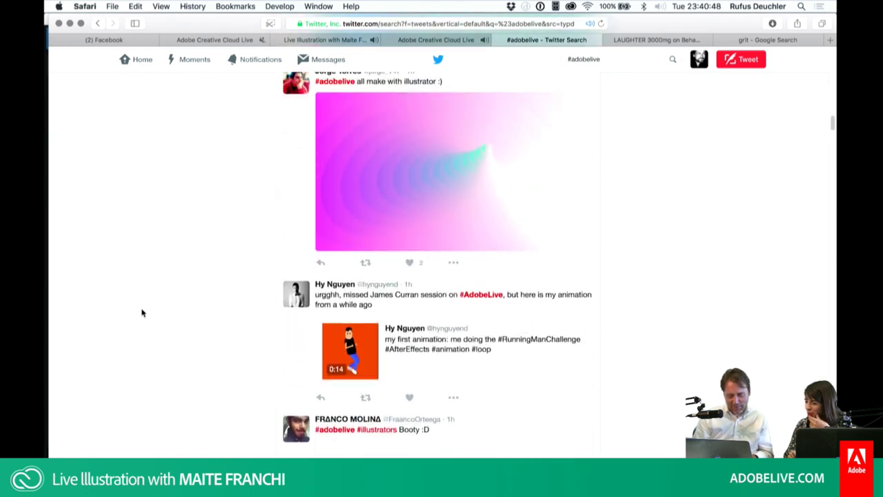
pyautogui.scroll(1, 142, 313)
pyautogui.scroll(1, 141, 314)
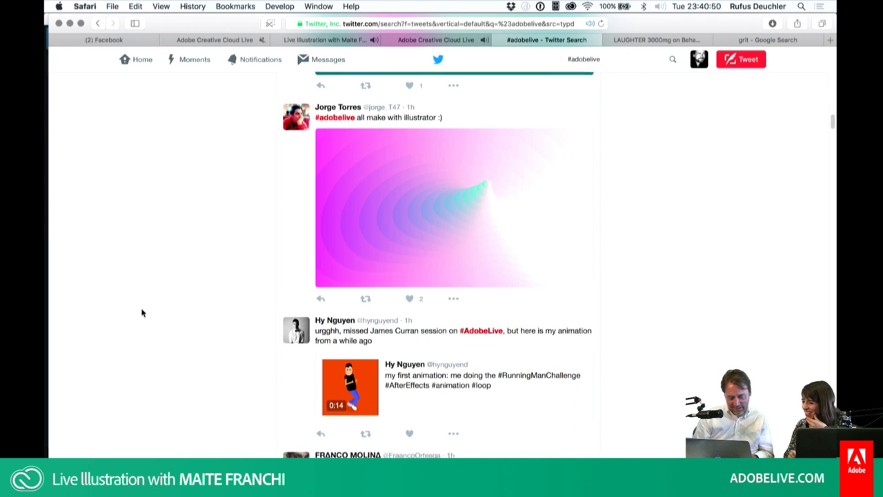
pyautogui.scroll(1, 142, 313)
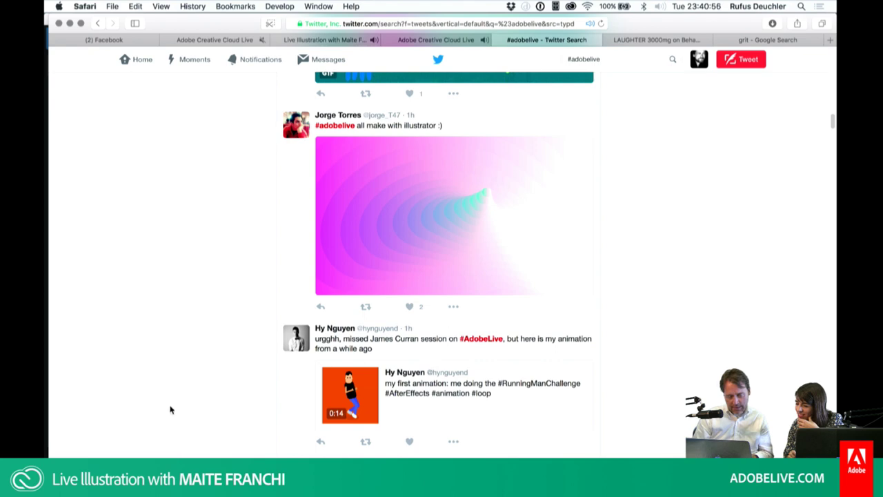
pyautogui.scroll(4, 207, 404)
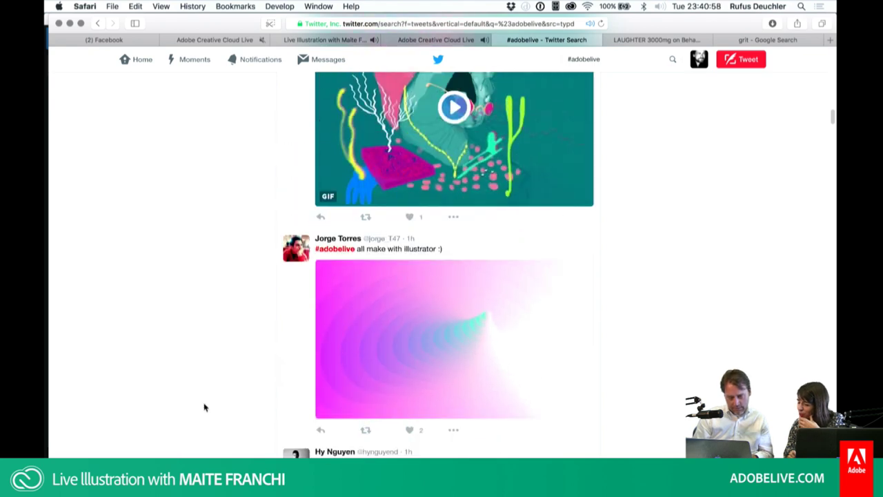
pyautogui.scroll(-5, 207, 421)
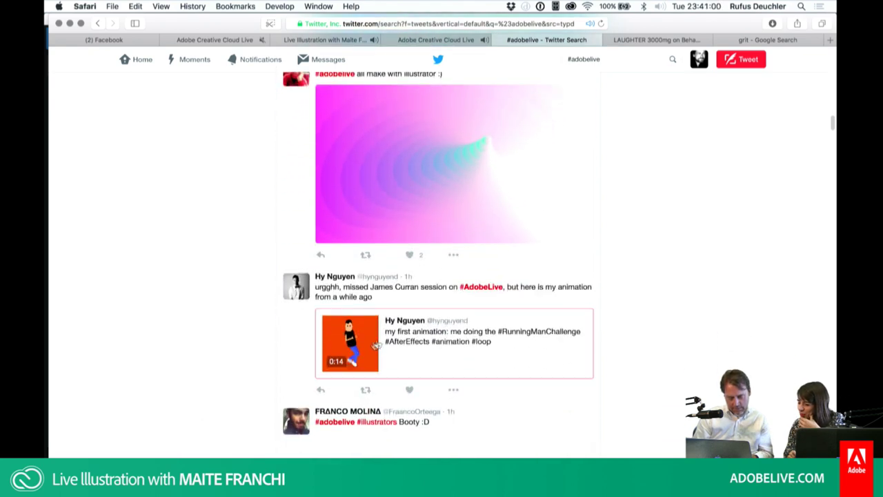
# Step: Play and close the Running Man animation, then enlarge the pink gradient artwork
pyautogui.click(360, 353)
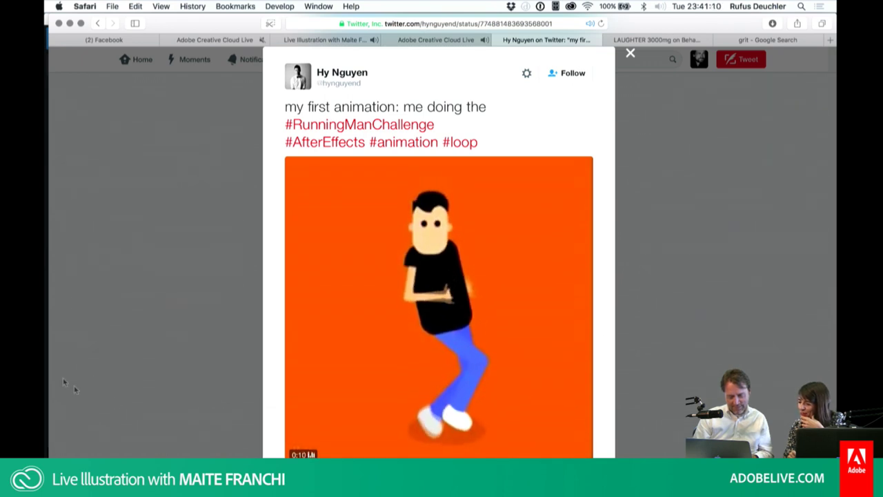
pyautogui.click(164, 250)
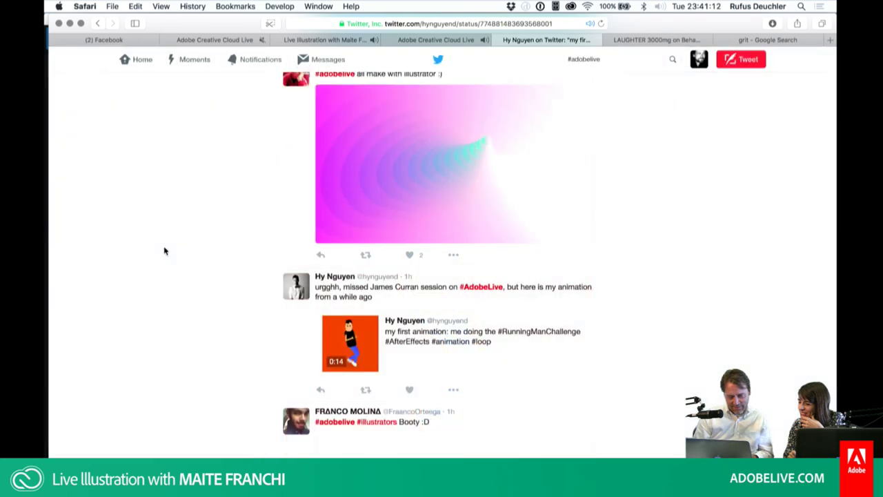
pyautogui.scroll(4, 179, 248)
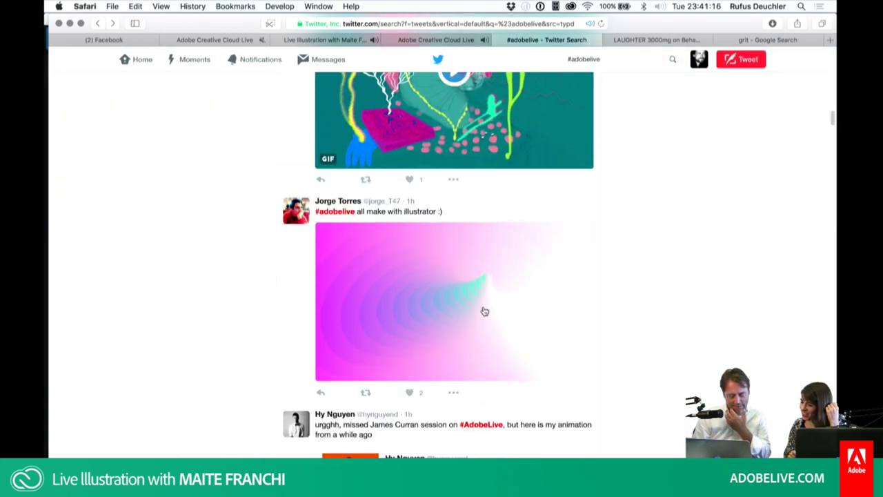
pyautogui.click(484, 311)
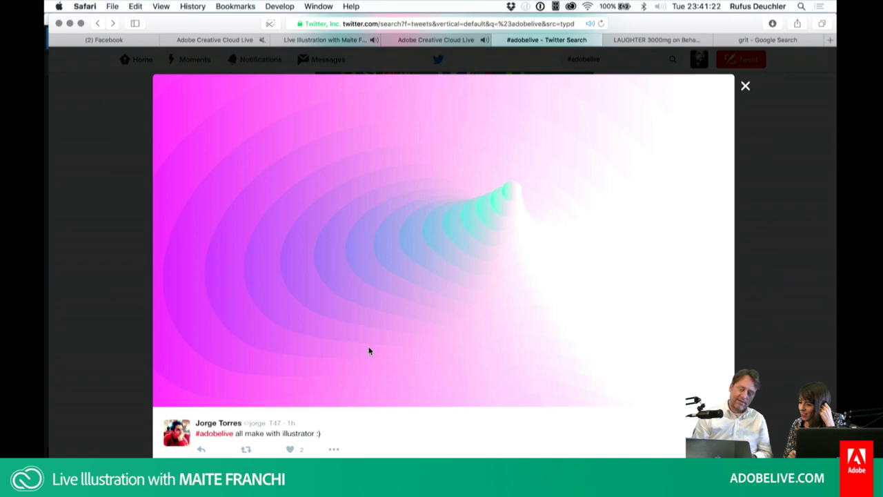
pyautogui.click(101, 365)
pyautogui.scroll(2, 150, 339)
pyautogui.scroll(3, 150, 338)
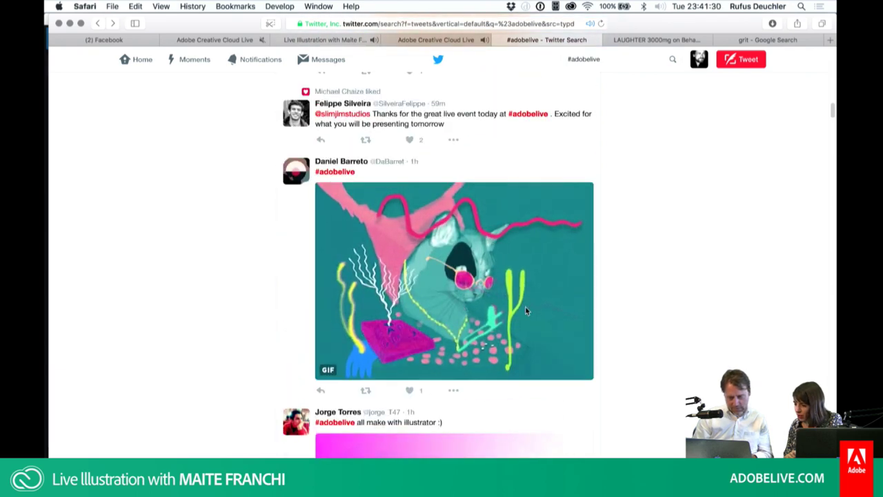
pyautogui.scroll(1, 525, 309)
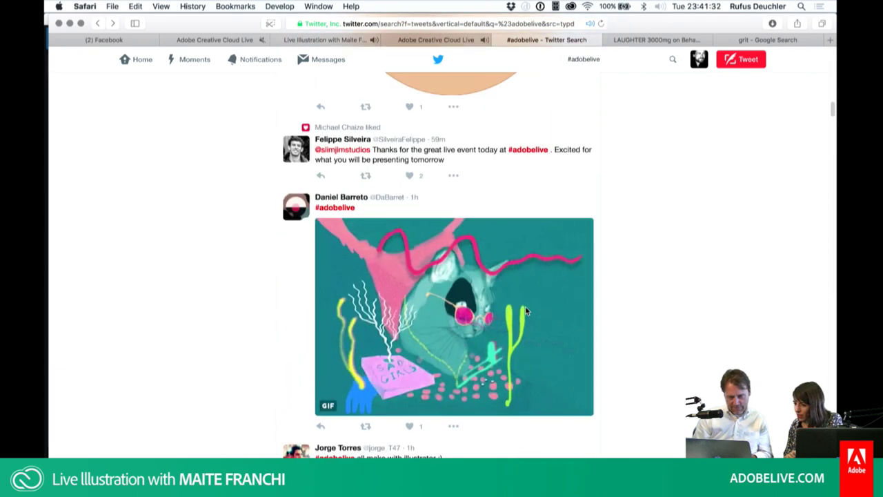
pyautogui.scroll(1, 525, 310)
pyautogui.scroll(1, 525, 311)
pyautogui.scroll(2, 525, 310)
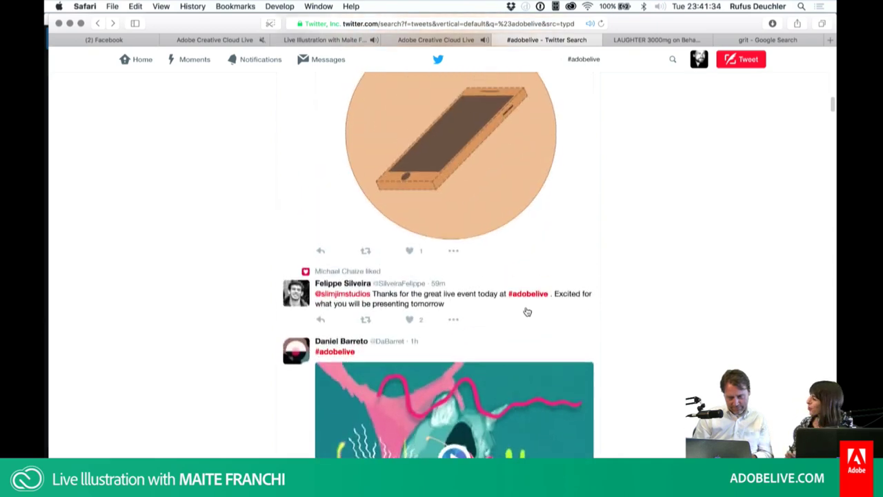
pyautogui.scroll(1, 526, 311)
pyautogui.scroll(3, 526, 312)
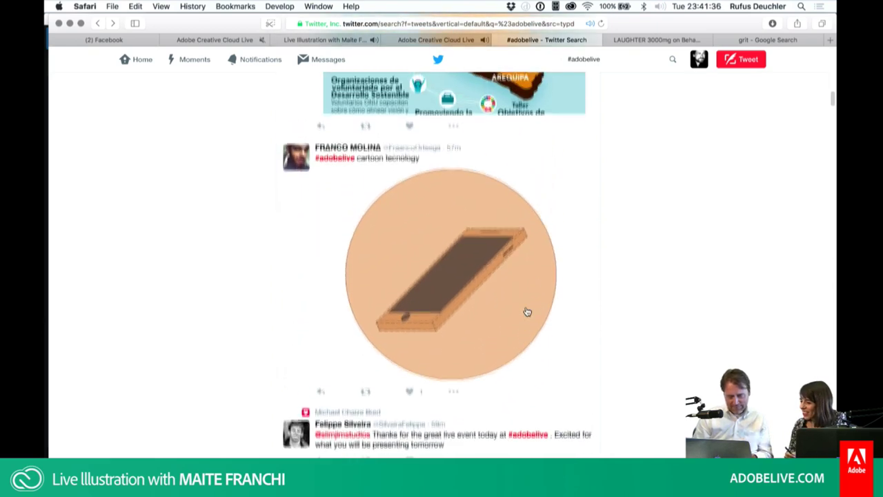
pyautogui.scroll(1, 527, 312)
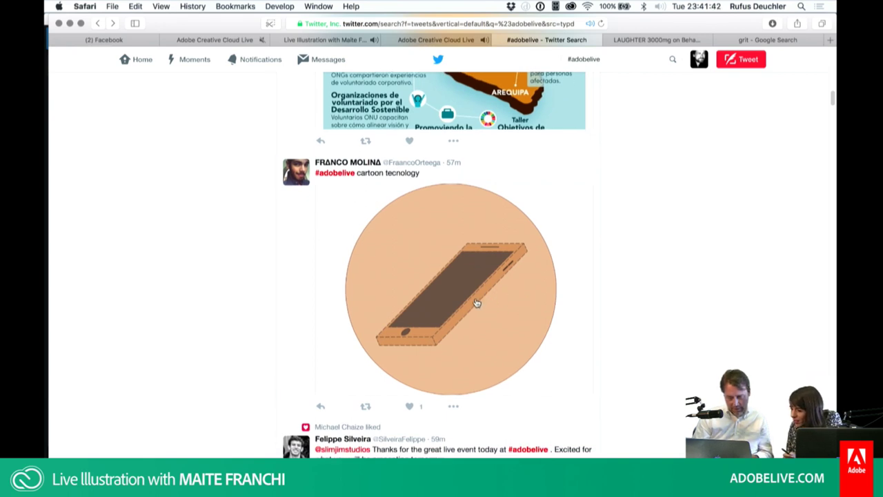
pyautogui.scroll(1, 476, 302)
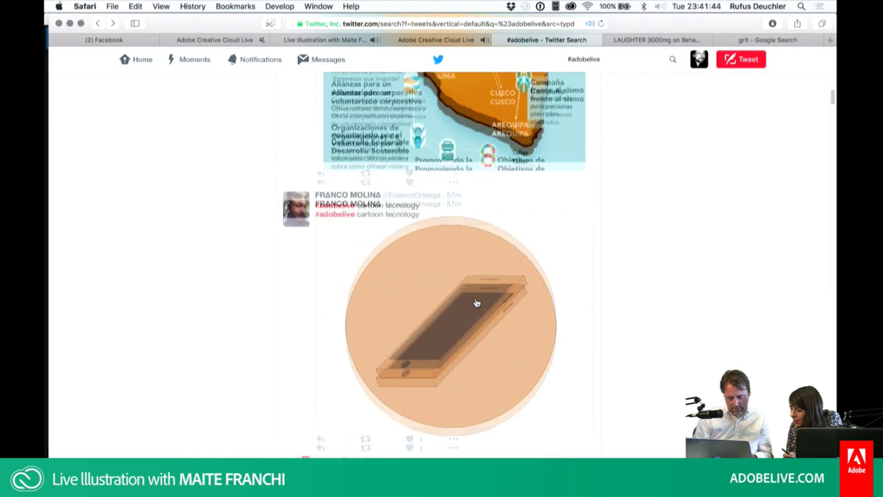
pyautogui.scroll(3, 476, 302)
pyautogui.scroll(3, 475, 303)
pyautogui.scroll(3, 476, 303)
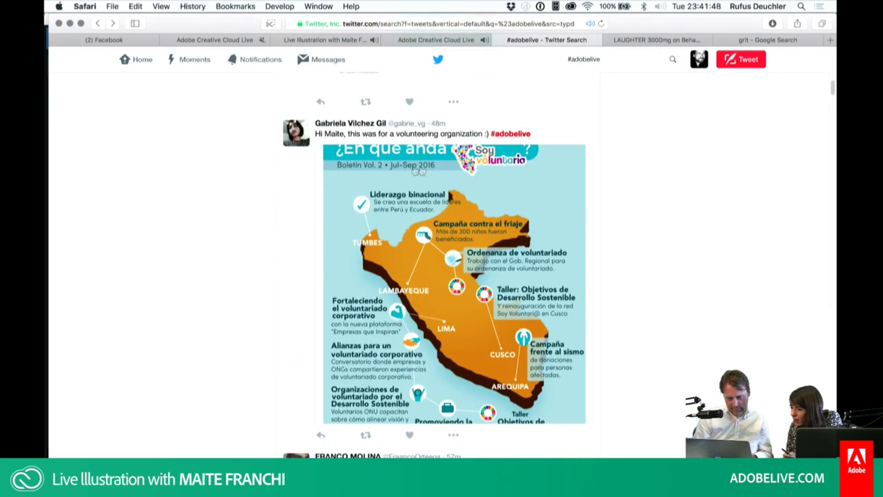
pyautogui.click(468, 312)
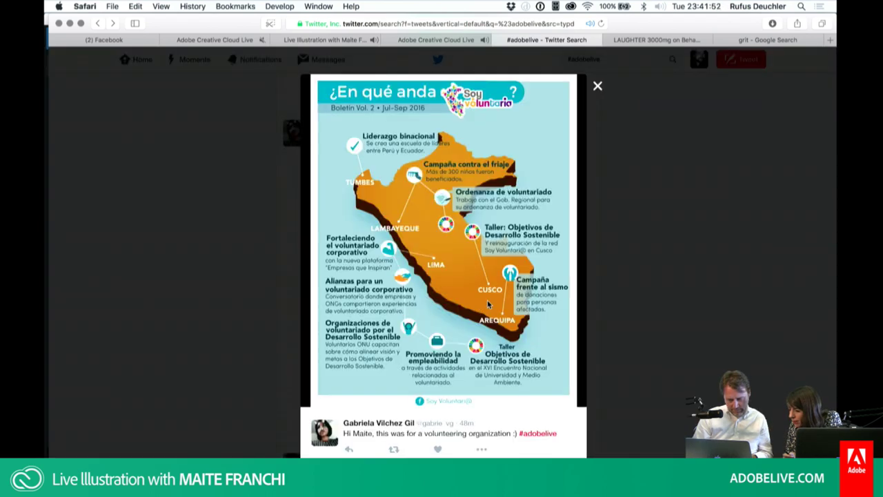
pyautogui.click(196, 329)
pyautogui.scroll(2, 217, 321)
pyautogui.scroll(2, 216, 321)
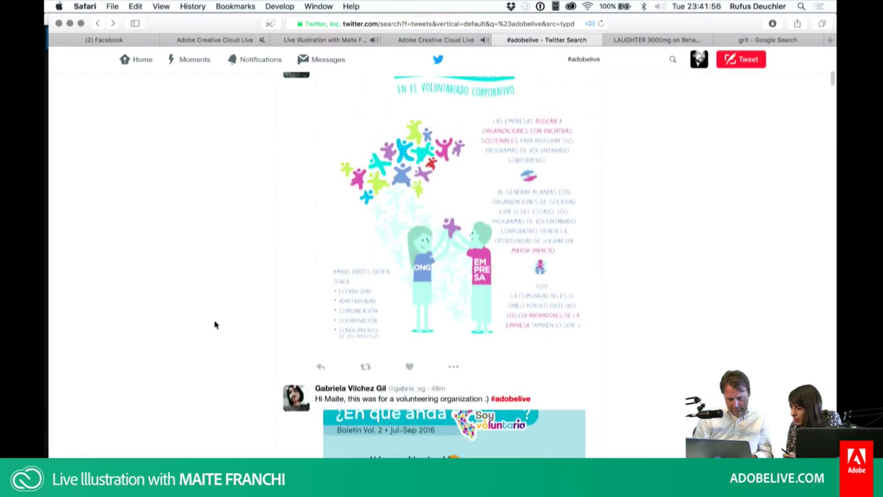
pyautogui.scroll(2, 216, 321)
pyautogui.scroll(-1, 214, 324)
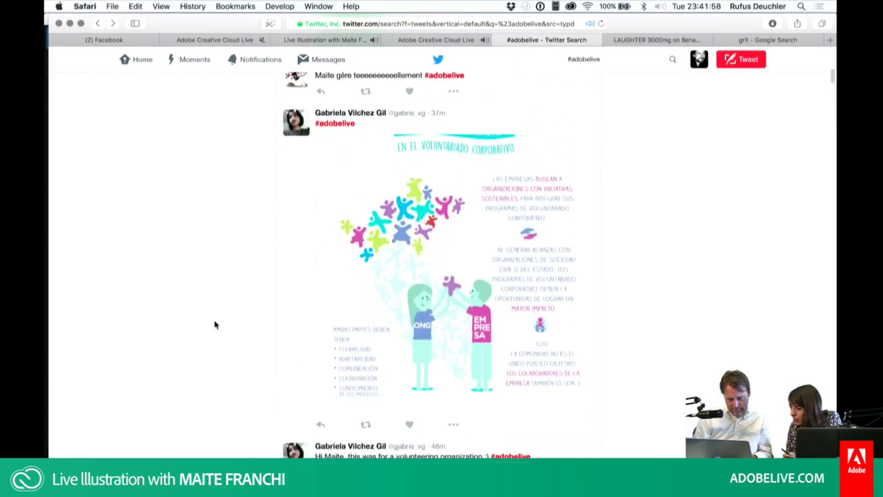
pyautogui.scroll(1, 214, 324)
pyautogui.scroll(-3, 260, 414)
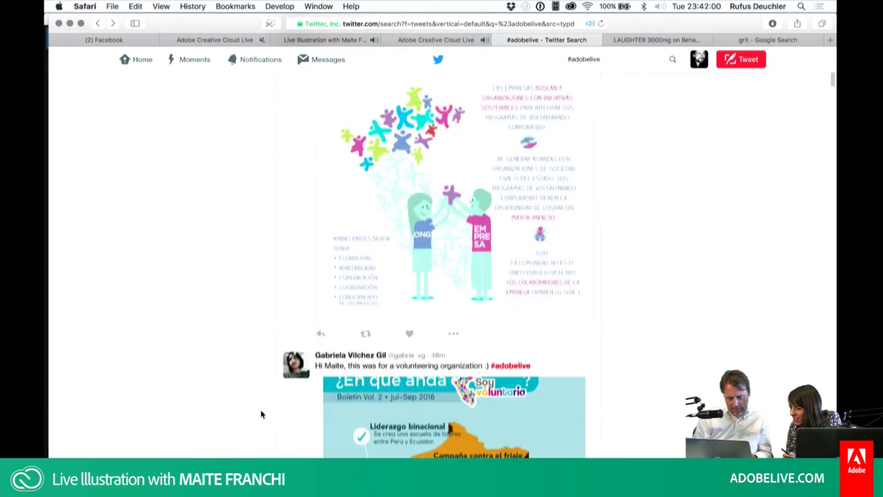
pyautogui.scroll(4, 182, 346)
pyautogui.scroll(2, 181, 345)
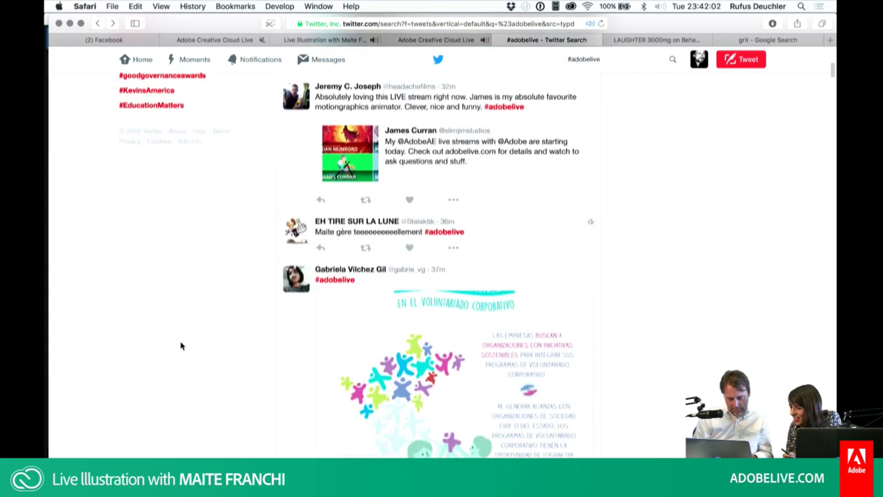
pyautogui.scroll(2, 182, 346)
pyautogui.scroll(2, 182, 345)
pyautogui.scroll(3, 182, 345)
pyautogui.scroll(3, 182, 346)
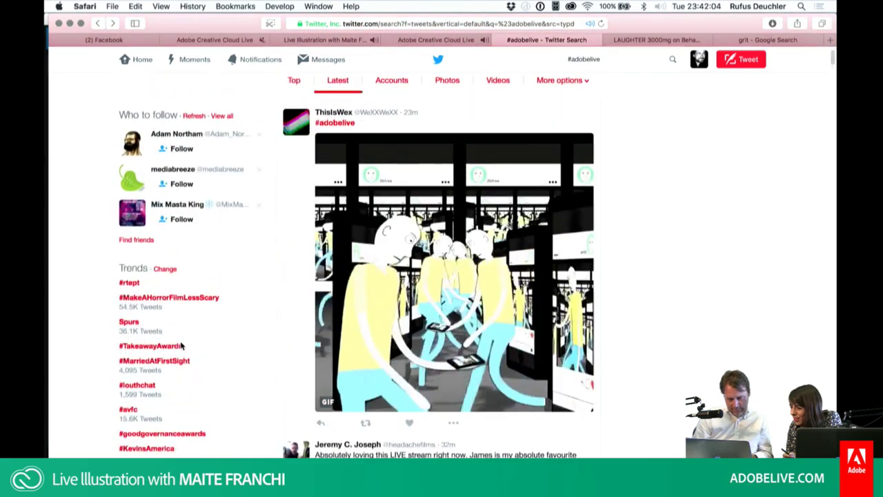
pyautogui.scroll(1, 182, 346)
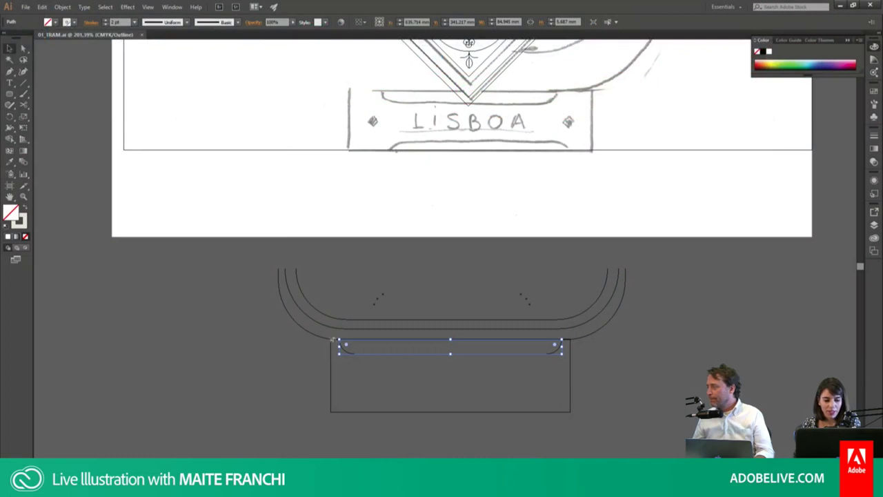
# Step: Copy the top rounded strip down to the sign box's bottom edge, flipped, then deselect
pyautogui.moveTo(332, 339)
pyautogui.mouseDown()
pyautogui.moveTo(556, 345)
pyautogui.moveTo(555, 402)
pyautogui.mouseUp()
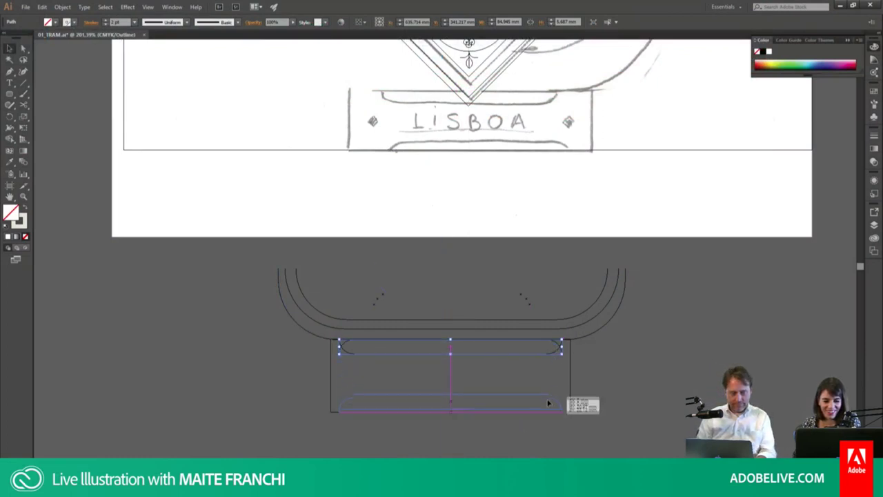
pyautogui.click(618, 369)
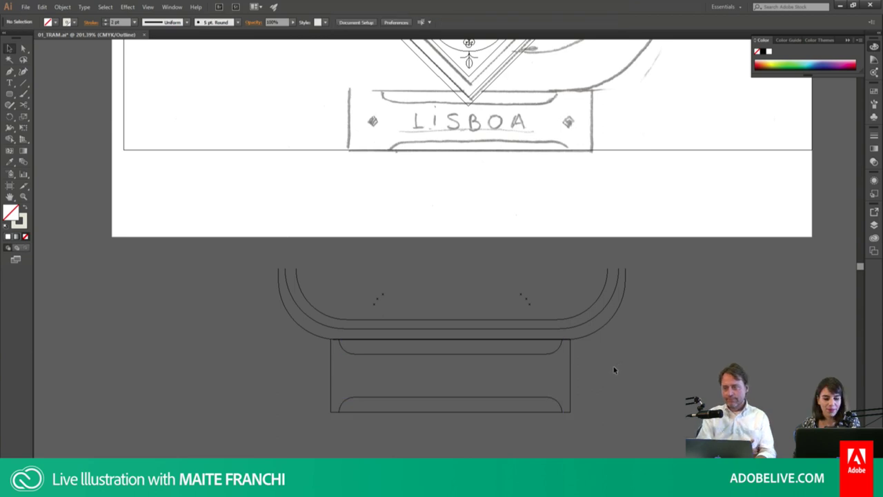
# Step: Add the text LISBOA beside the sign box with the Type tool
pyautogui.press('t')
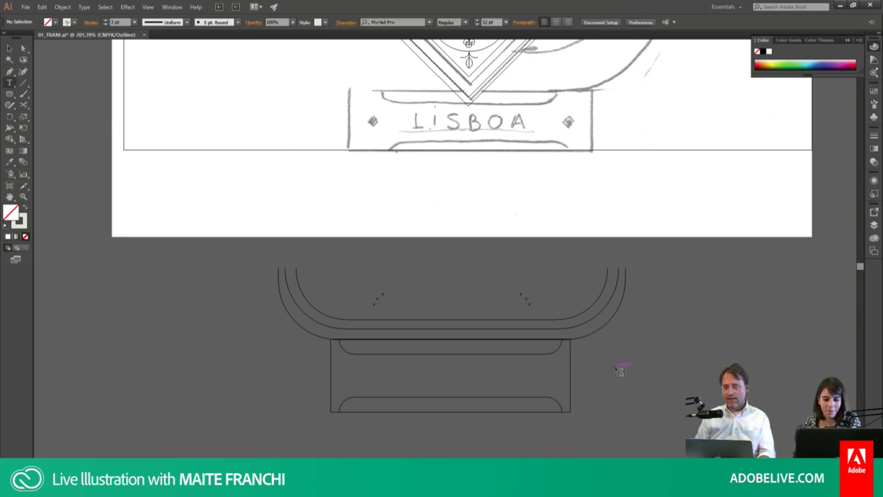
pyautogui.click(616, 367)
pyautogui.write('LISBOA')
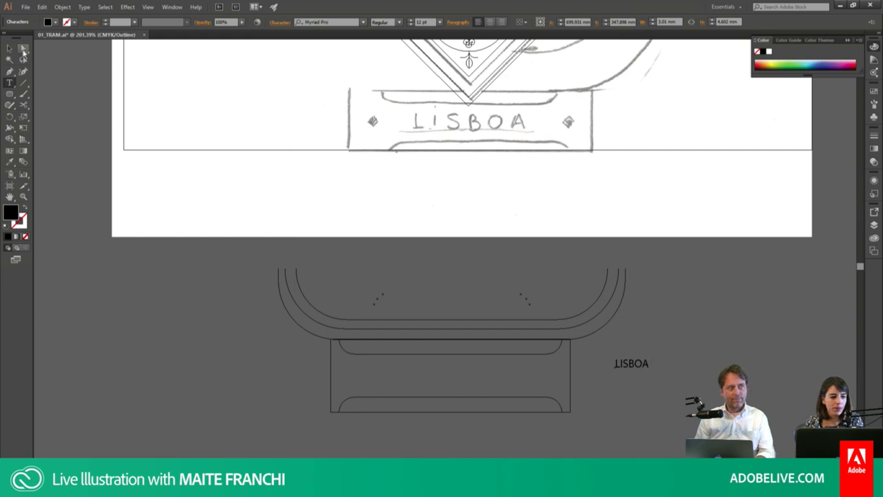
pyautogui.click(10, 48)
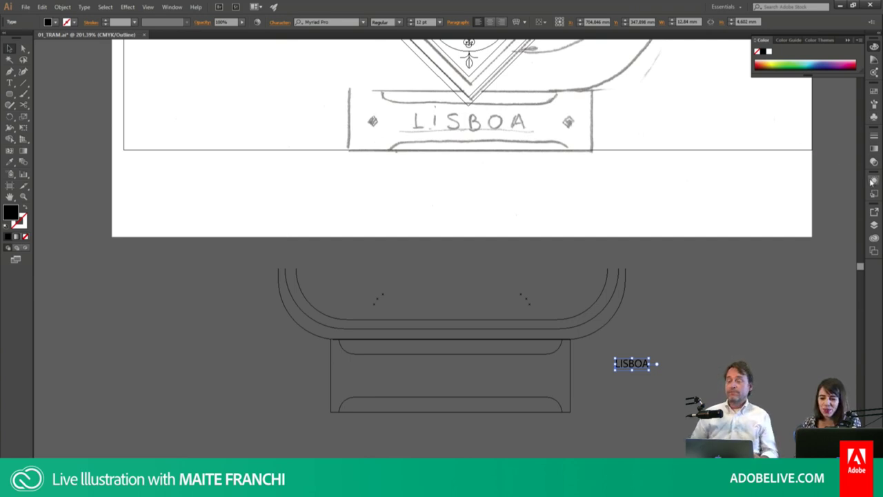
# Step: Set LISBOA's tracking to 200 and enlarge the text to fill the sign box
pyautogui.hotkey('ctrl', 't')
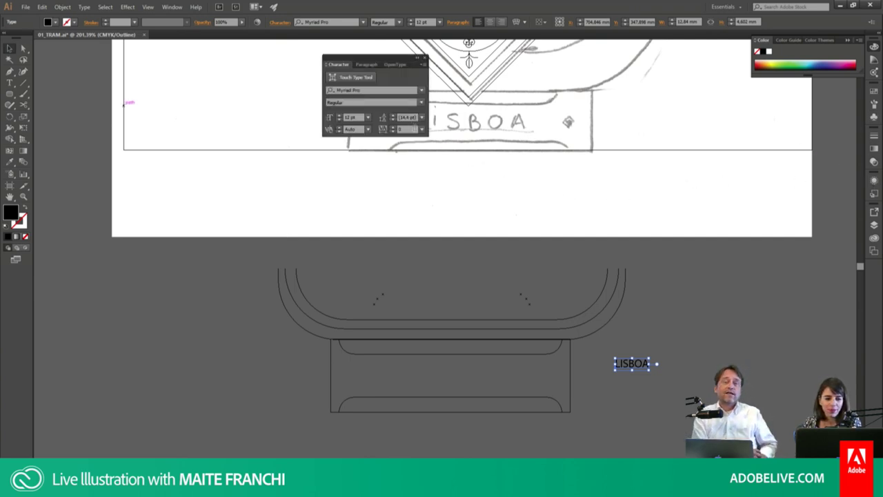
pyautogui.click(422, 130)
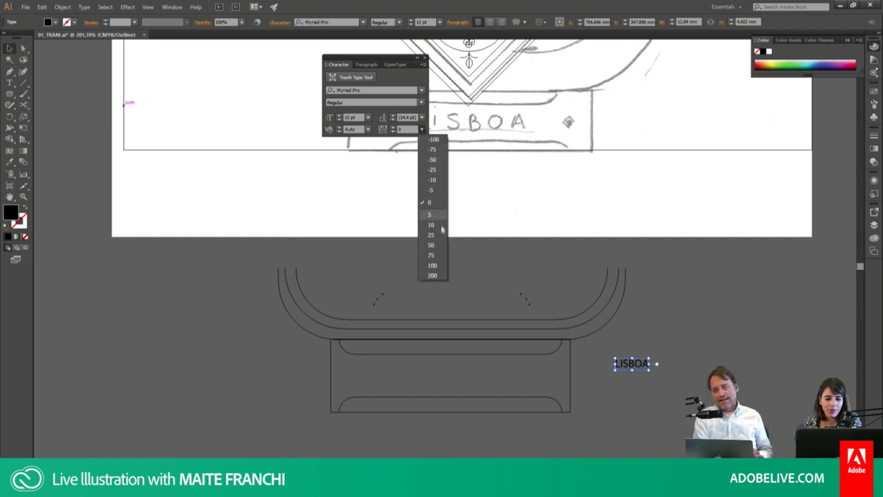
pyautogui.click(435, 264)
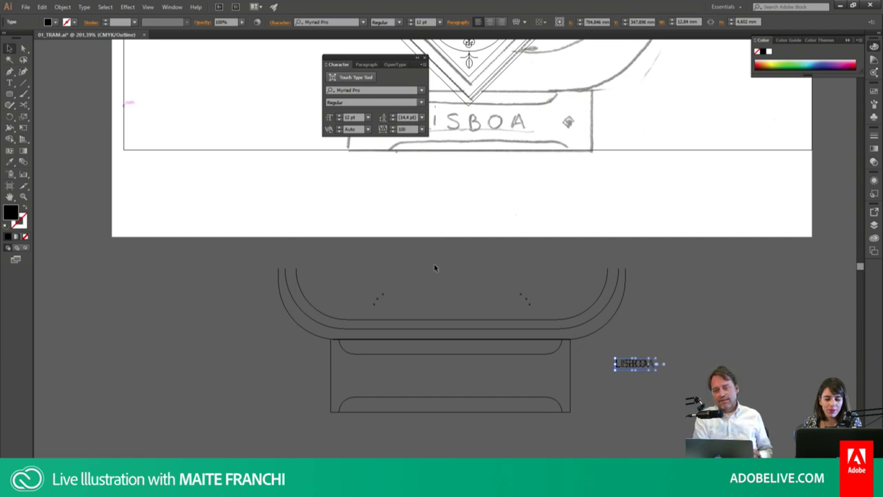
pyautogui.doubleClick(406, 129)
pyautogui.write('200')
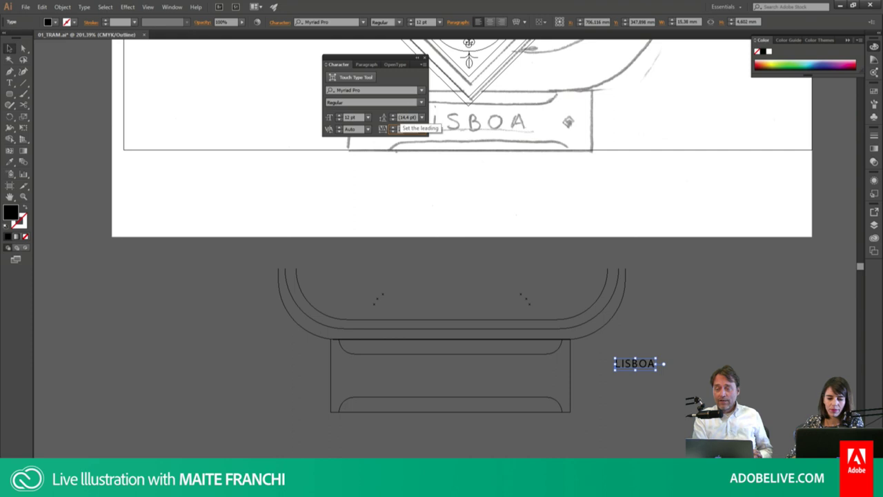
pyautogui.press('Return')
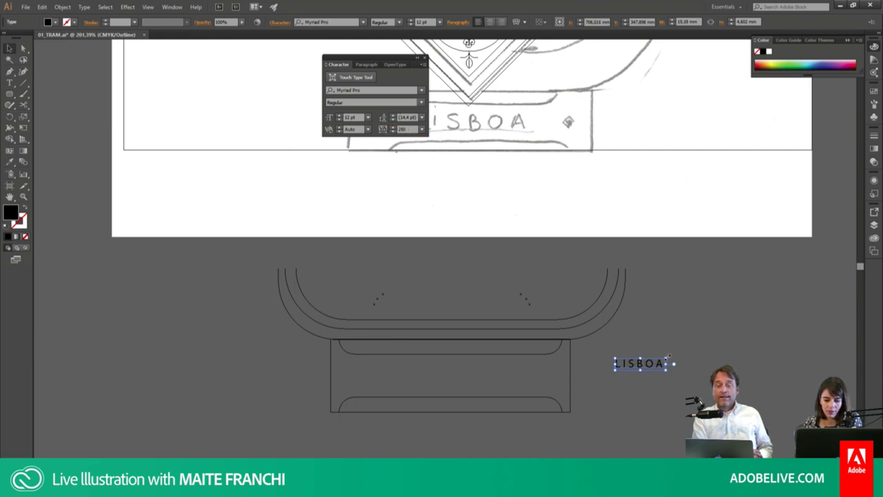
pyautogui.moveTo(669, 355)
pyautogui.mouseDown()
pyautogui.moveTo(710, 347)
pyautogui.moveTo(488, 377)
pyautogui.moveTo(498, 376)
pyautogui.mouseUp()
# Step: Draw a tiny cream-filled, unstroked square and move it beside LISBOA as a diamond
pyautogui.press('m')
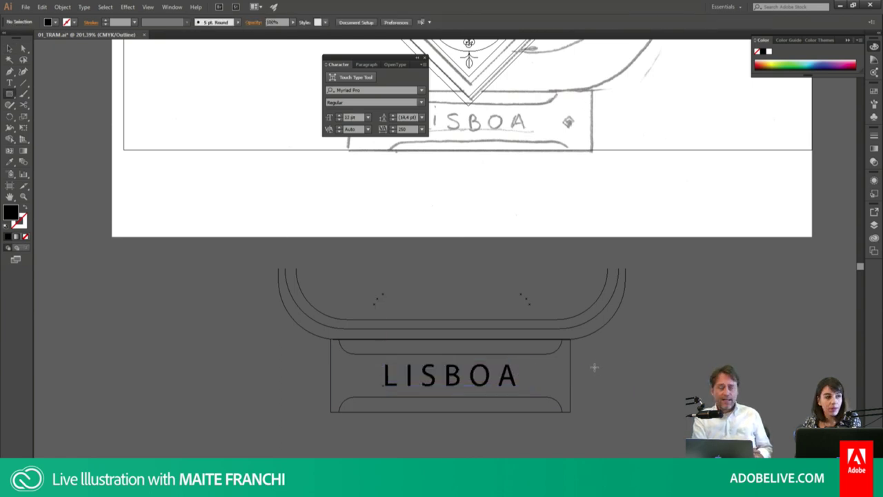
pyautogui.moveTo(598, 370); pyautogui.dragTo(597, 370)
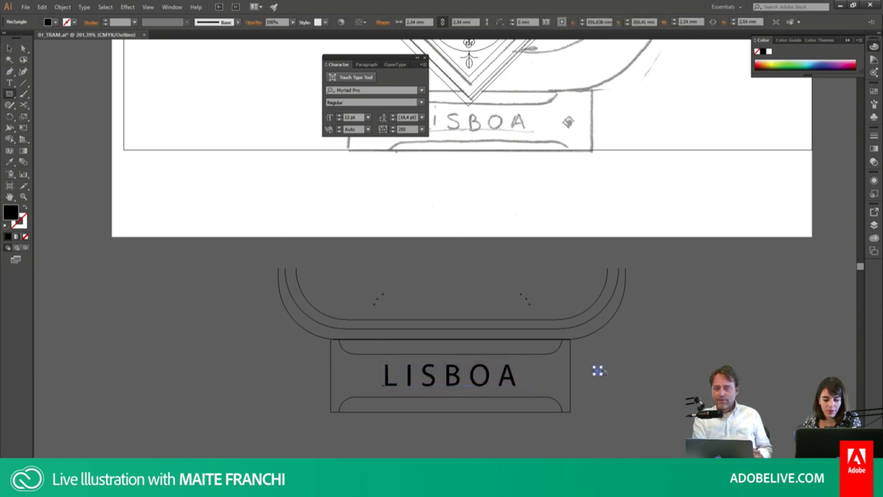
pyautogui.hotkey('ctrl', 'y')
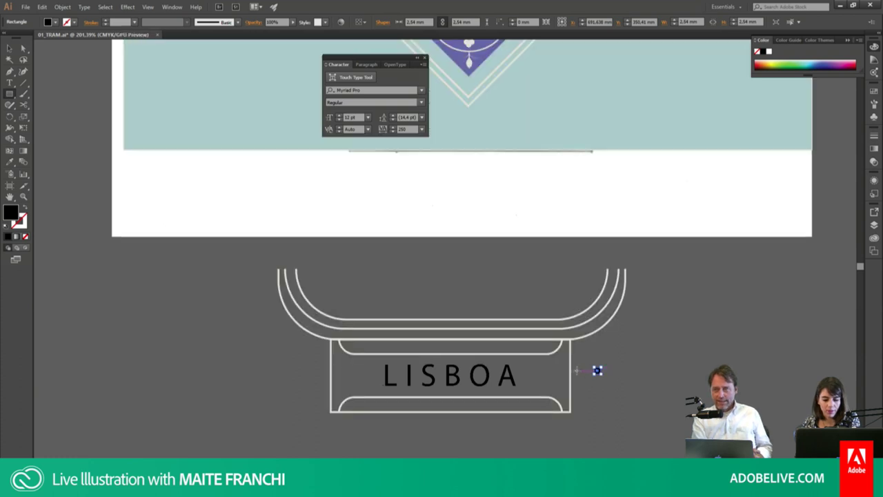
pyautogui.press('i')
pyautogui.click(572, 367)
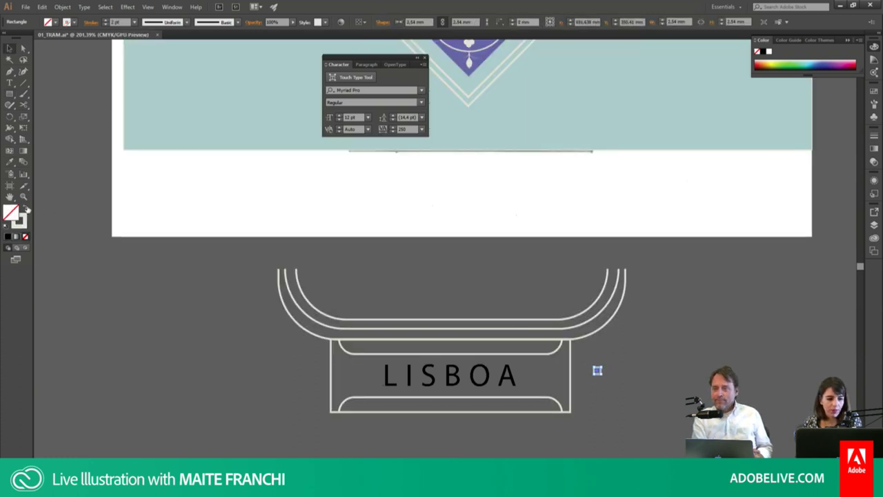
pyautogui.hotkey('shift', 'x')
pyautogui.press('v')
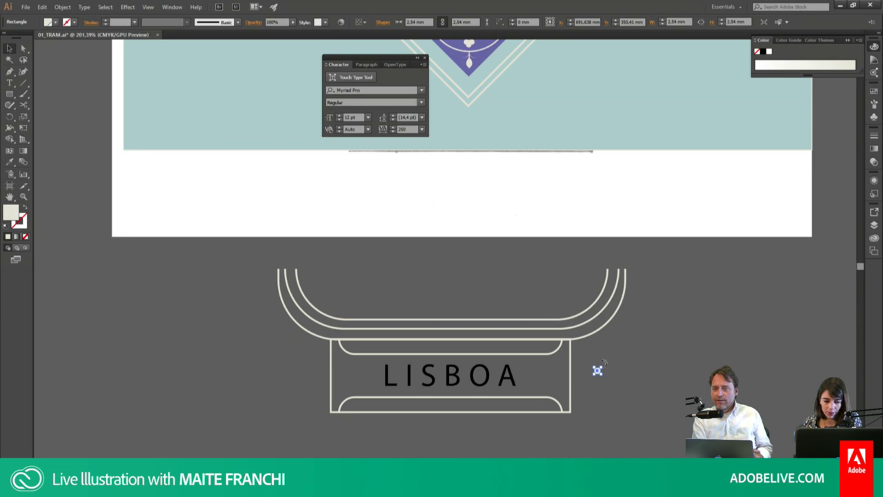
pyautogui.click(588, 370)
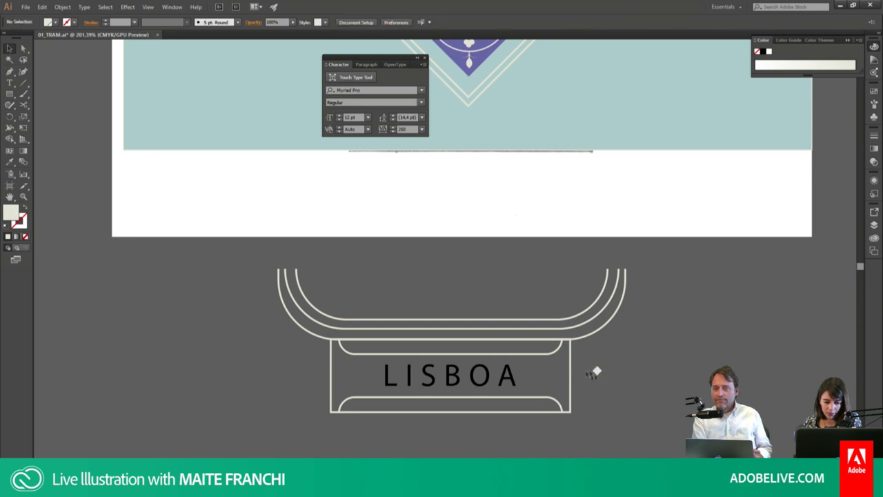
pyautogui.moveTo(588, 374); pyautogui.dragTo(532, 373)
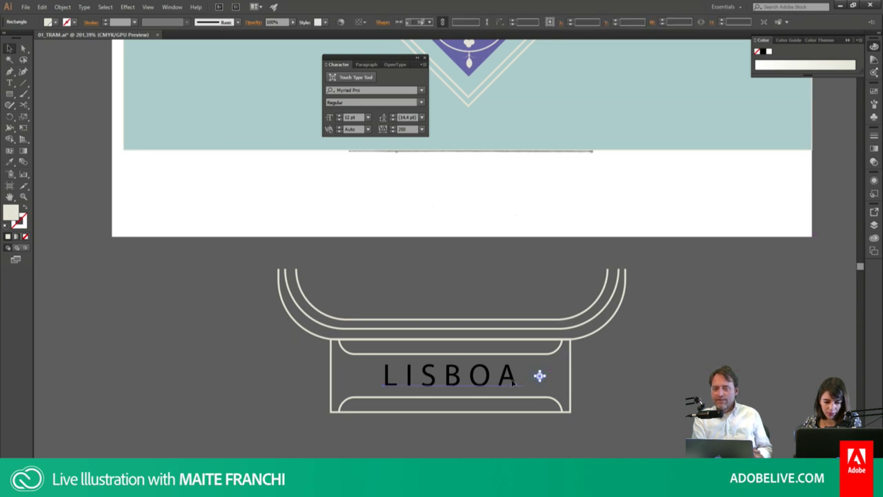
# Step: Colour the LISBOA text with the sign's cream using the Eyedropper
pyautogui.press('i')
pyautogui.click(542, 373)
pyautogui.press('v')
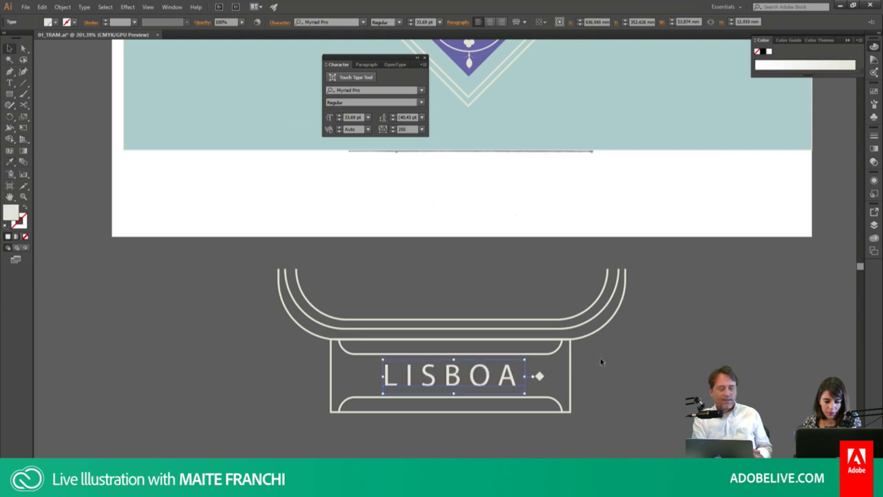
pyautogui.click(315, 22)
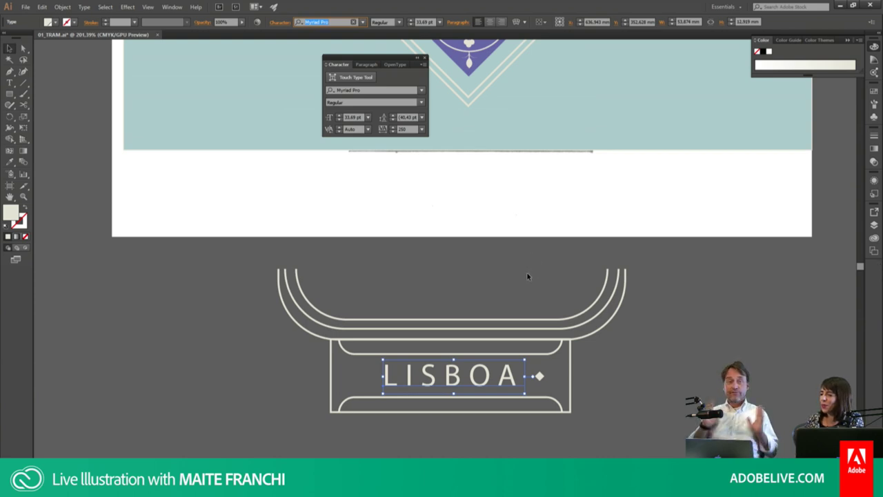
# Step: Set LISBOA in the Haymaker font and shrink it to fit the box
pyautogui.click(367, 91)
pyautogui.write('N')
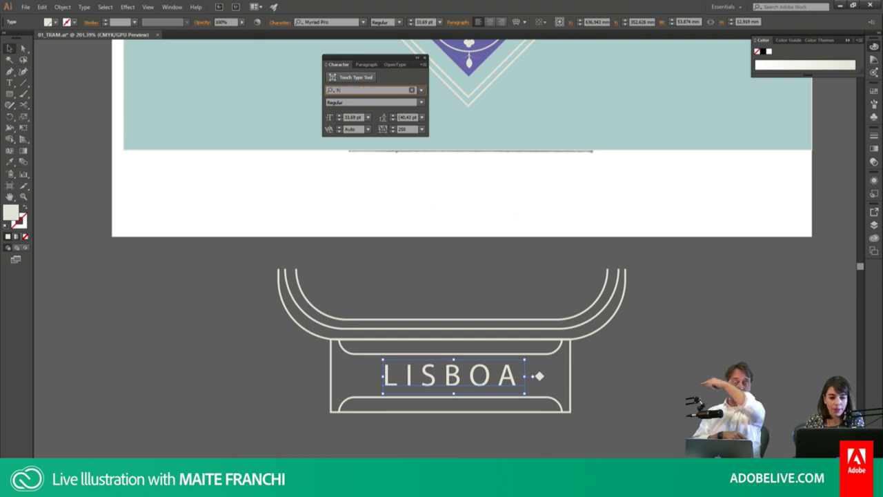
pyautogui.write('ayma')
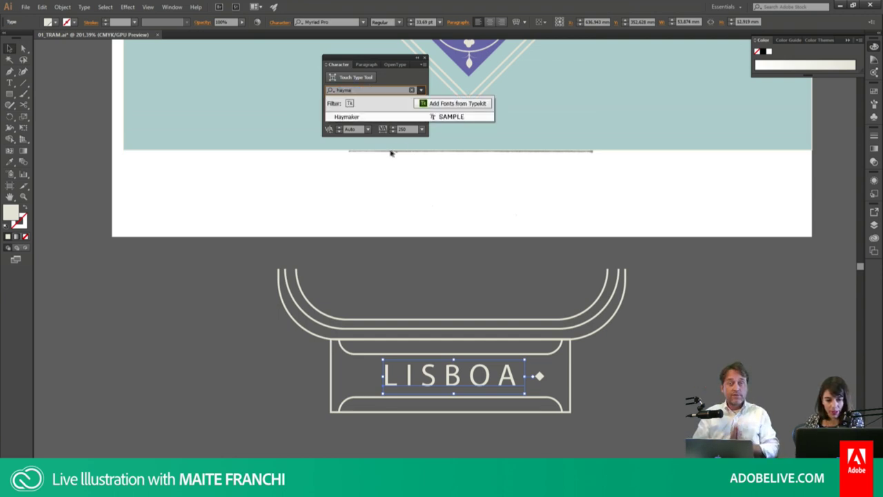
pyautogui.click(359, 118)
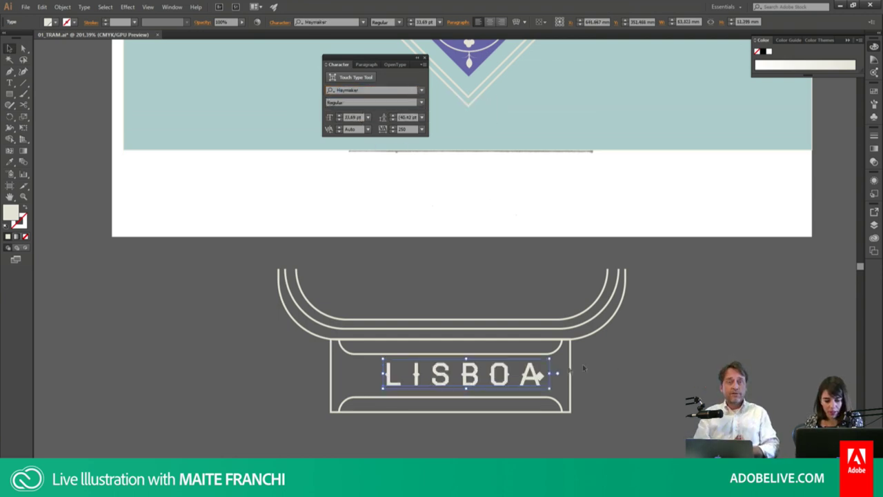
pyautogui.moveTo(549, 363); pyautogui.dragTo(538, 375)
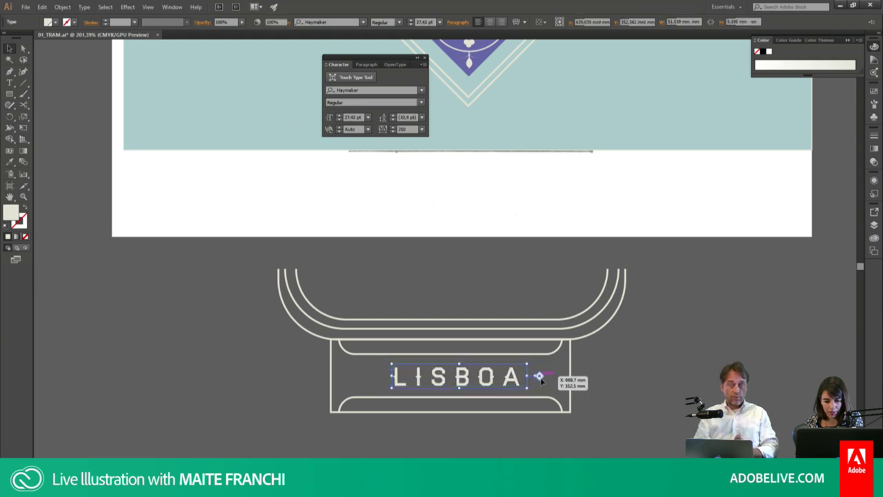
# Step: Duplicate the diamond to LISBOA's left and select the whole badge artwork
pyautogui.click(540, 376)
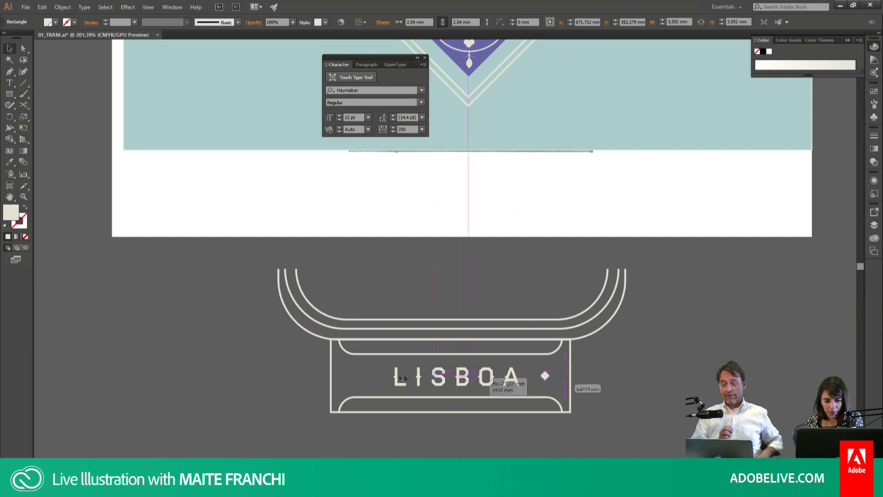
pyautogui.moveTo(552, 379); pyautogui.dragTo(367, 376)
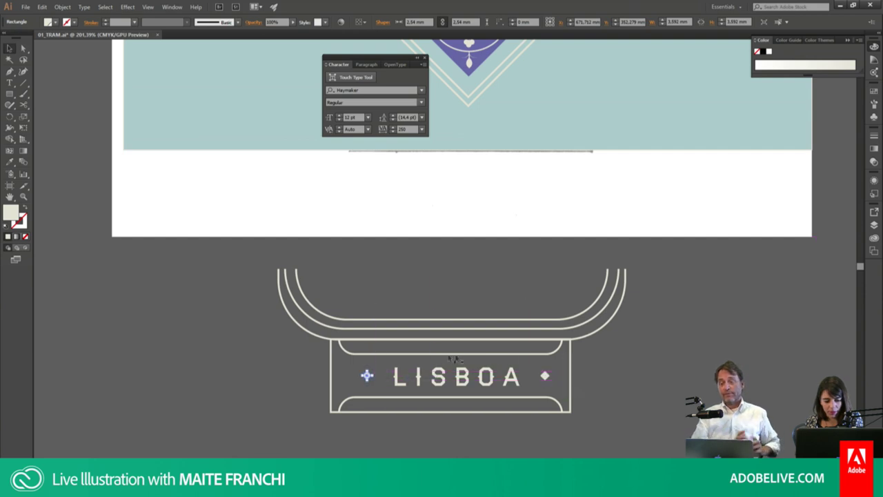
pyautogui.keyDown('shift'); pyautogui.click(493, 373); pyautogui.keyUp('shift')
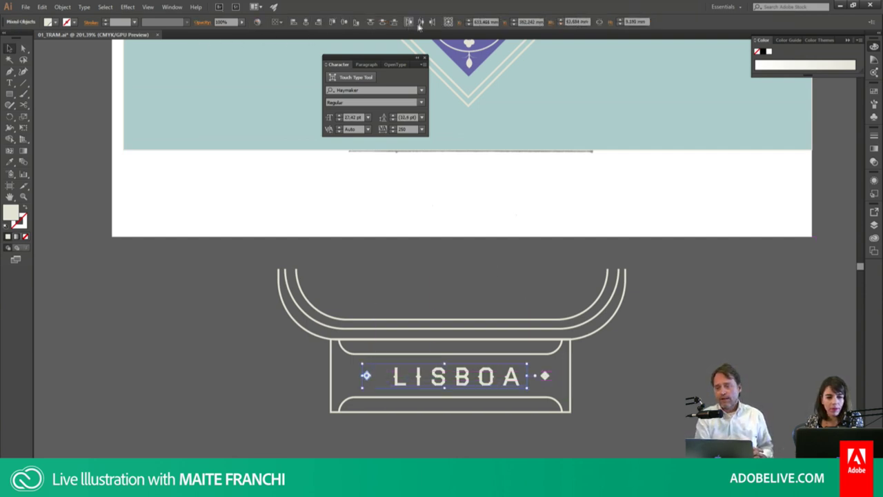
pyautogui.click(482, 425)
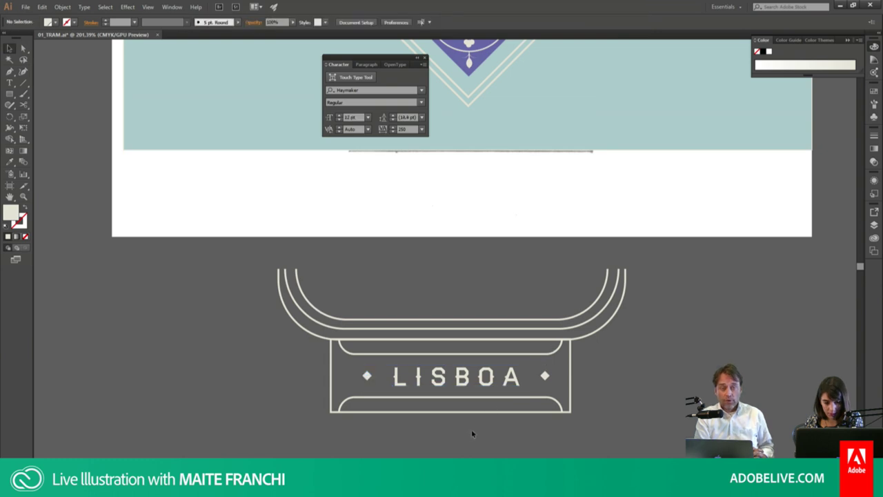
pyautogui.click(498, 294)
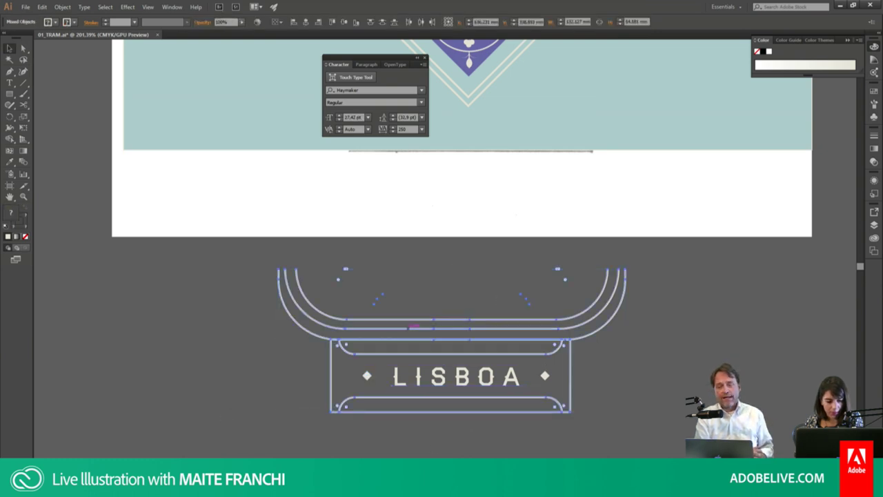
pyautogui.hotkey('alt', 'Tab')
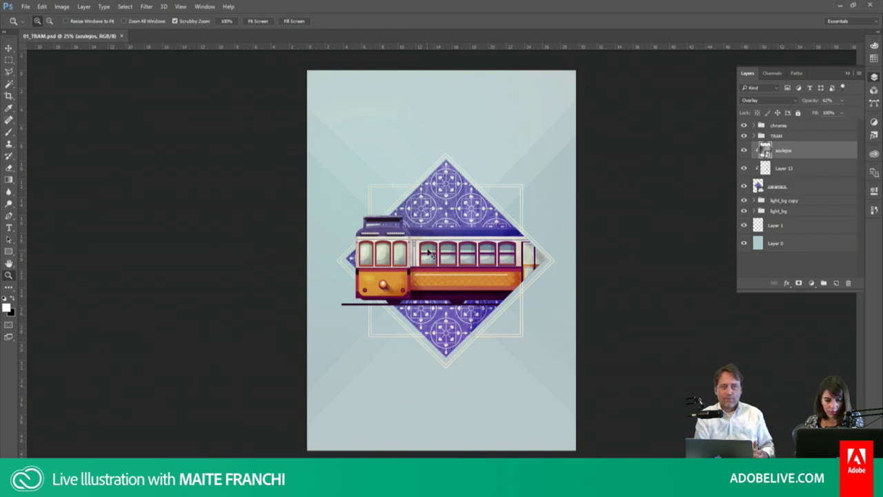
# Step: Paste the LISBOA badge into 01_TRAM.psd as a Smart Object and commit it
pyautogui.hotkey('ctrl', 'v')
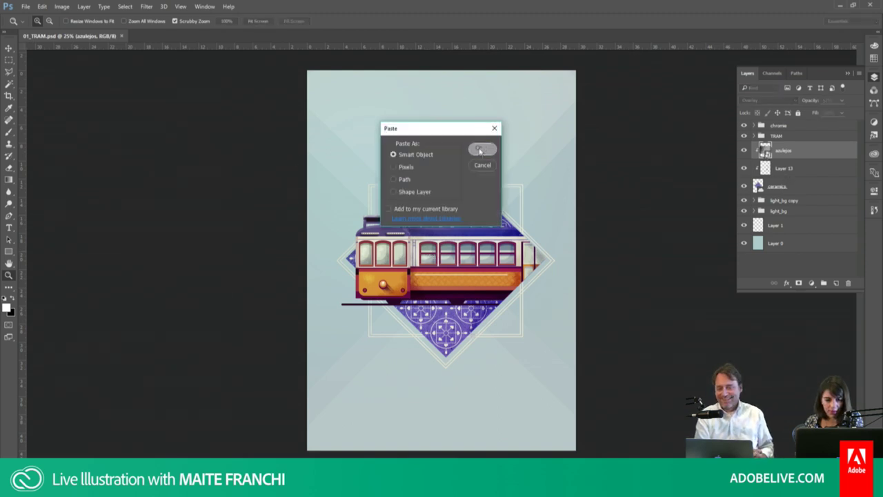
pyautogui.click(481, 151)
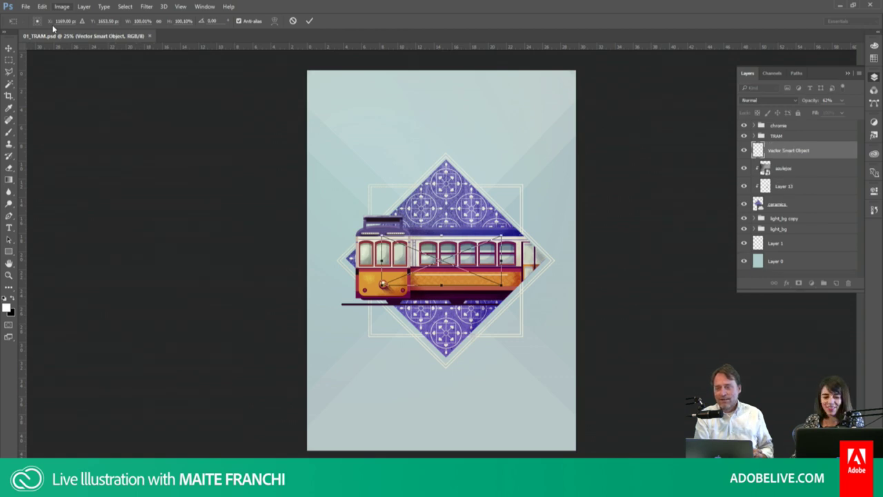
pyautogui.press('Return')
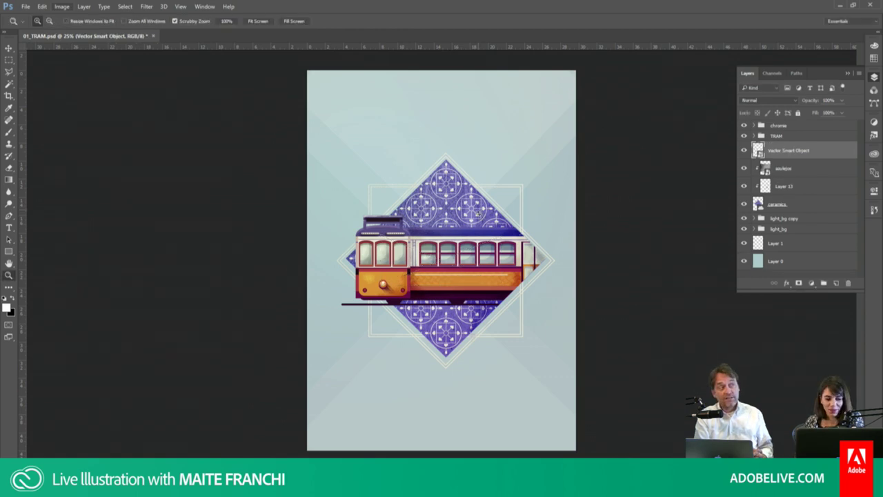
# Step: Drag the LISBOA badge below the azulejo diamond and zoom in to check its position
pyautogui.moveTo(469, 293); pyautogui.dragTo(451, 449)
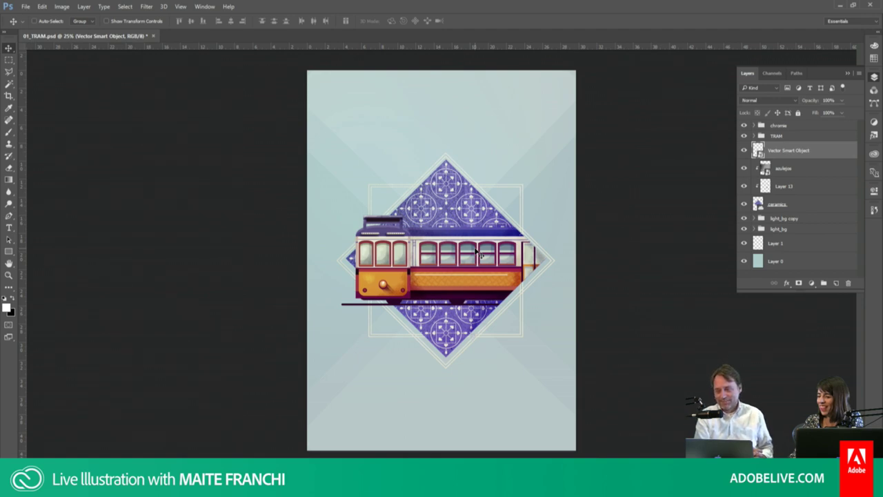
pyautogui.hotkey('ctrl', '-')
pyautogui.hotkey('ctrl', '-')
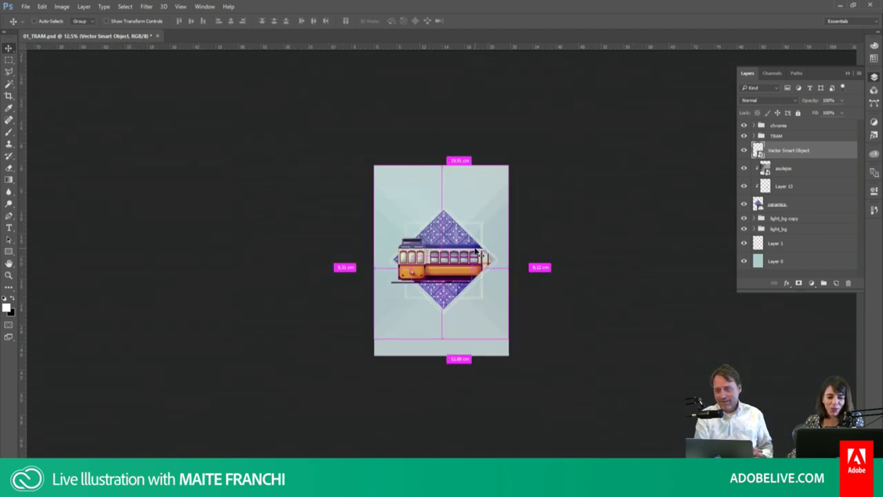
pyautogui.press('z')
pyautogui.moveTo(445, 311); pyautogui.dragTo(520, 370)
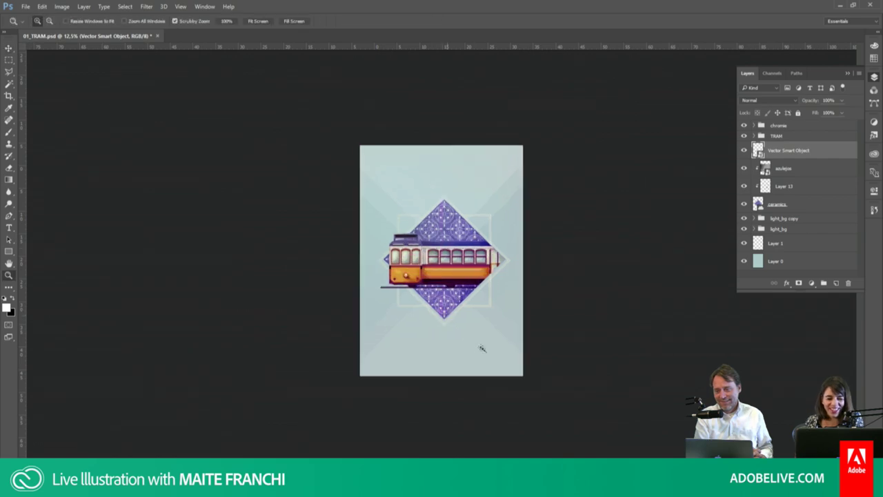
pyautogui.press('v')
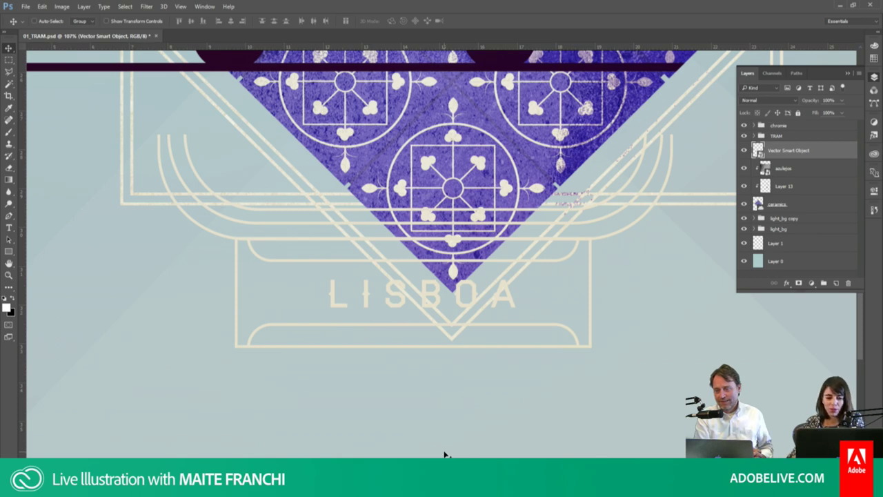
pyautogui.hotkey('ctrl', '-')
pyautogui.hotkey('ctrl', '-')
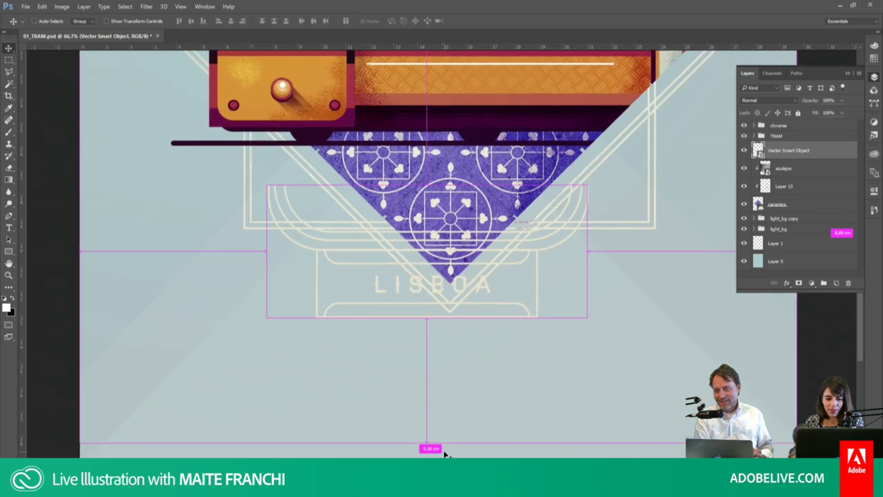
# Step: Nudge the badge four steps right and several steps down, centred under the diamond's point
pyautogui.press('Right')
pyautogui.press('Right')
pyautogui.press('Right')
pyautogui.press('Right')
pyautogui.press('Right')
pyautogui.press('Right')
pyautogui.press('Right')
pyautogui.press('Right')
pyautogui.press('Right')
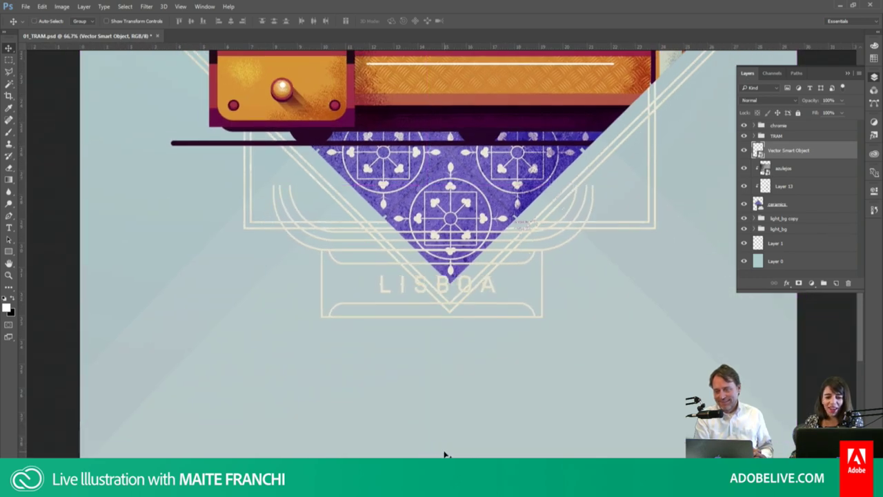
pyautogui.press('Right')
pyautogui.press('Right')
pyautogui.press('Right')
pyautogui.press('Right')
pyautogui.press('Right')
pyautogui.press('Right')
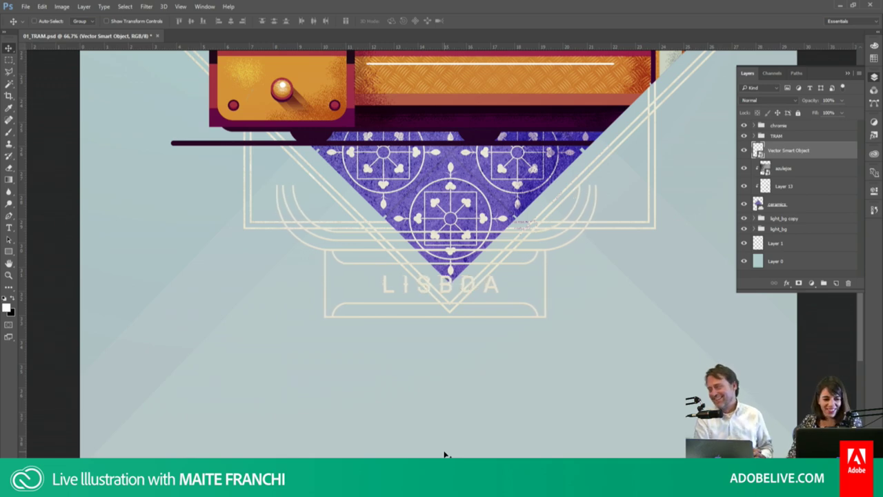
pyautogui.press('Right')
pyautogui.press('Right')
pyautogui.press('Right')
pyautogui.press('Right')
pyautogui.press('Right')
pyautogui.press('Right')
pyautogui.press('Right')
pyautogui.press('Right')
pyautogui.press('Right')
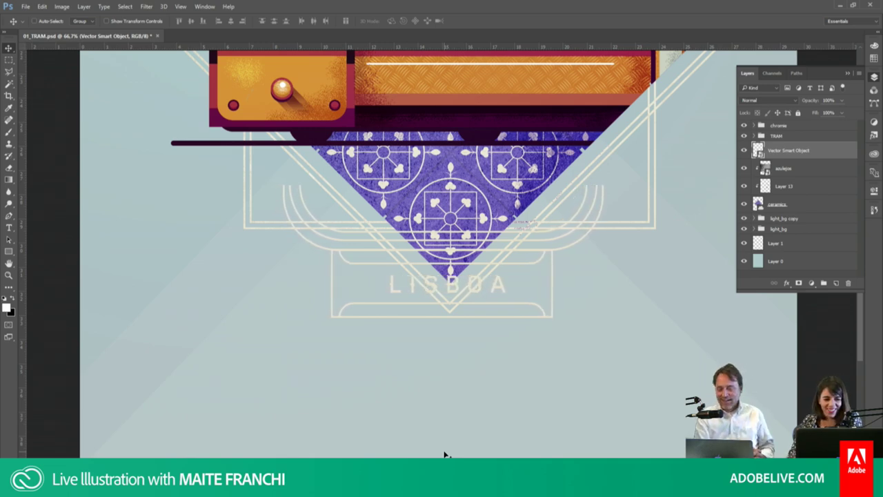
pyautogui.press('Right')
pyautogui.press('Right')
pyautogui.press('Right')
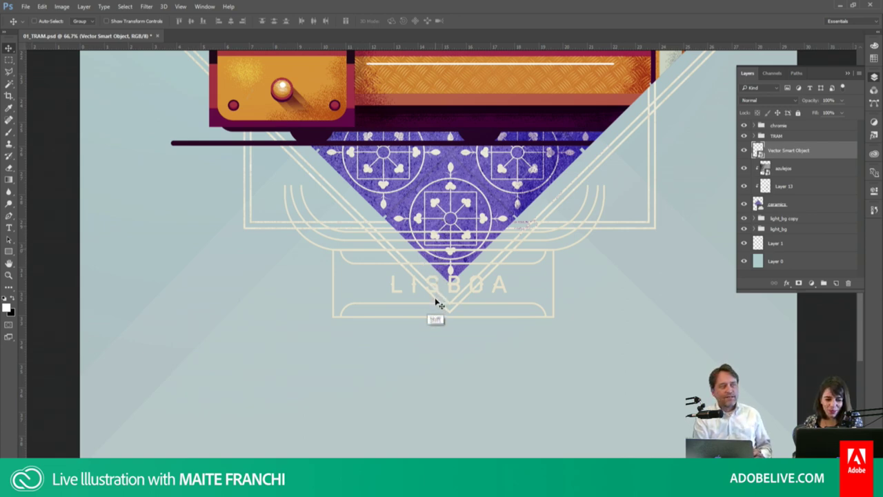
pyautogui.hotkey('shift', 'Down')
pyautogui.press('Down')
pyautogui.press('Down')
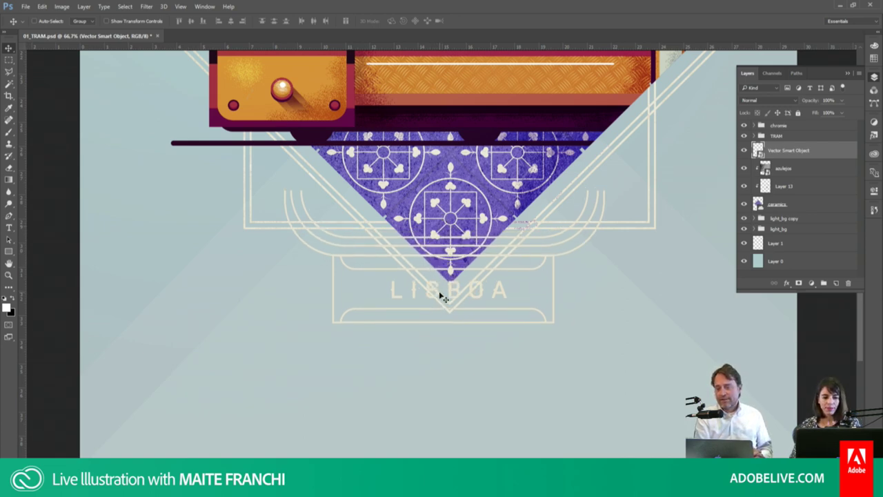
pyautogui.hotkey('shift', 'Down')
pyautogui.press('Down')
pyautogui.press('Down')
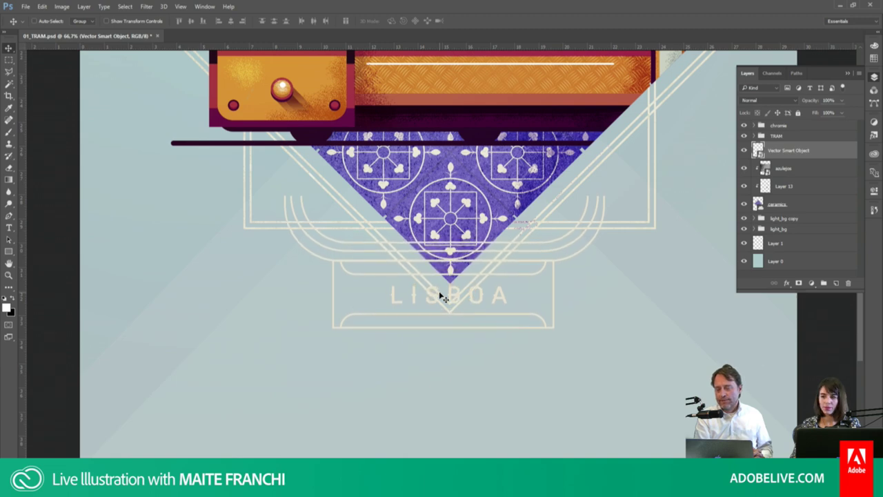
pyautogui.press('Down')
pyautogui.press('Down')
pyautogui.press('Down')
pyautogui.press('Down')
pyautogui.press('Down')
pyautogui.press('Down')
pyautogui.press('Down')
pyautogui.press('Down')
pyautogui.press('Down')
pyautogui.press('Down')
pyautogui.press('Down')
pyautogui.press('Down')
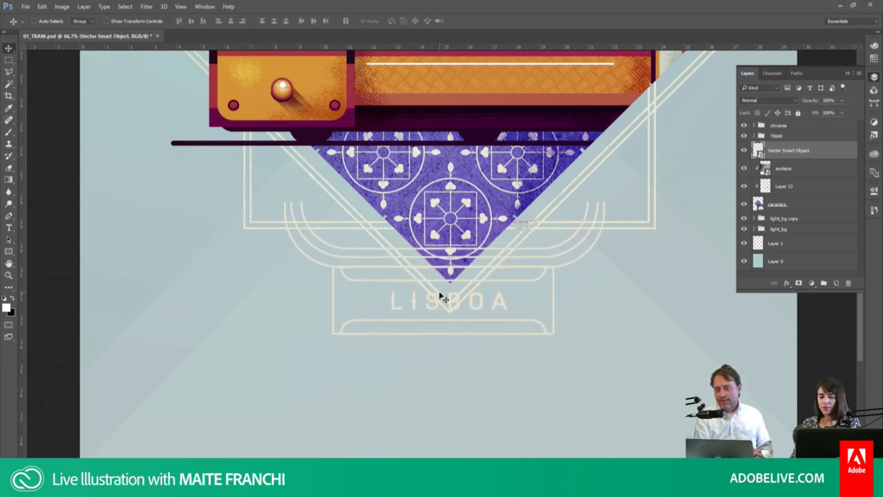
pyautogui.press('Down')
pyautogui.press('Down')
pyautogui.press('Down')
pyautogui.press('Down')
pyautogui.press('Down')
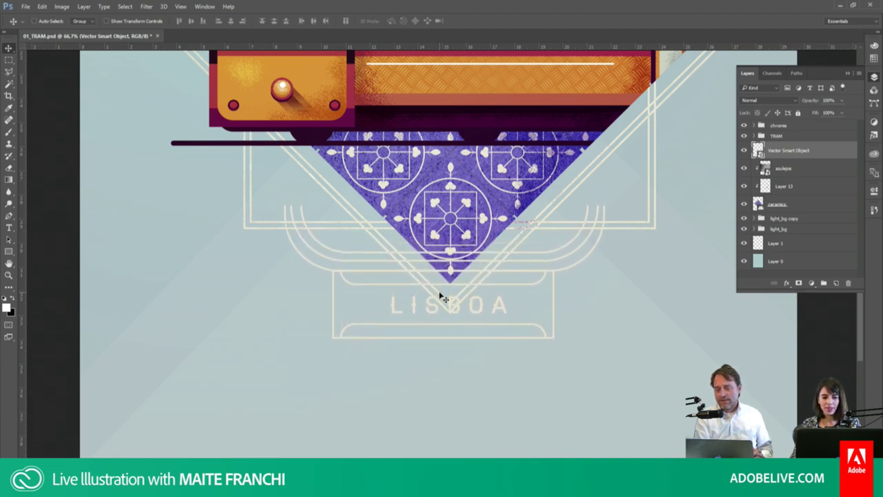
pyautogui.press('Down')
pyautogui.press('Down')
pyautogui.press('Down')
pyautogui.press('Down')
pyautogui.press('Down')
pyautogui.press('Down')
pyautogui.press('Down')
pyautogui.press('Down')
pyautogui.press('Down')
pyautogui.press('Down')
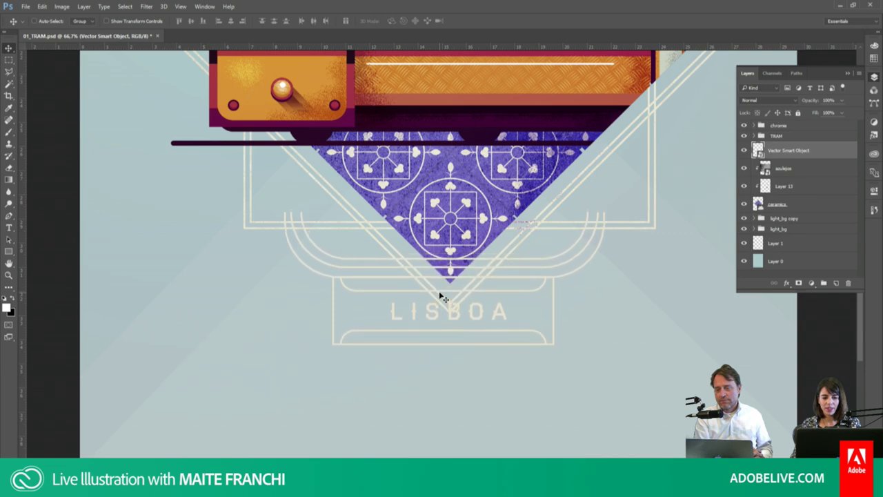
pyautogui.press('Down')
pyautogui.press('Down')
pyautogui.press('Down')
pyautogui.press('Down')
pyautogui.press('Down')
pyautogui.press('Down')
pyautogui.press('Down')
pyautogui.press('Down')
pyautogui.press('Down')
pyautogui.press('Down')
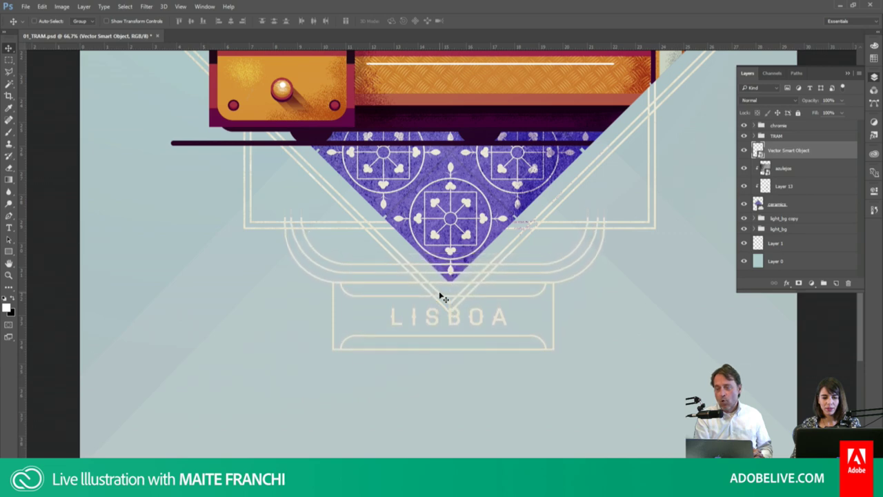
pyautogui.press('Down')
pyautogui.press('Down')
pyautogui.press('Down')
pyautogui.press('Down')
pyautogui.press('Down')
pyautogui.press('Down')
pyautogui.press('Down')
pyautogui.press('Down')
pyautogui.press('Down')
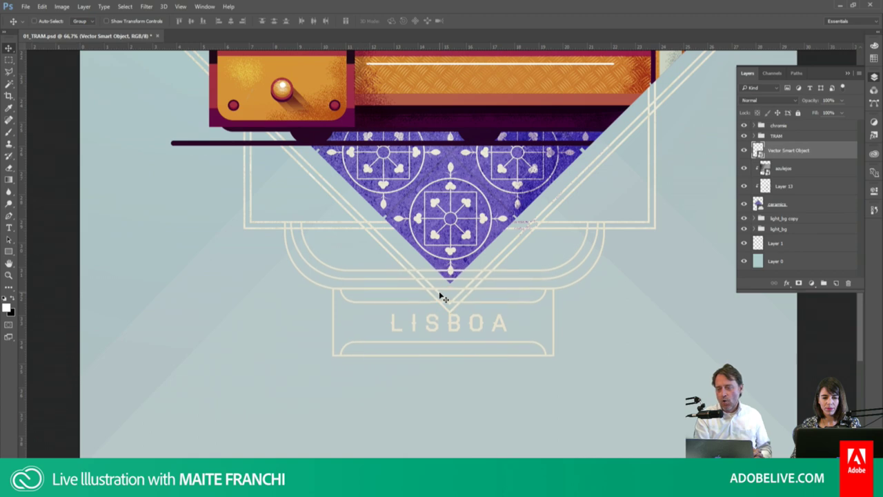
pyautogui.press('Down')
pyautogui.press('Down')
pyautogui.press('Down')
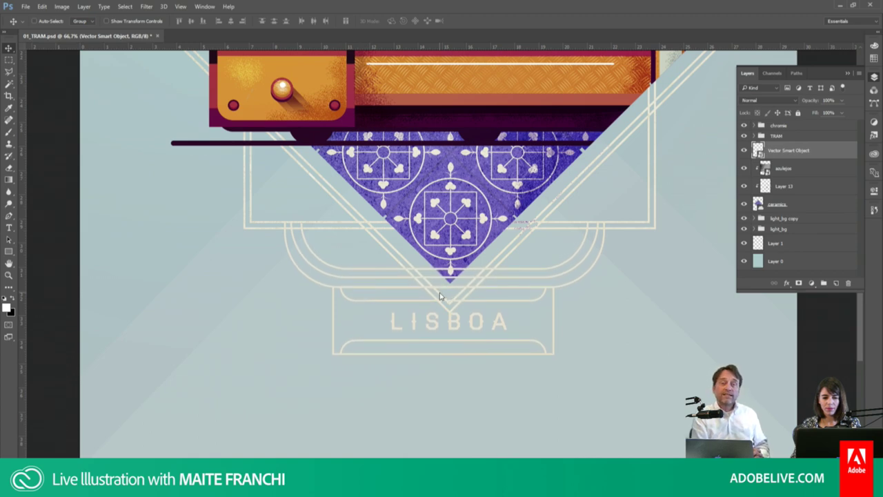
pyautogui.press('Down')
pyautogui.press('Down')
pyautogui.press('Down')
pyautogui.press('Down')
pyautogui.press('Down')
pyautogui.press('Down')
pyautogui.press('Down')
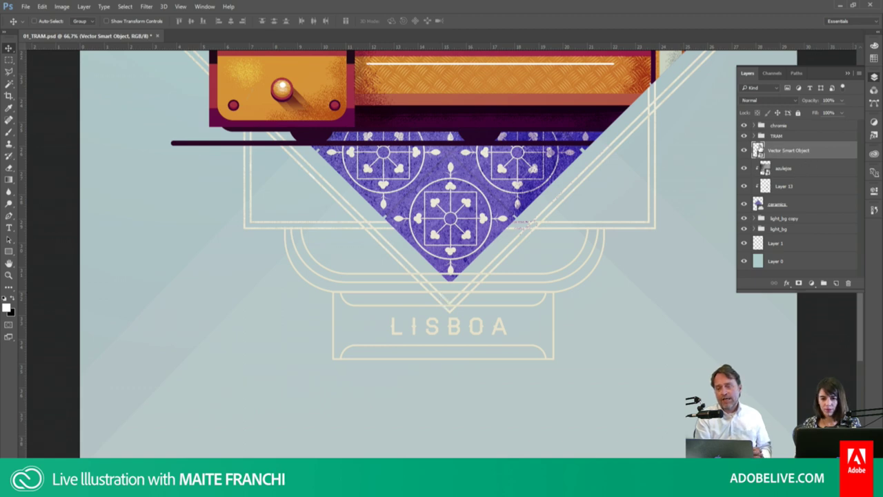
pyautogui.hotkey('alt', 'Tab')
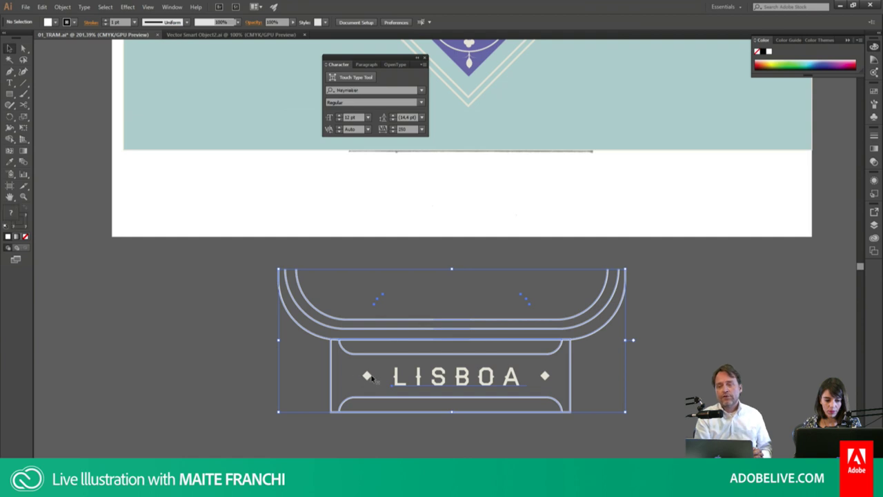
# Step: Adjust the left and right diamonds so they flank LISBOA evenly
pyautogui.moveTo(366, 375); pyautogui.dragTo(375, 382)
pyautogui.moveTo(540, 380); pyautogui.dragTo(541, 378)
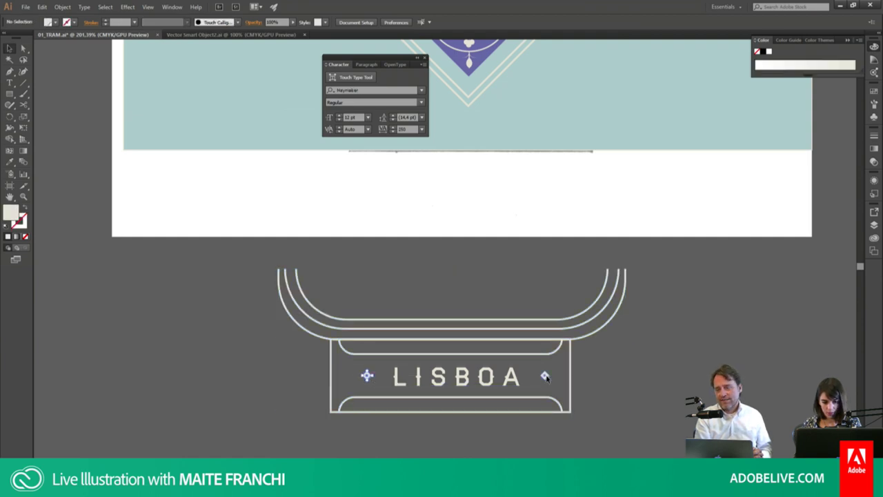
pyautogui.click(244, 35)
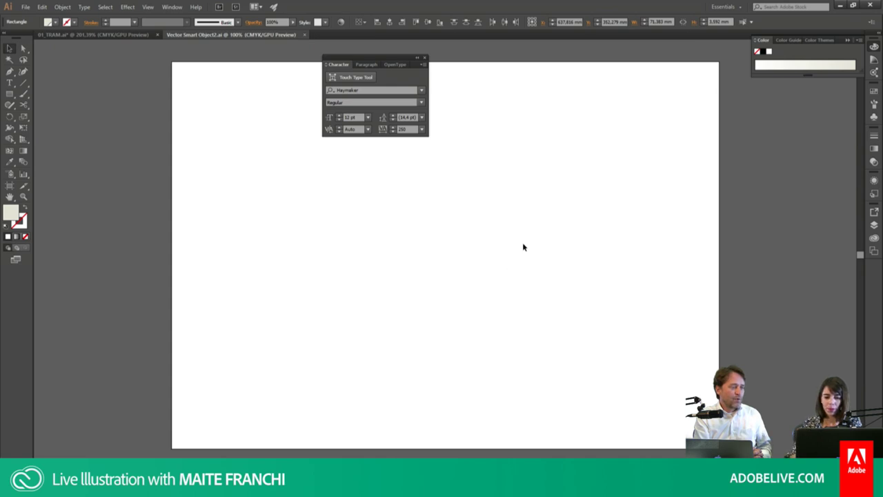
# Step: In Vector Smart Object2.ai, round the diamond shape's corners to about 18 pt
pyautogui.hotkey('ctrl', '-')
pyautogui.hotkey('ctrl', '-')
pyautogui.hotkey('ctrl', '-')
pyautogui.click(641, 370)
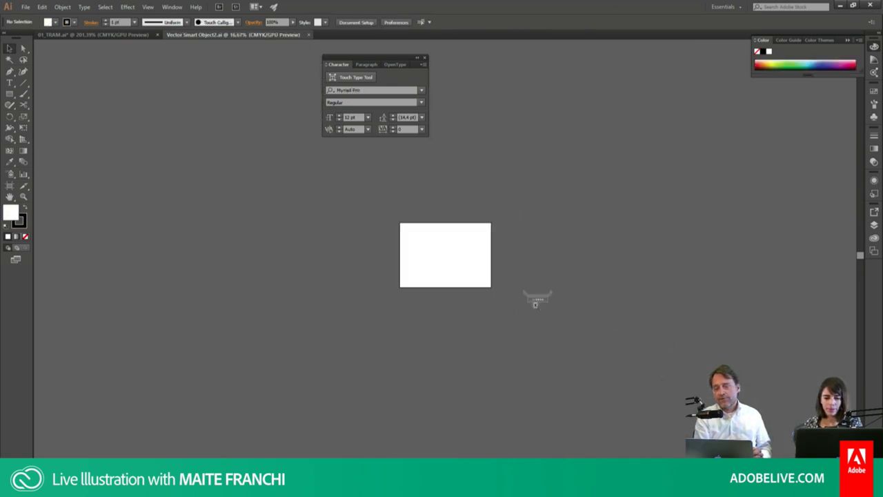
pyautogui.press('z')
pyautogui.click(577, 319)
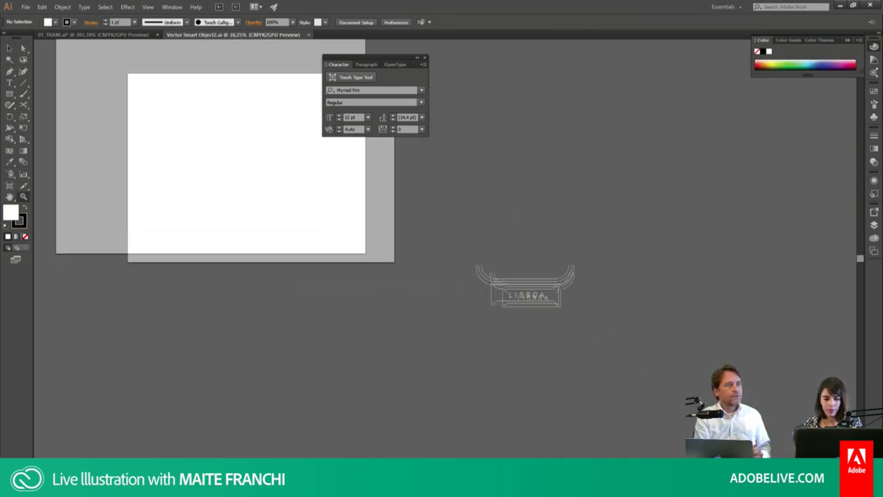
pyautogui.keyDown('ctrl'); pyautogui.click(503, 266); pyautogui.keyUp('ctrl')
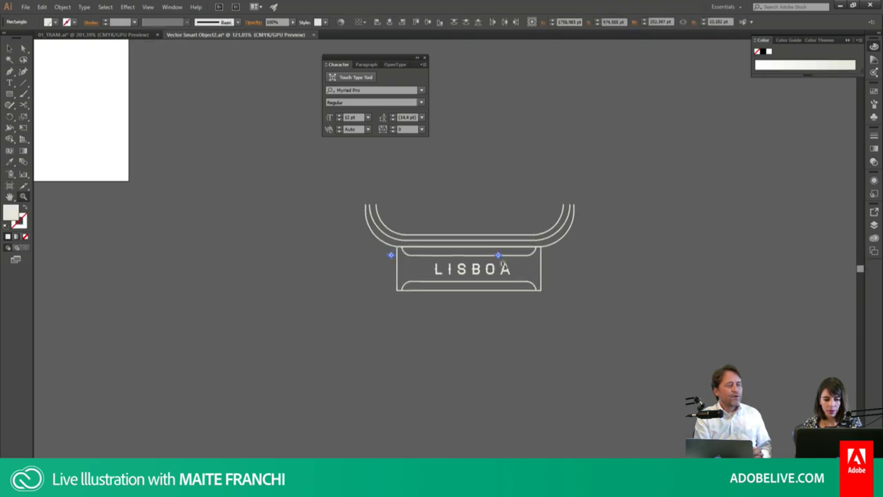
pyautogui.moveTo(498, 256); pyautogui.dragTo(524, 271)
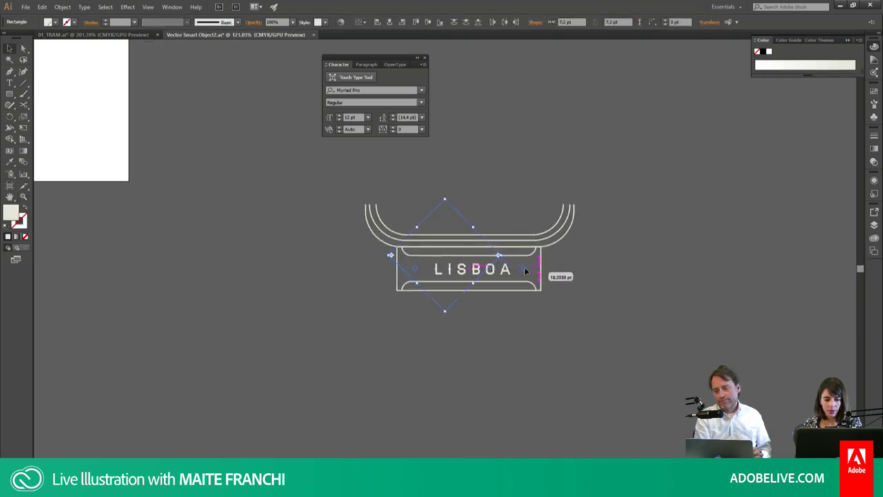
pyautogui.click(575, 261)
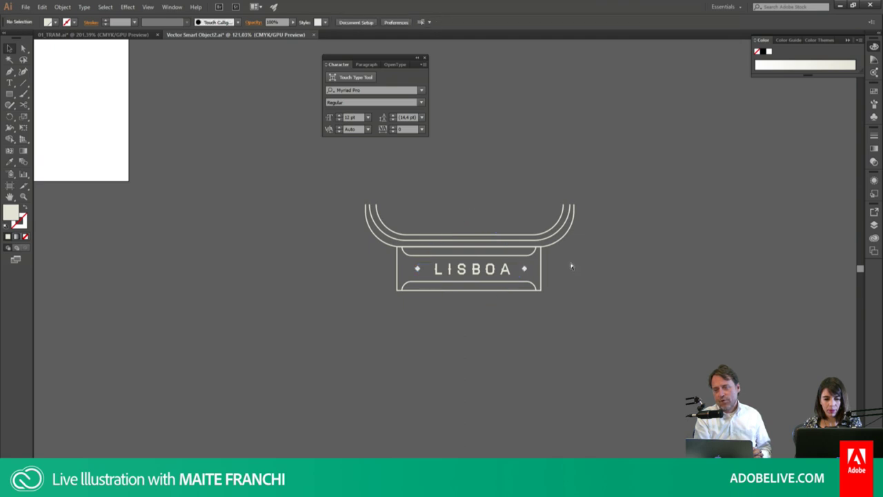
# Step: Save the poster with the updated badge and nudge the badge slightly right
pyautogui.hotkey('alt', 'Tab')
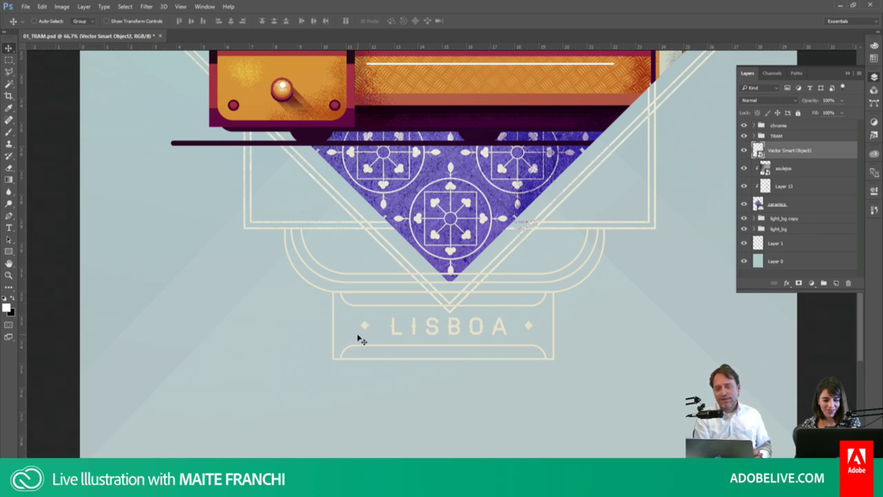
pyautogui.hotkey('ctrl', 's')
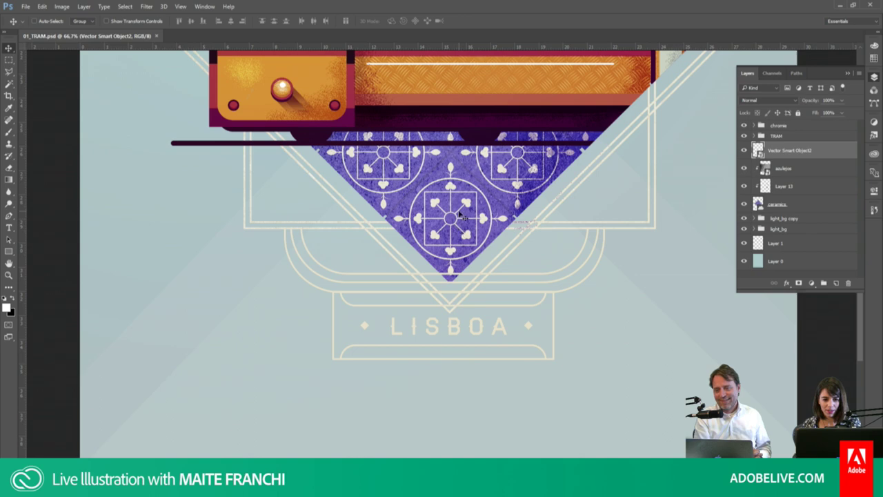
pyautogui.hotkey('ctrl', '-')
pyautogui.hotkey('ctrl', '-')
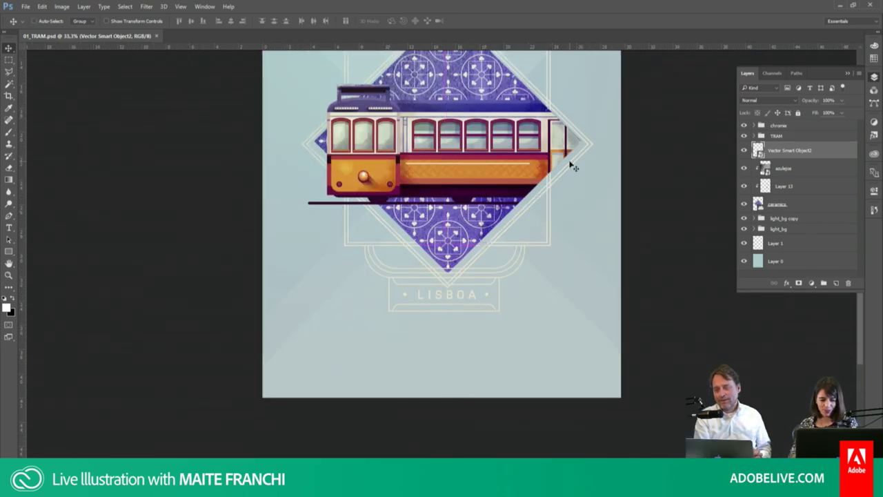
pyautogui.hotkey('shift', 'Right')
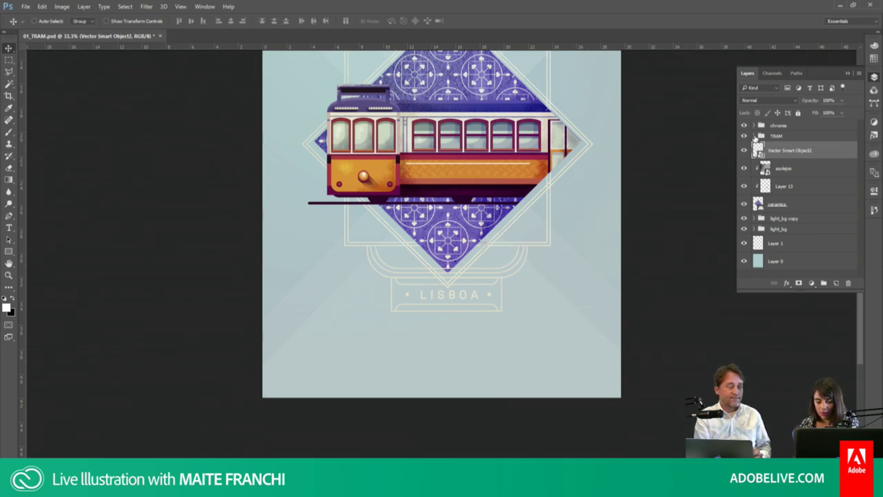
# Step: Expand the TRAM group and select the tram layer's mask
pyautogui.click(754, 136)
pyautogui.moveTo(862, 158); pyautogui.dragTo(861, 226)
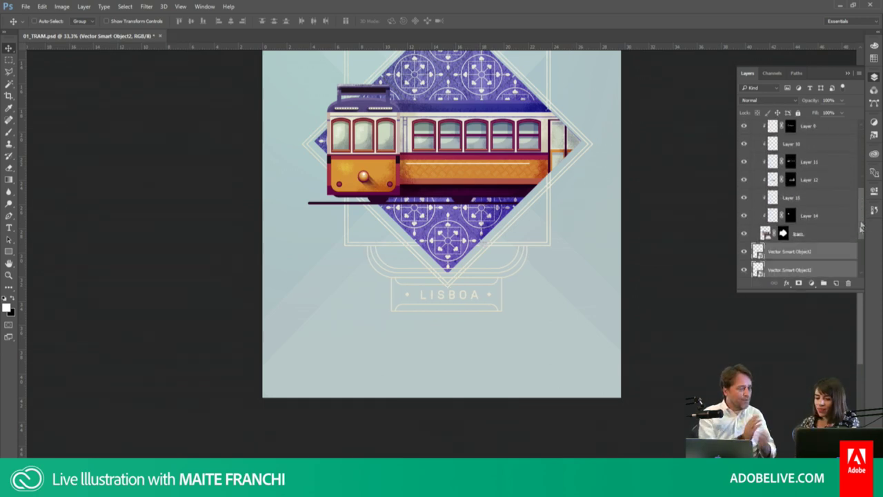
pyautogui.scroll(-2, 861, 226)
pyautogui.click(783, 205)
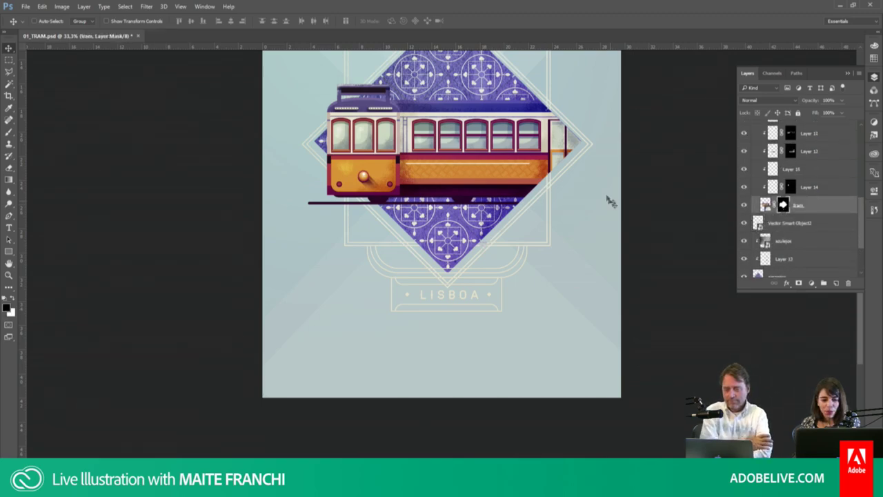
# Step: Zoom in on the tram's right end and lasso its diagonal edge up to the purple band
pyautogui.press('z')
pyautogui.moveTo(609, 201); pyautogui.dragTo(614, 203)
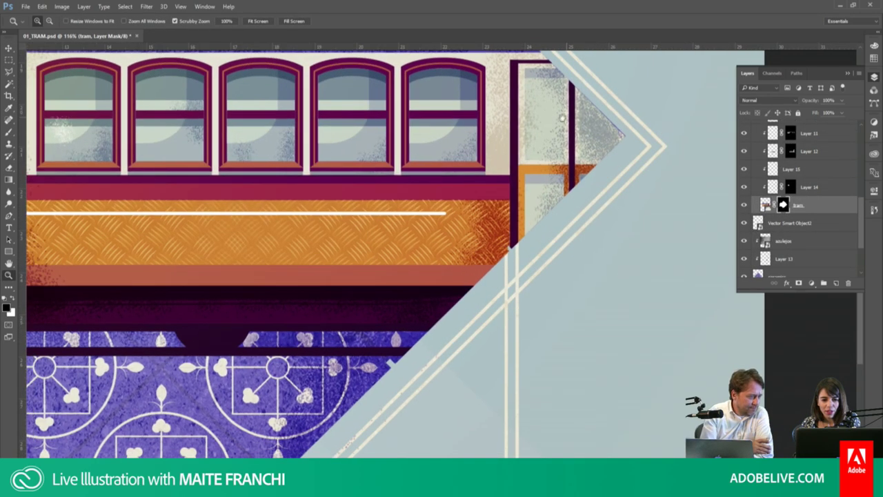
pyautogui.moveTo(562, 118); pyautogui.dragTo(544, 227)
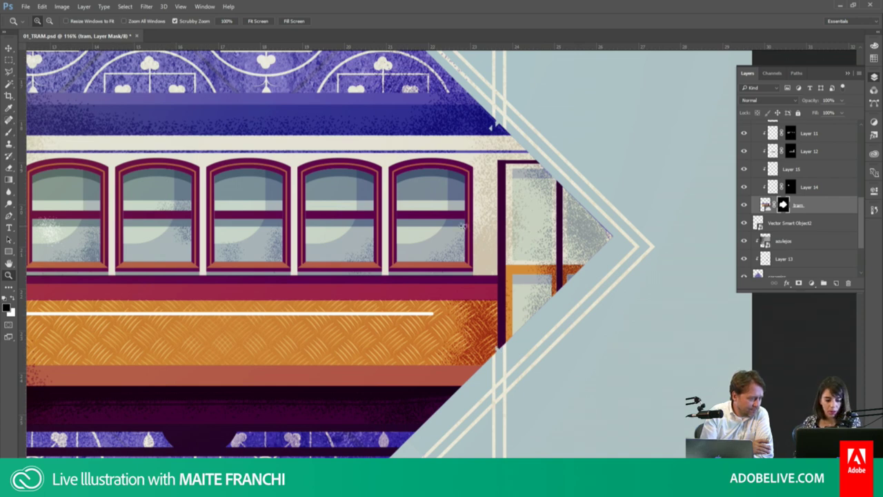
pyautogui.press('l')
pyautogui.moveTo(618, 243); pyautogui.dragTo(483, 372)
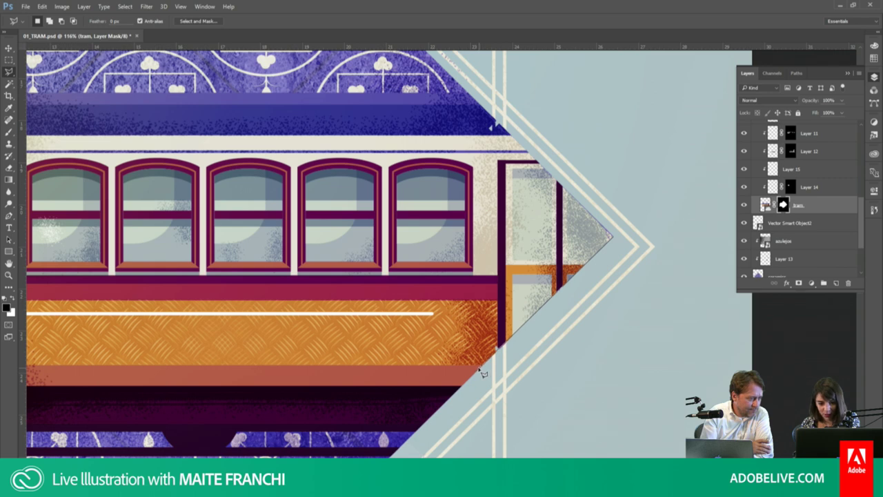
pyautogui.moveTo(484, 372)
pyautogui.mouseDown()
pyautogui.moveTo(473, 102)
pyautogui.moveTo(540, 164)
pyautogui.moveTo(521, 328)
pyautogui.mouseUp()
pyautogui.press('b')
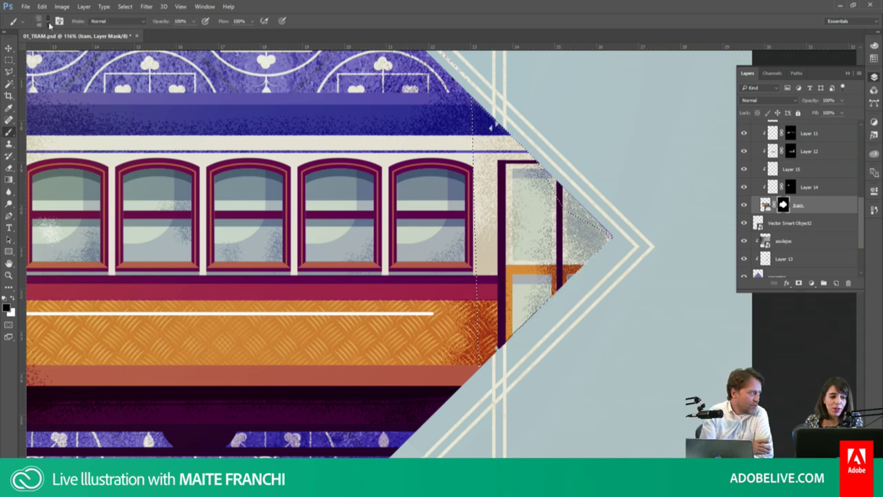
# Step: Paint black on the tram mask to hide the stray tiles, then deselect and zoom out
pyautogui.click(41, 21)
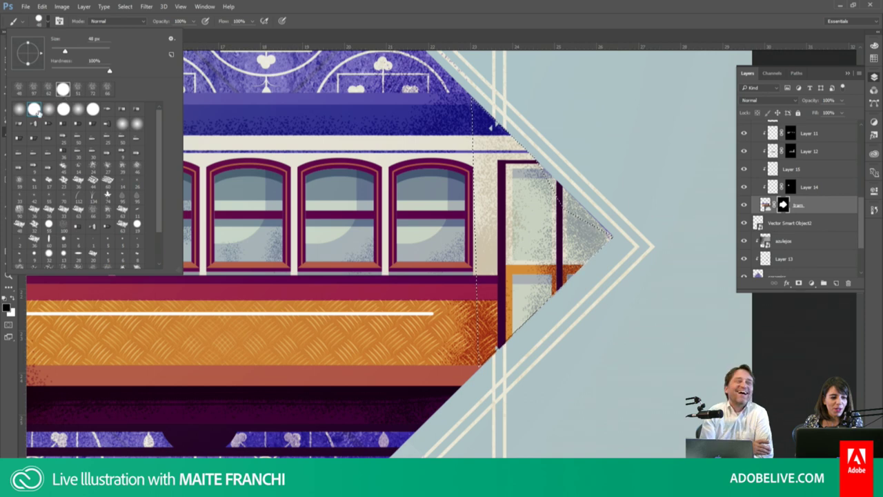
pyautogui.click(491, 128)
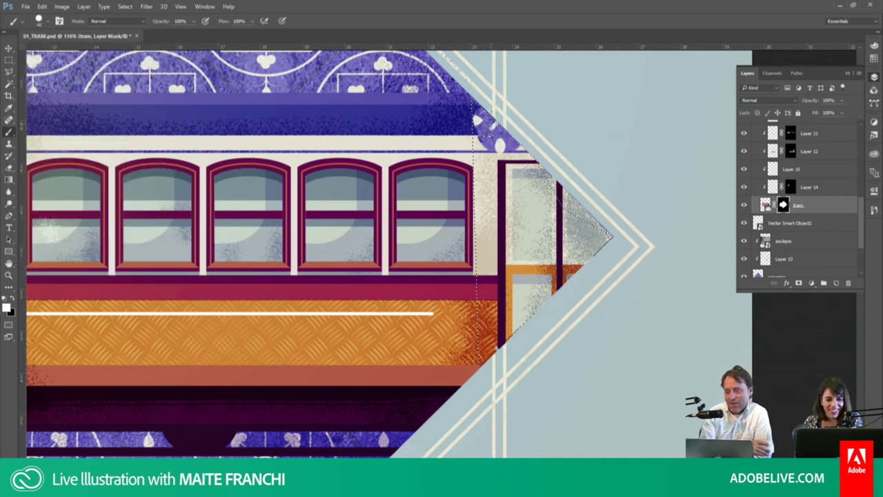
pyautogui.click(494, 130)
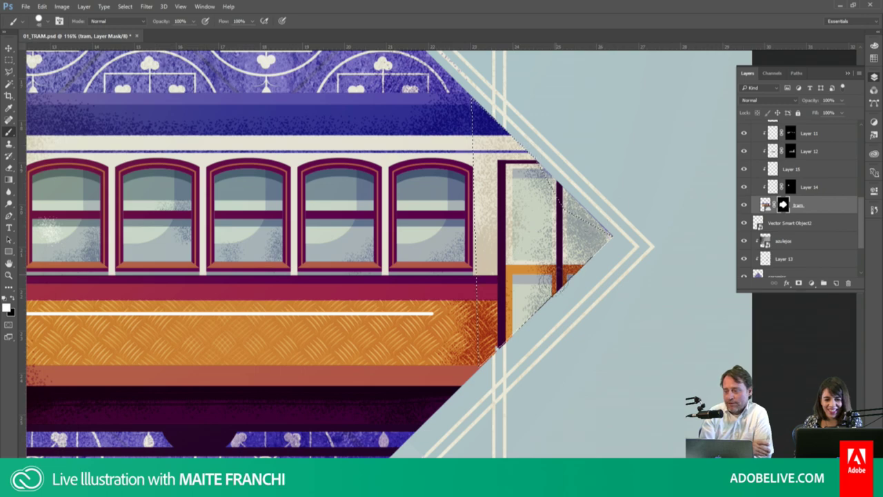
pyautogui.hotkey('ctrl', 'd')
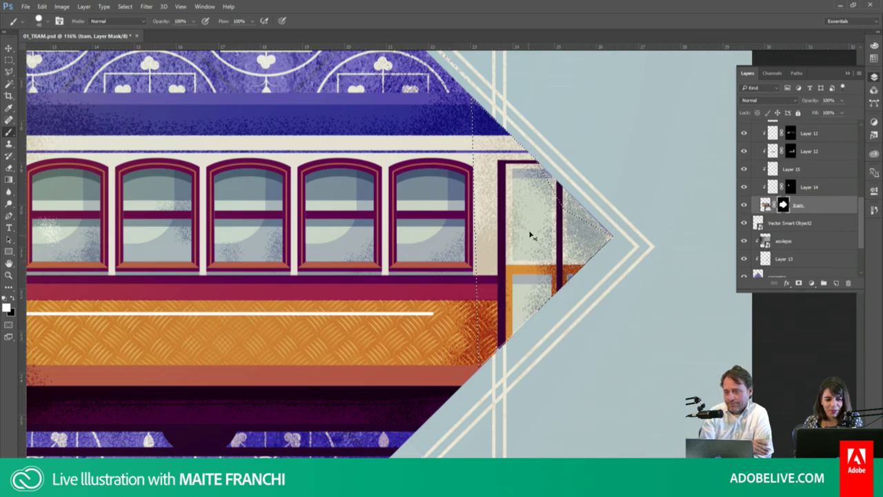
pyautogui.scroll(5, 447, 111)
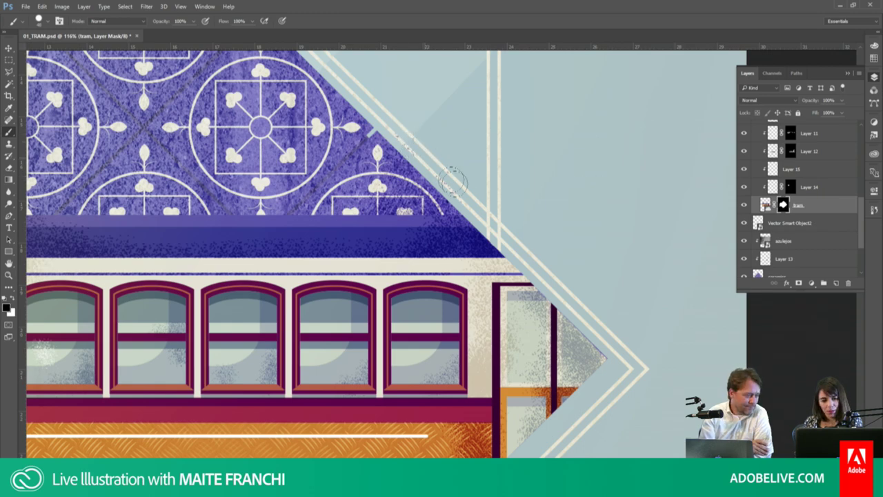
pyautogui.moveTo(462, 173); pyautogui.dragTo(464, 176)
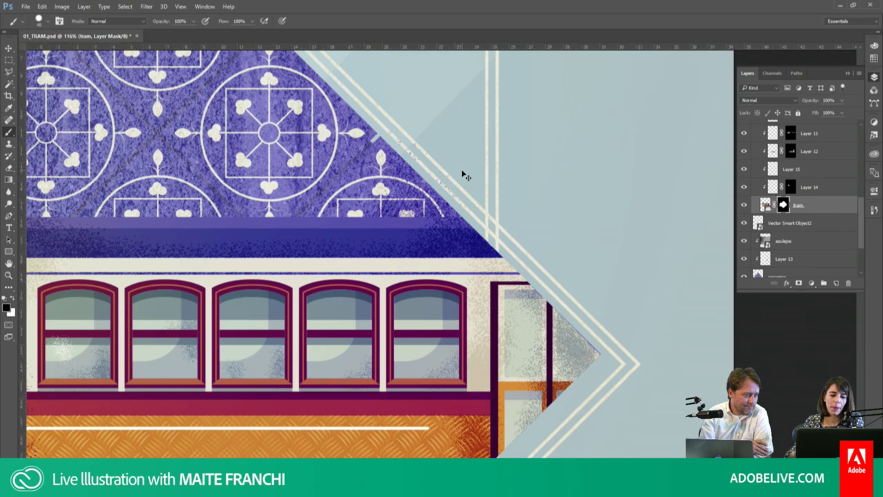
pyautogui.hotkey('ctrl', '0')
# Step: Zoom the view out to frame the whole poster and save it
pyautogui.hotkey('ctrl', '-')
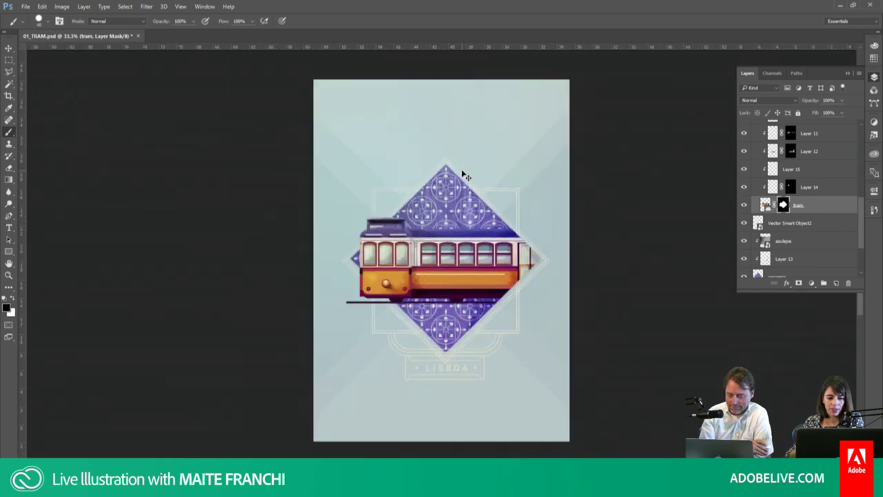
pyautogui.hotkey('ctrl', '-')
pyautogui.press('z')
pyautogui.moveTo(460, 343); pyautogui.dragTo(484, 356)
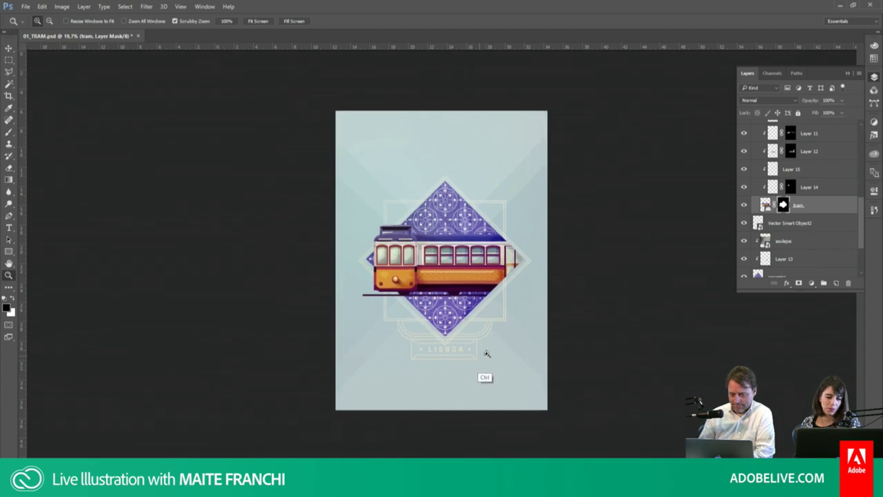
pyautogui.hotkey('ctrl', 's')
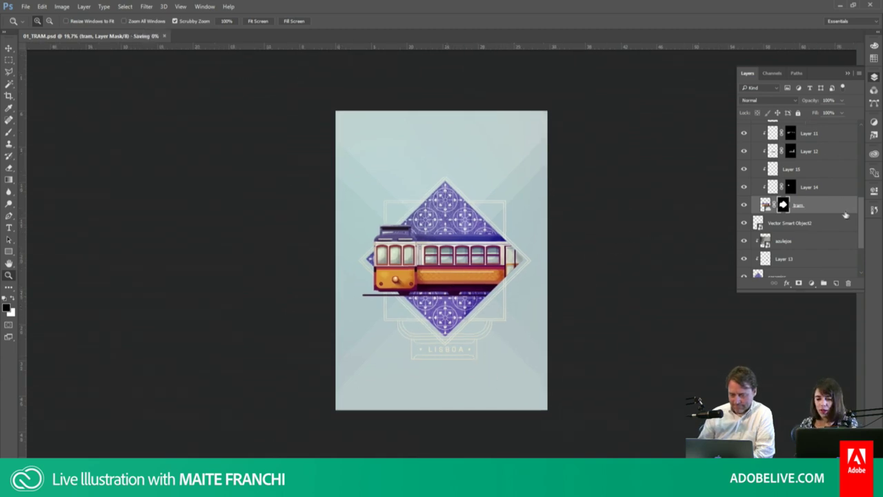
# Step: Collapse the TRAM group and select the chrome group in the Layers panel
pyautogui.moveTo(862, 217); pyautogui.dragTo(867, 136)
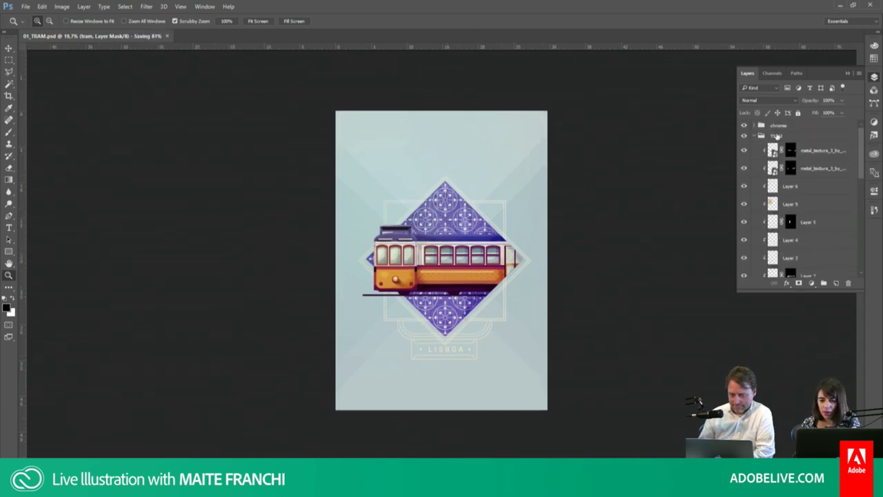
pyautogui.click(767, 135)
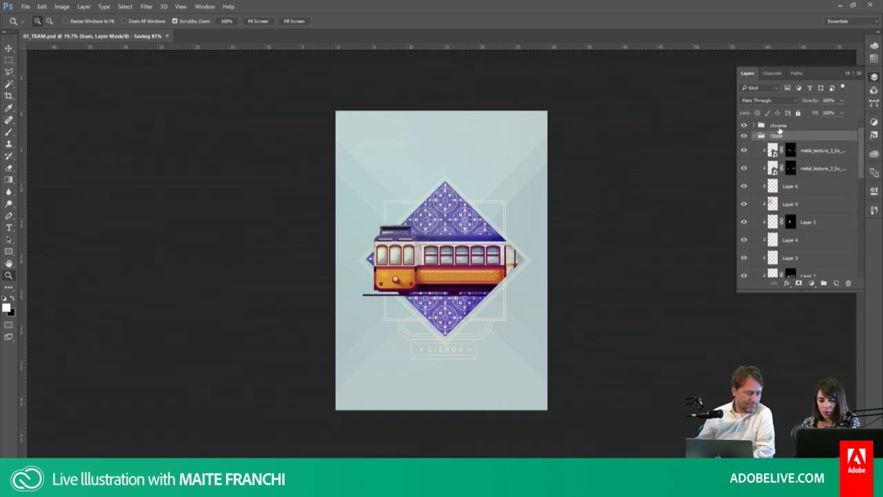
pyautogui.click(786, 125)
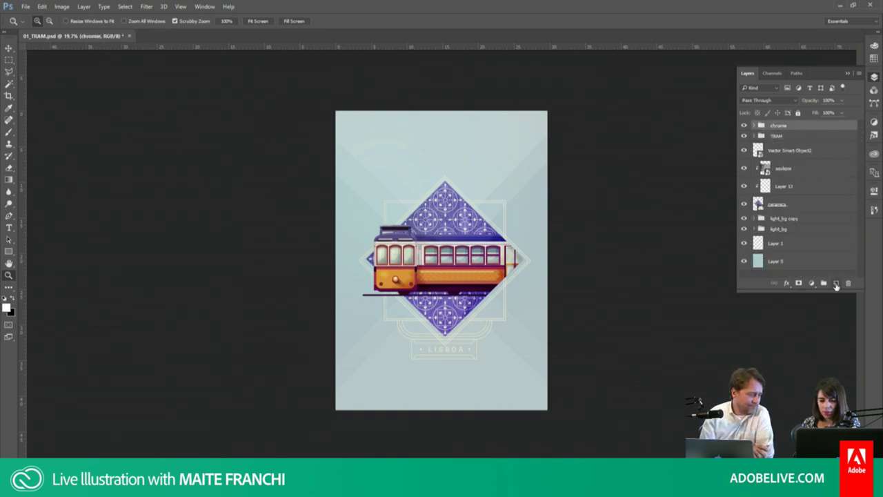
# Step: Add a white-filled layer on top with an inverted layer mask hiding it
pyautogui.hotkey('ctrl', 'shift', 'alt', 'n')
pyautogui.press('m')
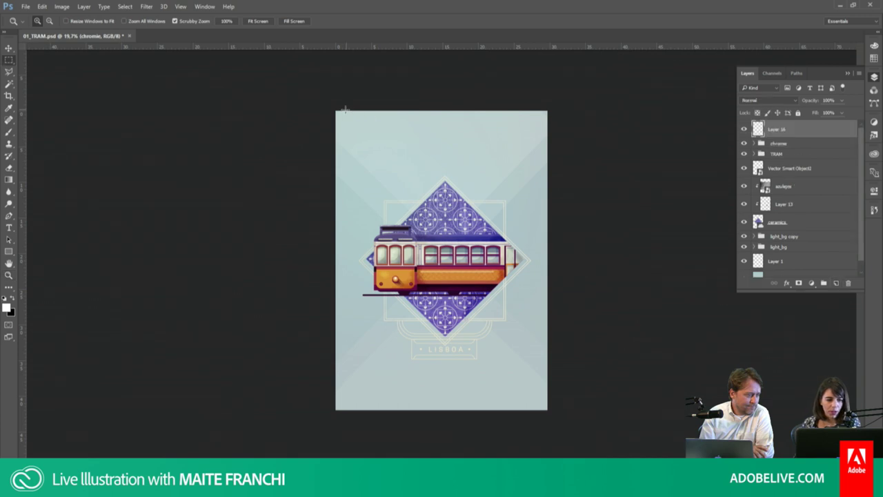
pyautogui.hotkey('alt', 'BackSpace')
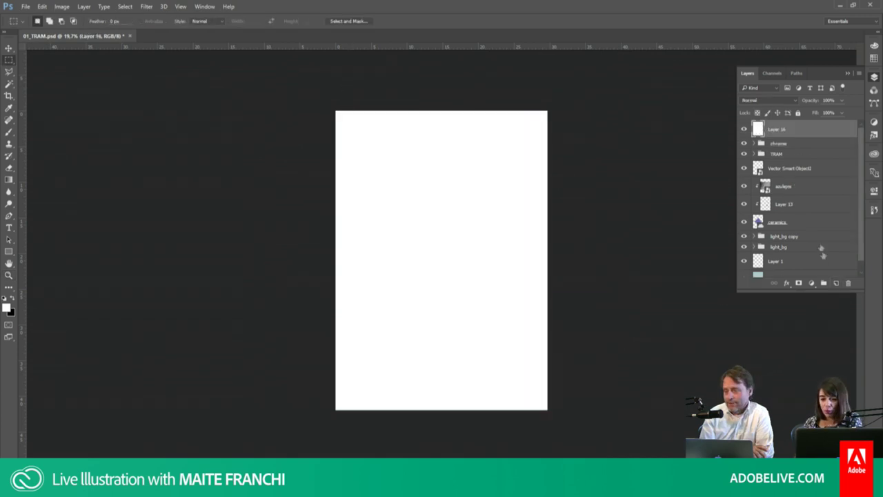
pyautogui.click(800, 284)
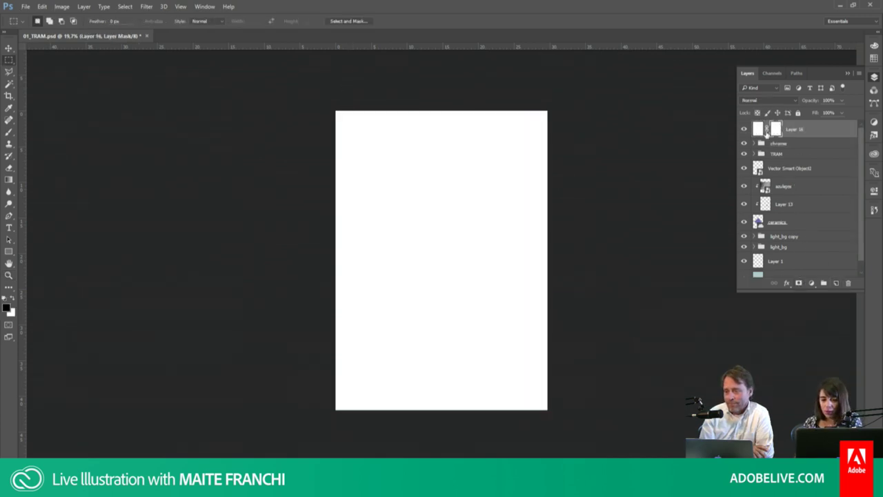
pyautogui.press('v')
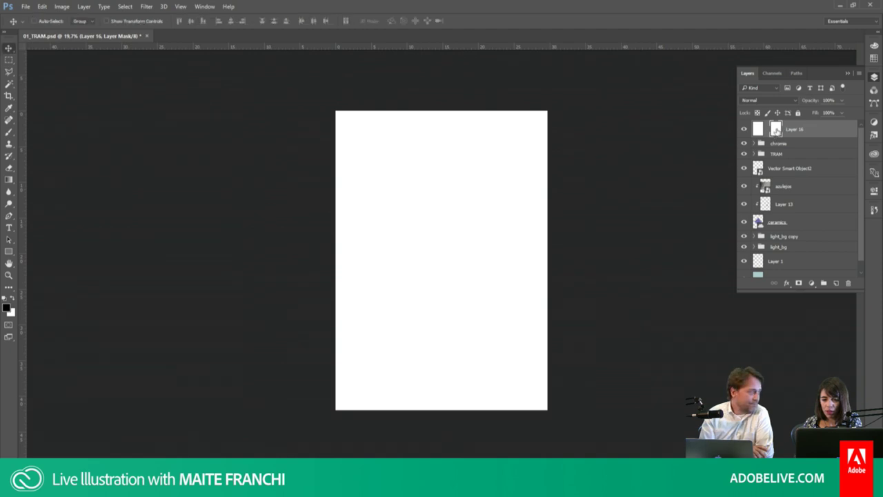
pyautogui.hotkey('ctrl', 'i')
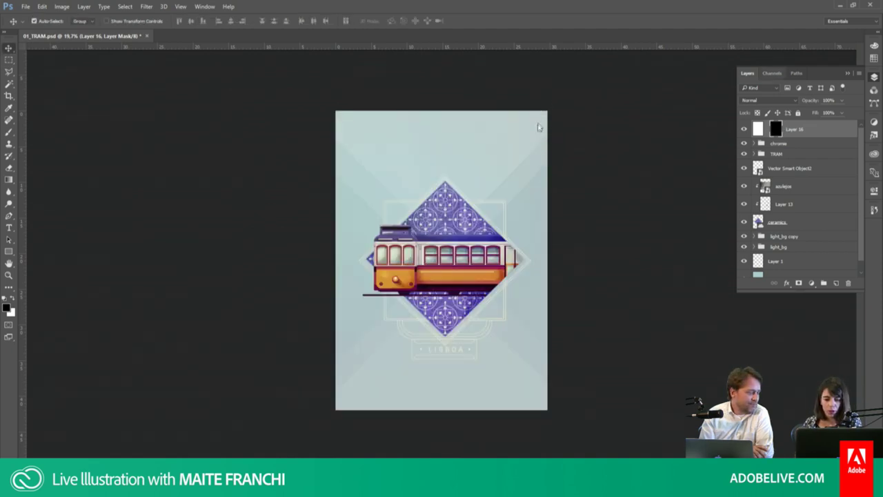
# Step: Shrink the white layer's mask slightly to reveal a thin border, then save
pyautogui.hotkey('ctrl', 't')
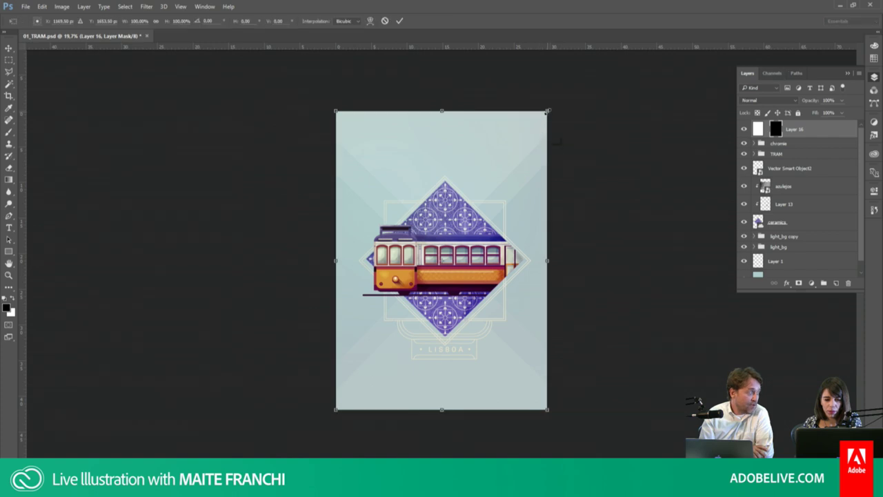
pyautogui.moveTo(546, 113)
pyautogui.mouseDown()
pyautogui.moveTo(539, 118)
pyautogui.moveTo(548, 59)
pyautogui.mouseUp()
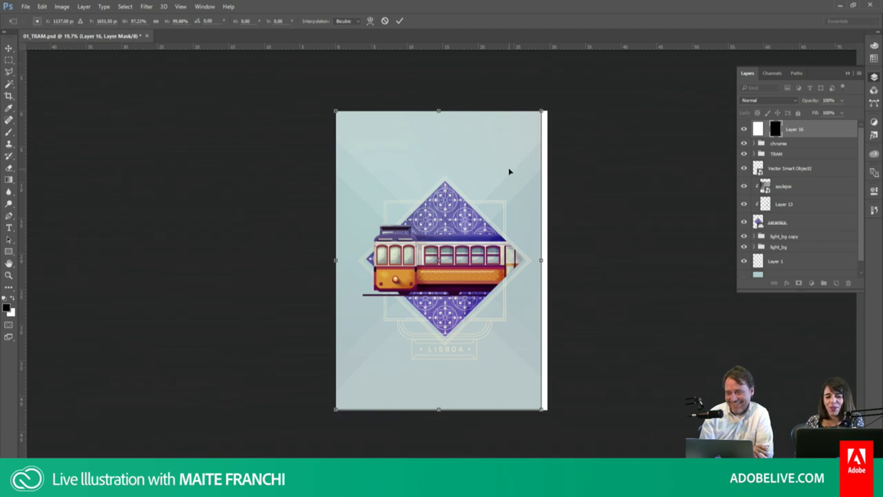
pyautogui.moveTo(509, 171)
pyautogui.mouseDown()
pyautogui.moveTo(517, 173)
pyautogui.moveTo(512, 165)
pyautogui.mouseUp()
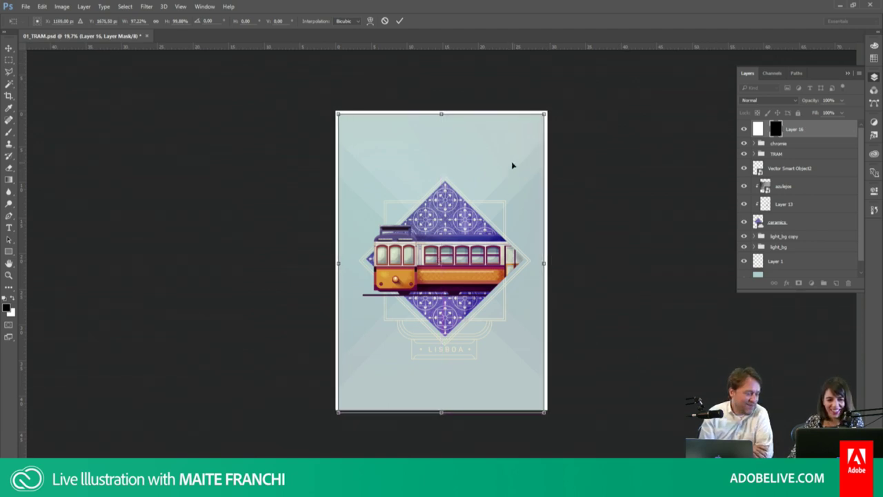
pyautogui.moveTo(440, 112); pyautogui.dragTo(440, 115)
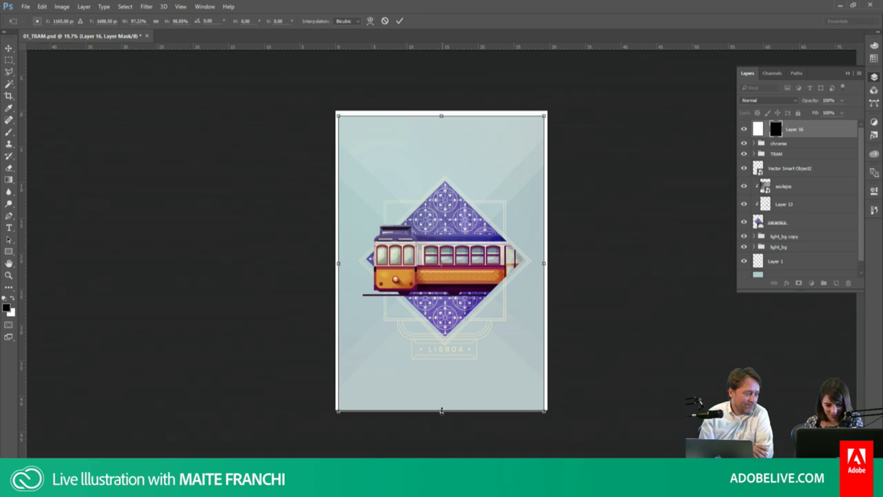
pyautogui.moveTo(441, 406); pyautogui.dragTo(441, 405)
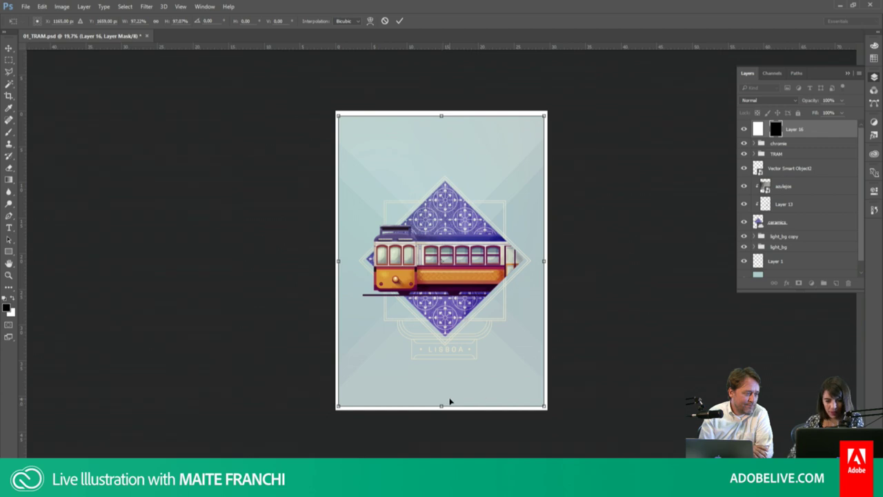
pyautogui.press('Return')
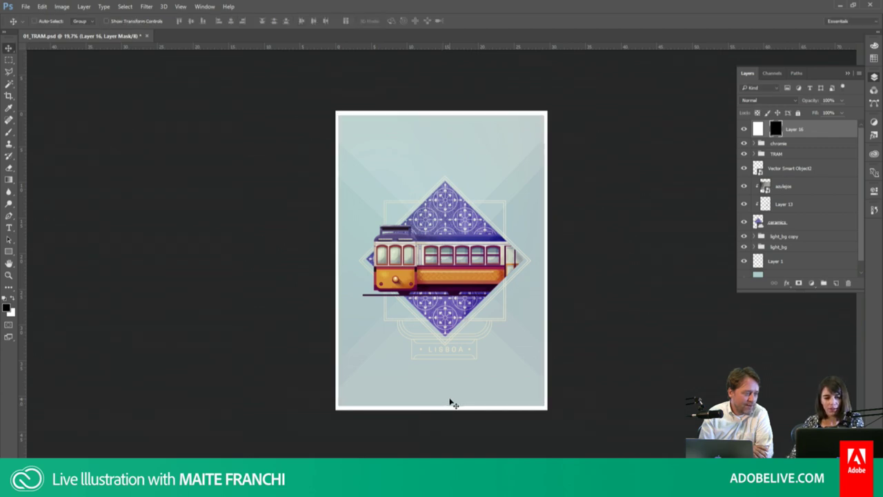
pyautogui.hotkey('ctrl', 's')
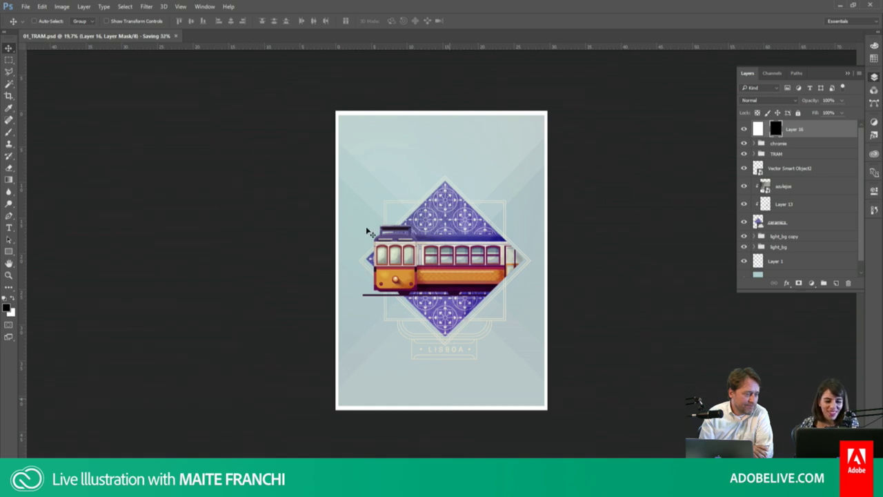
# Step: Pull the mask's left edge slightly inward to even out the border
pyautogui.hotkey('ctrl', 't')
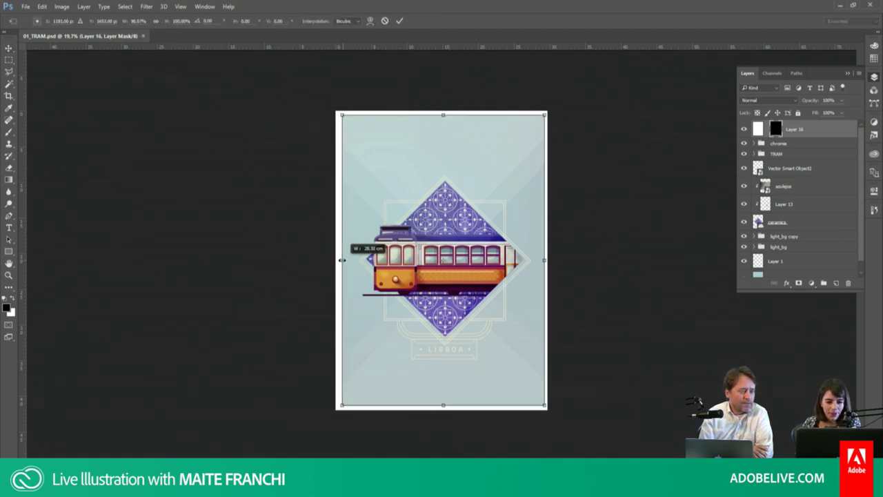
pyautogui.moveTo(341, 260); pyautogui.dragTo(343, 260)
pyautogui.press('Return')
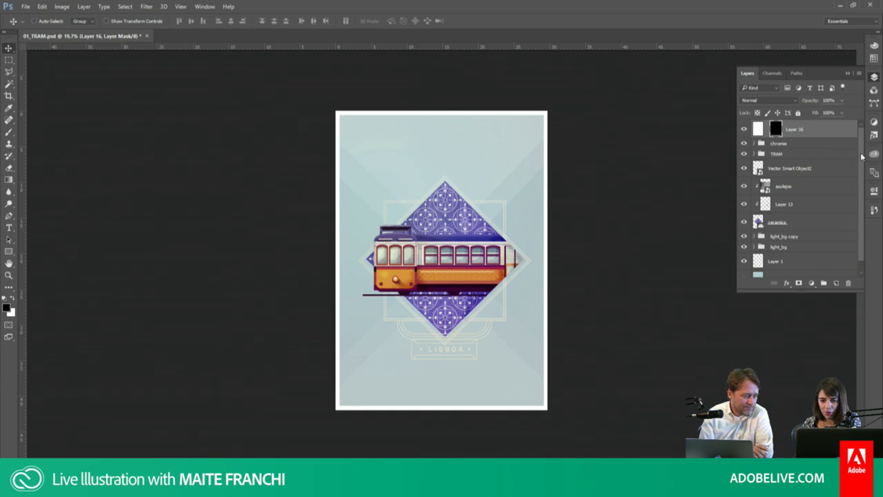
pyautogui.moveTo(862, 157); pyautogui.dragTo(861, 171)
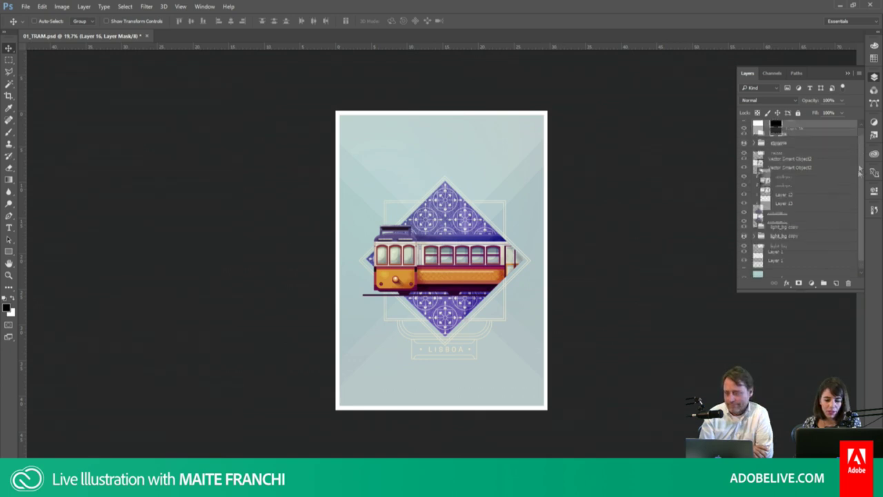
# Step: Add an empty Layer 17 directly above background Layer 0
pyautogui.click(816, 273)
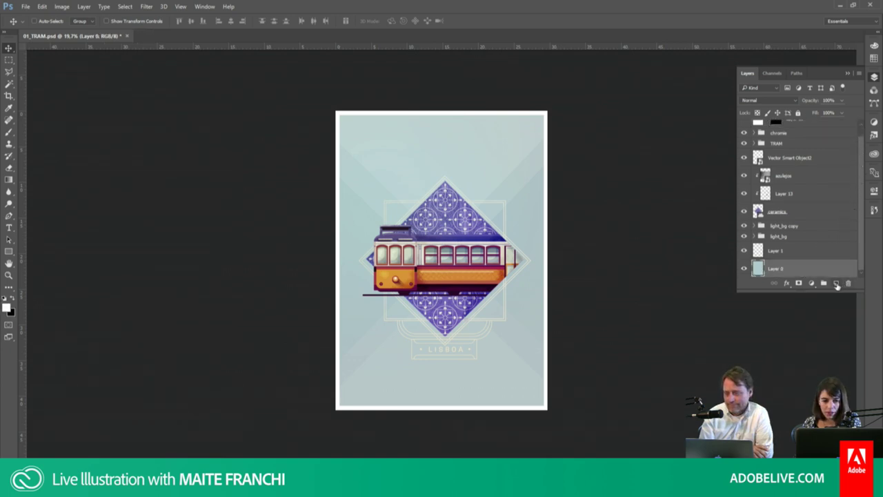
pyautogui.click(836, 285)
pyautogui.scroll(2, 800, 207)
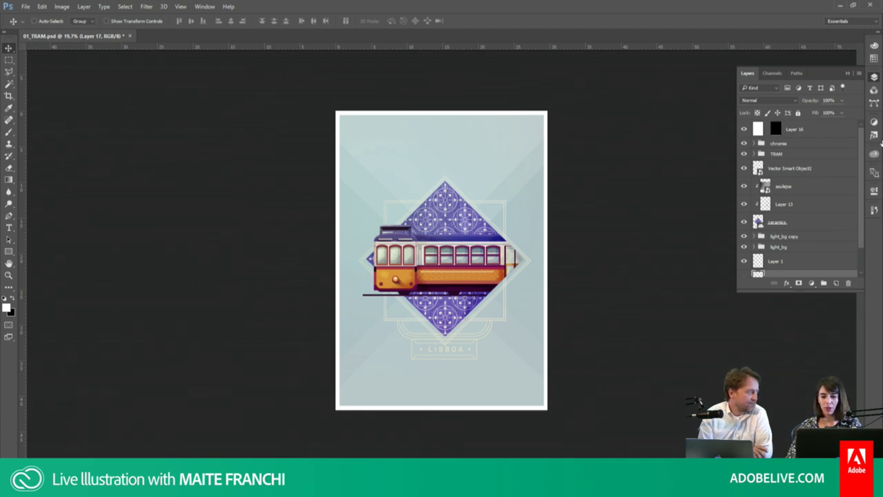
pyautogui.scroll(-2, 847, 82)
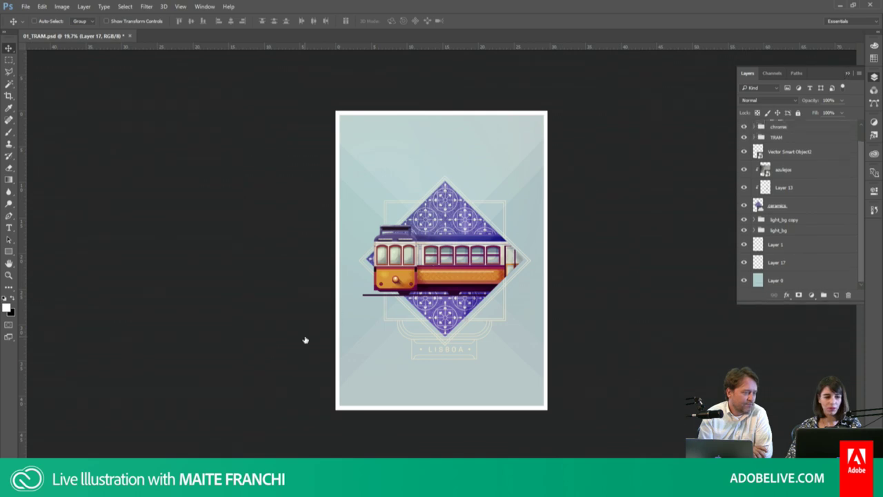
# Step: Save the poster and select Layer 1 in the Layers panel
pyautogui.click(26, 7)
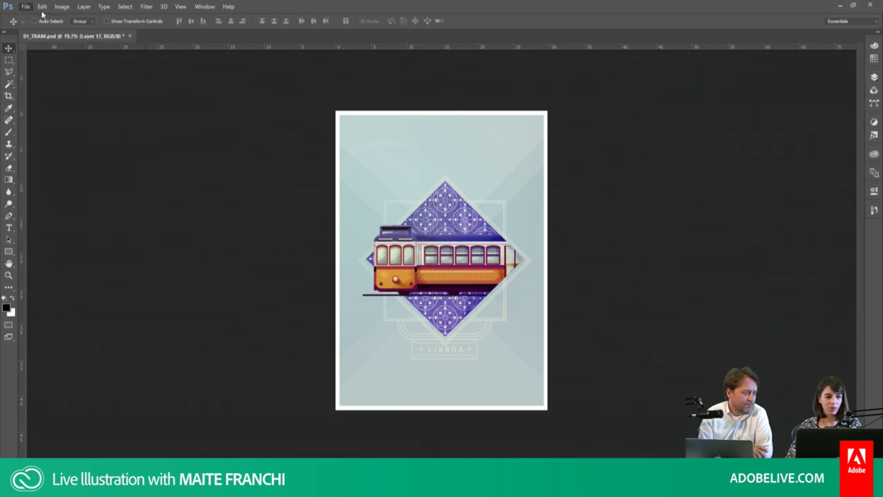
pyautogui.click(26, 7)
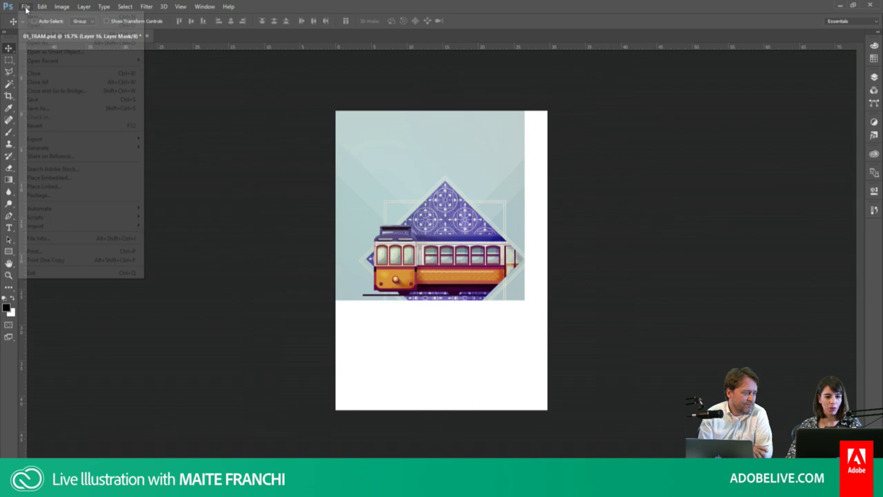
pyautogui.click(428, 221)
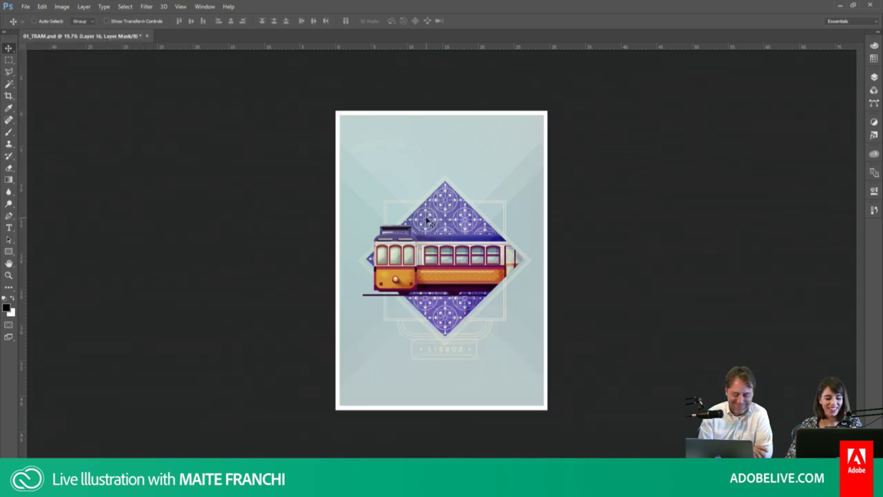
pyautogui.hotkey('ctrl', 's')
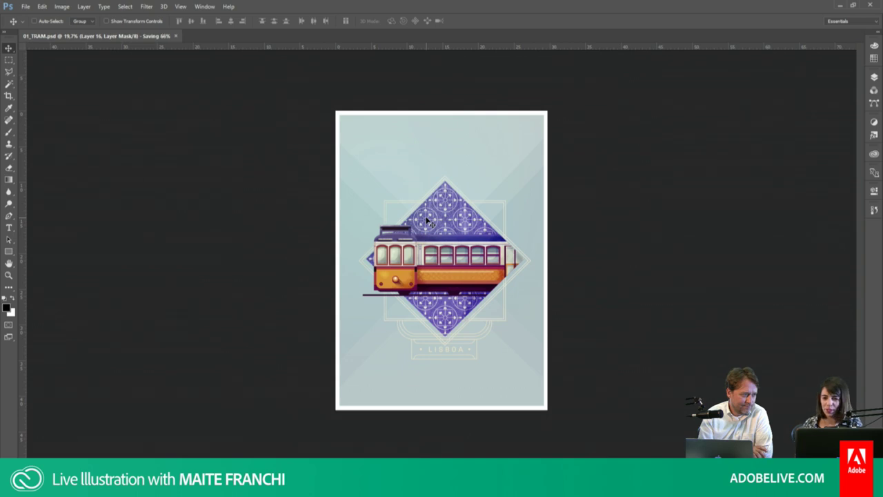
pyautogui.click(873, 78)
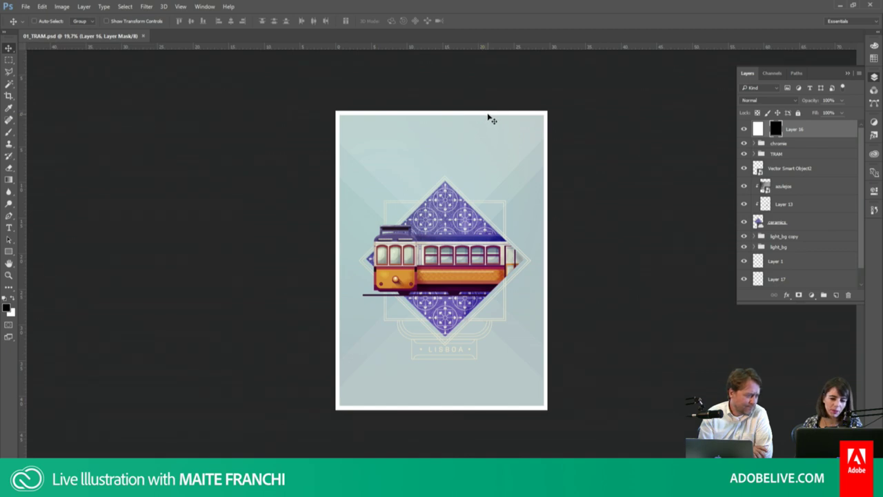
pyautogui.click(786, 263)
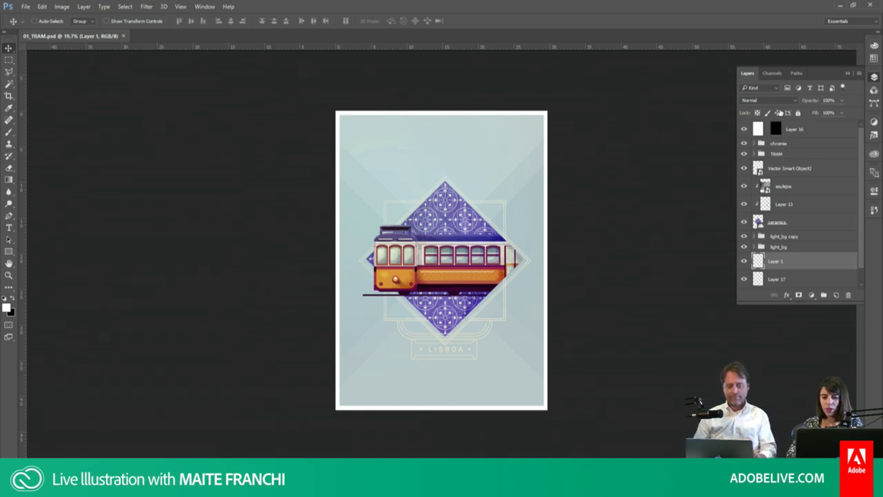
# Step: Target Layer 16's mask and switch back to the Move tool
pyautogui.press('b')
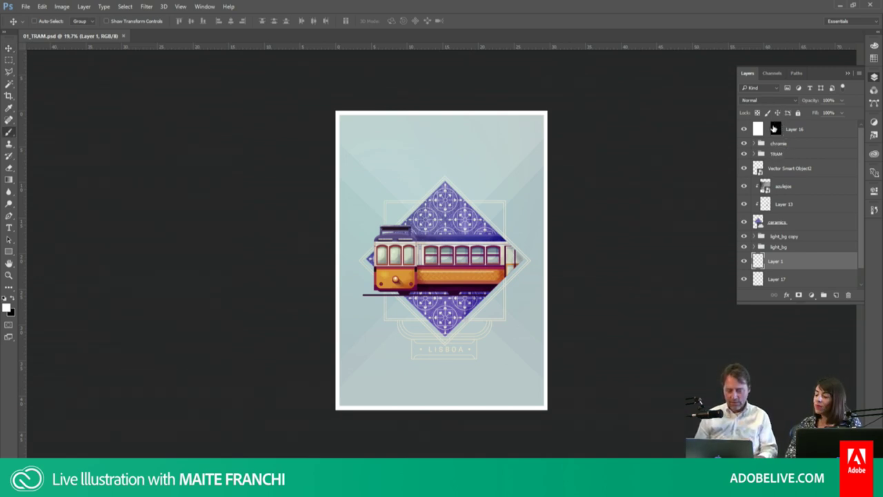
pyautogui.click(775, 129)
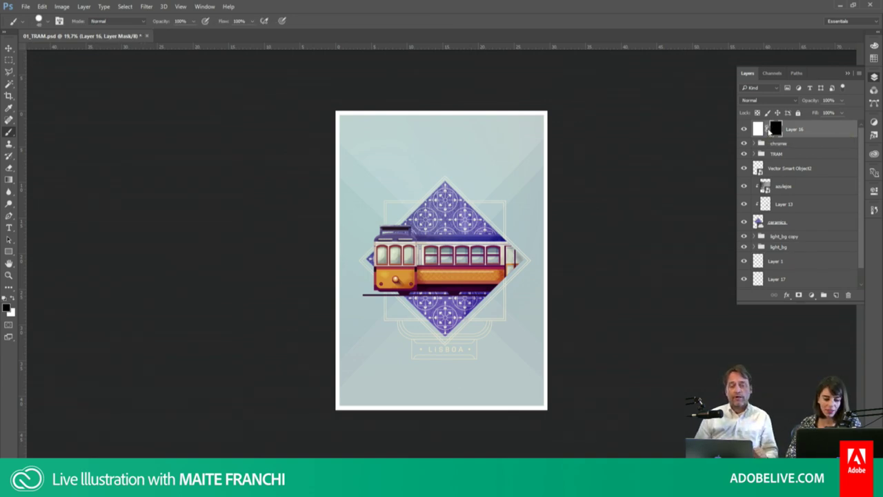
pyautogui.click(7, 49)
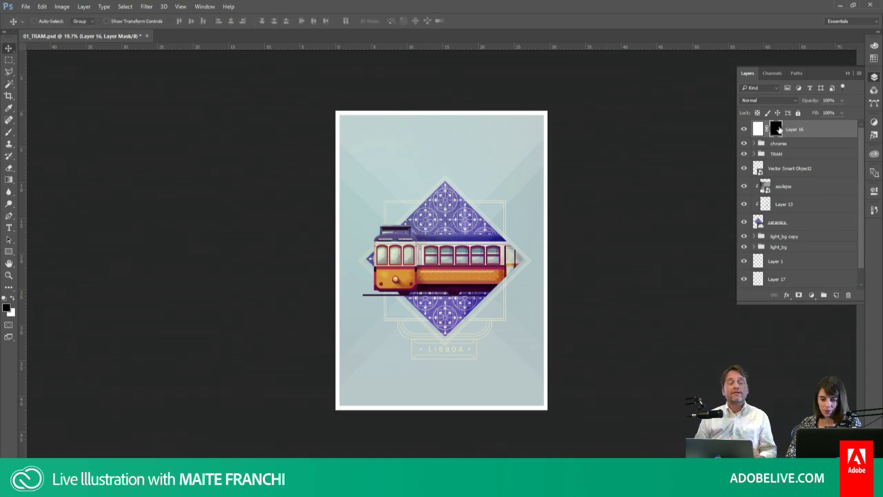
pyautogui.keyDown('ctrl'); pyautogui.click(776, 129); pyautogui.keyUp('ctrl')
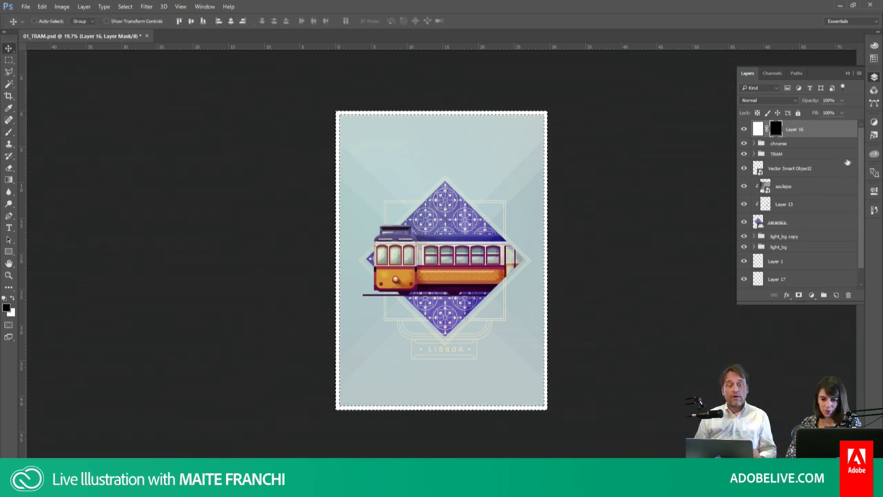
# Step: Add masked Layer 18 above Layer 0, target its pixels, and pick the Brush
pyautogui.scroll(-1, 860, 181)
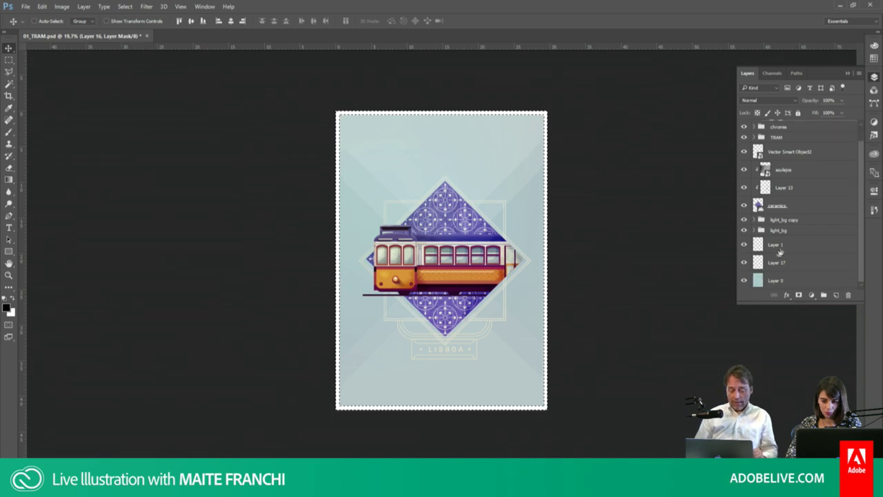
pyautogui.click(807, 280)
pyautogui.click(834, 295)
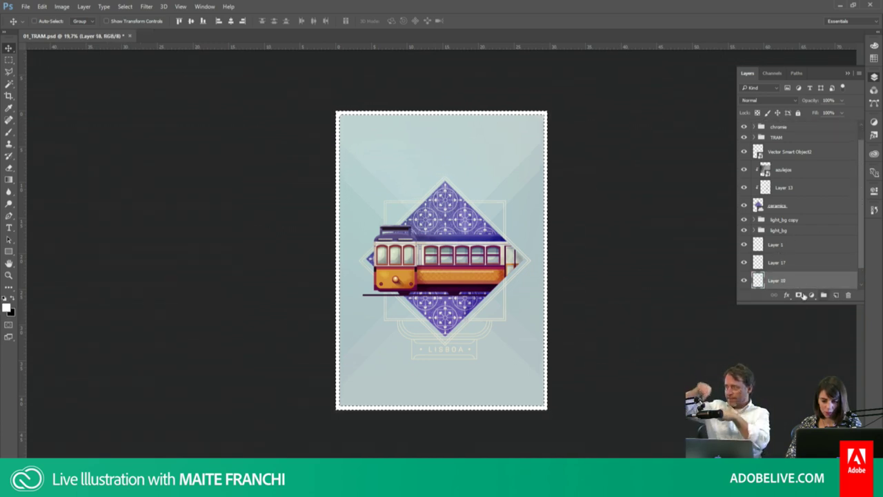
pyautogui.click(798, 296)
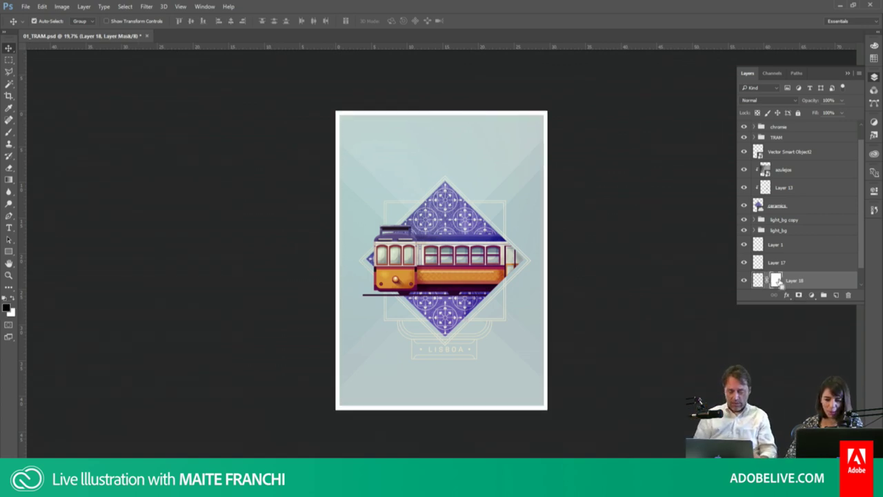
pyautogui.click(759, 280)
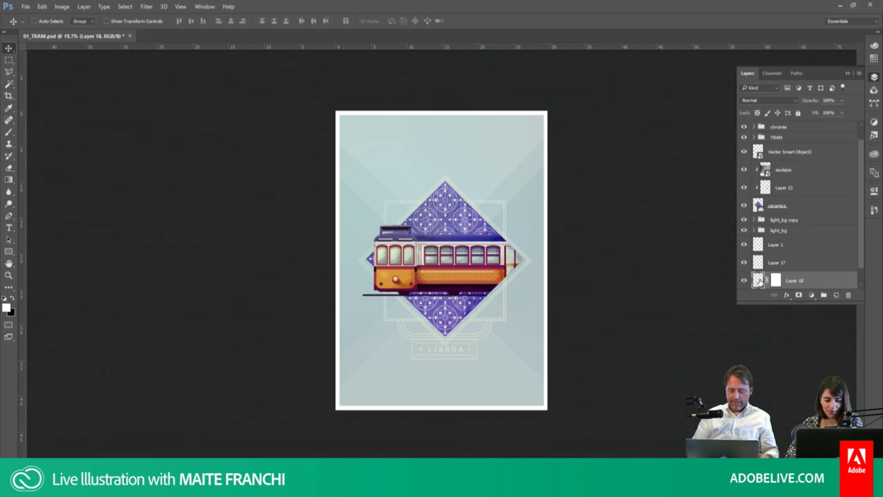
pyautogui.press('b')
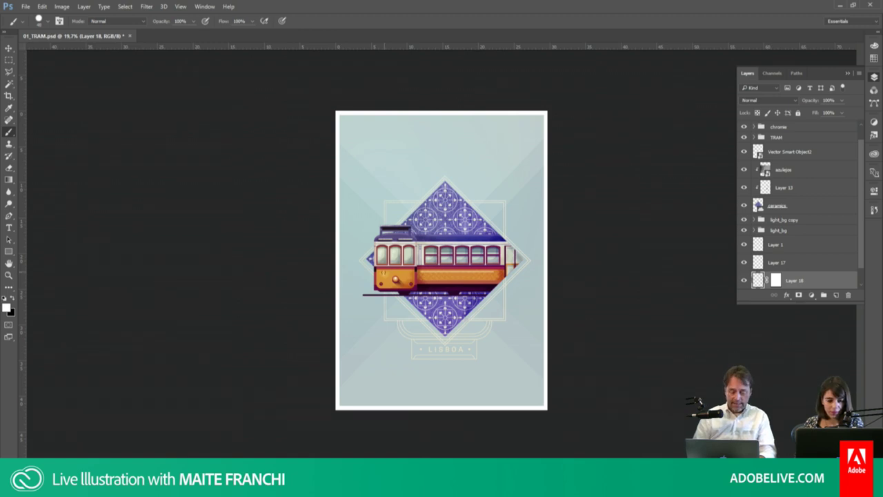
# Step: Fill Layer 18 with the sampled blue-grey background in Multiply mode, its mask inverted black
pyautogui.keyDown('alt'); pyautogui.click(357, 279); pyautogui.keyUp('alt')
pyautogui.hotkey('alt', 'BackSpace')
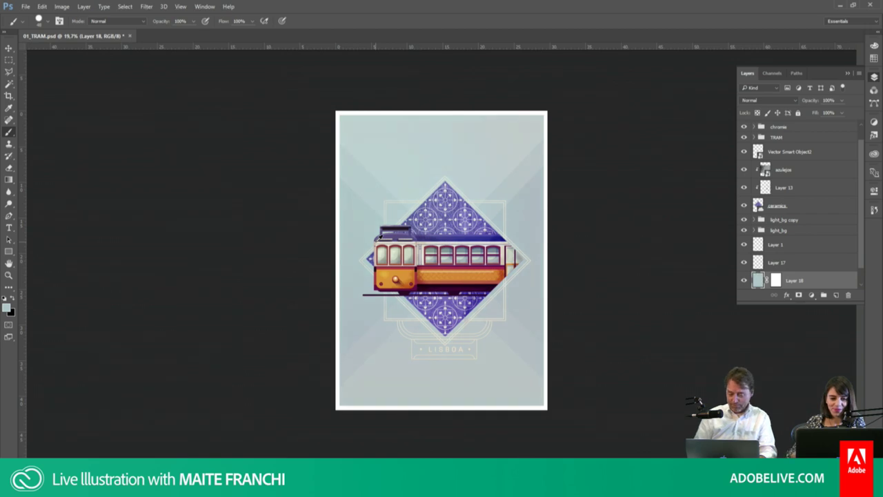
pyautogui.click(766, 100)
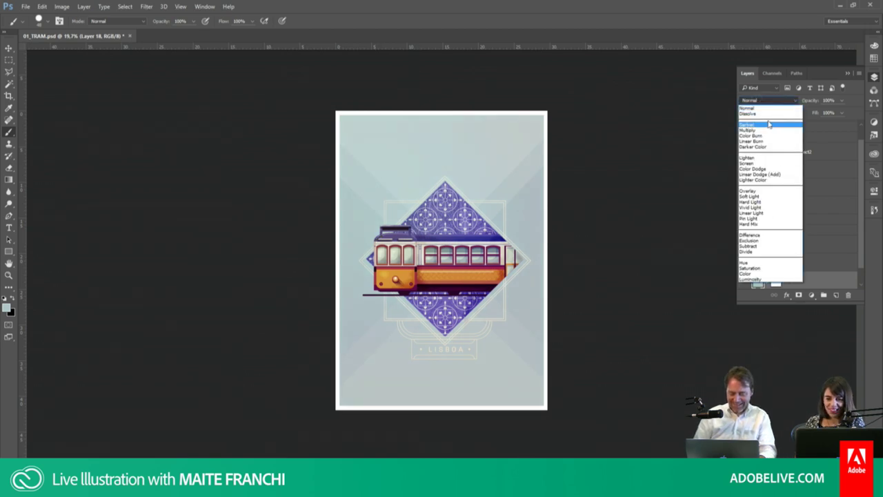
pyautogui.click(756, 135)
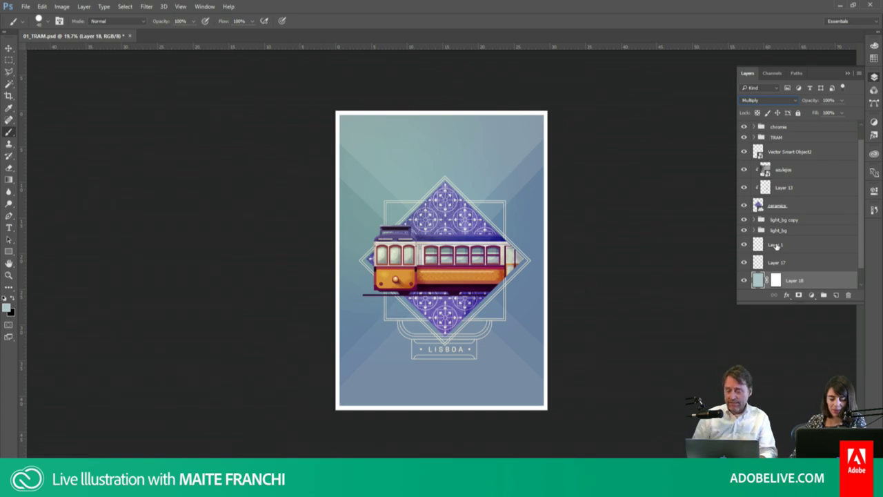
pyautogui.click(775, 280)
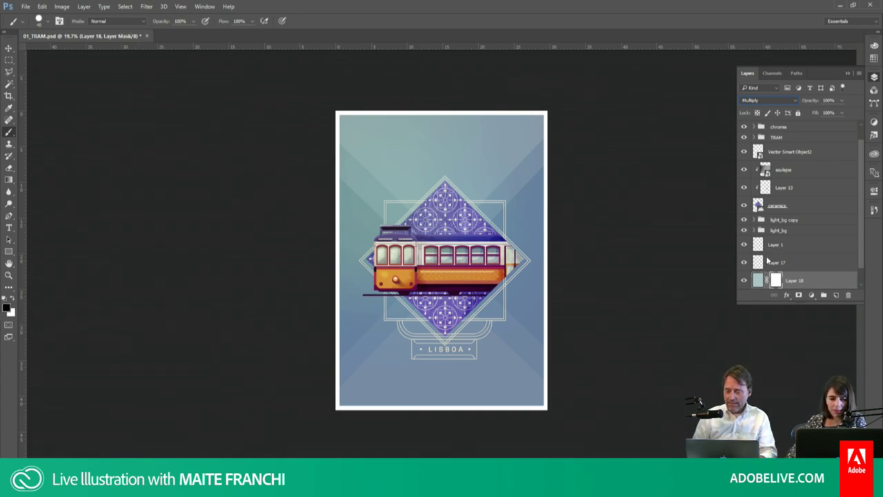
pyautogui.hotkey('ctrl', 'i')
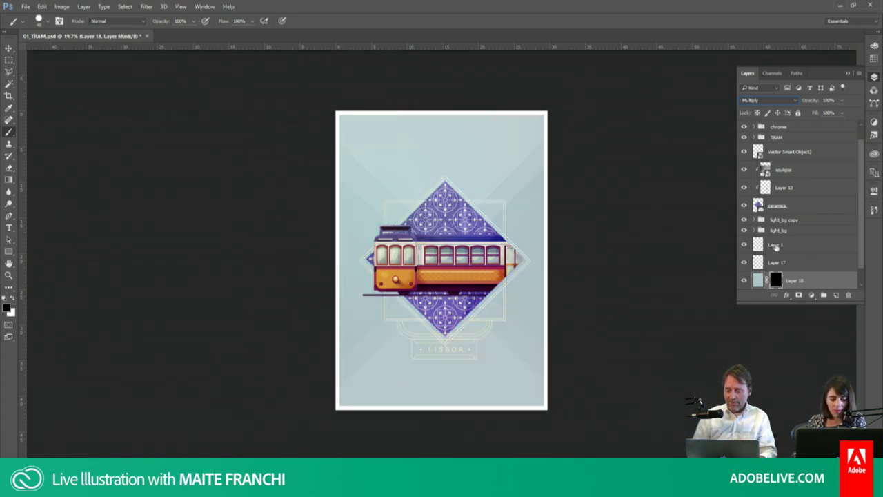
# Step: Scale the tinted layer proportionally to 102%, then step back to plain Layer 0
pyautogui.hotkey('ctrl', 't')
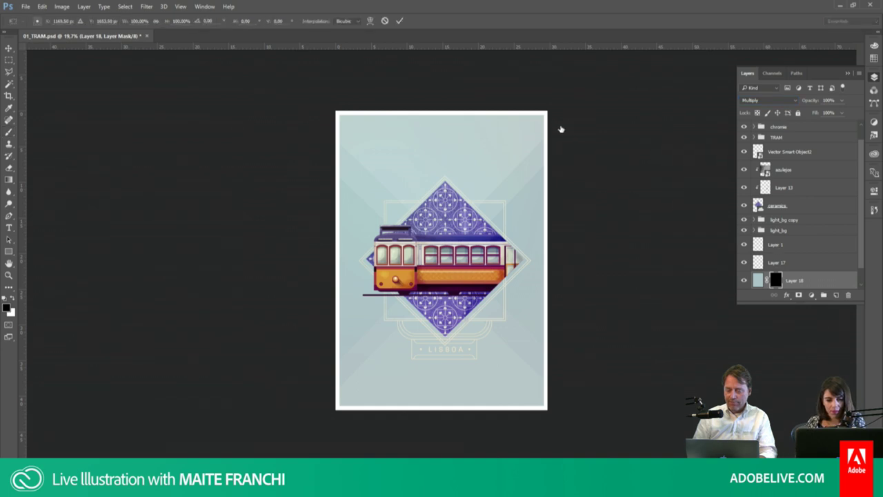
pyautogui.click(156, 20)
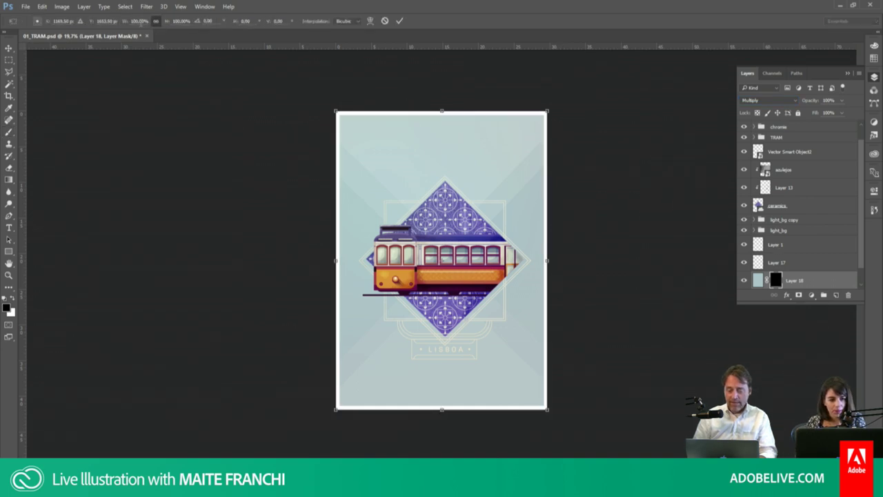
pyautogui.click(140, 20)
pyautogui.write('102')
pyautogui.press('Return')
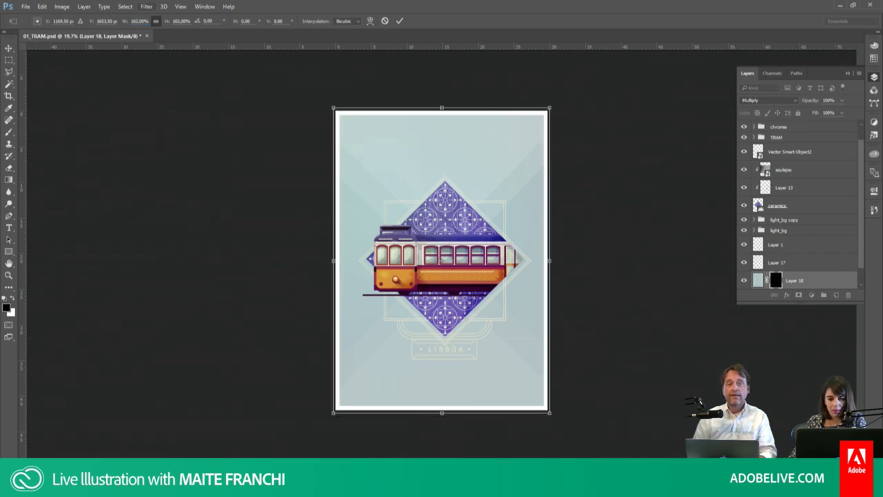
pyautogui.press('b')
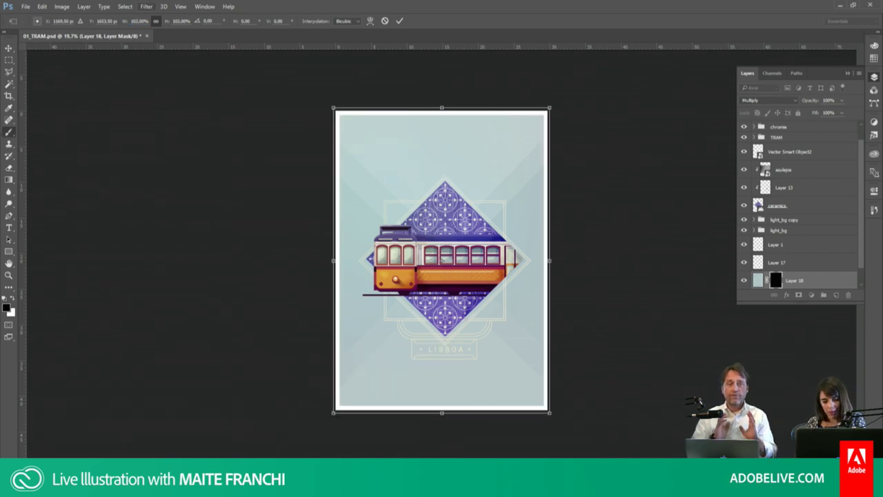
pyautogui.press('Return')
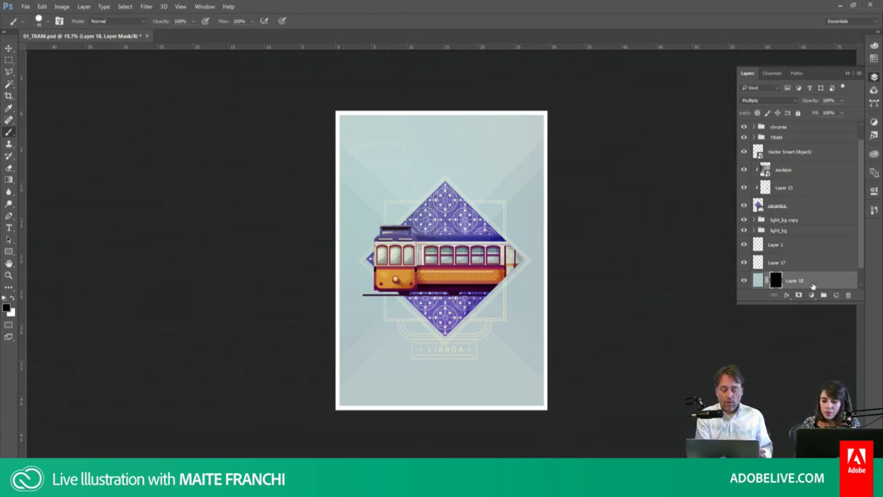
pyautogui.hotkey('ctrl', 'alt', 'z')
pyautogui.hotkey('ctrl', 'alt', 'z')
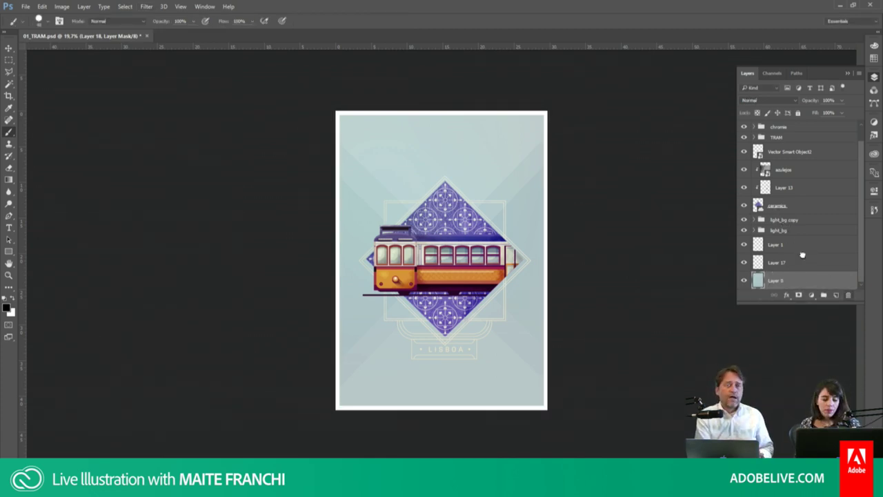
# Step: Step back past Layer 17 and group azulejos, Layer 13 and ceramics into Group 1
pyautogui.click(793, 262)
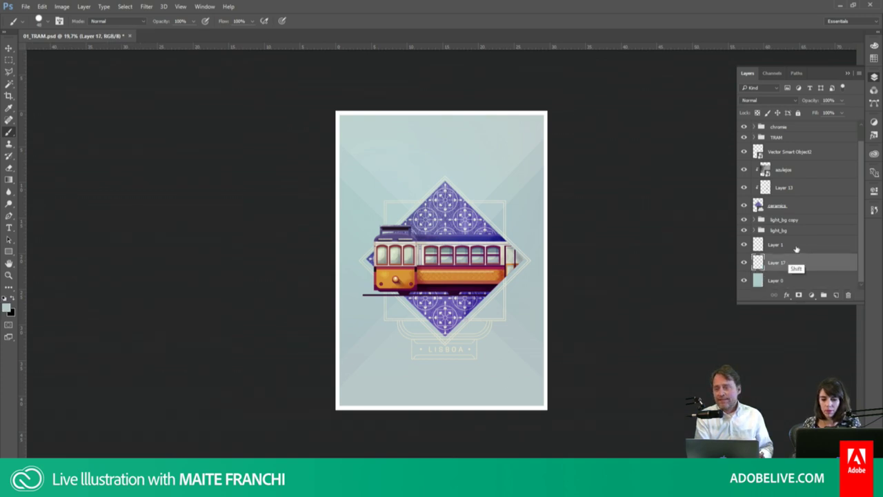
pyautogui.hotkey('ctrl', 'alt', 'z')
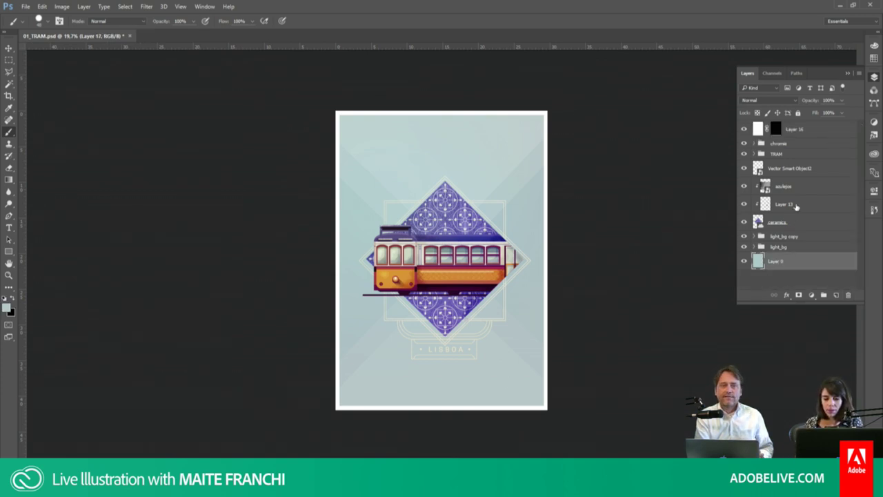
pyautogui.click(786, 223)
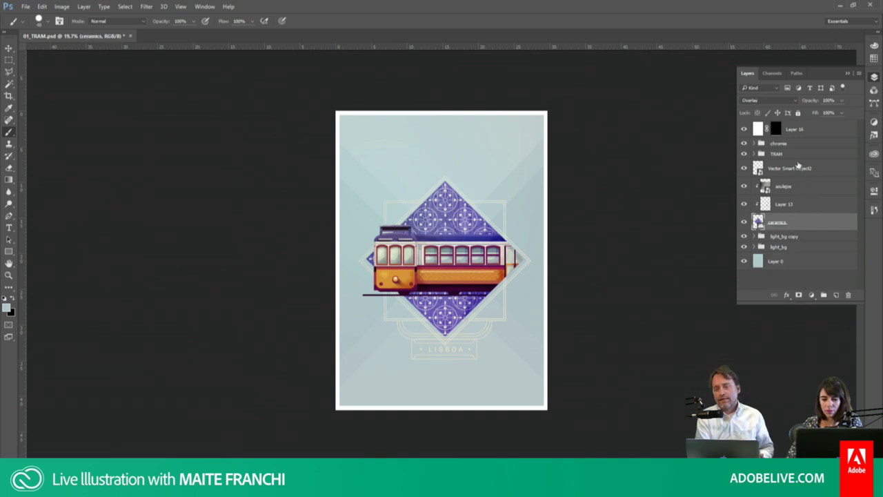
pyautogui.click(799, 180)
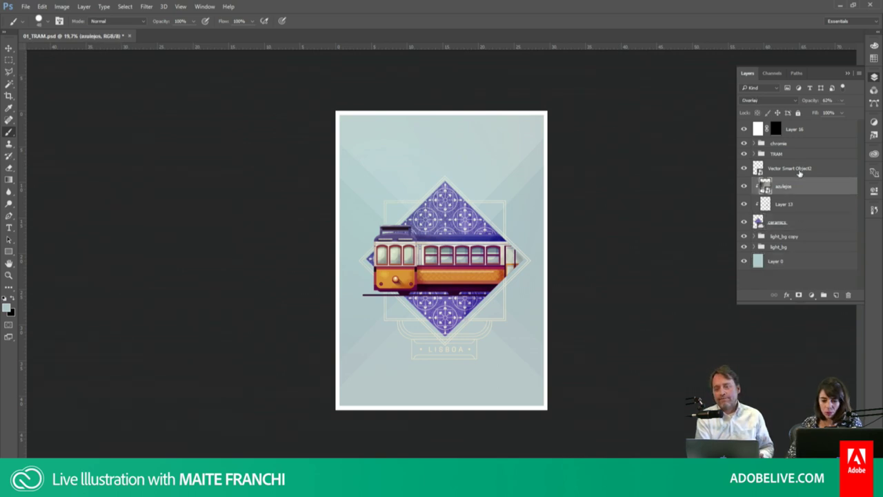
pyautogui.keyDown('shift'); pyautogui.click(800, 223); pyautogui.keyUp('shift')
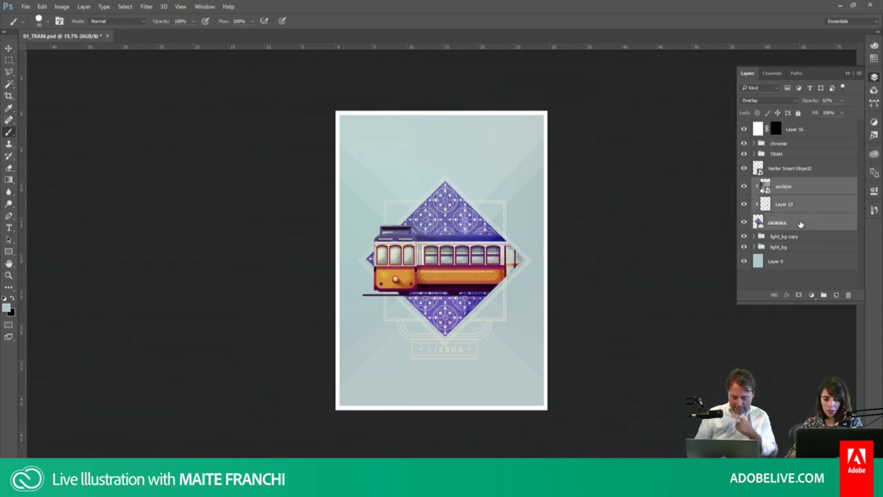
pyautogui.hotkey('ctrl', 'g')
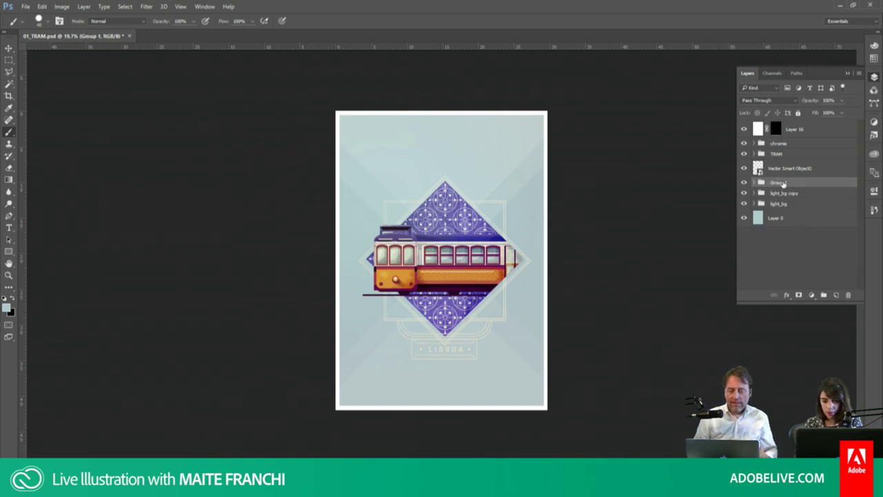
# Step: Rename Group 1 to 'ceramics' and expand it to show its layers
pyautogui.doubleClick(780, 183)
pyautogui.write('cerami')
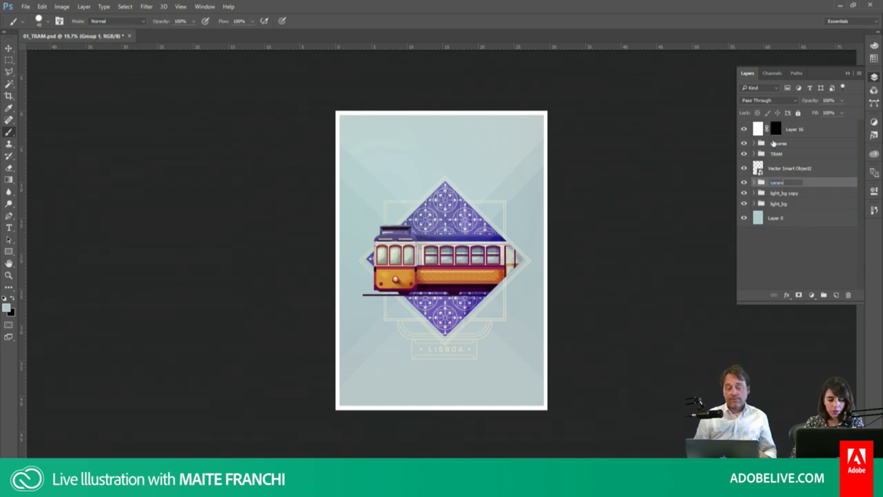
pyautogui.write('cs')
pyautogui.press('Return')
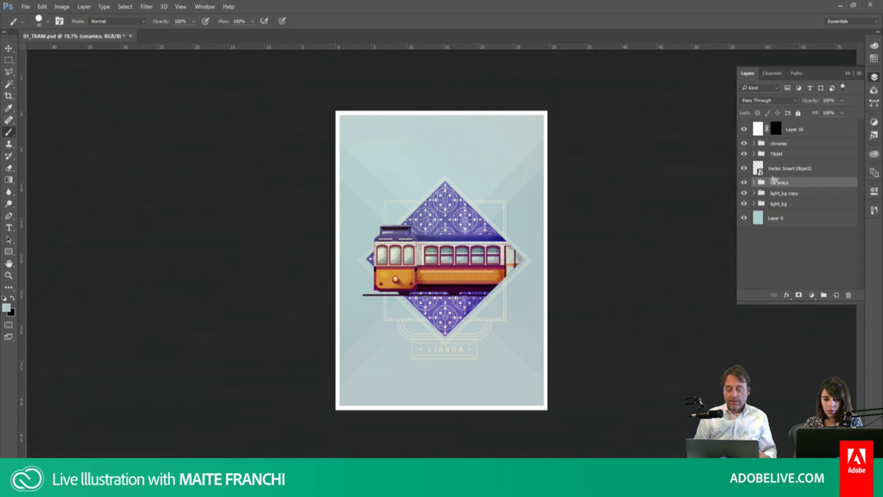
pyautogui.click(754, 182)
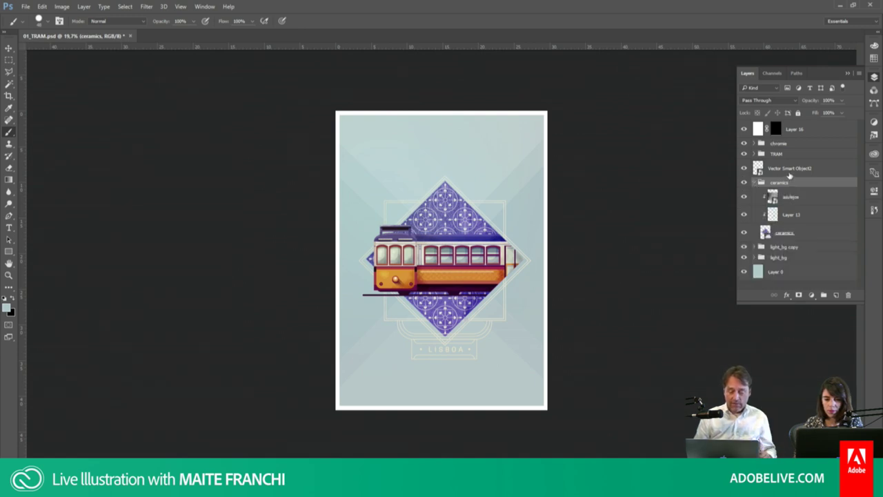
pyautogui.click(744, 168)
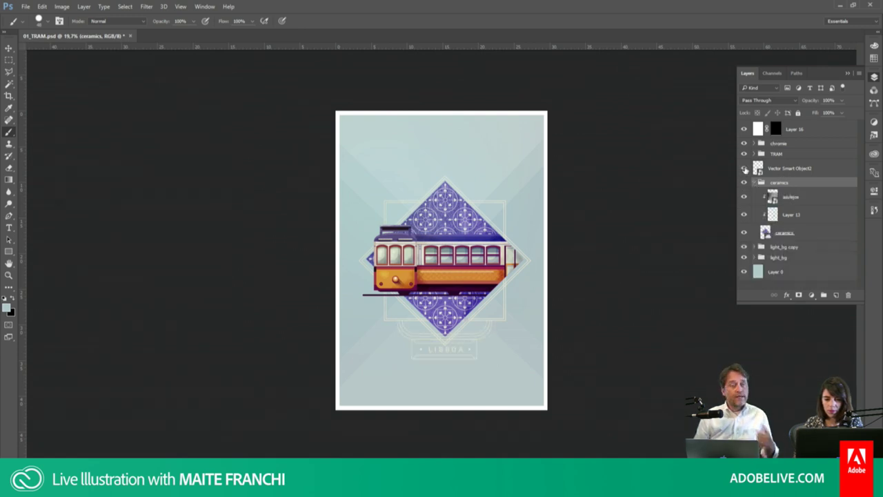
# Step: Put Vector Smart Object2 into a new group named 'TXT' and save
pyautogui.click(794, 171)
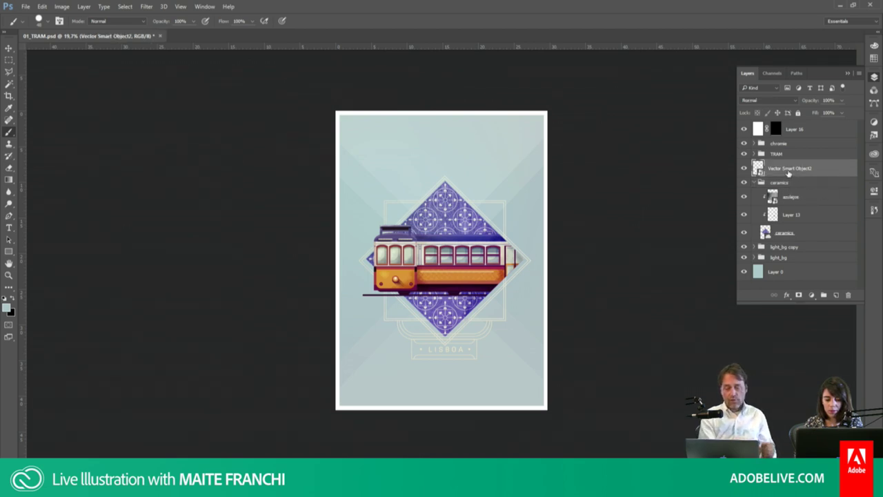
pyautogui.hotkey('ctrl', 'g')
pyautogui.doubleClick(780, 165)
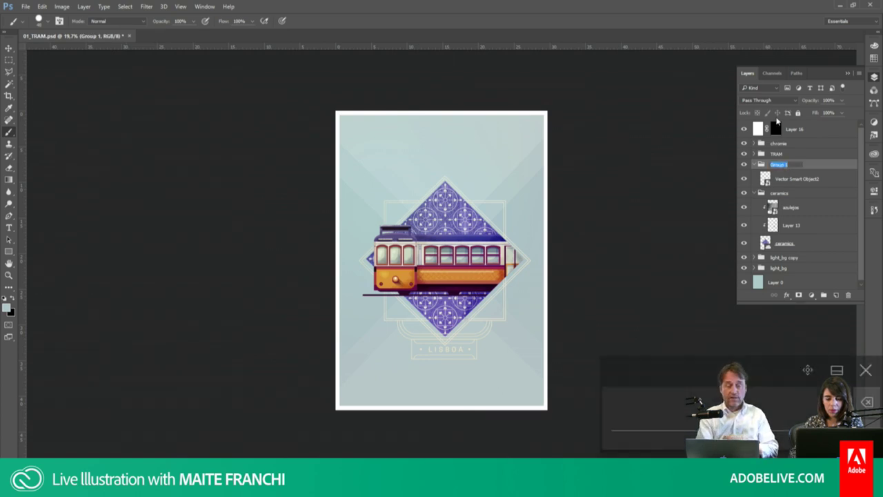
pyautogui.write('TXT')
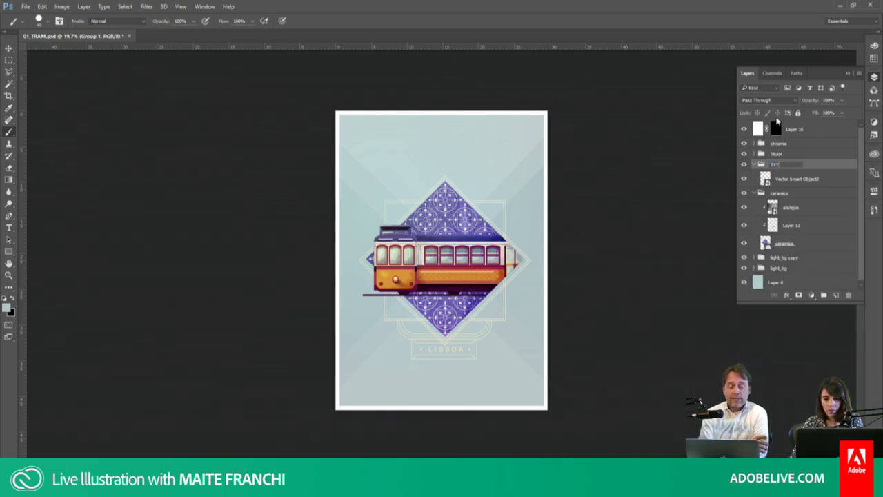
pyautogui.press('Return')
pyautogui.hotkey('ctrl', 's')
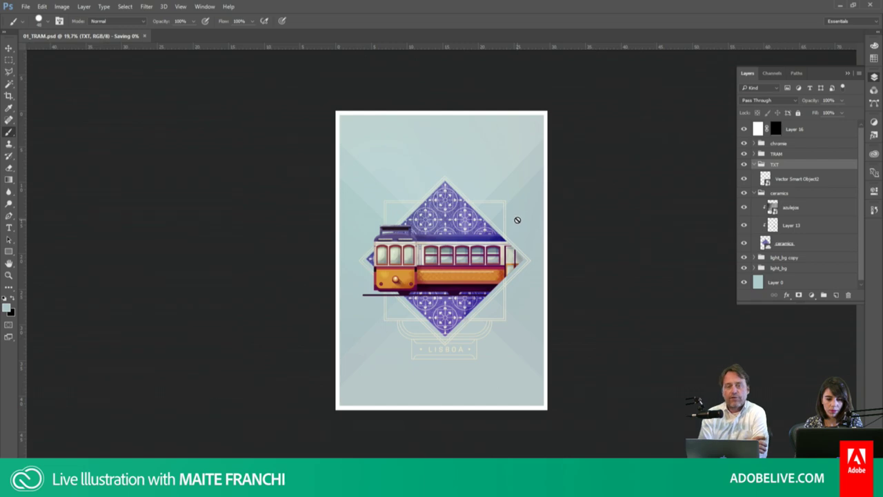
# Step: Zoom in on the LISBOA sign and open its smart object in Illustrator
pyautogui.press('z')
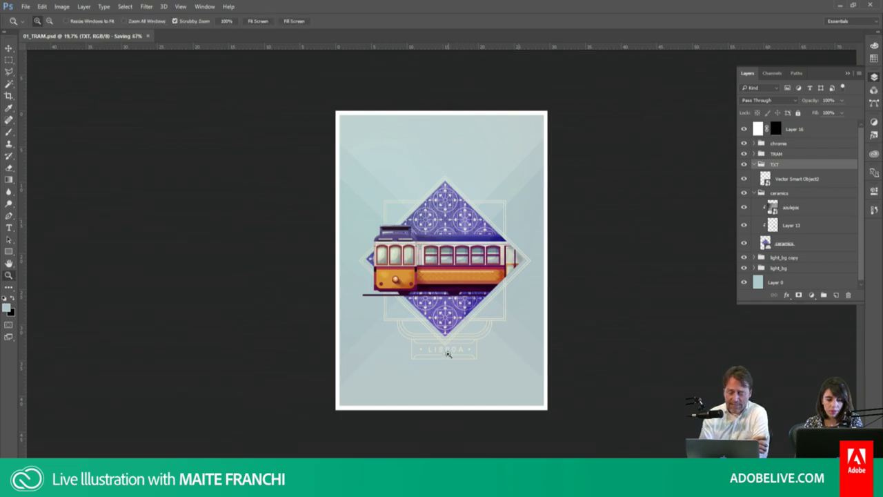
pyautogui.moveTo(474, 368); pyautogui.dragTo(498, 384)
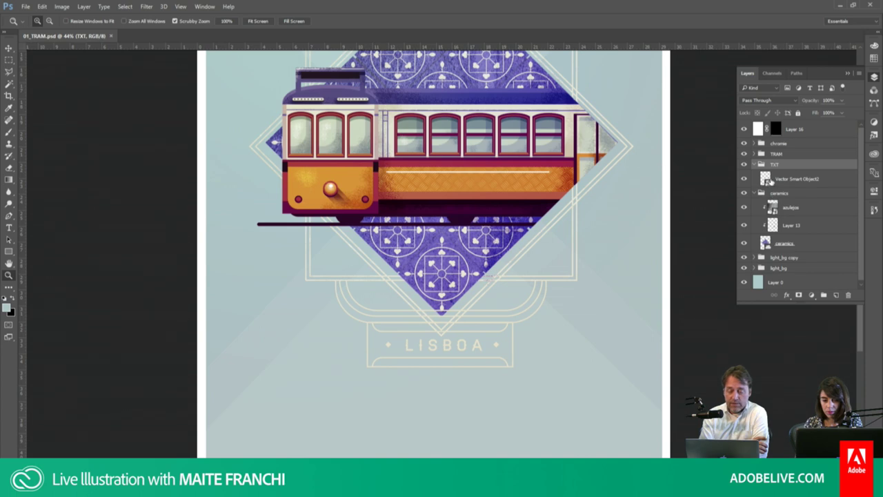
pyautogui.click(765, 180)
pyautogui.hotkey('alt', 'Tab')
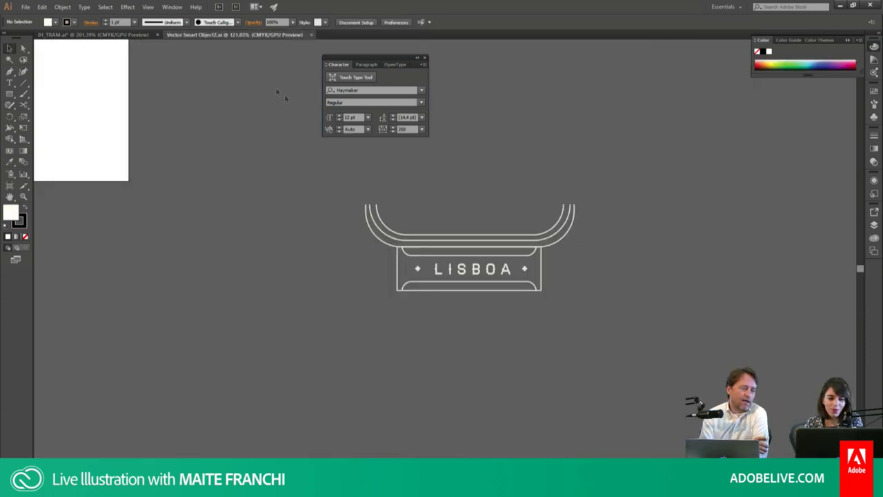
# Step: In Vector Smart Object2.ai, zoom in on LISBOA and draw a small triangle on the bottom arc
pyautogui.hotkey('ctrl', 'Tab')
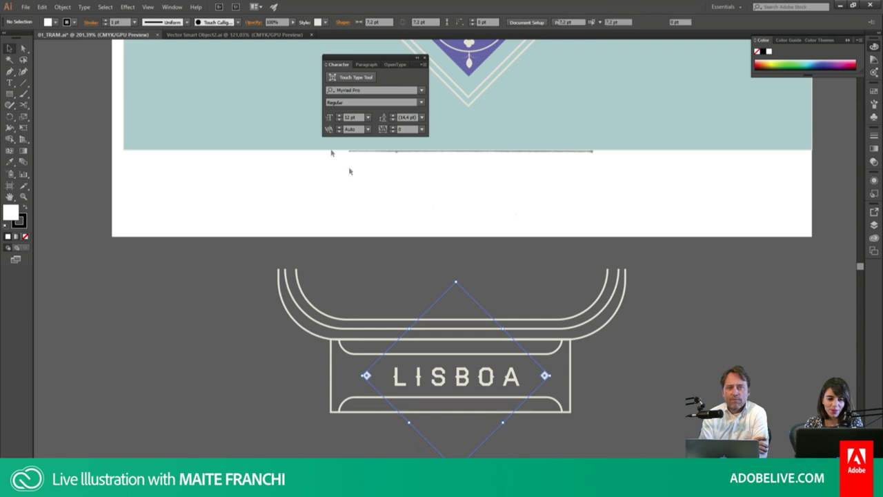
pyautogui.click(245, 35)
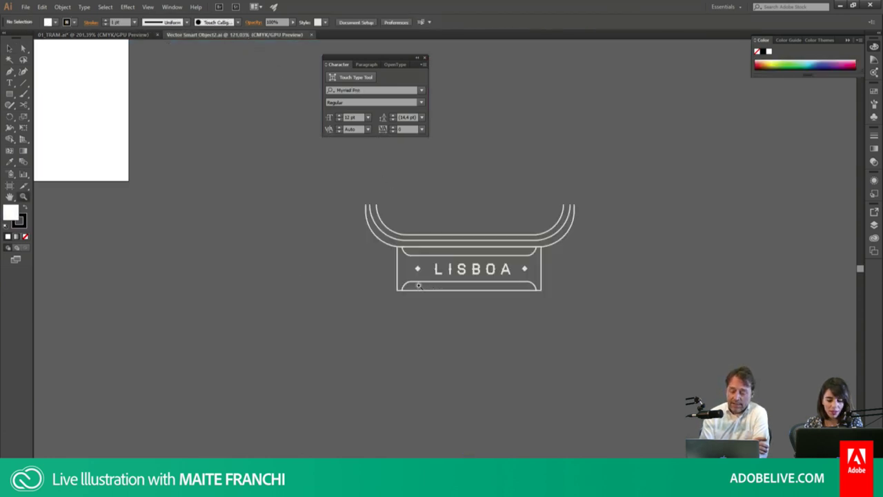
pyautogui.moveTo(447, 269); pyautogui.dragTo(471, 306)
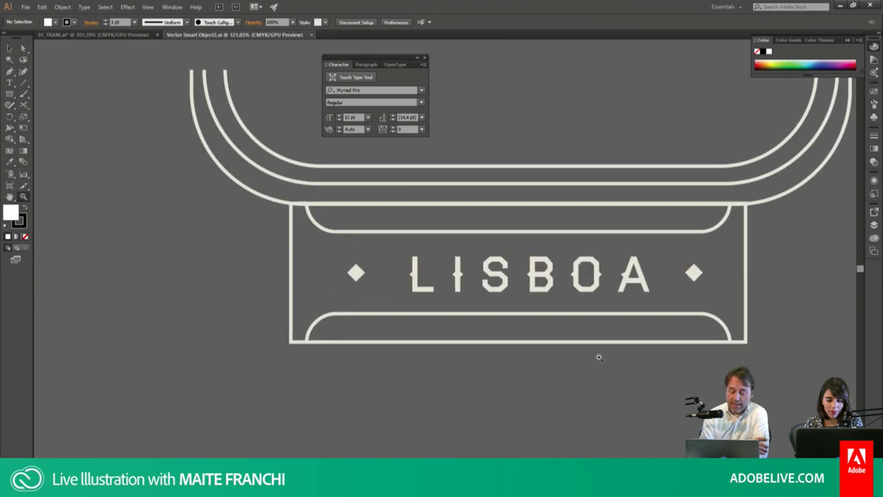
pyautogui.press('p')
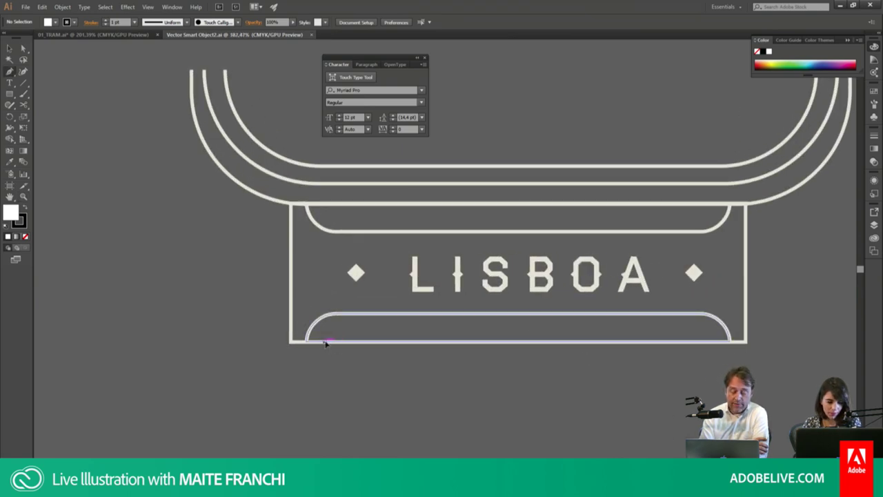
pyautogui.click(334, 340)
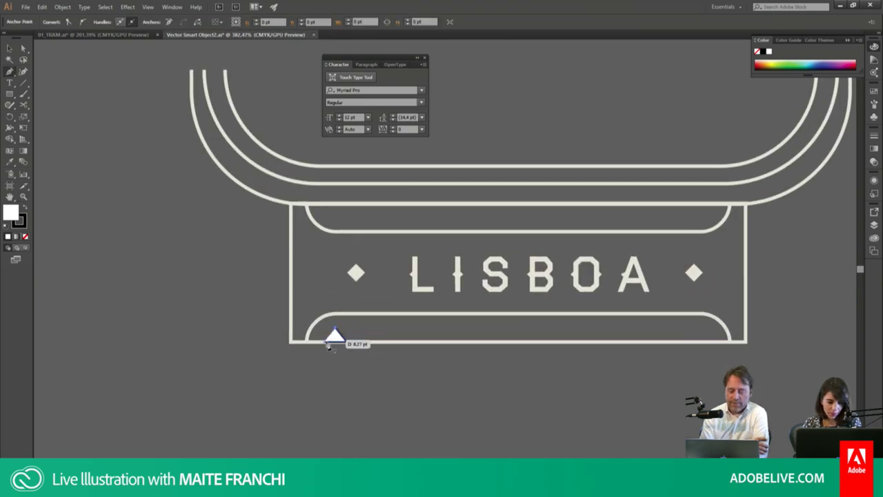
# Step: Duplicate the triangle into a row, group it, and nudge it right to centre
pyautogui.press('v')
pyautogui.click(373, 311)
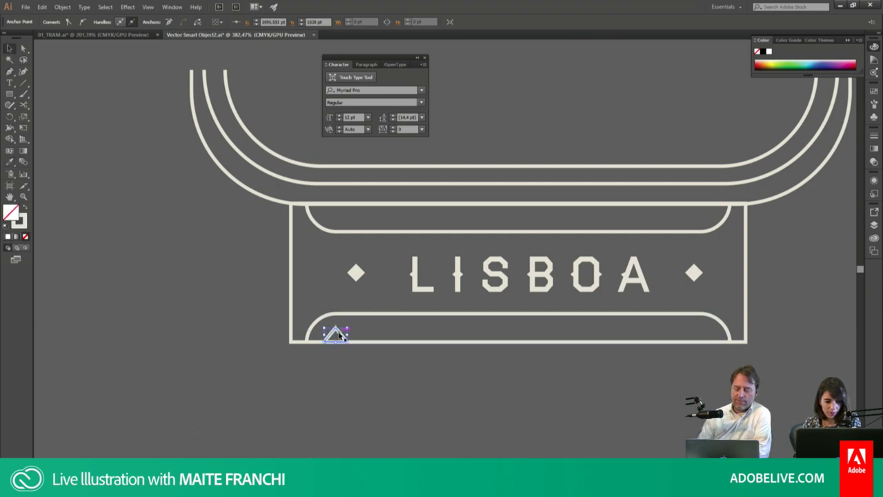
pyautogui.moveTo(339, 331); pyautogui.dragTo(370, 336)
pyautogui.hotkey('ctrl', 'd')
pyautogui.hotkey('ctrl', 'd')
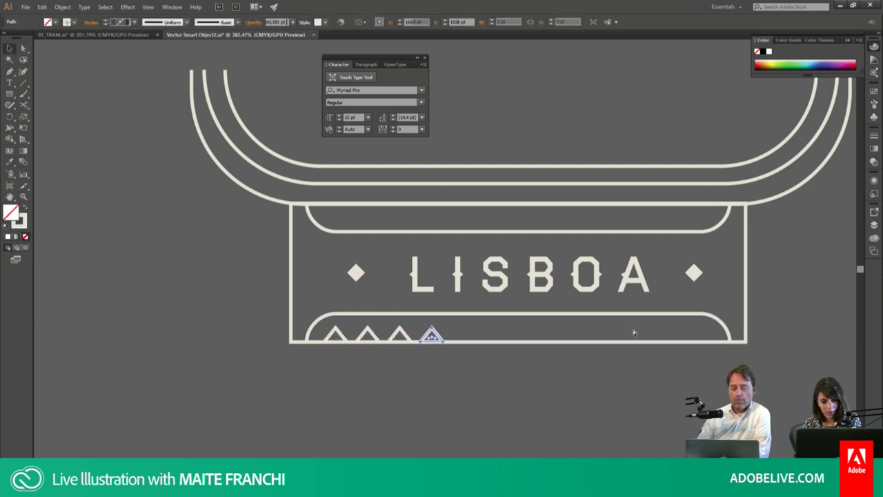
pyautogui.hotkey('ctrl', 'd')
pyautogui.hotkey('ctrl', 'd')
pyautogui.hotkey('ctrl', 'd')
pyautogui.hotkey('ctrl', 'd')
pyautogui.hotkey('ctrl', 'd')
pyautogui.hotkey('ctrl', 'd')
pyautogui.hotkey('ctrl', 'd')
pyautogui.hotkey('ctrl', 'd')
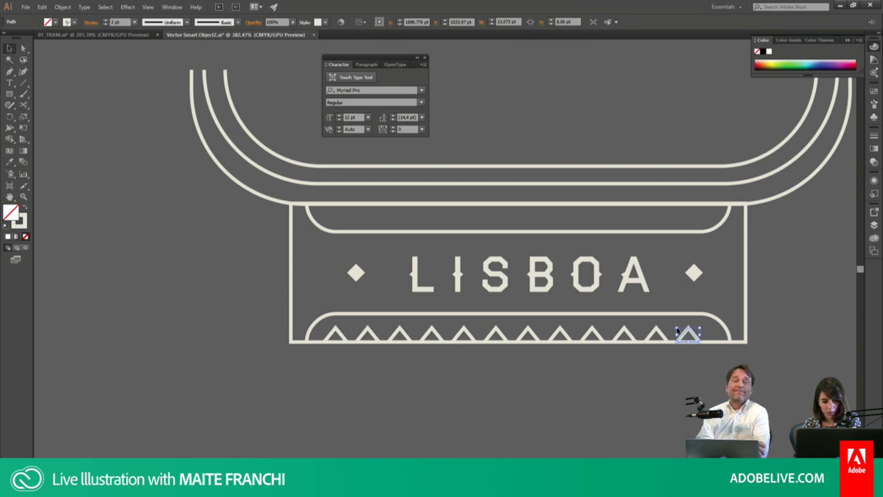
pyautogui.hotkey('ctrl', 'a')
pyautogui.hotkey('ctrl', 'g')
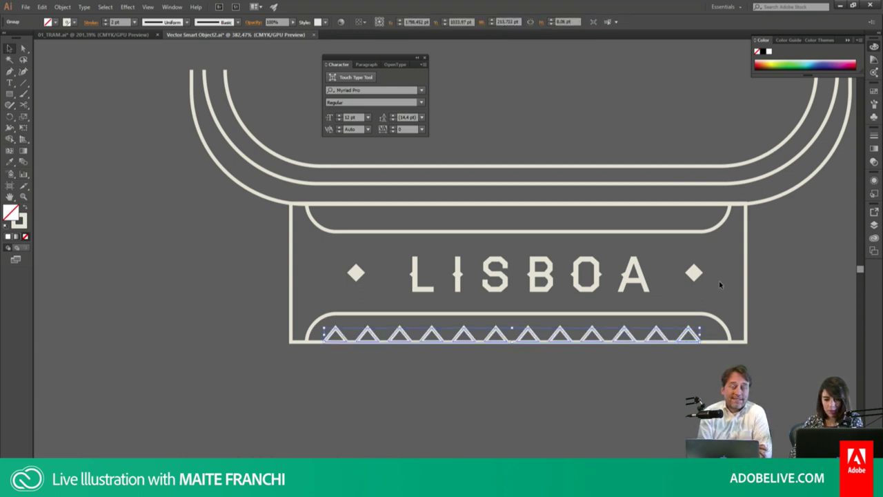
pyautogui.press('Right')
pyautogui.press('Right')
pyautogui.press('Right')
pyautogui.press('Right')
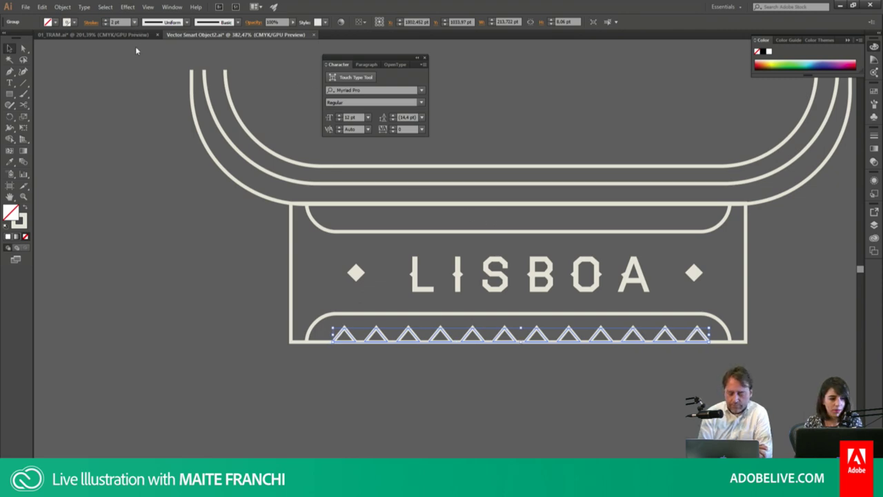
# Step: Give the triangle row a 1 pt stroke and return to the Photoshop poster
pyautogui.click(134, 21)
pyautogui.click(148, 64)
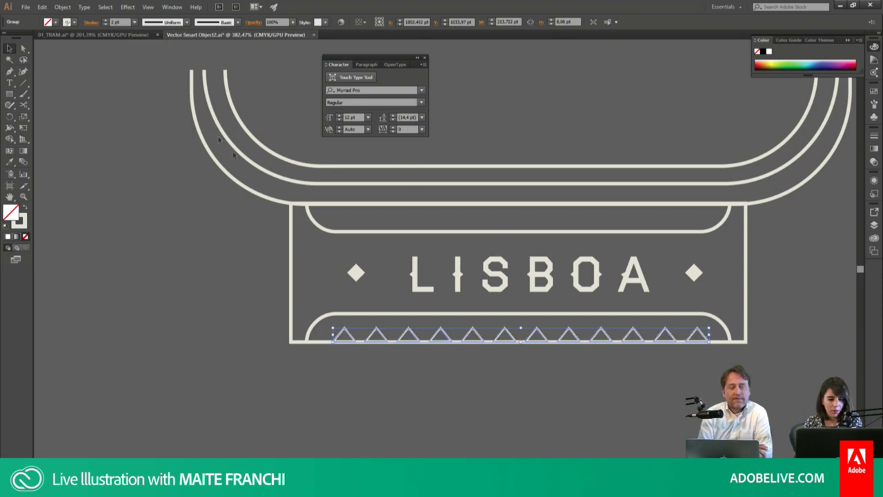
pyautogui.click(452, 386)
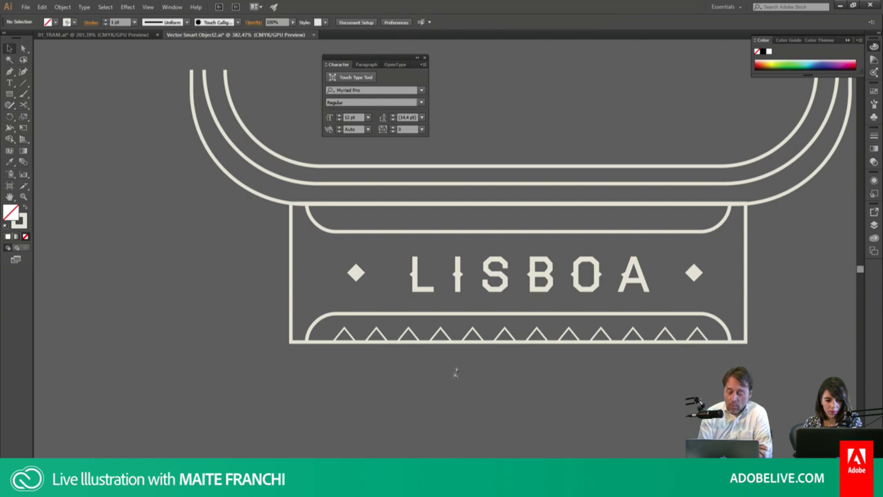
pyautogui.click(459, 290)
pyautogui.hotkey('alt', 'Tab')
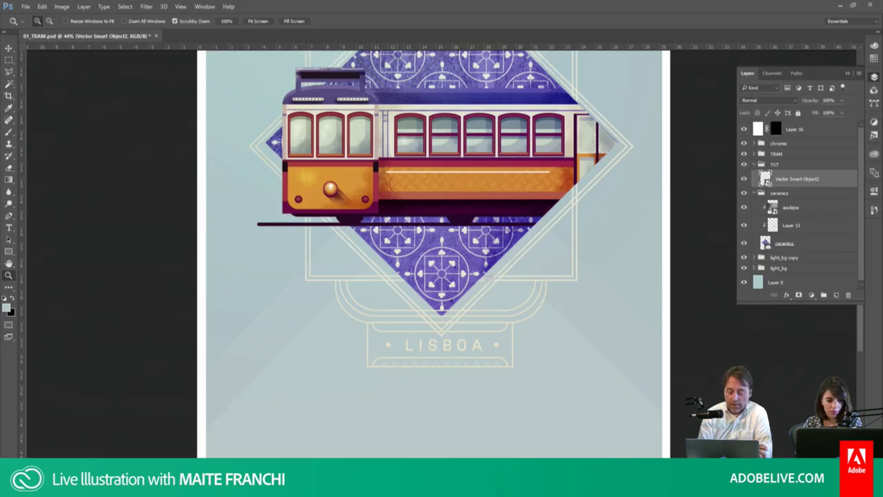
# Step: Delete the row of triangles beneath LISBOA and compare against the Photoshop poster
pyautogui.hotkey('alt', 'Tab')
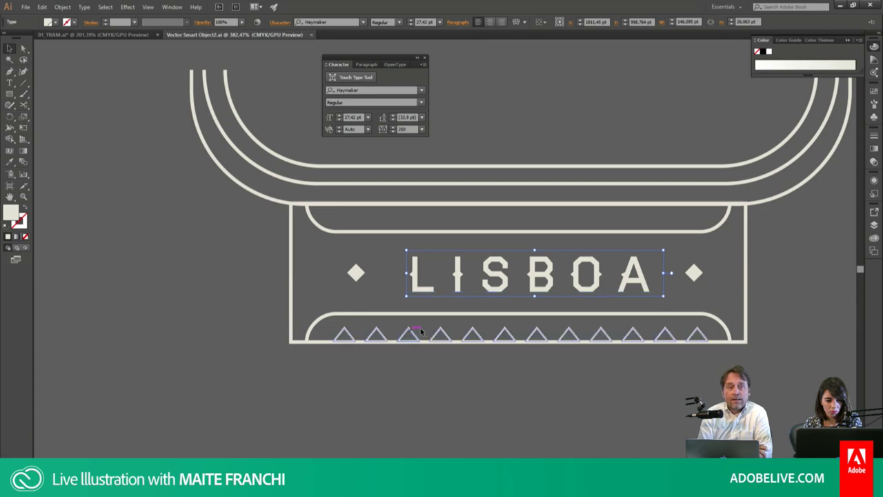
pyautogui.click(420, 333)
pyautogui.press('Delete')
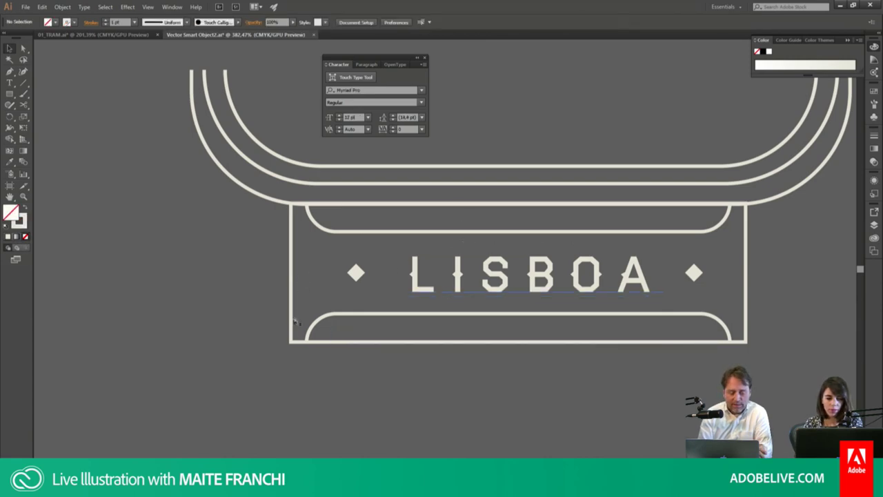
pyautogui.press('m')
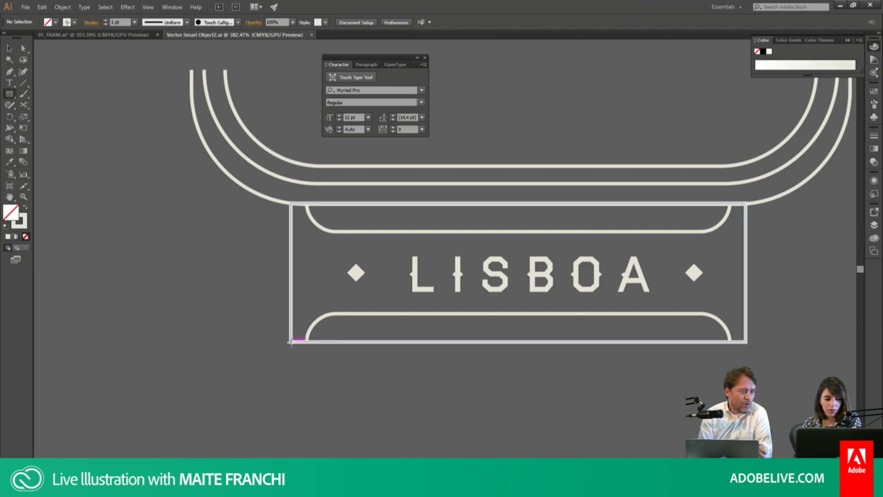
pyautogui.hotkey('alt', 'Tab')
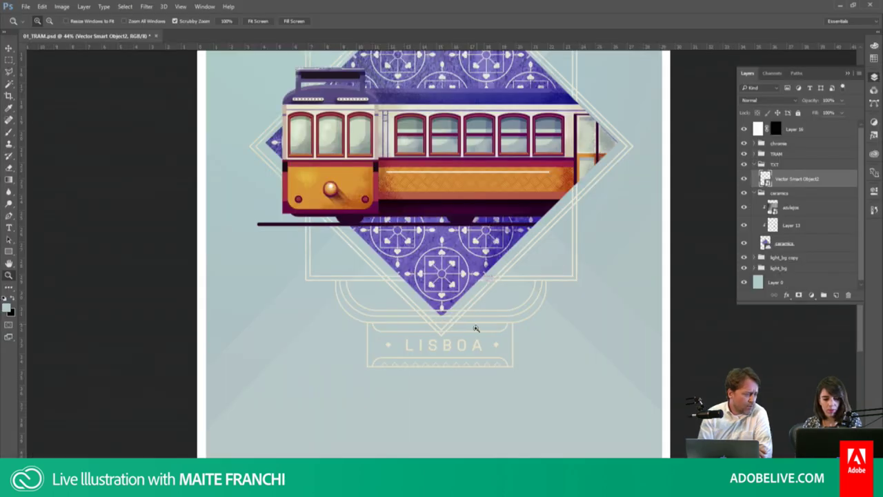
# Step: Try a thin rectangle above the I of LISBOA, undo it, and return to Photoshop
pyautogui.hotkey('alt', 'Tab')
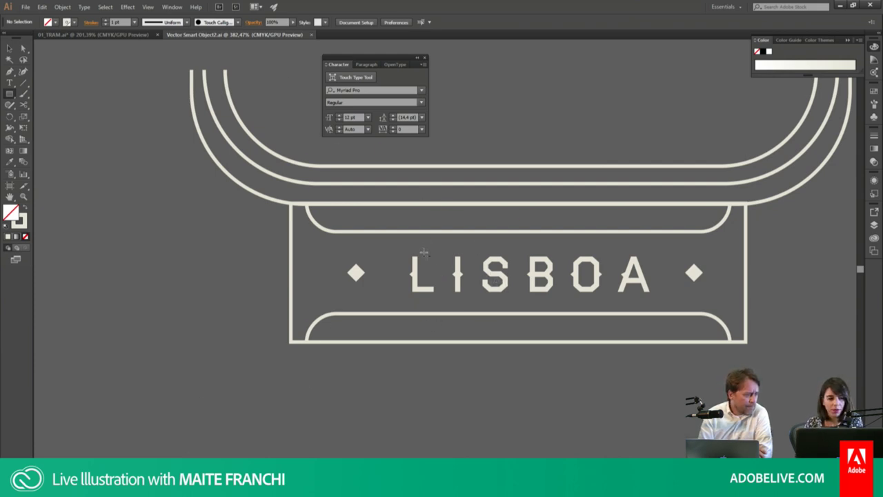
pyautogui.moveTo(445, 247); pyautogui.dragTo(469, 250)
pyautogui.click(473, 249)
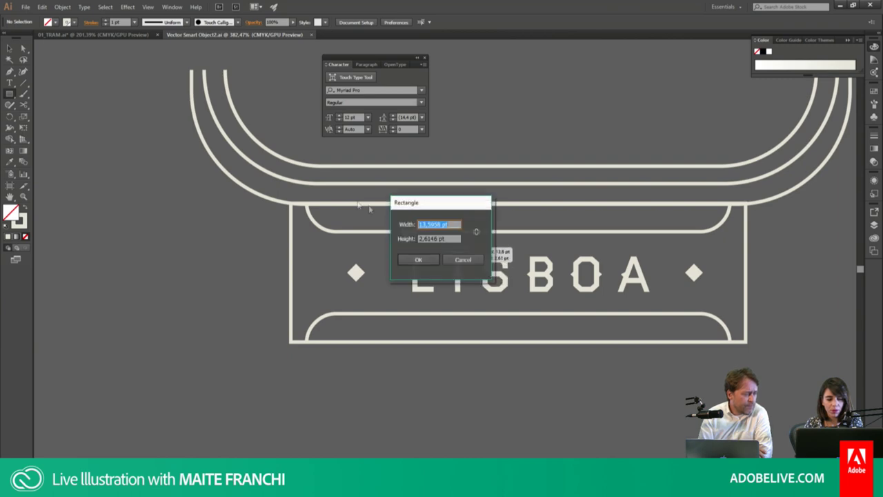
pyautogui.click(471, 261)
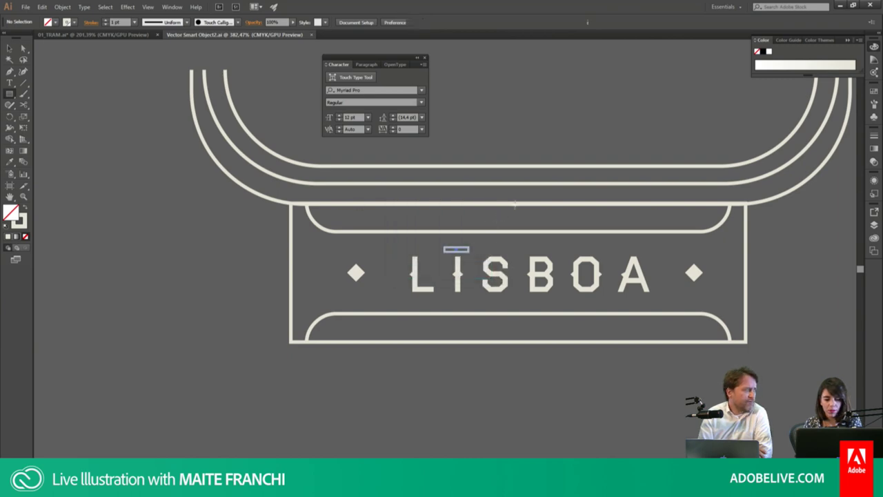
pyautogui.hotkey('ctrl', 'z')
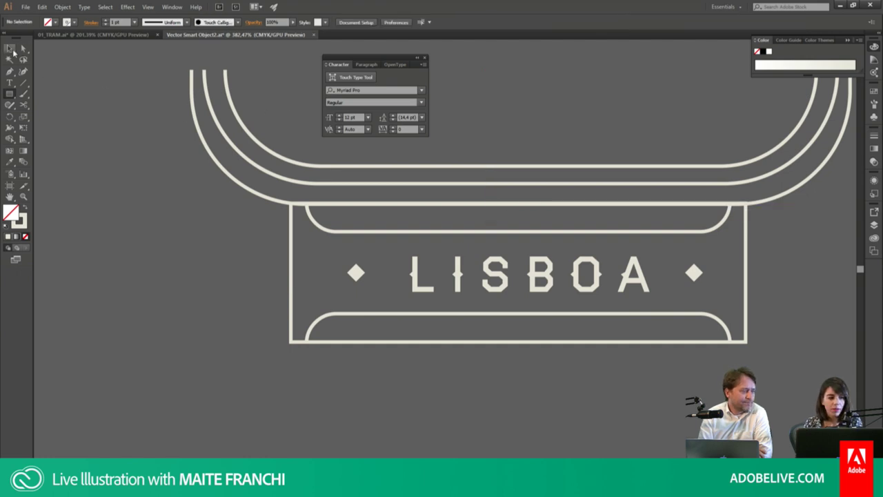
pyautogui.press('v')
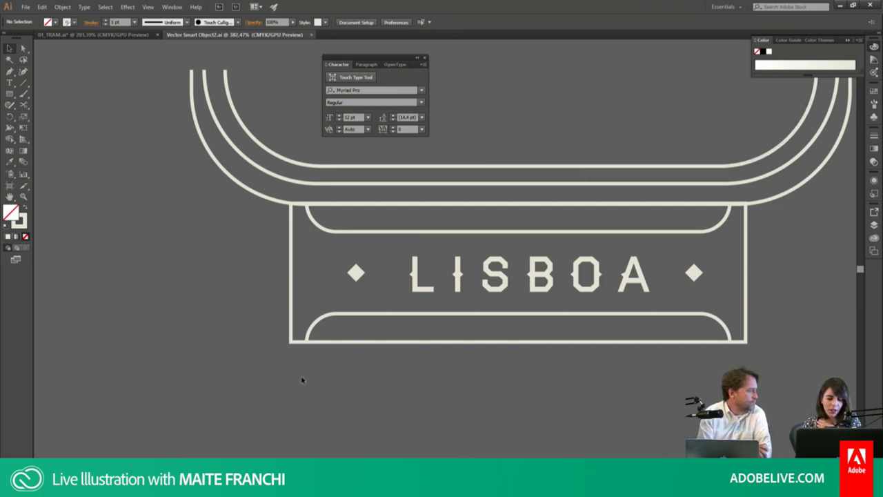
pyautogui.hotkey('alt', 'Tab')
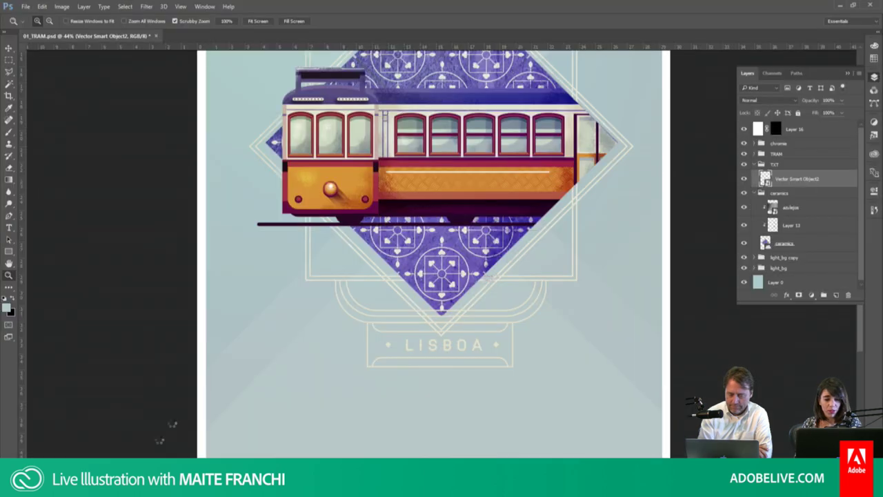
# Step: Zoom out to the whole framed poster, save it, and scroll to inspect it
pyautogui.keyDown('alt'); pyautogui.click(238, 334); pyautogui.keyUp('alt')
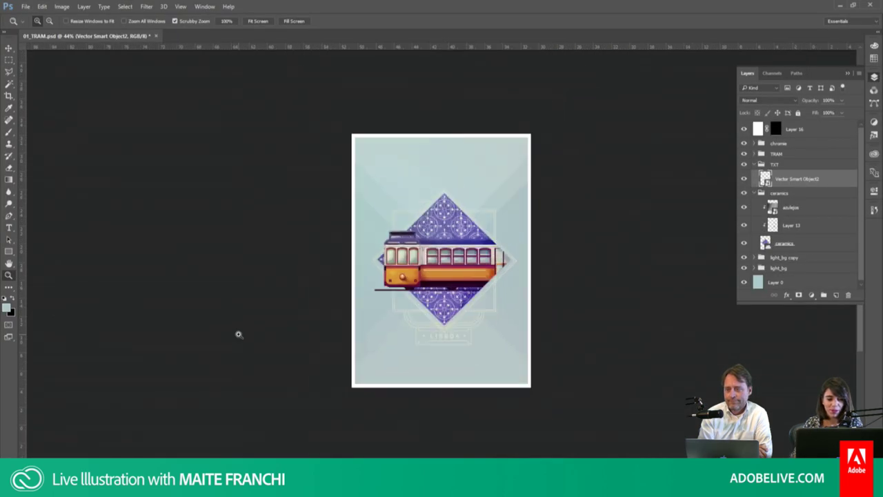
pyautogui.hotkey('ctrl', 's')
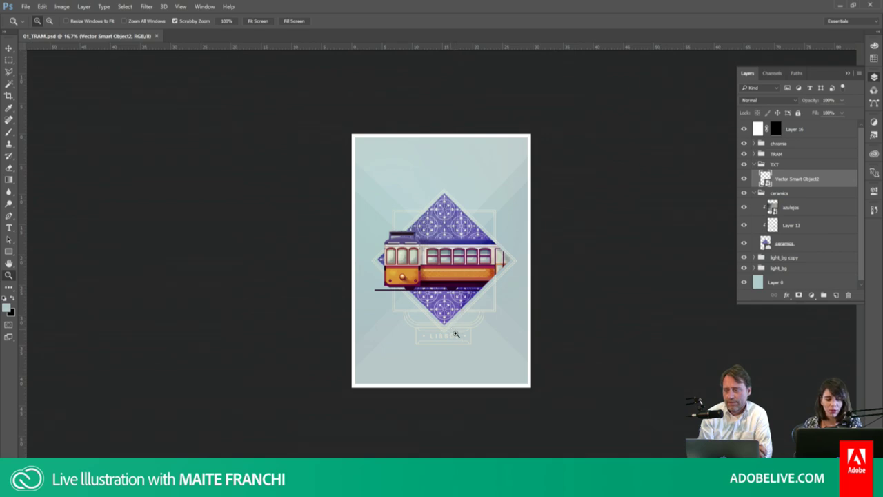
pyautogui.scroll(4, 455, 334)
pyautogui.scroll(-2, 473, 351)
pyautogui.scroll(-1, 473, 351)
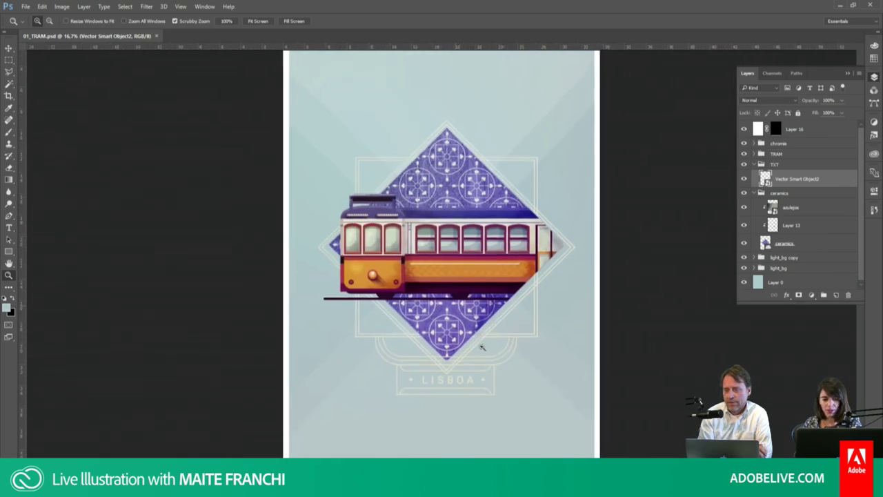
pyautogui.scroll(-1, 482, 347)
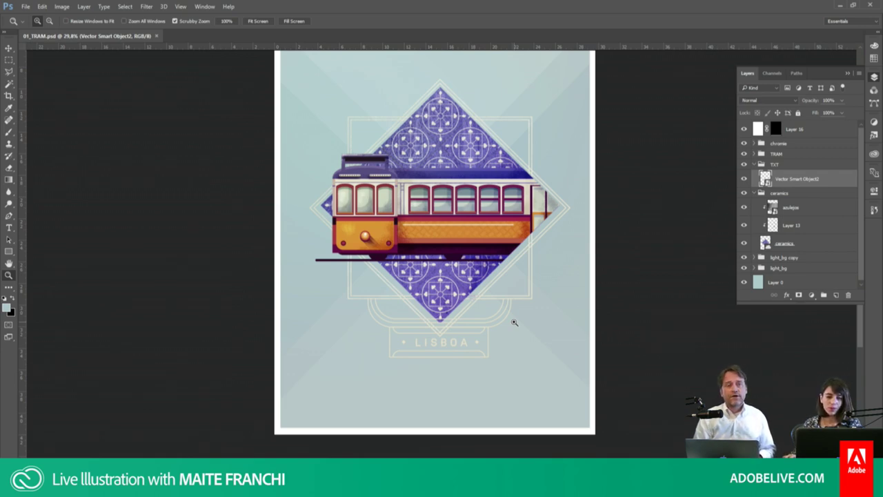
# Step: Collapse the ceramics and TXT groups in the Layers panel and save 01_TRAM.psd
pyautogui.click(754, 193)
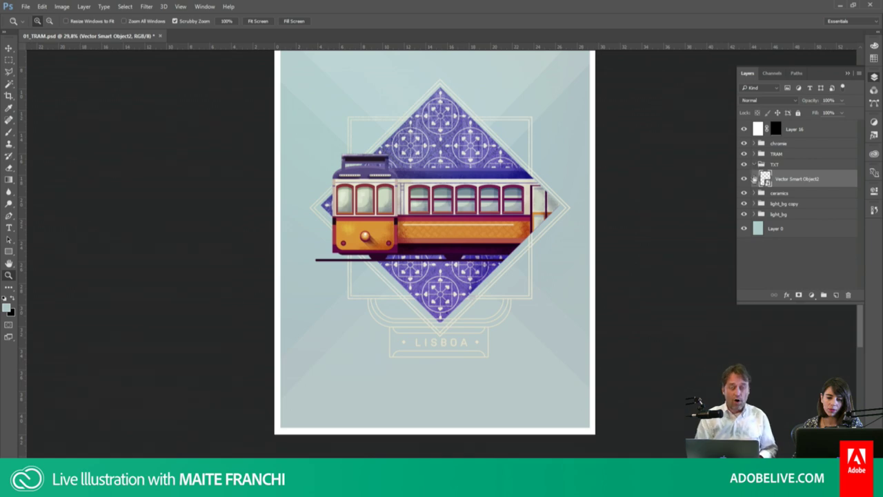
pyautogui.click(755, 166)
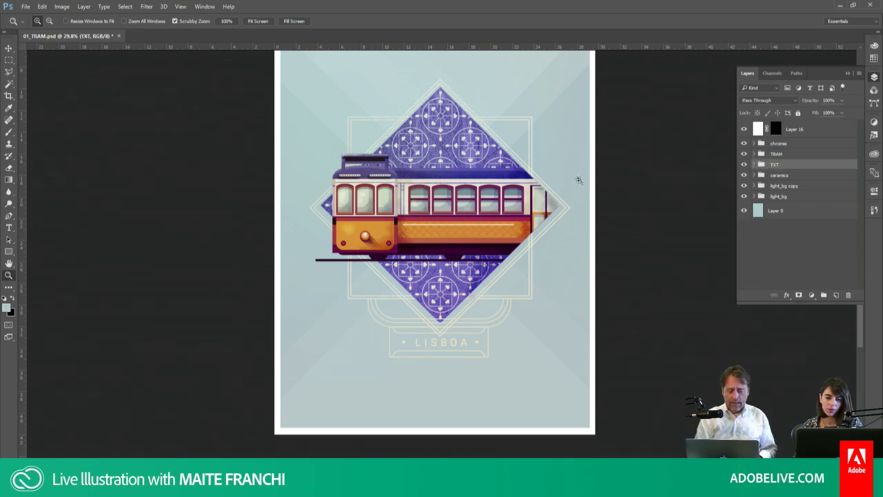
pyautogui.hotkey('ctrl', 's')
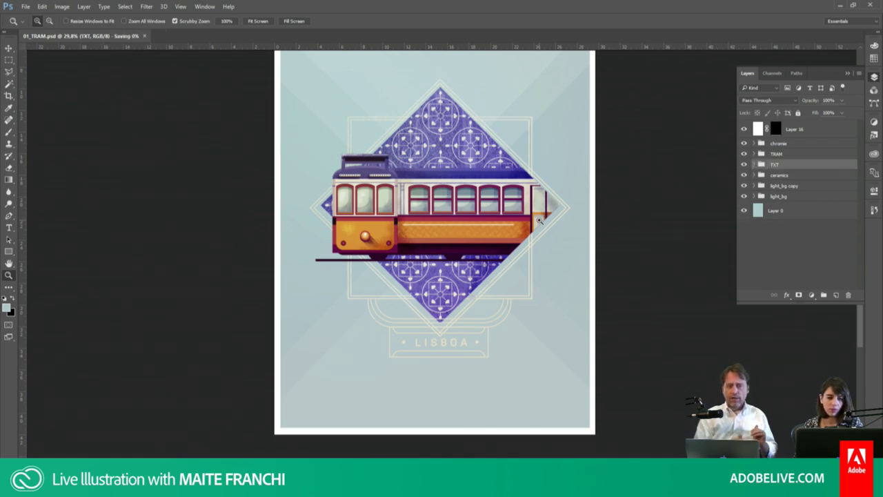